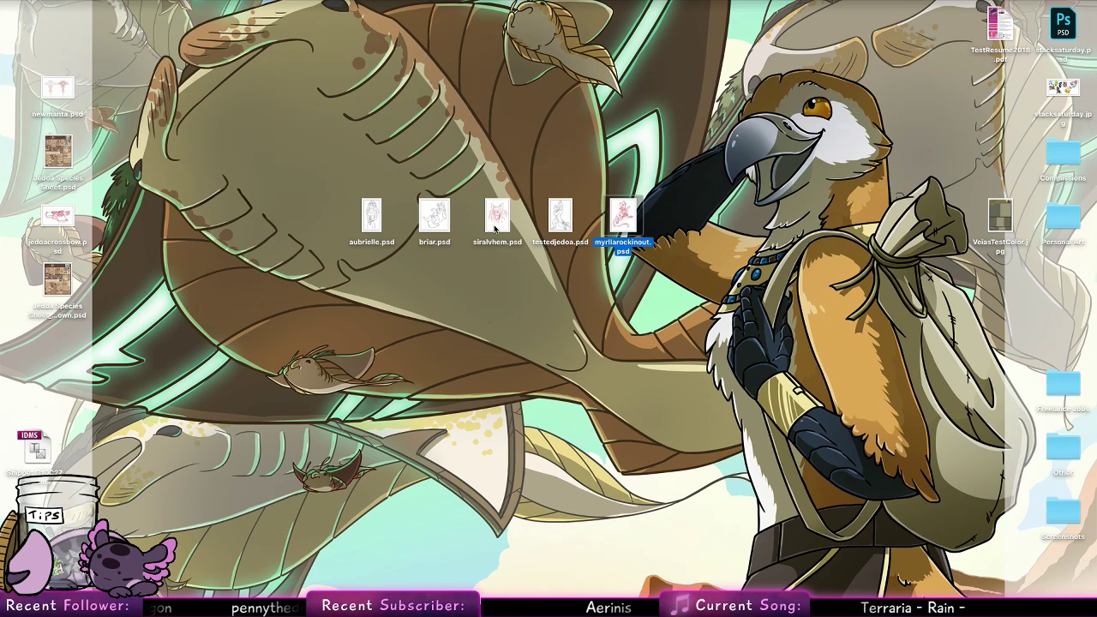
Open siralvhem.psd from the desktop and move its document window clear of the toolbar
double_click(510, 218)
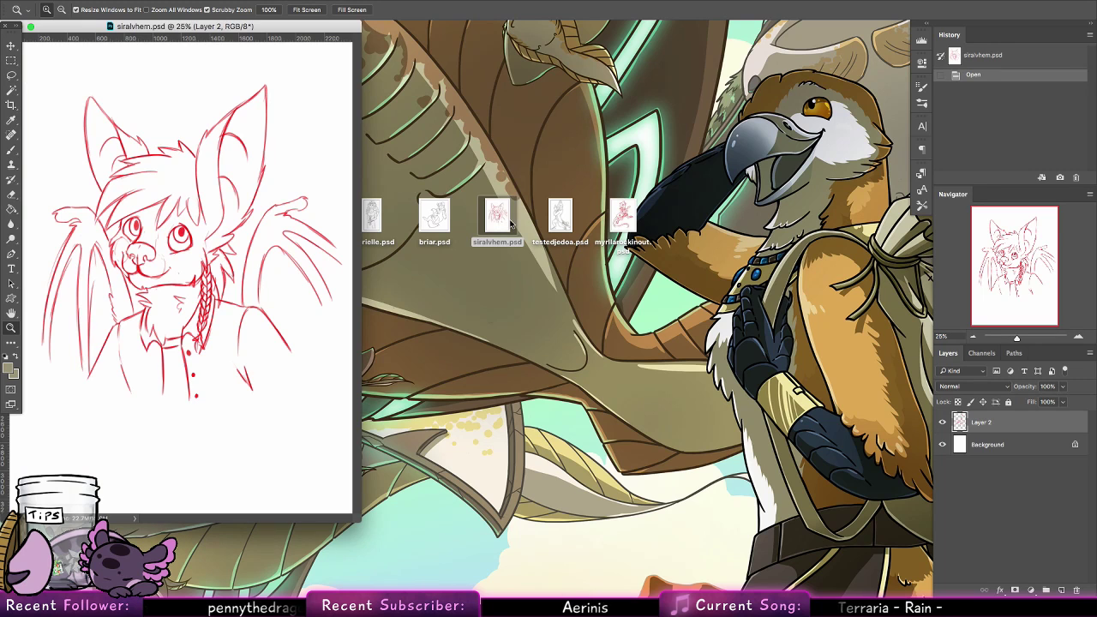
drag(232, 25, 318, 27)
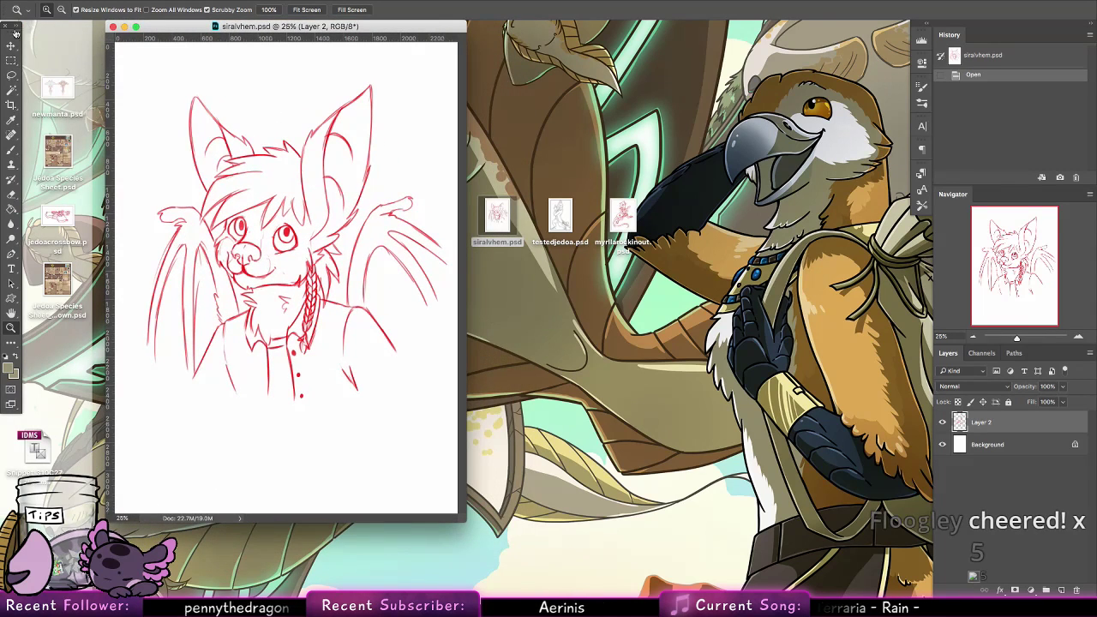
drag(11, 27, 12, 29)
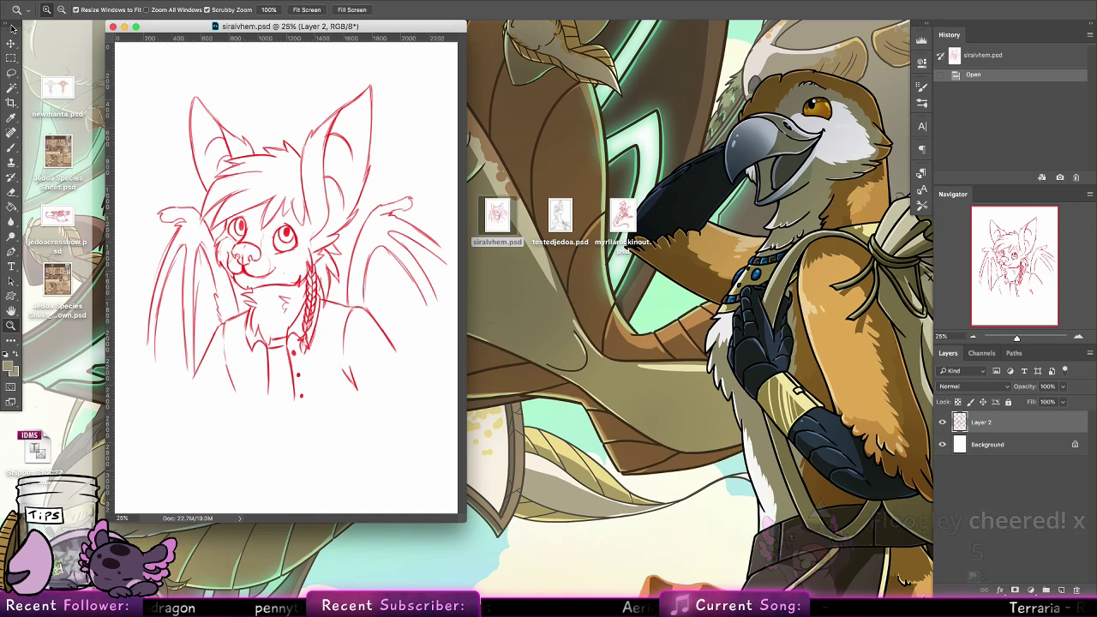
Lower the opacity of the red sketch on Layer 2 to 26% and add a new layer above it
click(1062, 386)
drag(1062, 401, 1023, 401)
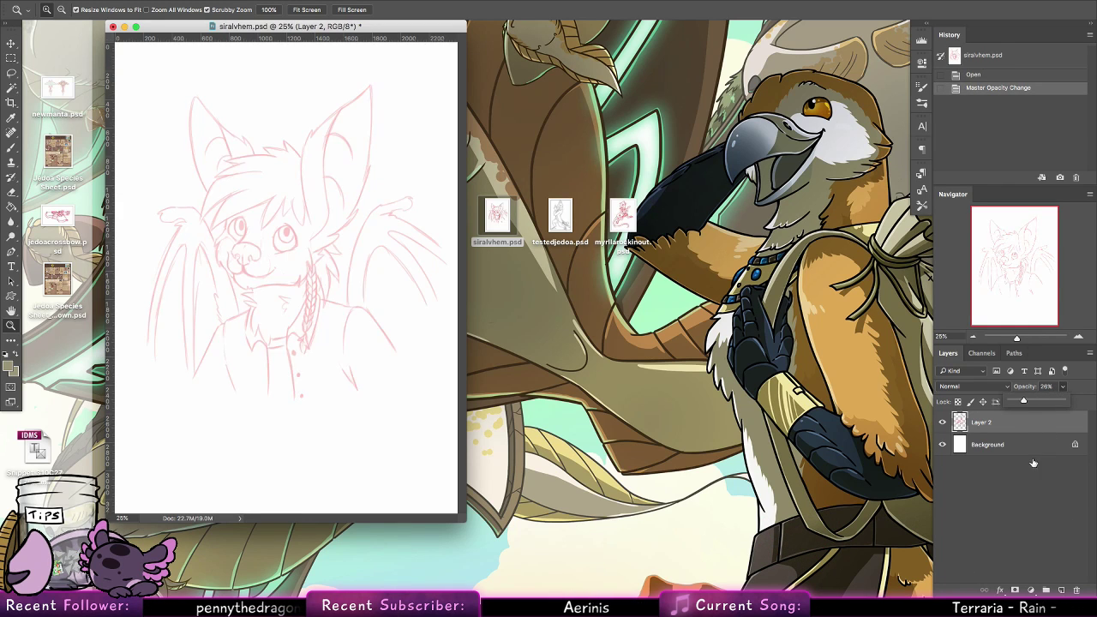
click(1061, 590)
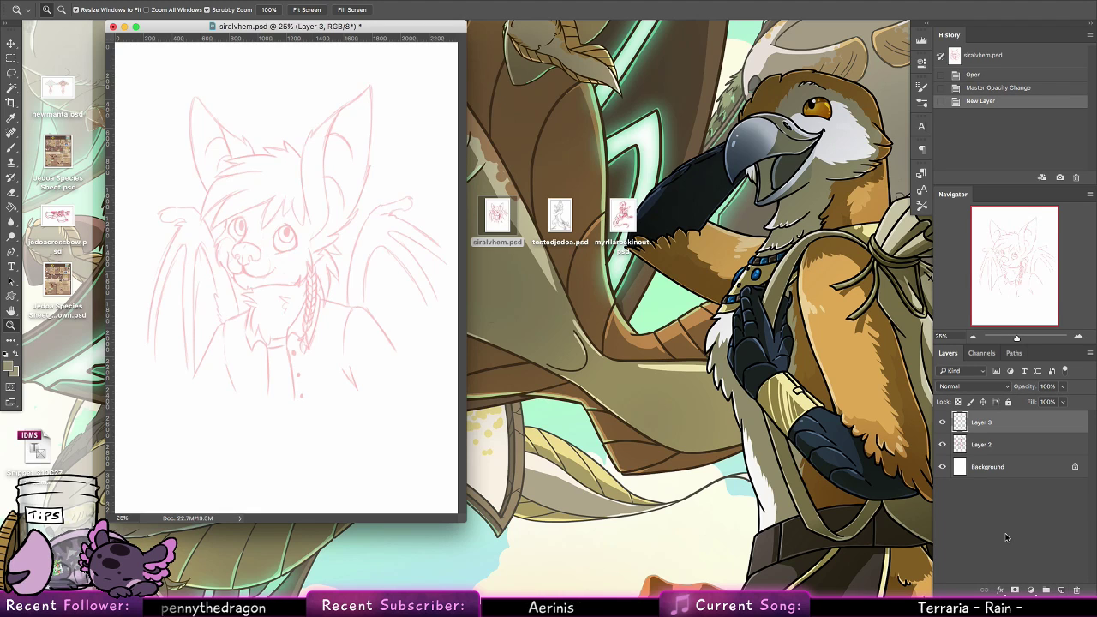
Enlarge and reposition the document window, and reset the foreground and background colours to black and white
drag(465, 521, 567, 580)
click(5, 353)
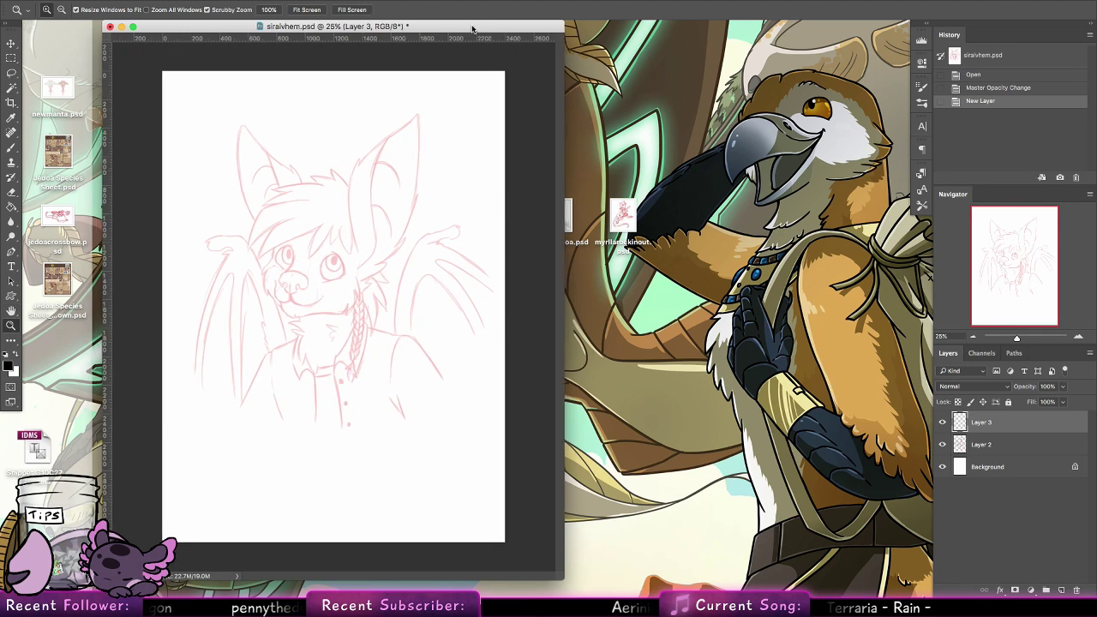
drag(477, 26, 530, 33)
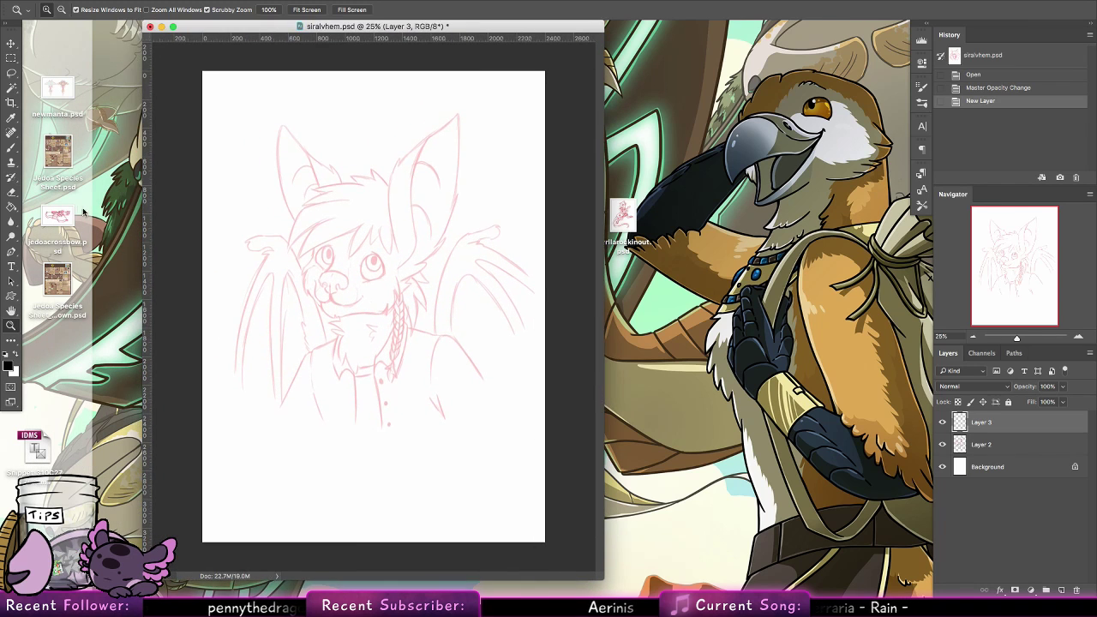
Group the newmanta, jedoacrossbow and two Jedoa Species Sheet files into a new desktop folder and place it beside the VeiasTestColor file
click(107, 91)
drag(109, 91, 61, 288)
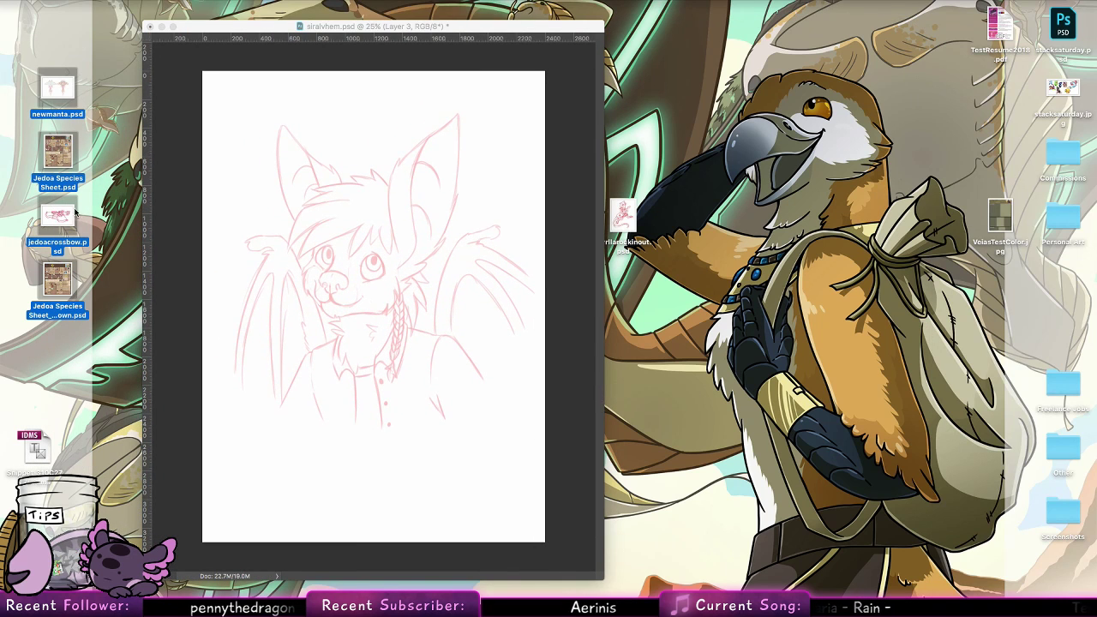
right_click(56, 274)
click(86, 281)
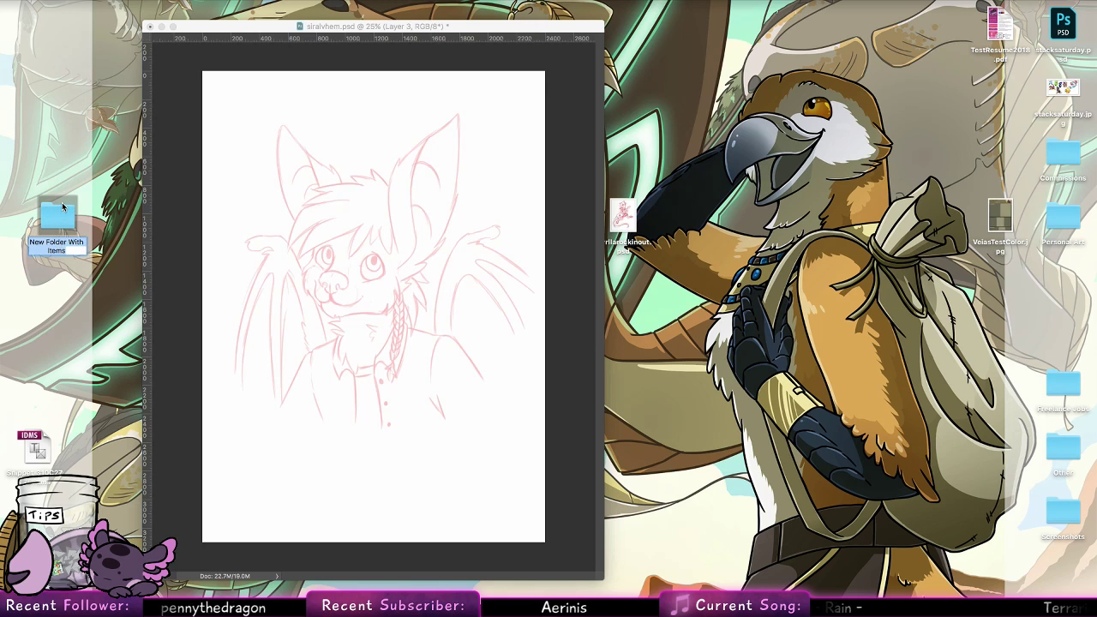
drag(49, 216, 908, 206)
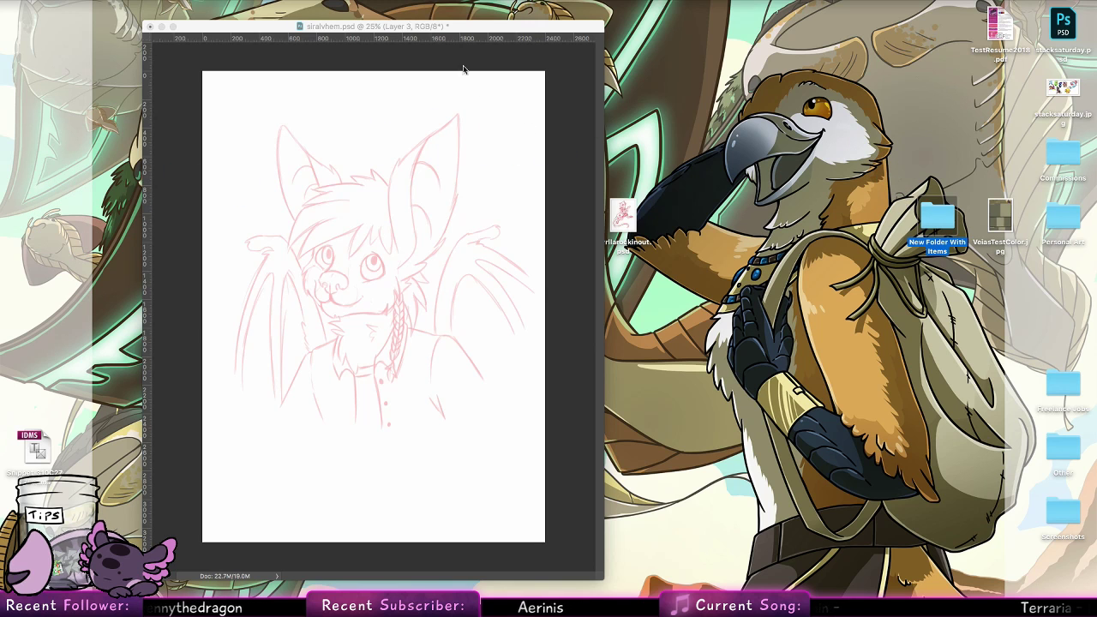
Shift the document window aside and move the VeiasTestColor image into the new desktop folder
drag(497, 24, 437, 24)
click(891, 236)
drag(999, 219, 946, 221)
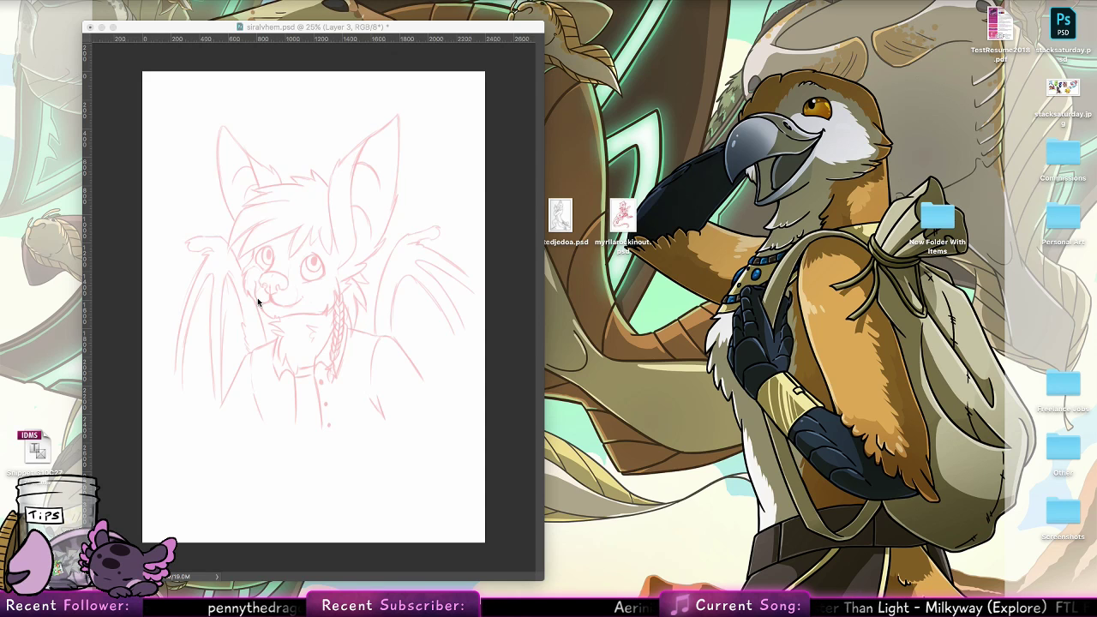
Return to the siralvhem.psd drawing and set up the Brush tool with a wider document window framing the muzzle and eyes
click(183, 343)
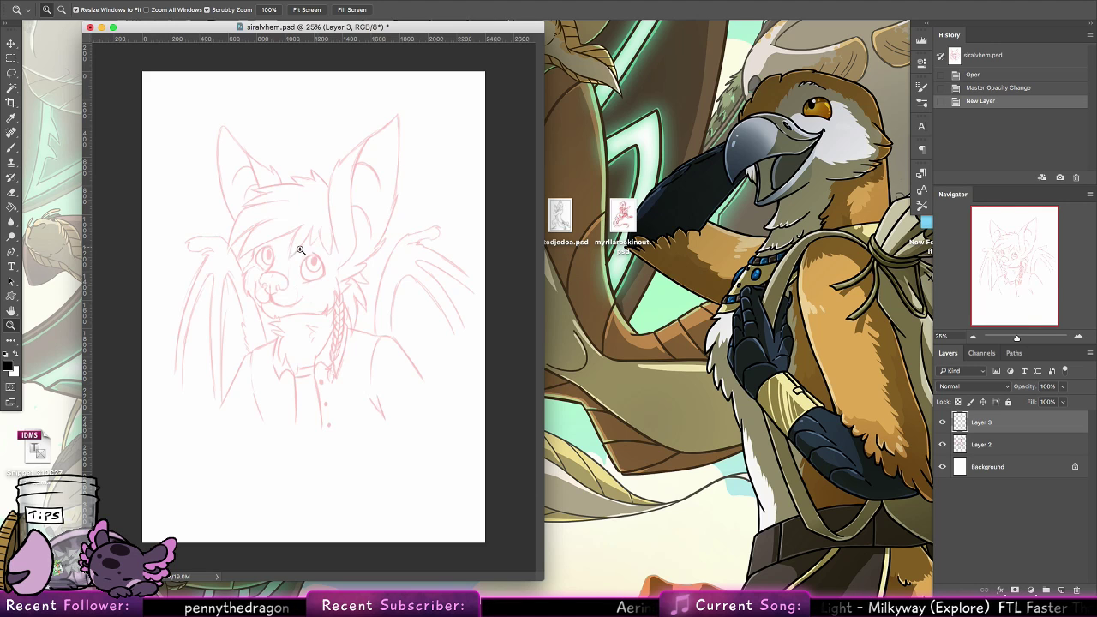
mouse_move(262, 284)
mouse_down()
mouse_move(311, 301)
mouse_move(334, 269)
mouse_up()
click(11, 148)
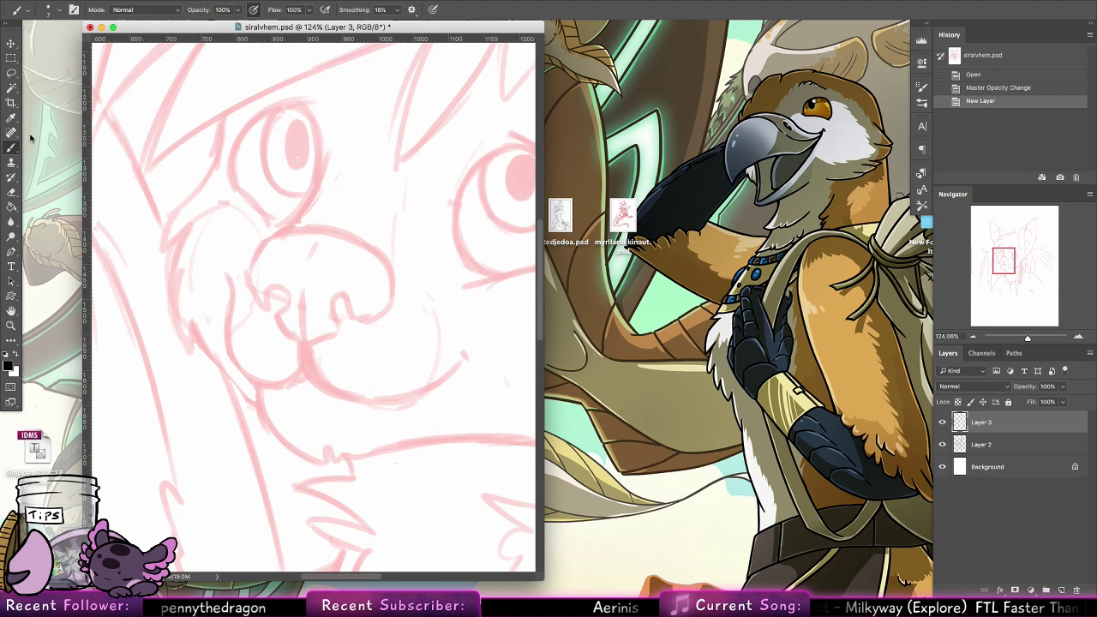
drag(543, 578, 690, 586)
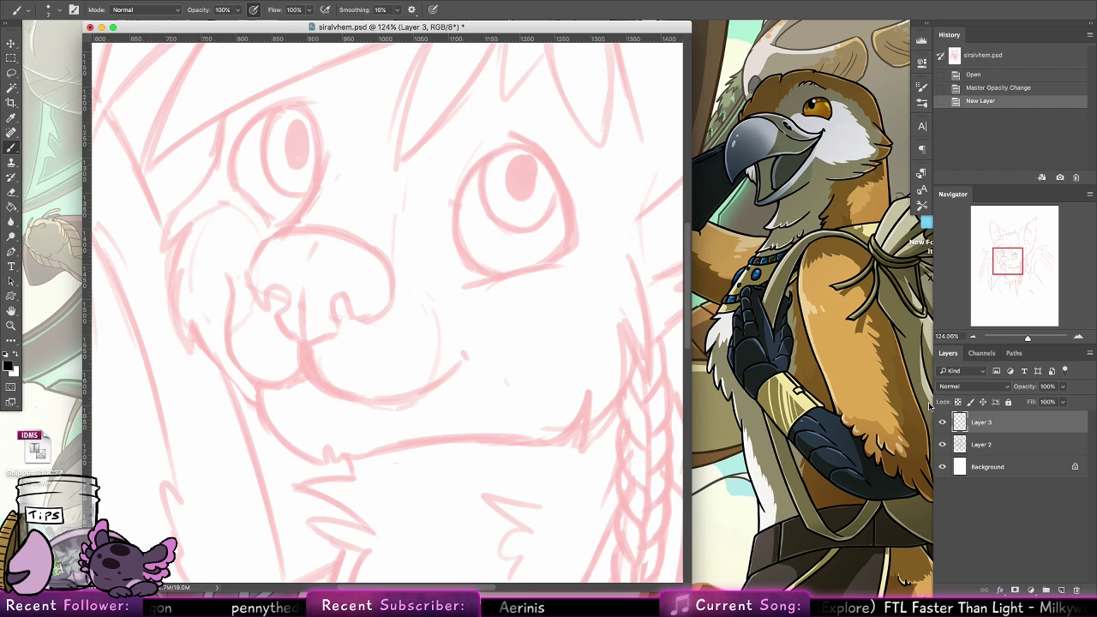
Discard the first test stroke, then ink the near-side left nostril and the nose's centre line in black on Layer 3
click(246, 276)
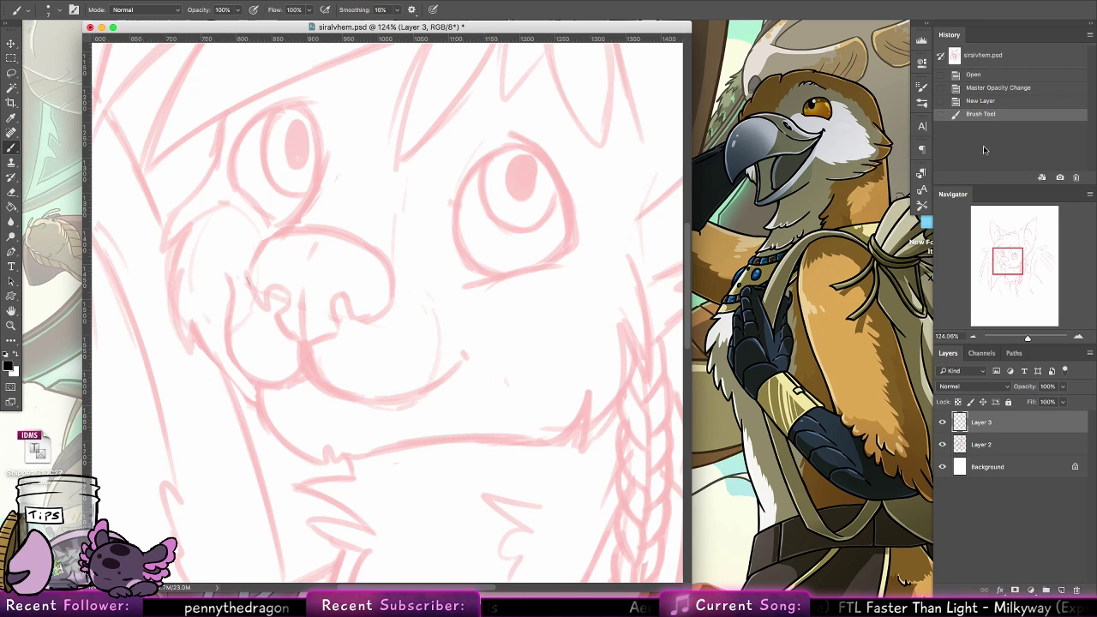
click(968, 102)
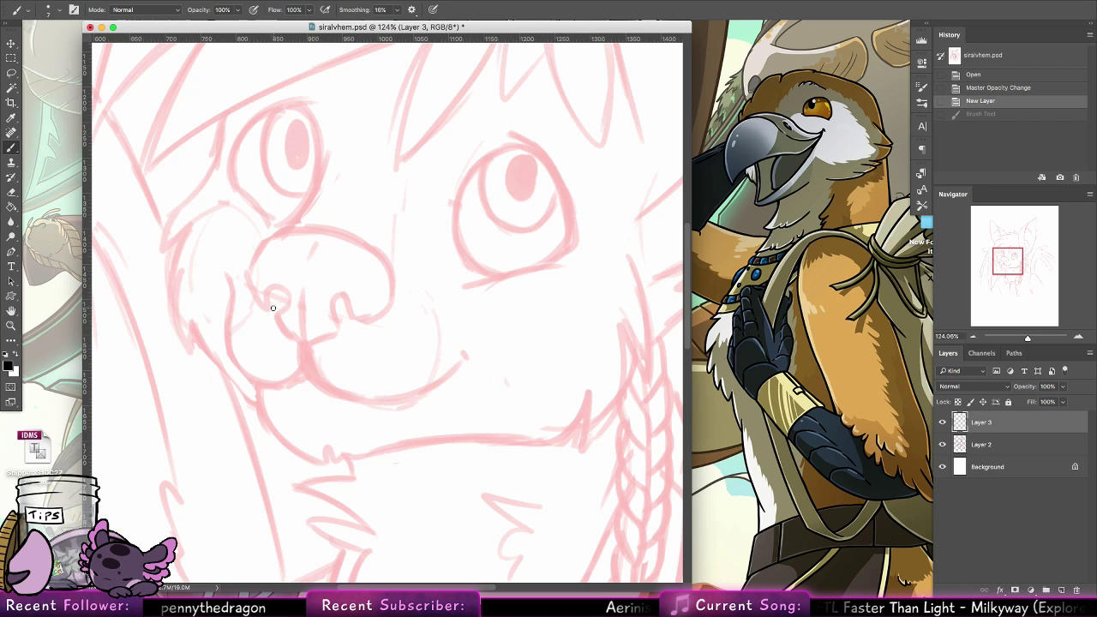
mouse_move(273, 307)
mouse_down()
mouse_move(266, 289)
mouse_move(284, 288)
mouse_move(277, 315)
mouse_move(285, 304)
mouse_move(298, 341)
mouse_move(281, 327)
mouse_move(301, 342)
mouse_move(280, 322)
mouse_up()
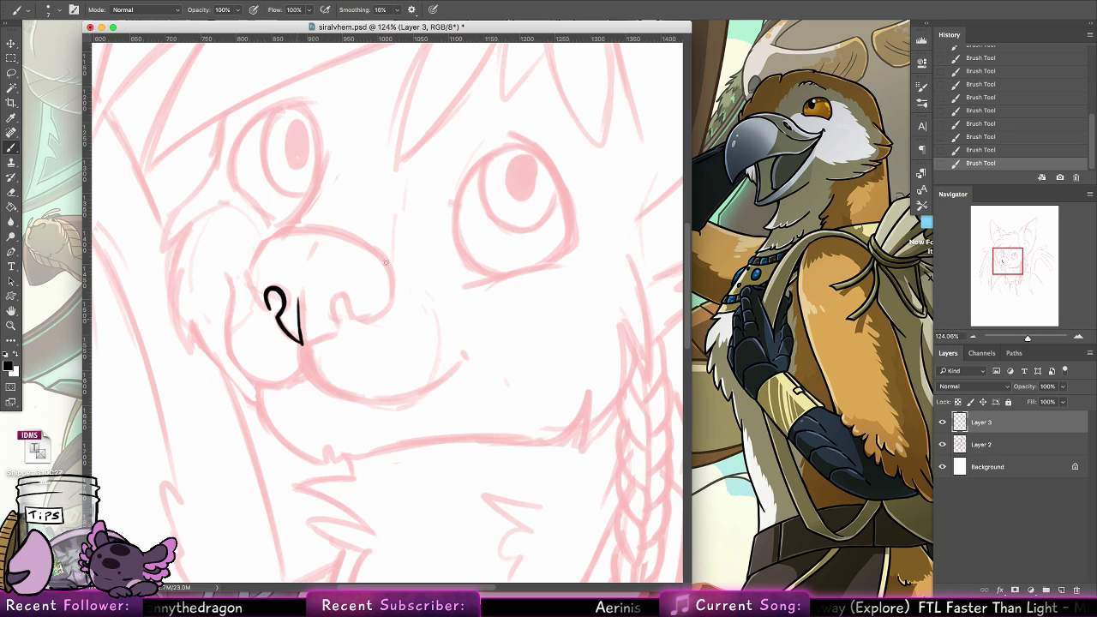
key(ctrl+z)
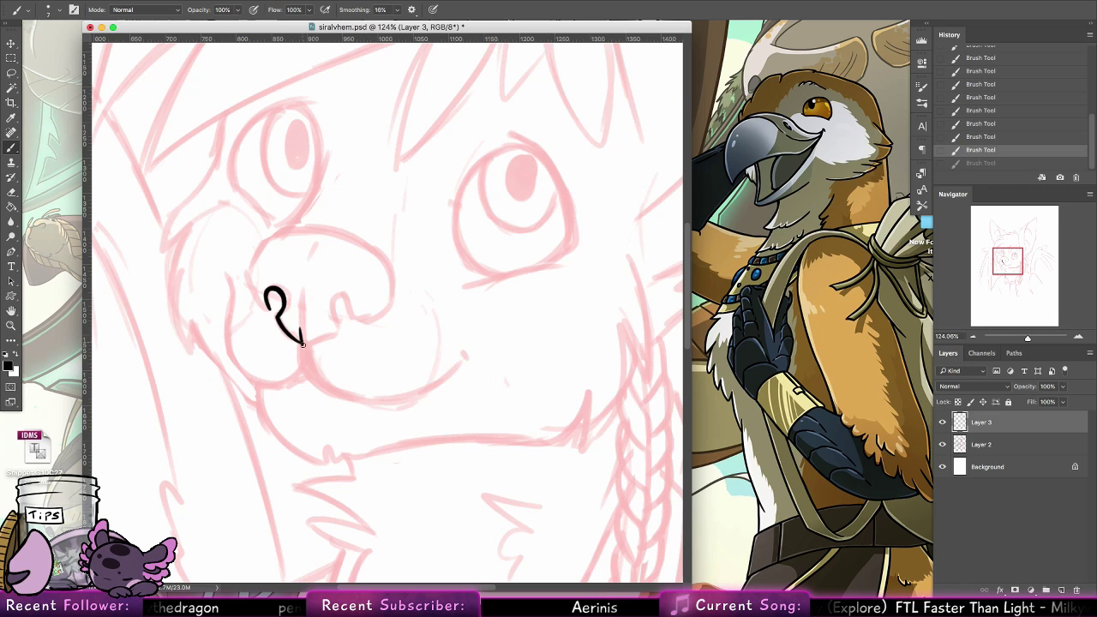
drag(302, 344, 297, 299)
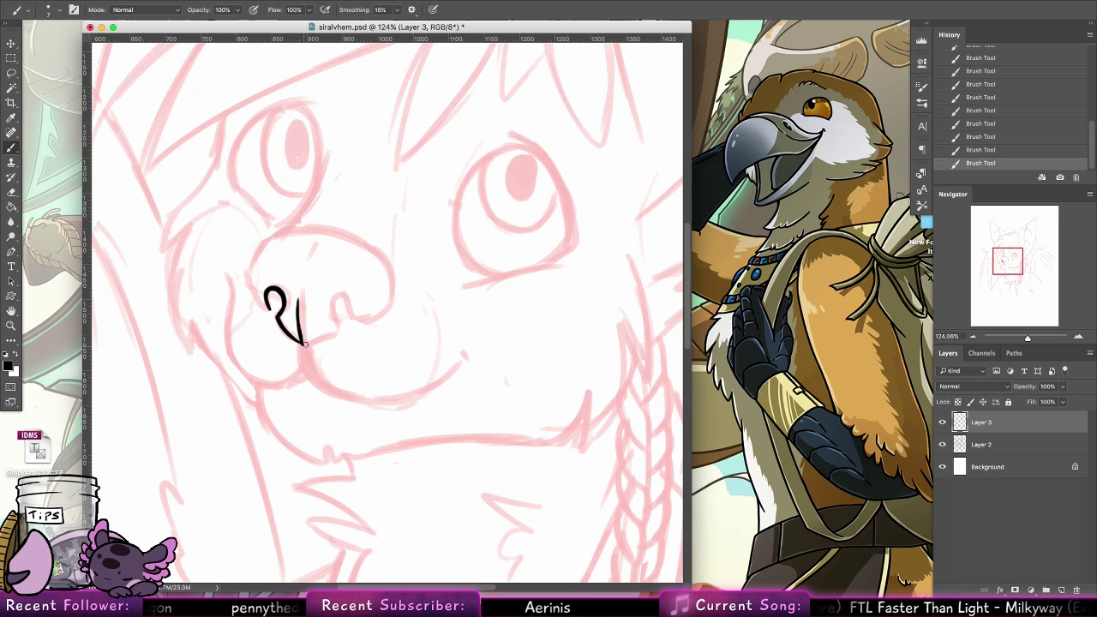
Ink the nose's lower edge from the centre point toward the right nostril and outline that nostril, undoing unwanted strokes
drag(303, 345, 337, 333)
key(ctrl+z)
key(ctrl+shift+z)
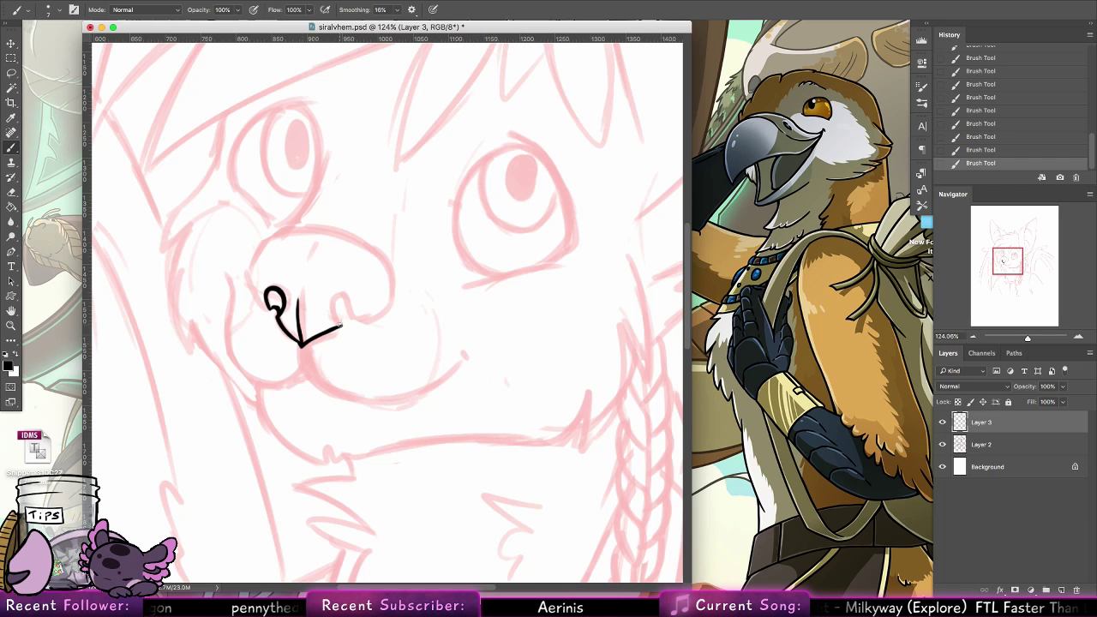
mouse_move(341, 323)
mouse_down()
mouse_move(346, 294)
mouse_move(339, 315)
mouse_up()
key(super+z)
key(super+z)
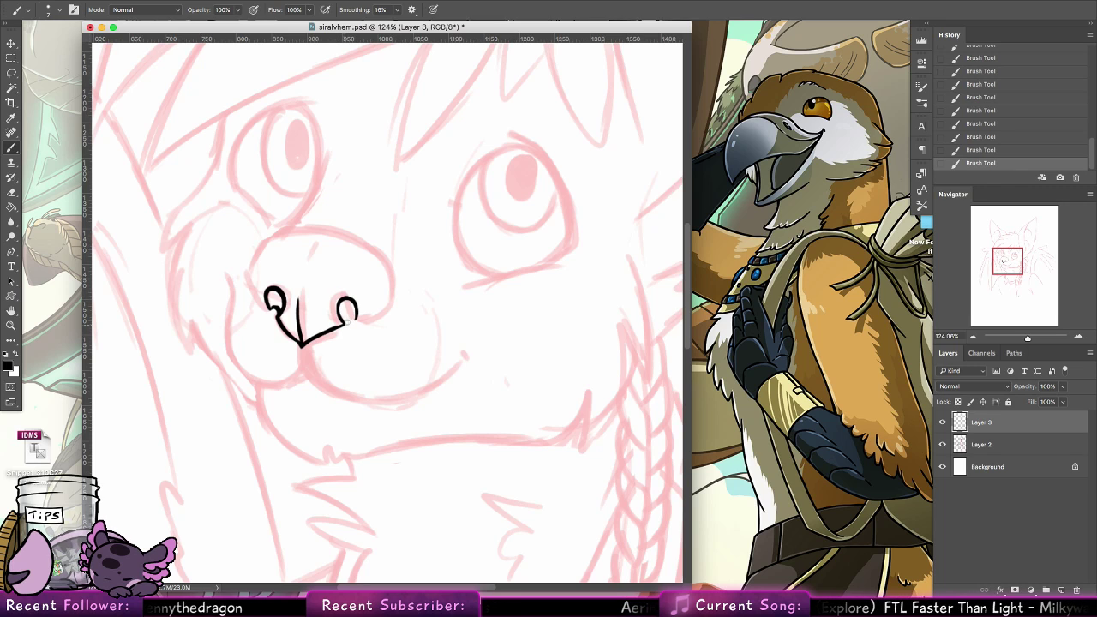
Refine the right nostril and ink the nose's lower right edge curving outward from it
key(super+z)
key(super+z)
key(super+z)
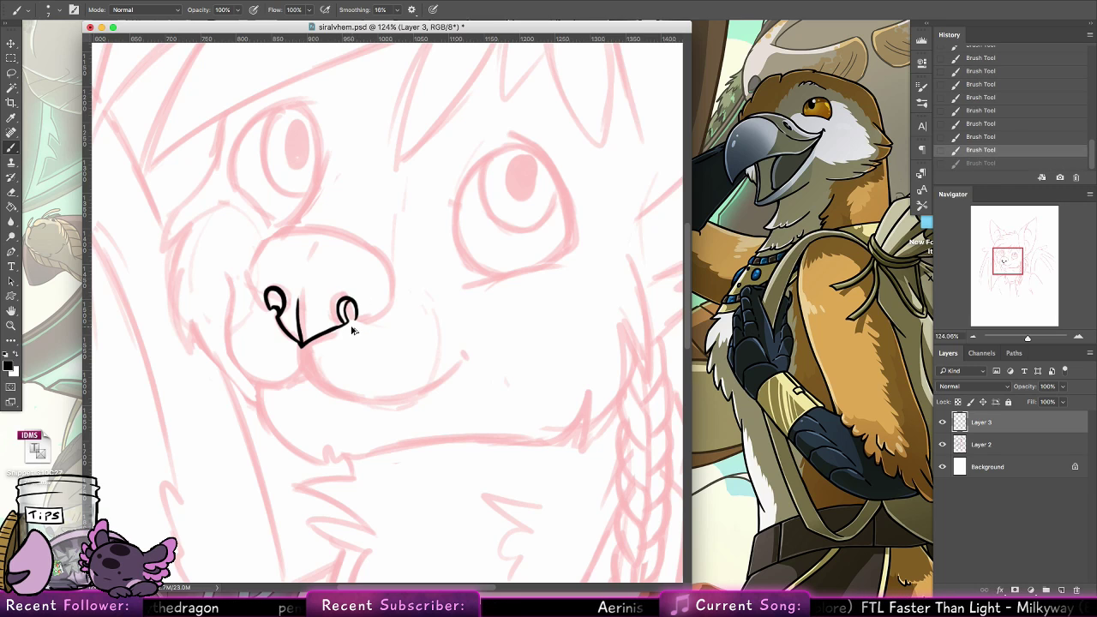
mouse_move(343, 325)
mouse_down()
mouse_move(353, 311)
mouse_move(387, 309)
mouse_move(384, 259)
mouse_up()
key(super+z)
key(super+z)
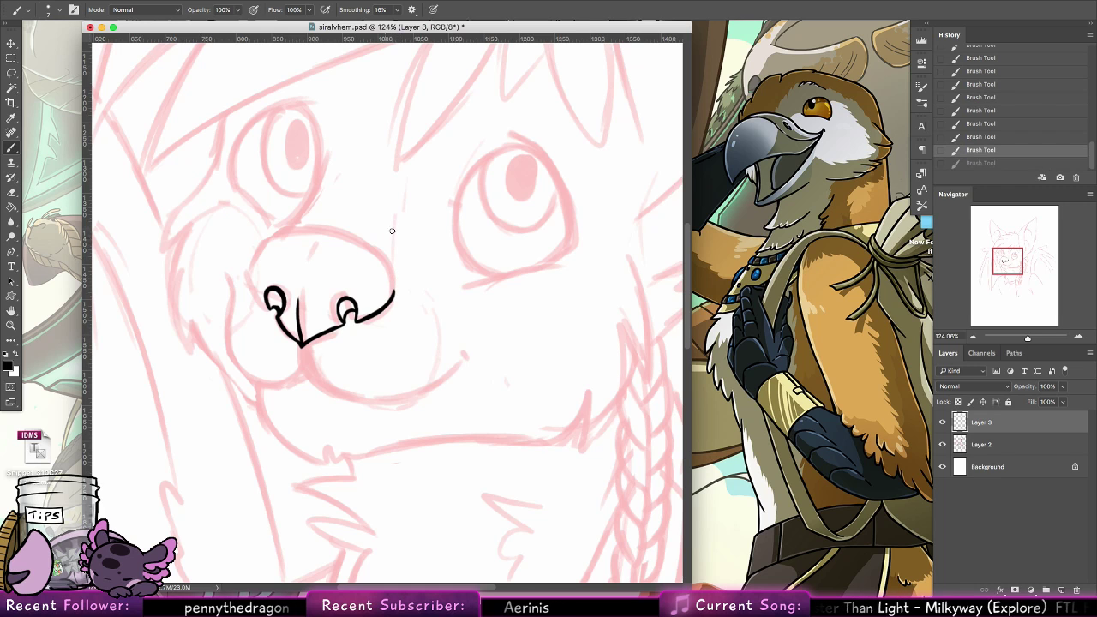
Ink the nose's left side from the left nostril up toward its top edge, undoing excess strokes
scroll(414, 226, up, 3)
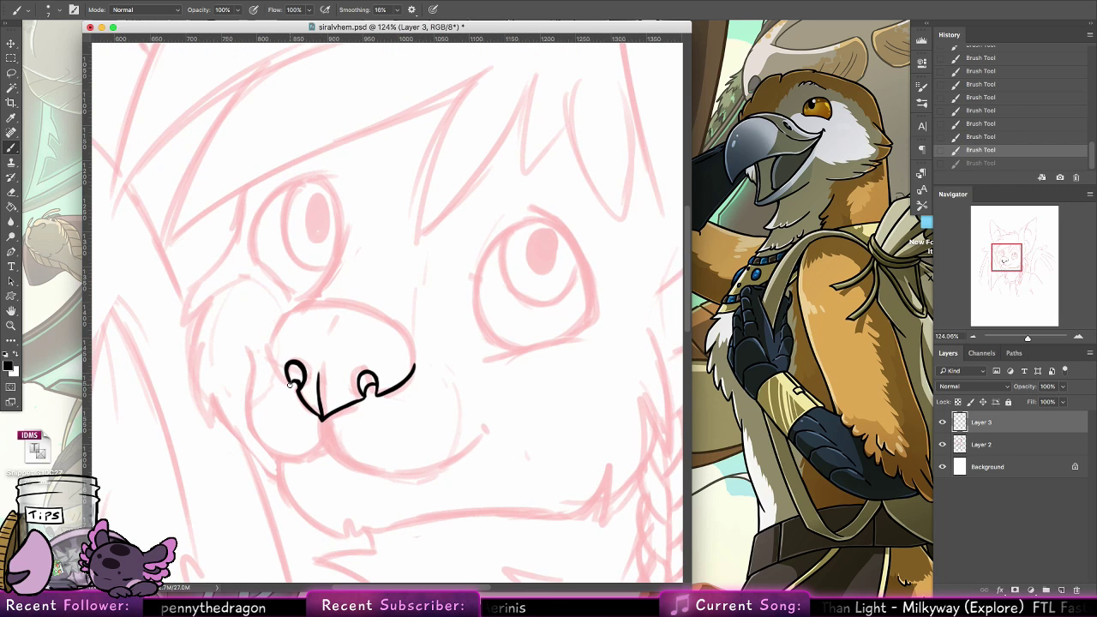
drag(290, 385, 272, 344)
key(super+z)
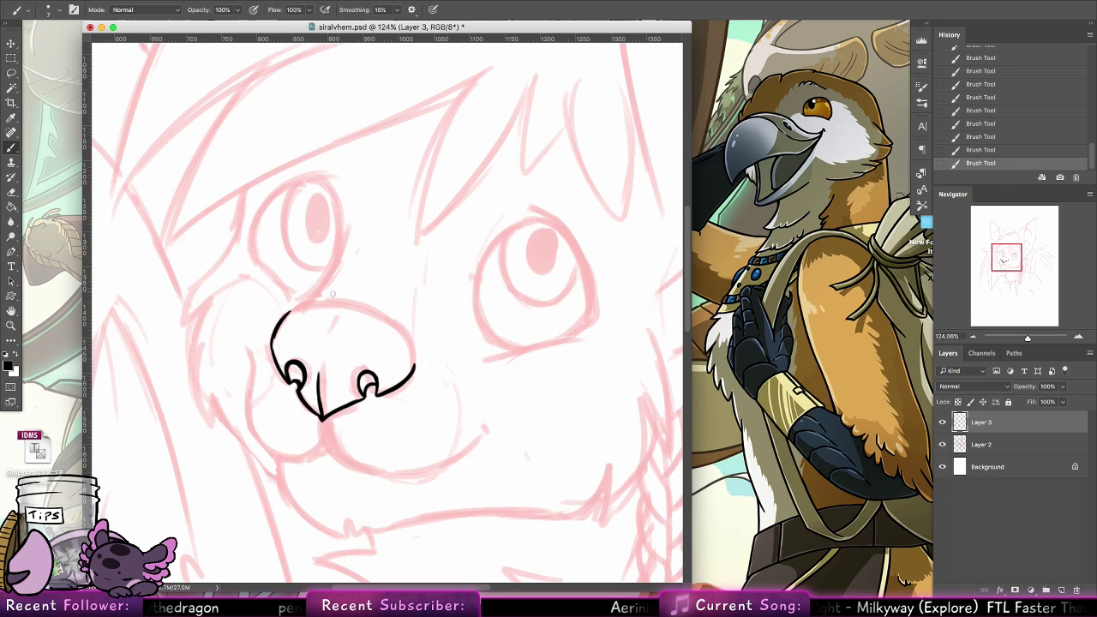
key(super+z)
Close the nose outline with a curved upper edge and add a thin broken highlight line just inside it
click(11, 311)
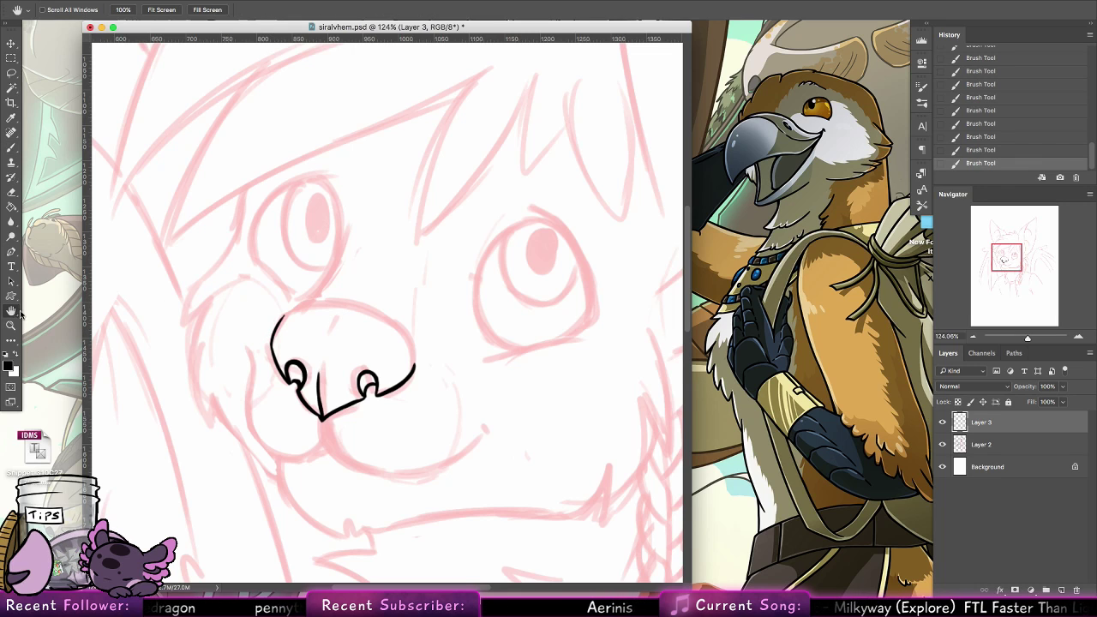
mouse_move(235, 273)
mouse_down()
mouse_move(207, 436)
mouse_move(242, 540)
mouse_up()
click(15, 147)
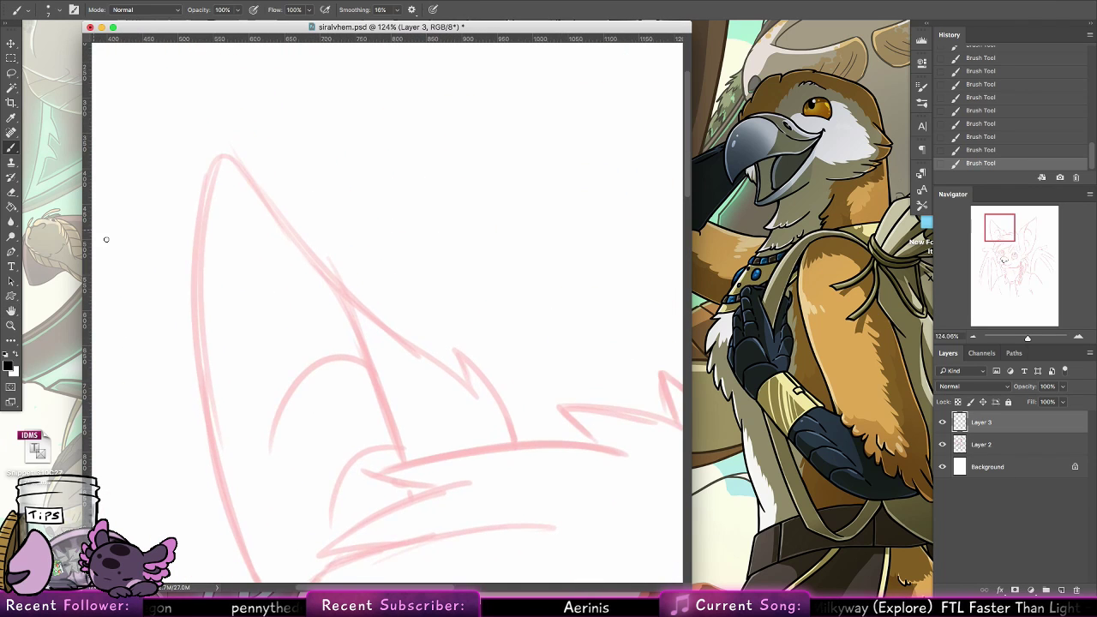
scroll(376, 337, down, 5)
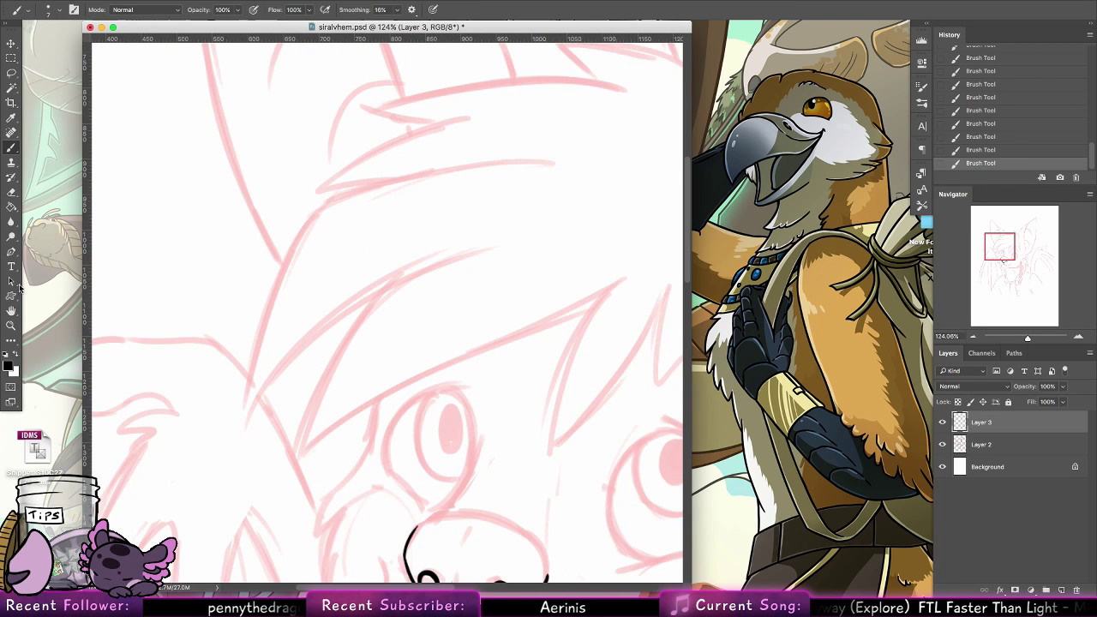
click(12, 312)
right_click(13, 313)
click(53, 321)
drag(456, 364, 404, 184)
drag(379, 245, 366, 382)
key(b)
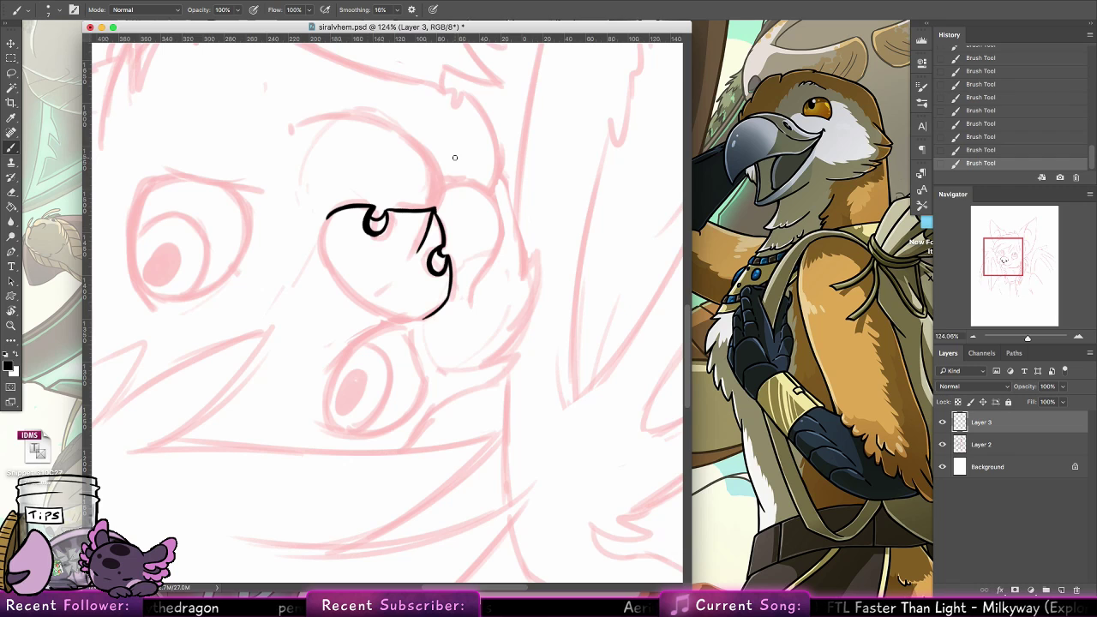
mouse_move(328, 217)
mouse_down()
mouse_move(322, 250)
mouse_move(344, 283)
mouse_move(325, 260)
mouse_move(377, 307)
mouse_up()
mouse_move(328, 258)
mouse_down()
mouse_move(379, 309)
mouse_move(415, 319)
mouse_up()
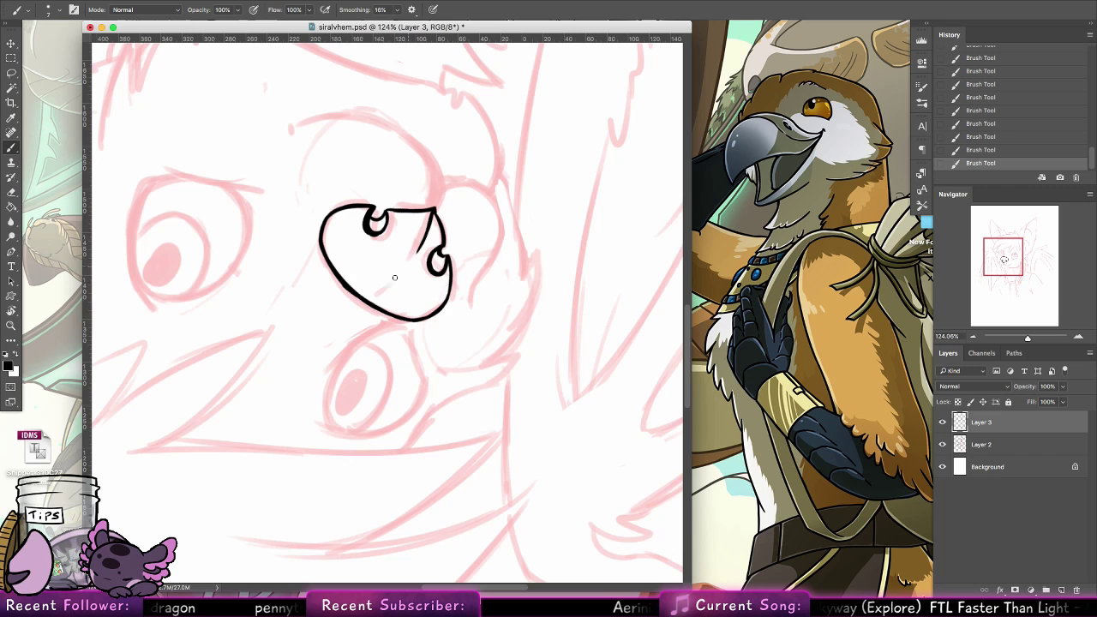
mouse_move(345, 211)
mouse_down()
mouse_move(340, 238)
mouse_move(428, 305)
mouse_up()
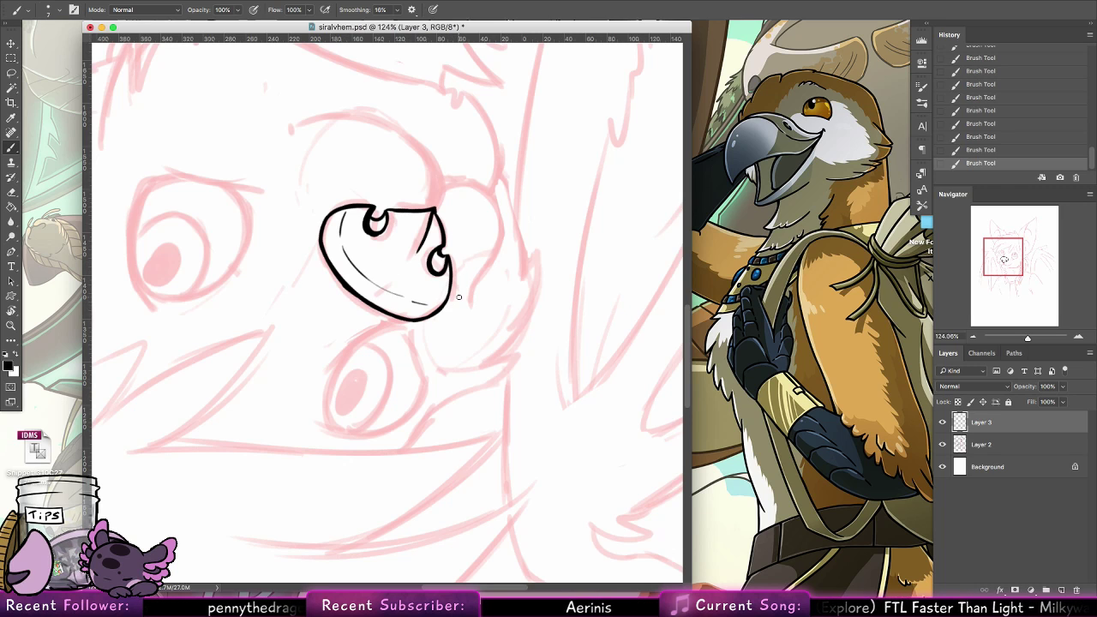
Ink the curved muzzle bridge line from the nose's top edge up to the inner side of the left eye
double_click(12, 312)
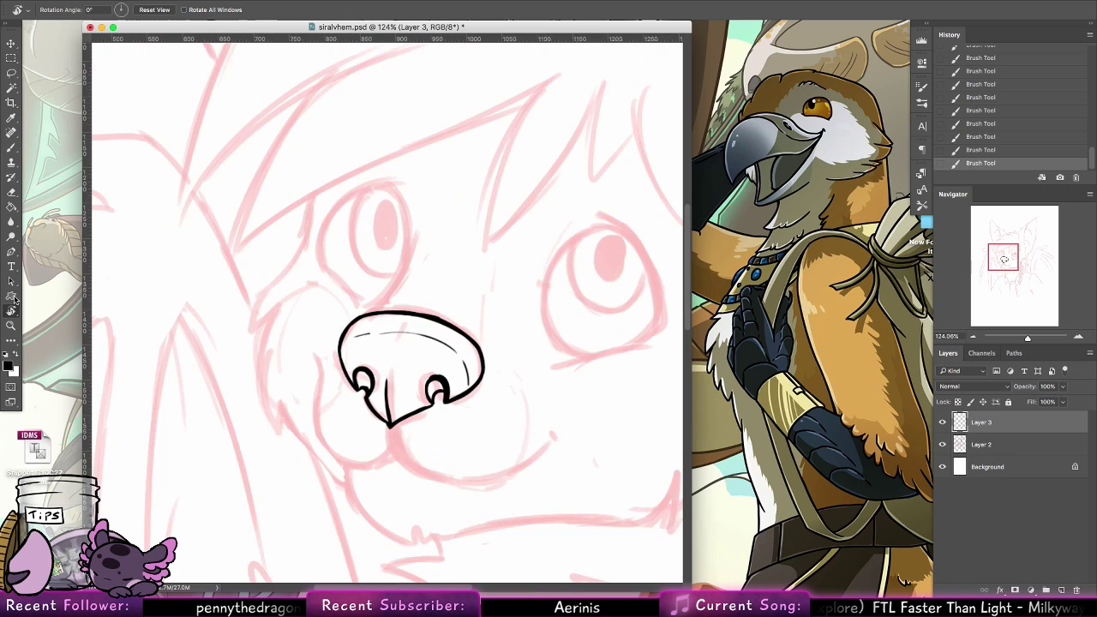
click(11, 149)
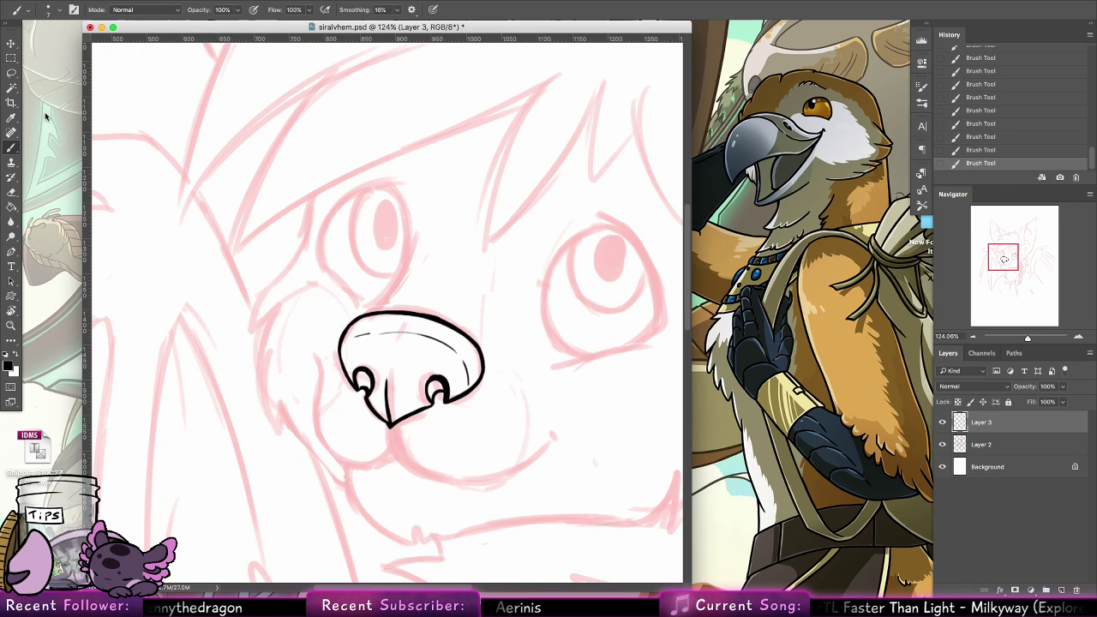
mouse_move(366, 310)
mouse_down()
mouse_move(400, 276)
mouse_move(408, 246)
mouse_up()
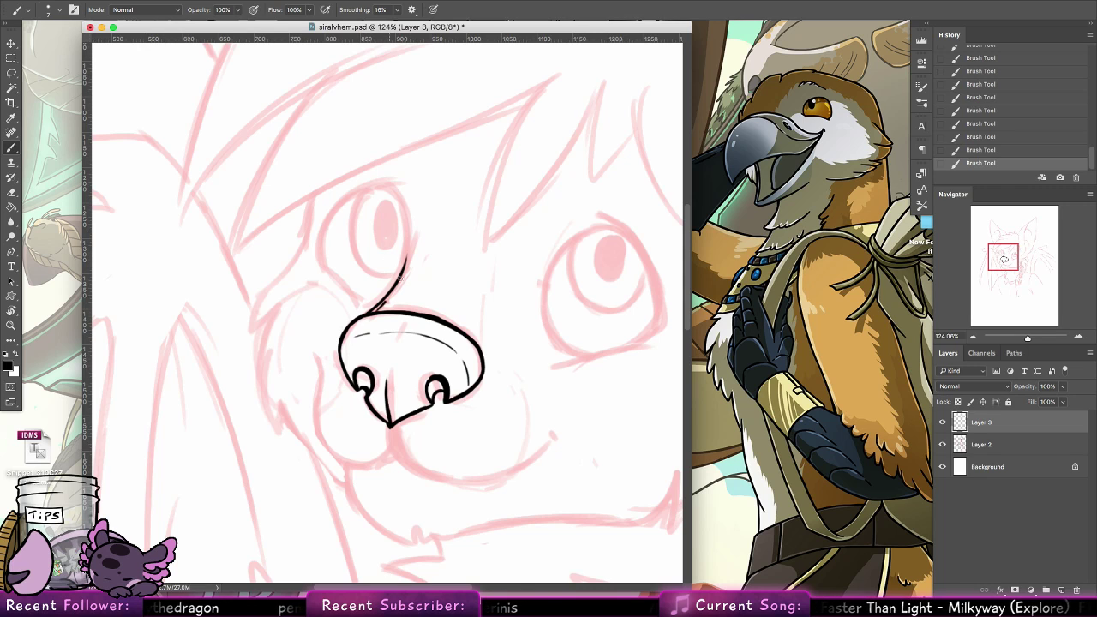
drag(384, 302, 410, 240)
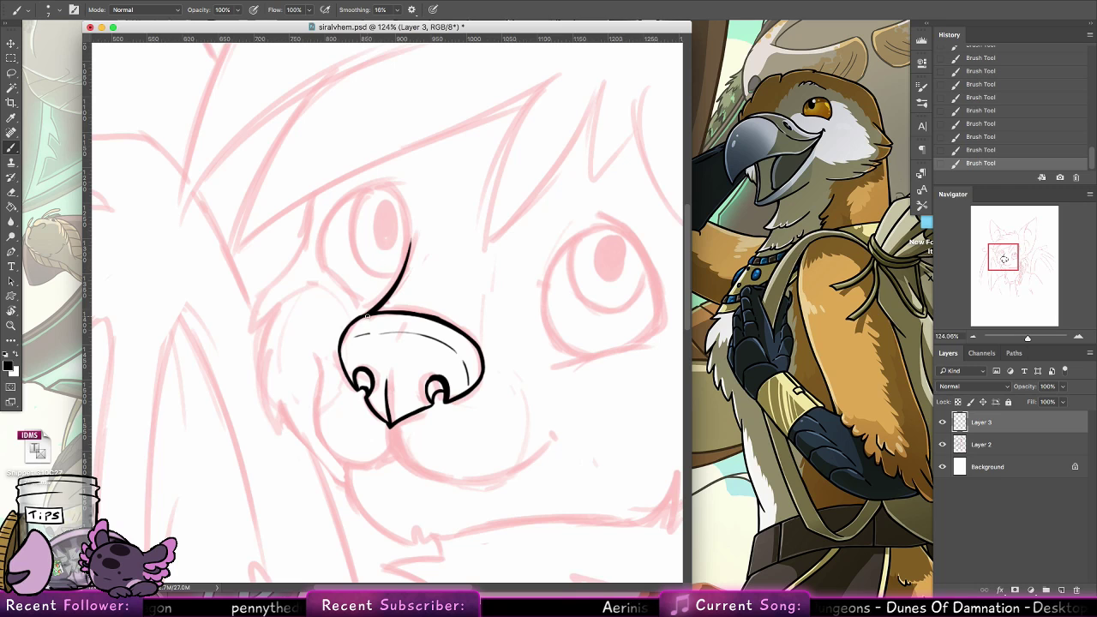
Extend the inked muzzle bridge line up along the inner side of the left eye to the eye's top
mouse_move(368, 316)
mouse_down()
mouse_move(344, 338)
mouse_move(356, 394)
mouse_up()
key(super+z)
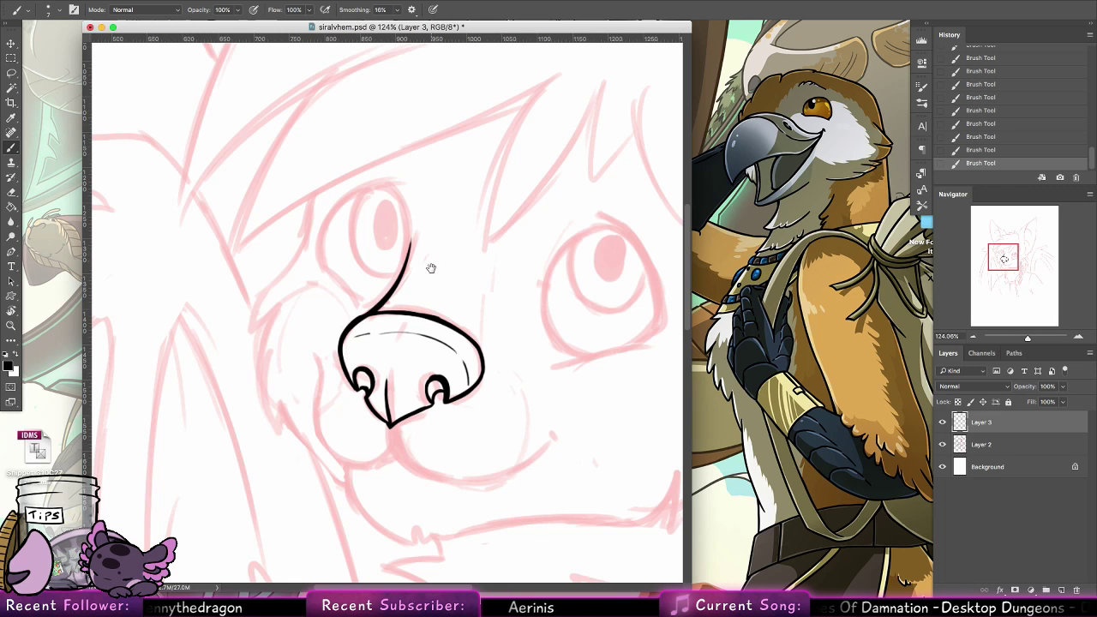
mouse_move(431, 268)
mouse_down()
mouse_move(438, 362)
mouse_move(406, 306)
mouse_move(409, 330)
mouse_move(397, 287)
mouse_move(412, 363)
mouse_up()
key(ctrl+z)
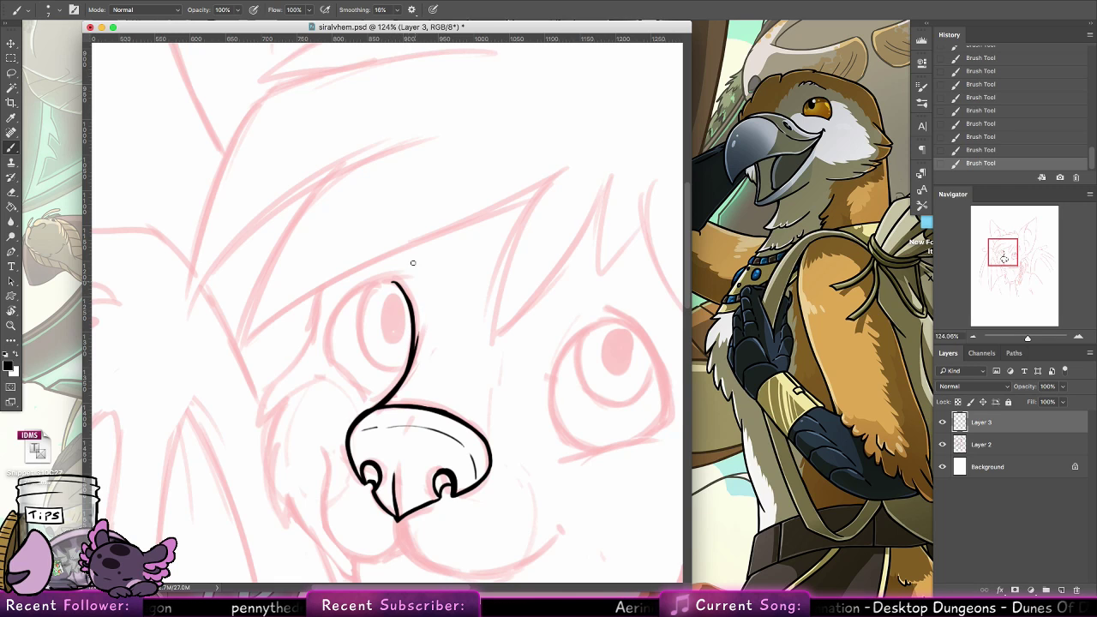
Ink the left eye's arched upper and outer edge and close its outline with an angled lower edge meeting the bridge line
drag(331, 352, 394, 280)
key(ctrl+z)
drag(329, 360, 394, 277)
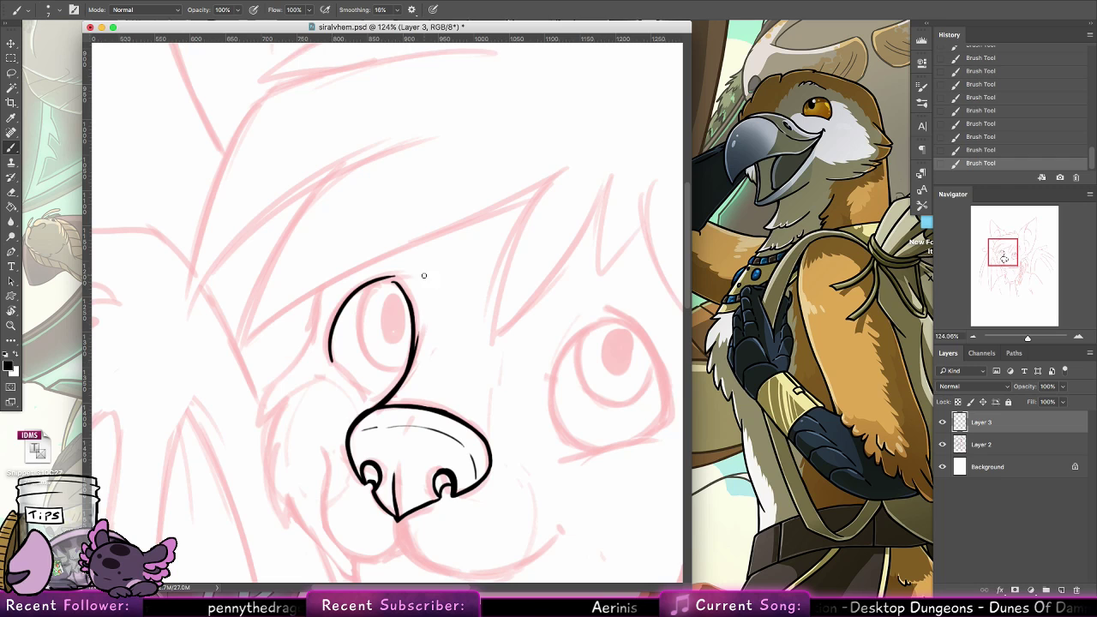
drag(332, 328, 405, 276)
key(ctrl+z)
drag(336, 317, 401, 278)
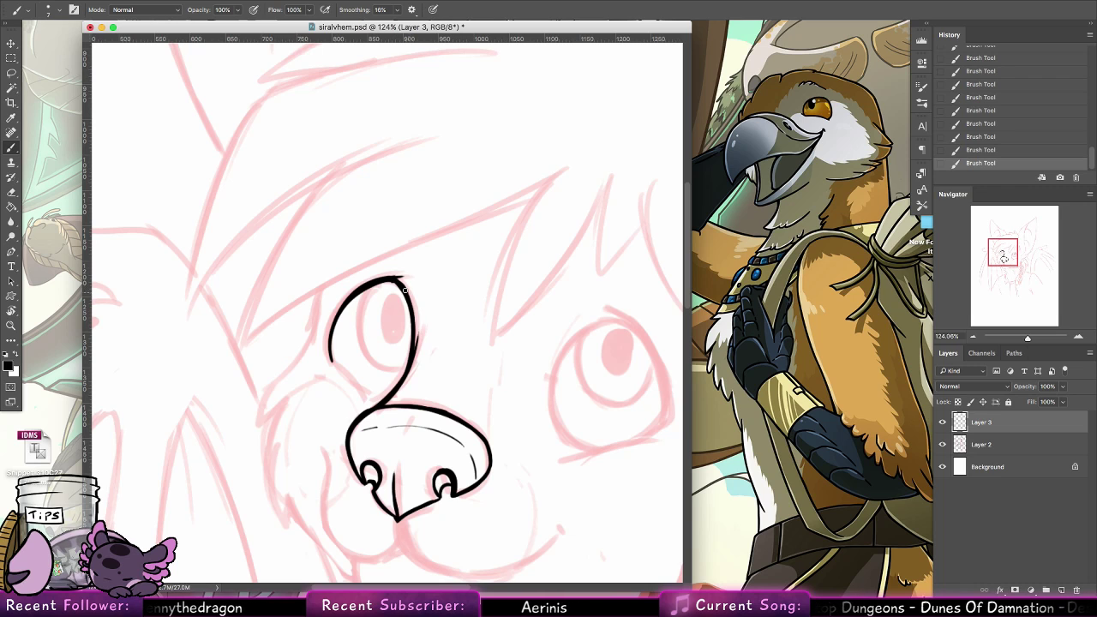
mouse_move(395, 281)
mouse_down()
mouse_move(411, 311)
mouse_move(409, 358)
mouse_up()
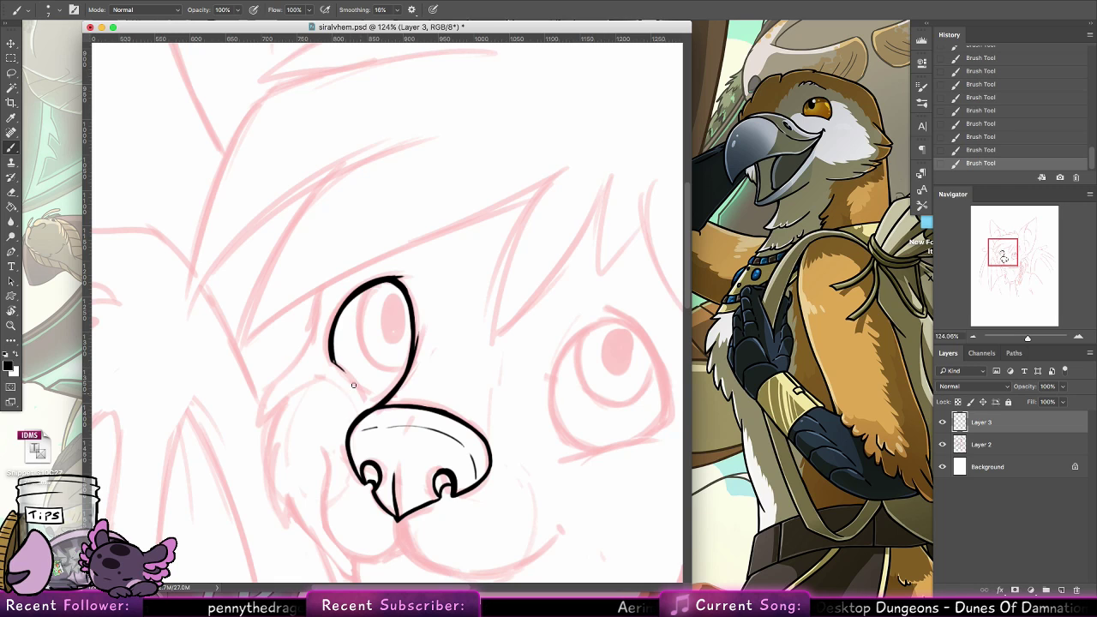
mouse_move(331, 358)
mouse_down()
mouse_move(363, 399)
mouse_move(334, 359)
mouse_move(362, 391)
mouse_move(379, 392)
mouse_move(365, 366)
mouse_move(392, 395)
mouse_up()
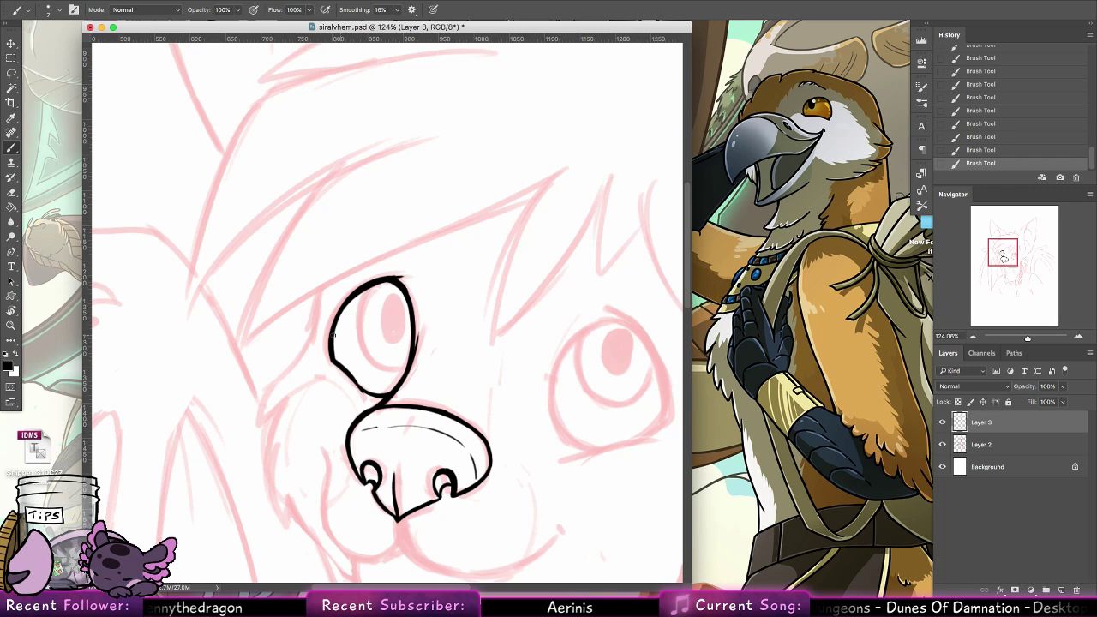
Ink the face contour just outside the left eye, curving diagonally down to the cheek, undoing unsatisfactory strokes
mouse_move(326, 285)
mouse_down()
mouse_move(316, 336)
mouse_move(289, 369)
mouse_up()
mouse_move(317, 332)
mouse_down()
mouse_move(265, 388)
mouse_move(303, 354)
mouse_move(271, 388)
mouse_up()
key(super+z)
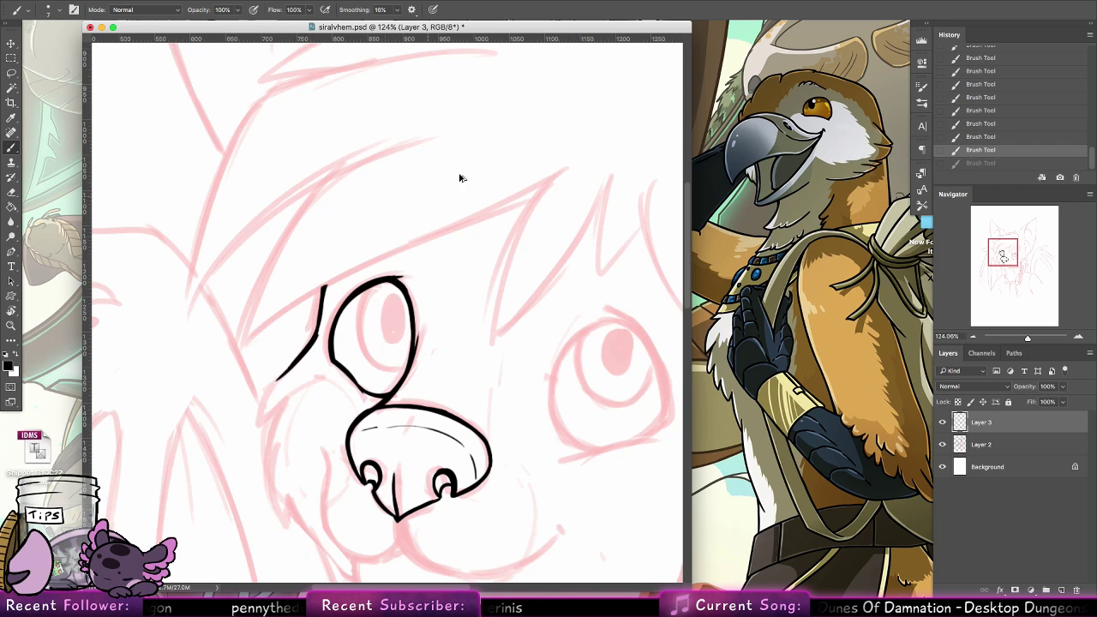
key(super+z)
key(super+z)
key(super+z)
key(super+z)
key(super+z)
click(322, 285)
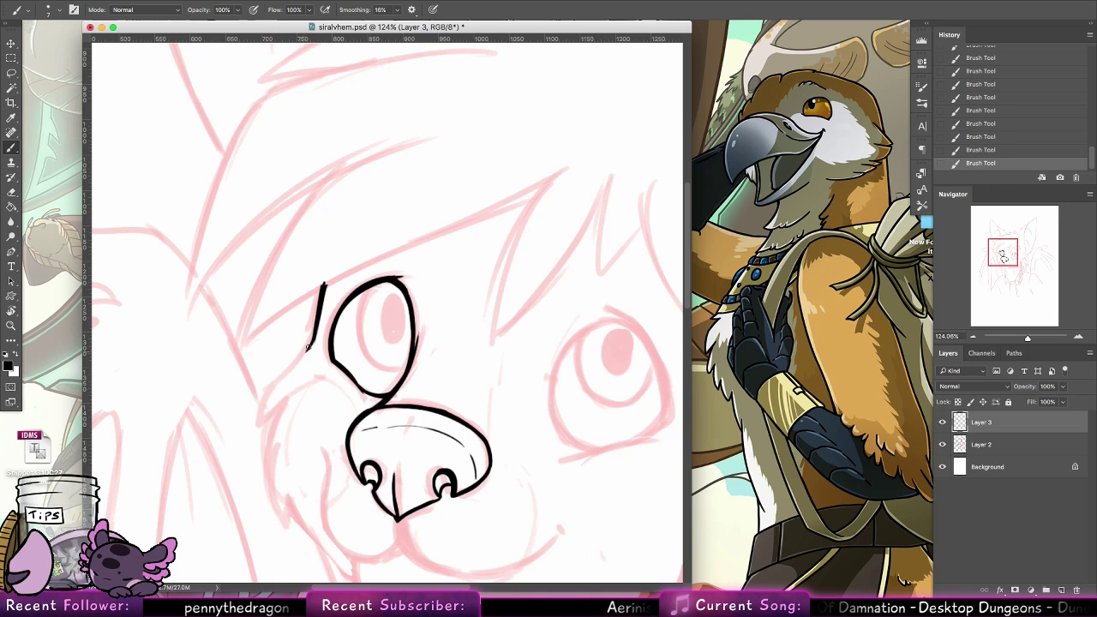
drag(316, 338, 268, 391)
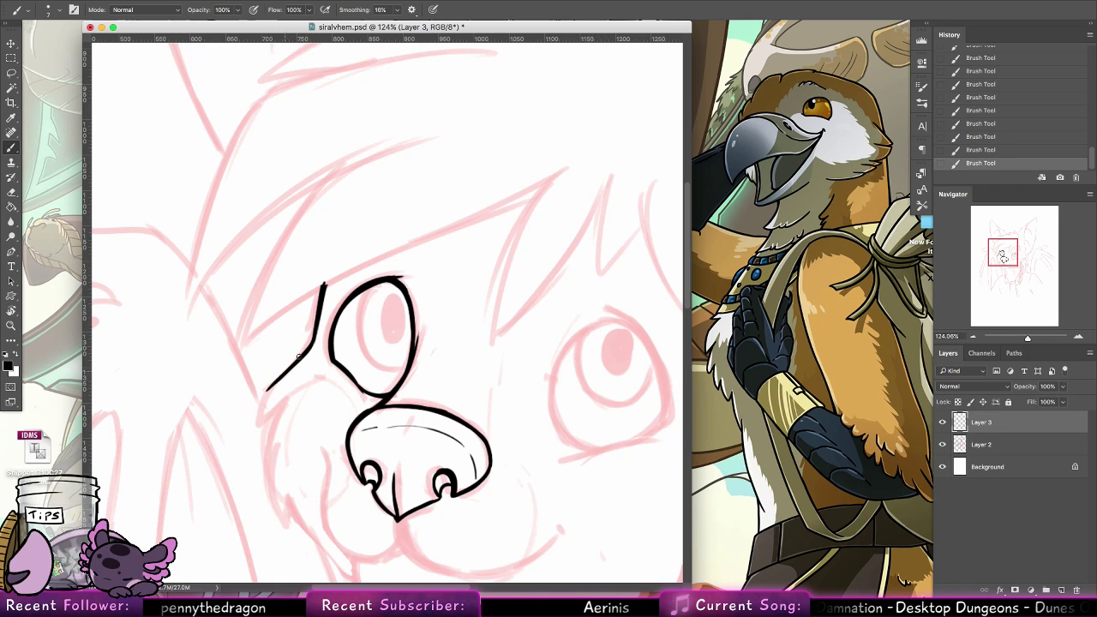
scroll(292, 359, down, 2)
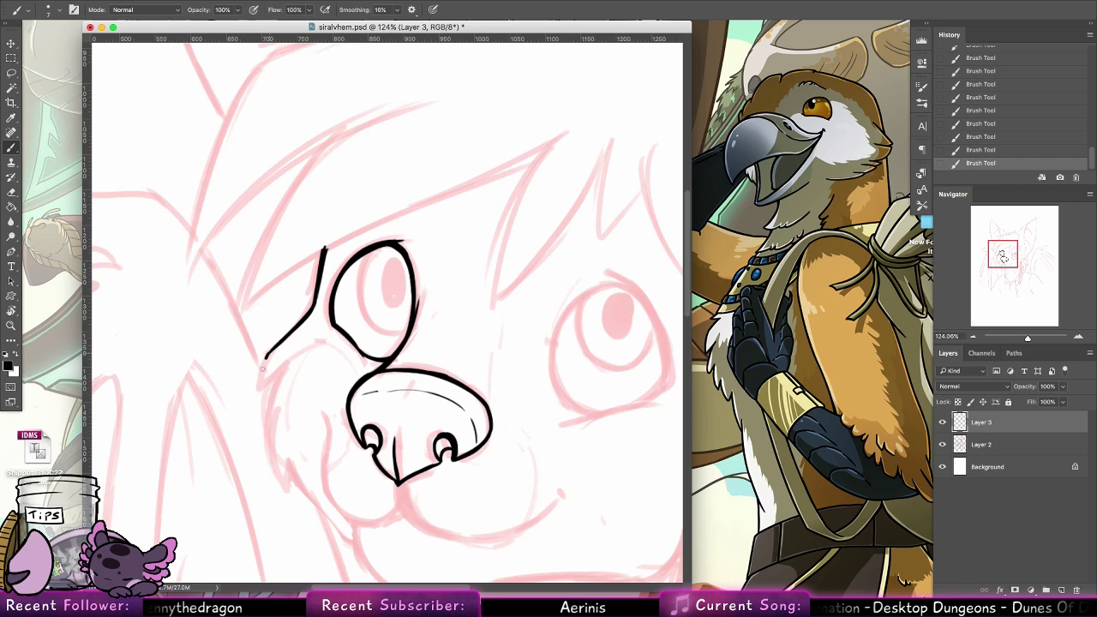
mouse_move(268, 352)
mouse_down()
mouse_move(261, 393)
mouse_move(298, 354)
mouse_move(263, 369)
mouse_up()
key(super+z)
key(super+z)
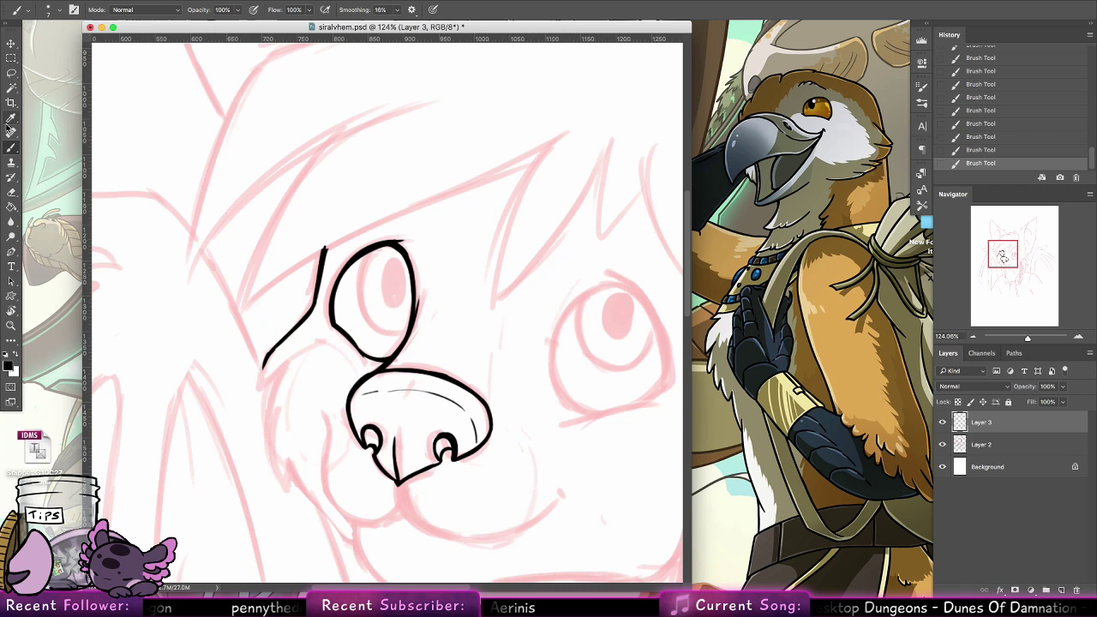
Open VeiasSheet_Page1_9x12.5.psd and VeiasSheet_Page2_9x12.5.psd for a look, and close both to return to siralvhem.psd
click(101, 2)
mouse_move(171, 51)
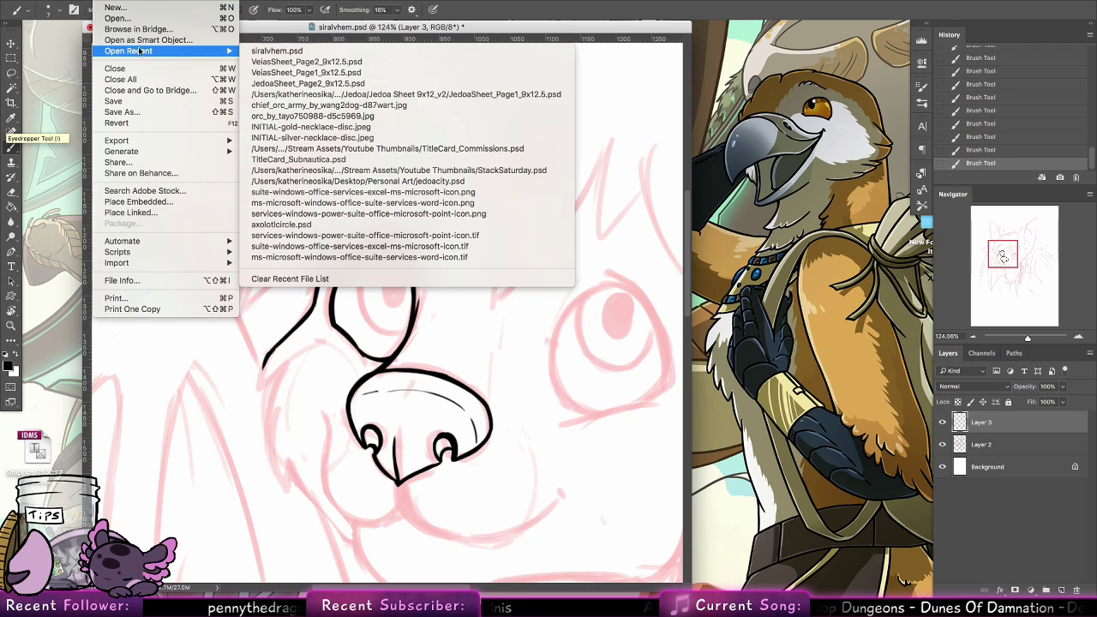
click(349, 62)
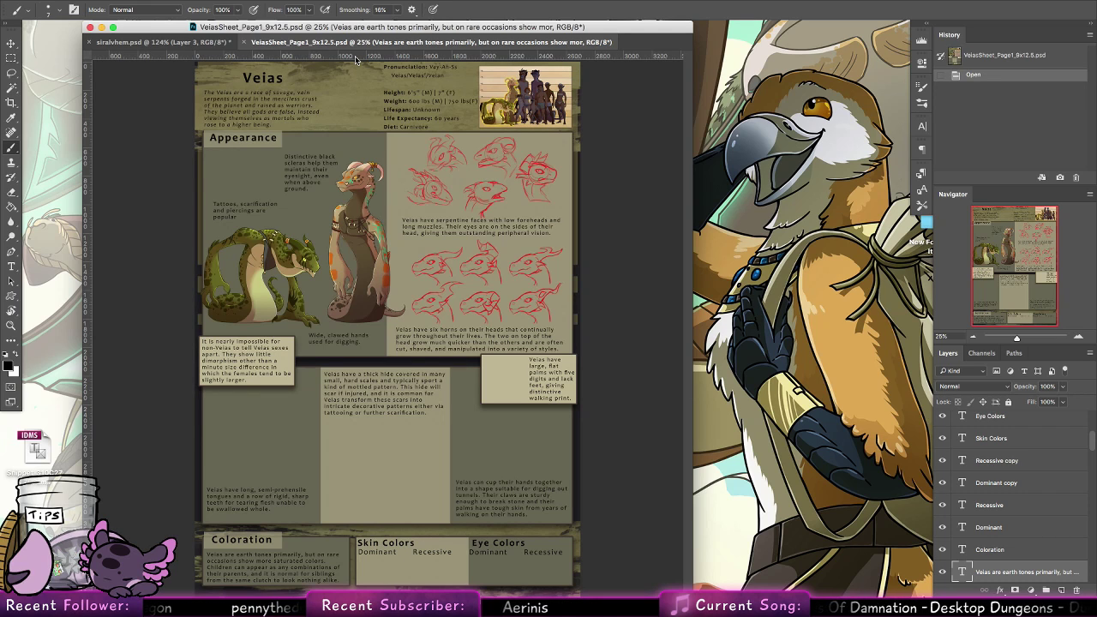
click(101, 2)
mouse_move(197, 51)
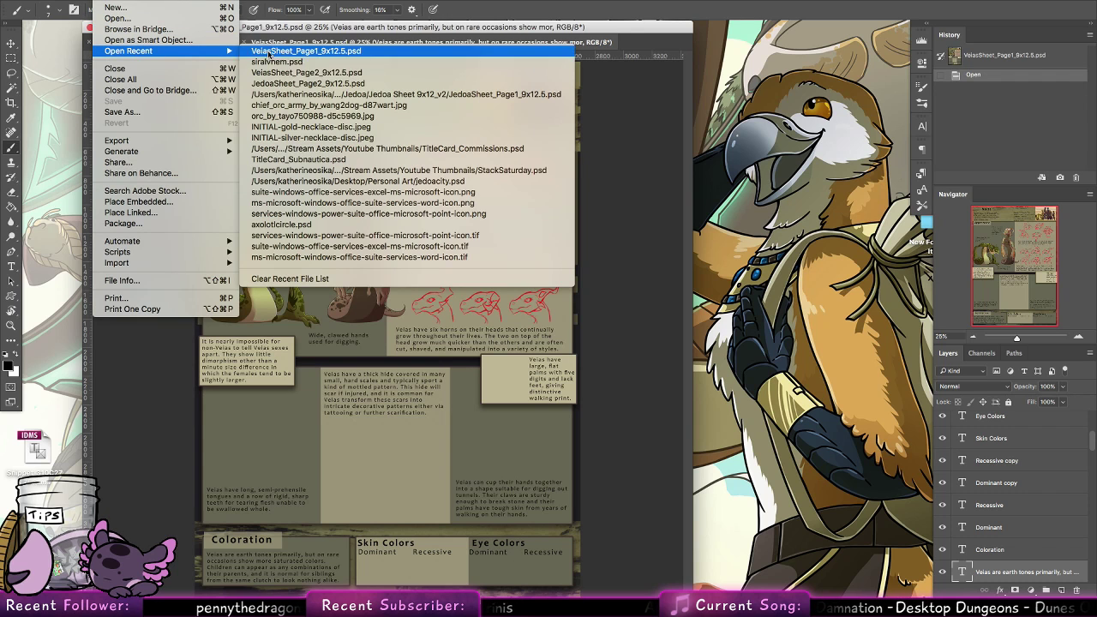
click(330, 74)
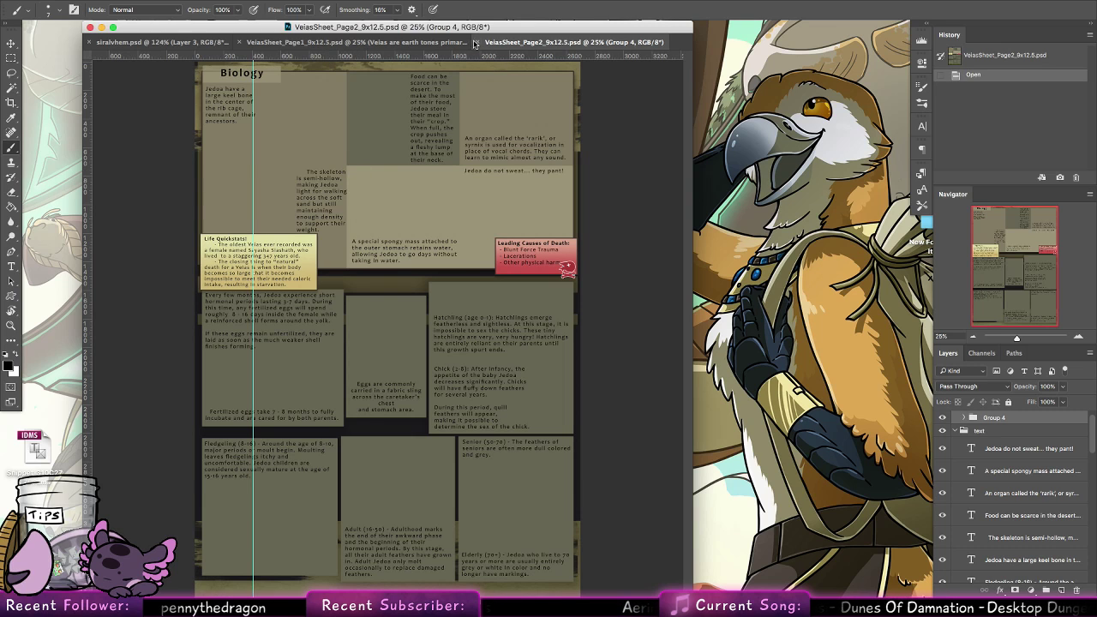
click(276, 43)
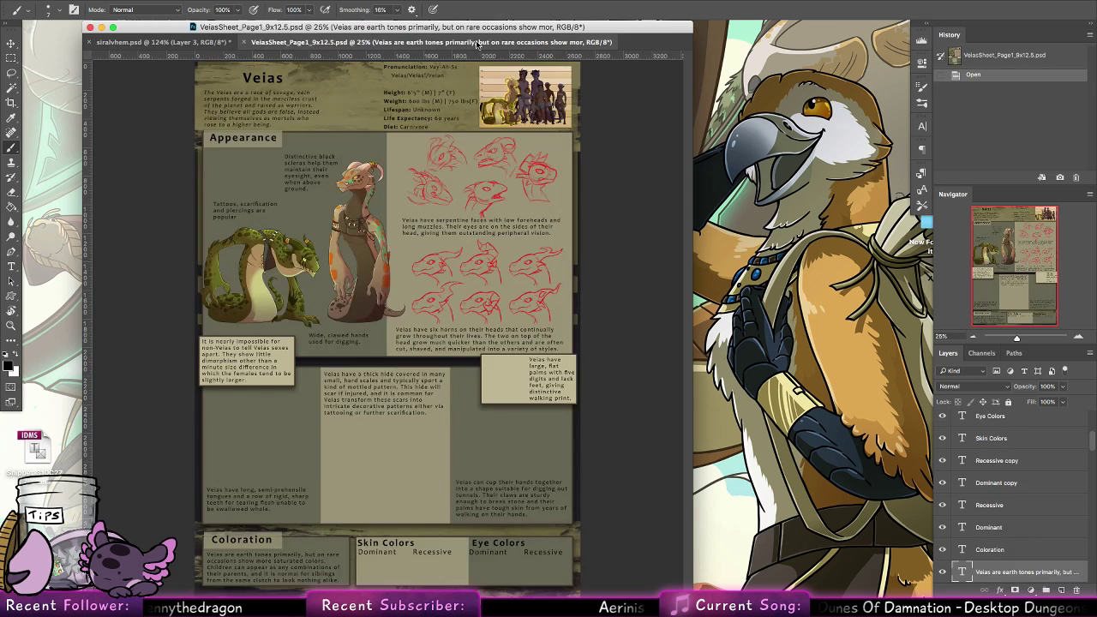
click(244, 42)
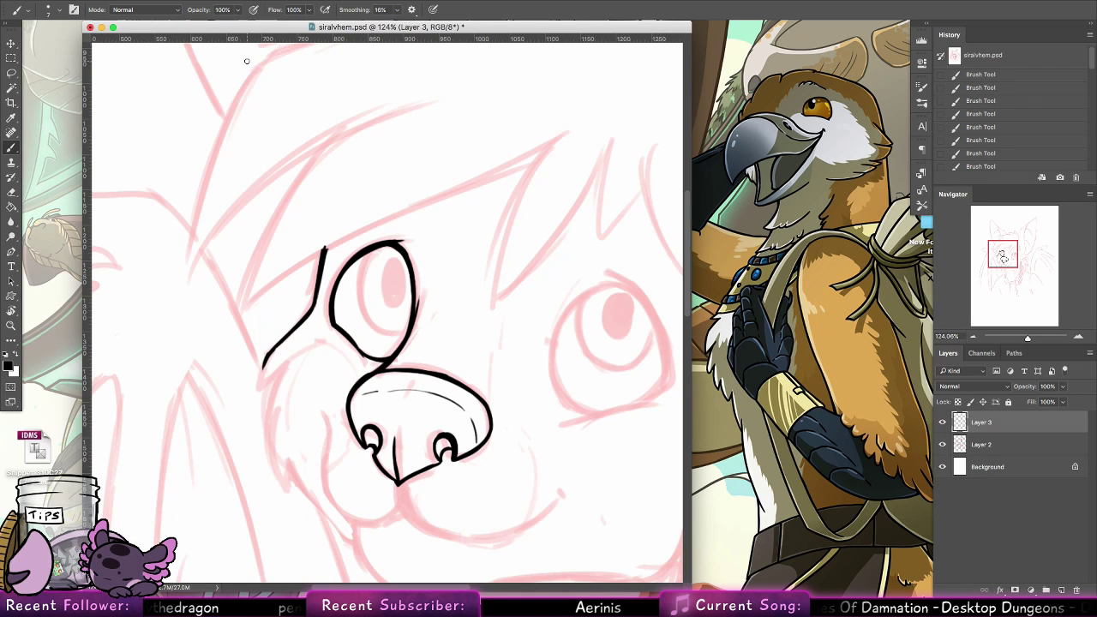
Ink the left cheek's jagged fur notch and the outer cheek edge curving down from it to a pointed tip
key(ctrl+z)
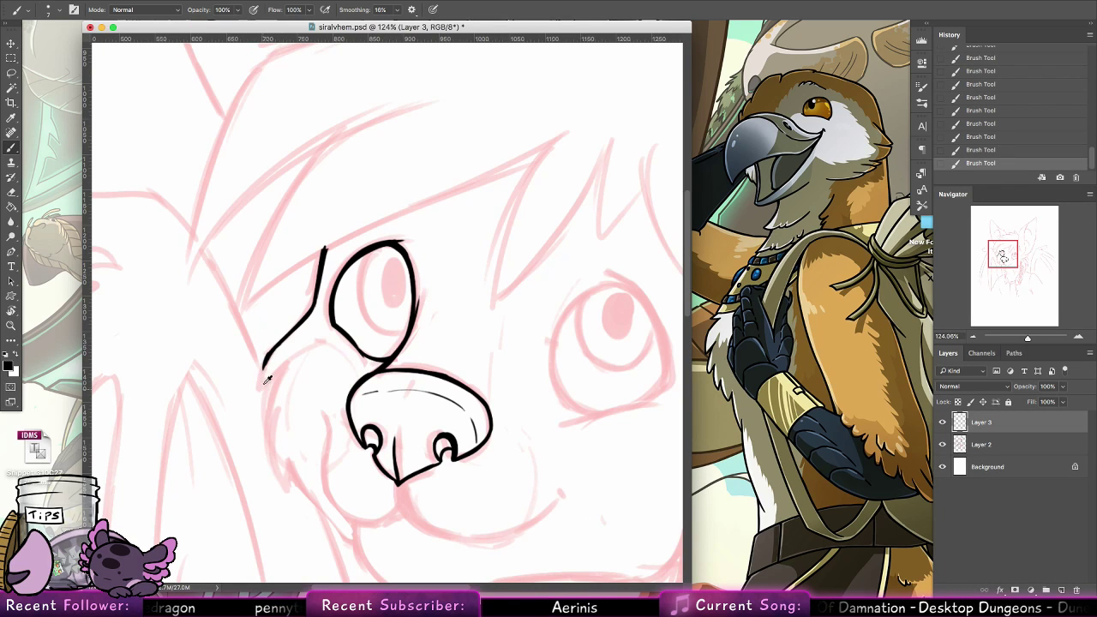
key(ctrl+z)
drag(265, 365, 260, 388)
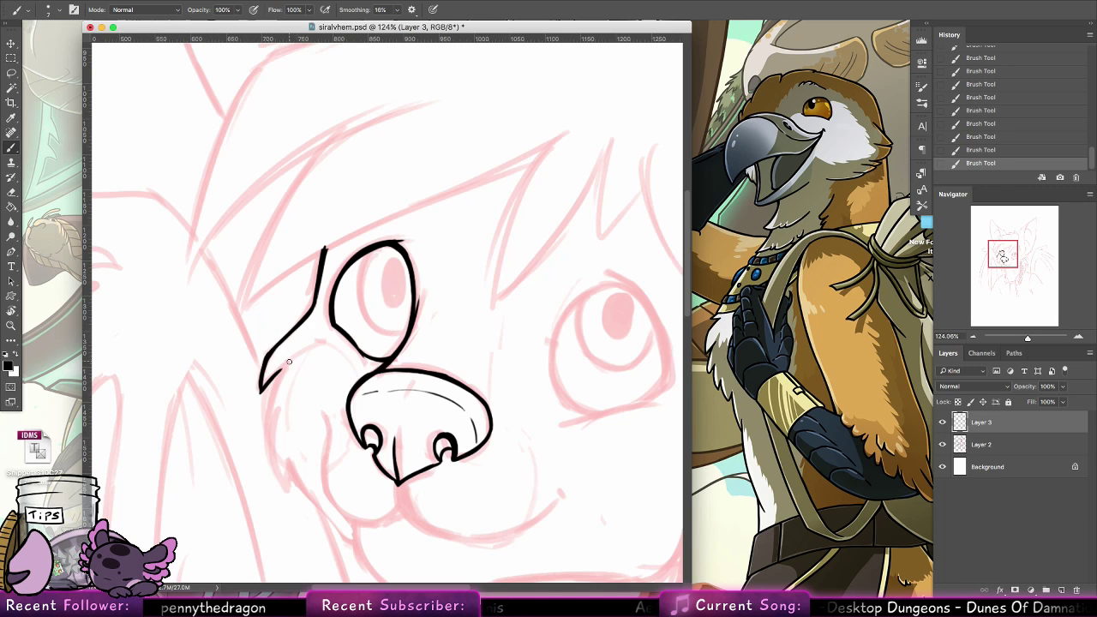
drag(280, 369, 267, 439)
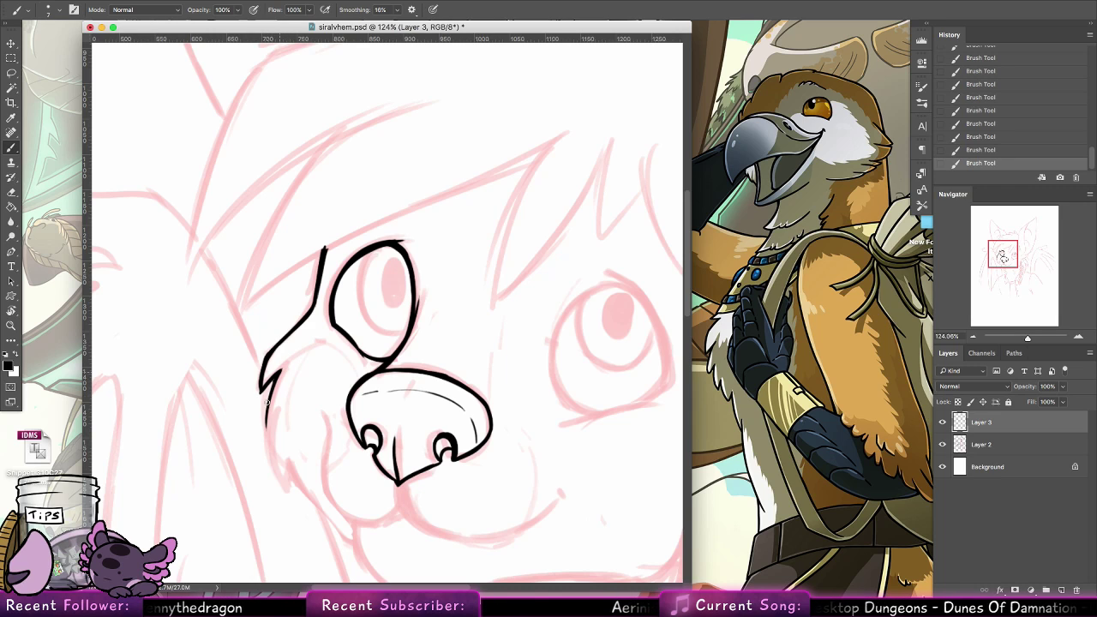
mouse_move(267, 401)
mouse_down()
mouse_move(287, 484)
mouse_move(266, 424)
mouse_up()
key(super+z)
mouse_move(287, 484)
mouse_down()
mouse_move(268, 396)
mouse_move(269, 441)
mouse_move(280, 372)
mouse_up()
key(super+z)
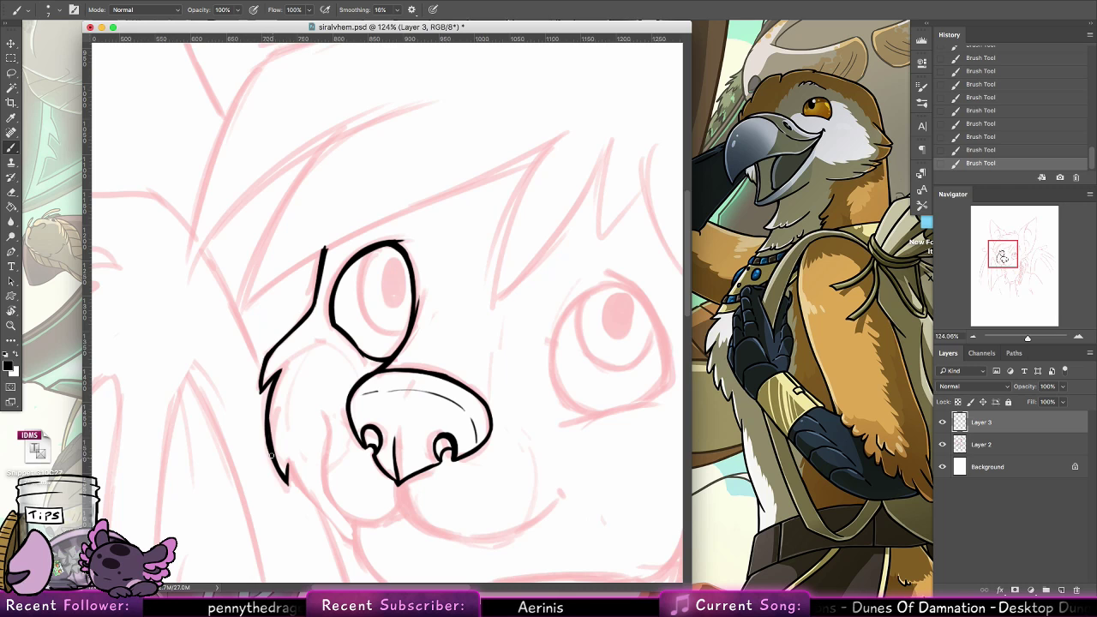
Ink the left side of the muzzle as a curve running down from beside the nose to the rounded lip
drag(335, 405, 265, 419)
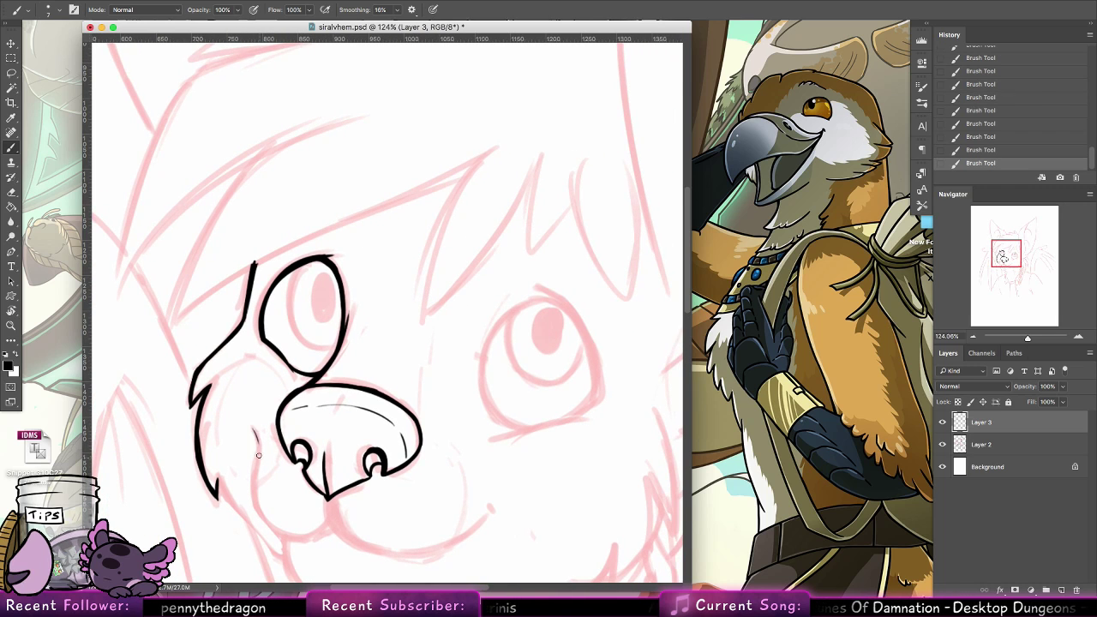
mouse_move(260, 444)
mouse_down()
mouse_move(255, 491)
mouse_move(258, 519)
mouse_up()
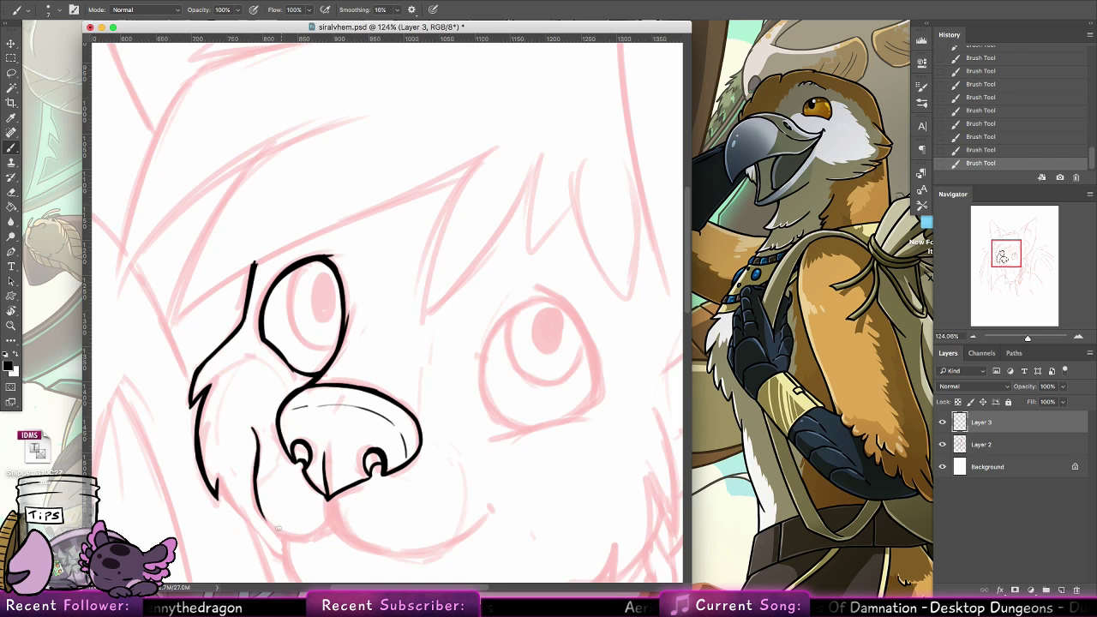
key(super+z)
mouse_move(257, 481)
mouse_down()
mouse_move(293, 536)
mouse_move(263, 516)
mouse_move(297, 537)
mouse_up()
Ink the short line below the nose tip, join the left lip curve to it and thicken the junction
drag(365, 465, 319, 382)
mouse_move(242, 454)
mouse_down()
mouse_move(290, 444)
mouse_move(281, 432)
mouse_move(305, 461)
mouse_up()
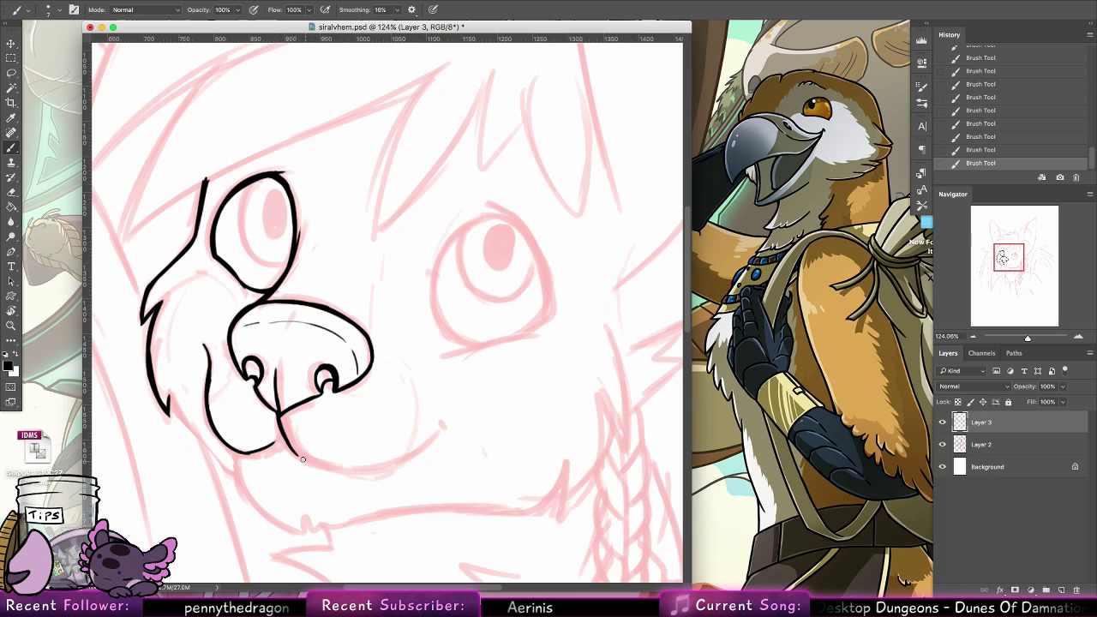
drag(281, 426, 312, 465)
drag(245, 453, 281, 434)
key(super+z)
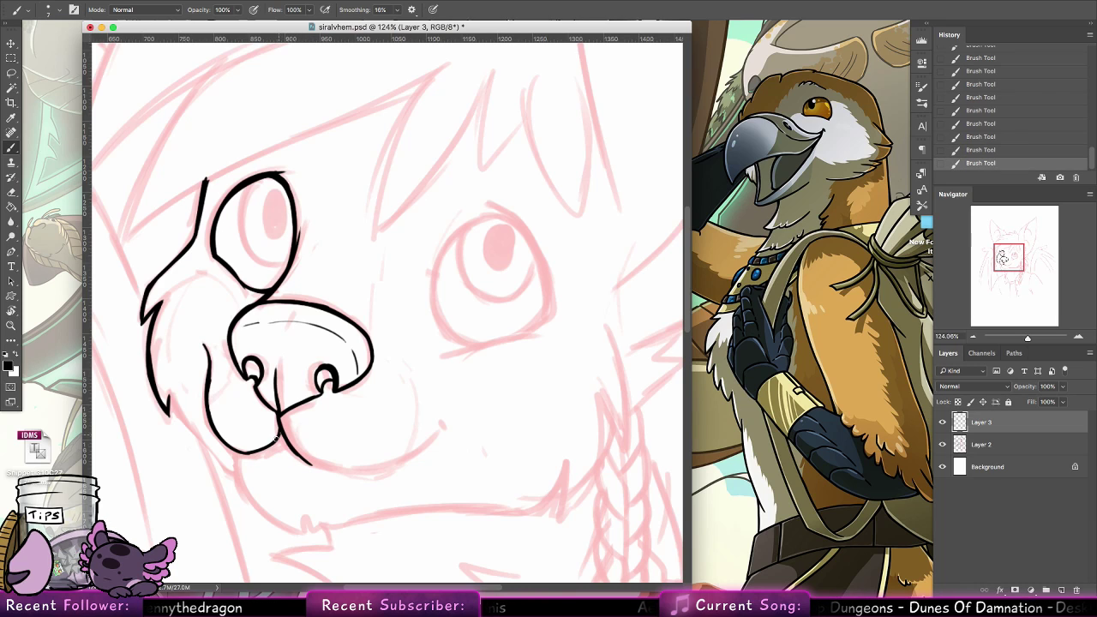
key(super+z)
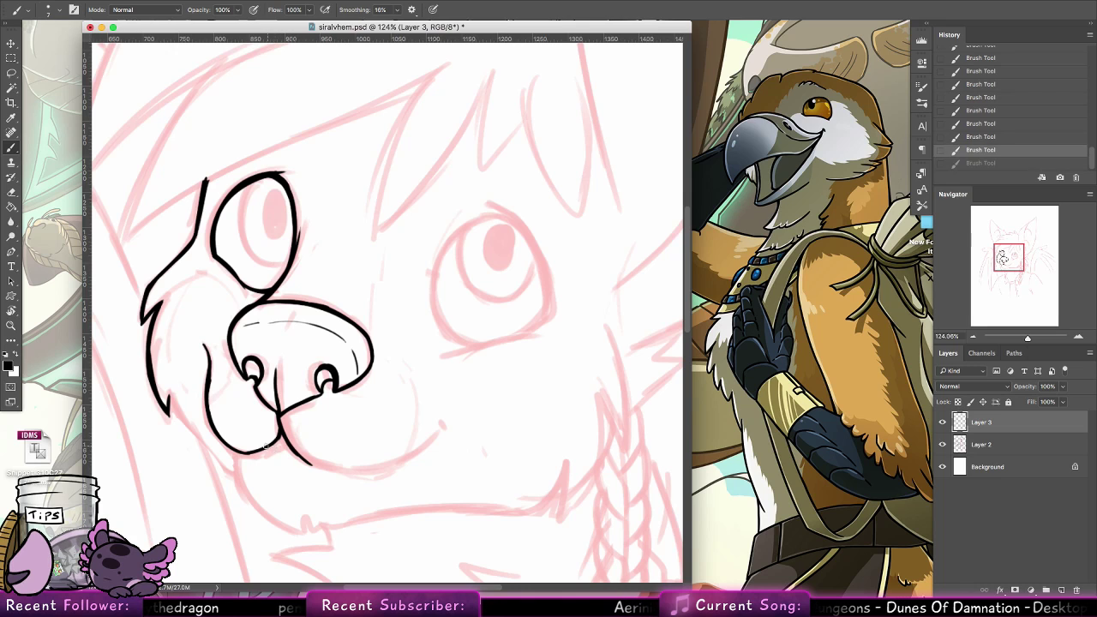
mouse_move(271, 447)
mouse_down()
mouse_move(288, 445)
mouse_move(281, 435)
mouse_up()
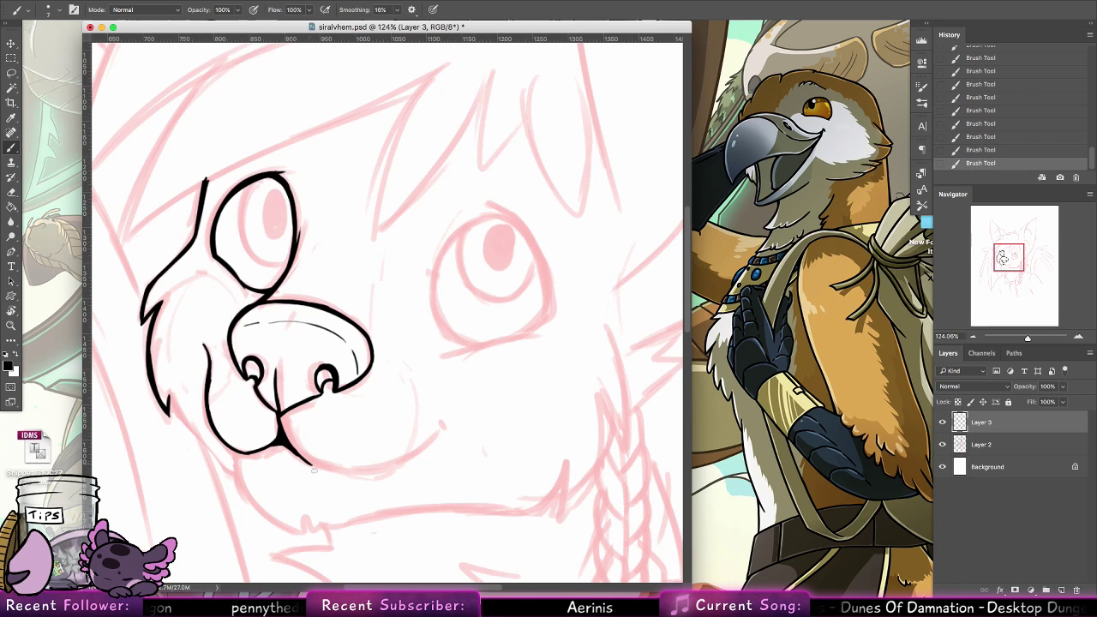
Ink the right lip line from the center of the mouth up to the mouth corner, ending with a small dot
drag(405, 439, 318, 406)
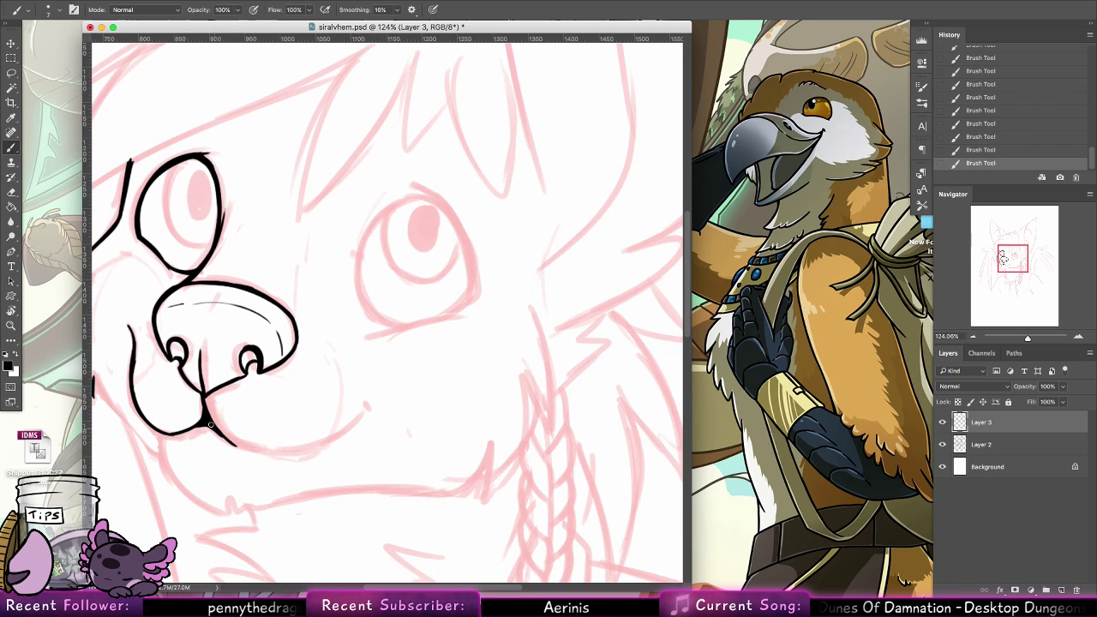
key(super+z)
mouse_move(213, 426)
mouse_down()
mouse_move(255, 450)
mouse_move(301, 442)
mouse_up()
drag(239, 445, 324, 441)
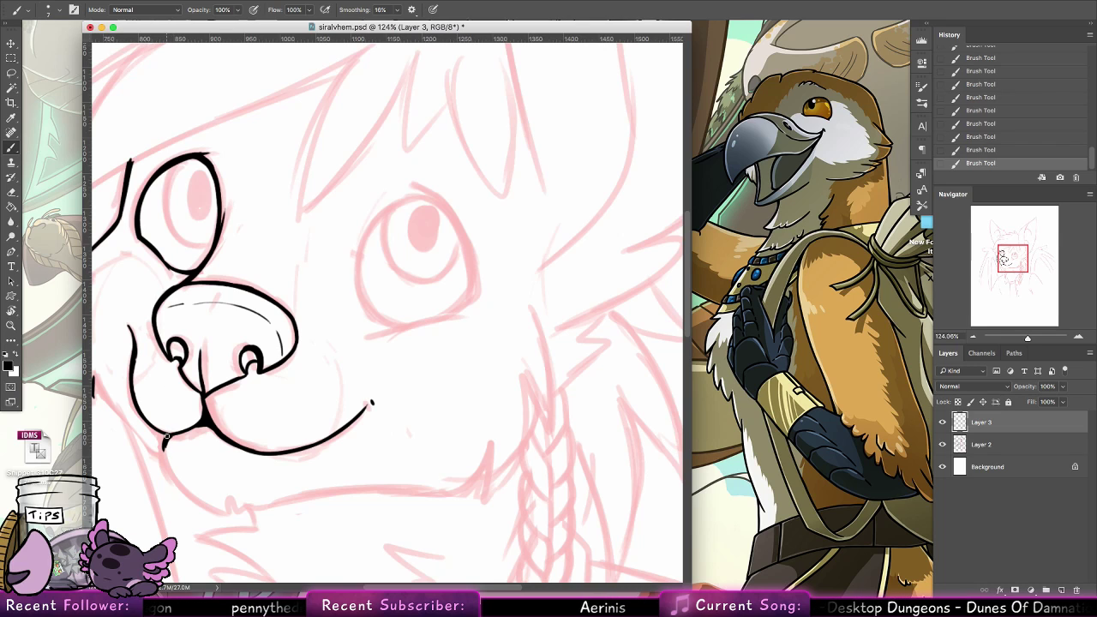
Ink the chin's left edge curving down from the left lip to the bottom of the chin, redoing the stroke
mouse_move(164, 437)
mouse_down()
mouse_move(194, 496)
mouse_move(176, 475)
mouse_move(164, 445)
mouse_move(202, 501)
mouse_move(174, 472)
mouse_move(224, 512)
mouse_move(195, 499)
mouse_move(234, 517)
mouse_up()
key(super+z)
key(super+z)
key(super+z)
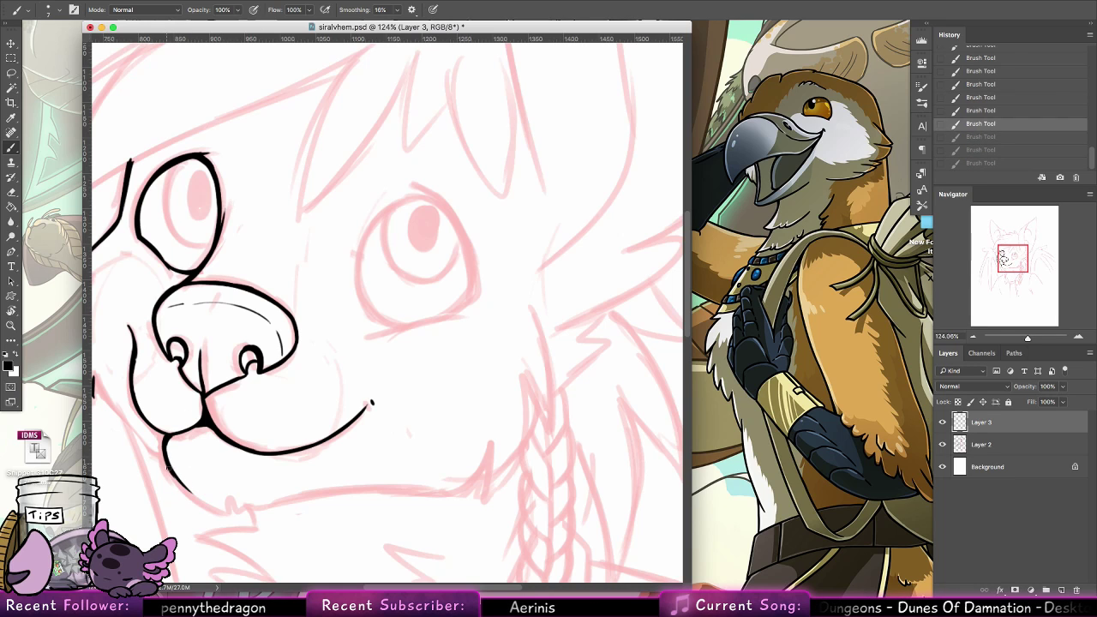
drag(170, 470, 226, 516)
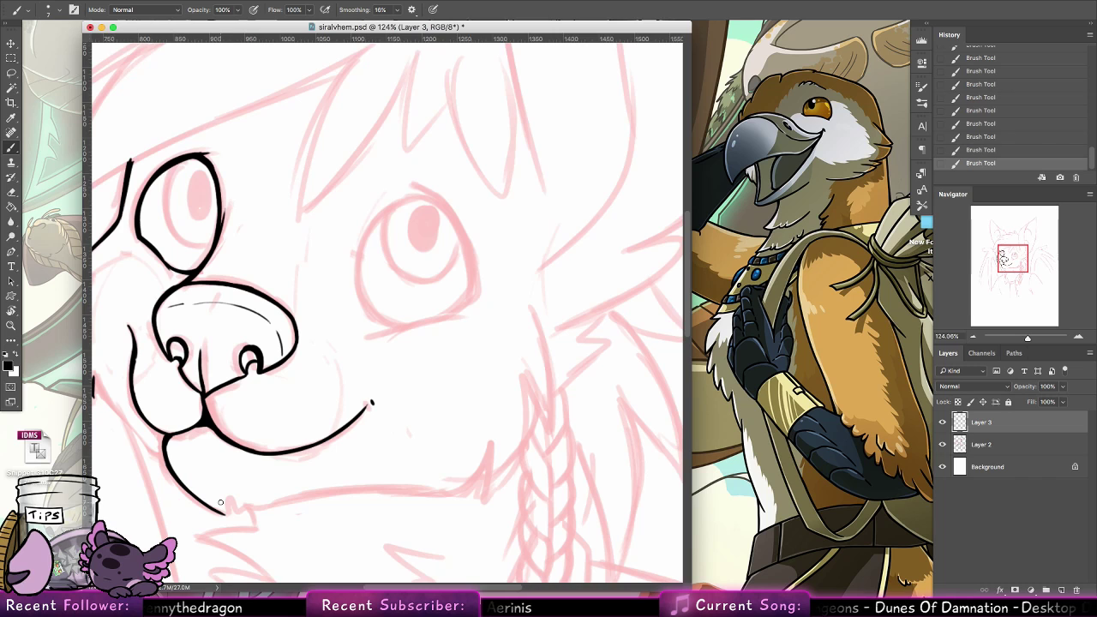
Ink a small pointed fur tuft at the bottom of the chin and the long lower jaw line running right from it
drag(284, 463, 337, 389)
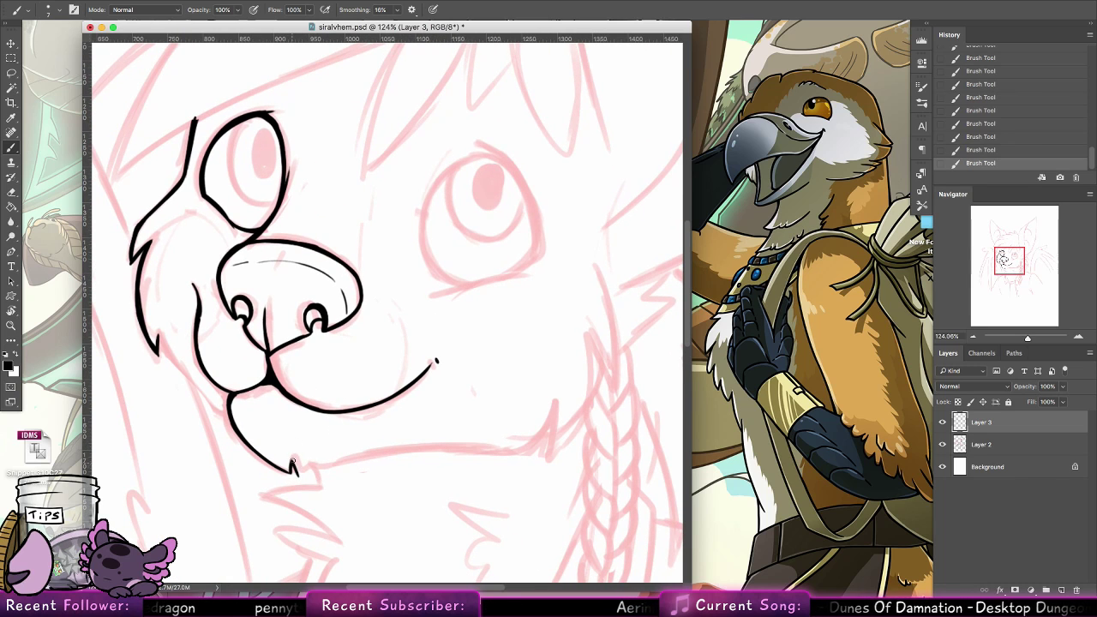
drag(350, 437, 362, 353)
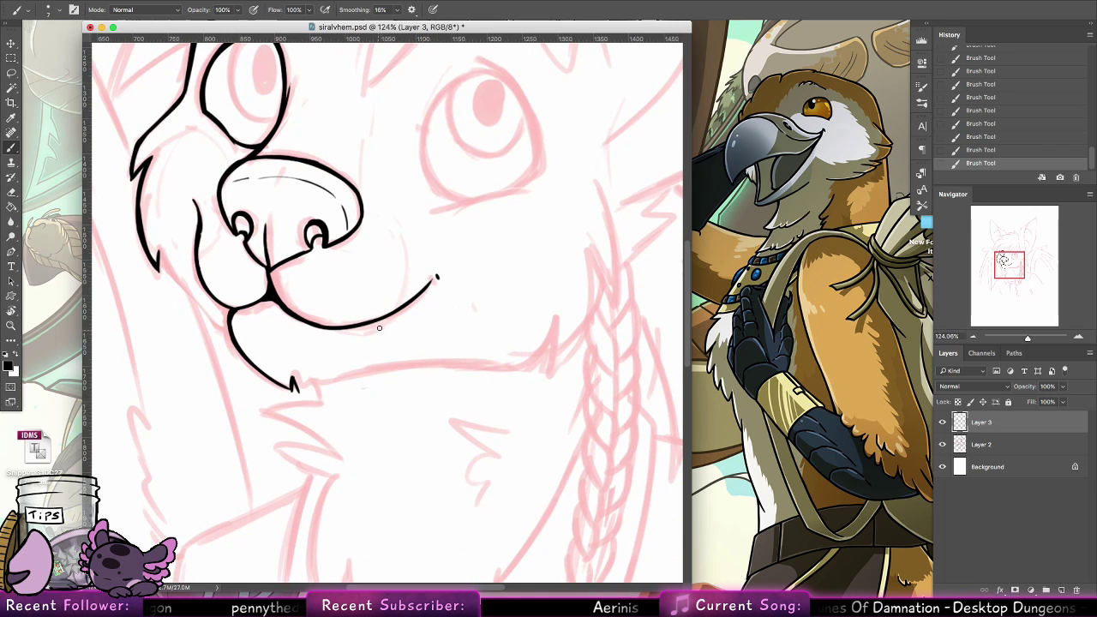
drag(299, 391, 484, 367)
key(ctrl+z)
mouse_move(299, 390)
mouse_down()
mouse_move(356, 374)
mouse_move(490, 369)
mouse_up()
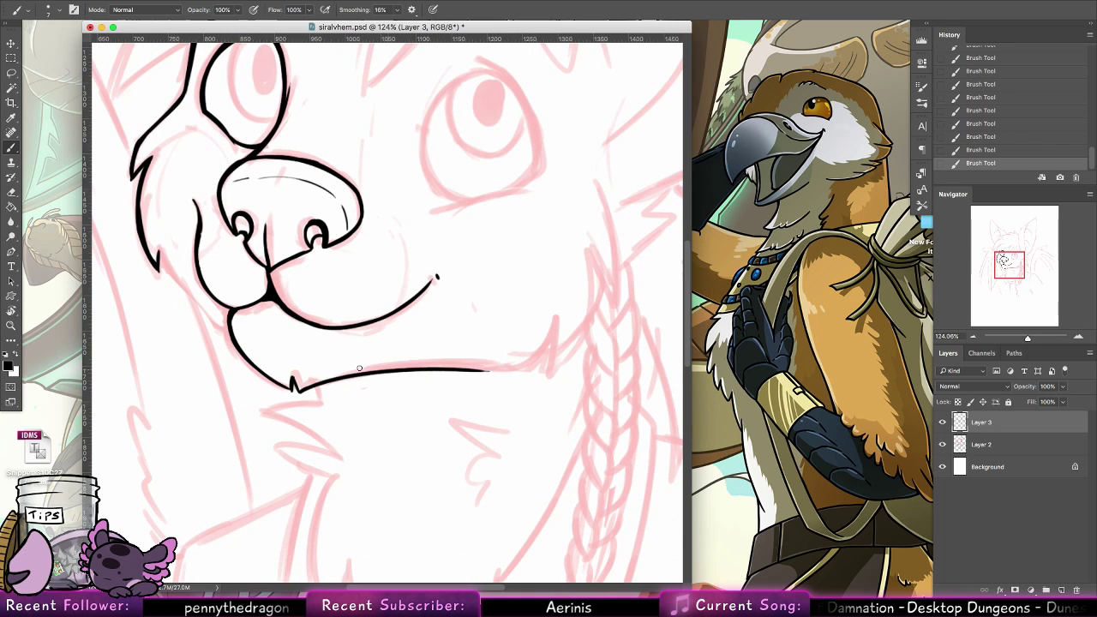
key(z)
drag(589, 312, 555, 300)
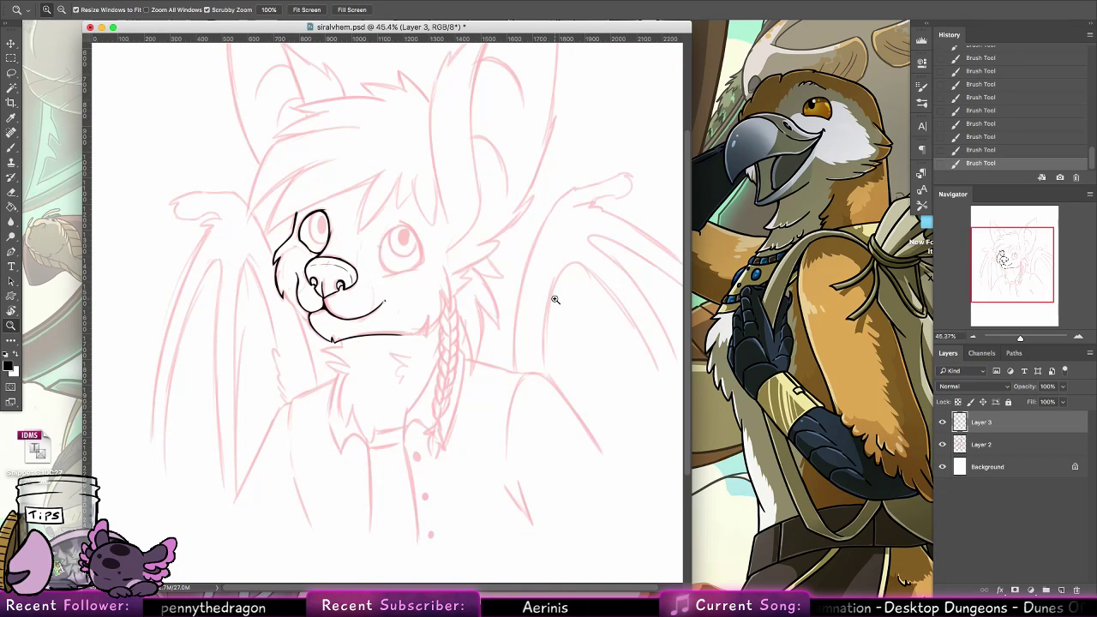
Ink the left cheek line from the lower fur tuft down toward the corner where lip and chin meet, redoing the stroke
drag(312, 327, 346, 324)
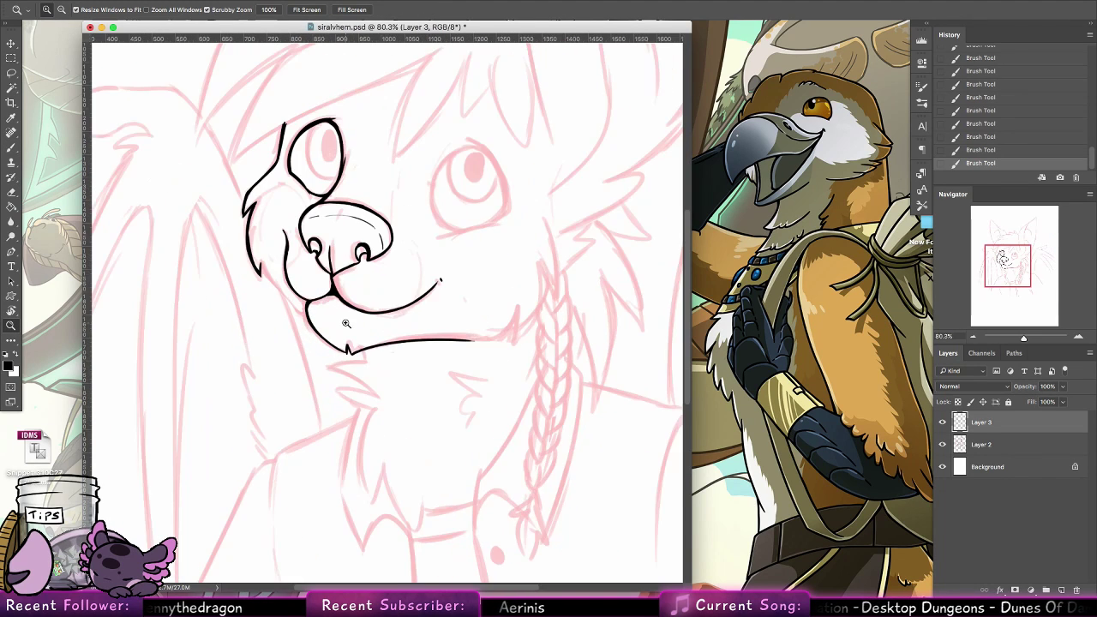
drag(342, 214, 378, 189)
click(11, 148)
drag(343, 350, 404, 432)
drag(258, 391, 307, 453)
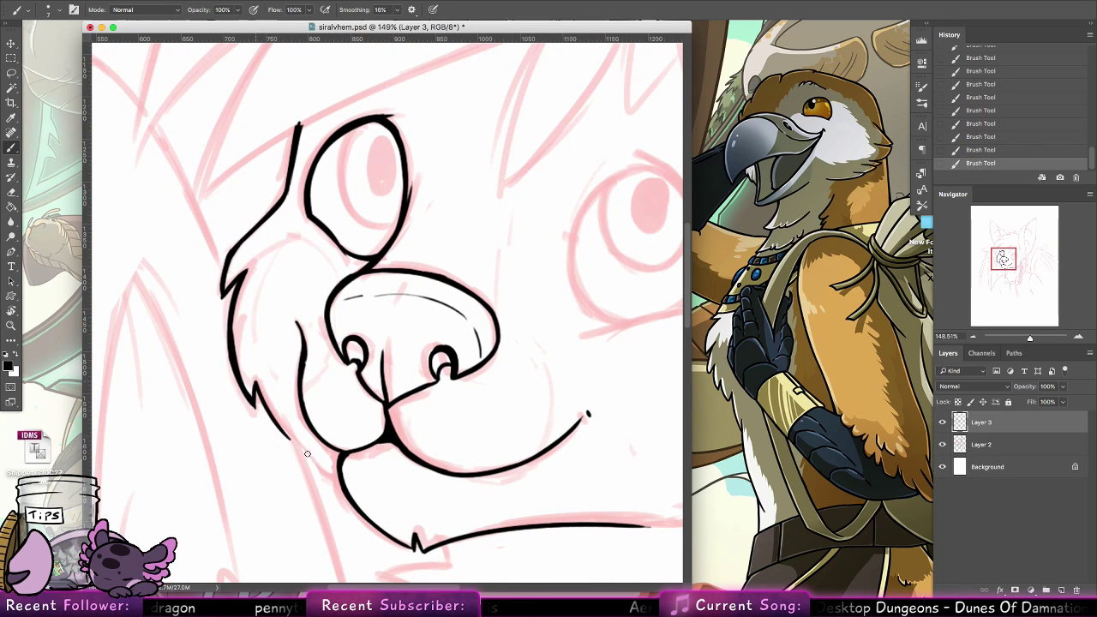
key(alt+super+z)
key(alt+super+z)
drag(255, 383, 310, 449)
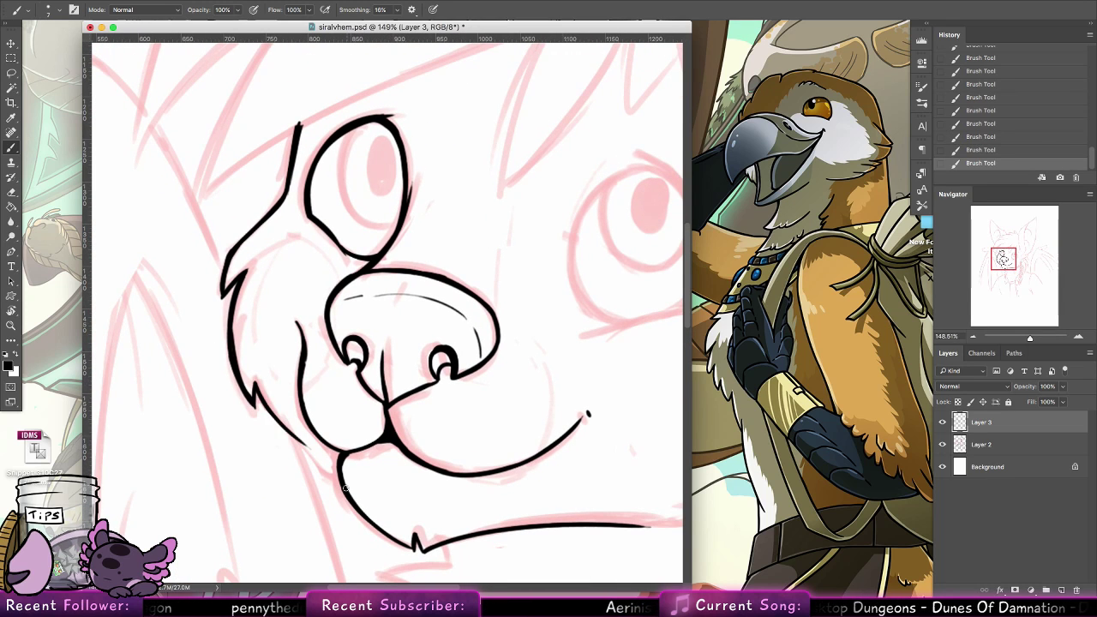
Extend the left cheek line until it joins the chin and lip junction, and thicken its middle stretch
mouse_move(273, 417)
mouse_down()
mouse_move(346, 487)
mouse_move(266, 403)
mouse_move(307, 445)
mouse_up()
key(alt+super+z)
key(super+z)
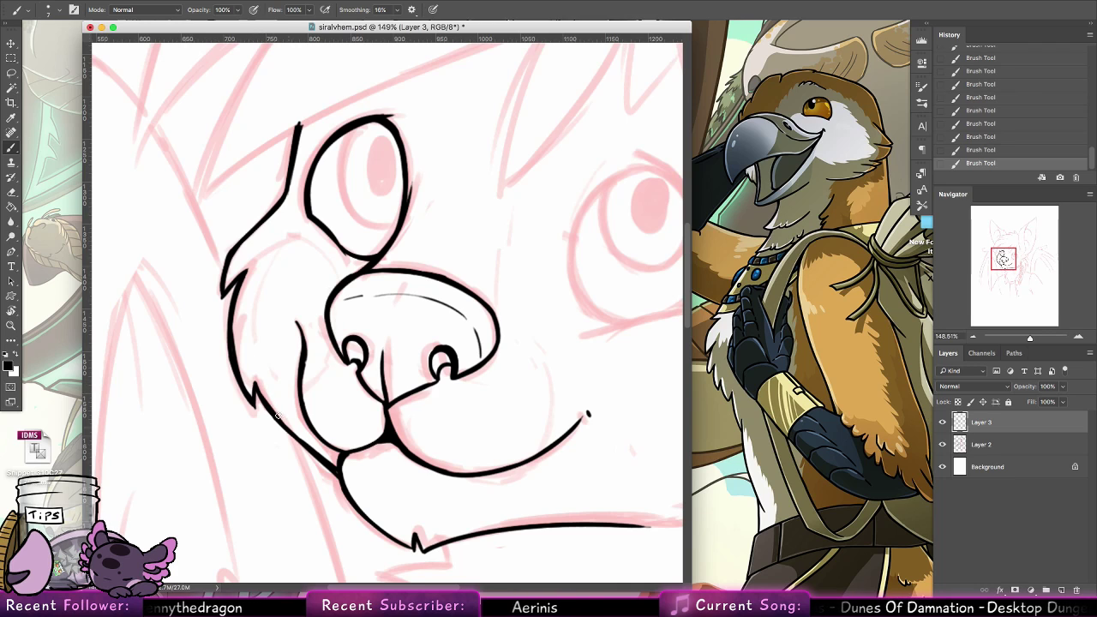
key(super+z)
drag(256, 384, 302, 438)
key(super+z)
key(super+shift+z)
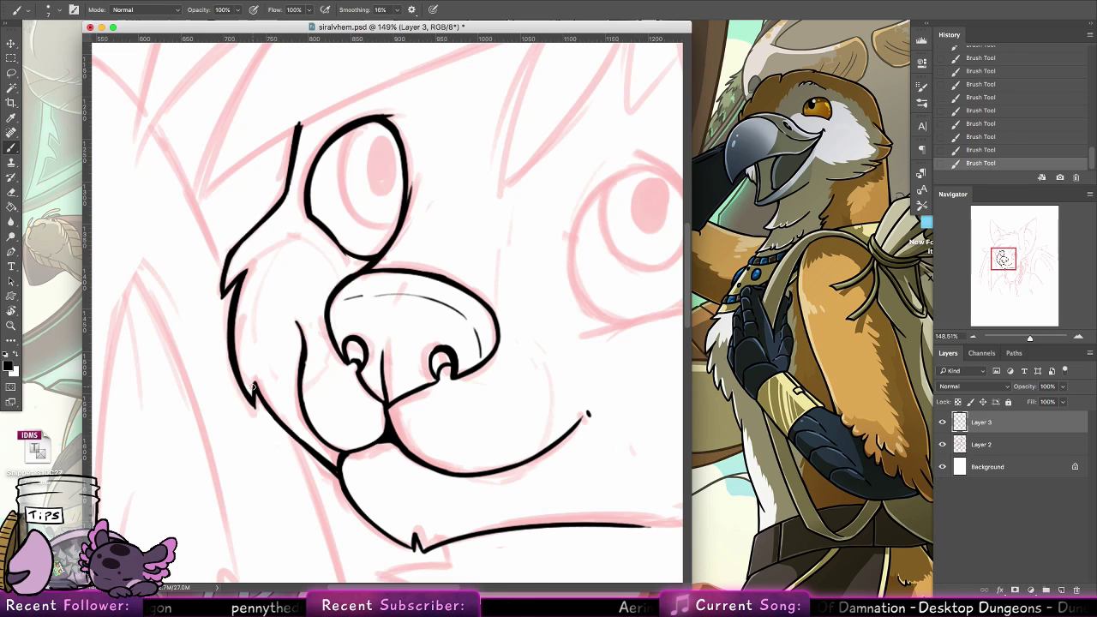
Extend the lower jaw line to the right and curve it up into the inner edge of a pointed fur tuft
scroll(252, 387, down, 5)
scroll(253, 386, right, 8)
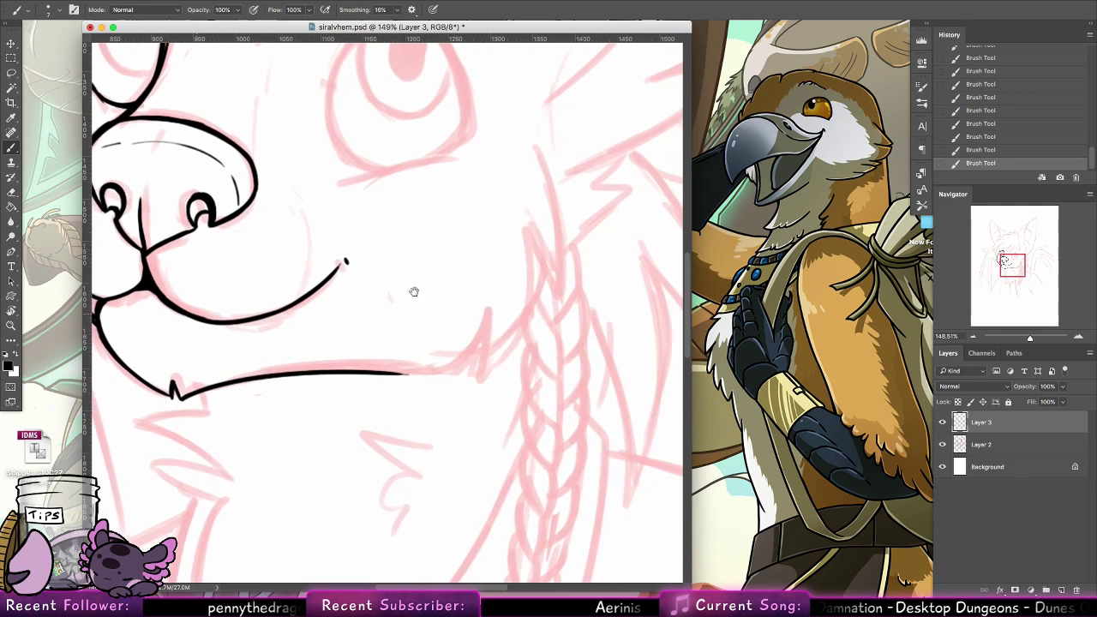
mouse_move(377, 370)
mouse_down()
mouse_move(478, 363)
mouse_move(454, 372)
mouse_move(484, 311)
mouse_up()
mouse_move(440, 375)
mouse_down()
mouse_move(464, 363)
mouse_move(481, 313)
mouse_up()
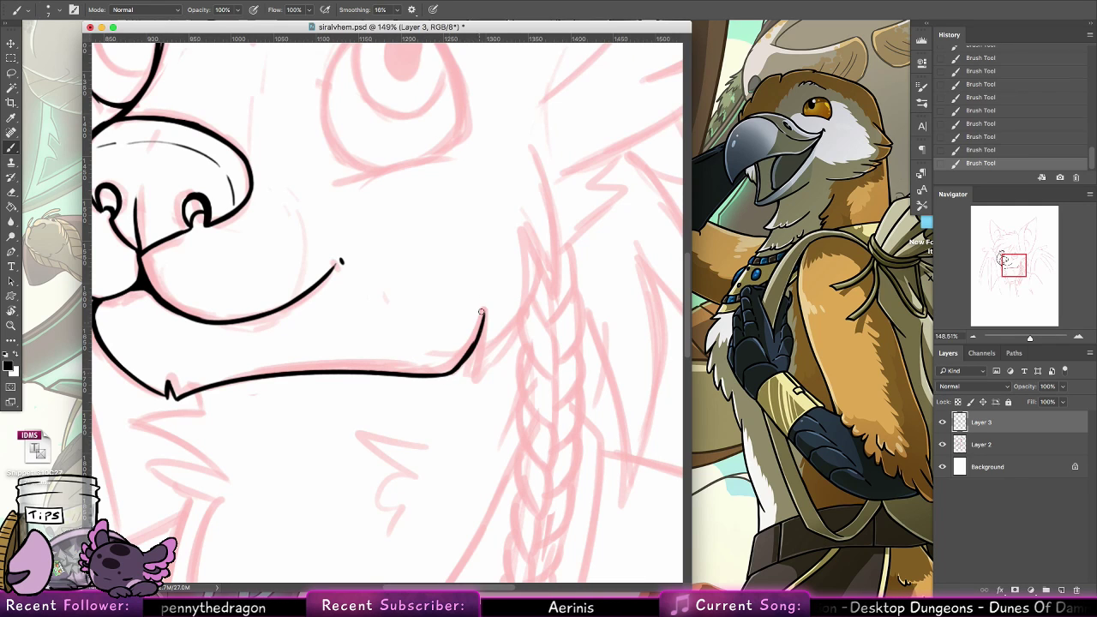
drag(465, 355, 478, 330)
Ink the right cheek curve from the jaw tuft's tip up along the sketch and thicken its lower part
mouse_move(471, 374)
mouse_down()
mouse_move(484, 320)
mouse_move(478, 355)
mouse_move(526, 315)
mouse_move(525, 223)
mouse_up()
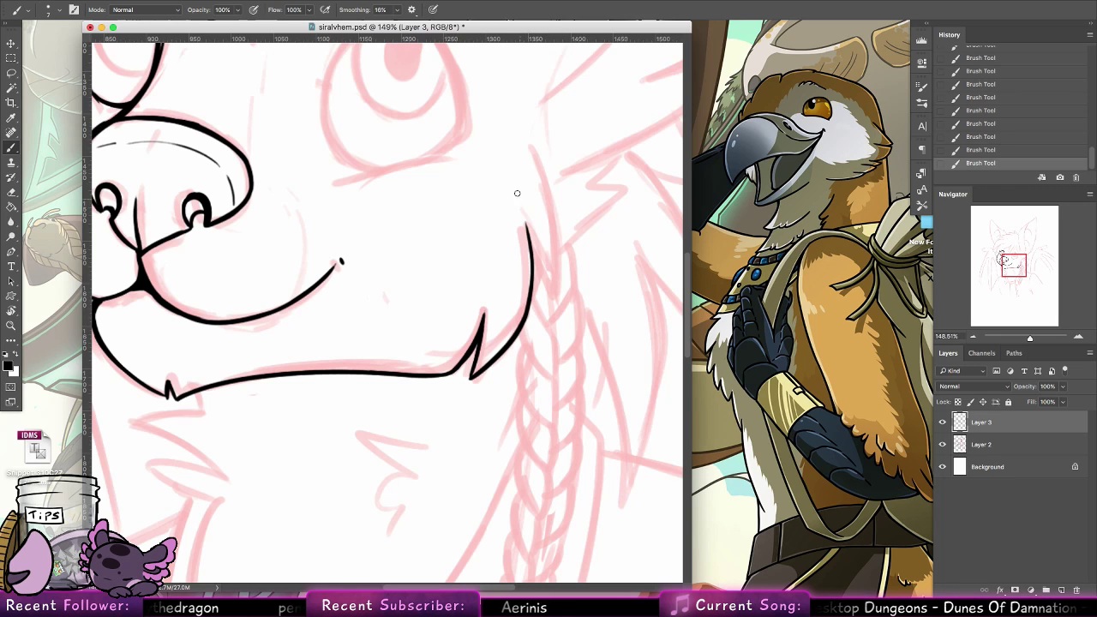
drag(476, 374, 525, 311)
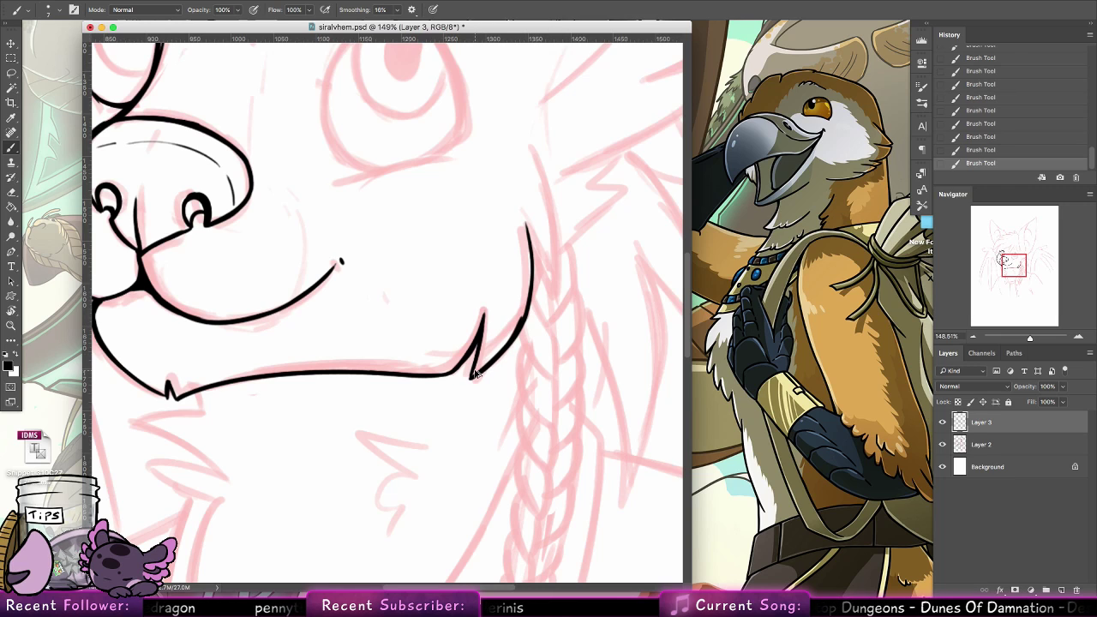
drag(476, 373, 526, 291)
key(super+z)
drag(474, 374, 525, 309)
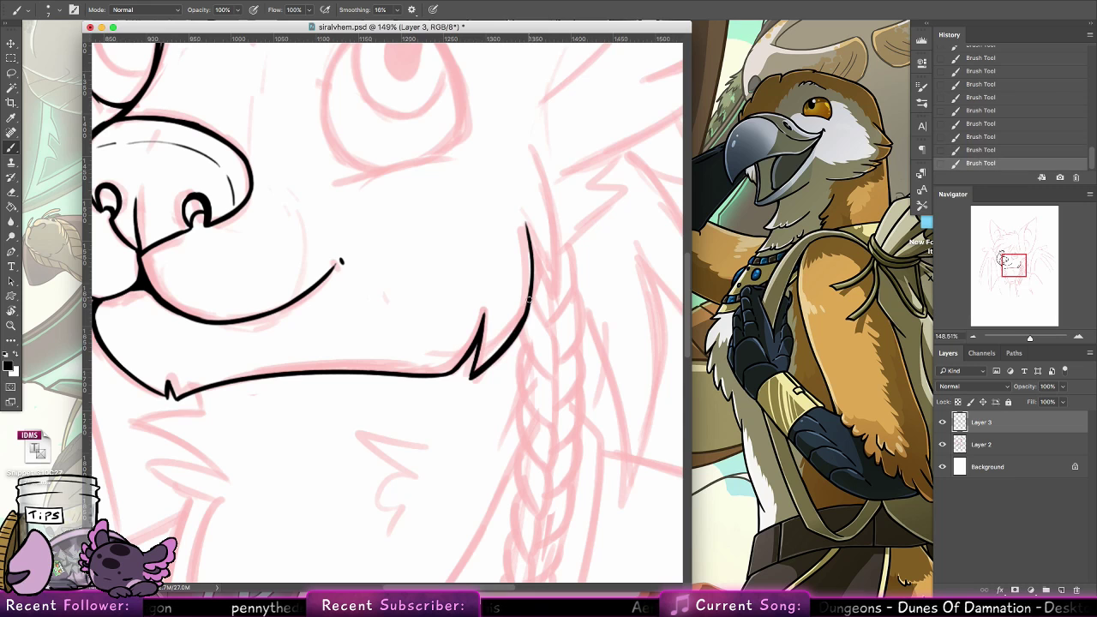
Ink a second pointed tuft on the right cheek with a tapering line rising toward the ear, removing the stray stroke
mouse_move(615, 273)
mouse_down()
mouse_move(418, 385)
mouse_move(478, 462)
mouse_up()
mouse_move(391, 413)
mouse_down()
mouse_move(408, 458)
mouse_move(410, 355)
mouse_up()
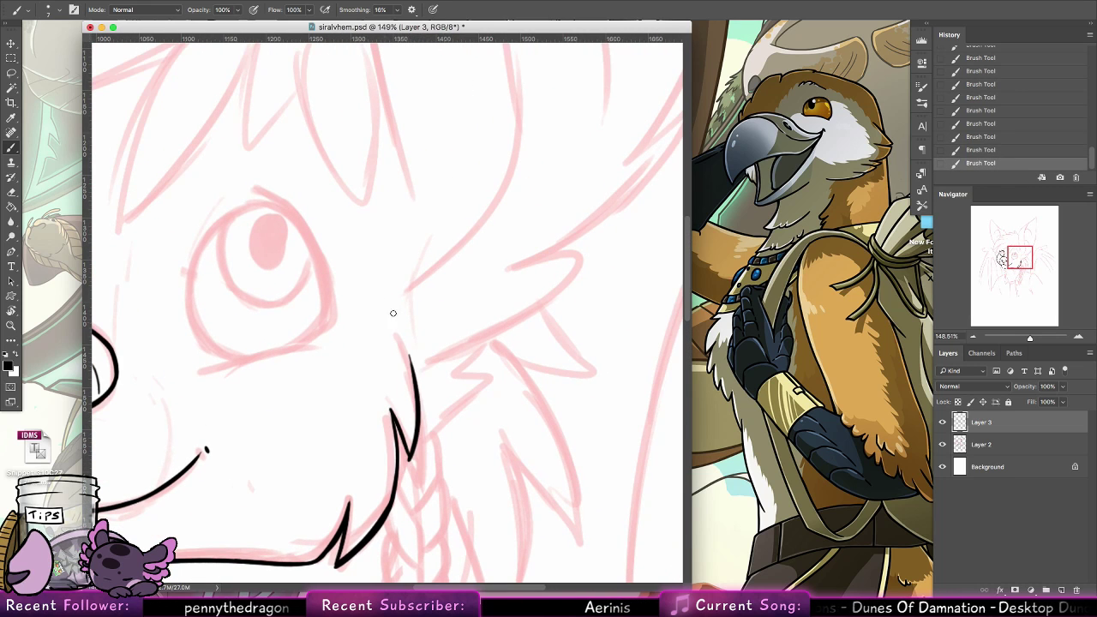
key(super+z)
drag(410, 456, 391, 331)
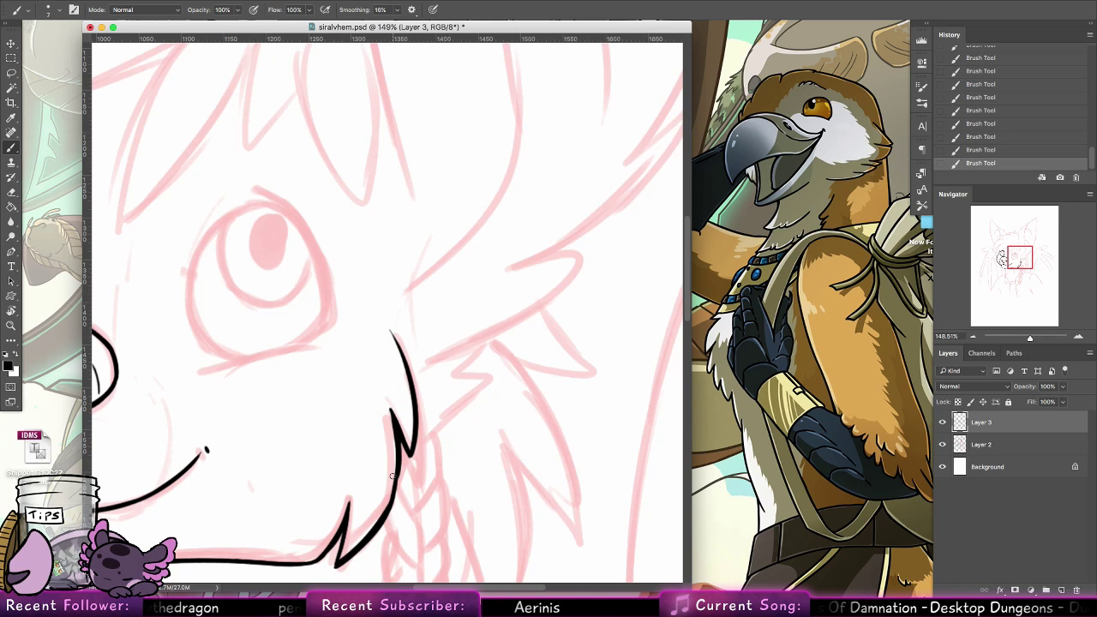
drag(397, 311, 595, 249)
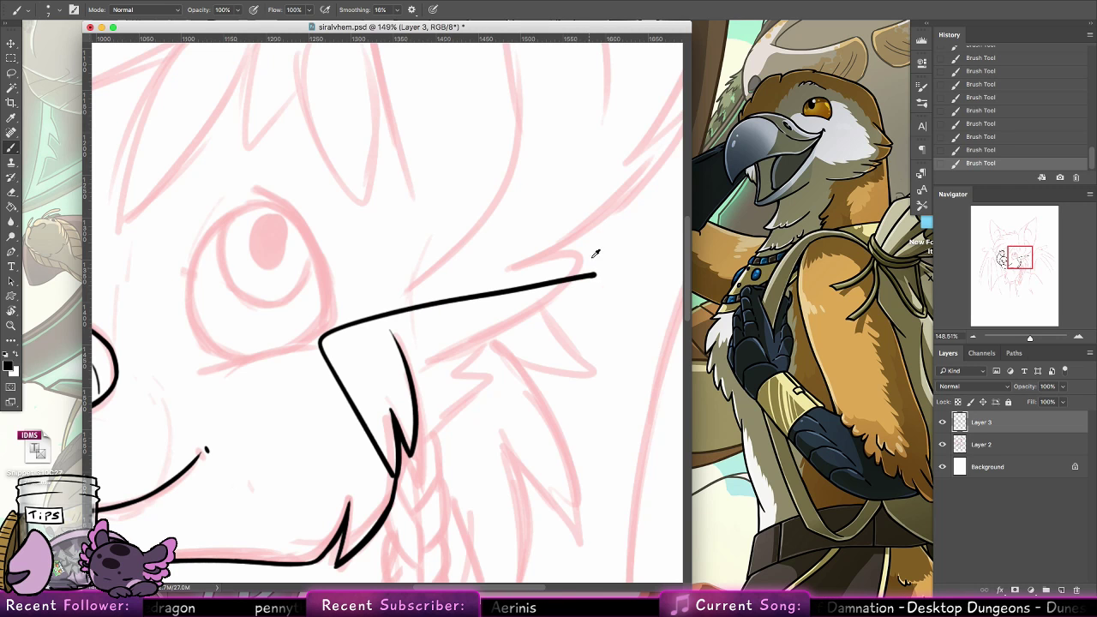
key(super+z)
Ink the curved iris edge inside the left eye and its oval pupil, filling the pupil solid black
mouse_move(399, 306)
mouse_down()
mouse_move(602, 300)
mouse_move(600, 372)
mouse_move(559, 392)
mouse_up()
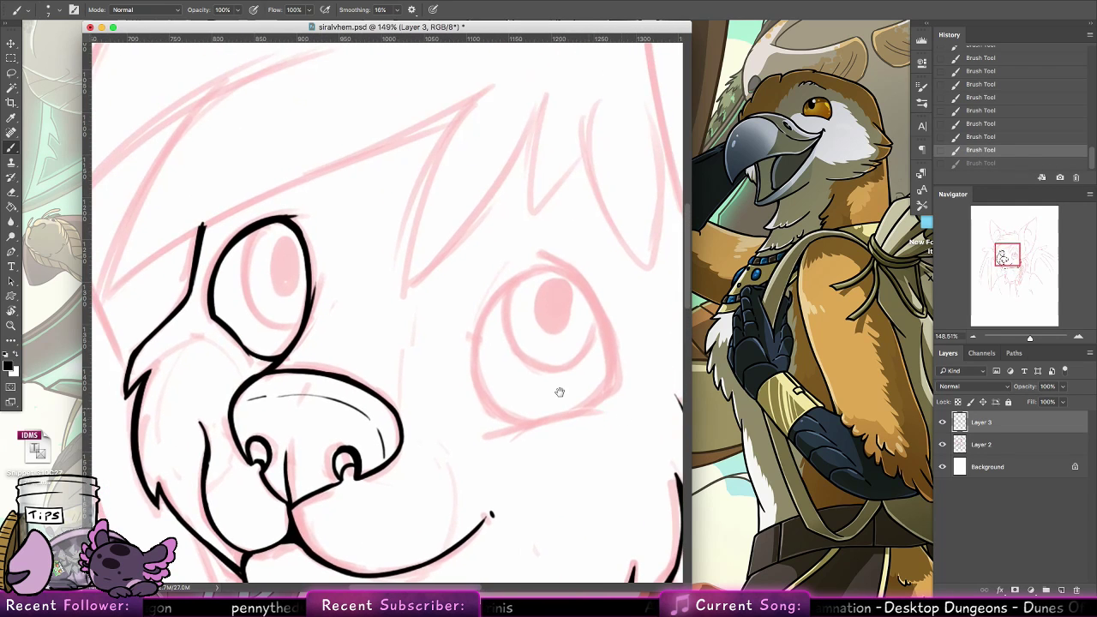
drag(351, 274, 355, 343)
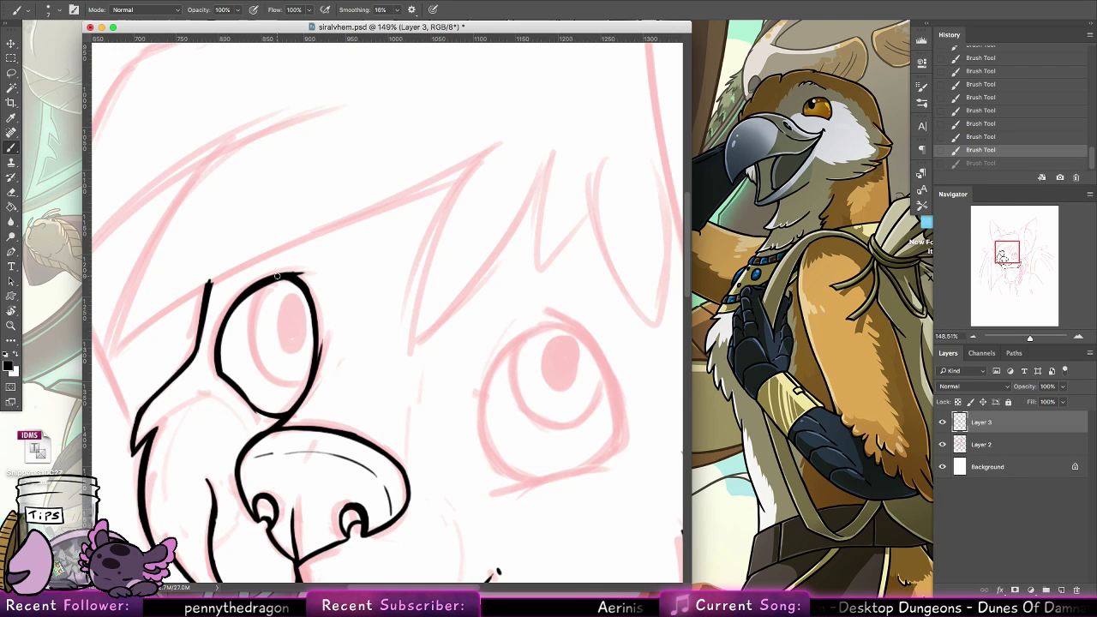
drag(260, 287, 283, 381)
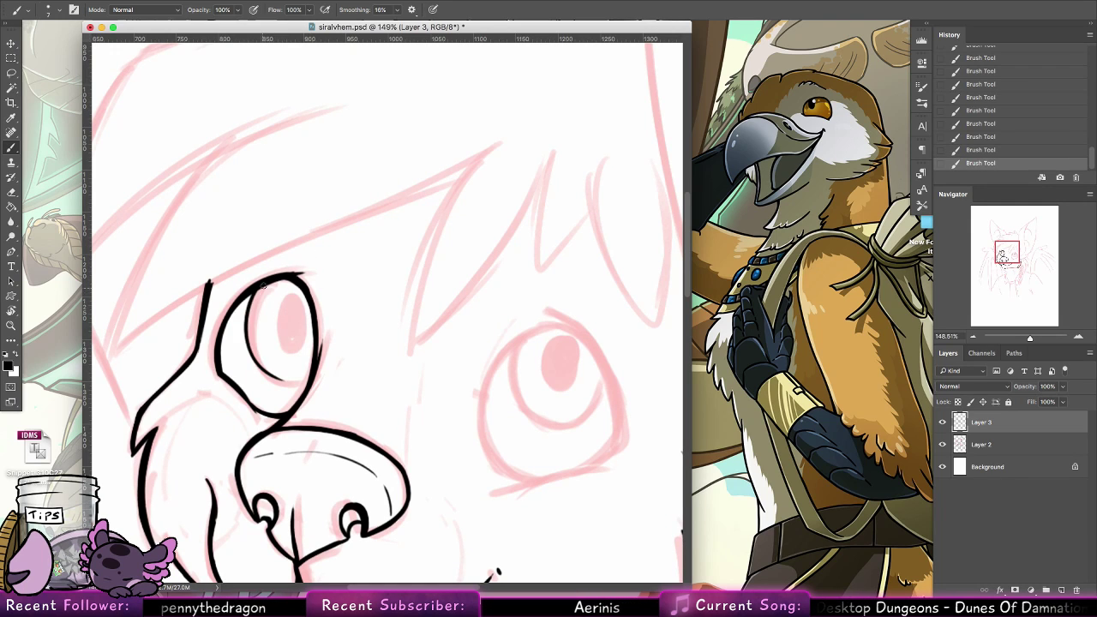
drag(259, 287, 304, 391)
key(super+z)
key(super+z)
drag(261, 286, 298, 390)
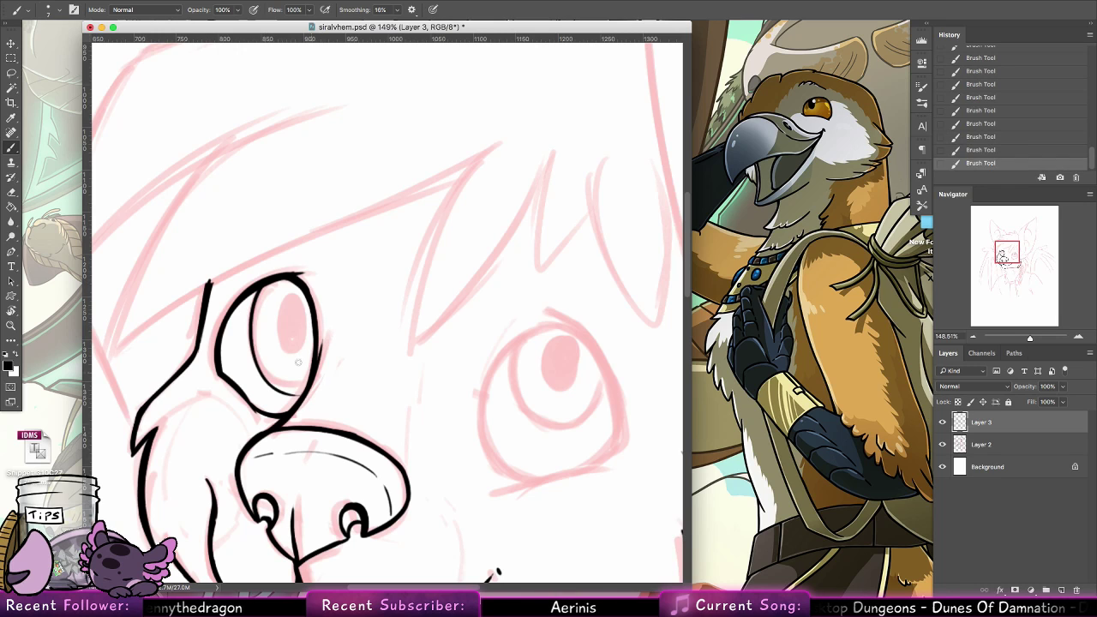
key(super+z)
drag(263, 284, 293, 385)
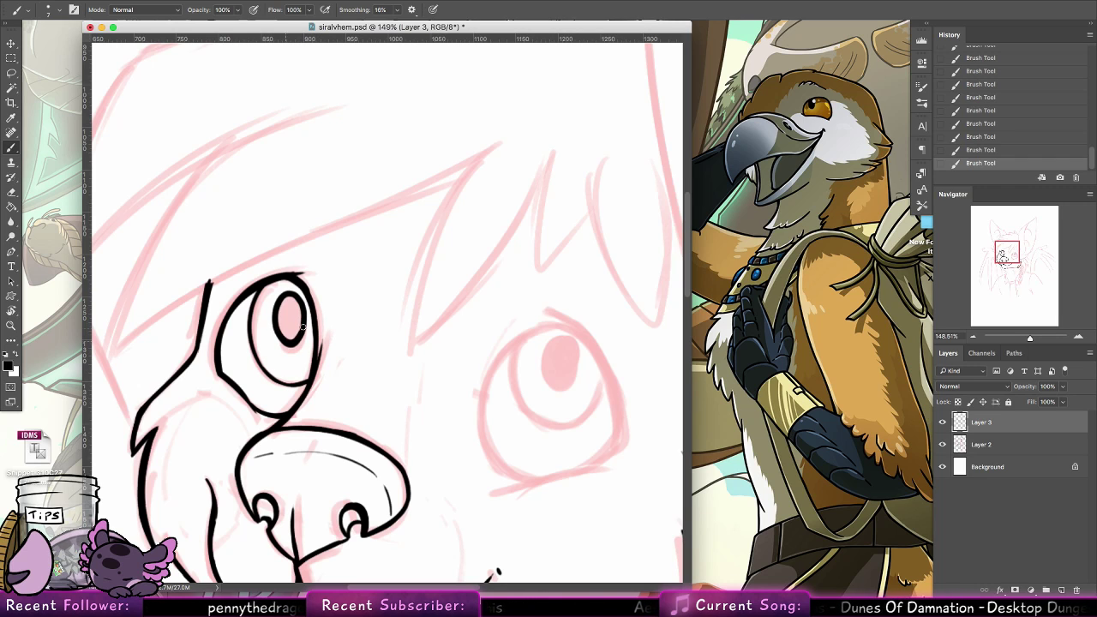
drag(276, 312, 290, 337)
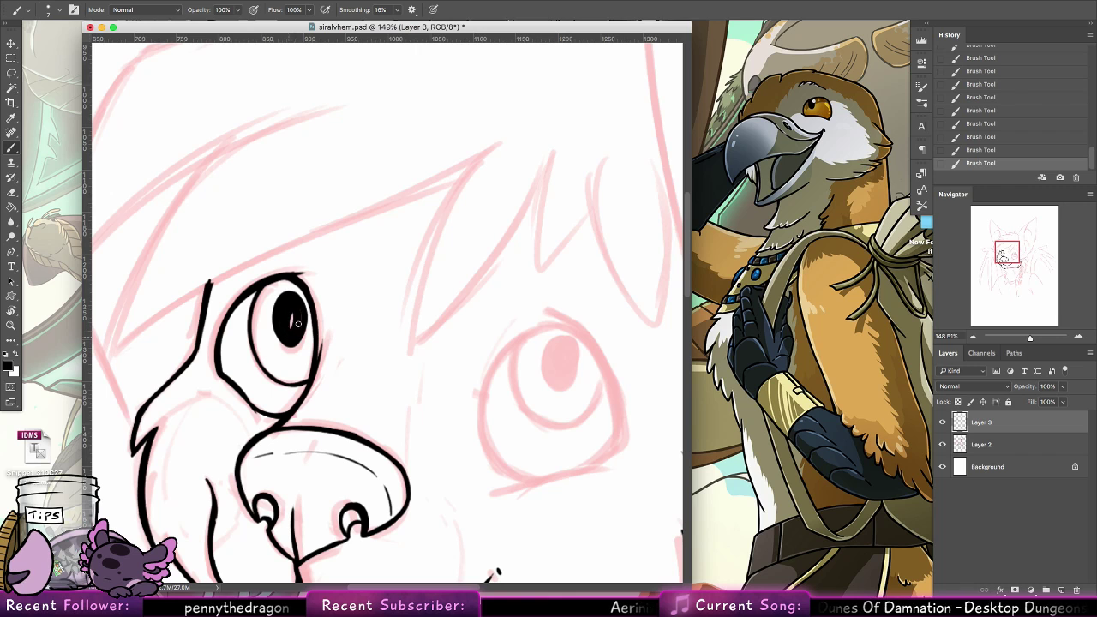
Ink the upper left arc of the right eye over the sketch, redoing the stroke until it is clean
scroll(502, 431, right, 6)
scroll(502, 431, down, 2)
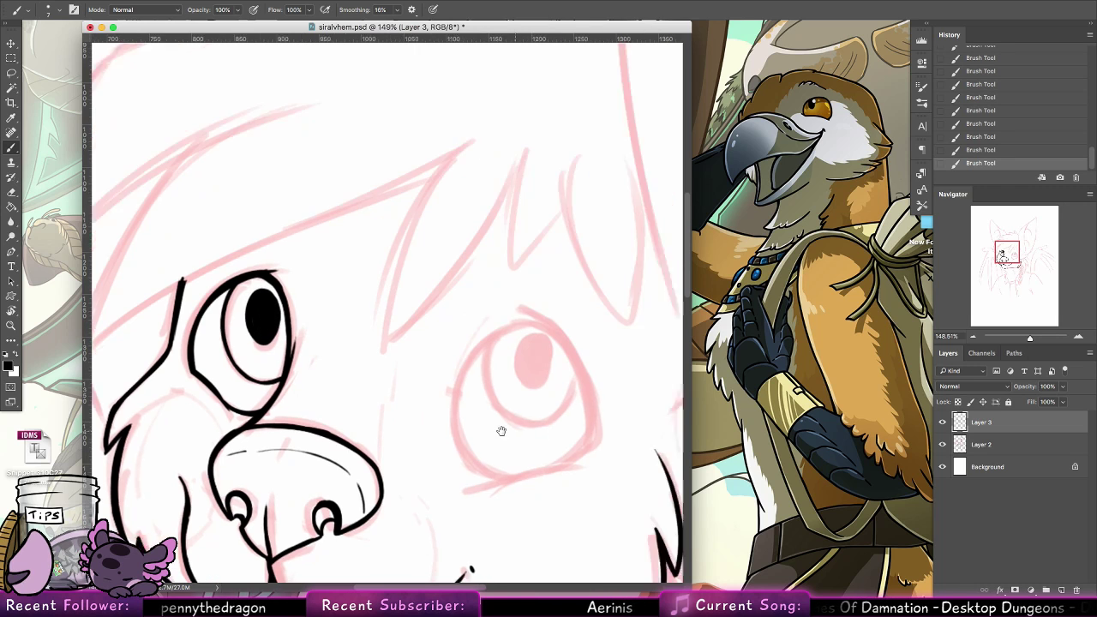
mouse_move(295, 406)
mouse_down()
mouse_move(270, 399)
mouse_move(241, 316)
mouse_move(236, 325)
mouse_move(243, 295)
mouse_up()
key(super+z)
key(super+z)
mouse_move(310, 249)
mouse_down()
mouse_move(233, 317)
mouse_move(257, 279)
mouse_move(230, 346)
mouse_up()
key(super+z)
key(super+z)
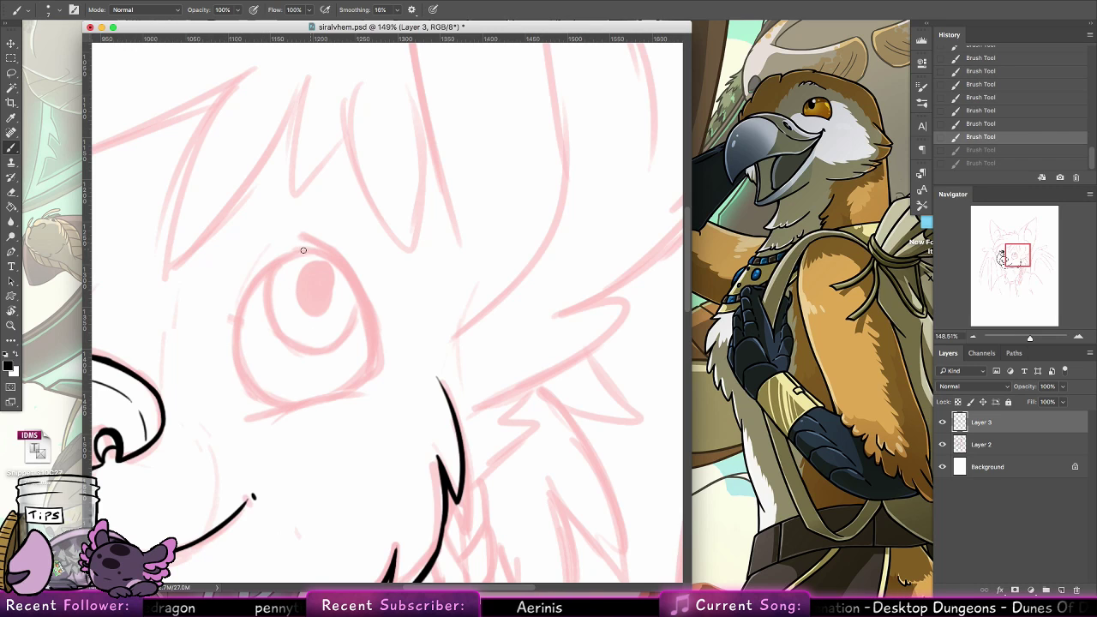
mouse_move(301, 251)
mouse_down()
mouse_move(283, 258)
mouse_move(235, 346)
mouse_up()
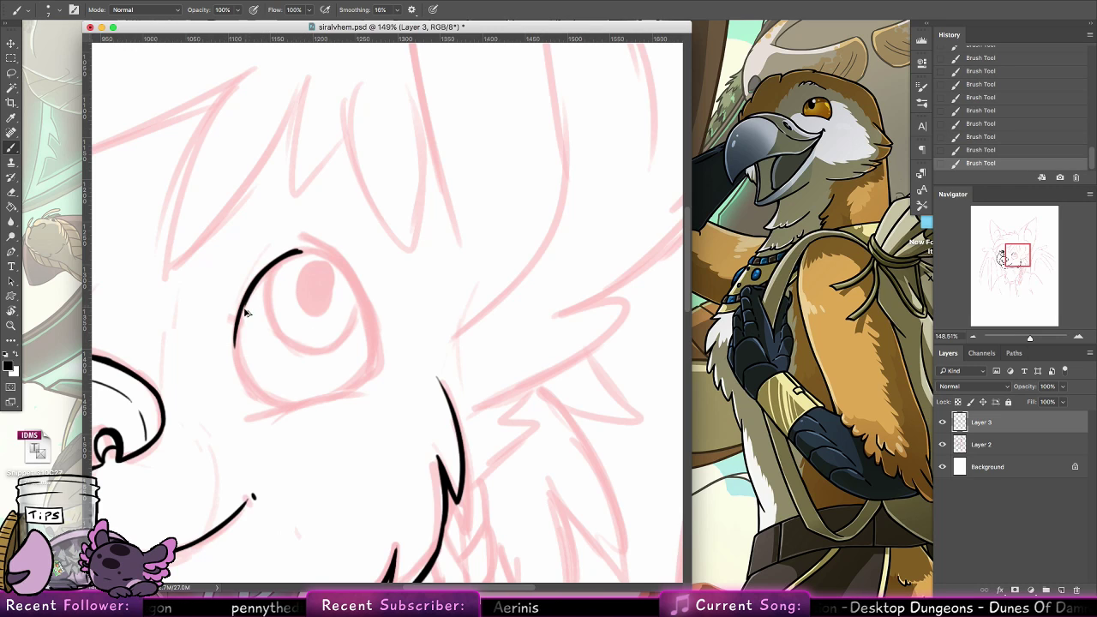
Rework the right eye's left side as one smooth curve running from the top down to the lower lid
drag(245, 304, 243, 362)
key(super+z)
key(super+z)
mouse_move(259, 274)
mouse_down()
mouse_move(242, 309)
mouse_move(261, 410)
mouse_move(237, 338)
mouse_move(251, 389)
mouse_move(245, 306)
mouse_move(279, 404)
mouse_up()
key(super+z)
key(super+z)
key(super+z)
drag(245, 360, 280, 404)
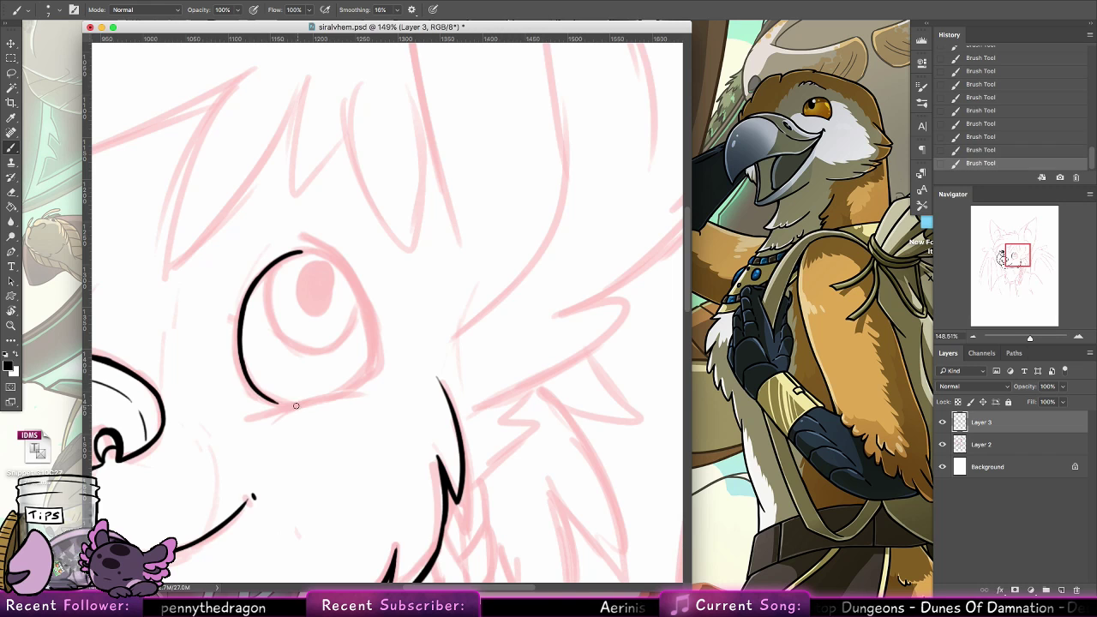
Ink the right eye's lower lid as a slightly rising line that extends past the eye's lower left edge
scroll(543, 257, down, 3)
scroll(544, 257, left, 5)
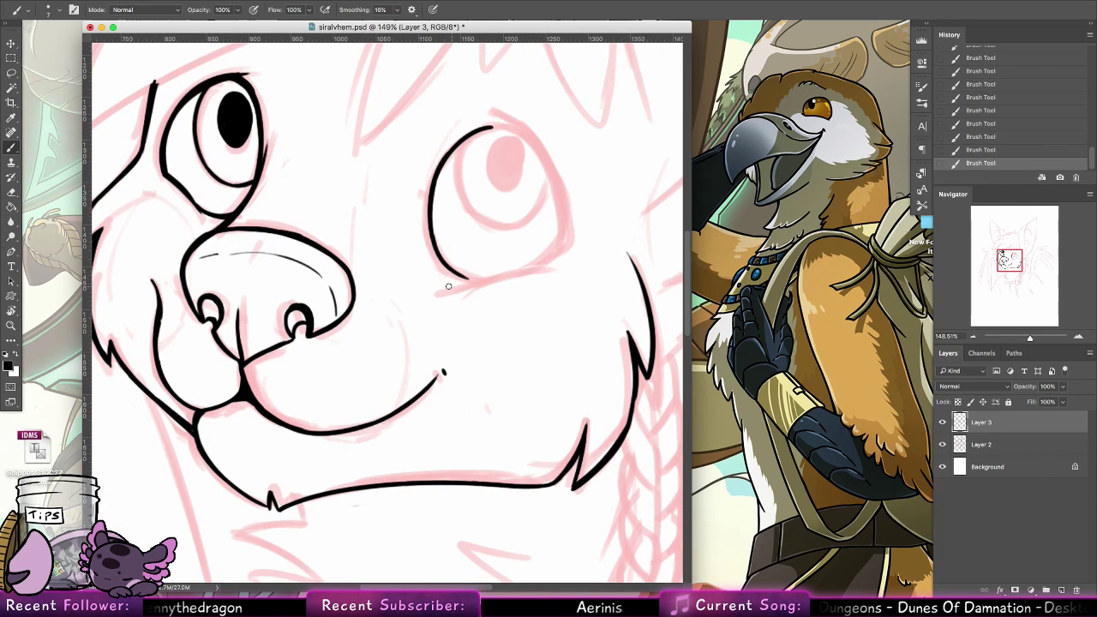
drag(450, 284, 553, 273)
key(super+z)
drag(451, 285, 552, 267)
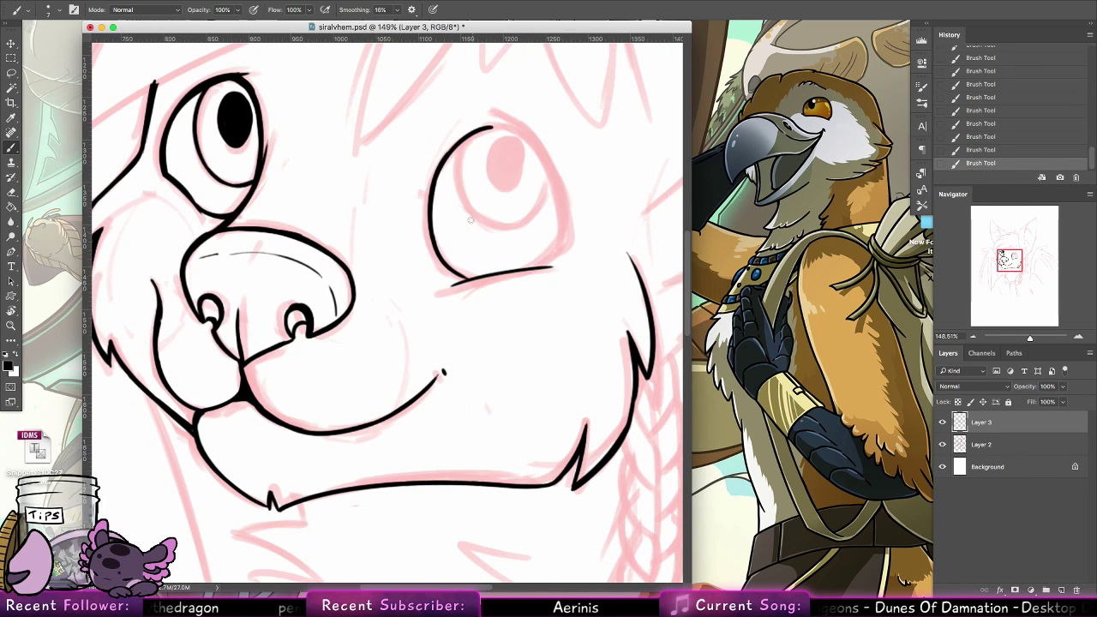
Thicken the lower left curve of the right eye where it meets the lower lid
mouse_move(341, 344)
mouse_down()
mouse_move(239, 395)
mouse_move(252, 400)
mouse_up()
scroll(268, 389, right, 4)
scroll(268, 389, up, 2)
key(super+z)
drag(212, 370, 255, 397)
key(super+z)
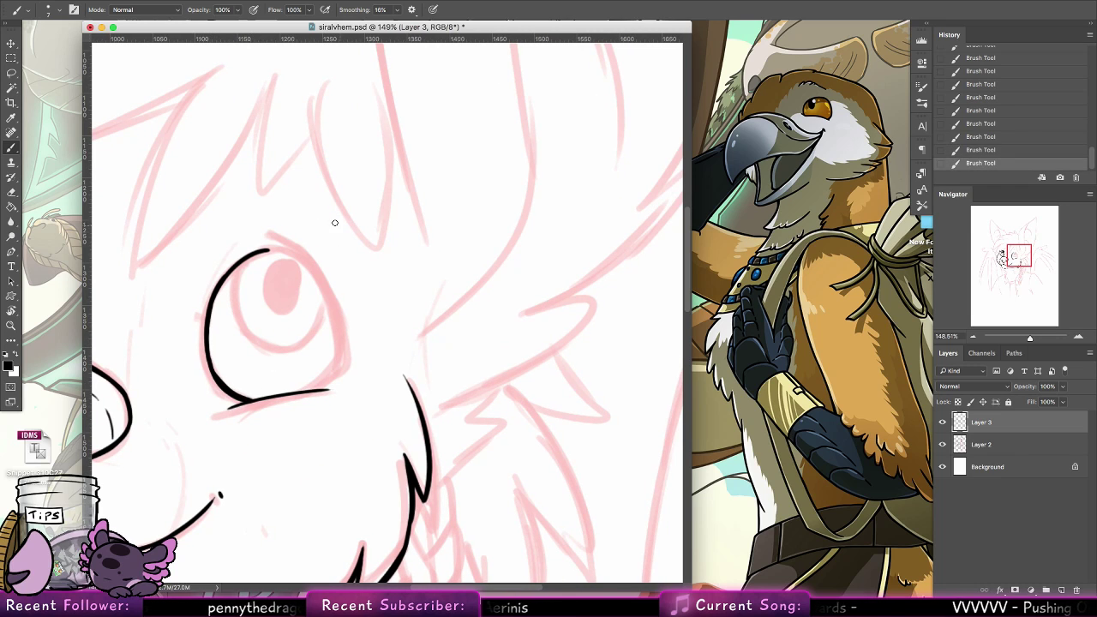
Ink the right eye's lower outer corner with a short stroke crossing the end of the lower lid line
click(13, 311)
mouse_move(128, 257)
mouse_down()
mouse_move(127, 384)
mouse_move(257, 531)
mouse_up()
click(12, 149)
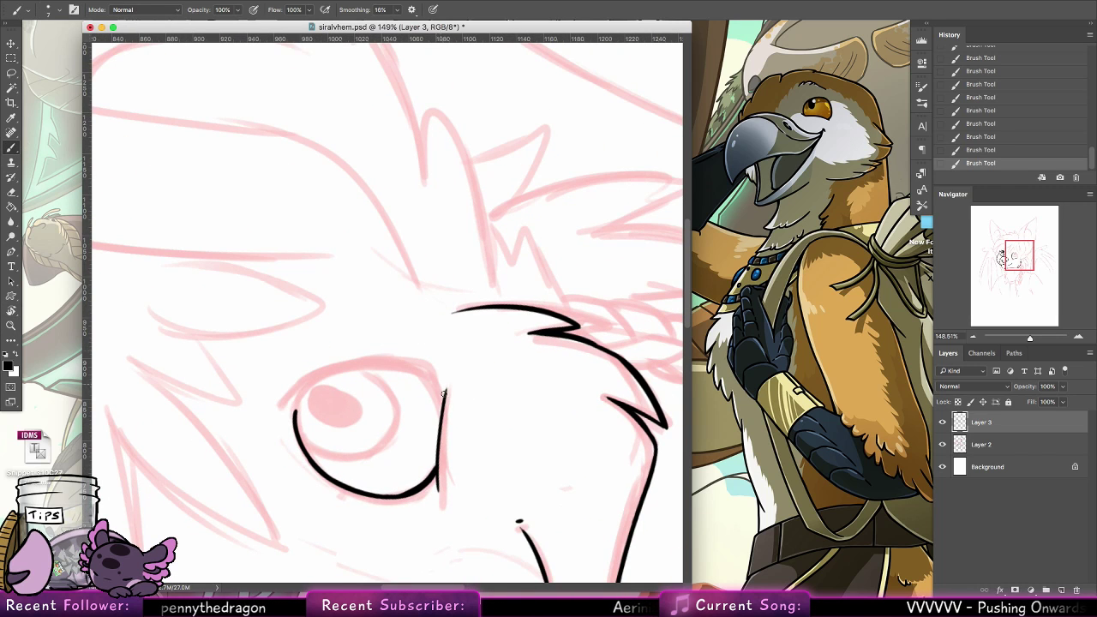
mouse_move(439, 423)
mouse_down()
mouse_move(432, 379)
mouse_move(441, 416)
mouse_up()
drag(427, 368, 441, 401)
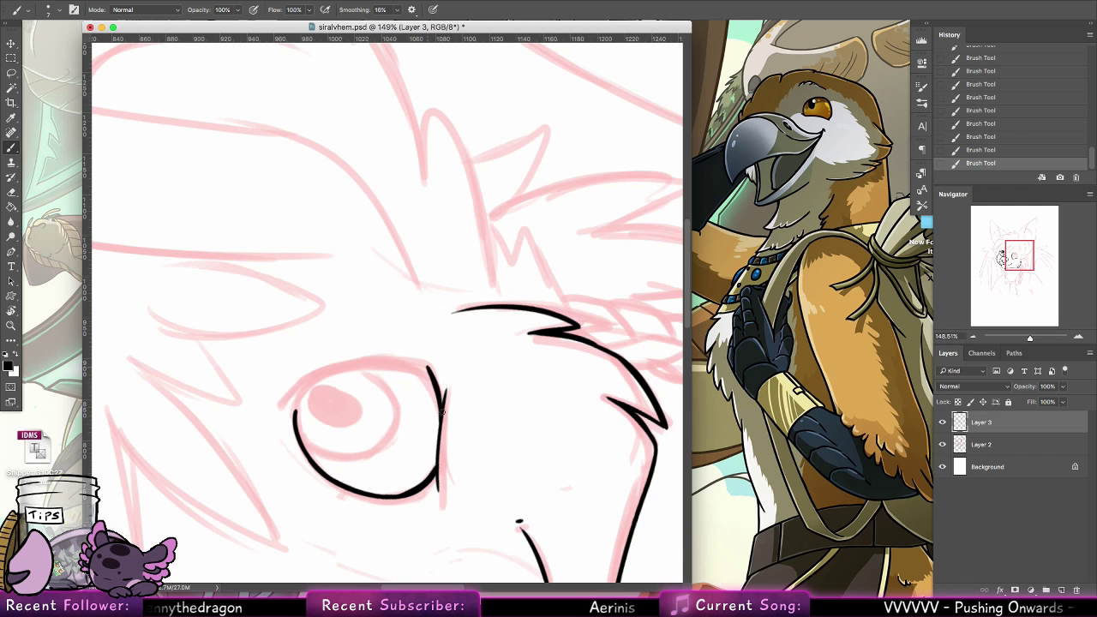
Ink the right eye's upper lid and outer edge, from a short overhanging tip at the top to the outer corner
drag(489, 340, 583, 257)
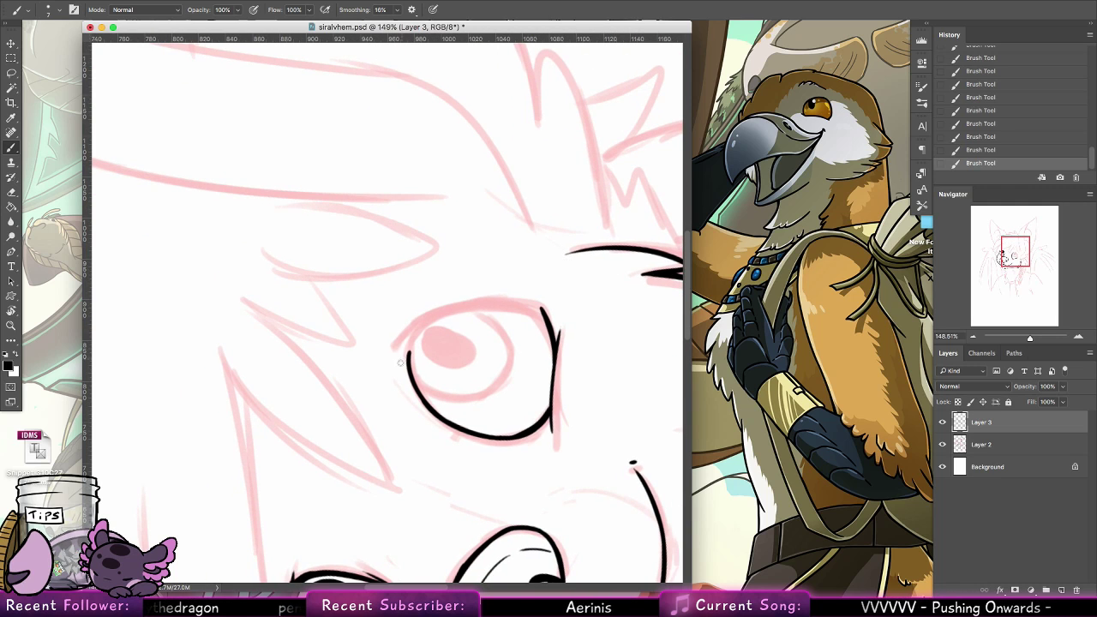
mouse_move(399, 363)
mouse_down()
mouse_move(467, 310)
mouse_move(403, 343)
mouse_move(473, 309)
mouse_up()
key(super+z)
mouse_move(407, 343)
mouse_down()
mouse_move(485, 308)
mouse_move(524, 309)
mouse_up()
key(super+z)
mouse_move(395, 372)
mouse_down()
mouse_move(425, 329)
mouse_move(526, 305)
mouse_up()
key(super+z)
drag(422, 331, 533, 309)
key(super+z)
key(super+z)
mouse_move(419, 333)
mouse_down()
mouse_move(527, 305)
mouse_move(548, 321)
mouse_up()
key(super+z)
key(super+z)
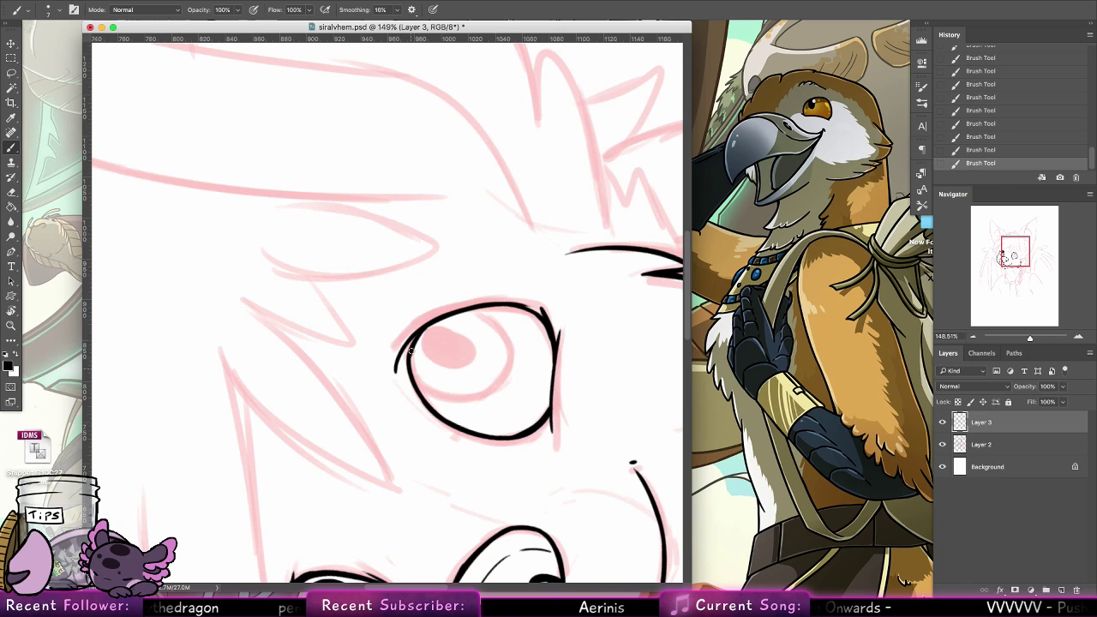
Thicken the upper left edge of the right eye outline just below the overhanging lid tip
drag(417, 385, 431, 407)
key(super+z)
drag(417, 338, 427, 401)
scroll(505, 351, right, 3)
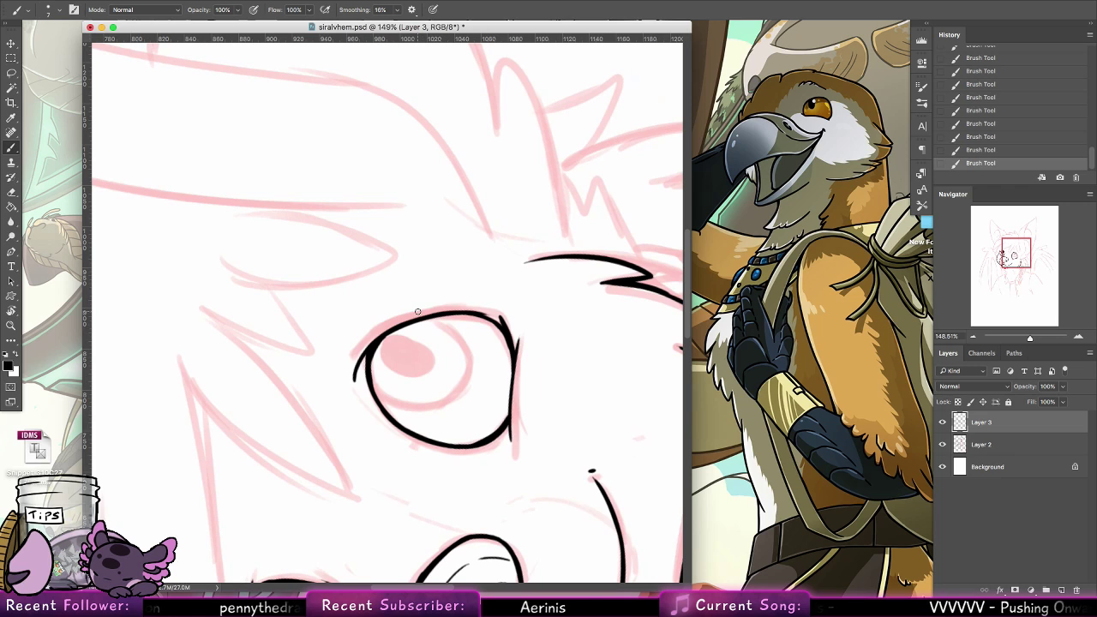
Thicken the right eye's outer edge from the upper lid down to the outer corner, redoing the stroke
double_click(11, 312)
click(12, 150)
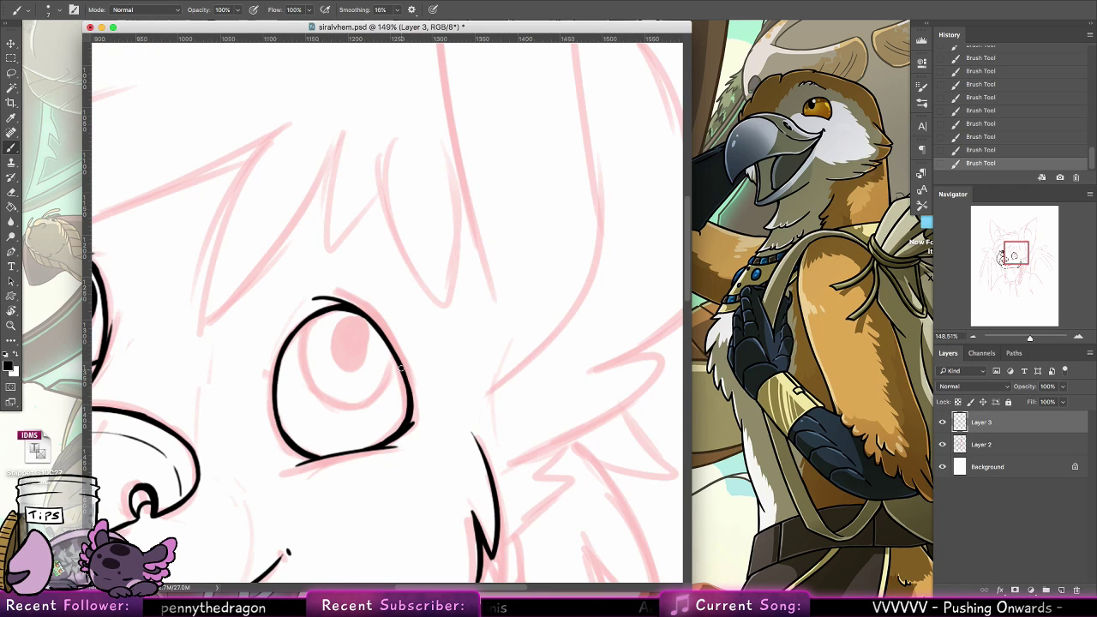
key(super+z)
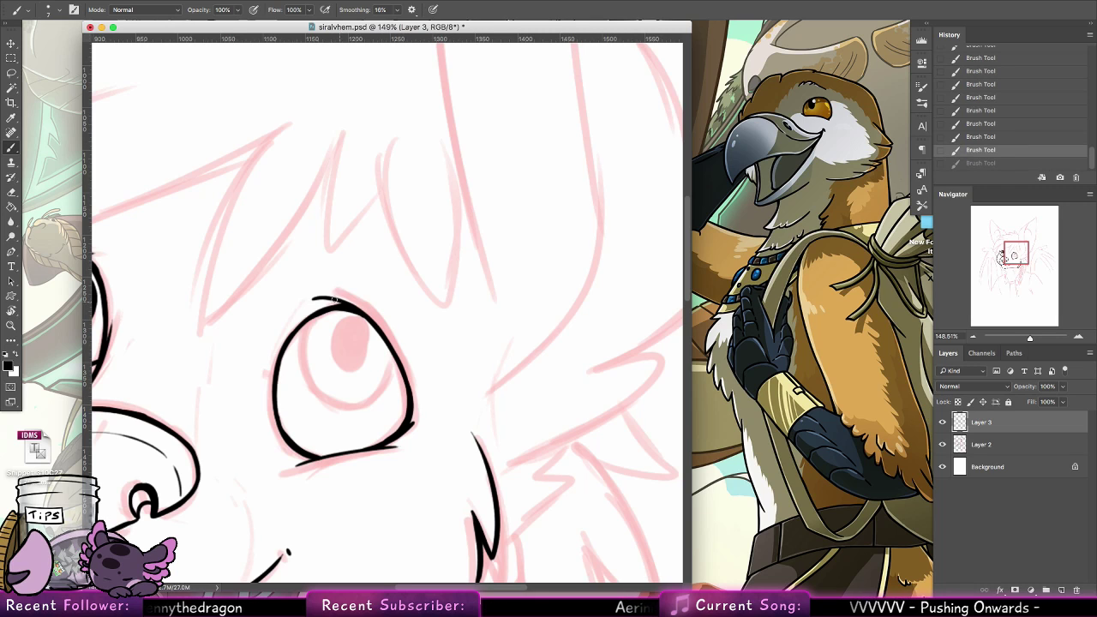
drag(334, 299, 383, 339)
key(super+z)
drag(345, 303, 419, 415)
key(super+z)
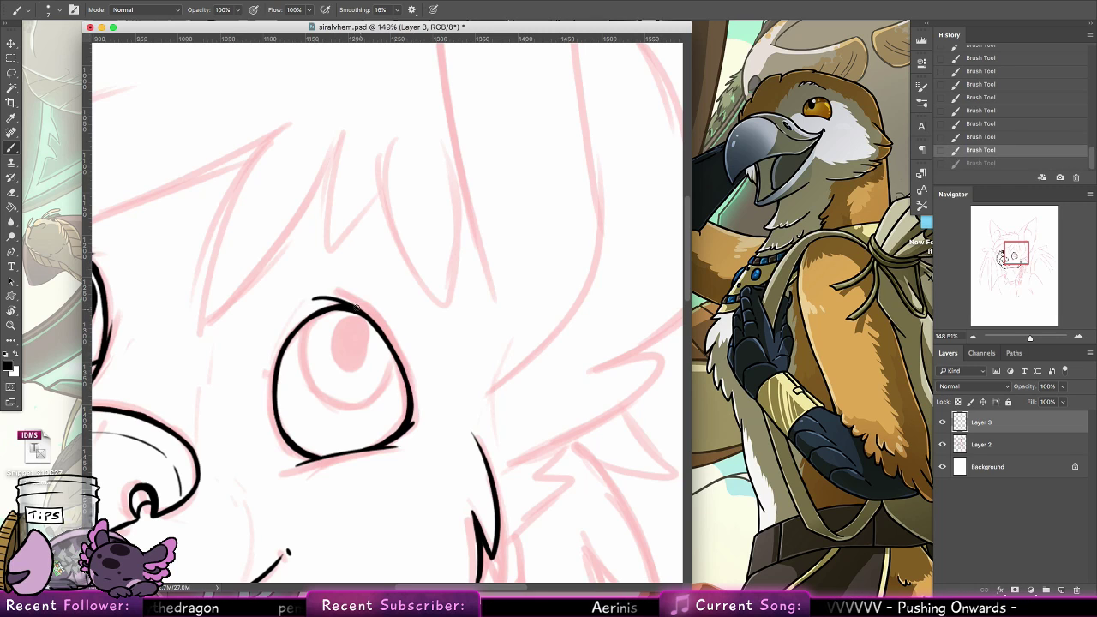
drag(353, 305, 412, 424)
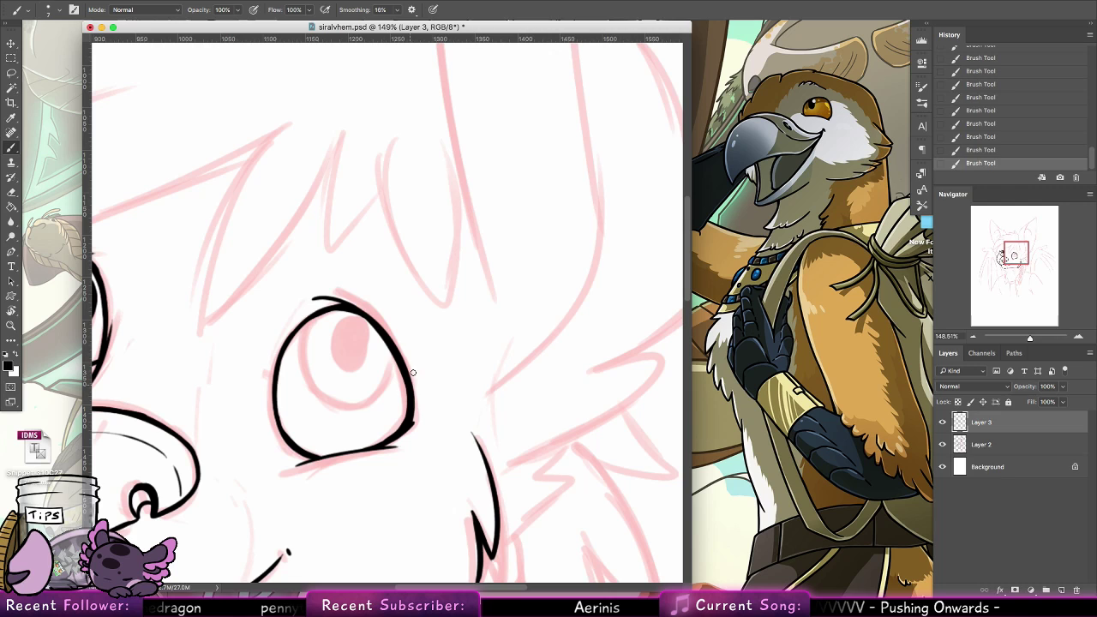
Erase the stray ink around the right eye's lower outer corner to clean up its outline
click(31, 211)
click(84, 215)
key(e)
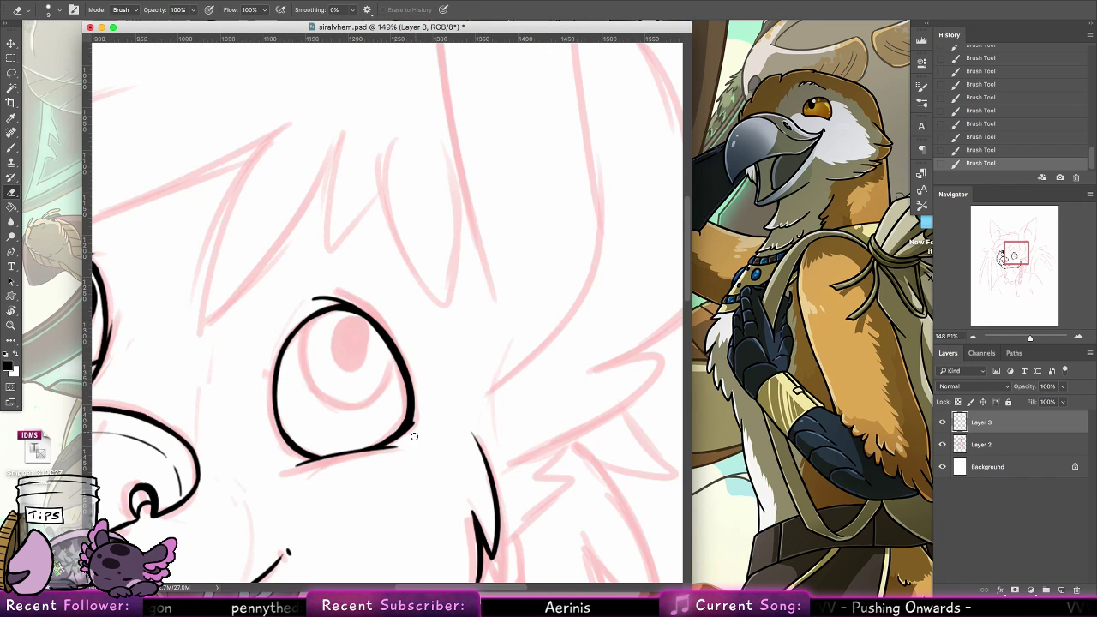
mouse_move(409, 435)
mouse_down()
mouse_move(419, 402)
mouse_move(420, 425)
mouse_up()
mouse_move(521, 382)
mouse_down()
mouse_move(561, 384)
mouse_move(618, 413)
mouse_up()
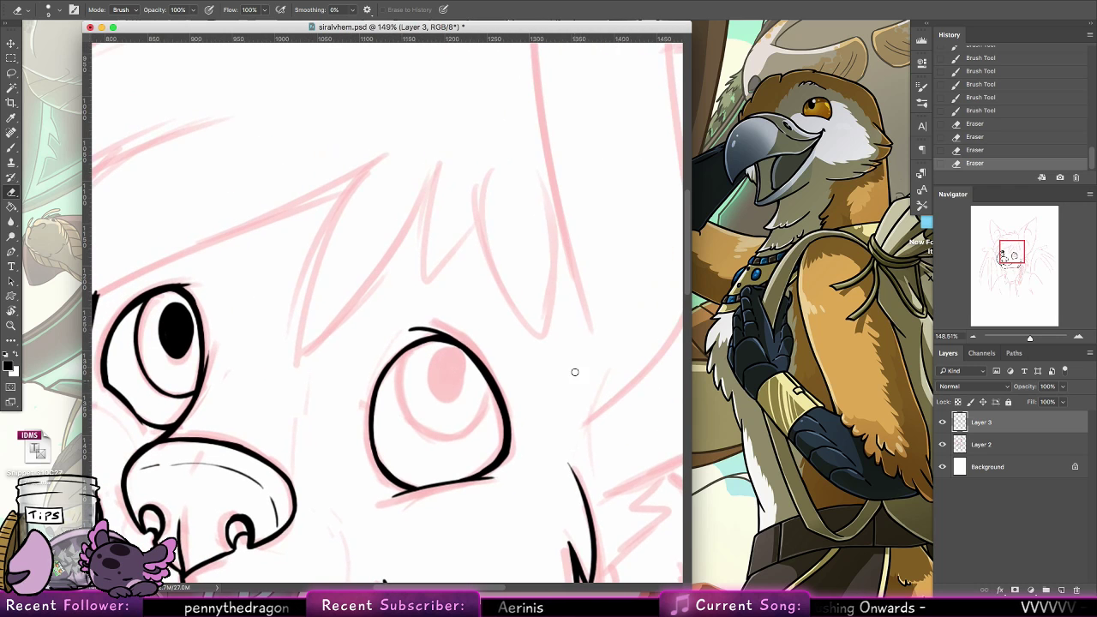
Ink the right eye's iris outline as a curve from the upper lid around to the outer edge, redoing the stroke and reinforcing its lower edge
click(12, 149)
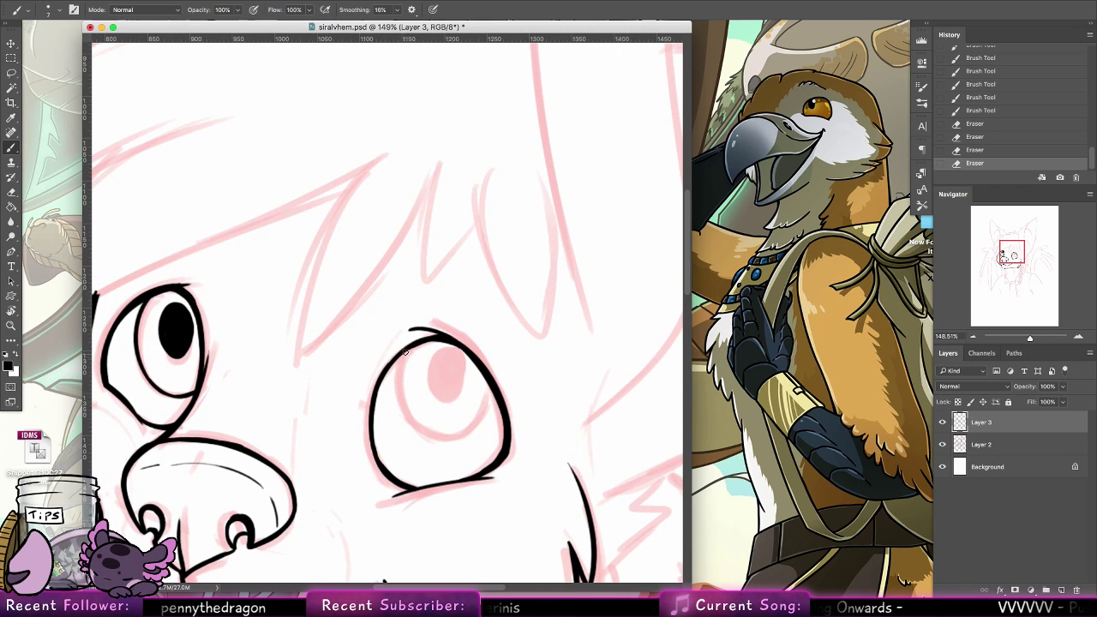
drag(406, 352, 460, 444)
key(super+z)
mouse_move(405, 352)
mouse_down()
mouse_move(467, 443)
mouse_move(498, 406)
mouse_up()
key(super+z)
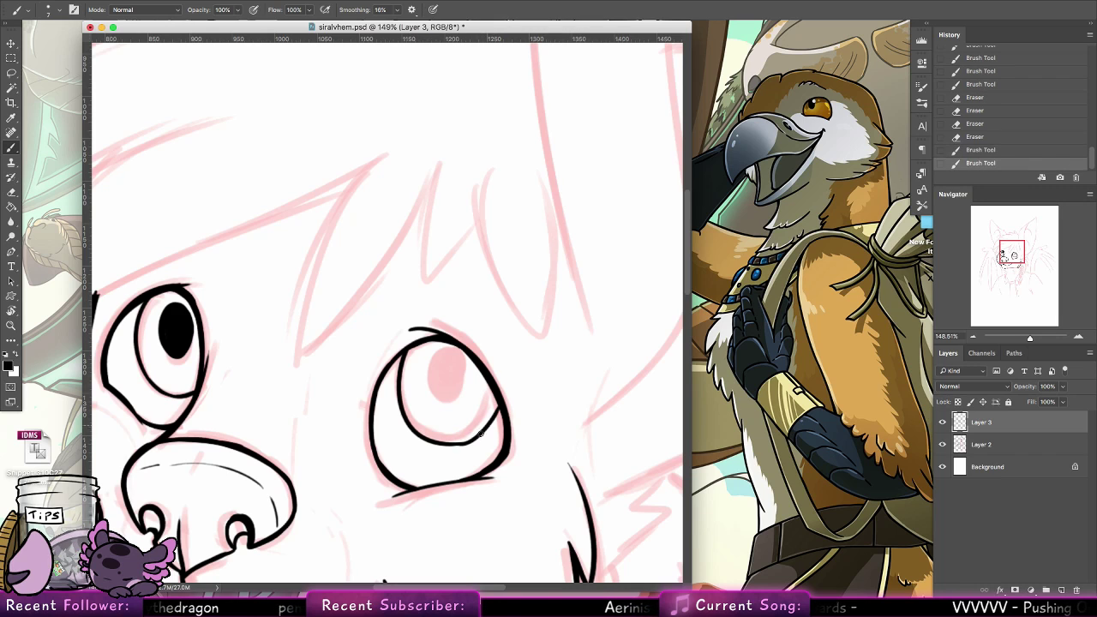
key(super+z)
mouse_move(456, 442)
mouse_down()
mouse_move(497, 402)
mouse_move(483, 430)
mouse_up()
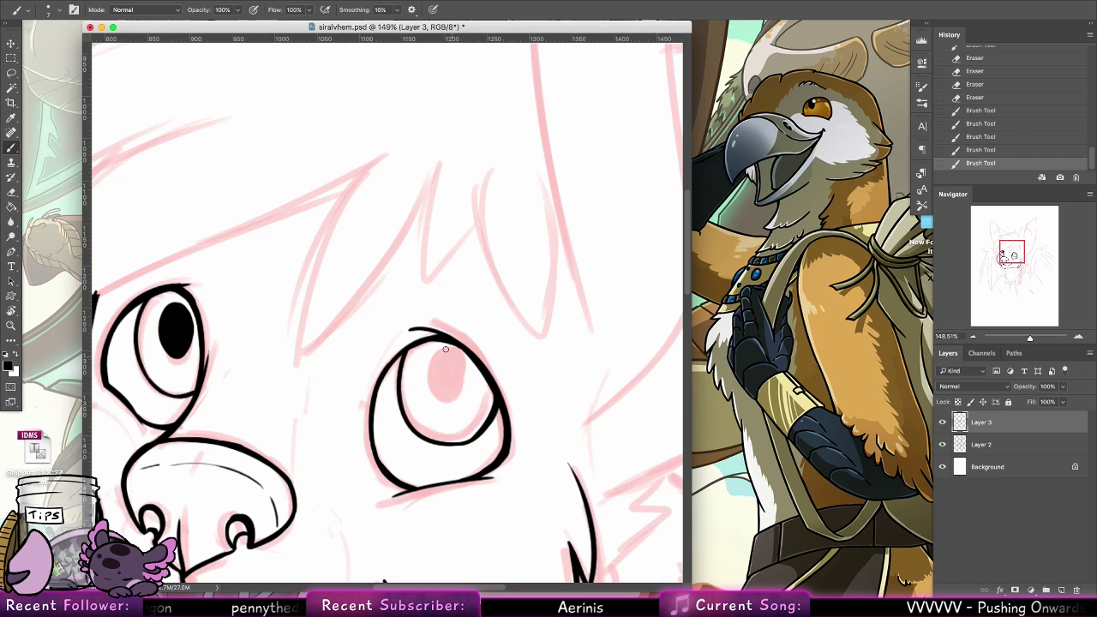
Fill in the right eye's pupil as a solid black oval with a 45 px hard round brush
click(52, 12)
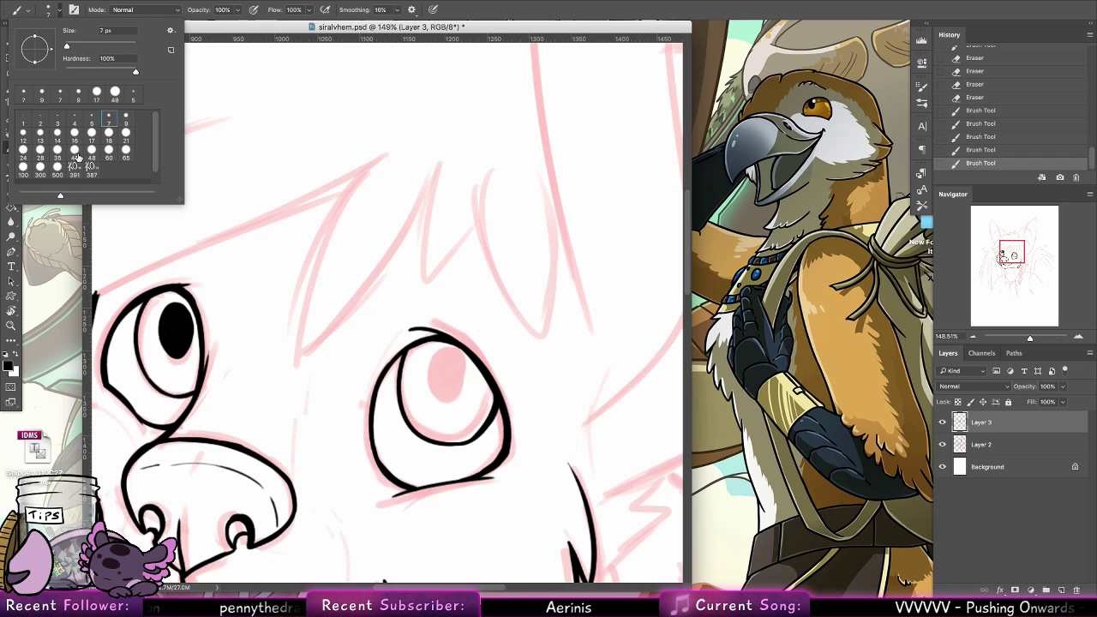
click(449, 370)
mouse_move(449, 371)
mouse_down()
mouse_move(452, 379)
mouse_move(454, 367)
mouse_up()
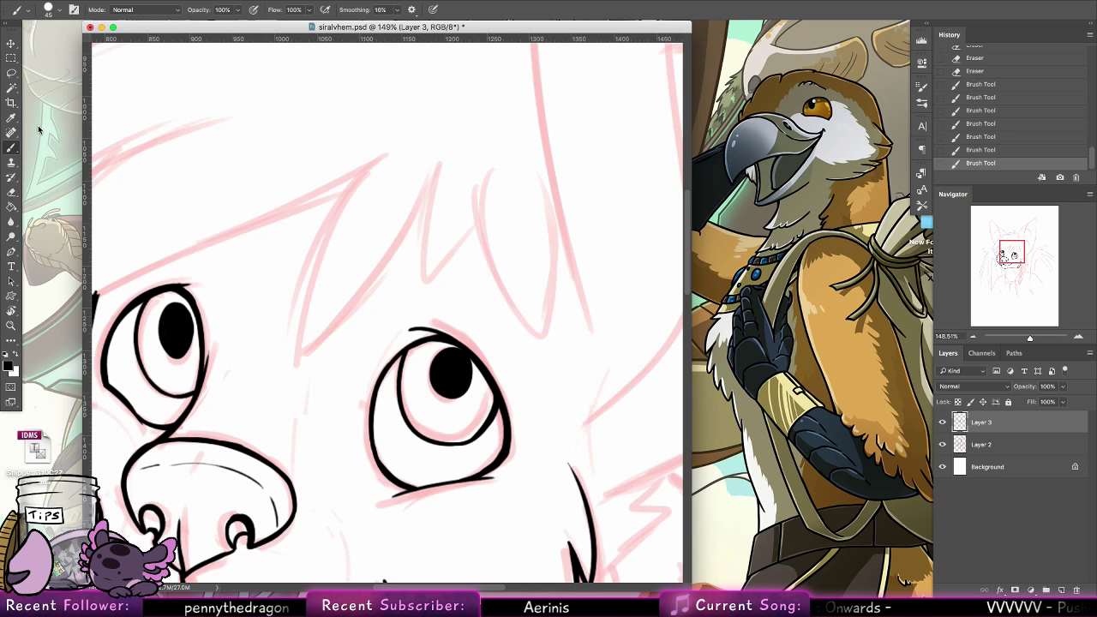
Ink both sides of the large pointed hair lock between the eyes with a 7 px brush
click(57, 11)
click(108, 119)
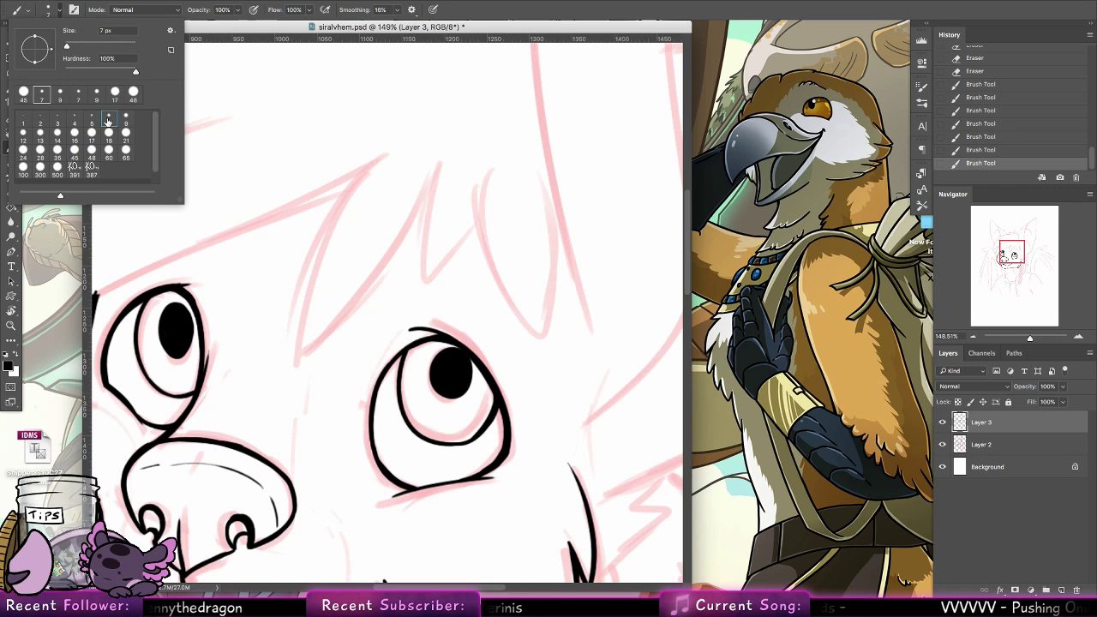
mouse_move(370, 294)
mouse_down()
mouse_move(305, 355)
mouse_move(410, 132)
mouse_up()
key(super+z)
mouse_move(306, 355)
mouse_down()
mouse_move(308, 284)
mouse_move(406, 127)
mouse_up()
mouse_move(307, 354)
mouse_down()
mouse_move(316, 229)
mouse_move(313, 240)
mouse_up()
key(super+z)
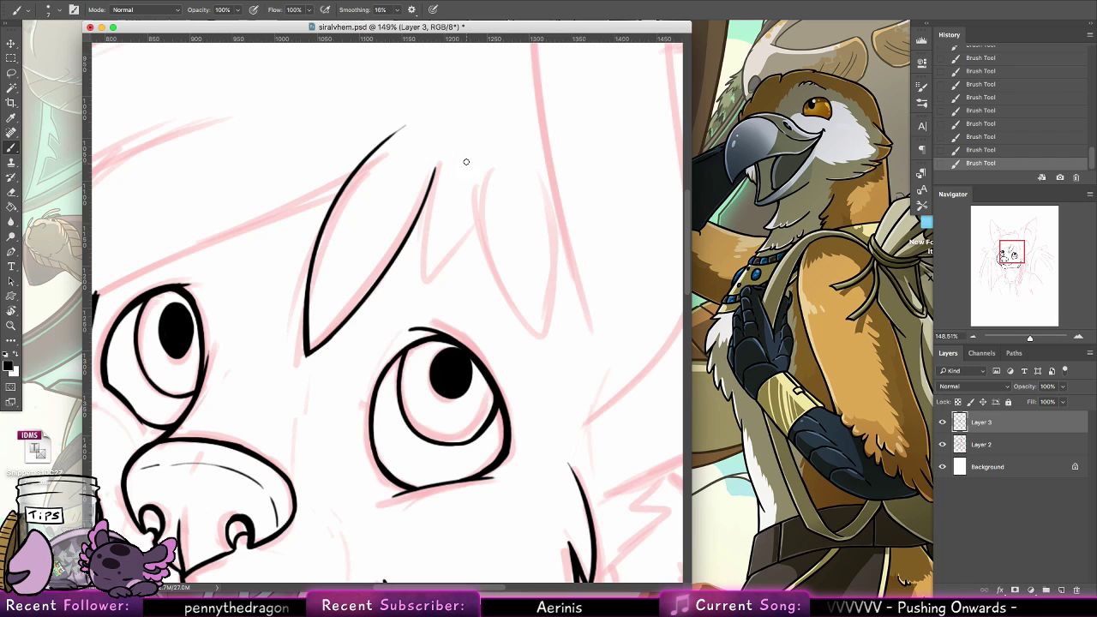
Ink the small pointed hair lock above the right eye, with a long inner side and a shorter outer side
drag(436, 157, 428, 284)
key(super+z)
mouse_move(446, 142)
mouse_down()
mouse_move(429, 304)
mouse_move(478, 208)
mouse_up()
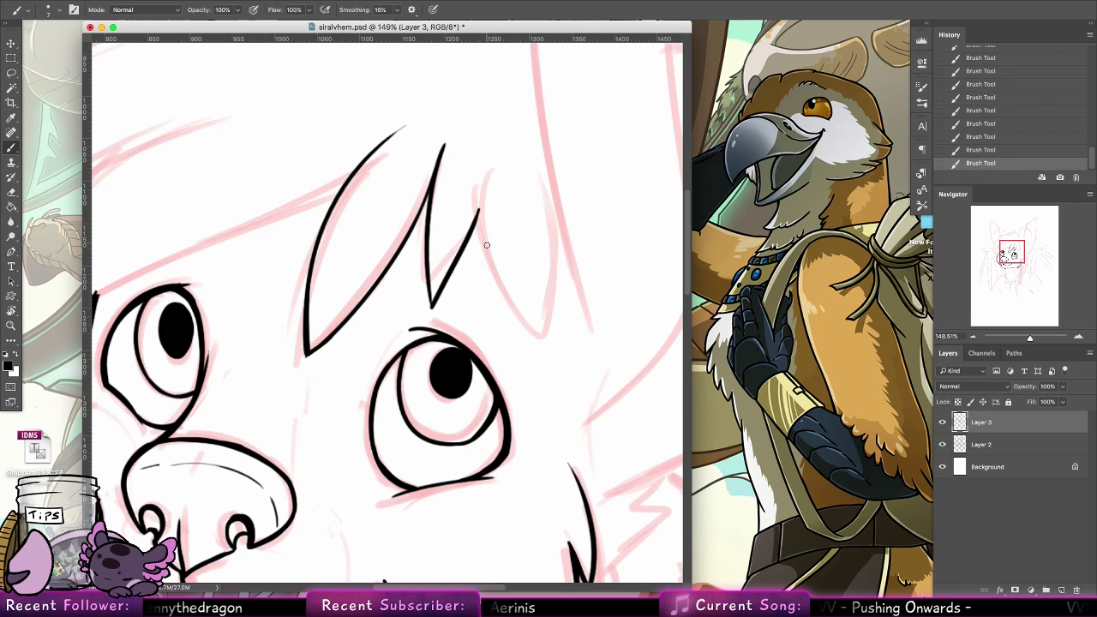
Ink the inner edge of the next hair lock above the right eye, curving down to its tip
drag(479, 161, 524, 308)
key(super+z)
drag(476, 168, 524, 324)
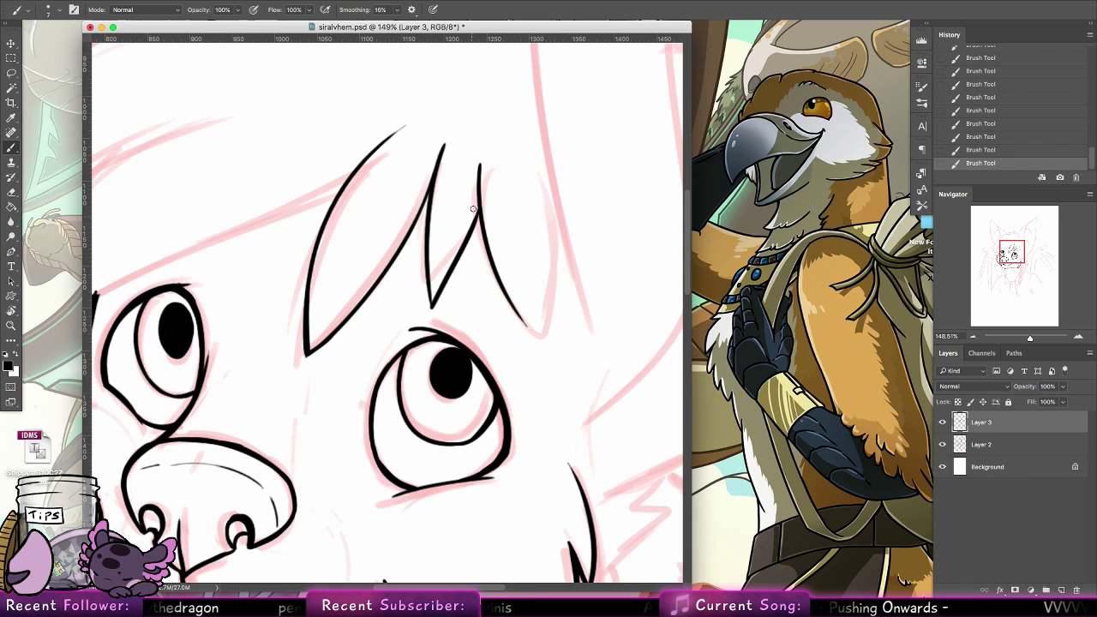
Thicken the small lock's outer edge from the junction with the neighbouring lock down toward its tip, redoing the stroke
drag(479, 190, 469, 230)
key(super+z)
drag(478, 190, 442, 289)
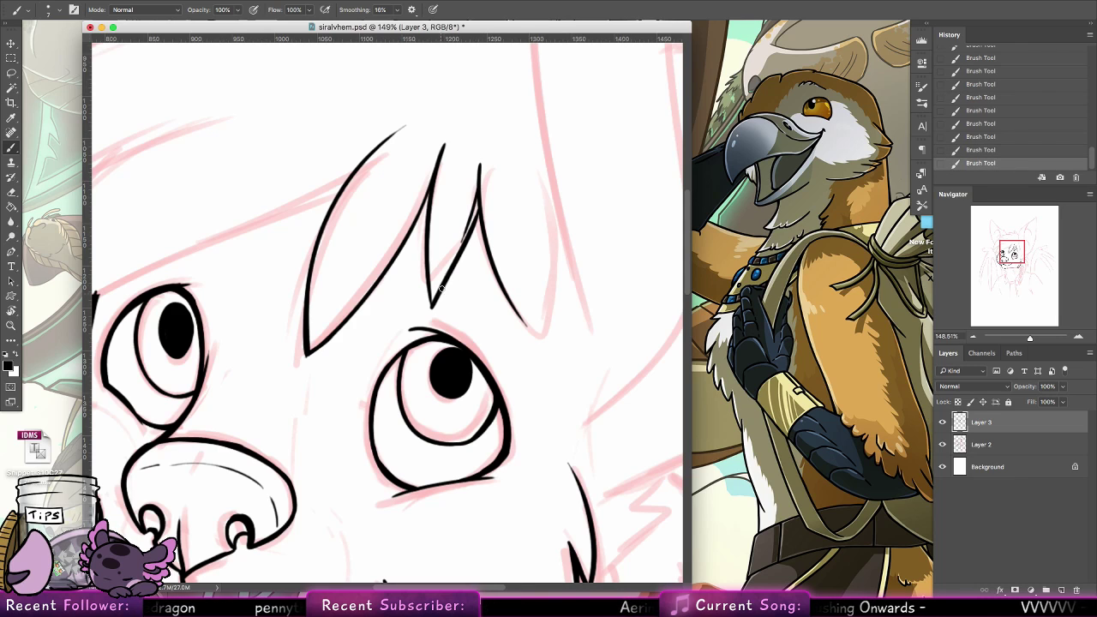
key(super+z)
drag(479, 190, 447, 267)
key(super+z)
drag(479, 191, 457, 252)
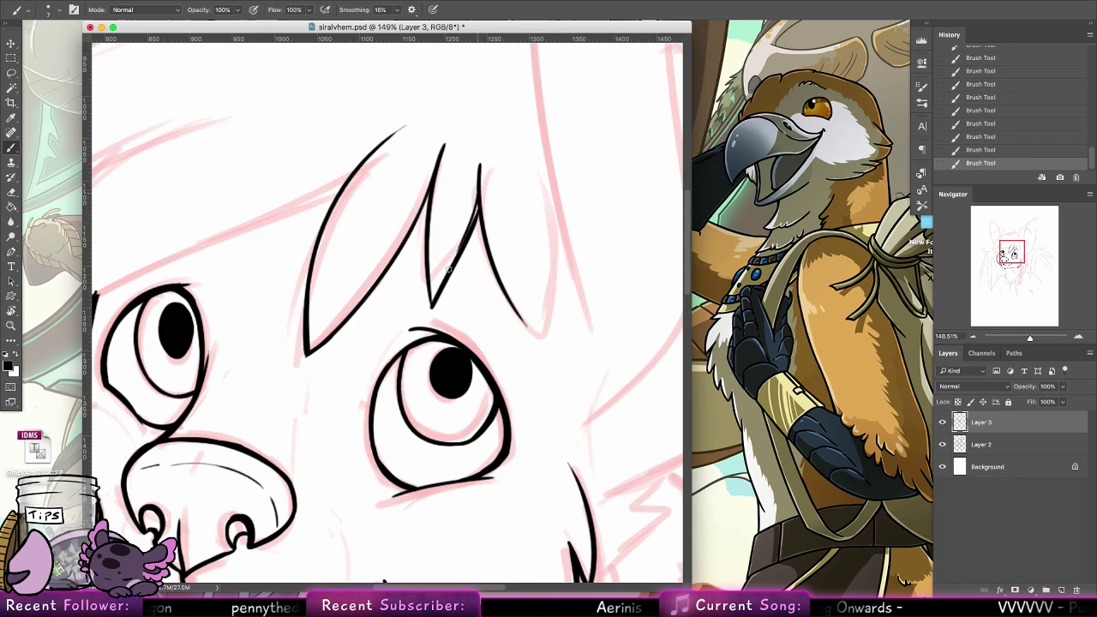
drag(477, 203, 440, 288)
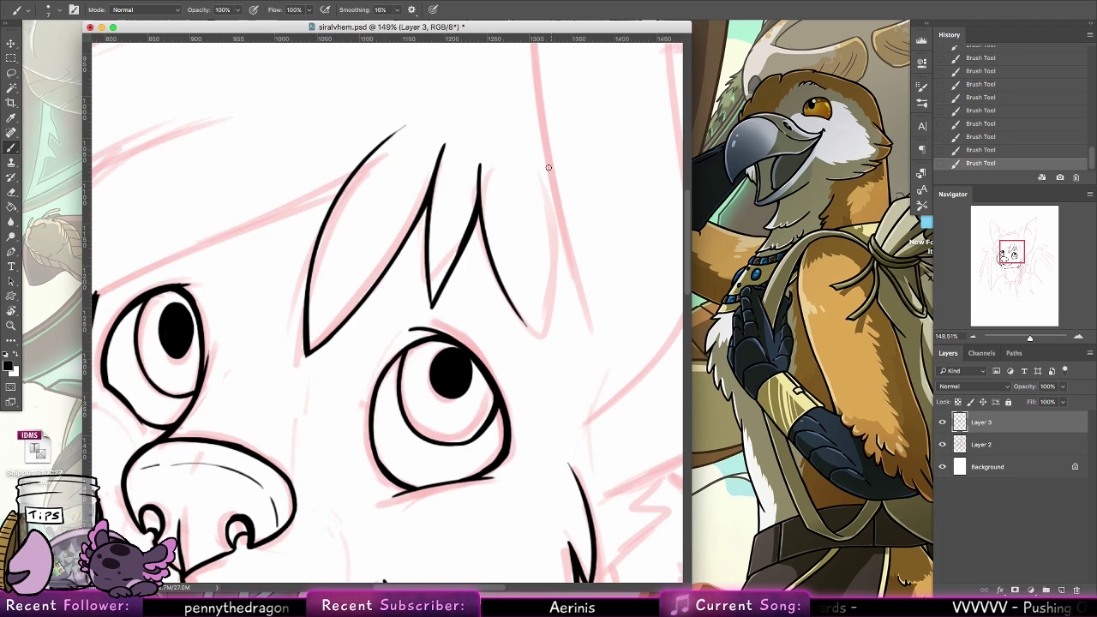
Ink the outer edge of the lock above the right eye up to its peak and add a short stroke descending outward from there
drag(531, 329, 525, 165)
key(super+z)
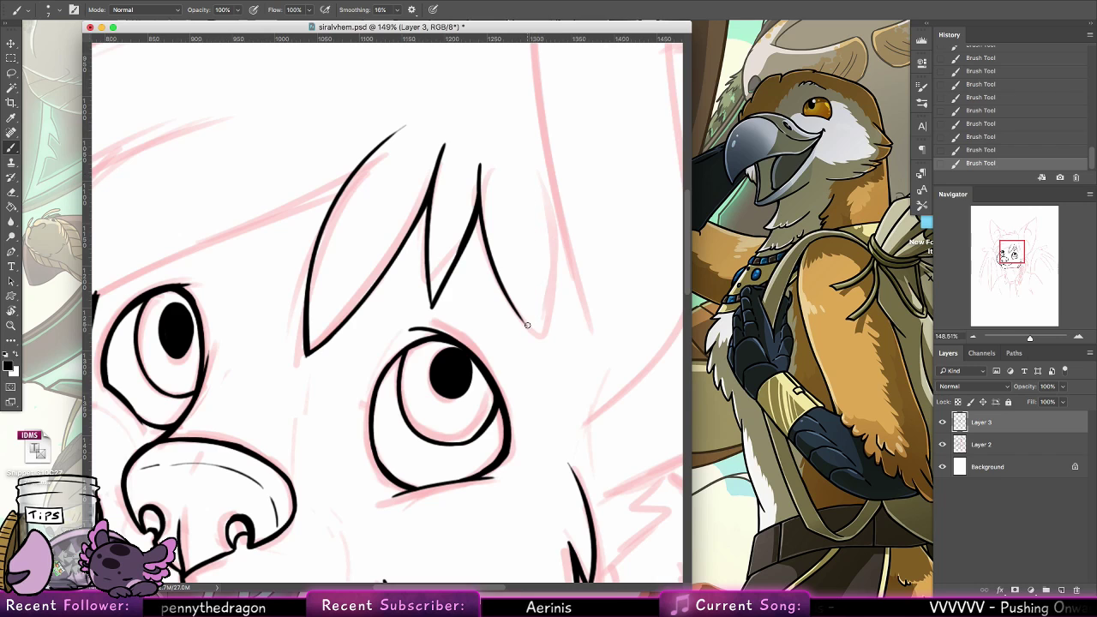
mouse_move(533, 330)
mouse_down()
mouse_move(540, 205)
mouse_move(524, 173)
mouse_move(567, 245)
mouse_up()
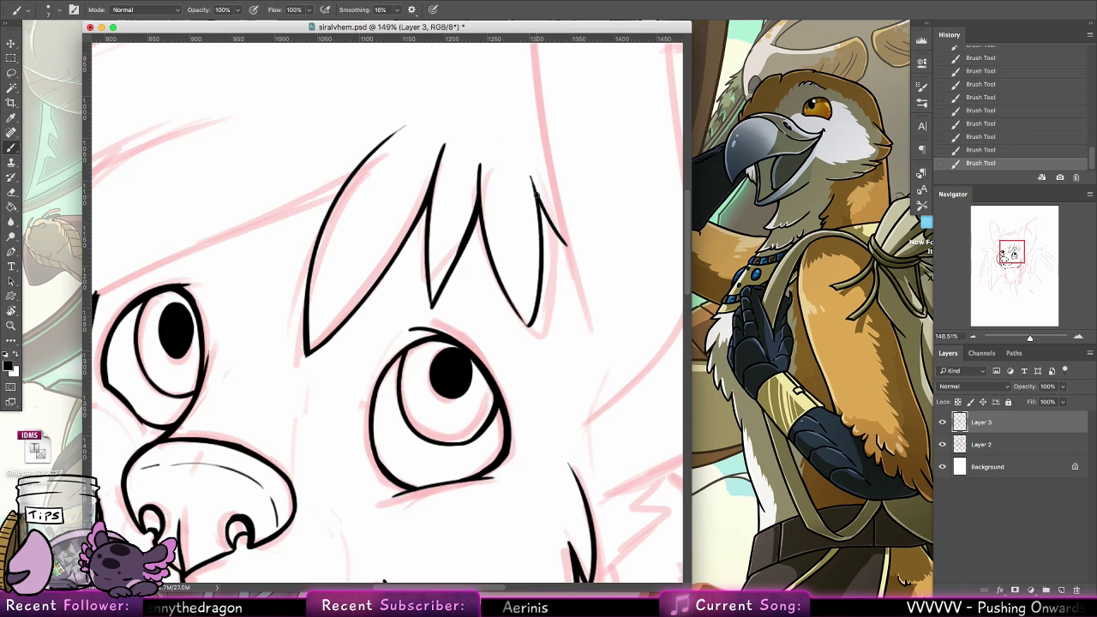
drag(532, 176, 567, 247)
Erase the line ends at the peaks between the hair locks above the right eye to sharpen them
click(12, 192)
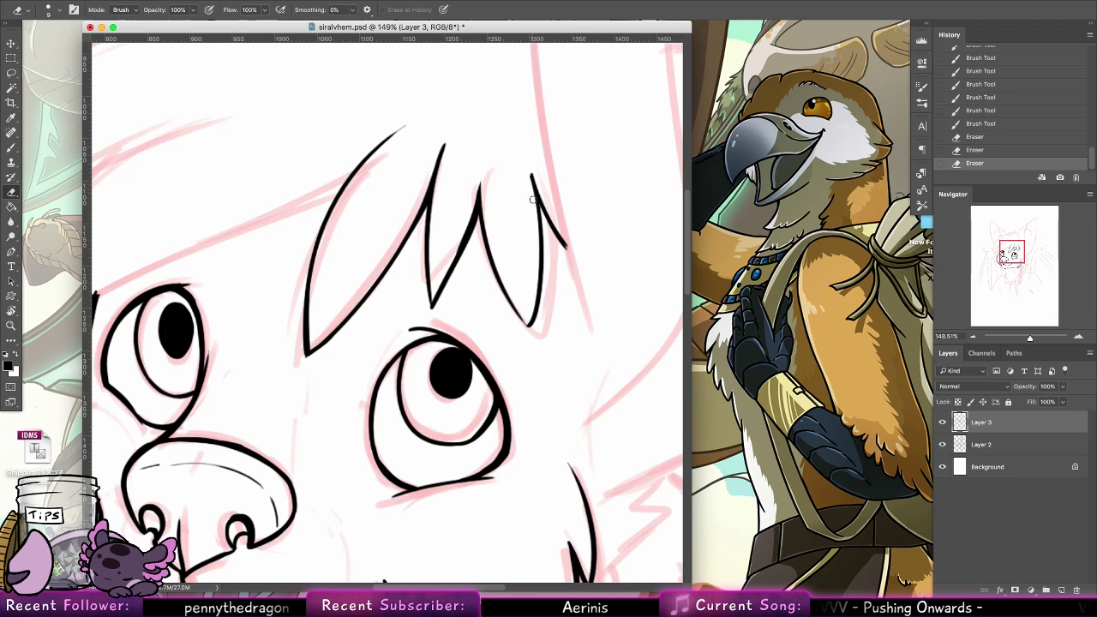
drag(534, 200, 527, 173)
drag(447, 155, 446, 142)
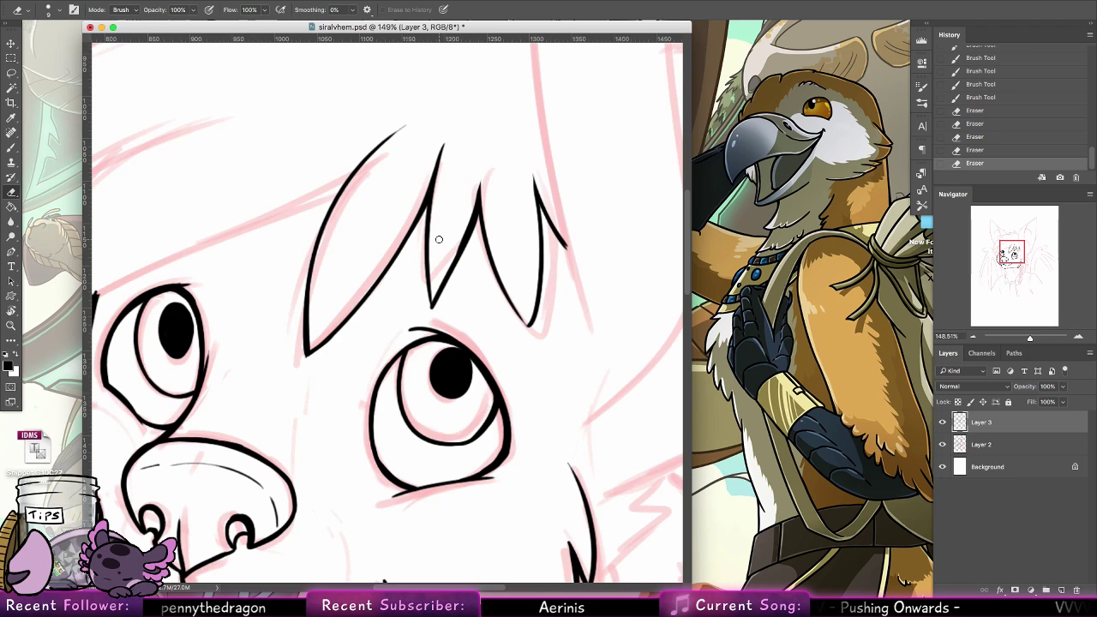
Ink the fringe's lower edge from the pointed tip beside the left eye to just above that eye, redoing the stroke until it fits
click(12, 146)
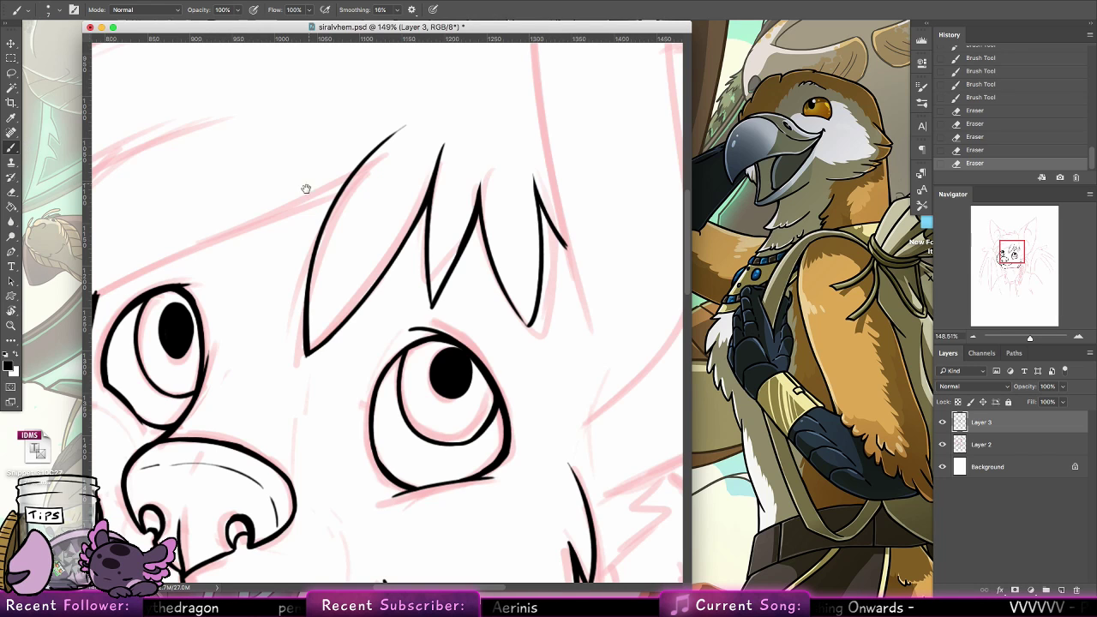
drag(306, 183, 592, 220)
drag(471, 277, 408, 303)
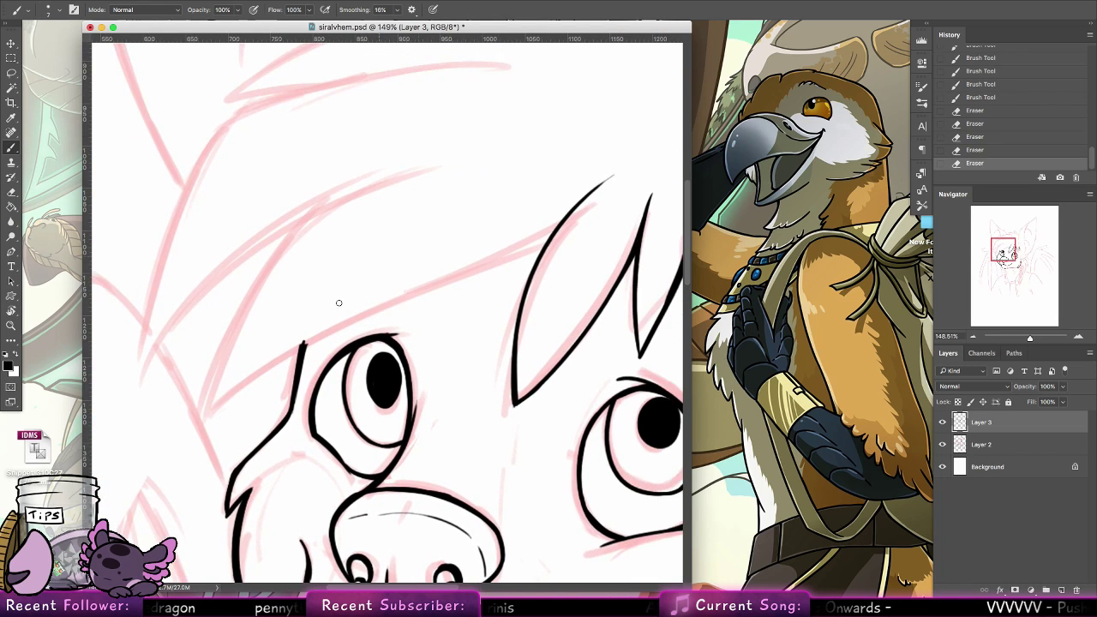
drag(205, 417, 344, 326)
key(ctrl+z)
drag(206, 418, 366, 302)
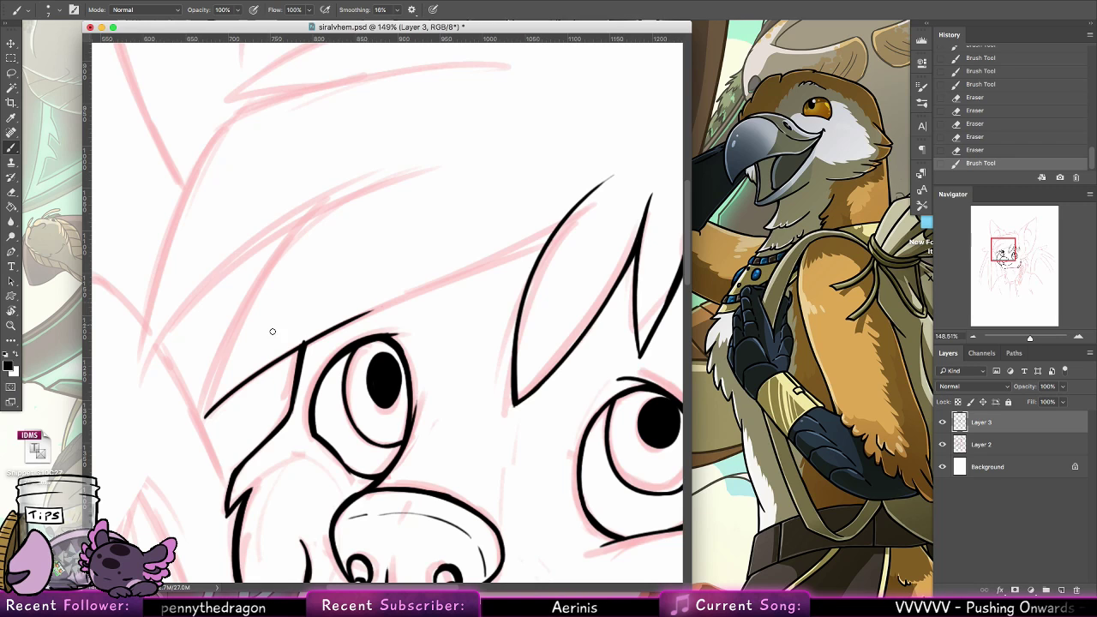
key(ctrl+z)
key(ctrl+z)
key(ctrl+z)
drag(206, 418, 383, 303)
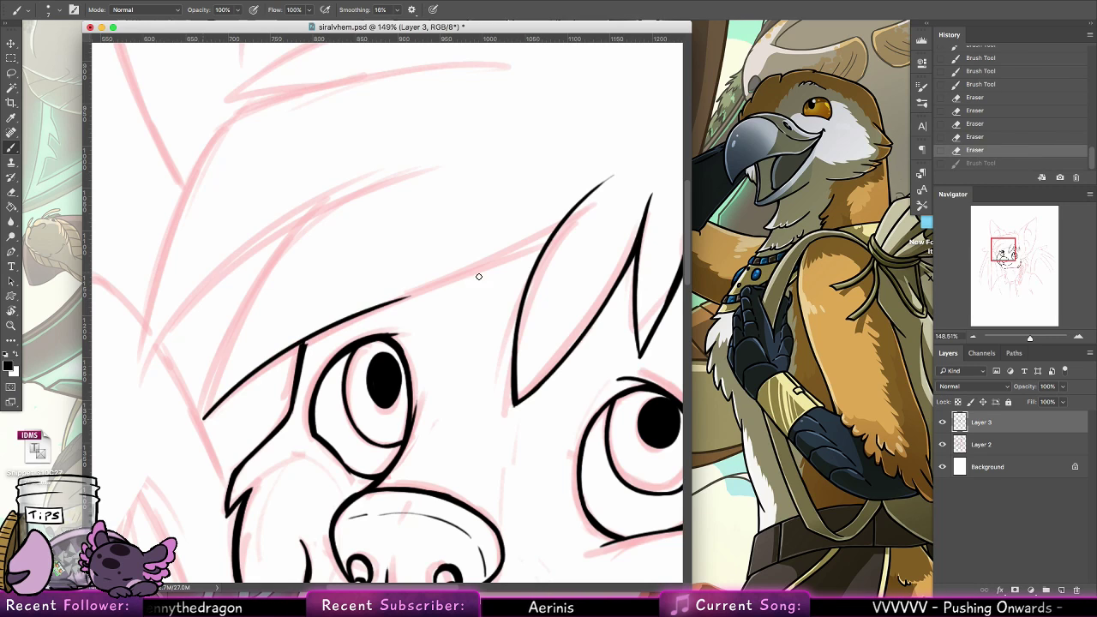
key(ctrl+z)
key(ctrl+z)
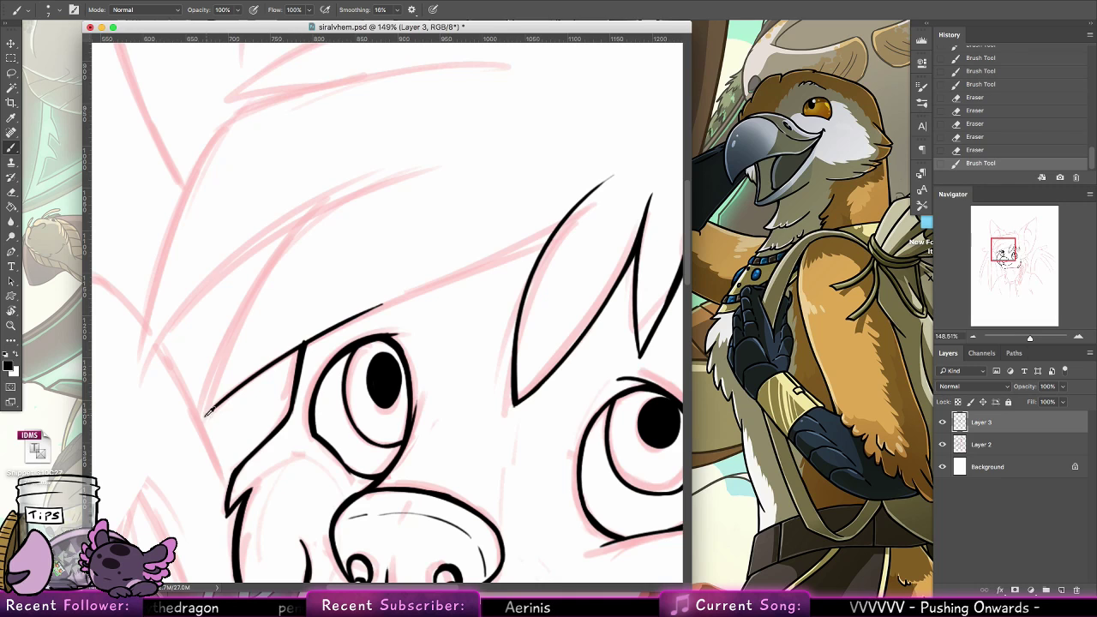
key(ctrl+z)
key(ctrl+z)
Extend and thicken the fringe's lower edge above the left eye toward the large central lock
drag(307, 343, 493, 257)
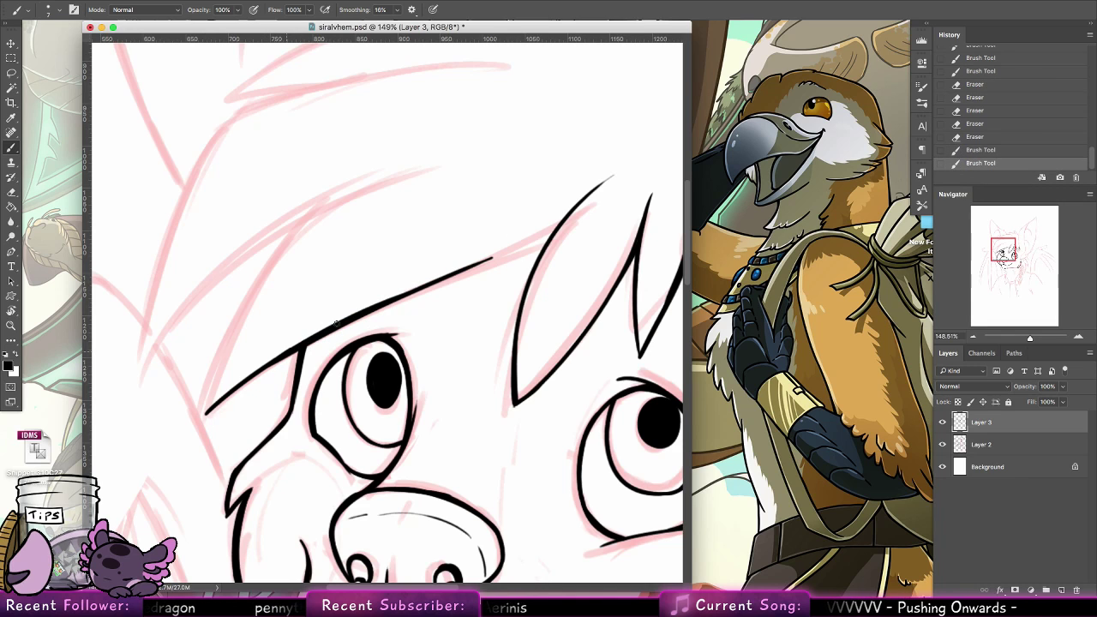
drag(335, 322, 554, 229)
key(ctrl+z)
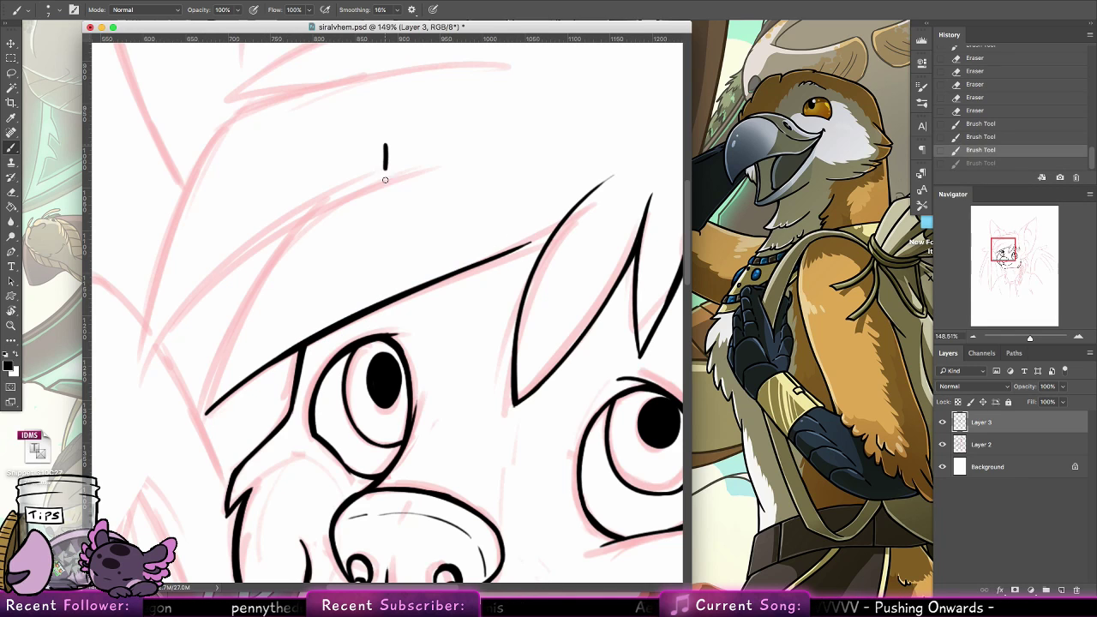
click(402, 171)
mouse_move(432, 146)
mouse_down()
mouse_move(433, 172)
mouse_move(474, 169)
mouse_up()
mouse_move(480, 144)
mouse_down()
mouse_move(501, 158)
mouse_move(485, 172)
mouse_up()
drag(382, 203, 382, 212)
click(398, 228)
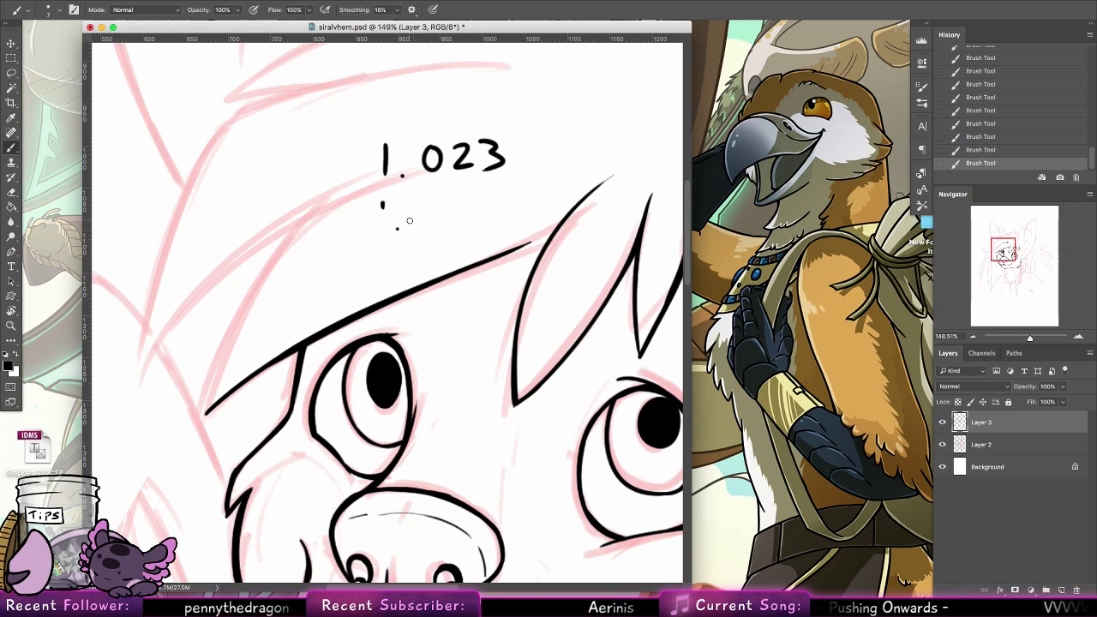
key(ctrl+z)
key(ctrl+z)
mouse_move(457, 182)
mouse_down()
mouse_move(459, 207)
mouse_move(469, 185)
mouse_up()
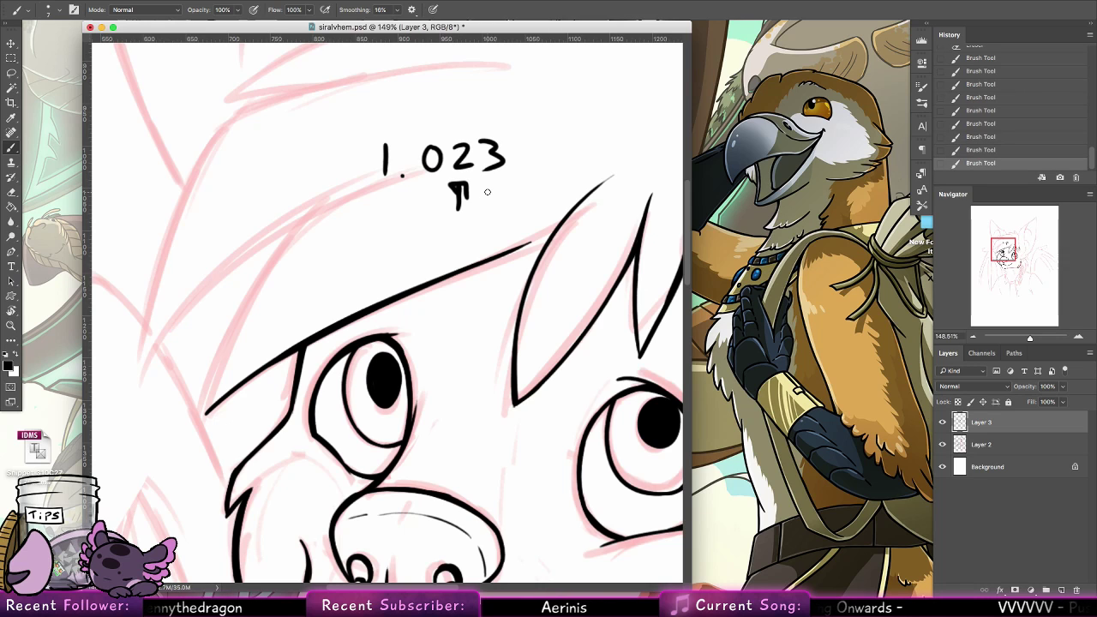
key(ctrl+z)
key(ctrl+z)
key(ctrl+z)
key(ctrl+z)
key(ctrl+z)
key(ctrl+z)
key(ctrl+z)
key(ctrl+z)
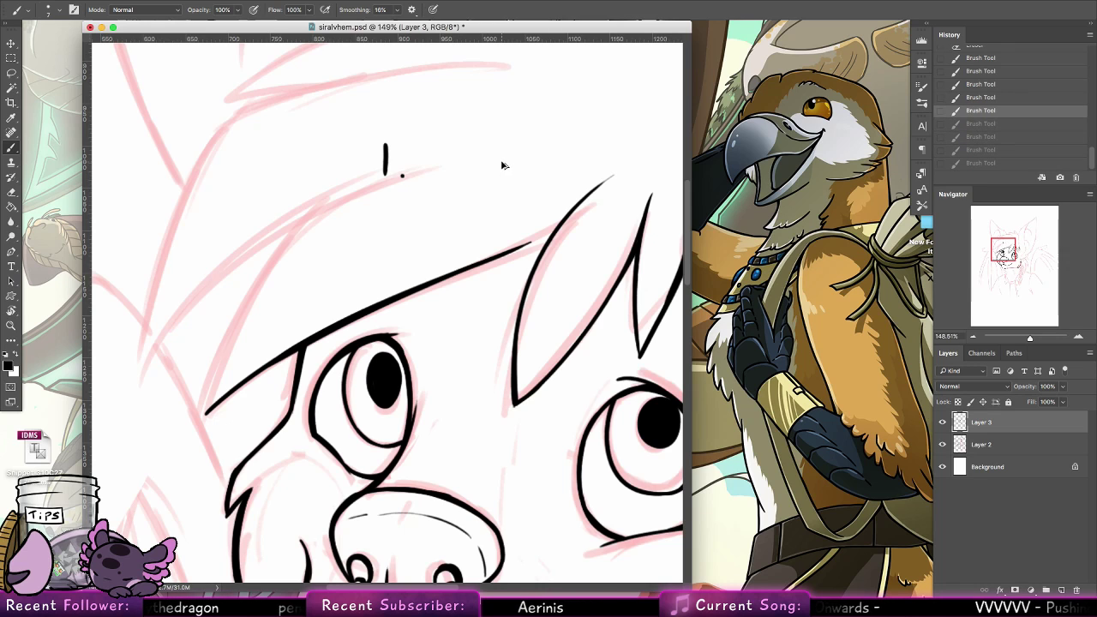
Join the fringe's lower edge to the central lock and ink the two overlapping lock edges beside the left eye, thickening where they meet
mouse_move(500, 254)
mouse_down()
mouse_move(563, 218)
mouse_move(480, 257)
mouse_up()
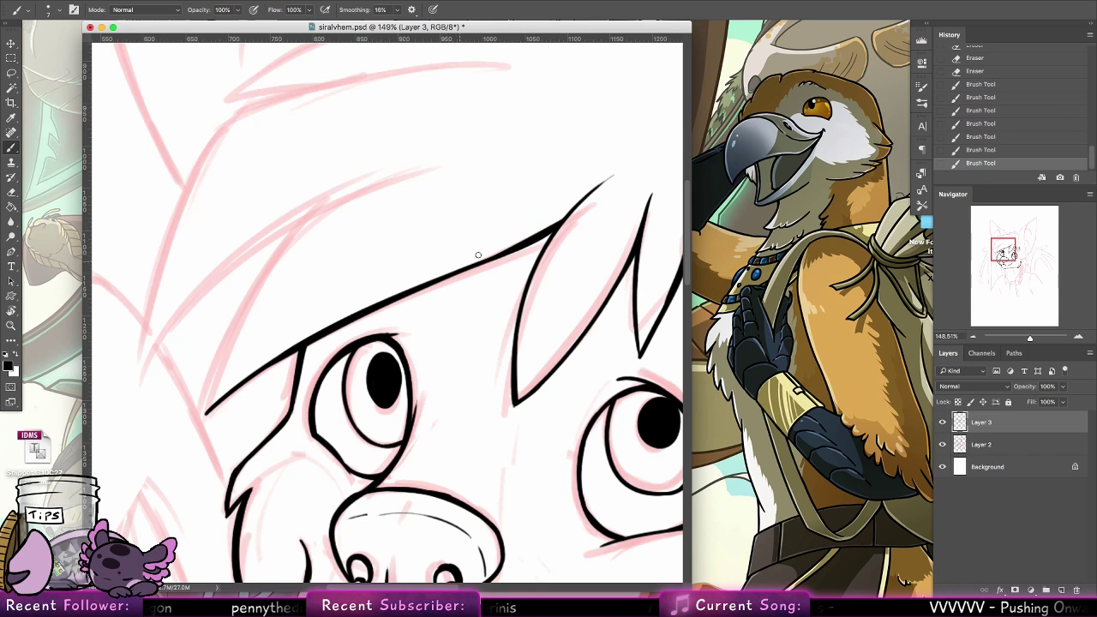
drag(205, 417, 331, 209)
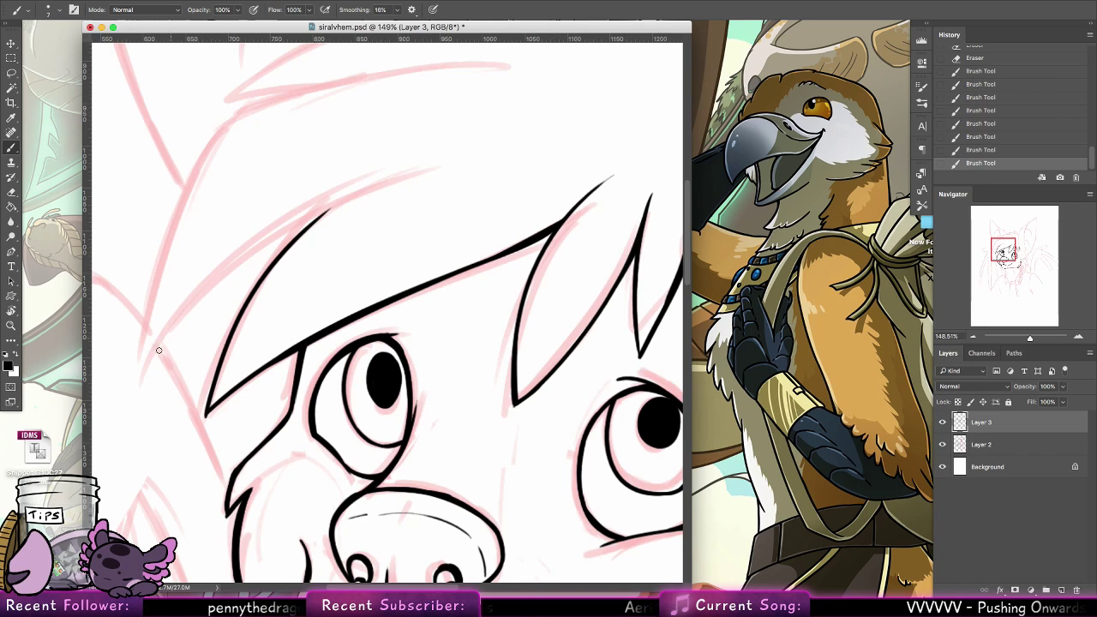
mouse_move(146, 367)
mouse_down()
mouse_move(385, 180)
mouse_move(311, 222)
mouse_move(270, 267)
mouse_up()
drag(315, 217, 273, 261)
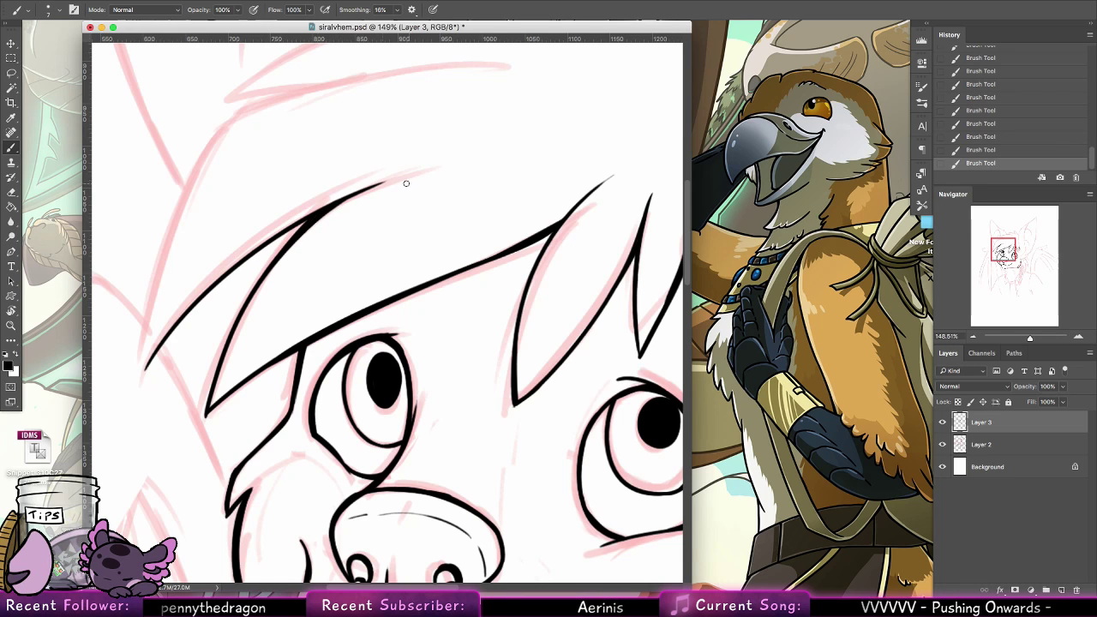
Ink the fringe's outer edge from its outermost tip up and across the forehead in one long curve, redoing the first attempt
drag(430, 219, 495, 315)
drag(207, 452, 330, 194)
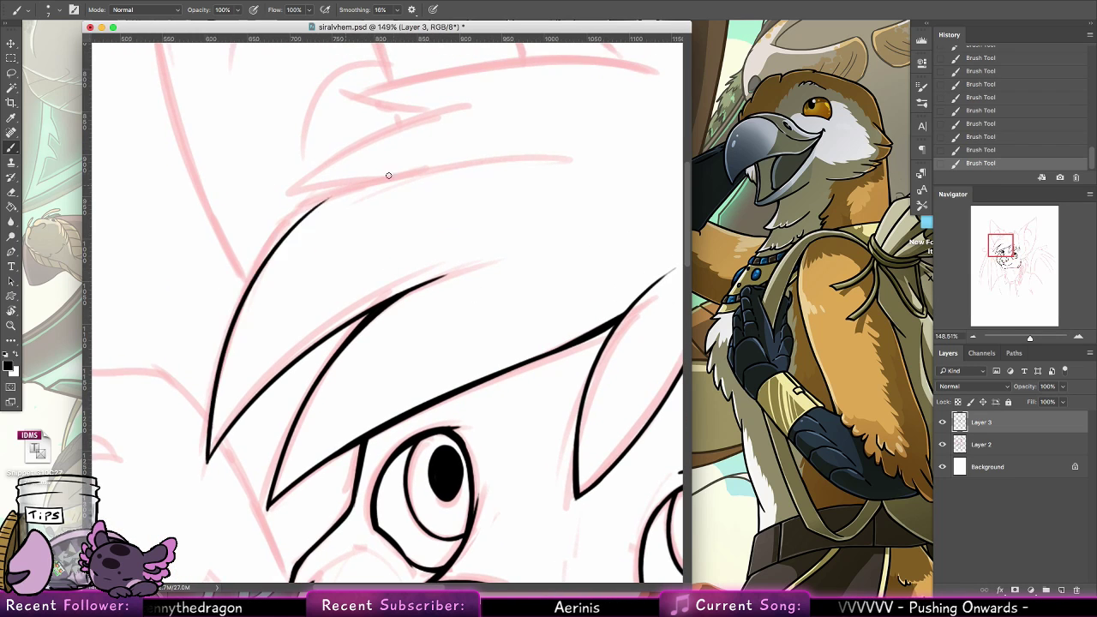
key(ctrl+z)
mouse_move(206, 461)
mouse_down()
mouse_move(326, 190)
mouse_move(573, 147)
mouse_up()
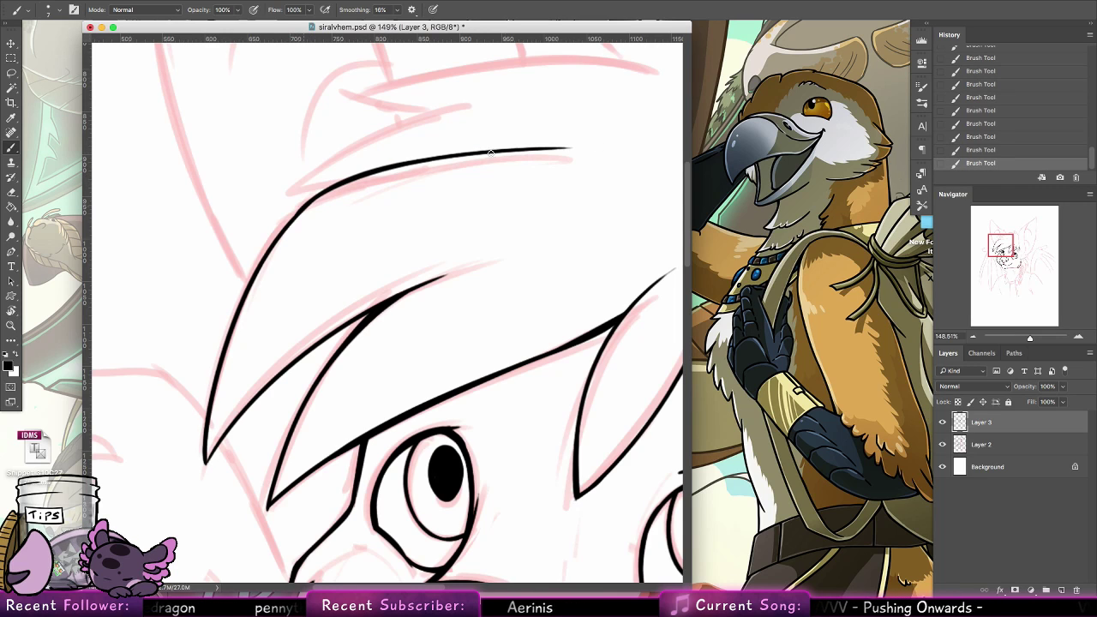
Ink the pointed hair tuft above the fringe, merging its lower edge into the fringe's outer curve and sweeping its upper edge toward the crown
drag(441, 229, 524, 315)
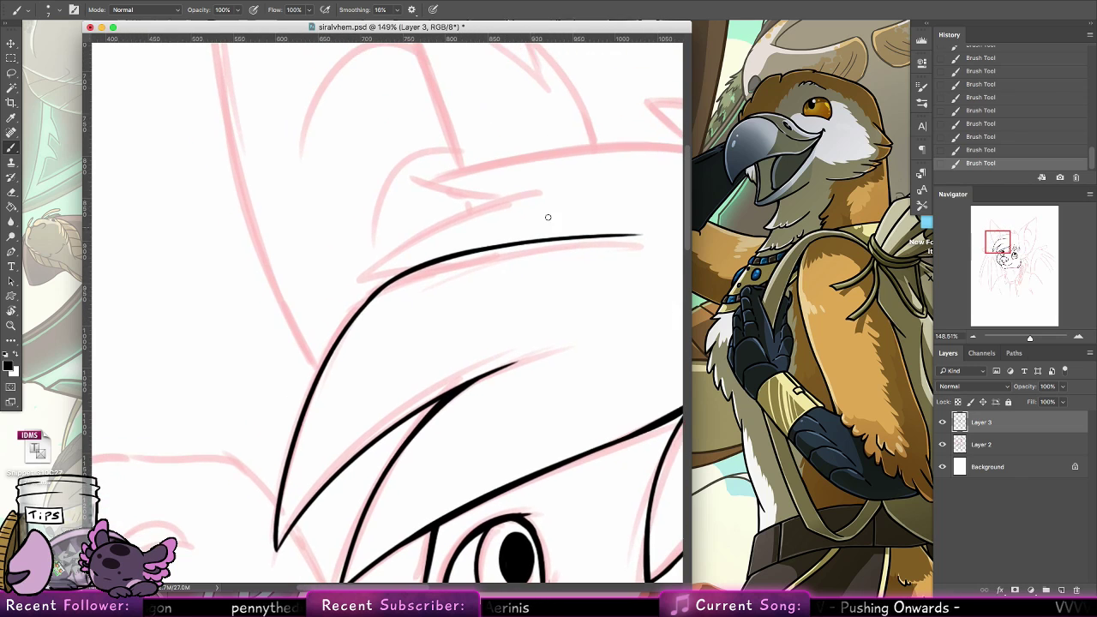
key(super+z)
key(super+z)
key(super+z)
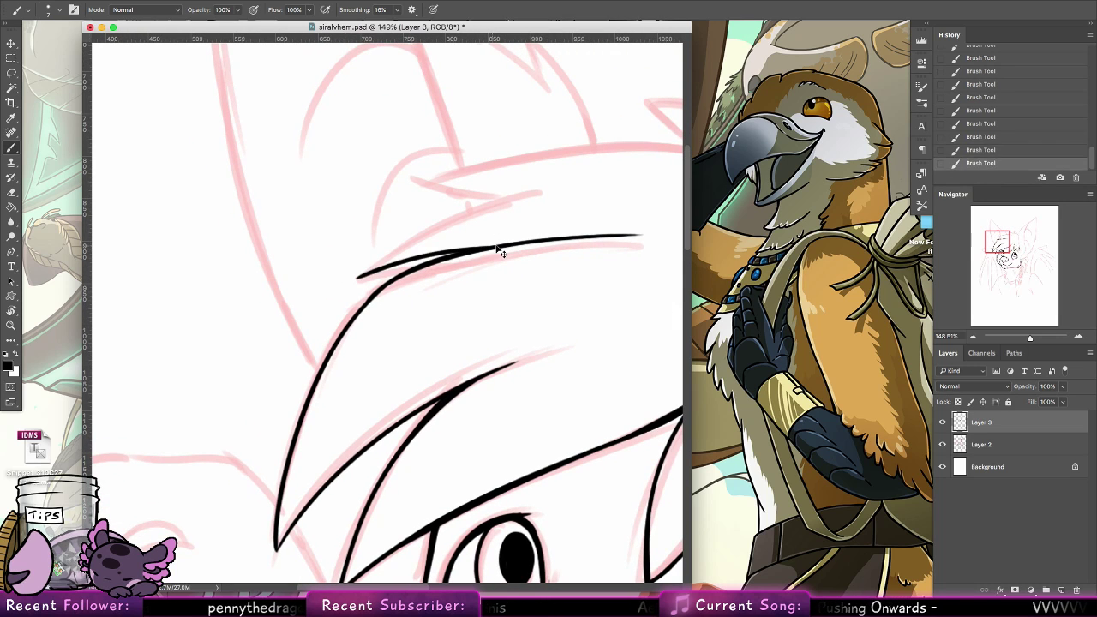
key(super+z)
mouse_move(357, 281)
mouse_down()
mouse_move(523, 189)
mouse_move(546, 189)
mouse_up()
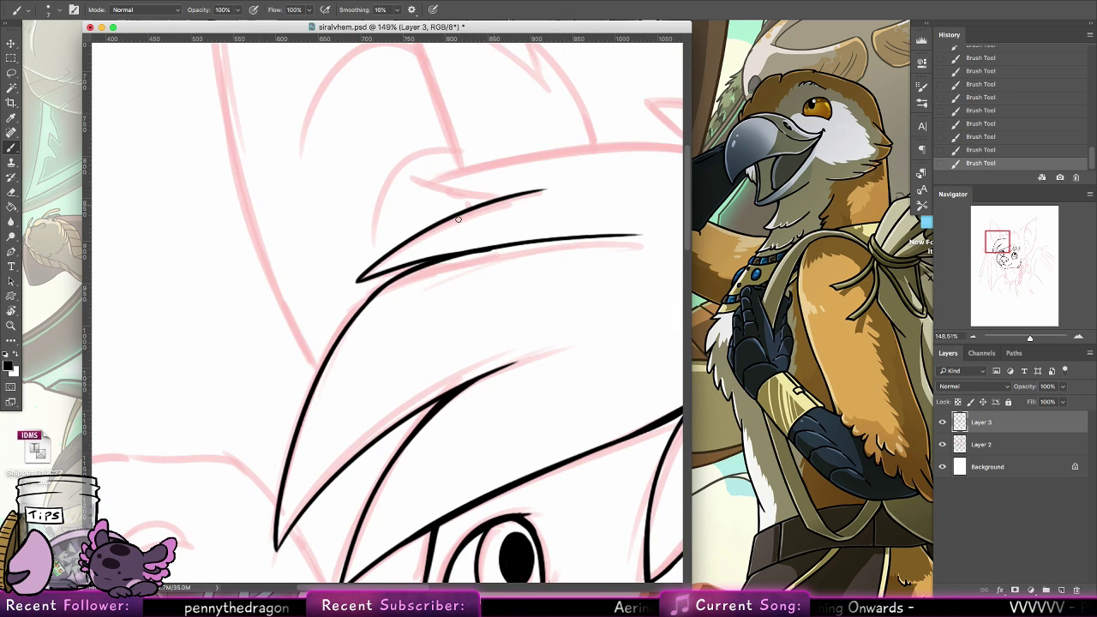
key(super+z)
key(super+z)
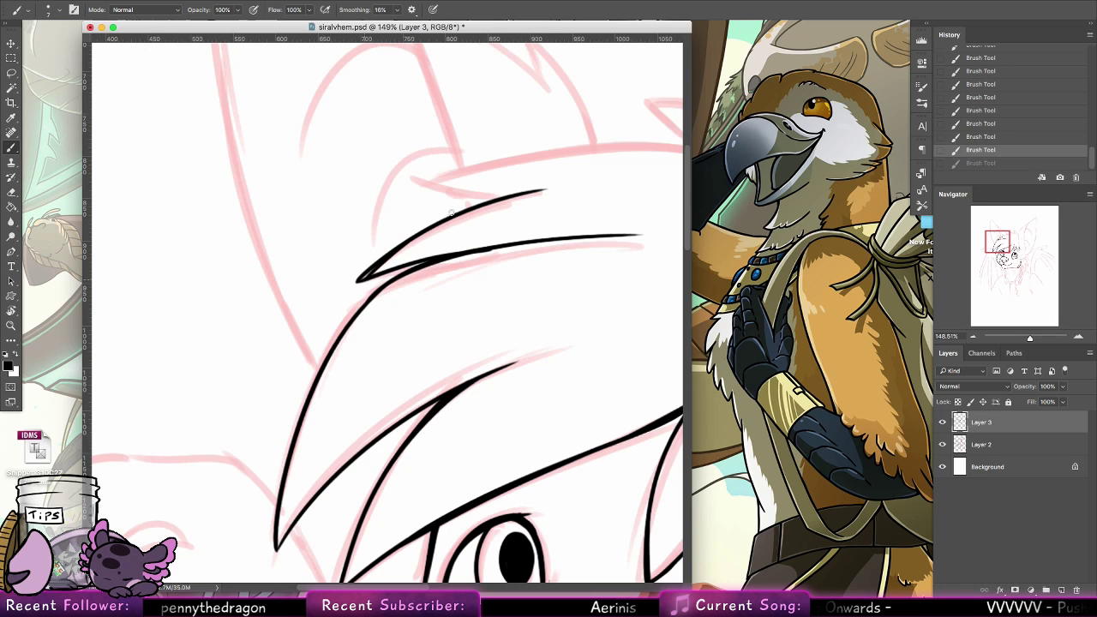
Ink the short underside of the uppermost hair tuft, from the notch above the middle tuft out to its tip
drag(540, 190, 420, 182)
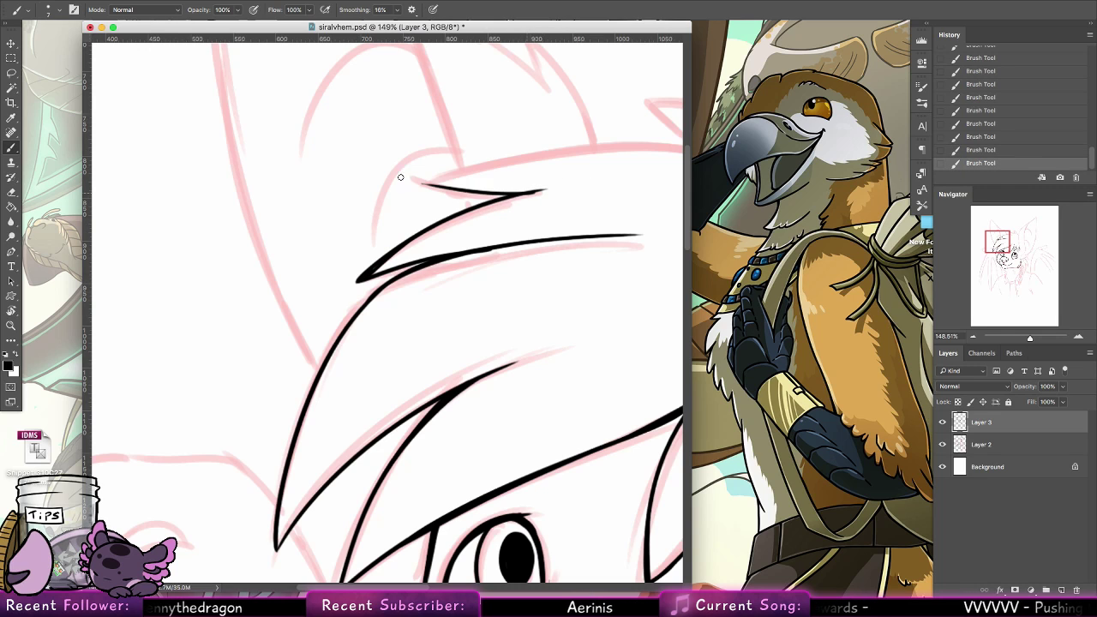
key(super+z)
mouse_move(542, 190)
mouse_down()
mouse_move(411, 179)
mouse_move(662, 147)
mouse_up()
Ink the hair's top edge in one long curve from the uppermost tuft's tip across the head, redoing it until it fits and thickening it
drag(511, 200, 359, 262)
key(super+z)
mouse_move(260, 241)
mouse_down()
mouse_move(485, 193)
mouse_move(572, 206)
mouse_up()
key(super+z)
drag(259, 241, 546, 213)
key(super+z)
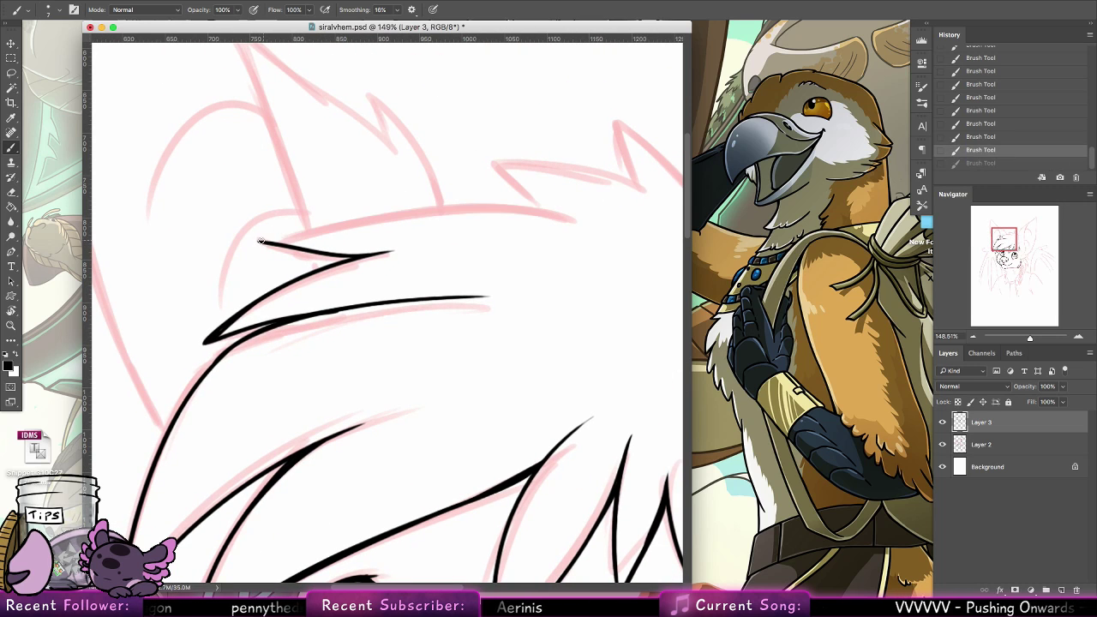
mouse_move(260, 241)
mouse_down()
mouse_move(350, 206)
mouse_move(557, 210)
mouse_up()
drag(260, 241, 378, 199)
key(super+z)
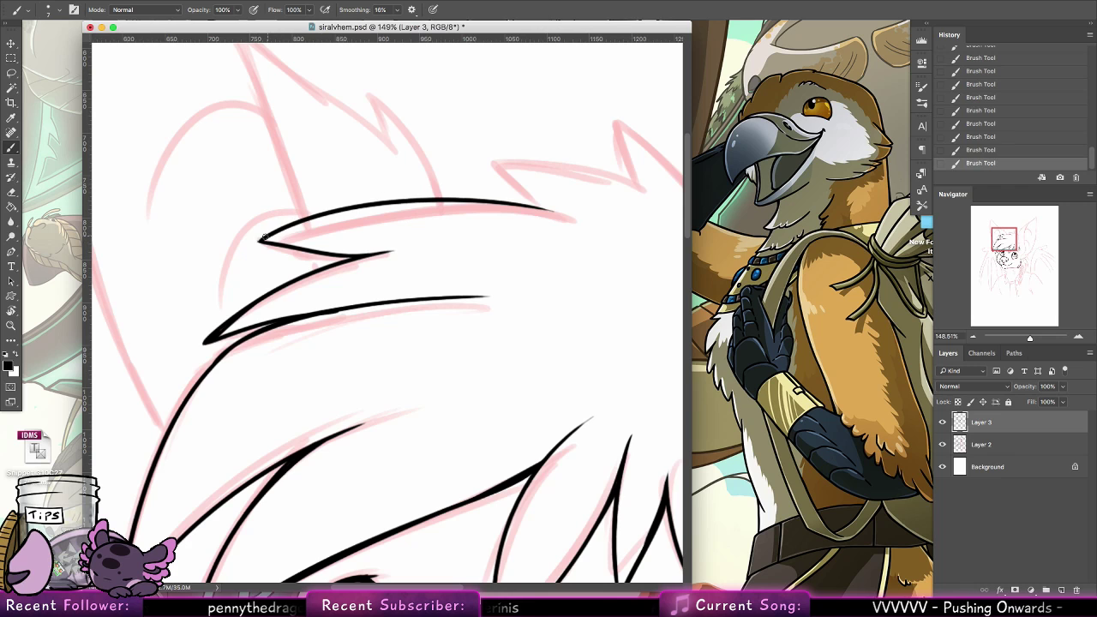
mouse_move(259, 242)
mouse_down()
mouse_move(391, 199)
mouse_move(555, 208)
mouse_up()
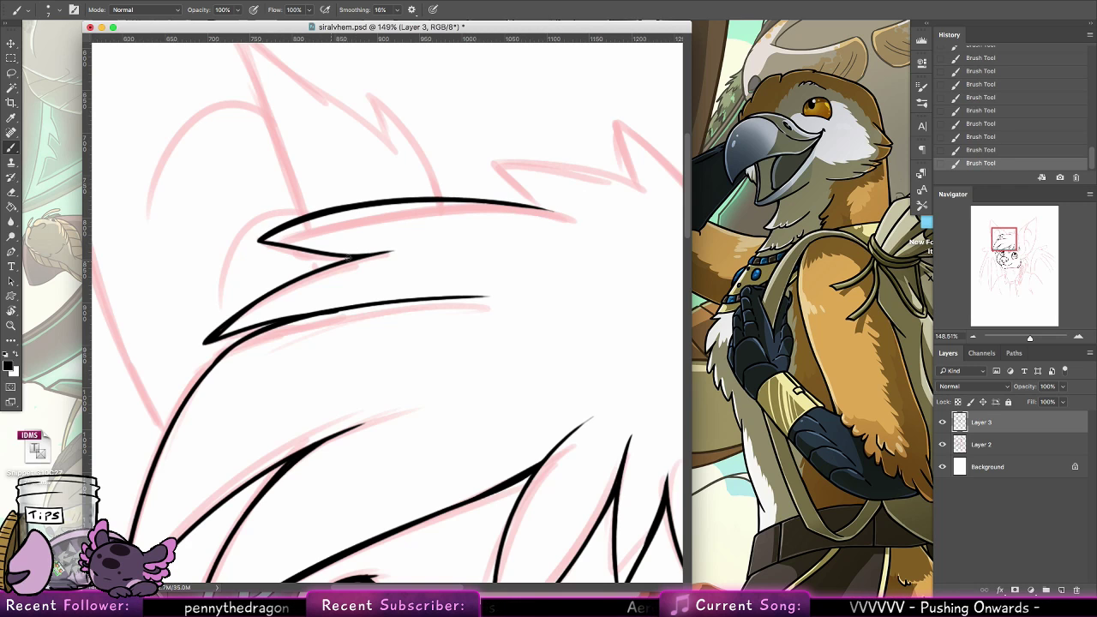
Thicken the middle hair tuft's edges and the junction where it overlaps the fringe's outer curve
drag(347, 257, 208, 335)
drag(357, 344, 482, 263)
drag(398, 244, 310, 326)
key(super+z)
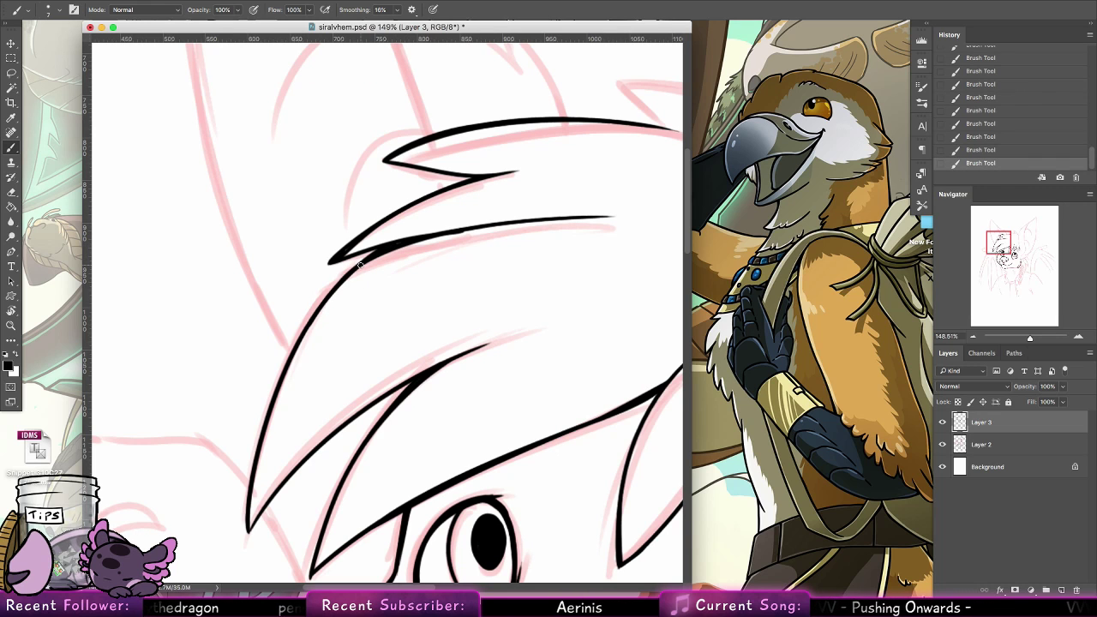
drag(446, 240, 264, 355)
Rotate the canvas and ink the outer edge of a crown tuft beyond the hair's top edge, redoing the stroke to lengthen its tip
key(r)
mouse_move(219, 225)
mouse_down()
mouse_move(189, 399)
mouse_move(103, 125)
mouse_up()
key(b)
drag(366, 107, 305, 226)
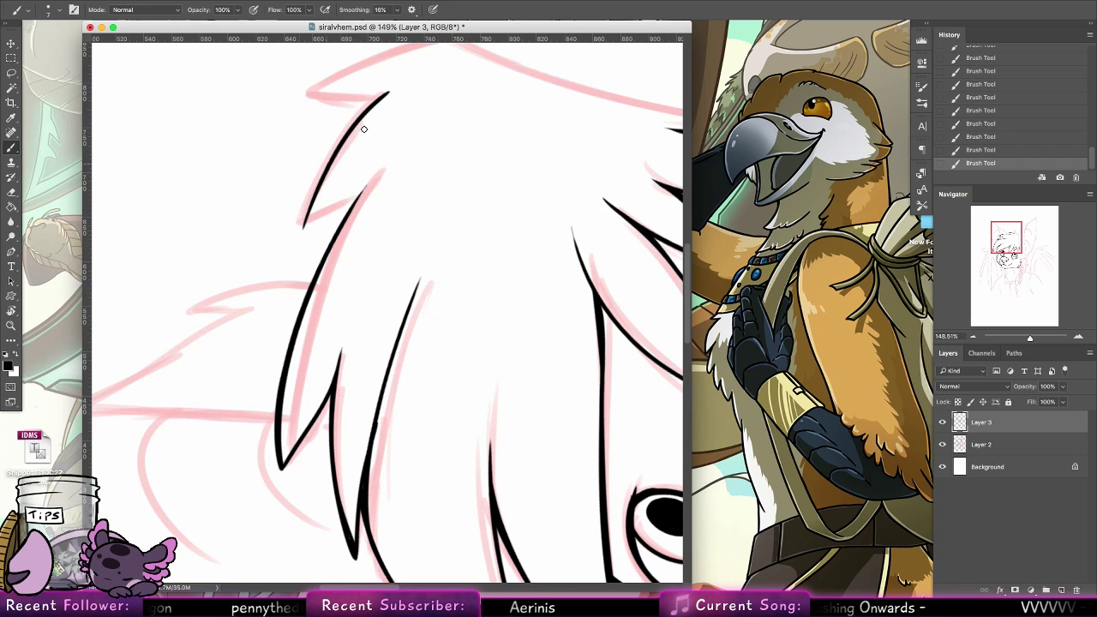
key(ctrl+z)
drag(386, 91, 307, 223)
drag(364, 183, 310, 221)
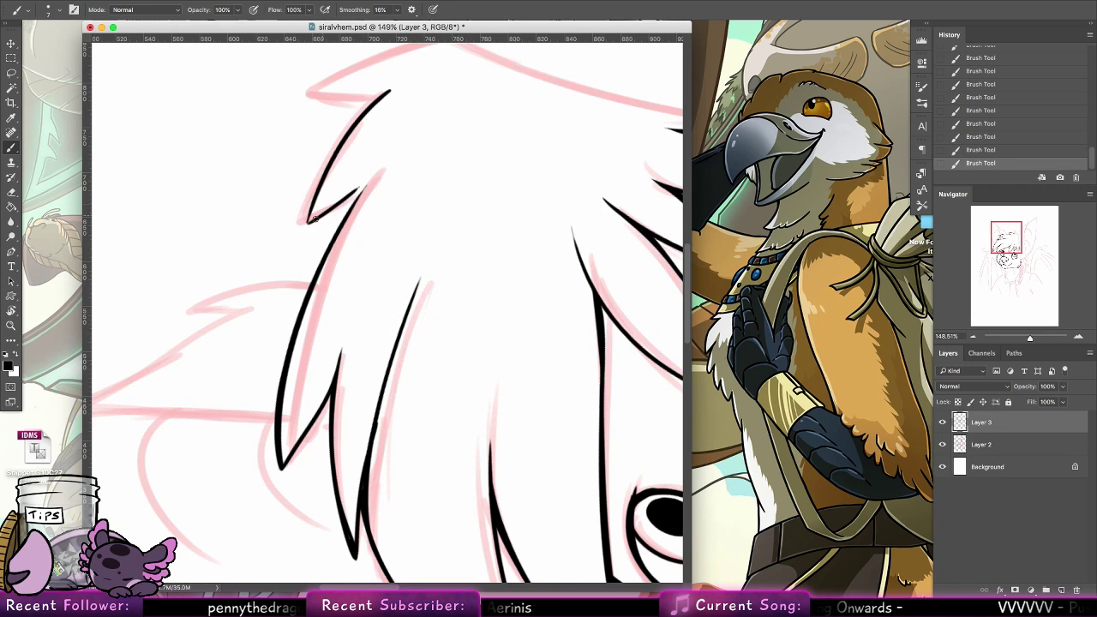
key(ctrl+z)
drag(323, 177, 303, 239)
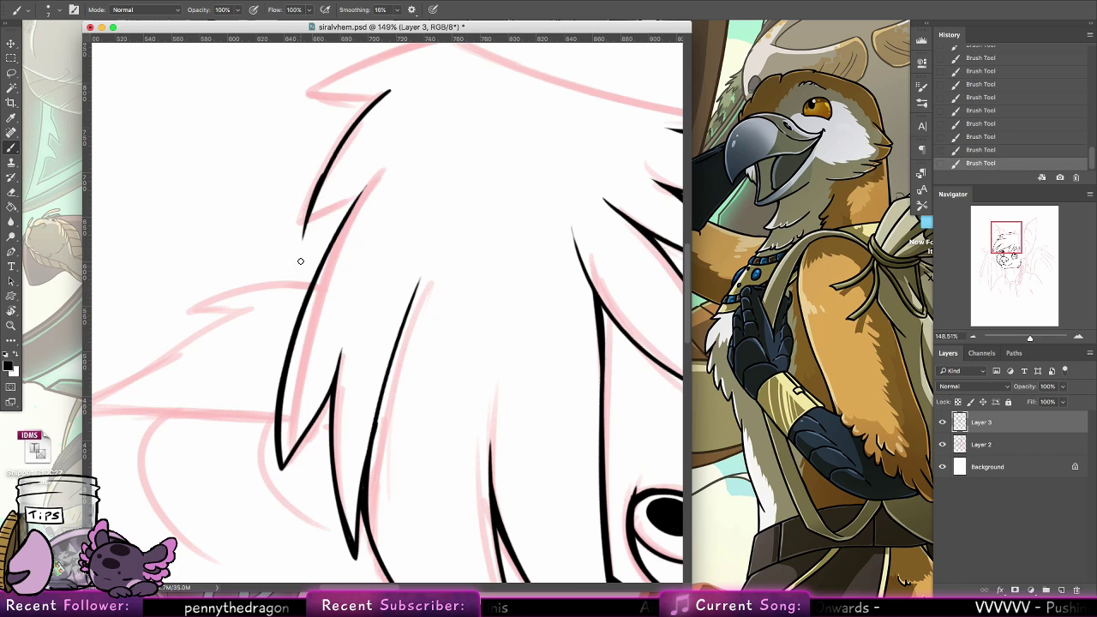
key(ctrl+z)
Ink the crown tuft's short underside back to the hair's top edge and thicken the line where they meet
mouse_move(326, 175)
mouse_down()
mouse_move(305, 243)
mouse_move(360, 191)
mouse_up()
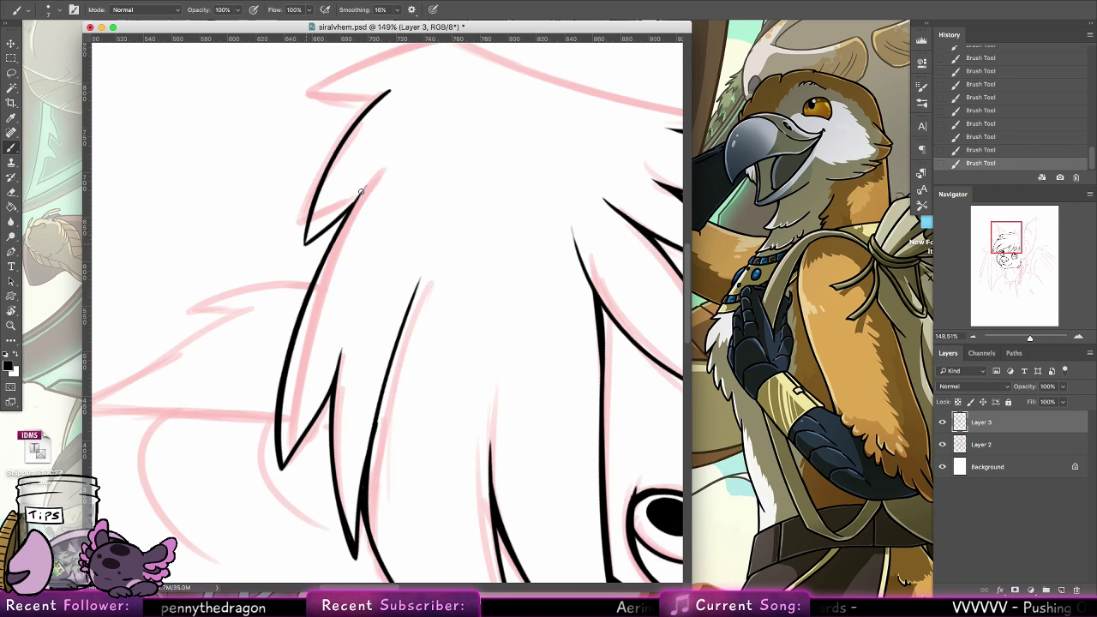
drag(311, 241, 360, 191)
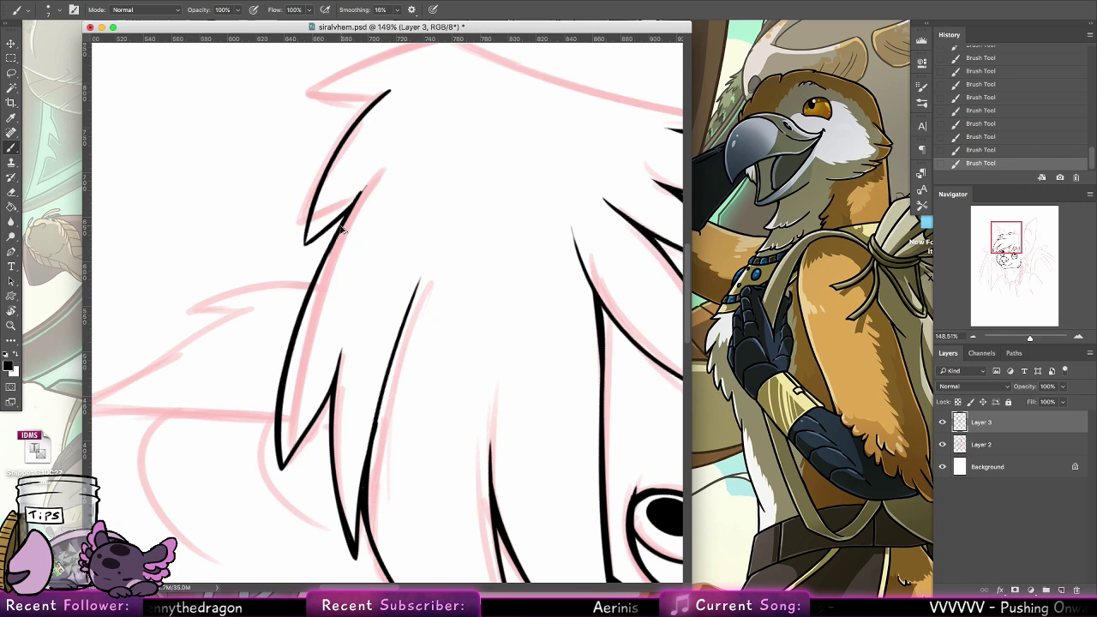
key(ctrl+z)
drag(344, 229, 316, 279)
Ink two more overlapping pointed tufts at the crown, ending on the red sketch curve, and thicken the outermost edge
scroll(391, 326, up, 5)
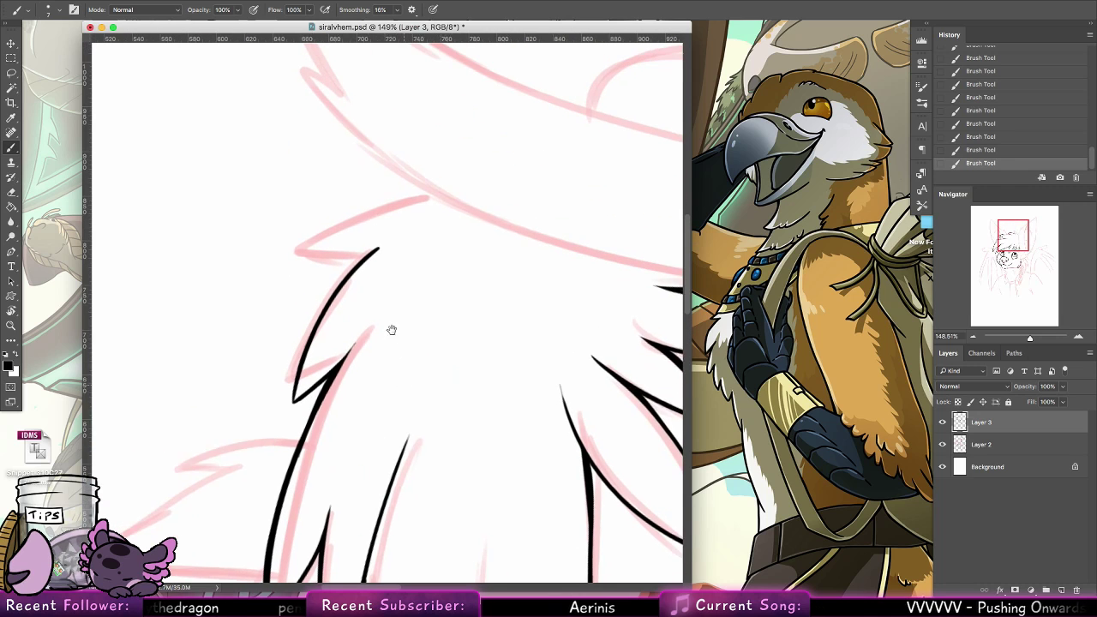
drag(447, 226, 319, 283)
key(ctrl+z)
mouse_move(445, 226)
mouse_down()
mouse_move(306, 278)
mouse_move(387, 267)
mouse_move(325, 314)
mouse_move(374, 292)
mouse_up()
key(ctrl+z)
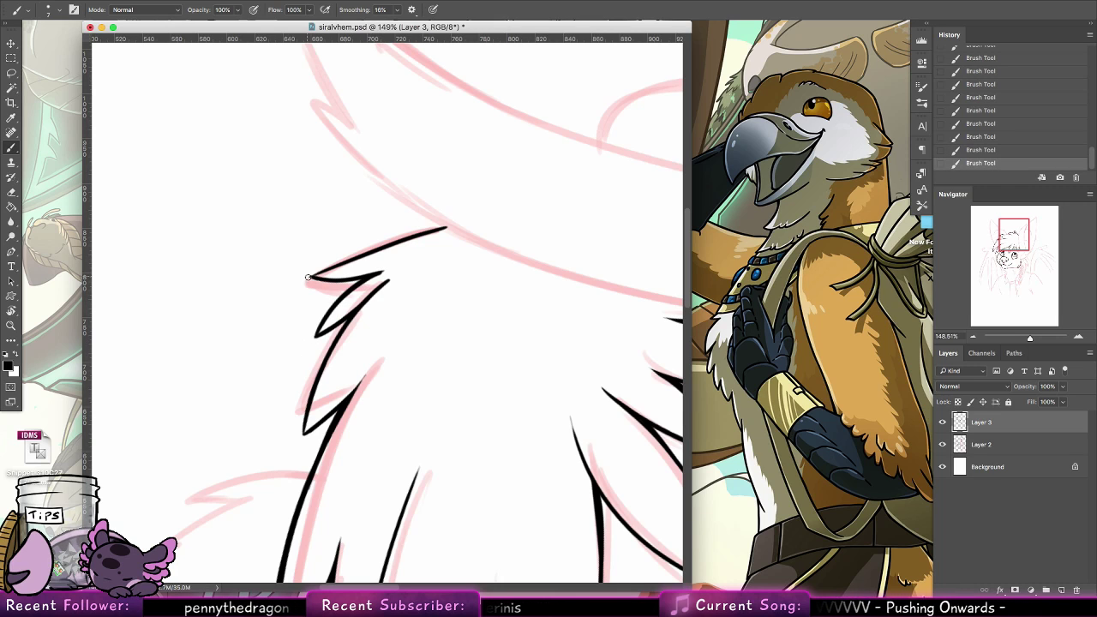
drag(309, 277, 447, 226)
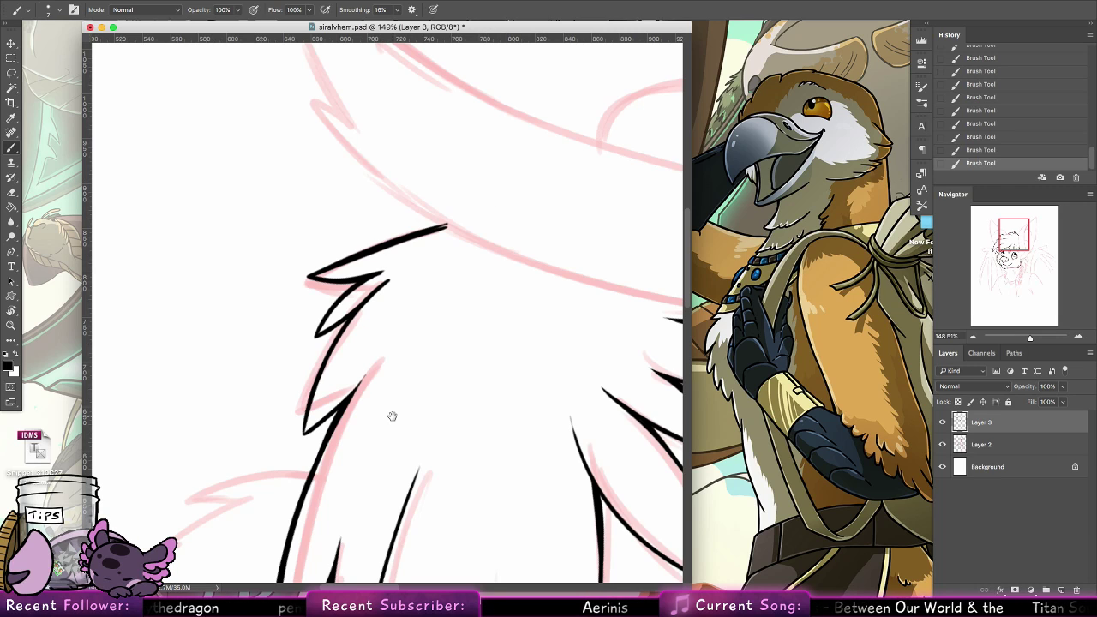
Ink the left ear's inner edge from the gap between the hair tufts through to near the ear's tip, redoing the long stroke
mouse_move(377, 414)
mouse_down()
mouse_move(472, 252)
mouse_move(453, 232)
mouse_up()
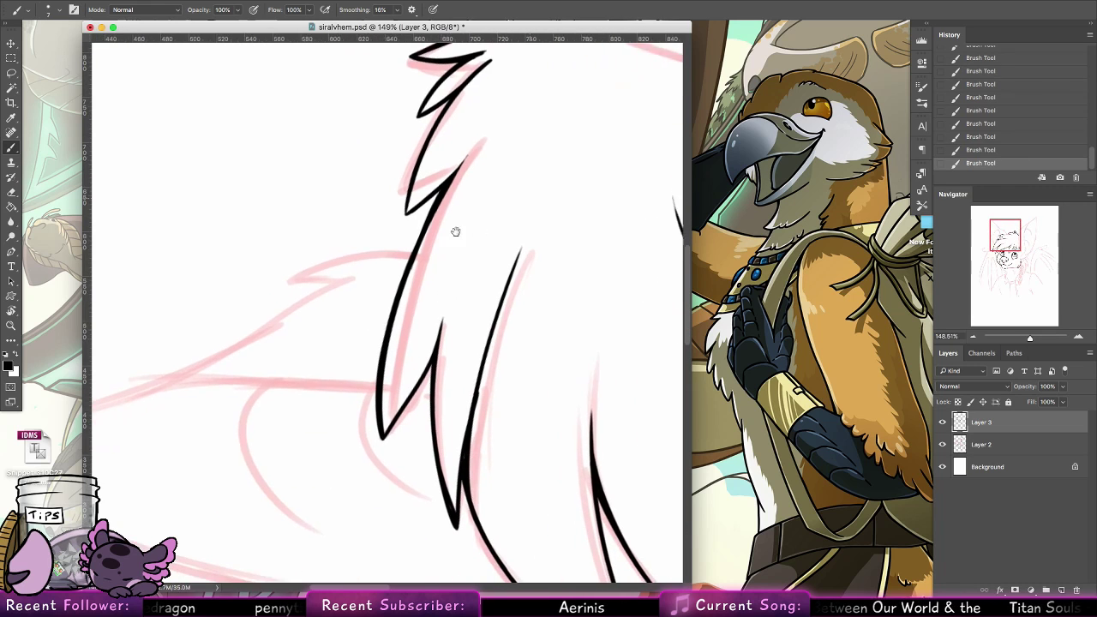
drag(419, 351, 621, 310)
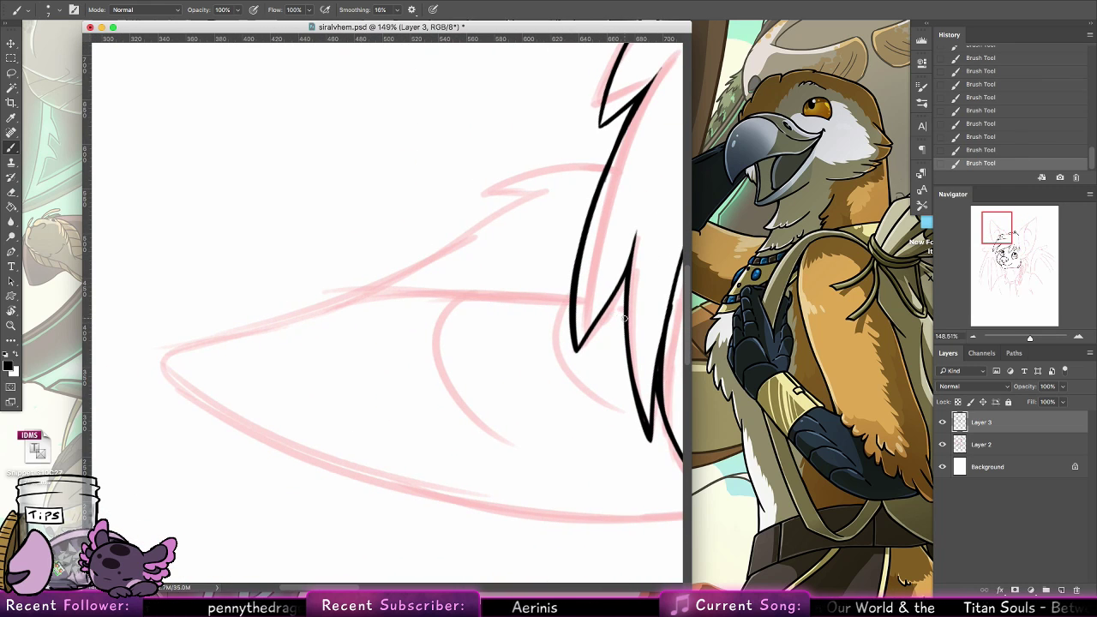
drag(604, 306, 630, 318)
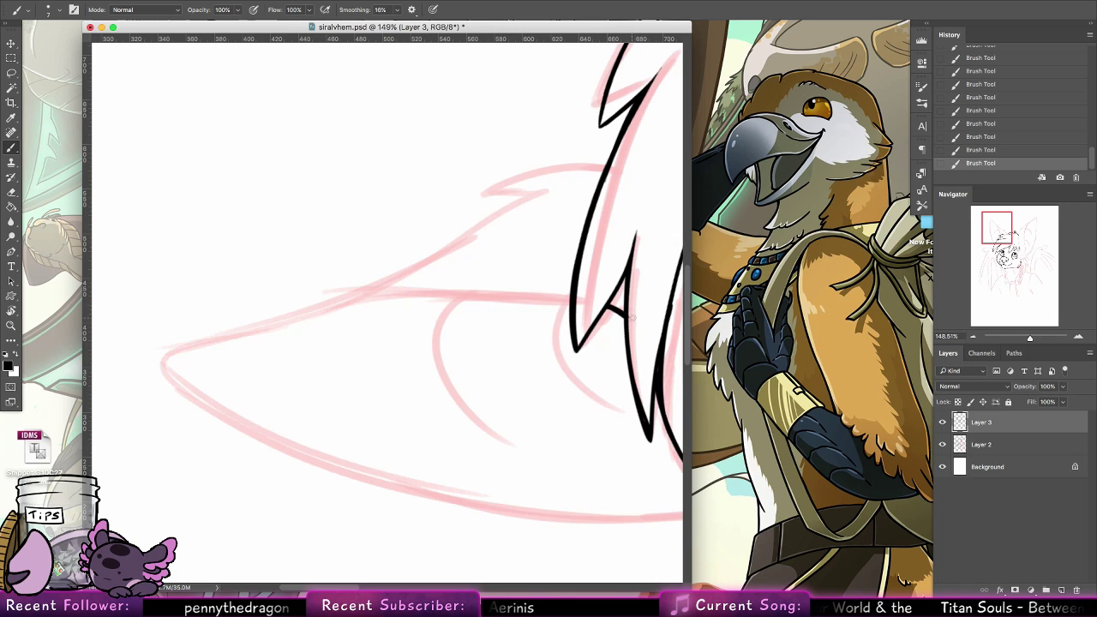
drag(565, 302, 158, 351)
key(ctrl+z)
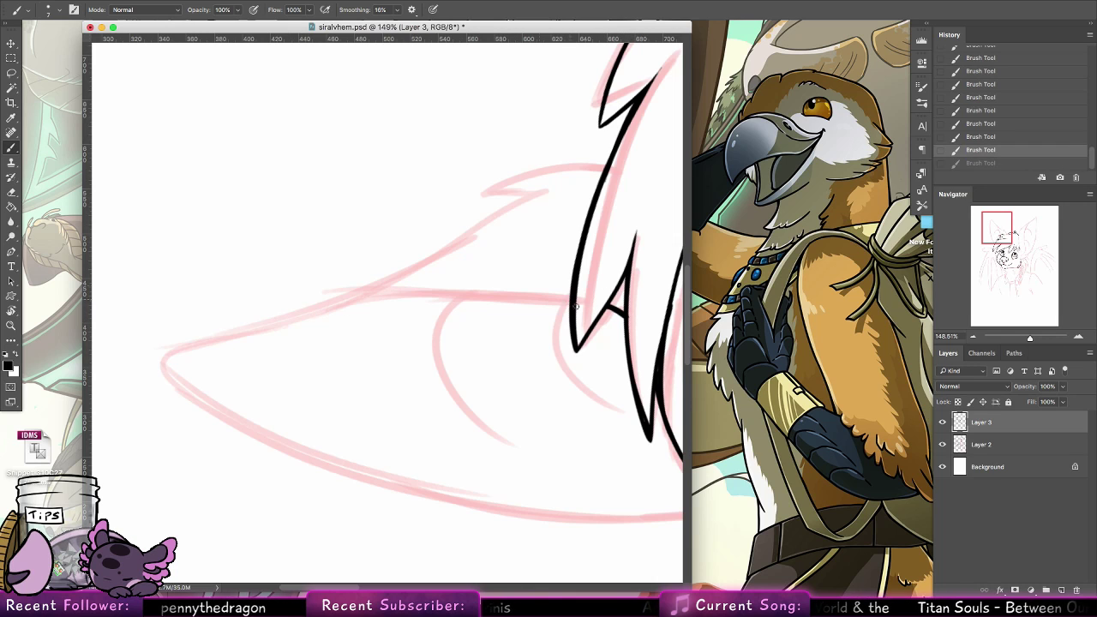
drag(571, 298, 175, 351)
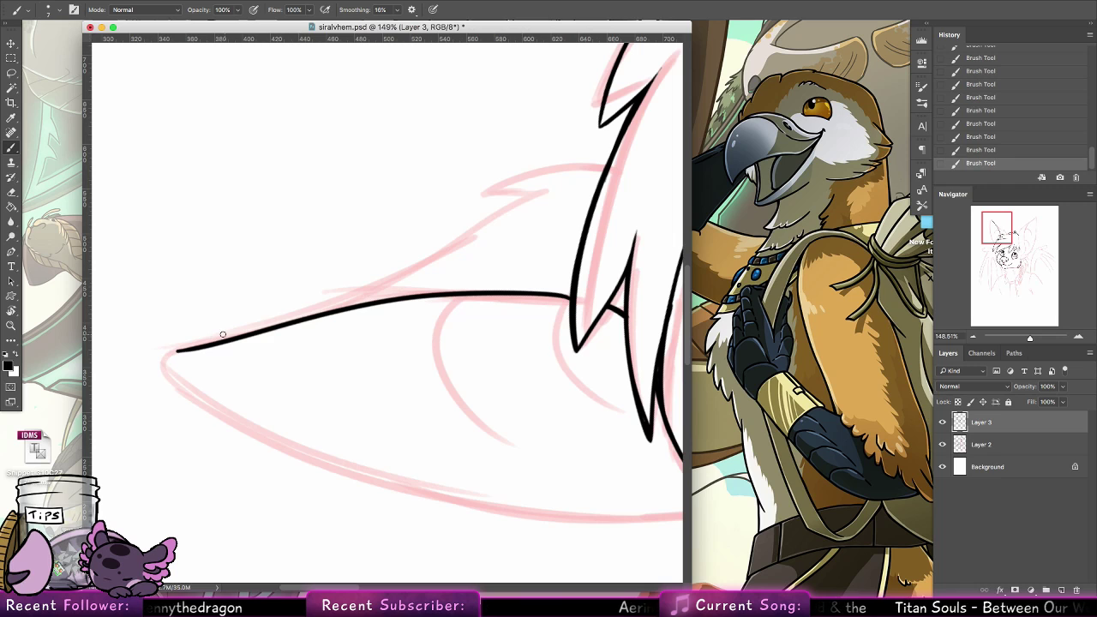
Ink the left ear's furry edge branching from its inner edge down to the hair, adding a pointed tuft and a small one at the base
drag(273, 325, 521, 193)
key(ctrl+z)
drag(272, 327, 544, 196)
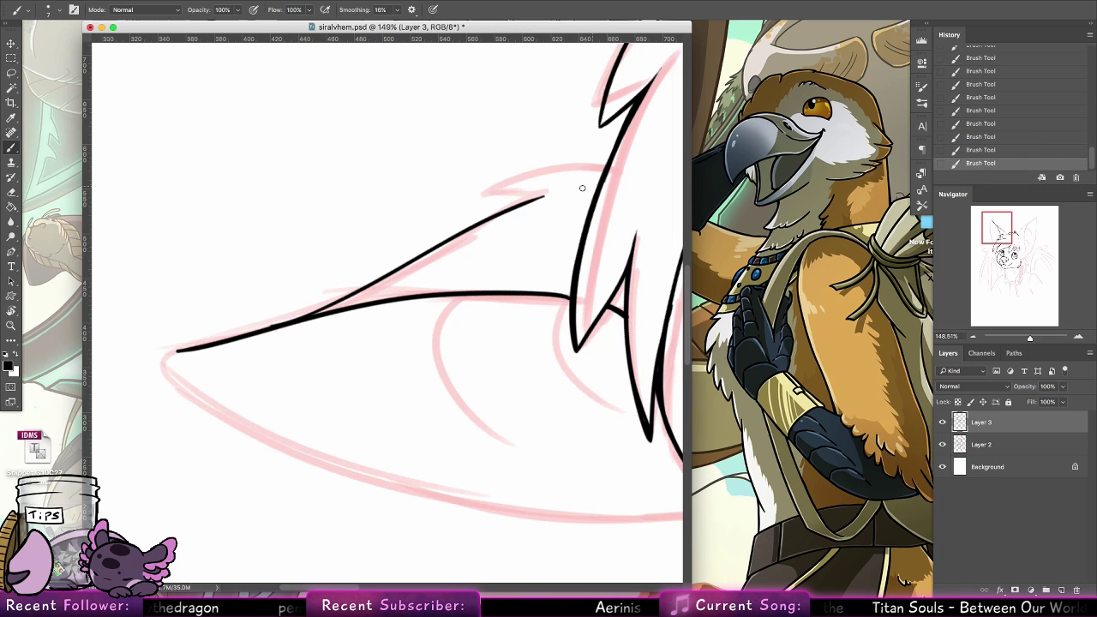
key(ctrl+z)
mouse_move(288, 326)
mouse_down()
mouse_move(544, 196)
mouse_move(470, 207)
mouse_move(565, 166)
mouse_move(605, 167)
mouse_up()
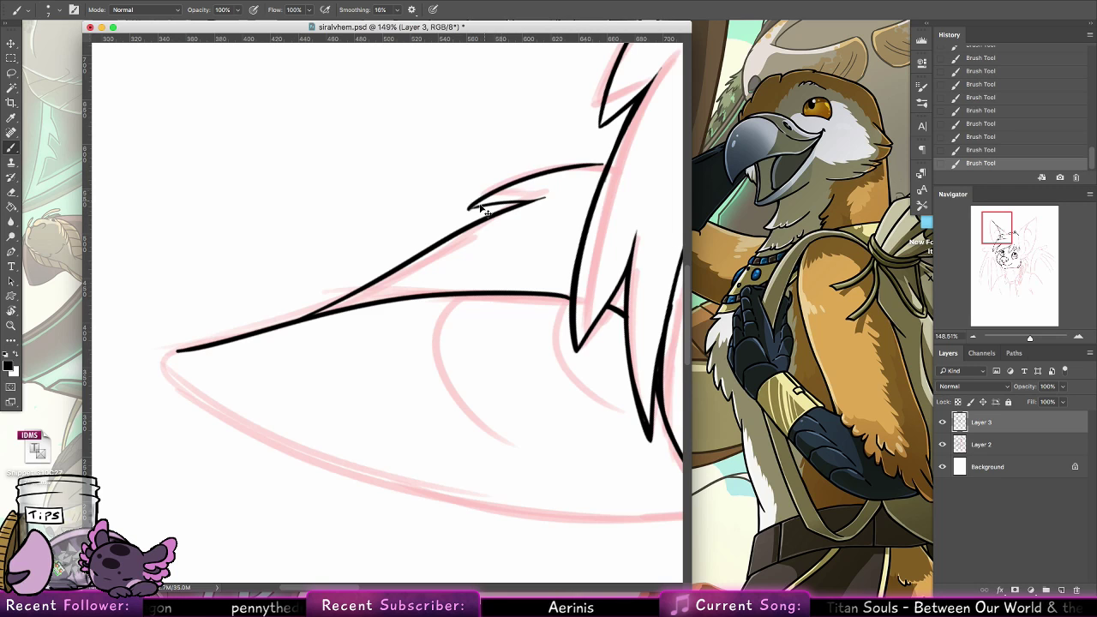
key(ctrl+z)
mouse_move(470, 208)
mouse_down()
mouse_move(573, 167)
mouse_move(611, 167)
mouse_up()
key(ctrl+z)
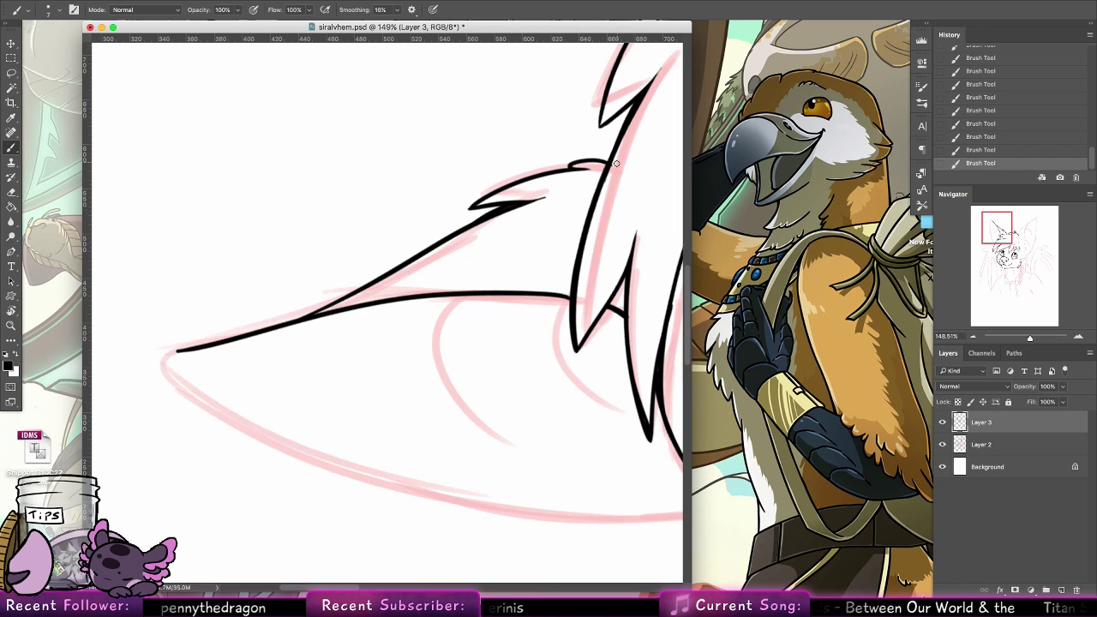
Restore the canvas rotation and, with the Brush tool, ink the left ear's outer edge downward from its tip, redoing the first attempt
double_click(11, 311)
click(12, 161)
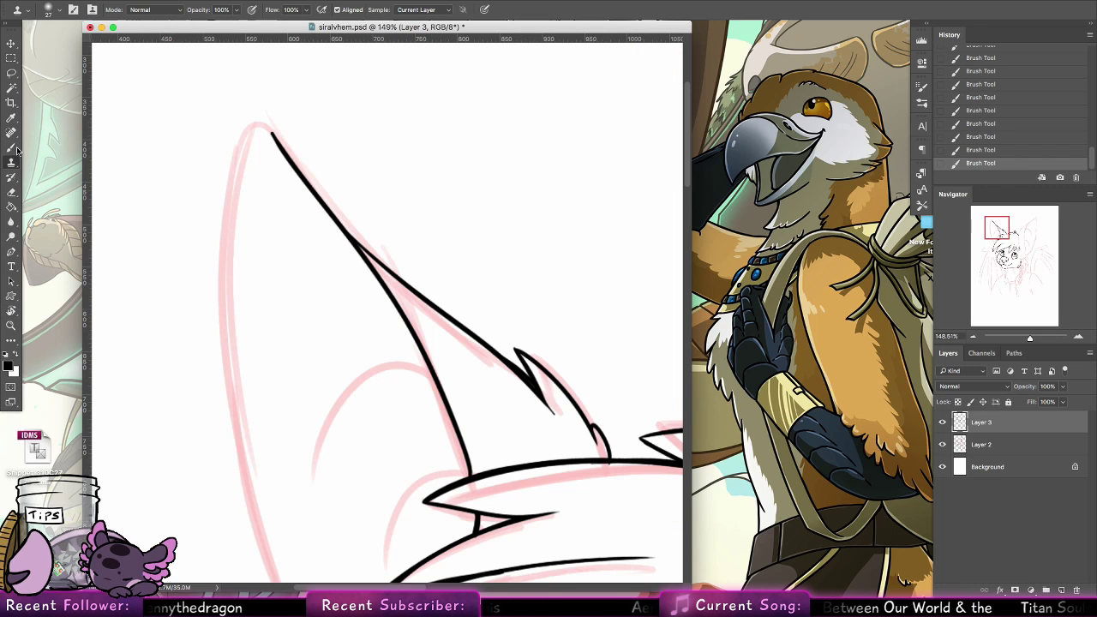
click(12, 147)
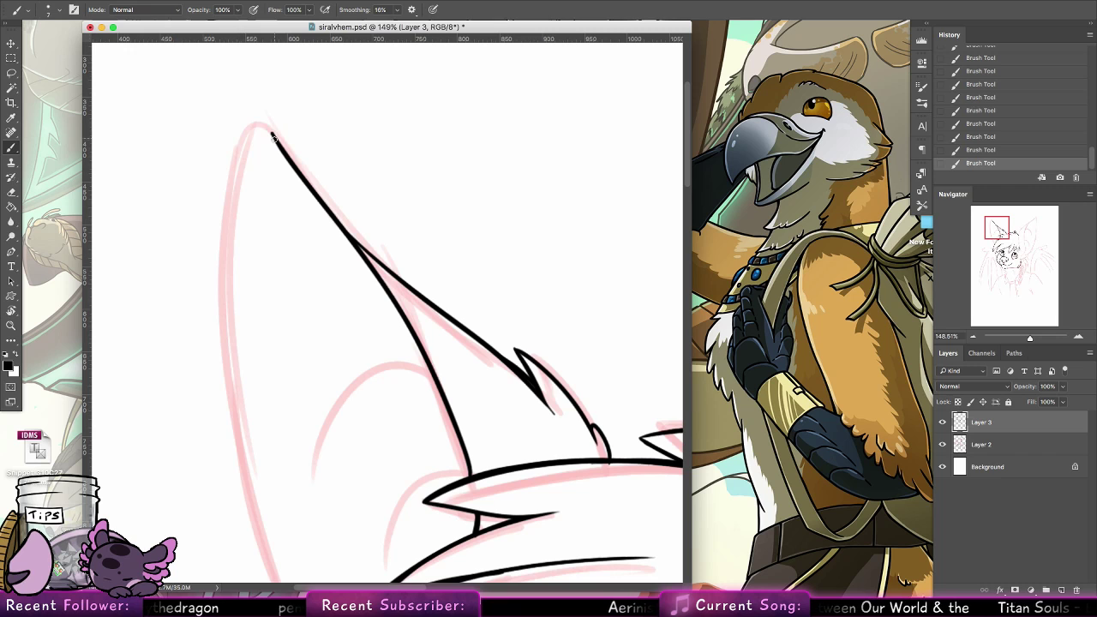
mouse_move(272, 135)
mouse_down()
mouse_move(229, 209)
mouse_move(224, 450)
mouse_up()
key(ctrl+z)
mouse_move(272, 135)
mouse_down()
mouse_move(225, 457)
mouse_move(251, 532)
mouse_up()
Extend and thicken the lower part of the left ear's outer edge, redoing strokes, and begin a small fur tuft near its base
drag(409, 382, 427, 263)
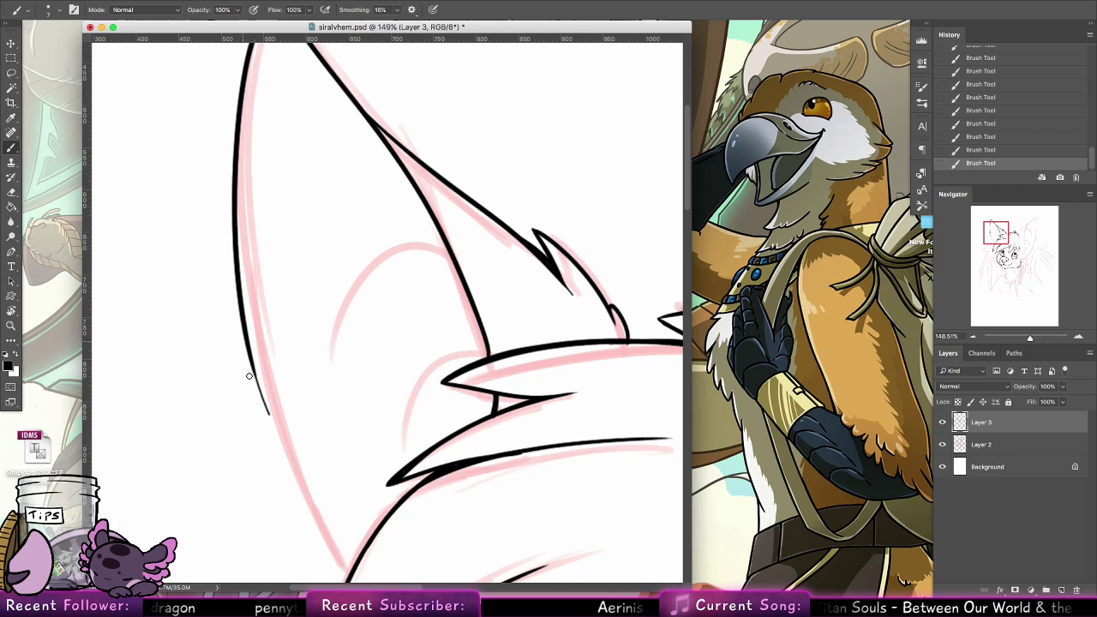
drag(241, 319, 293, 460)
key(super+z)
key(super+z)
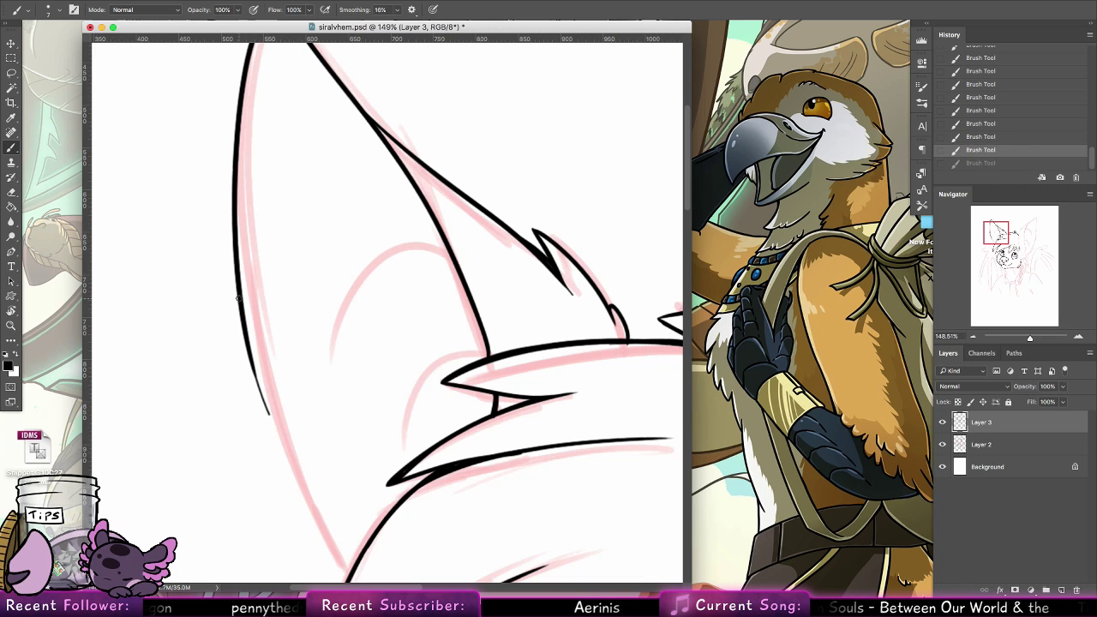
drag(242, 317, 287, 451)
mouse_move(250, 353)
mouse_down()
mouse_move(302, 481)
mouse_move(298, 391)
mouse_move(288, 454)
mouse_up()
key(super+z)
drag(260, 400, 280, 456)
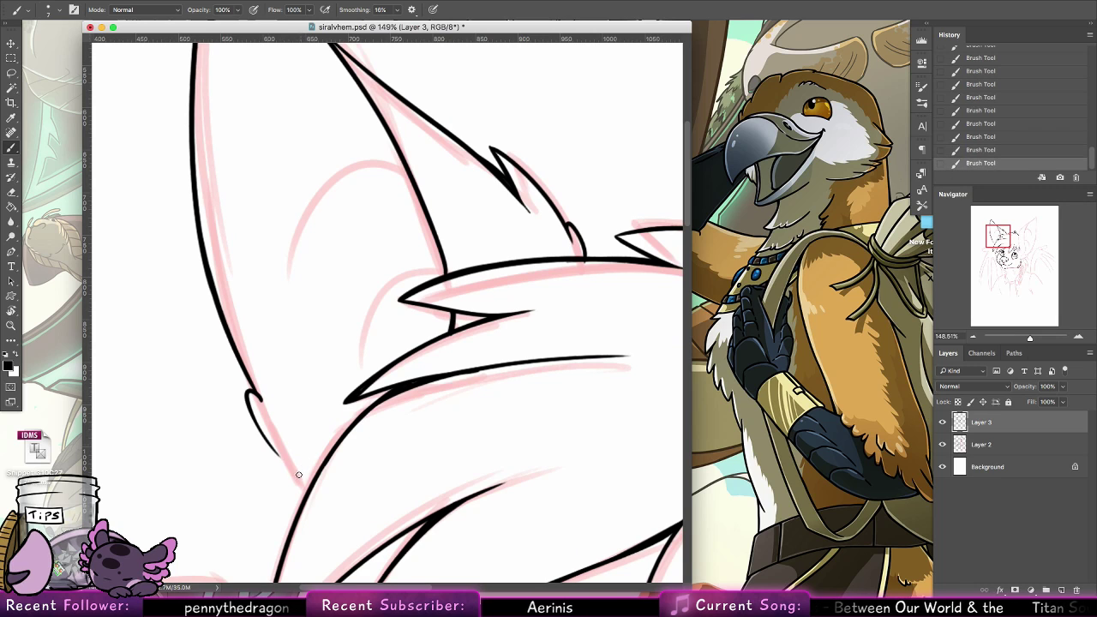
Ink the small tuft's outer edge down to the fringe's outer curve to close the left ear's base, redoing it thicker
drag(250, 400, 304, 481)
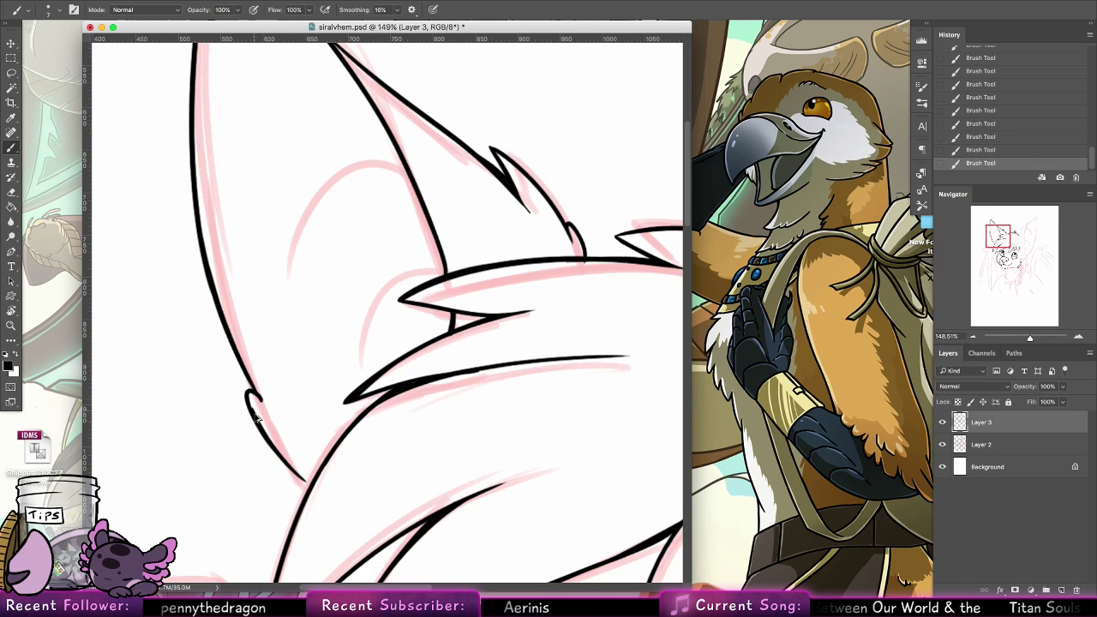
key(super+z)
drag(248, 395, 297, 474)
drag(263, 431, 307, 484)
key(super+z)
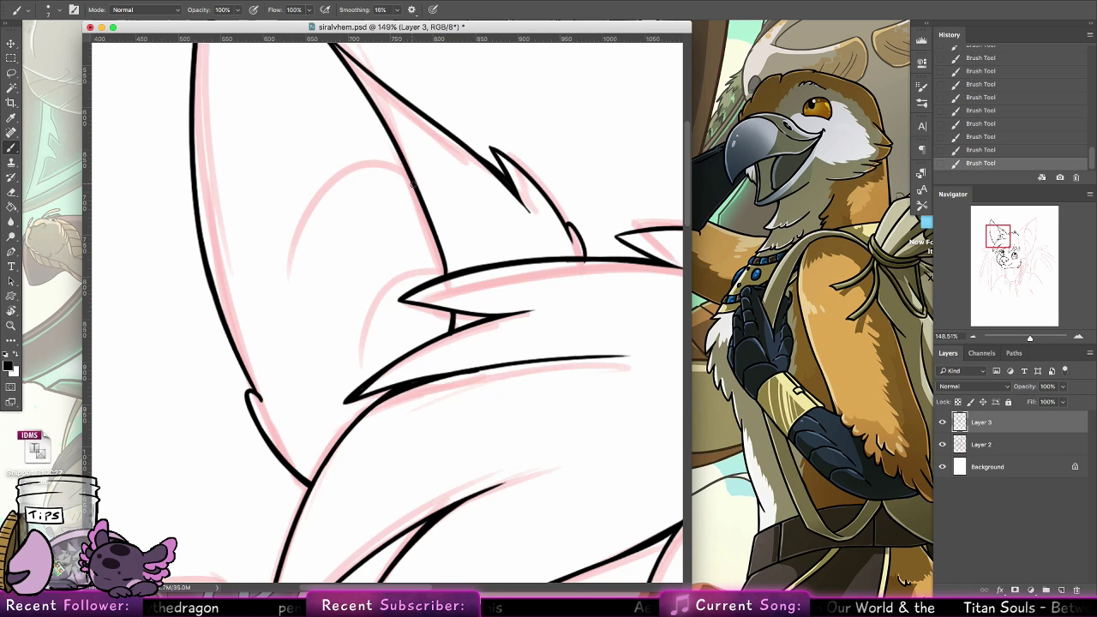
Ink the upper curved fold inside the left ear, arching from the inner edge toward the ear's middle, redoing the first attempt
drag(412, 183, 289, 248)
key(super+z)
mouse_move(414, 182)
mouse_down()
mouse_move(339, 163)
mouse_move(298, 249)
mouse_up()
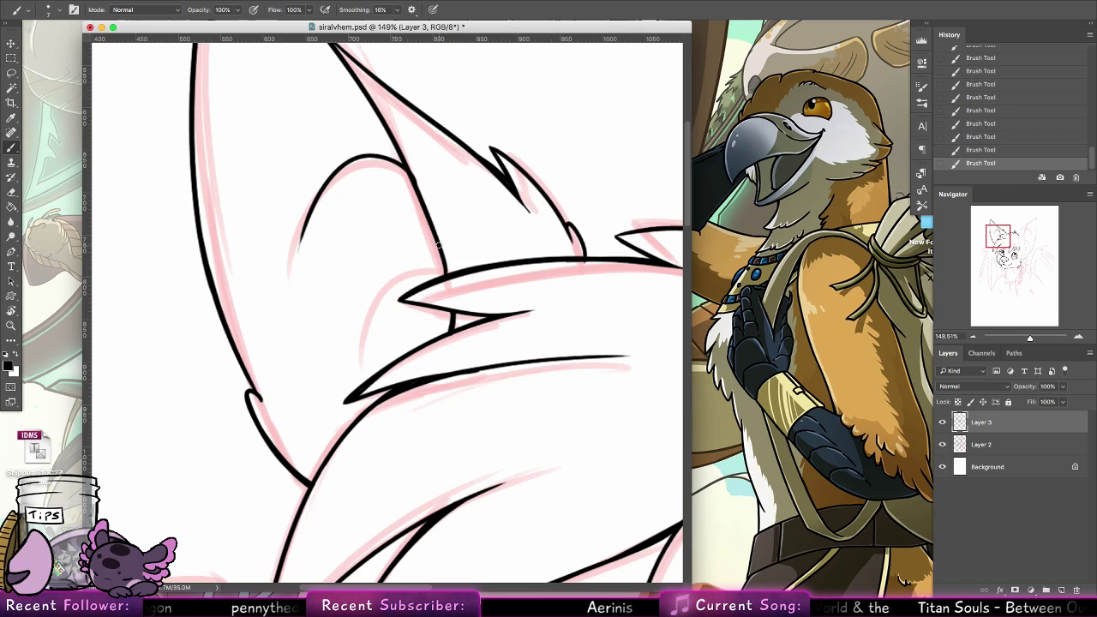
Reinforce the left ear's inner edge just above the fringe and ink the lower curved fold inside the ear, redoing the first attempt
drag(439, 246, 450, 274)
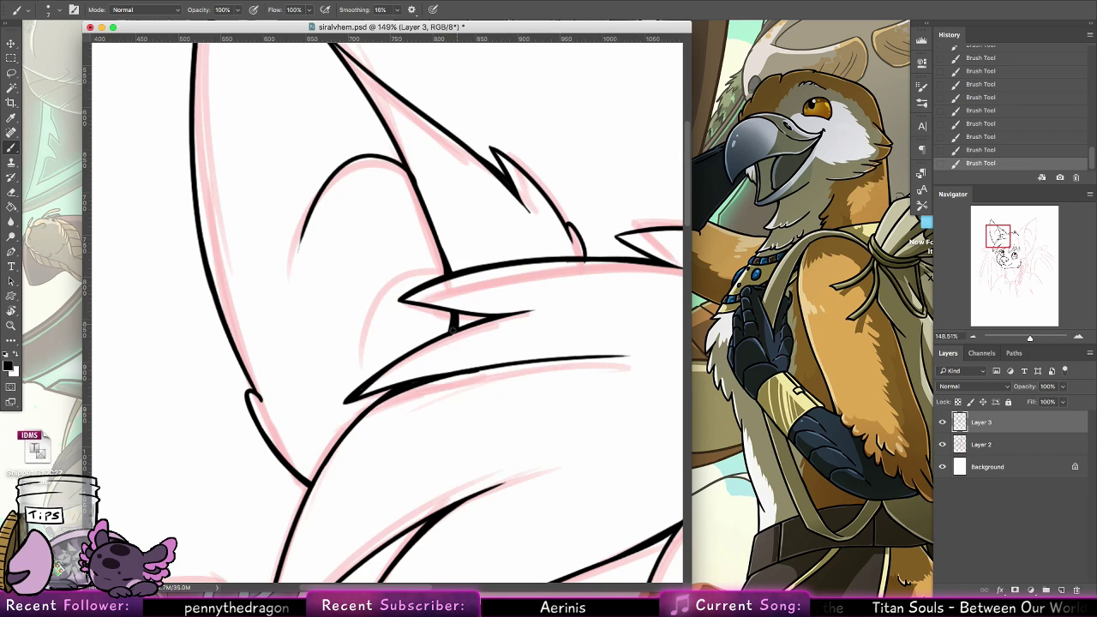
drag(447, 271, 332, 323)
key(super+z)
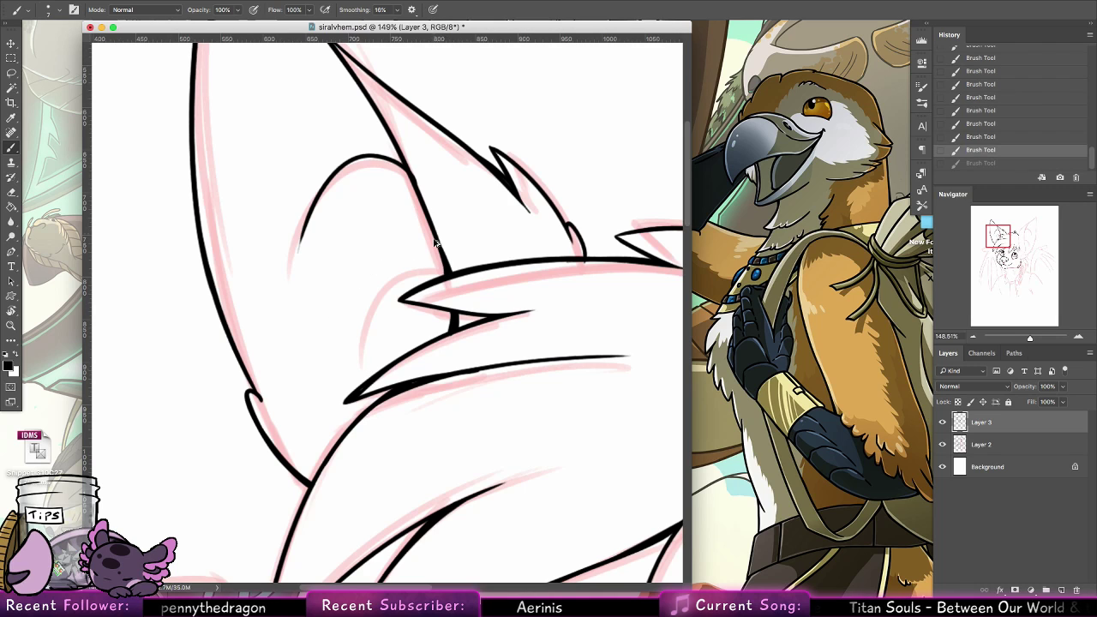
drag(444, 264, 333, 326)
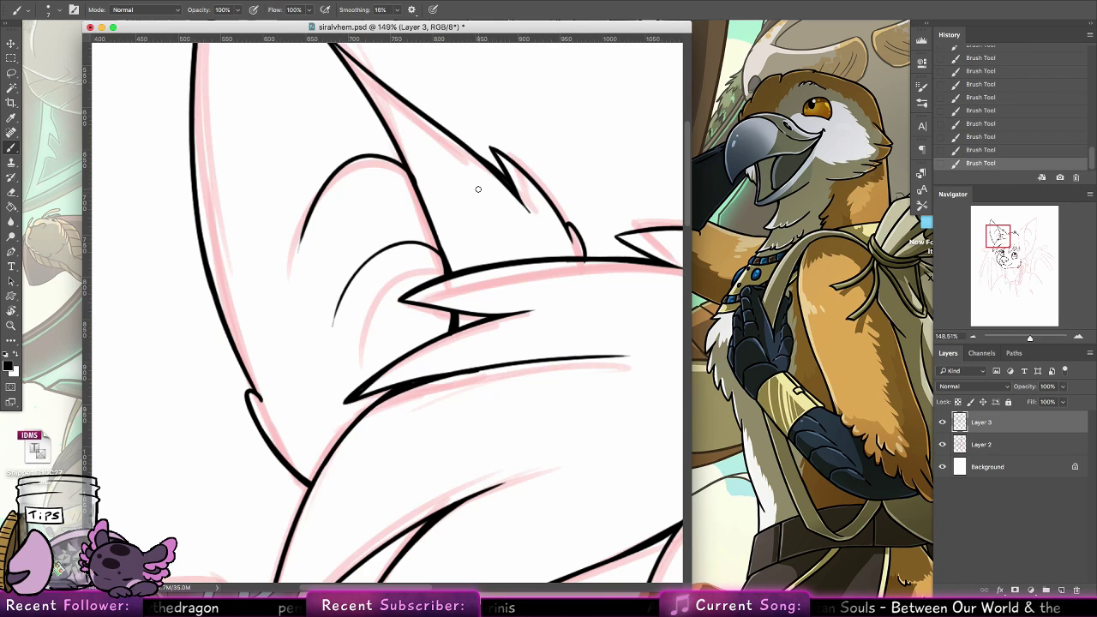
Reinforce the left ear's inner edge below its tip and undo the extra thick stroke beside the upper fold
drag(446, 293, 458, 426)
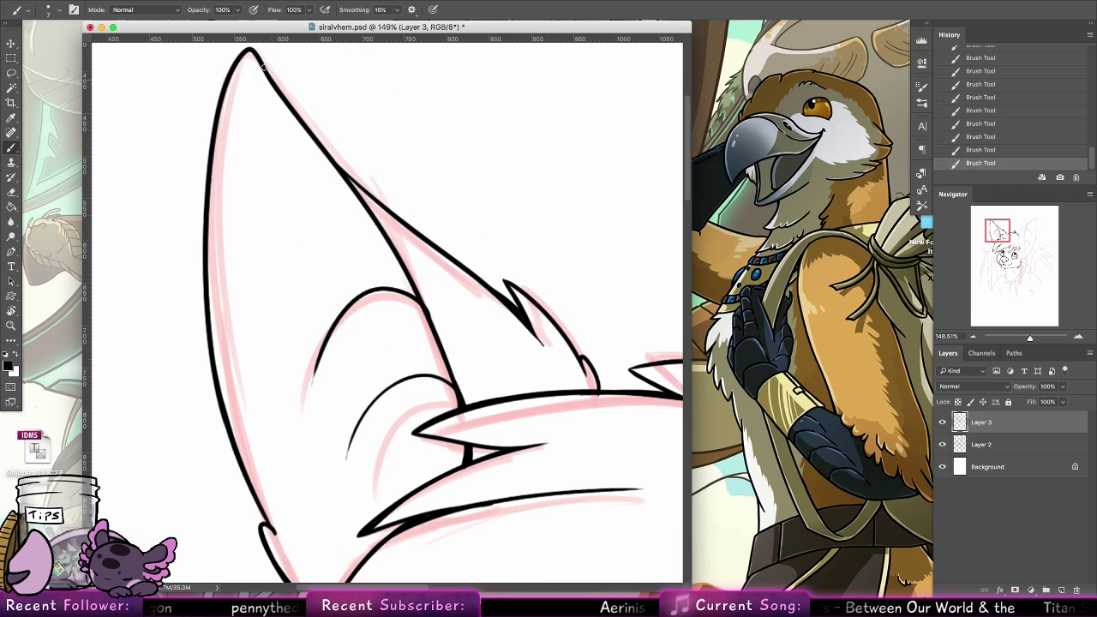
drag(257, 54, 335, 154)
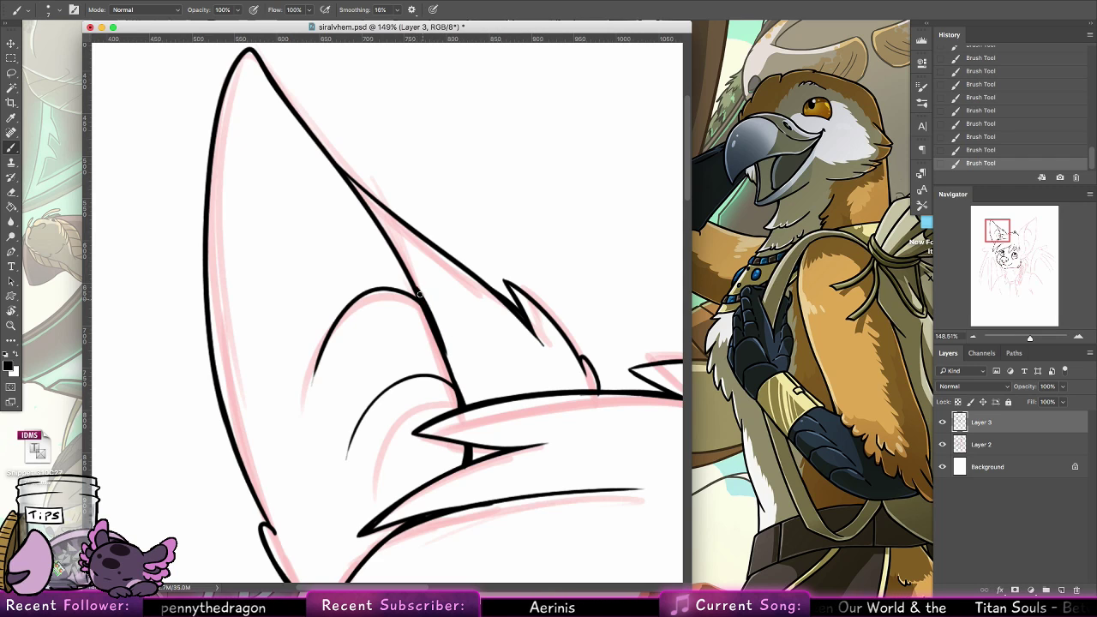
key(super+z)
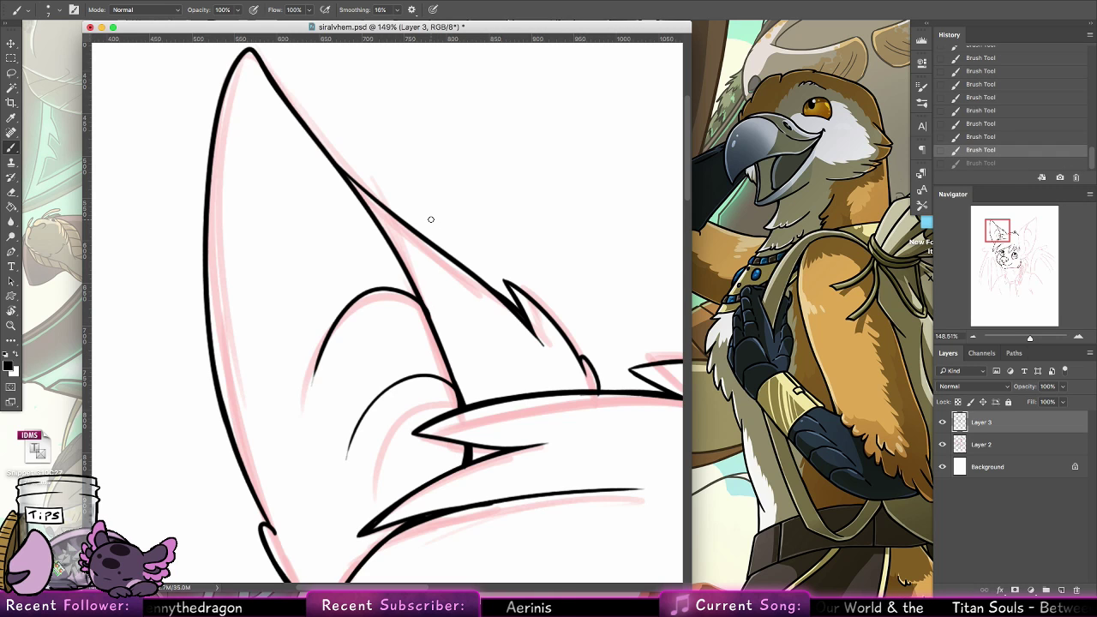
Erase stray ink on the fringe's top line near the left ear's small tuft and return to the Brush tool
scroll(431, 220, down, 5)
scroll(534, 357, right, 5)
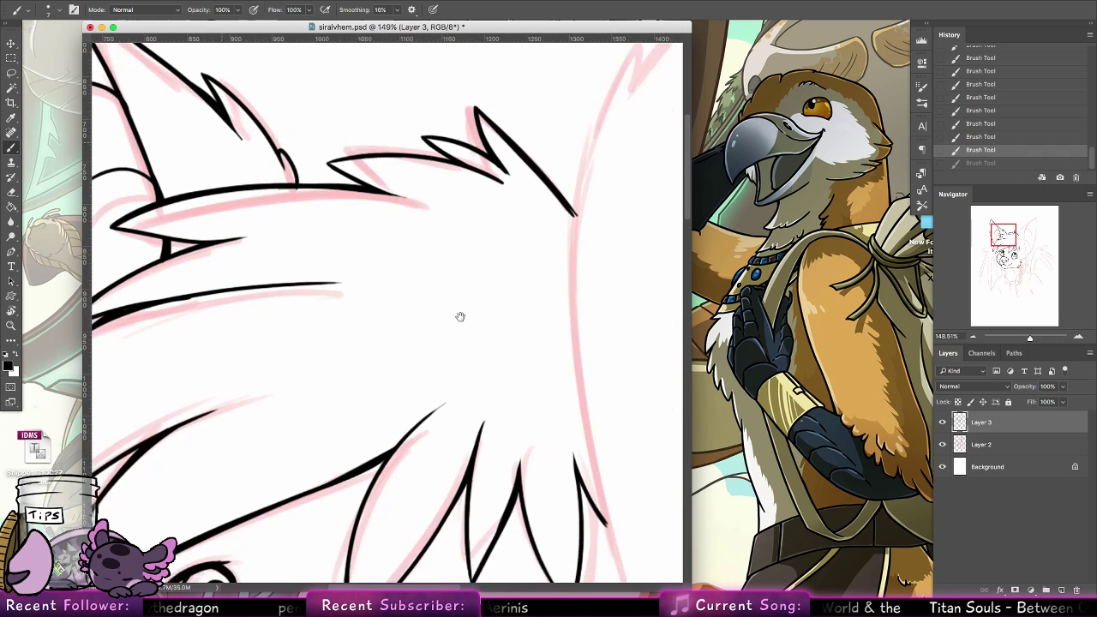
click(12, 190)
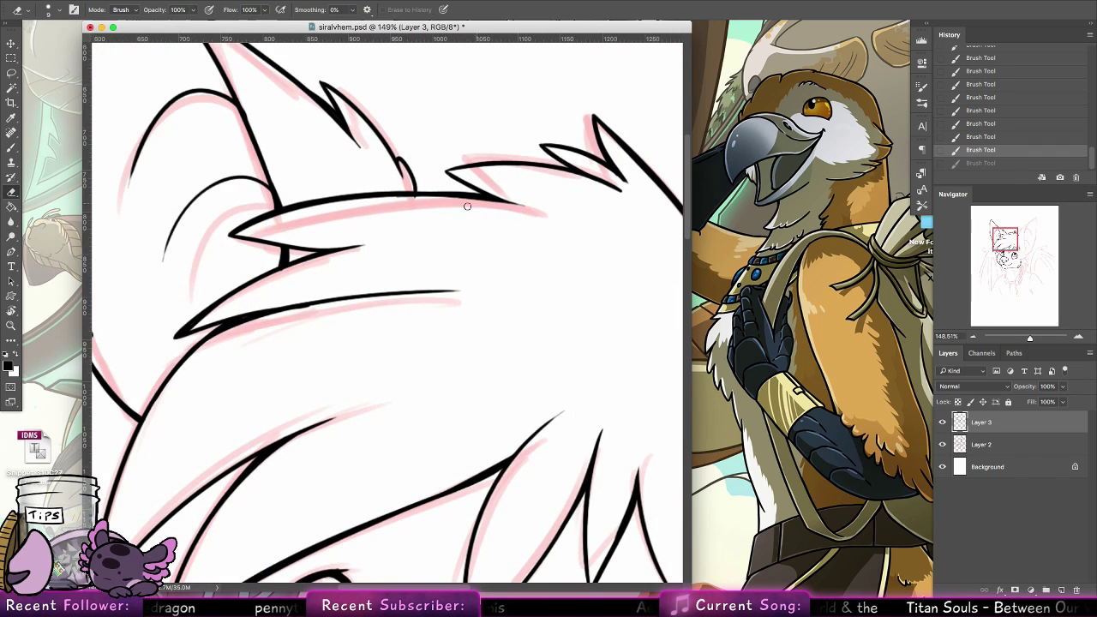
click(399, 200)
key(b)
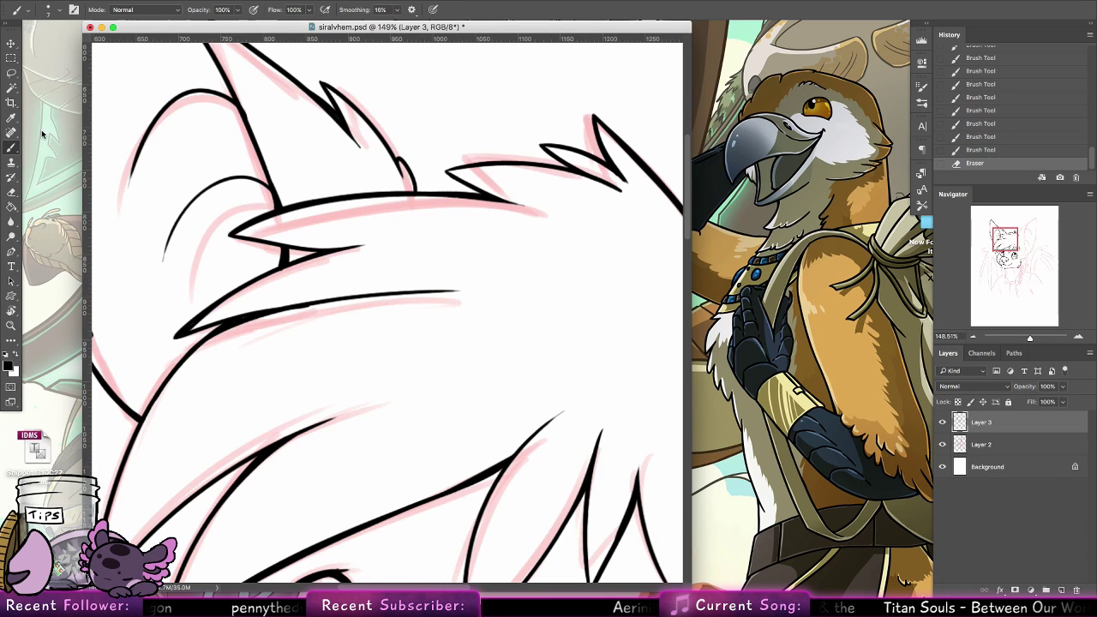
Ink a short line bridging the gap between the two pointed fringe strands above the left eye
scroll(514, 232, up, 5)
scroll(514, 232, left, 4)
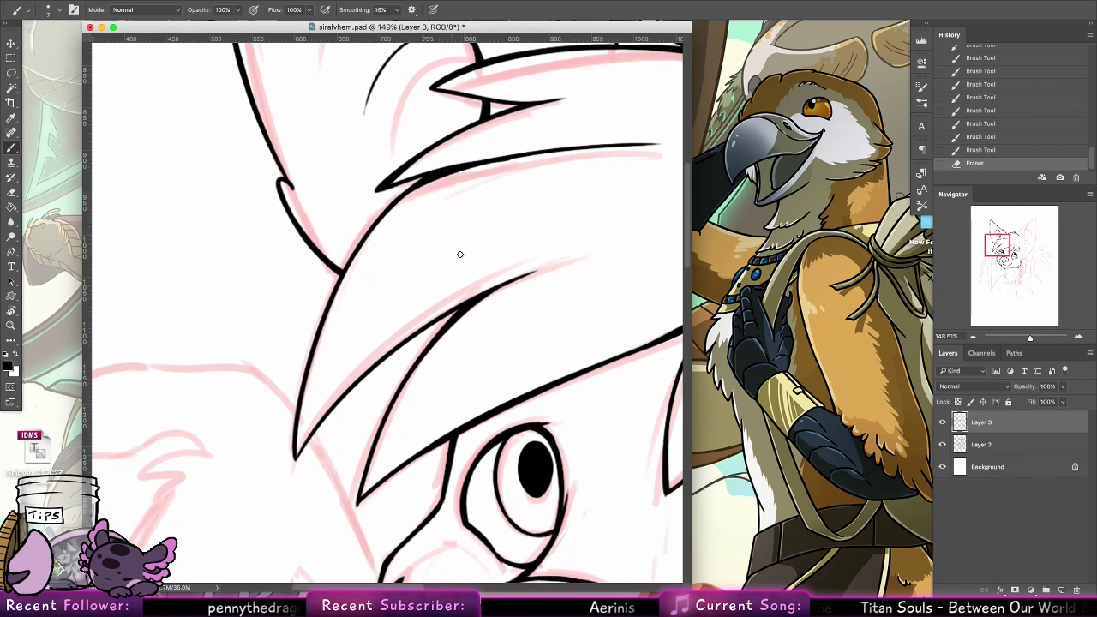
drag(420, 336, 458, 311)
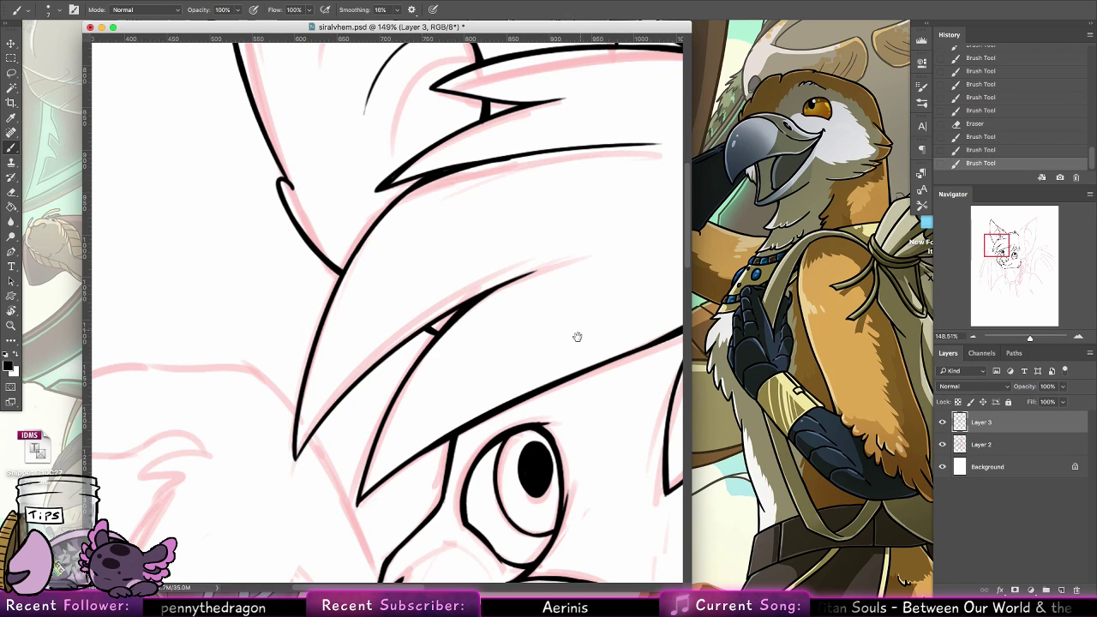
Ink the upper part of the right ear's head-side edge from the tuft point down past the hair, redoing the first attempts
drag(575, 373, 120, 390)
mouse_move(677, 291)
mouse_down()
mouse_move(451, 301)
mouse_move(402, 313)
mouse_move(394, 301)
mouse_up()
click(13, 325)
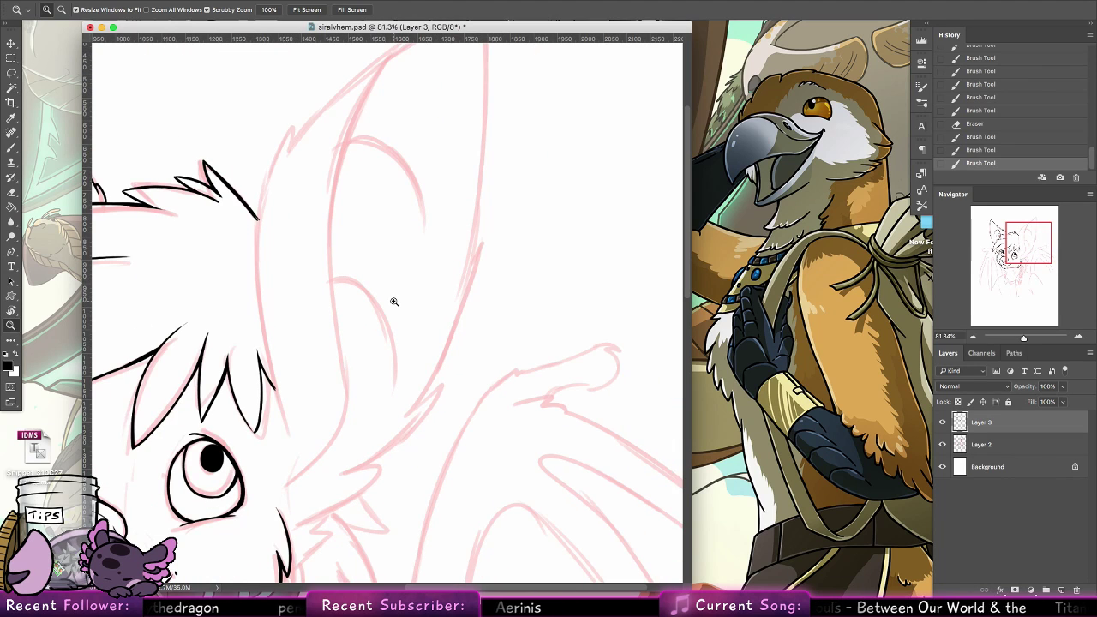
key(b)
drag(289, 128, 255, 212)
key(ctrl+z)
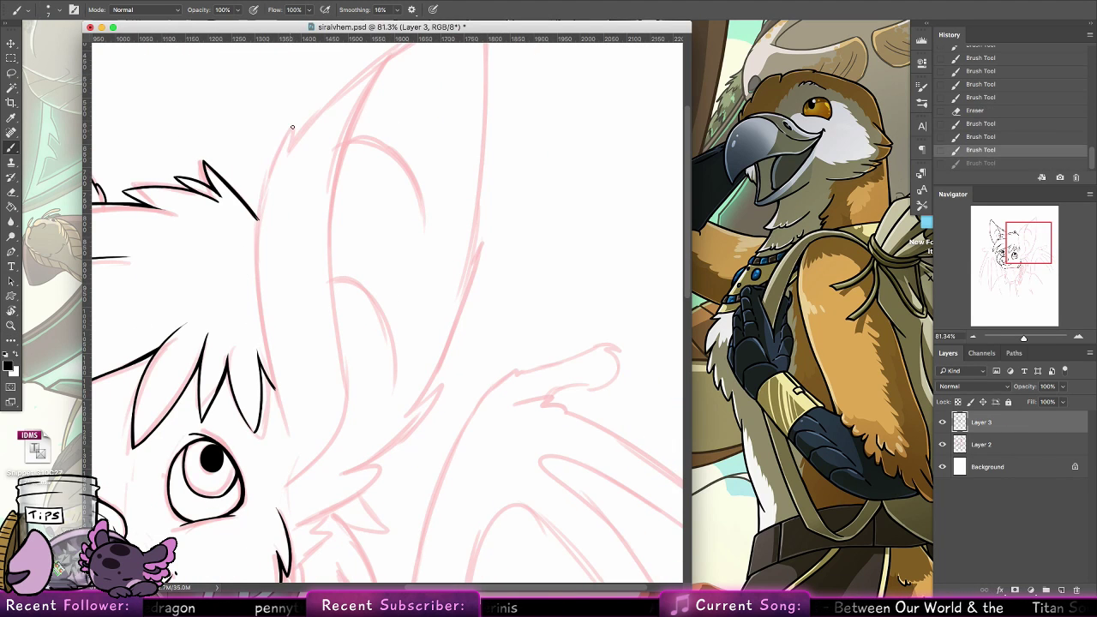
drag(293, 126, 261, 272)
key(super+z)
drag(294, 126, 255, 273)
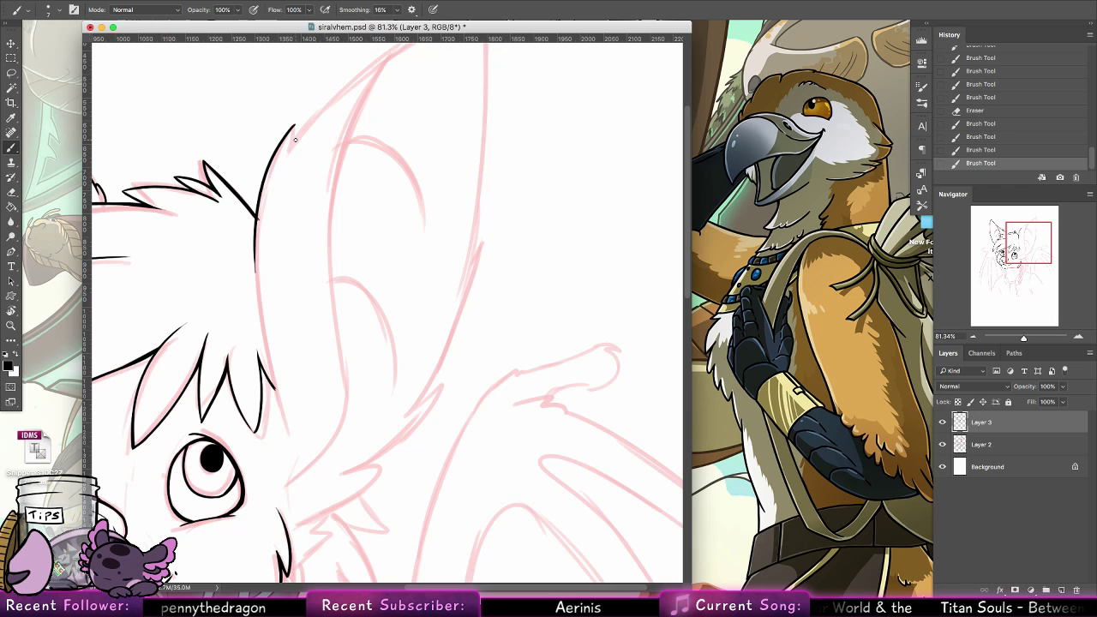
click(11, 325)
drag(247, 210, 270, 208)
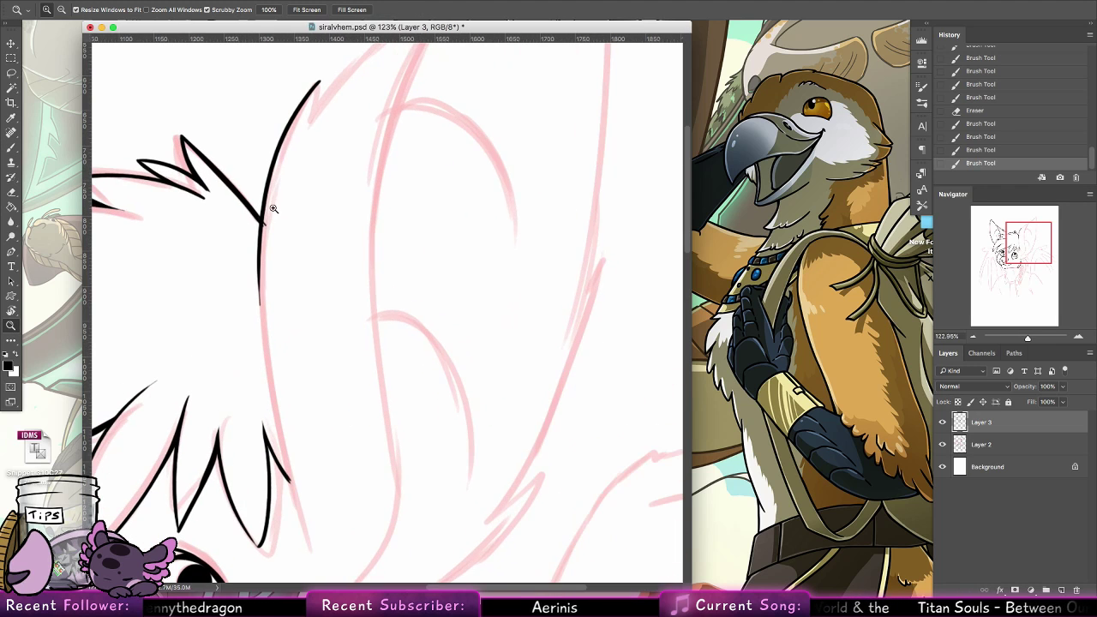
click(11, 192)
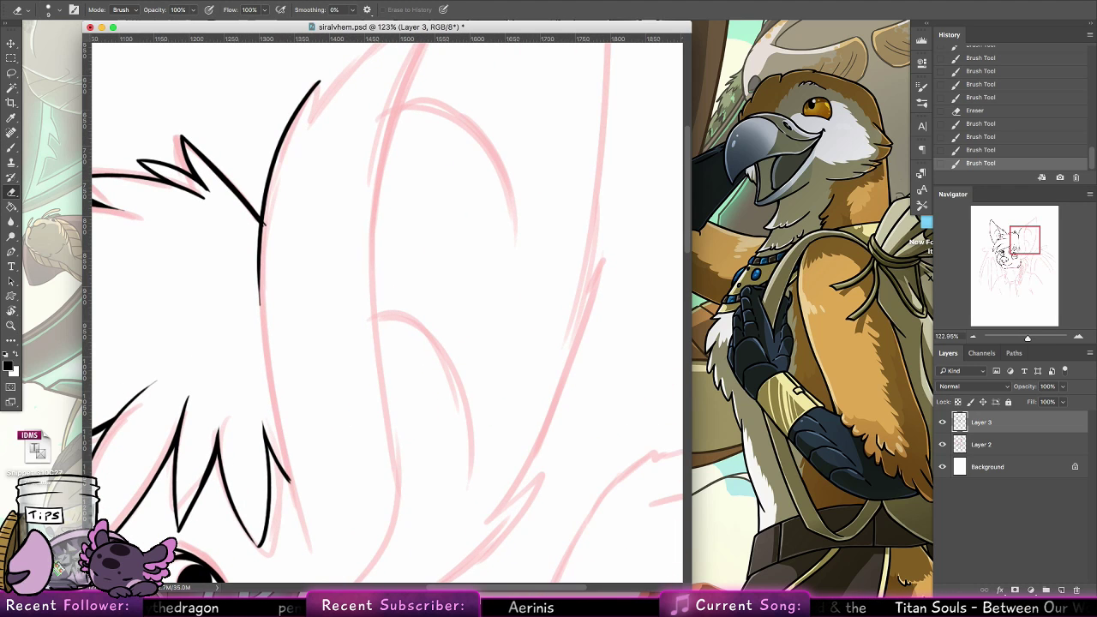
Switch to Google Chrome and search Google Images for "trumpet coral"
click(423, 575)
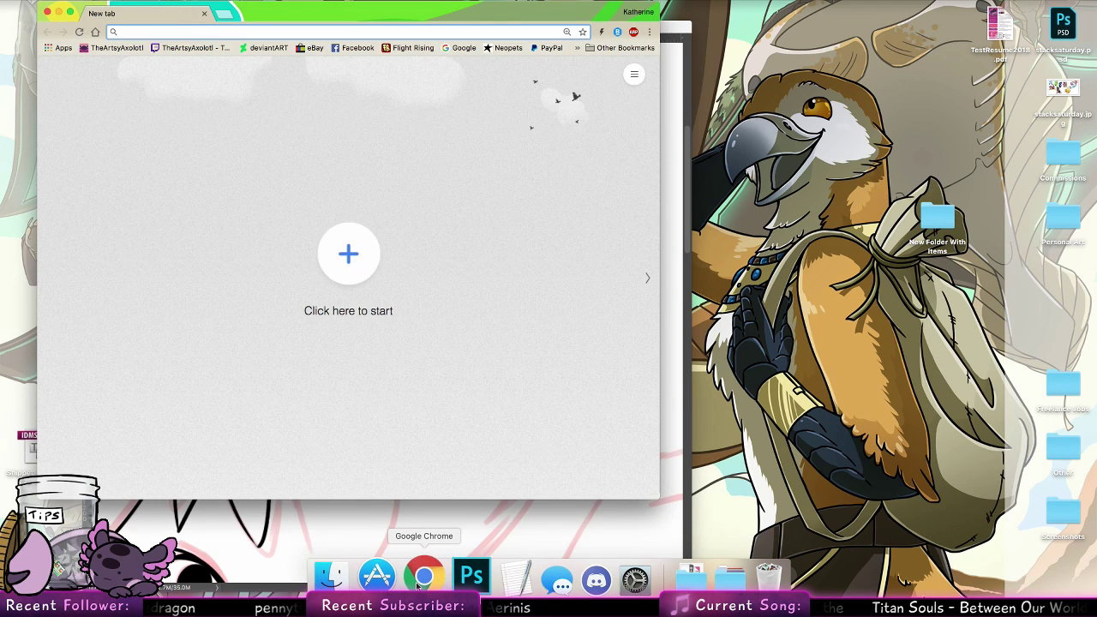
text(trumpet coral)
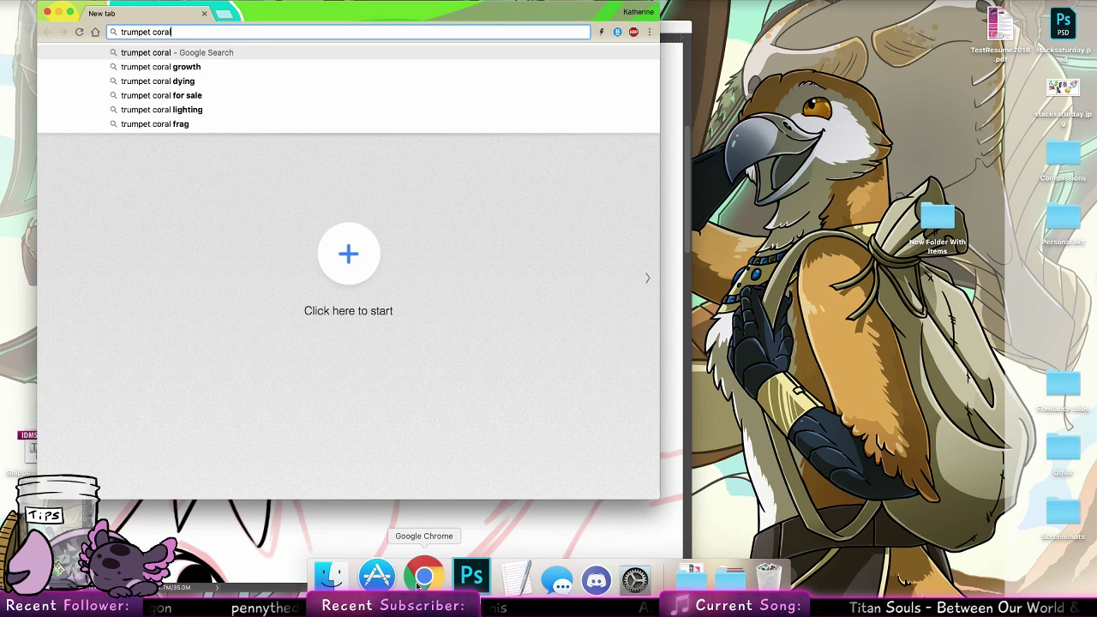
key(Return)
click(181, 111)
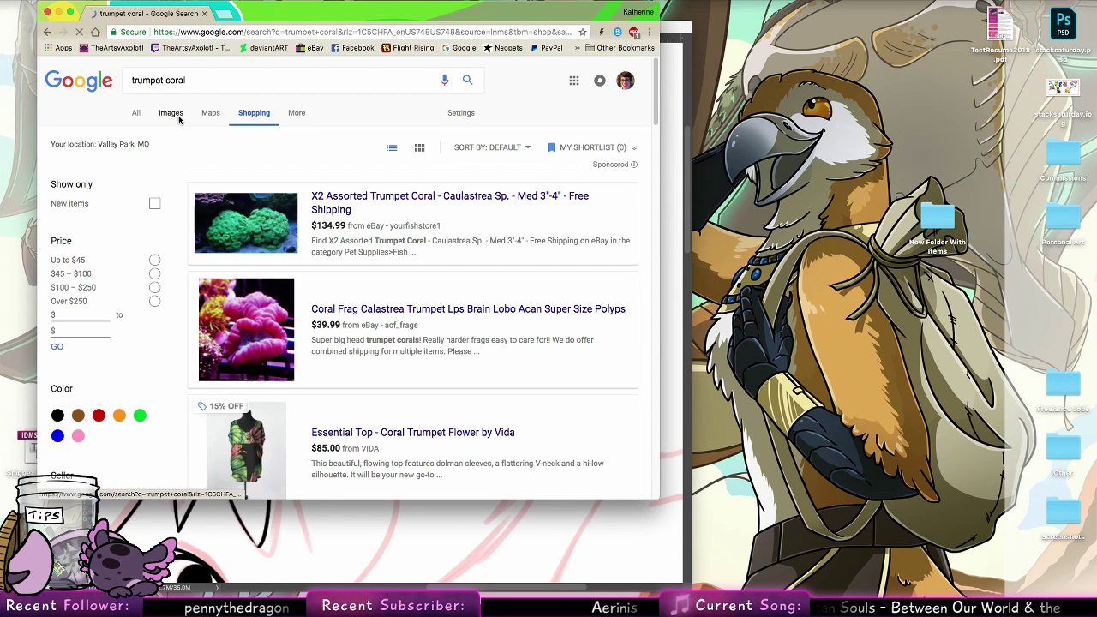
click(171, 112)
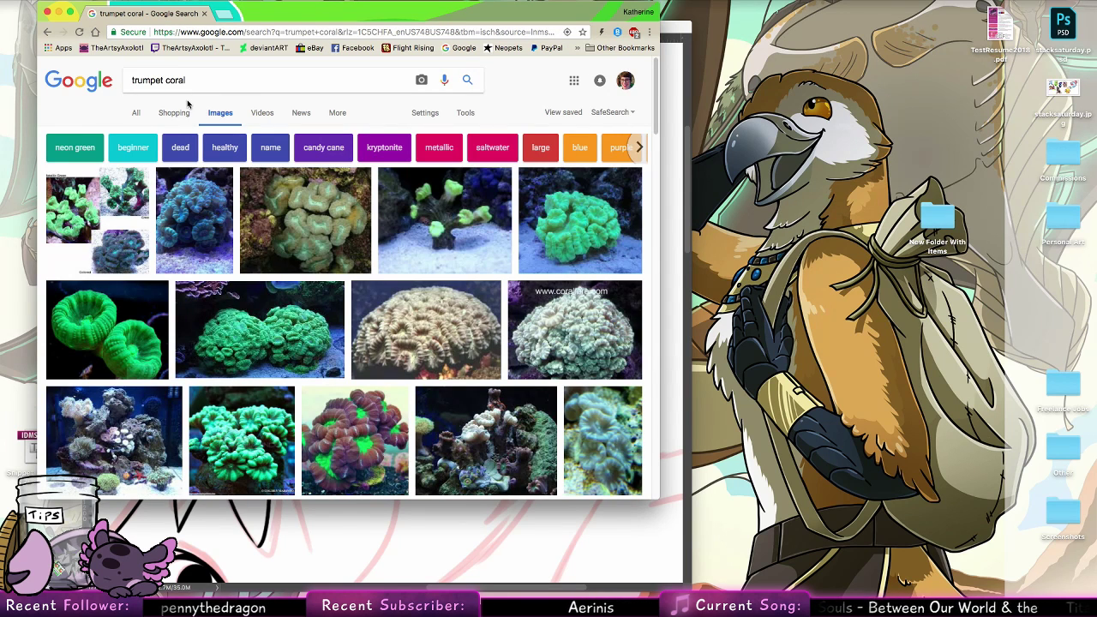
Examine several trumpet coral photos and their related images, close the search tab and return to the siralvhem.psd drawing in Photoshop
click(465, 247)
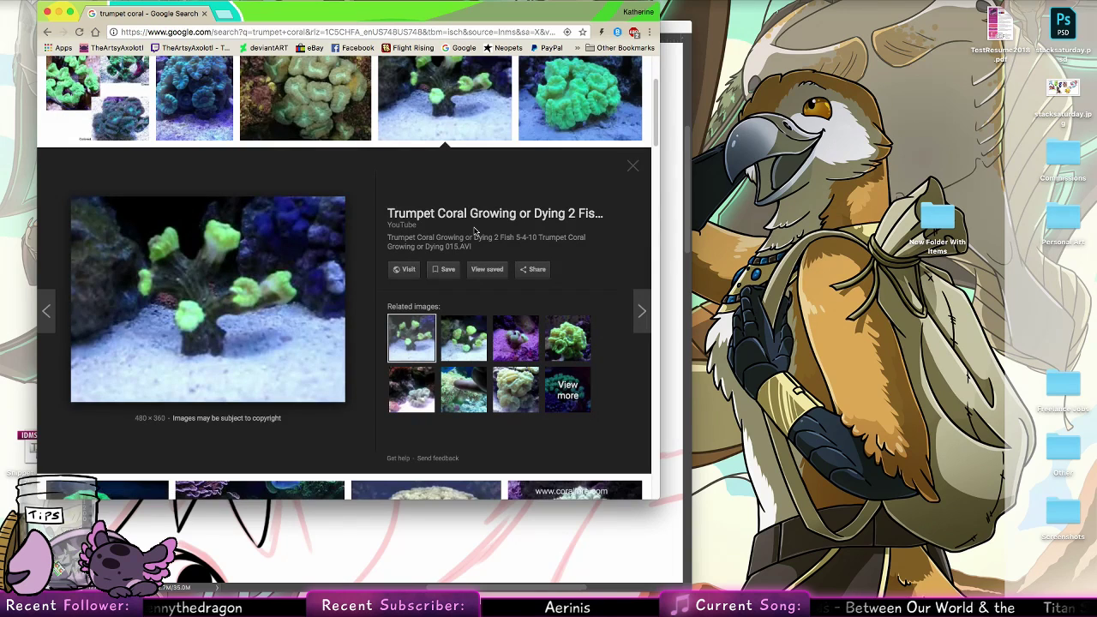
click(575, 339)
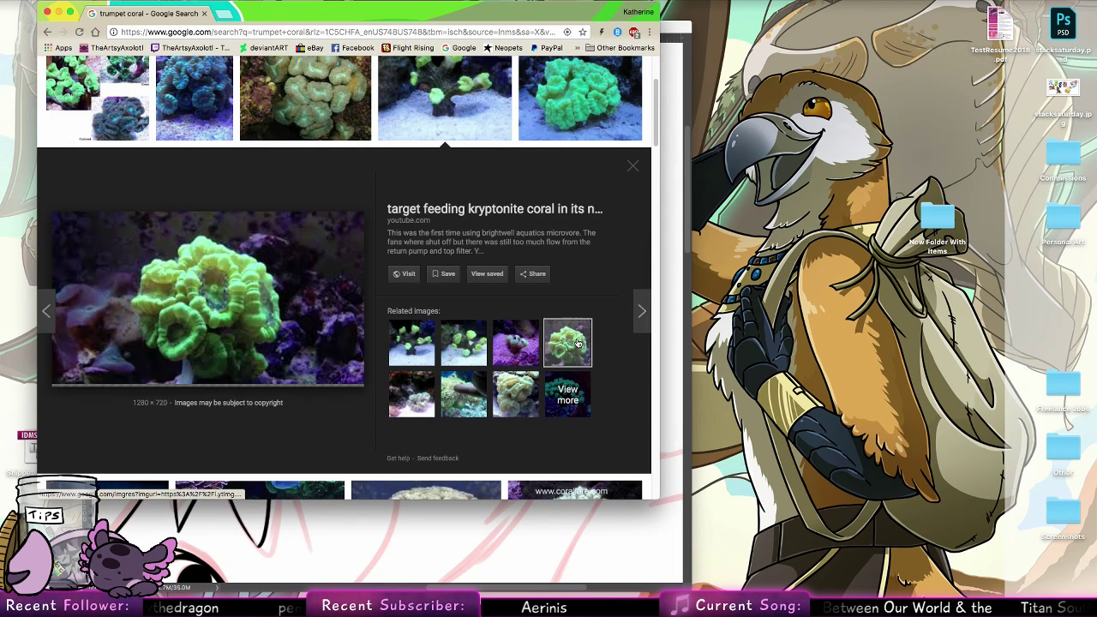
click(526, 389)
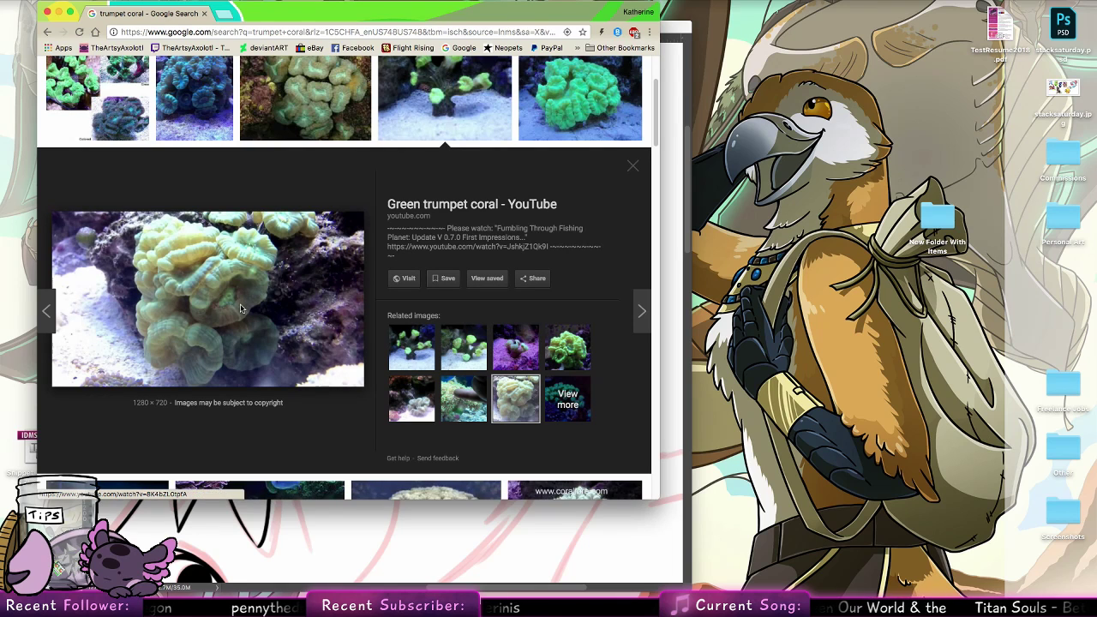
click(447, 124)
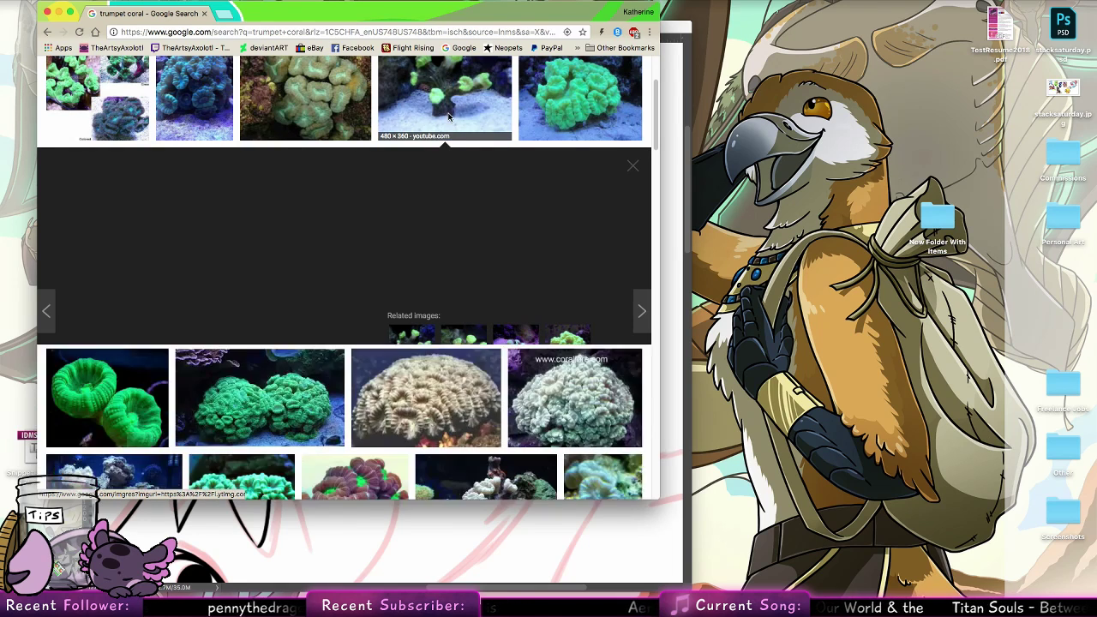
click(449, 137)
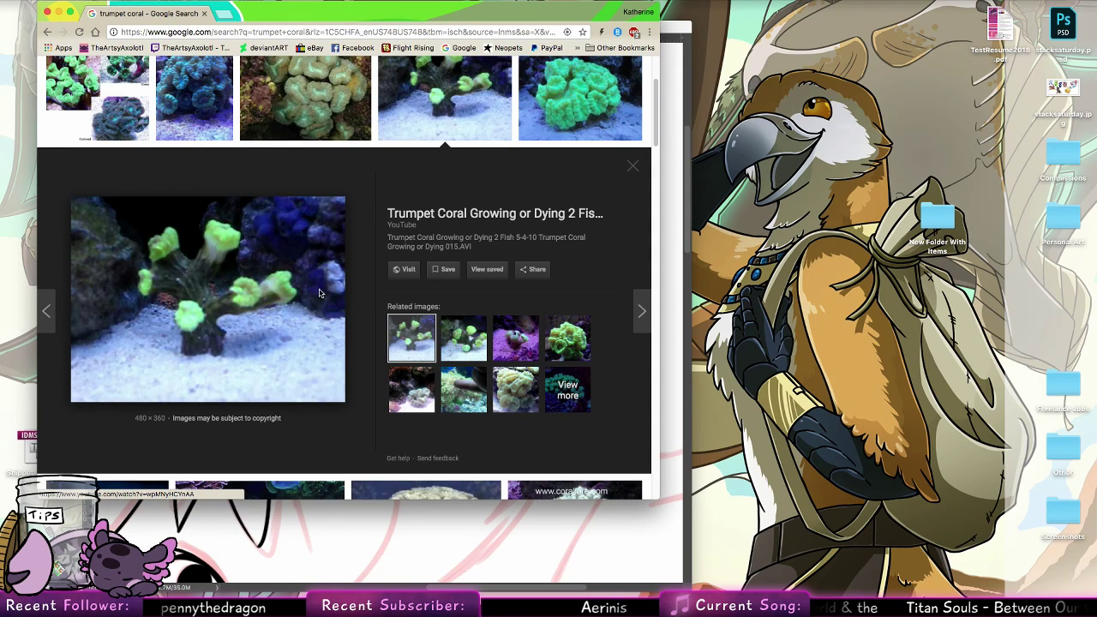
click(576, 126)
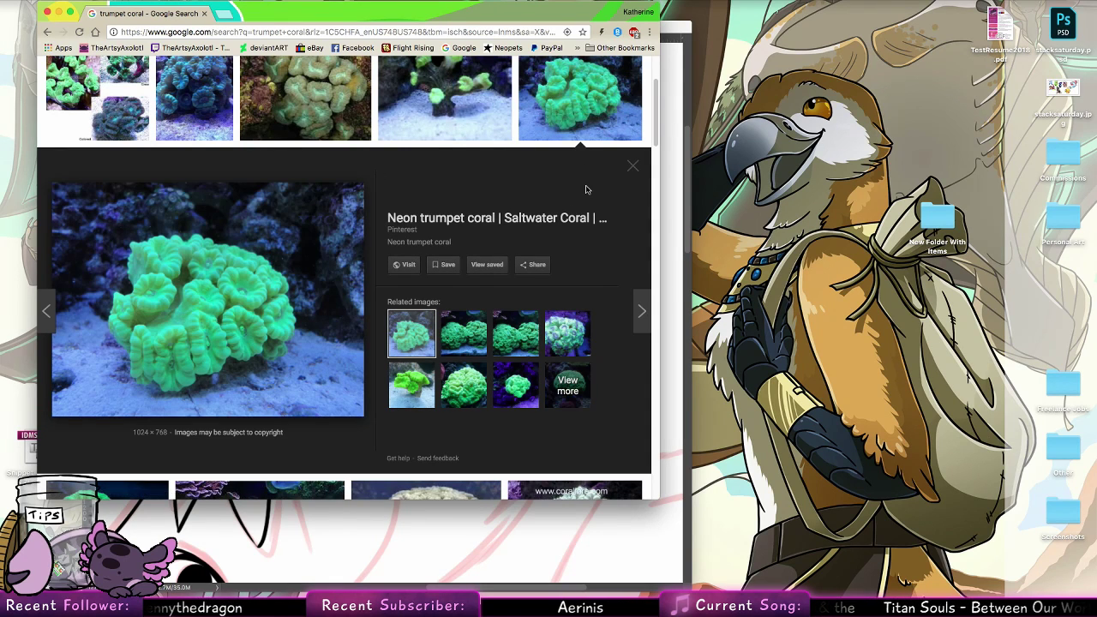
click(423, 386)
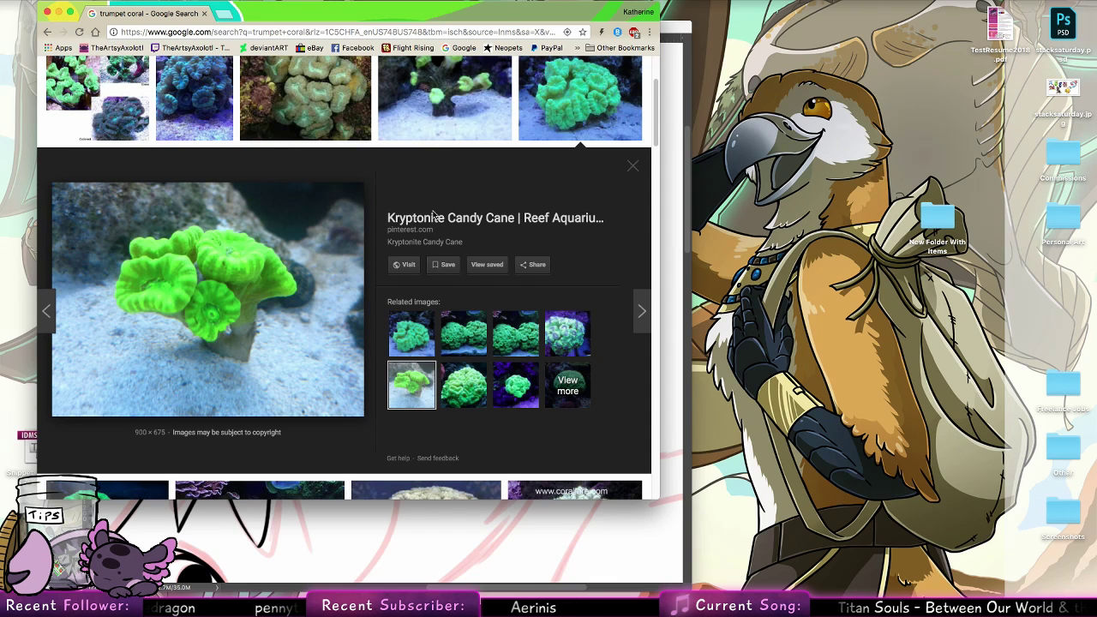
scroll(423, 387, up, 3)
click(204, 14)
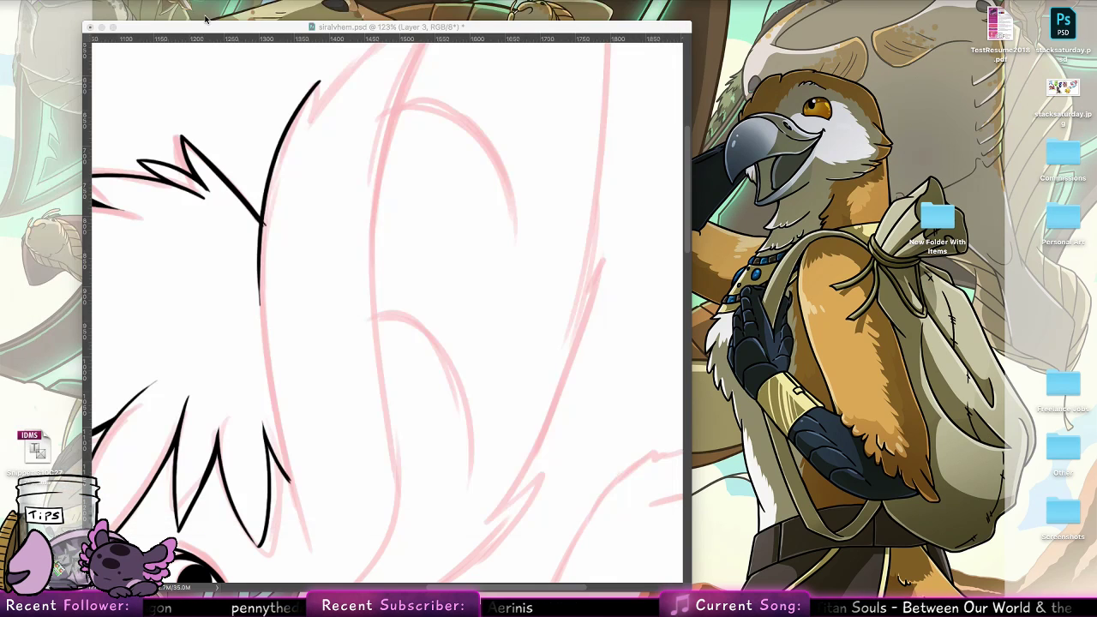
click(184, 233)
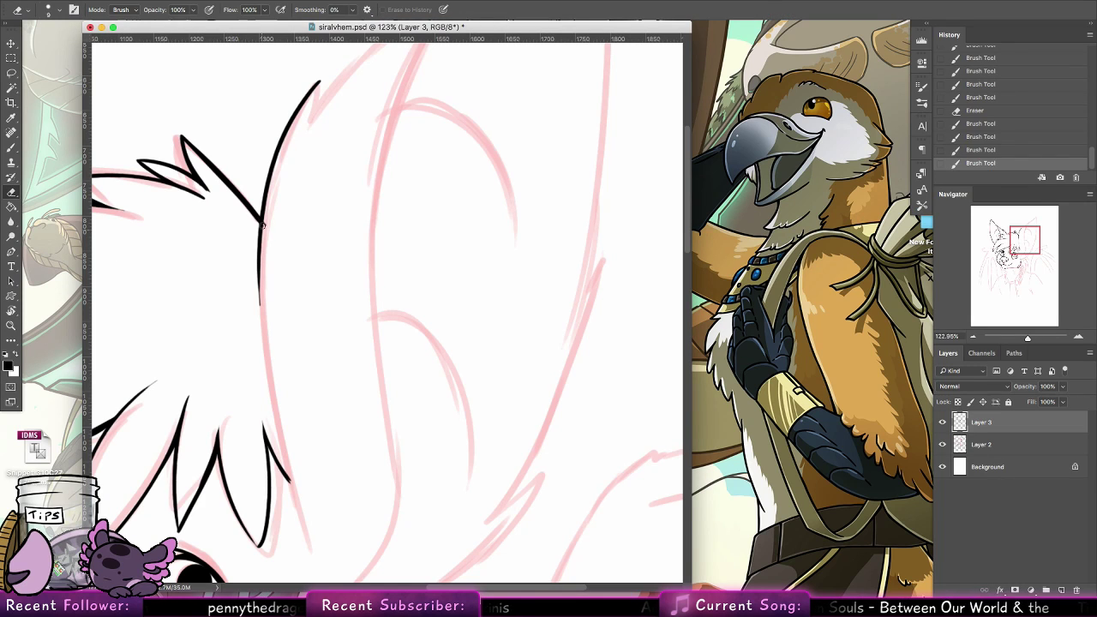
Continue the right ear's head-side edge with the Brush tool from the hair down to the fringe tip, redoing strokes until the line is smooth
drag(262, 225, 259, 305)
key(super+z)
key(b)
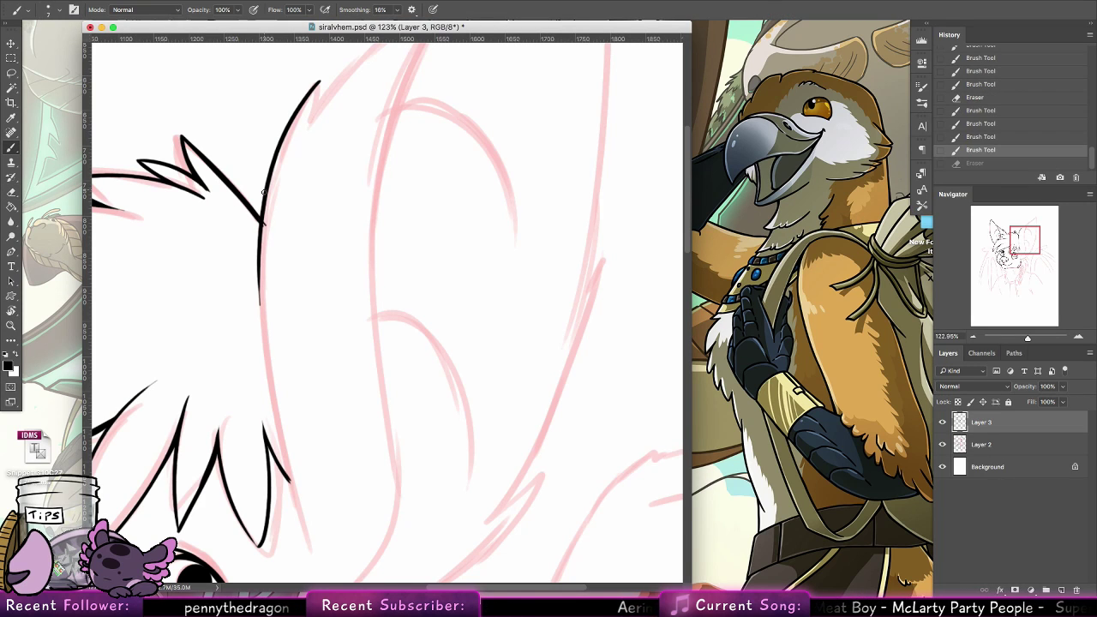
drag(261, 226, 271, 395)
drag(258, 264, 297, 508)
key(super+z)
drag(257, 283, 295, 501)
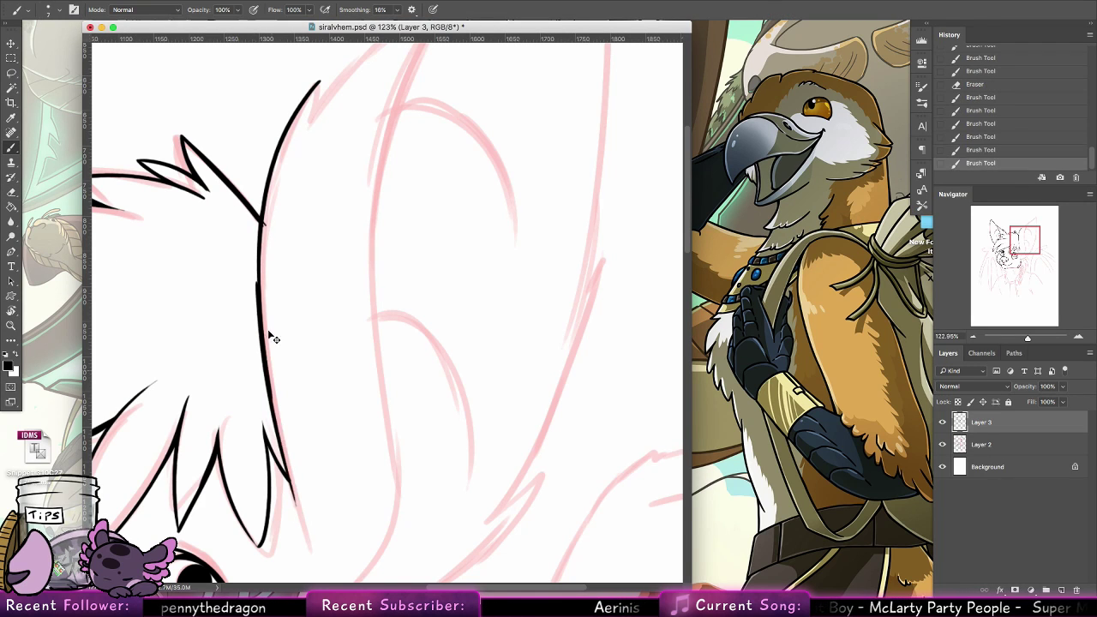
key(super+z)
drag(259, 255, 300, 505)
Thicken the join between the fringe tip and the right ear's edge, undoing tried extensions, and erase the upper hair line's overshoot across that edge
drag(275, 404, 315, 548)
key(super+z)
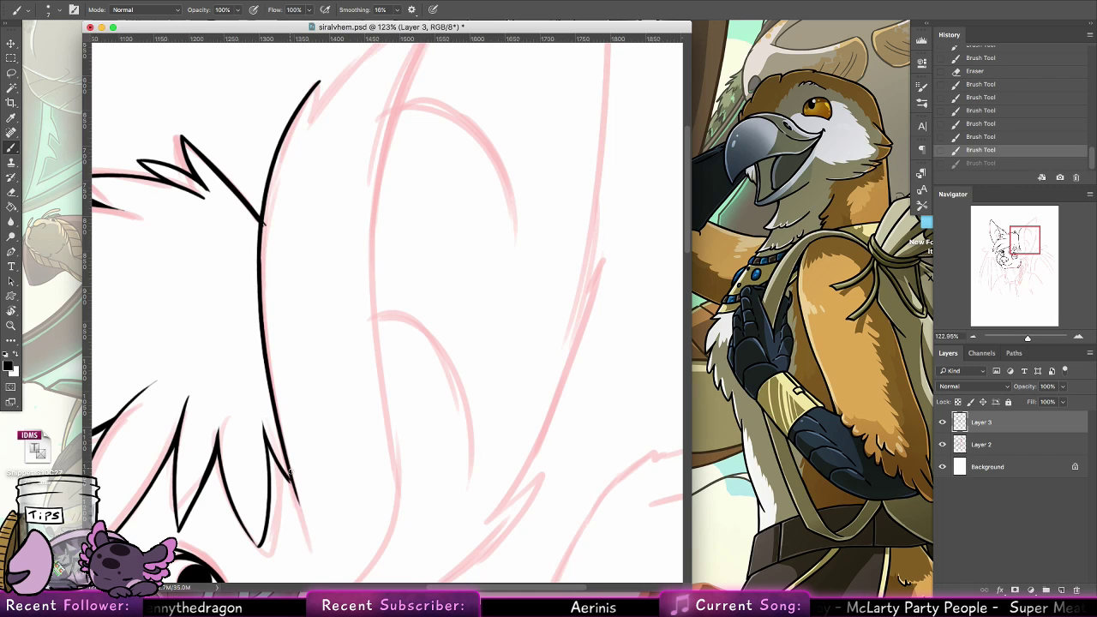
drag(276, 415, 317, 545)
key(super+z)
drag(291, 485, 295, 489)
drag(289, 479, 295, 490)
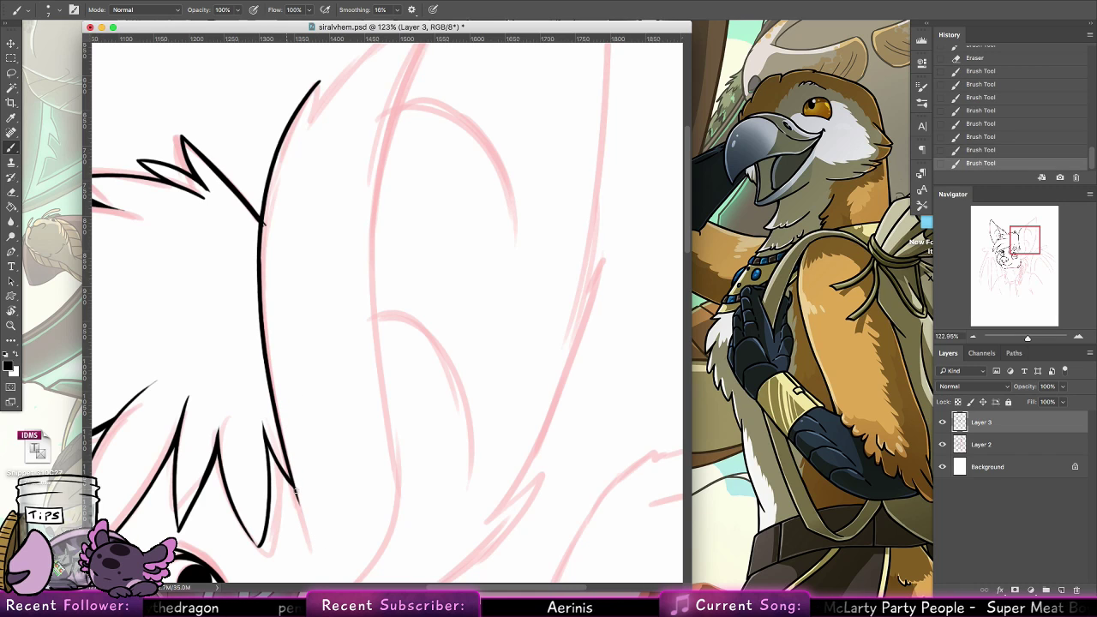
drag(285, 444, 307, 531)
key(super+z)
mouse_move(396, 315)
mouse_down()
mouse_move(347, 488)
mouse_move(368, 518)
mouse_up()
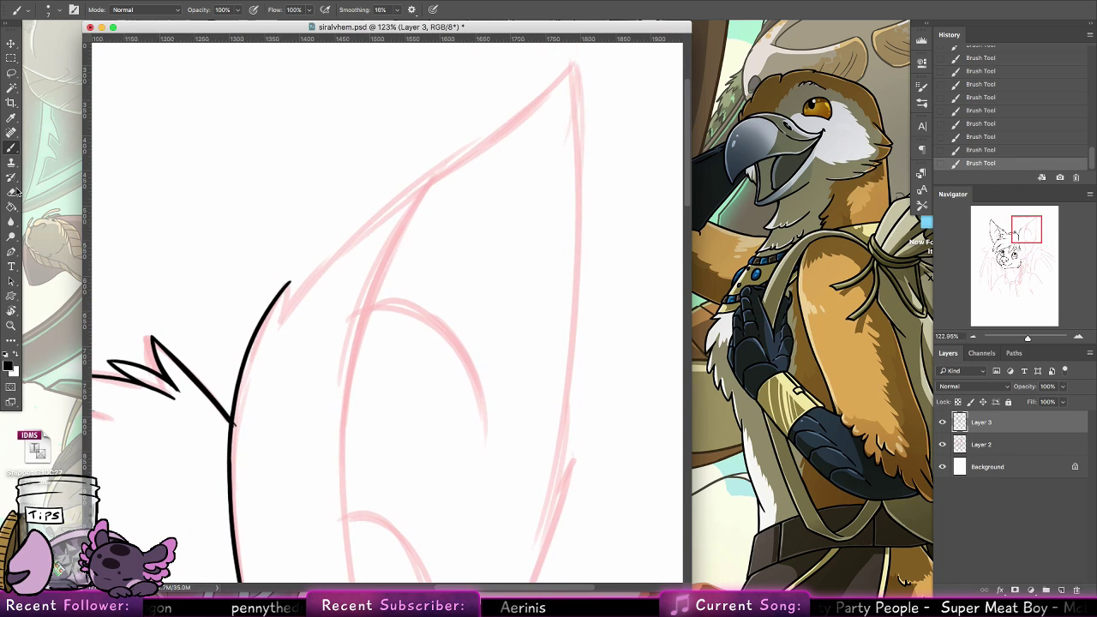
key(e)
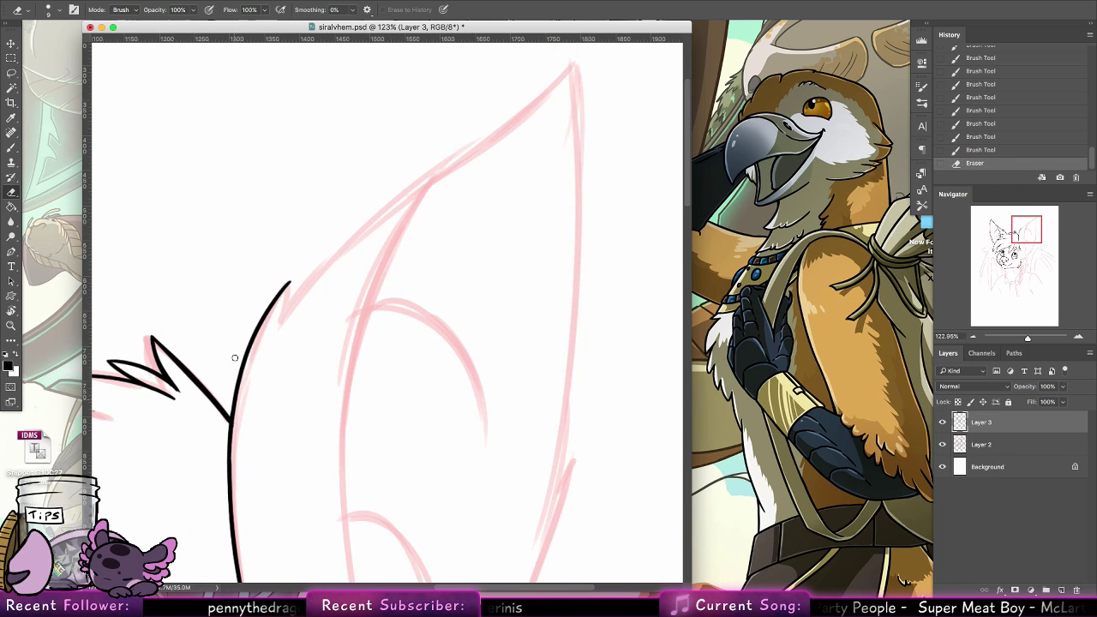
Thicken the right ear's head-side edge with the Brush tool, then ink a notch and the long upper edge to the ear tip
key(b)
mouse_move(231, 451)
mouse_down()
mouse_move(275, 301)
mouse_move(242, 372)
mouse_move(293, 278)
mouse_move(284, 318)
mouse_up()
key(super+z)
key(super+z)
drag(365, 222, 268, 323)
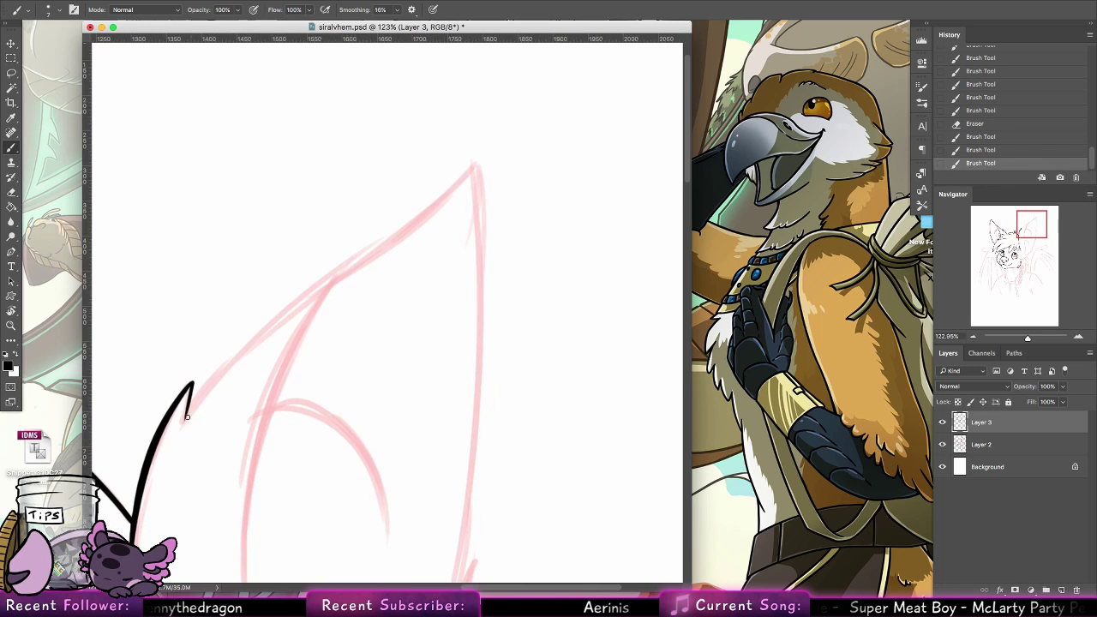
mouse_move(185, 418)
mouse_down()
mouse_move(262, 328)
mouse_move(469, 166)
mouse_up()
drag(187, 417, 224, 362)
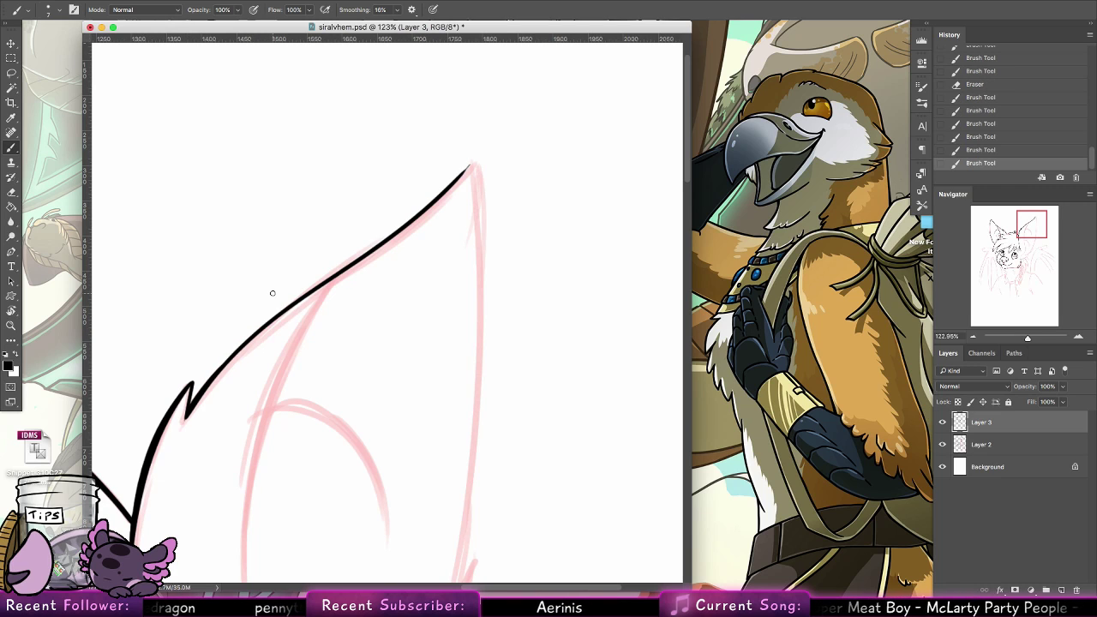
Ink the upper part of the right ear's outer edge down from the tip, redoing the stroke until the tip closes cleanly
mouse_move(463, 172)
mouse_down()
mouse_move(482, 224)
mouse_move(485, 384)
mouse_up()
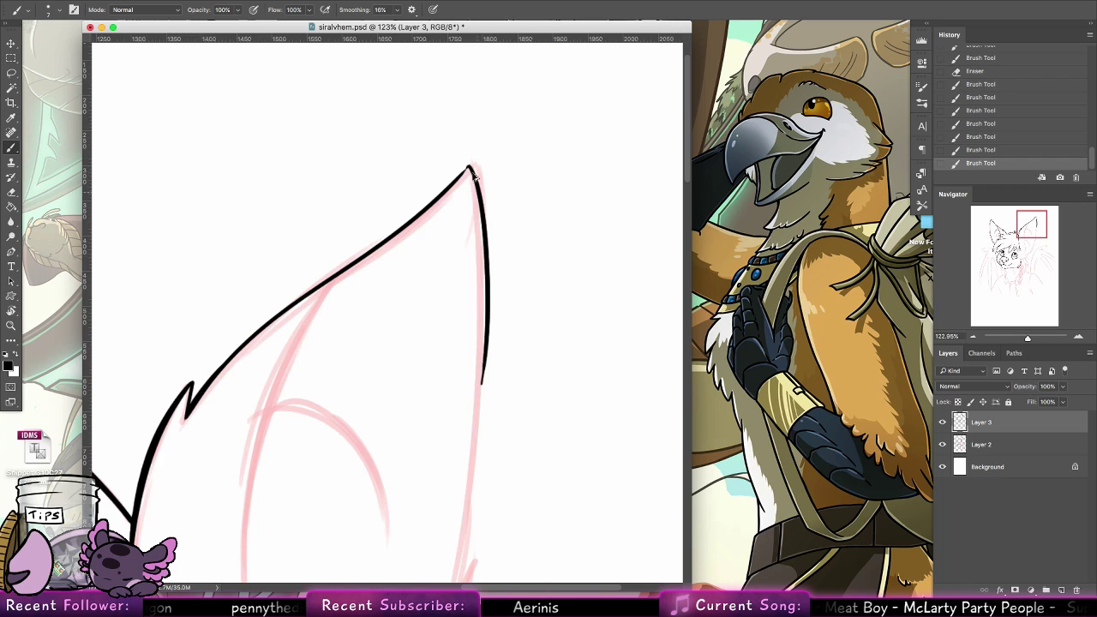
key(super+z)
drag(471, 162, 463, 409)
key(super+z)
mouse_move(472, 163)
mouse_down()
mouse_move(484, 291)
mouse_move(477, 437)
mouse_up()
drag(465, 171, 446, 185)
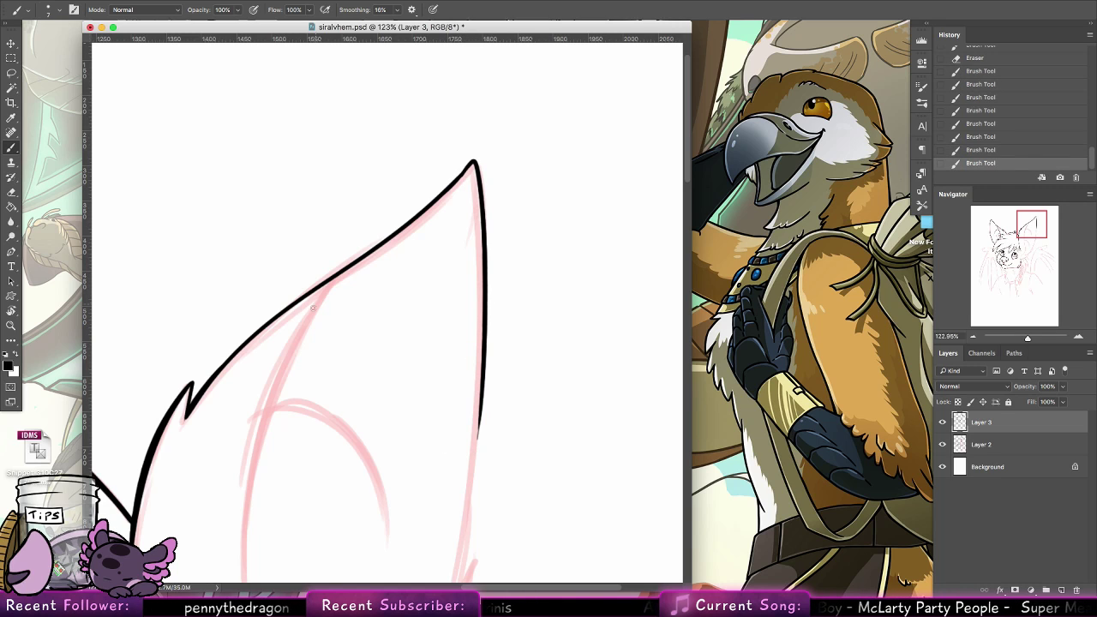
Ink the right ear's inner fold from the upper edge down past mid-ear, redoing the stroke until it curves smoothly
mouse_move(384, 242)
mouse_down()
mouse_move(292, 389)
mouse_move(277, 441)
mouse_up()
key(super+z)
drag(377, 247, 259, 543)
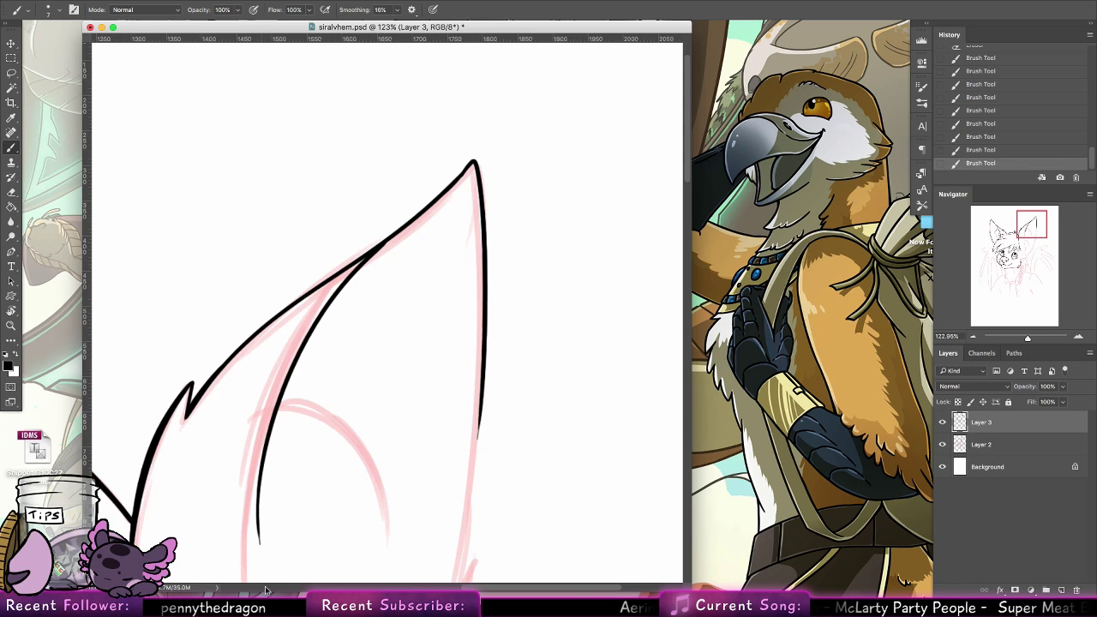
scroll(385, 266, down, 4)
key(super+z)
mouse_move(417, 90)
mouse_down()
mouse_move(359, 149)
mouse_move(291, 552)
mouse_up()
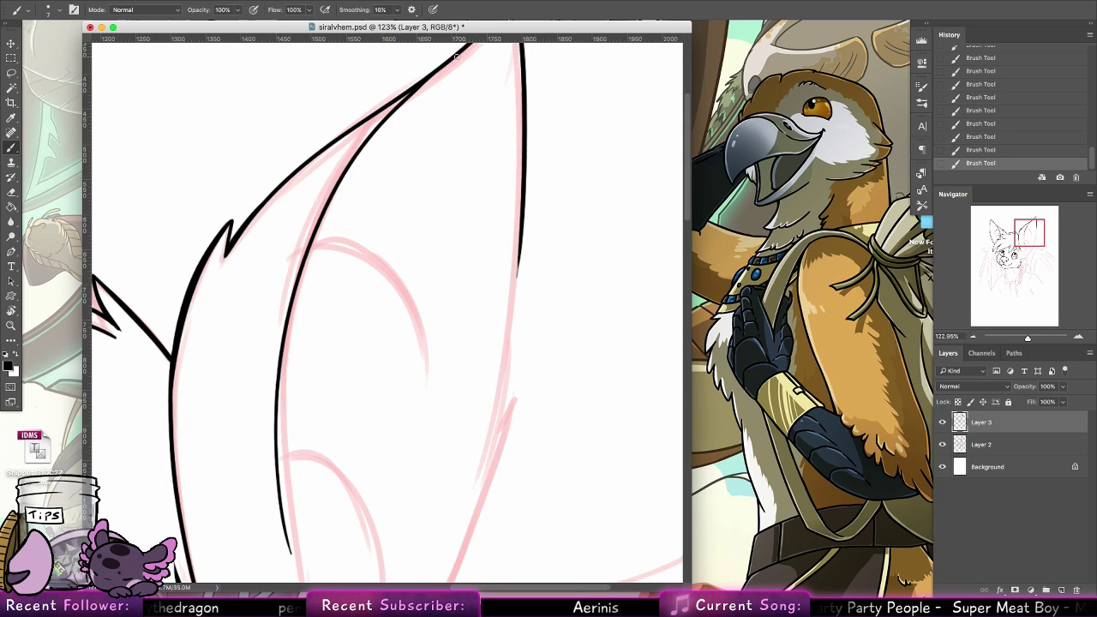
Continue the right ear's fold line down to the side of the face and thicken the join between the two strokes
scroll(333, 232, down, 5)
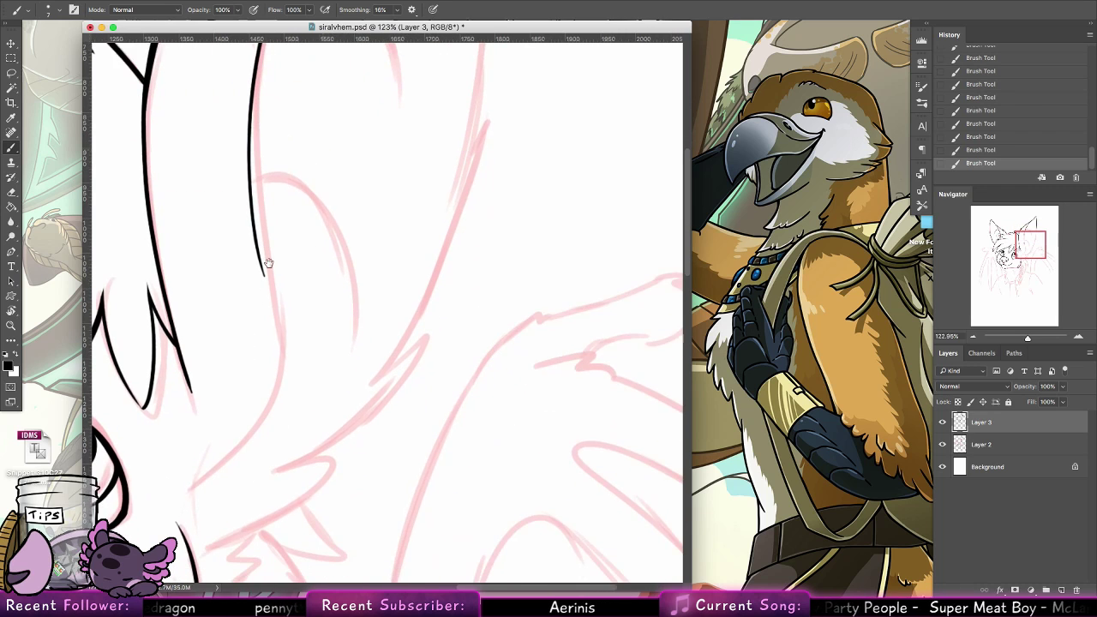
drag(183, 468, 274, 350)
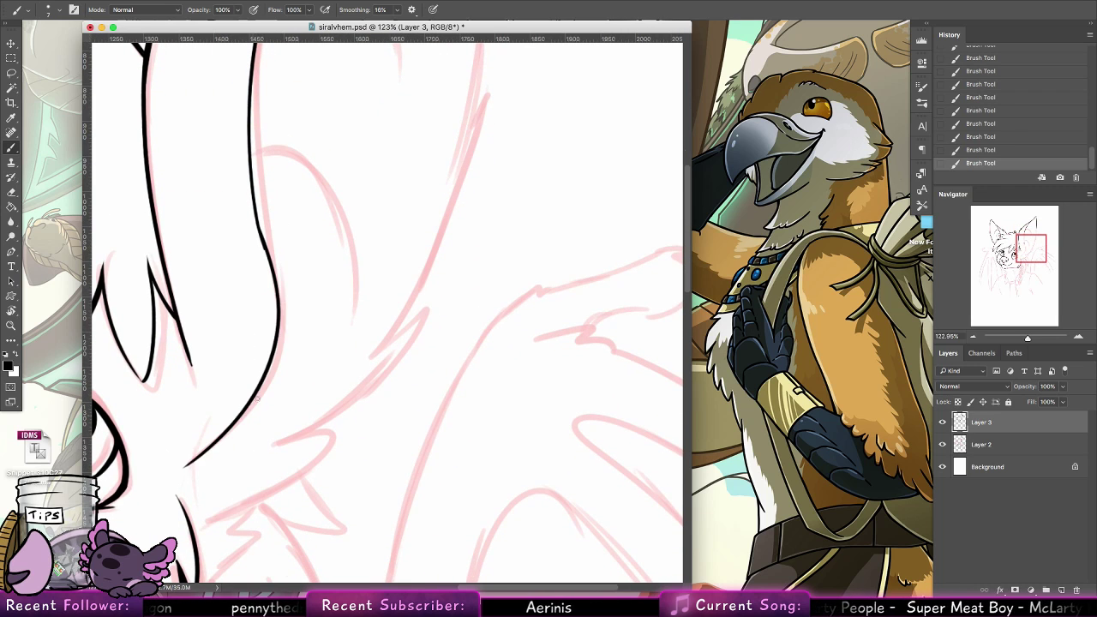
drag(251, 83, 263, 259)
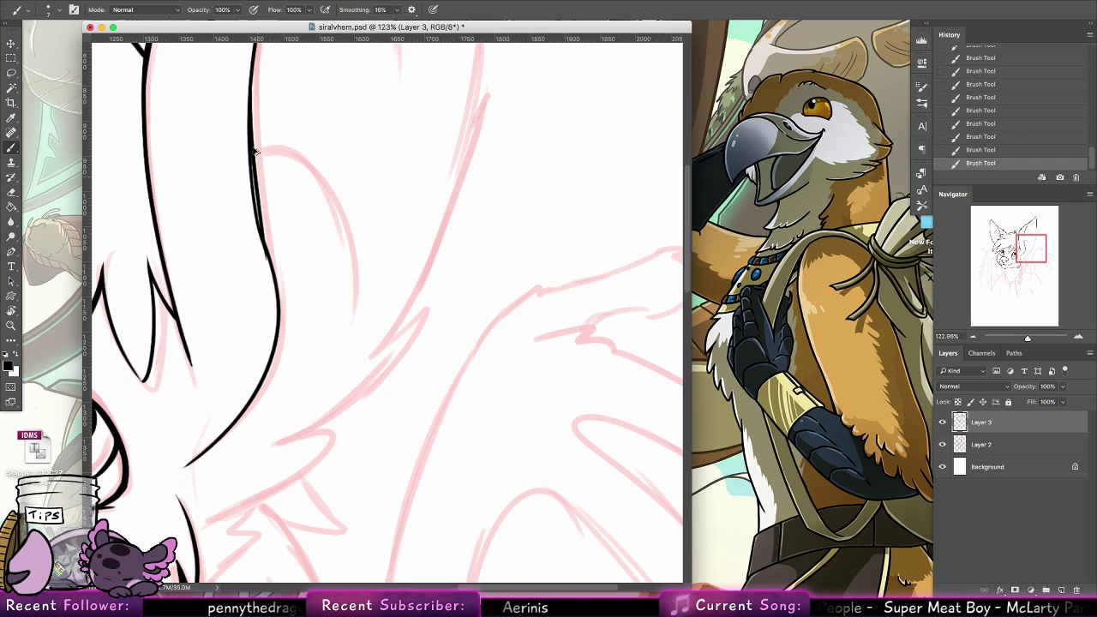
key(super+z)
drag(251, 94, 269, 264)
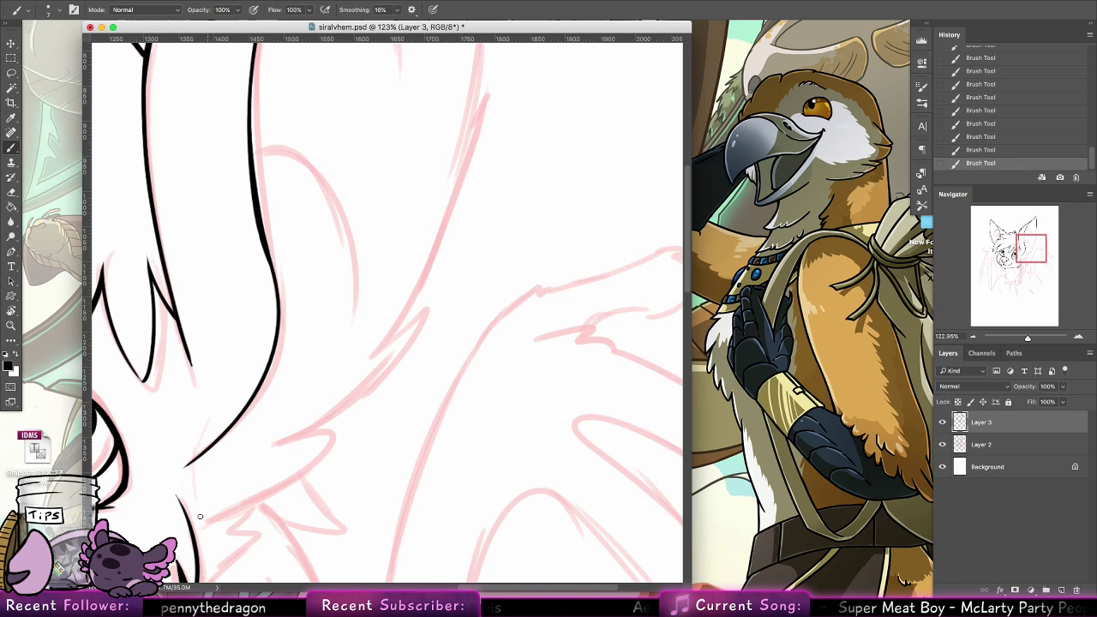
Ink the pointed fur tufts along the right ear's lower outer edge, redoing strokes until they taper well
drag(199, 521, 314, 465)
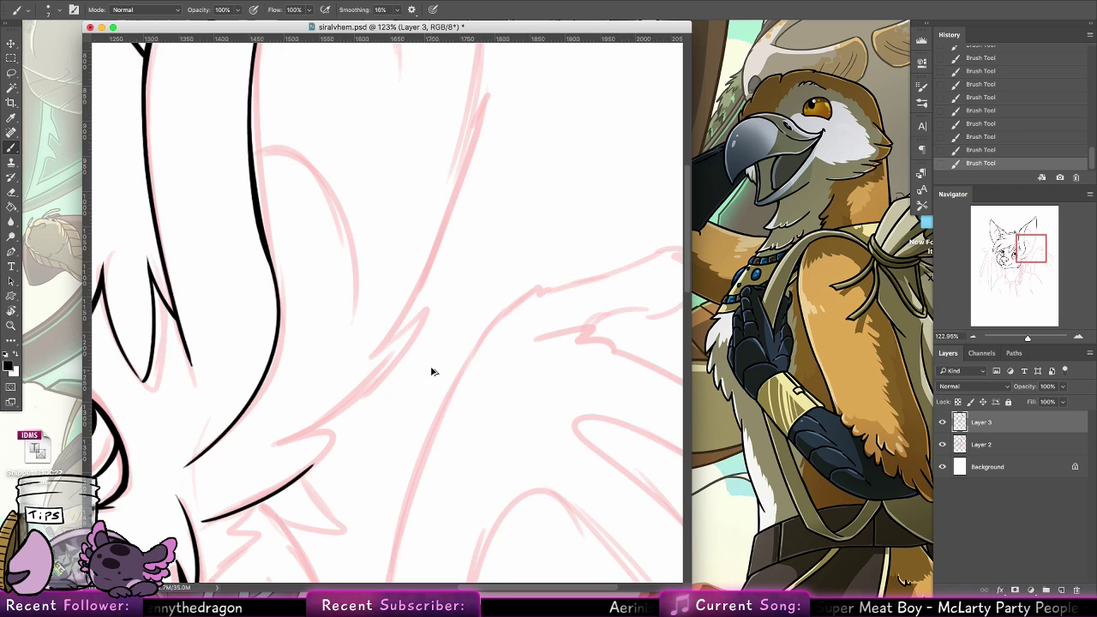
key(super+z)
mouse_move(215, 515)
mouse_down()
mouse_move(341, 437)
mouse_move(288, 442)
mouse_move(422, 334)
mouse_up()
key(super+z)
key(super+z)
key(super+z)
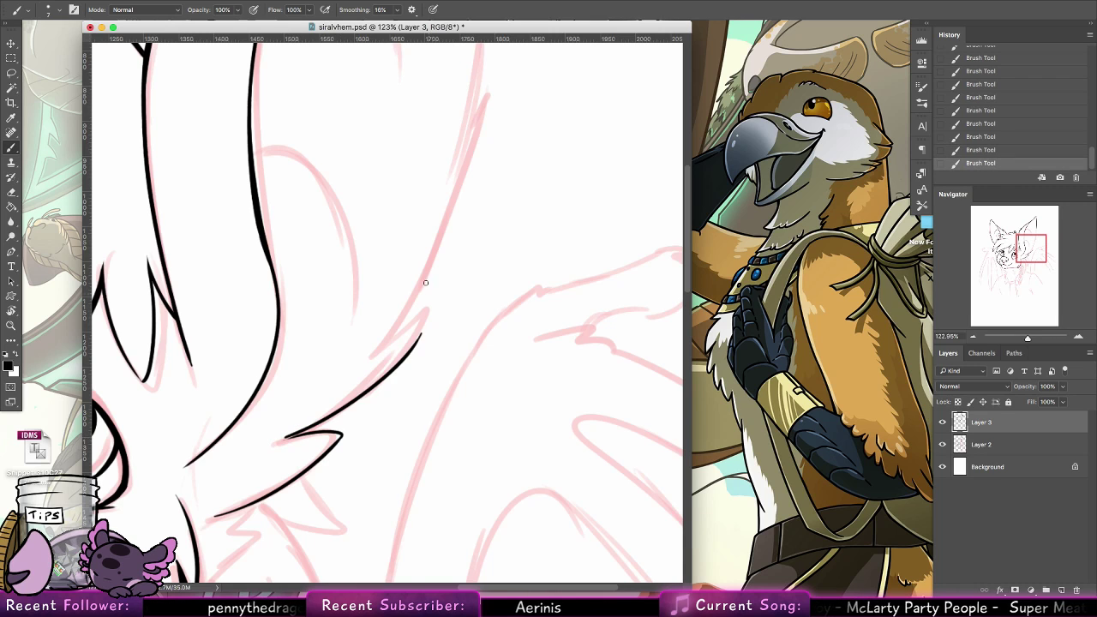
key(super+z)
mouse_move(287, 439)
mouse_down()
mouse_move(423, 316)
mouse_move(352, 377)
mouse_up()
Ink the right ear's outer edge from the lower fur tuft up to the existing upper line, retrying strokes to blend the join
drag(462, 329, 419, 465)
drag(332, 495, 446, 18)
drag(452, 78, 441, 218)
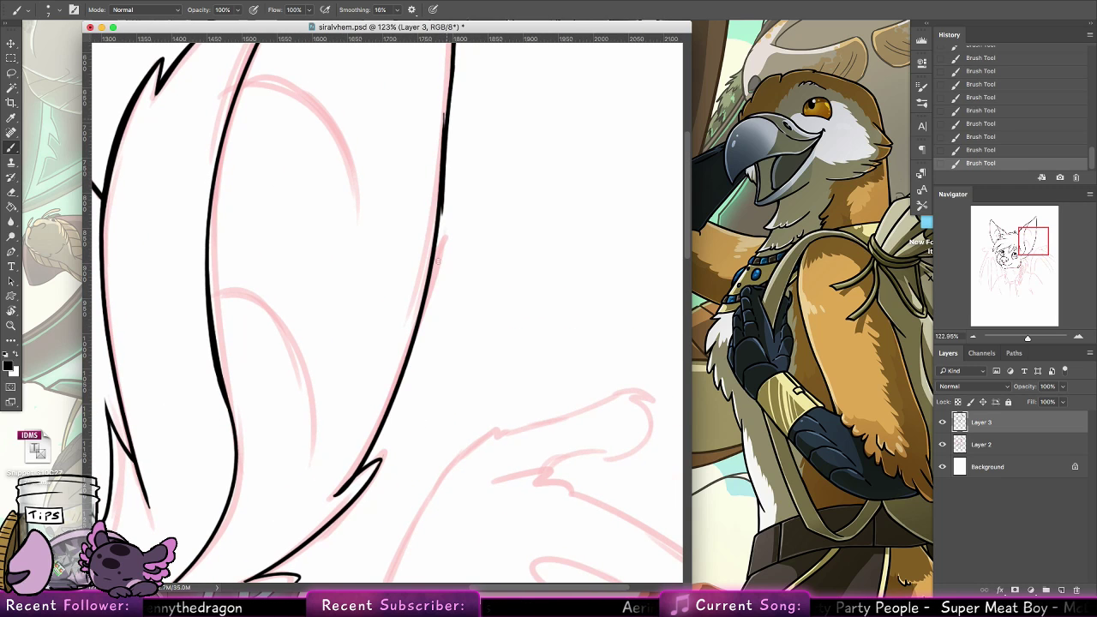
key(super+z)
drag(452, 53, 442, 180)
key(super+z)
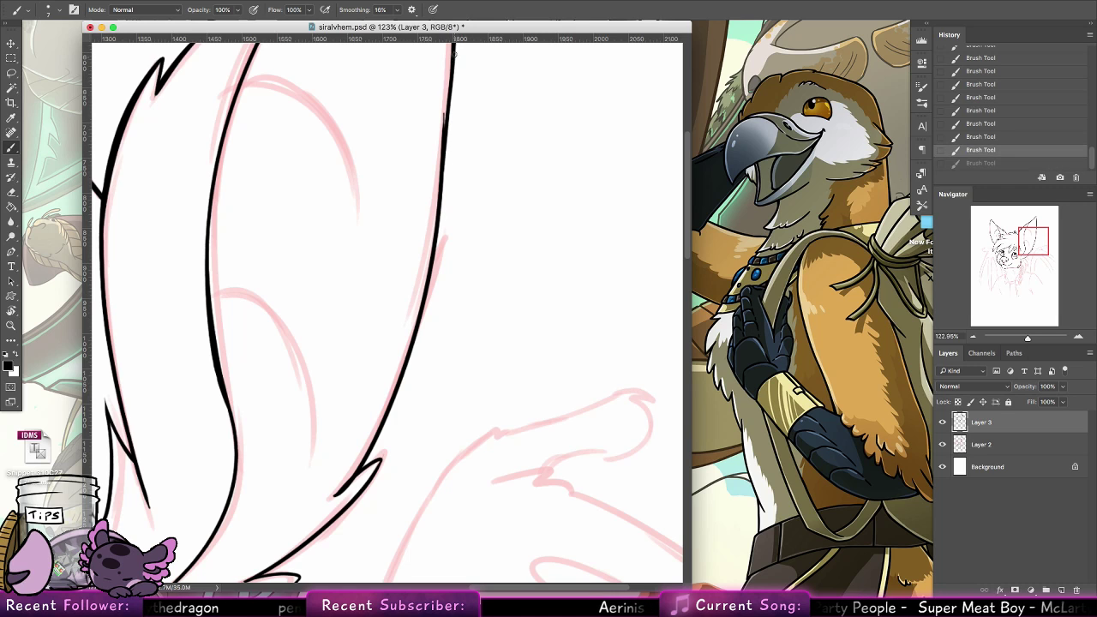
drag(451, 66, 444, 127)
Smooth the join midway along the right ear's outer edge with the Eraser tool
scroll(432, 206, up, 10)
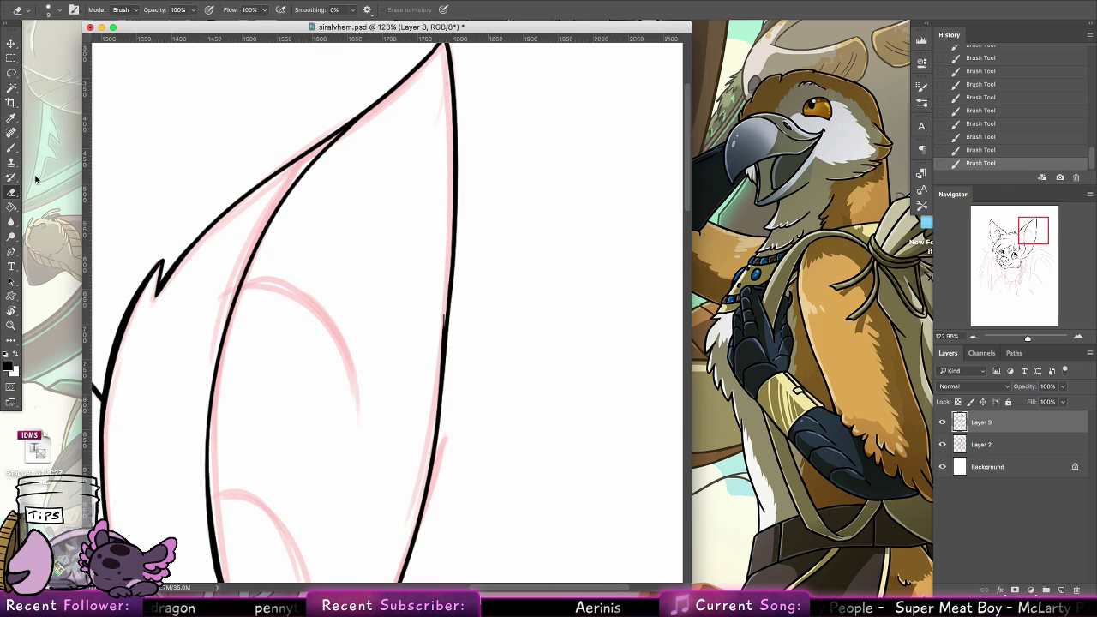
key(e)
drag(441, 314, 442, 346)
drag(432, 385, 430, 393)
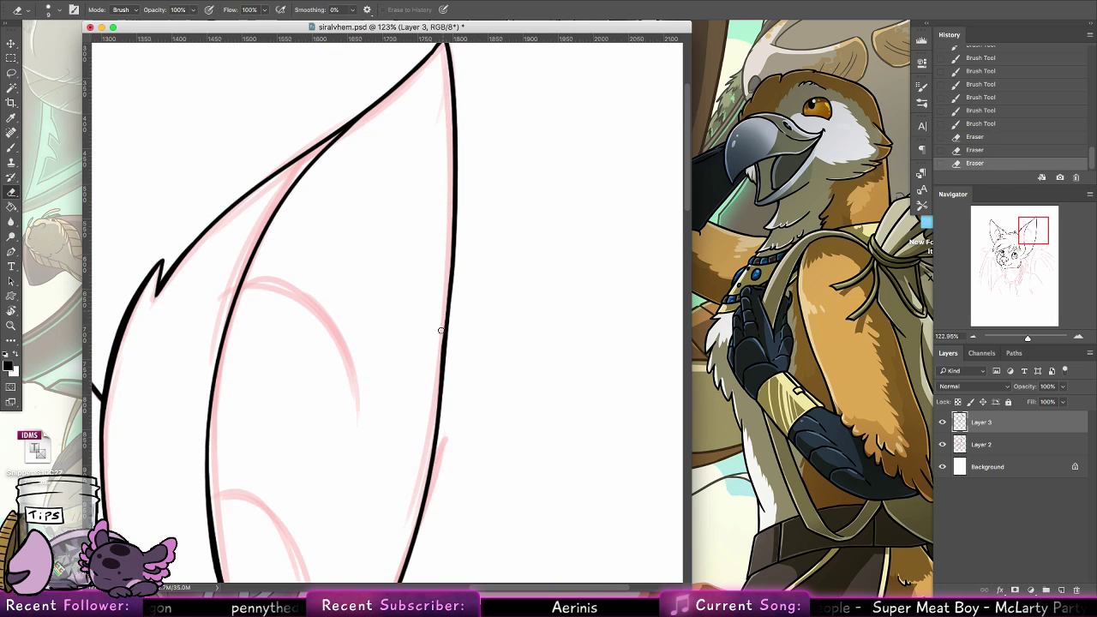
drag(442, 325, 438, 351)
Ink the upper curved crease inside the right ear with the Brush tool, making it shorter than the sketch and thicker at the fold
key(b)
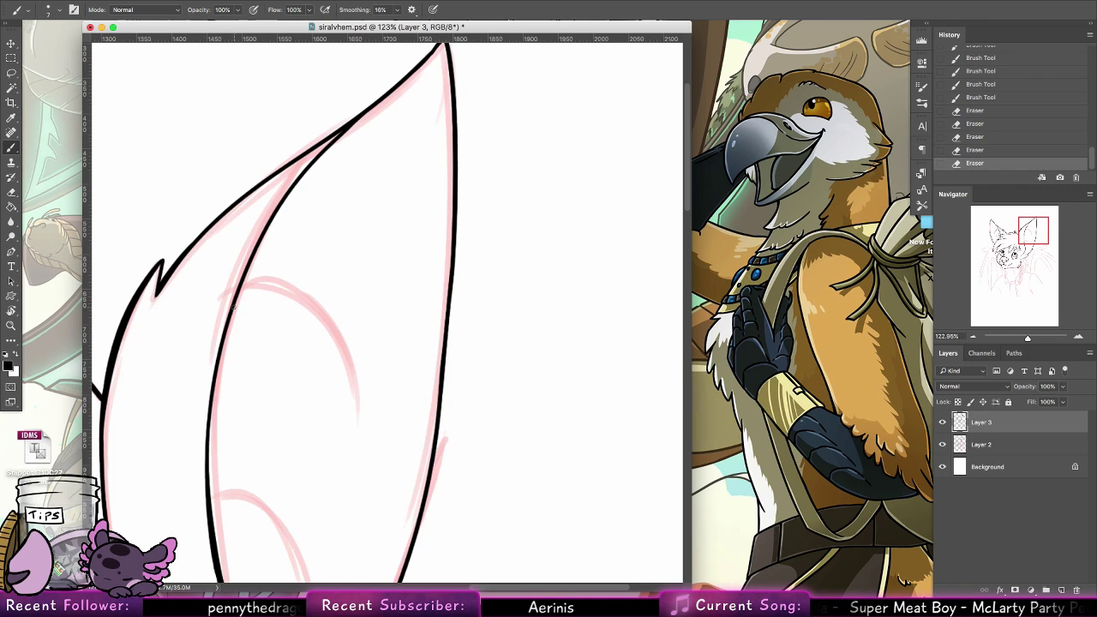
drag(233, 296, 363, 404)
drag(253, 289, 317, 343)
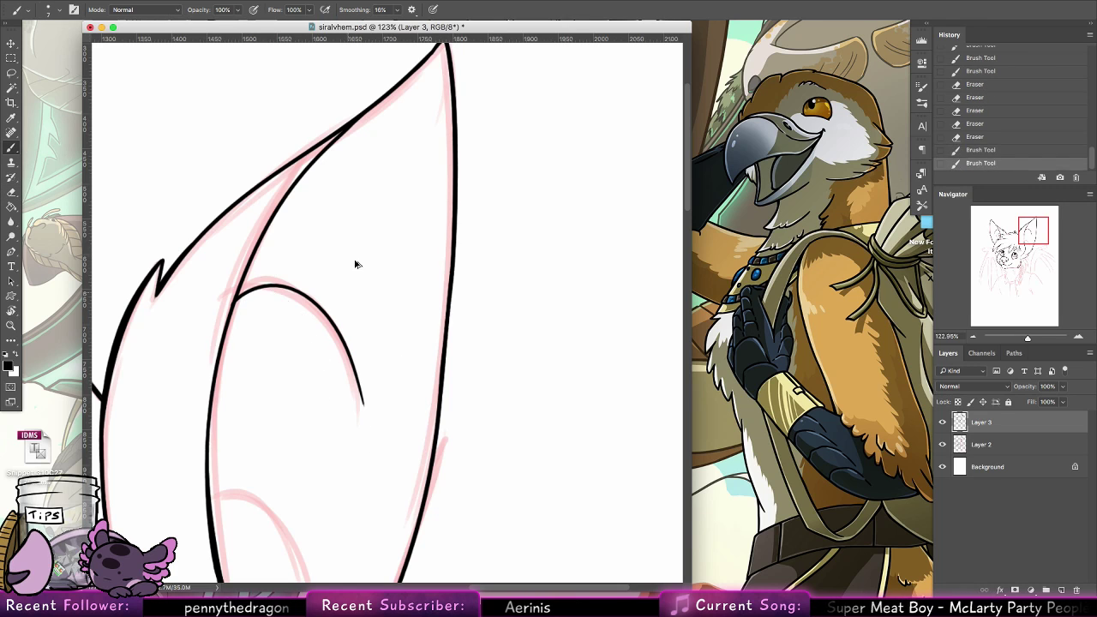
key(super+z)
key(super+z)
drag(236, 296, 334, 373)
drag(238, 293, 261, 294)
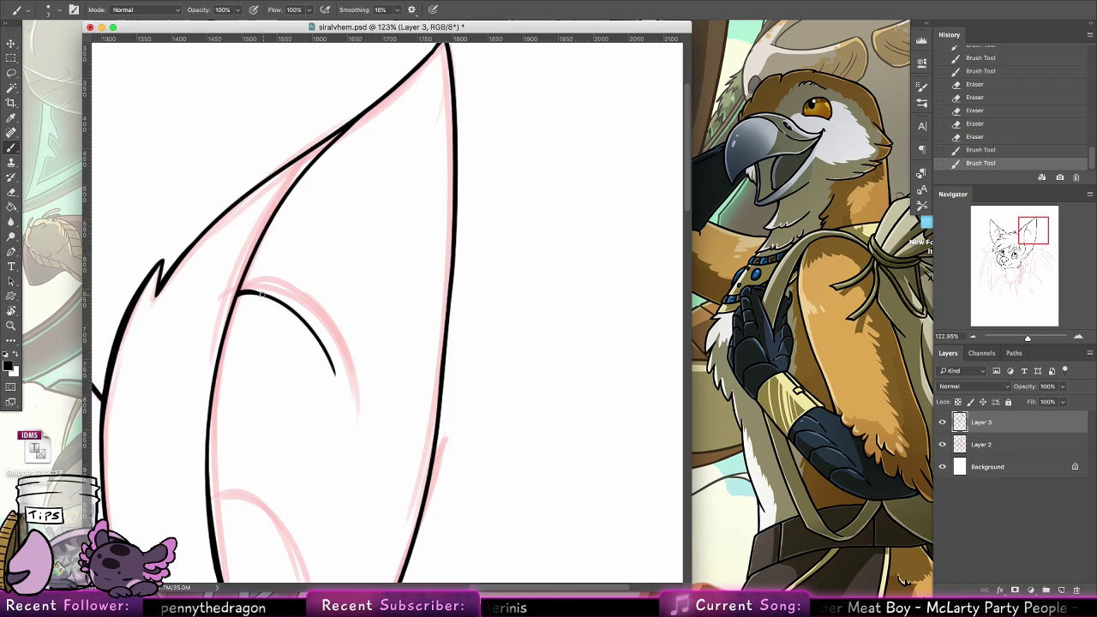
Ink a second, shorter curved crease lower inside the right ear, redoing it until it starts cleanly at the fold line
scroll(311, 311, down, 5)
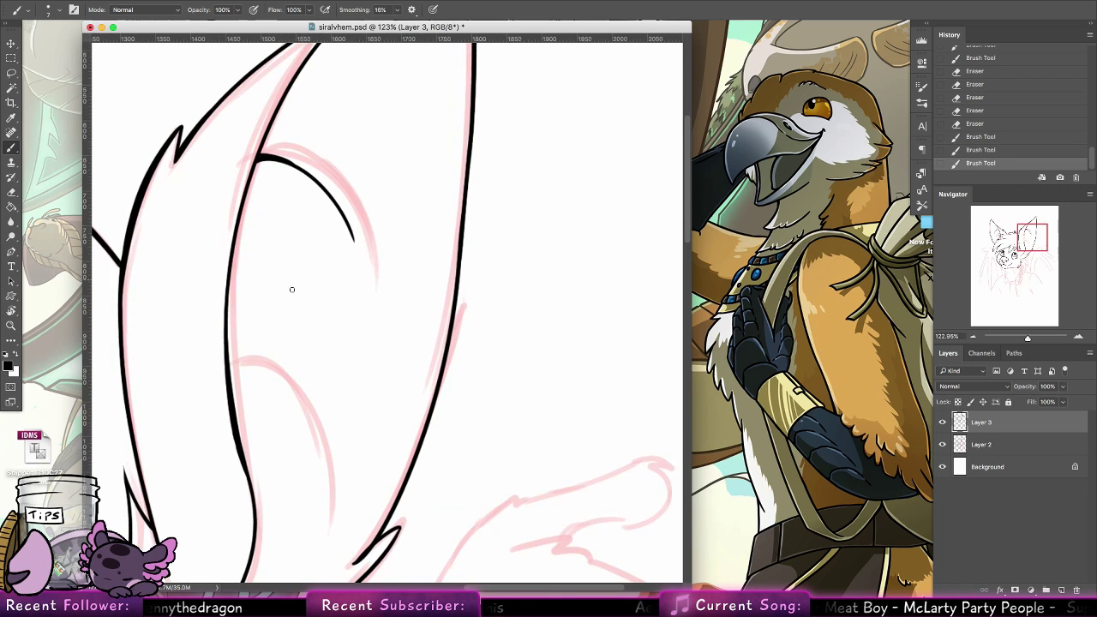
drag(227, 341, 304, 356)
key(super+z)
drag(227, 317, 311, 360)
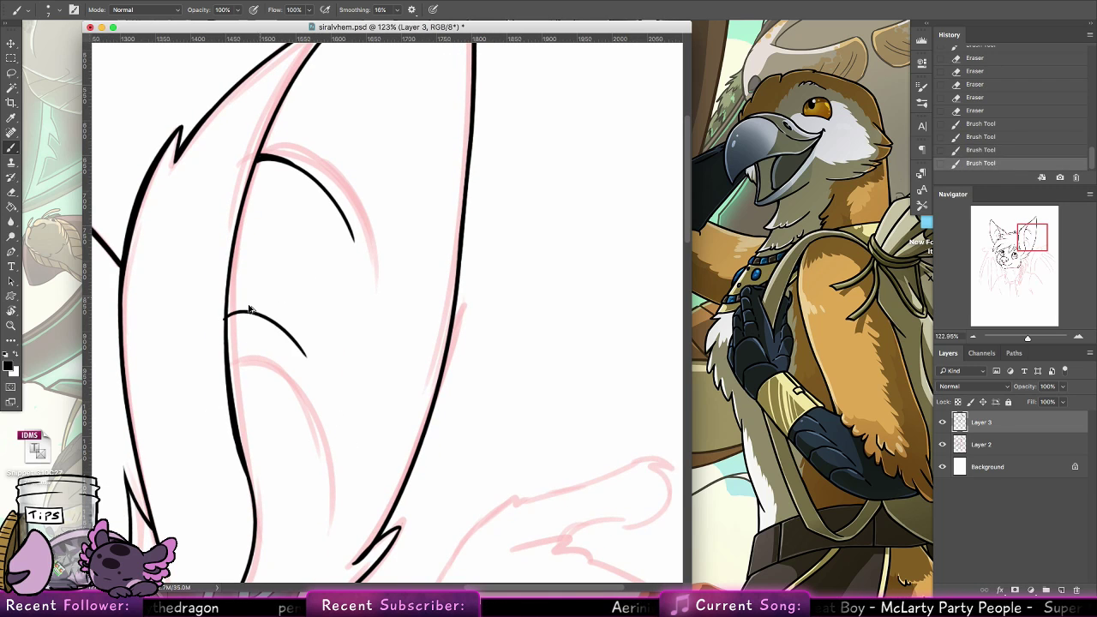
key(super+z)
drag(227, 318, 308, 378)
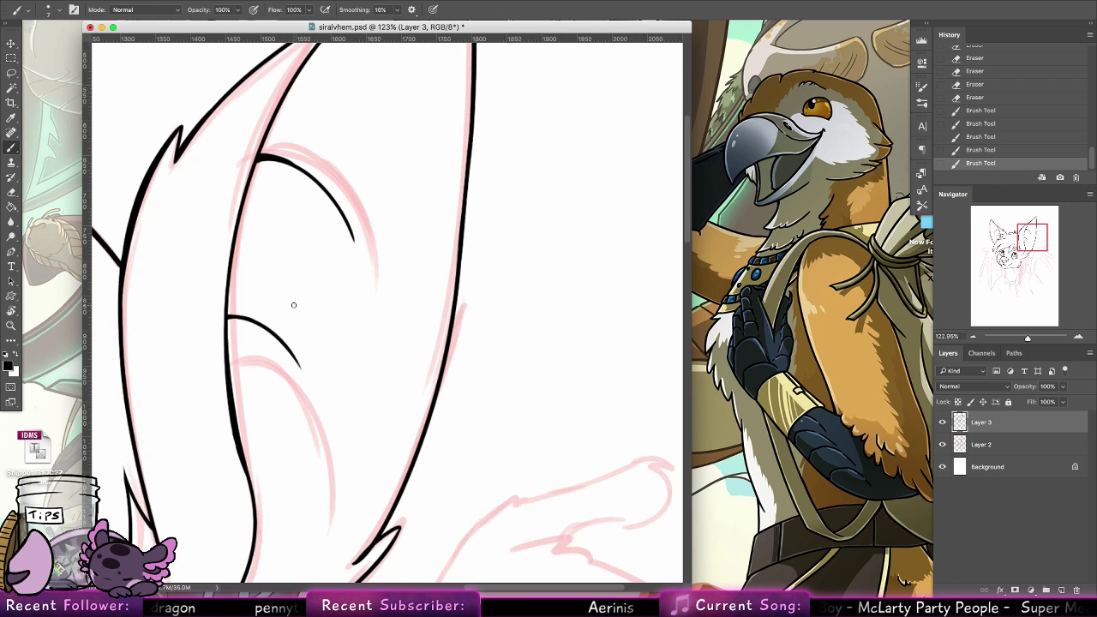
Extend the right ear's base line toward the cheek and ink the small fur tuft beneath it
mouse_move(489, 531)
mouse_down()
mouse_move(540, 226)
mouse_move(588, 49)
mouse_up()
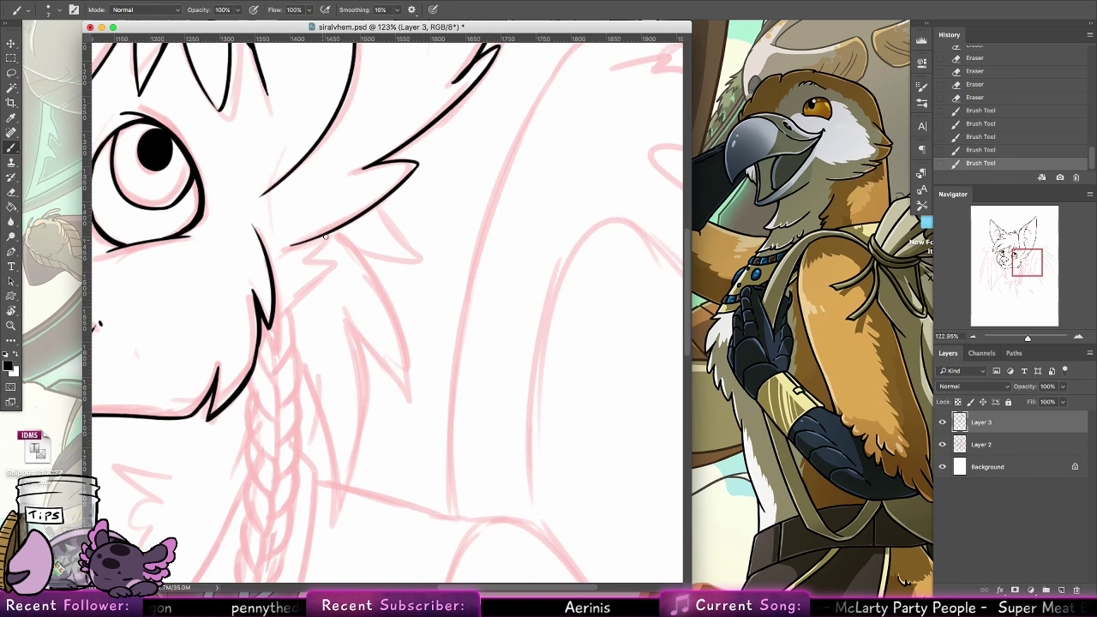
drag(331, 233, 300, 265)
key(super+z)
drag(335, 231, 285, 271)
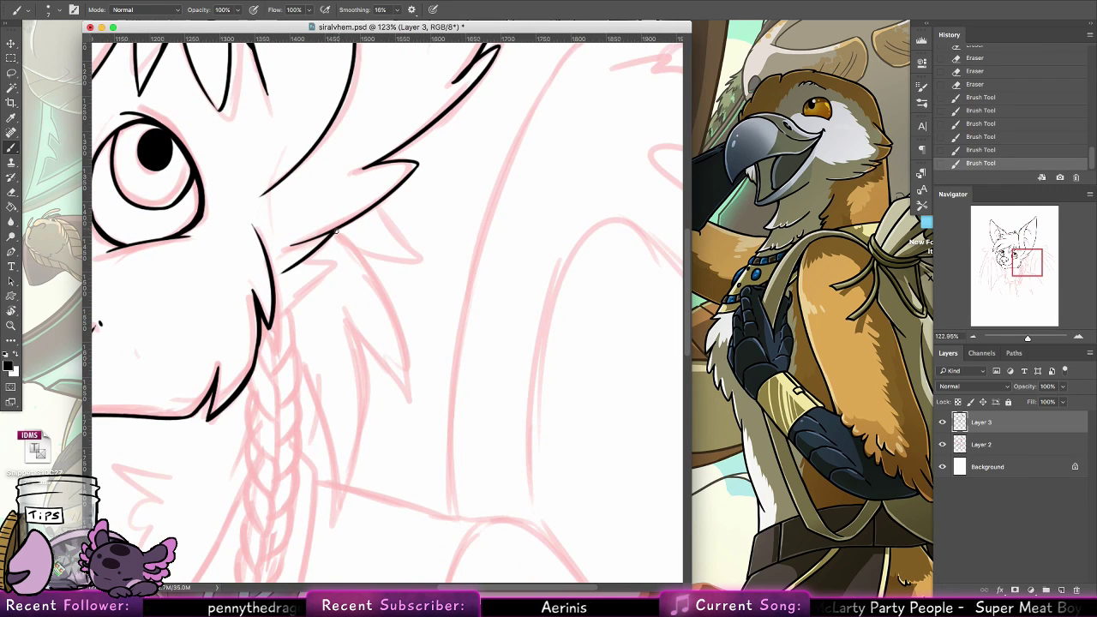
mouse_move(336, 232)
mouse_down()
mouse_move(284, 297)
mouse_move(330, 261)
mouse_up()
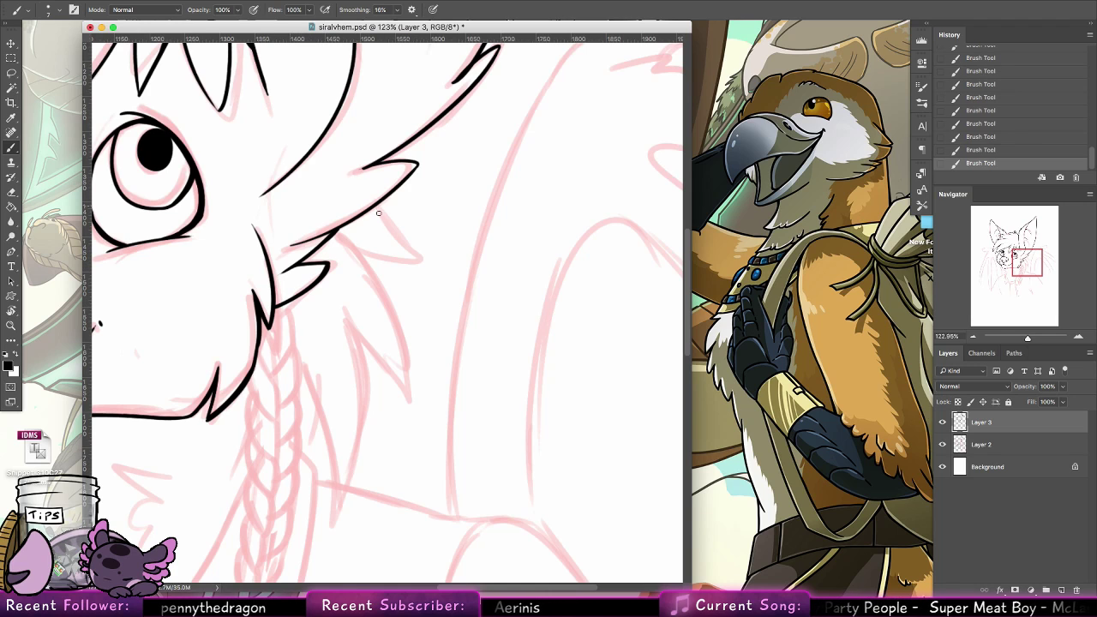
Ink the triangular fur tuft that sticks out just below the right ear's base
drag(393, 229, 431, 268)
key(super+z)
mouse_move(378, 204)
mouse_down()
mouse_move(428, 262)
mouse_move(356, 255)
mouse_move(381, 294)
mouse_up()
Ink the outer edge of the long hair lock below the right ear, redoing strokes until the curve follows the sketch
drag(336, 233, 401, 354)
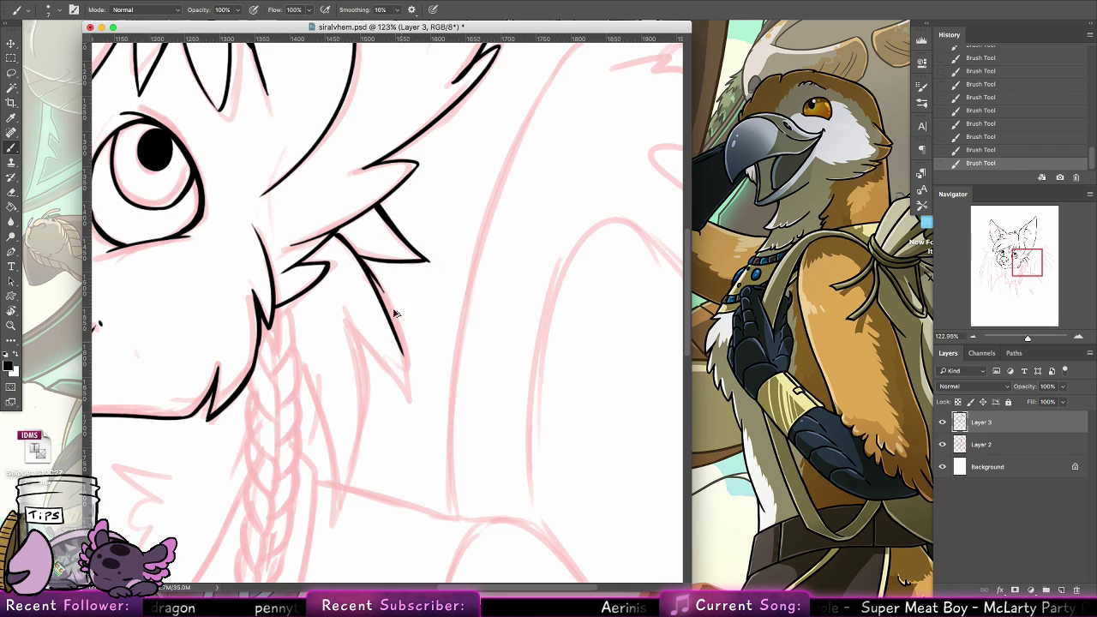
key(super+z)
drag(338, 234, 402, 334)
key(super+z)
drag(343, 238, 394, 309)
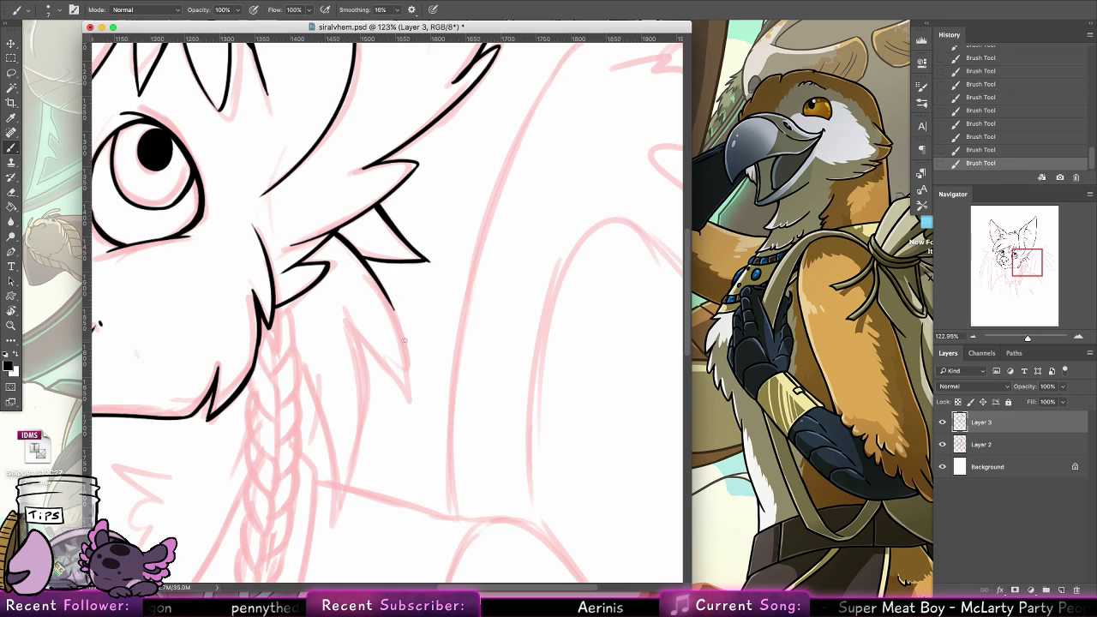
drag(366, 261, 407, 349)
key(super+z)
drag(378, 286, 411, 381)
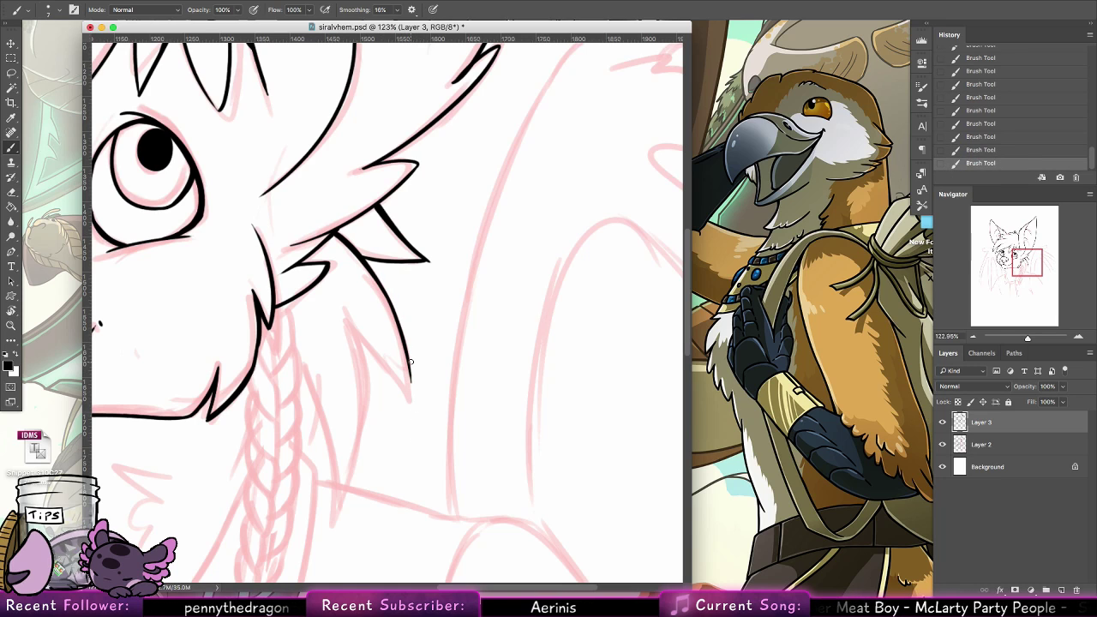
Bring the long hair lock to a point, ink its inner edge, and try the next lock's long edge
drag(397, 329, 413, 401)
key(super+z)
mouse_move(406, 354)
mouse_down()
mouse_move(412, 401)
mouse_move(358, 323)
mouse_move(360, 472)
mouse_up()
key(super+z)
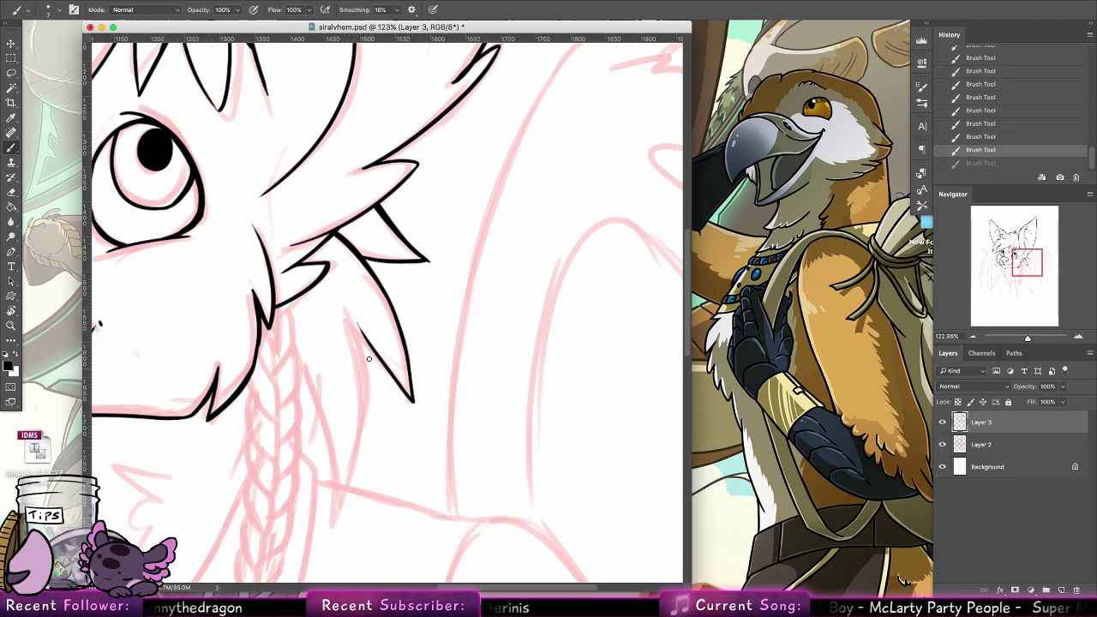
drag(351, 300, 318, 542)
key(super+z)
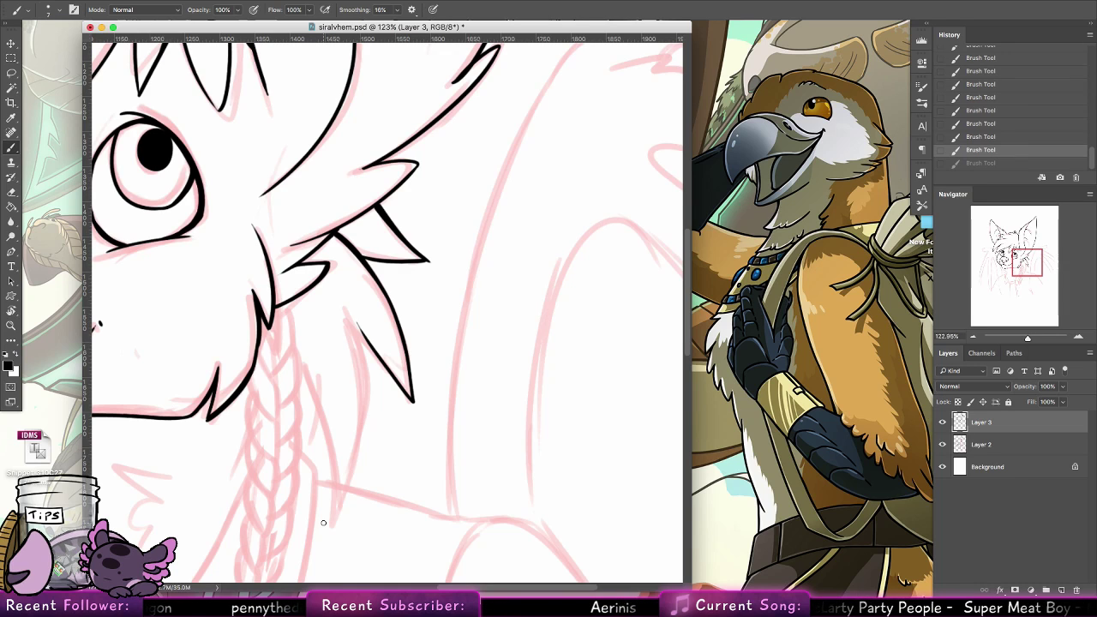
Ink the two pointed neck-fur tufts beneath the left side of the chin, redoing strokes until they taper cleanly
drag(299, 345, 445, 244)
drag(283, 441, 495, 282)
drag(421, 220, 476, 352)
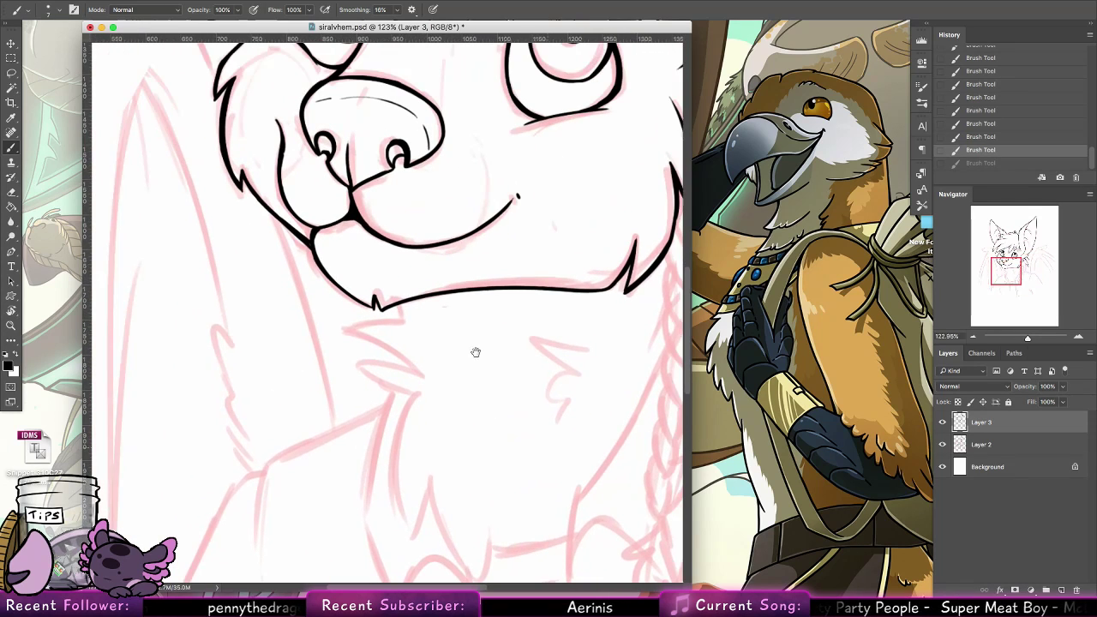
drag(401, 307, 404, 319)
mouse_move(402, 302)
mouse_down()
mouse_move(403, 325)
mouse_move(338, 332)
mouse_move(414, 376)
mouse_up()
key(super+z)
key(super+z)
drag(340, 334, 419, 379)
key(super+z)
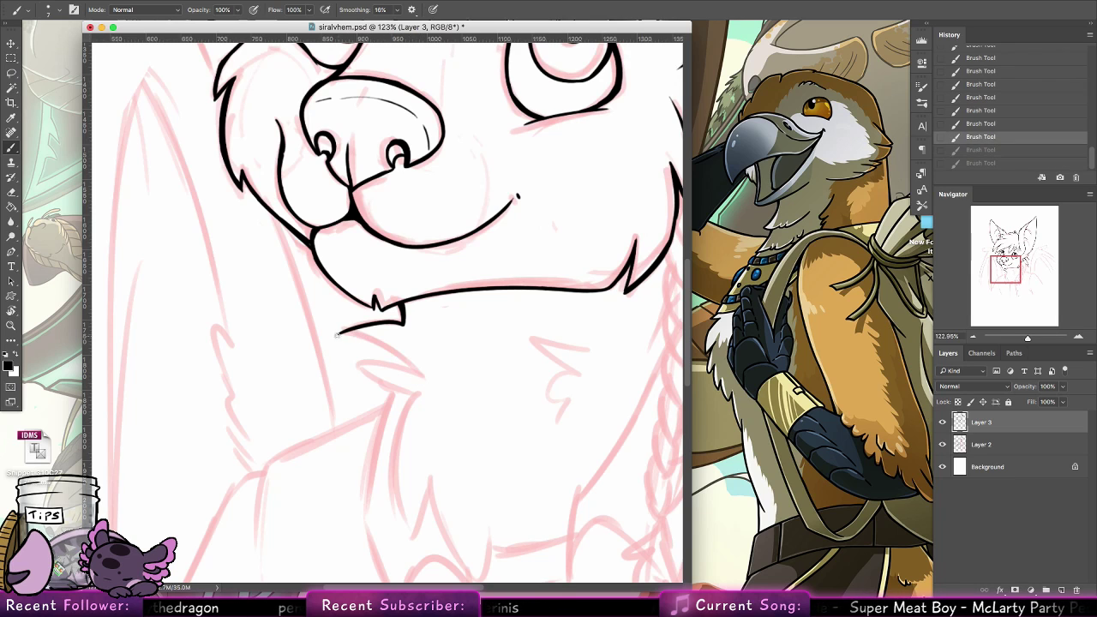
mouse_move(339, 333)
mouse_down()
mouse_move(412, 364)
mouse_move(426, 394)
mouse_up()
key(super+z)
mouse_move(353, 363)
mouse_down()
mouse_move(431, 395)
mouse_move(445, 387)
mouse_up()
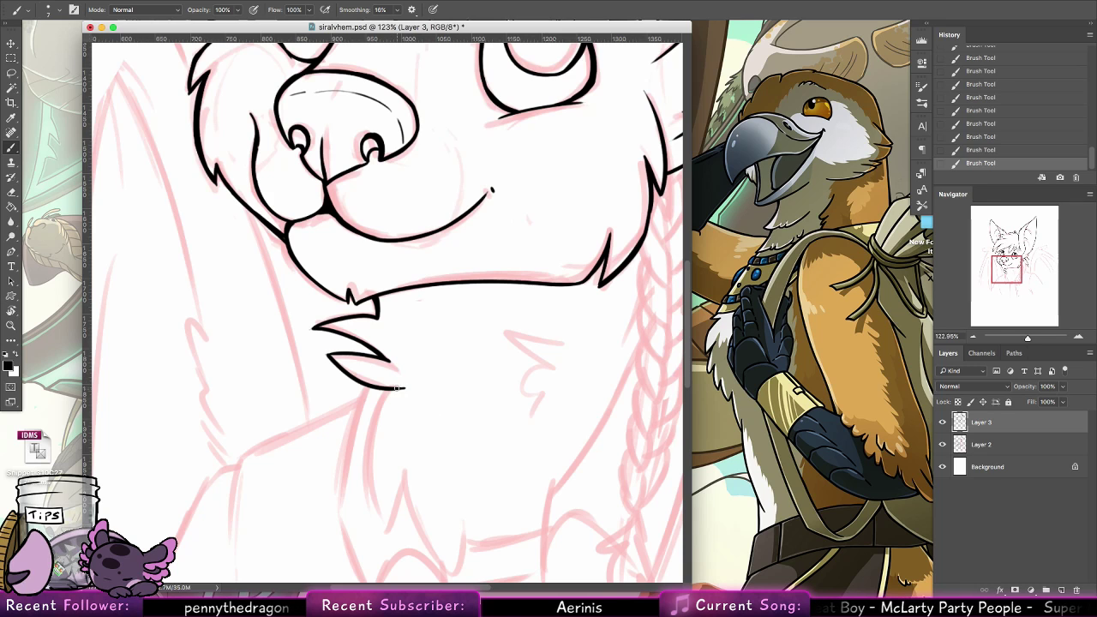
Ink the neck's left edge from the lower fur tuft down to a sharp fur point and start its return edge
drag(396, 388, 368, 477)
key(super+z)
drag(395, 390, 383, 523)
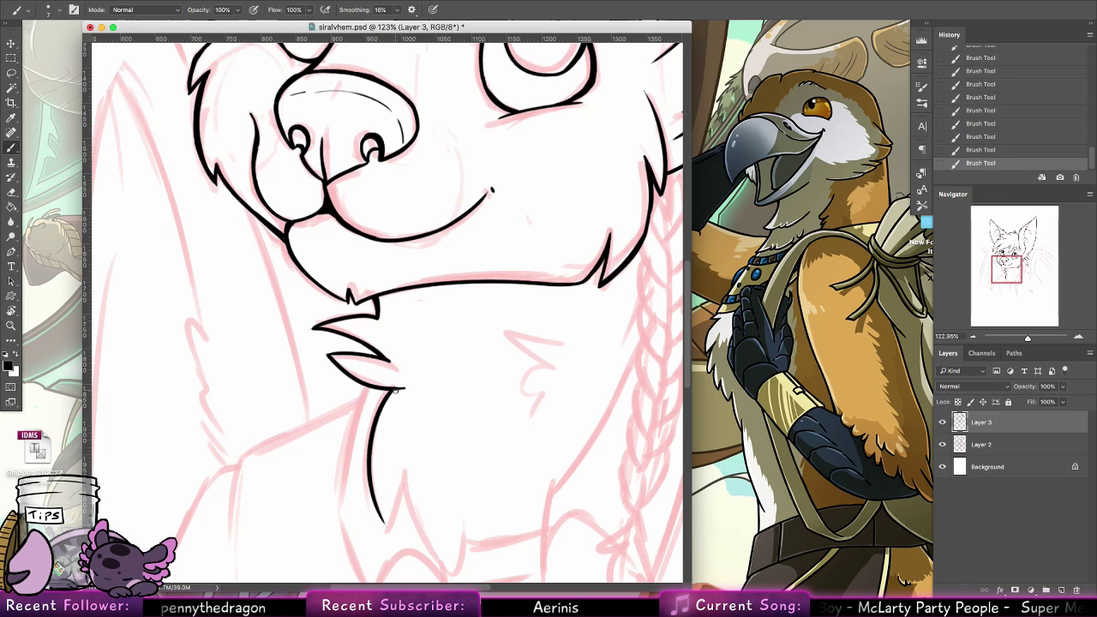
drag(385, 464, 306, 402)
drag(315, 465, 334, 415)
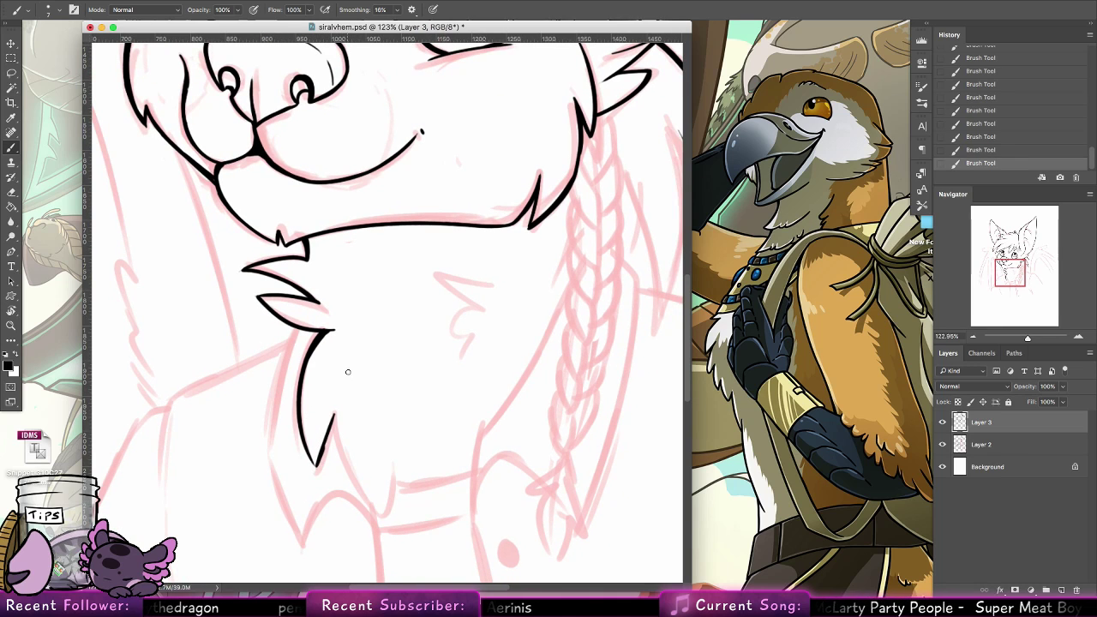
Ink the return edge of the lower neck-fur point and the larger fur point beside it at the neck's base
drag(318, 459, 334, 415)
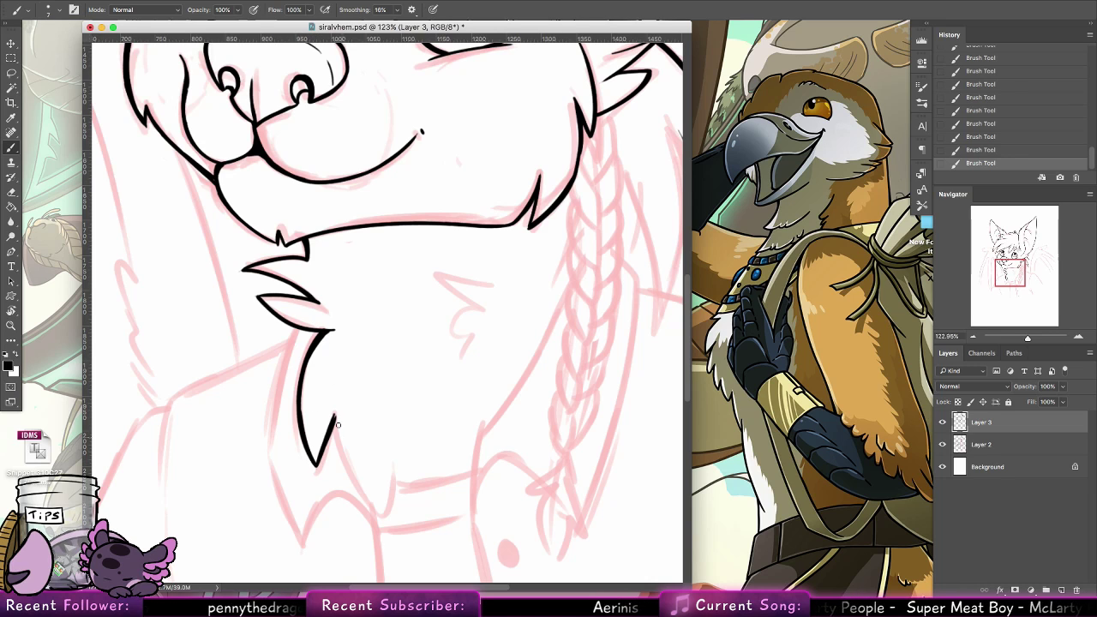
mouse_move(336, 416)
mouse_down()
mouse_move(383, 514)
mouse_move(395, 476)
mouse_up()
key(super+z)
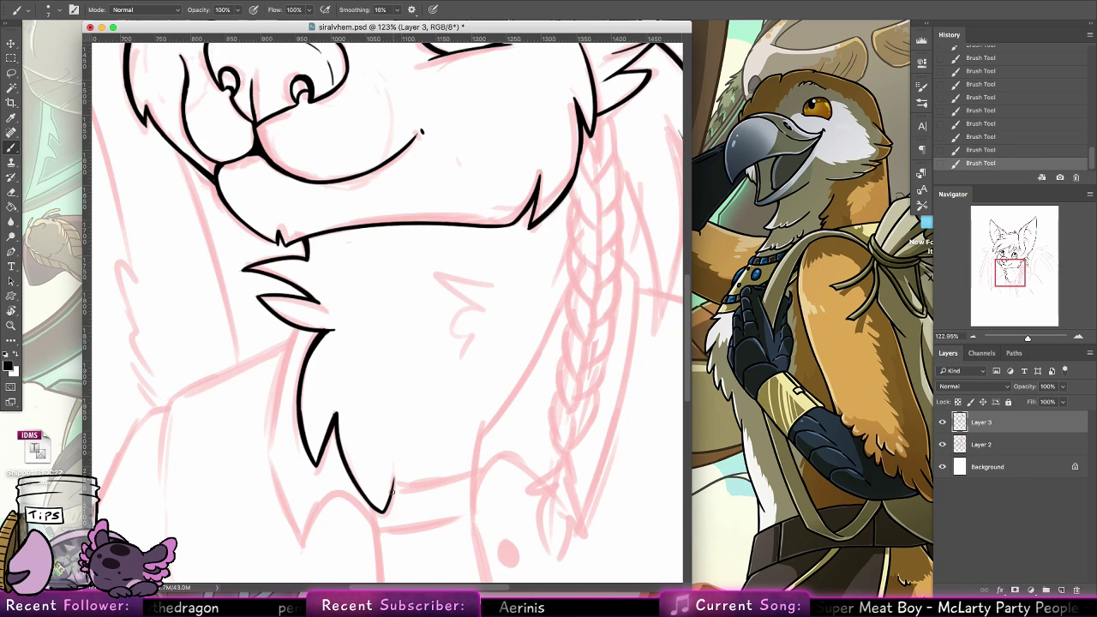
Ink the small curved fur tufts on the right side of the neck, redoing strokes until they match the sketch
mouse_move(496, 287)
mouse_down()
mouse_move(473, 279)
mouse_move(476, 303)
mouse_move(436, 273)
mouse_move(495, 304)
mouse_move(449, 331)
mouse_move(483, 335)
mouse_move(471, 364)
mouse_up()
key(super+z)
key(super+z)
mouse_move(455, 326)
mouse_down()
mouse_move(451, 337)
mouse_move(489, 301)
mouse_move(471, 365)
mouse_up()
key(super+z)
key(super+z)
key(super+z)
key(super+z)
key(super+shift+z)
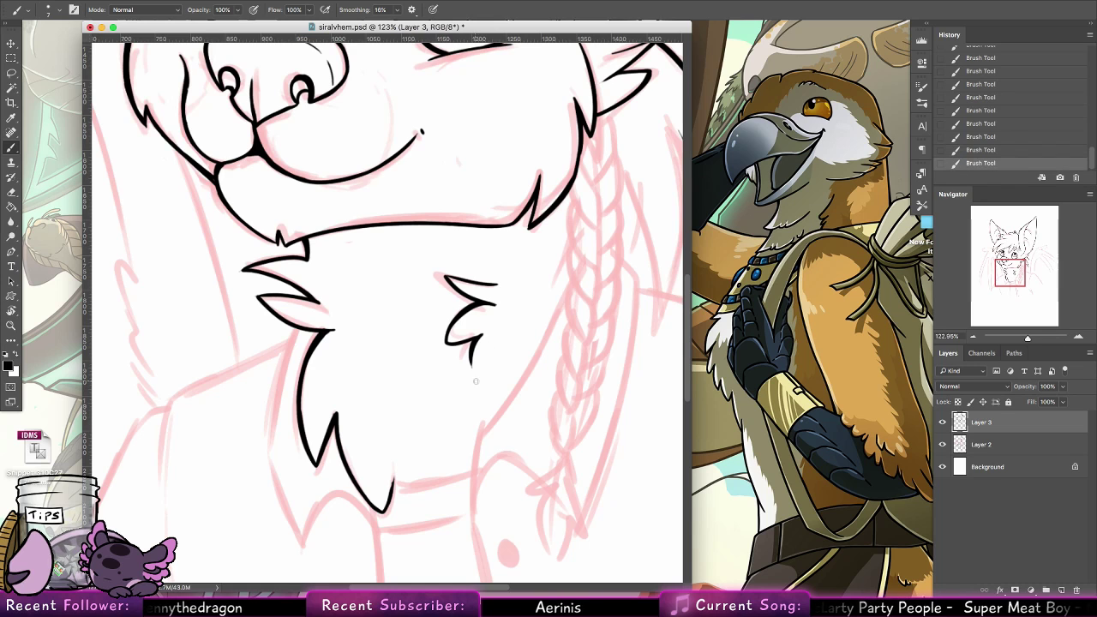
Ink the left collar flap's outer edge from the neck fur down to its tip, redoing the lower stroke
drag(549, 409, 517, 371)
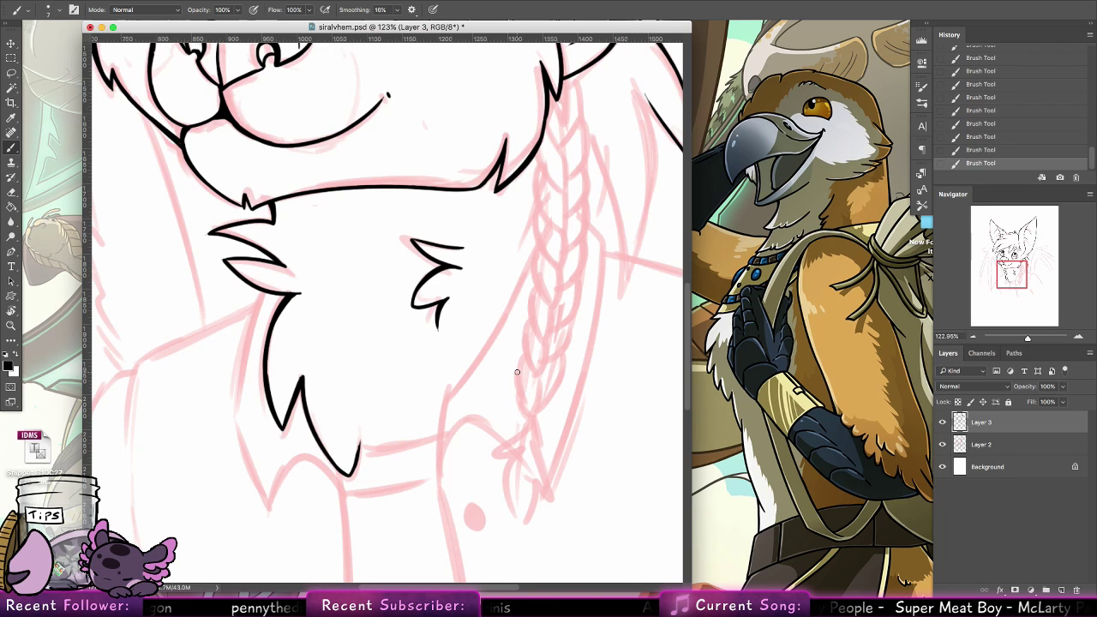
drag(344, 326, 528, 251)
drag(451, 220, 421, 324)
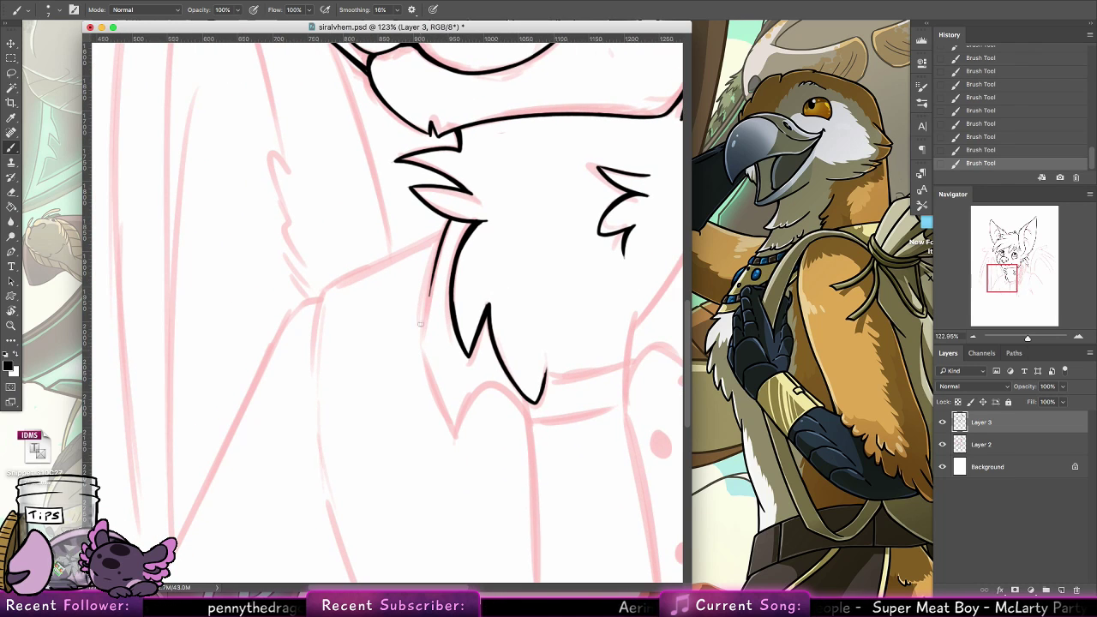
drag(450, 222, 424, 345)
drag(429, 278, 427, 365)
key(super+z)
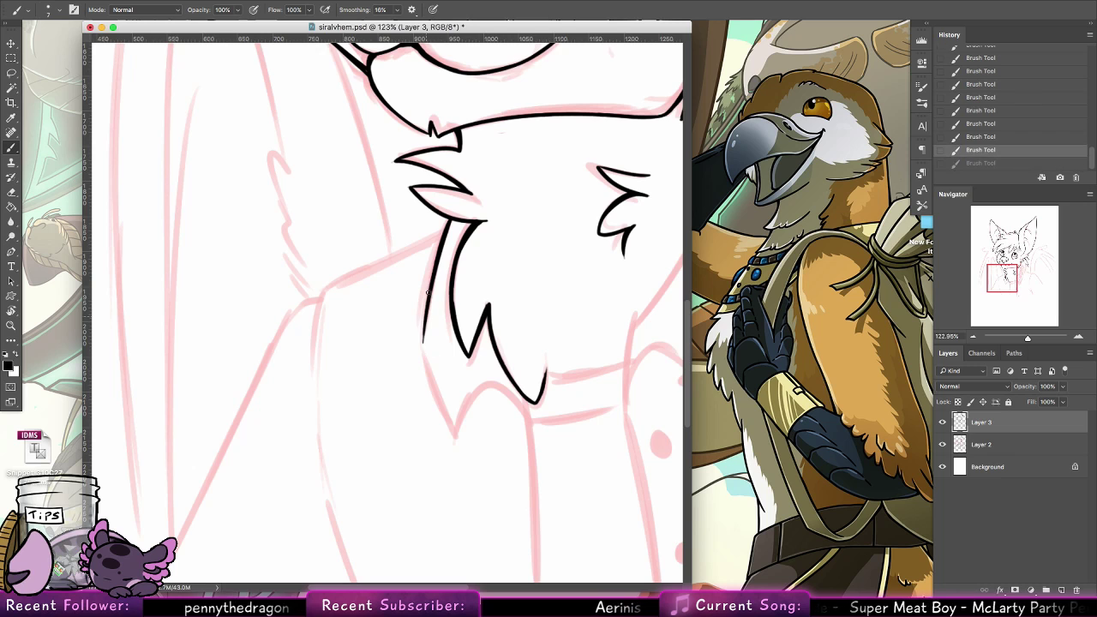
drag(429, 289, 429, 362)
key(super+z)
mouse_move(425, 310)
mouse_down()
mouse_move(422, 353)
mouse_move(446, 413)
mouse_up()
Ink the left collar flap's inner edge from its tip up to the fur and its short continuation between the fur points
drag(498, 388, 374, 337)
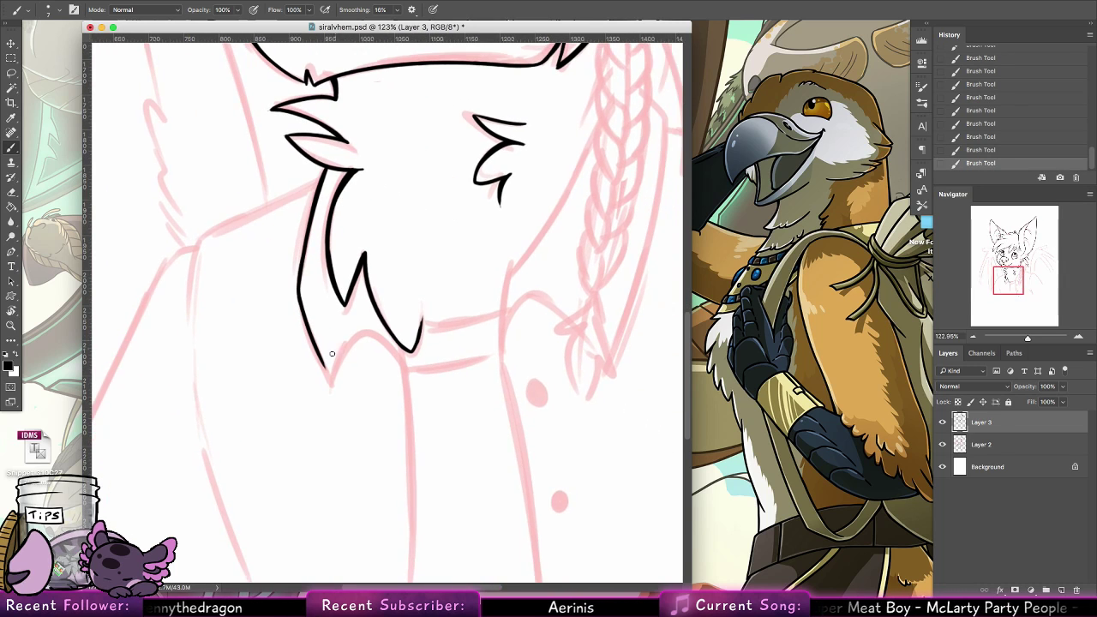
drag(323, 363, 342, 299)
key(super+z)
mouse_move(325, 366)
mouse_down()
mouse_move(339, 292)
mouse_move(373, 302)
mouse_up()
key(super+z)
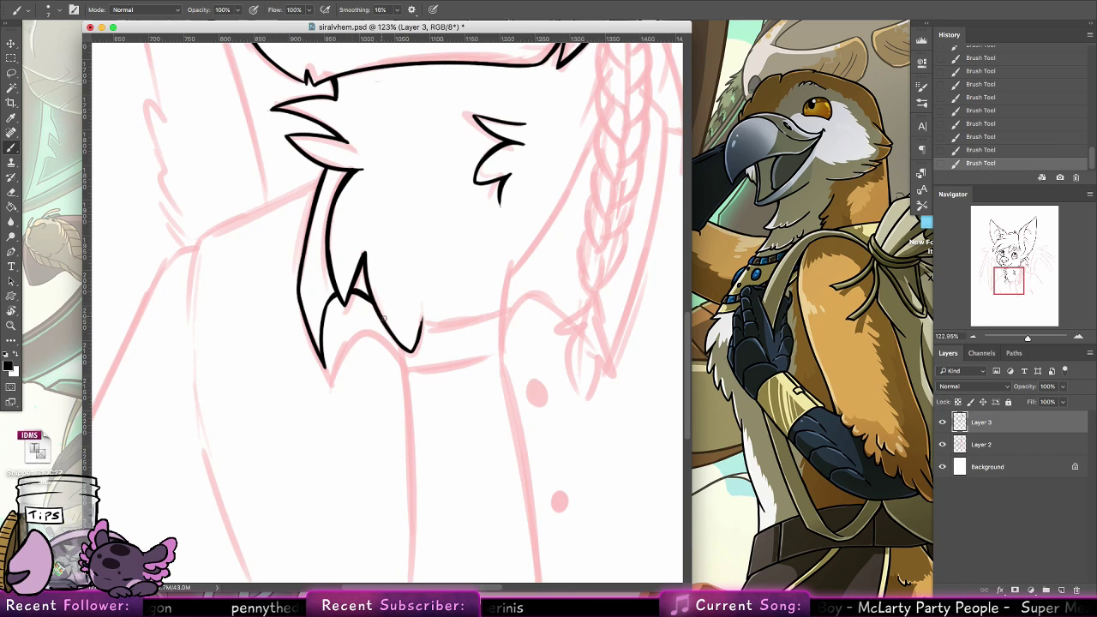
Ink the left edge of the shirt opening downward from the lowest fur point, redoing the stroke to follow the sketch
drag(394, 337, 408, 411)
drag(396, 340, 409, 458)
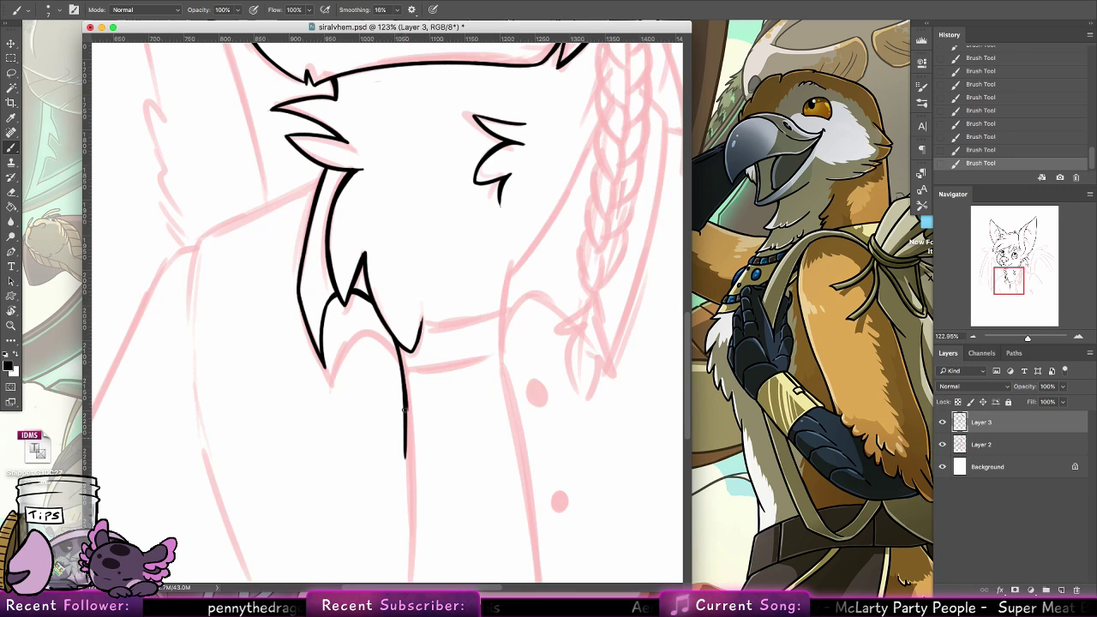
key(super+z)
drag(398, 345, 409, 464)
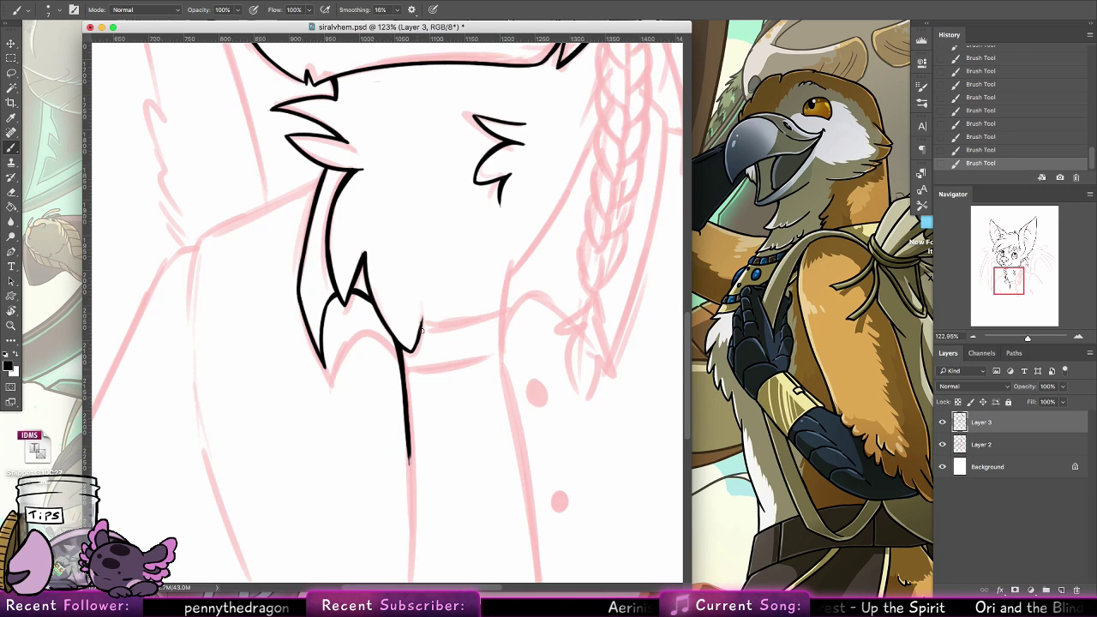
Ink the right collar's short front edge and the long neckline running up from it to the braid
drag(417, 373, 421, 409)
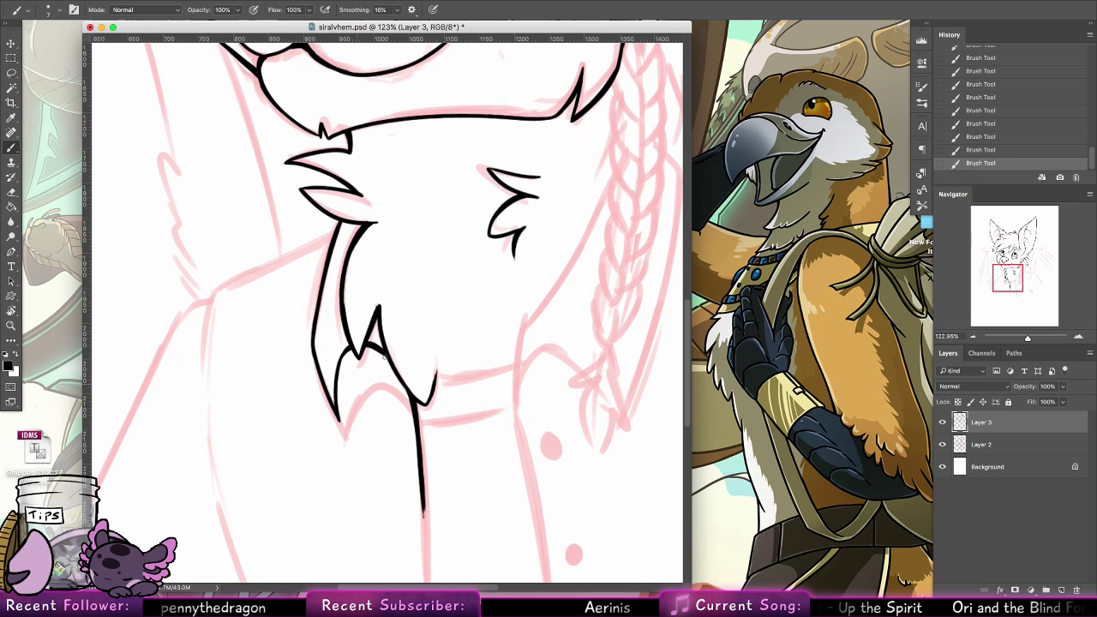
drag(549, 353, 342, 368)
drag(301, 332, 296, 441)
drag(304, 329, 387, 192)
key(ctrl+z)
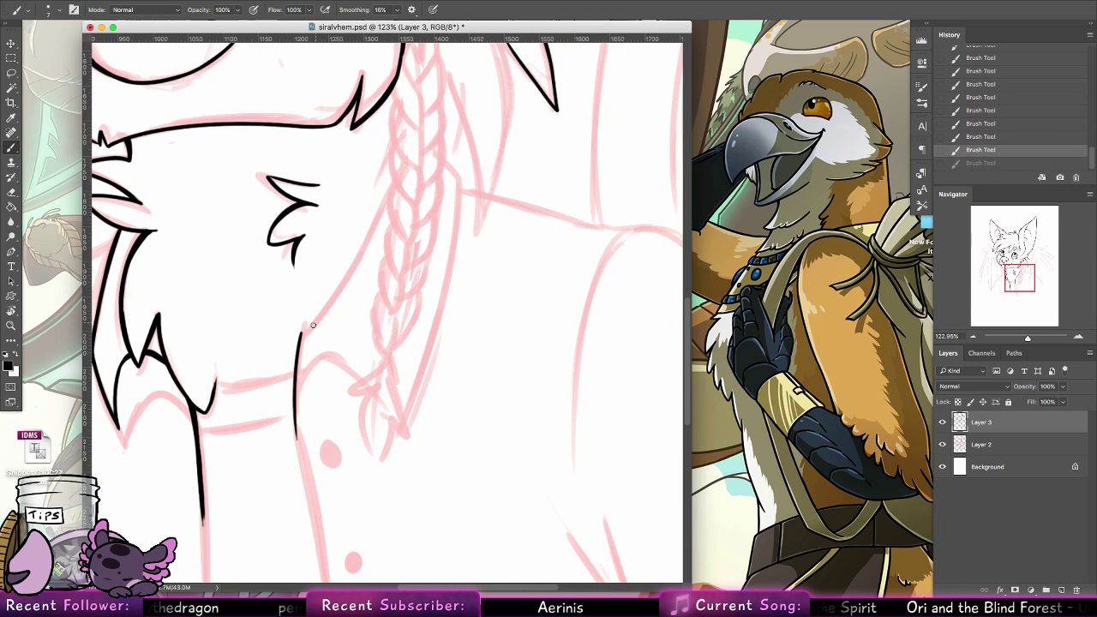
mouse_move(301, 334)
mouse_down()
mouse_move(383, 195)
mouse_move(309, 335)
mouse_move(388, 216)
mouse_up()
key(ctrl+z)
key(ctrl+z)
key(ctrl+z)
drag(301, 332, 385, 196)
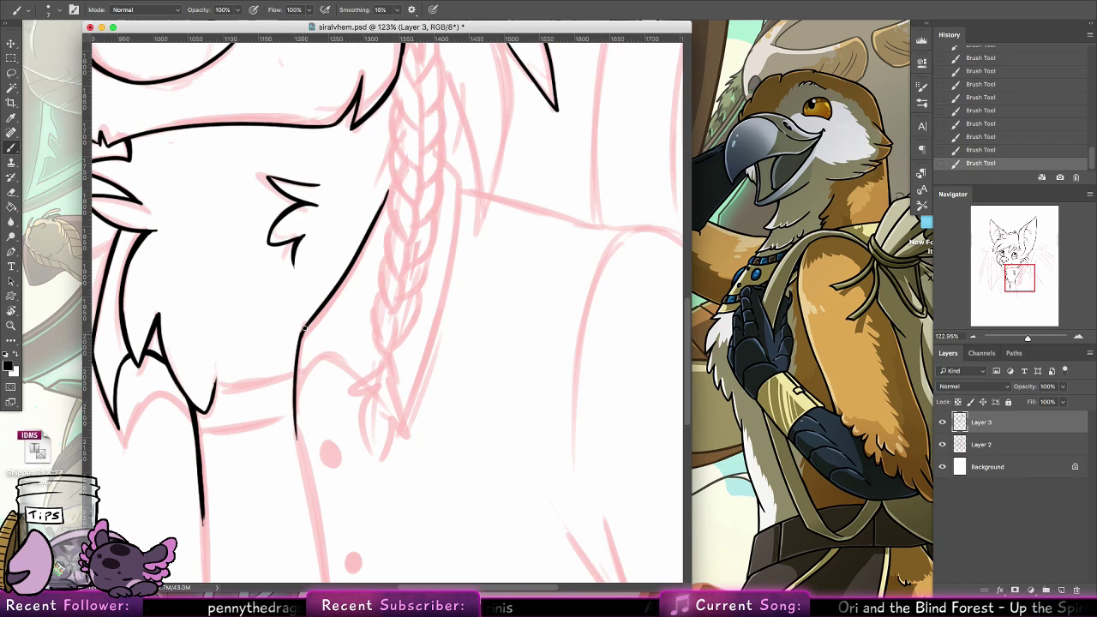
Ink the rounded front edge of the right collar flap, redoing the curve until it follows the sketch
drag(296, 439, 331, 341)
key(ctrl+z)
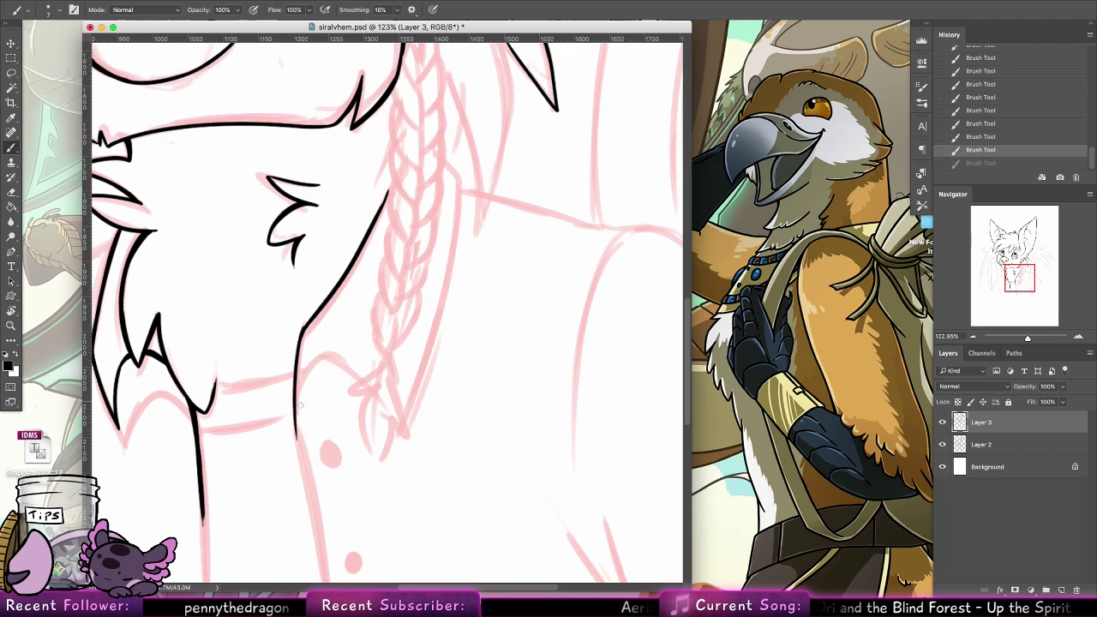
drag(295, 400, 367, 381)
key(ctrl+z)
mouse_move(297, 377)
mouse_down()
mouse_move(386, 410)
mouse_move(405, 448)
mouse_move(390, 417)
mouse_up()
key(ctrl+z)
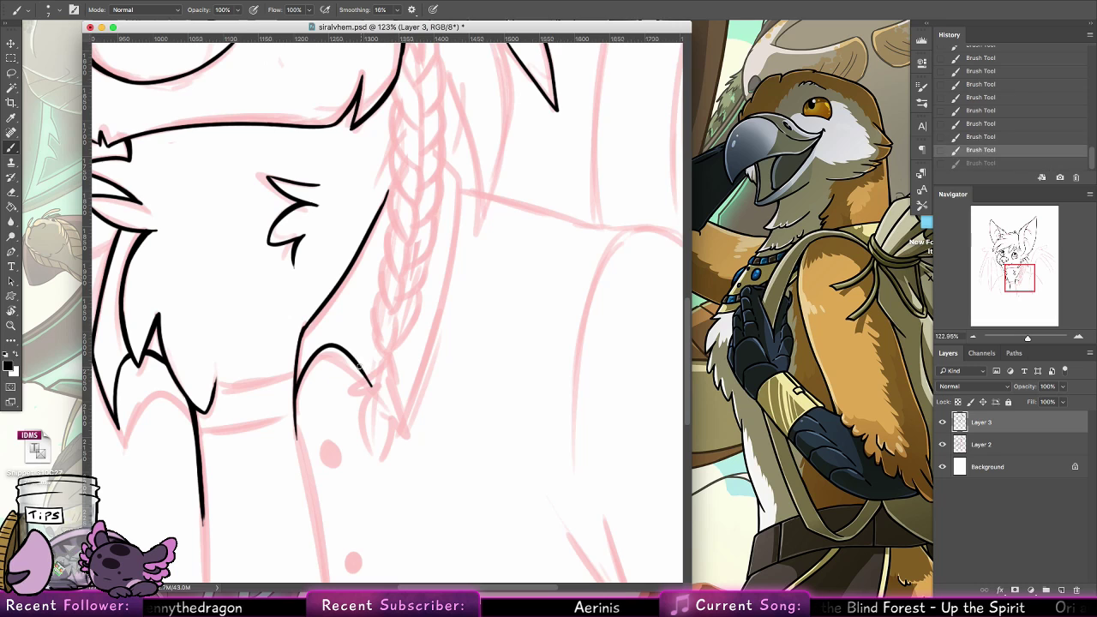
Bring the right collar flap to a sharp tip and ink its long outer edge up past the braid to the shoulder
mouse_move(360, 369)
mouse_down()
mouse_move(397, 422)
mouse_move(446, 196)
mouse_up()
key(ctrl+z)
key(ctrl+z)
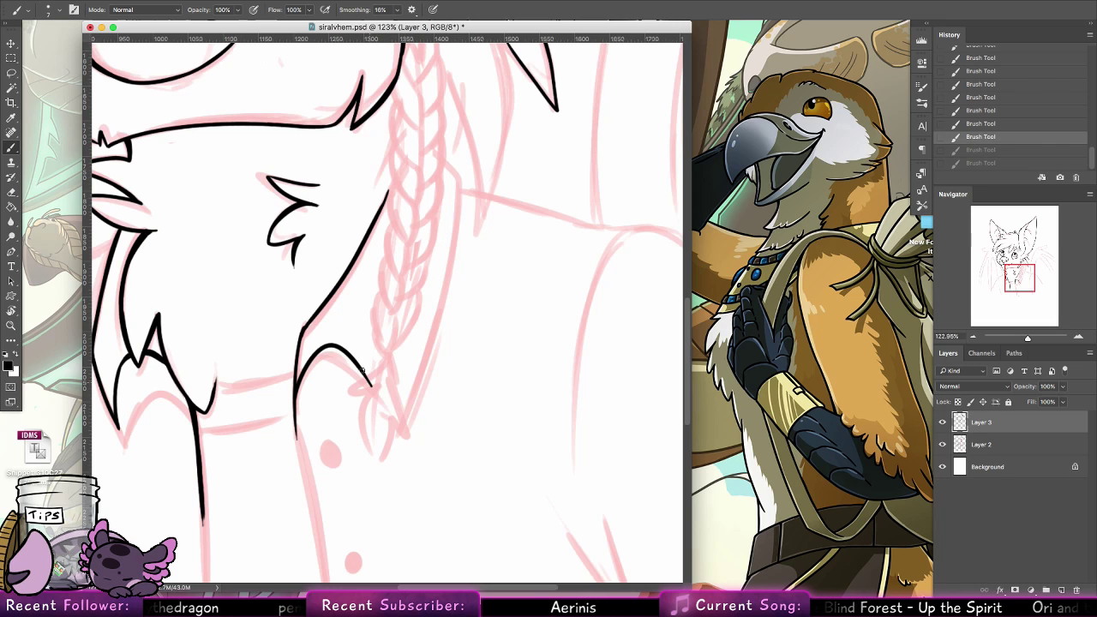
drag(355, 359, 399, 426)
key(ctrl+z)
mouse_move(356, 361)
mouse_down()
mouse_move(397, 420)
mouse_move(464, 246)
mouse_move(470, 198)
mouse_up()
key(ctrl+z)
mouse_move(397, 420)
mouse_down()
mouse_move(462, 180)
mouse_move(441, 145)
mouse_move(460, 173)
mouse_up()
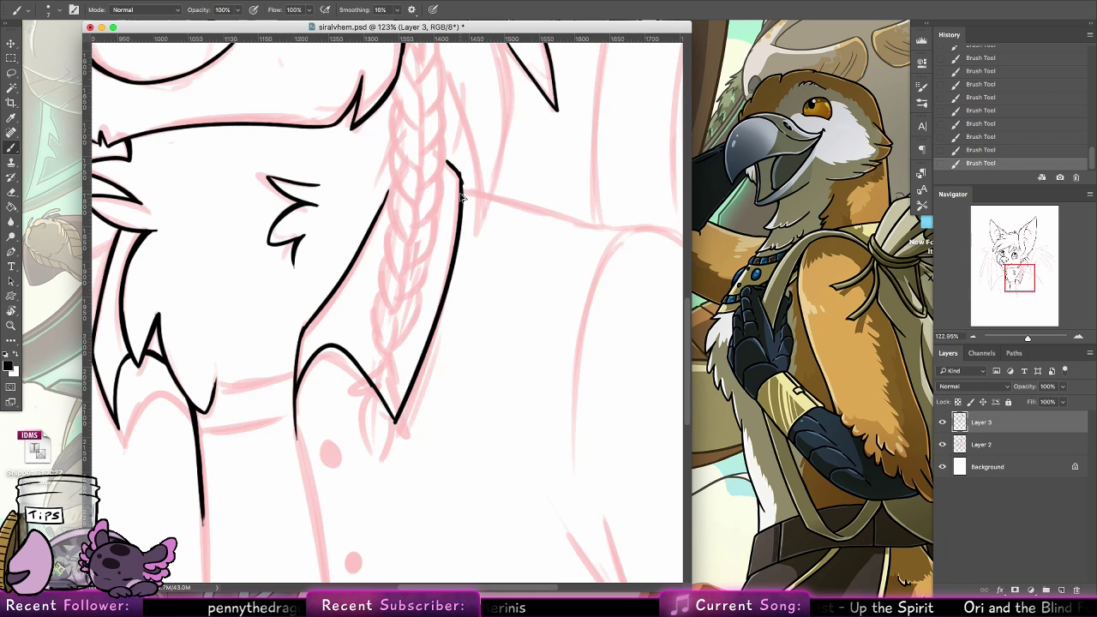
key(ctrl+z)
drag(424, 421, 409, 364)
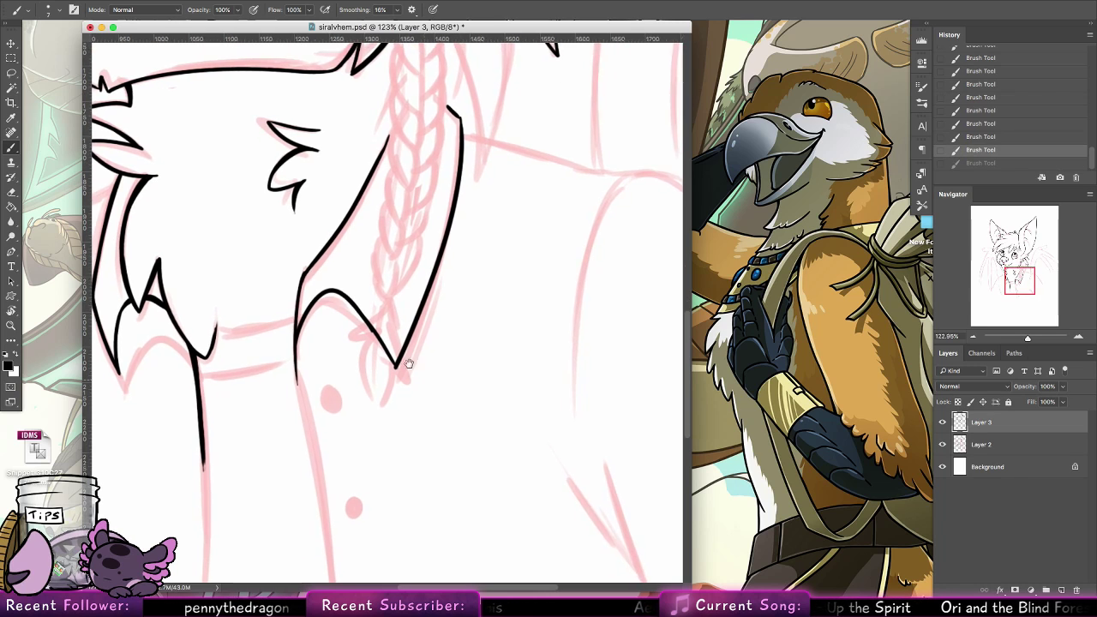
key(ctrl+shift+z)
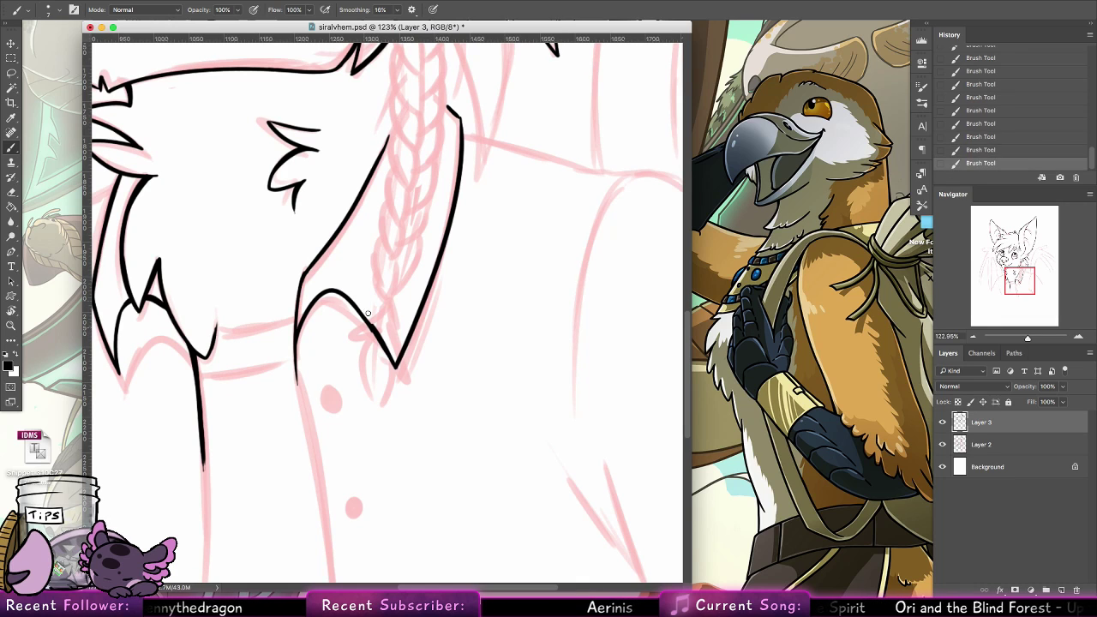
key(ctrl+z)
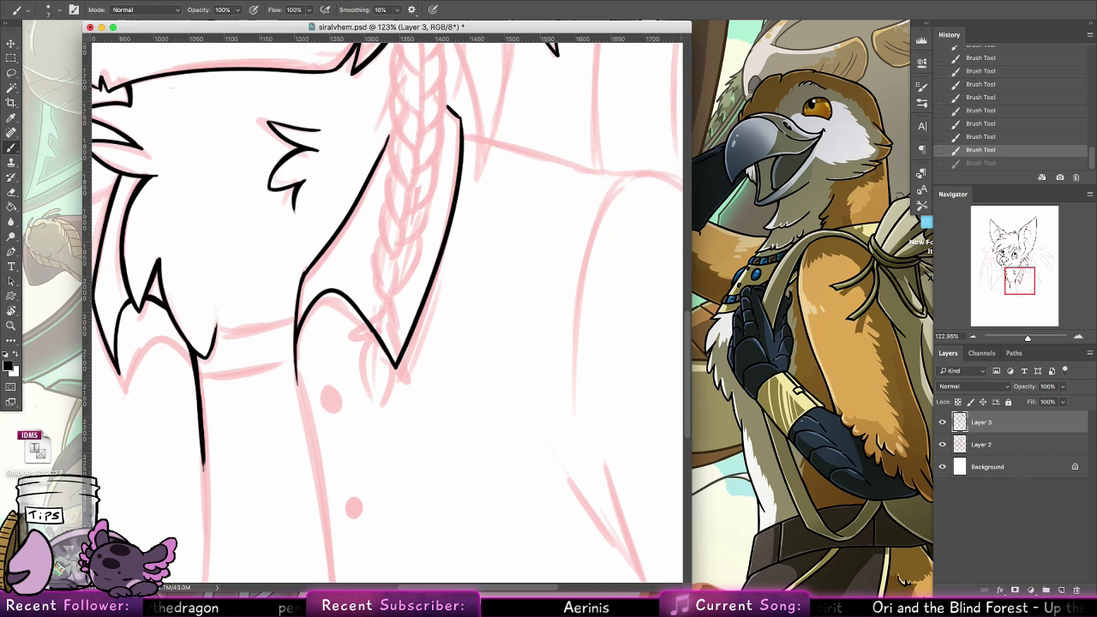
Switch to Google Chrome and search Google Images for "blueberry gorgonian"
click(421, 578)
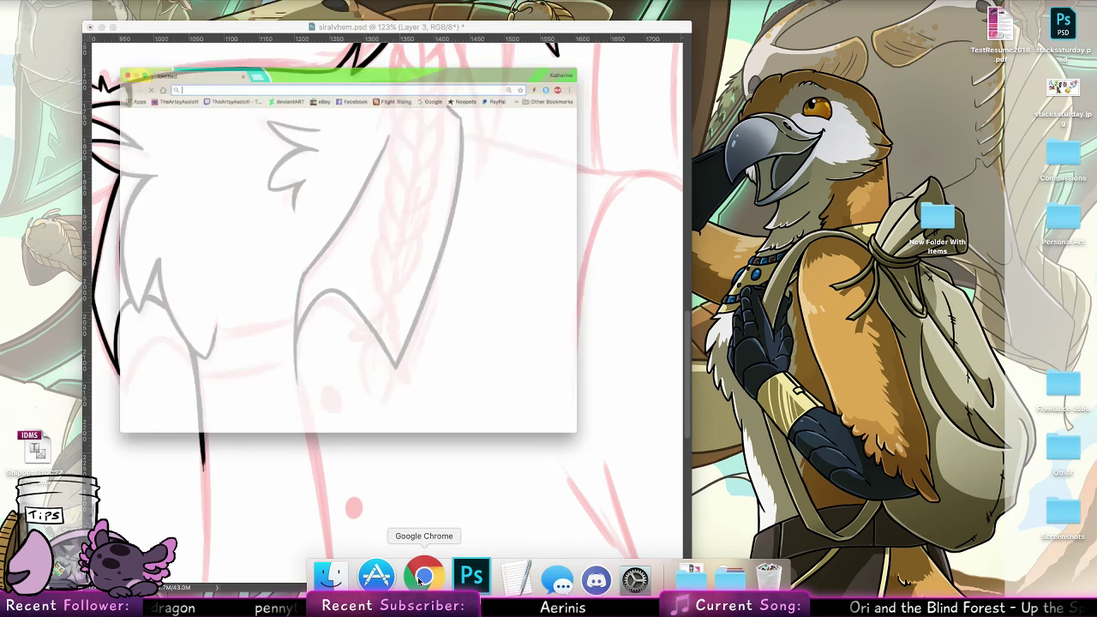
text(blueberry)
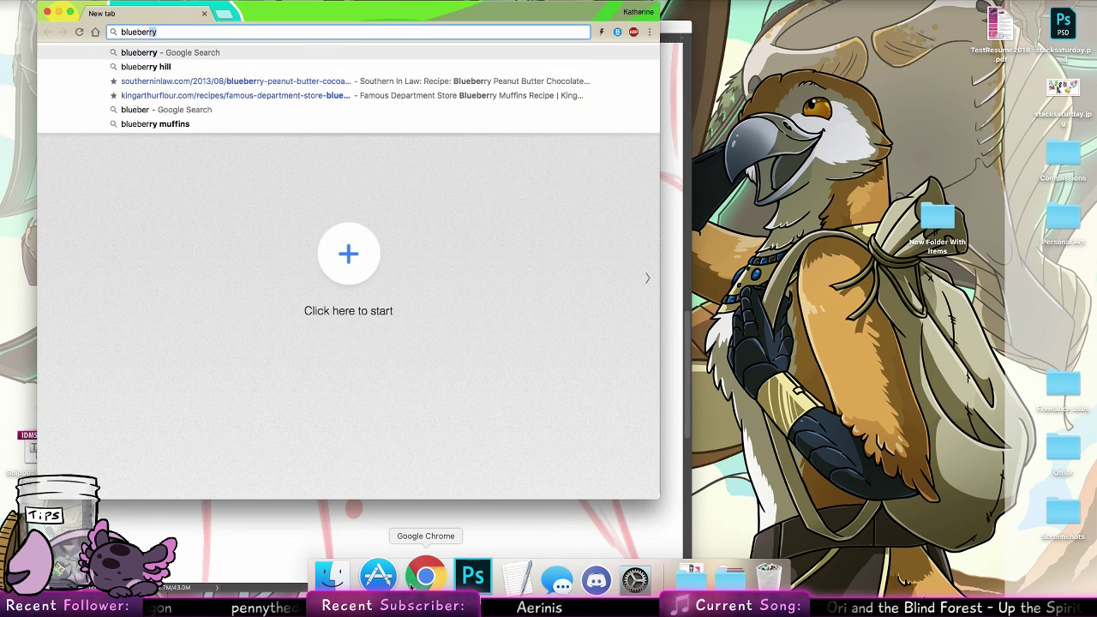
text( gorgonian)
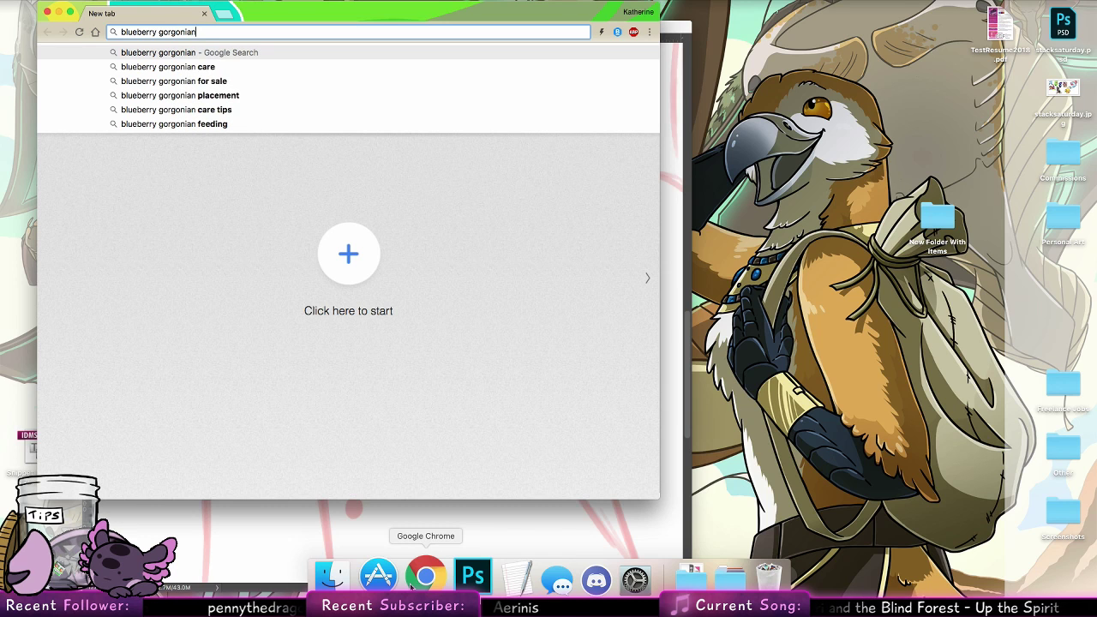
key(Return)
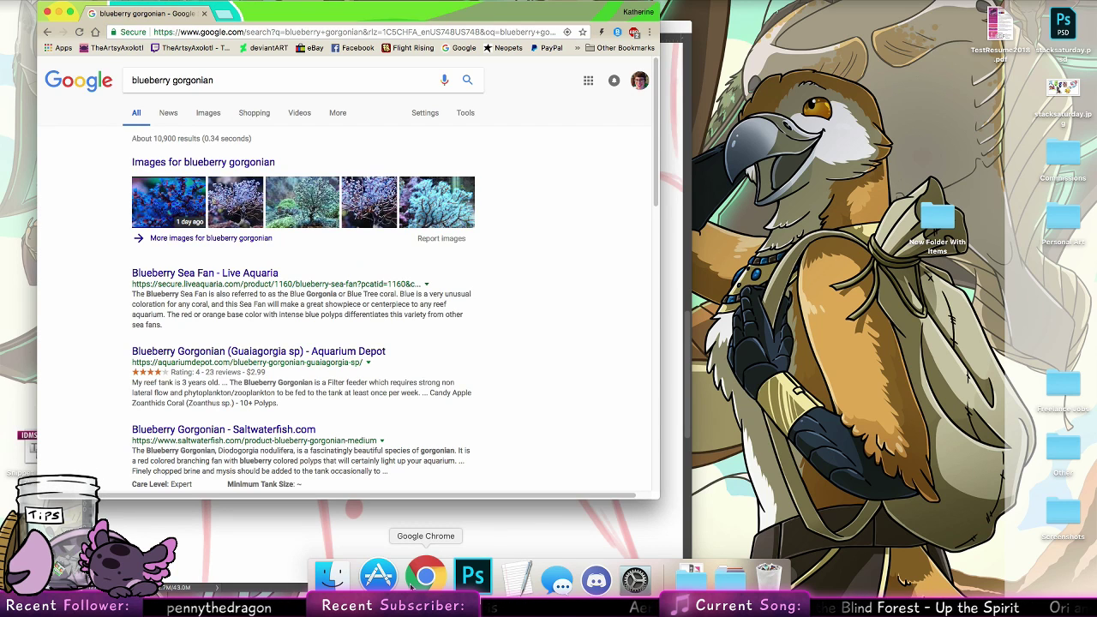
click(210, 112)
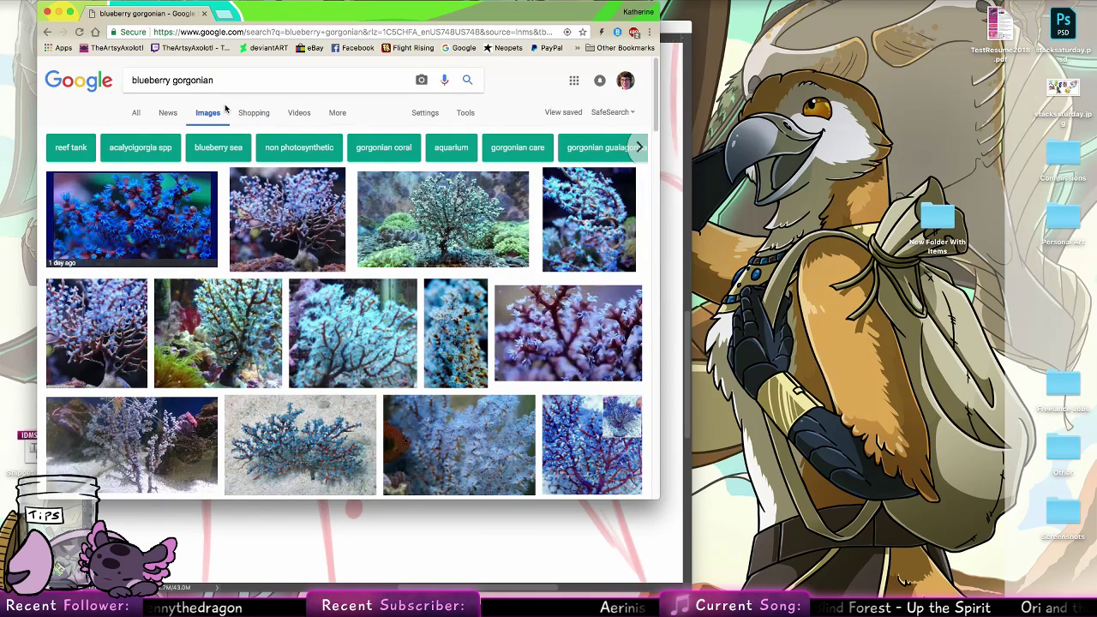
View several enlarged blueberry gorgonian photos and their related images to examine the coral's branches and polyps
click(268, 353)
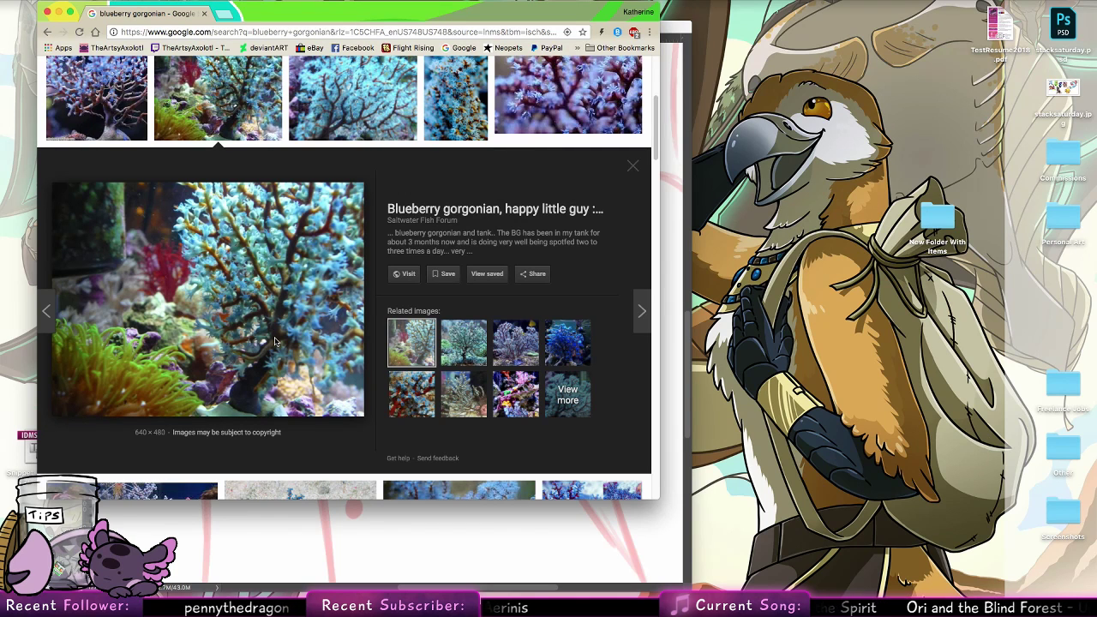
click(411, 394)
scroll(278, 229, up, 3)
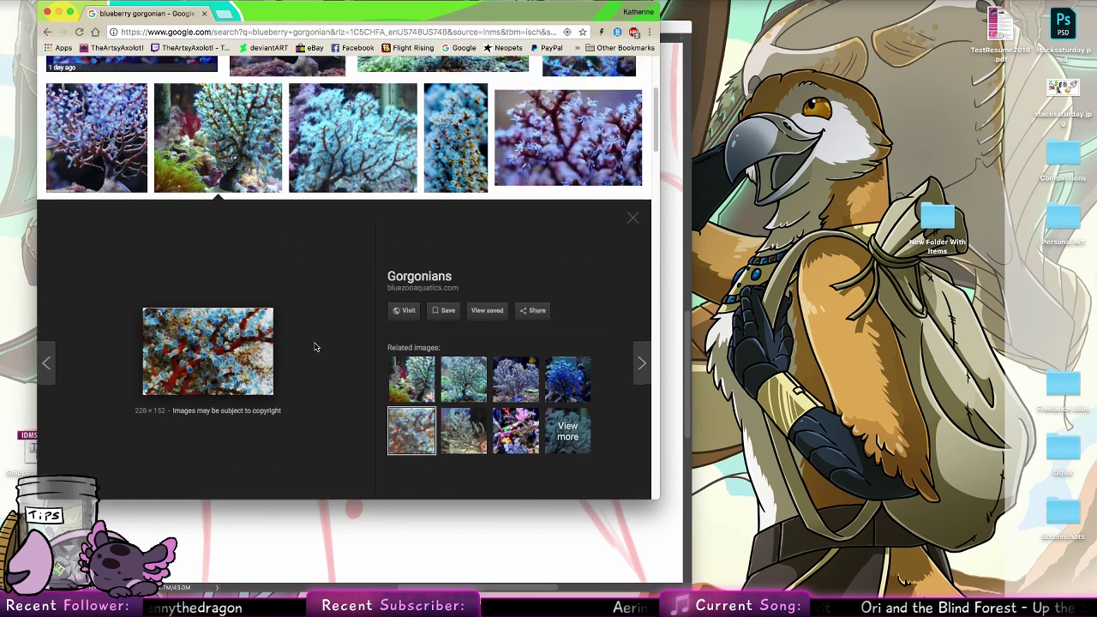
click(149, 276)
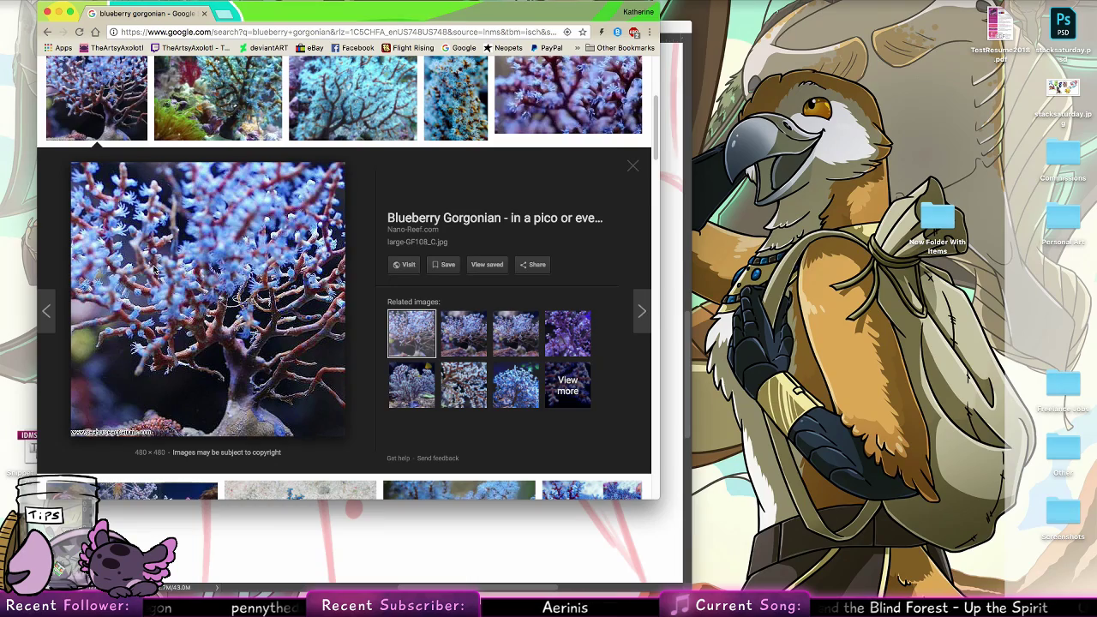
click(418, 398)
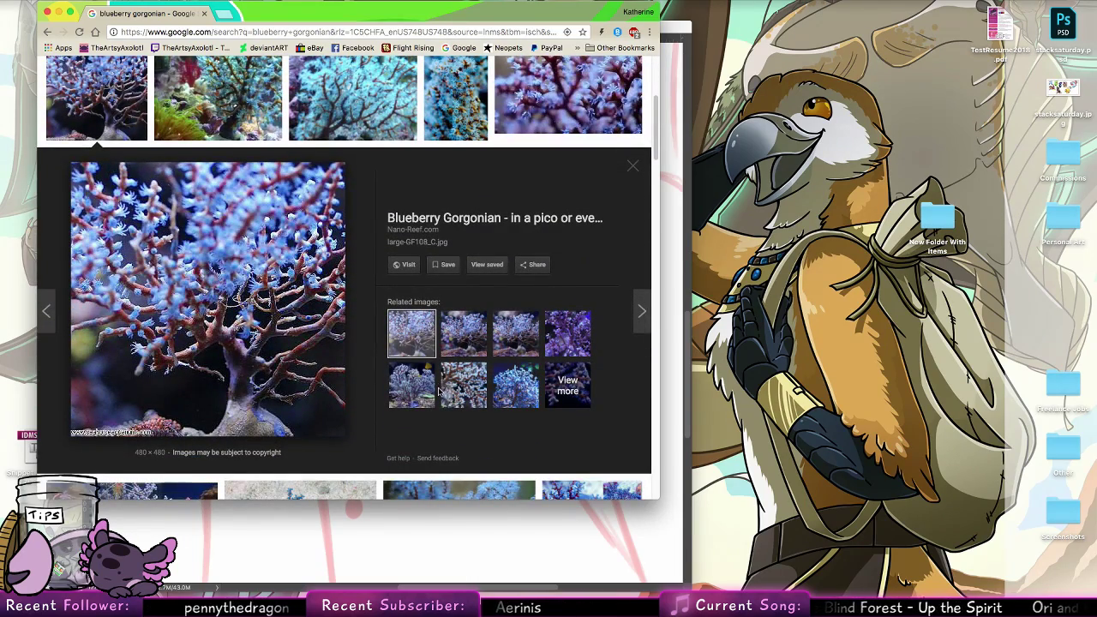
click(431, 391)
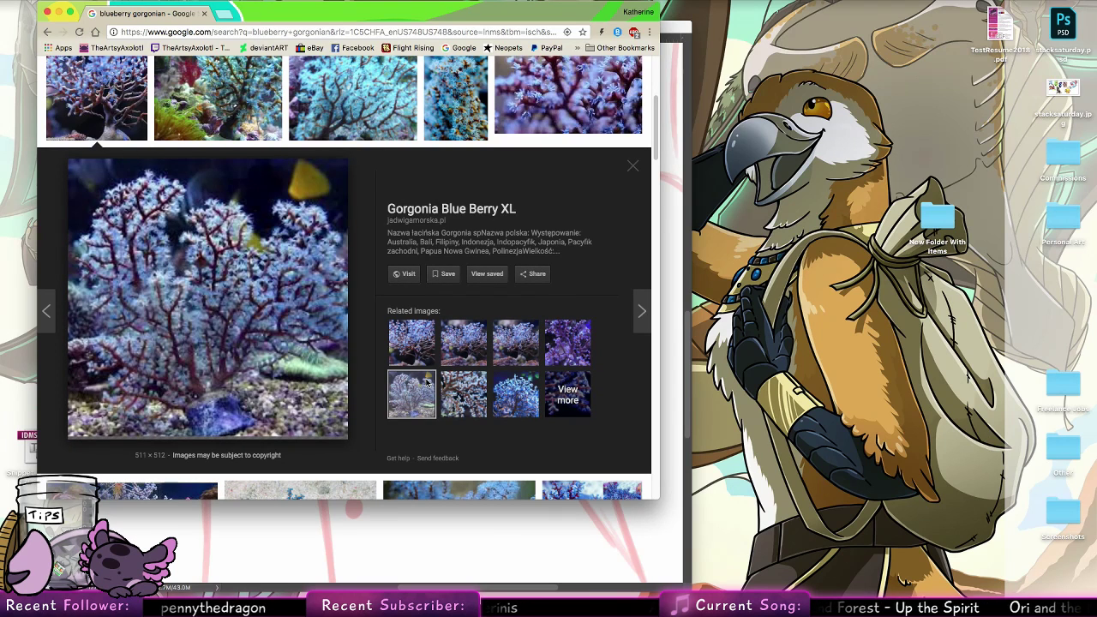
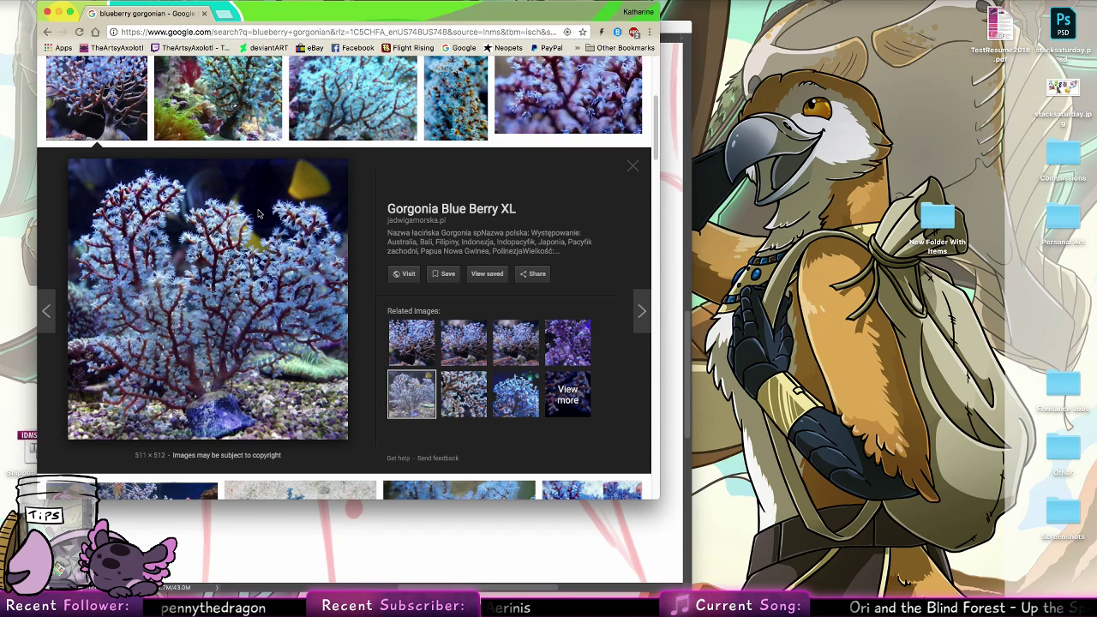
Enlarge the Manhattan Reefs blueberry gorgonian photo, and close the search tab to return to Photoshop
click(457, 119)
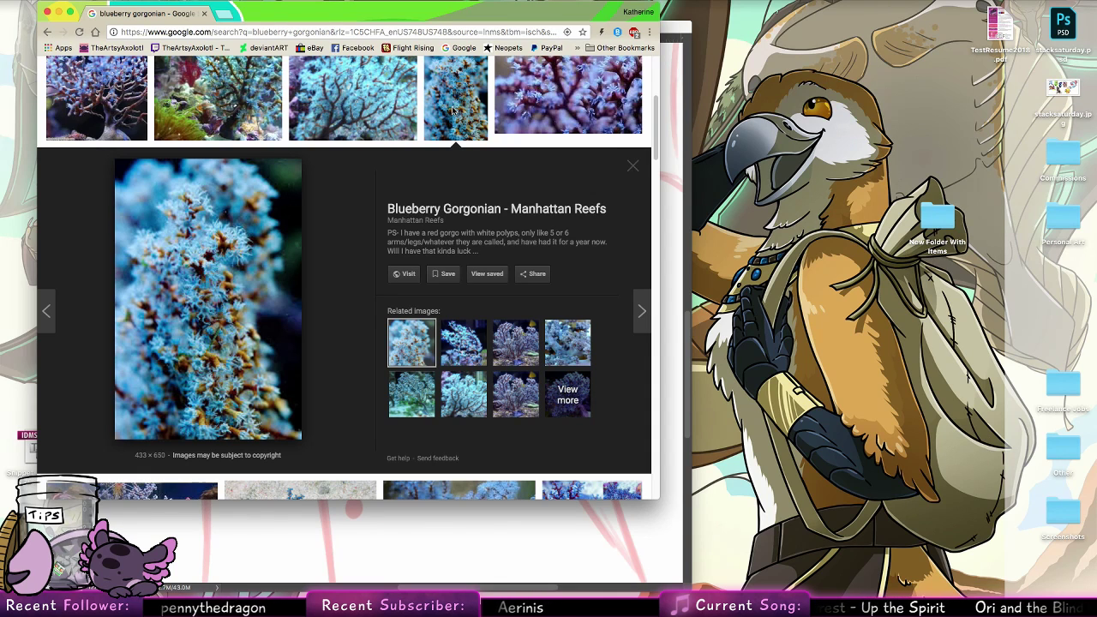
click(204, 14)
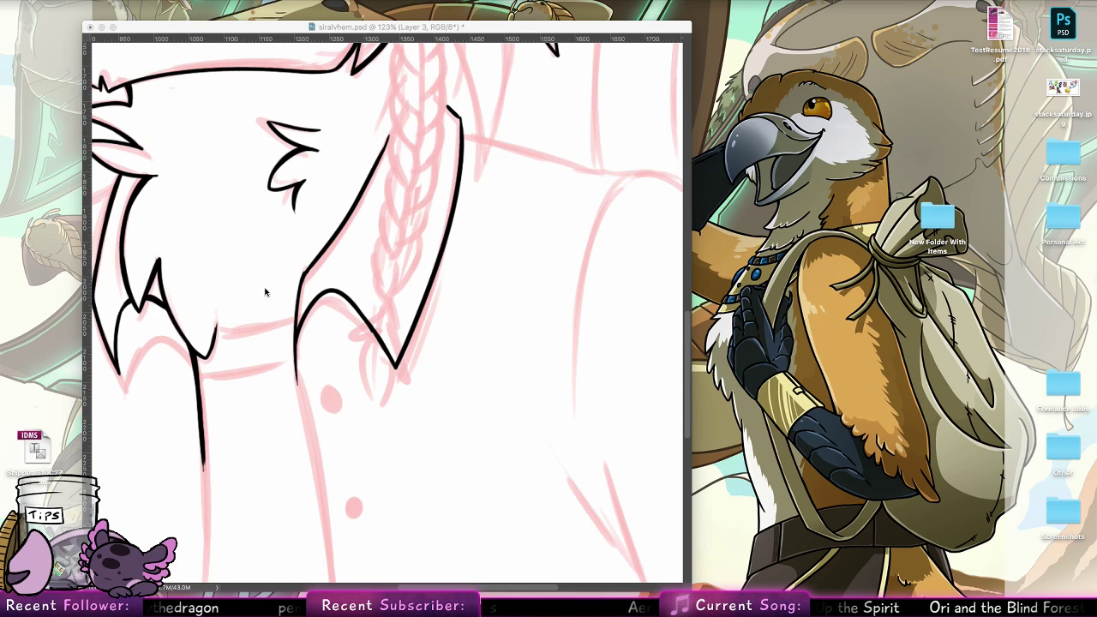
Ink the upper edge of the shirt's neckband from the neck fur tip to the right collar flap, redoing the stroke until it fits
click(215, 332)
mouse_move(217, 299)
mouse_down()
mouse_move(215, 351)
mouse_move(235, 330)
mouse_move(291, 312)
mouse_up()
key(super+z)
drag(216, 333, 293, 313)
key(super+z)
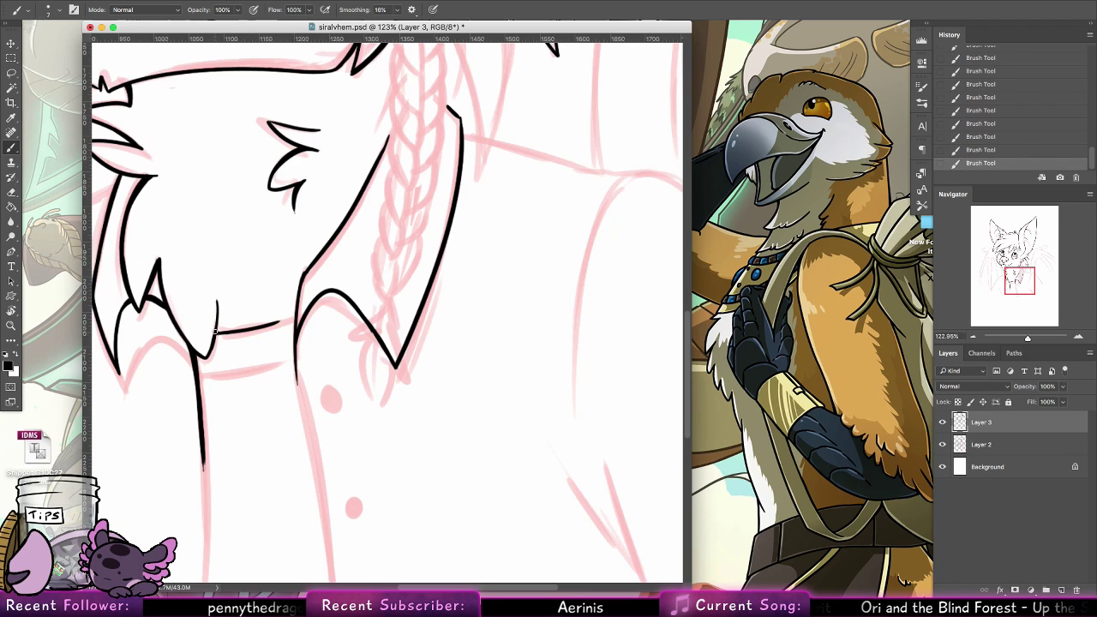
drag(216, 334, 296, 314)
key(super+z)
Ink the lower edge of the neckband parallel to the upper one, between the two front edges of the shirt
key(super+z)
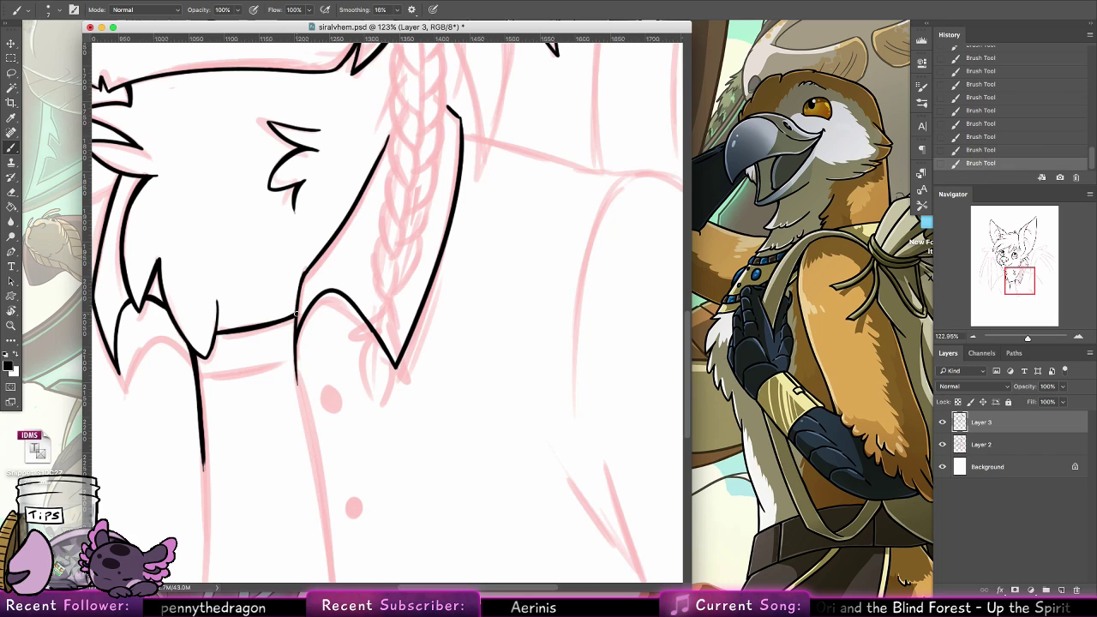
drag(200, 371, 292, 348)
key(super+z)
drag(199, 368, 292, 345)
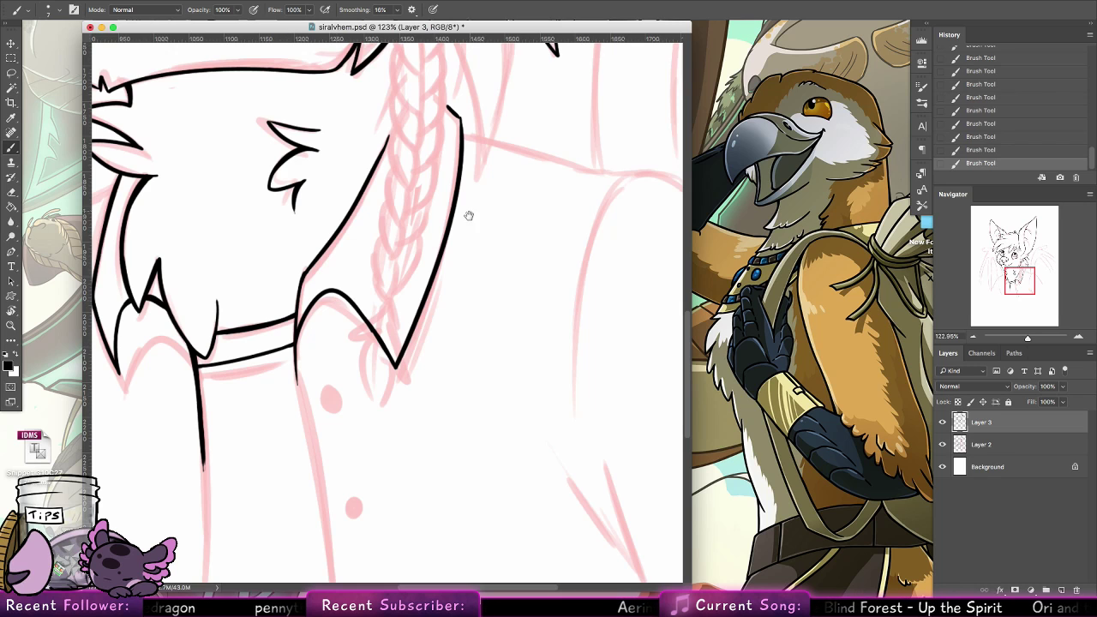
Ink the upper part of the shirt's right front edge, running down from the collar beside the first sketched button
drag(297, 383, 307, 430)
drag(296, 348, 313, 464)
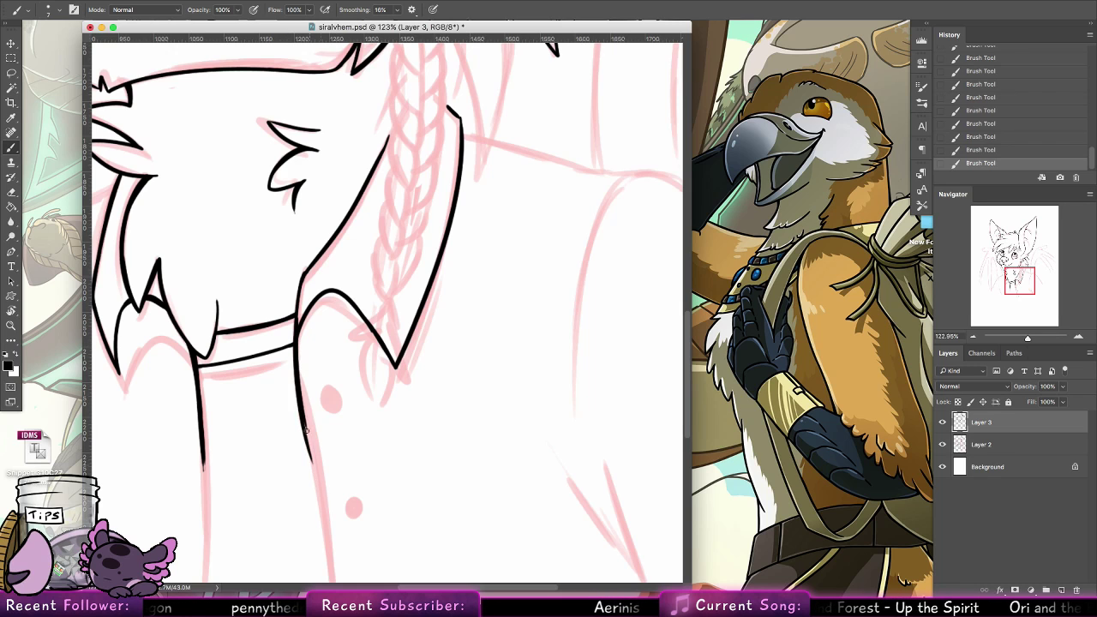
key(super+z)
drag(296, 350, 312, 464)
Extend the shirt's right front edge down past the lowest sketched button, redoing the long stroke until it follows the sketch
drag(331, 360, 319, 108)
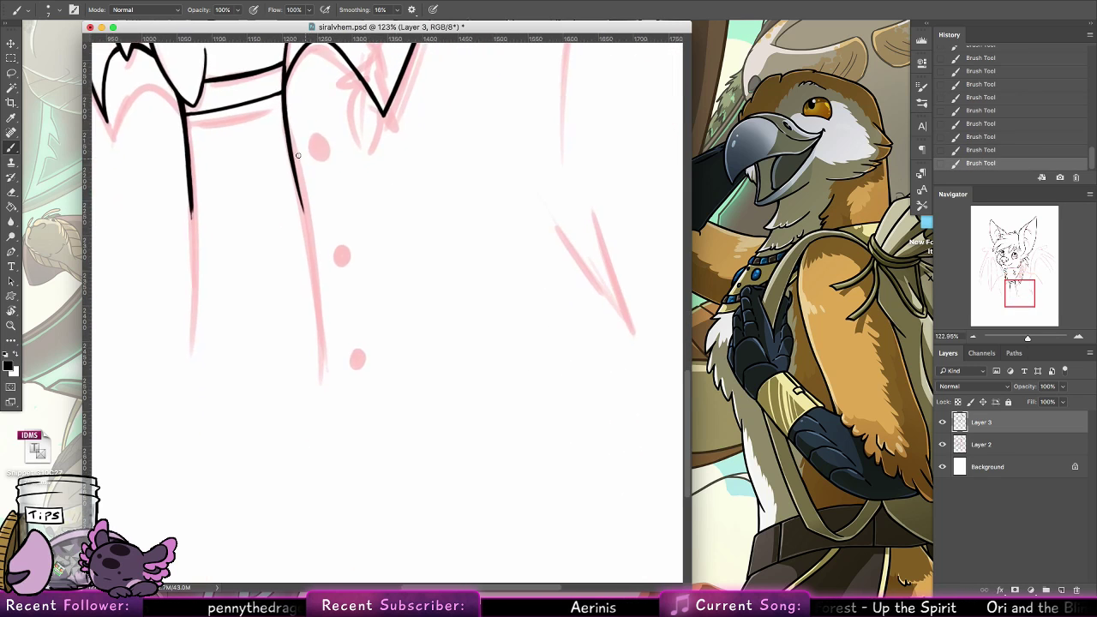
mouse_move(288, 141)
mouse_down()
mouse_move(322, 357)
mouse_move(311, 403)
mouse_up()
key(super+z)
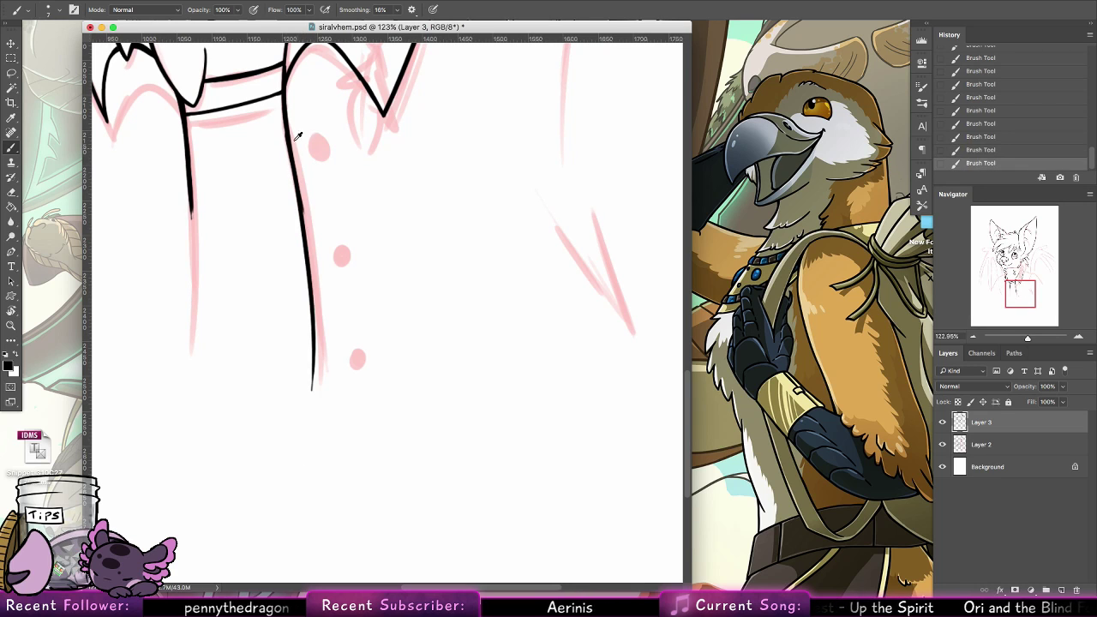
key(super+z)
drag(290, 145, 320, 378)
key(super+z)
drag(293, 160, 323, 400)
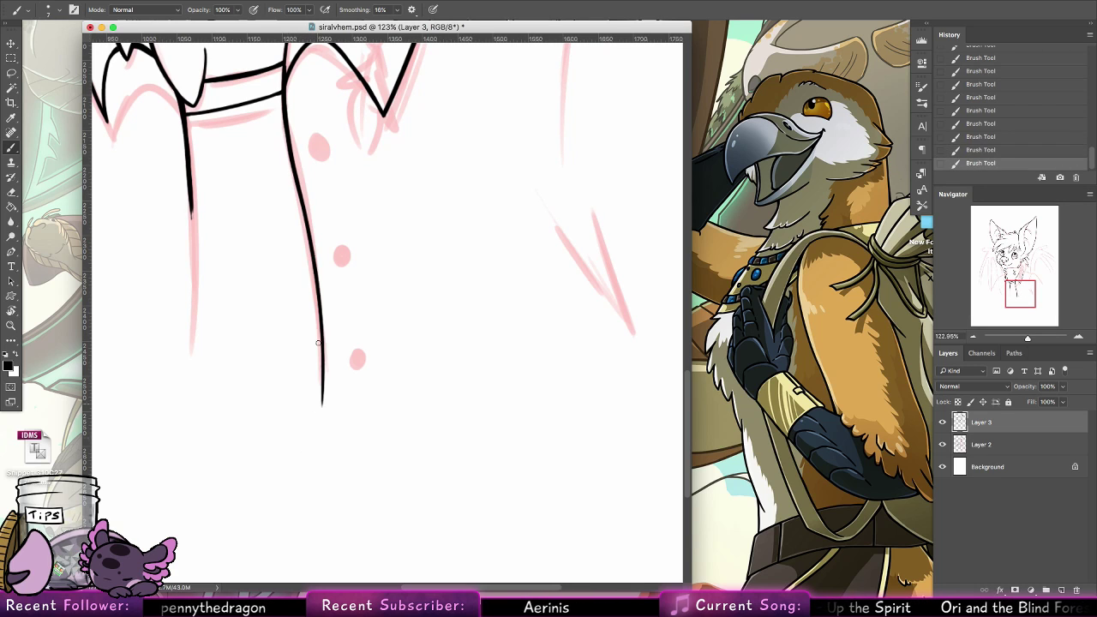
drag(295, 178, 322, 403)
Extend the shirt's left front edge down level with the right one and thicken its lower end
drag(190, 194, 193, 408)
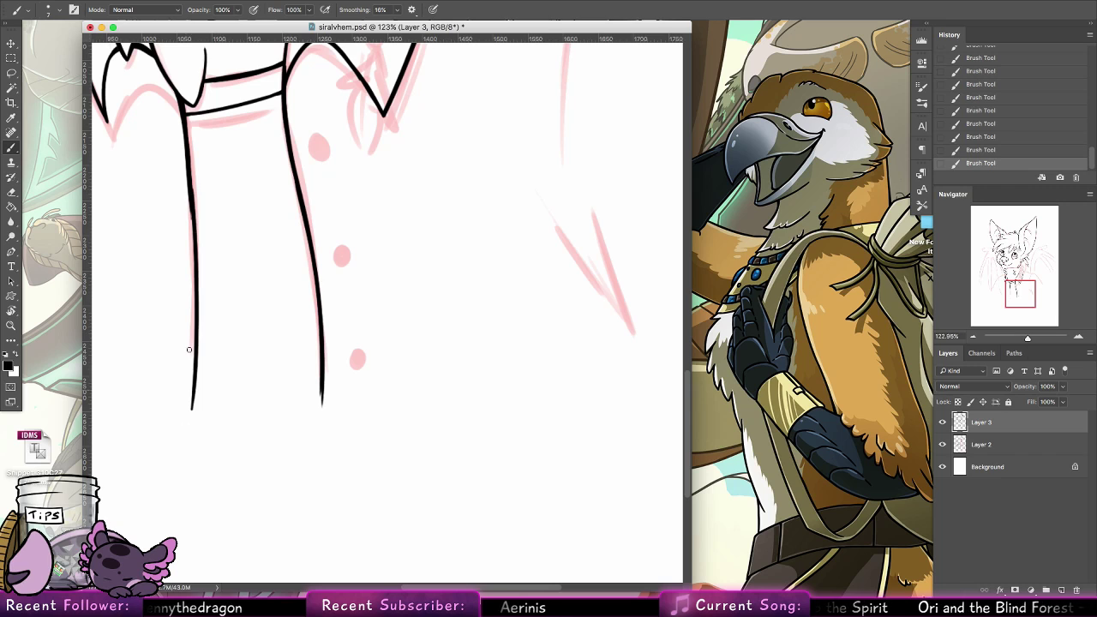
key(super+z)
mouse_move(190, 195)
mouse_down()
mouse_move(194, 409)
mouse_move(195, 259)
mouse_move(192, 376)
mouse_up()
drag(195, 291, 190, 387)
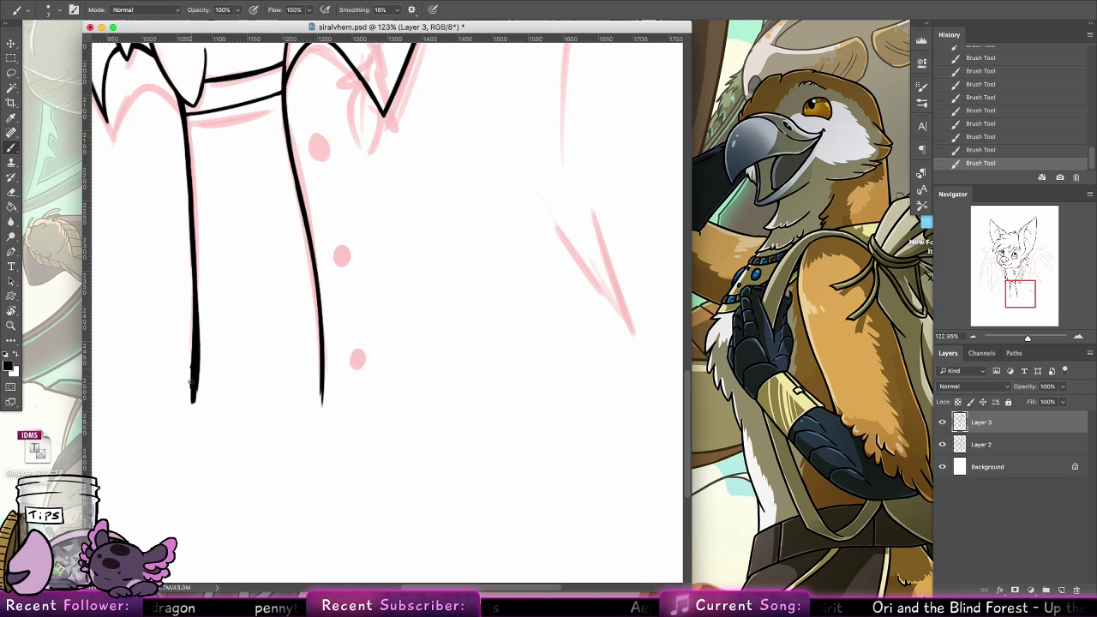
key(super+z)
key(super+z)
key(super+z)
drag(197, 346, 191, 397)
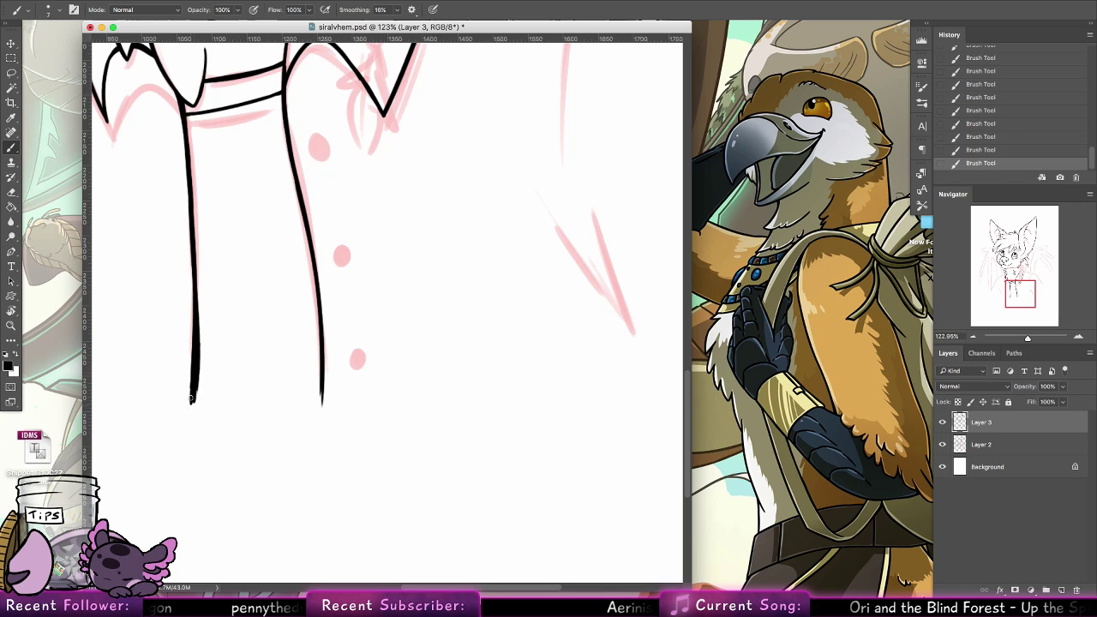
Ink three small round buttons down the shirt beside its right front edge, near the sketched dots
mouse_move(315, 164)
mouse_down()
mouse_move(309, 175)
mouse_move(321, 168)
mouse_up()
mouse_move(339, 260)
mouse_down()
mouse_move(334, 269)
mouse_move(341, 259)
mouse_up()
mouse_move(354, 365)
mouse_down()
mouse_move(346, 377)
mouse_move(361, 366)
mouse_move(346, 371)
mouse_move(358, 385)
mouse_move(357, 366)
mouse_up()
key(super+z)
key(super+z)
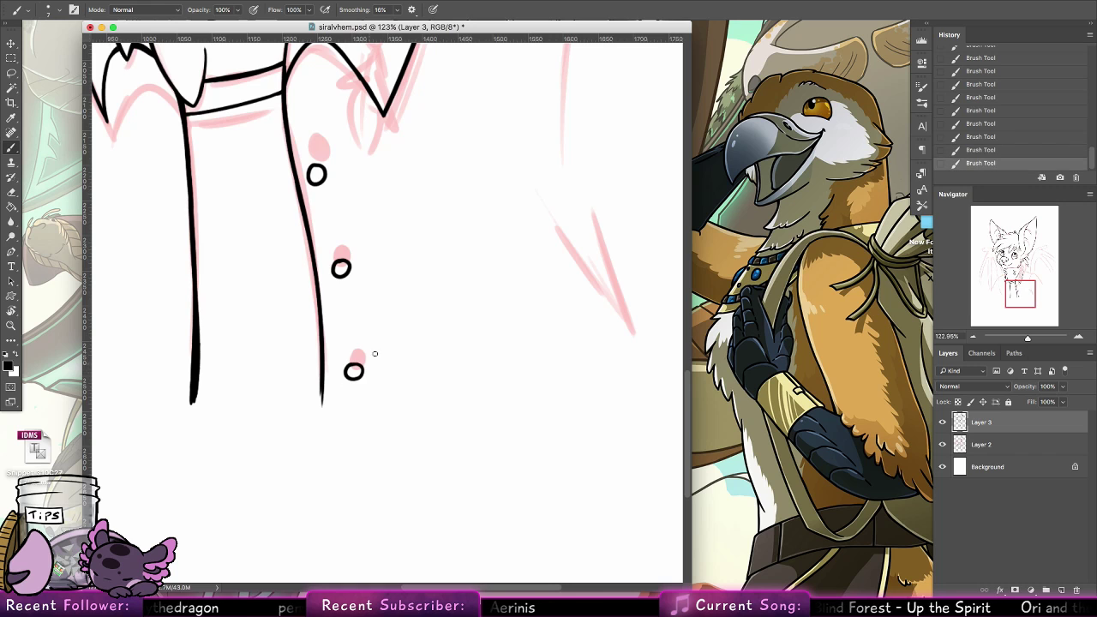
Ink the left shoulder line from the collar by the neck fur out to the sleeve seam
scroll(455, 404, up, 6)
scroll(455, 404, left, 3)
scroll(439, 437, left, 10)
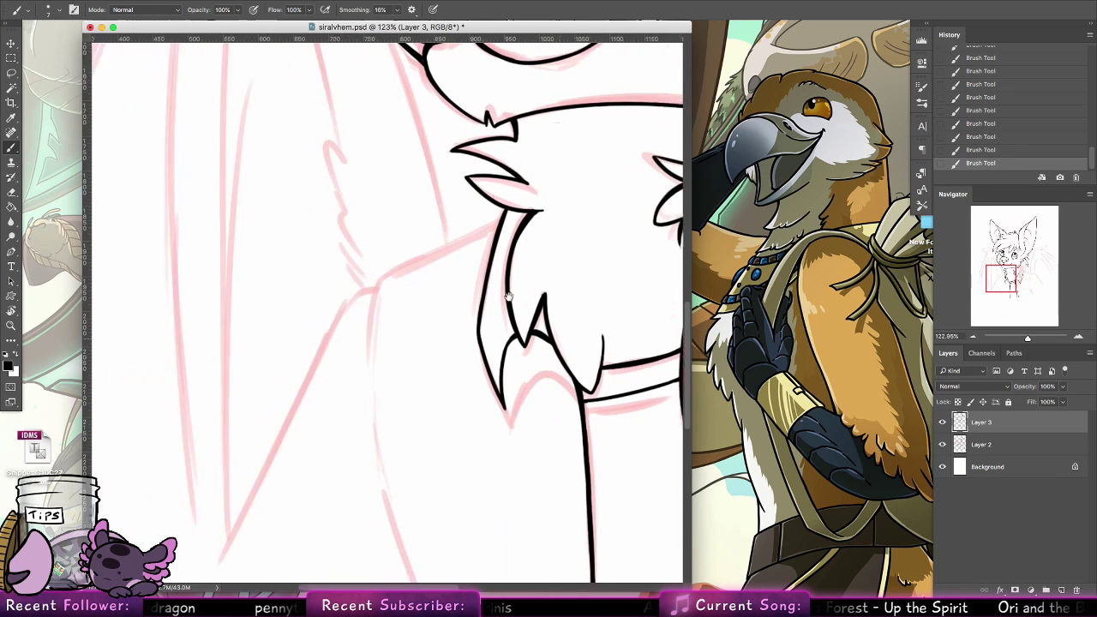
drag(575, 221, 449, 283)
key(super+z)
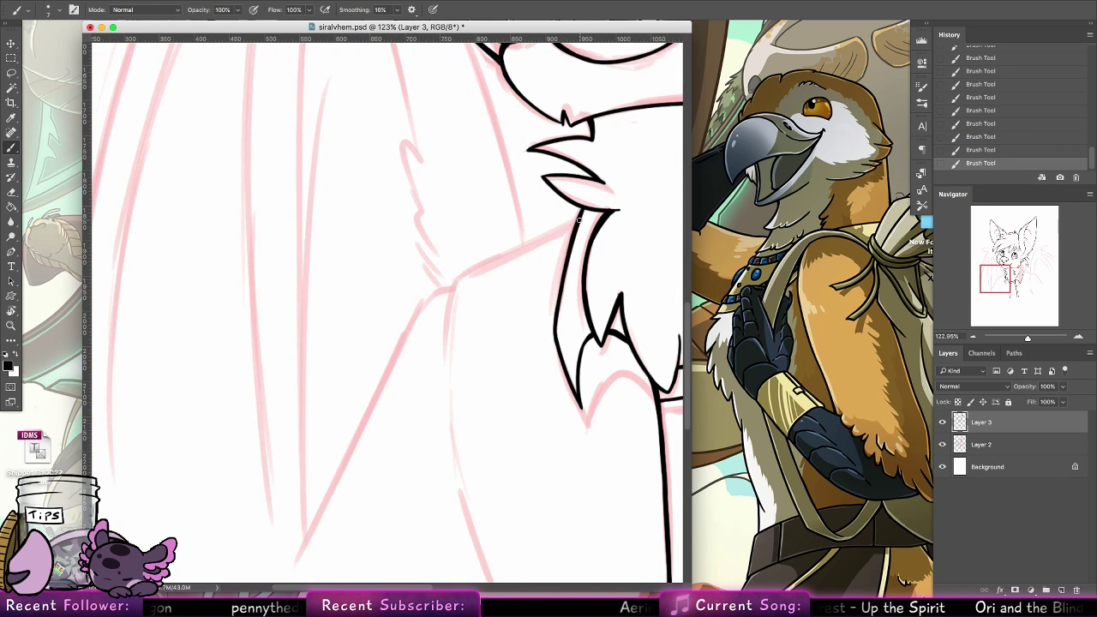
mouse_move(576, 220)
mouse_down()
mouse_move(438, 290)
mouse_move(569, 223)
mouse_up()
key(super+z)
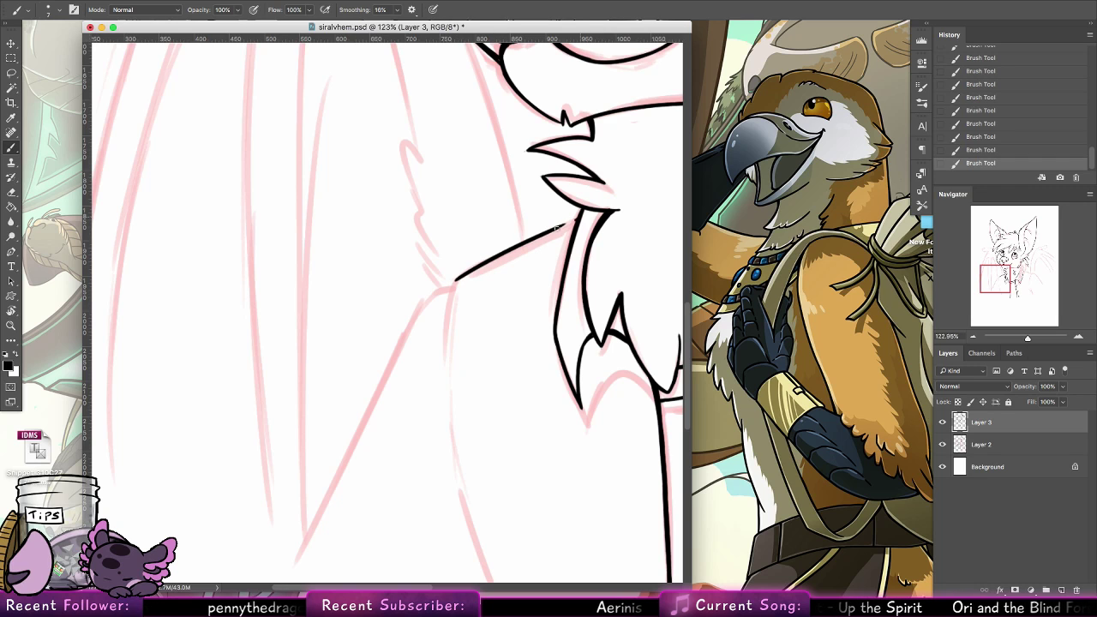
drag(518, 248, 573, 220)
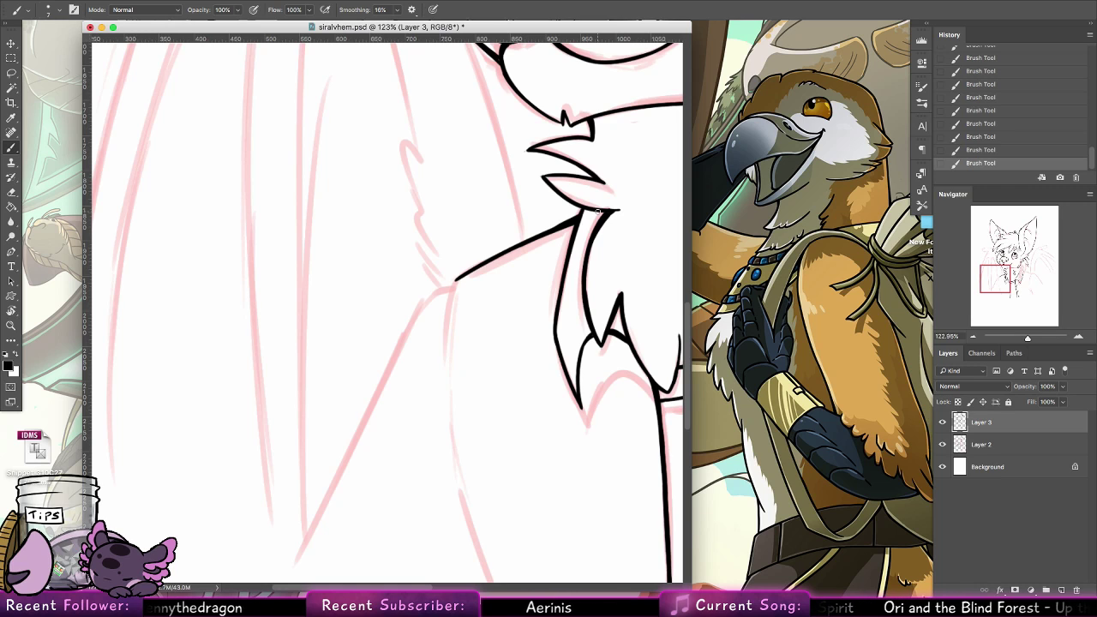
Ink the short armhole seam and the long outer edge of the left sleeve sloping down from the shoulder
drag(454, 281, 445, 356)
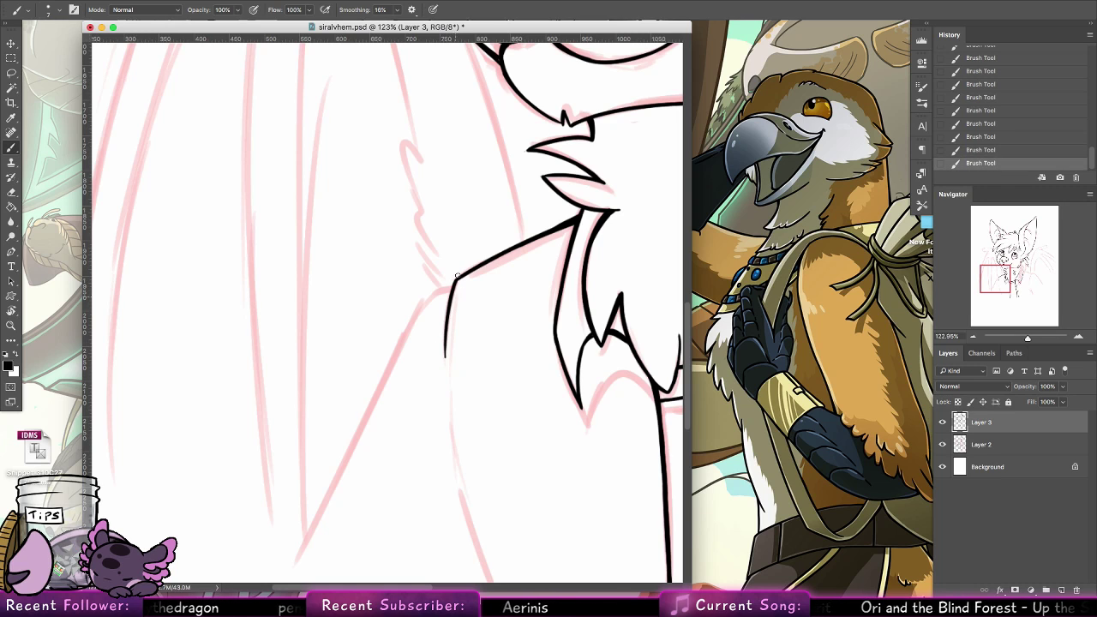
mouse_move(454, 283)
mouse_down()
mouse_move(427, 300)
mouse_move(371, 422)
mouse_up()
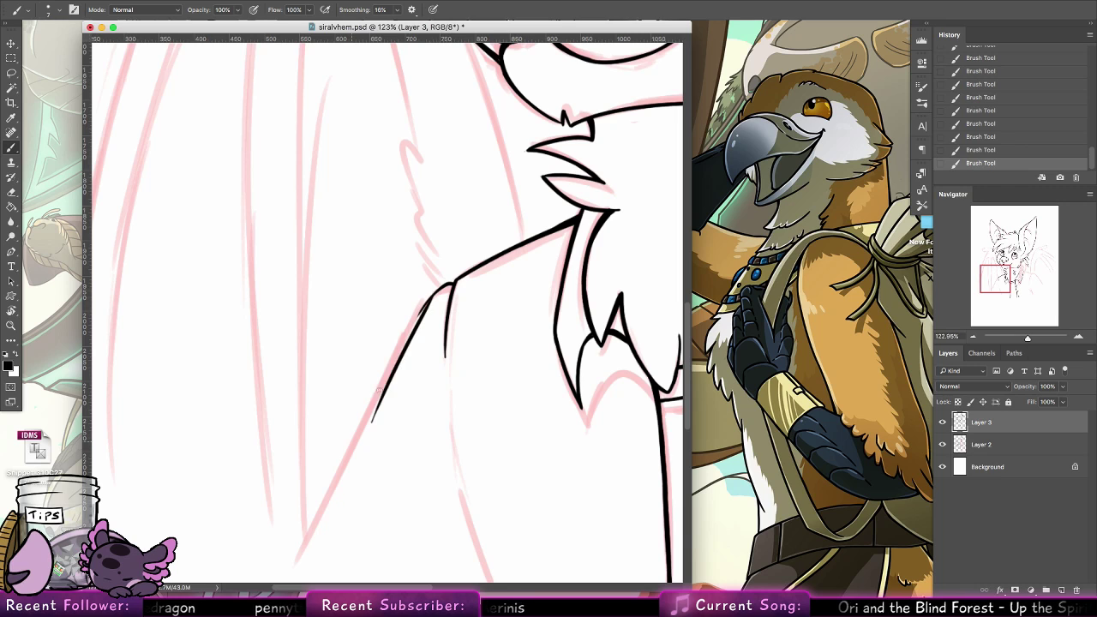
key(ctrl+z)
drag(432, 295, 323, 494)
key(ctrl+z)
drag(438, 298, 308, 524)
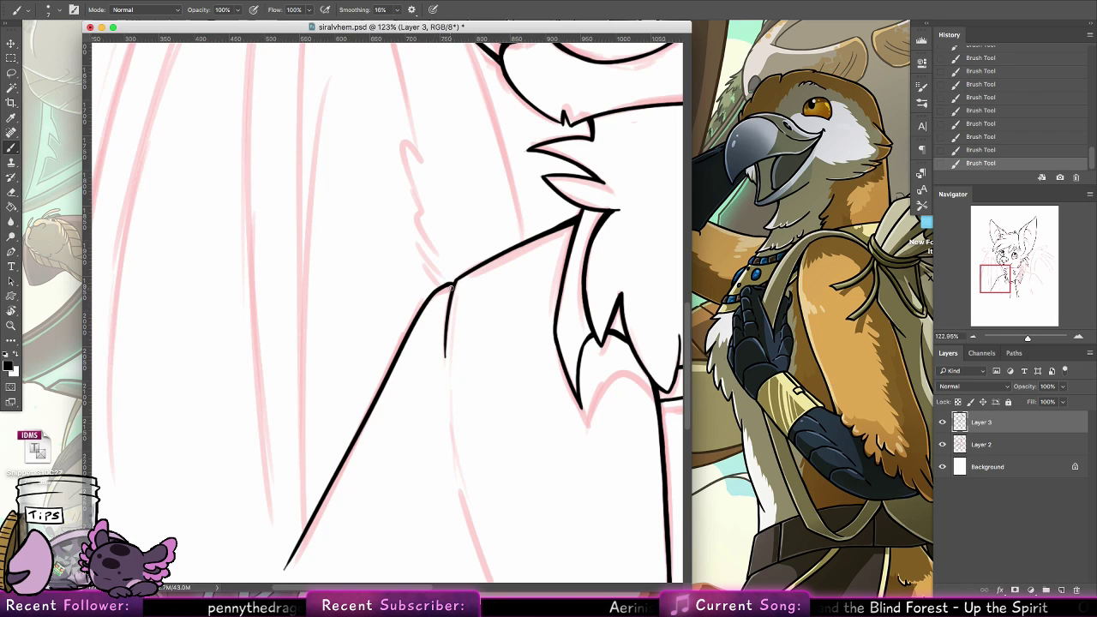
Ink the curved line below the left armhole seam down to the sketch's end, redoing its lower part until it fits
drag(428, 399, 420, 314)
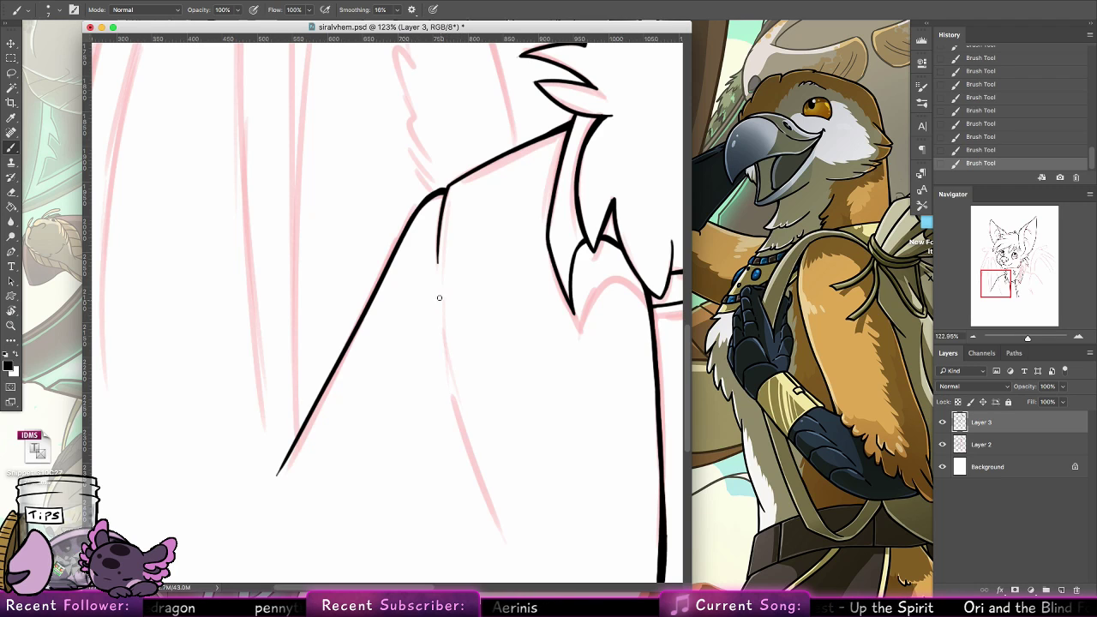
drag(437, 281, 464, 431)
key(ctrl+z)
mouse_move(437, 283)
mouse_down()
mouse_move(469, 458)
mouse_move(491, 503)
mouse_up()
key(ctrl+z)
drag(452, 397, 499, 528)
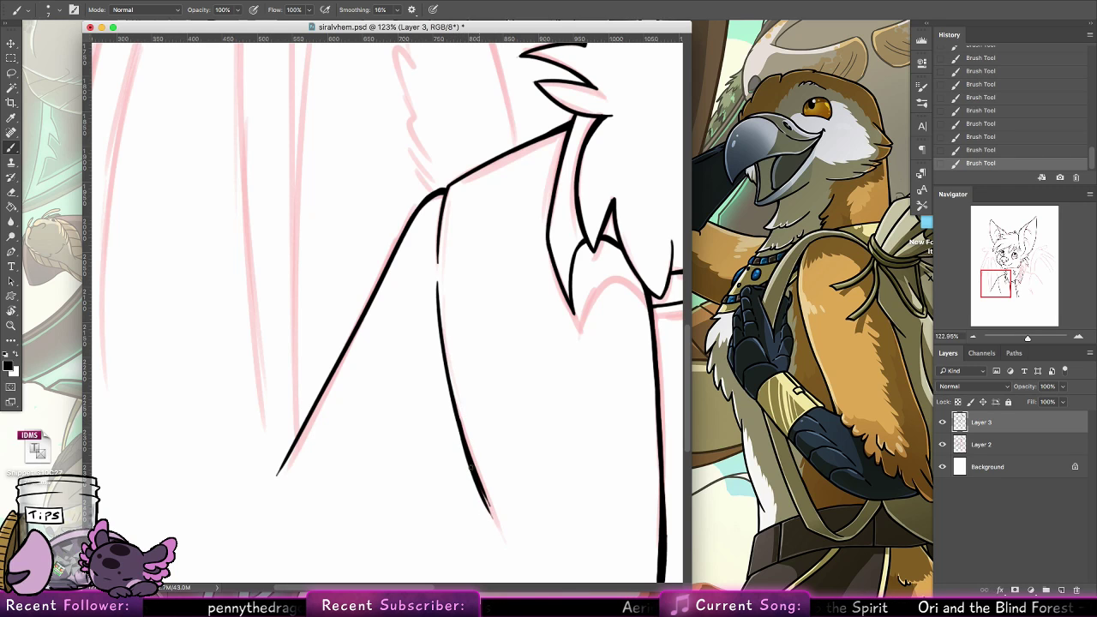
key(ctrl+z)
drag(456, 416, 500, 536)
key(ctrl+z)
mouse_move(452, 402)
mouse_down()
mouse_move(503, 540)
mouse_move(484, 505)
mouse_move(503, 539)
mouse_up()
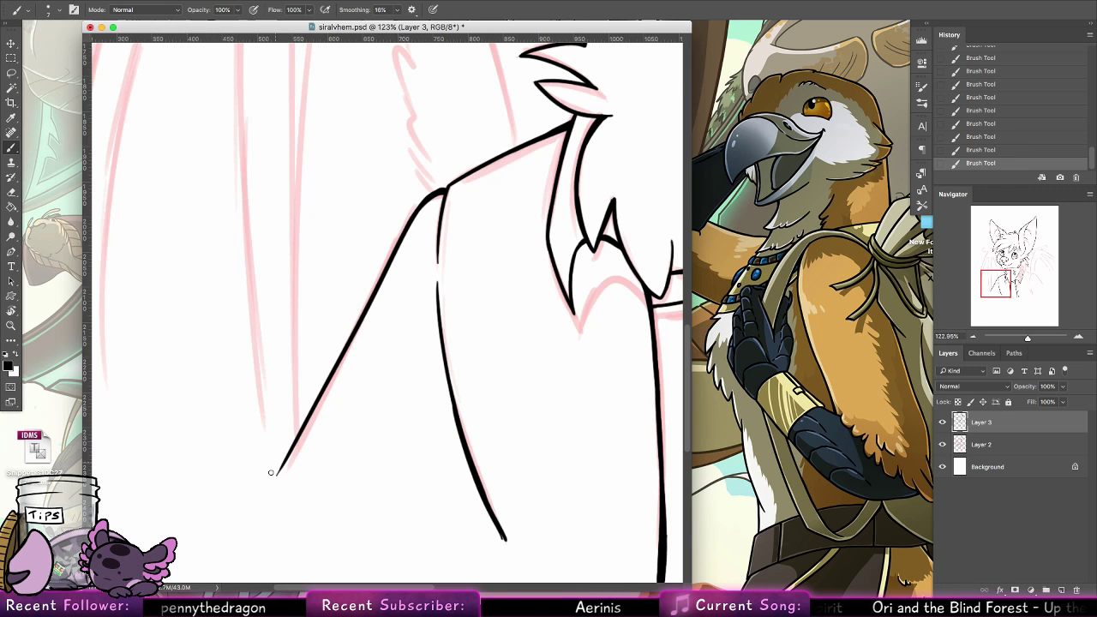
Ink the topmost overlapping strands of the braid hanging below the cheek fur, redoing strokes that miss the sketch
drag(275, 485, 306, 422)
drag(479, 308, 94, 380)
drag(668, 266, 458, 311)
drag(388, 161, 493, 443)
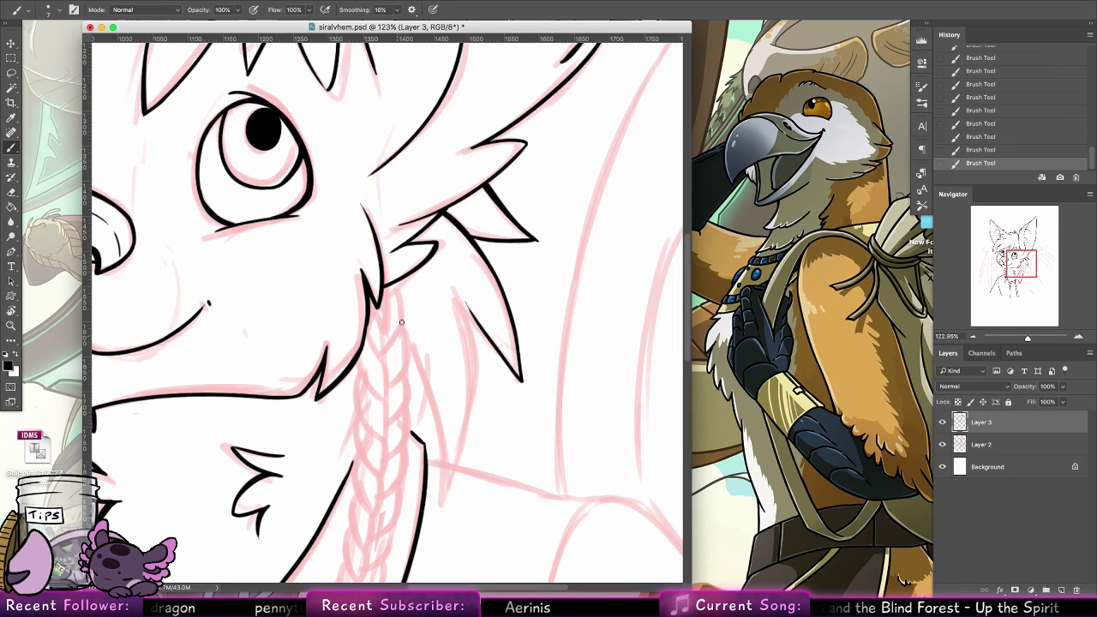
drag(409, 302, 382, 374)
key(super+z)
mouse_move(416, 291)
mouse_down()
mouse_move(375, 377)
mouse_move(364, 345)
mouse_move(382, 367)
mouse_move(363, 337)
mouse_move(389, 399)
mouse_move(364, 340)
mouse_move(385, 393)
mouse_move(351, 369)
mouse_move(355, 395)
mouse_move(371, 402)
mouse_move(385, 389)
mouse_move(382, 412)
mouse_move(387, 383)
mouse_move(383, 407)
mouse_move(409, 369)
mouse_up()
key(super+z)
key(super+z)
mouse_move(404, 327)
mouse_down()
mouse_move(404, 375)
mouse_move(376, 323)
mouse_move(398, 300)
mouse_up()
key(ctrl+z)
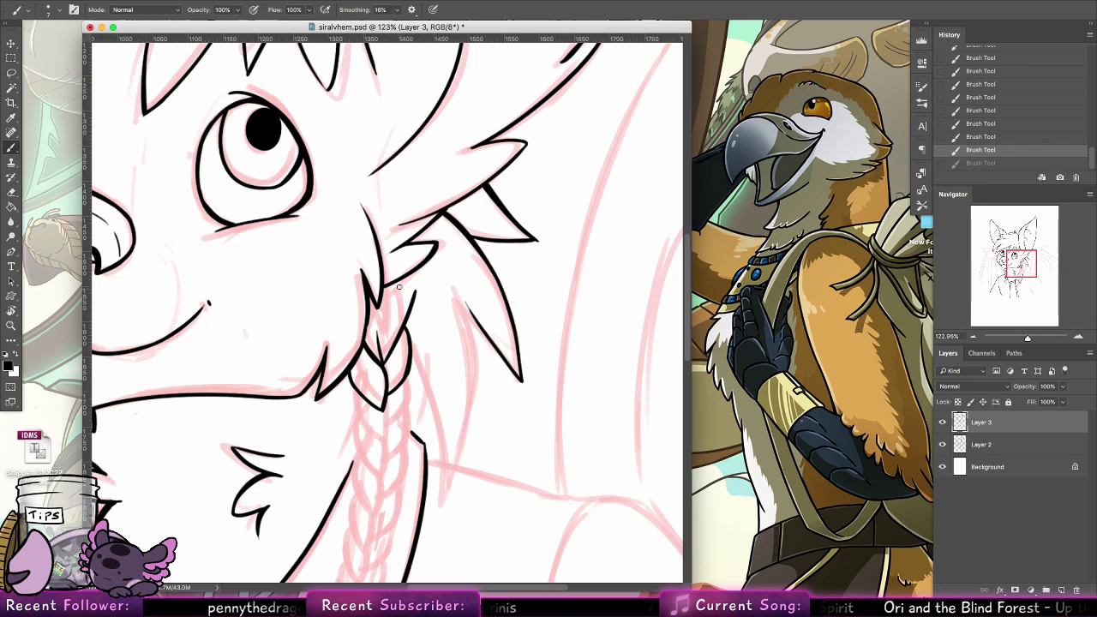
Ink a short hair line at the top of the braid where it emerges beneath the fur tuft
drag(399, 283, 385, 339)
key(super+z)
drag(396, 283, 390, 318)
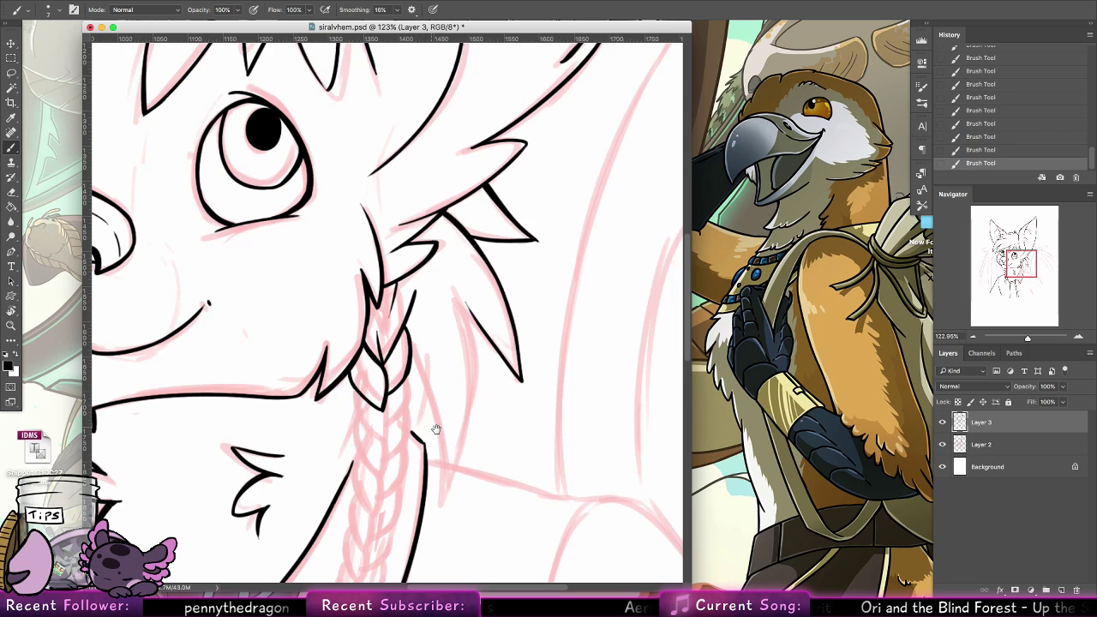
Ink the next pair of braid strands and the right strand below them, working down toward the collar
mouse_move(436, 429)
mouse_down()
mouse_move(470, 309)
mouse_move(442, 286)
mouse_move(432, 299)
mouse_move(440, 263)
mouse_move(397, 308)
mouse_up()
key(super+z)
mouse_move(384, 268)
mouse_down()
mouse_move(397, 311)
mouse_move(413, 321)
mouse_up()
key(super+z)
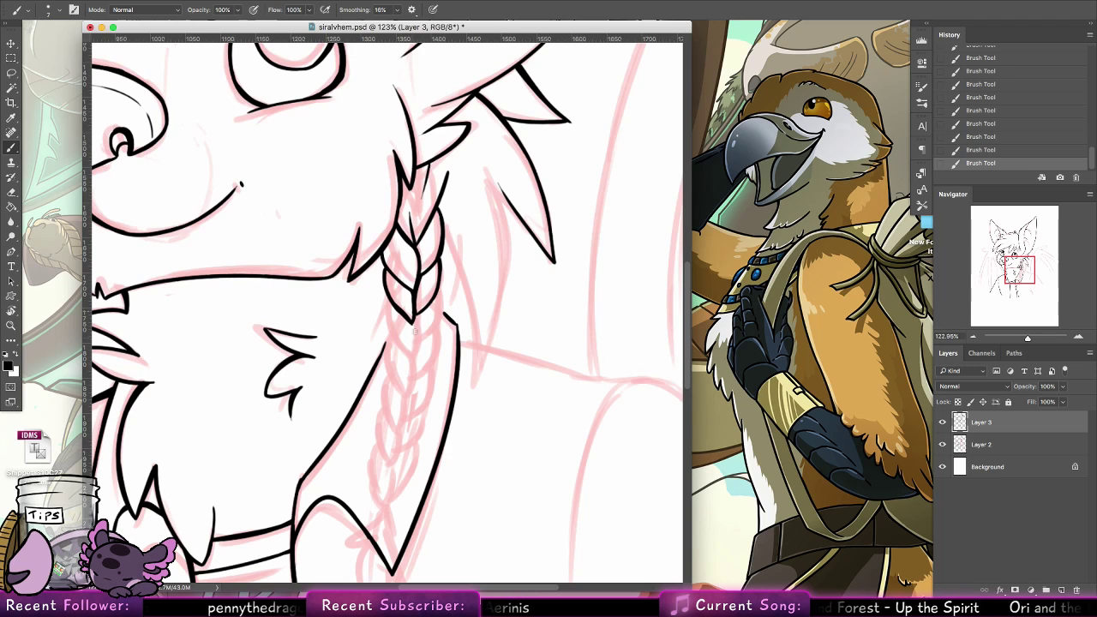
mouse_move(413, 319)
mouse_down()
mouse_move(422, 350)
mouse_move(413, 353)
mouse_move(437, 306)
mouse_move(414, 355)
mouse_move(432, 315)
mouse_up()
key(super+z)
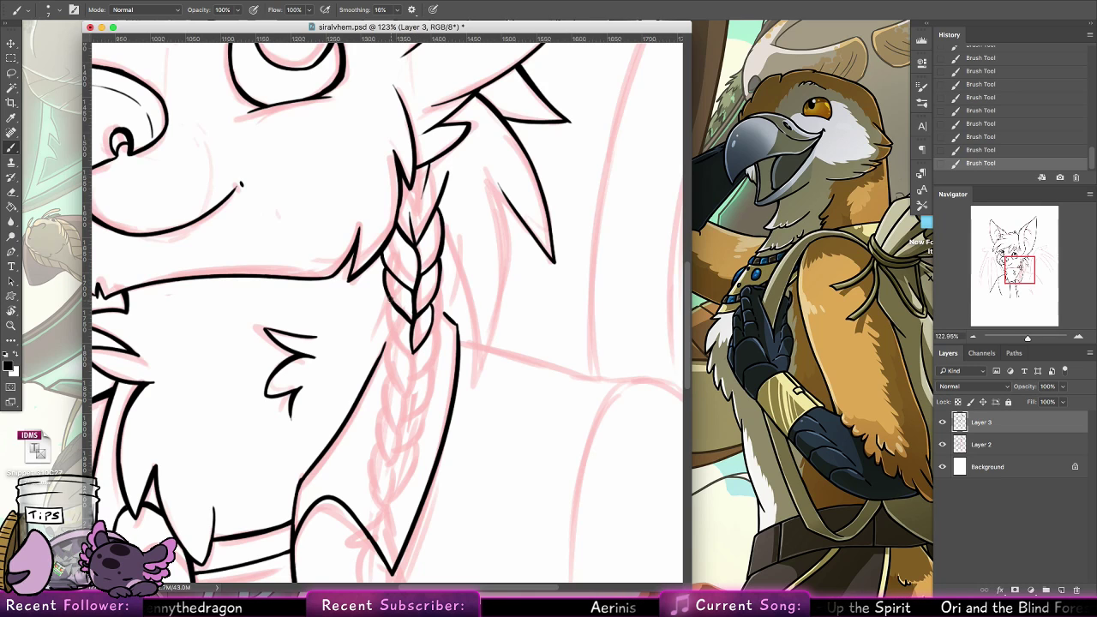
Ink the matching left strand of the third braid section and erase its stray overlaps
mouse_move(395, 335)
mouse_down()
mouse_move(413, 352)
mouse_move(413, 320)
mouse_move(412, 360)
mouse_up()
key(e)
key(b)
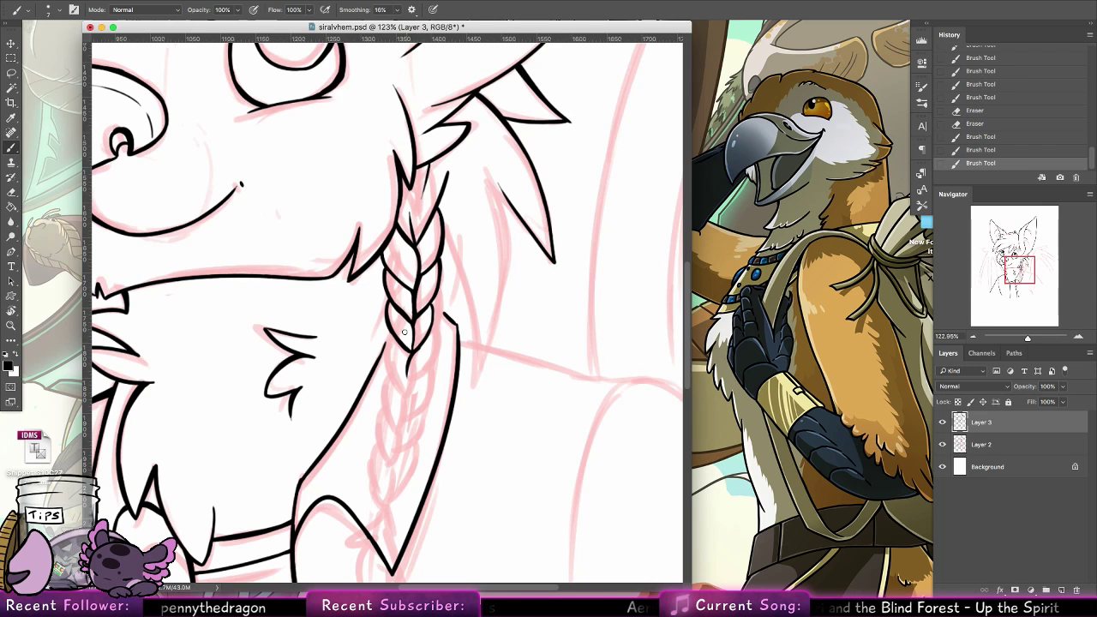
drag(406, 348, 409, 344)
key(ctrl+z)
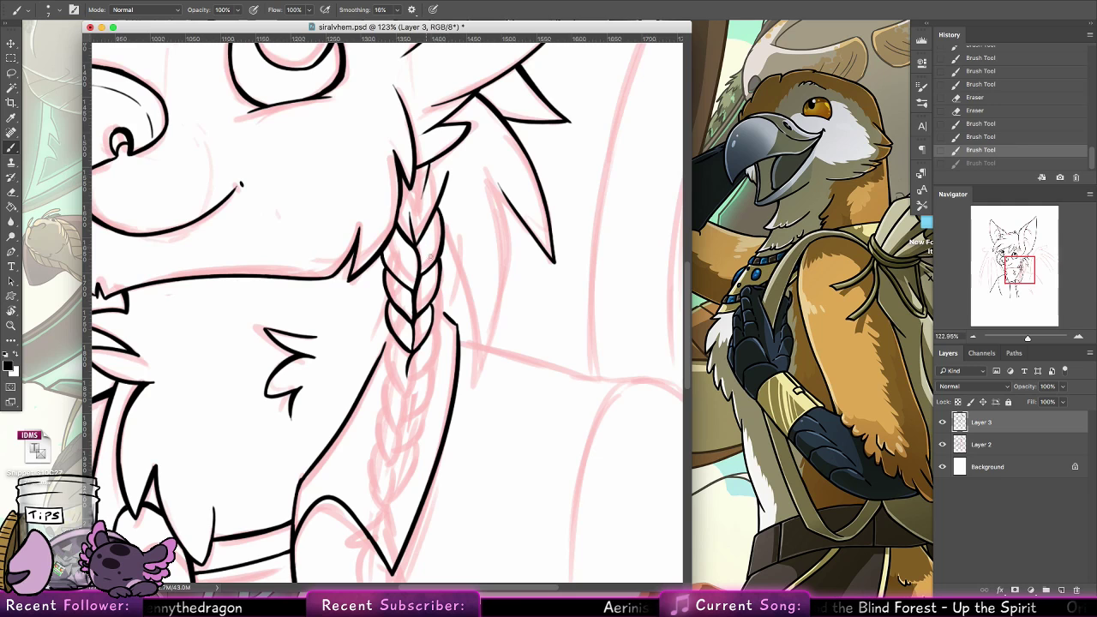
Clean up the overlapping line work at the centre joints of the second and third braid sections with the Eraser
mouse_move(410, 290)
mouse_down()
mouse_move(410, 352)
mouse_move(407, 295)
mouse_move(413, 315)
mouse_up()
key(e)
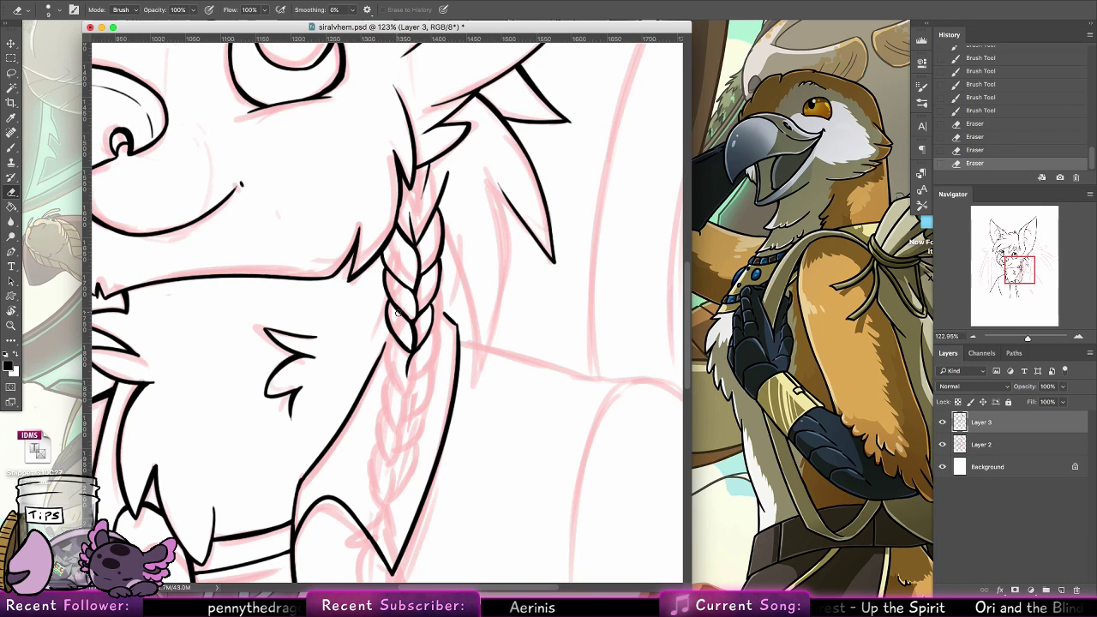
key(ctrl+z)
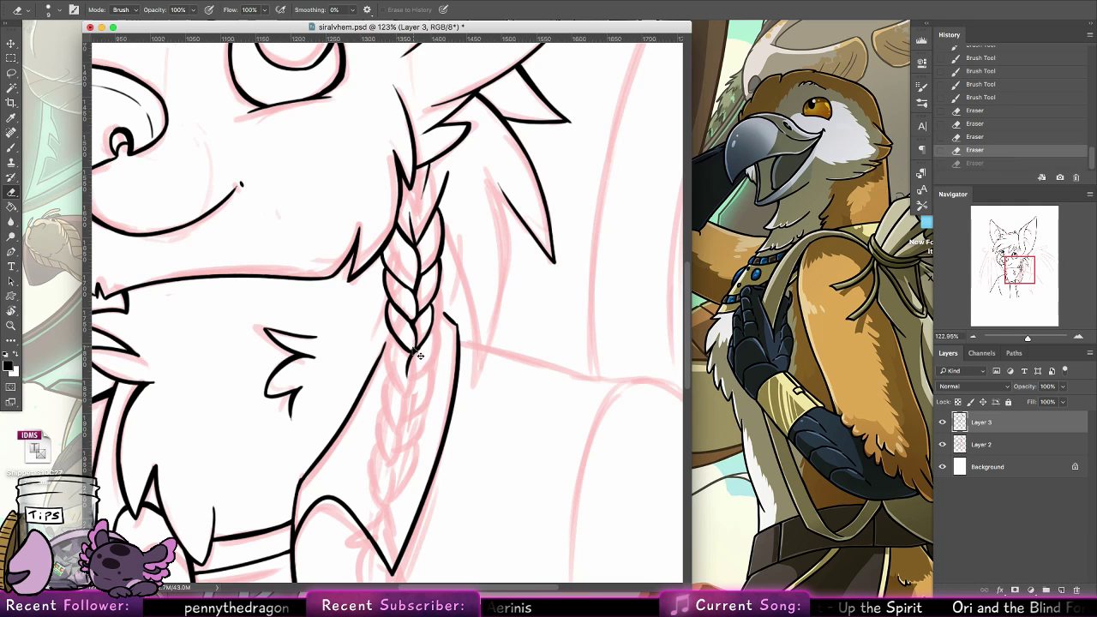
drag(411, 347, 413, 329)
key(b)
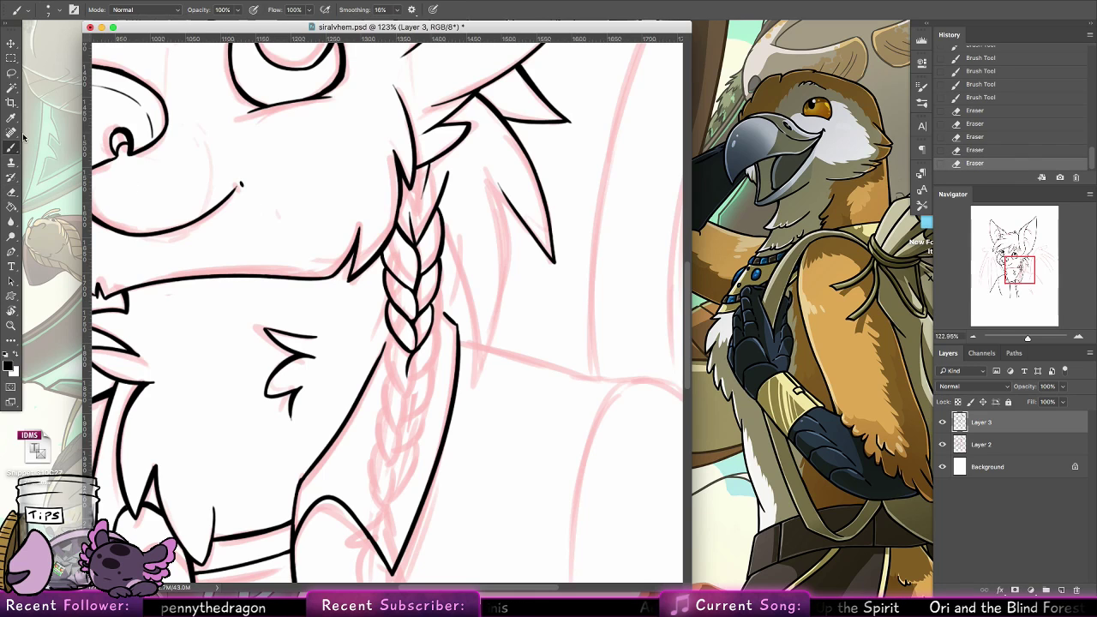
Tidy the line end below the third braid section and ink further strands down the braid's left side
key(e)
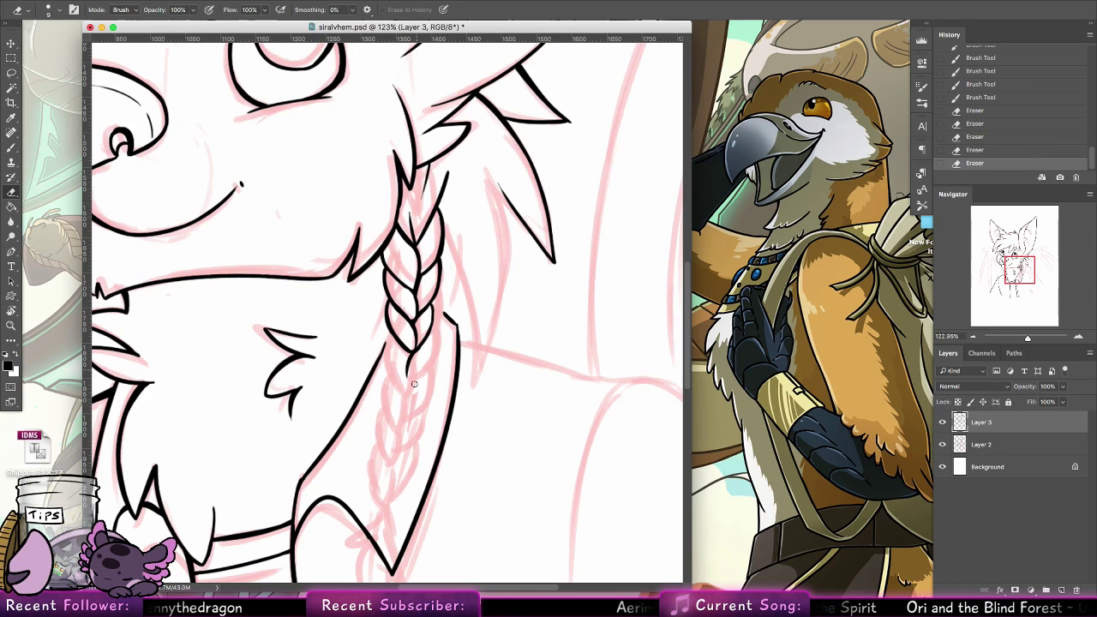
mouse_move(407, 369)
mouse_down()
mouse_move(396, 326)
mouse_move(388, 356)
mouse_move(405, 391)
mouse_move(411, 375)
mouse_move(384, 408)
mouse_move(399, 422)
mouse_up()
key(b)
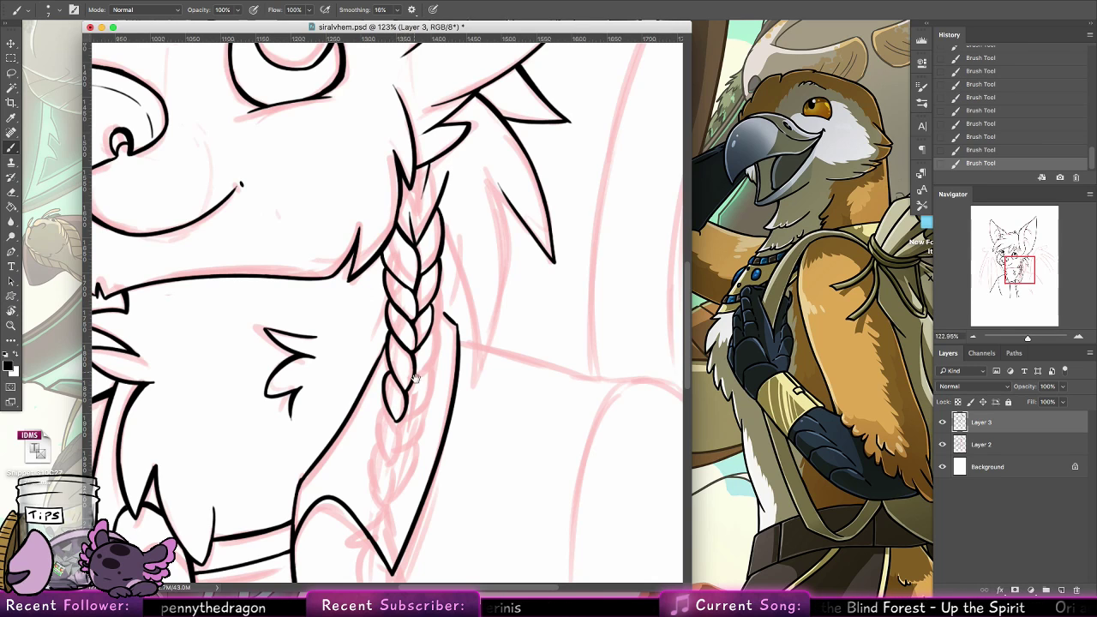
Ink the last small braid strands down to the braid's end and the striped hair tie beneath them
scroll(406, 369, down, 5)
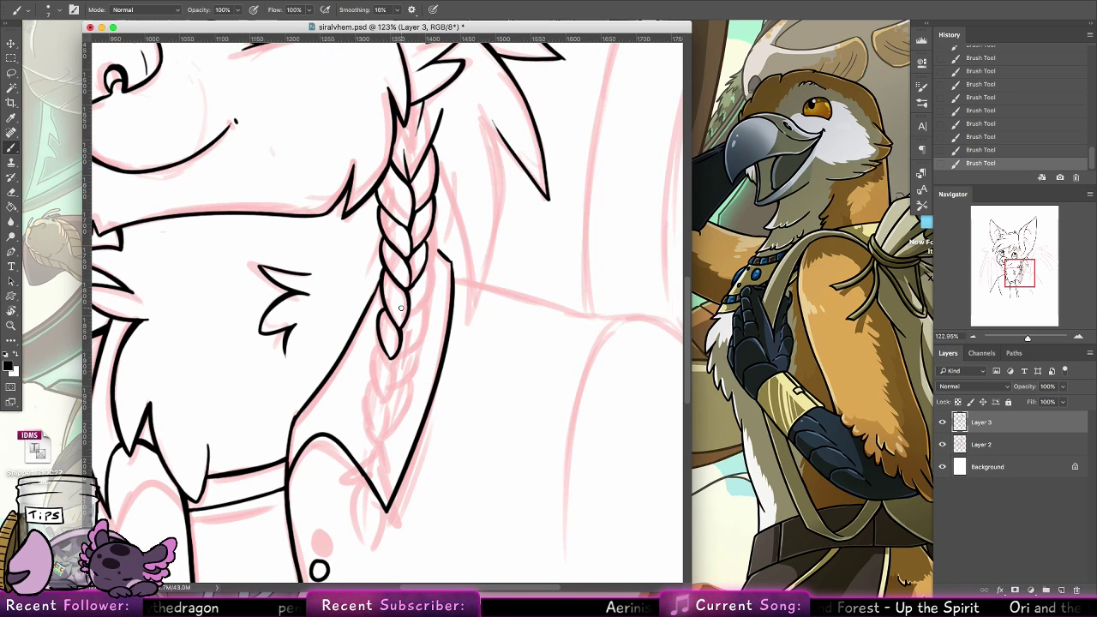
mouse_move(383, 342)
mouse_down()
mouse_move(374, 376)
mouse_move(384, 385)
mouse_move(389, 359)
mouse_move(386, 403)
mouse_up()
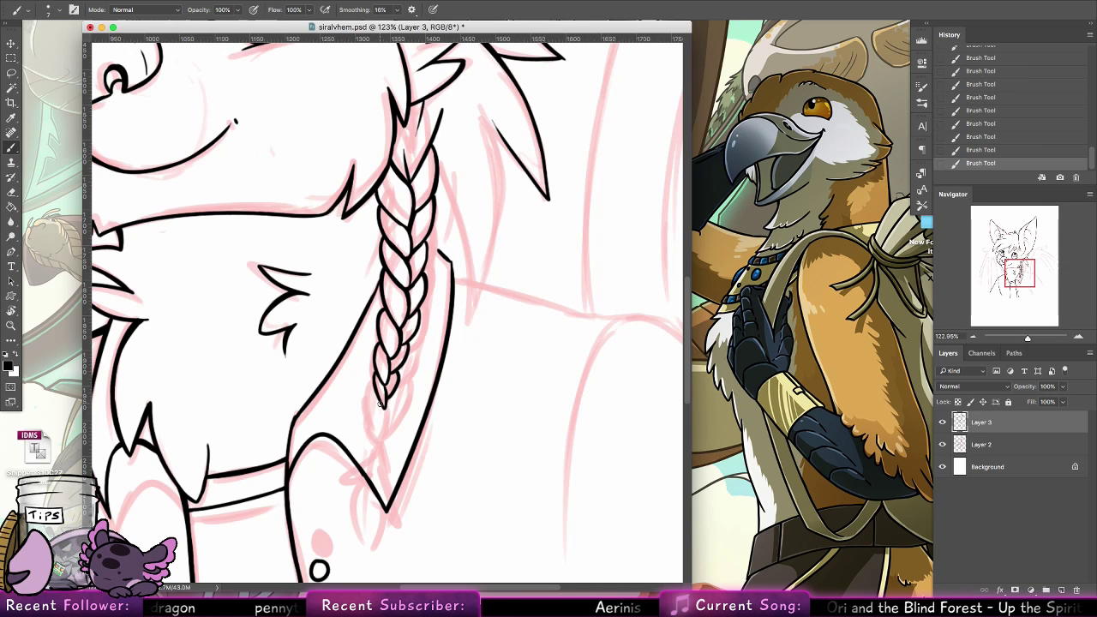
mouse_move(382, 406)
mouse_down()
mouse_move(378, 421)
mouse_move(395, 388)
mouse_move(388, 429)
mouse_move(389, 407)
mouse_up()
key(super+z)
key(super+z)
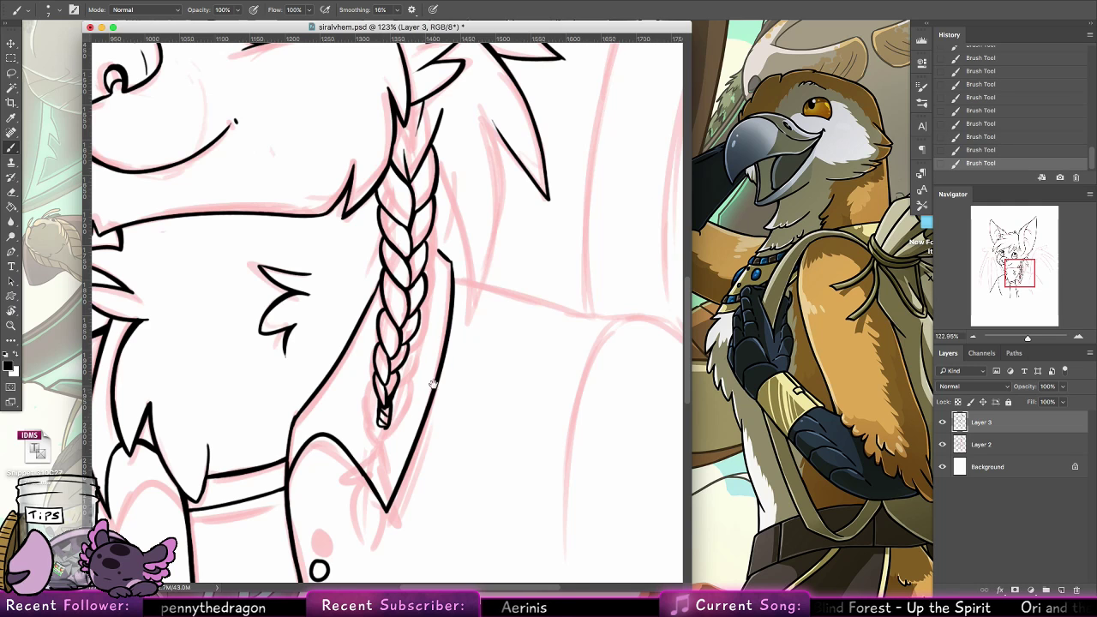
Ink the spiky left side of the loose hair tuft below the braid's tie
scroll(381, 403, down, 3)
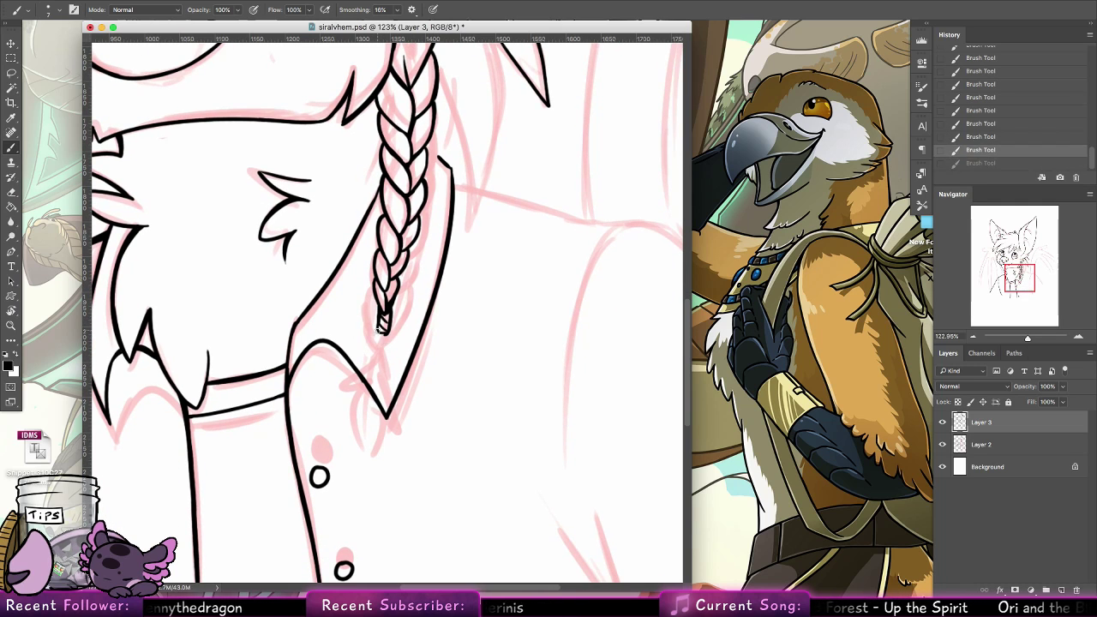
mouse_move(366, 320)
mouse_down()
mouse_move(338, 382)
mouse_move(368, 435)
mouse_up()
key(super+z)
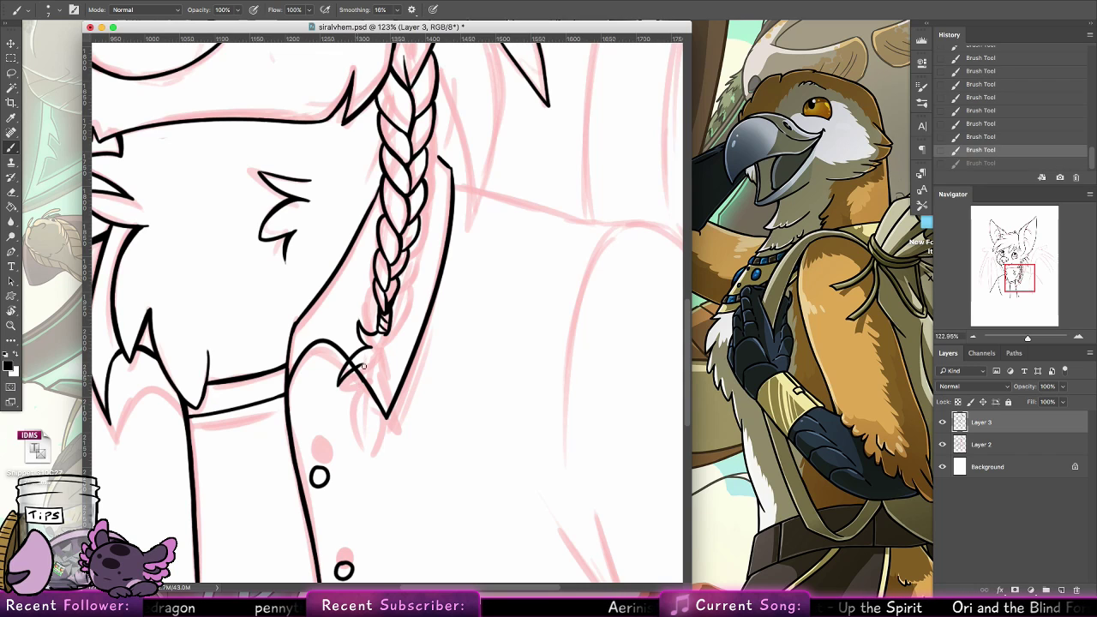
mouse_move(360, 368)
mouse_down()
mouse_move(368, 438)
mouse_move(370, 372)
mouse_up()
Ink the tuft's curved pointed tip and its spiky right side up to the hair tie, redrawing the tip curve until it fits
drag(372, 447, 392, 377)
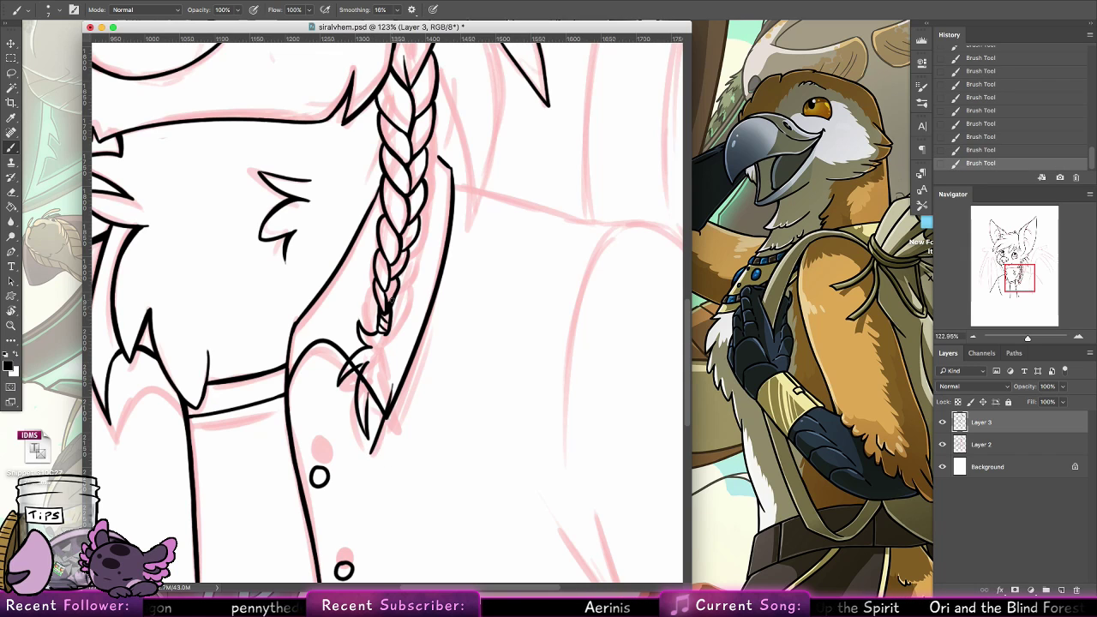
key(super+z)
drag(373, 447, 393, 370)
key(super+z)
drag(373, 453, 391, 370)
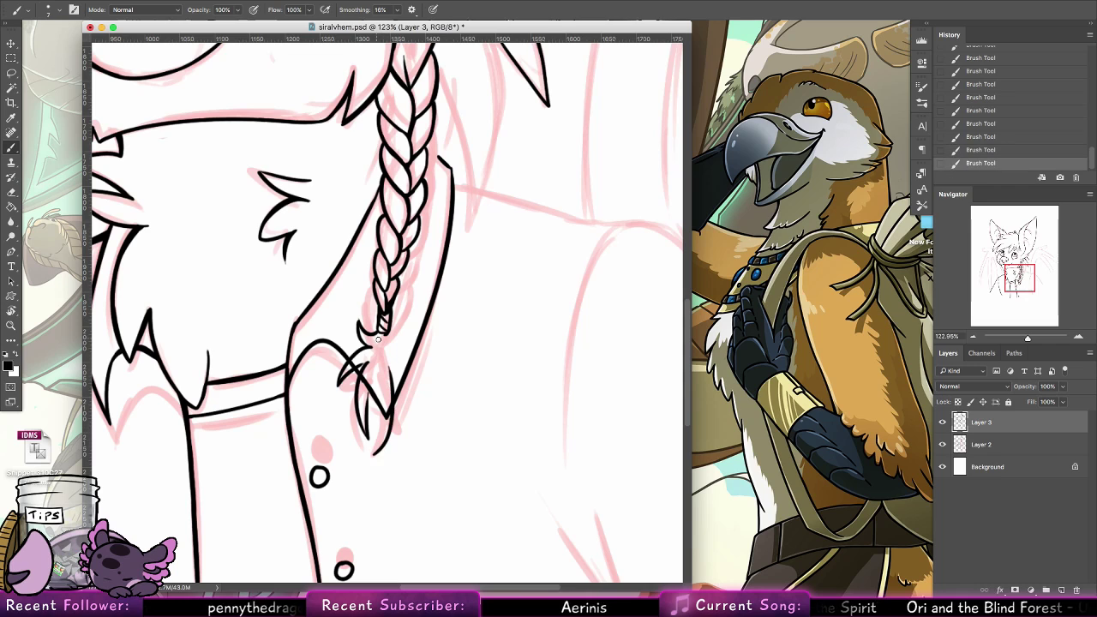
drag(367, 420, 373, 453)
key(super+z)
drag(388, 333, 401, 390)
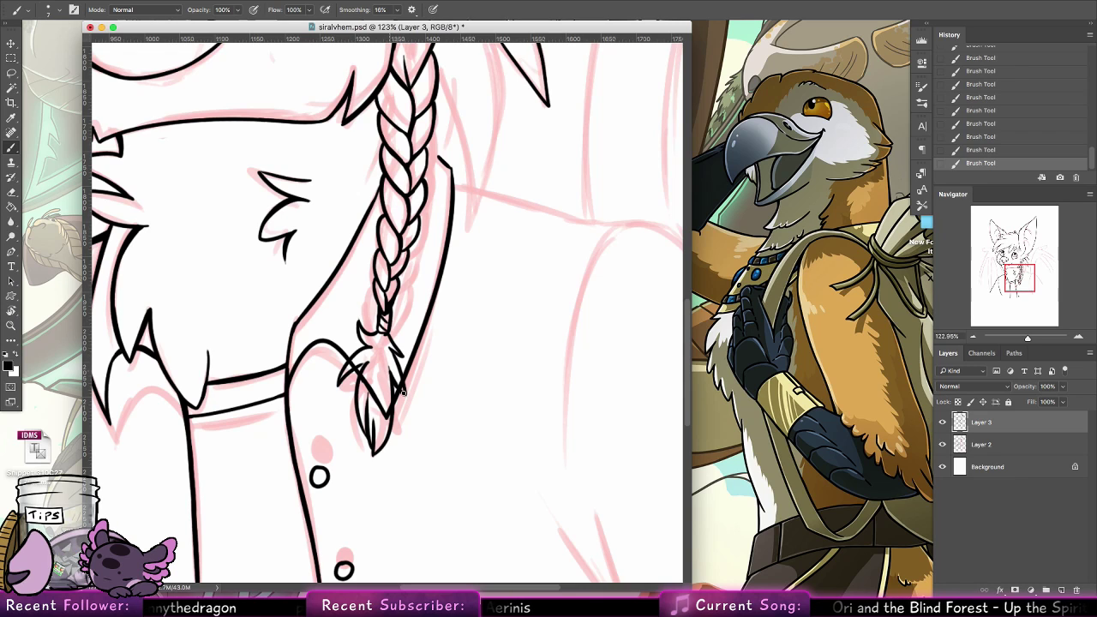
Erase the collar lines that cross the inside of the braid's hair tuft
click(12, 191)
mouse_move(385, 358)
mouse_down()
mouse_move(387, 424)
mouse_move(361, 355)
mouse_move(352, 369)
mouse_up()
drag(364, 359, 372, 350)
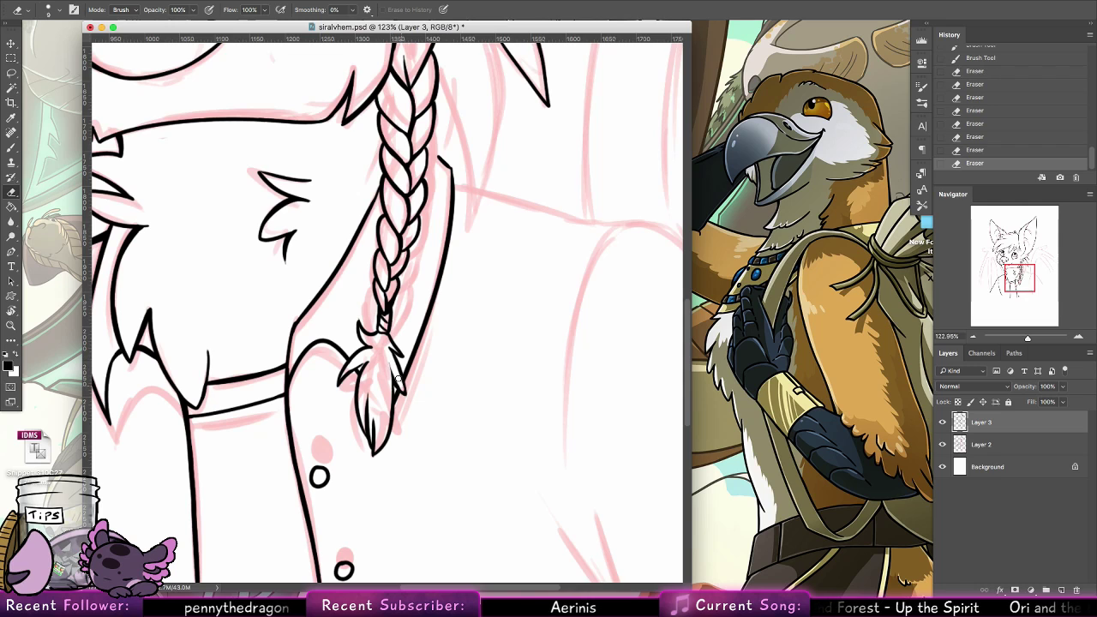
Touch up the tuft and hair tie outlines with short brush strokes and erase the stray line beside the tie
click(12, 149)
mouse_move(345, 381)
mouse_down()
mouse_move(391, 368)
mouse_move(402, 391)
mouse_up()
key(super+z)
key(super+z)
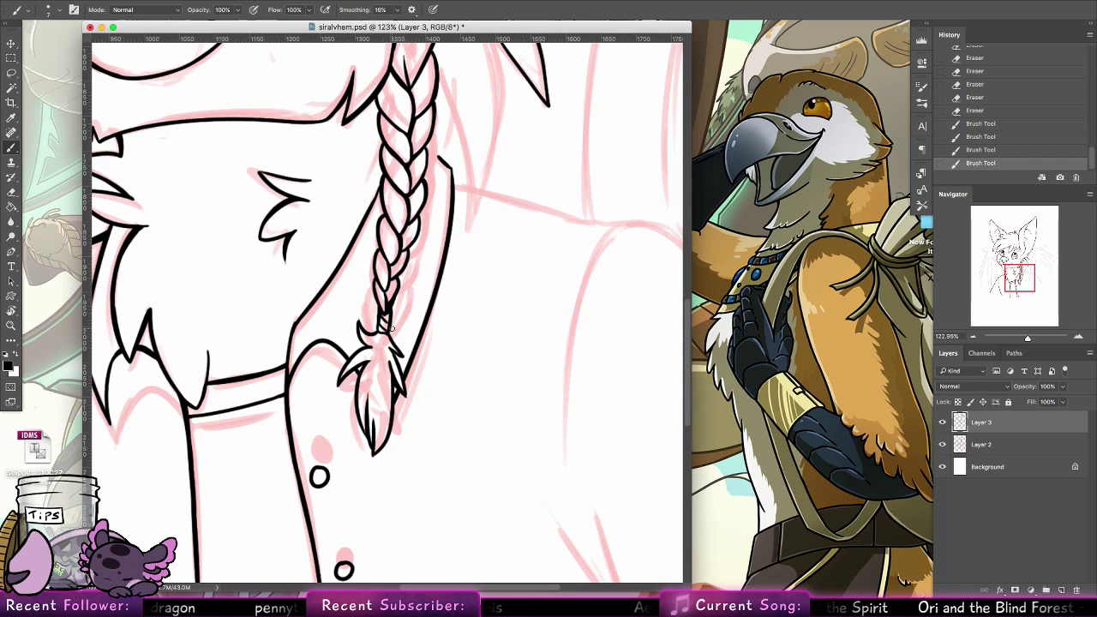
key(e)
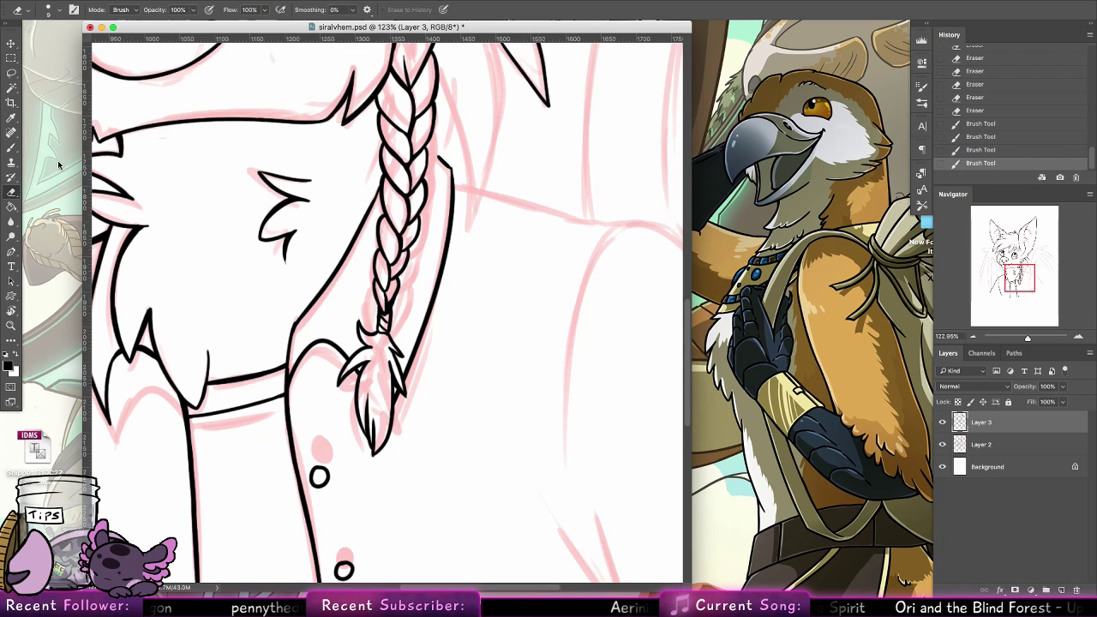
click(393, 331)
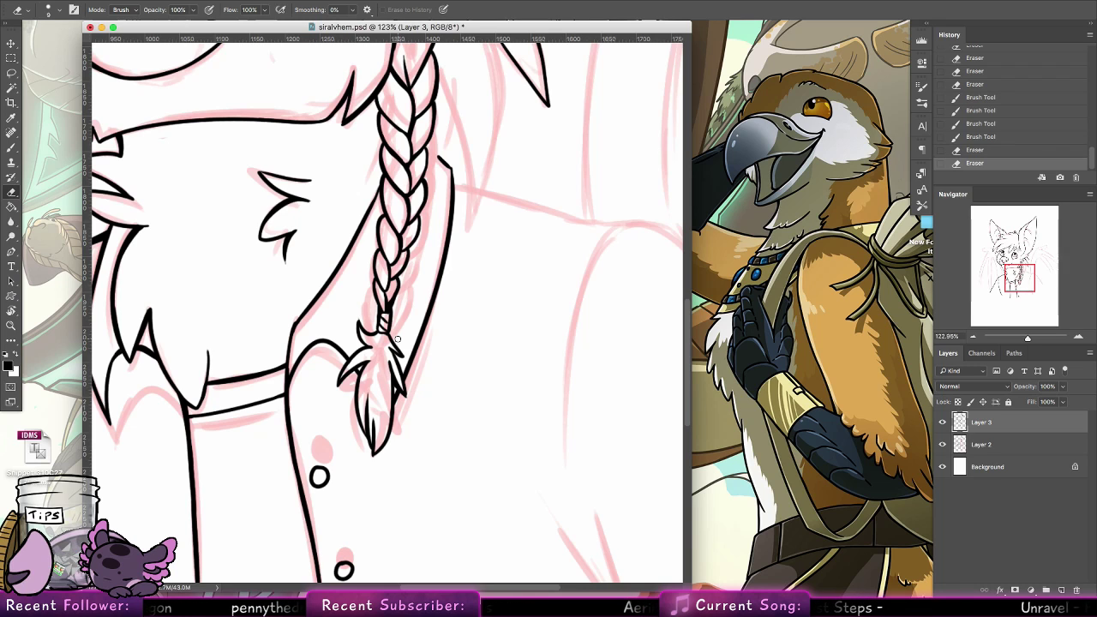
Ink the collar's upper corner so that it curves in to meet the braid's right side
scroll(467, 245, up, 5)
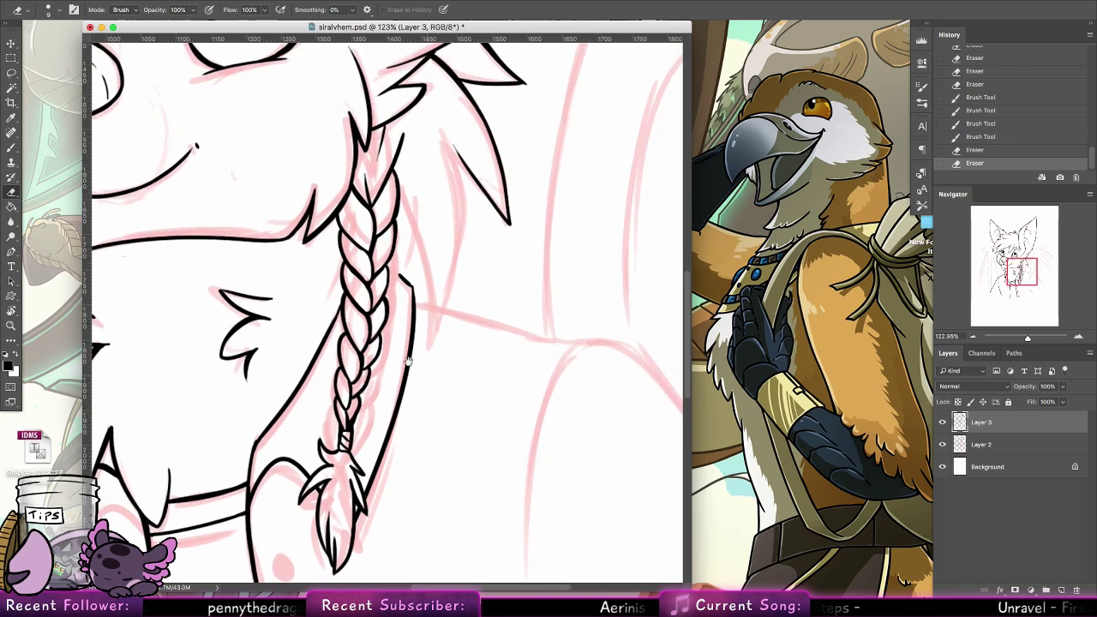
key(b)
mouse_move(427, 274)
mouse_down()
mouse_move(385, 338)
mouse_move(346, 336)
mouse_move(367, 354)
mouse_up()
drag(354, 342, 371, 369)
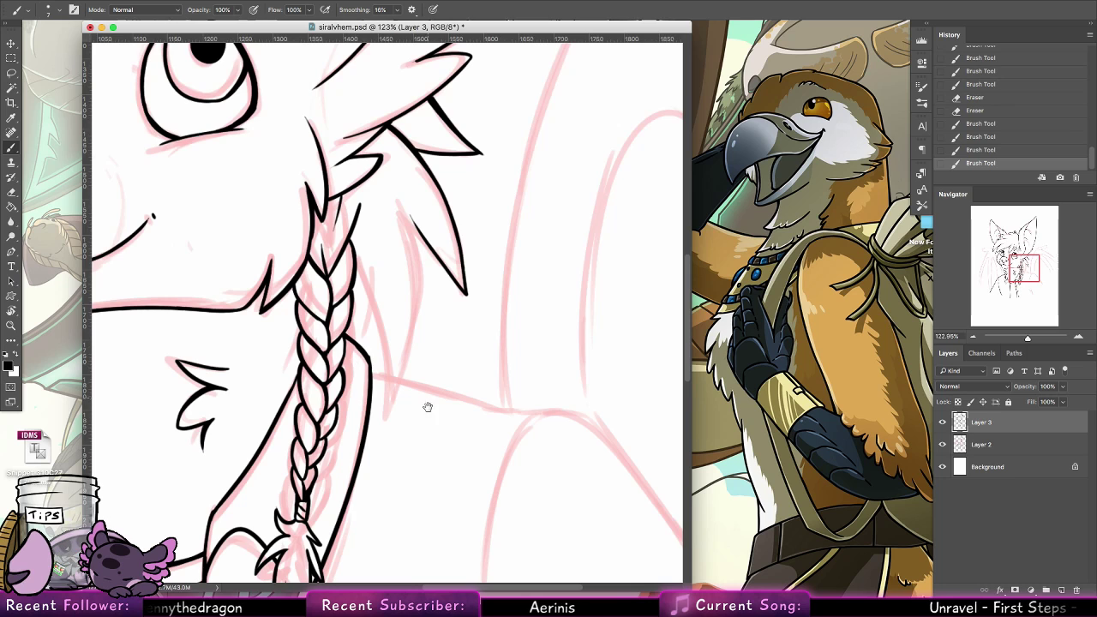
Ink the long curved hair lock right of the braid and the small spike beside its lower end
scroll(426, 406, down, 5)
scroll(425, 406, right, 8)
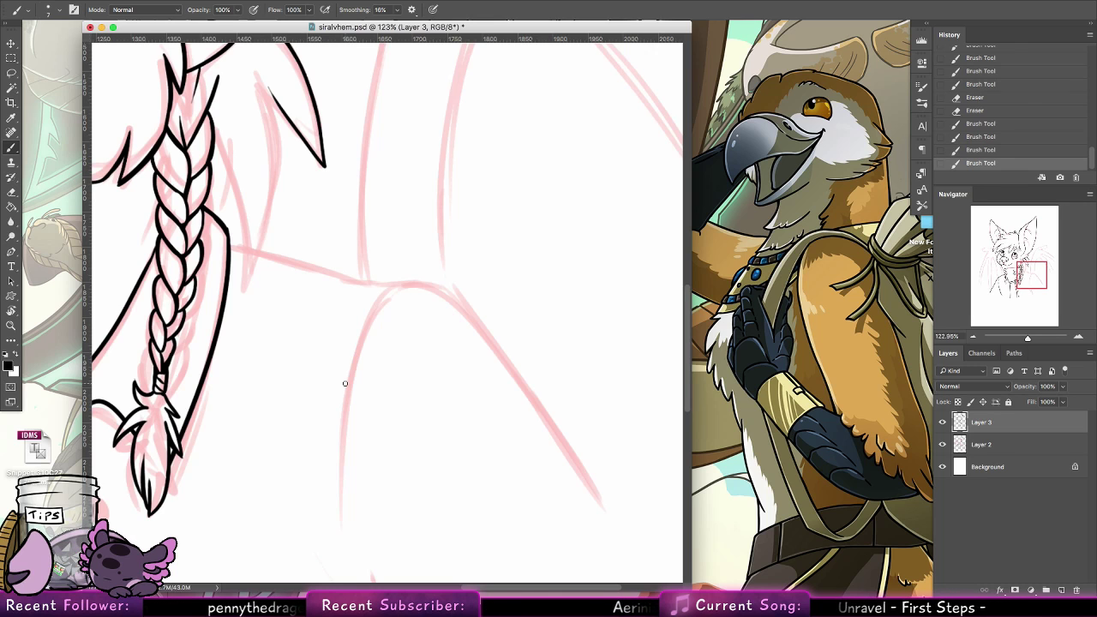
drag(290, 280, 317, 435)
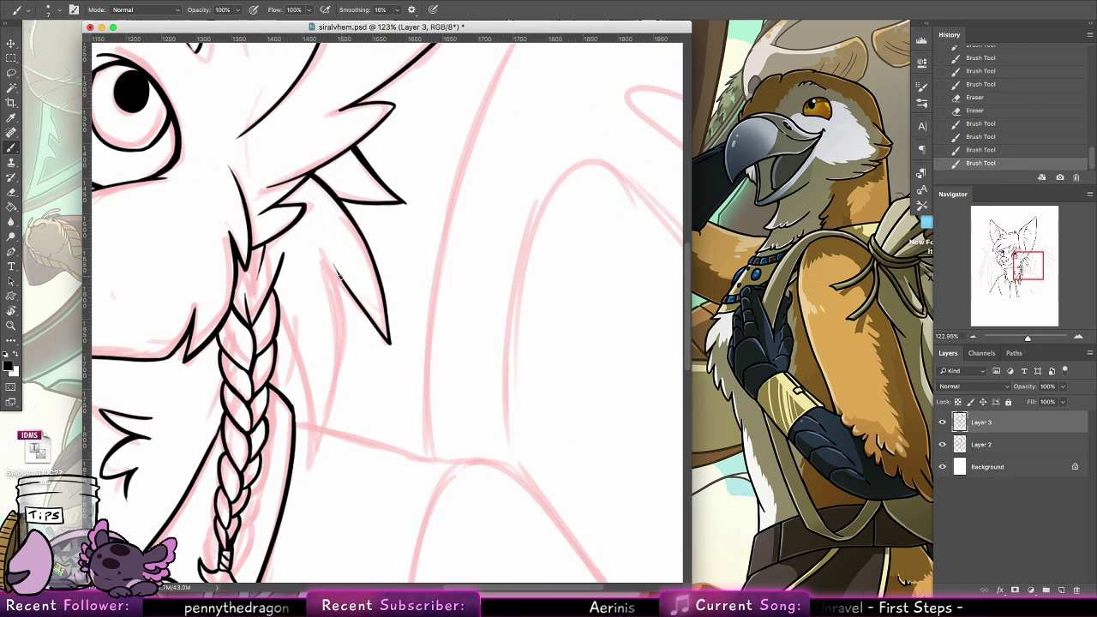
drag(343, 284, 322, 465)
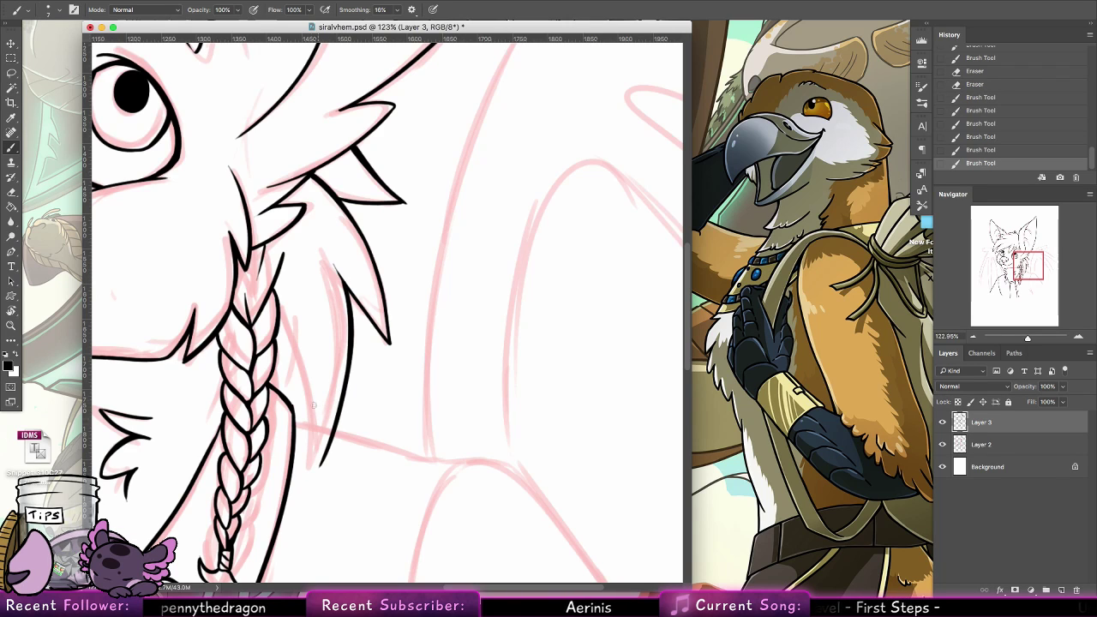
mouse_move(308, 401)
mouse_down()
mouse_move(314, 433)
mouse_move(305, 435)
mouse_up()
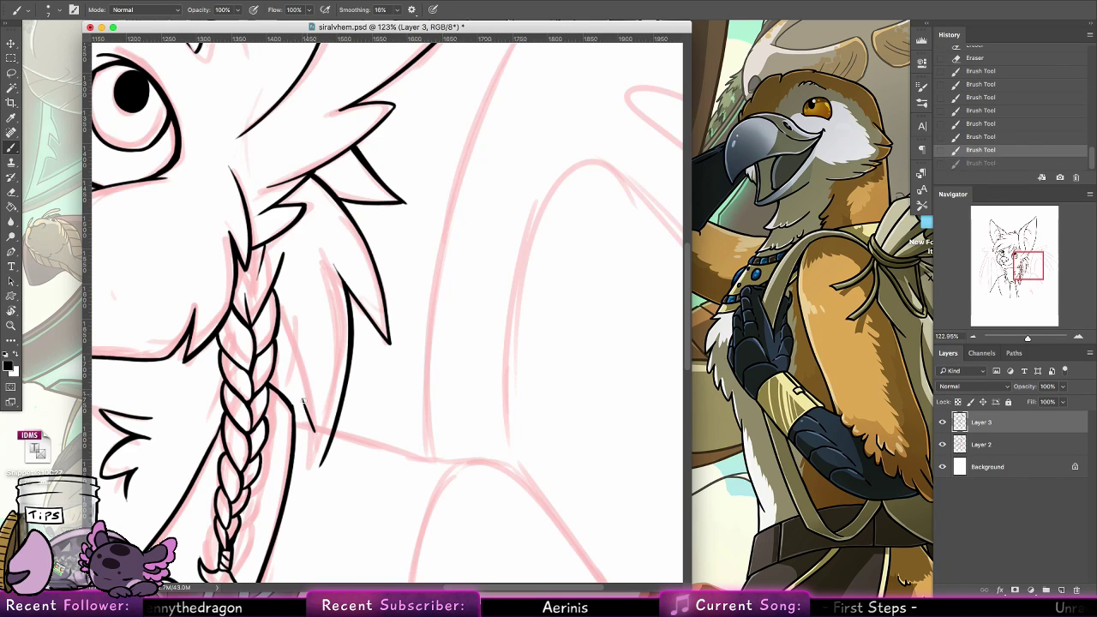
drag(301, 395, 320, 455)
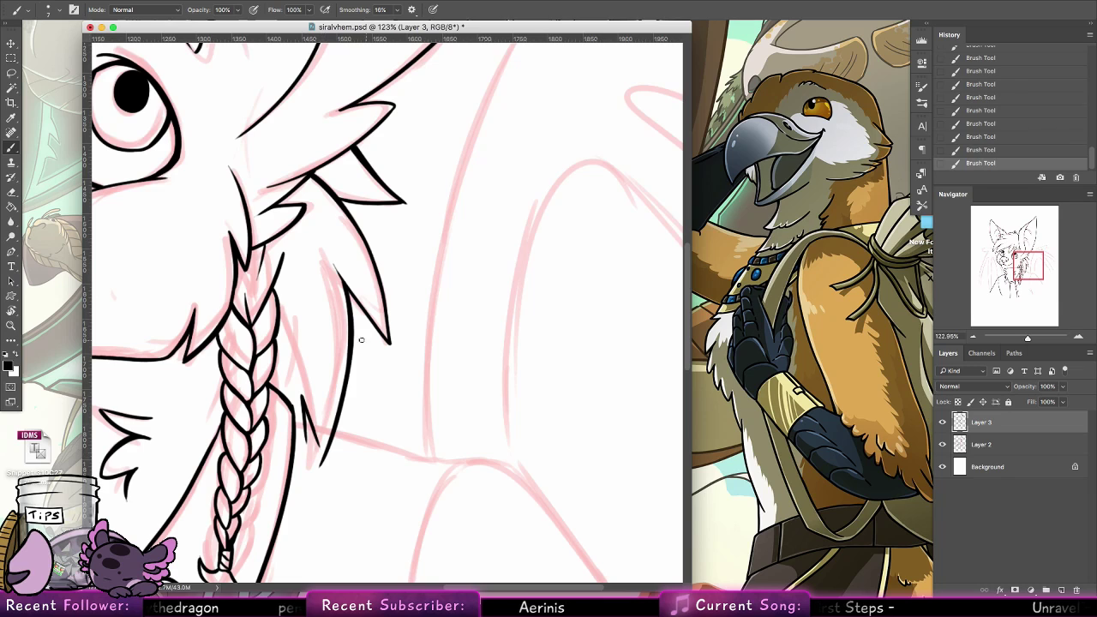
Rotate the canvas and ink the start of the shoulder line running outward from the collar
key(r)
mouse_move(303, 353)
mouse_down()
mouse_move(294, 330)
mouse_move(315, 245)
mouse_move(356, 218)
mouse_move(318, 241)
mouse_move(243, 370)
mouse_up()
click(16, 148)
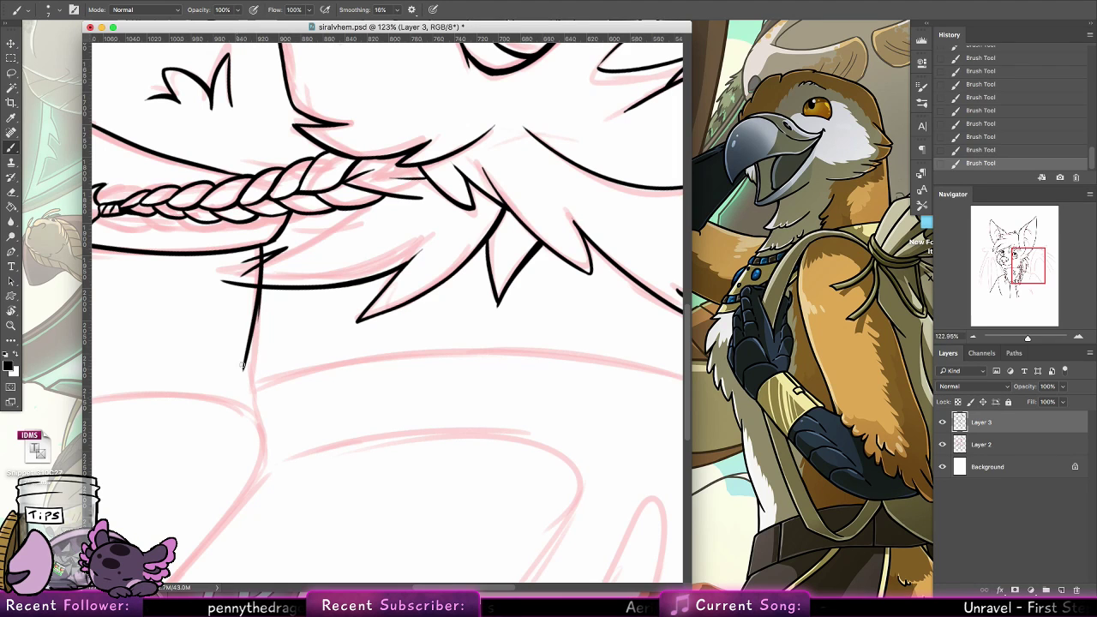
key(super+z)
drag(262, 246, 253, 360)
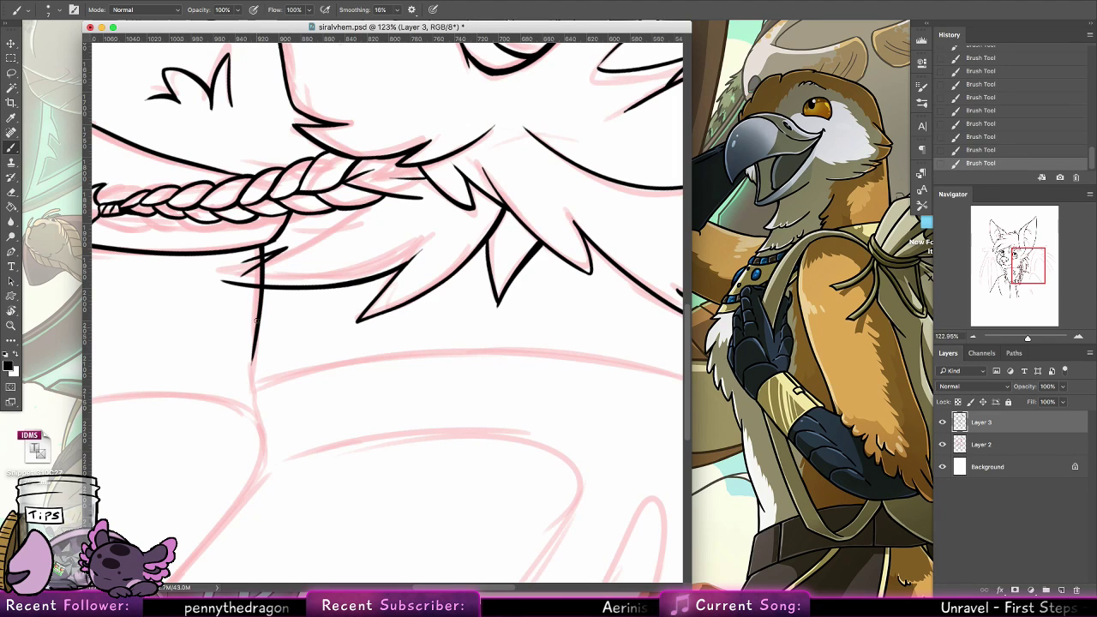
Erase the hair lock and spike ends that extend past the shoulder line
key(e)
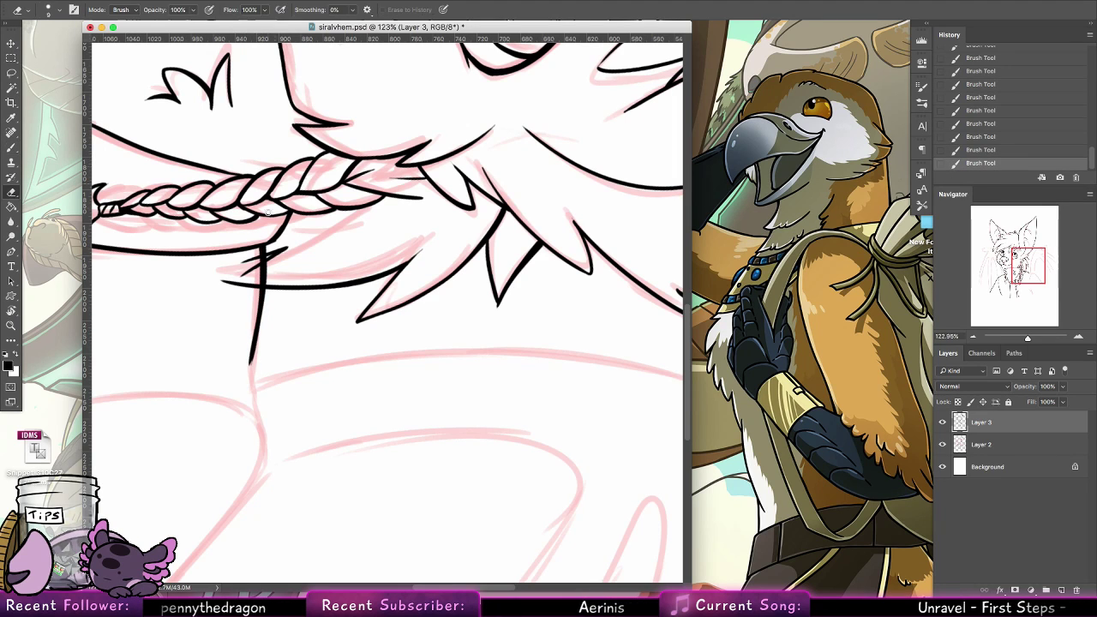
mouse_move(251, 289)
mouse_down()
mouse_move(255, 256)
mouse_move(255, 294)
mouse_move(255, 253)
mouse_move(254, 302)
mouse_move(254, 256)
mouse_move(224, 284)
mouse_move(265, 277)
mouse_up()
key(super+z)
Continue inking the shoulder line around its curve and down the outer edge of the upper arm
click(11, 151)
mouse_move(302, 341)
mouse_down()
mouse_move(482, 242)
mouse_move(422, 277)
mouse_move(431, 341)
mouse_up()
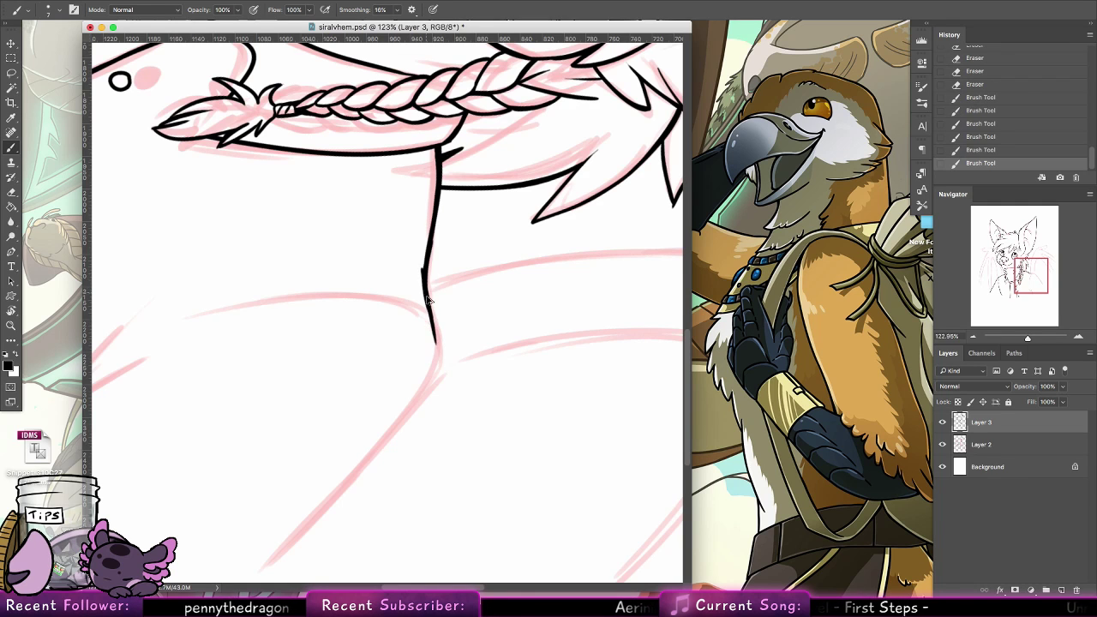
mouse_move(428, 298)
mouse_down()
mouse_move(428, 386)
mouse_move(536, 238)
mouse_move(344, 399)
mouse_up()
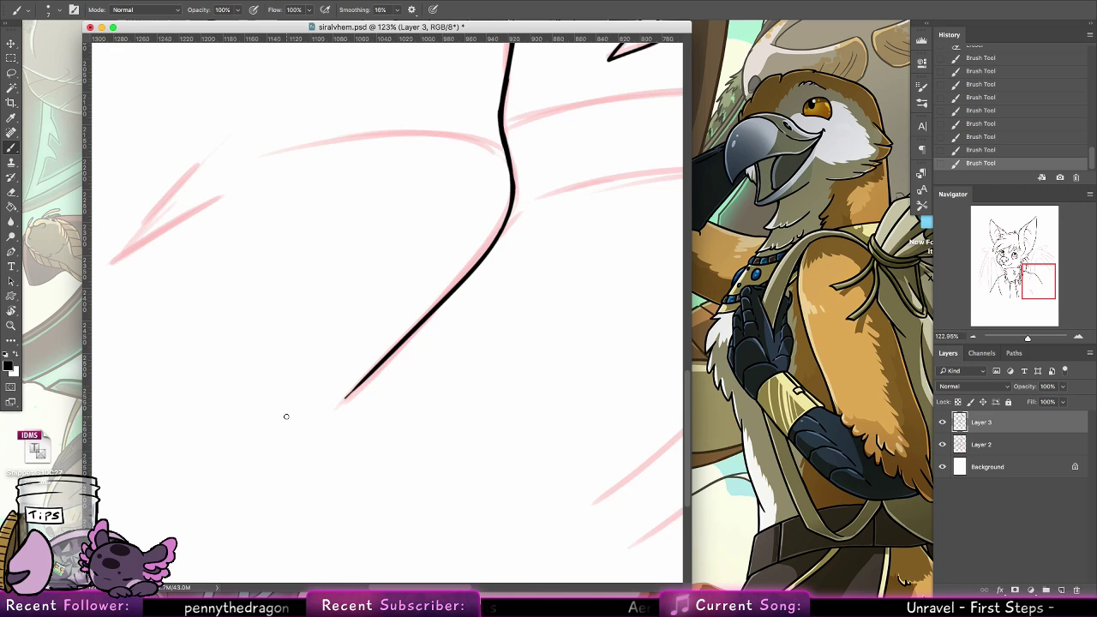
Reset the canvas rotation, then ink the inner arm line below the shoulder and the two converging fold lines beneath it
double_click(13, 312)
click(11, 148)
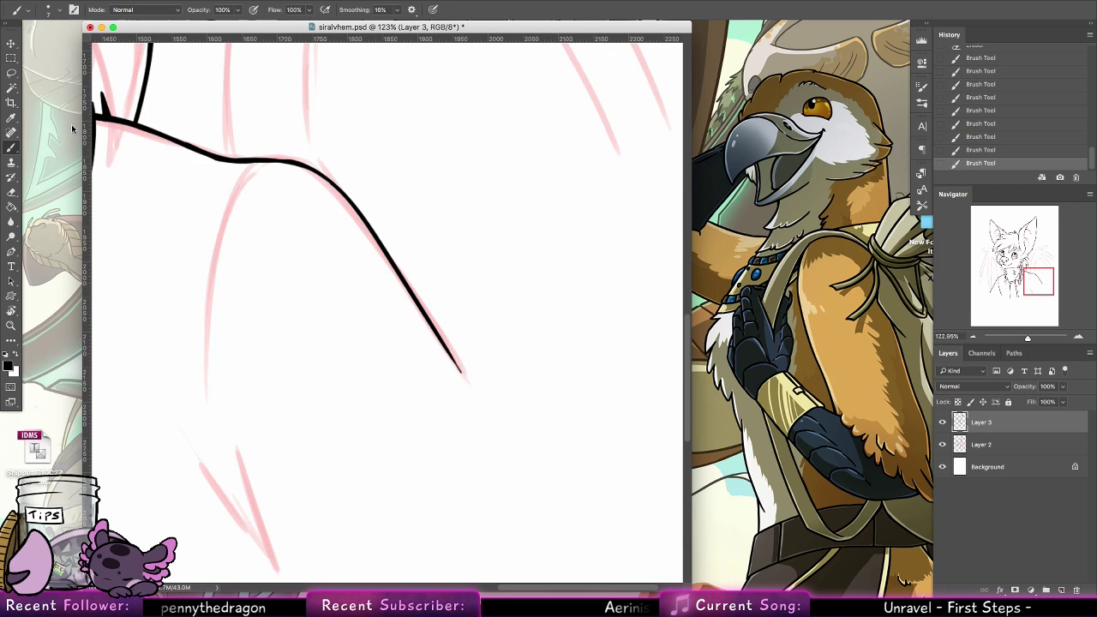
drag(257, 162, 205, 353)
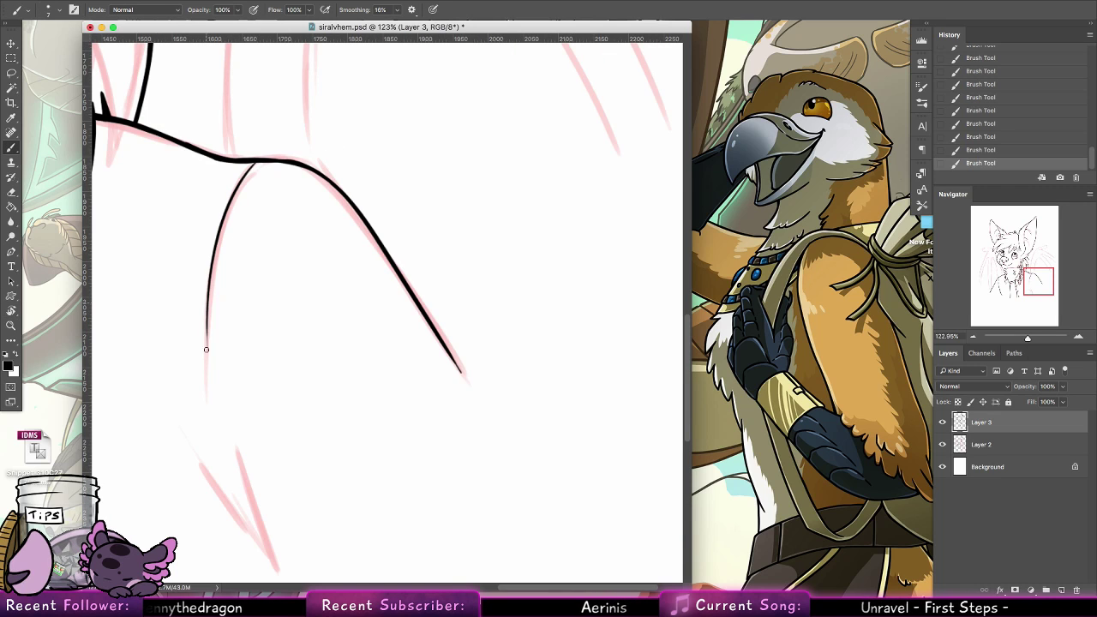
mouse_move(233, 448)
mouse_down()
mouse_move(274, 566)
mouse_move(187, 443)
mouse_up()
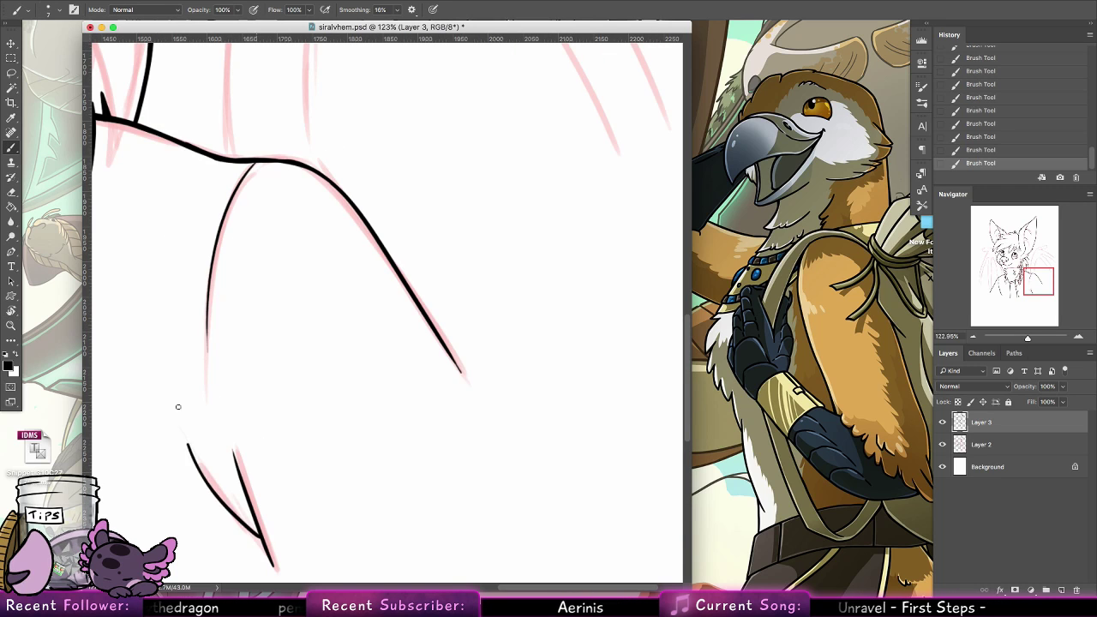
key(ctrl+z)
drag(259, 538, 189, 417)
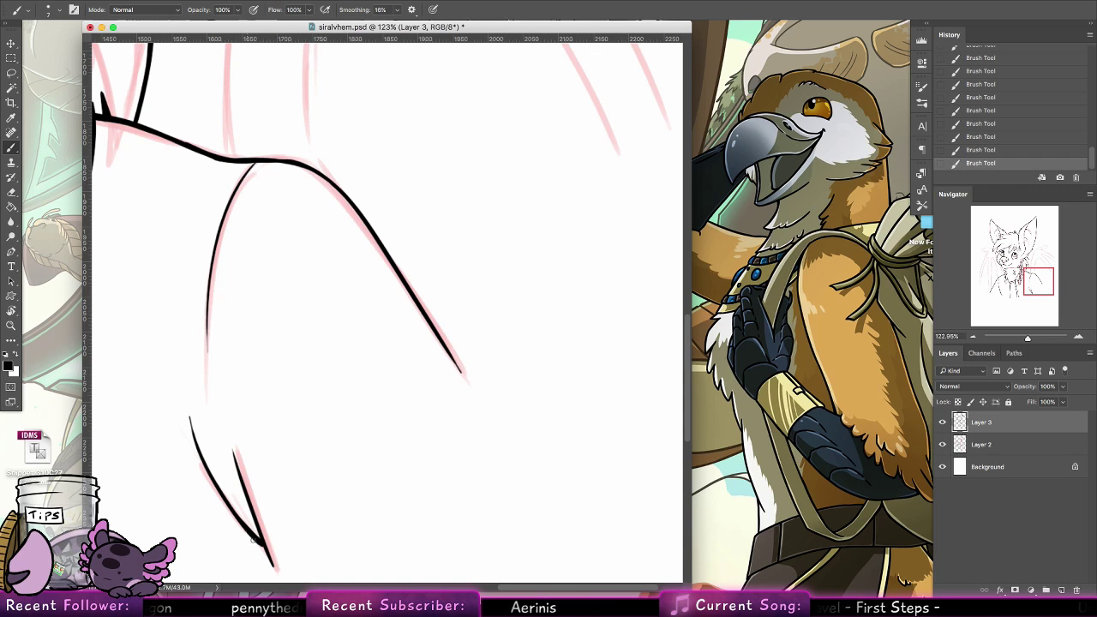
Ink the curved line running from the left side of the jaw down to the left shoulder and thicken its lower end
key(space)
mouse_move(396, 470)
mouse_down()
mouse_move(465, 413)
mouse_move(901, 180)
mouse_up()
drag(456, 383, 632, 564)
drag(404, 377, 423, 540)
mouse_move(399, 262)
mouse_down()
mouse_move(404, 313)
mouse_move(379, 483)
mouse_move(345, 280)
mouse_move(394, 461)
mouse_up()
key(super+z)
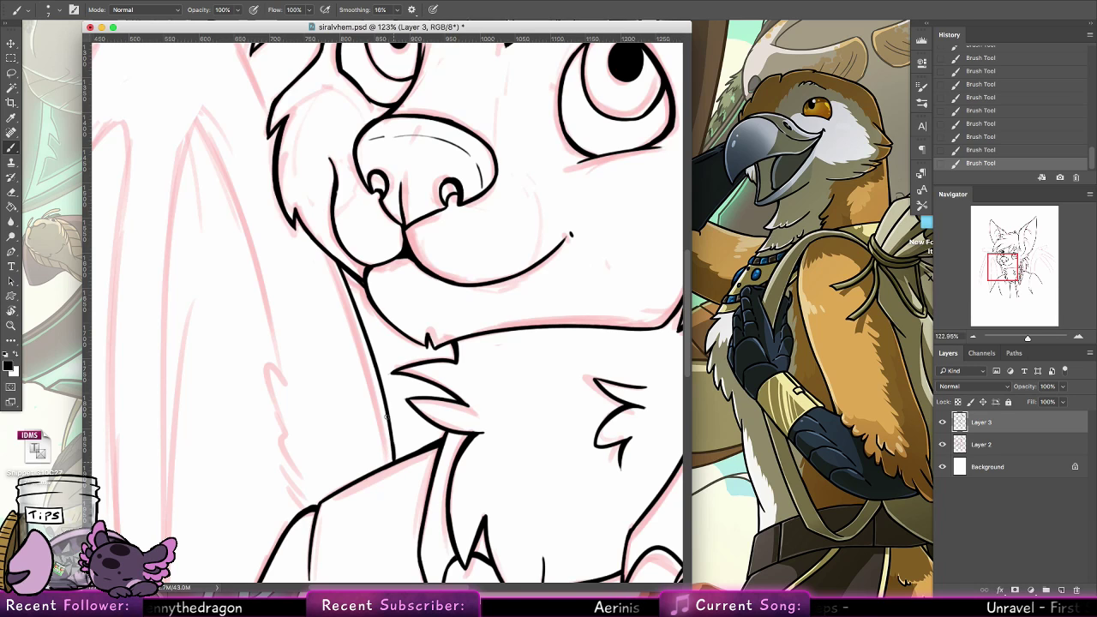
drag(390, 420, 397, 460)
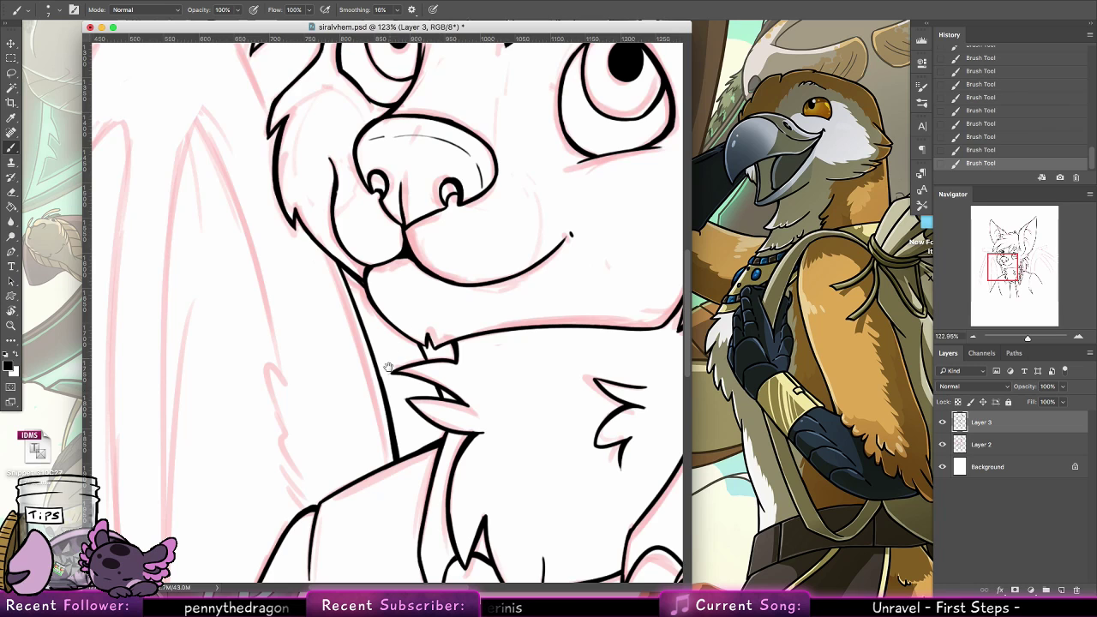
Ink the jagged fur edge above the left shoulder and the long curve rising from it to the wing section's point
scroll(442, 396, left, 10)
scroll(442, 396, up, 3)
mouse_move(423, 513)
mouse_down()
mouse_move(451, 531)
mouse_move(421, 479)
mouse_move(451, 524)
mouse_move(424, 449)
mouse_move(441, 514)
mouse_up()
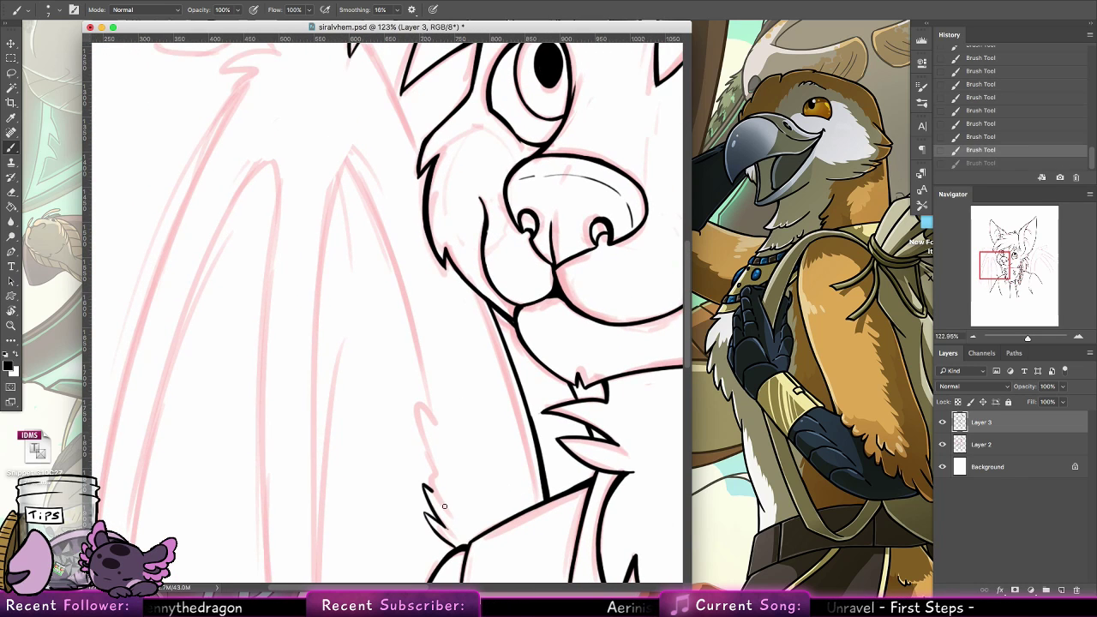
drag(422, 459, 441, 501)
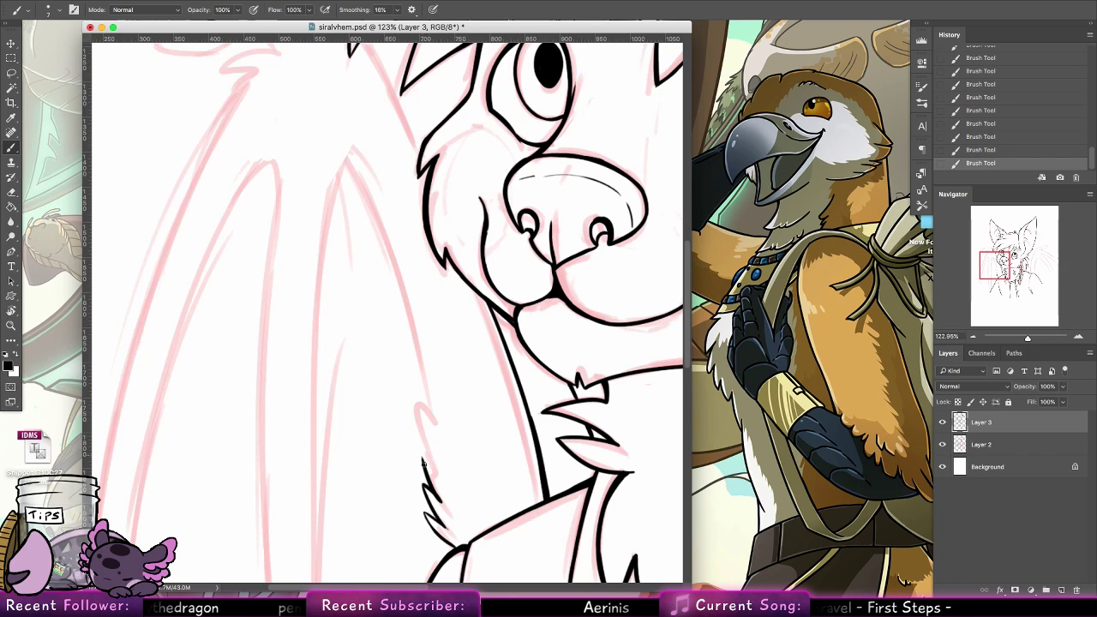
drag(436, 462, 359, 176)
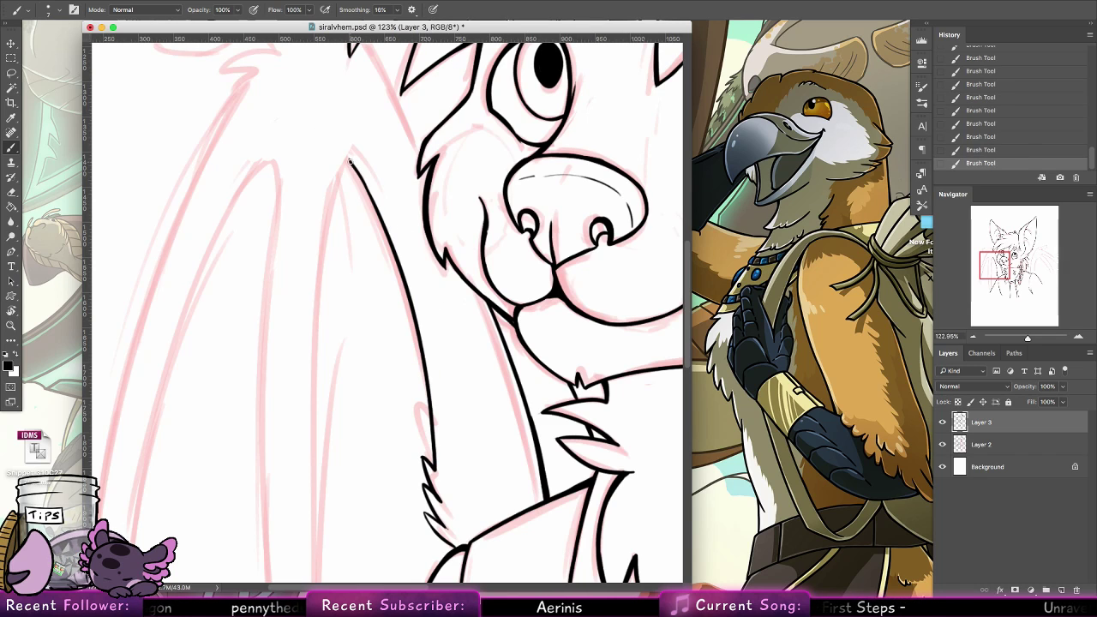
Ink the left edge of the pointed inner wing section, curving down from its tip
mouse_move(337, 190)
mouse_down()
mouse_move(350, 160)
mouse_move(310, 435)
mouse_up()
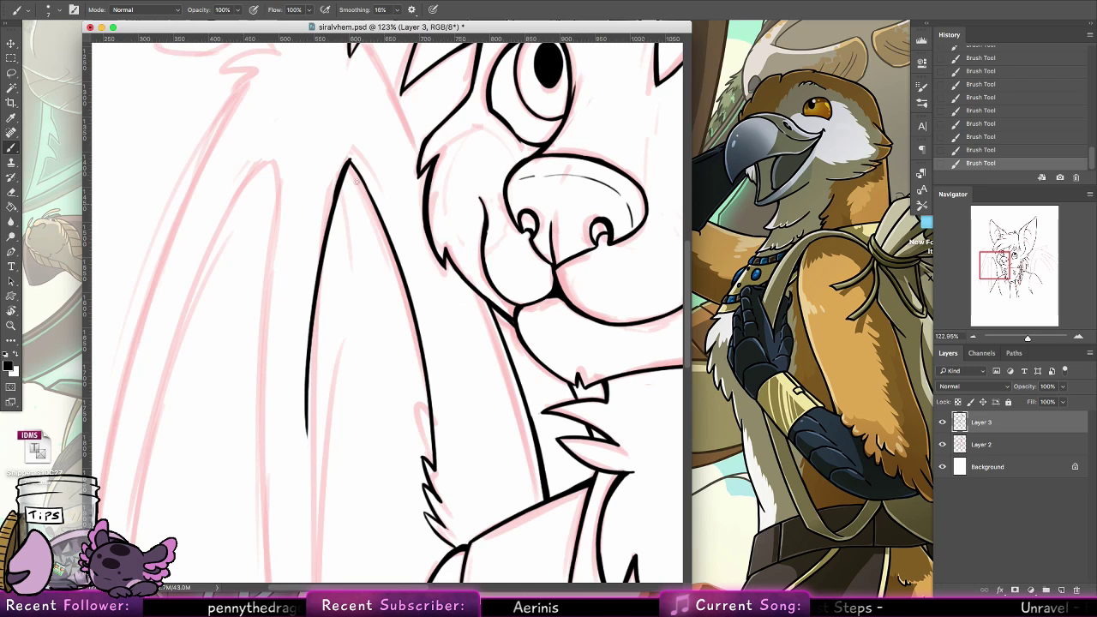
key(super+z)
drag(346, 168, 318, 396)
key(super+z)
drag(350, 159, 318, 350)
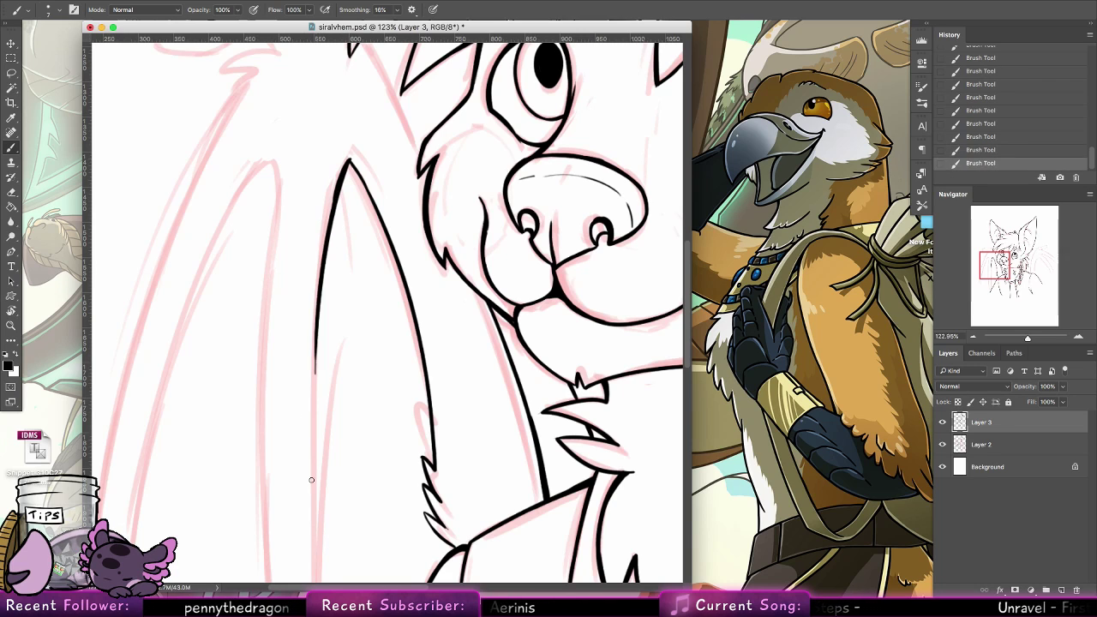
key(super+z)
drag(349, 159, 306, 421)
Ink the straight line running from the hair tip down to the cheek fur beside the left eye
drag(335, 301, 328, 557)
drag(362, 296, 415, 409)
key(super+z)
key(super+z)
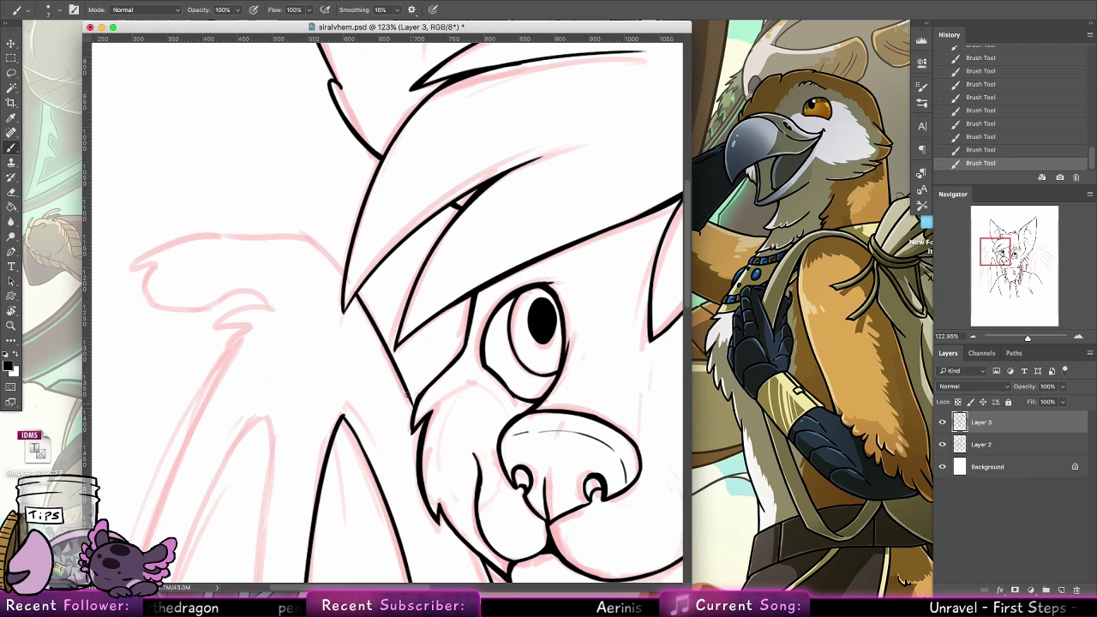
key(super+z)
key(super+z)
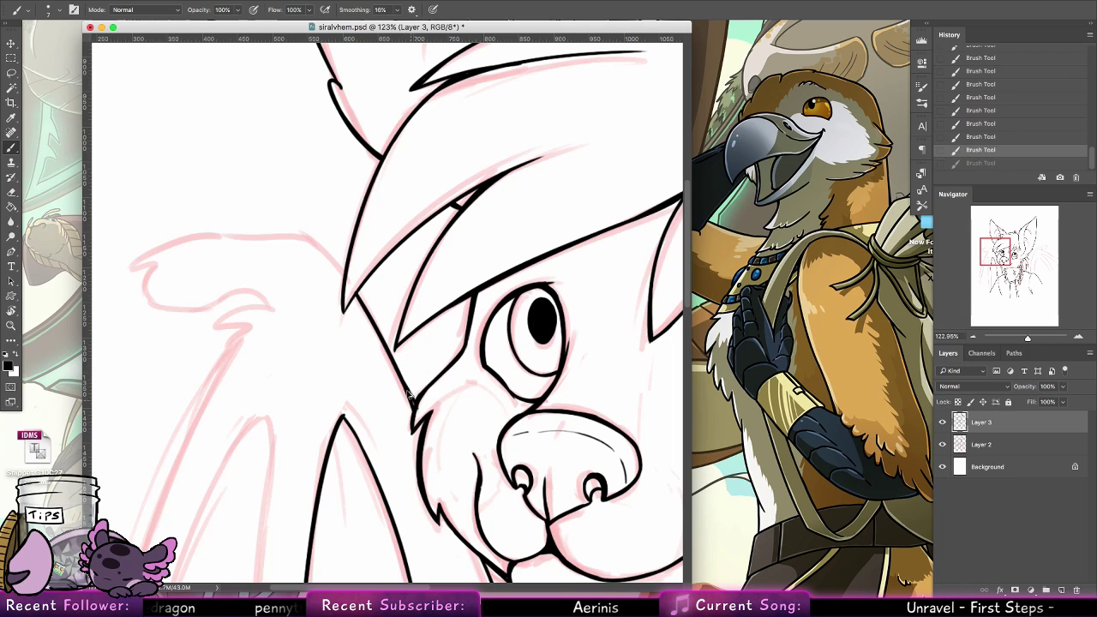
drag(358, 296, 413, 404)
Ink the left wing joint's upper edge from the hair to its pointed end, and its underside curling into a hook
mouse_move(391, 296)
mouse_down()
mouse_move(529, 304)
mouse_move(450, 256)
mouse_move(341, 254)
mouse_move(287, 268)
mouse_move(298, 280)
mouse_up()
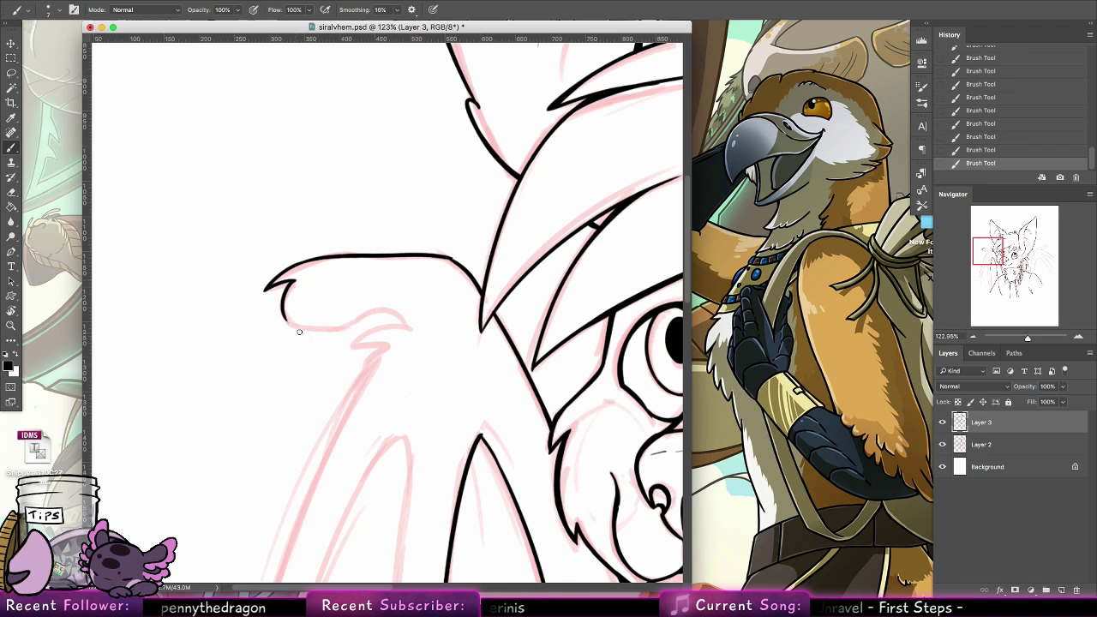
key(ctrl+z)
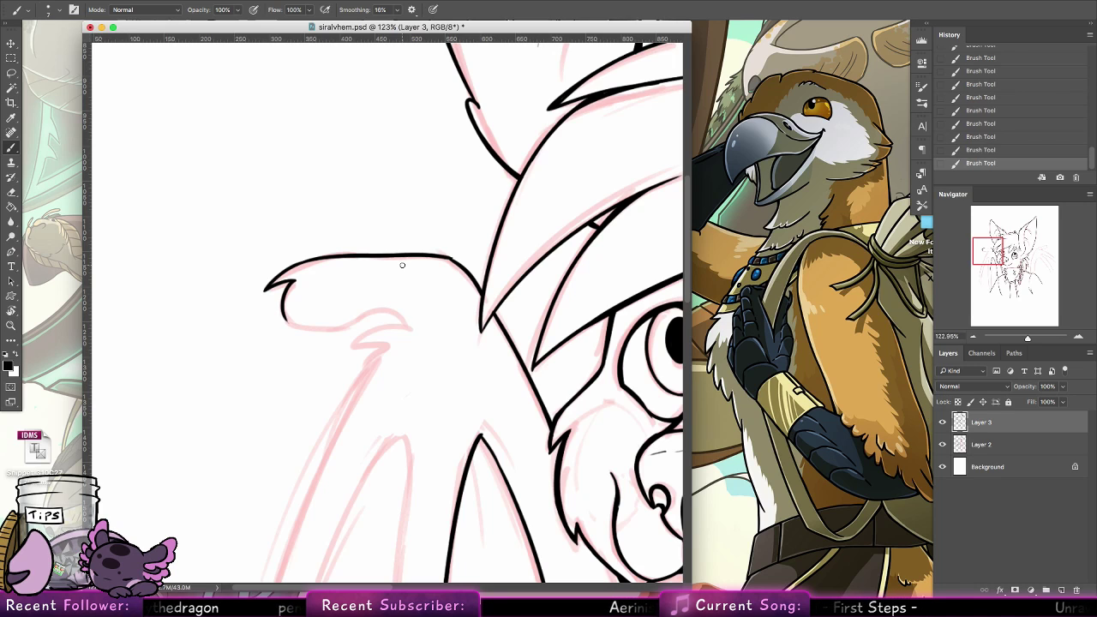
drag(283, 317, 351, 308)
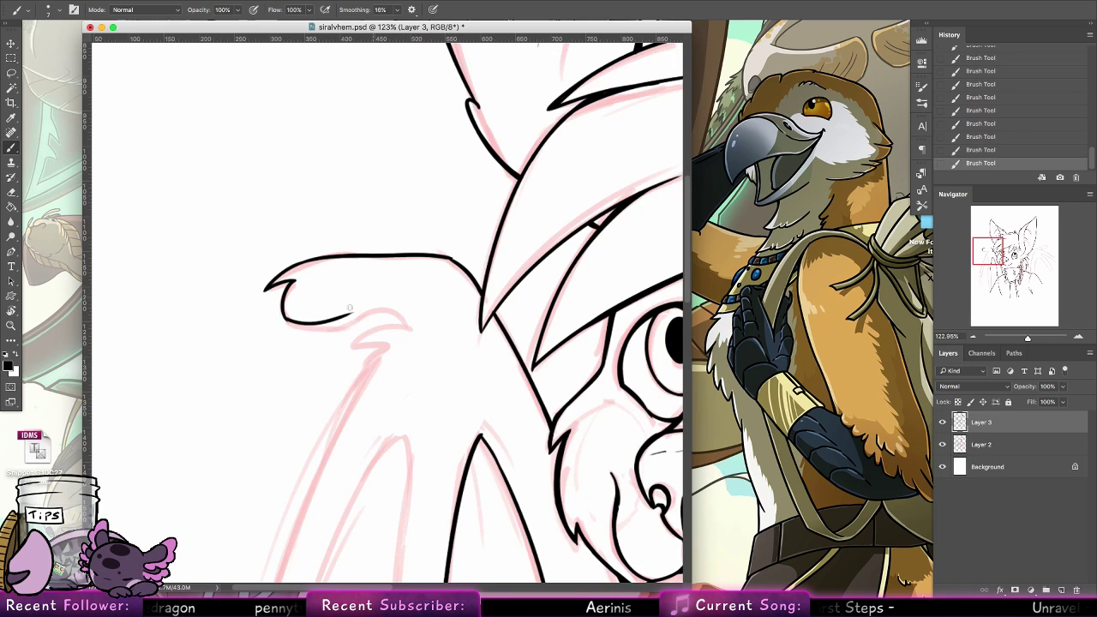
key(ctrl+z)
mouse_move(284, 319)
mouse_down()
mouse_move(413, 323)
mouse_move(382, 297)
mouse_move(410, 316)
mouse_up()
key(ctrl+z)
key(ctrl+z)
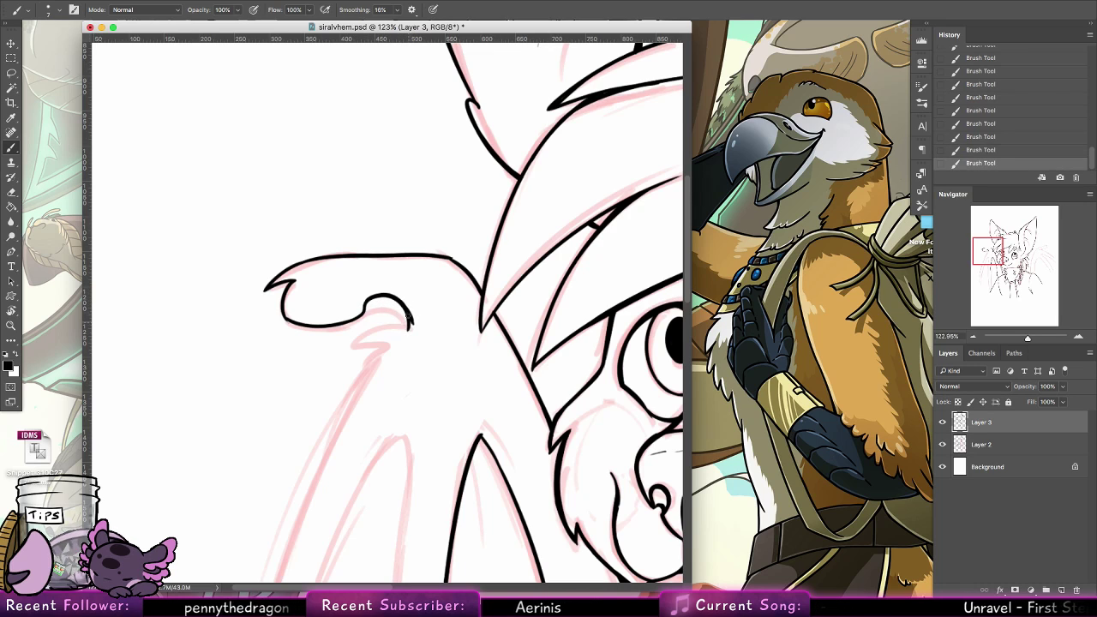
Ink the small tuft beneath the left wing's hook and thicken the joint's upper edge where it meets the hair
key(ctrl+z)
key(ctrl+z)
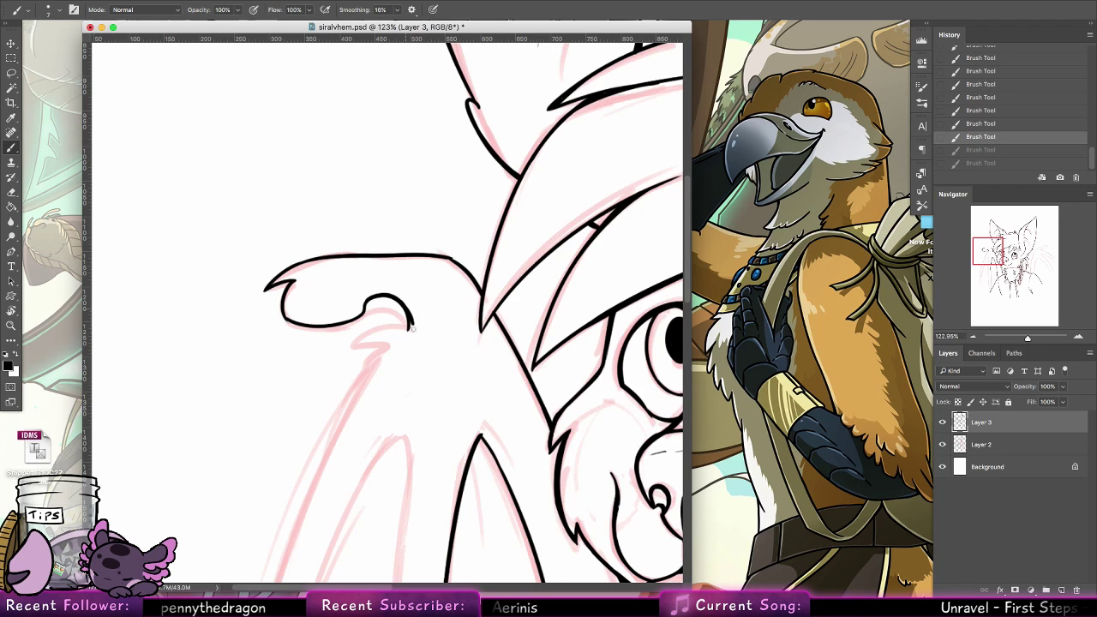
mouse_move(405, 306)
mouse_down()
mouse_move(411, 329)
mouse_move(348, 348)
mouse_up()
key(ctrl+z)
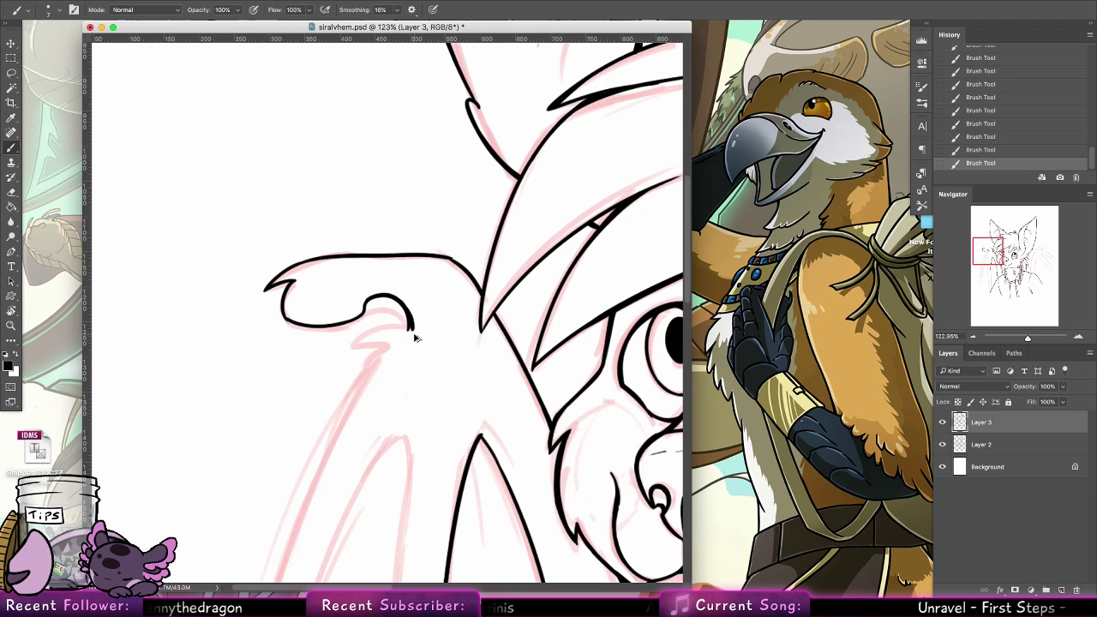
drag(413, 331, 347, 351)
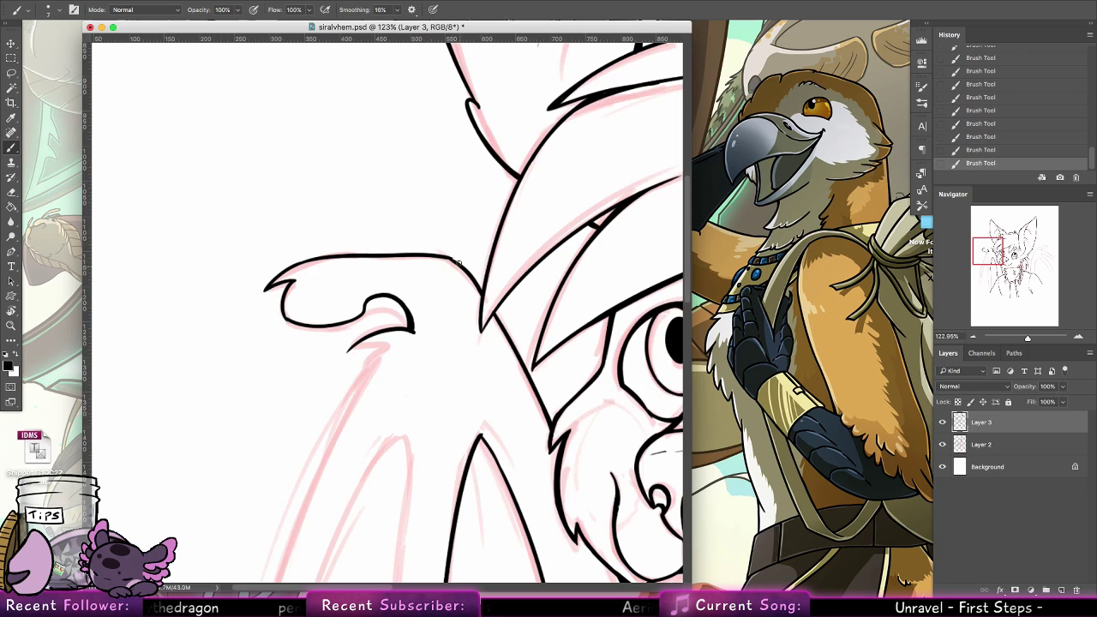
drag(454, 260, 481, 292)
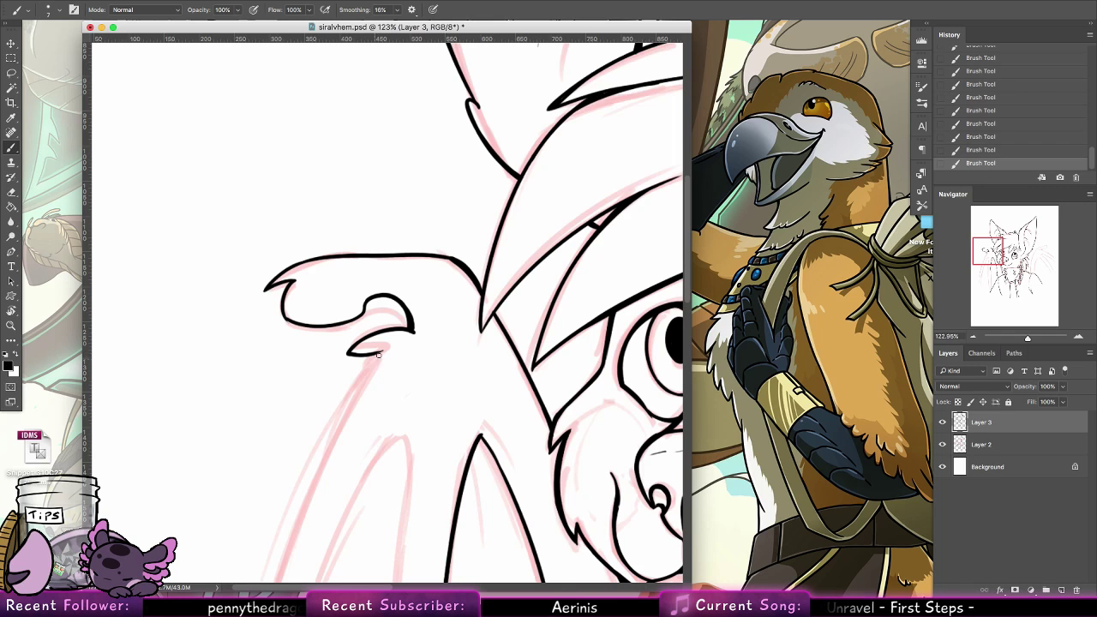
Ink the left wing's long outer edge sweeping down from the tuft below the joint
drag(383, 351, 345, 408)
drag(440, 403, 474, 177)
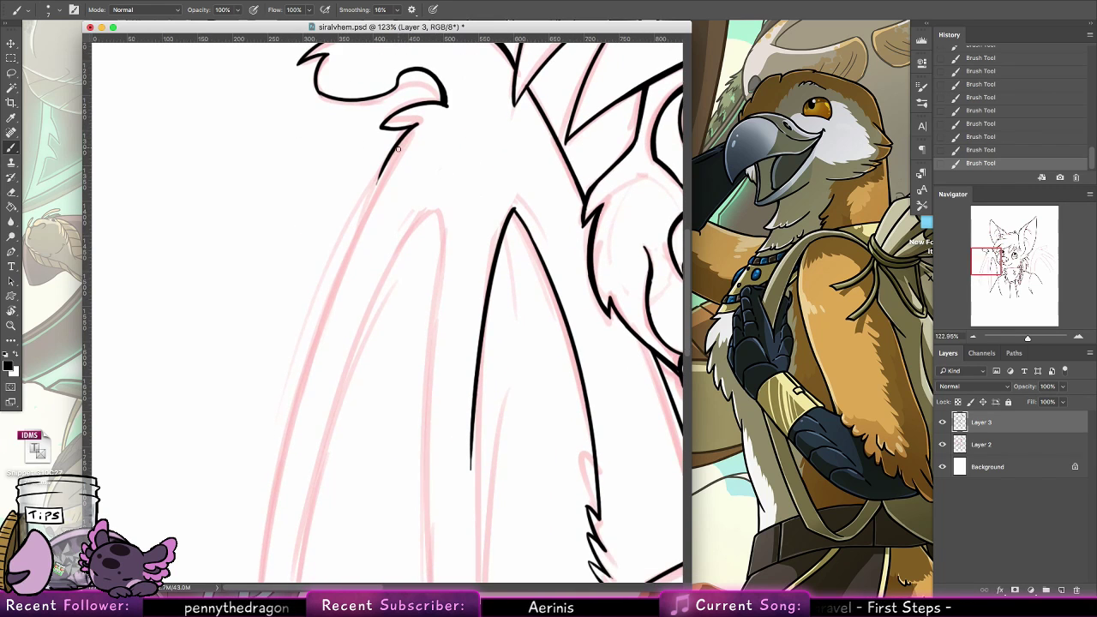
drag(409, 130, 278, 454)
key(super+z)
drag(406, 136, 275, 478)
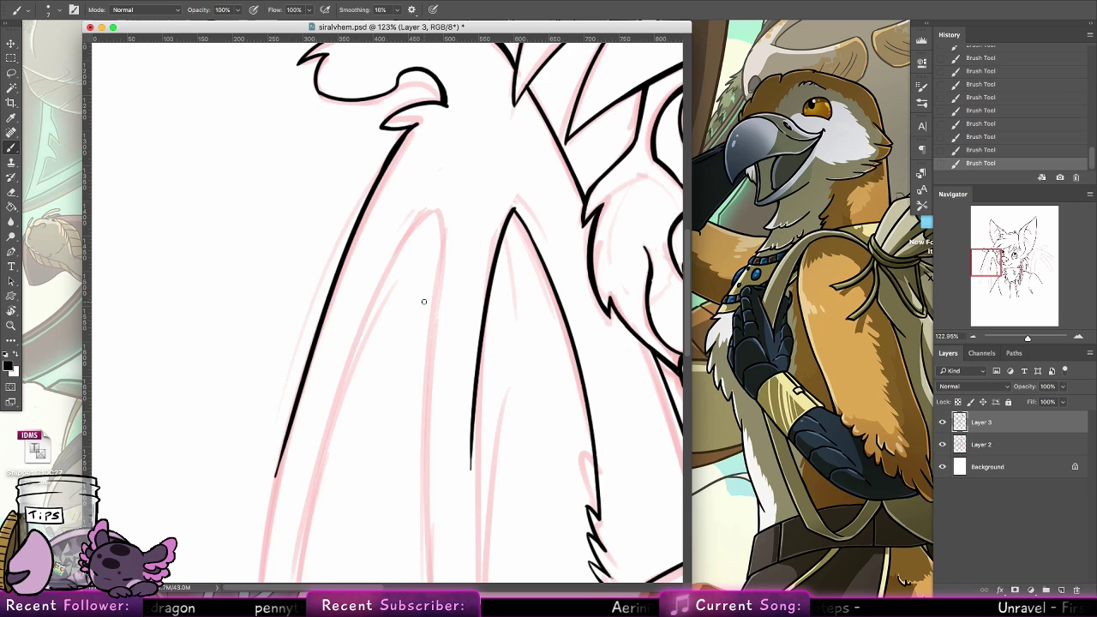
Ink the right edge of the left wing's outer membrane section from its peak downward
drag(438, 200, 435, 334)
key(super+z)
drag(431, 196, 423, 421)
key(super+z)
drag(434, 233, 421, 386)
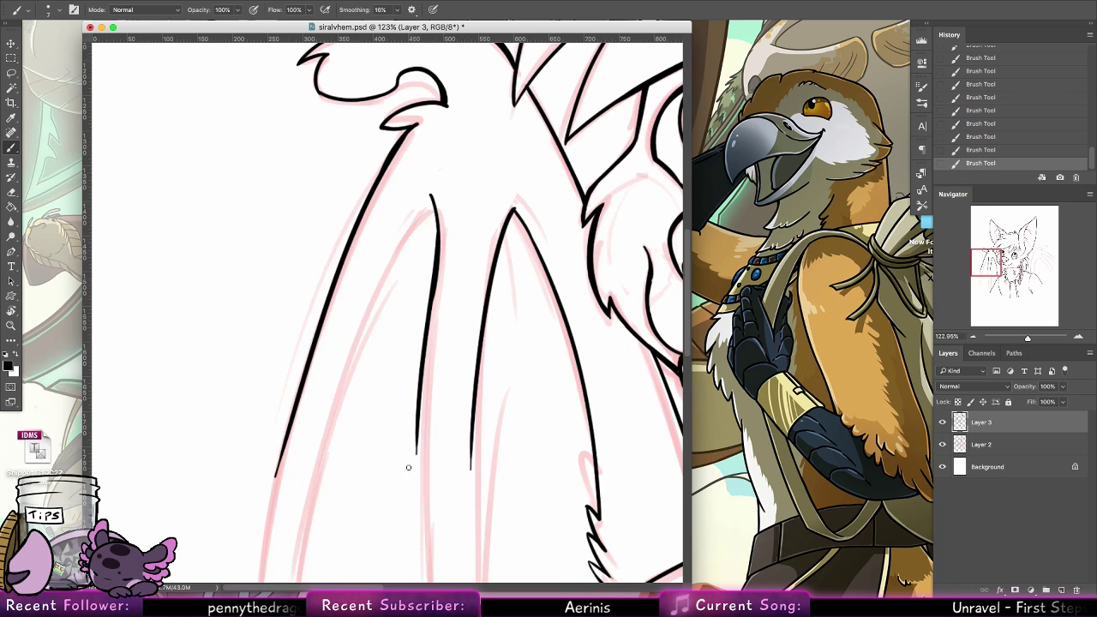
key(super+z)
drag(434, 284, 425, 433)
key(super+z)
drag(433, 285, 426, 437)
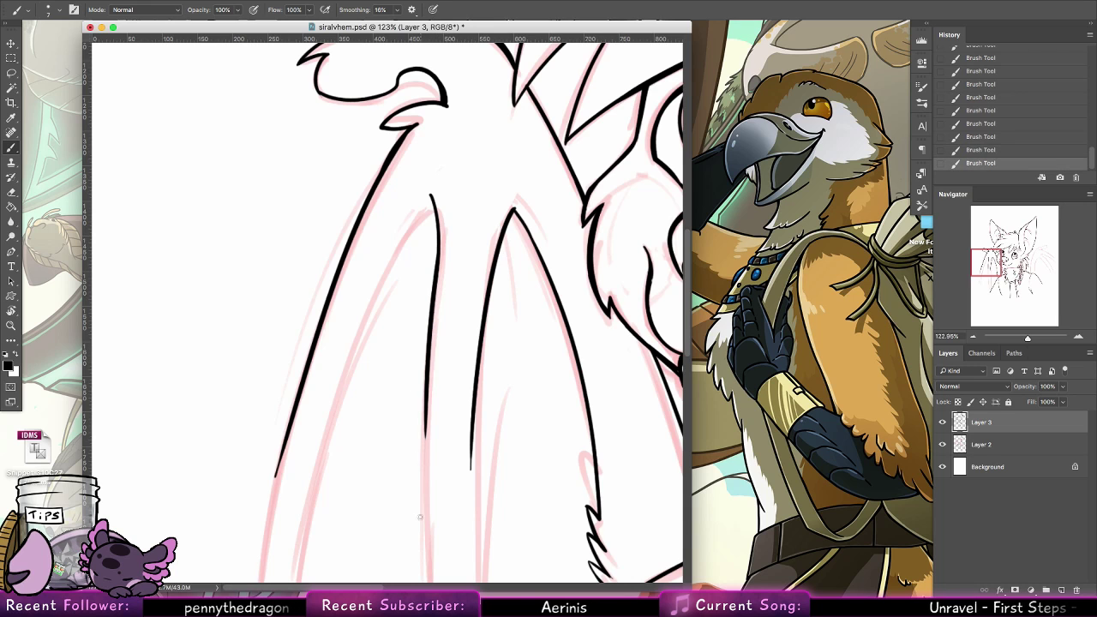
Extend the two long lines of the left wing's middle finger downward, curving the left one toward the arm
scroll(440, 426, down, 5)
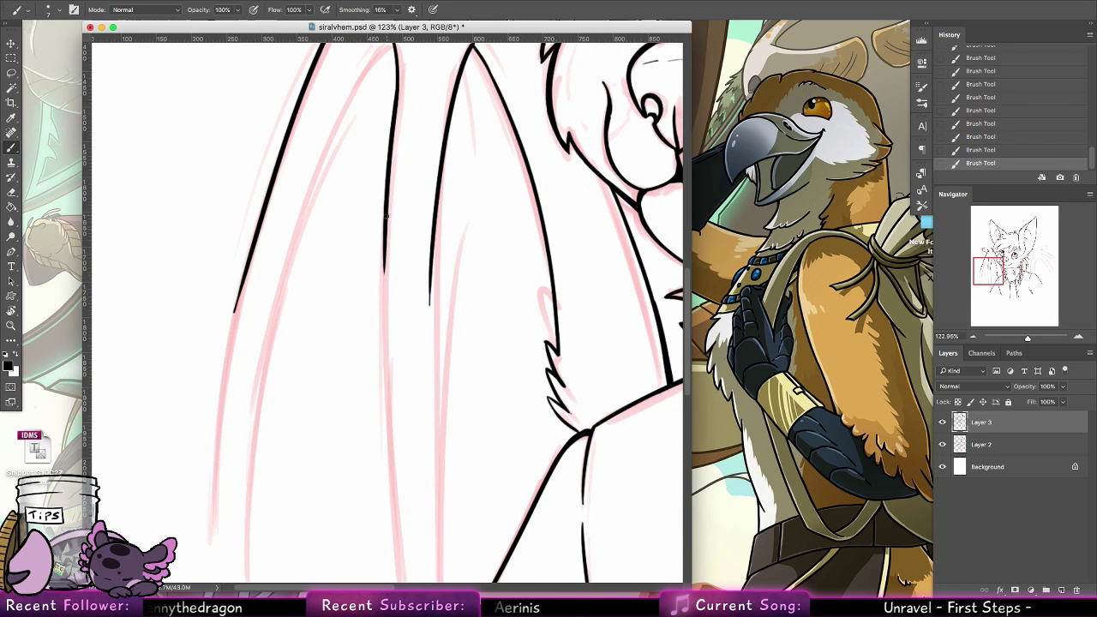
drag(384, 273, 382, 437)
drag(431, 257, 433, 486)
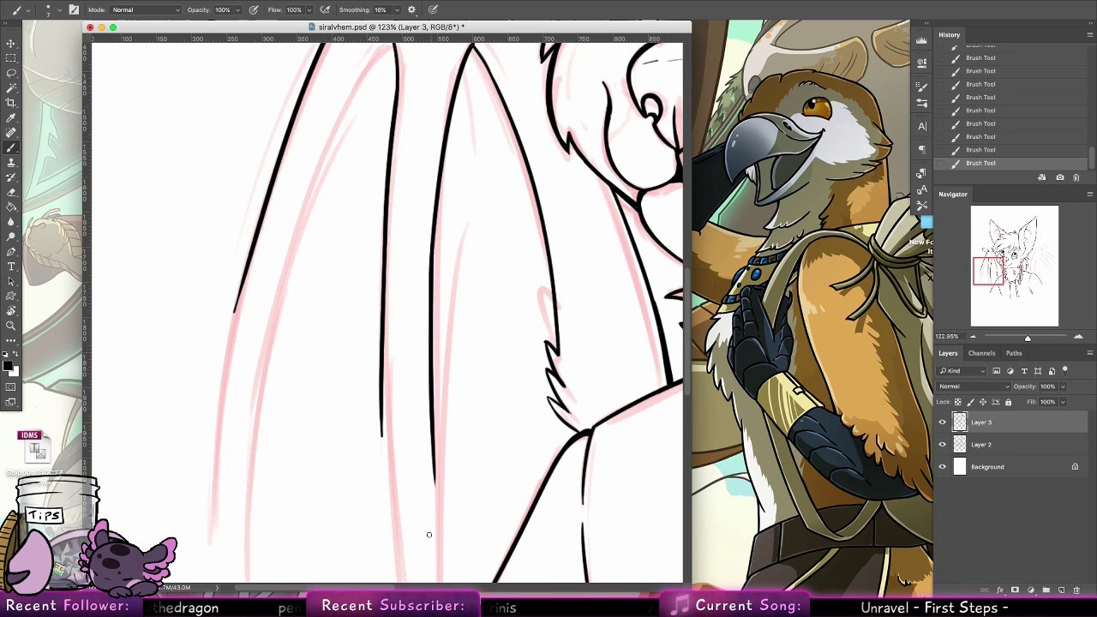
drag(444, 332, 418, 152)
drag(359, 184, 368, 424)
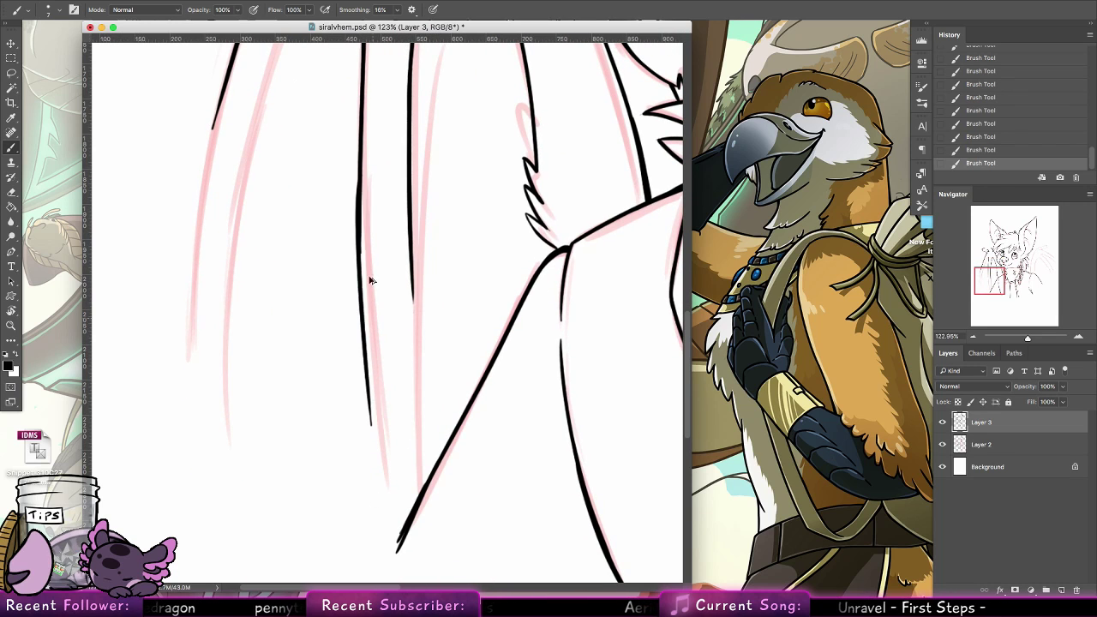
key(ctrl+z)
drag(359, 186, 387, 526)
key(ctrl+z)
drag(359, 214, 384, 480)
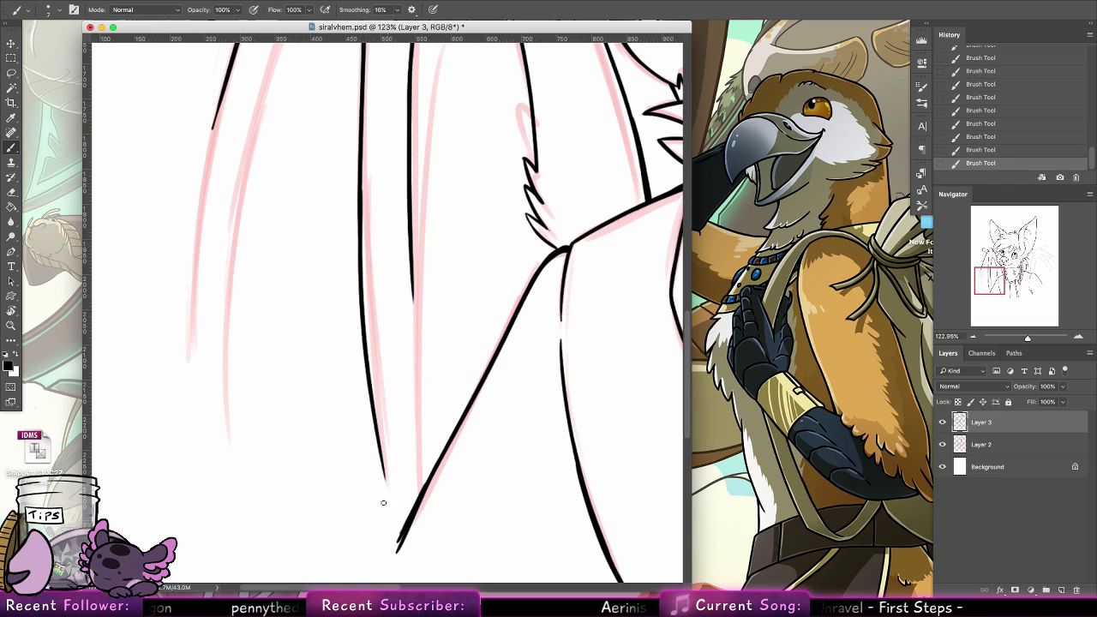
Continue the middle finger's right line down to the arm outline and thicken its lower end
drag(412, 257, 420, 471)
key(ctrl+z)
drag(411, 256, 428, 495)
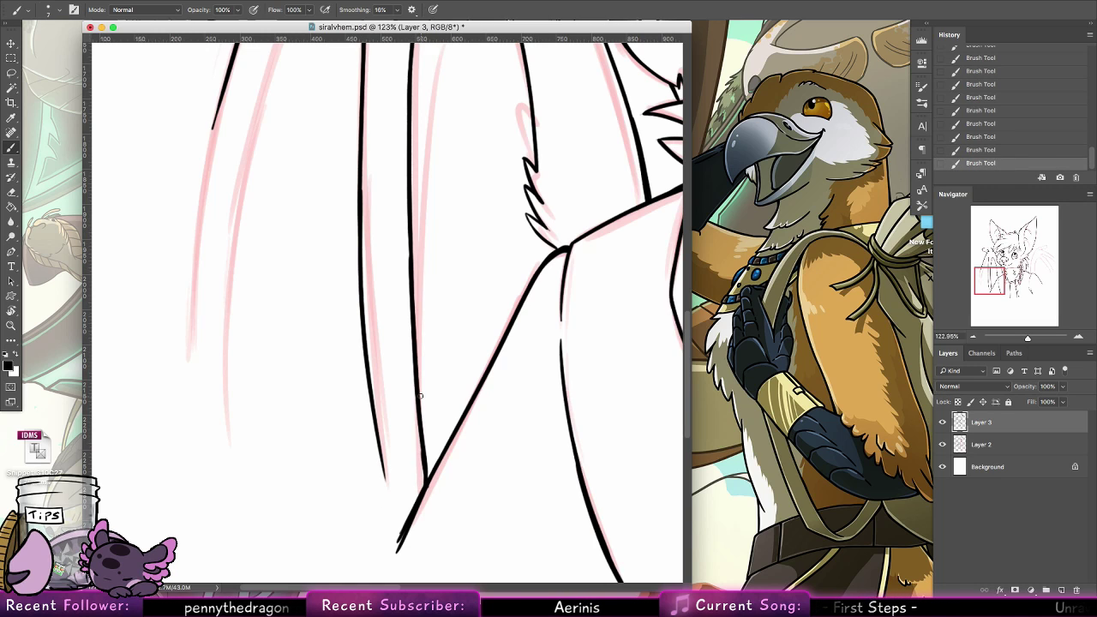
key(ctrl+z)
key(ctrl+z)
drag(422, 446, 425, 488)
key(ctrl+z)
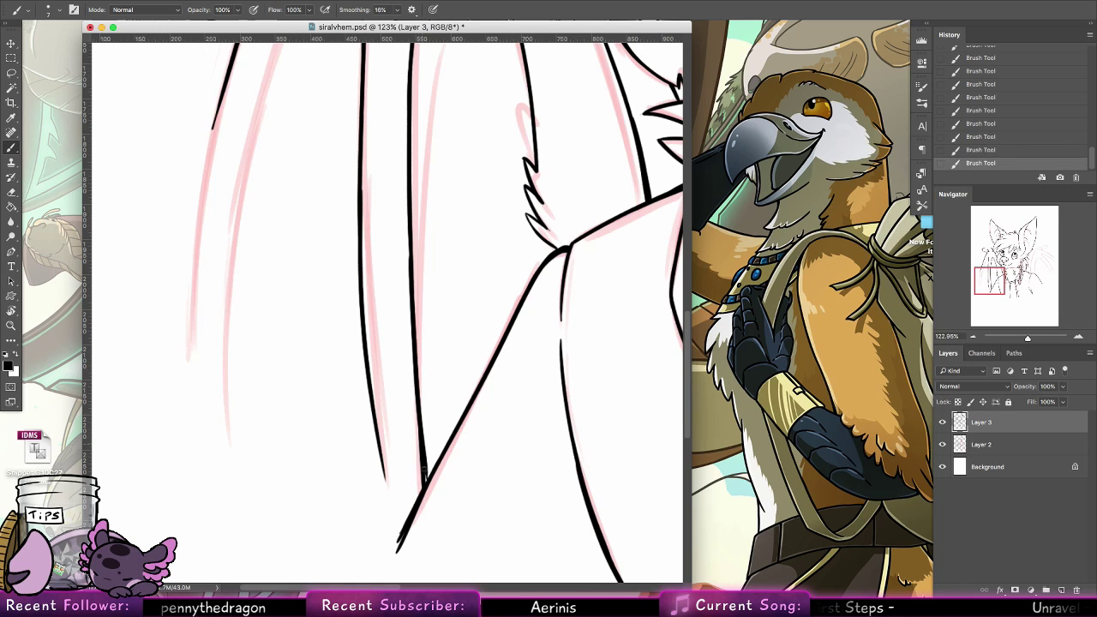
key(super+z)
Join the middle finger's left line to the lower end of the arm outline in a sharp point
drag(369, 379, 400, 545)
key(super+z)
drag(373, 409, 392, 513)
key(super+z)
drag(377, 428, 398, 538)
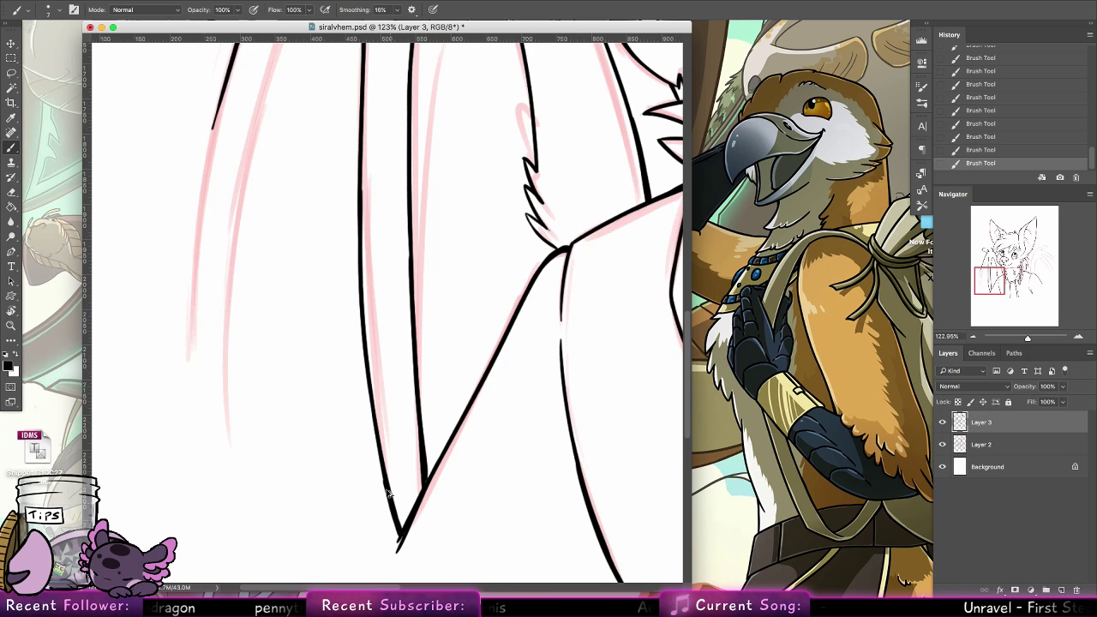
key(super+z)
key(super+z)
drag(380, 449, 398, 550)
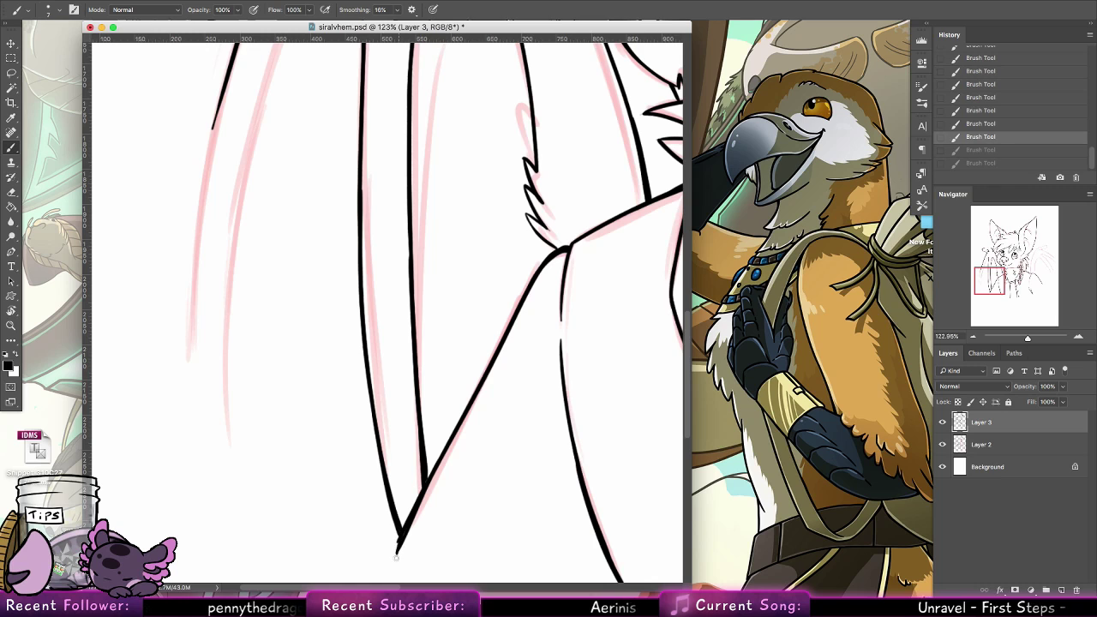
drag(400, 537, 396, 555)
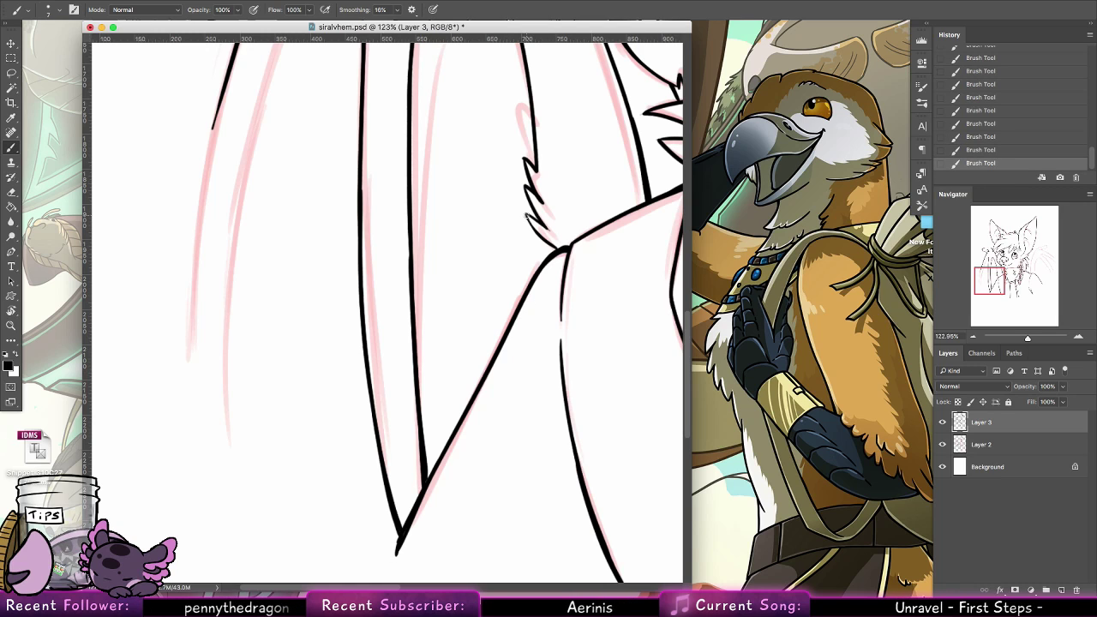
drag(526, 215, 541, 243)
key(super+z)
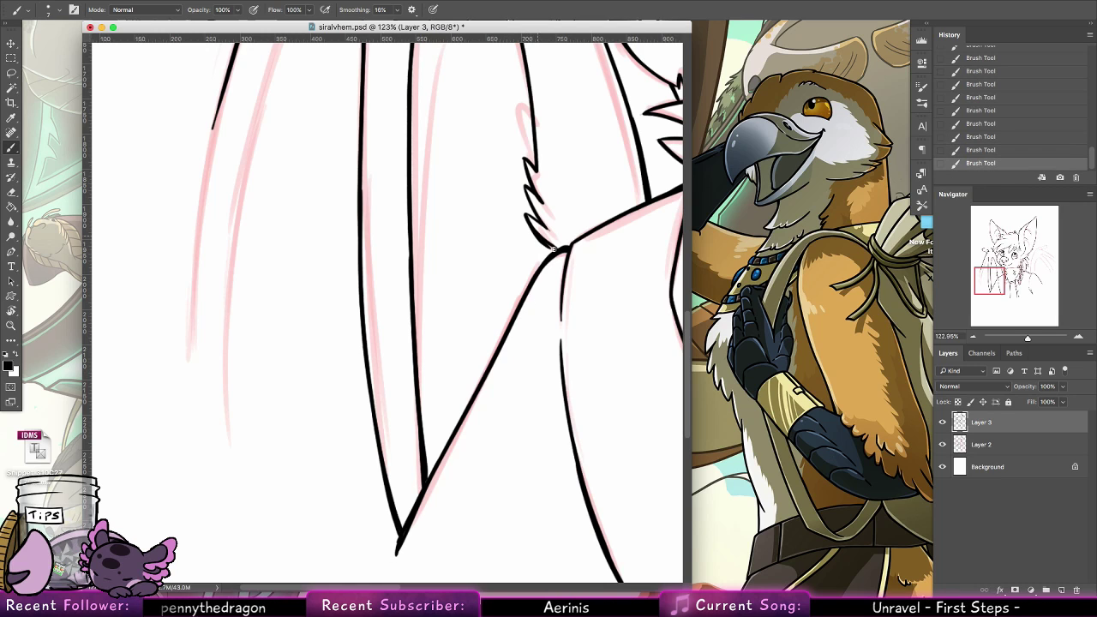
Extend the left wing's outer edge down to the end of its sketch line
scroll(551, 238, up, 3)
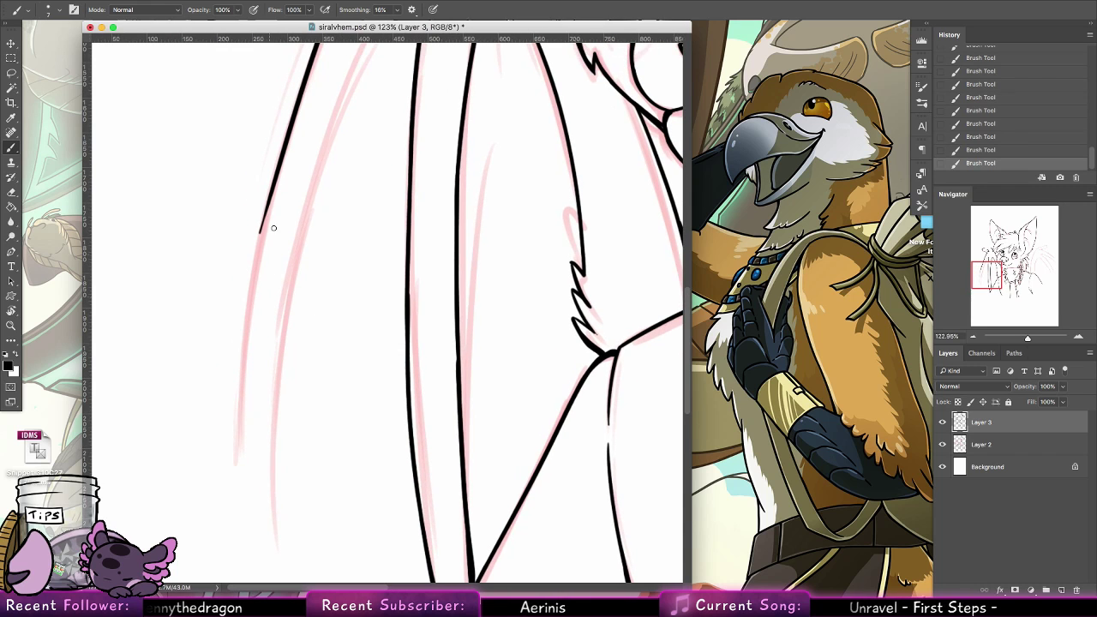
drag(258, 270, 236, 463)
key(super+z)
drag(274, 183, 233, 463)
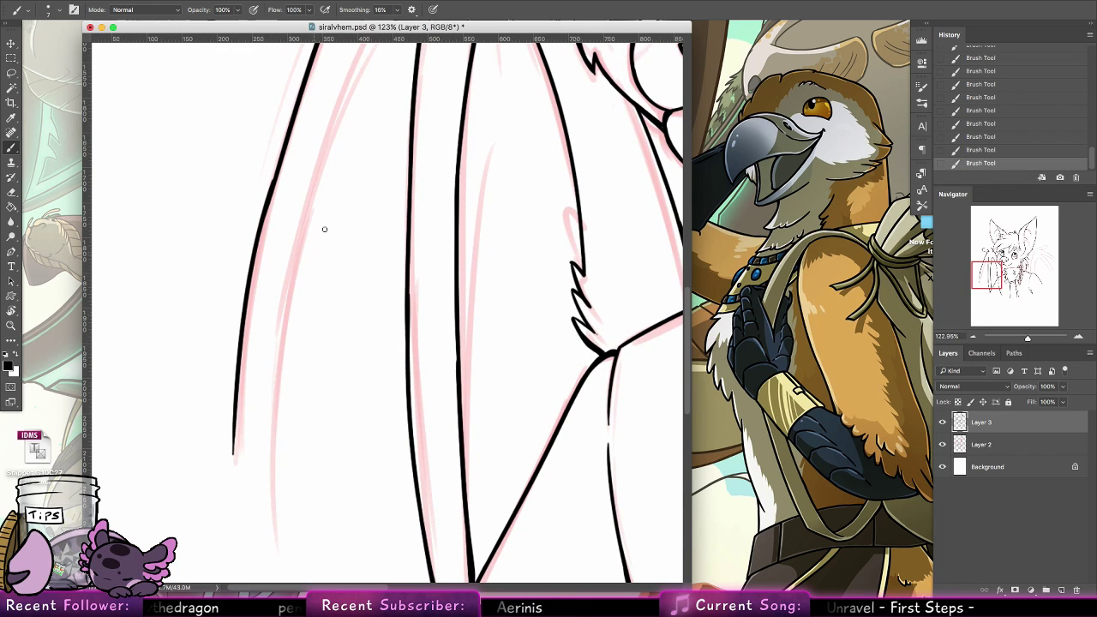
Ink the inner line of the left wing's outer finger from the membrane's rounded peak down beside the outer edge
drag(328, 250, 290, 458)
mouse_move(384, 184)
mouse_down()
mouse_move(378, 177)
mouse_move(235, 547)
mouse_up()
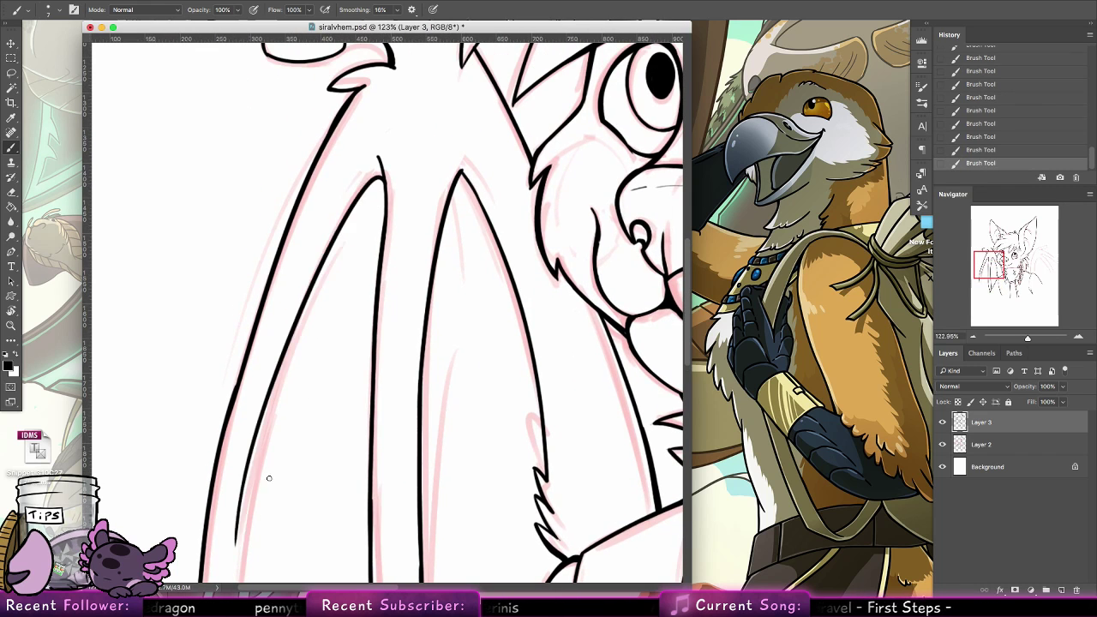
key(super+z)
mouse_move(383, 173)
mouse_down()
mouse_move(239, 510)
mouse_move(245, 552)
mouse_move(386, 227)
mouse_move(293, 329)
mouse_up()
drag(299, 241, 277, 467)
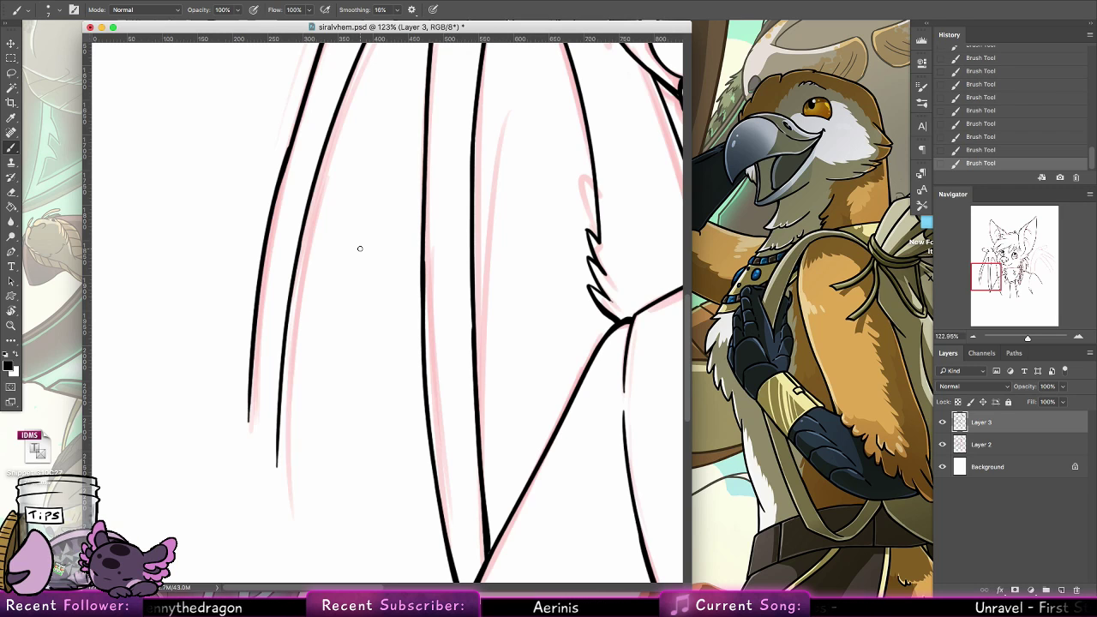
Ink the right wing's outer curve from the shoulder up to the joint, its rounded end and the small tuft beneath
key(z)
drag(551, 277, 502, 251)
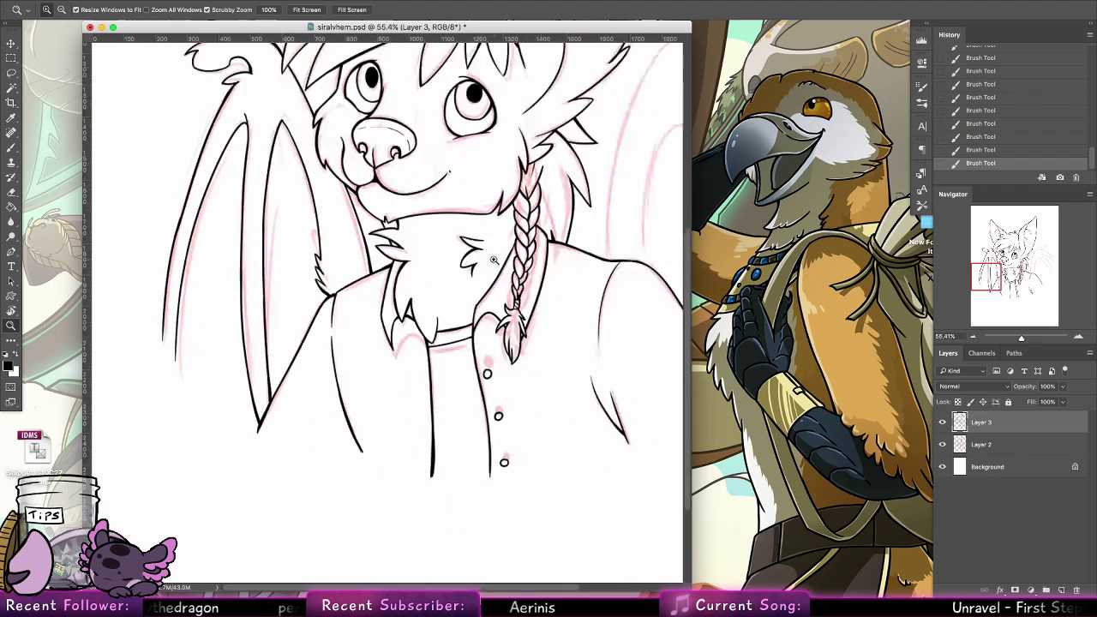
mouse_move(550, 323)
mouse_down()
mouse_move(538, 323)
mouse_move(511, 237)
mouse_up()
drag(448, 289, 520, 288)
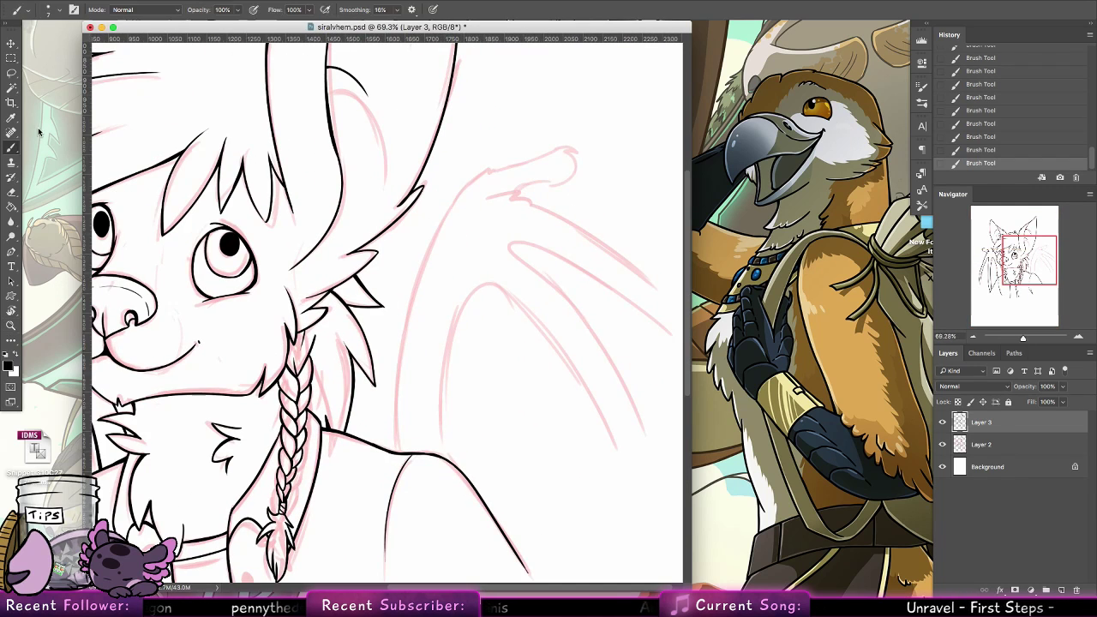
key(b)
mouse_move(396, 454)
mouse_down()
mouse_move(391, 335)
mouse_move(454, 203)
mouse_up()
key(ctrl+z)
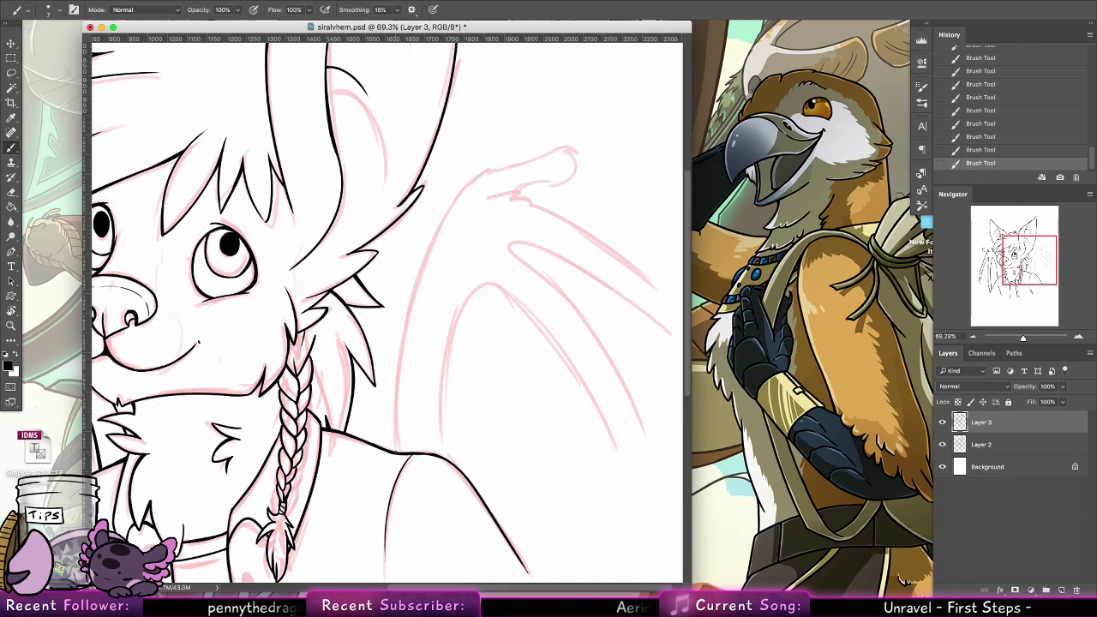
mouse_move(395, 454)
mouse_down()
mouse_move(473, 181)
mouse_move(578, 152)
mouse_move(558, 182)
mouse_move(507, 192)
mouse_move(527, 188)
mouse_up()
key(ctrl+z)
key(ctrl+z)
key(super+z)
key(super+z)
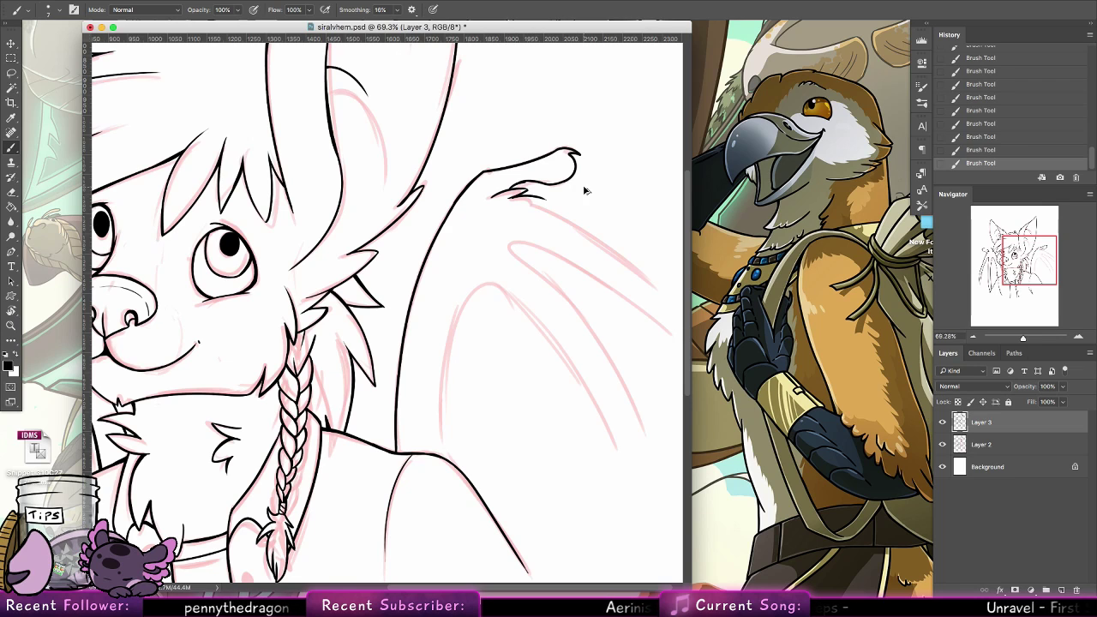
key(super+z)
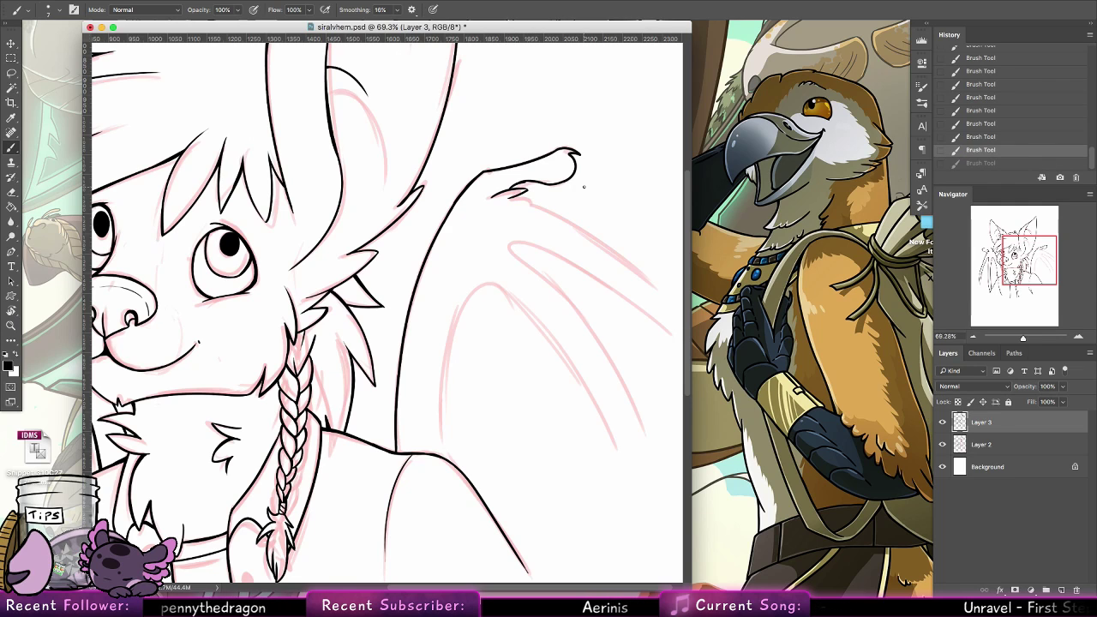
Thicken the line leading into the fur tuft beneath the right wing's joint and add another pointed tip to the tuft
click(14, 324)
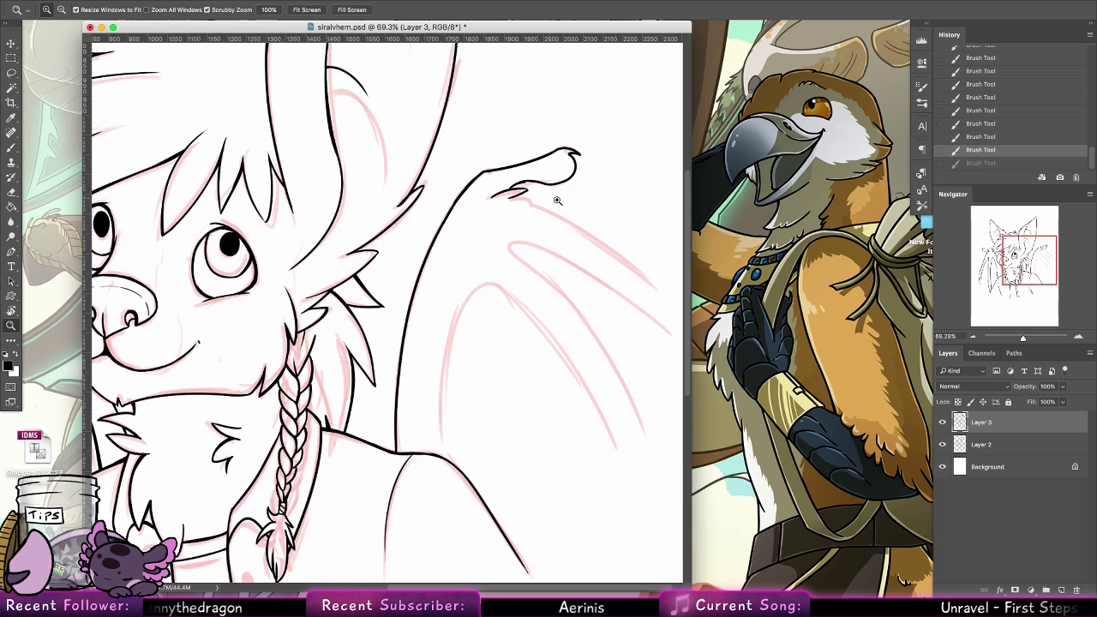
drag(550, 197, 600, 196)
click(15, 311)
drag(423, 190, 142, 195)
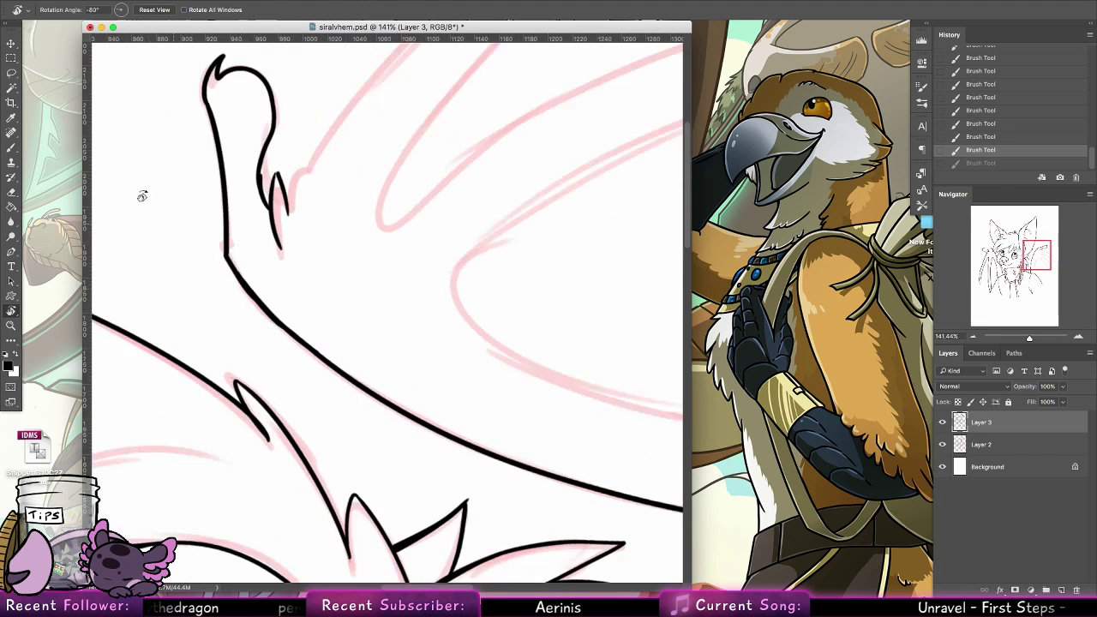
click(12, 148)
drag(259, 163, 269, 208)
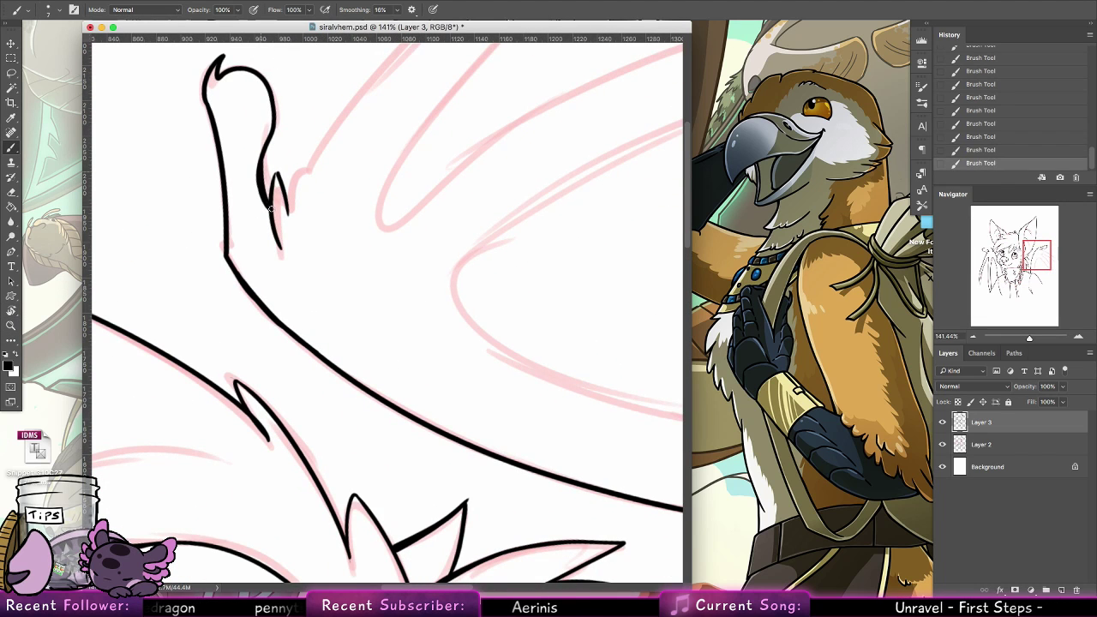
mouse_move(340, 251)
mouse_down()
mouse_move(283, 355)
mouse_move(276, 394)
mouse_up()
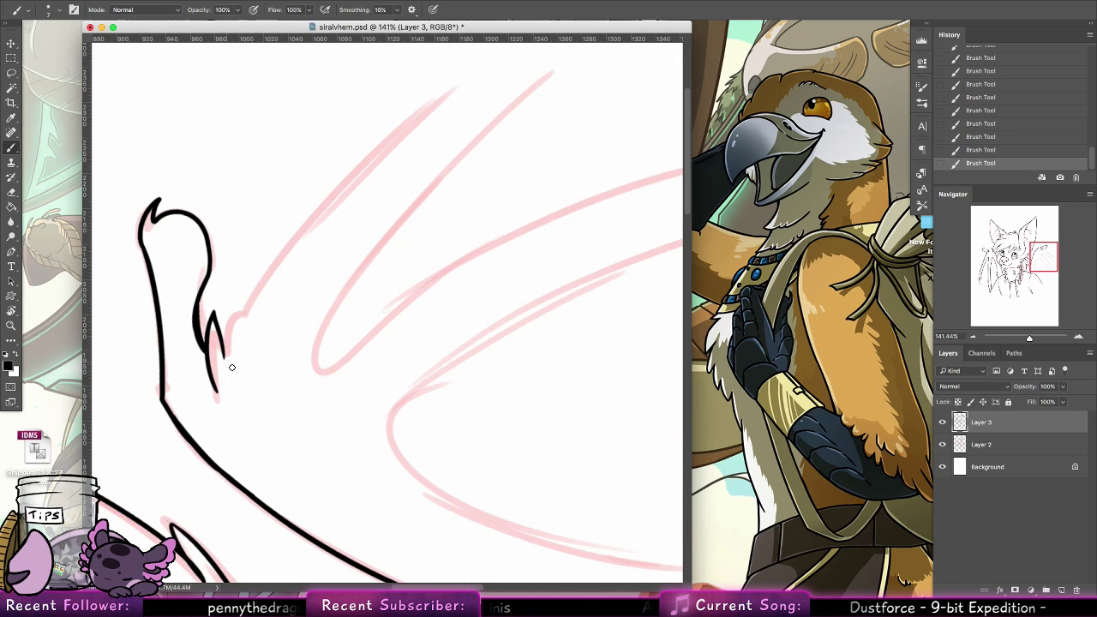
drag(286, 274, 171, 377)
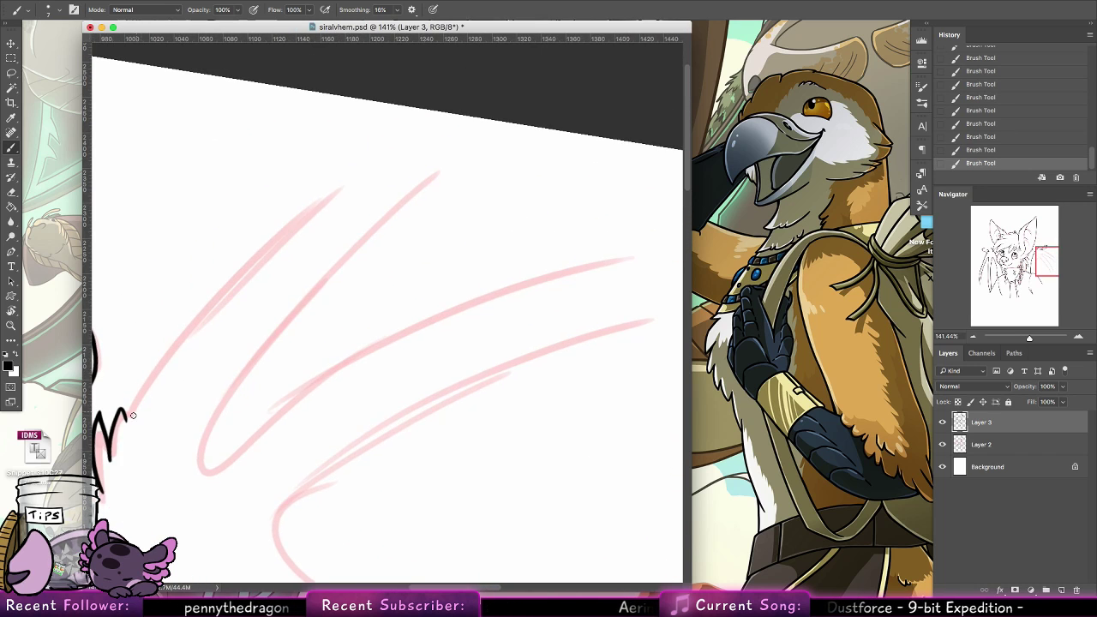
Ink the right wing's first finger along its outer sketch line, from the tuft out to the line's end
drag(131, 415, 309, 212)
key(ctrl+z)
drag(127, 420, 380, 164)
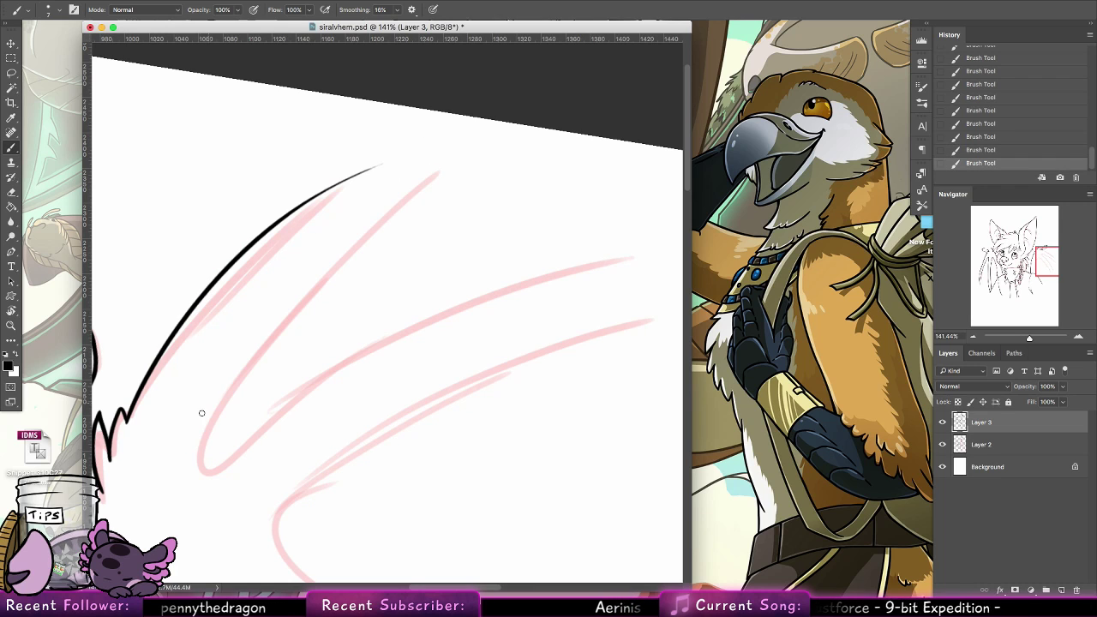
key(super+z)
mouse_move(127, 420)
mouse_down()
mouse_move(214, 291)
mouse_move(339, 183)
mouse_up()
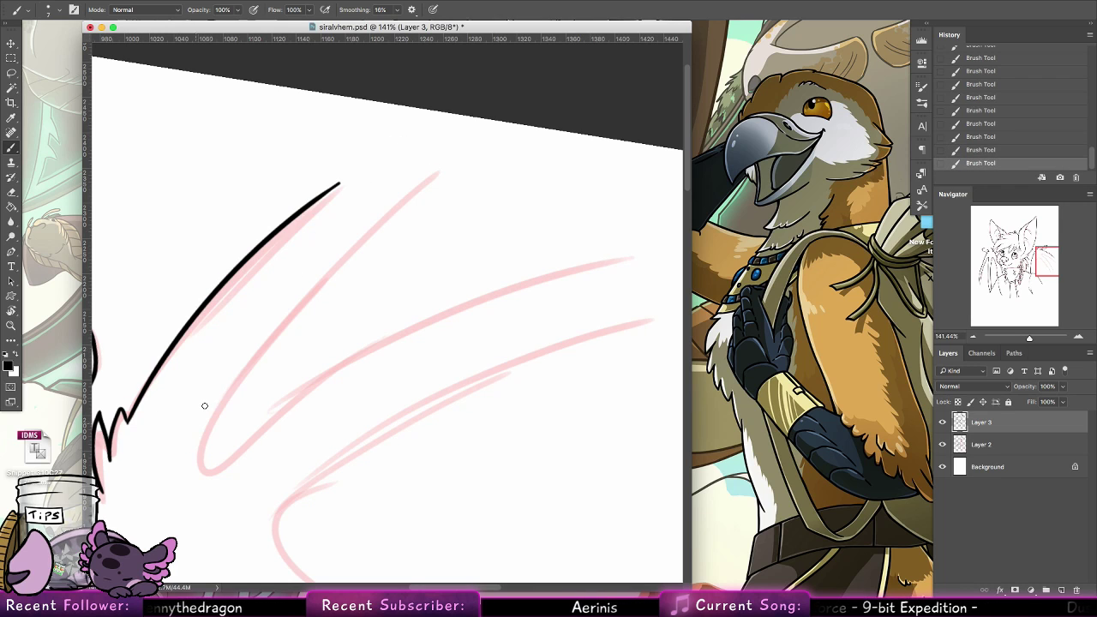
Ink both sides of the narrow, rounded membrane opening between the right wing's first and second fingers
drag(186, 468, 428, 169)
key(super+z)
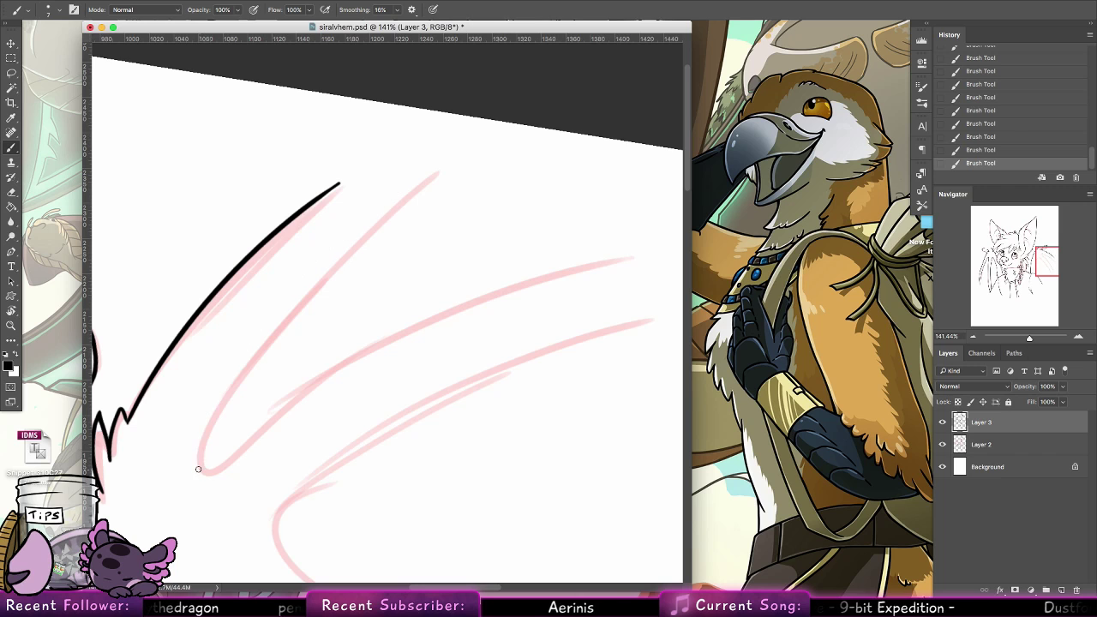
drag(197, 467, 434, 159)
mouse_move(202, 465)
mouse_down()
mouse_move(334, 372)
mouse_move(583, 267)
mouse_up()
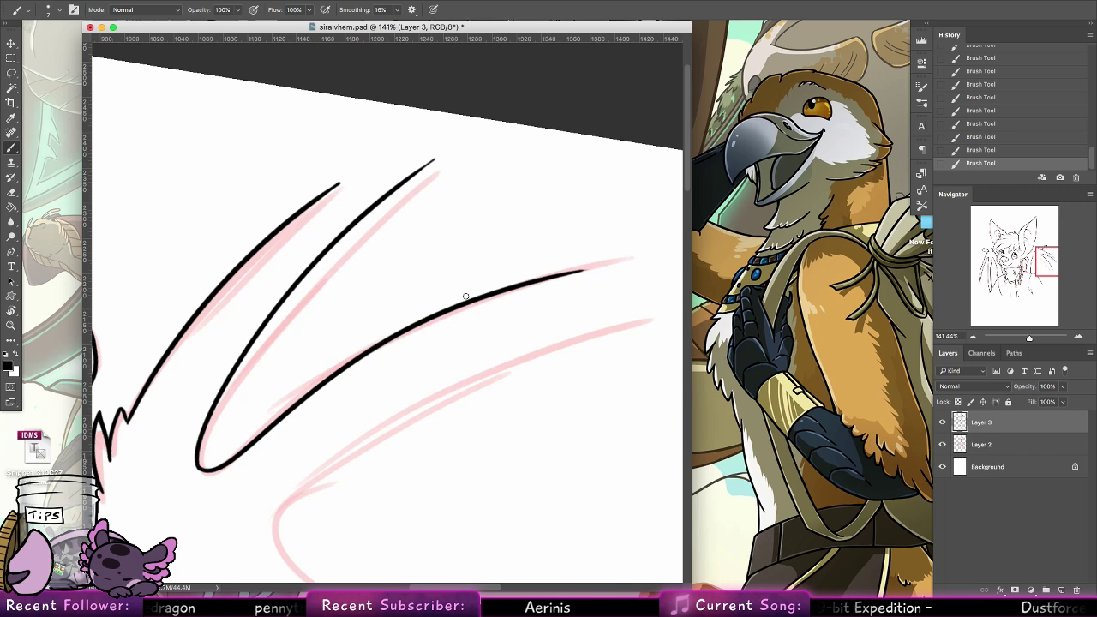
Ink the second finger's inner line on the right wing, its thickened peak and the curve turning down beside the arm
scroll(362, 419, down, 5)
scroll(362, 419, right, 2)
mouse_move(221, 412)
mouse_down()
mouse_move(379, 286)
mouse_move(574, 218)
mouse_up()
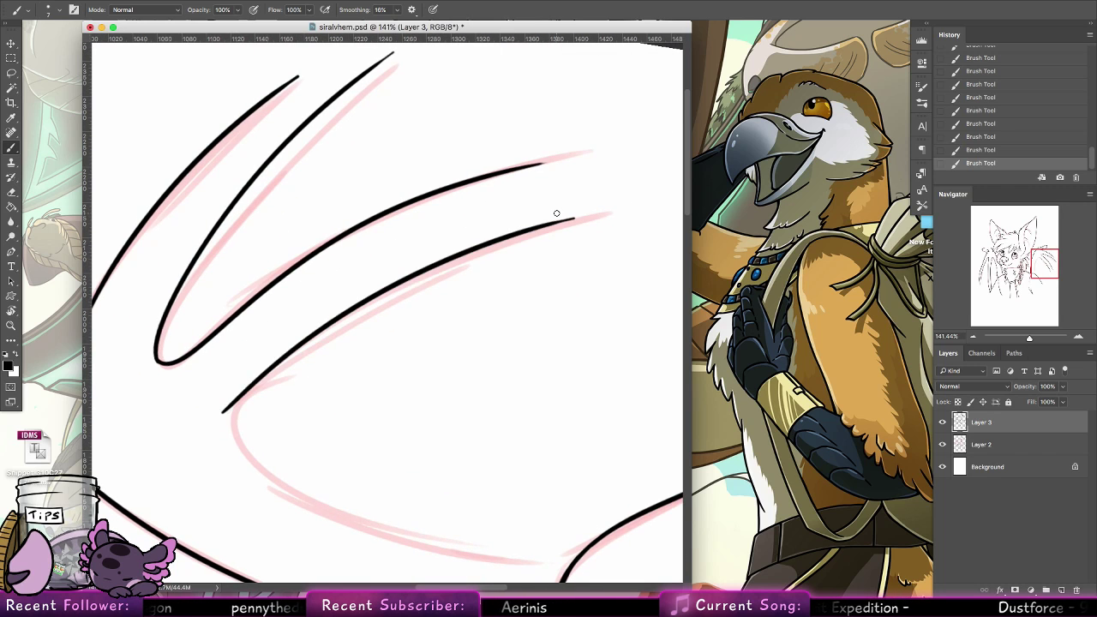
drag(222, 412, 296, 495)
scroll(316, 330, down, 3)
scroll(316, 331, right, 2)
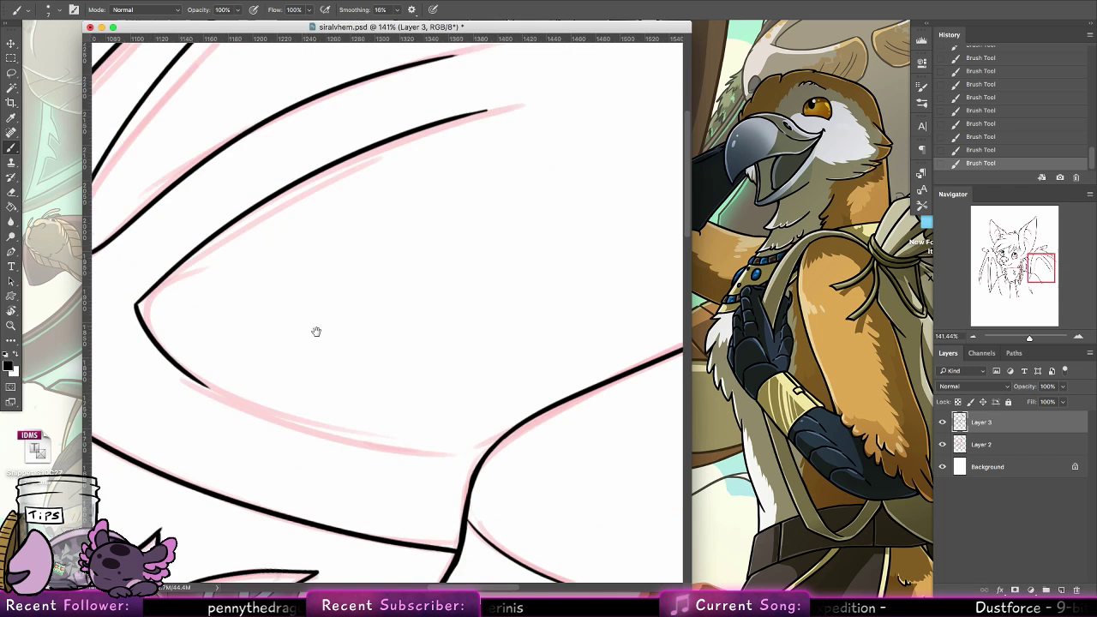
key(super+z)
drag(129, 301, 183, 386)
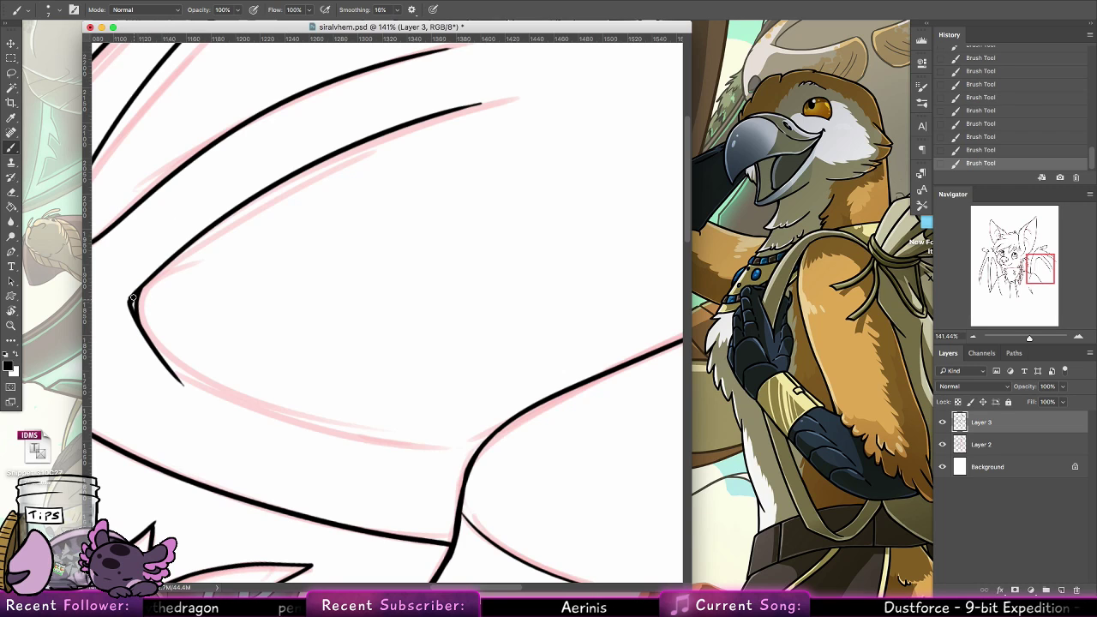
key(ctrl+z)
mouse_move(133, 297)
mouse_down()
mouse_move(231, 424)
mouse_move(417, 477)
mouse_up()
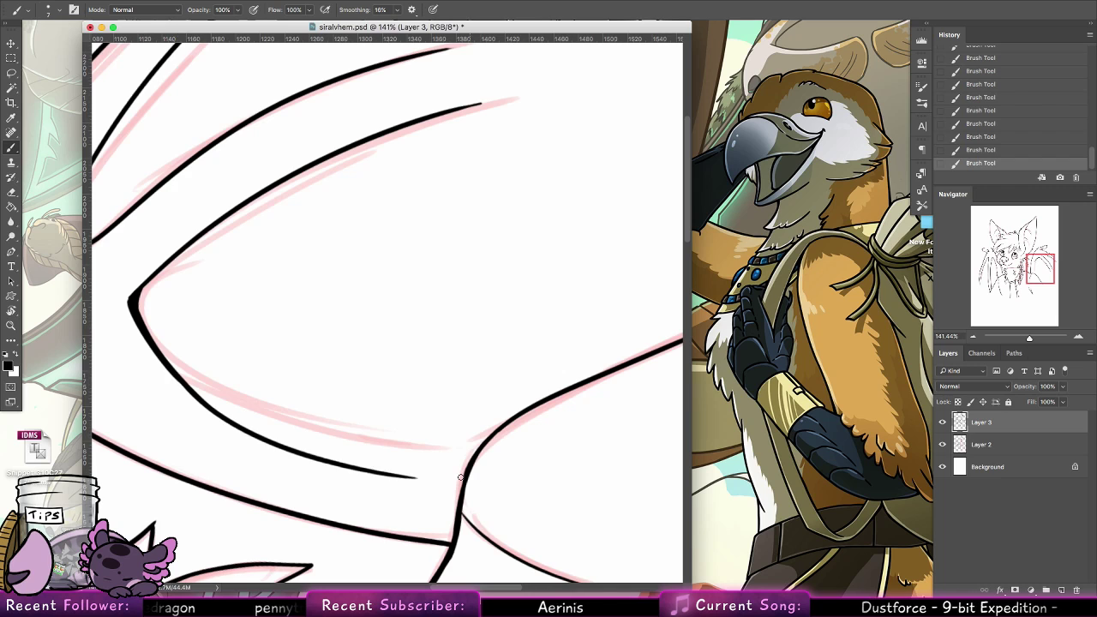
Extend the right wing's inner arm line down to meet the shoulder, thickening its lower stretch
key(r)
drag(231, 446, 184, 146)
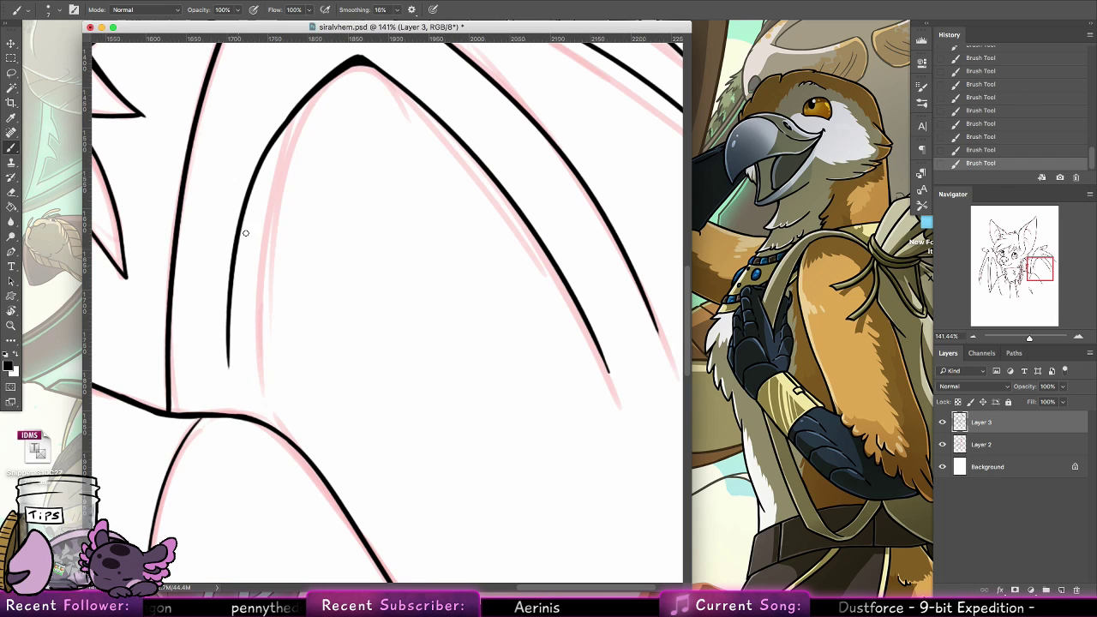
drag(239, 251, 232, 355)
key(ctrl+z)
key(ctrl+z)
key(ctrl+z)
mouse_move(237, 259)
mouse_down()
mouse_move(234, 404)
mouse_move(230, 387)
mouse_up()
key(ctrl+z)
drag(236, 279, 230, 396)
key(ctrl+z)
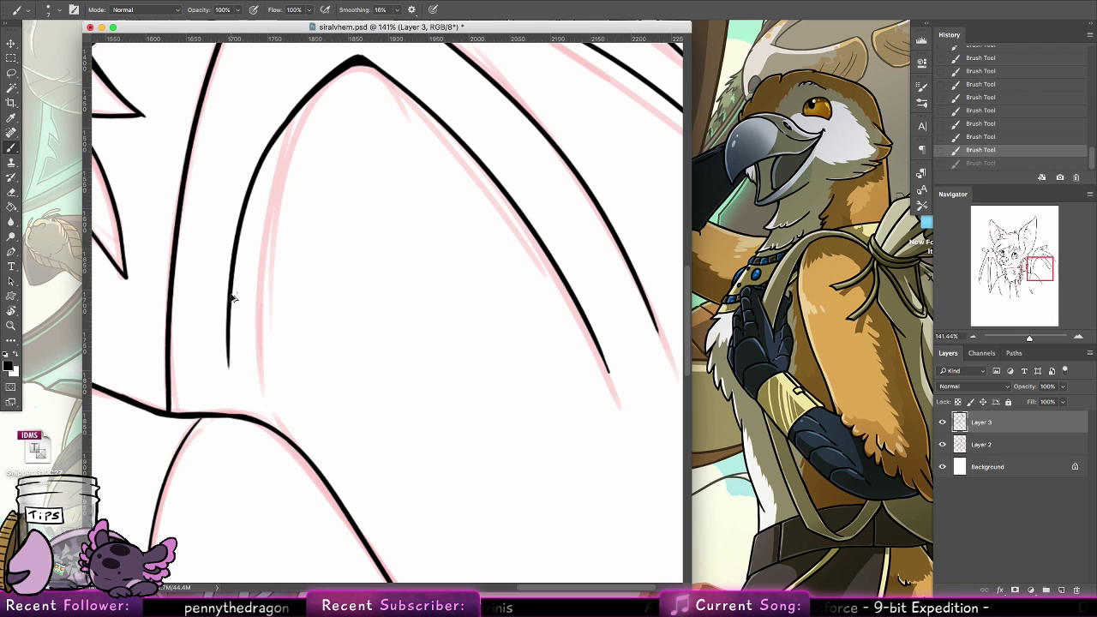
key(ctrl+z)
drag(231, 290, 233, 387)
drag(230, 333, 239, 415)
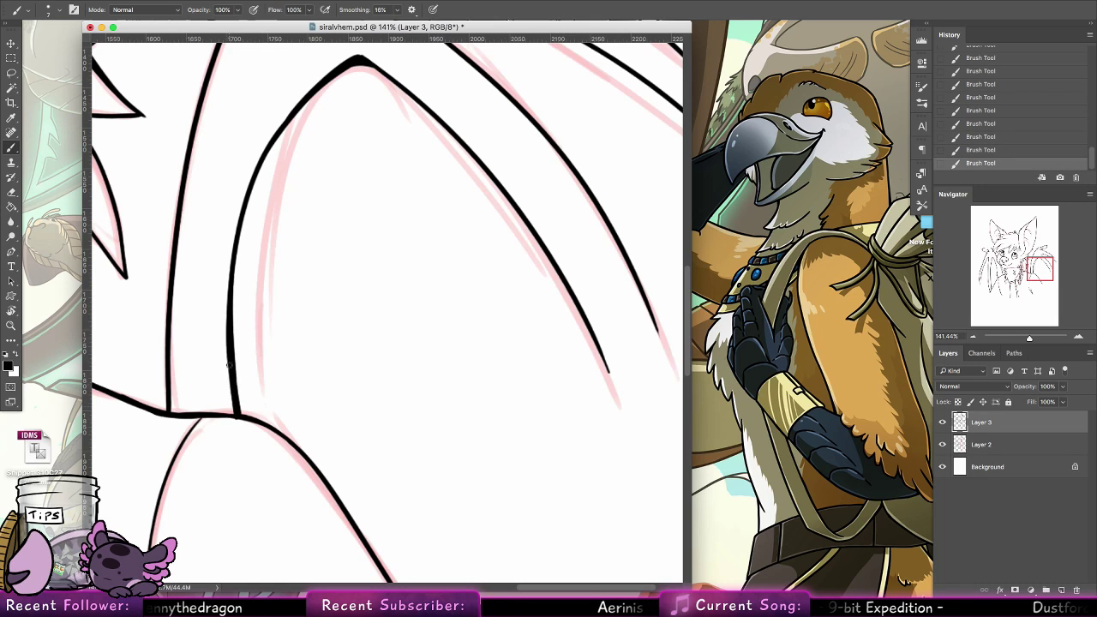
key(ctrl+z)
key(ctrl+z)
Check the whole drawing at full-page view and add a layer mask to the line-art layer, Layer 3
click(12, 325)
mouse_move(390, 271)
mouse_down()
mouse_move(357, 354)
mouse_move(340, 326)
mouse_up()
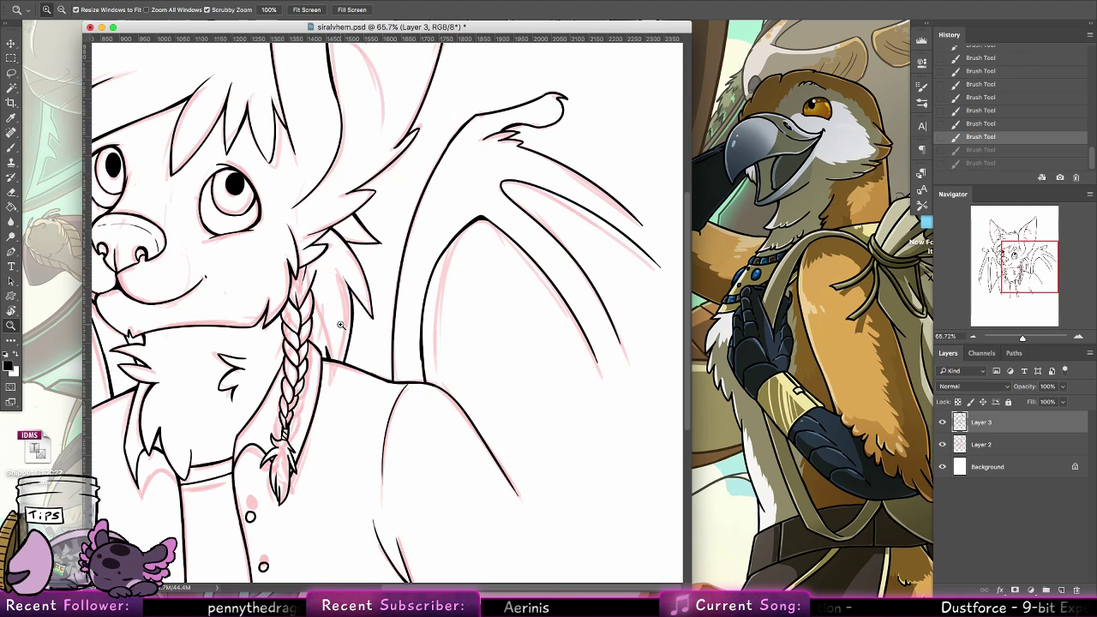
scroll(340, 325, up, 3)
scroll(340, 325, left, 2)
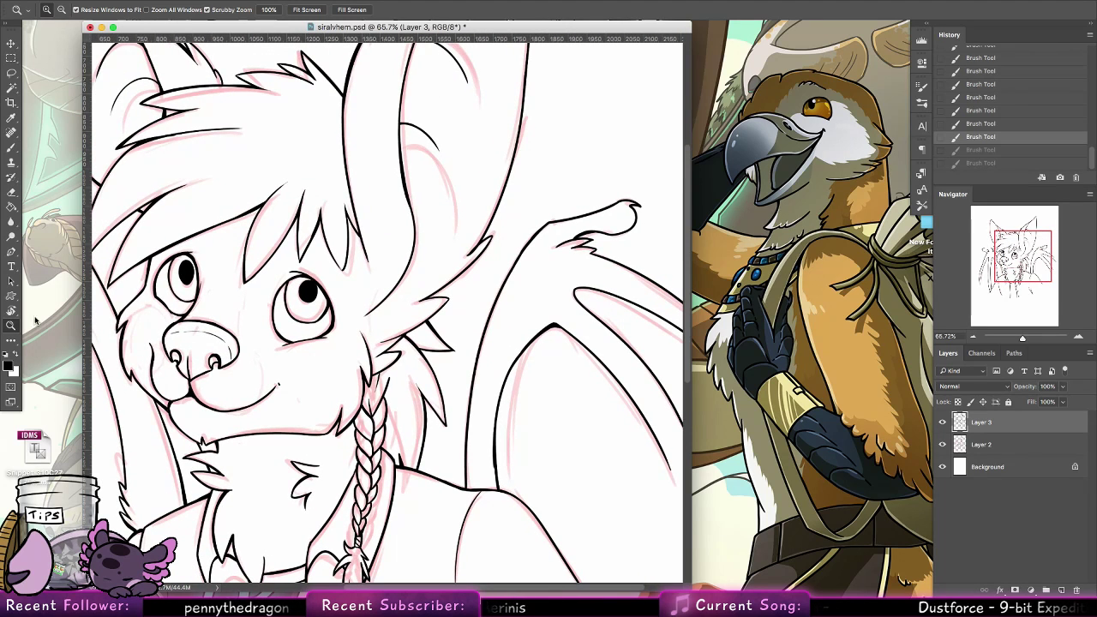
drag(482, 265, 461, 271)
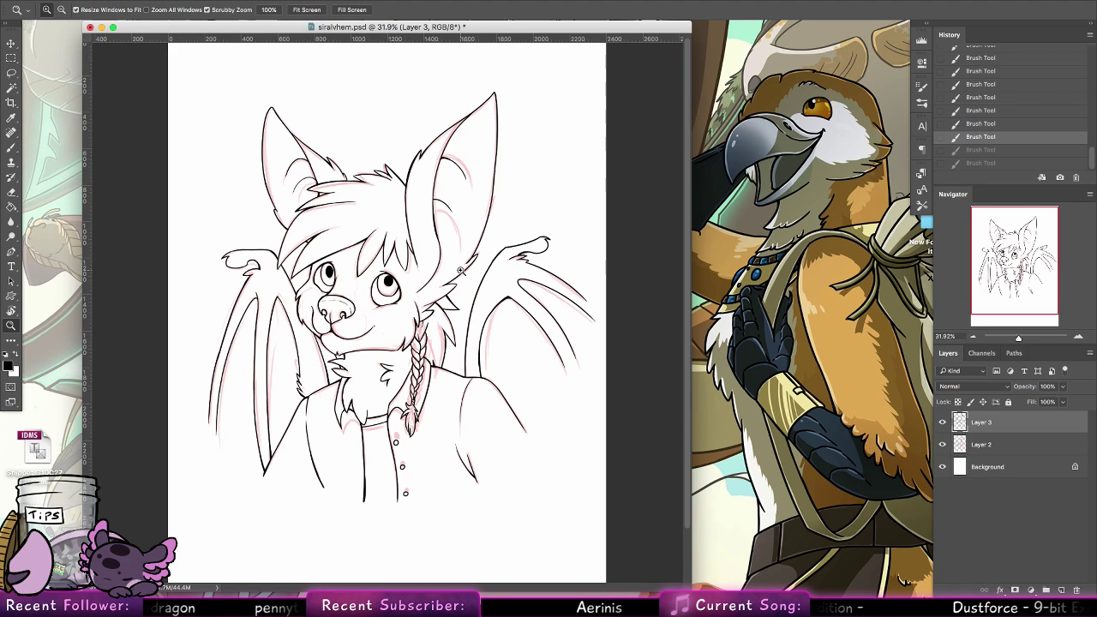
drag(641, 241, 573, 289)
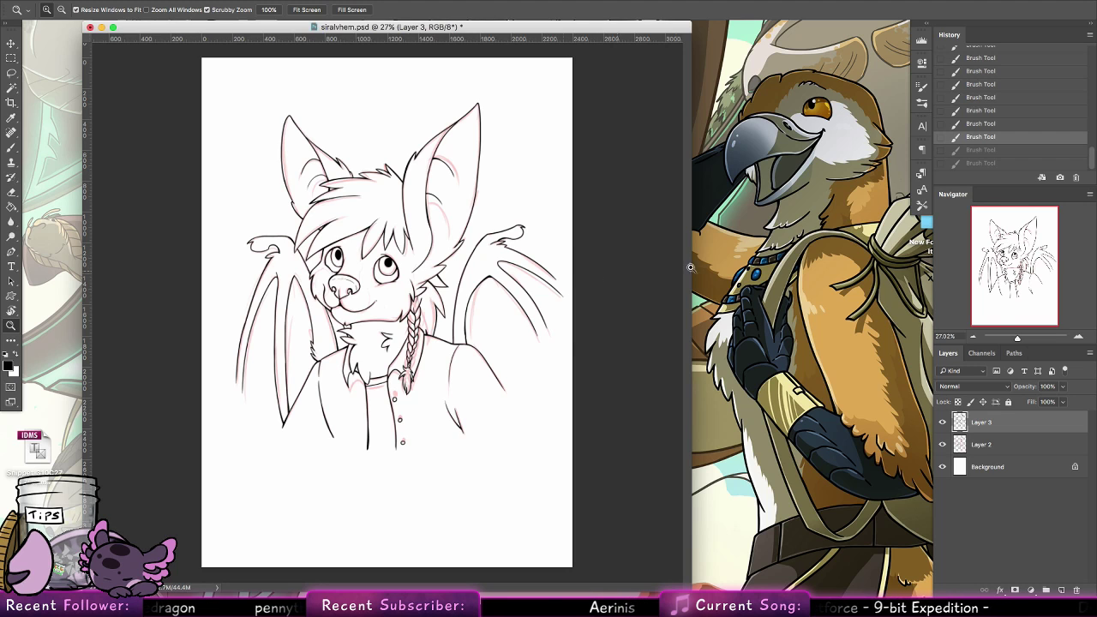
right_click(1015, 423)
click(1020, 424)
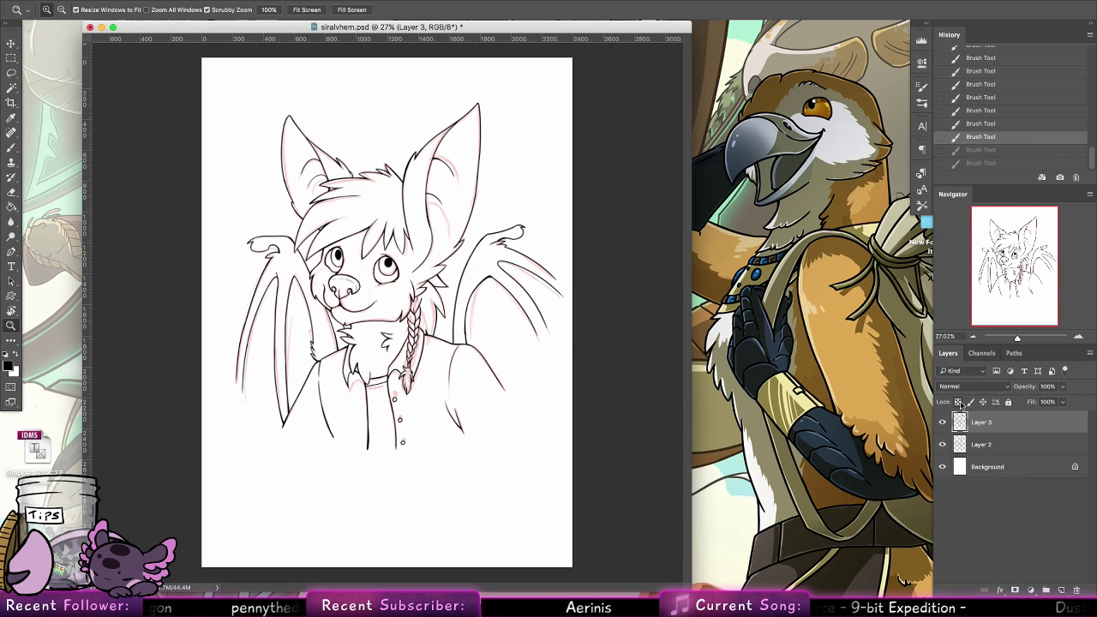
click(1014, 590)
Fade out the lower ends of the left wing's lines with linear black-to-transparent gradients on Layer 3's mask
click(11, 222)
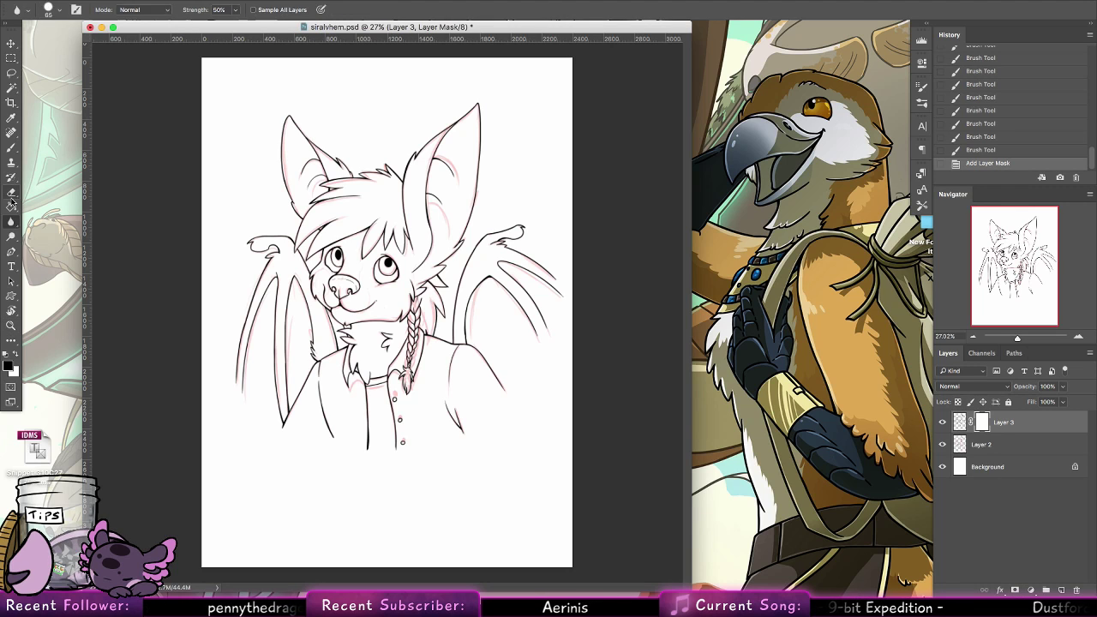
click(11, 207)
click(53, 206)
click(107, 10)
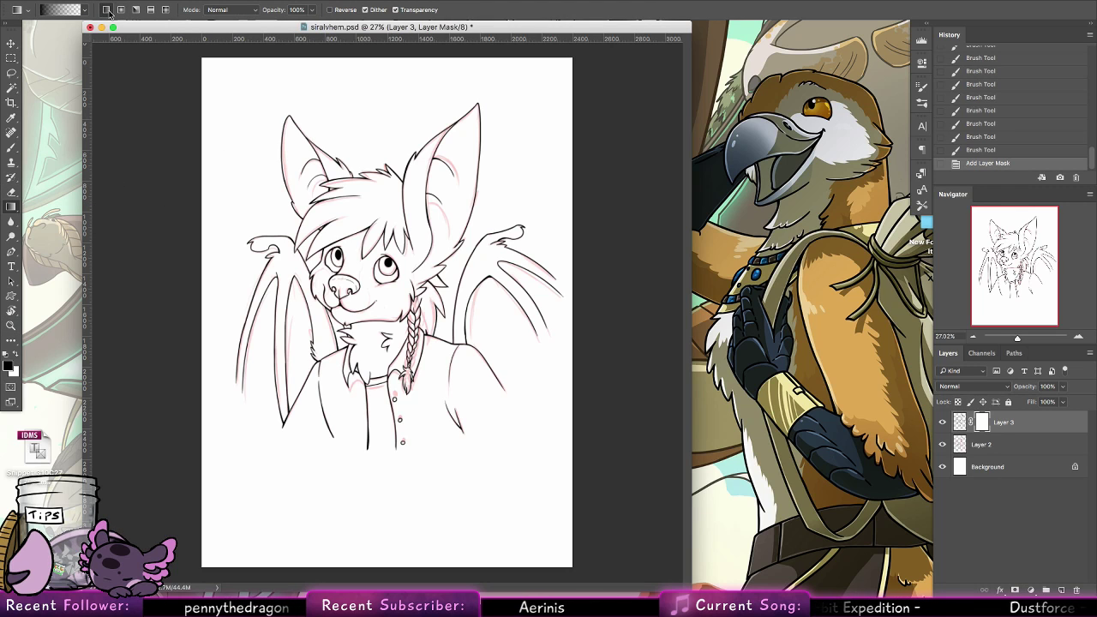
drag(241, 411, 258, 380)
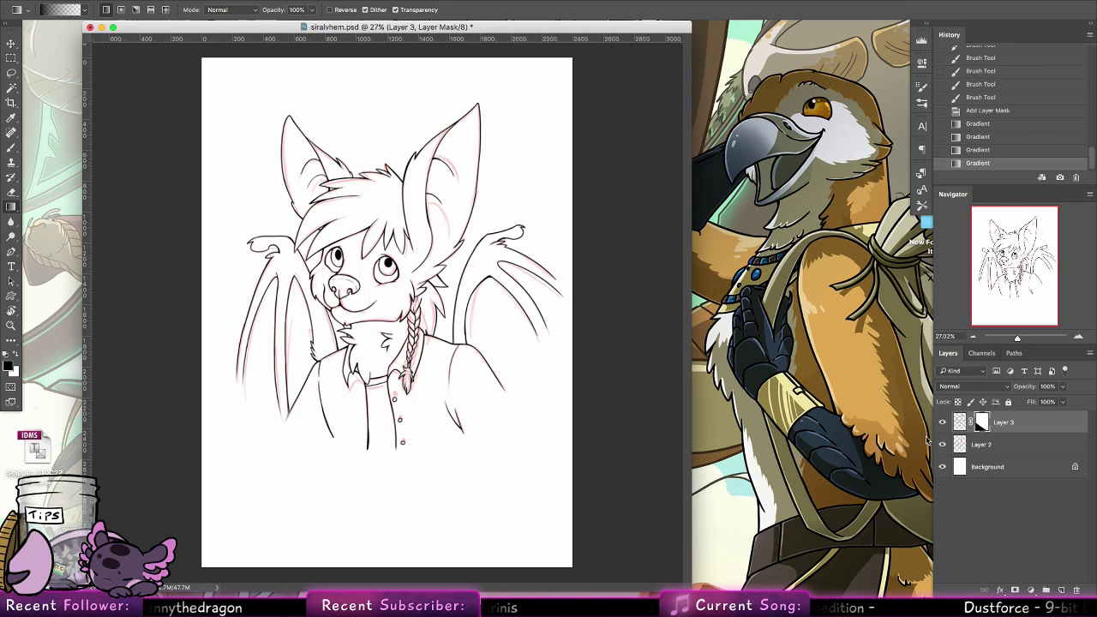
Hide the red sketch on Layer 2 and fade the open ends of the jacket and wing lines with mask gradients
click(942, 444)
drag(370, 440, 364, 435)
drag(358, 453, 358, 425)
drag(447, 449, 456, 418)
drag(555, 347, 522, 330)
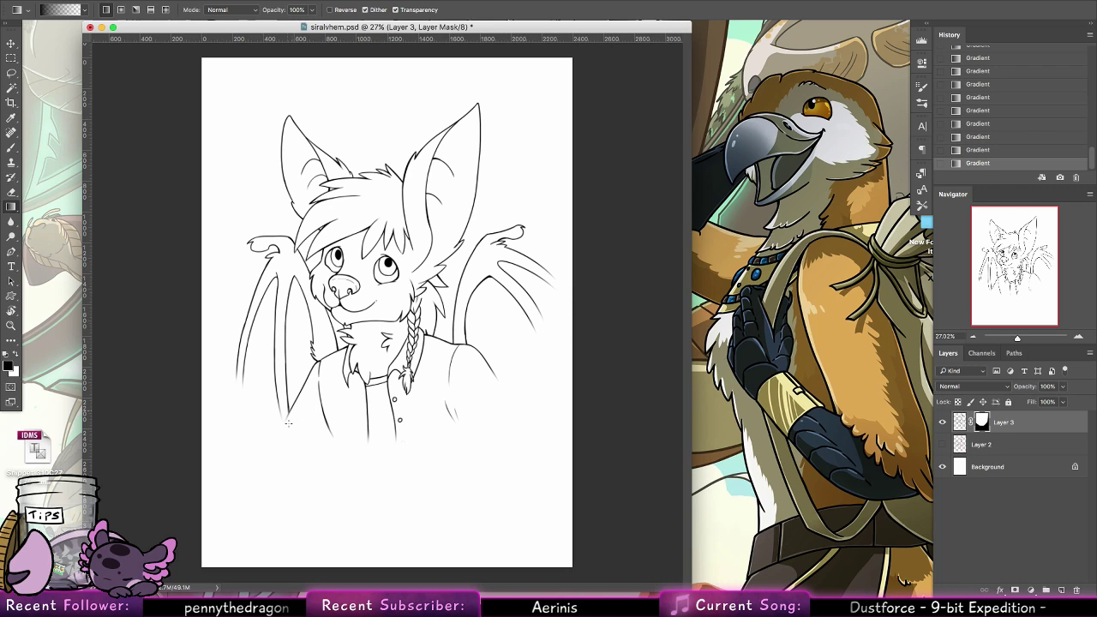
drag(291, 426, 302, 398)
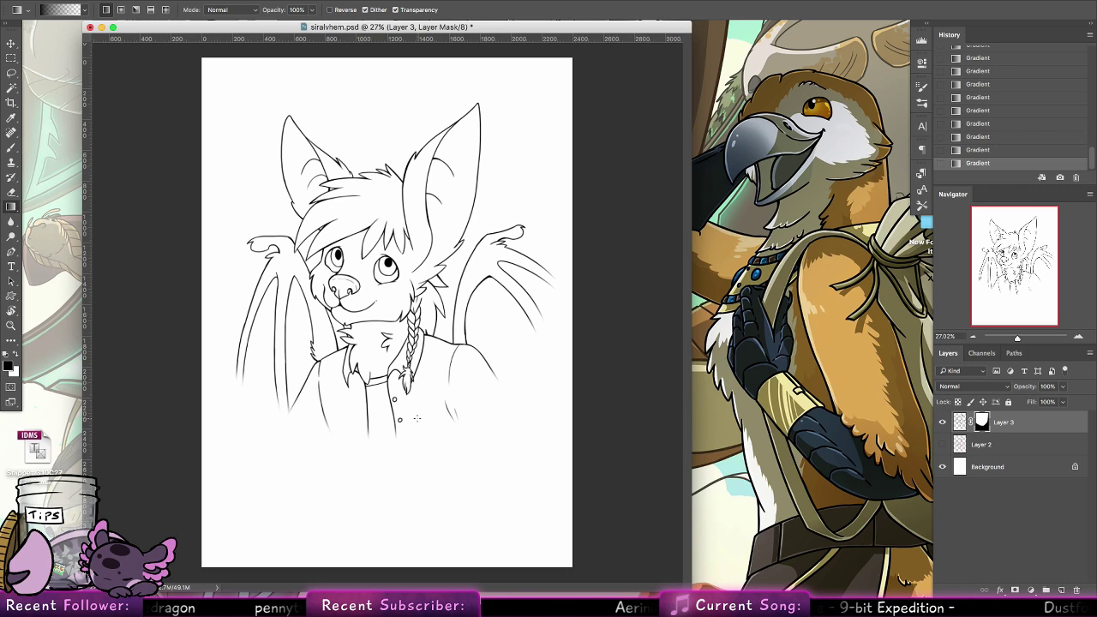
Save the file and crop the canvas closely around the character, trimming the empty margins above the ears and below the jacket
click(20, 321)
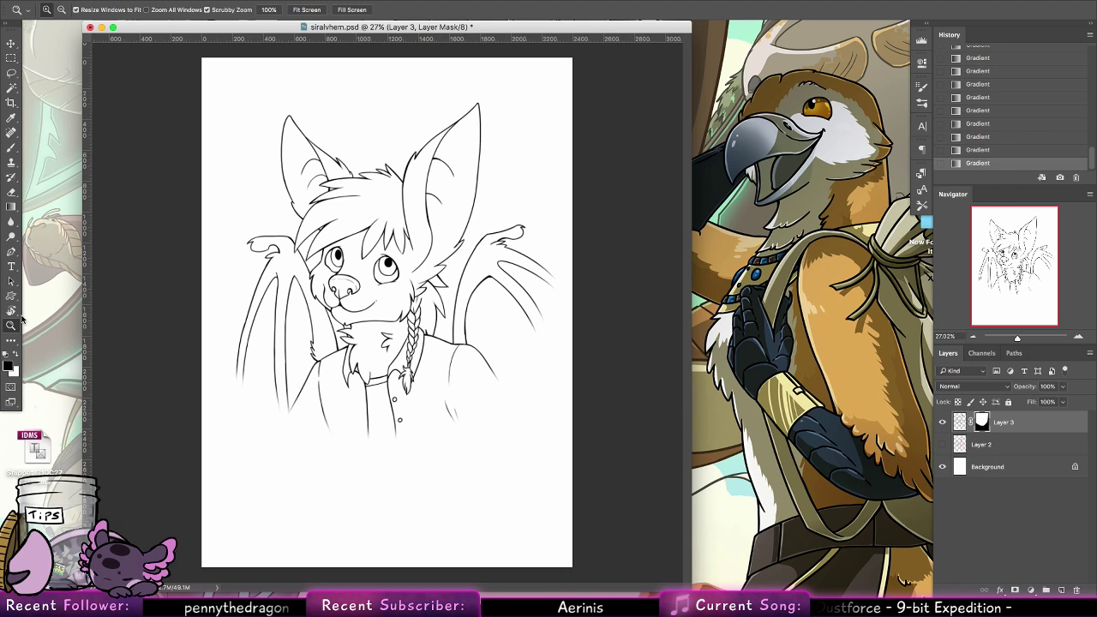
key(super+s)
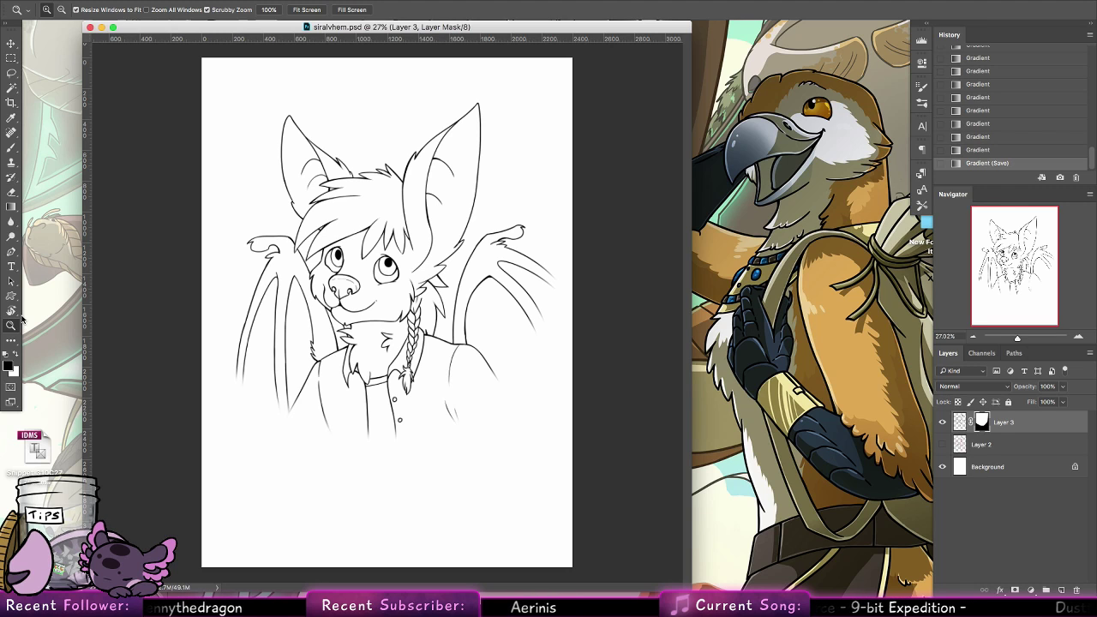
key(c)
drag(227, 75, 562, 447)
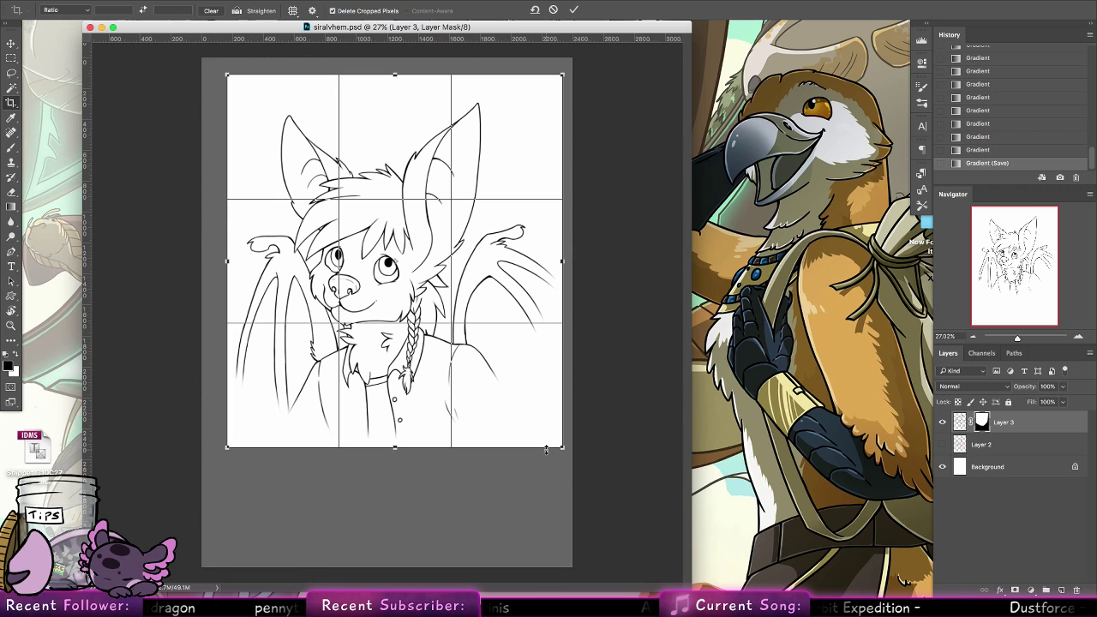
drag(394, 75, 394, 94)
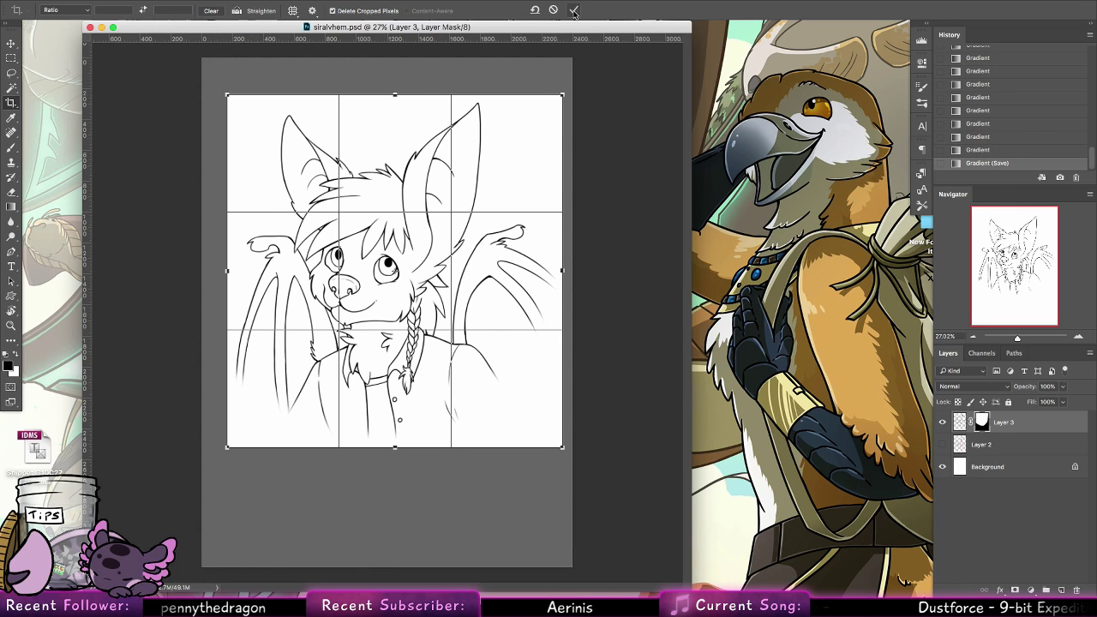
click(574, 10)
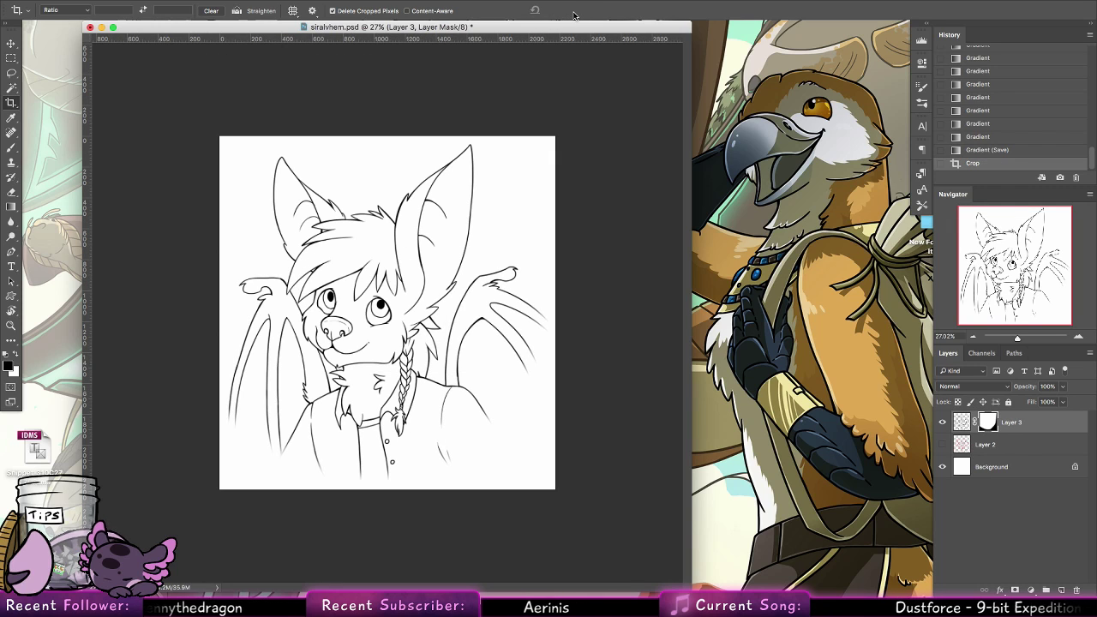
Save and close siralvhem.psd, and open myrilarockinout.psd in an enlarged window
key(super+s)
click(89, 27)
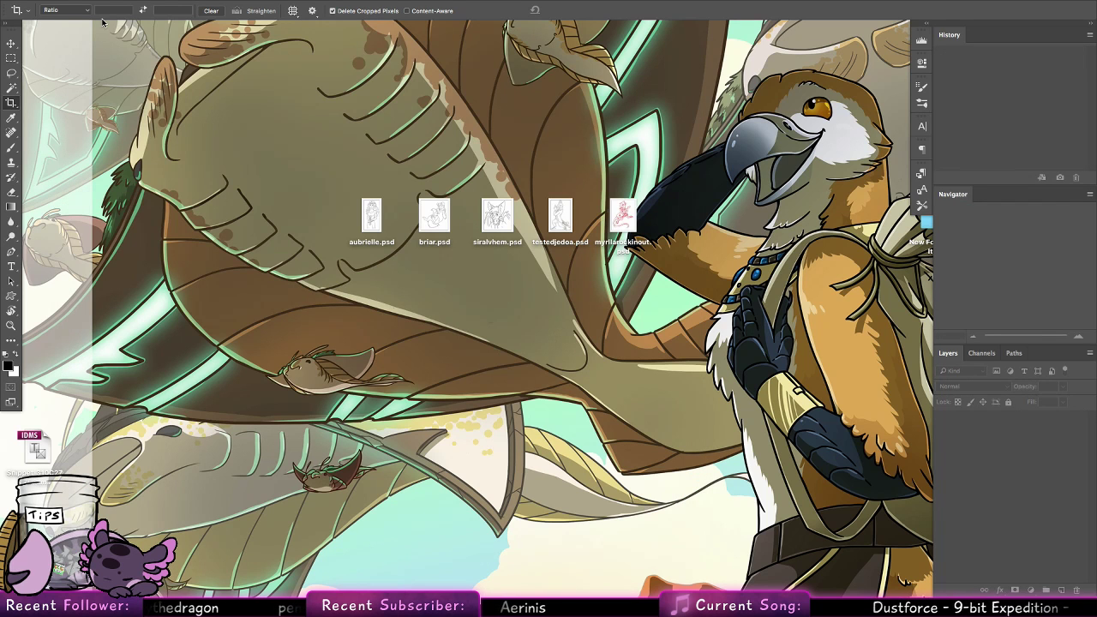
double_click(627, 243)
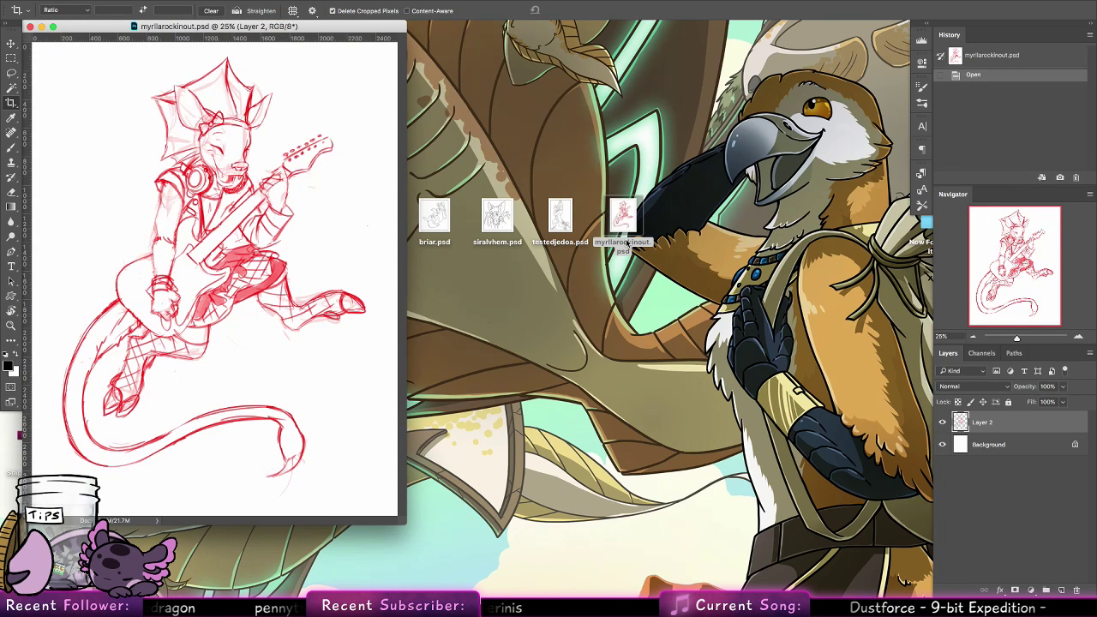
mouse_move(403, 522)
mouse_down()
mouse_move(618, 555)
mouse_move(652, 575)
mouse_up()
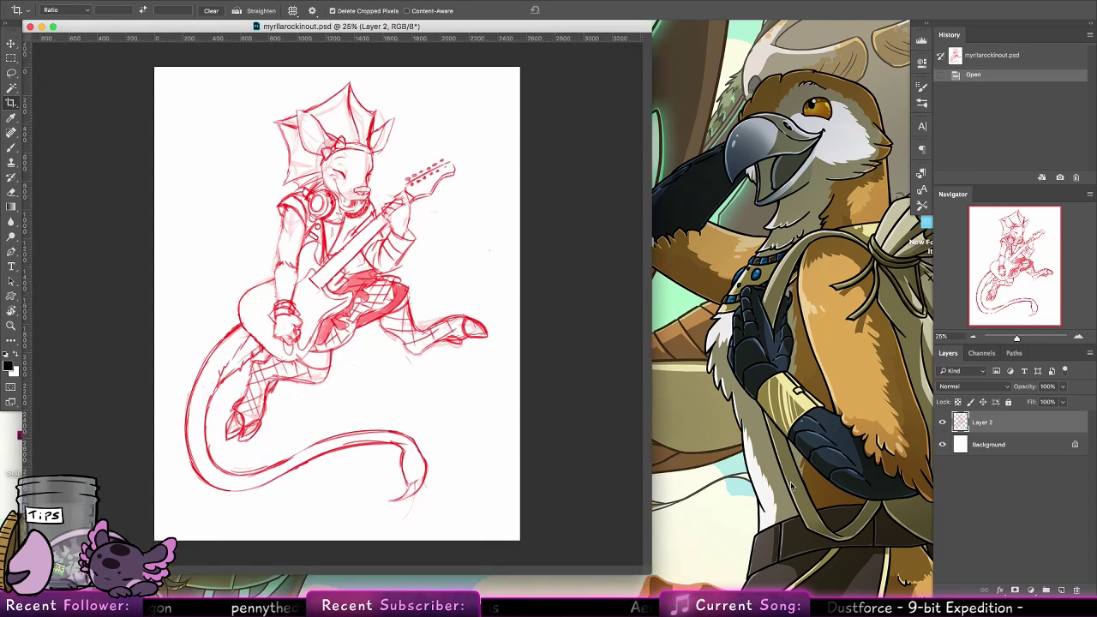
Lower the opacity of the red guitarist sketch on Layer 2 and add a new layer above it
click(1063, 386)
drag(1064, 401, 1019, 401)
click(1061, 590)
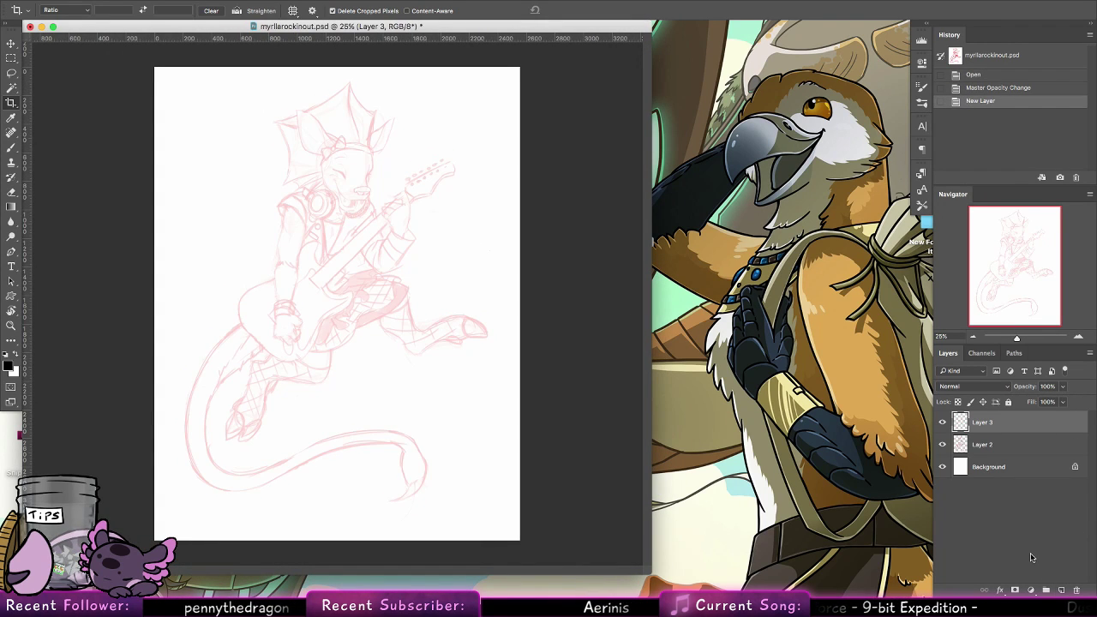
Ink the far side of the guitarist's forehead and brow contour down to the nose on Layer 3 in black
click(12, 326)
drag(378, 148, 463, 228)
key(b)
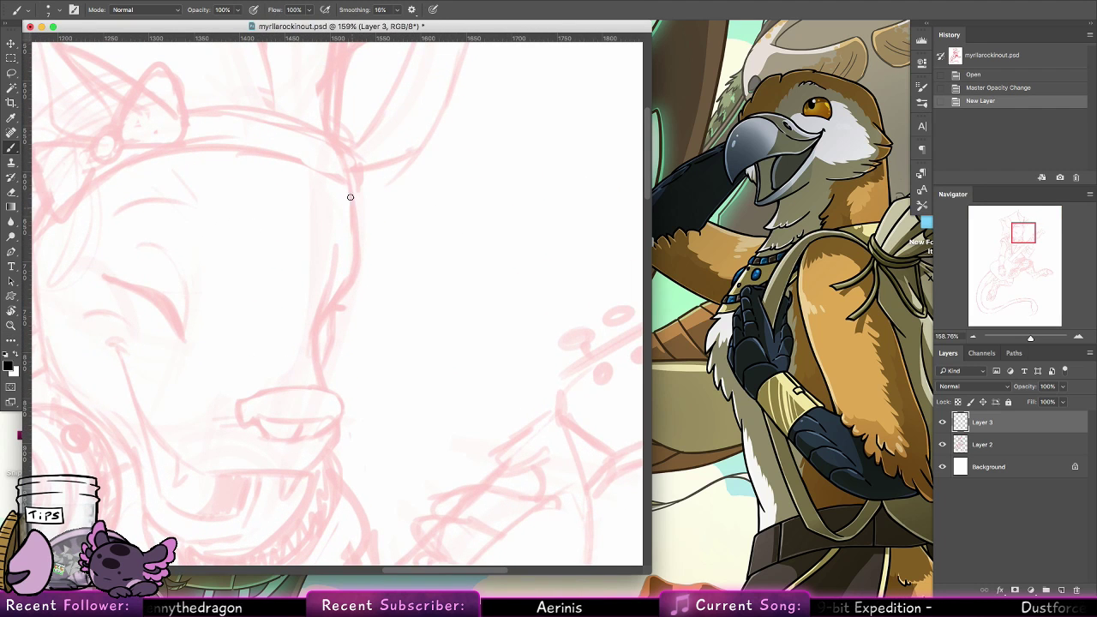
drag(349, 186, 354, 267)
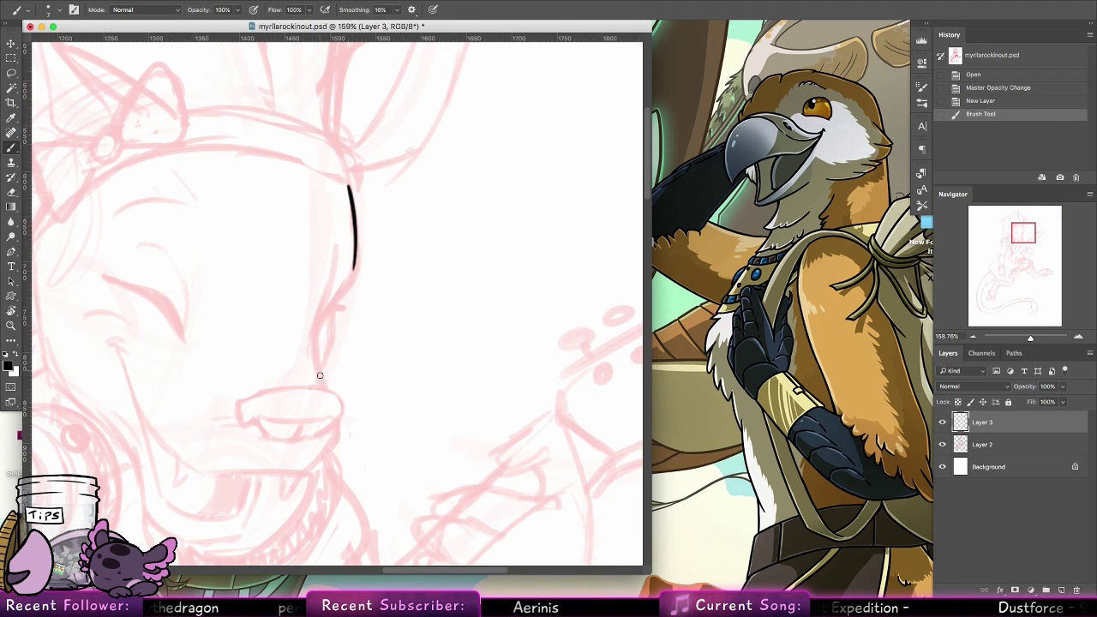
mouse_move(323, 387)
mouse_down()
mouse_move(314, 352)
mouse_move(338, 264)
mouse_up()
drag(317, 331, 358, 270)
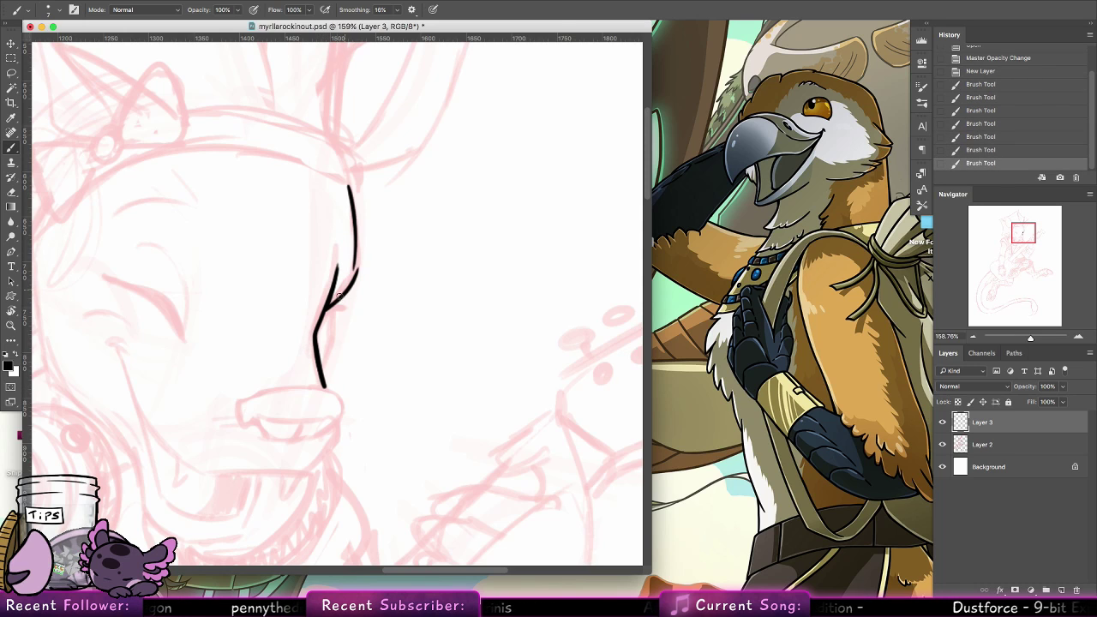
Ink the lashes and the bulging cheek edge around the far closed eye, redoing strokes that miss the sketch
key(super+z)
mouse_move(326, 309)
mouse_down()
mouse_move(355, 251)
mouse_move(329, 306)
mouse_move(345, 308)
mouse_move(333, 306)
mouse_up()
key(super+z)
key(super+z)
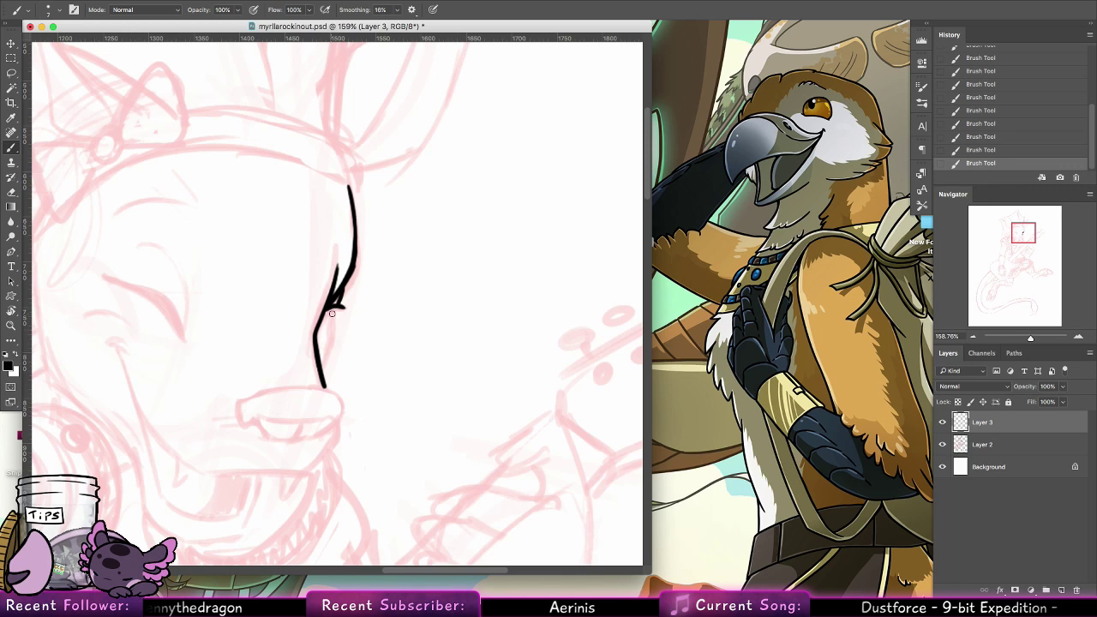
drag(338, 305, 325, 358)
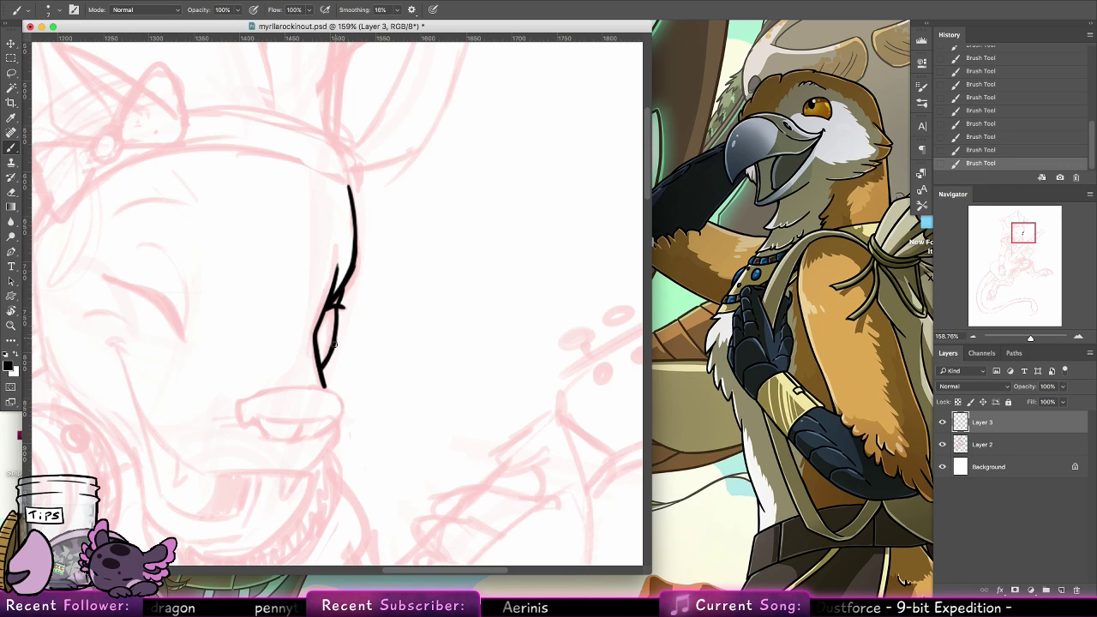
Ink the near closed eye with a thick tapered lid line, a lash at its outer end and the eyebrow above
mouse_move(349, 377)
mouse_down()
mouse_move(402, 365)
mouse_move(491, 398)
mouse_up()
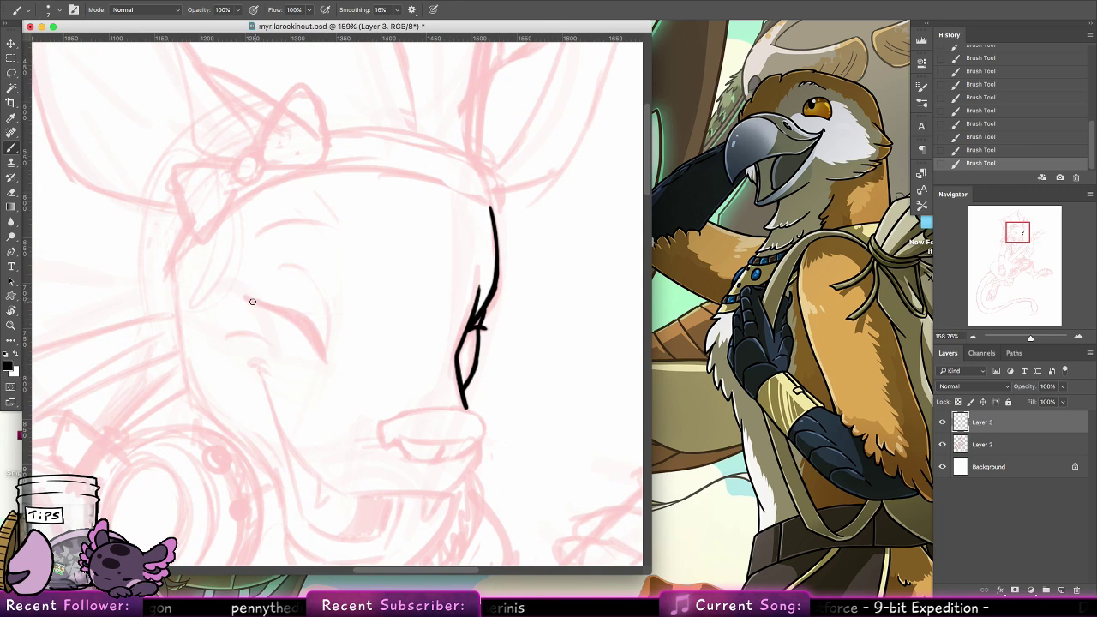
mouse_move(244, 295)
mouse_down()
mouse_move(306, 322)
mouse_move(328, 356)
mouse_up()
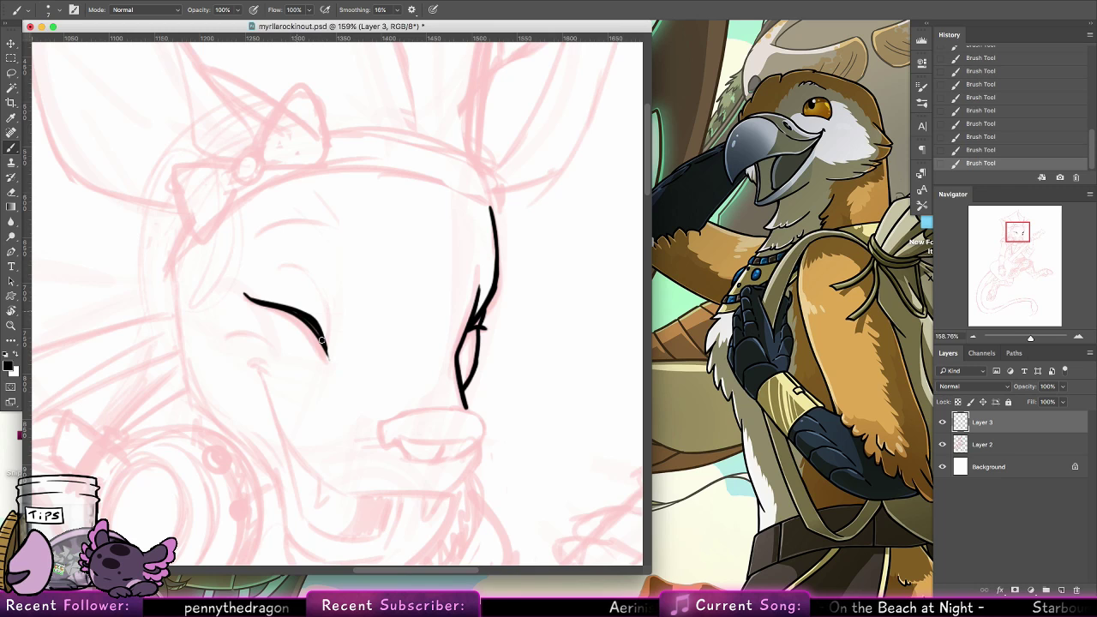
drag(328, 347, 326, 301)
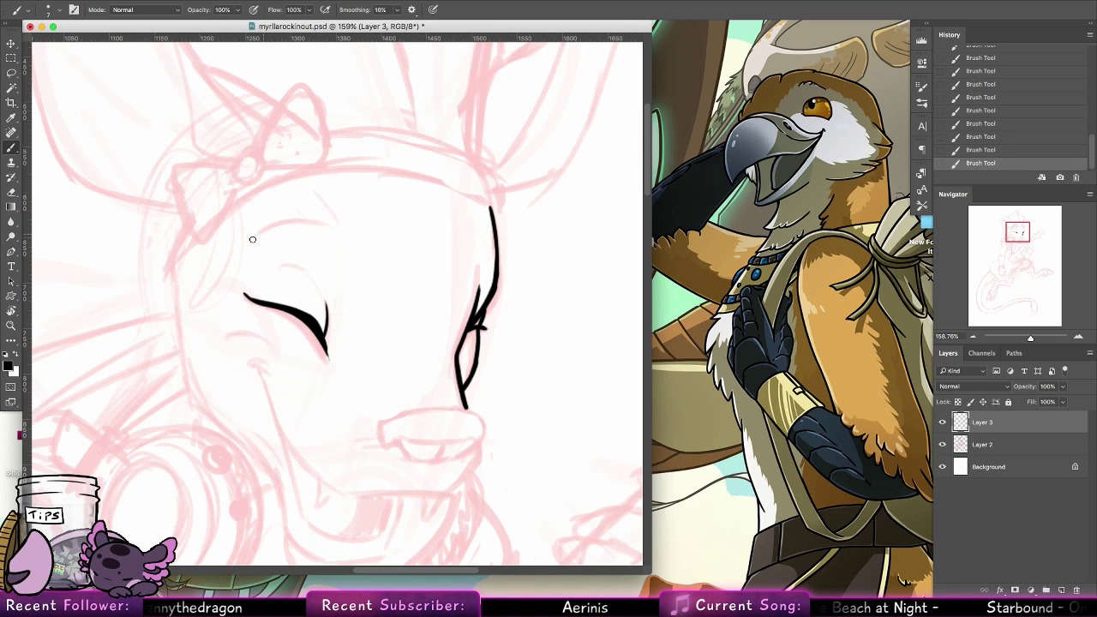
drag(252, 237, 313, 224)
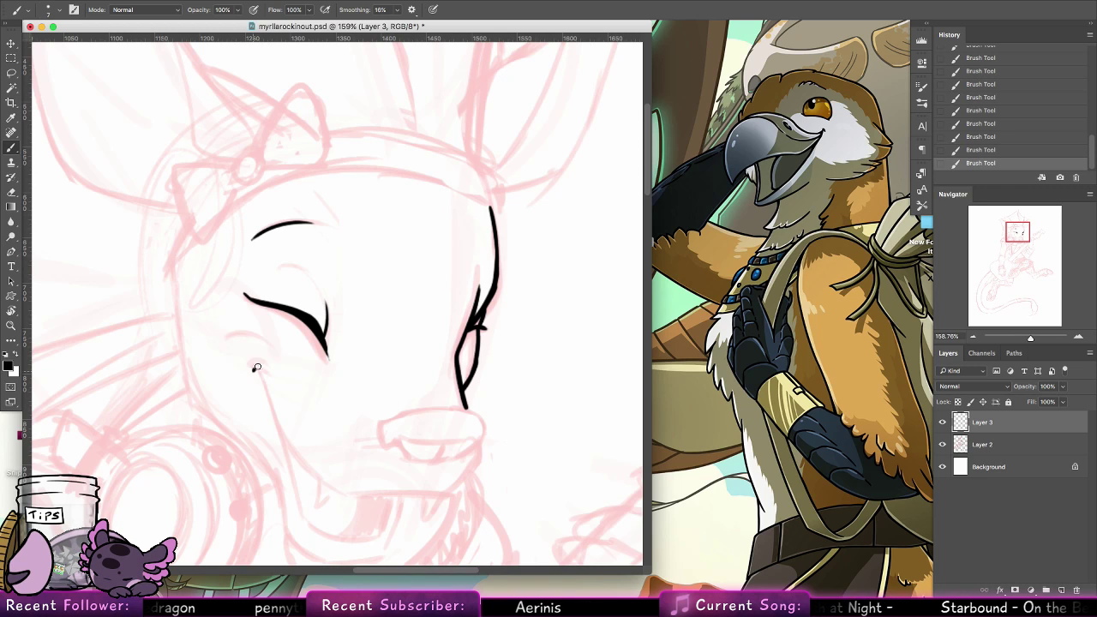
Ink the smile line from the small cheek crease down to the muzzle, redrawing it until the curve is smooth
mouse_move(252, 370)
mouse_down()
mouse_move(270, 373)
mouse_move(261, 367)
mouse_move(276, 426)
mouse_up()
key(super+z)
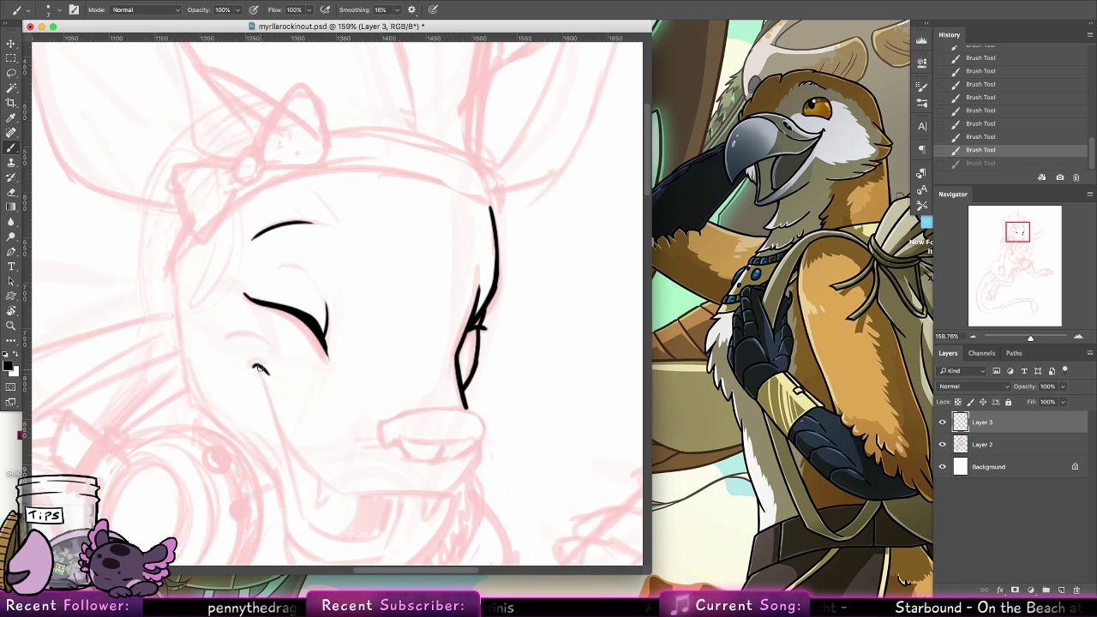
drag(257, 364, 274, 418)
drag(264, 380, 306, 461)
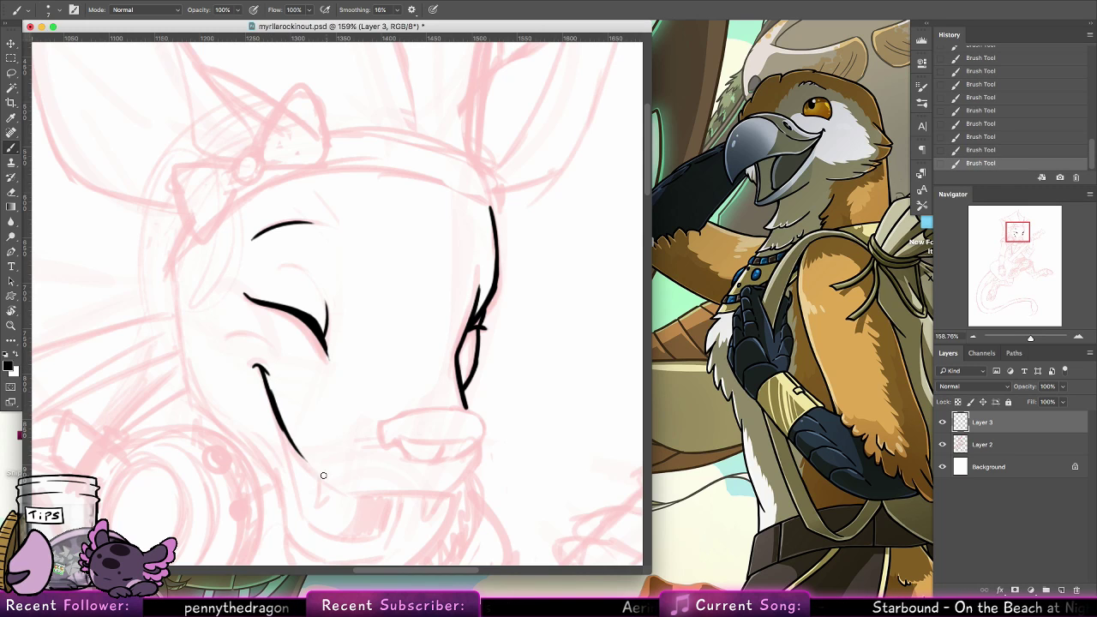
key(super+z)
drag(268, 394, 304, 462)
mouse_move(278, 420)
mouse_down()
mouse_move(332, 485)
mouse_move(320, 476)
mouse_up()
key(super+z)
key(super+z)
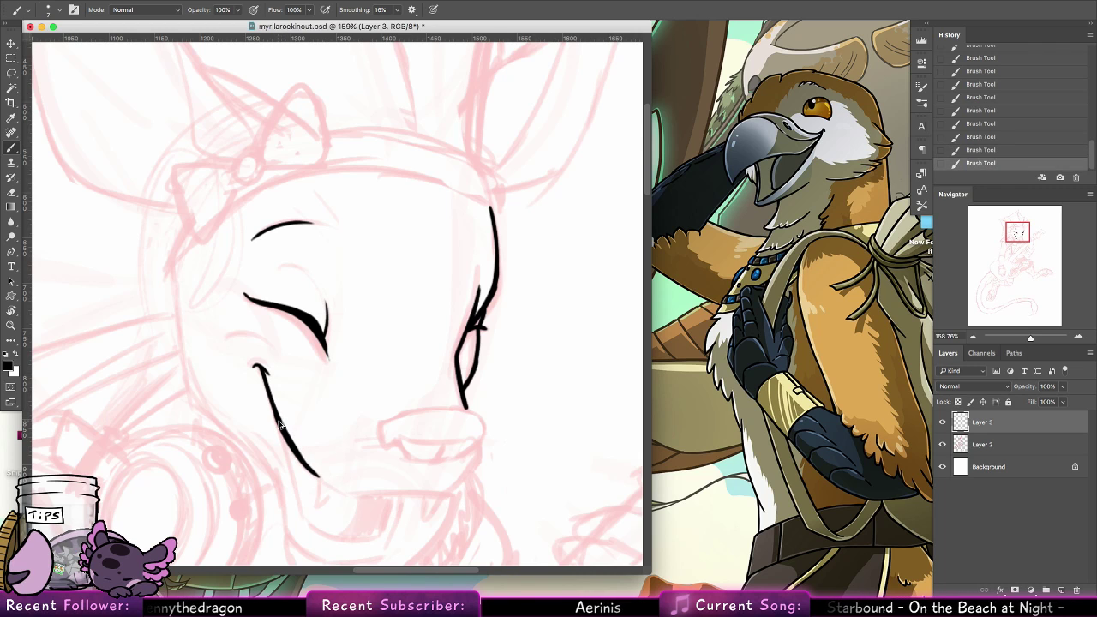
key(super+z)
drag(274, 408, 336, 491)
Ink the nose's top edge, near side and nostril curve, and erase the stray mark beyond its far end
key(super+z)
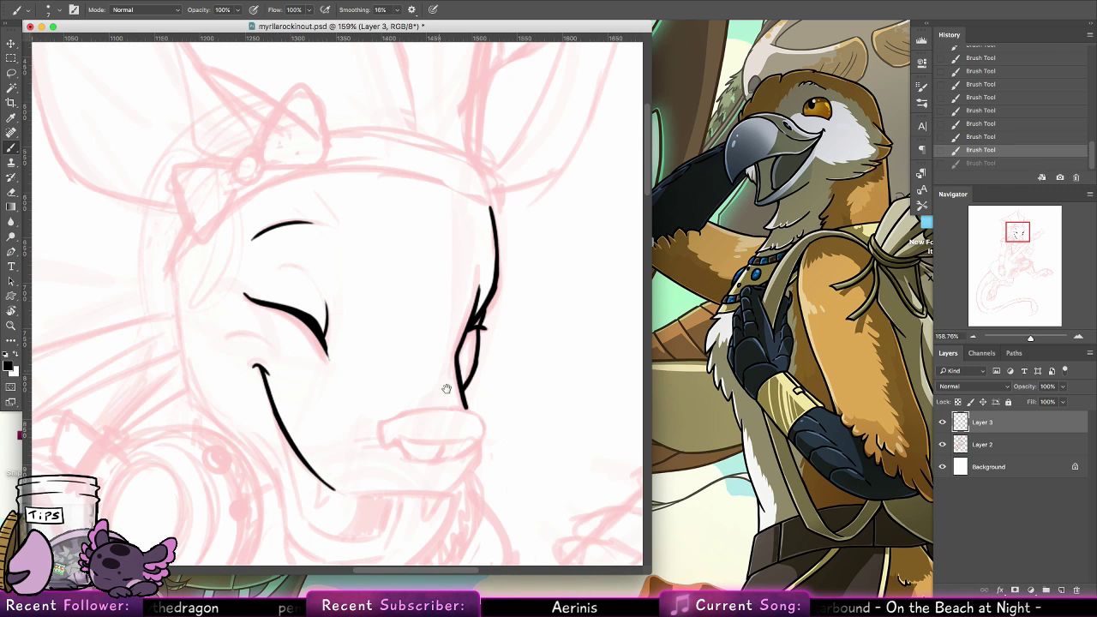
mouse_move(464, 411)
mouse_down()
mouse_move(379, 375)
mouse_move(346, 289)
mouse_up()
mouse_move(317, 335)
mouse_down()
mouse_move(331, 316)
mouse_move(276, 329)
mouse_move(360, 286)
mouse_up()
key(super+z)
key(super+z)
key(super+z)
mouse_move(262, 299)
mouse_down()
mouse_move(301, 284)
mouse_move(375, 295)
mouse_move(290, 288)
mouse_move(363, 288)
mouse_up()
key(e)
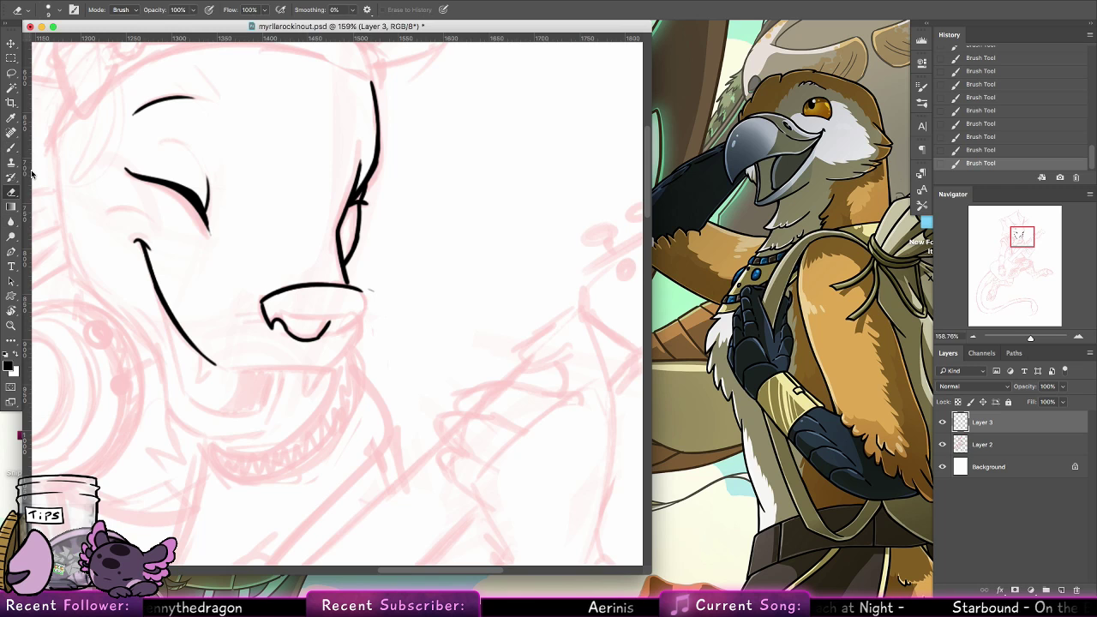
click(370, 292)
Rotate the canvas sideways and ink the nose's inner ridge, rounded far end and underside to close its outline
click(11, 312)
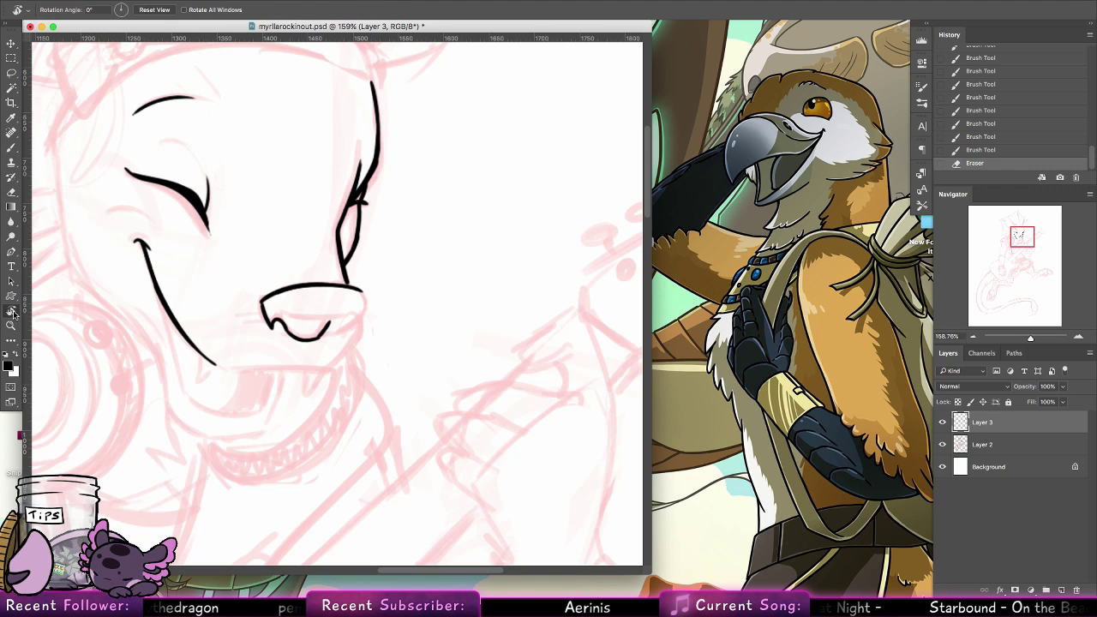
mouse_move(89, 217)
mouse_down()
mouse_move(149, 440)
mouse_move(267, 516)
mouse_up()
click(11, 162)
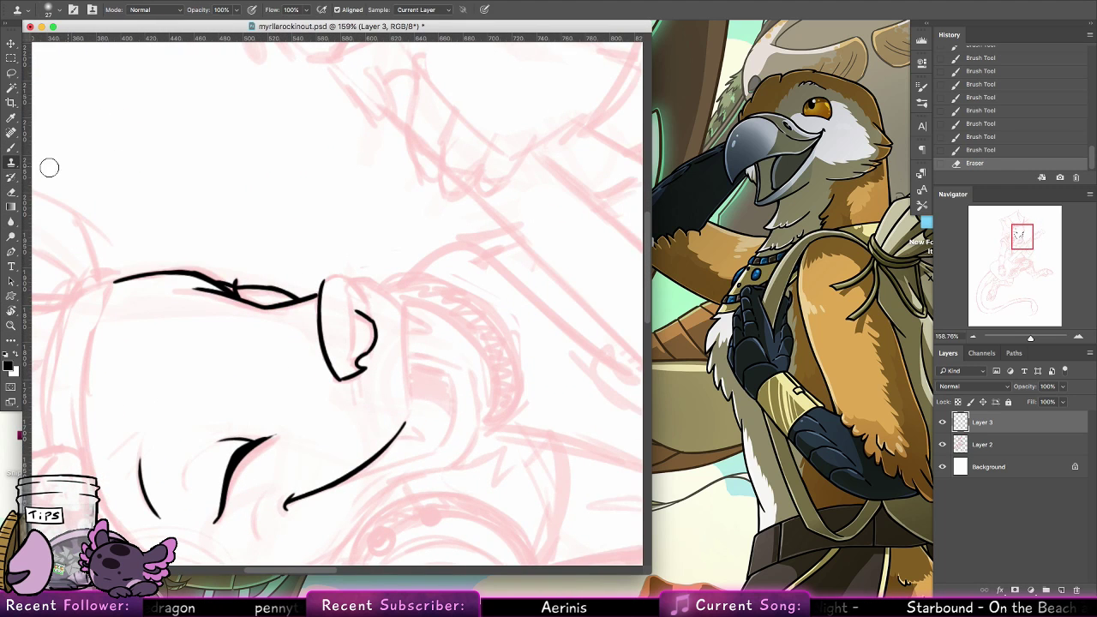
key(b)
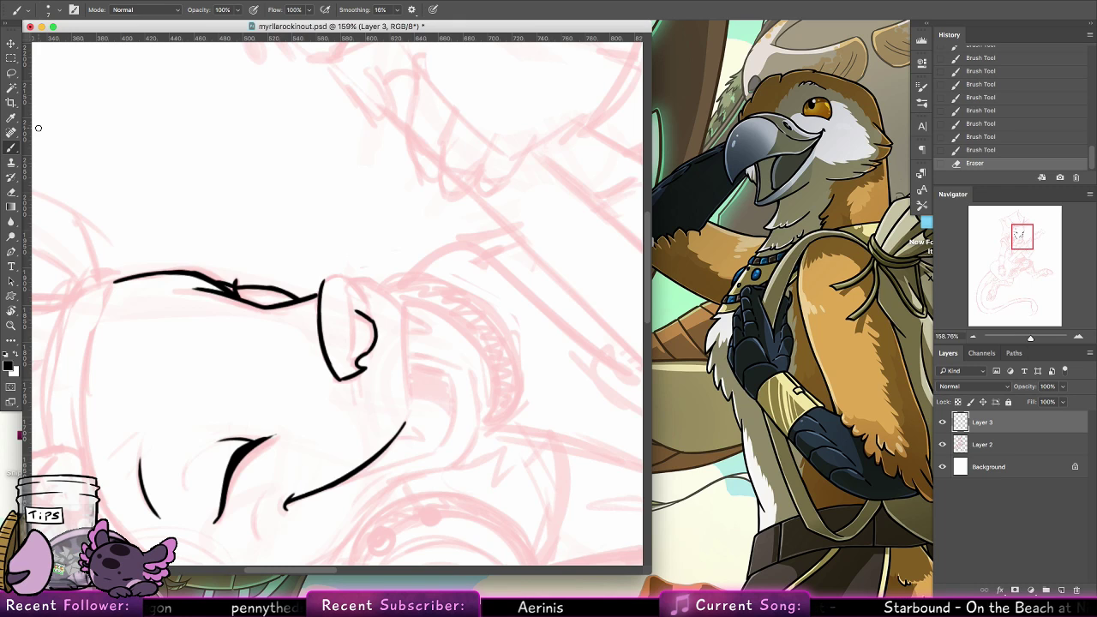
drag(340, 278, 342, 360)
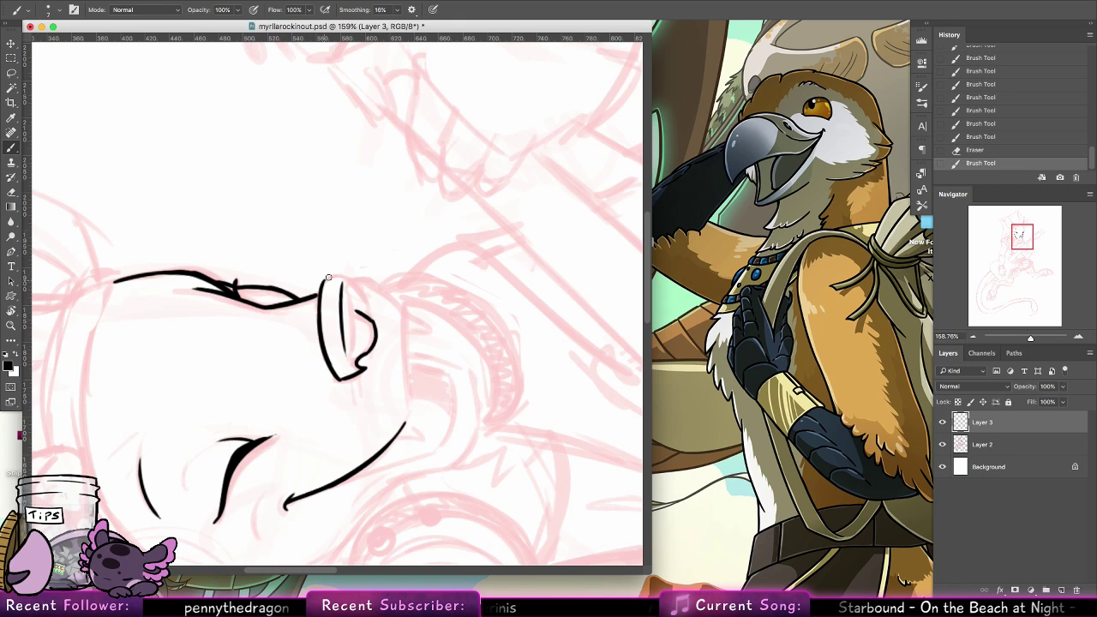
drag(328, 278, 347, 274)
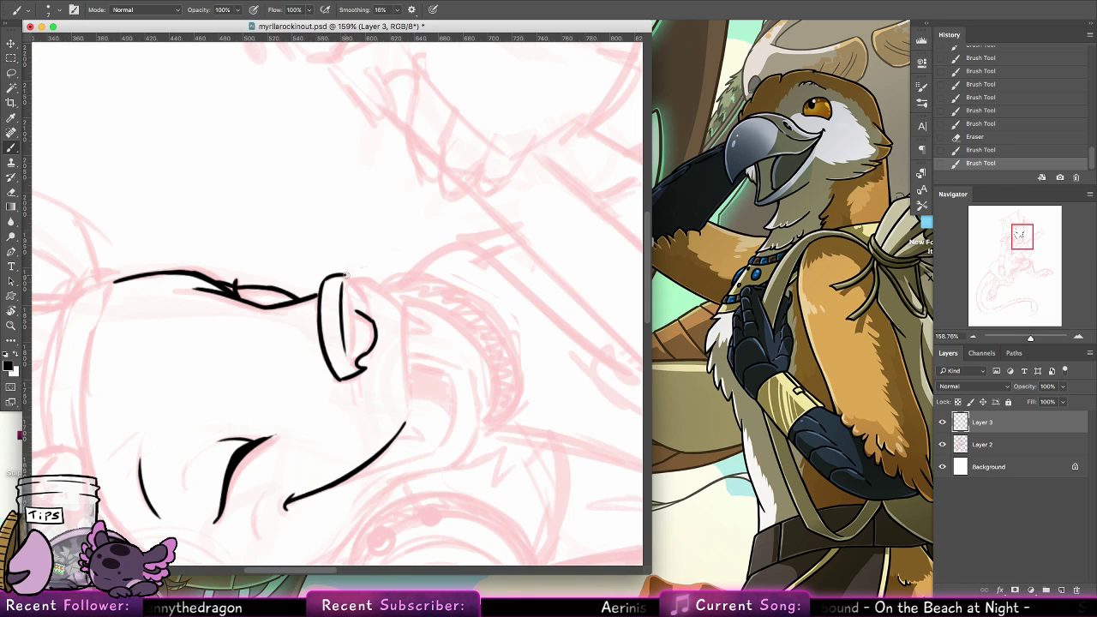
mouse_move(346, 275)
mouse_down()
mouse_move(373, 314)
mouse_move(363, 297)
mouse_move(376, 332)
mouse_move(369, 307)
mouse_move(358, 374)
mouse_up()
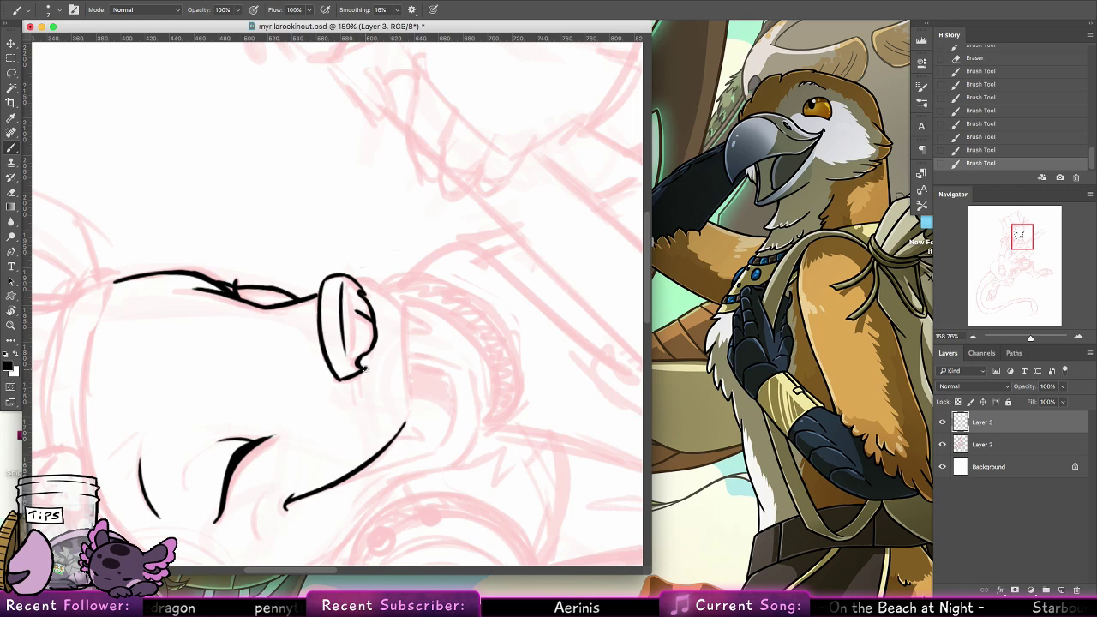
drag(331, 278, 324, 287)
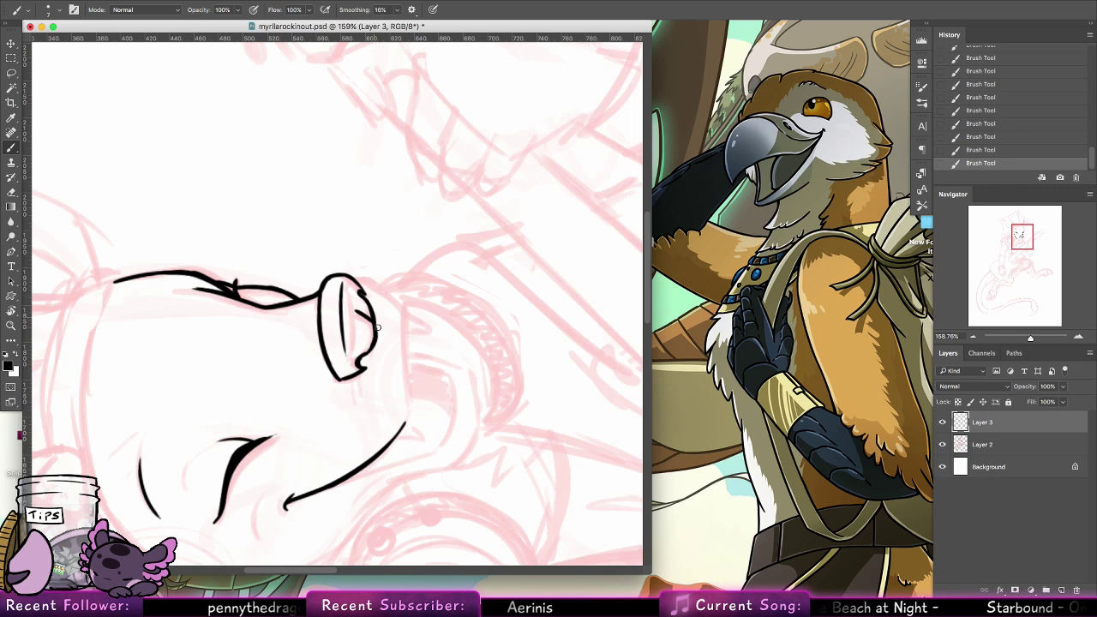
drag(370, 305, 376, 339)
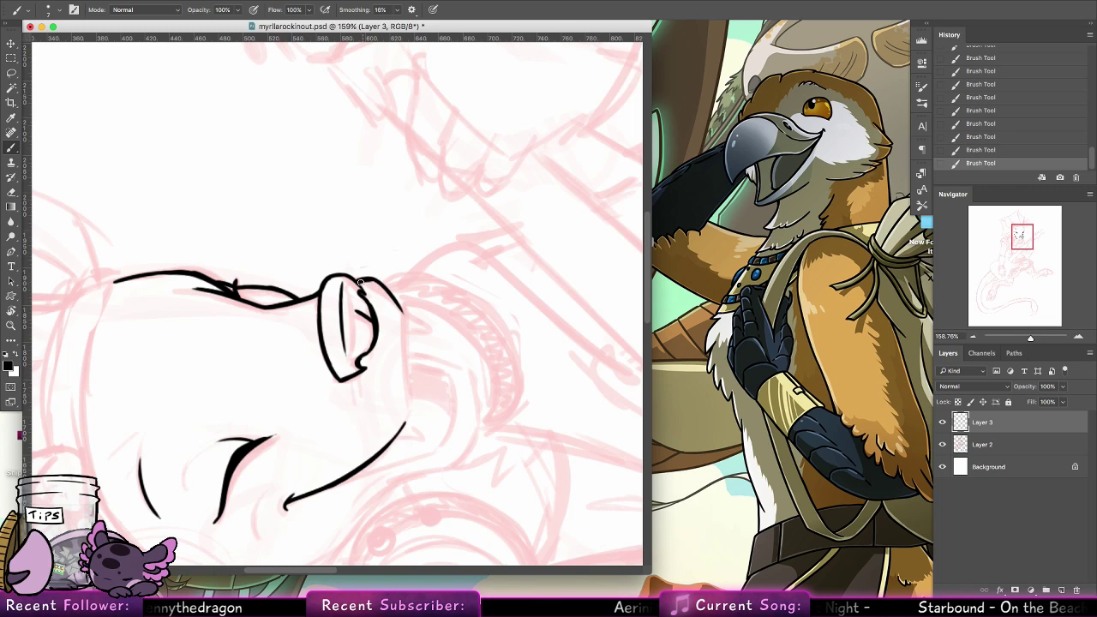
Ink the upper lip from below the nose to the smile line, reset the canvas rotation and add two small fangs
key(super+z)
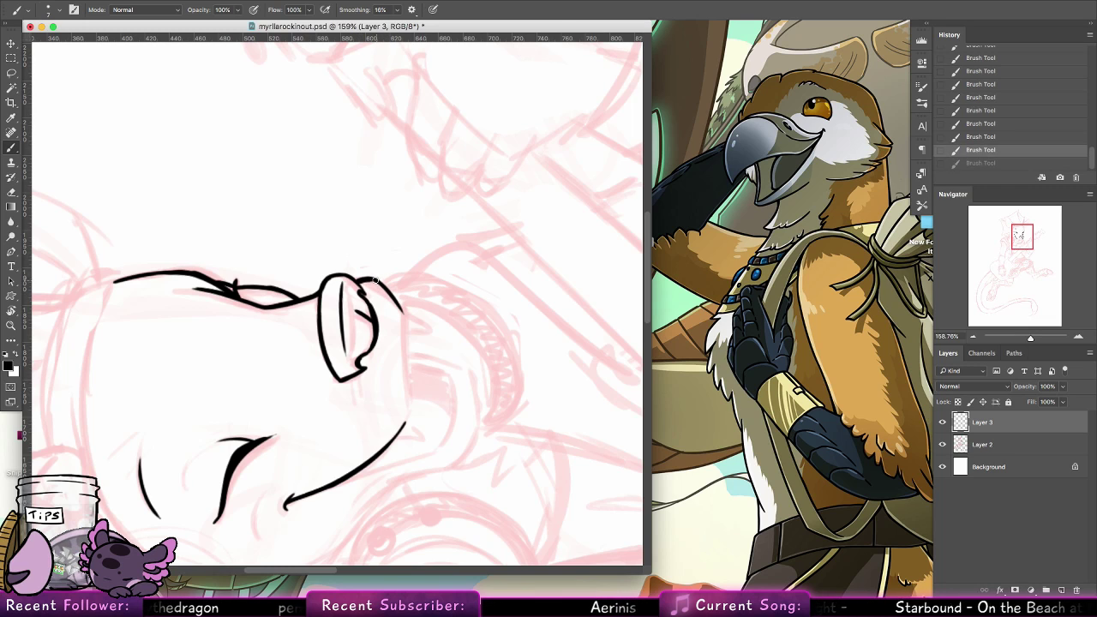
mouse_move(372, 278)
mouse_down()
mouse_move(402, 312)
mouse_move(401, 383)
mouse_up()
key(super+z)
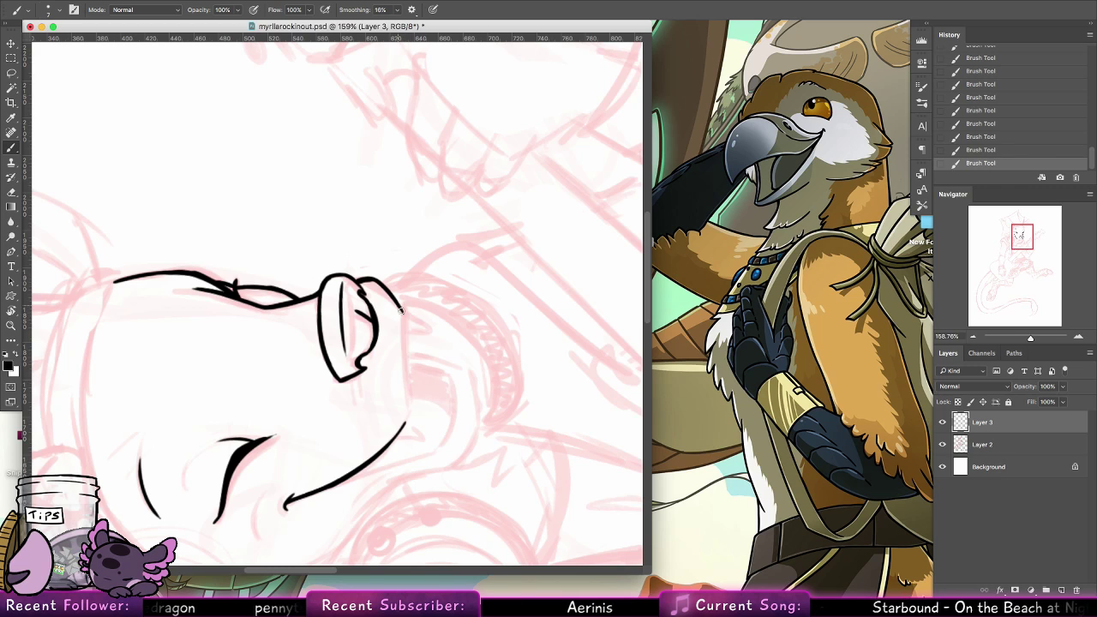
drag(402, 309, 405, 401)
key(super+z)
mouse_move(402, 310)
mouse_down()
mouse_move(410, 427)
mouse_move(409, 417)
mouse_move(398, 432)
mouse_move(406, 398)
mouse_up()
key(super+z)
double_click(11, 311)
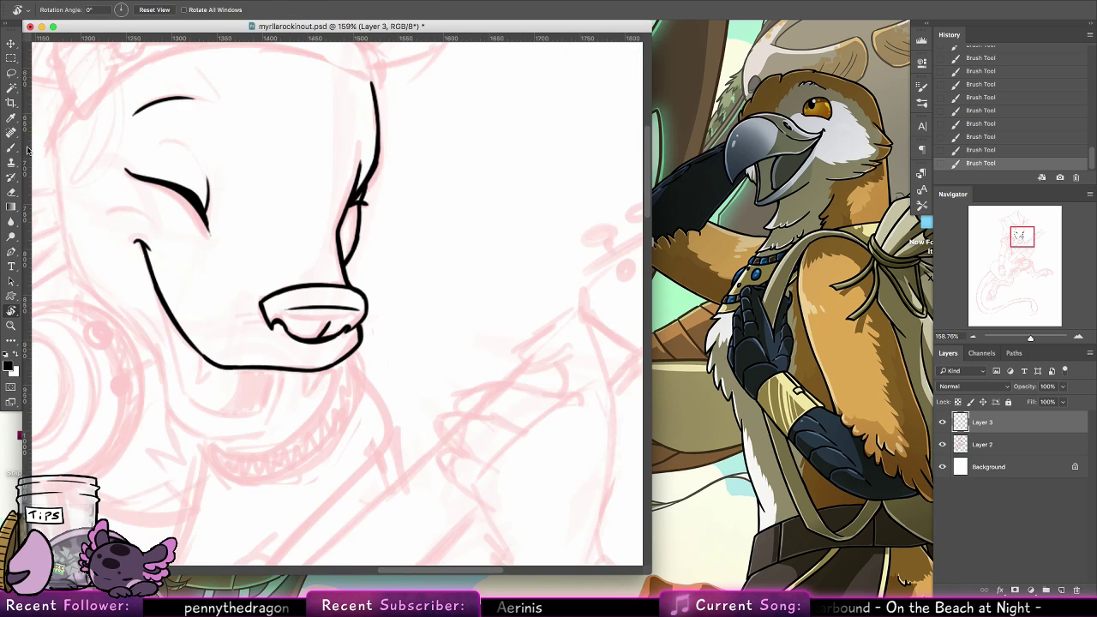
click(11, 148)
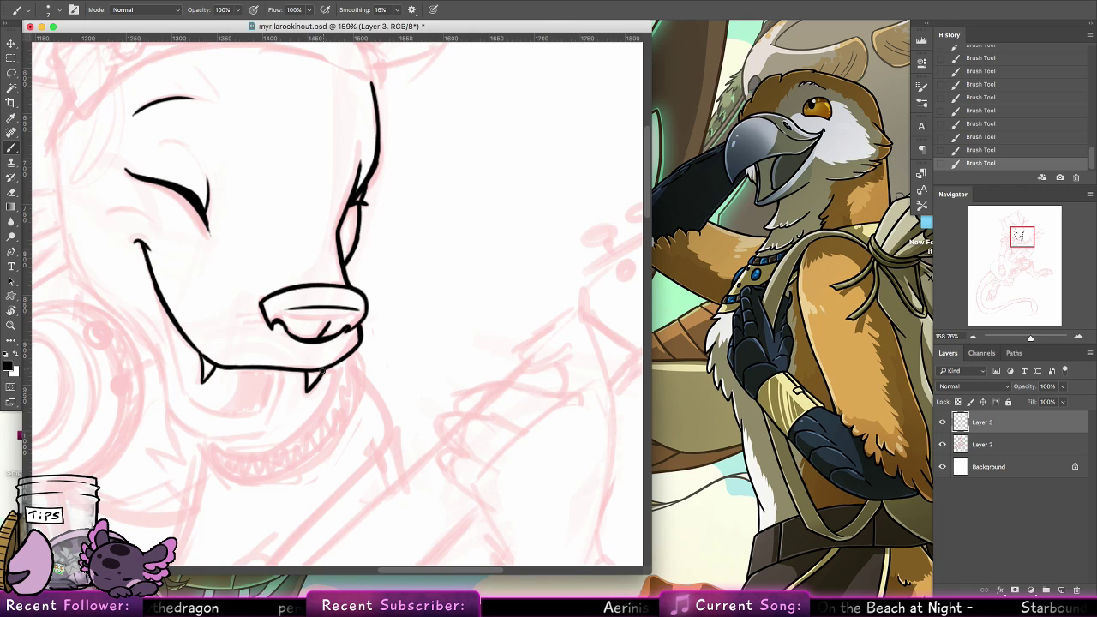
Ink the two side edges of the open mouth, one branching off the smile line and one below the nose
drag(349, 366, 433, 343)
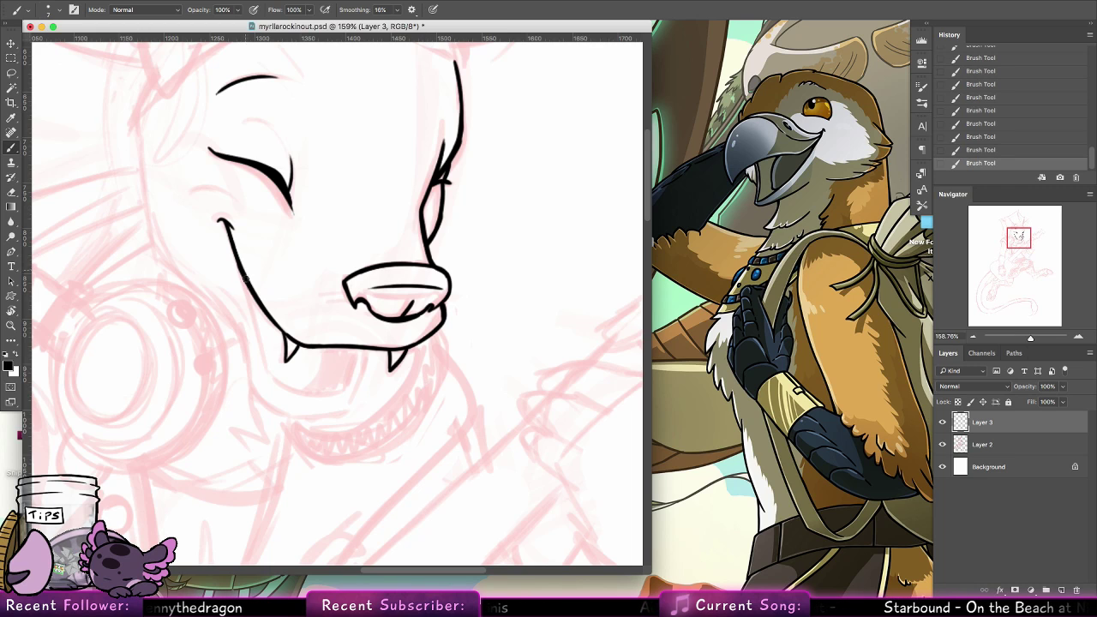
drag(246, 278, 267, 368)
key(super+z)
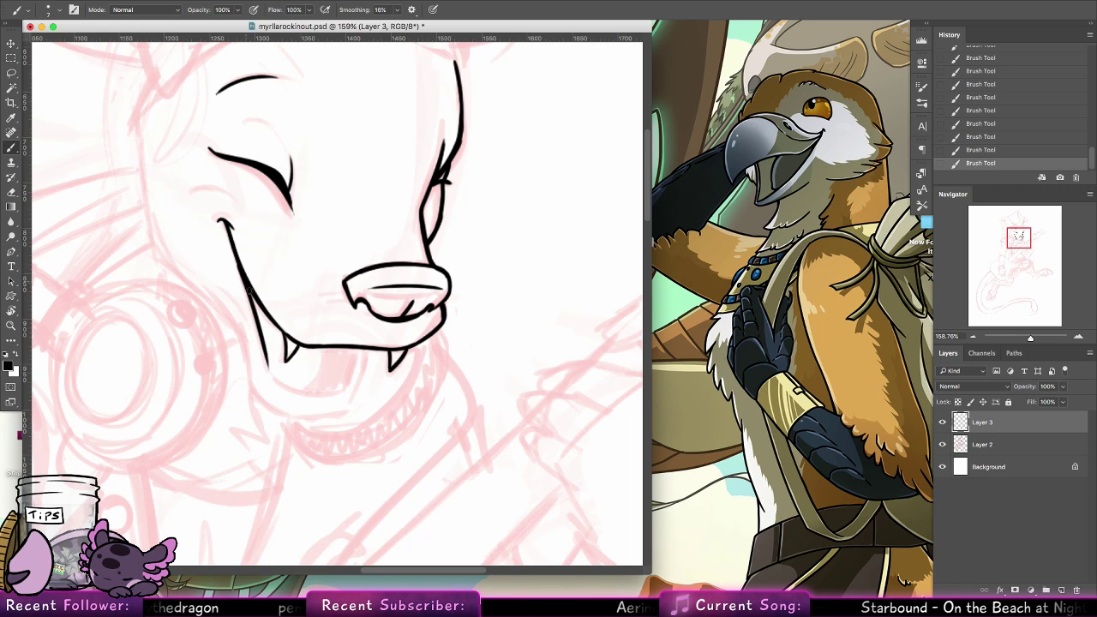
drag(249, 291, 263, 340)
key(super+z)
key(super+z)
key(super+z)
drag(245, 281, 267, 368)
mouse_move(356, 346)
mouse_down()
mouse_move(344, 391)
mouse_move(347, 380)
mouse_up()
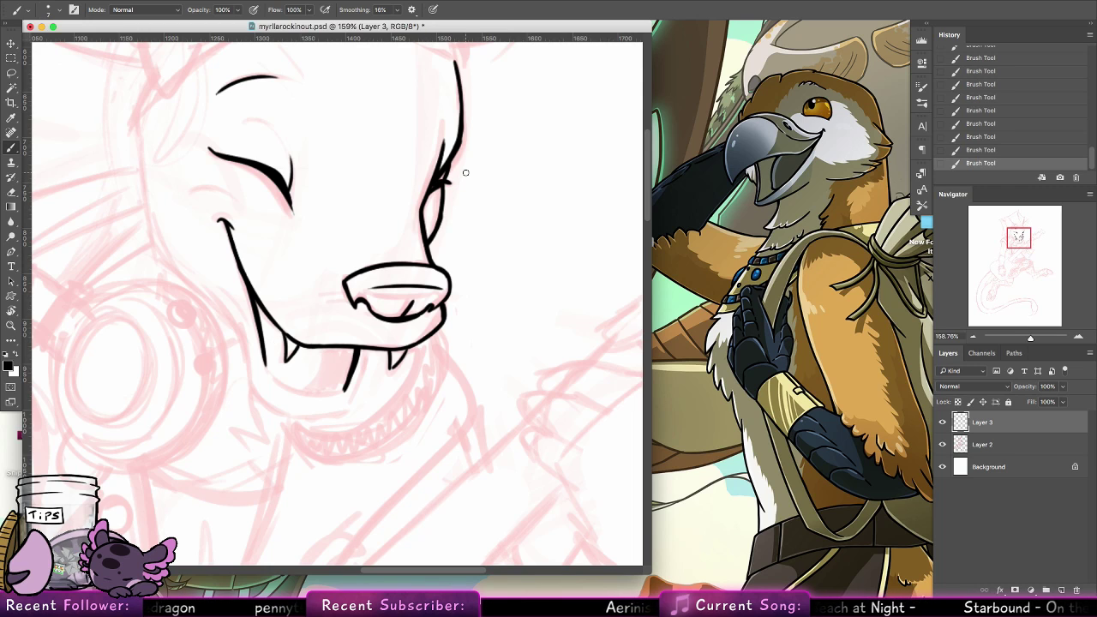
Rotate the canvas to 65° and ink the curved lower lip joining the two side edges of the open mouth
click(12, 312)
mouse_move(319, 171)
mouse_down()
mouse_move(509, 215)
mouse_move(486, 213)
mouse_up()
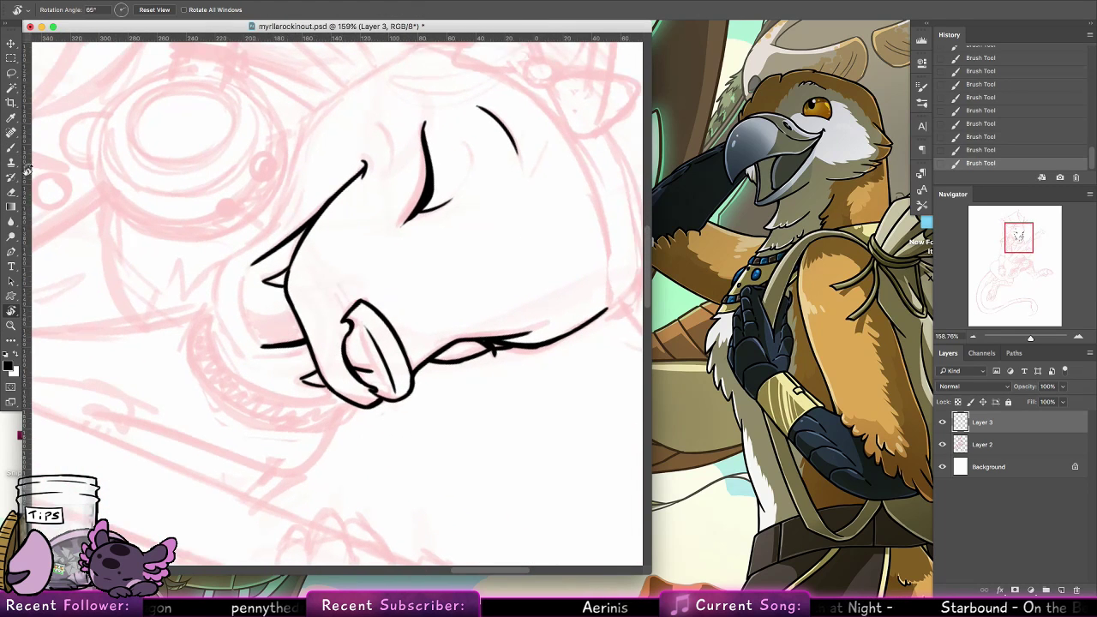
click(11, 149)
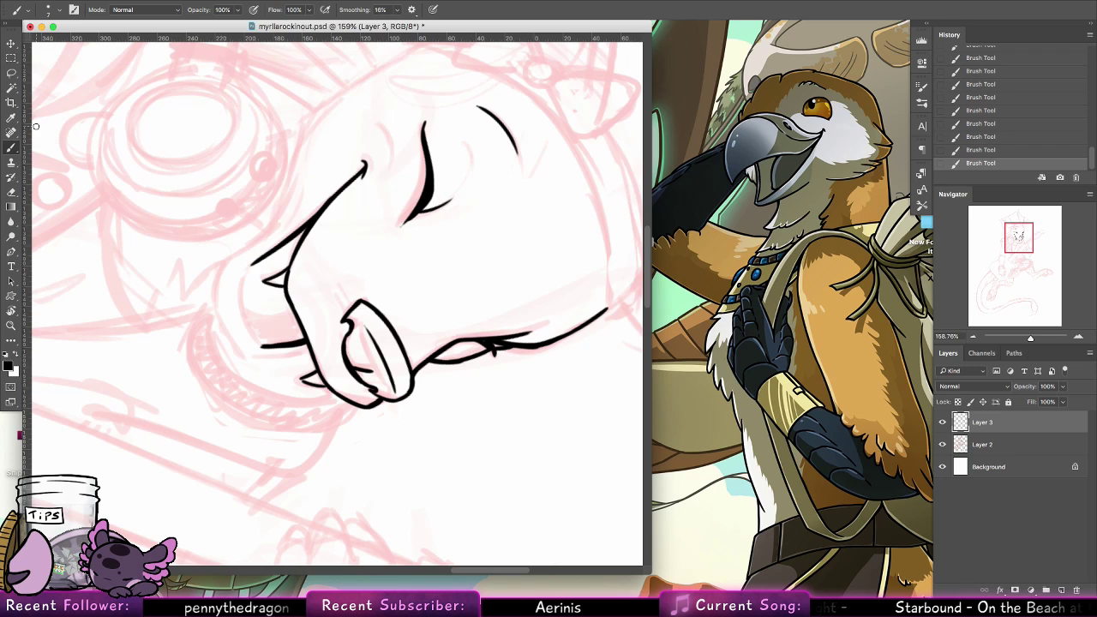
mouse_move(257, 261)
mouse_down()
mouse_move(242, 316)
mouse_move(260, 346)
mouse_up()
drag(243, 309, 262, 347)
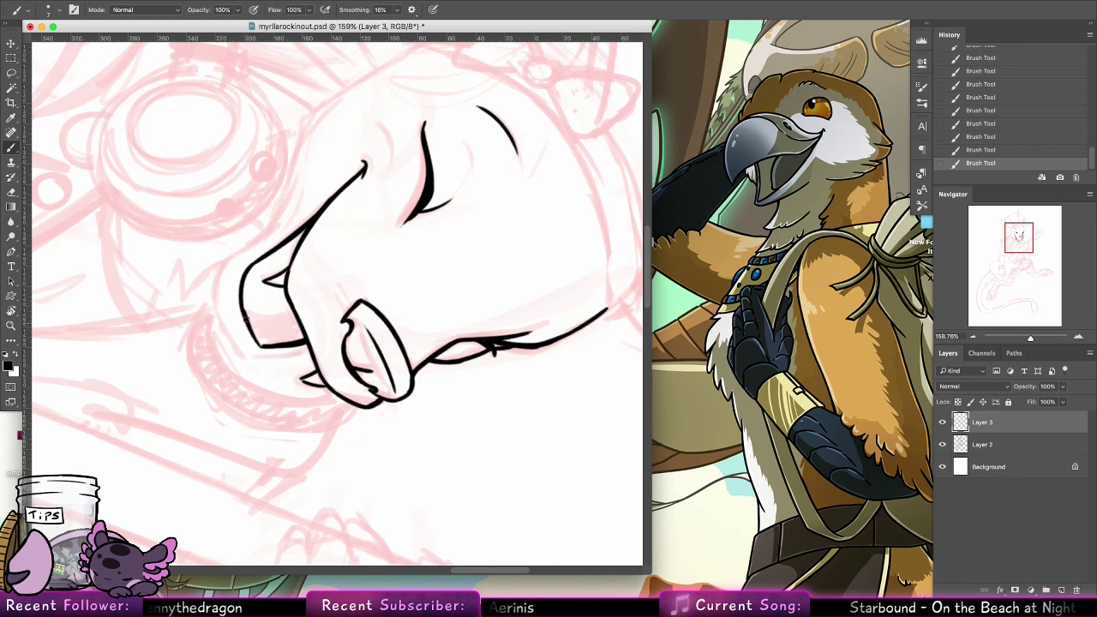
Reset the canvas rotation and ink a short curved tongue line inside the open mouth, redoing it once
click(11, 311)
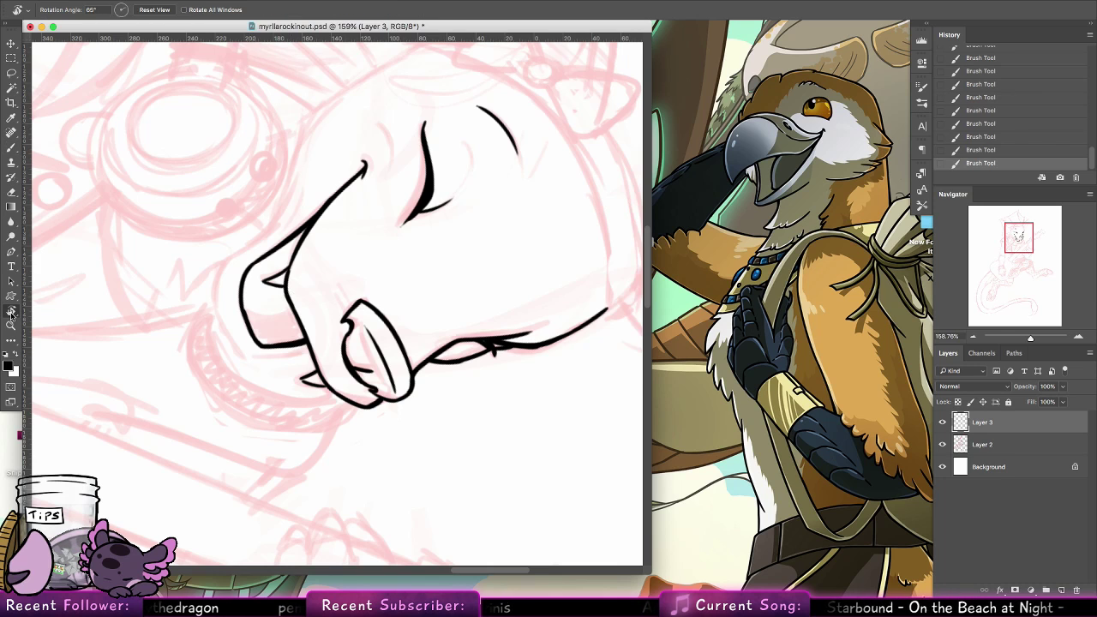
click(154, 9)
click(11, 147)
drag(330, 347, 304, 386)
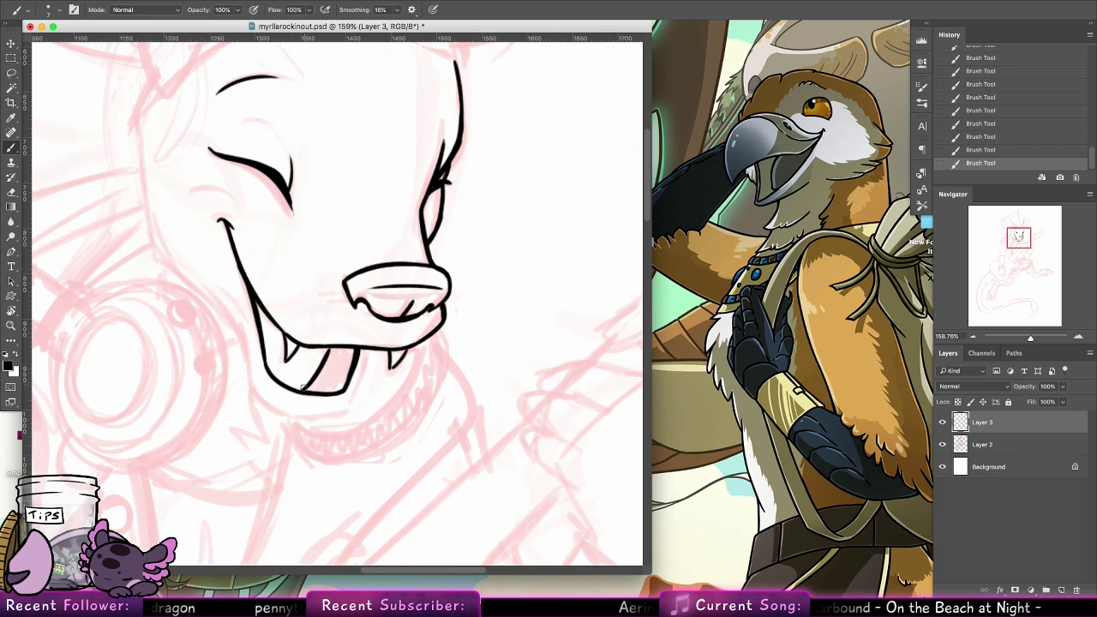
key(ctrl+z)
drag(322, 347, 310, 386)
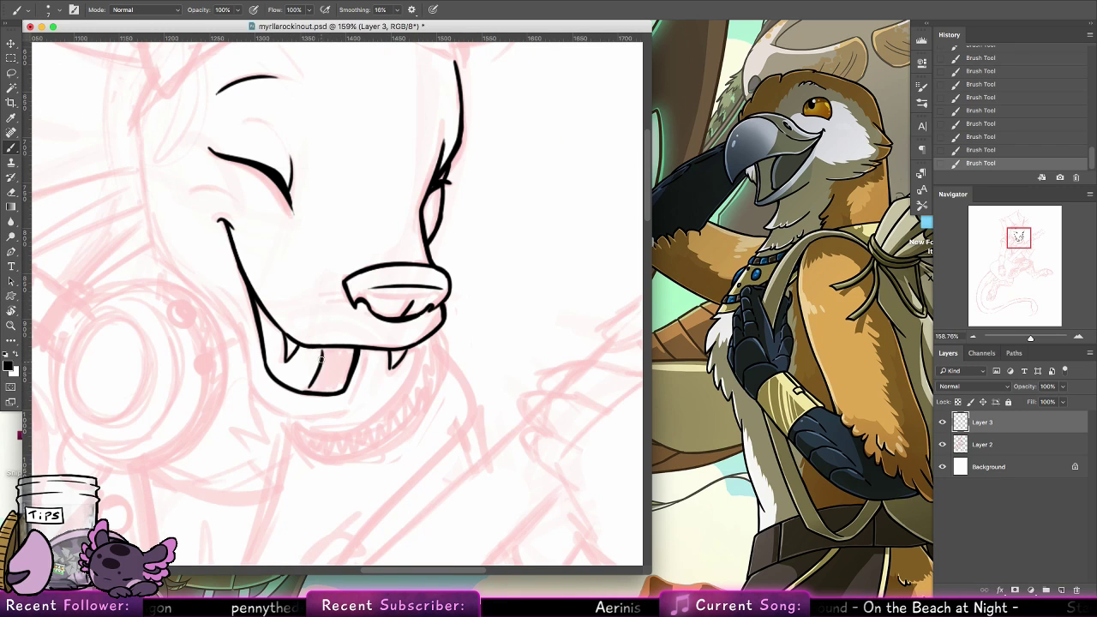
Reinforce the tongue line and ink the short outer edge of the lower jaw beside the far fang
drag(323, 349, 306, 391)
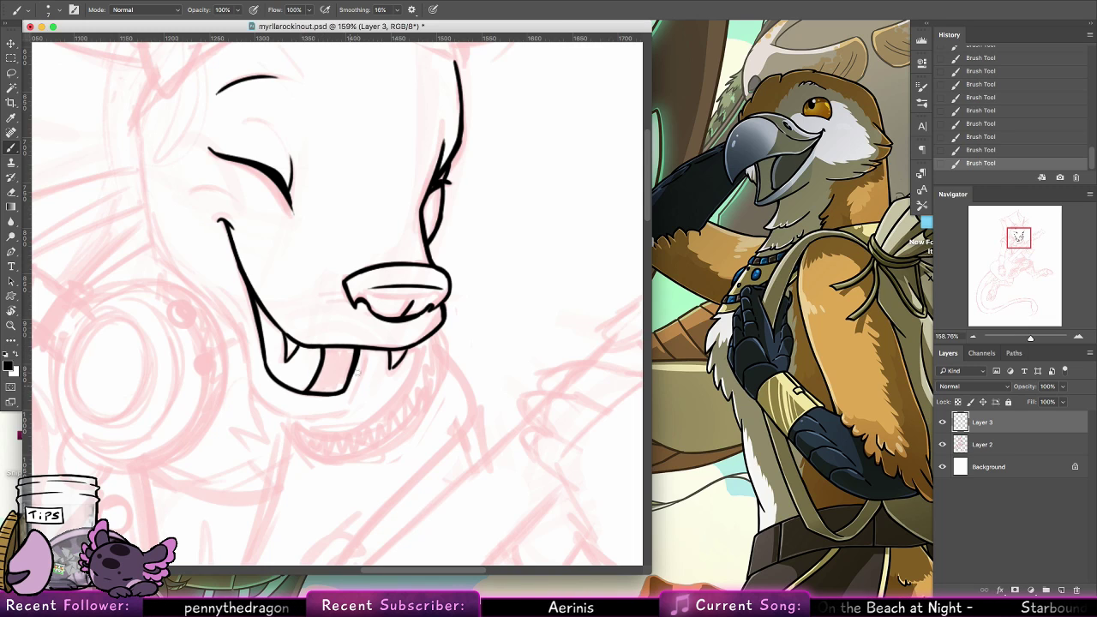
drag(369, 347, 341, 409)
key(ctrl+z)
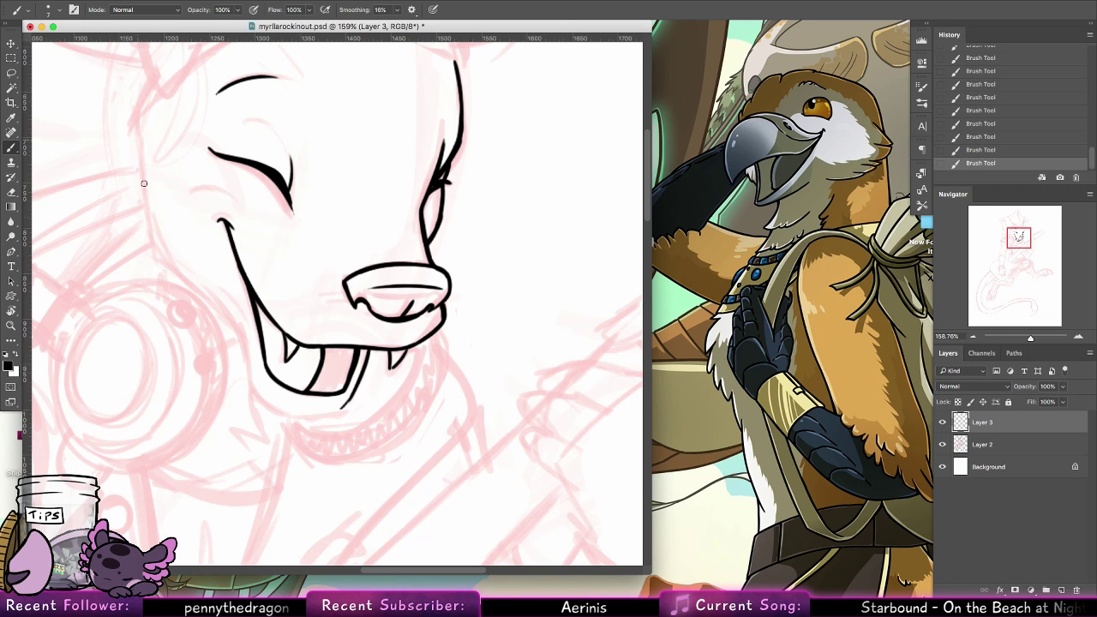
Ink the cheek outline from the temple down past the smile corner to the jaw, redoing the first strokes
drag(141, 152, 167, 272)
key(super+z)
mouse_move(136, 118)
mouse_down()
mouse_move(174, 269)
mouse_move(246, 343)
mouse_up()
key(super+z)
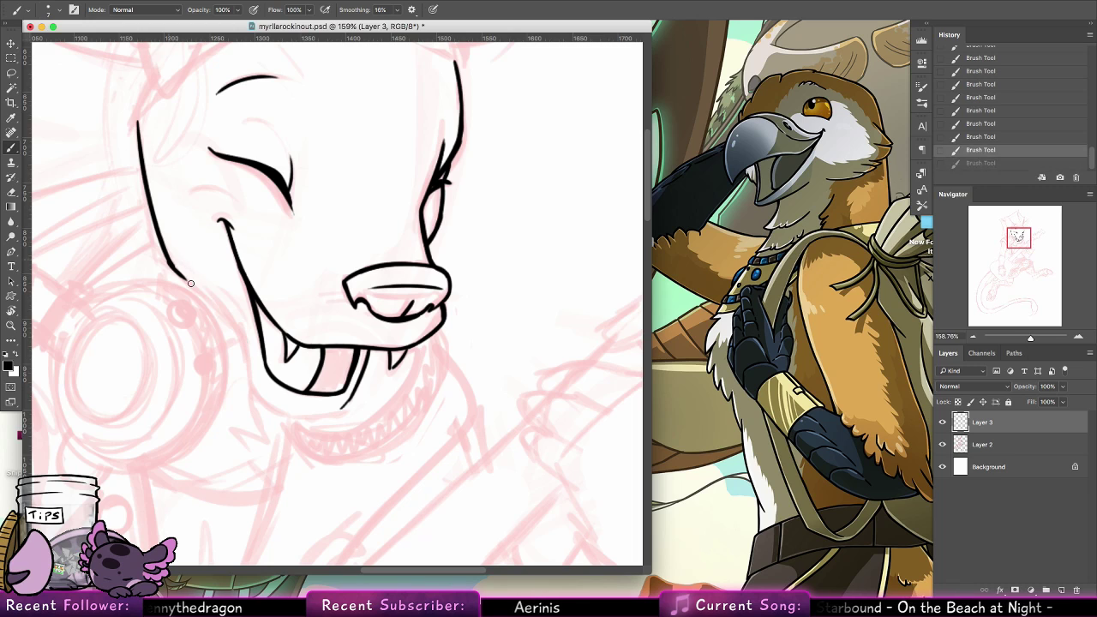
drag(173, 263, 228, 320)
drag(183, 273, 248, 361)
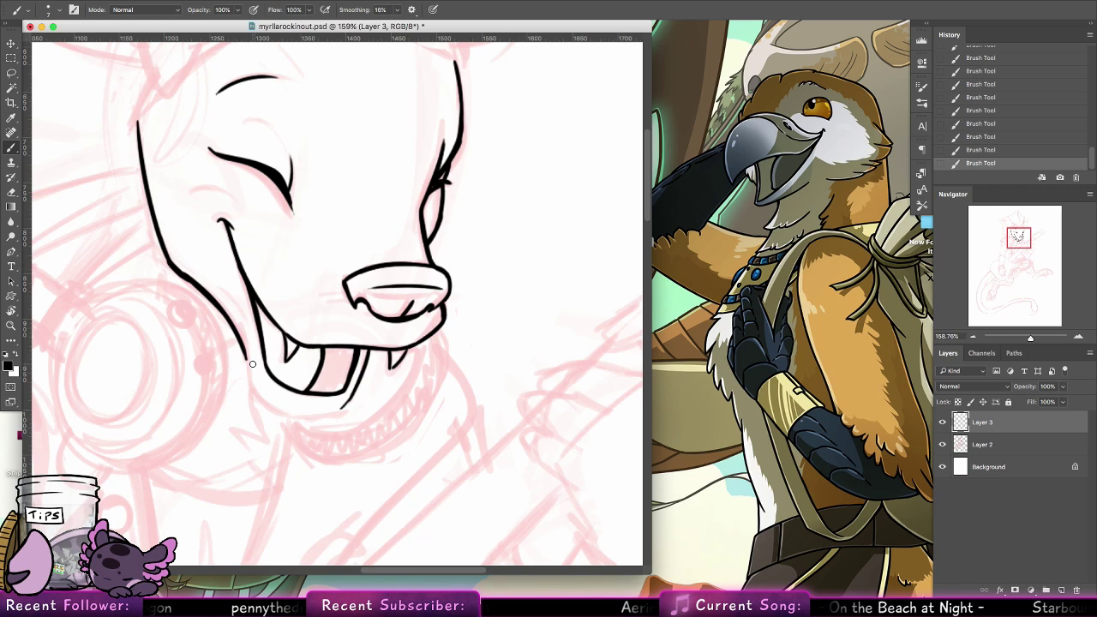
Ink the rounded chin below the open mouth, joining the jaw line to the short outer jaw edge
mouse_move(241, 342)
mouse_down()
mouse_move(251, 393)
mouse_move(303, 417)
mouse_up()
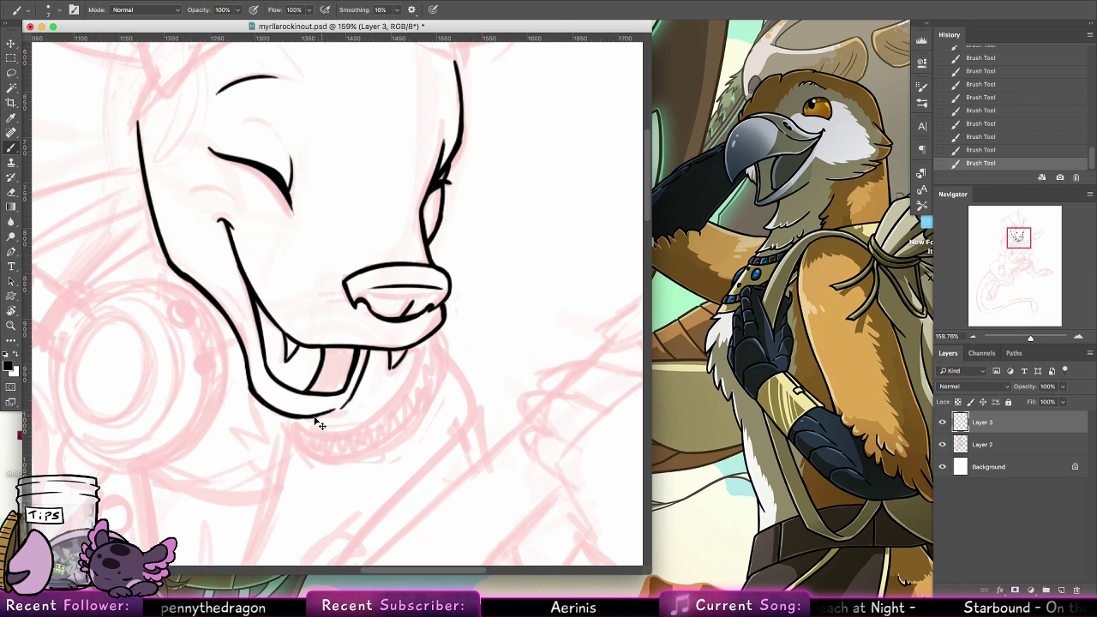
key(super+z)
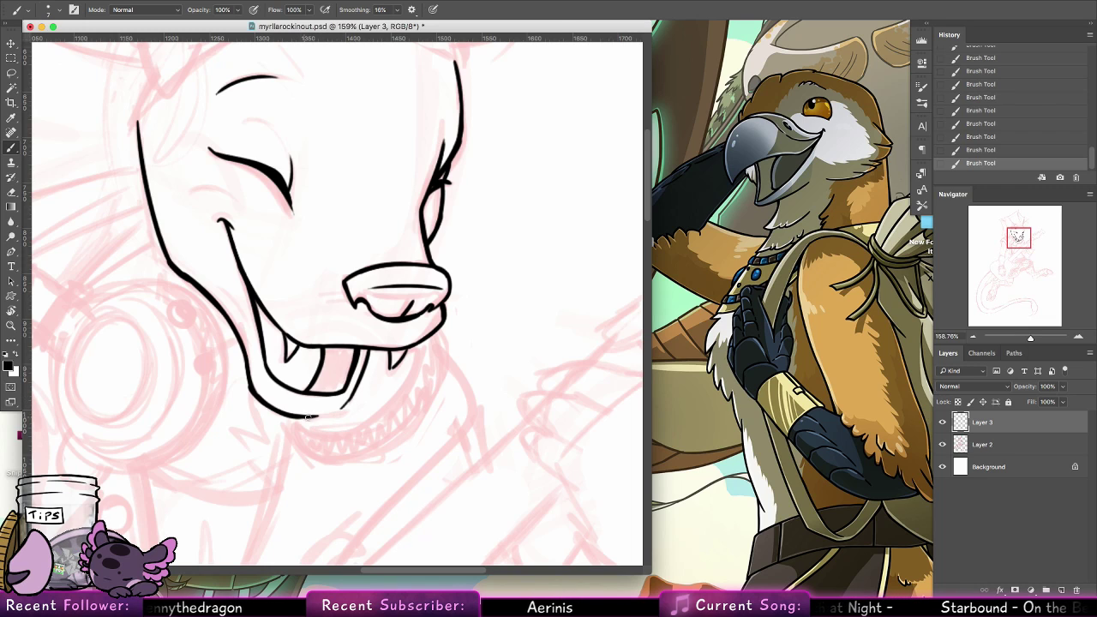
drag(308, 417, 349, 405)
key(super+z)
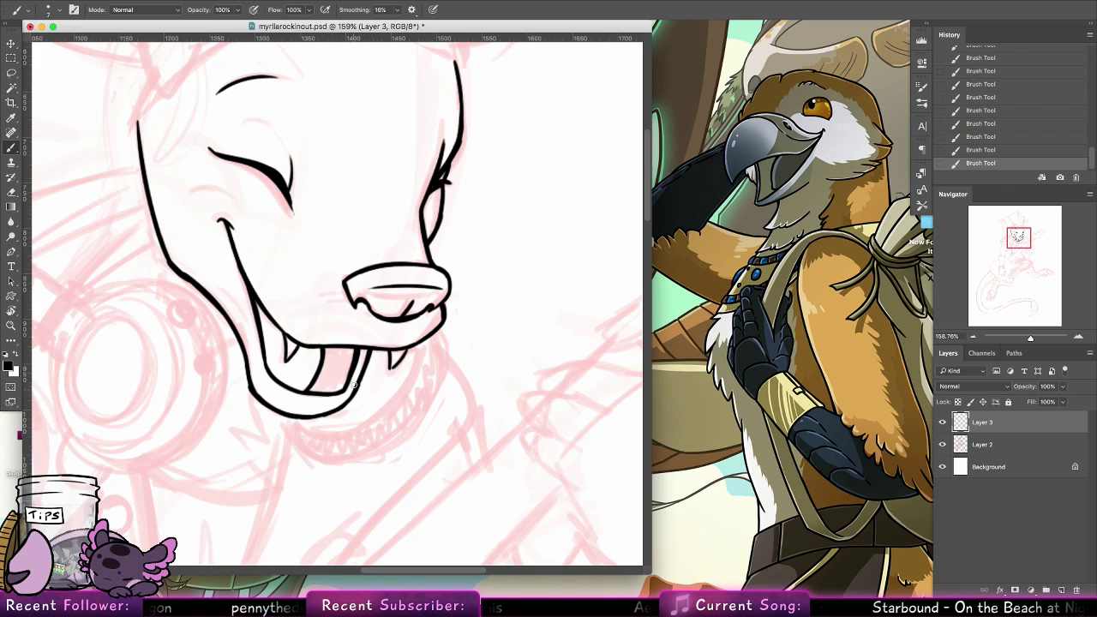
Ink the small round knot of the hair bow on the headband sketch, redoing strokes as needed
mouse_move(481, 291)
mouse_down()
mouse_move(460, 403)
mouse_move(474, 453)
mouse_up()
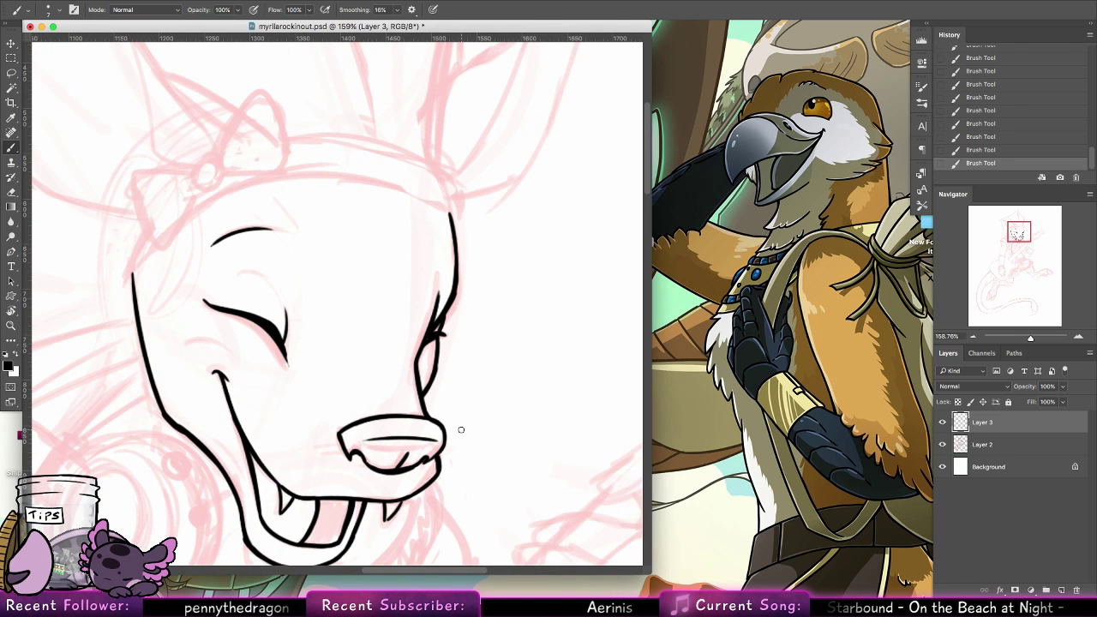
mouse_move(273, 240)
mouse_down()
mouse_move(286, 362)
mouse_move(236, 291)
mouse_up()
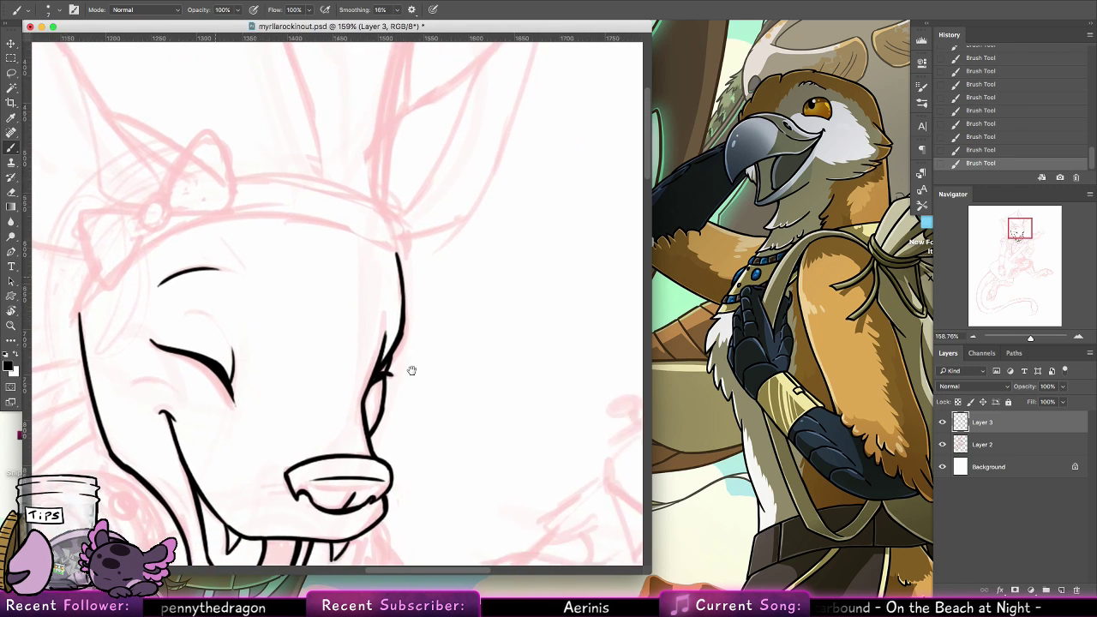
drag(476, 366, 516, 232)
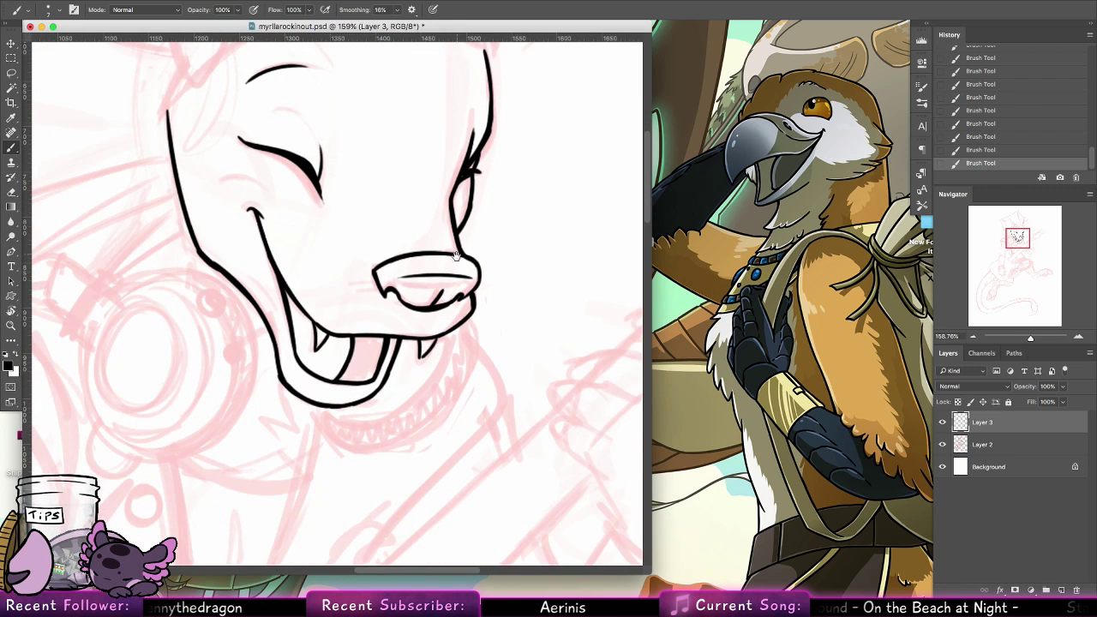
mouse_move(288, 274)
mouse_down()
mouse_move(459, 351)
mouse_move(419, 384)
mouse_move(541, 231)
mouse_up()
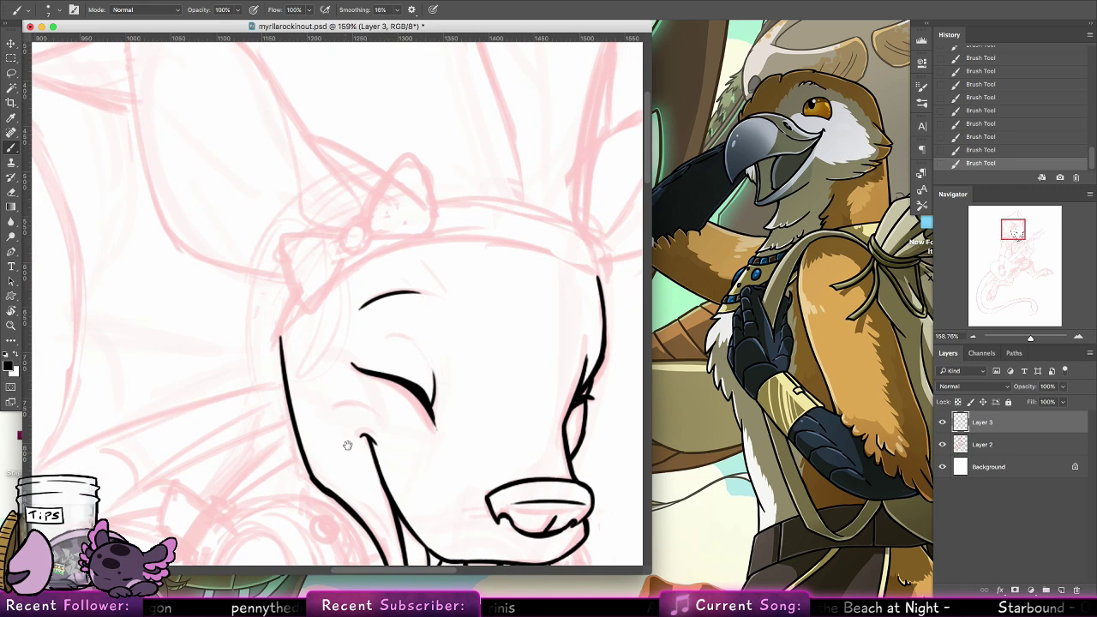
mouse_move(347, 445)
mouse_down()
mouse_move(367, 270)
mouse_move(384, 223)
mouse_up()
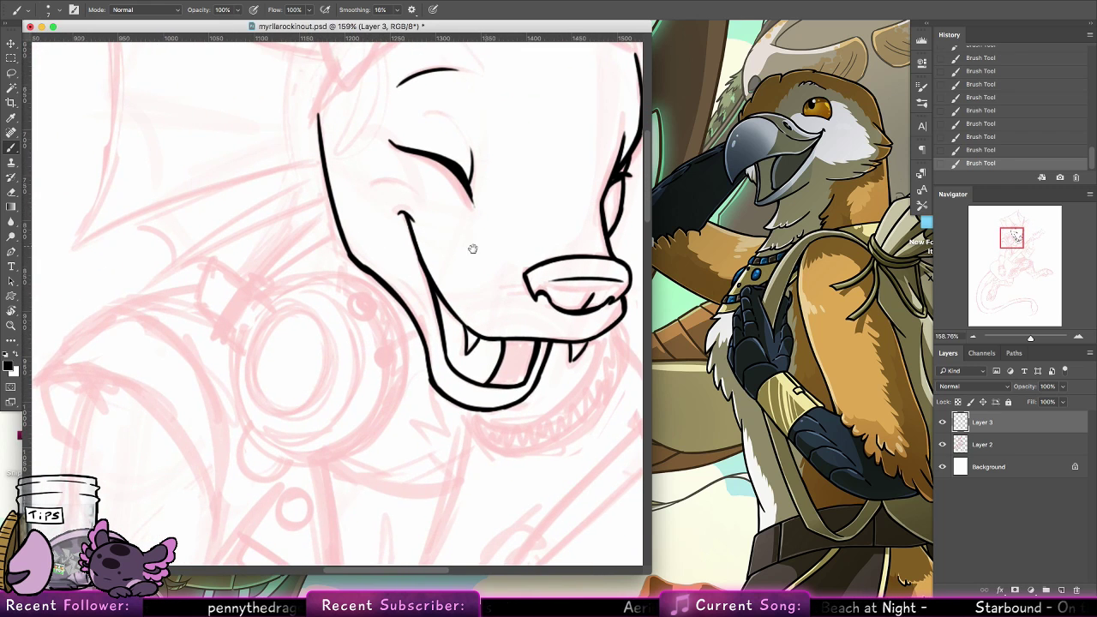
drag(472, 248, 440, 208)
drag(440, 270, 431, 376)
drag(452, 154, 438, 351)
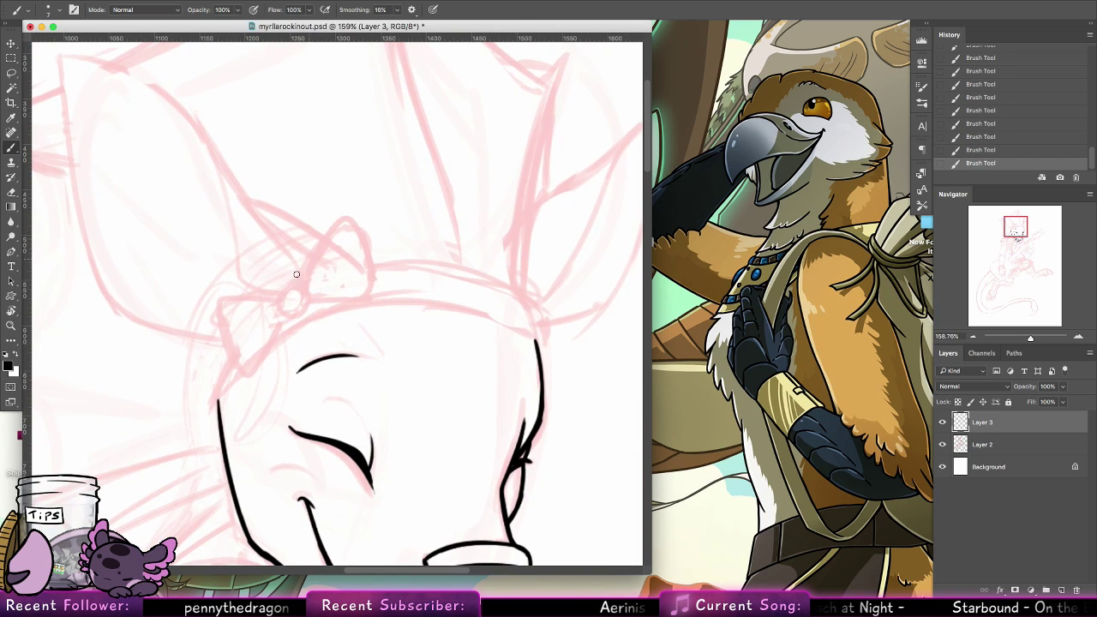
mouse_move(300, 288)
mouse_down()
mouse_move(288, 298)
mouse_move(295, 309)
mouse_move(288, 289)
mouse_move(290, 311)
mouse_move(306, 305)
mouse_move(297, 289)
mouse_move(304, 312)
mouse_move(290, 313)
mouse_move(294, 289)
mouse_move(292, 315)
mouse_up()
key(super+z)
key(super+z)
key(super+z)
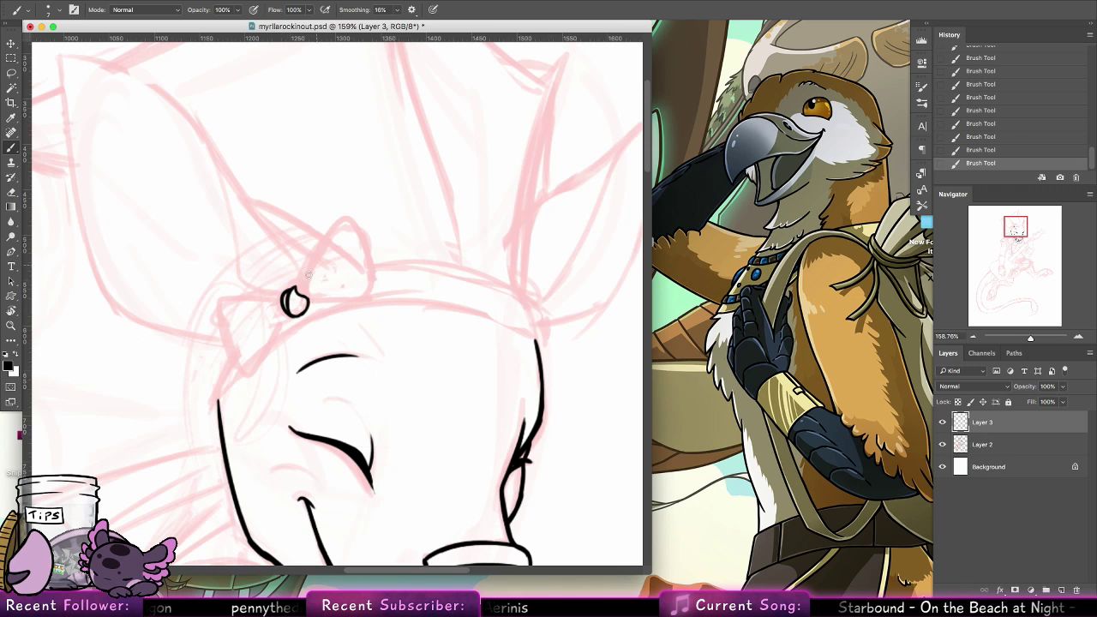
Ink the bow's upper loop from the knot around its rounded tip and add a curved fold line inside
drag(326, 232, 337, 221)
key(super+z)
drag(297, 289, 338, 224)
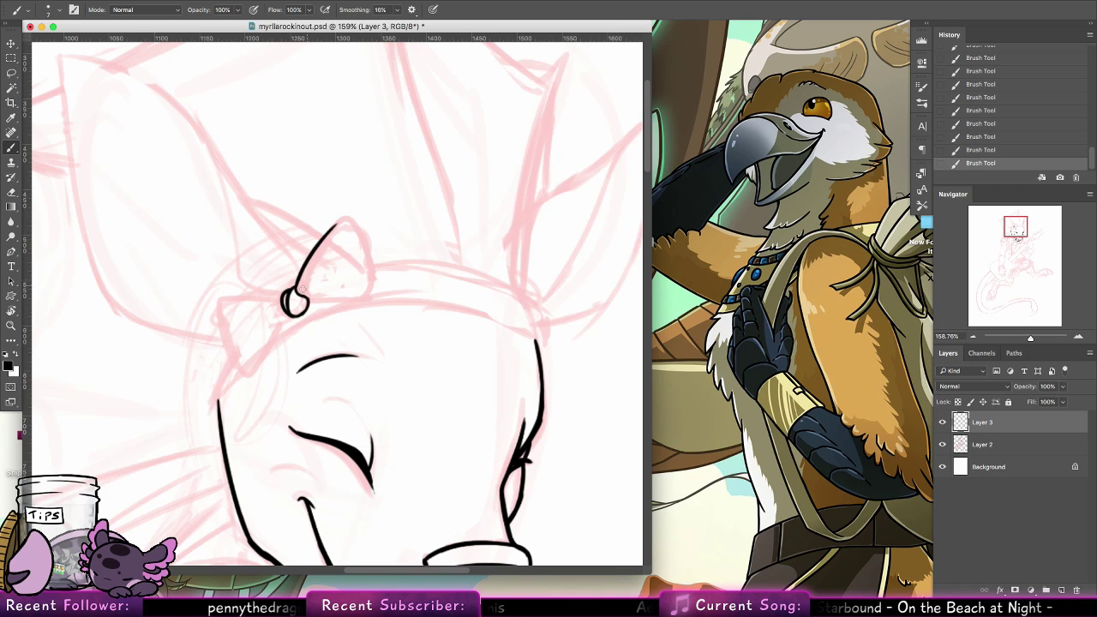
mouse_move(301, 290)
mouse_down()
mouse_move(348, 249)
mouse_move(314, 300)
mouse_up()
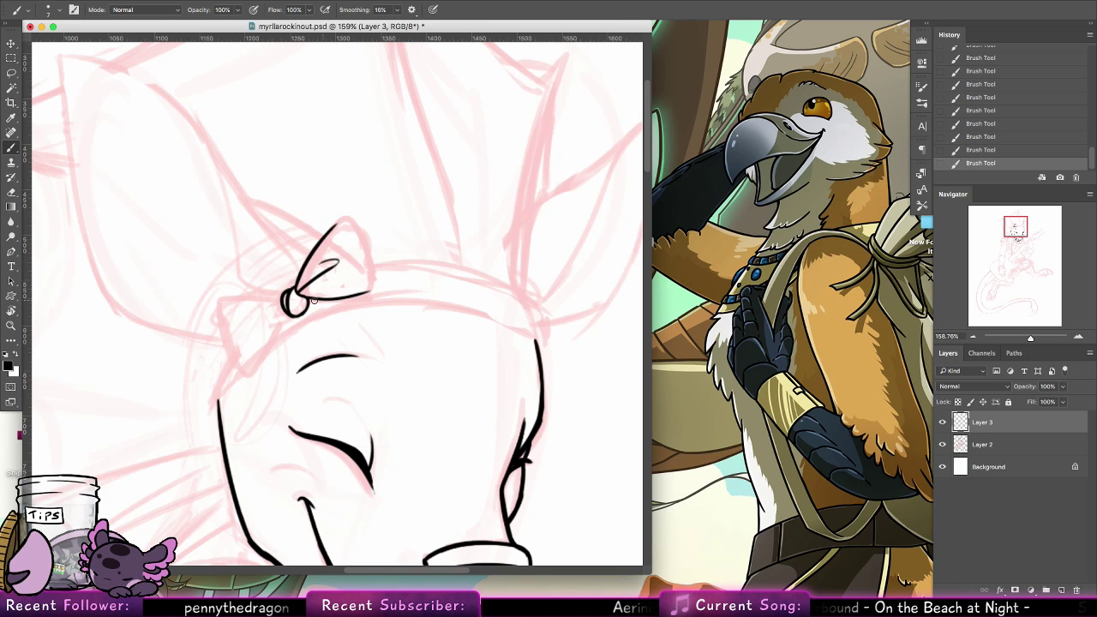
mouse_move(333, 224)
mouse_down()
mouse_move(379, 258)
mouse_move(372, 291)
mouse_up()
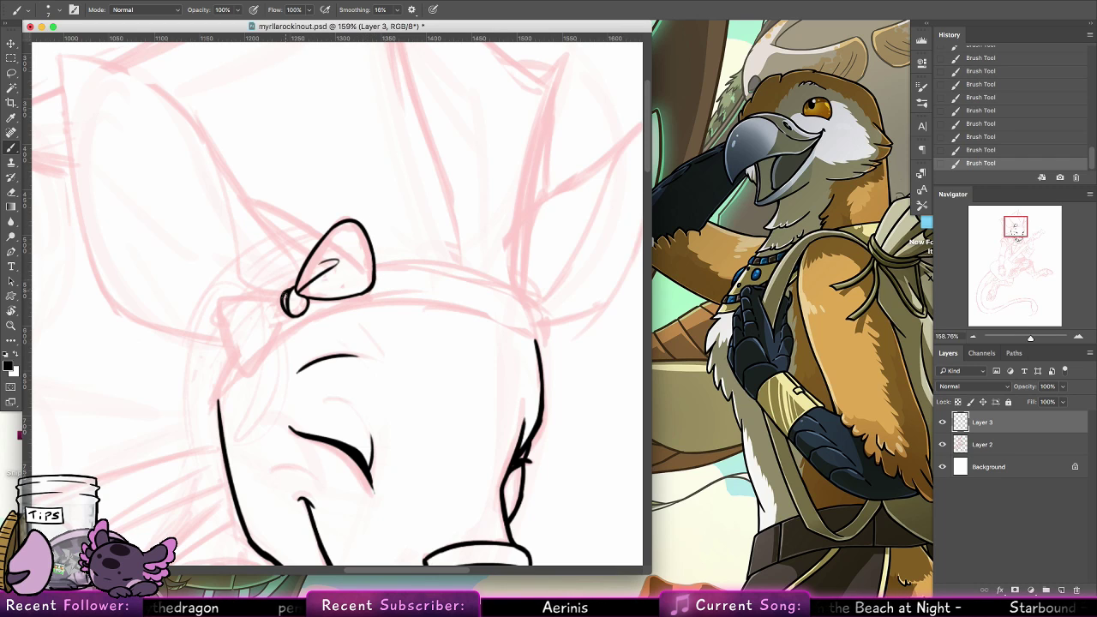
Ink the bow's lower loop with a short fold line inside and the headband edge running below it to the temple
drag(288, 297, 219, 300)
mouse_move(240, 364)
mouse_down()
mouse_move(221, 304)
mouse_move(240, 366)
mouse_up()
key(super+z)
mouse_move(222, 318)
mouse_down()
mouse_move(255, 370)
mouse_move(283, 320)
mouse_up()
key(super+z)
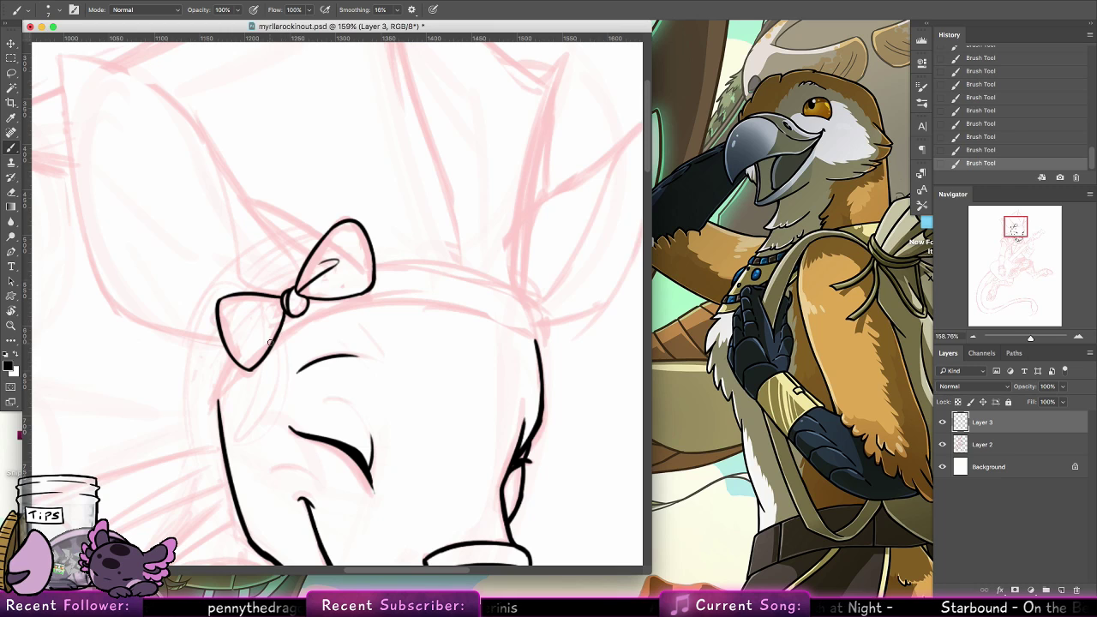
key(super+z)
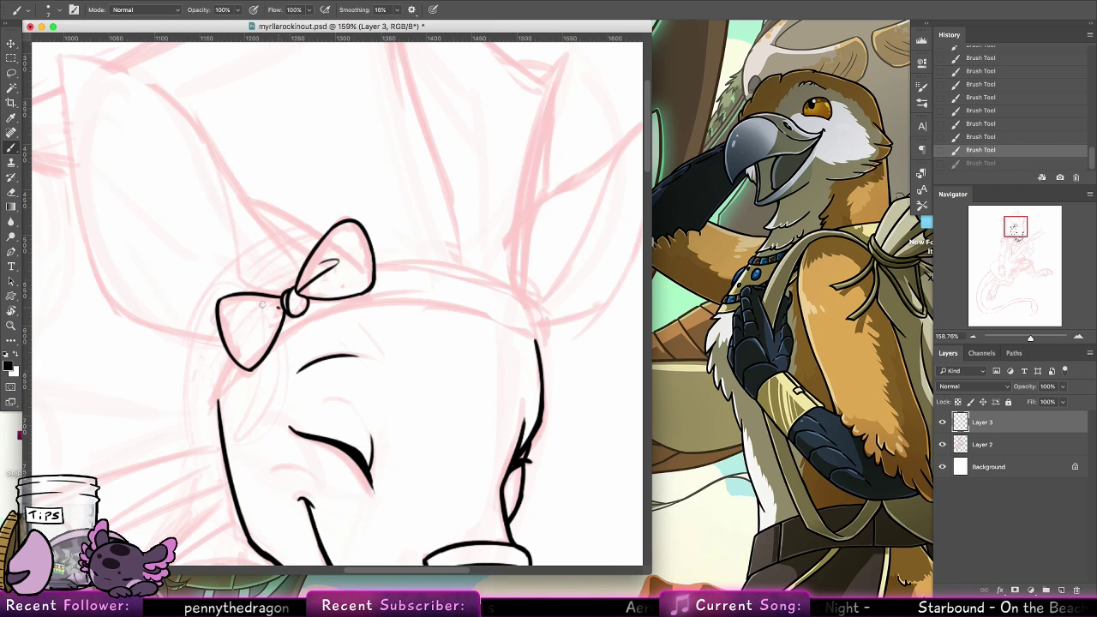
drag(277, 304, 263, 312)
key(super+z)
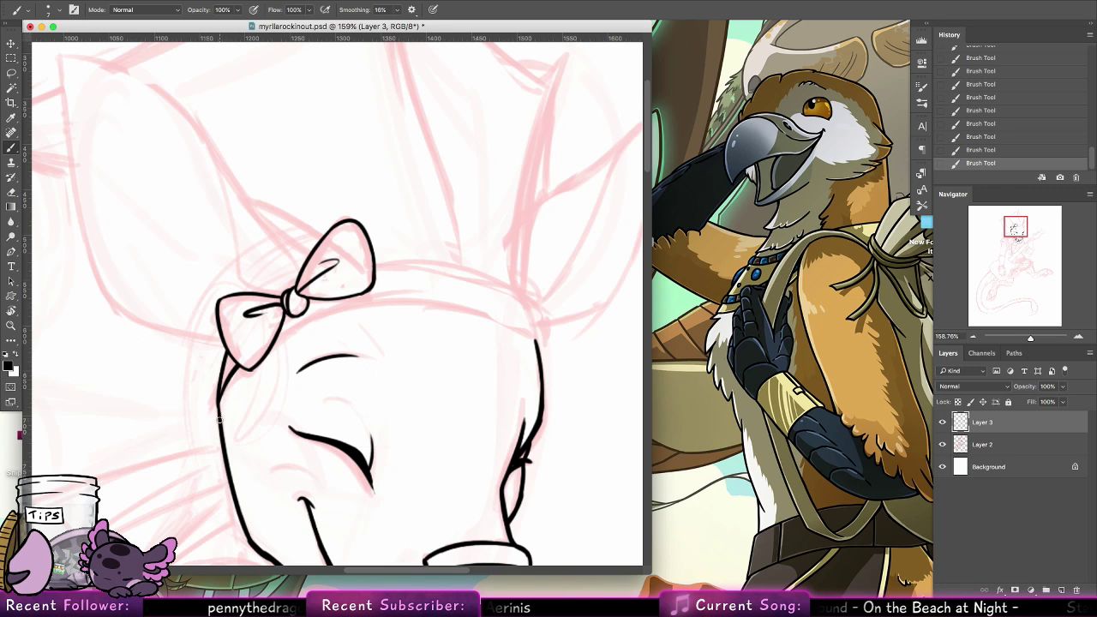
Rotate the canvas about a quarter turn and ink the headband's lower edge across the forehead from bow to far temple
drag(293, 302, 396, 293)
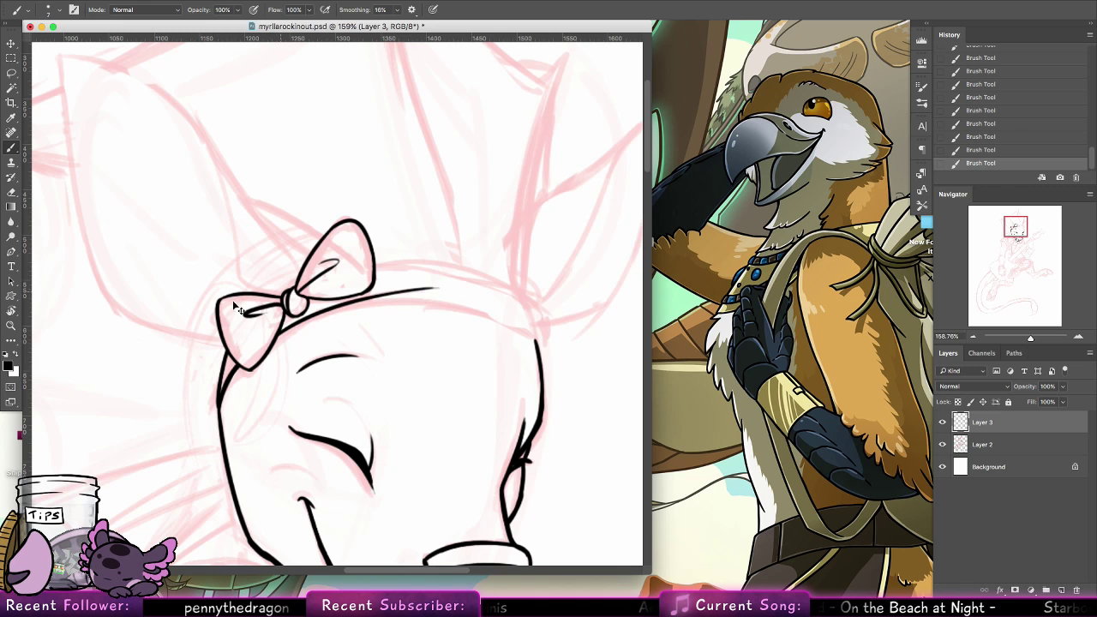
key(super+z)
key(r)
mouse_move(163, 239)
mouse_down()
mouse_move(186, 477)
mouse_move(250, 516)
mouse_up()
key(b)
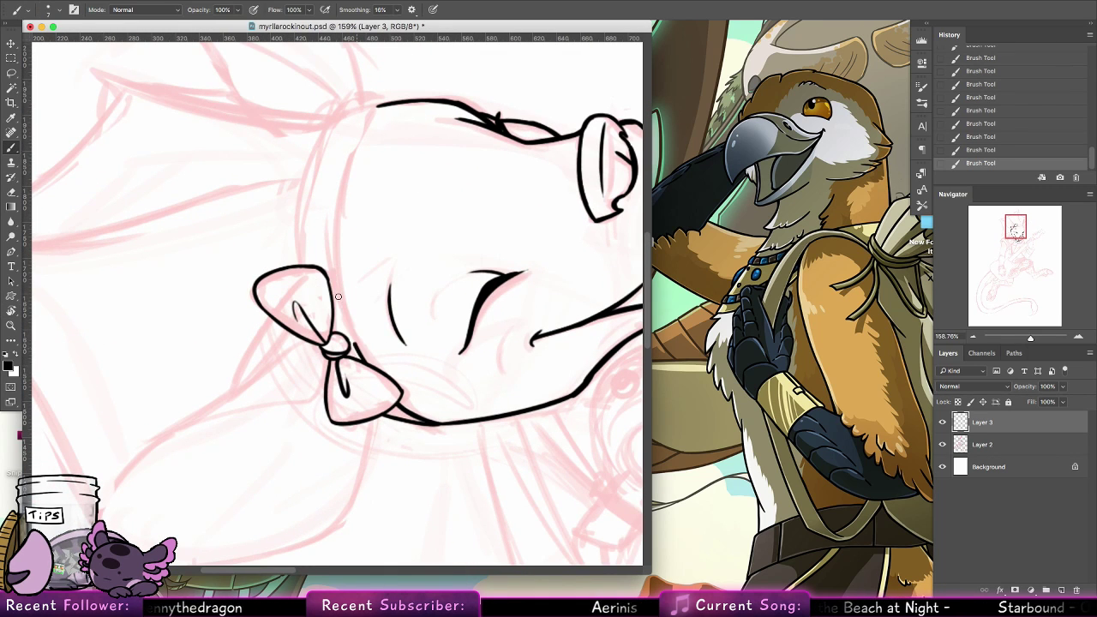
drag(341, 343, 351, 159)
key(super+z)
mouse_move(378, 105)
mouse_down()
mouse_move(336, 274)
mouse_move(350, 327)
mouse_up()
key(super+z)
drag(335, 232, 372, 365)
drag(338, 291, 368, 360)
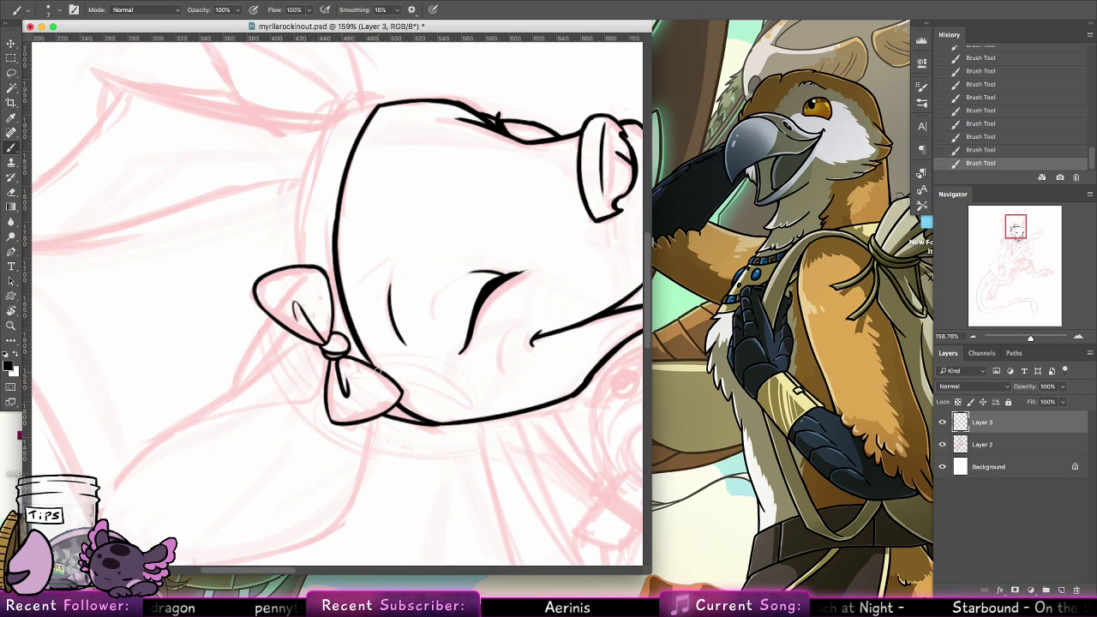
Ink the headband's upper edge from the bow's upper loop around to the far side of the head
mouse_move(300, 267)
mouse_down()
mouse_move(302, 206)
mouse_move(335, 116)
mouse_move(299, 231)
mouse_move(332, 130)
mouse_move(351, 113)
mouse_up()
key(super+z)
key(super+z)
mouse_move(314, 157)
mouse_down()
mouse_move(365, 104)
mouse_move(349, 110)
mouse_move(387, 101)
mouse_up()
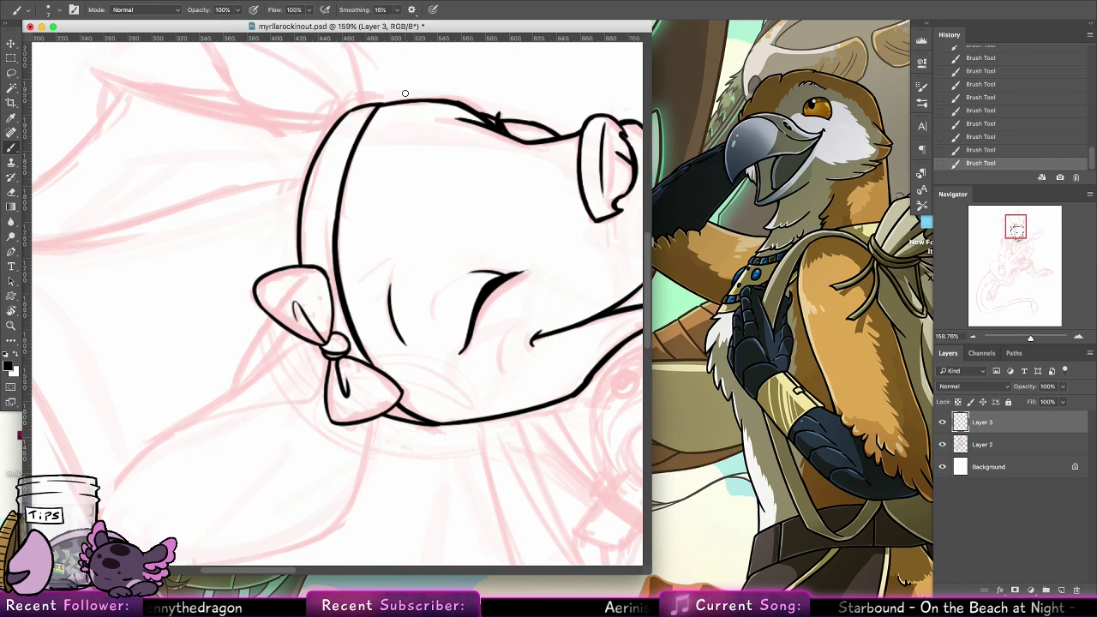
Reset the canvas rotation and ink the near ear's inner curve from its pointed tip down to the bow
double_click(12, 311)
click(12, 326)
drag(529, 352, 480, 329)
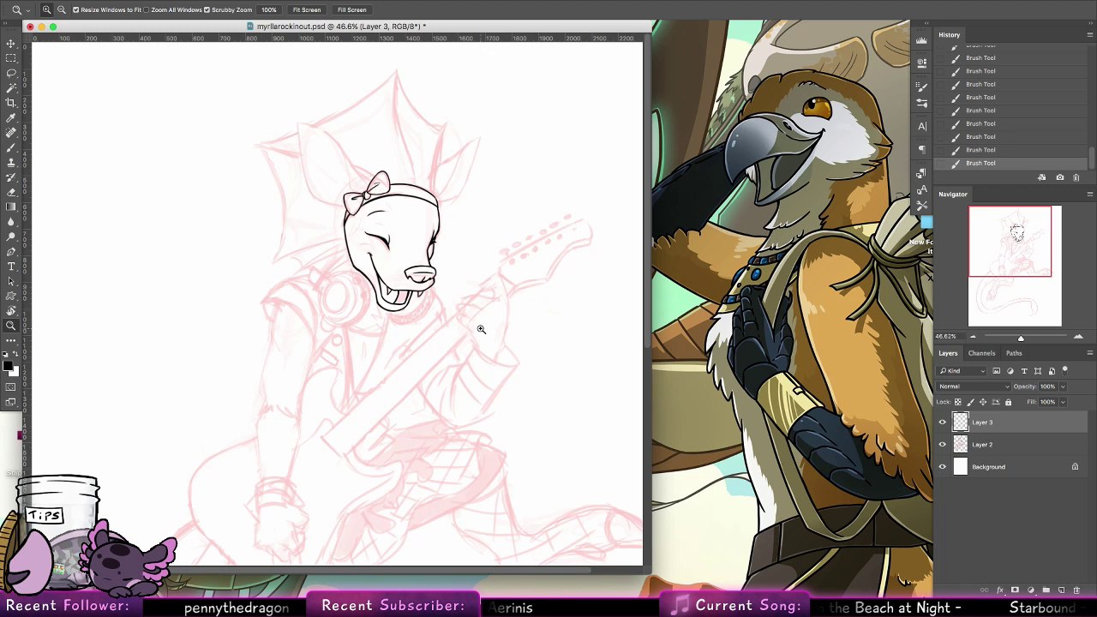
drag(432, 151, 504, 171)
drag(339, 269, 445, 385)
drag(303, 312, 314, 312)
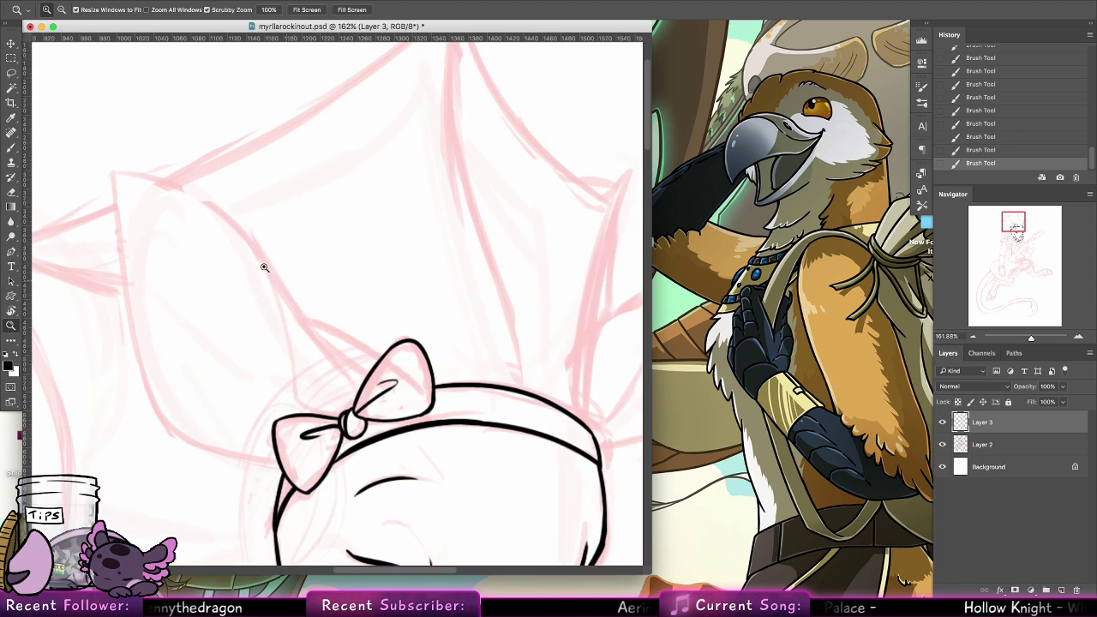
key(b)
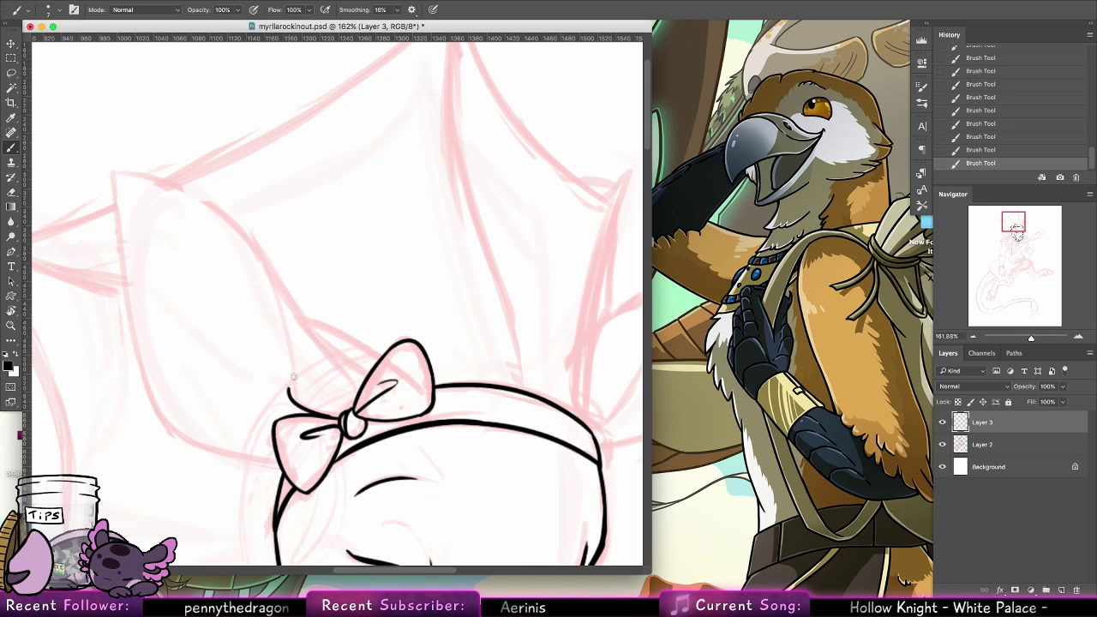
mouse_move(331, 415)
mouse_down()
mouse_move(281, 375)
mouse_move(254, 274)
mouse_move(122, 166)
mouse_move(282, 366)
mouse_up()
key(super+z)
key(super+z)
key(super+z)
drag(112, 169, 280, 391)
drag(275, 348, 292, 401)
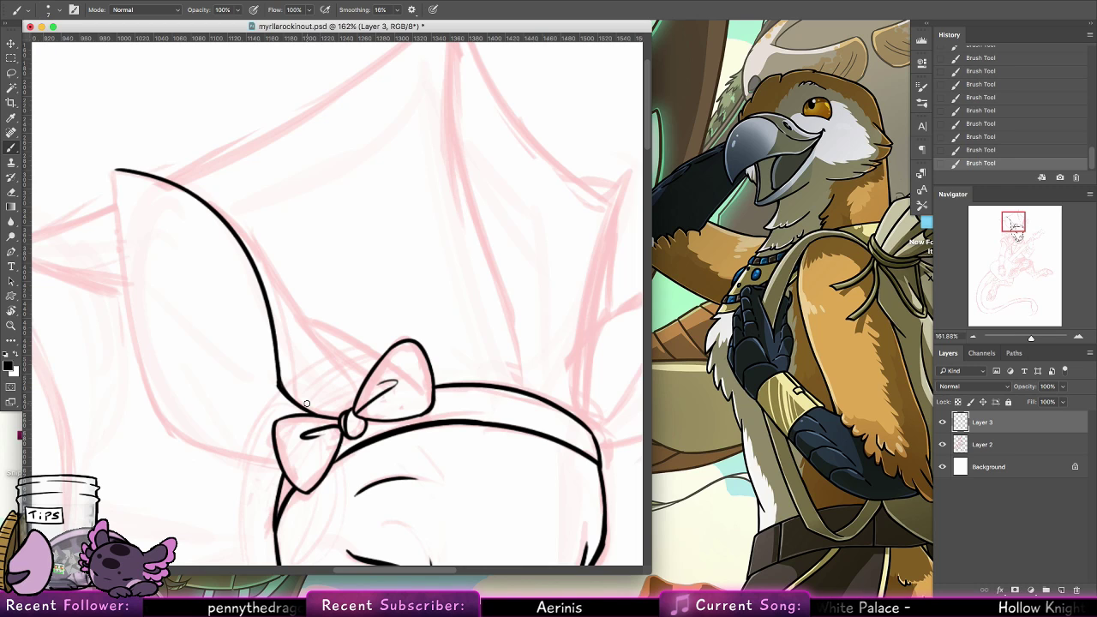
Ink the near ear's outer edge in one long curve from the tip down to the bow's lower loop
mouse_move(115, 170)
mouse_down()
mouse_move(213, 466)
mouse_move(261, 478)
mouse_up()
key(super+z)
mouse_move(116, 172)
mouse_down()
mouse_move(208, 450)
mouse_move(279, 435)
mouse_move(260, 456)
mouse_up()
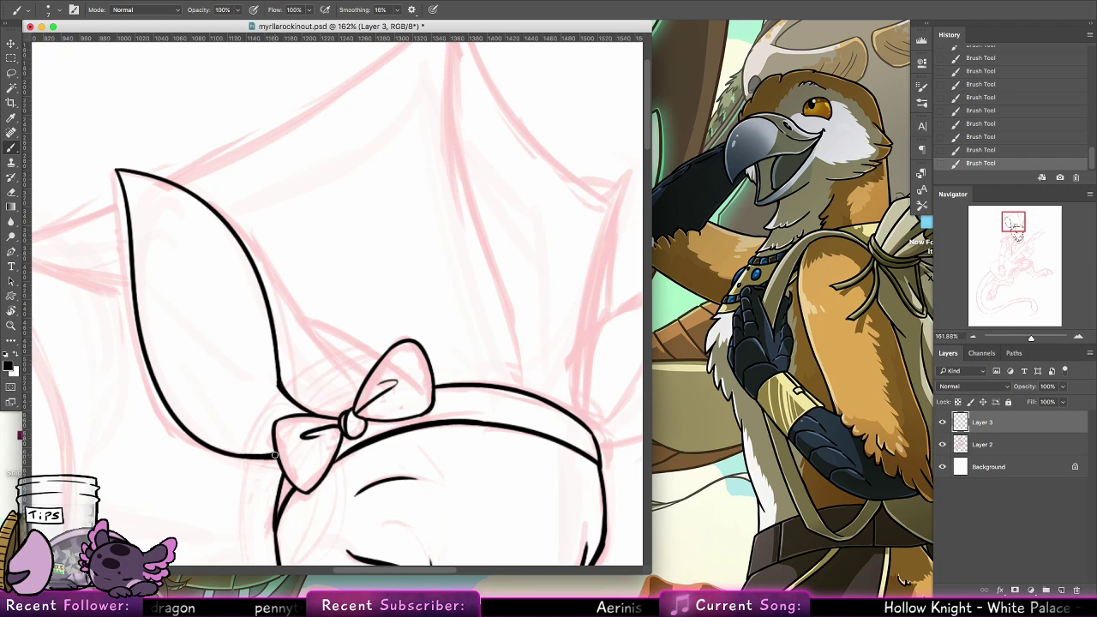
Ink the back edge of the near ear, branching off its upper curve and running down to the bow, redoing failed strokes
drag(204, 199, 317, 332)
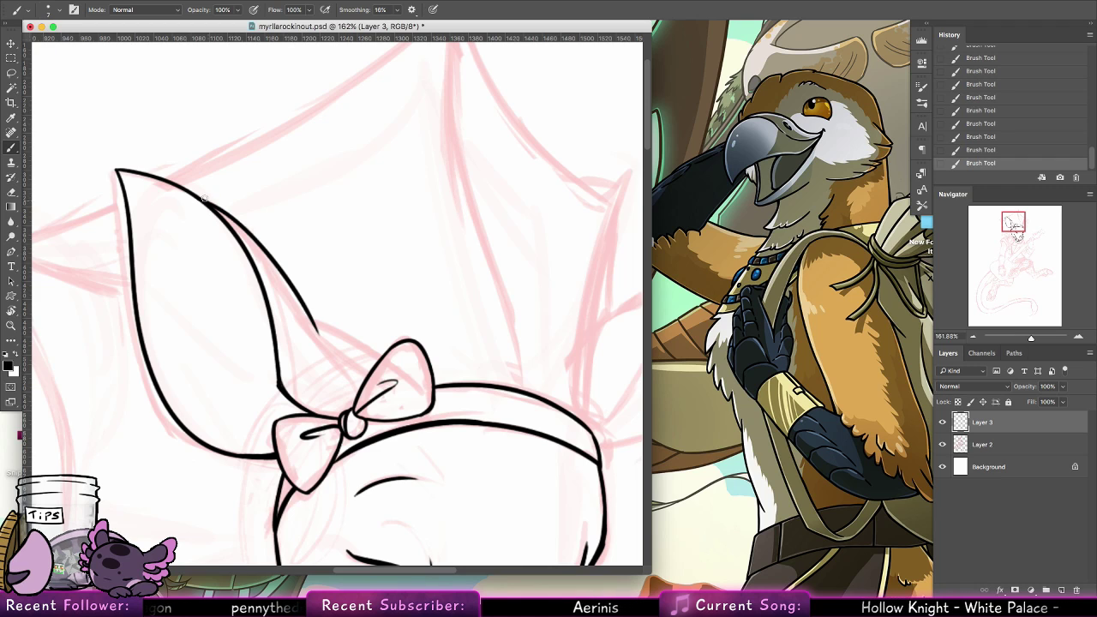
key(super+z)
drag(202, 198, 335, 360)
key(super+z)
drag(220, 217, 339, 375)
drag(298, 320, 359, 363)
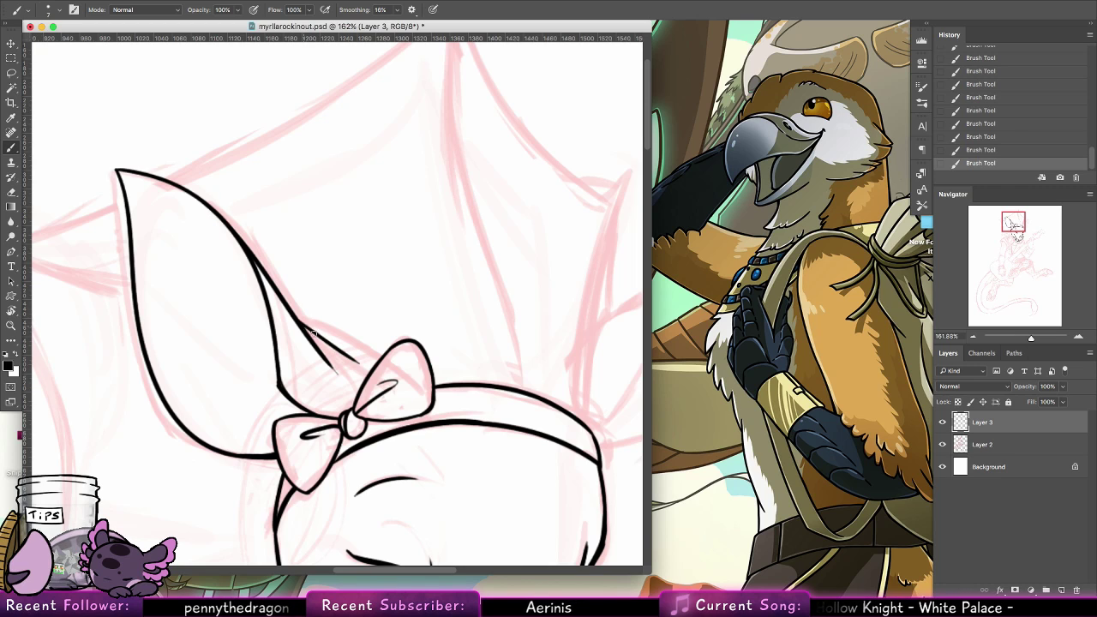
key(super+z)
key(super+z)
key(super+z)
mouse_move(207, 204)
mouse_down()
mouse_move(331, 348)
mouse_move(343, 383)
mouse_move(369, 376)
mouse_up()
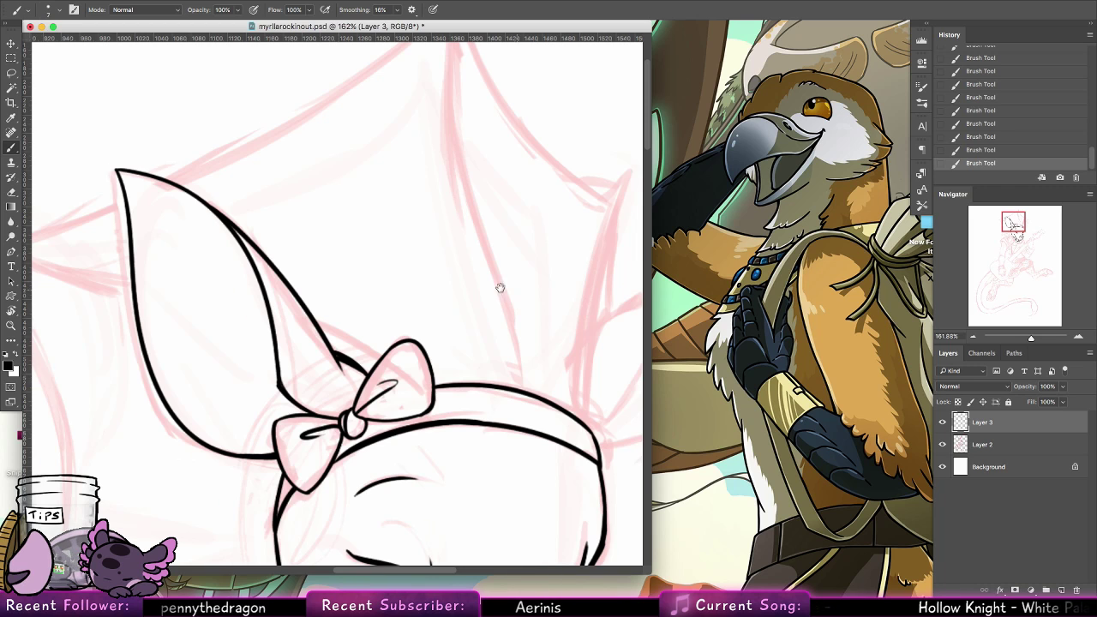
Ink the outer edge and pointed tip of the narrow crest spine rising from the headband beside the far ear, redoing the first stroke
drag(630, 247, 365, 257)
mouse_move(322, 442)
mouse_down()
mouse_move(323, 380)
mouse_move(366, 208)
mouse_up()
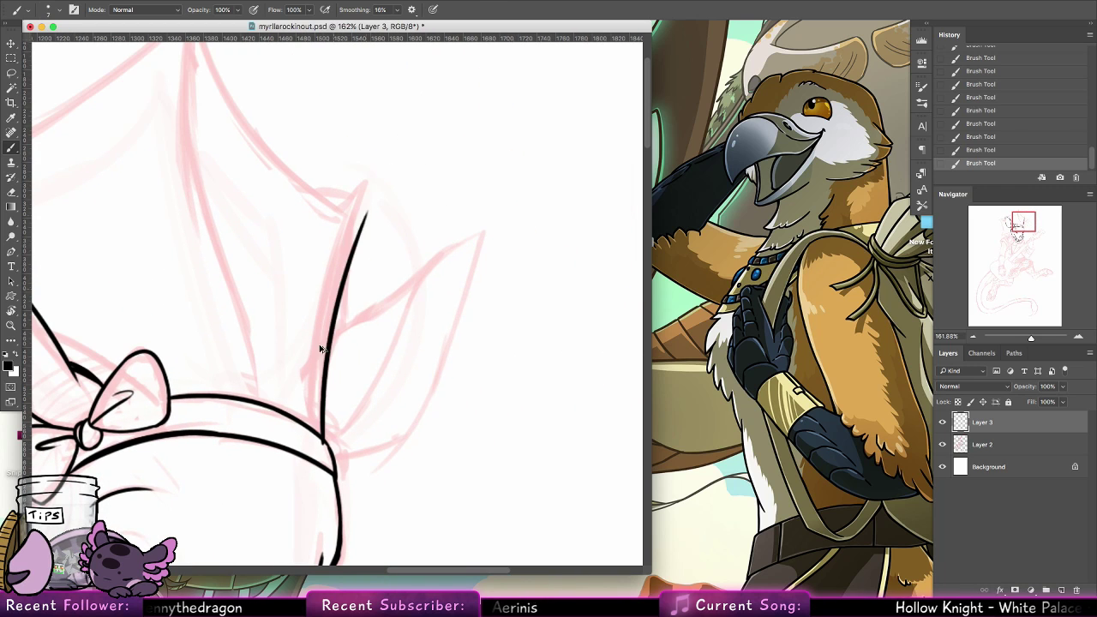
key(ctrl+z)
drag(322, 442, 364, 195)
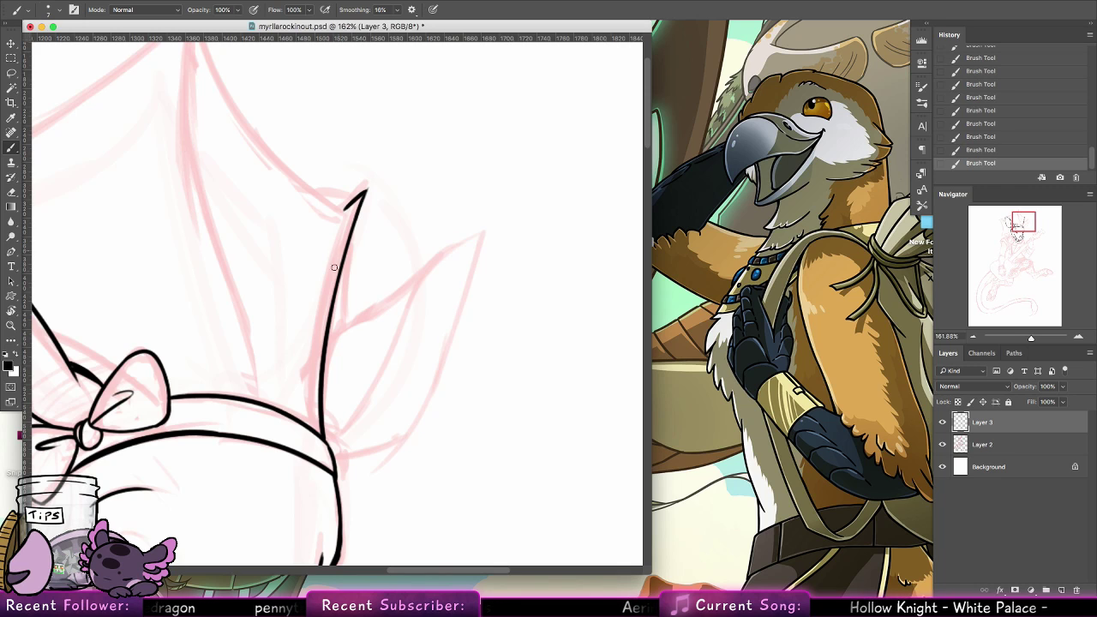
drag(339, 240, 341, 251)
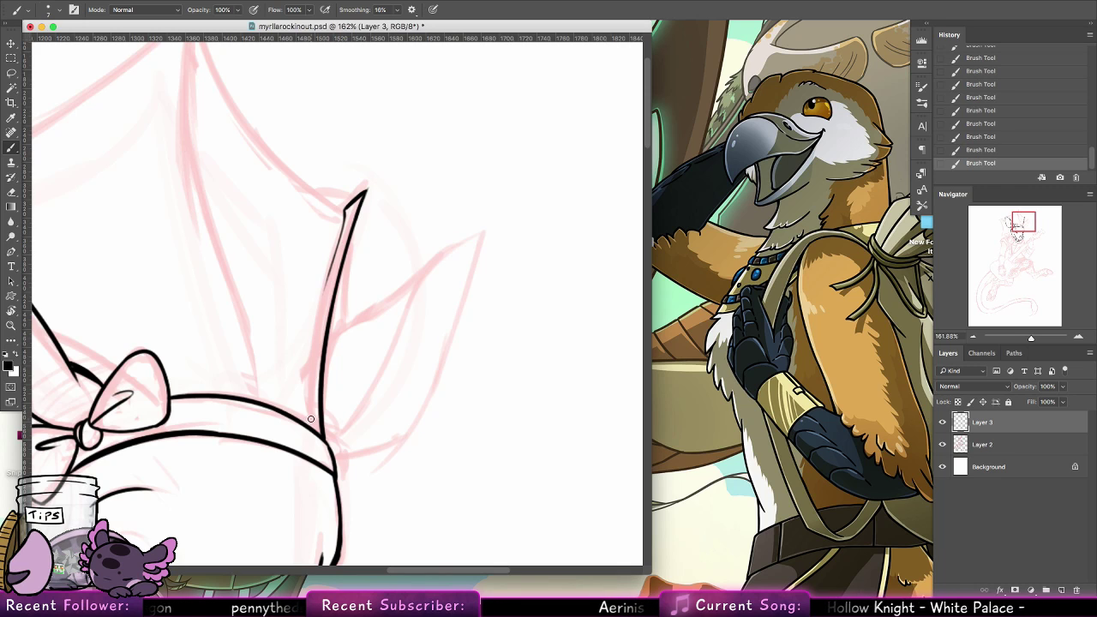
Ink the inner edge of the narrow crest spine up from the headband, retrying the stroke until it fits
drag(311, 423, 321, 259)
key(ctrl+z)
drag(313, 428, 323, 274)
key(ctrl+z)
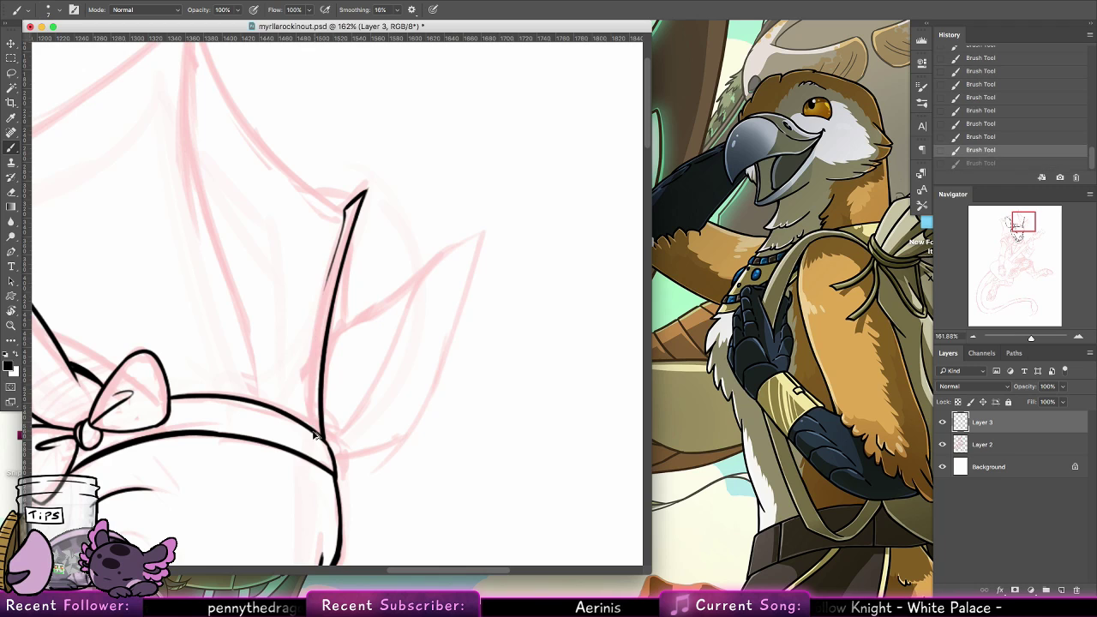
drag(315, 435, 322, 300)
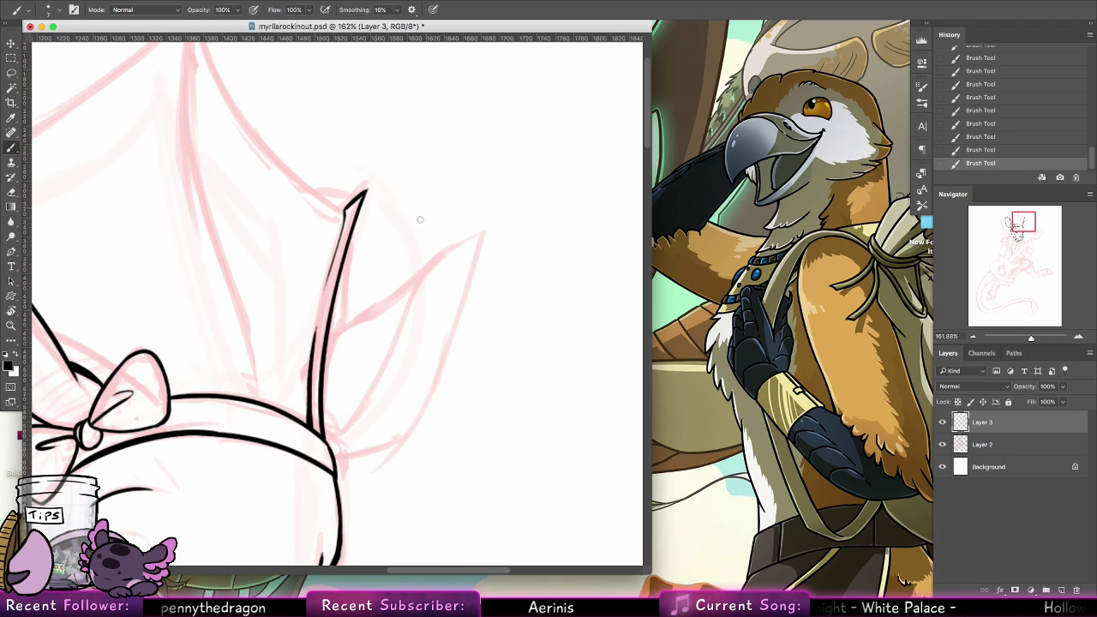
Ink the far ear's inner curve from the headband up toward its tip, redoing strokes that stray from the sketch
mouse_move(334, 447)
mouse_down()
mouse_move(403, 314)
mouse_move(476, 238)
mouse_up()
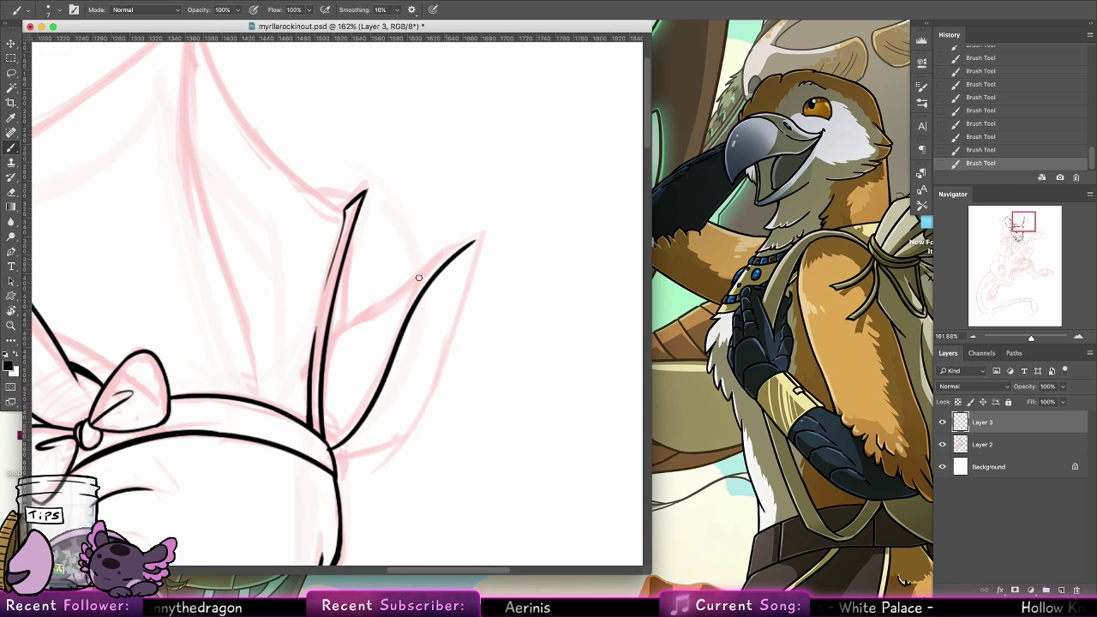
key(super+z)
mouse_move(338, 446)
mouse_down()
mouse_move(379, 401)
mouse_move(487, 224)
mouse_up()
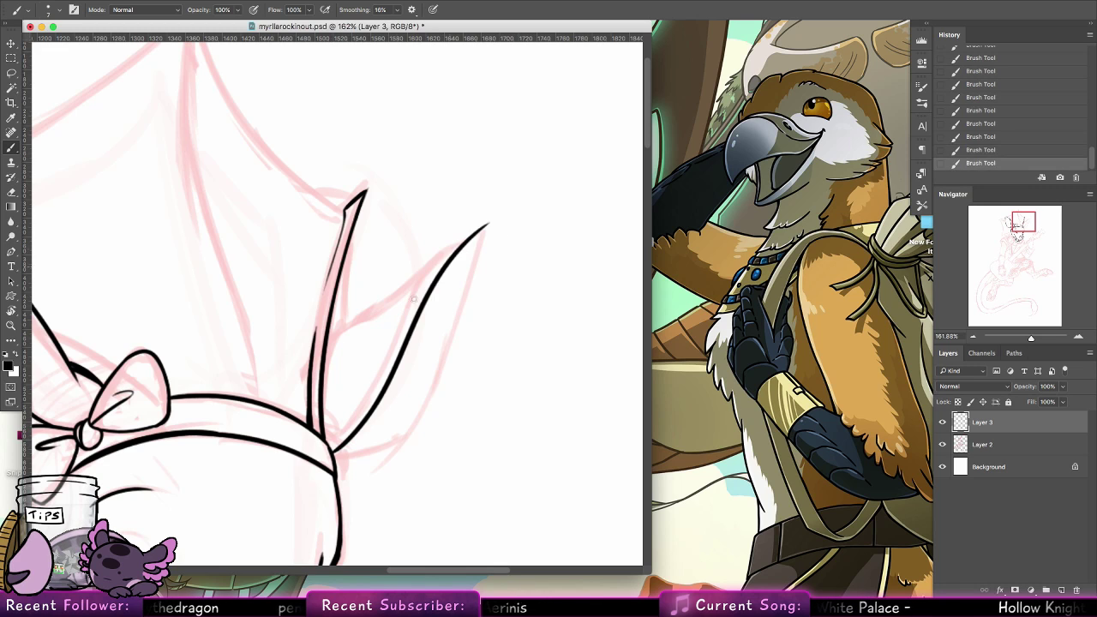
key(super+z)
drag(334, 452, 476, 241)
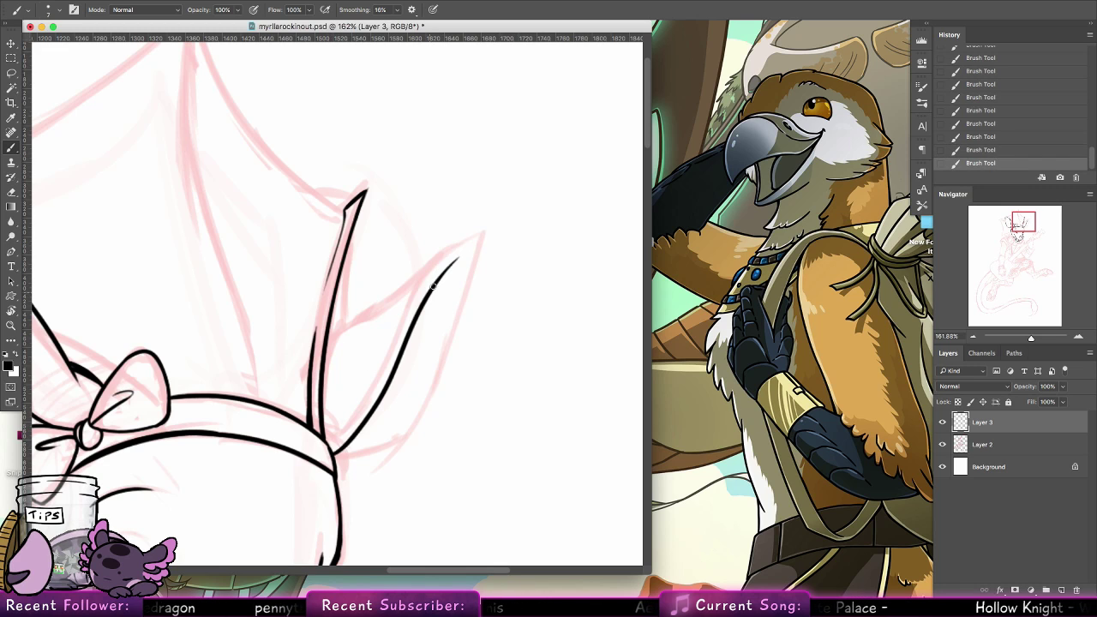
drag(432, 287, 473, 246)
Ink the far ear's upper edge from the crest spine out to the ear tip, redoing the strokes at the tip
drag(325, 347, 478, 229)
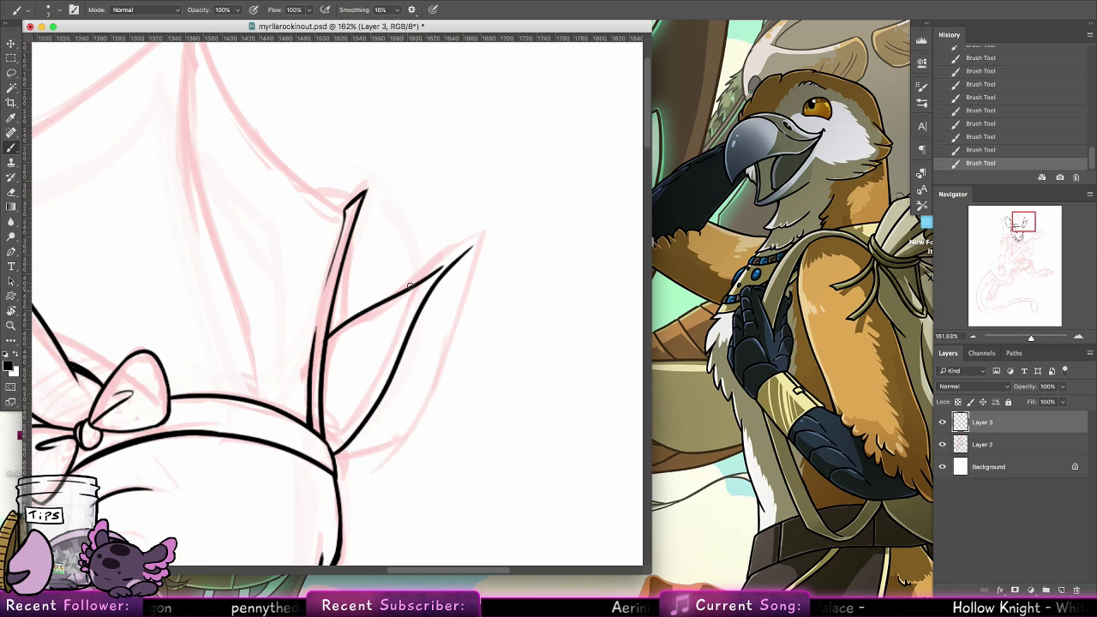
drag(411, 285, 466, 250)
key(super+z)
drag(422, 281, 475, 239)
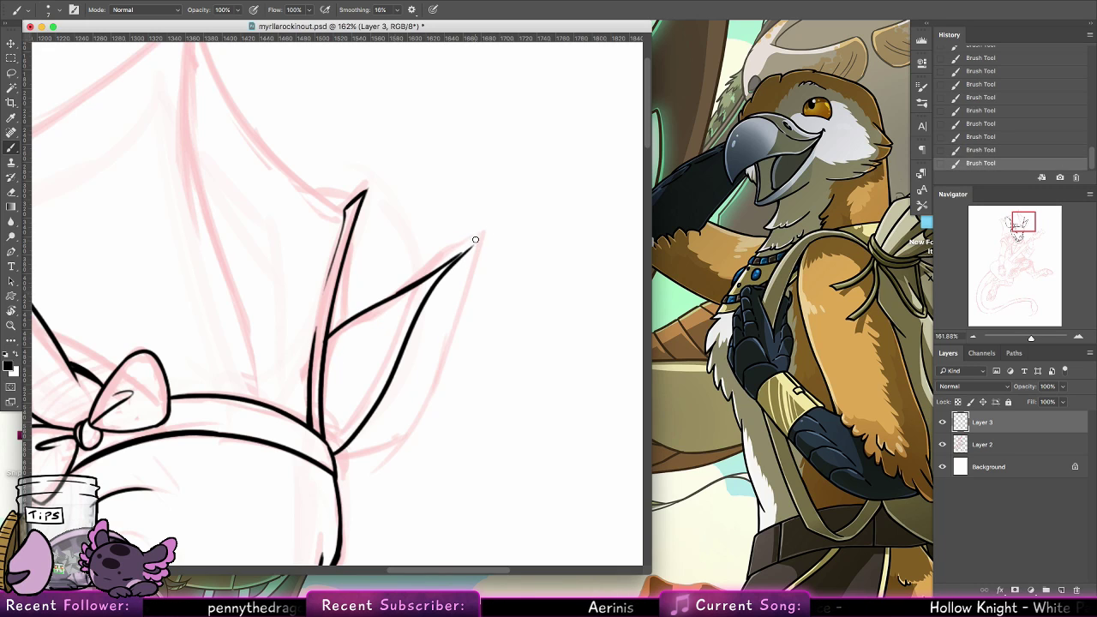
key(super+z)
mouse_move(424, 279)
mouse_down()
mouse_move(476, 240)
mouse_move(455, 351)
mouse_up()
key(super+z)
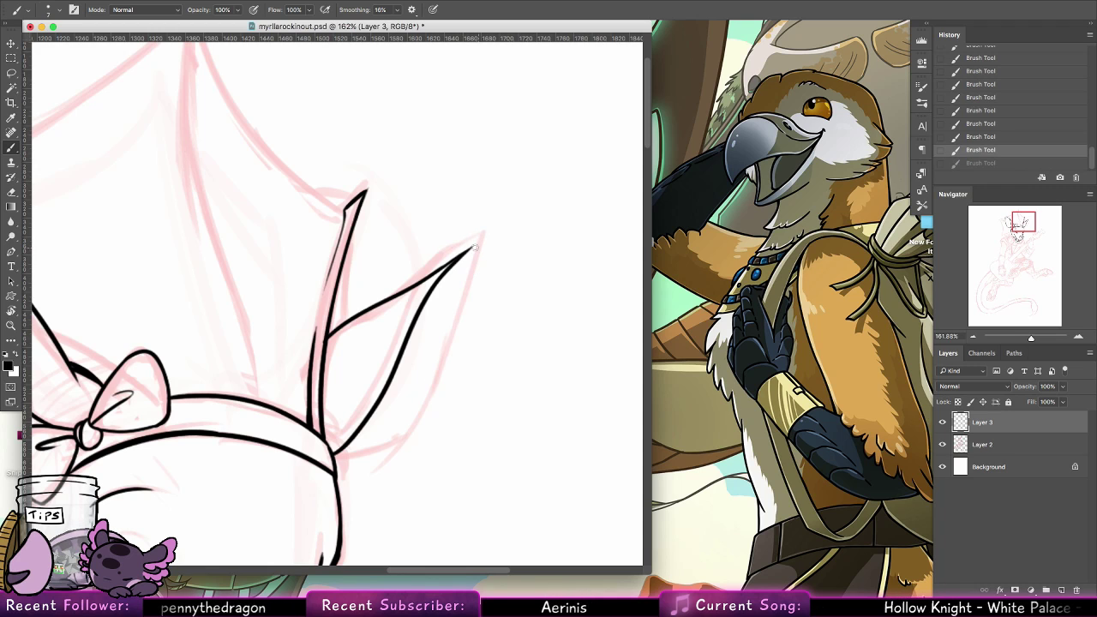
Ink the far ear's outer edge from the tip down to the side of the head and erase the stray ink at its base
drag(475, 246, 443, 364)
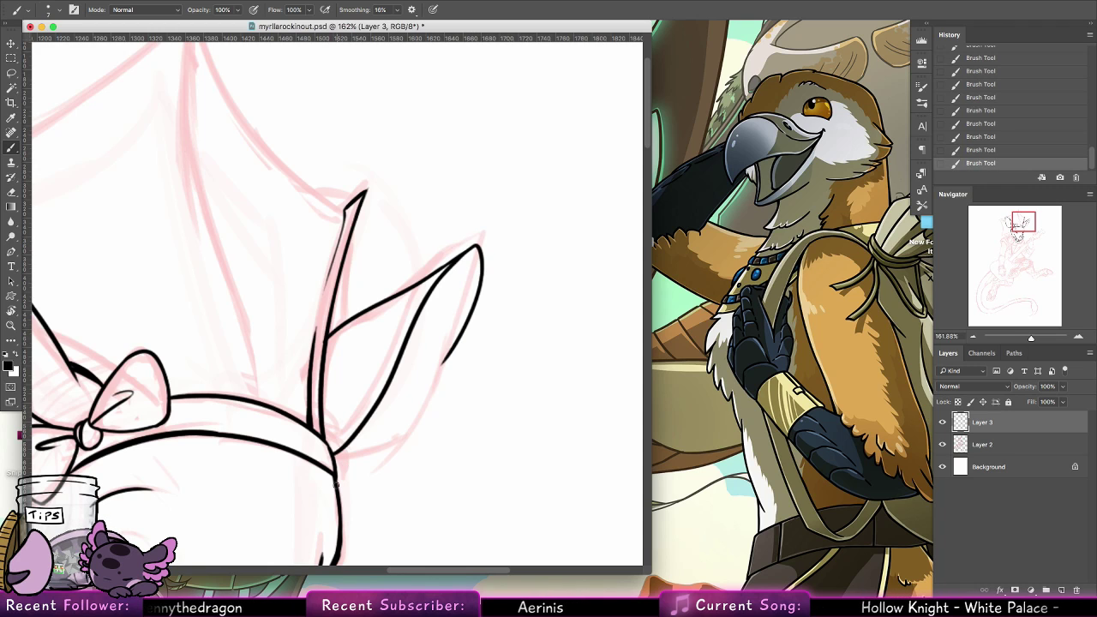
mouse_move(337, 490)
mouse_down()
mouse_move(406, 438)
mouse_move(424, 411)
mouse_move(377, 467)
mouse_move(447, 348)
mouse_up()
key(super+z)
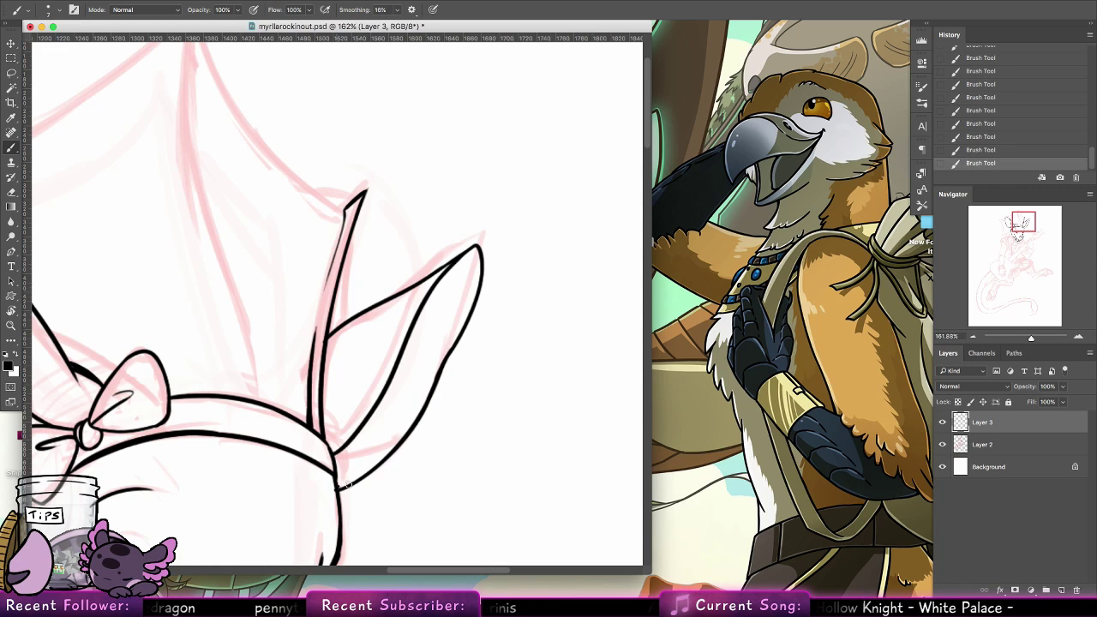
key(e)
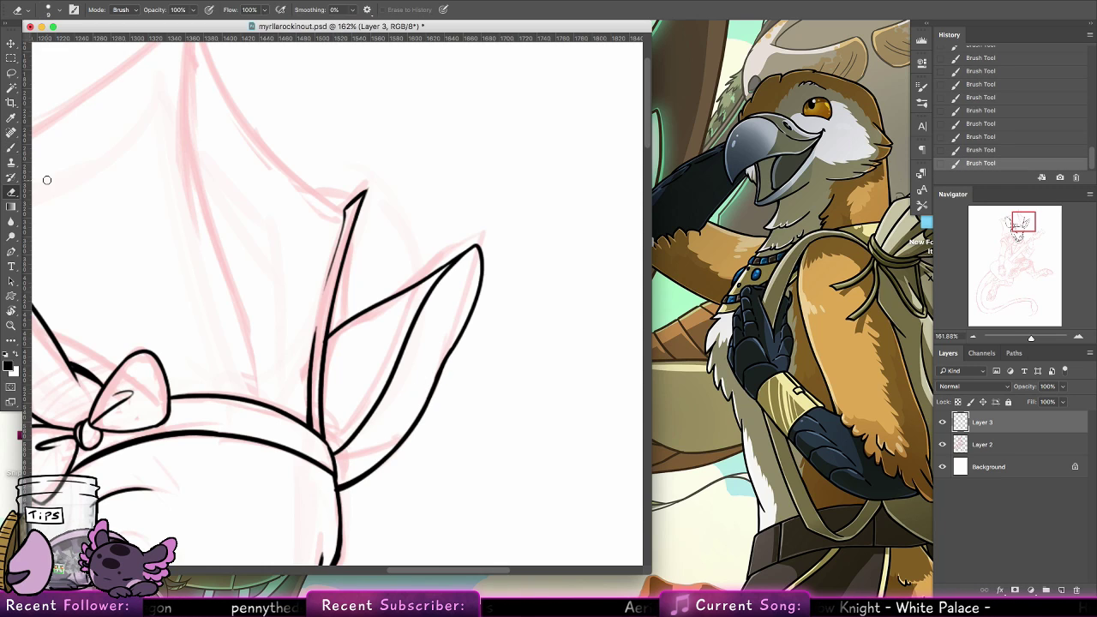
click(332, 499)
key(b)
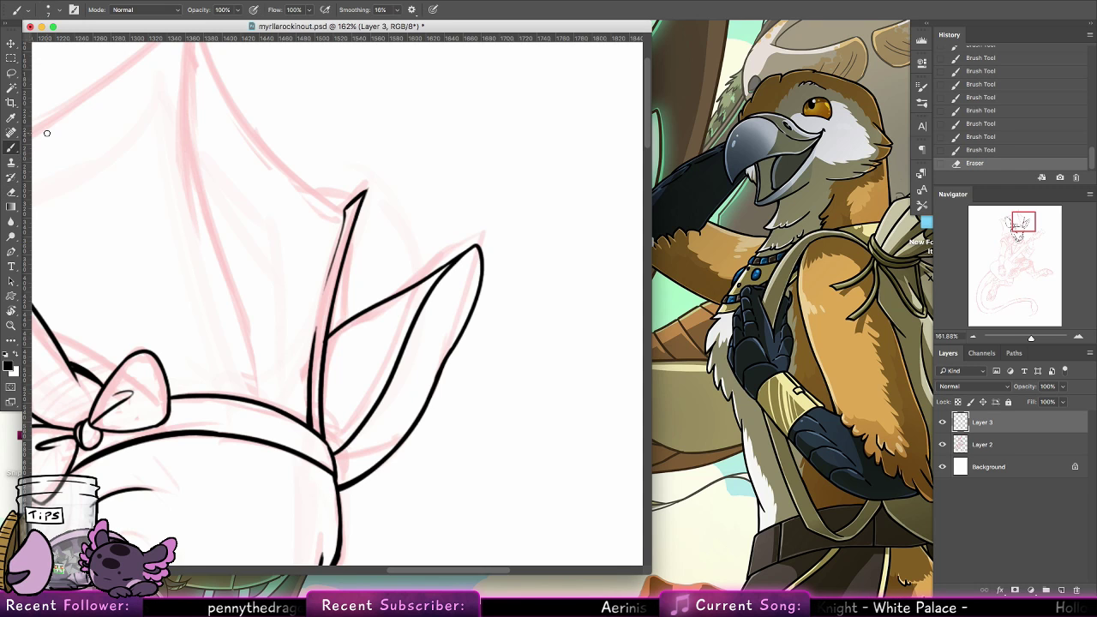
Ink the crest's tall central spine line from the headband up to the peak, redoing strokes as needed
drag(264, 394, 540, 428)
drag(211, 343, 299, 357)
drag(477, 259, 343, 289)
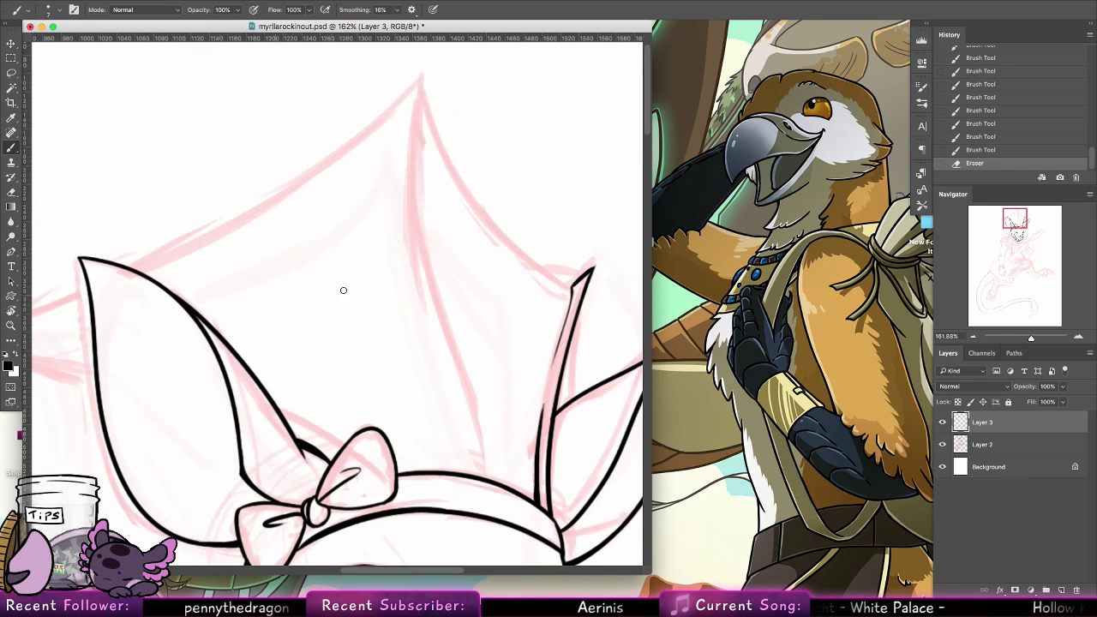
mouse_move(484, 478)
mouse_down()
mouse_move(420, 84)
mouse_move(421, 188)
mouse_up()
key(super+z)
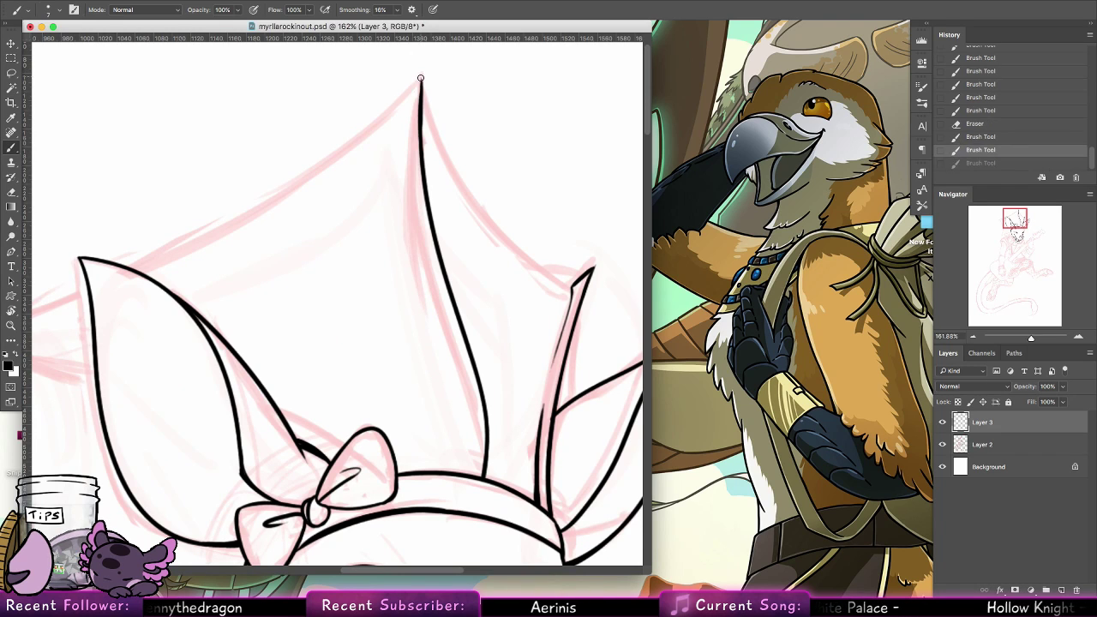
drag(421, 82, 422, 183)
mouse_move(421, 76)
mouse_down()
mouse_move(178, 241)
mouse_move(421, 80)
mouse_up()
key(super+z)
Ink the crest membrane's curved edges from the central peak to the far spine's tip and to the near ear
mouse_move(421, 91)
mouse_down()
mouse_move(525, 250)
mouse_move(571, 296)
mouse_move(583, 275)
mouse_up()
key(super+z)
key(super+z)
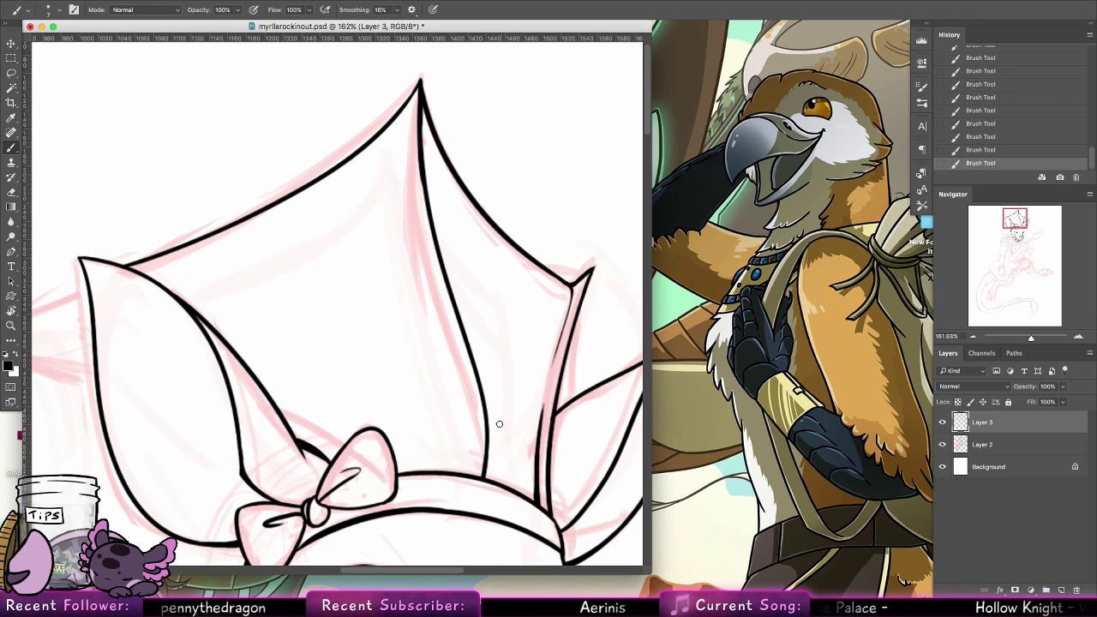
drag(339, 413, 302, 420)
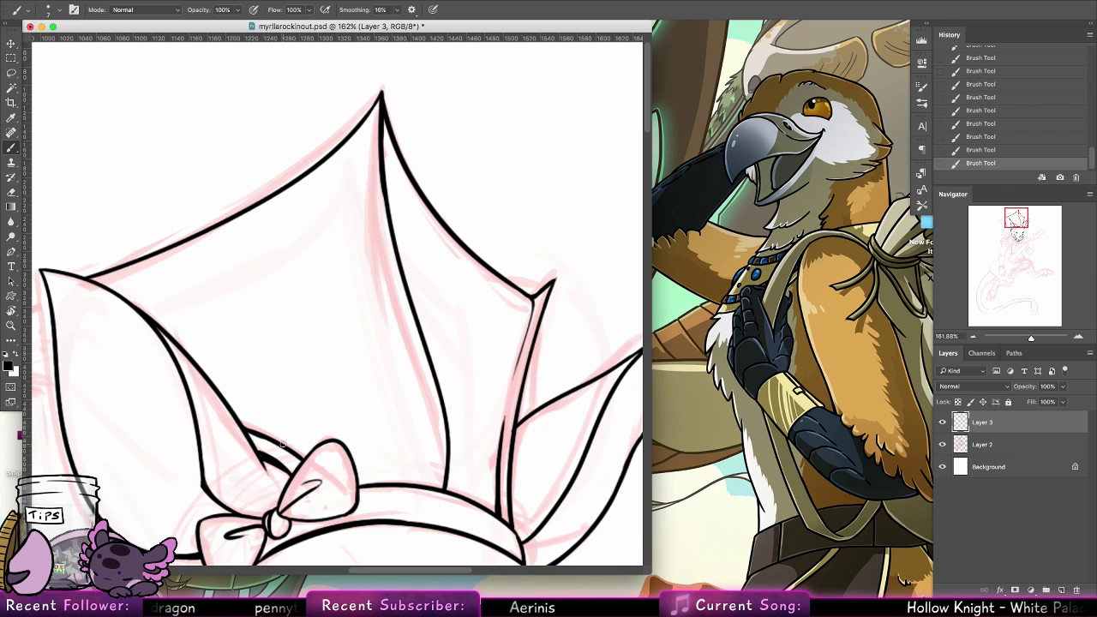
Rotate the canvas and ink the narrow crest spine that sticks out behind the near ear, redoing failed strokes
drag(385, 287, 541, 303)
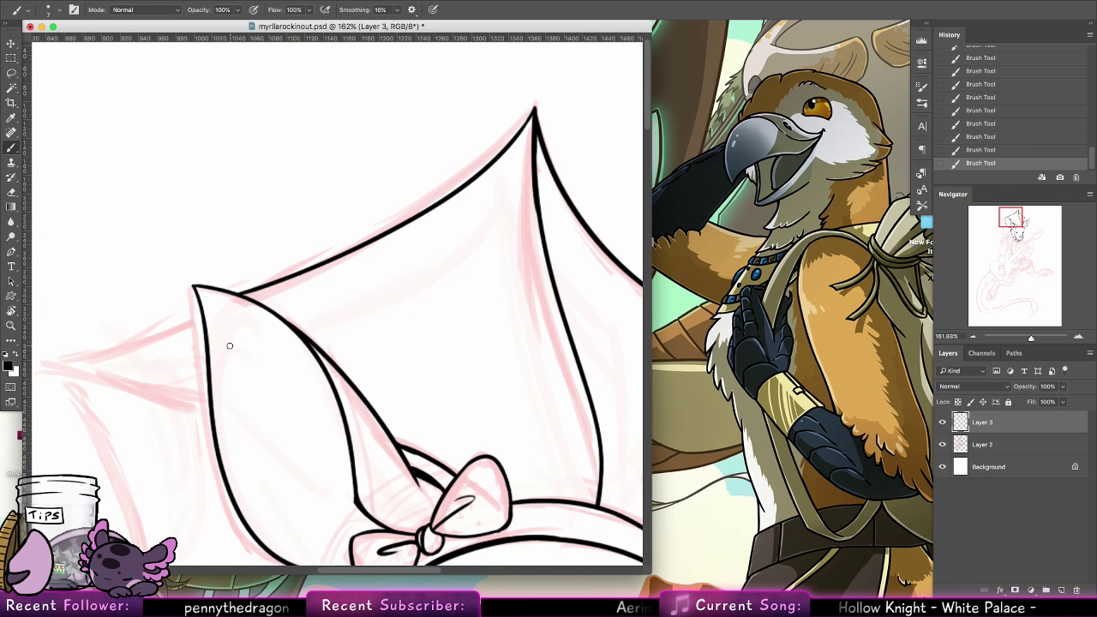
key(r)
mouse_move(56, 248)
mouse_down()
mouse_move(512, 169)
mouse_move(465, 147)
mouse_up()
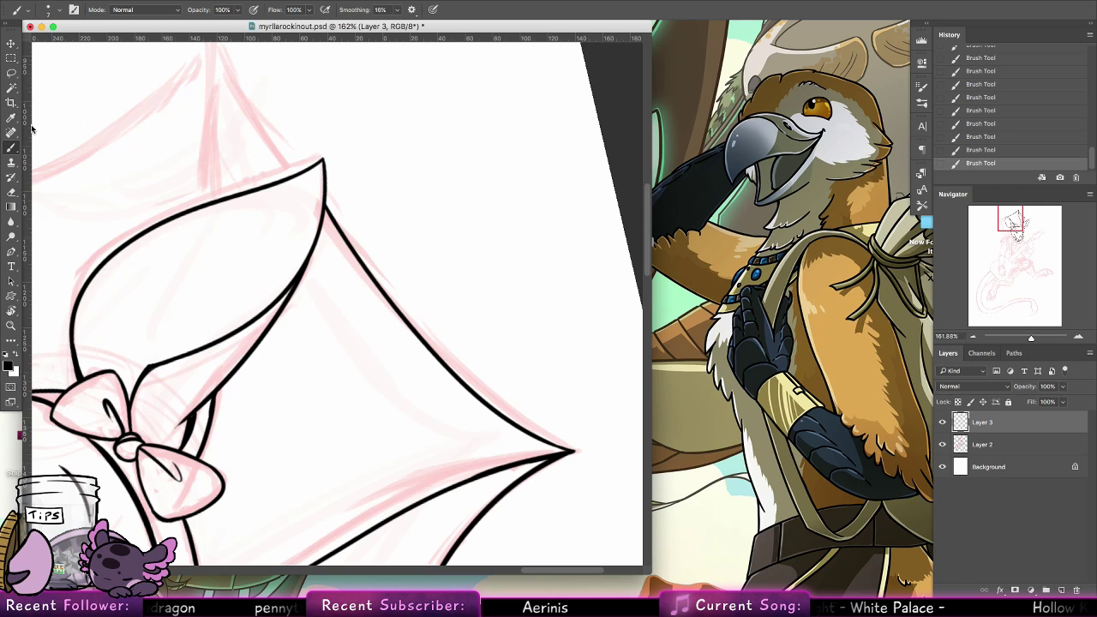
drag(282, 325, 318, 489)
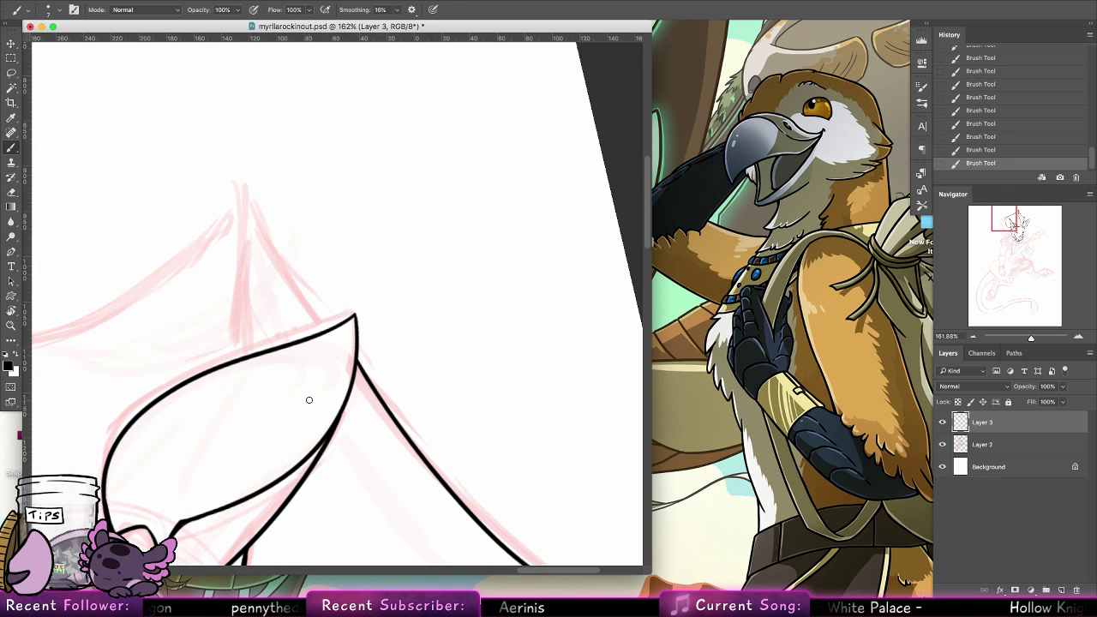
drag(249, 356, 238, 199)
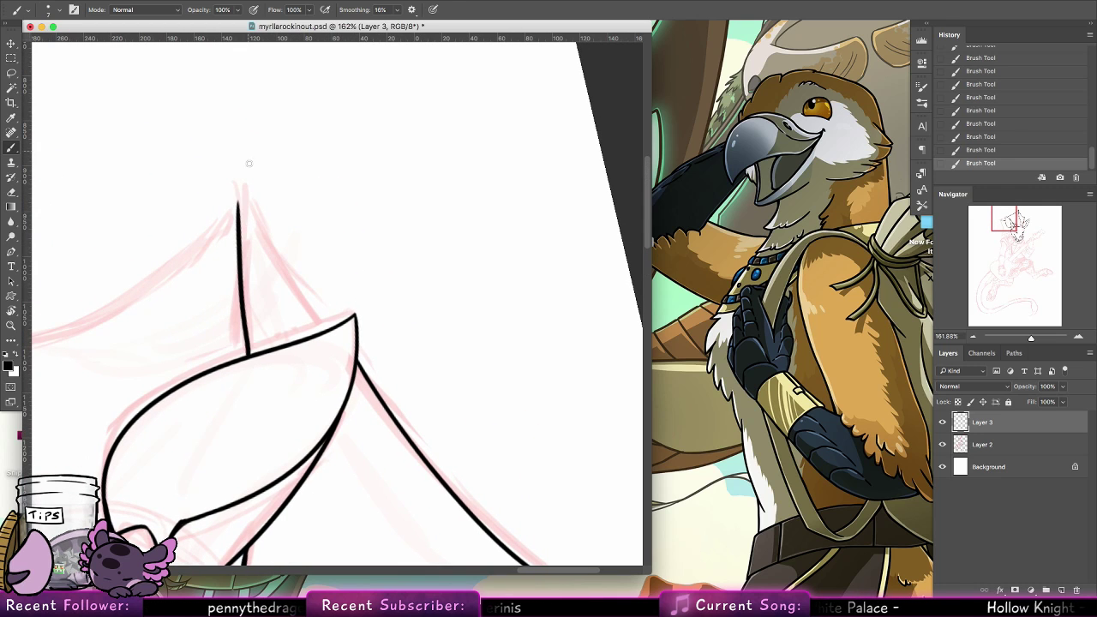
key(super+z)
mouse_move(248, 355)
mouse_down()
mouse_move(246, 193)
mouse_move(241, 336)
mouse_move(245, 208)
mouse_move(309, 312)
mouse_up()
key(super+z)
Ink the membrane edge curving from the spine's tip behind the near ear to just below the ear tip, undoing failed strokes
key(super+z)
drag(247, 209, 328, 327)
key(super+z)
key(super+z)
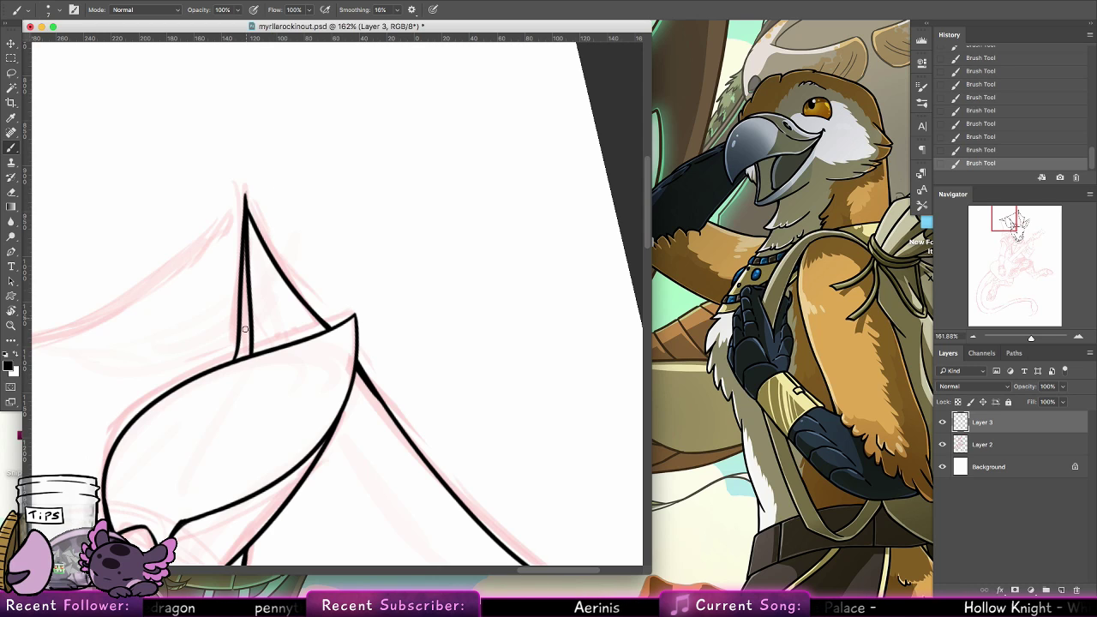
Reset the canvas rotation and doodle a jagged block, a peaked shape and a two-pronged triangular shape in the blank area beside the crest
mouse_move(283, 280)
mouse_down()
mouse_move(477, 248)
mouse_move(557, 209)
mouse_up()
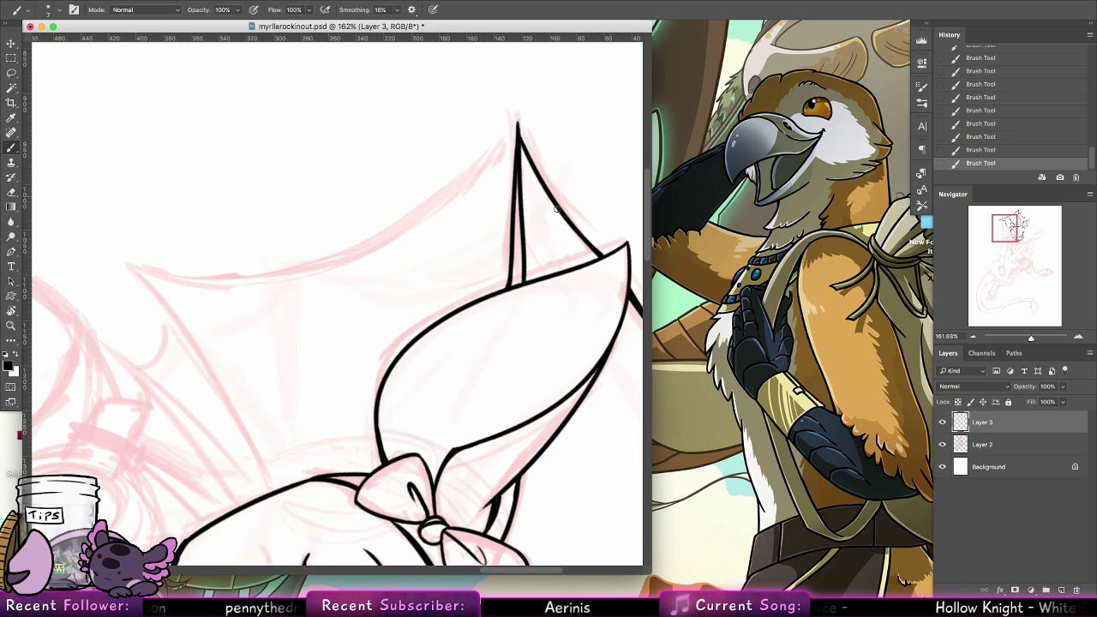
click(12, 326)
drag(191, 284, 411, 313)
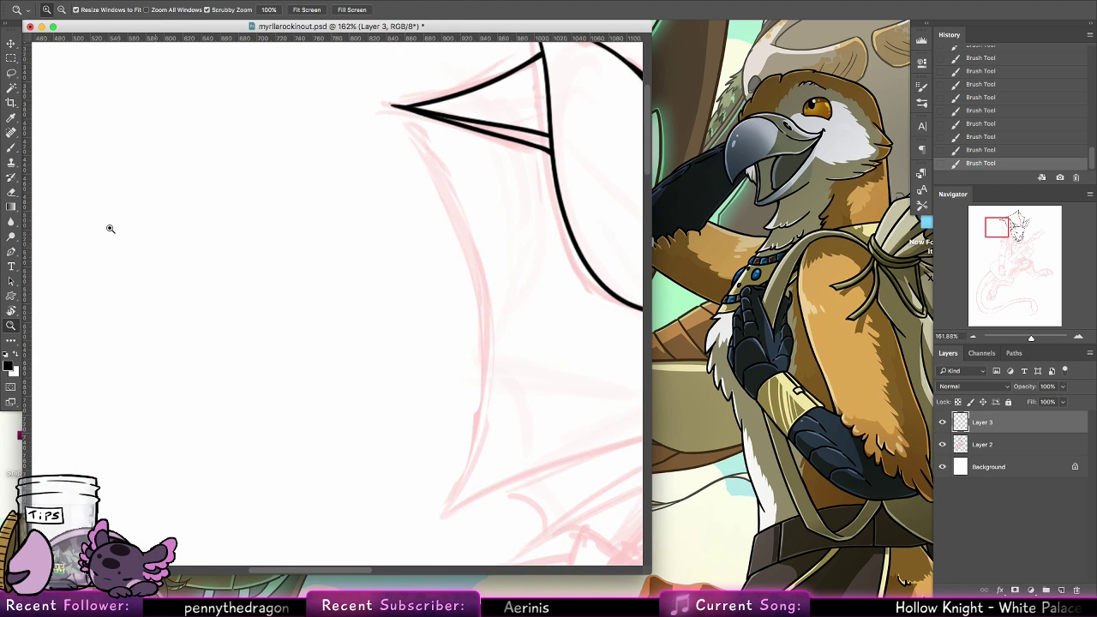
key(b)
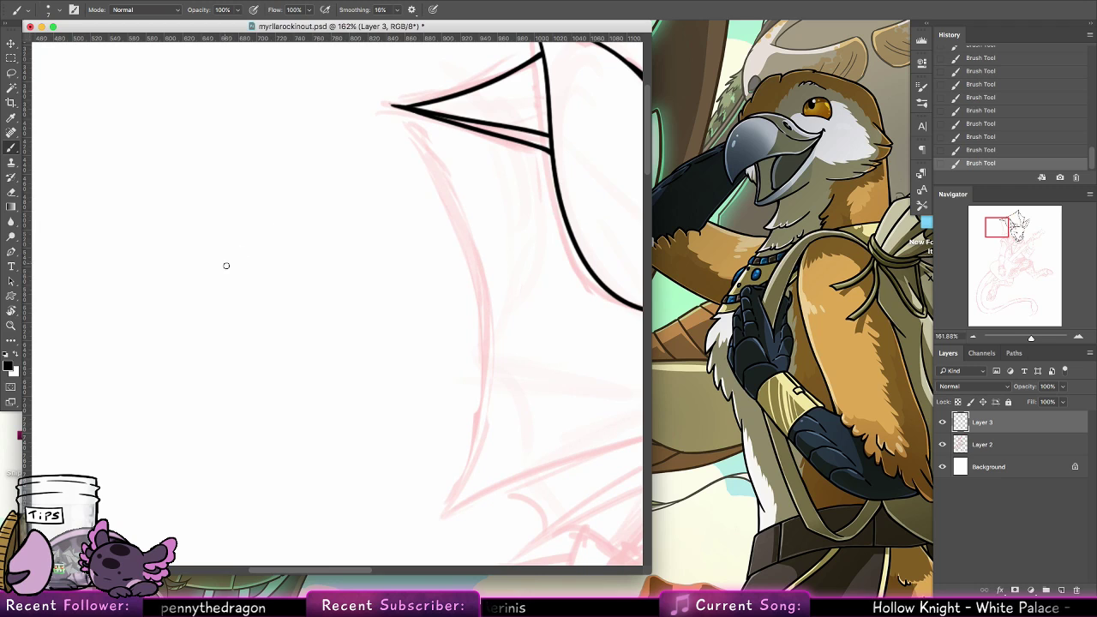
mouse_move(200, 225)
mouse_down()
mouse_move(234, 202)
mouse_move(252, 226)
mouse_move(191, 200)
mouse_move(182, 180)
mouse_move(187, 227)
mouse_up()
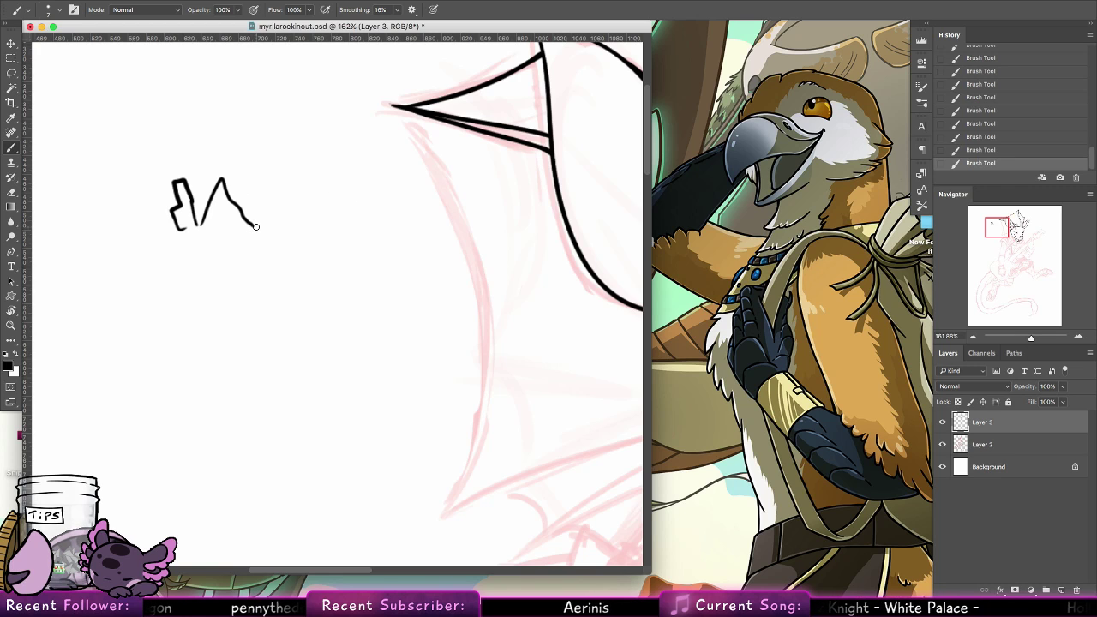
mouse_move(482, 221)
mouse_down()
mouse_move(438, 221)
mouse_move(443, 191)
mouse_move(481, 189)
mouse_move(486, 222)
mouse_up()
drag(448, 178, 456, 176)
click(477, 170)
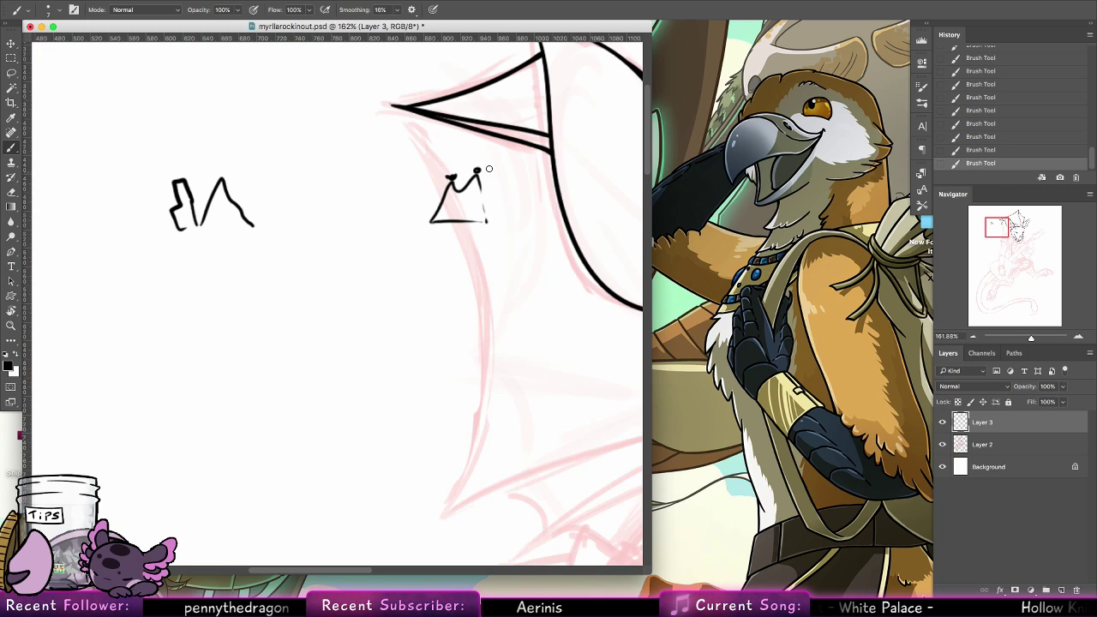
Doodle a flat-based dome between the small shapes, with a marked oval just beneath its end
mouse_move(393, 229)
mouse_down()
mouse_move(377, 239)
mouse_move(393, 236)
mouse_up()
drag(269, 212, 395, 215)
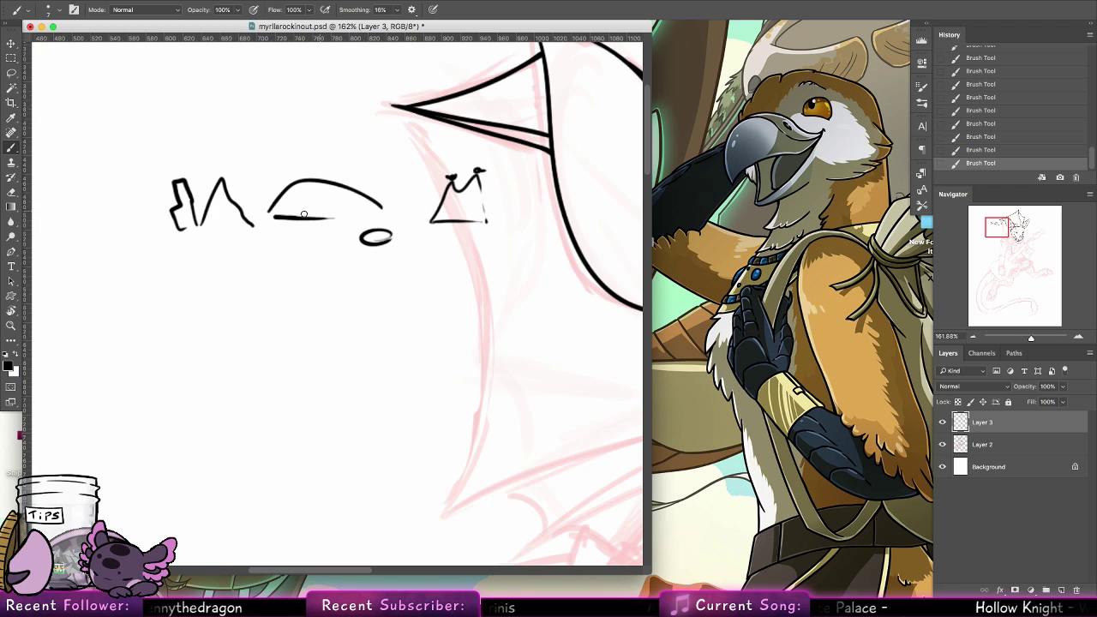
drag(304, 215, 393, 213)
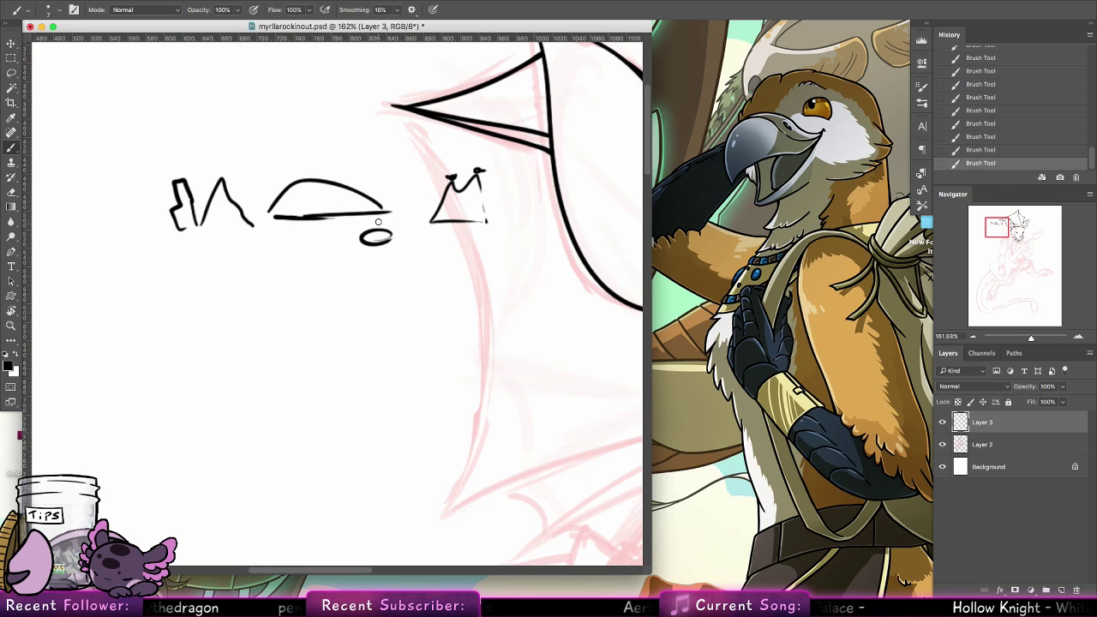
mouse_move(382, 224)
mouse_down()
mouse_move(377, 238)
mouse_move(394, 220)
mouse_move(384, 239)
mouse_up()
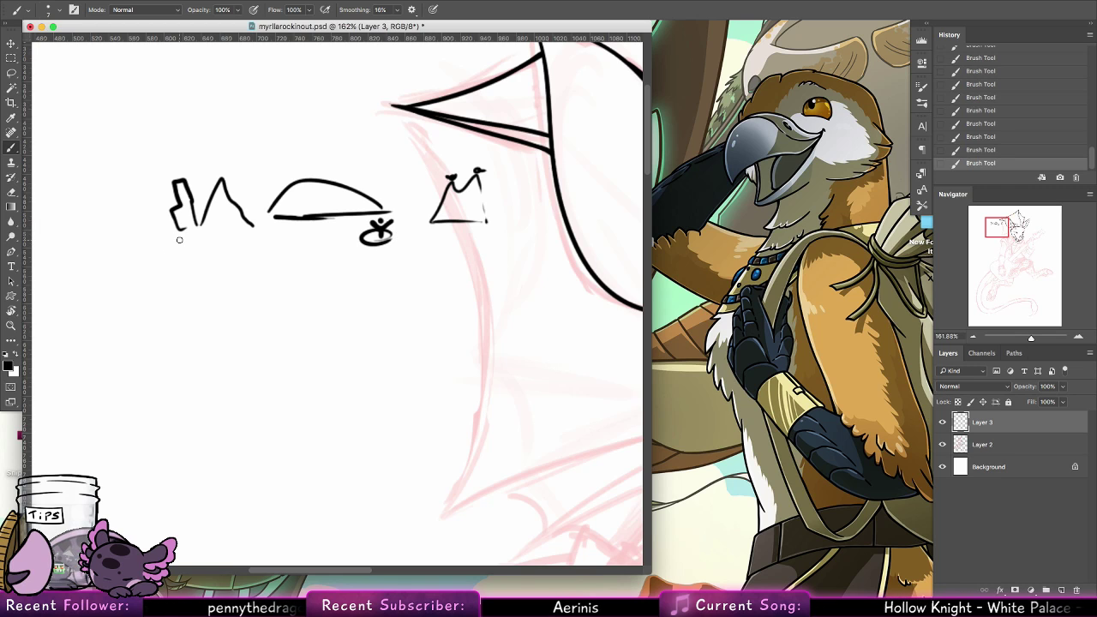
Doodle a tabletop line under the row of shapes with a leg at each end, and add a small sketch beside the table
drag(178, 230, 286, 217)
mouse_move(188, 228)
mouse_down()
mouse_move(158, 233)
mouse_move(145, 330)
mouse_up()
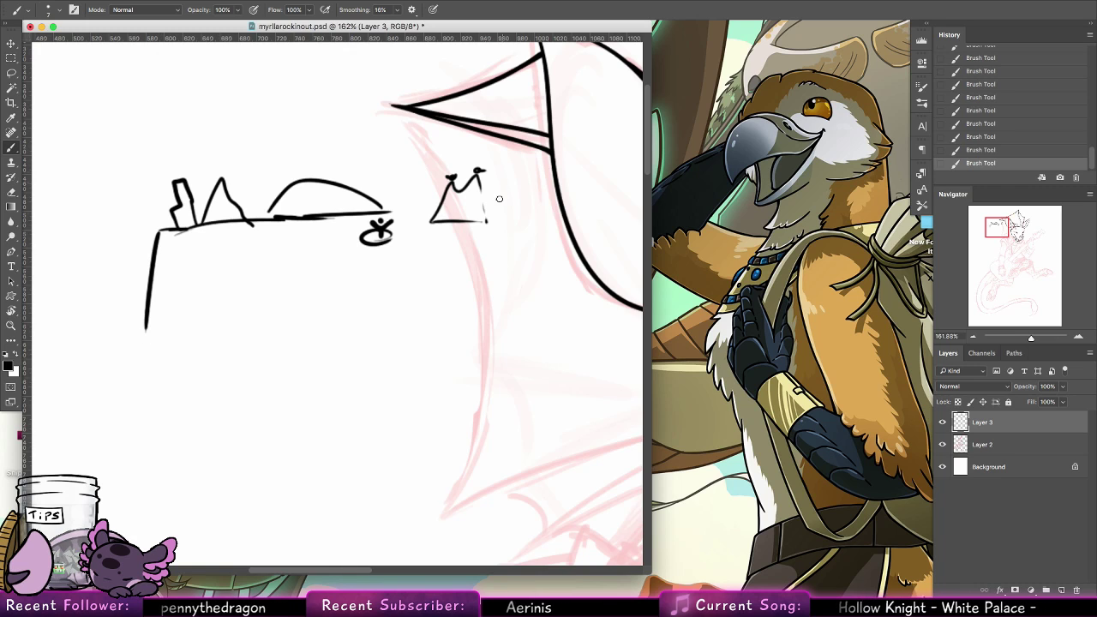
mouse_move(387, 213)
mouse_down()
mouse_move(446, 208)
mouse_move(492, 282)
mouse_move(489, 331)
mouse_up()
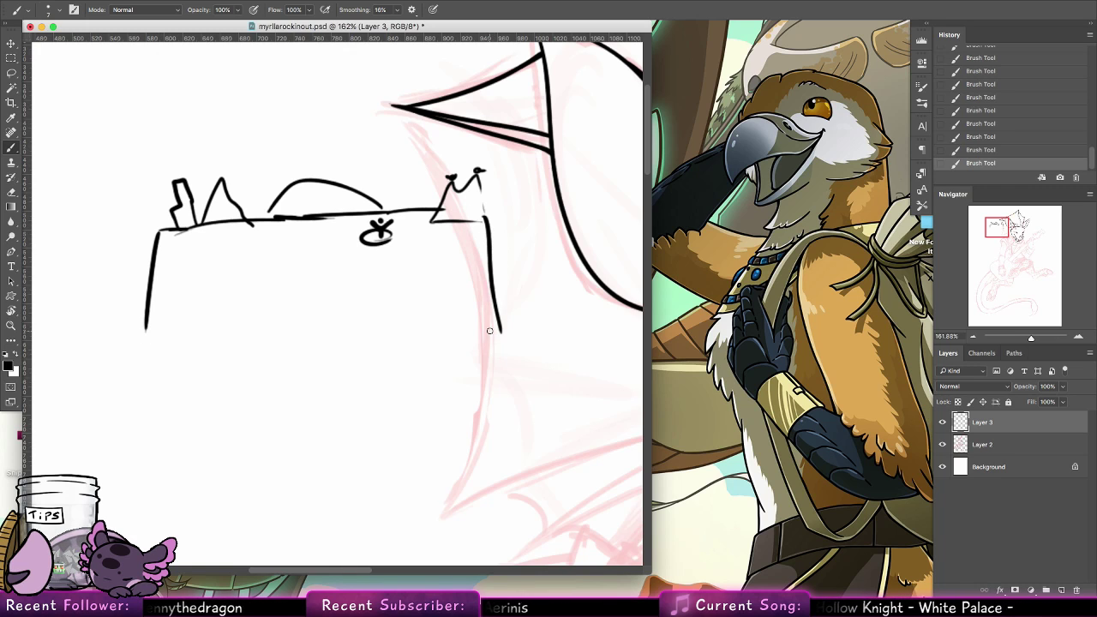
mouse_move(95, 234)
mouse_down()
mouse_move(41, 249)
mouse_move(46, 217)
mouse_move(114, 211)
mouse_move(97, 250)
mouse_up()
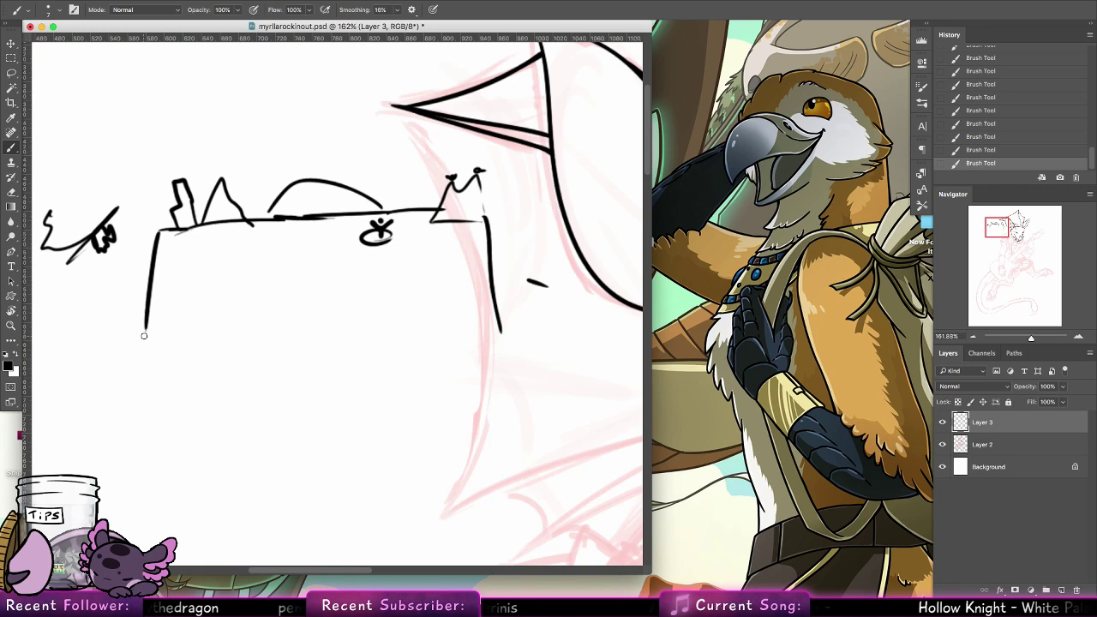
Extend both table legs with outward-flaring curves and doodle a large open loop beneath the tabletop
mouse_move(144, 335)
mouse_down()
mouse_move(119, 363)
mouse_move(55, 363)
mouse_up()
mouse_move(500, 330)
mouse_down()
mouse_move(529, 370)
mouse_move(567, 375)
mouse_up()
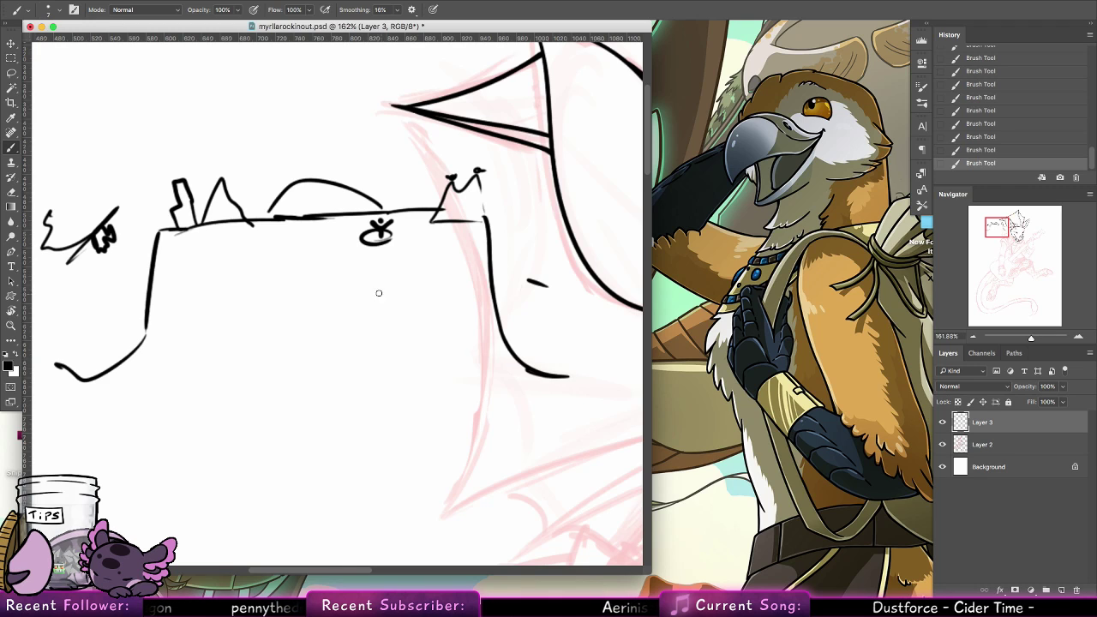
mouse_move(370, 266)
mouse_down()
mouse_move(276, 265)
mouse_move(223, 295)
mouse_move(234, 344)
mouse_move(410, 353)
mouse_move(405, 259)
mouse_up()
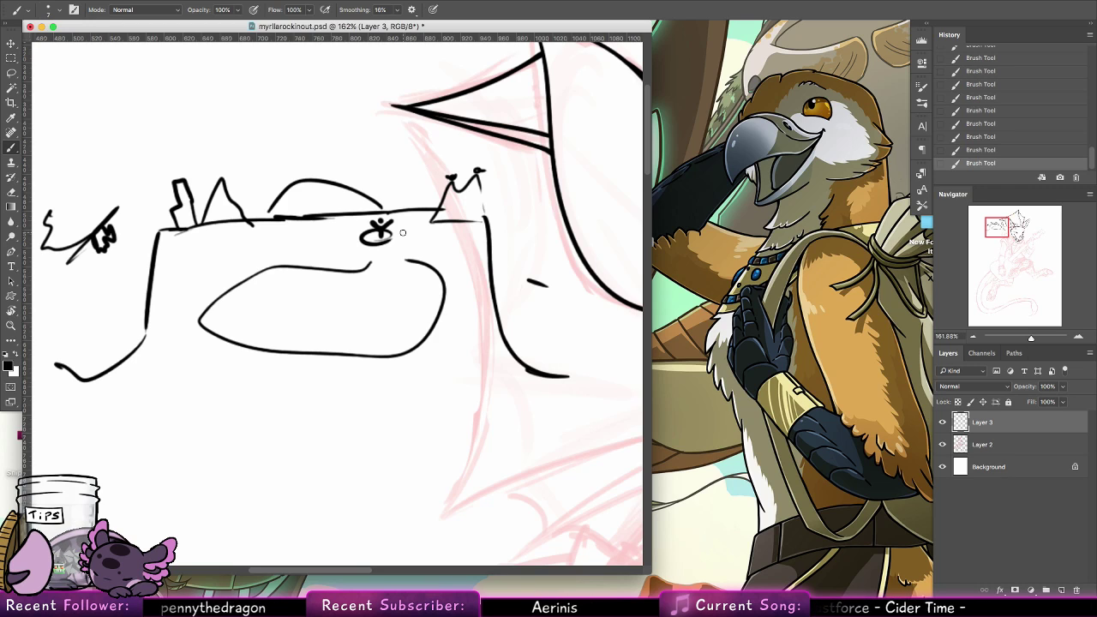
Undo the leg curves, the large loop and the small sketch beside the table
key(super+alt+z)
key(super+alt+z)
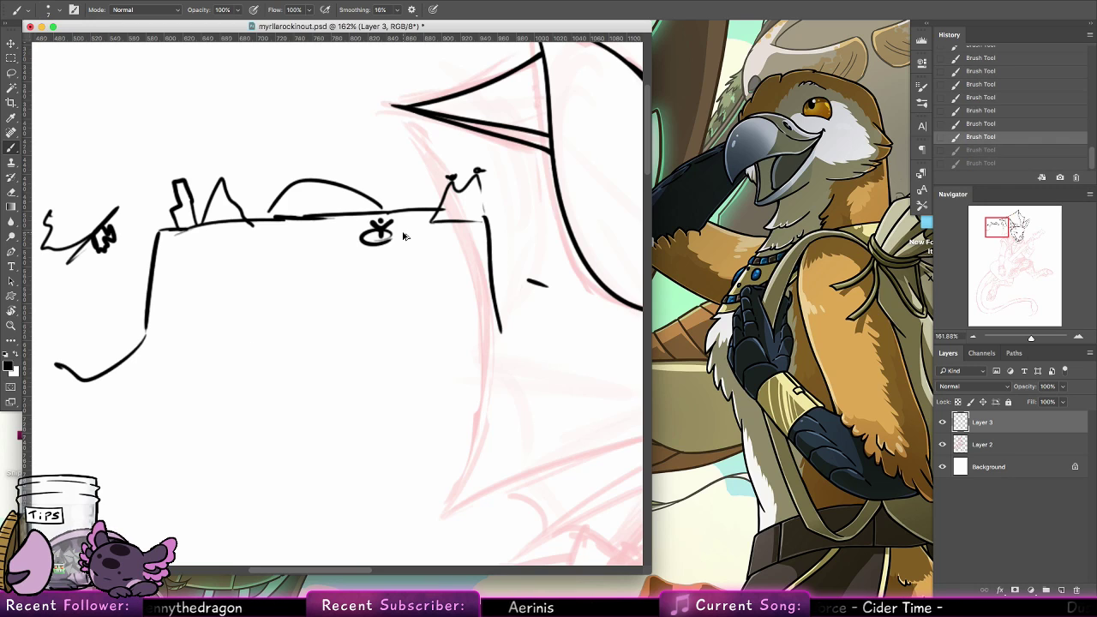
key(super+alt+z)
key(super+alt+z)
key(super+alt+z)
key(super+alt+z)
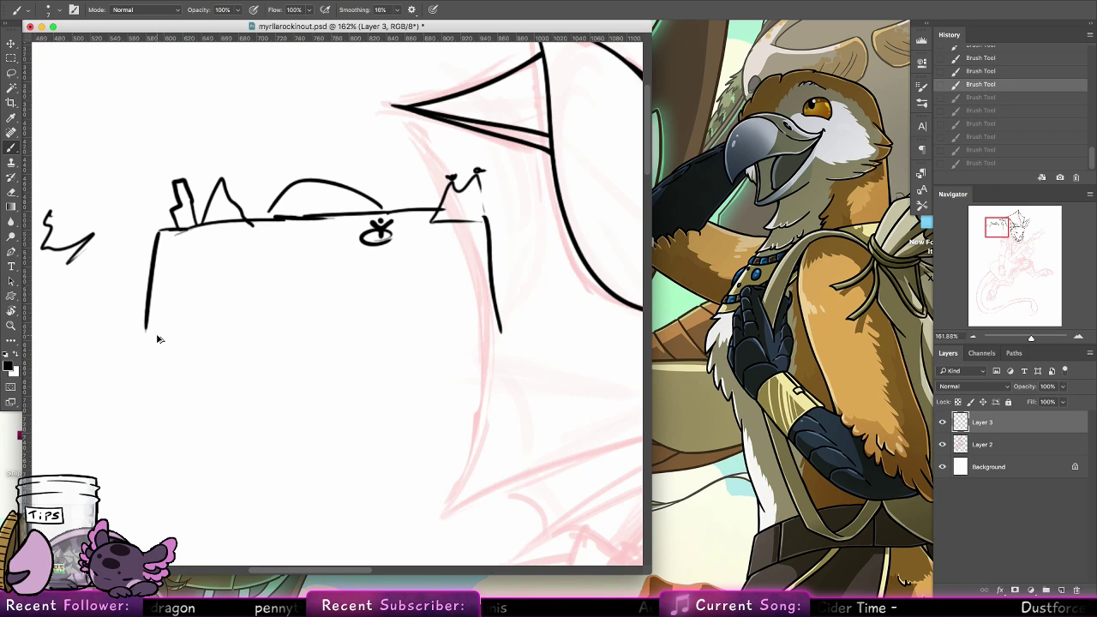
key(super+alt+z)
Extend each table leg into a U-shaped curve rising outward, and draw two arrows pointing at the outer curve on the side away from the crest
mouse_move(144, 326)
mouse_down()
mouse_move(94, 345)
mouse_move(31, 110)
mouse_up()
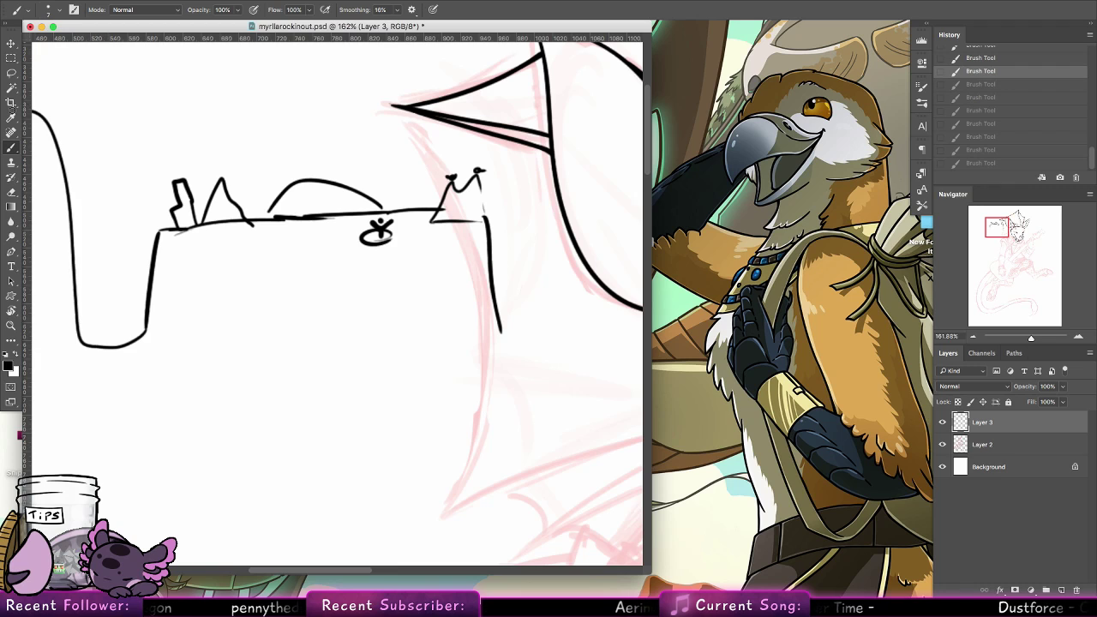
mouse_move(497, 327)
mouse_down()
mouse_move(537, 287)
mouse_move(553, 172)
mouse_up()
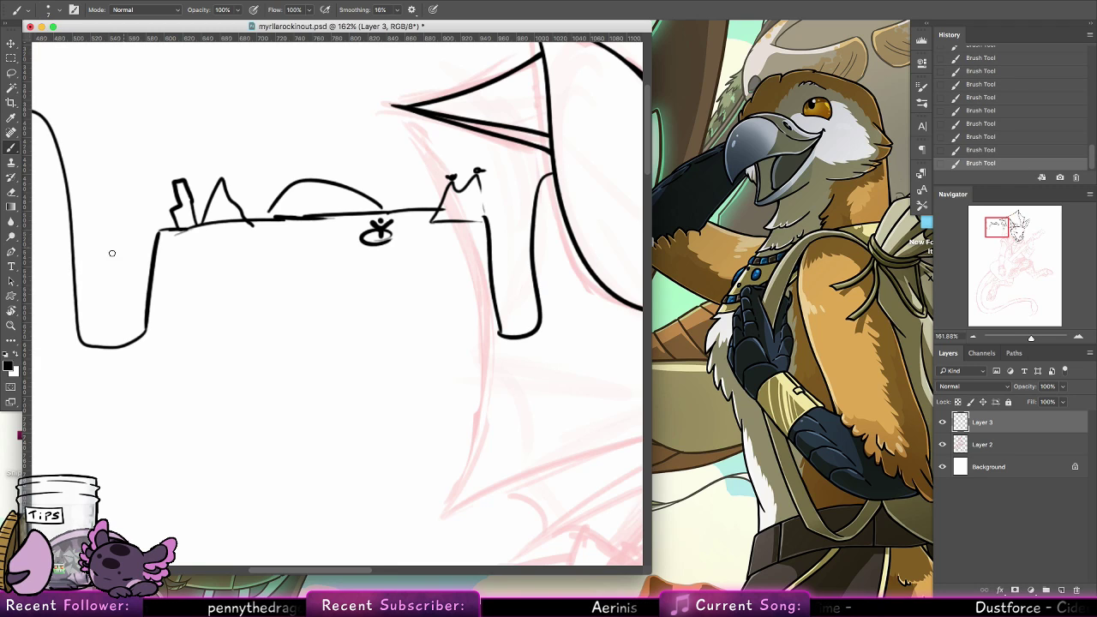
drag(105, 73, 57, 114)
drag(60, 83, 83, 110)
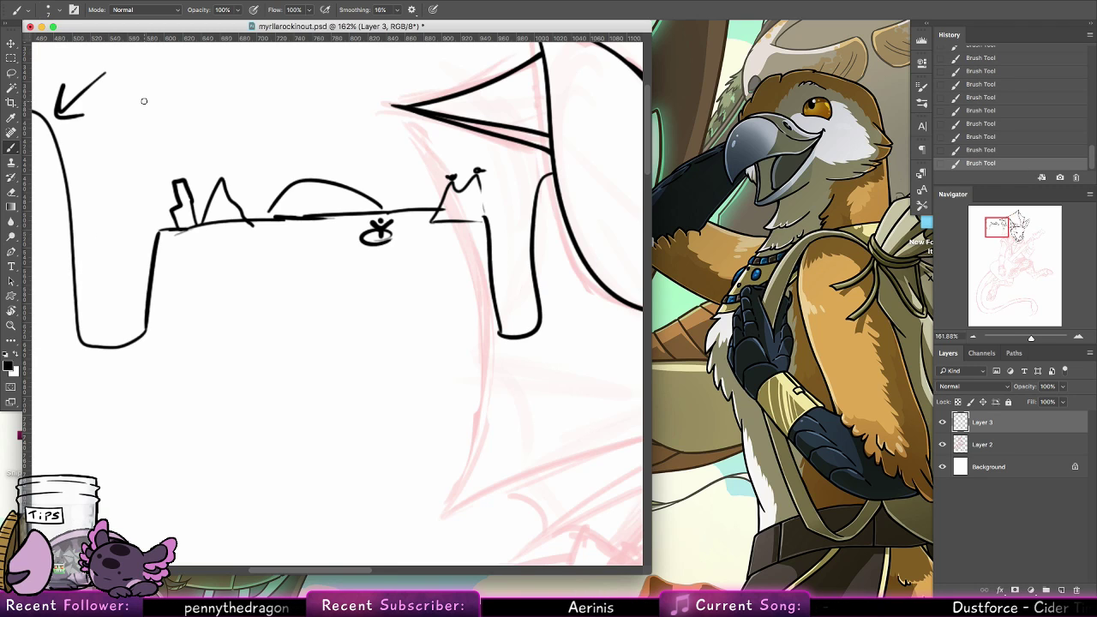
drag(134, 221, 96, 228)
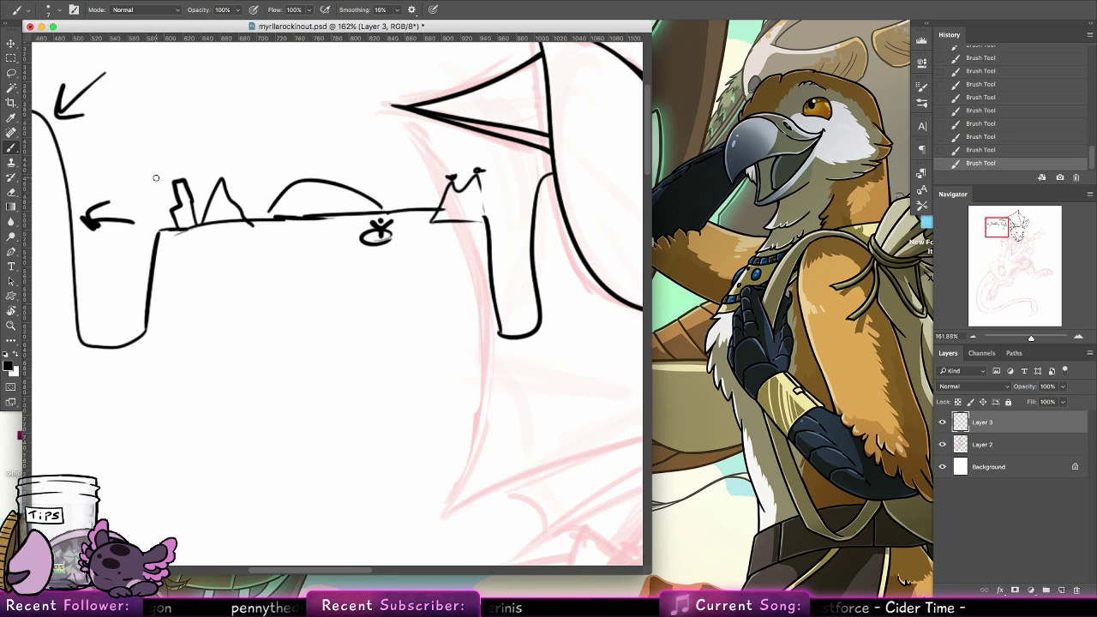
Lasso all the table doodles beside the crest, delete them from Layer 3 and clear the selection
key(l)
key(ctrl+z)
key(ctrl+z)
key(ctrl+z)
key(ctrl+z)
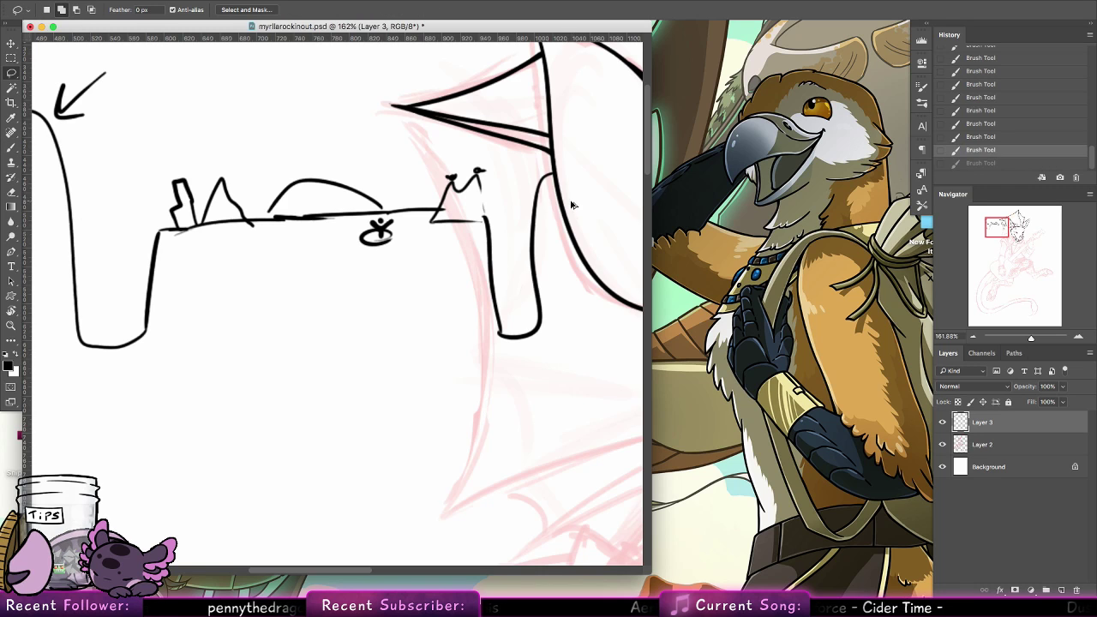
mouse_move(538, 209)
mouse_down()
mouse_move(323, 148)
mouse_move(62, 259)
mouse_move(496, 287)
mouse_up()
key(Delete)
key(ctrl+d)
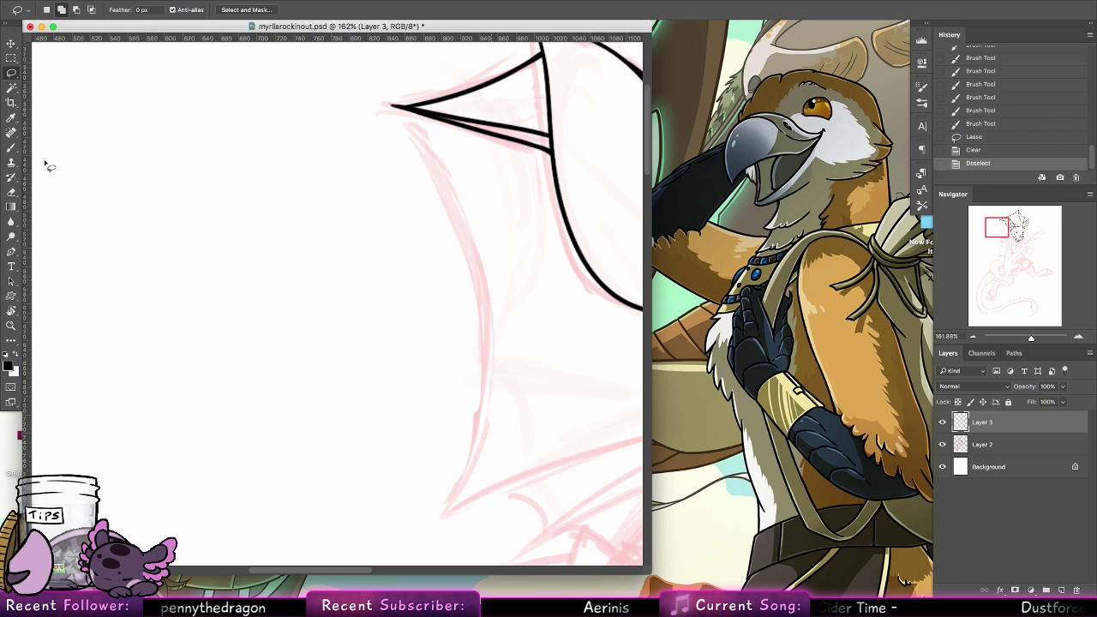
key(z)
drag(538, 245, 520, 254)
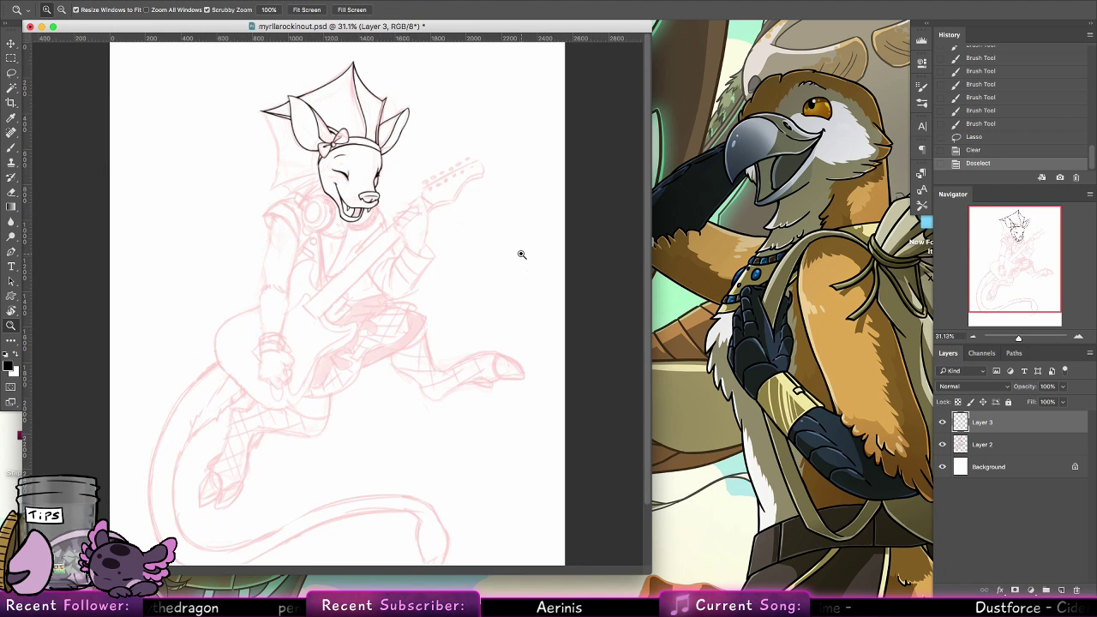
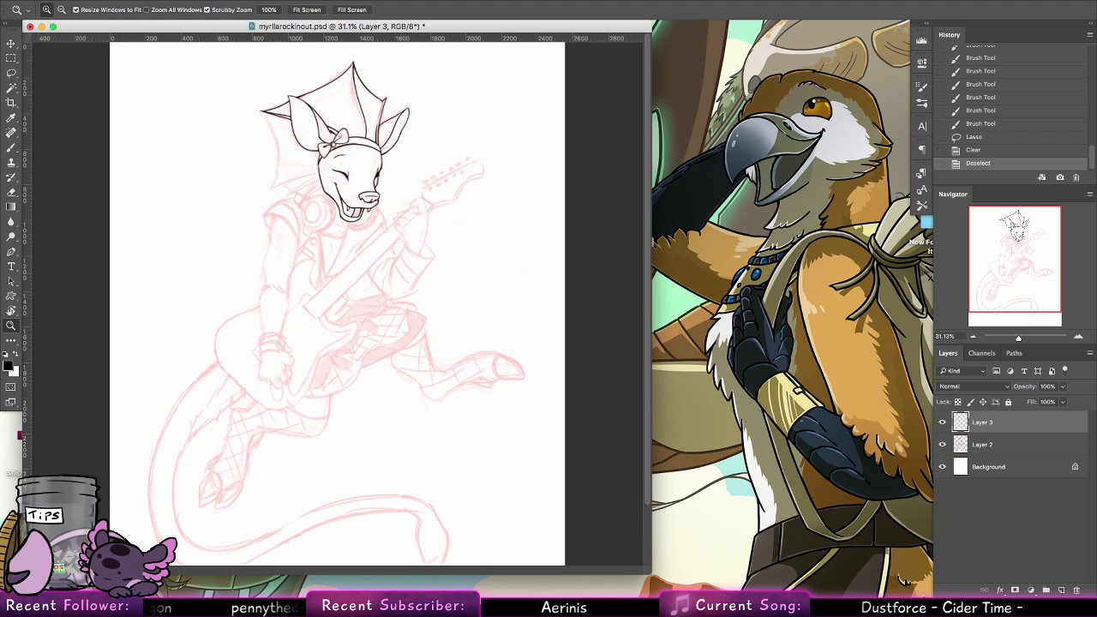
Switch to Chrome, look up "subnautica planet" in Google Images, browse the pictures and close the tab
click(420, 568)
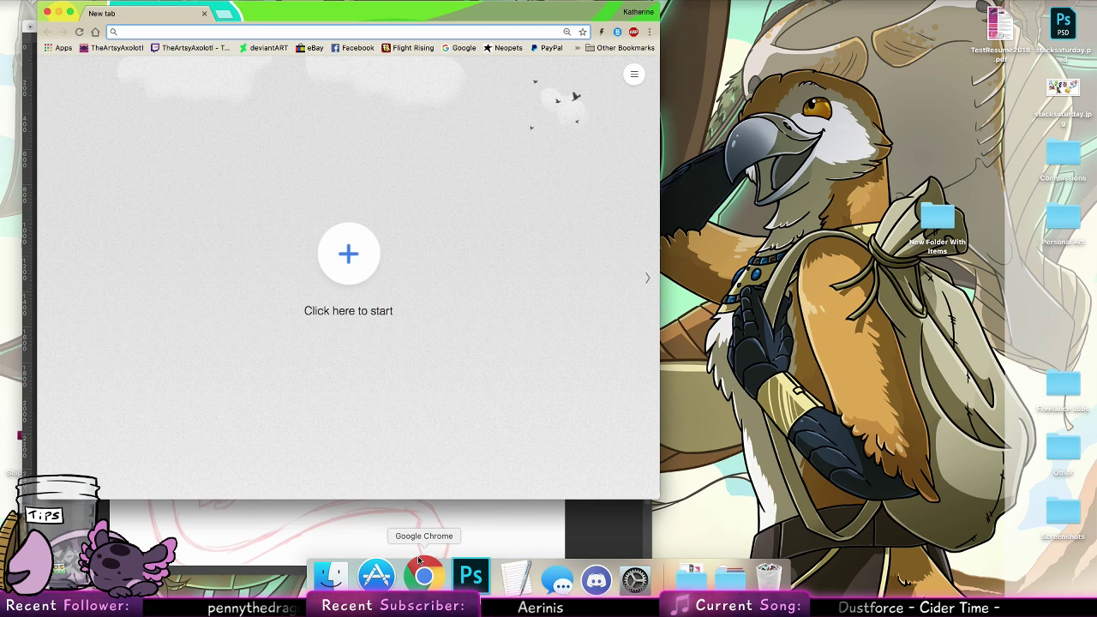
text(subnautic)
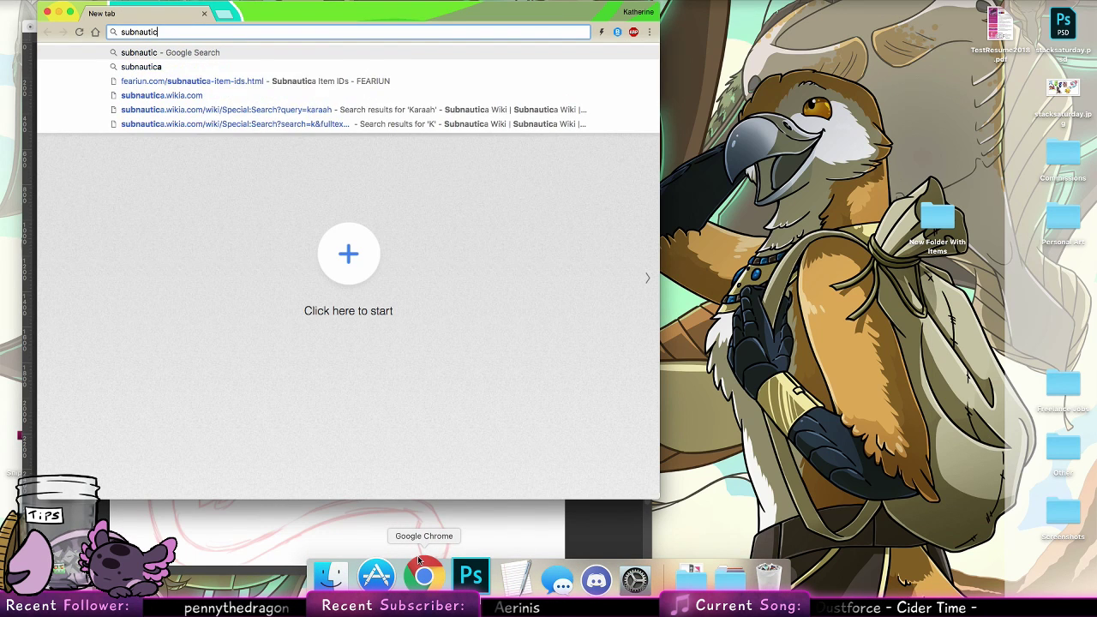
text(a plan)
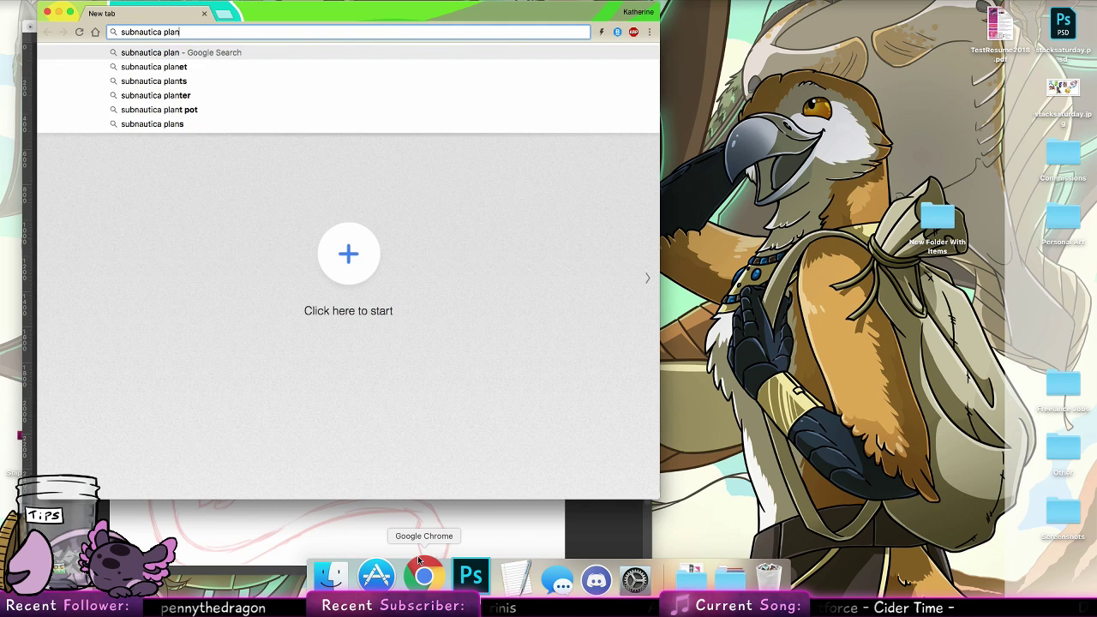
text(et)
key(Return)
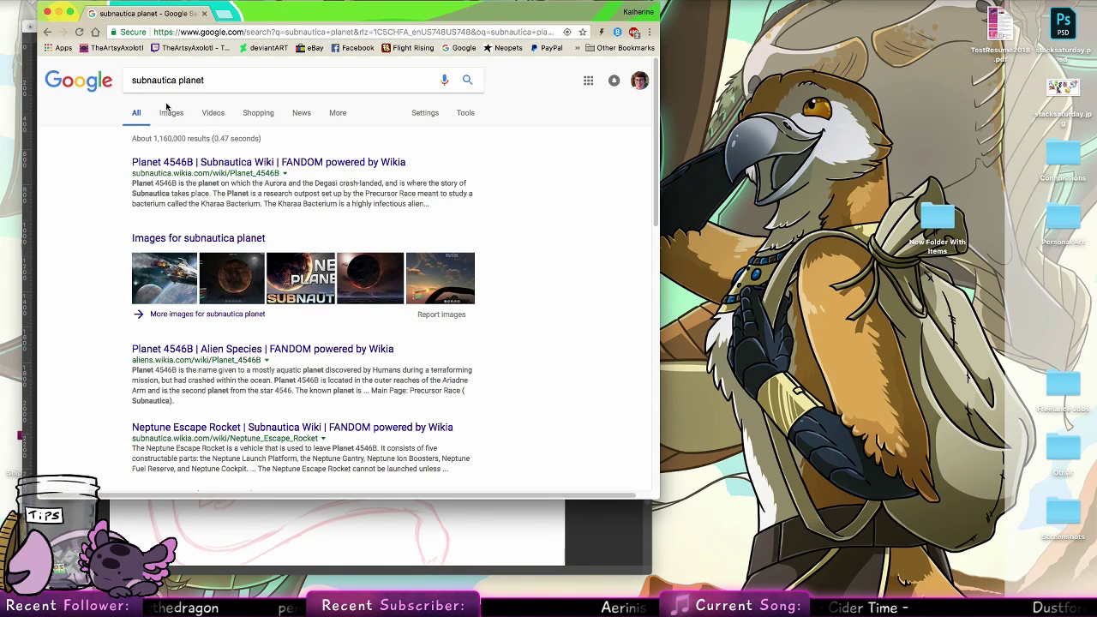
click(176, 113)
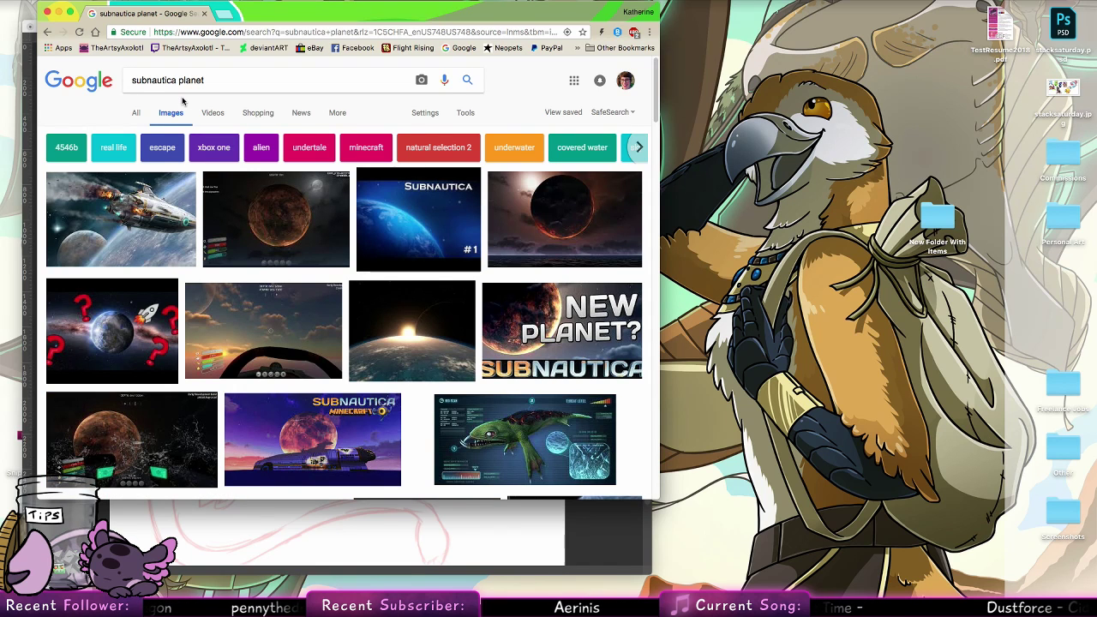
scroll(613, 214, down, 5)
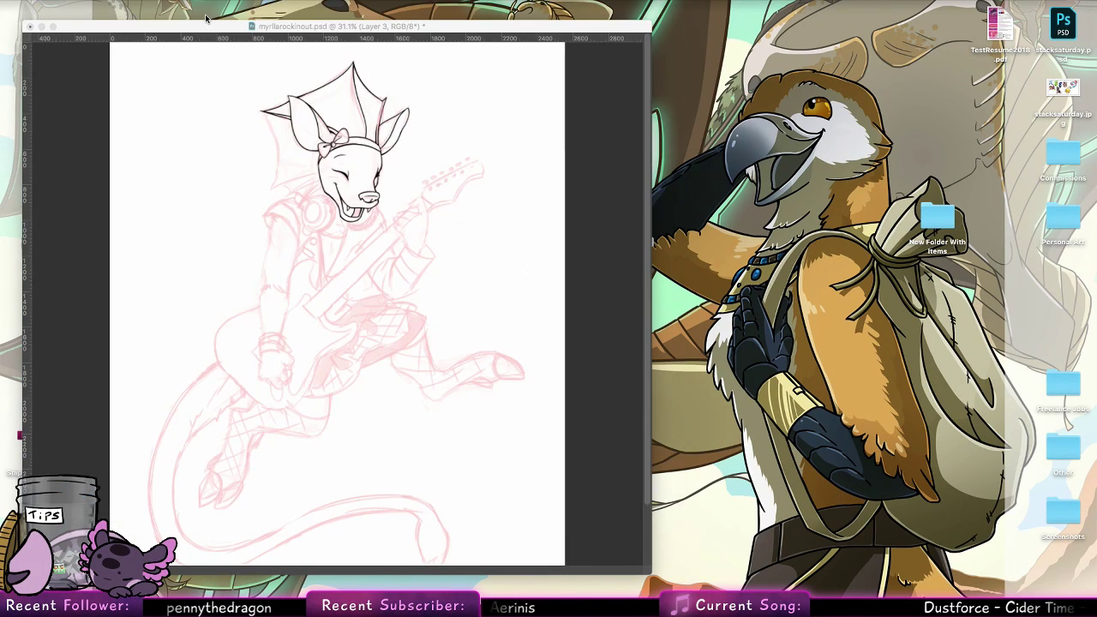
click(204, 14)
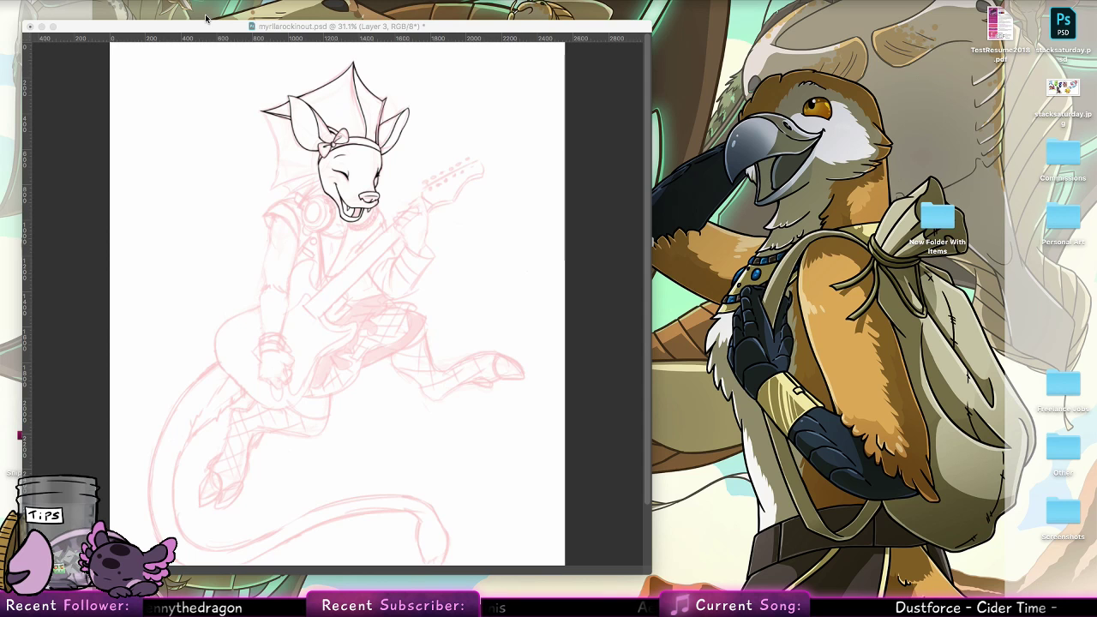
Return to Photoshop and ink the rear crest's outer edge as one long curve from its pointed tip down to the lower point
click(69, 307)
drag(272, 114, 320, 144)
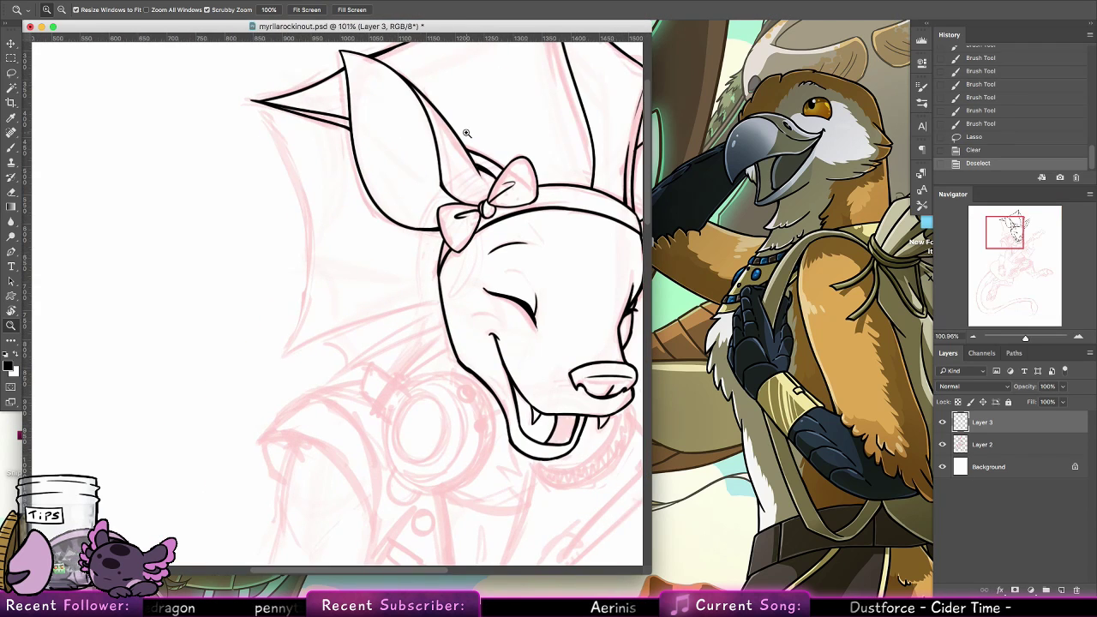
drag(393, 132, 437, 115)
key(b)
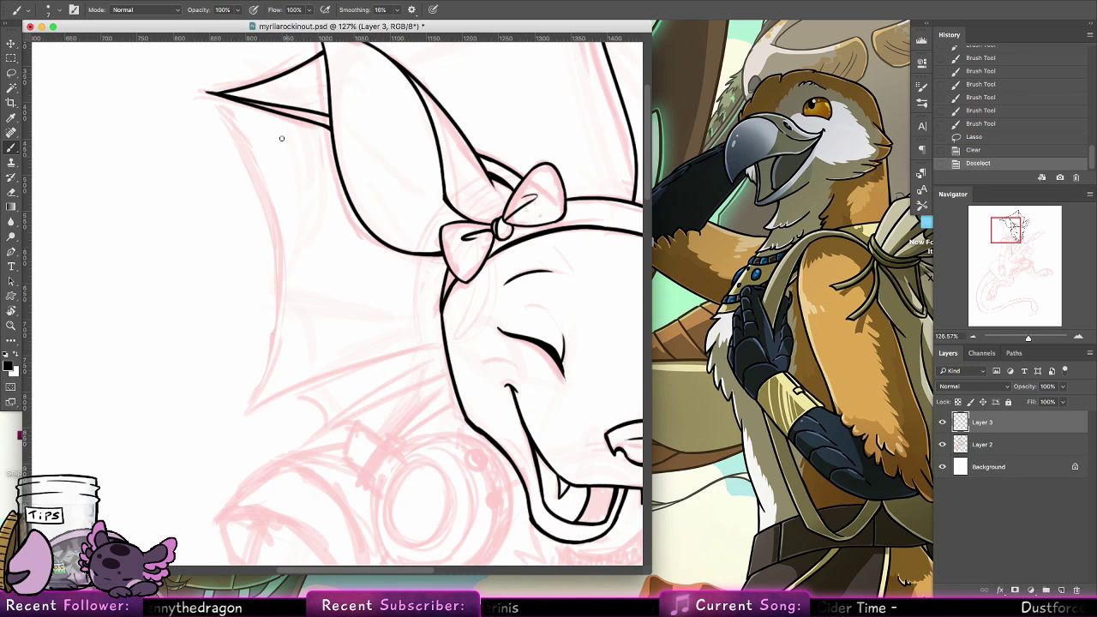
mouse_move(212, 92)
mouse_down()
mouse_move(241, 128)
mouse_move(246, 411)
mouse_up()
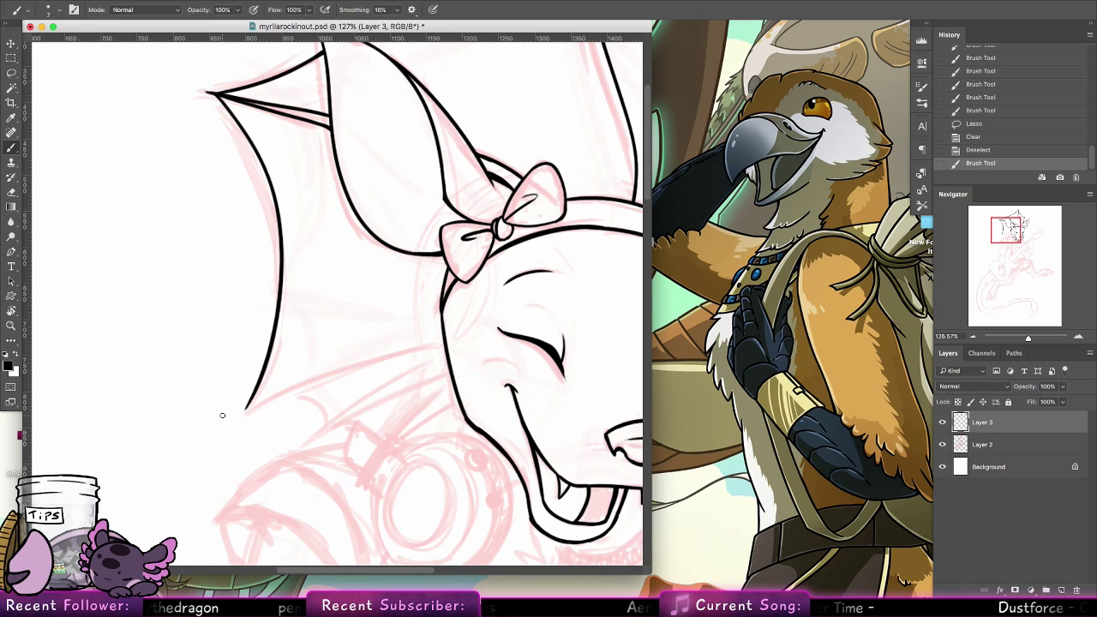
Ink the crest's lower spine from the bottom point up to the cheek, redoing the stroke until it follows the sketch
mouse_move(407, 315)
mouse_down()
mouse_move(306, 320)
mouse_move(327, 280)
mouse_up()
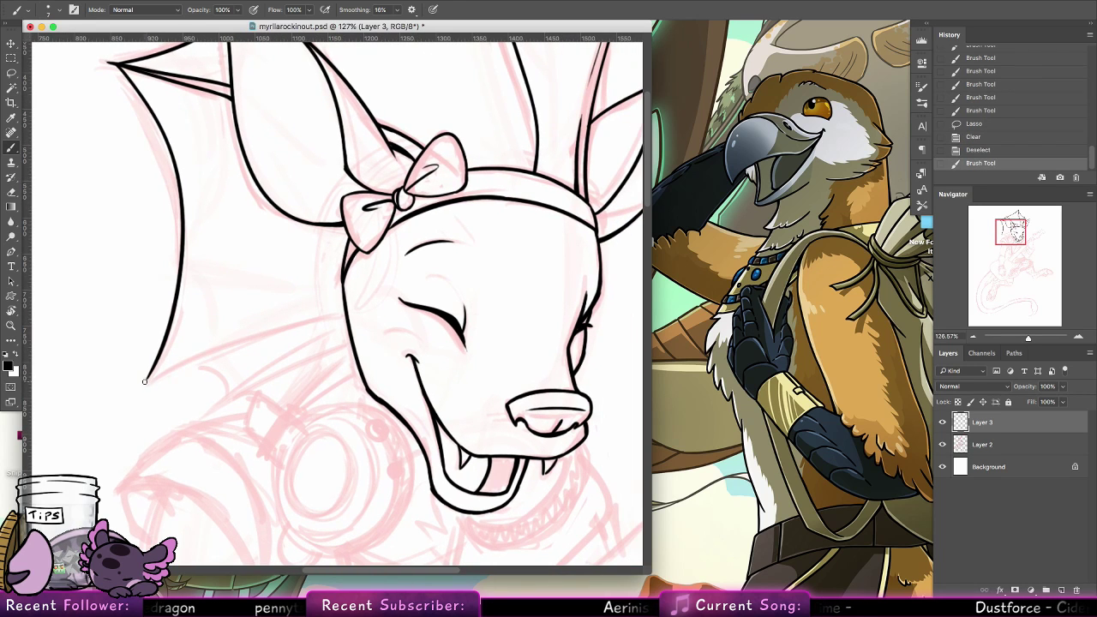
drag(143, 381, 347, 310)
key(ctrl+z)
drag(144, 380, 344, 313)
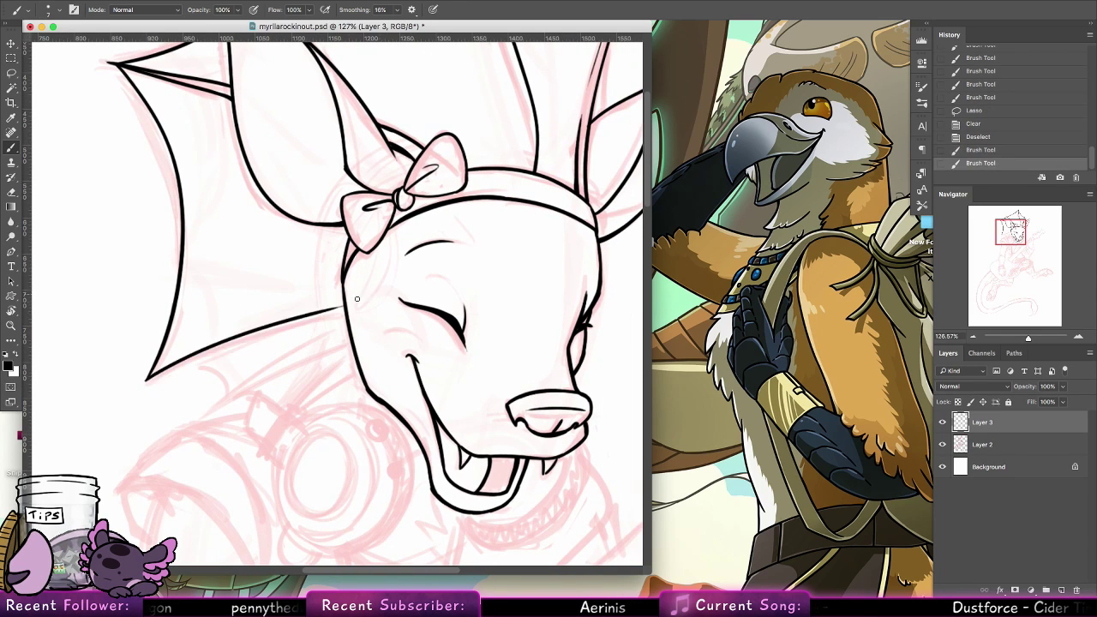
key(ctrl+z)
mouse_move(147, 380)
mouse_down()
mouse_move(330, 316)
mouse_move(303, 321)
mouse_up()
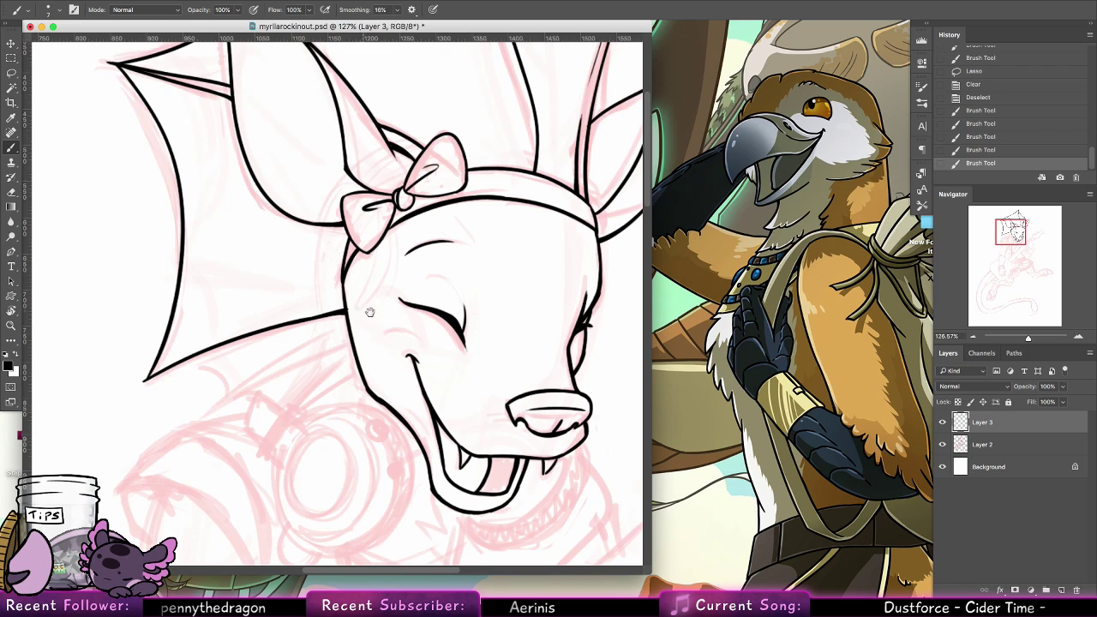
Ink the curved webbing beneath the lower spine and a second, shorter spine running from the cheek to a sharp point
drag(372, 329, 510, 235)
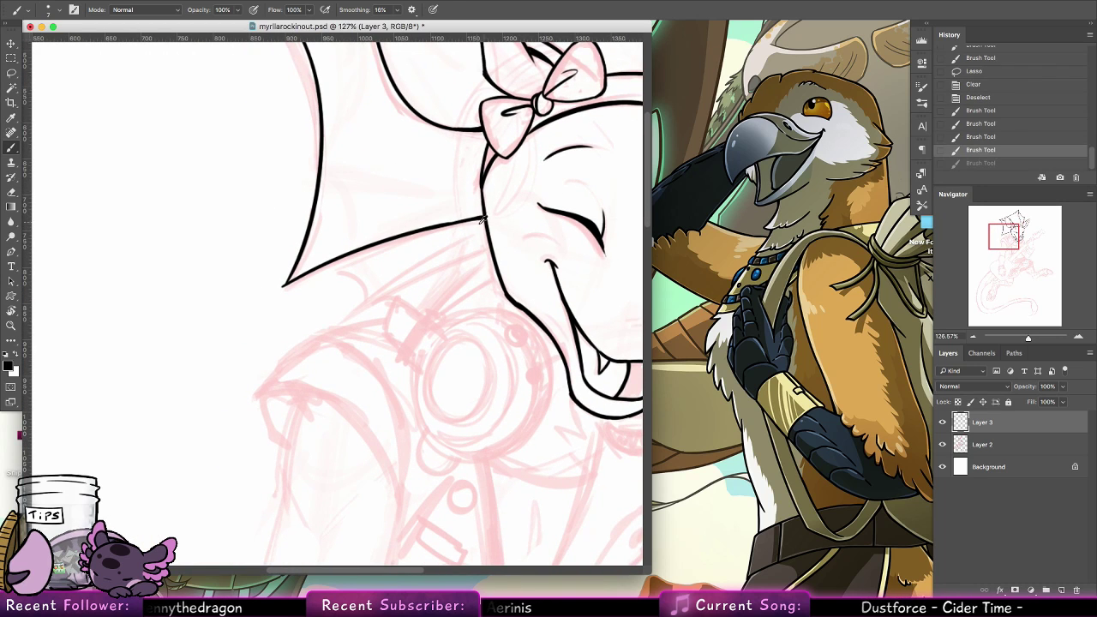
drag(307, 271, 374, 301)
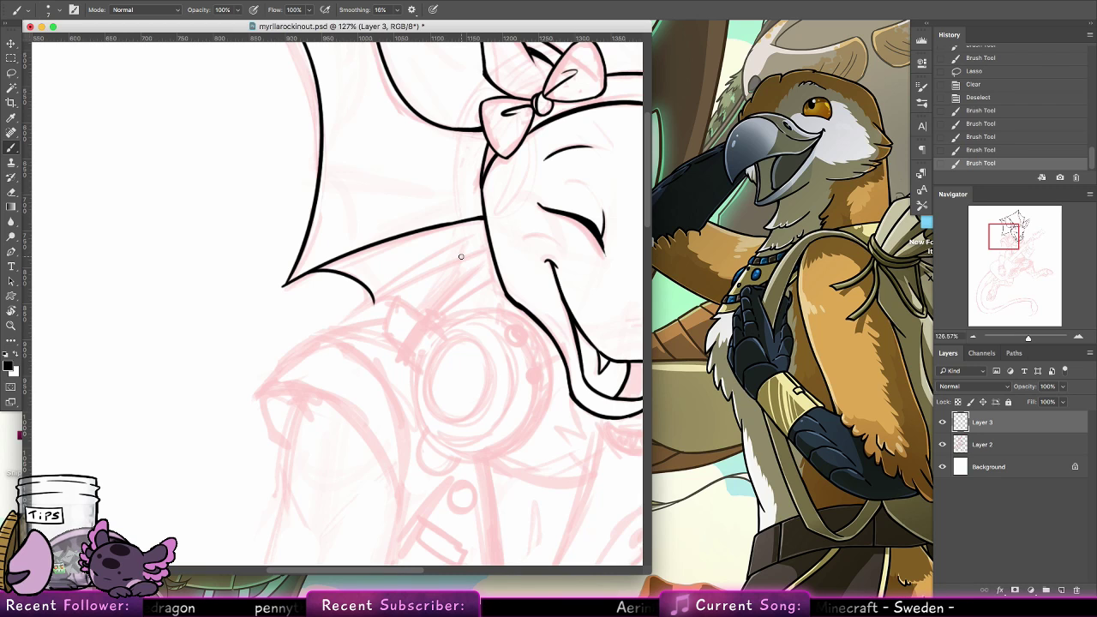
drag(420, 340, 430, 310)
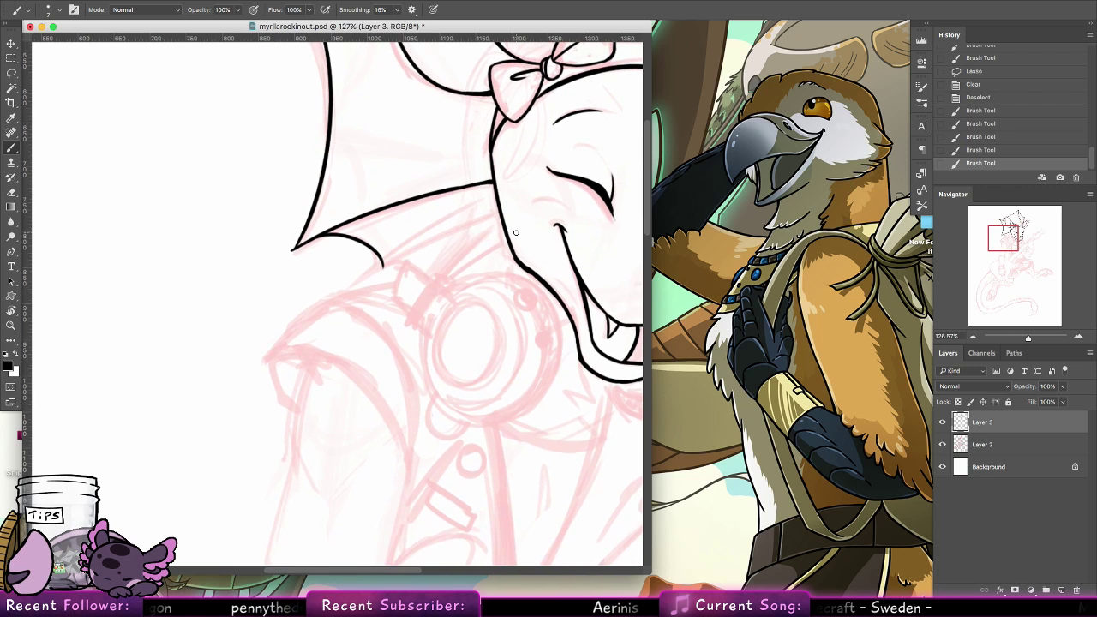
drag(351, 285, 501, 216)
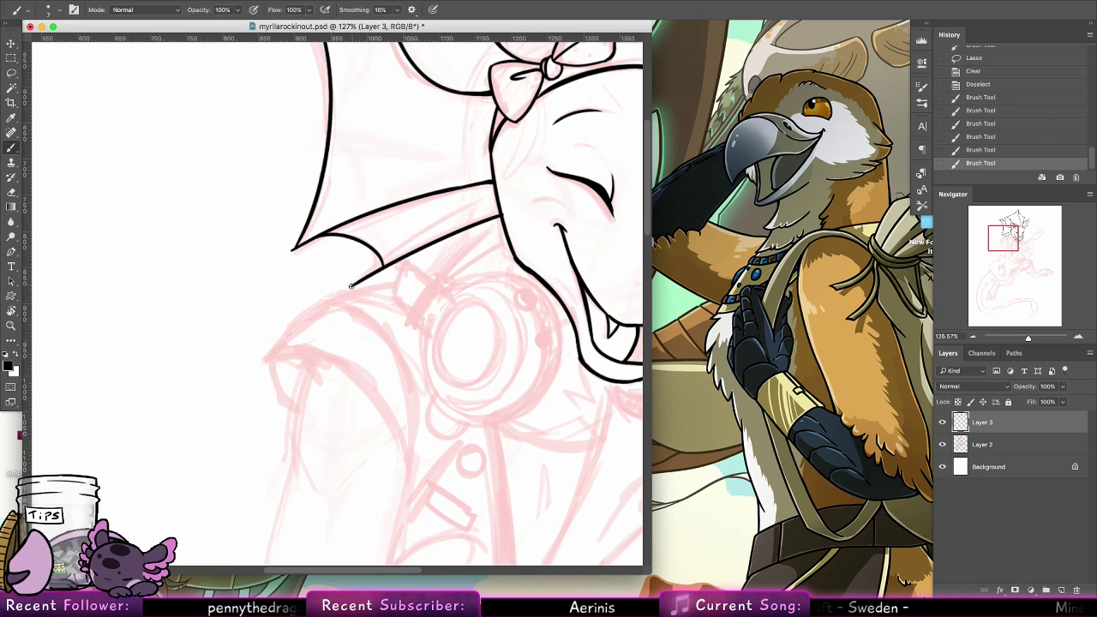
drag(379, 263, 353, 283)
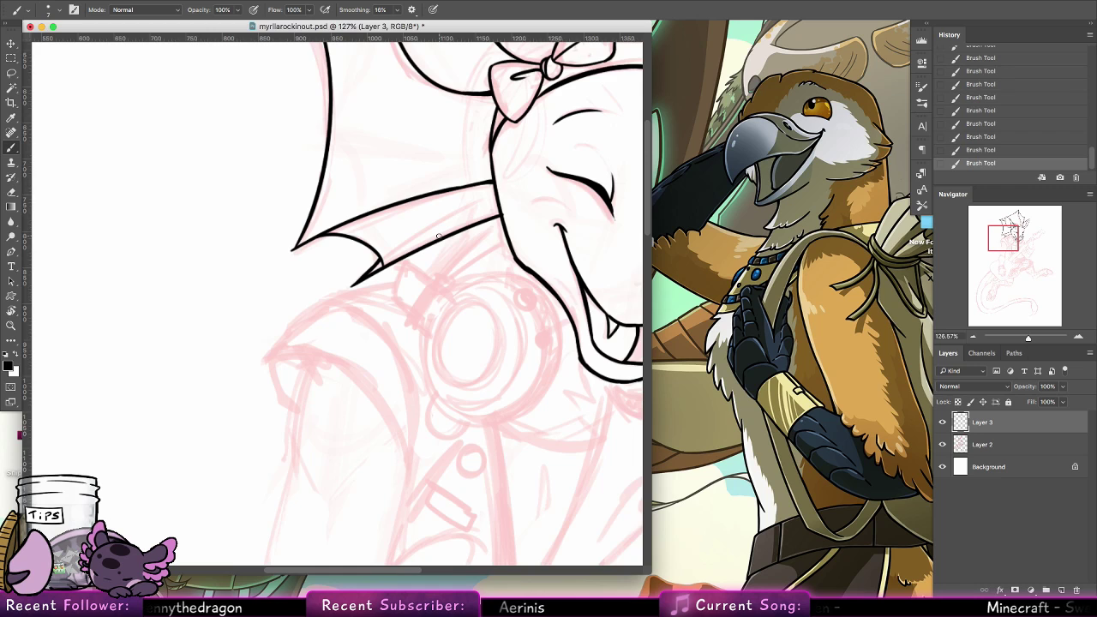
Doodle a circle inside a larger ring on the blank canvas beside the shoulder, adding a pointed peak, a small plant and an oval on the ring
drag(369, 347, 620, 251)
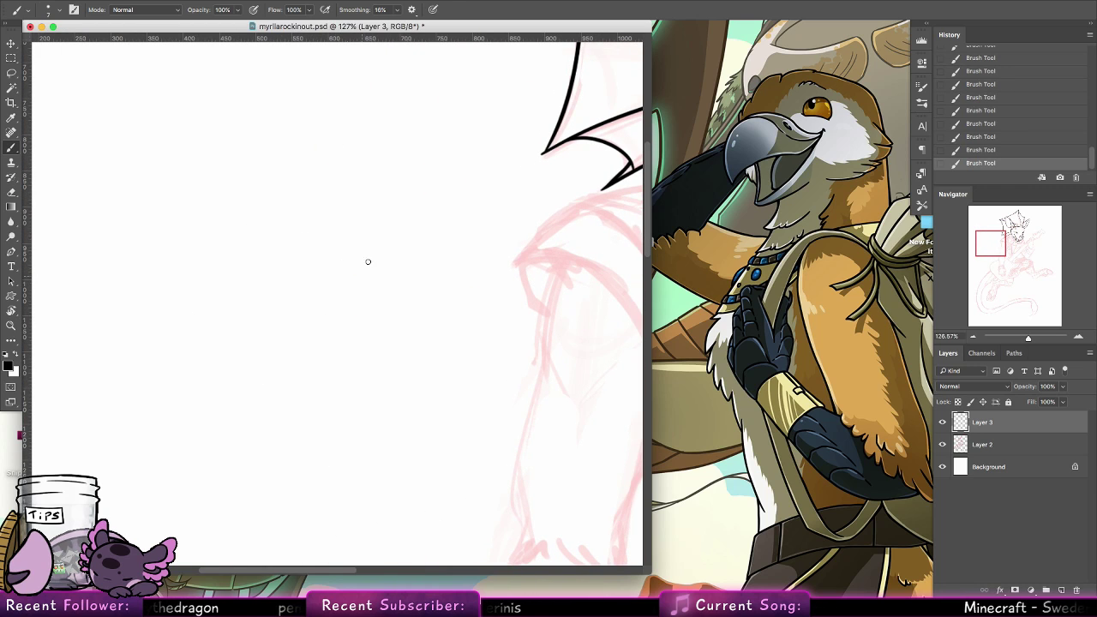
mouse_move(208, 247)
mouse_down()
mouse_move(252, 343)
mouse_move(223, 237)
mouse_up()
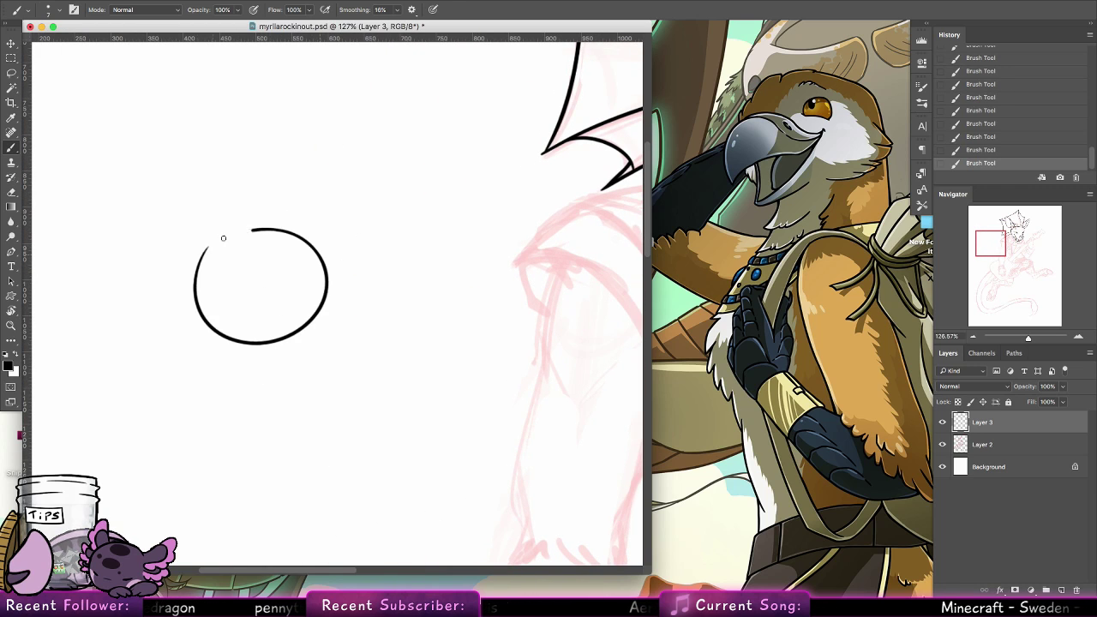
key(super+z)
mouse_move(295, 223)
mouse_down()
mouse_move(280, 345)
mouse_move(299, 219)
mouse_move(270, 209)
mouse_move(342, 250)
mouse_move(287, 213)
mouse_up()
key(super+z)
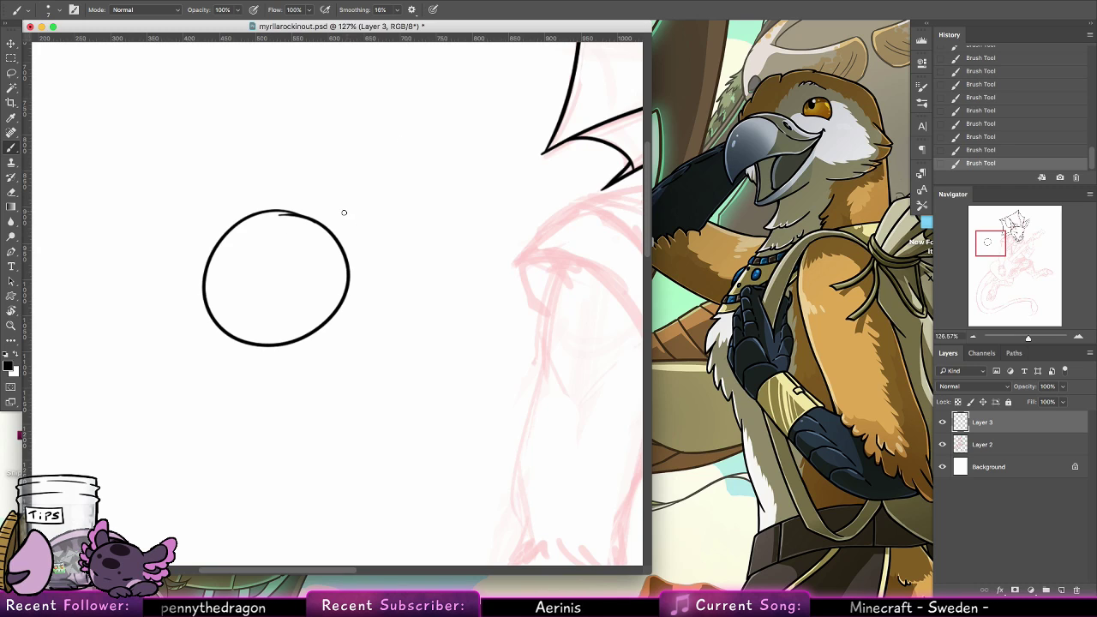
mouse_move(338, 211)
mouse_down()
mouse_move(282, 190)
mouse_move(215, 218)
mouse_move(191, 267)
mouse_move(202, 331)
mouse_move(246, 363)
mouse_move(321, 354)
mouse_move(359, 305)
mouse_move(362, 263)
mouse_move(326, 198)
mouse_up()
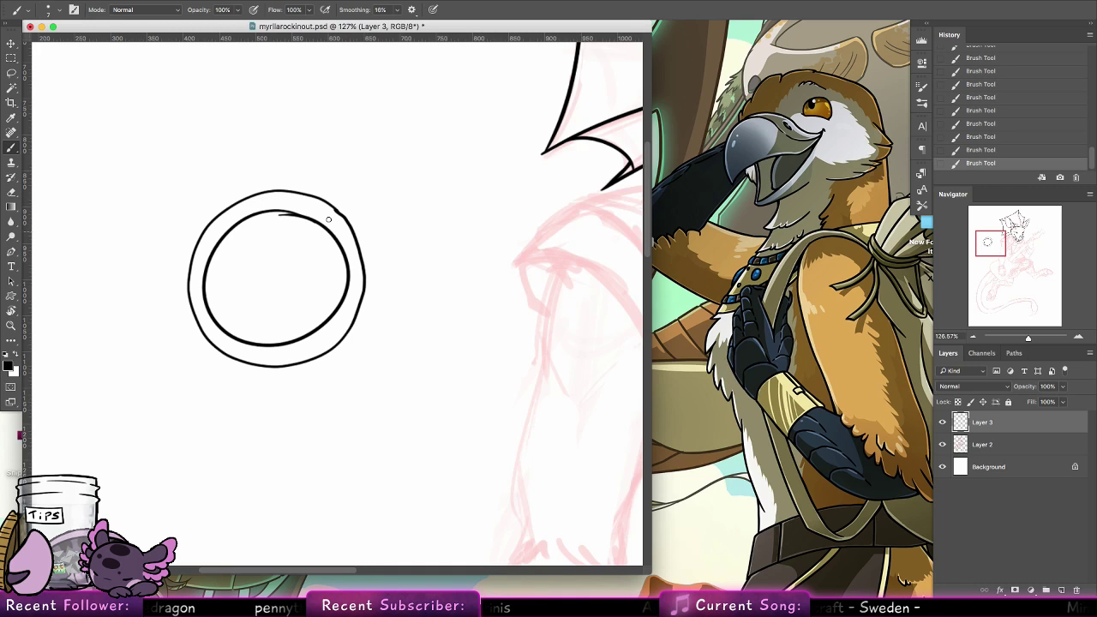
mouse_move(339, 188)
mouse_down()
mouse_move(333, 233)
mouse_move(324, 177)
mouse_move(324, 200)
mouse_up()
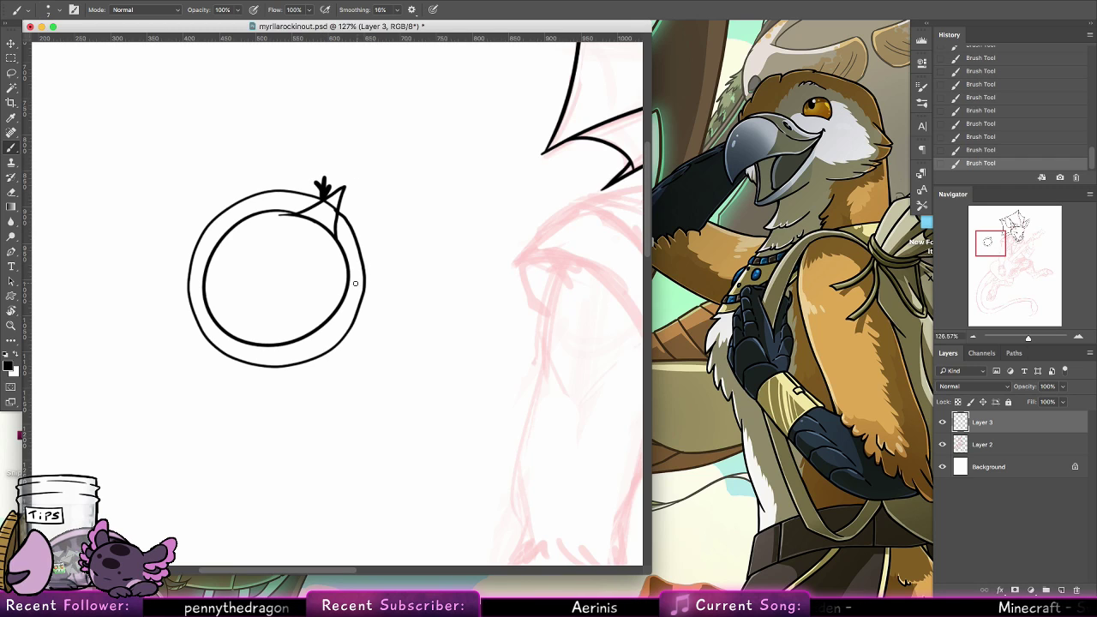
mouse_move(351, 314)
mouse_down()
mouse_move(353, 299)
mouse_move(353, 315)
mouse_up()
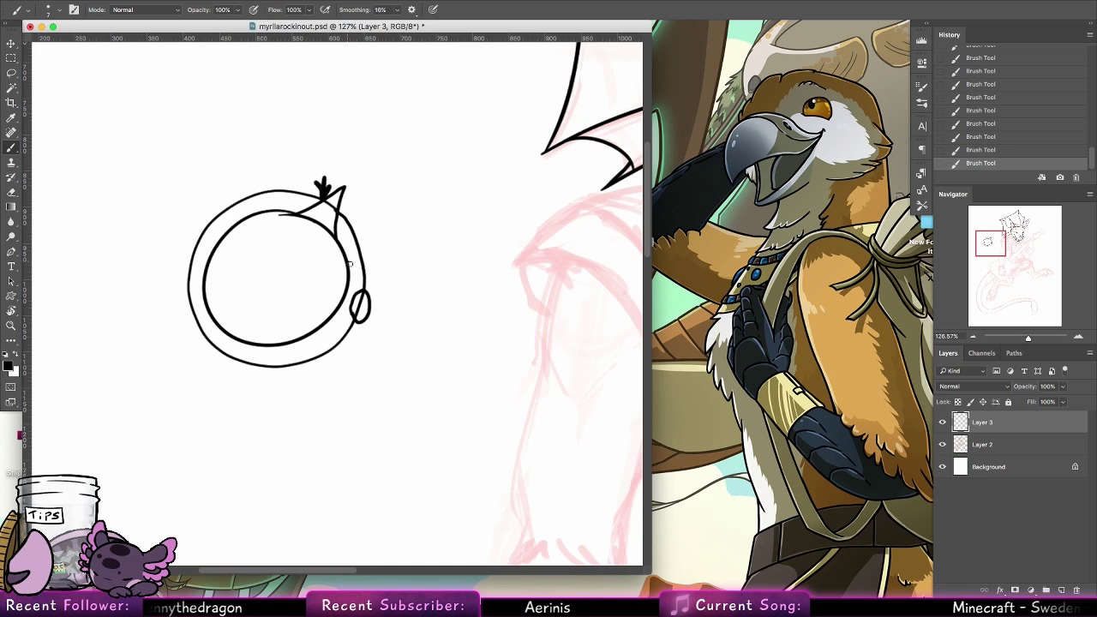
Doodle a small rounded, dotted shape with a pointed fin and dark spot on the ring's edge, and add a wavy inner ring
mouse_move(346, 256)
mouse_down()
mouse_move(376, 240)
mouse_move(383, 287)
mouse_up()
mouse_move(381, 244)
mouse_down()
mouse_move(402, 287)
mouse_move(388, 290)
mouse_up()
click(367, 241)
click(371, 252)
mouse_move(356, 246)
mouse_down()
mouse_move(365, 258)
mouse_move(355, 272)
mouse_up()
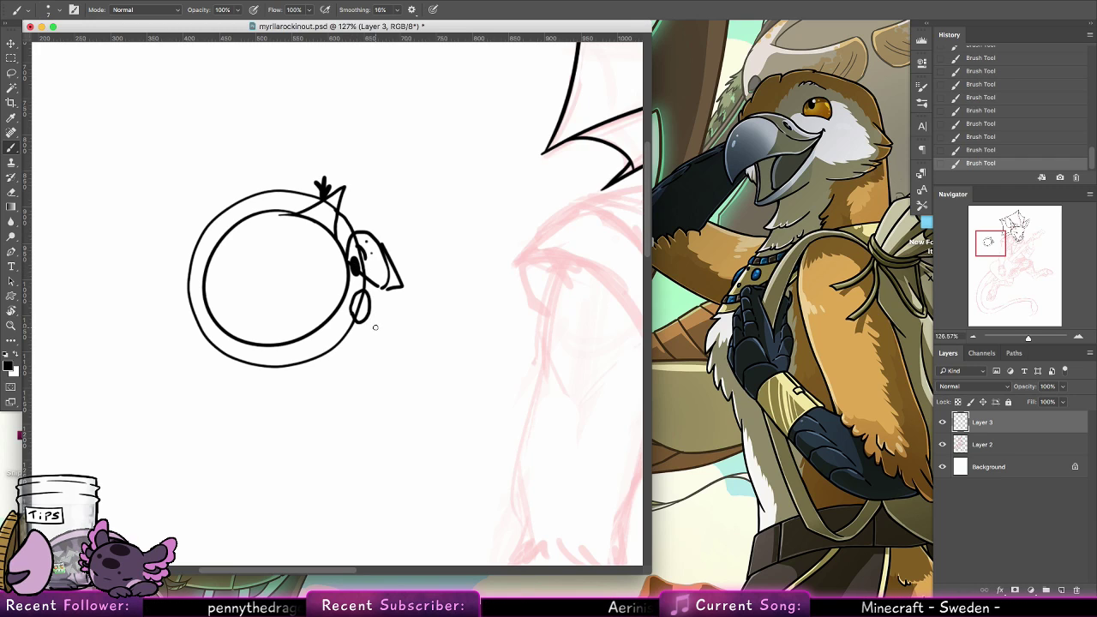
mouse_move(296, 214)
mouse_down()
mouse_move(251, 234)
mouse_move(224, 273)
mouse_move(245, 314)
mouse_move(316, 306)
mouse_move(340, 318)
mouse_move(343, 298)
mouse_move(289, 322)
mouse_up()
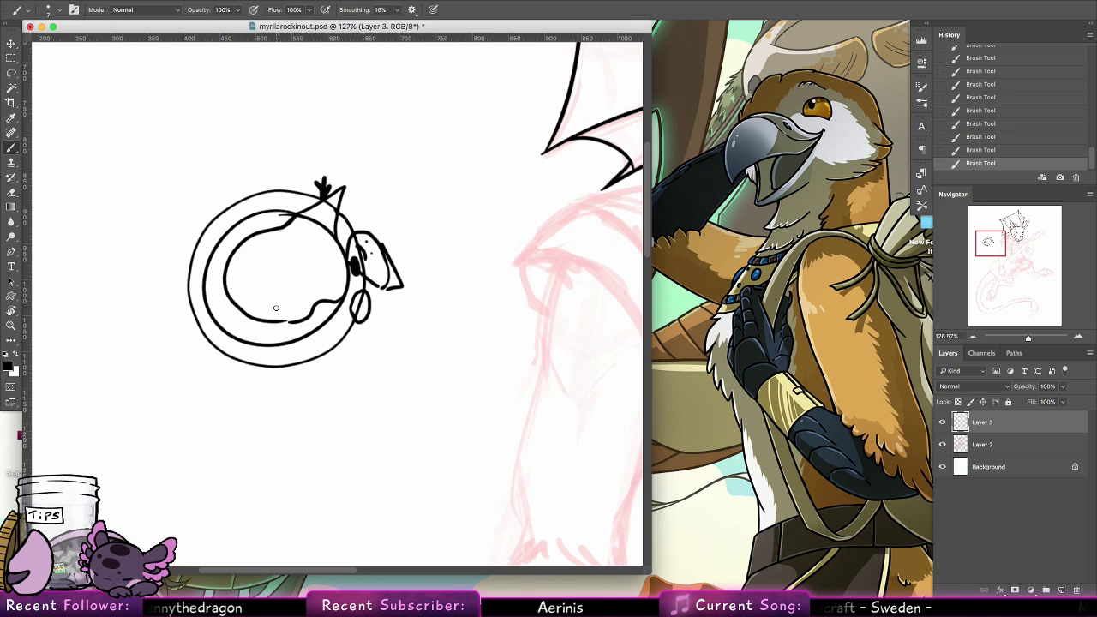
Undo the latest strokes of the ring doodle and restore them
key(super+alt+z)
key(super+alt+z)
key(super+alt+z)
key(super+alt+z)
key(super+alt+z)
key(super+alt+z)
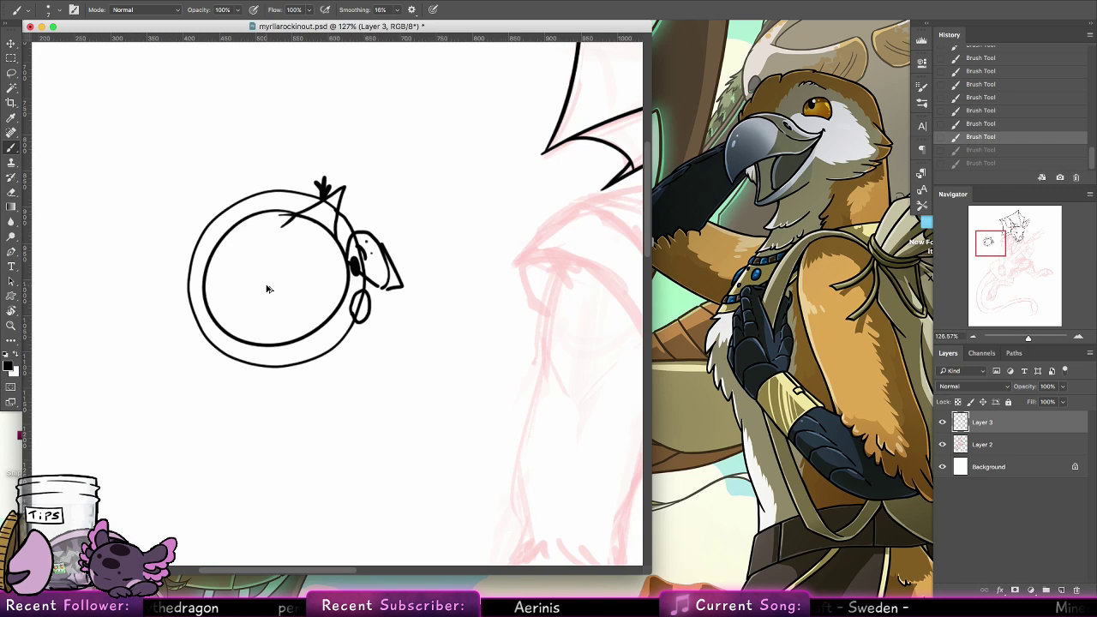
key(super+alt+z)
key(super+alt+z)
key(super+alt+z)
key(super+alt+z)
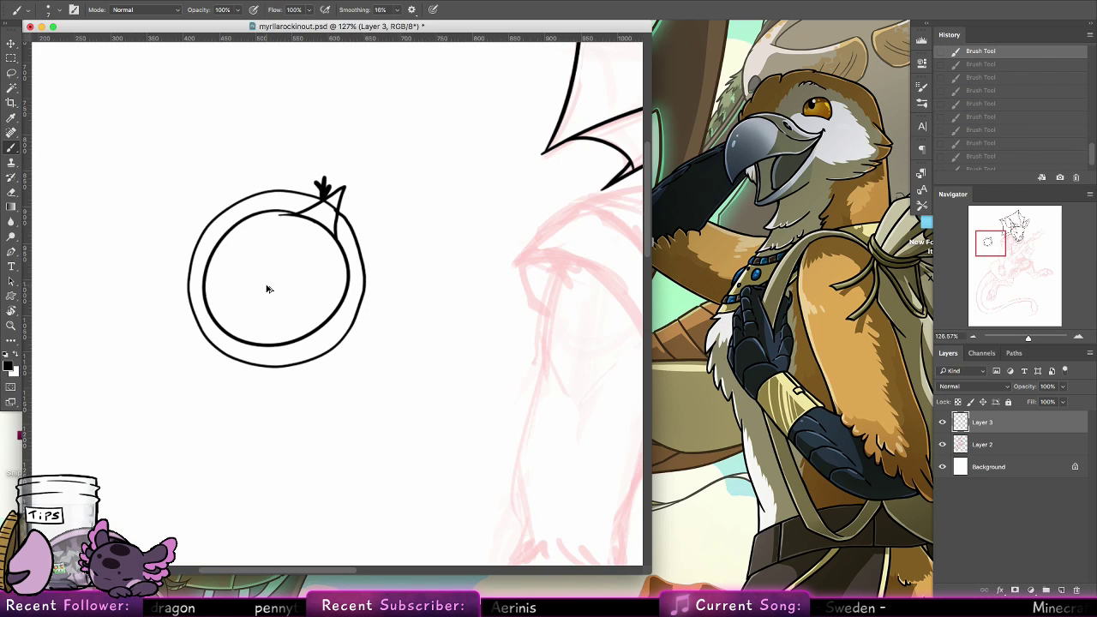
click(15, 76)
key(super+z)
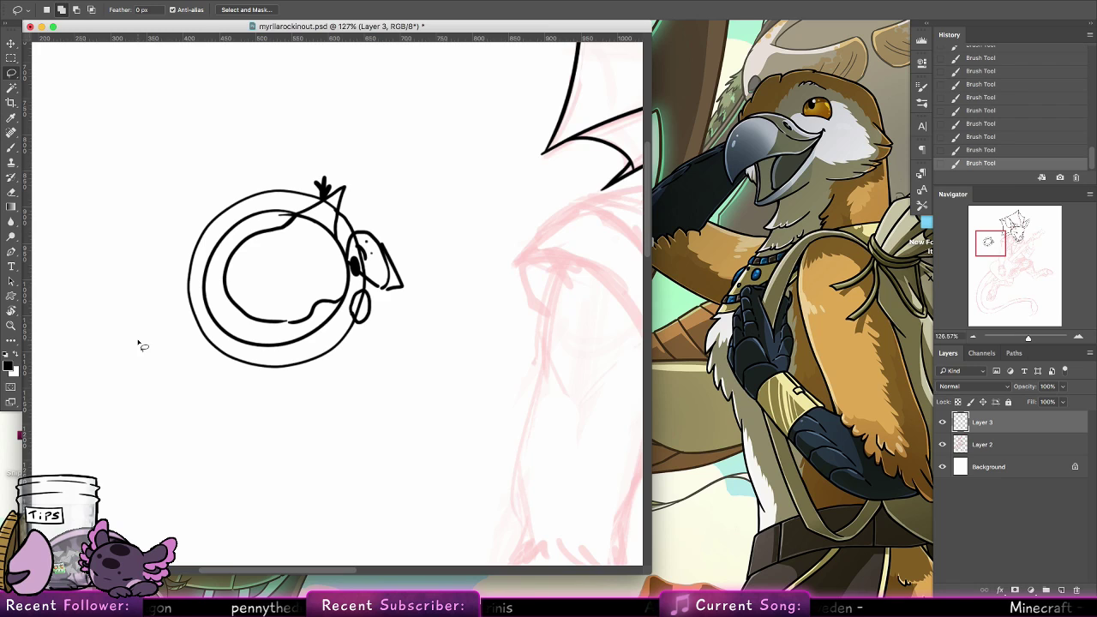
Lasso the whole ring doodle, delete it from Layer 3 and clear the selection
drag(296, 155, 473, 301)
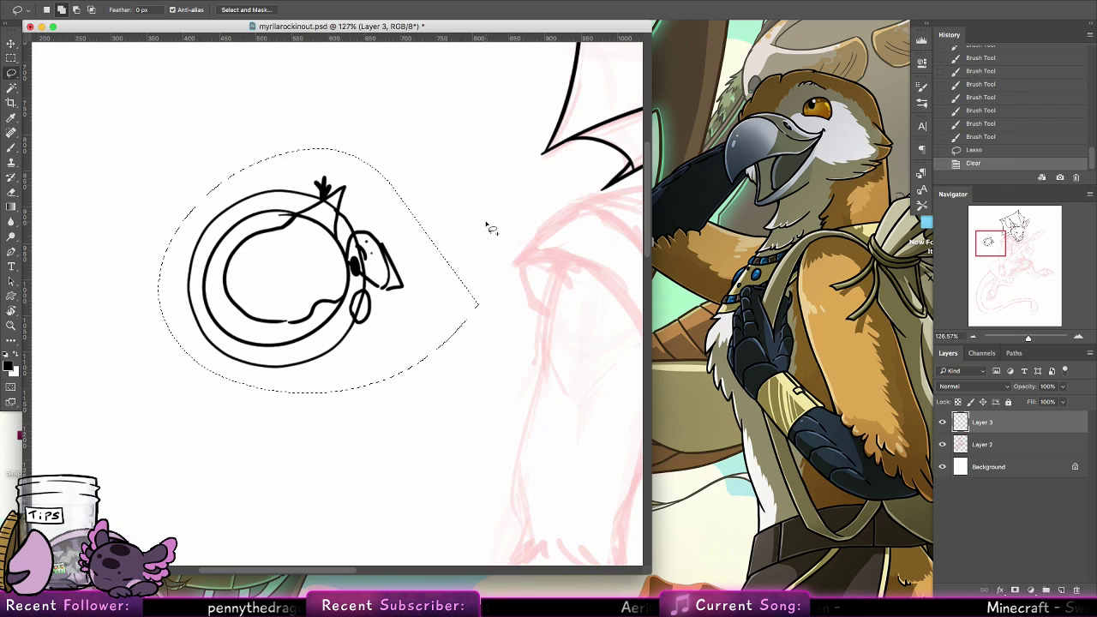
key(Delete)
key(super+d)
Brush a short webbing curve beneath the second crest spine and a third spine from the jaw down over the headphone sketch, undoing extra strokes
click(10, 146)
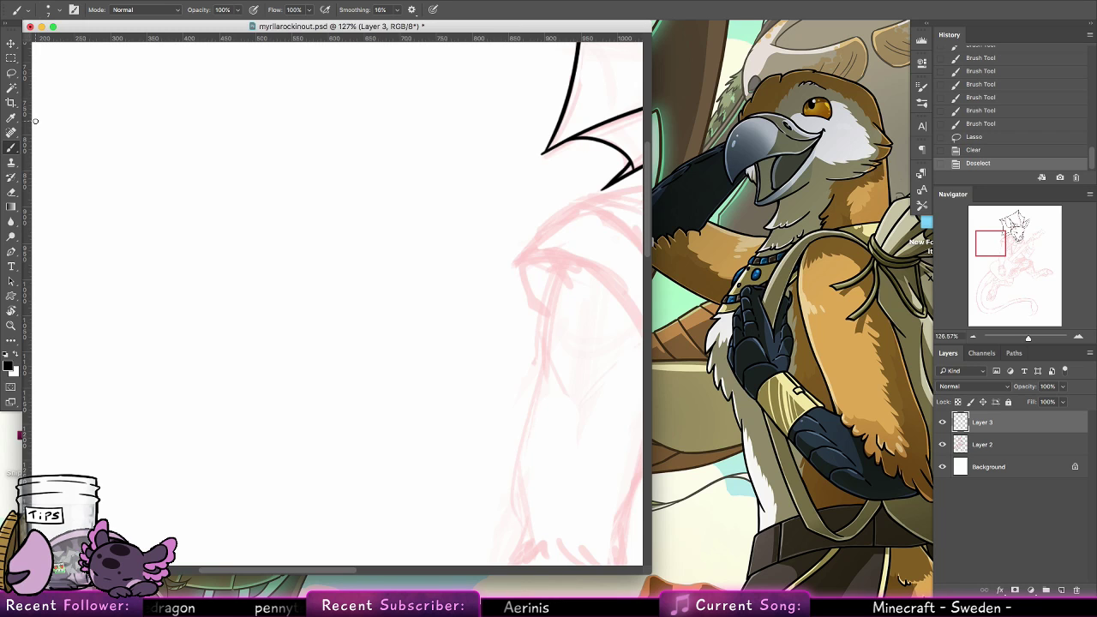
scroll(245, 277, right, 8)
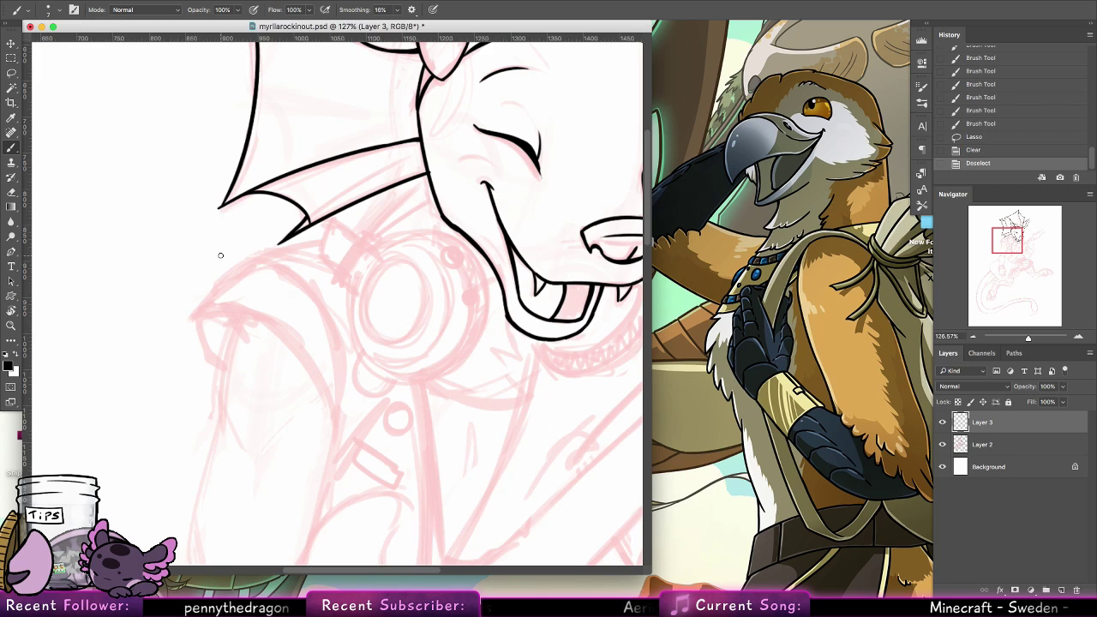
drag(301, 230, 331, 248)
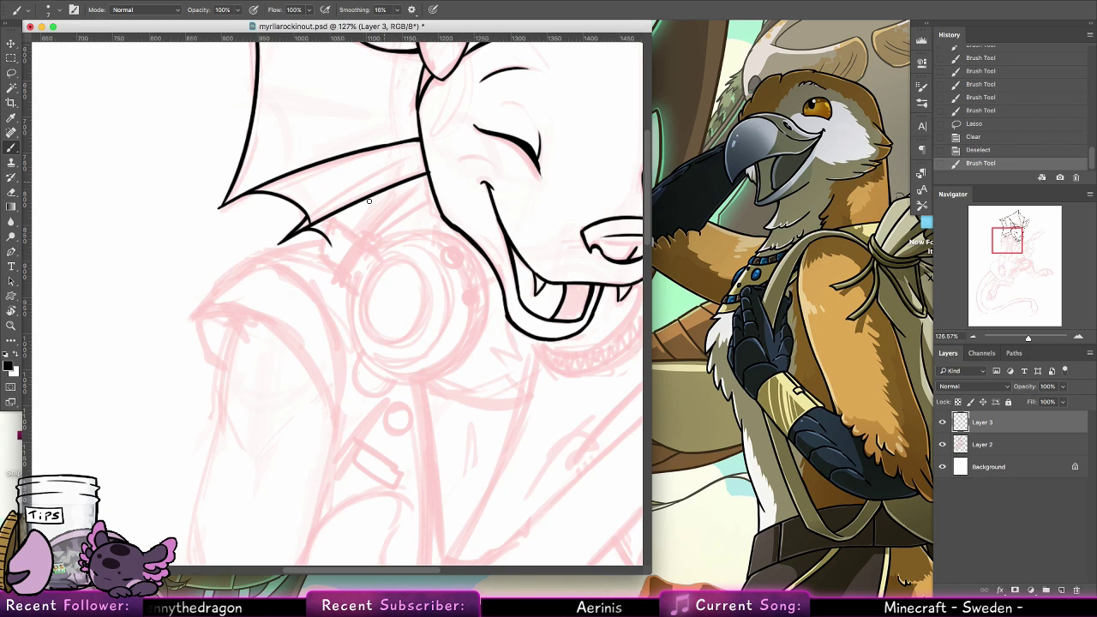
drag(334, 279, 428, 195)
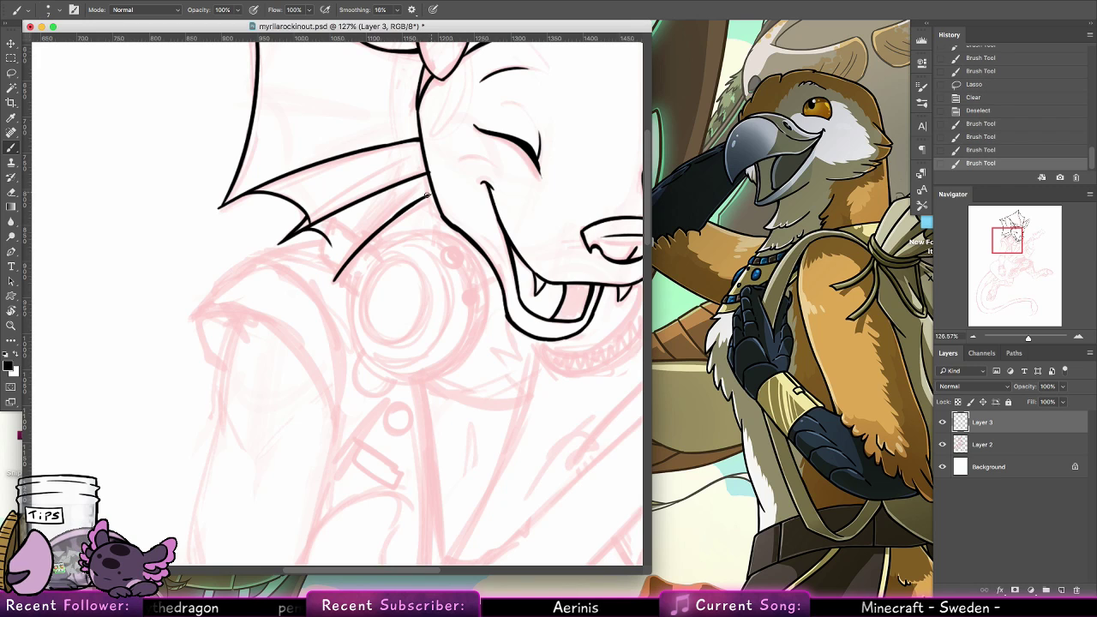
key(super+z)
drag(373, 197, 427, 174)
key(alt+super+z)
key(alt+super+z)
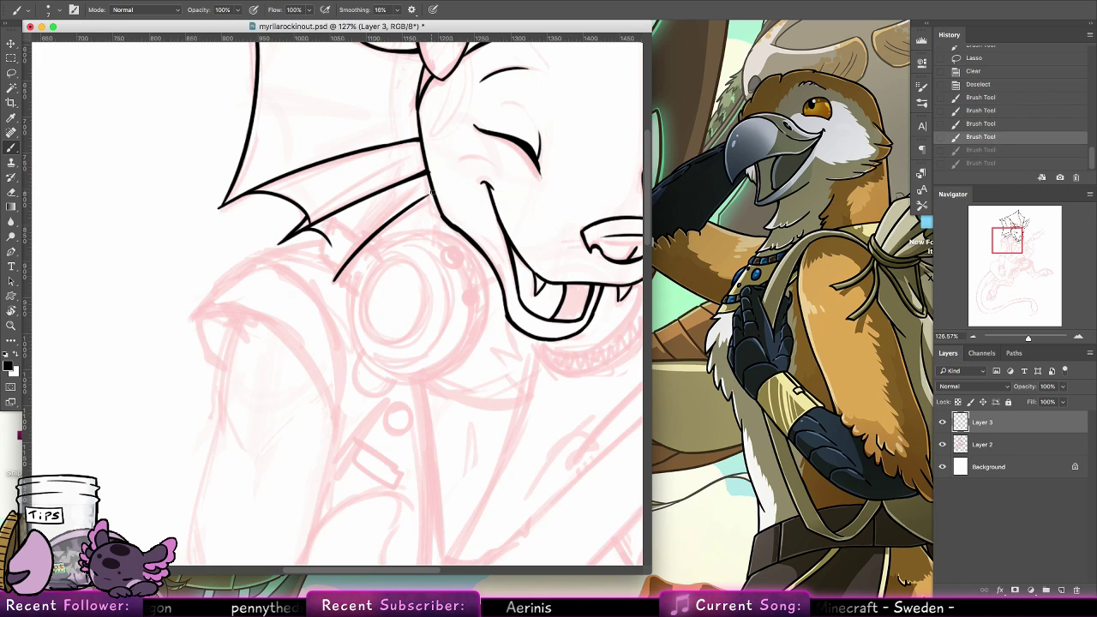
Join the third crest spine to the jaw and brush the webbing curve between the second and third spine tips
drag(402, 211, 432, 192)
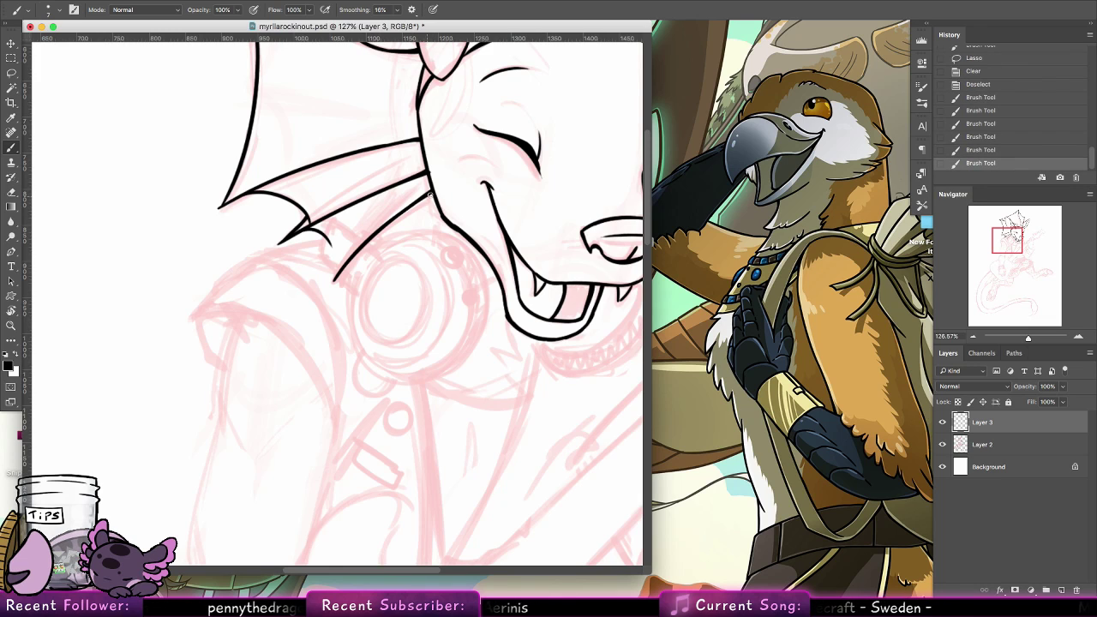
mouse_move(338, 279)
mouse_down()
mouse_move(330, 244)
mouse_move(335, 278)
mouse_up()
key(alt+super+z)
key(alt+super+z)
key(shift+super+z)
key(shift+super+z)
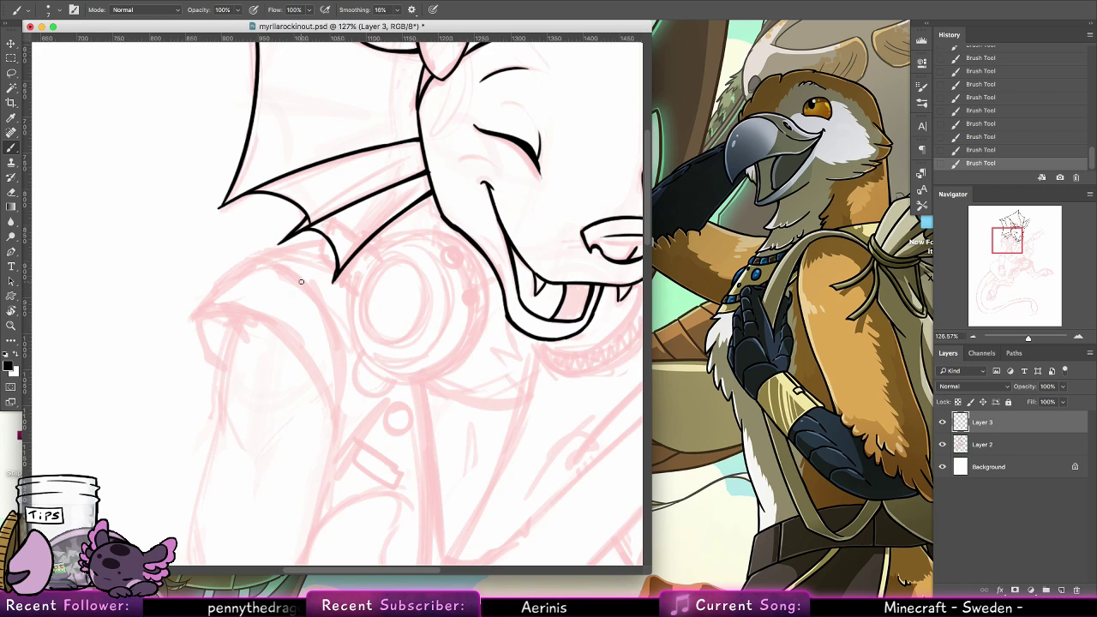
Try an oval over the headphone's inner ring and undo it, and brush pointed fur tufts on the neck below the jaw
drag(392, 264, 390, 268)
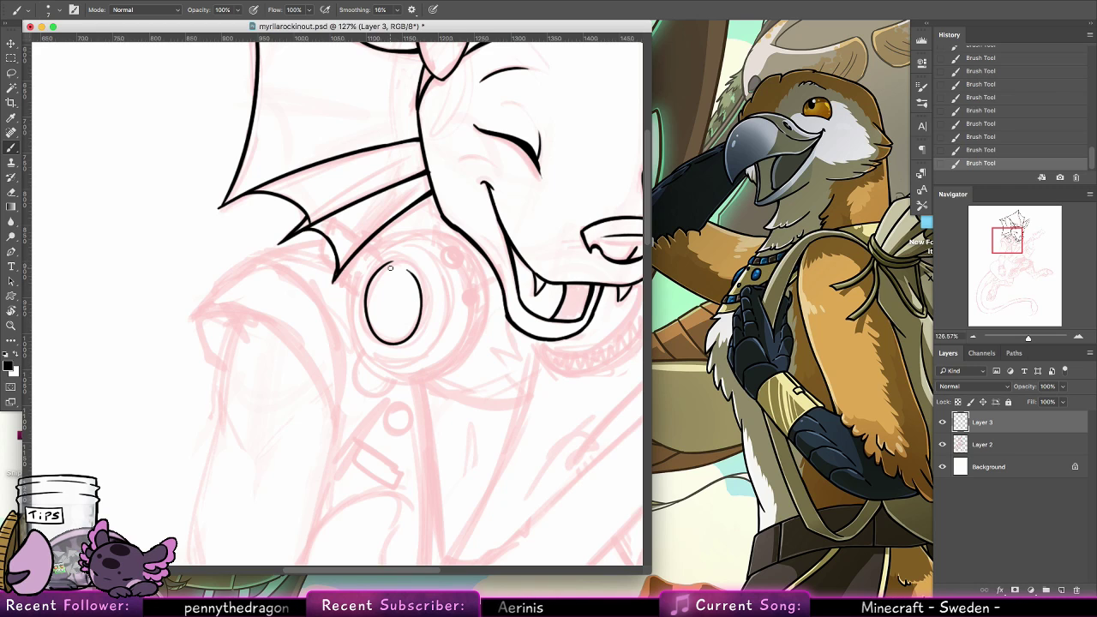
key(super+z)
mouse_move(461, 343)
mouse_down()
mouse_move(287, 267)
mouse_move(262, 245)
mouse_move(314, 231)
mouse_move(317, 272)
mouse_up()
key(super+z)
drag(324, 262, 318, 295)
key(super+z)
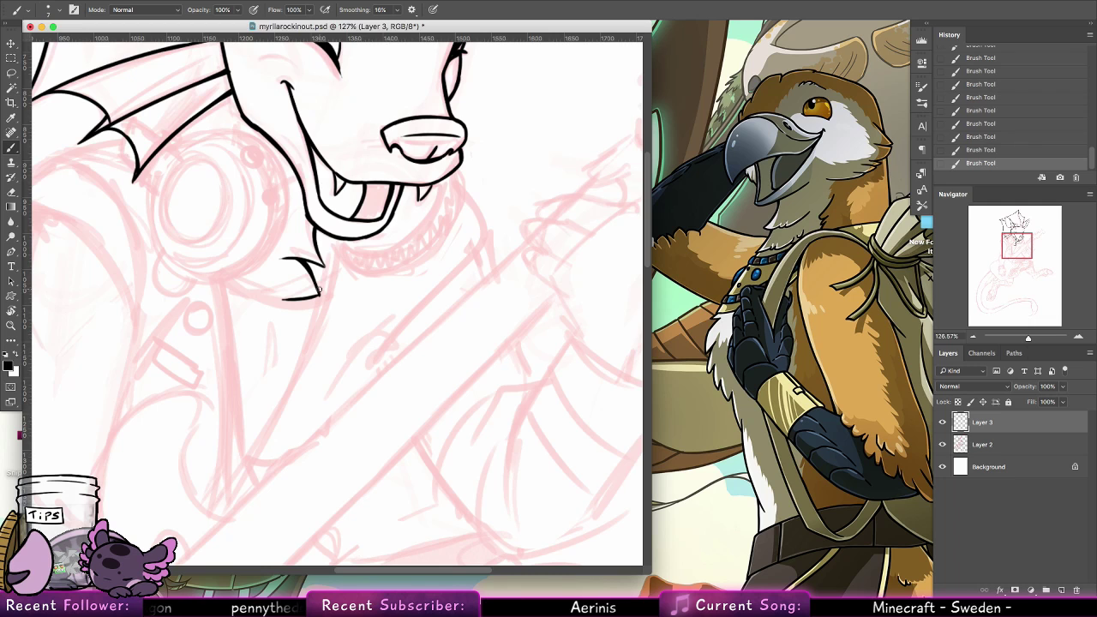
Ink the uppermost bent finger of the hand on the guitar neck, from its outer edge around the tip to the inner crease
scroll(474, 306, right, 10)
scroll(475, 305, up, 2)
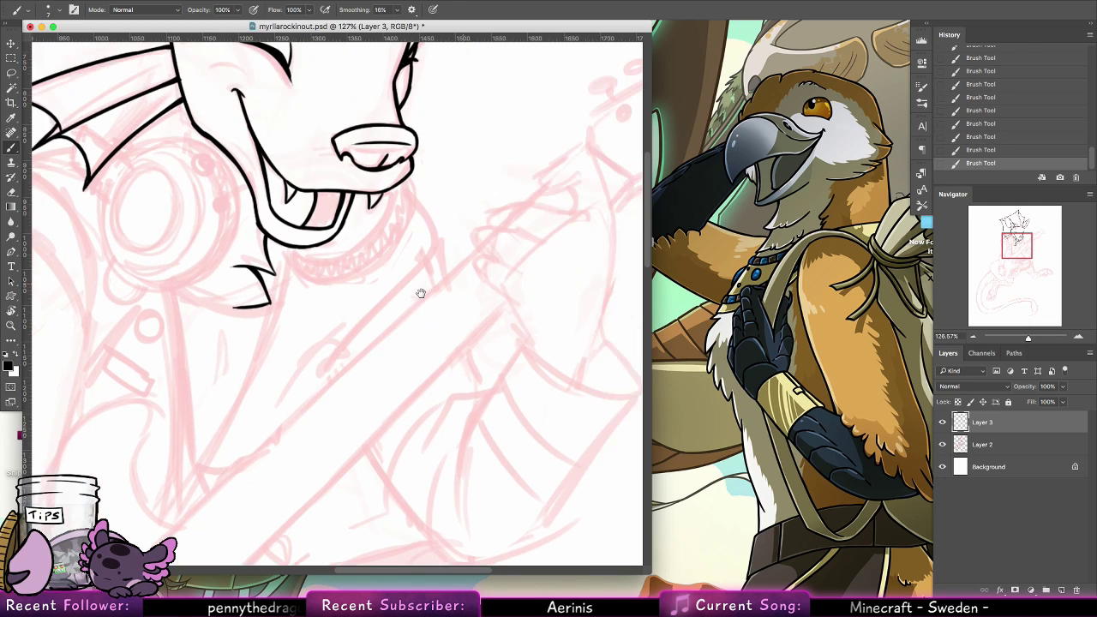
drag(411, 178, 431, 239)
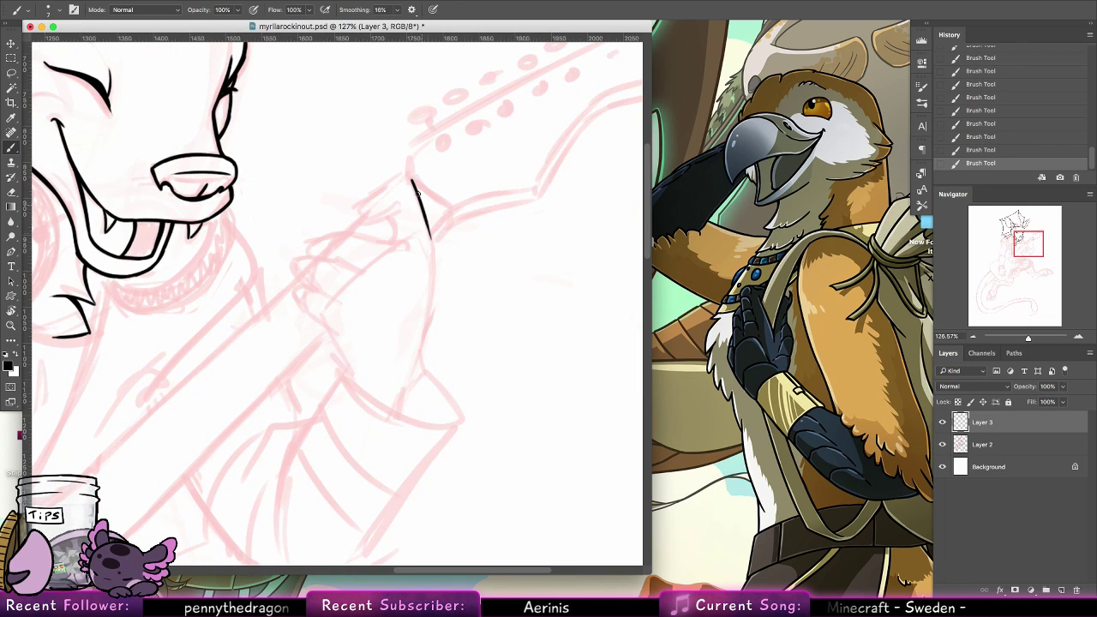
mouse_move(412, 181)
mouse_down()
mouse_move(366, 199)
mouse_move(355, 216)
mouse_up()
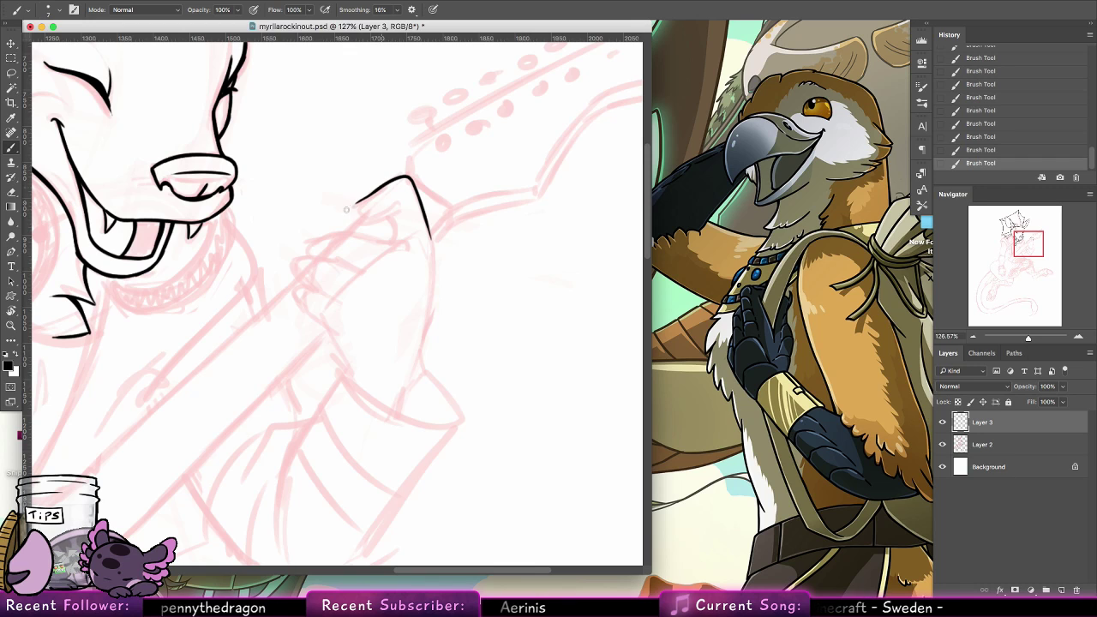
key(super+z)
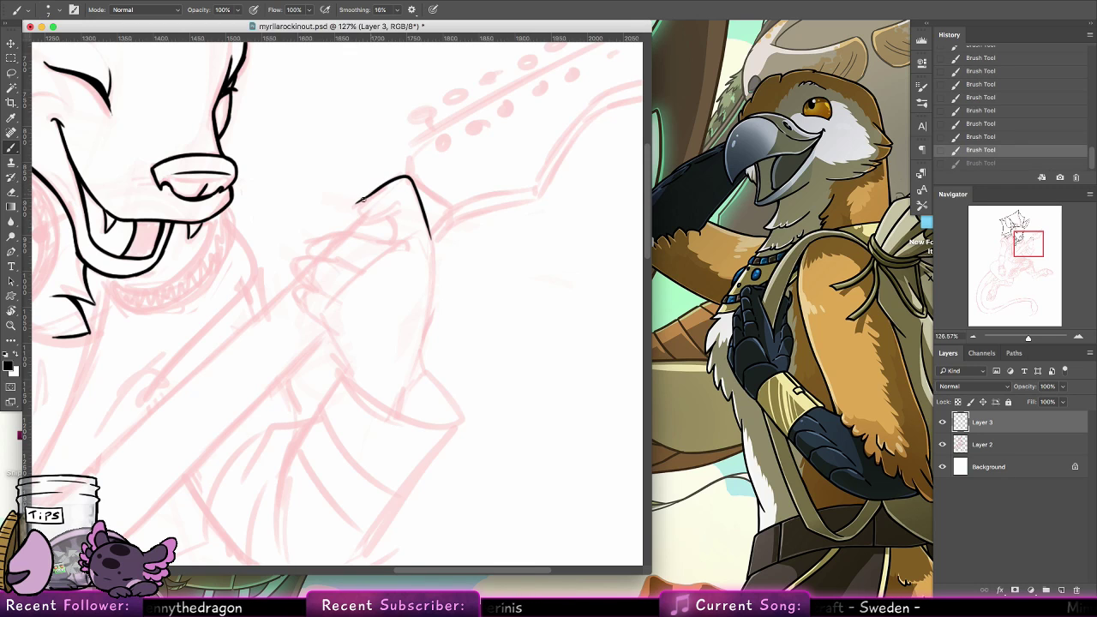
drag(367, 199, 376, 220)
key(super+z)
key(super+z)
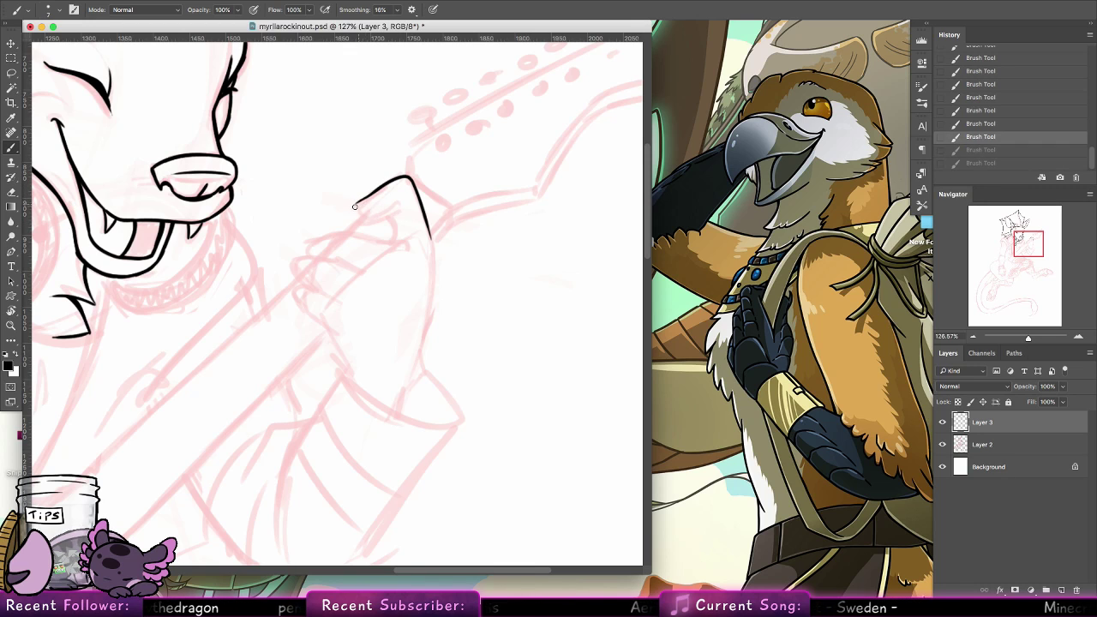
key(super+shift+z)
key(super+shift+z)
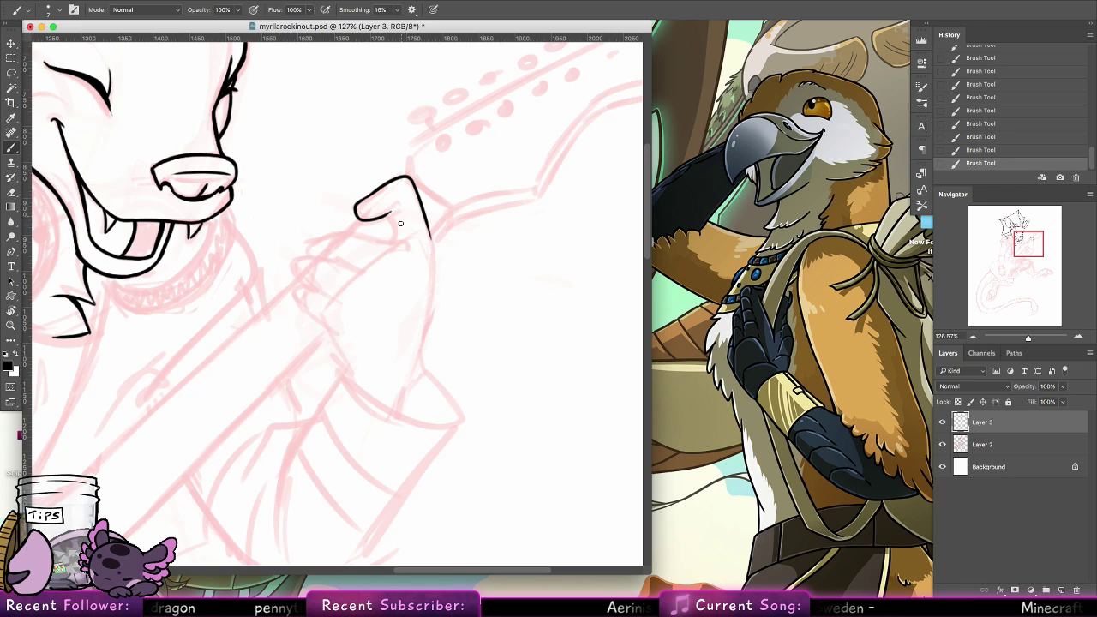
drag(391, 212, 397, 240)
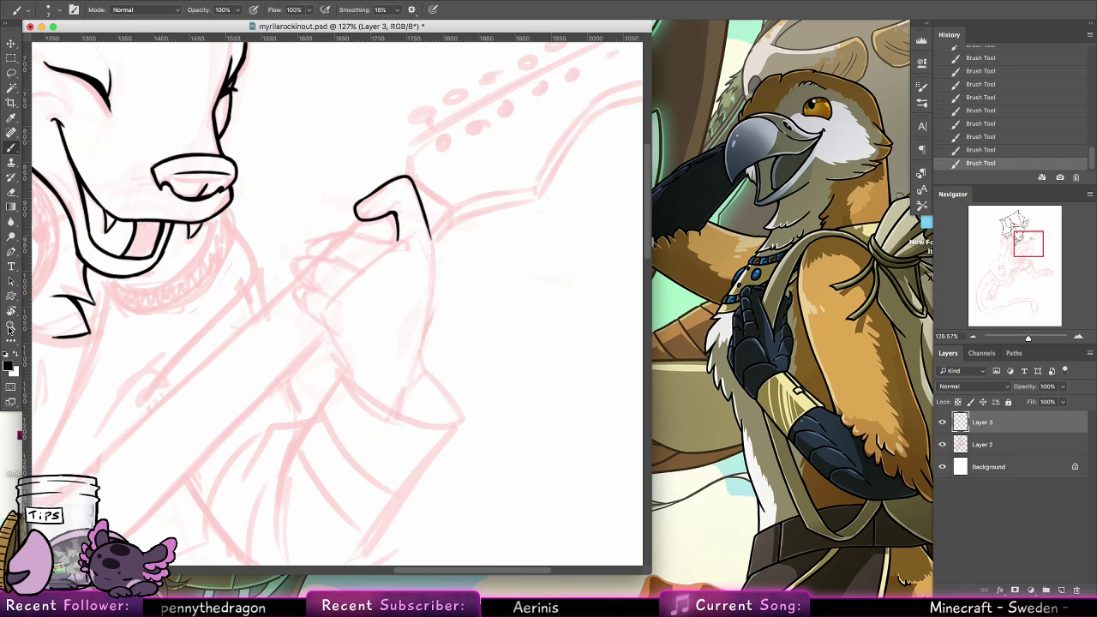
Rotate the canvas so the hand lies sideways and ink the three remaining curled fingers, redoing the strokes that miss the sketch
click(11, 311)
mouse_move(473, 175)
mouse_down()
mouse_move(502, 211)
mouse_move(476, 319)
mouse_up()
click(11, 147)
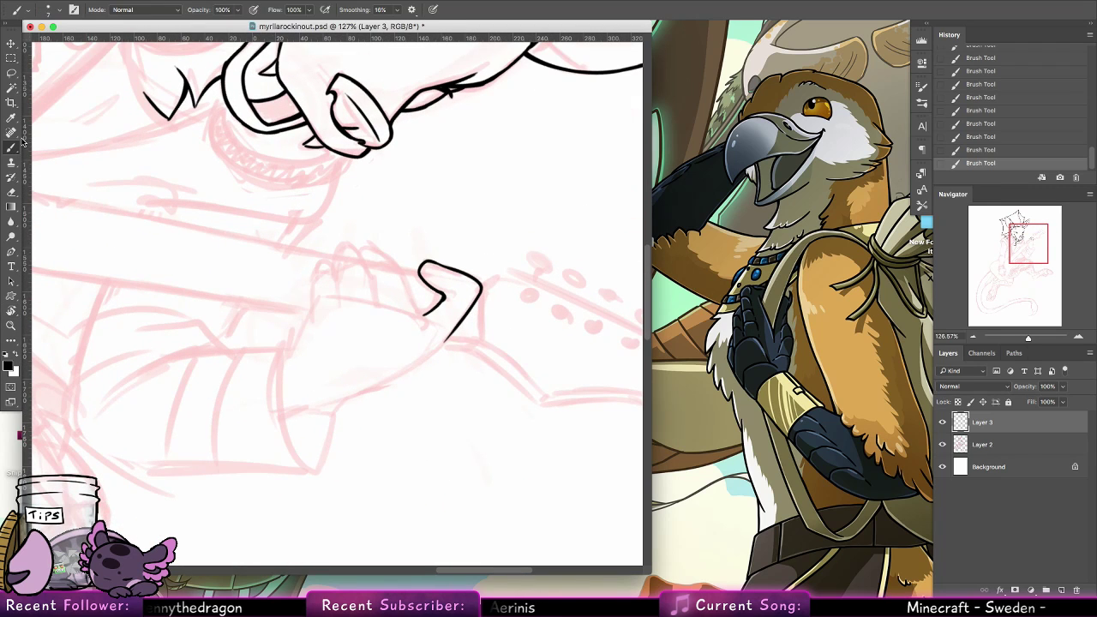
drag(355, 248, 377, 300)
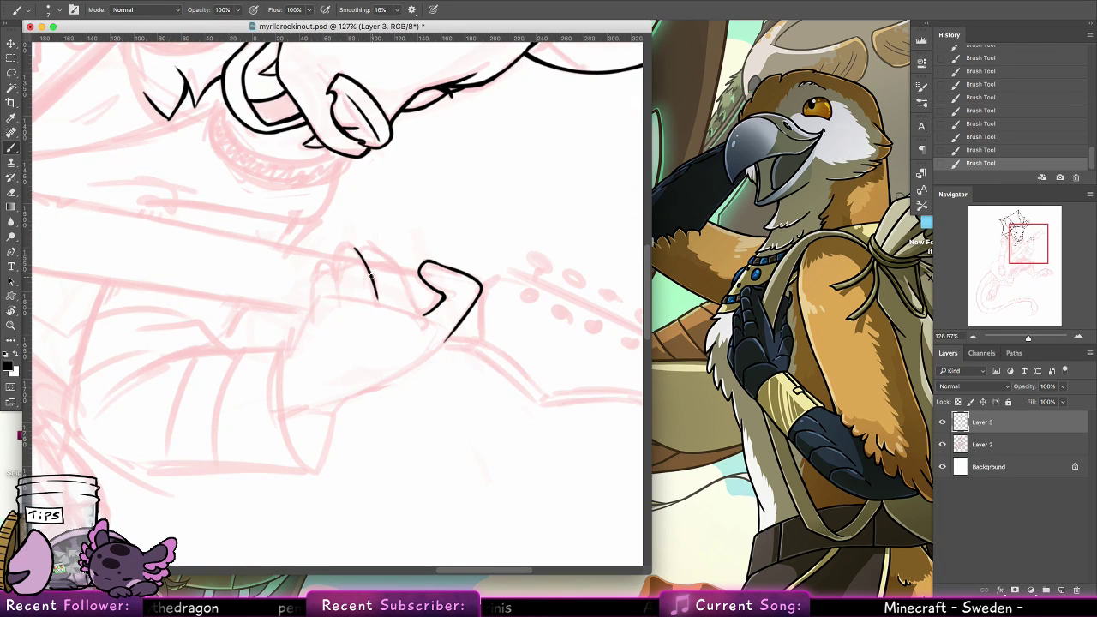
mouse_move(352, 247)
mouse_down()
mouse_move(331, 264)
mouse_move(341, 300)
mouse_move(321, 262)
mouse_move(315, 307)
mouse_move(316, 266)
mouse_move(313, 317)
mouse_up()
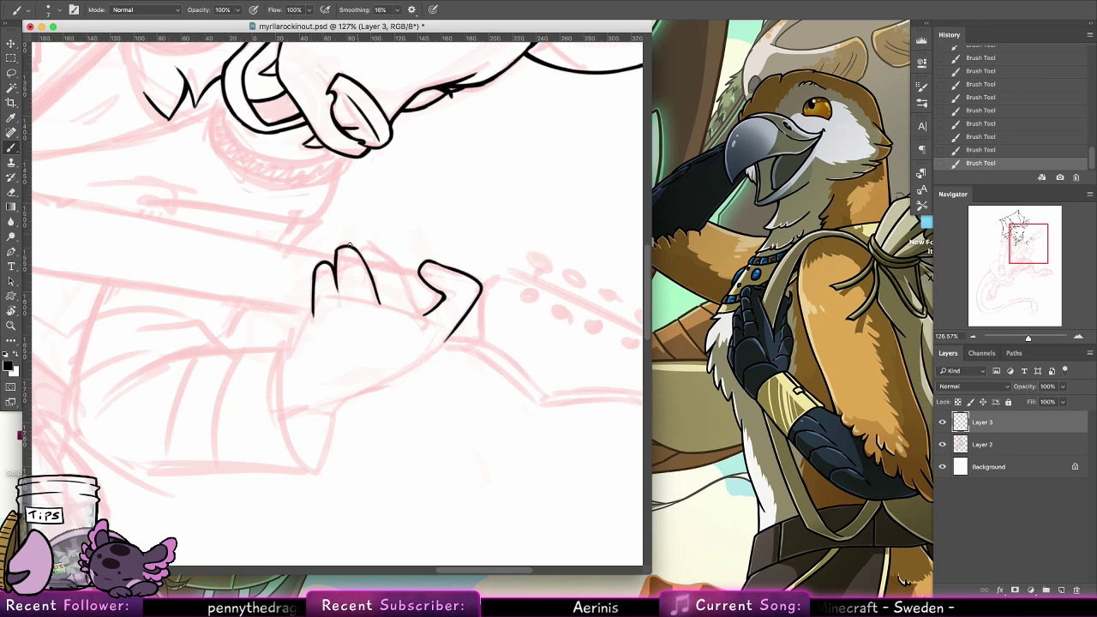
drag(360, 252, 411, 278)
key(super+z)
drag(359, 250, 409, 284)
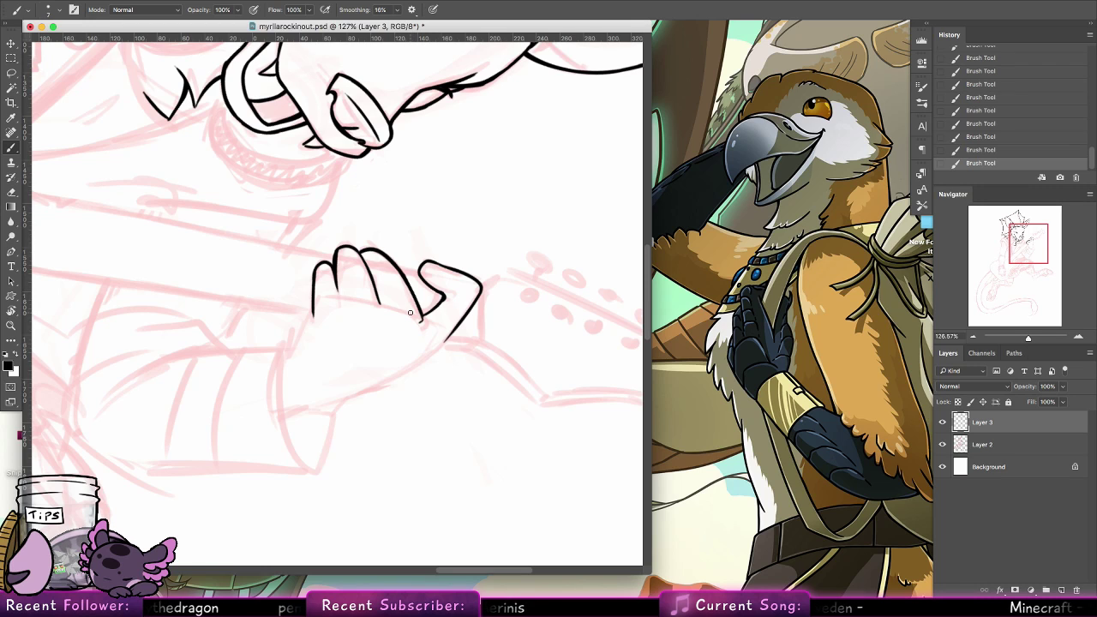
key(super+z)
drag(422, 322, 410, 286)
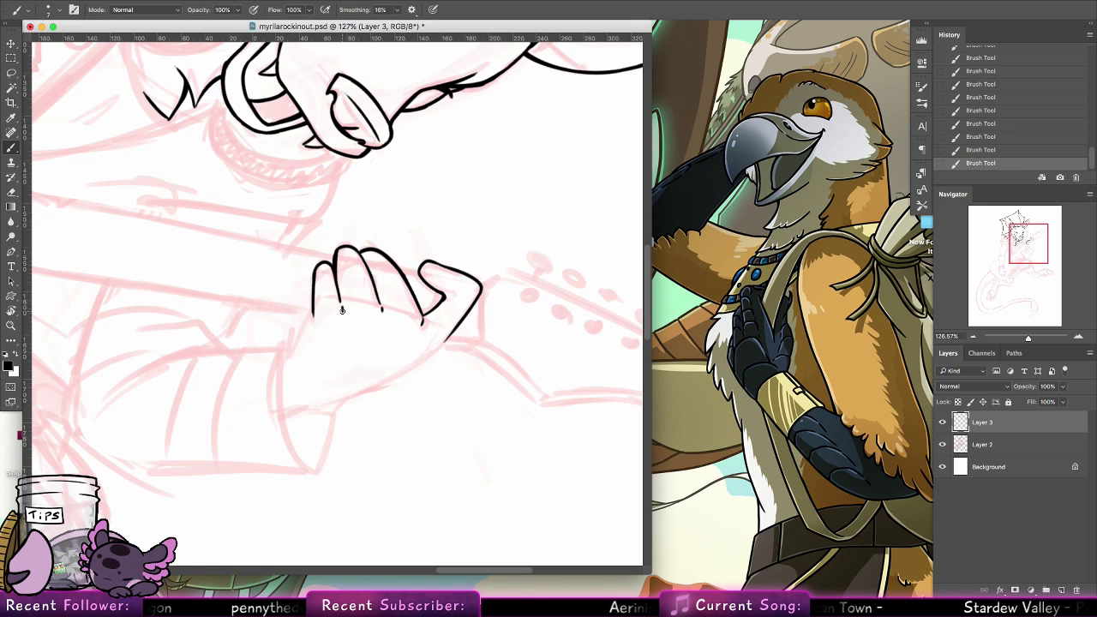
Ink the long outer edge of the hand from the wrist up to the base of the bent finger, redoing unsteady strokes
scroll(342, 310, down, 5)
scroll(341, 310, left, 2)
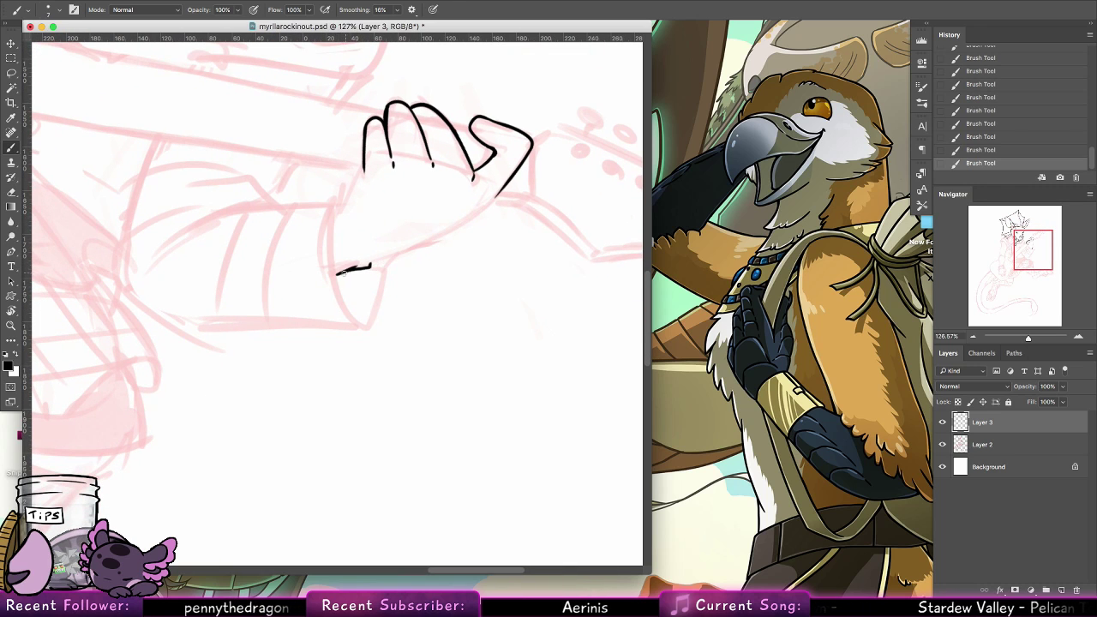
key(super+z)
drag(338, 274, 478, 216)
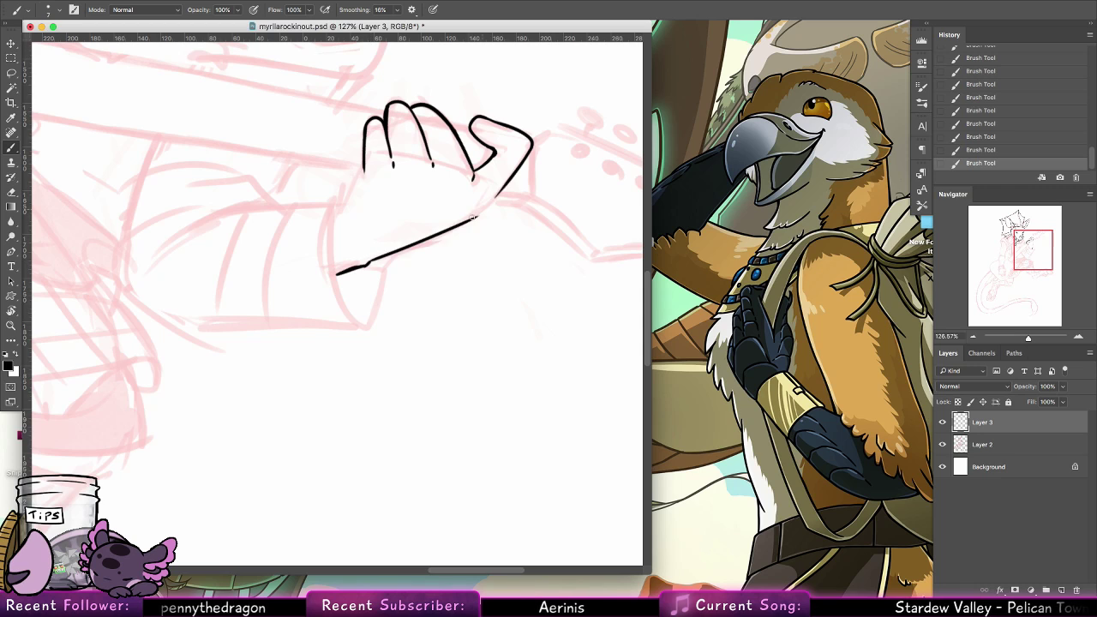
key(super+z)
drag(384, 256, 478, 212)
key(super+z)
key(super+z)
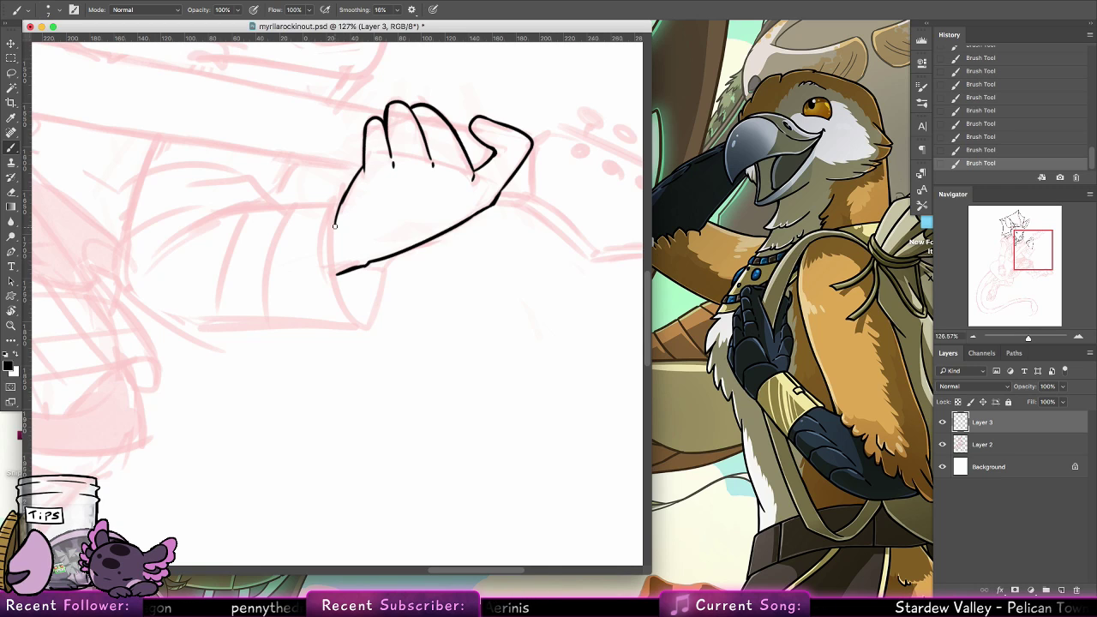
Ink the hand's inner edge from the lowest finger to the wrist and outline the pointed oval opening of the sleeve cuff
key(super+z)
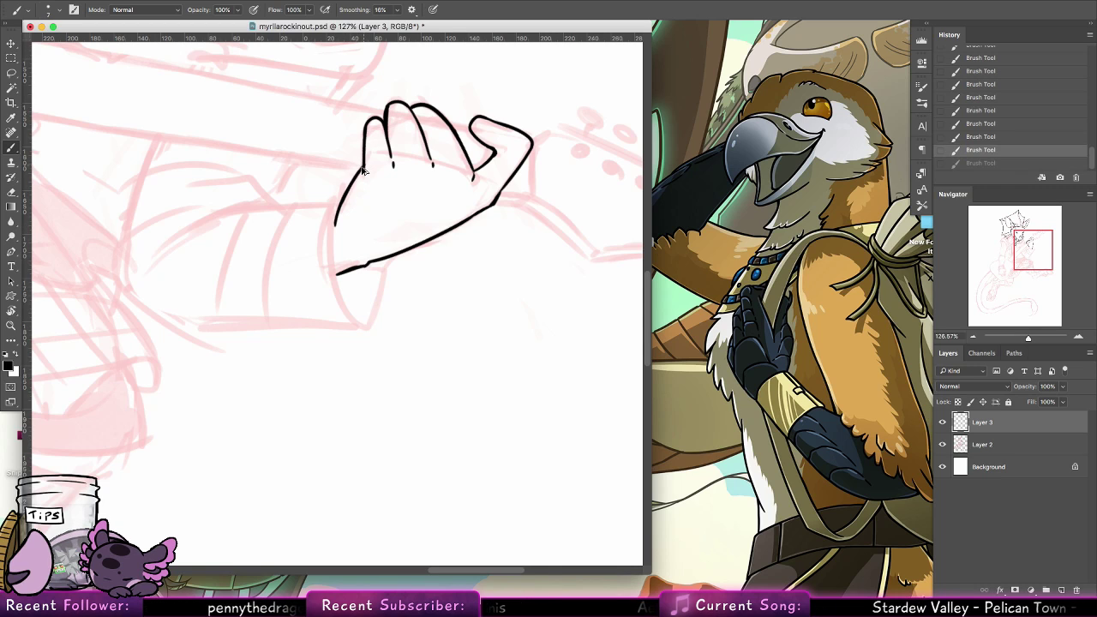
drag(364, 165, 335, 225)
key(super+z)
mouse_move(364, 165)
mouse_down()
mouse_move(339, 210)
mouse_move(336, 276)
mouse_up()
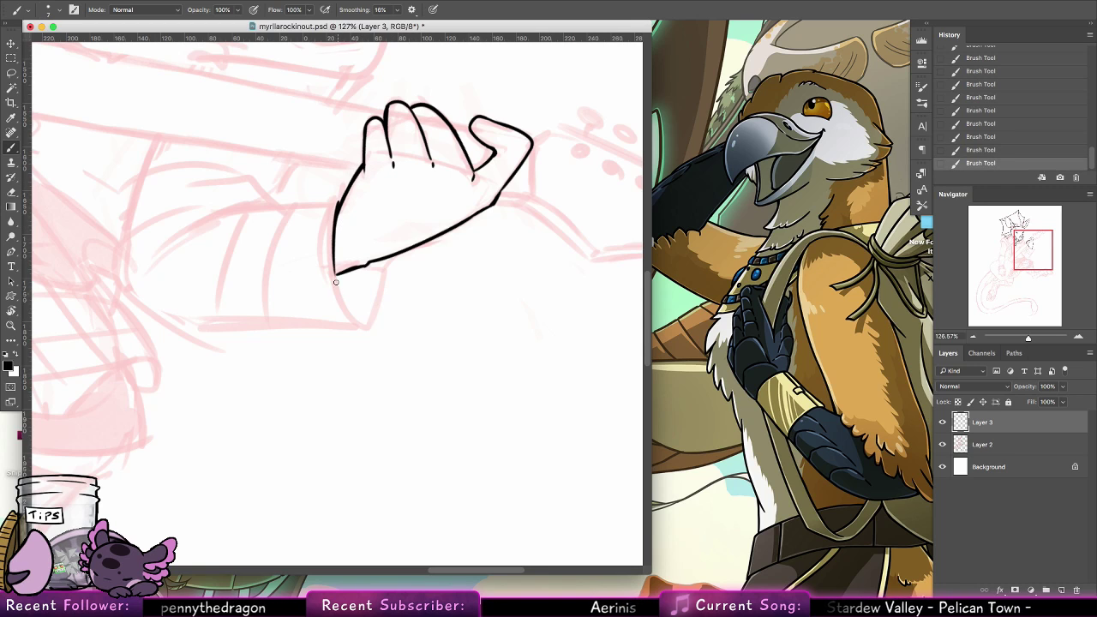
key(super+z)
mouse_move(340, 203)
mouse_down()
mouse_move(341, 300)
mouse_move(362, 325)
mouse_move(375, 291)
mouse_up()
key(super+z)
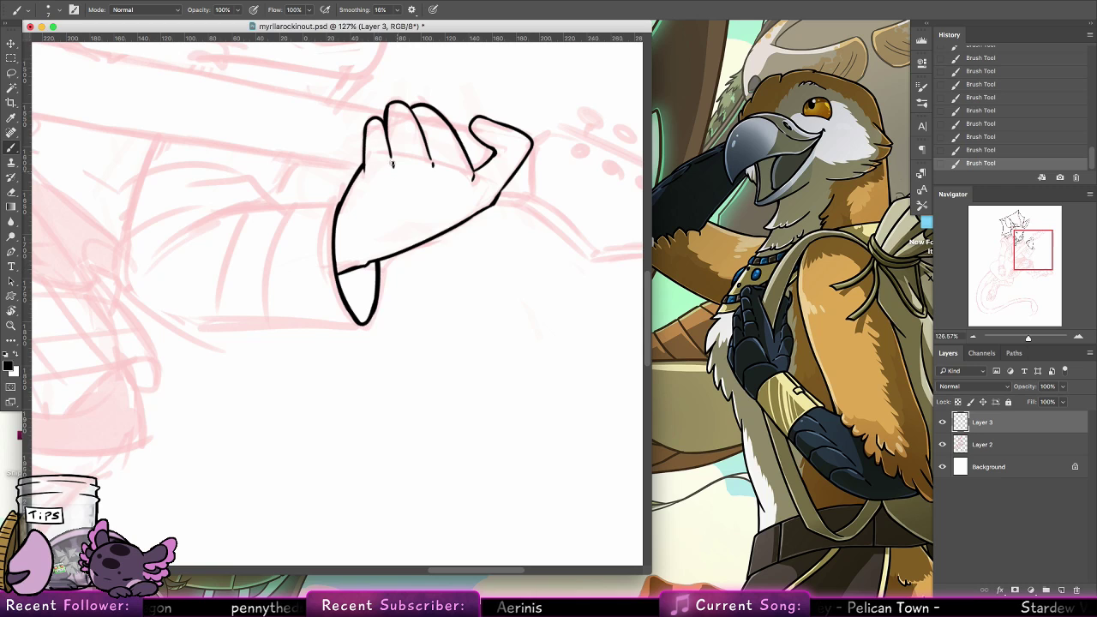
Reset the canvas rotation and ink the sleeve's inner forearm line and the fold curving away at the crook of the elbow
click(13, 300)
double_click(13, 311)
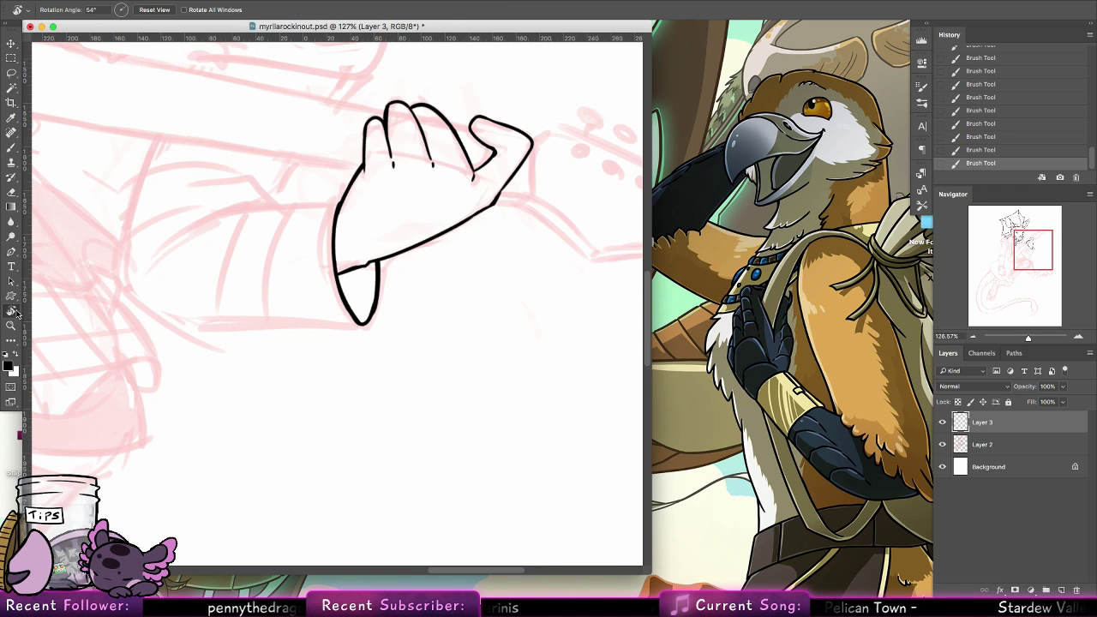
click(12, 147)
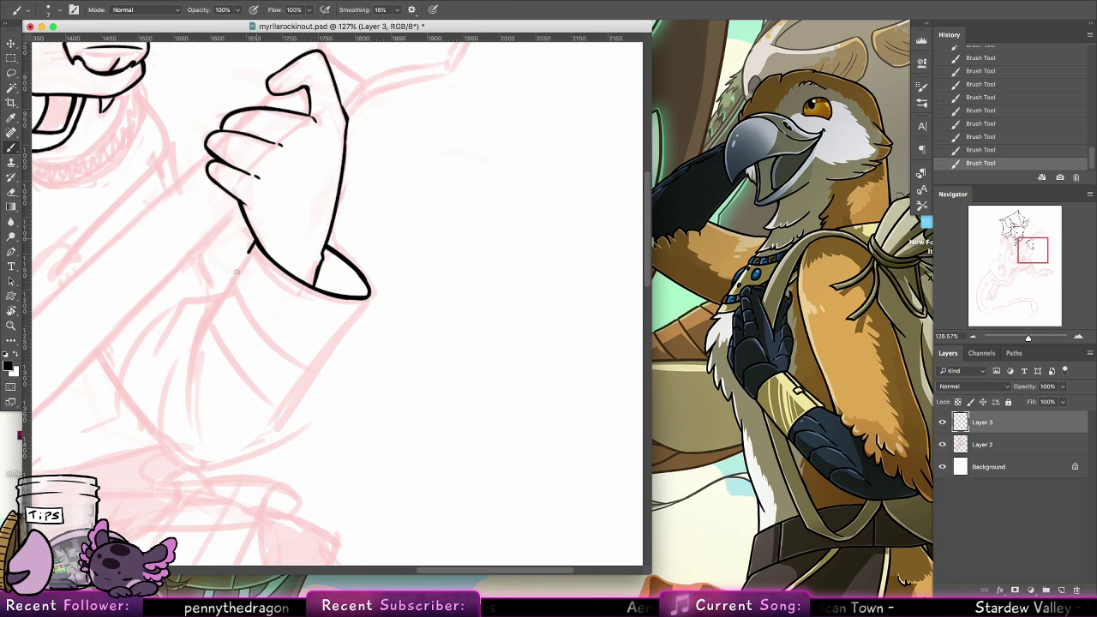
drag(253, 245, 198, 336)
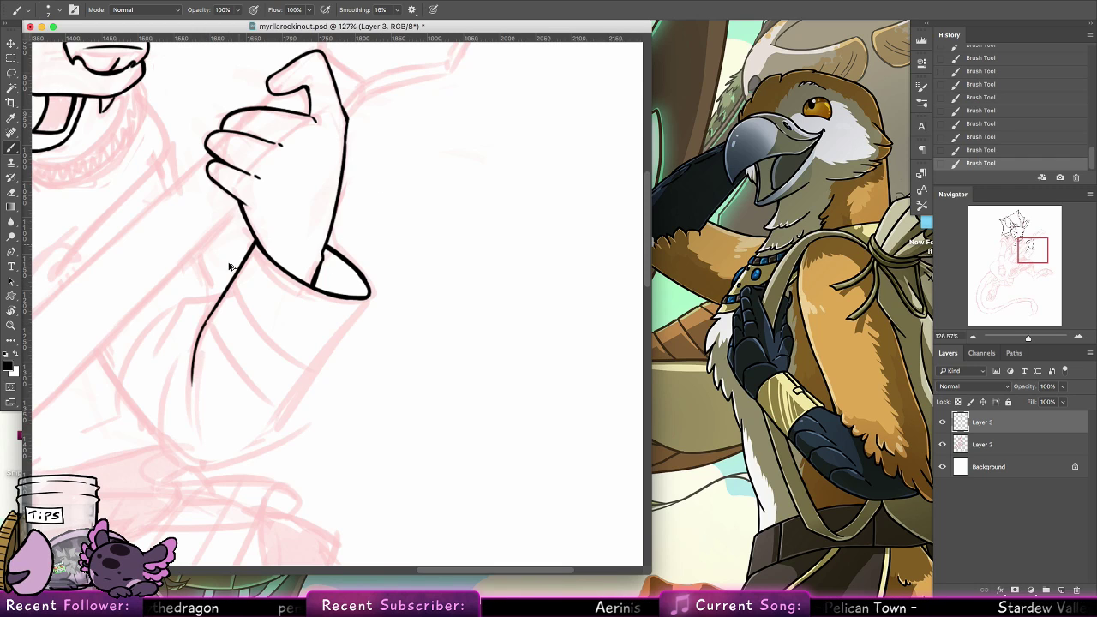
key(super+z)
drag(205, 325, 194, 367)
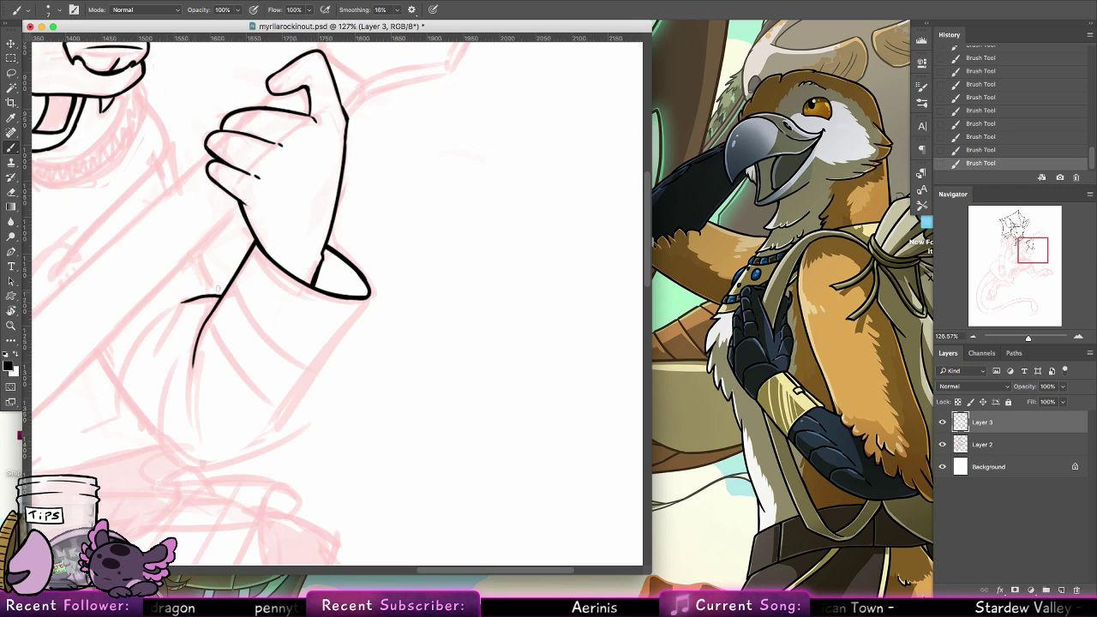
key(super+z)
mouse_move(219, 298)
mouse_down()
mouse_move(181, 305)
mouse_move(192, 309)
mouse_move(153, 354)
mouse_up()
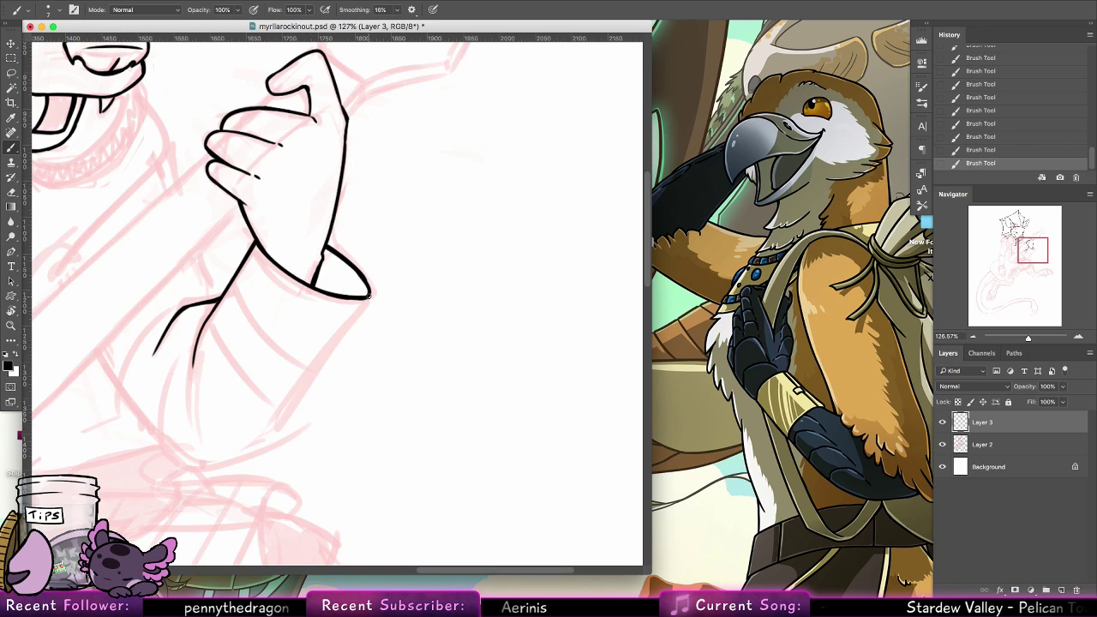
Ink the sleeve's outer edge in one sweep from the cuff corner down around the elbow, undoing unsatisfactory attempts
mouse_move(370, 295)
mouse_down()
mouse_move(227, 468)
mouse_move(360, 307)
mouse_move(217, 462)
mouse_up()
key(super+z)
key(super+z)
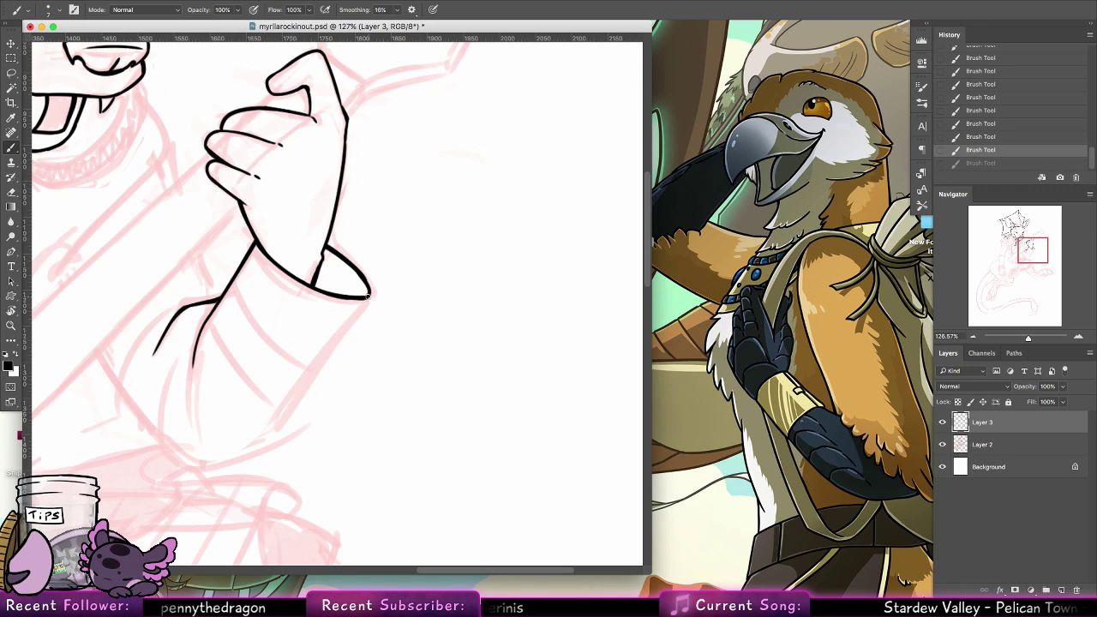
mouse_move(368, 295)
mouse_down()
mouse_move(259, 442)
mouse_move(196, 469)
mouse_up()
key(super+z)
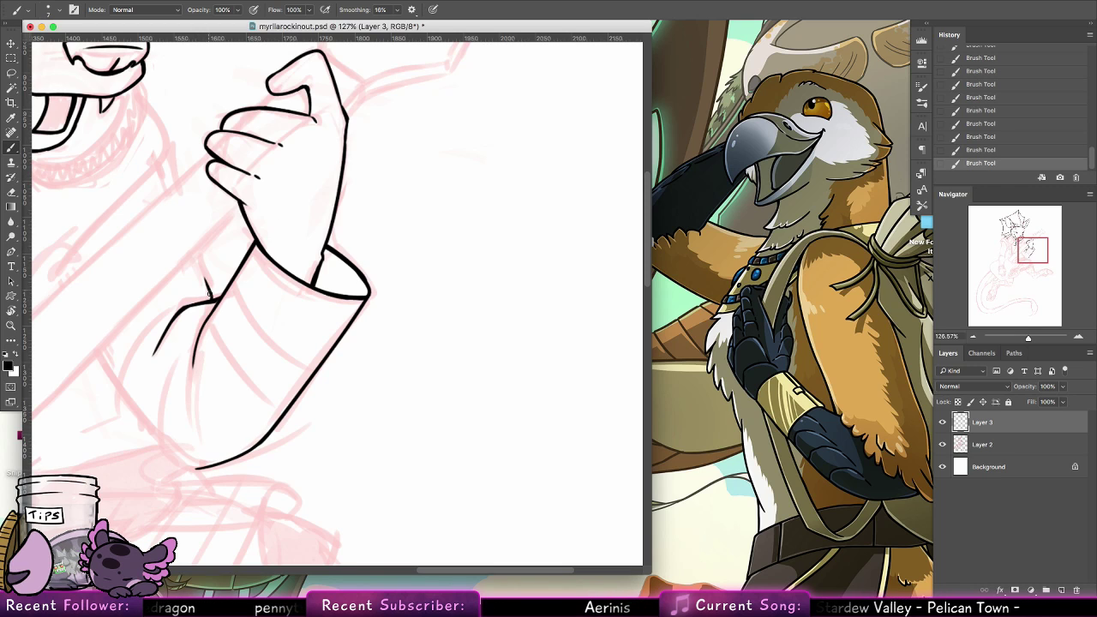
Ink the short line above the elbow crook and the upper arm's lower contour down to the elbow point
drag(196, 251, 212, 299)
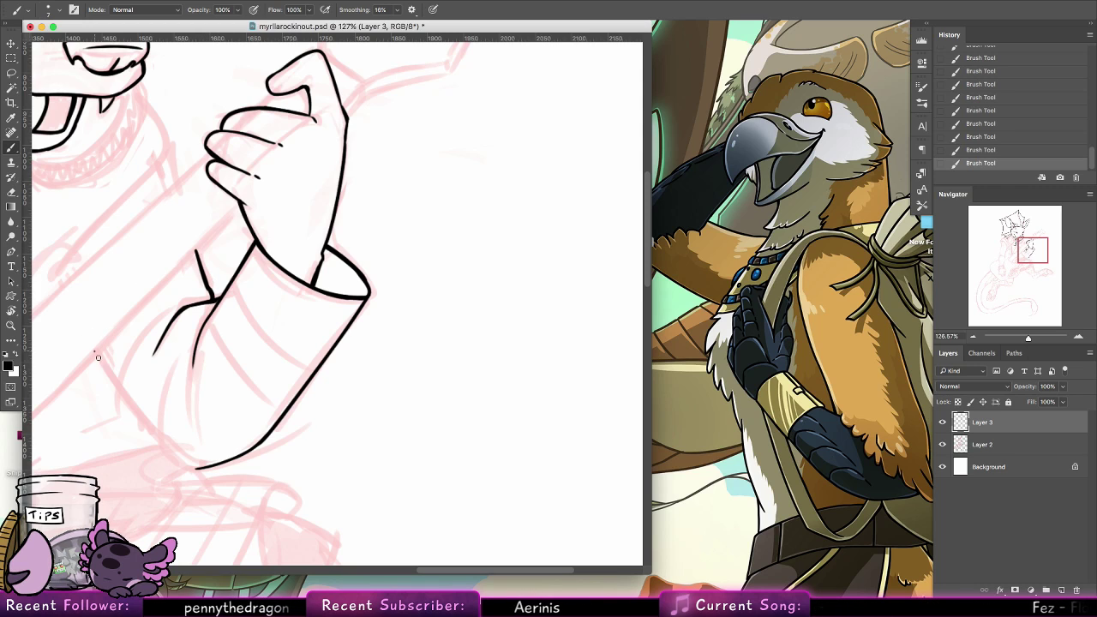
mouse_move(94, 351)
mouse_down()
mouse_move(190, 473)
mouse_move(107, 396)
mouse_move(86, 355)
mouse_move(193, 468)
mouse_up()
key(super+z)
key(super+z)
key(super+z)
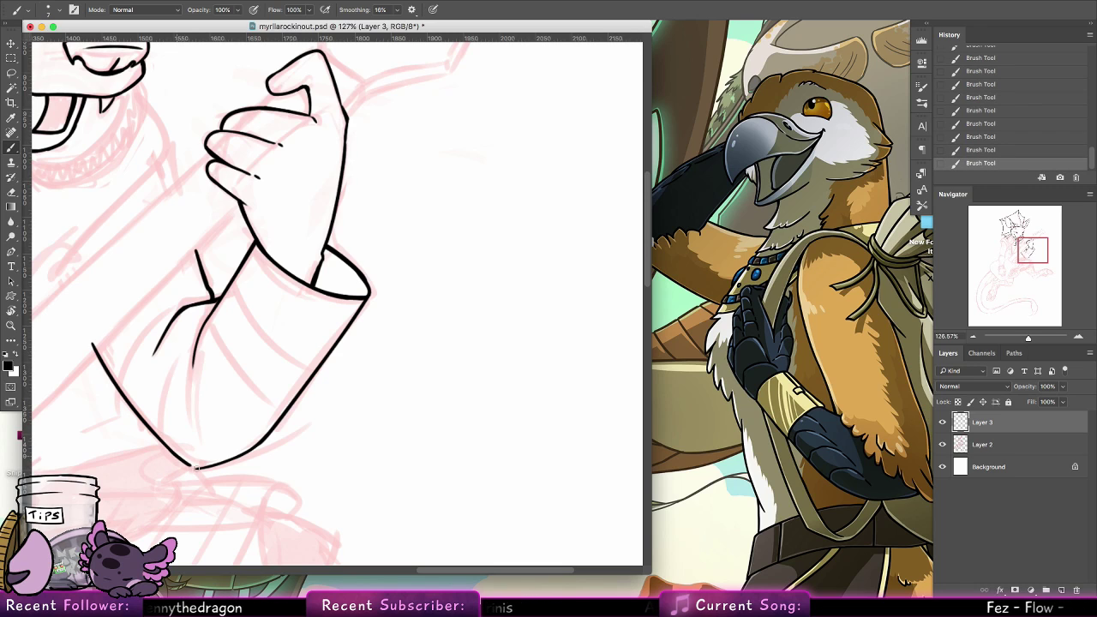
key(super+z)
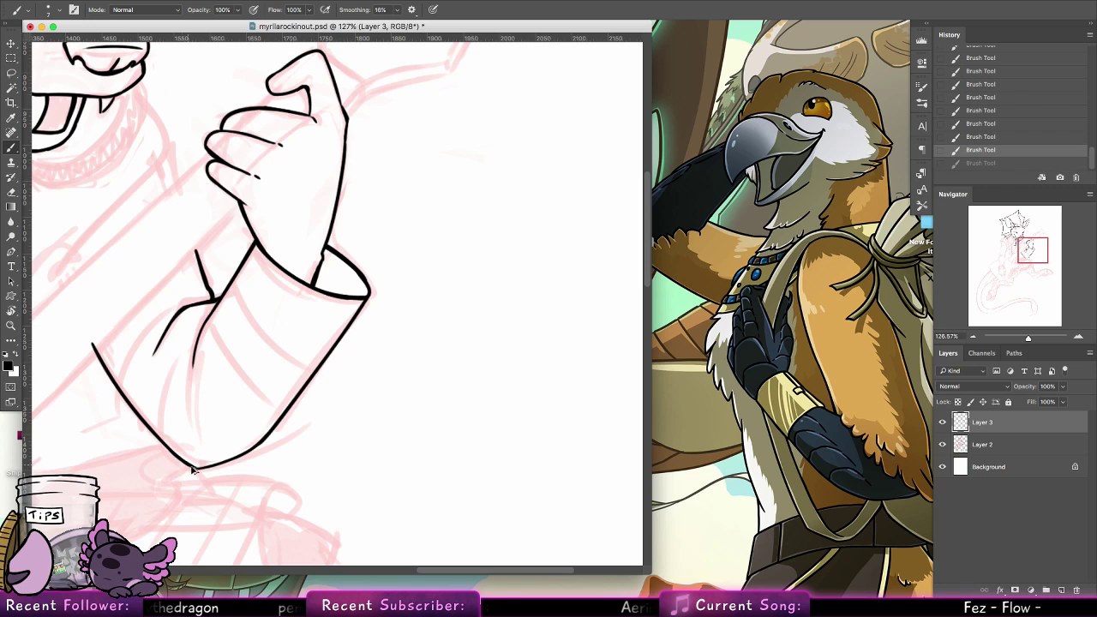
key(super+shift+z)
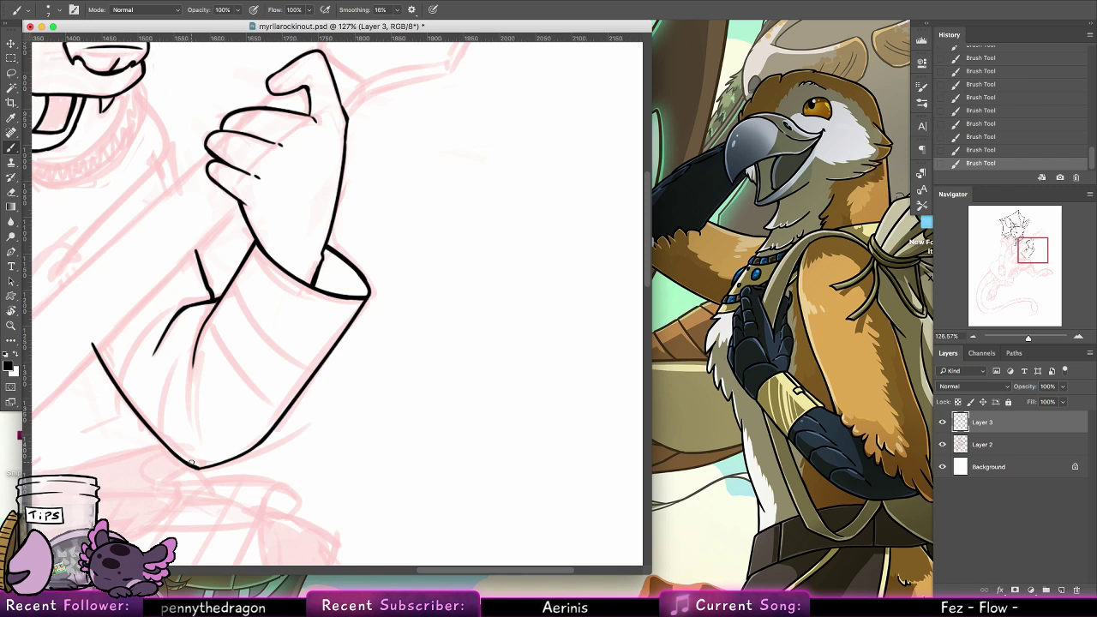
Doodle a ring with a shaded setting, a wavy flame-like outline above it and a question mark in the blank area beside the hand
mouse_move(428, 296)
mouse_down()
mouse_move(381, 300)
mouse_move(480, 281)
mouse_move(371, 322)
mouse_move(422, 227)
mouse_move(339, 276)
mouse_up()
scroll(381, 300, up, 3)
scroll(381, 300, right, 2)
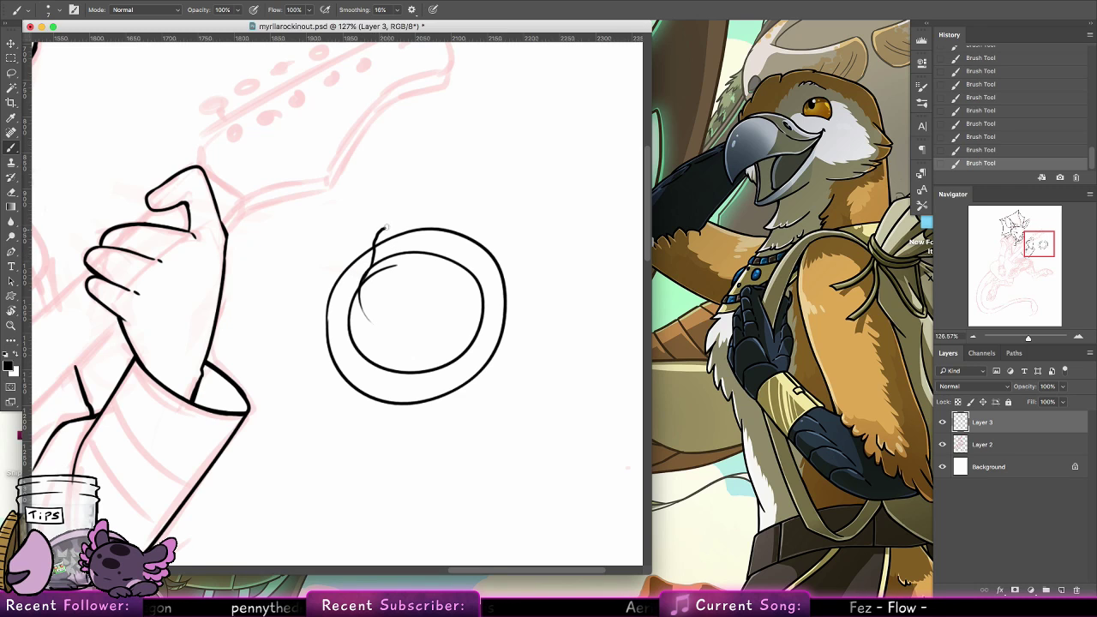
mouse_move(371, 266)
mouse_down()
mouse_move(394, 235)
mouse_move(435, 256)
mouse_up()
key(super+alt+z)
key(super+alt+z)
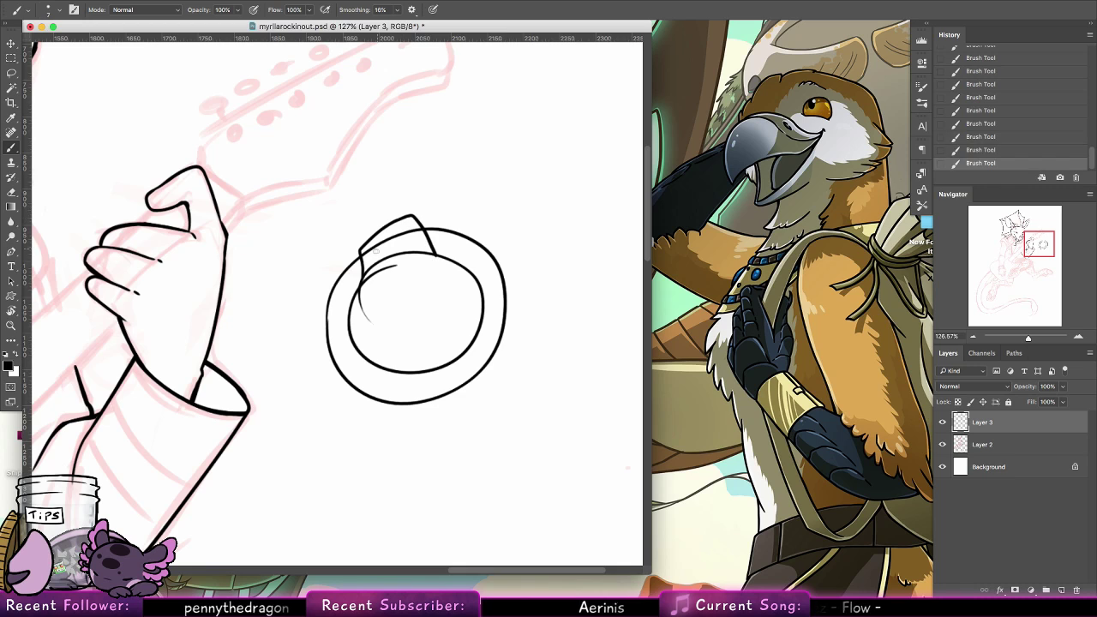
mouse_move(335, 202)
mouse_down()
mouse_move(366, 228)
mouse_move(403, 139)
mouse_move(411, 190)
mouse_up()
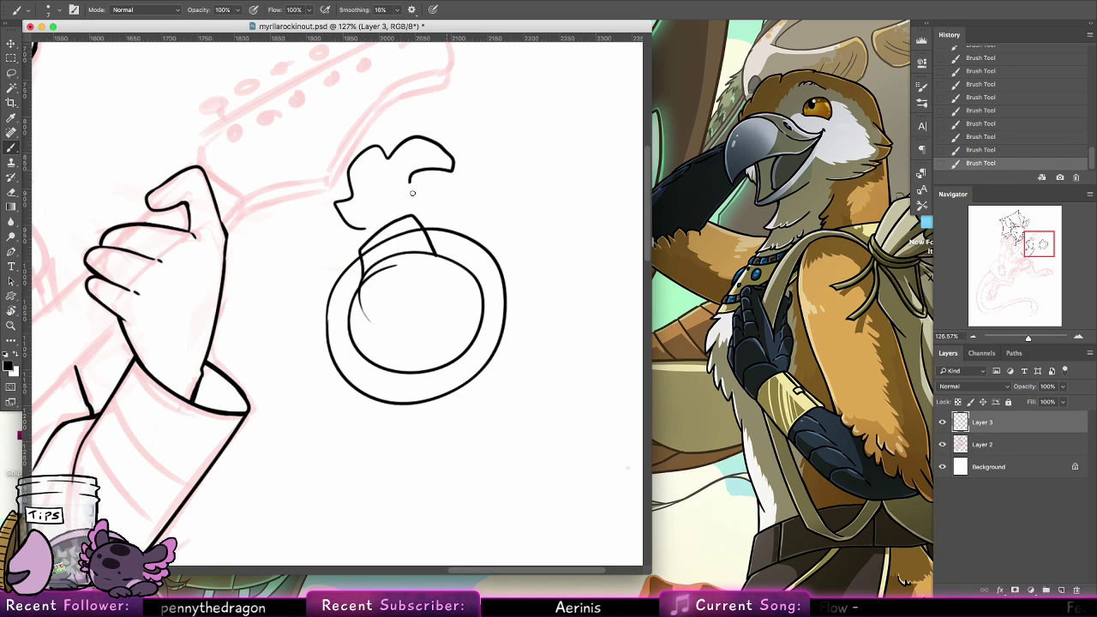
mouse_move(371, 255)
mouse_down()
mouse_move(406, 244)
mouse_move(406, 218)
mouse_move(383, 248)
mouse_move(403, 233)
mouse_move(393, 241)
mouse_up()
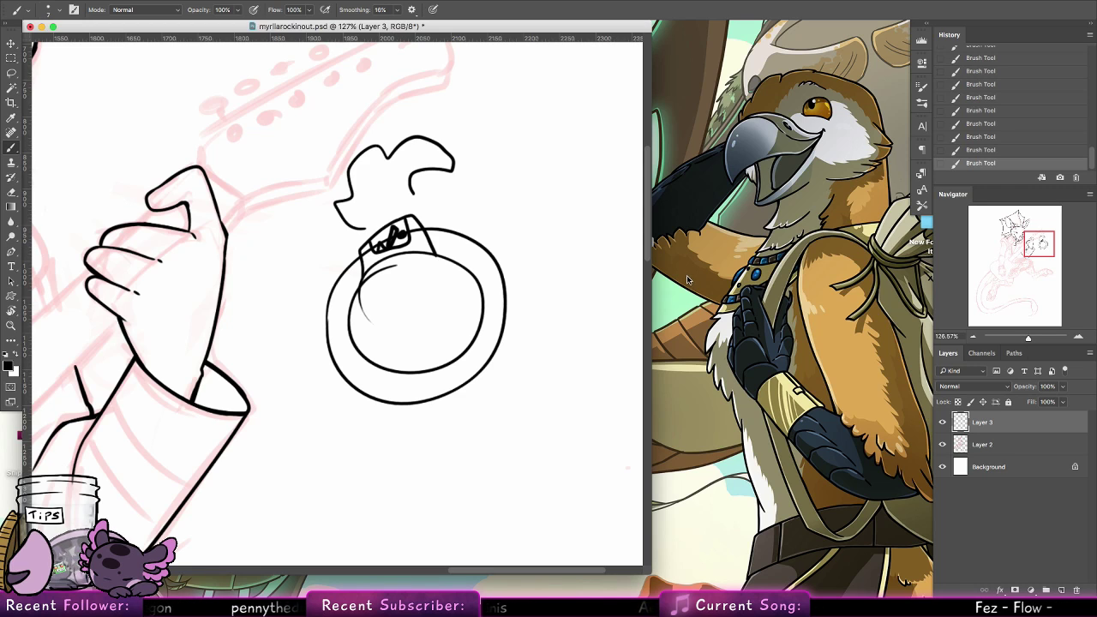
drag(490, 190, 501, 202)
click(502, 209)
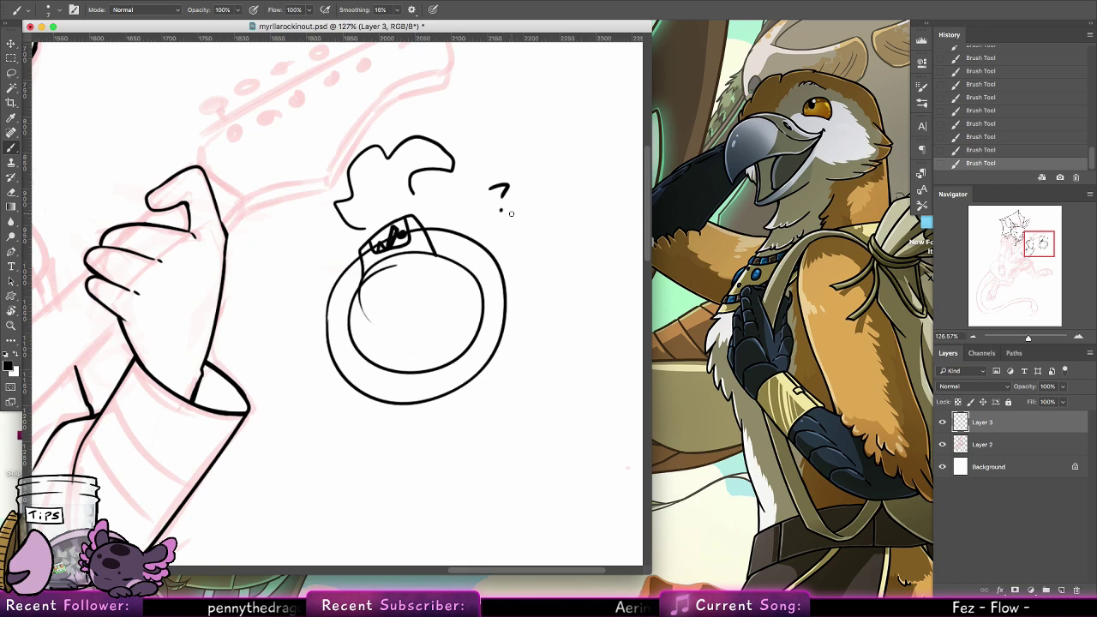
Select the whole ring doodle with the Lasso, clear it from the layer and deselect
click(16, 74)
mouse_move(325, 94)
mouse_down()
mouse_move(591, 214)
mouse_move(274, 145)
mouse_up()
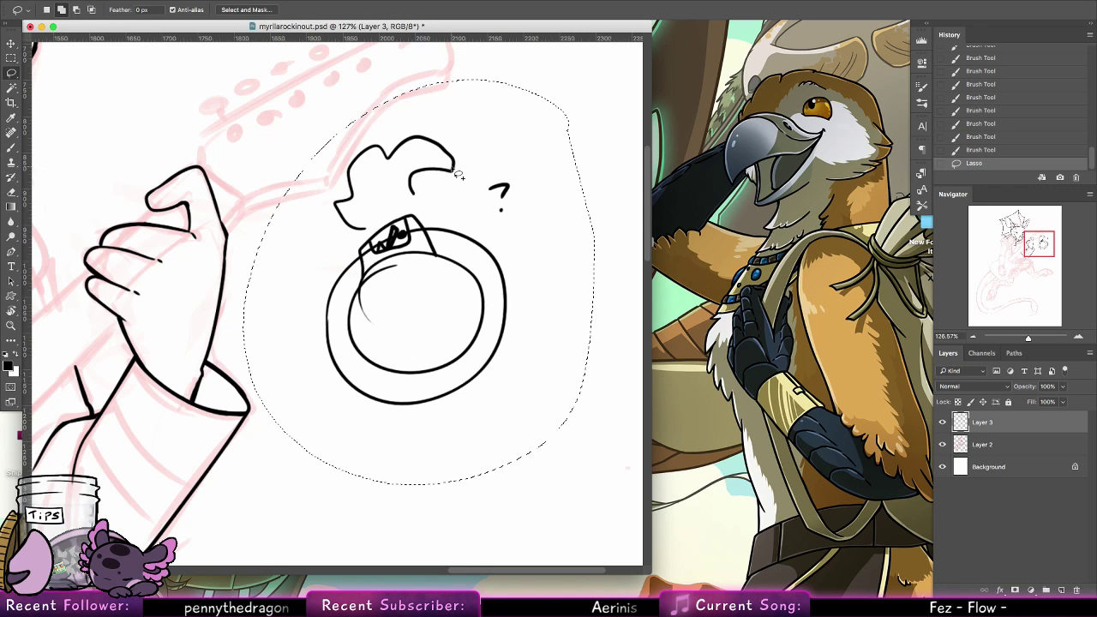
key(Delete)
key(super+d)
key(b)
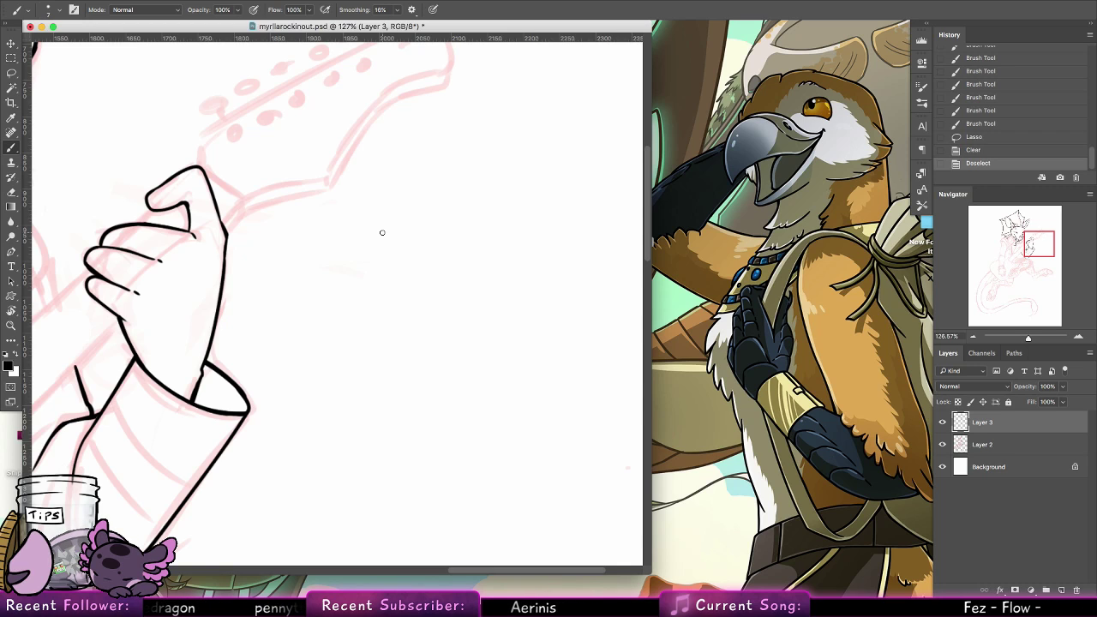
Ink two curved band lines across the raised arm's sleeve below the cuff, erasing the overshoot past the sleeve's outer edge
drag(298, 232, 480, 137)
mouse_move(301, 298)
mouse_down()
mouse_move(338, 371)
mouse_move(363, 383)
mouse_move(375, 376)
mouse_up()
key(alt+super+z)
key(alt+super+z)
drag(304, 297, 396, 377)
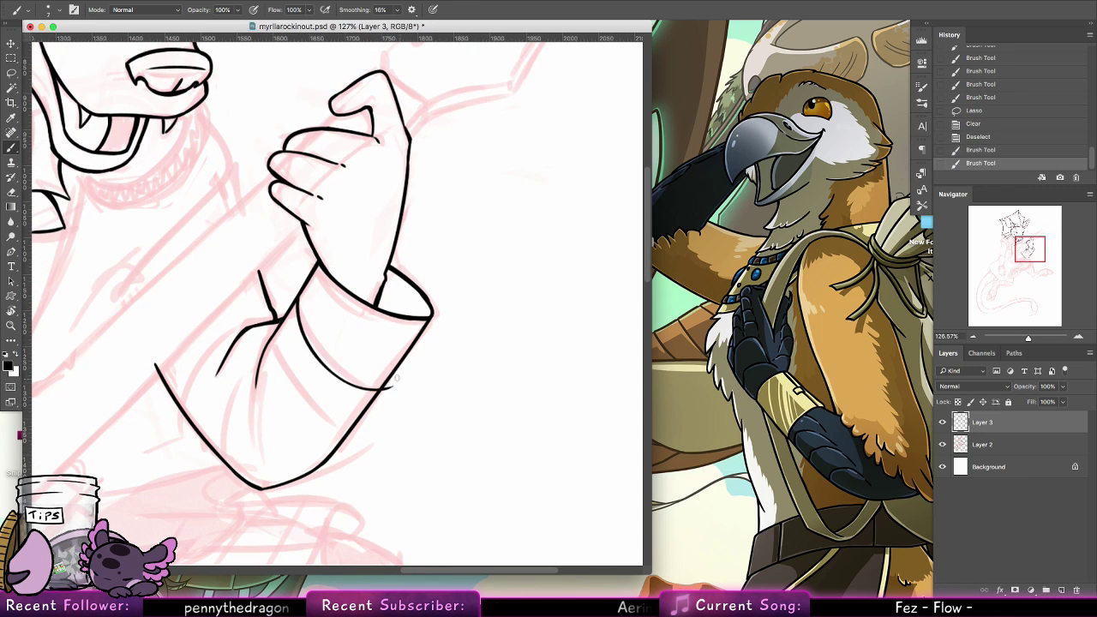
key(e)
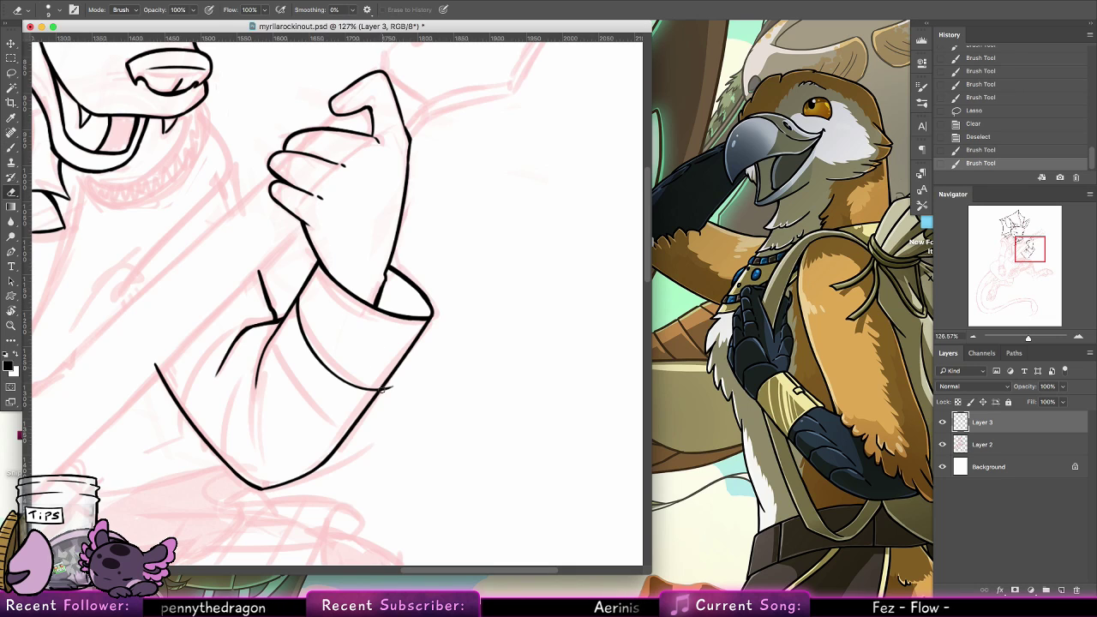
drag(383, 393, 387, 387)
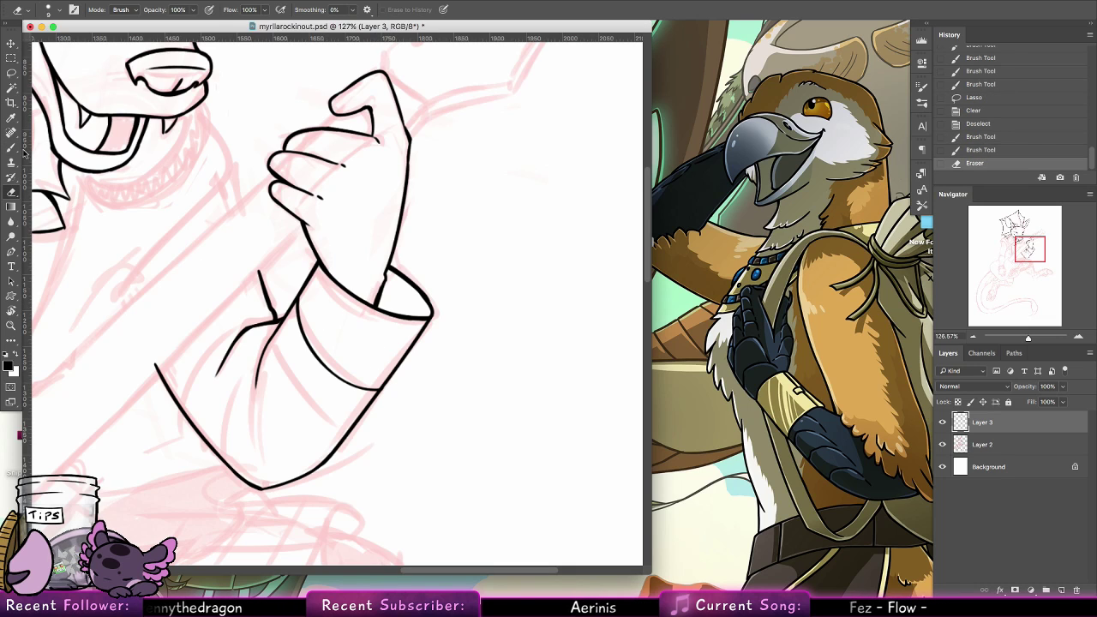
key(b)
drag(272, 333, 334, 439)
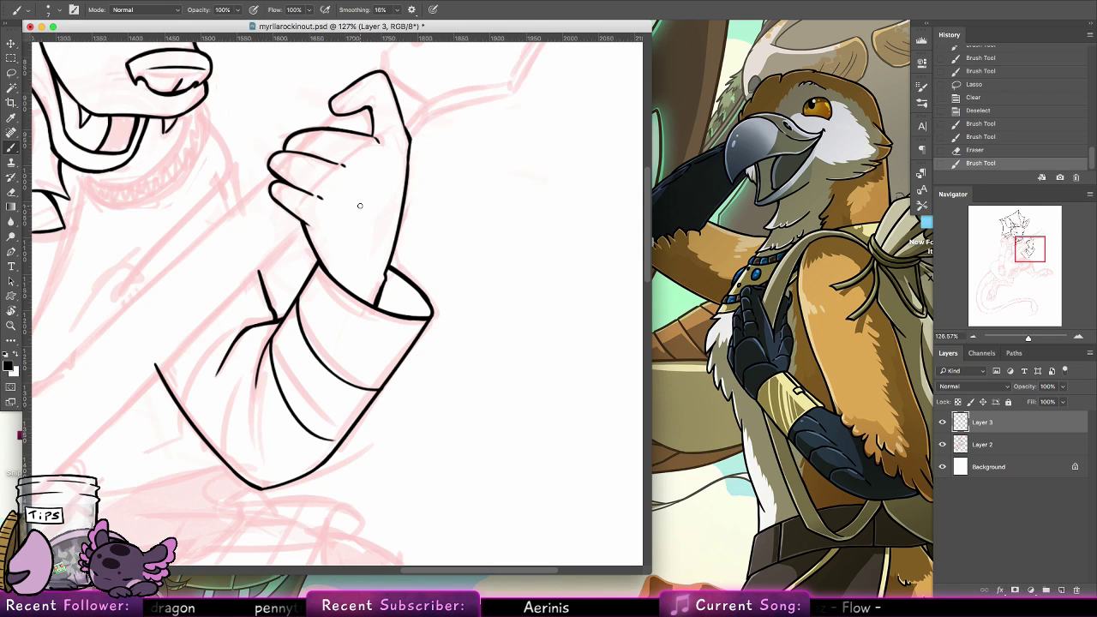
Ink the arched hem of the shoulder cap on the other arm and the short edge dropping from its outer corner
drag(276, 349, 659, 238)
mouse_move(364, 241)
mouse_down()
mouse_move(308, 439)
mouse_move(314, 471)
mouse_up()
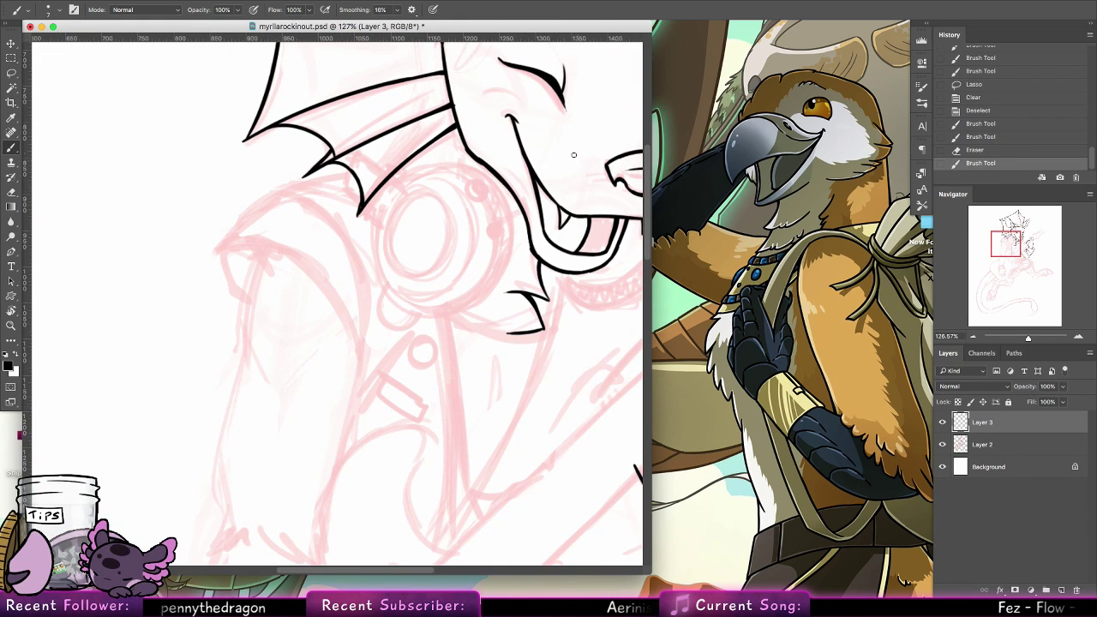
mouse_move(226, 252)
mouse_down()
mouse_move(362, 360)
mouse_move(314, 264)
mouse_move(221, 246)
mouse_move(245, 293)
mouse_up()
key(super+z)
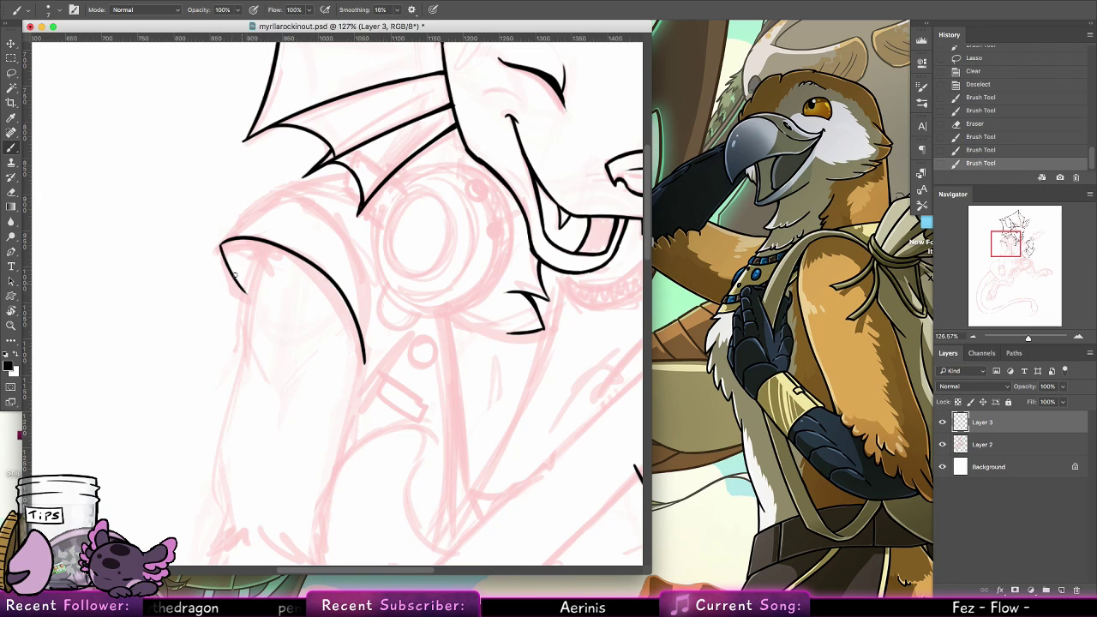
Ink the shoulder cap's upper contour from its outer corner up toward the head fin, undoing unsatisfactory strokes
mouse_move(222, 245)
mouse_down()
mouse_move(354, 150)
mouse_move(267, 197)
mouse_move(344, 177)
mouse_up()
key(super+z)
drag(258, 206, 349, 174)
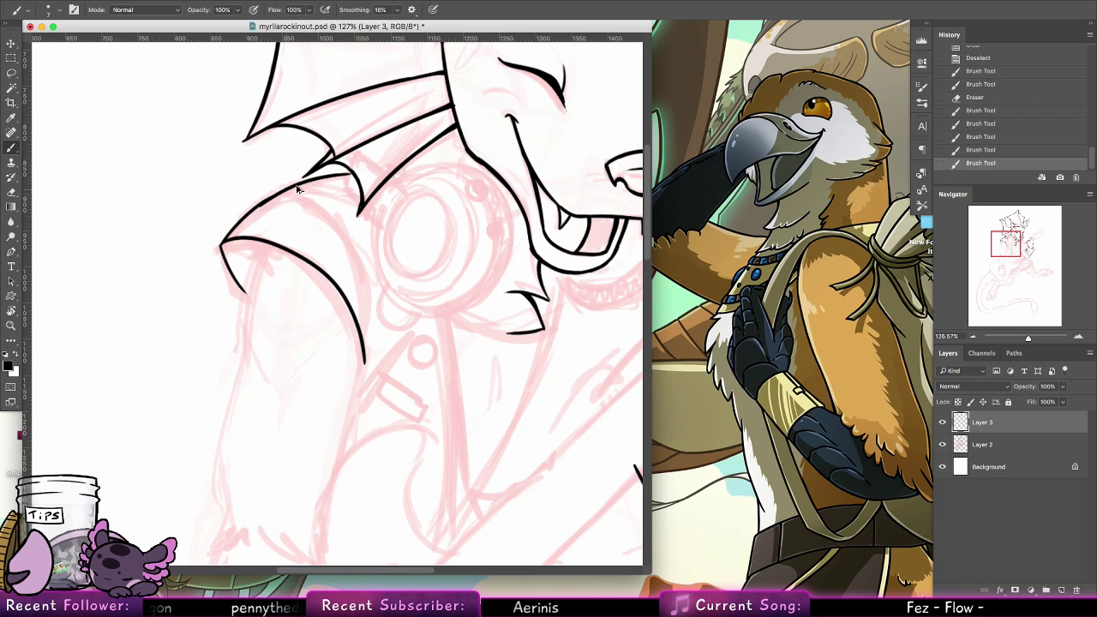
key(super+z)
drag(248, 212, 335, 177)
key(super+z)
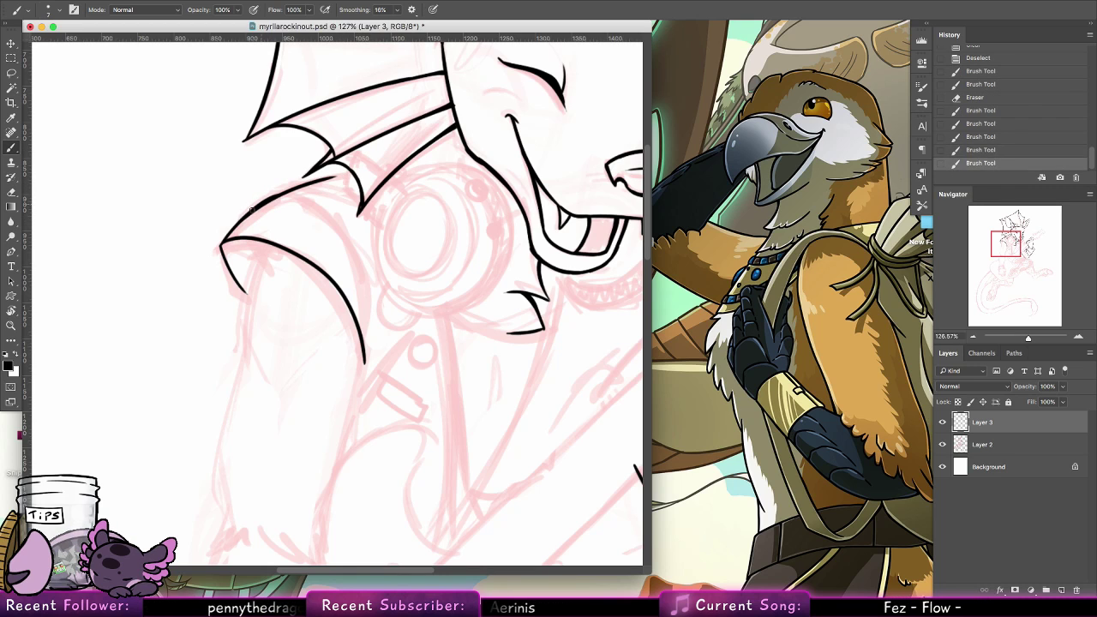
key(super+z)
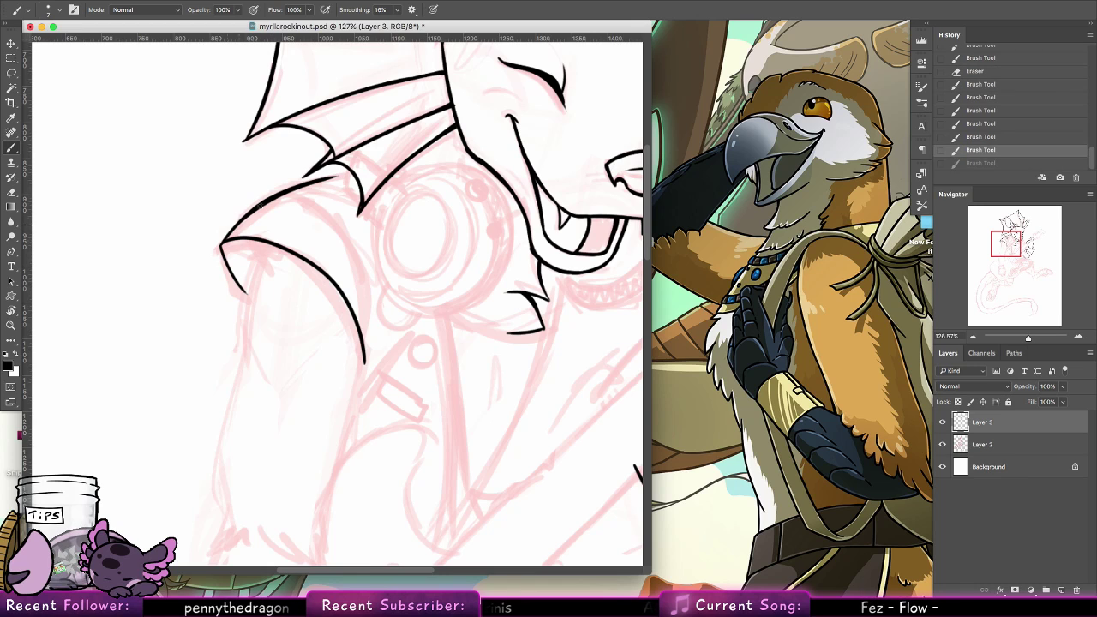
drag(259, 206, 283, 192)
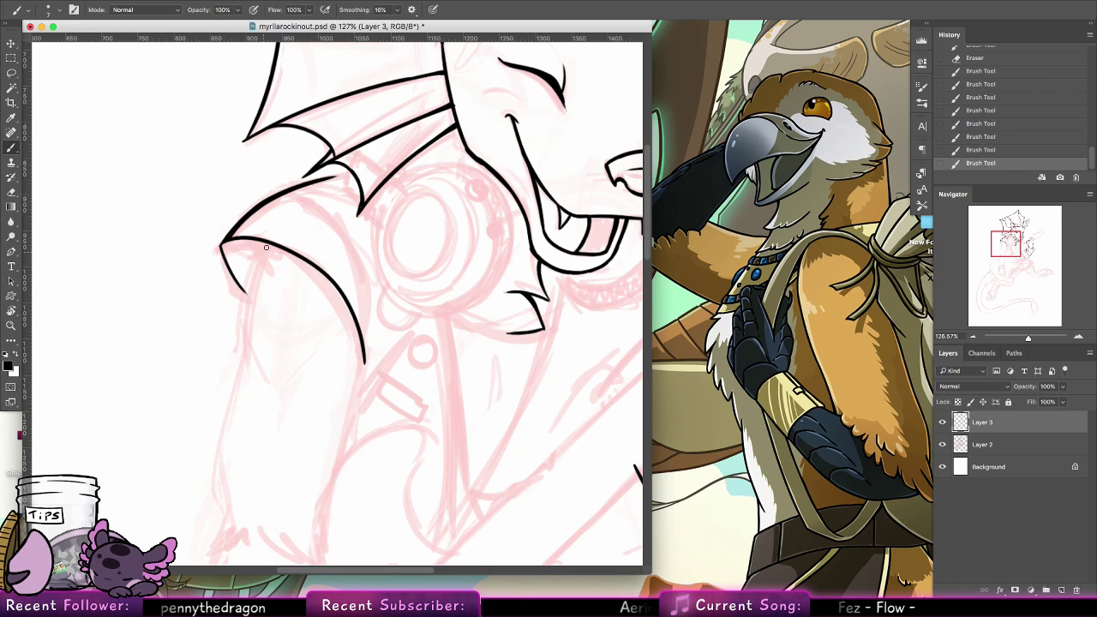
Ink the upper arm's outer line under the shoulder cap, join the cap's corner edge to it, and undo a trial inner cap line
drag(265, 247, 242, 347)
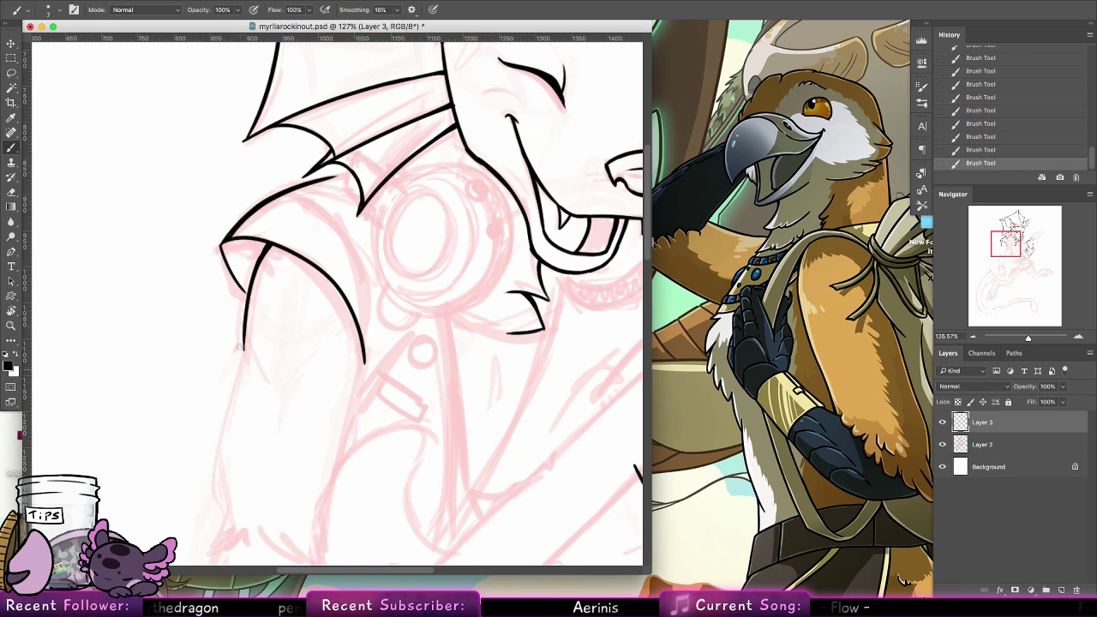
drag(223, 252, 234, 276)
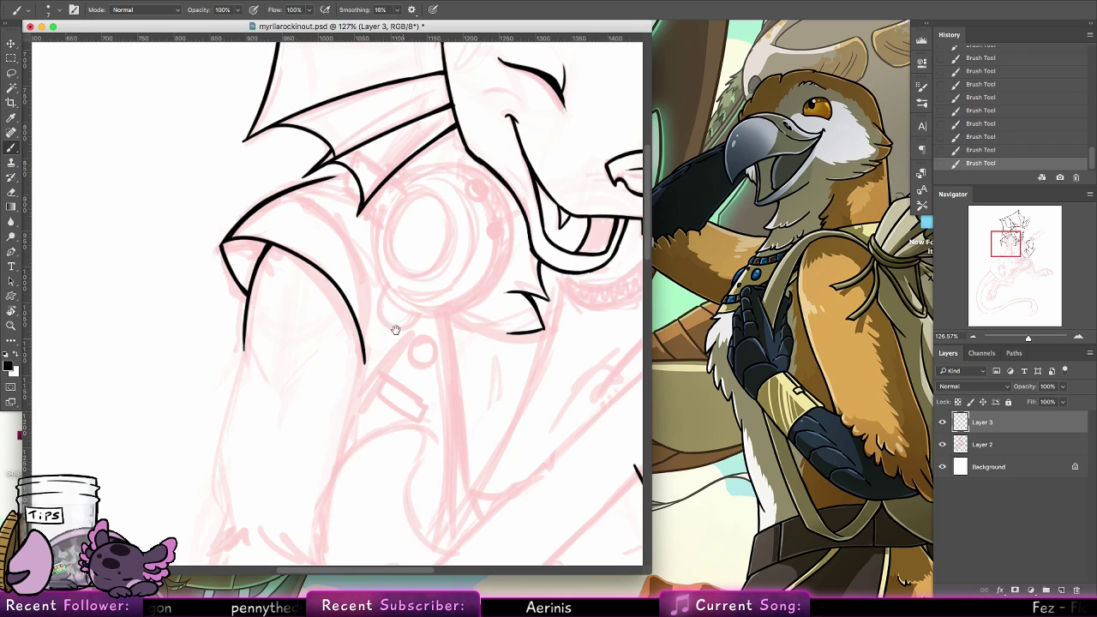
drag(366, 359, 340, 208)
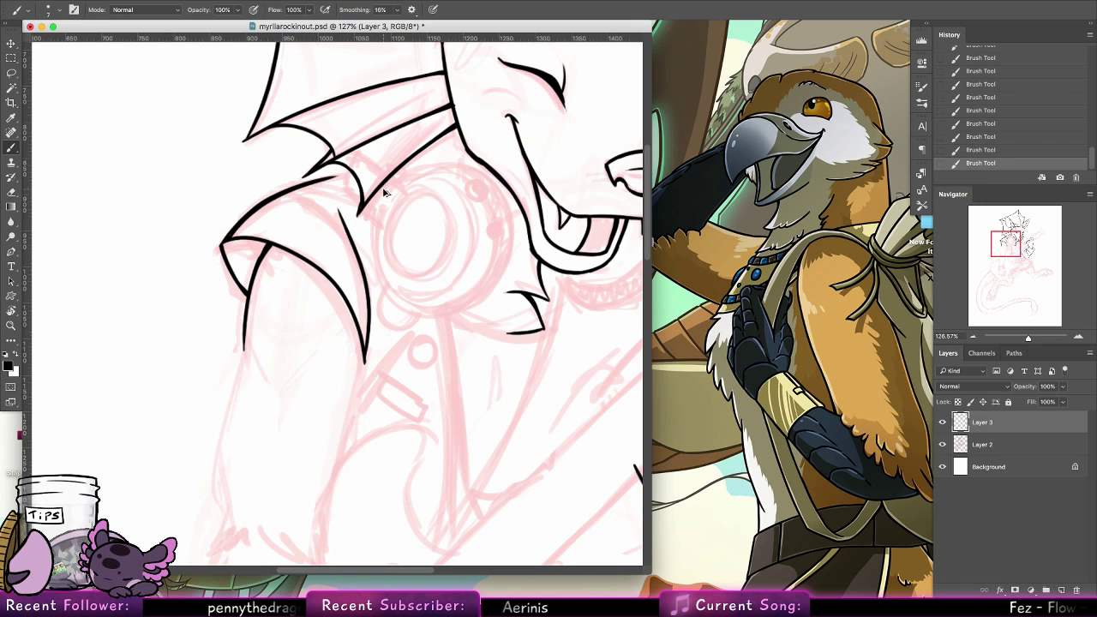
key(super+z)
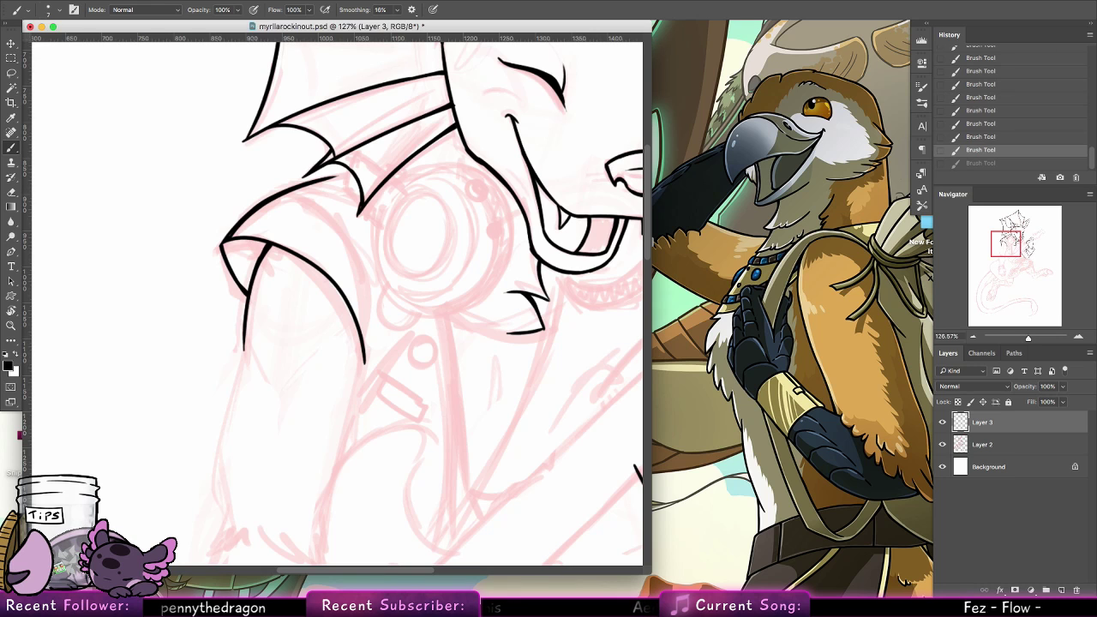
Switch to Chrome, search Google Images for "caldera", view the Crater Lake picture, and return to Photoshop
mouse_move(335, 589)
click(422, 572)
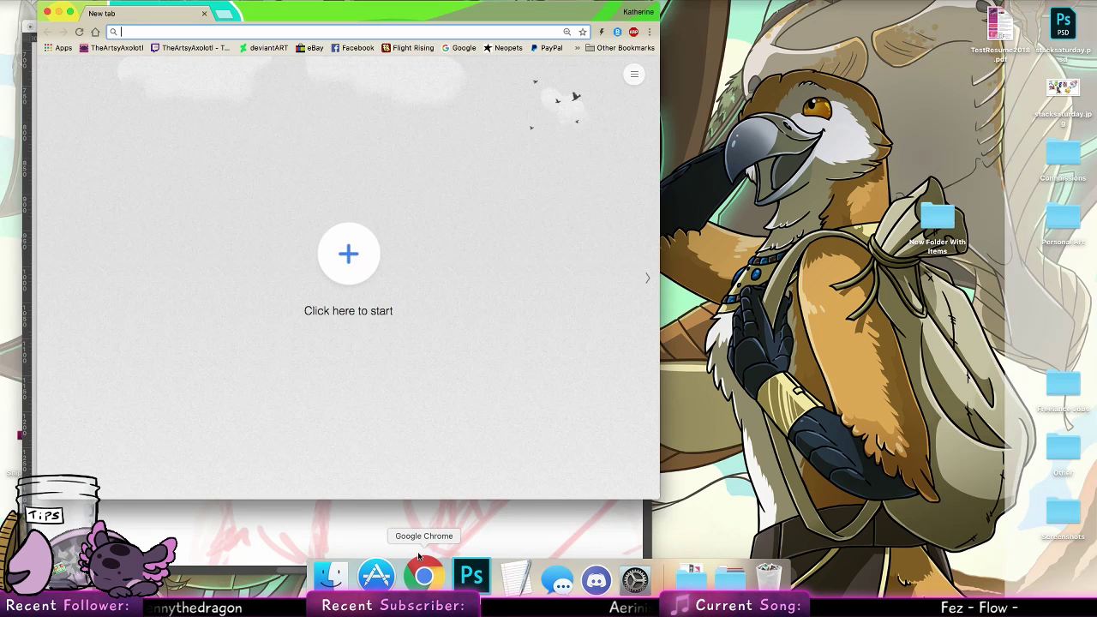
text(caldera)
key(Return)
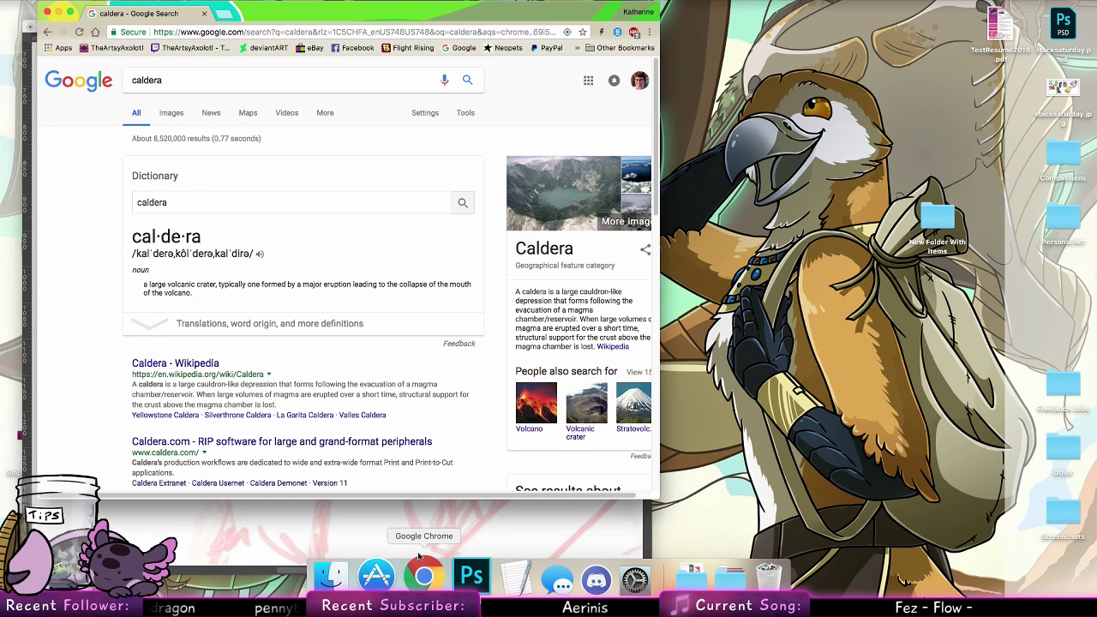
click(172, 113)
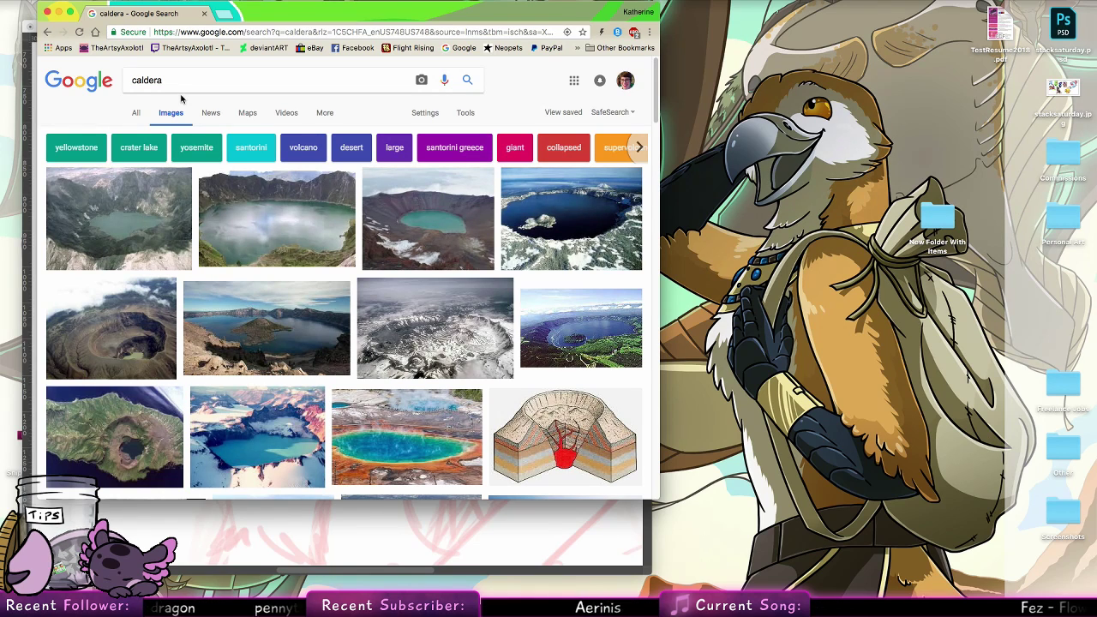
click(575, 232)
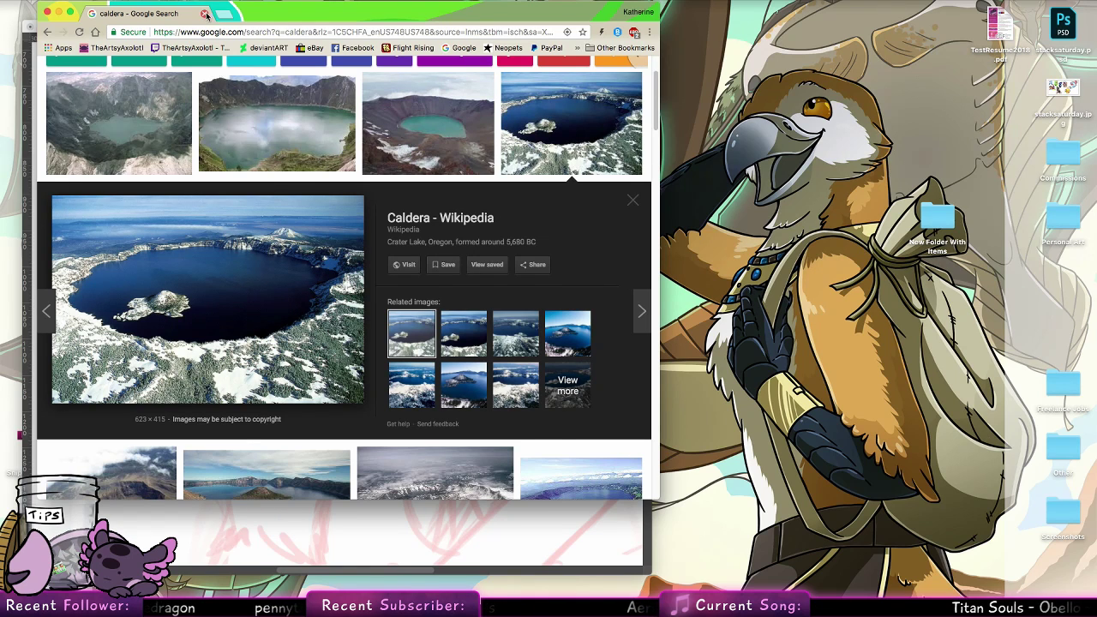
key(super+Tab)
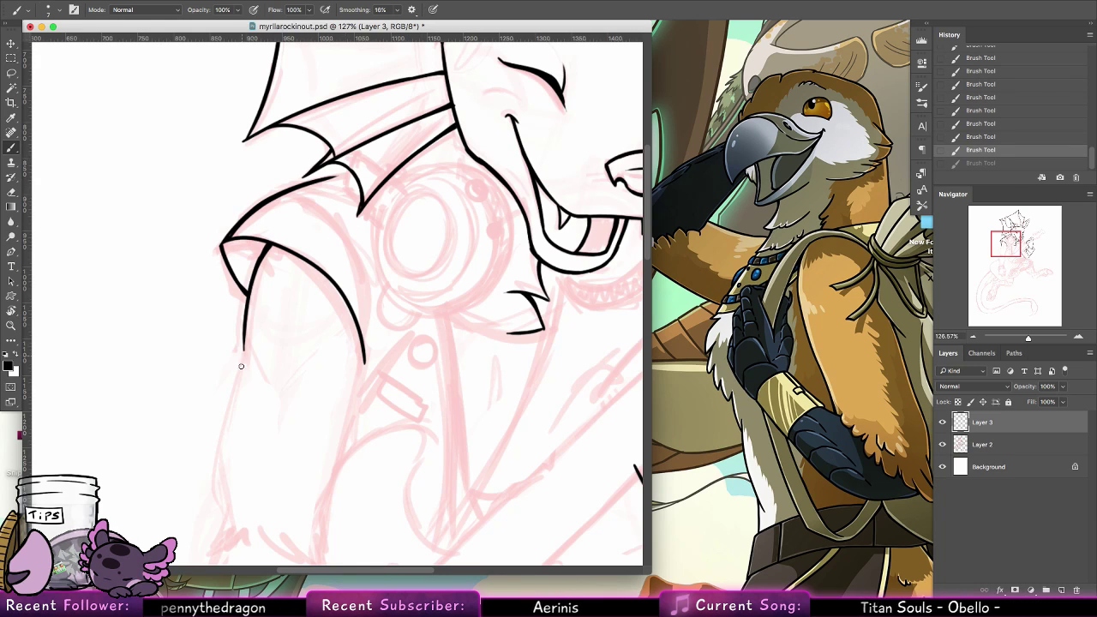
Ink the long outer and inner edges of the lowered arm's sleeve from the shoulder cap down toward the ragged hem
drag(246, 332, 224, 466)
drag(228, 426, 222, 504)
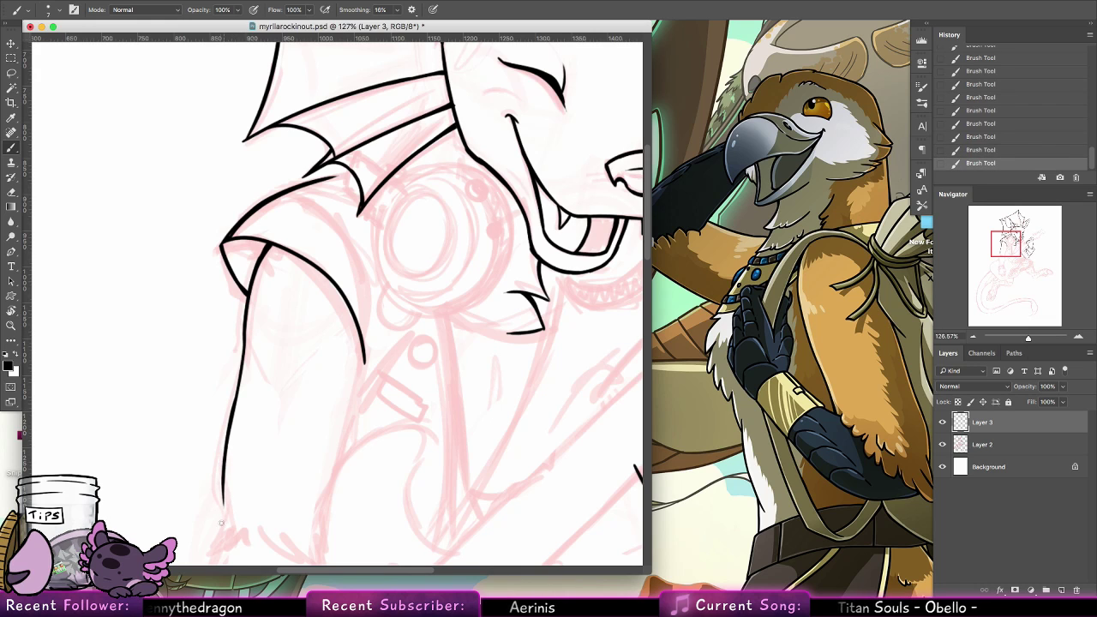
drag(365, 360, 330, 514)
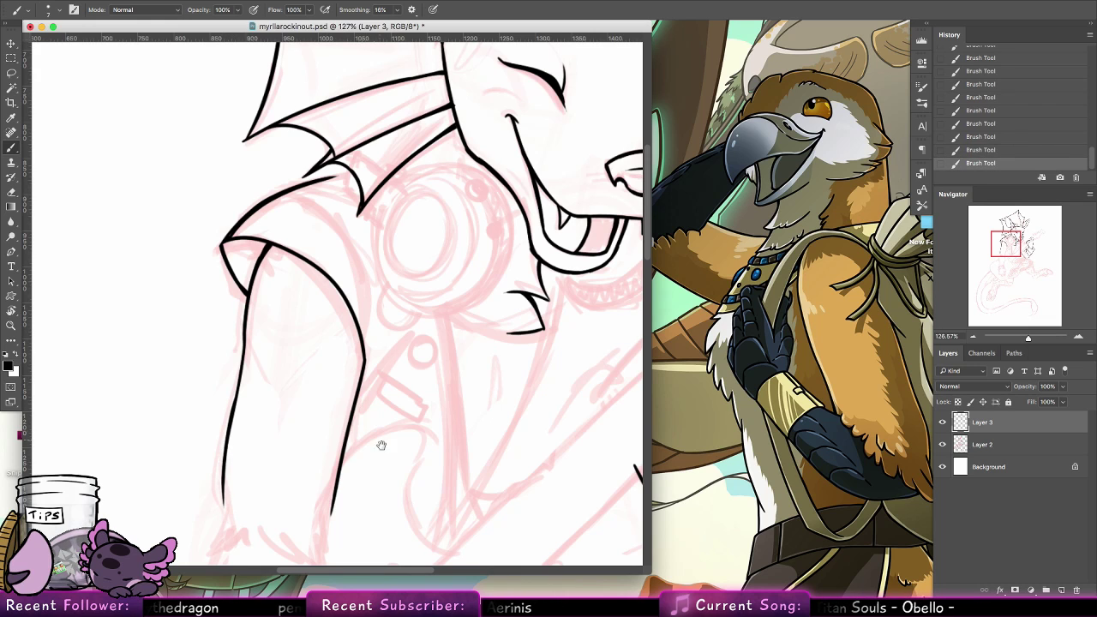
Ink the sleeve's ragged, pointed lower hem and redo the line flaring out to its outer corner
scroll(379, 445, down, 4)
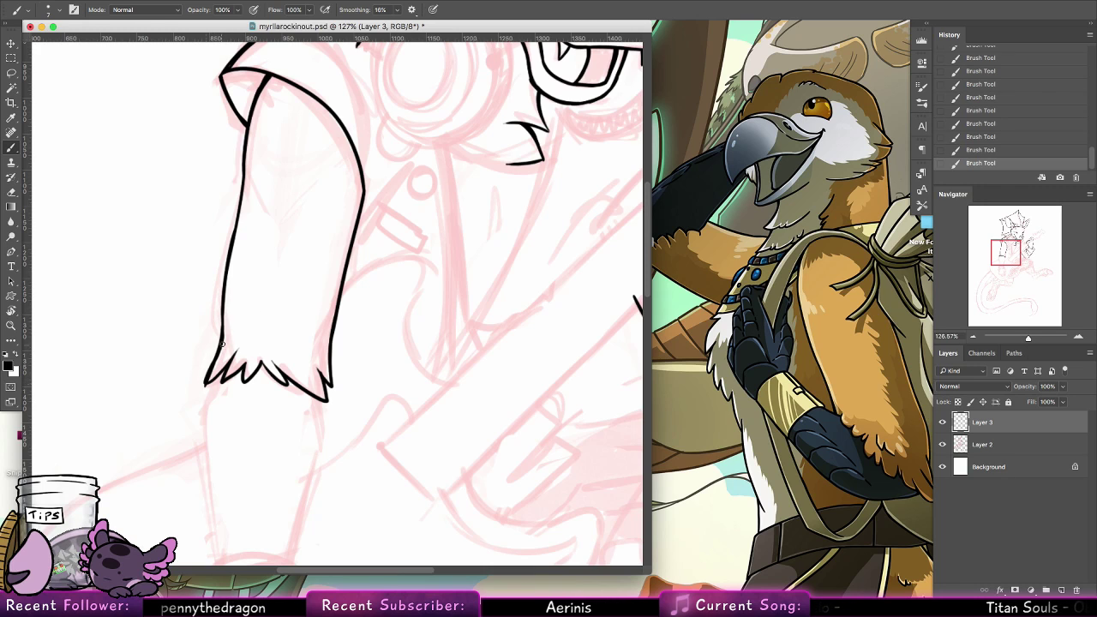
key(super+z)
drag(206, 383, 223, 323)
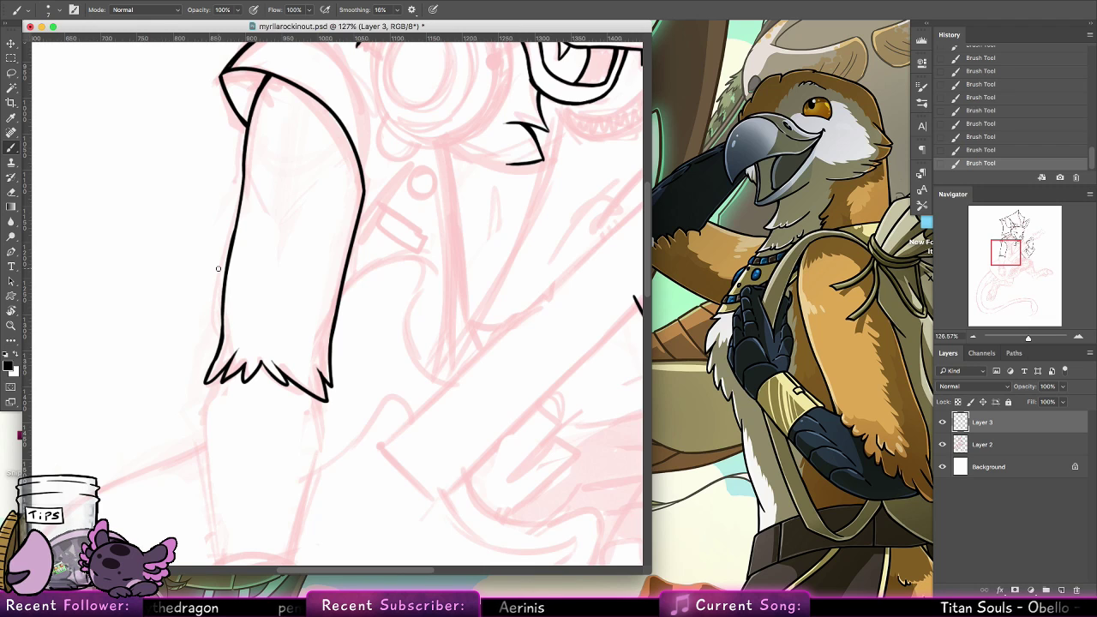
Ink both sides of the forearm from the ragged hem down to the wrist bands, undoing unsatisfactory strokes
drag(363, 421, 469, 259)
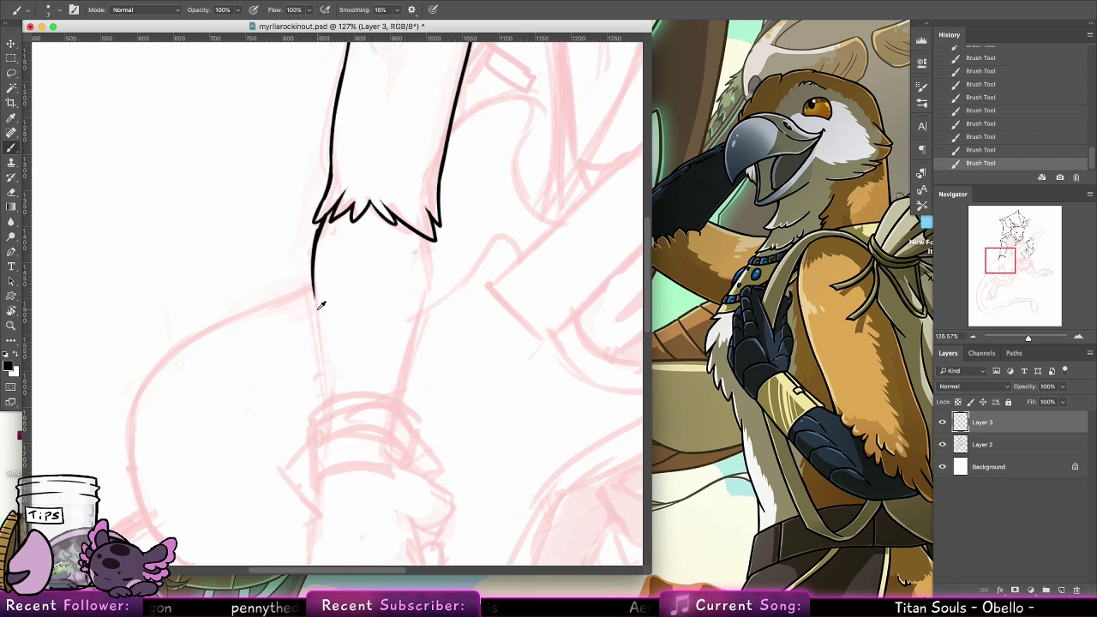
key(super+z)
mouse_move(423, 240)
mouse_down()
mouse_move(429, 276)
mouse_move(406, 354)
mouse_up()
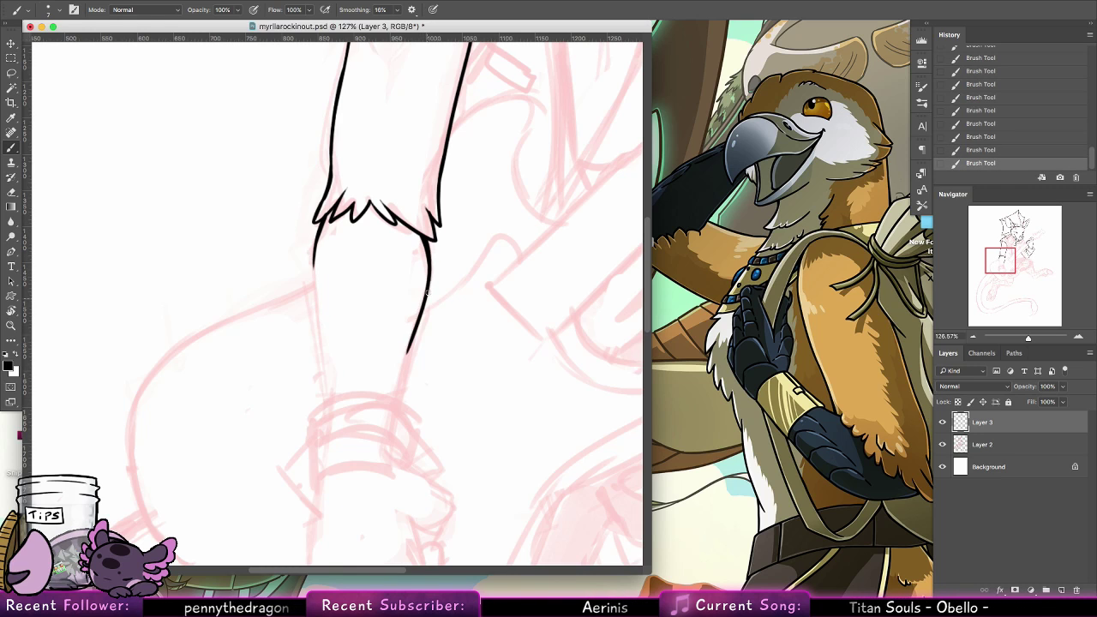
key(super+z)
drag(429, 272, 393, 399)
key(super+z)
drag(429, 263, 406, 385)
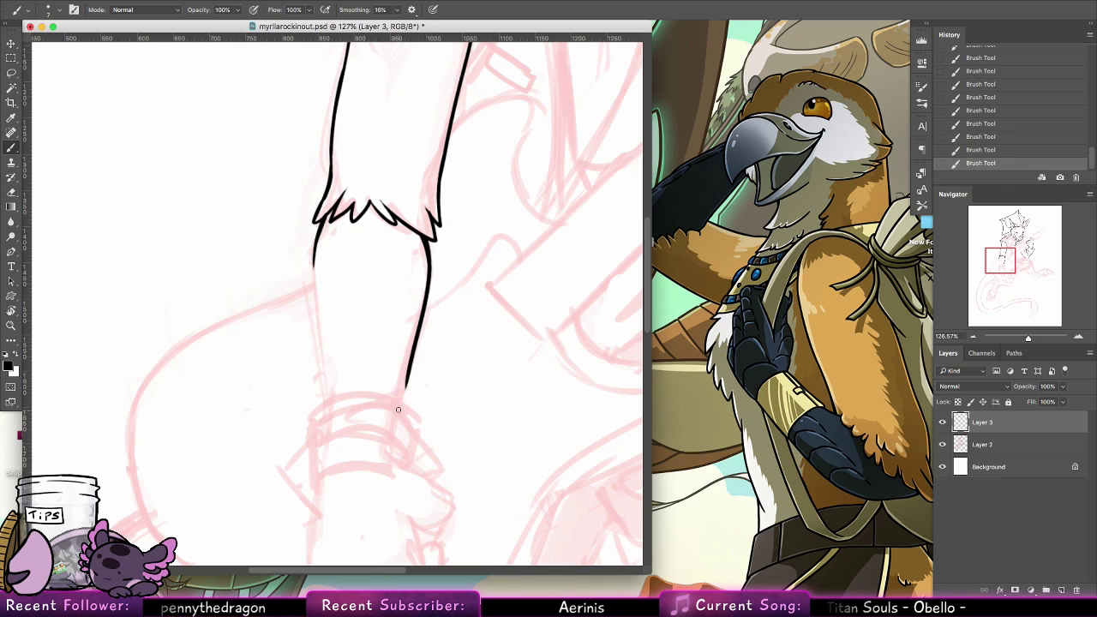
drag(313, 255, 326, 394)
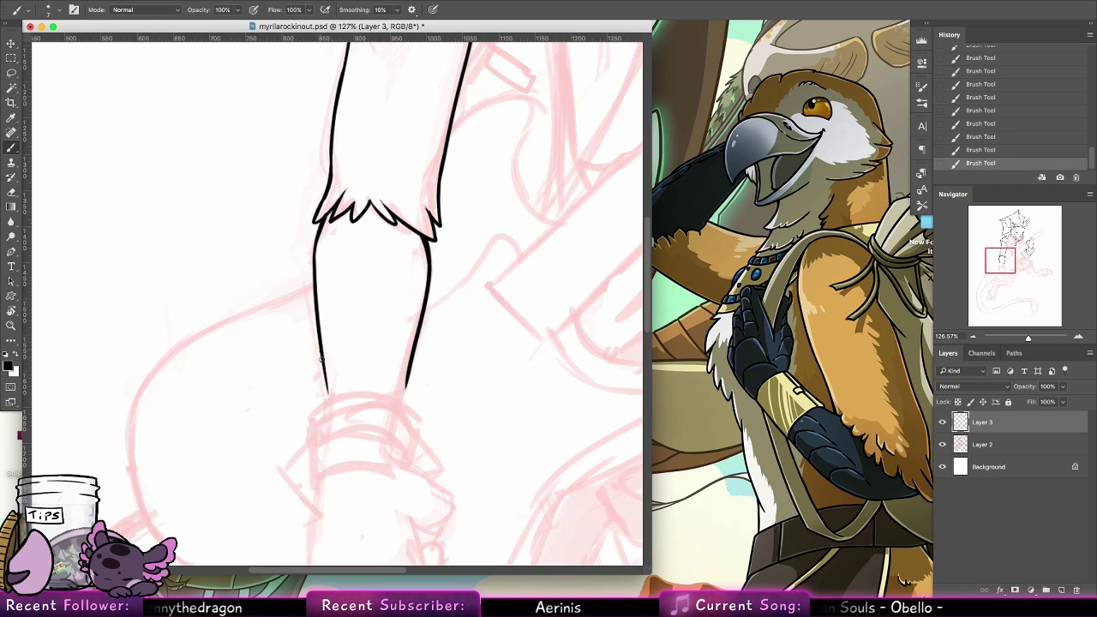
scroll(443, 286, down, 5)
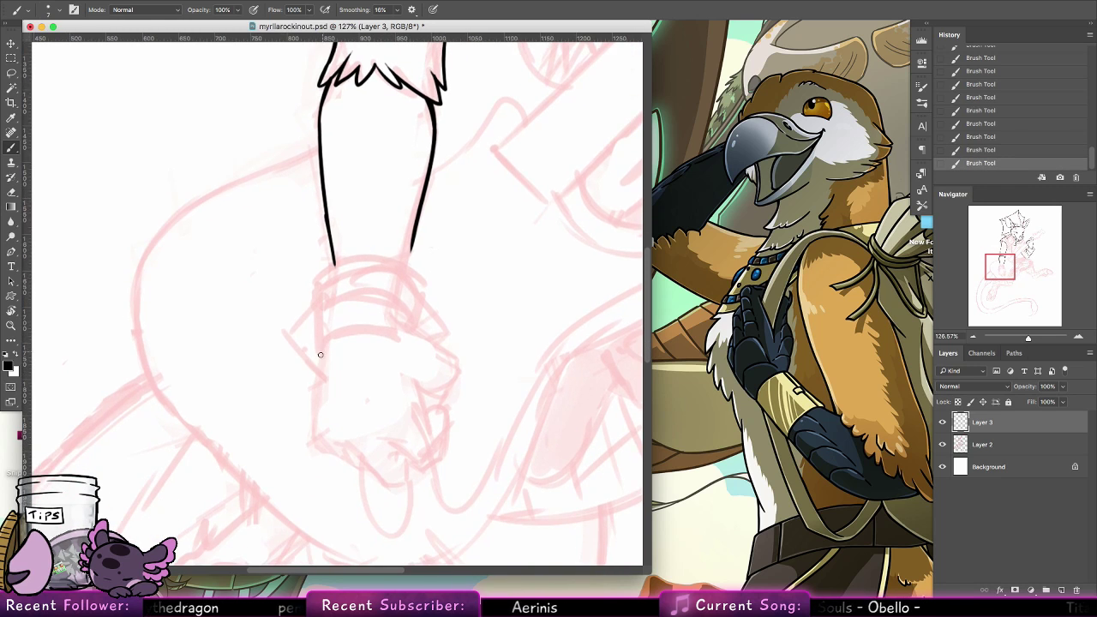
Ink the wrist wrap below the forearm with a frayed outline and two curved inner band lines
drag(321, 355, 406, 334)
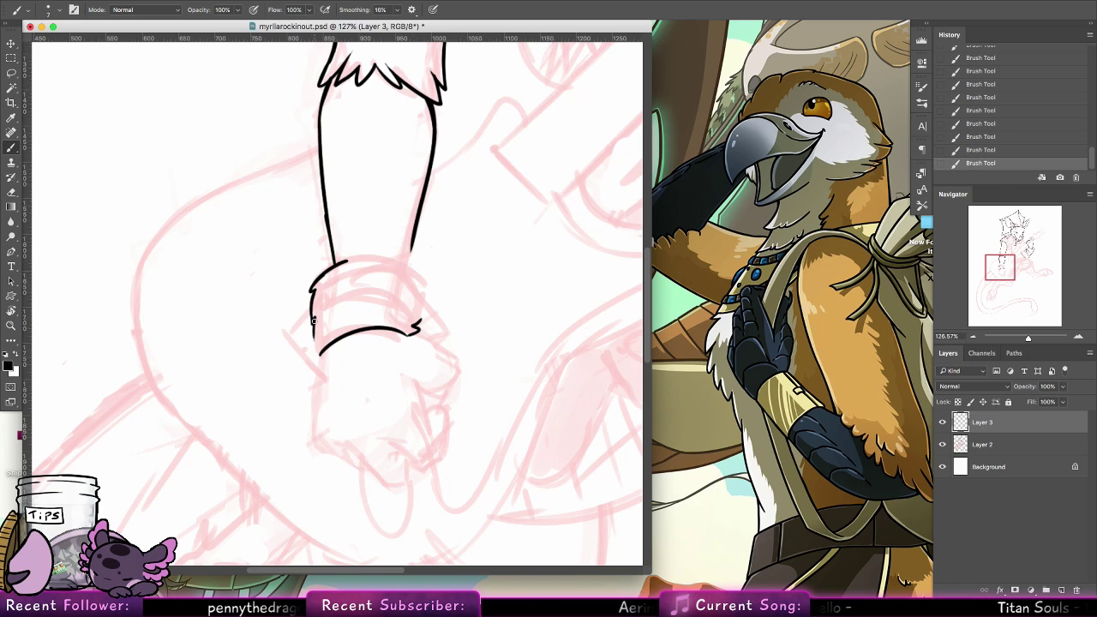
mouse_move(330, 263)
mouse_down()
mouse_move(422, 274)
mouse_move(419, 325)
mouse_up()
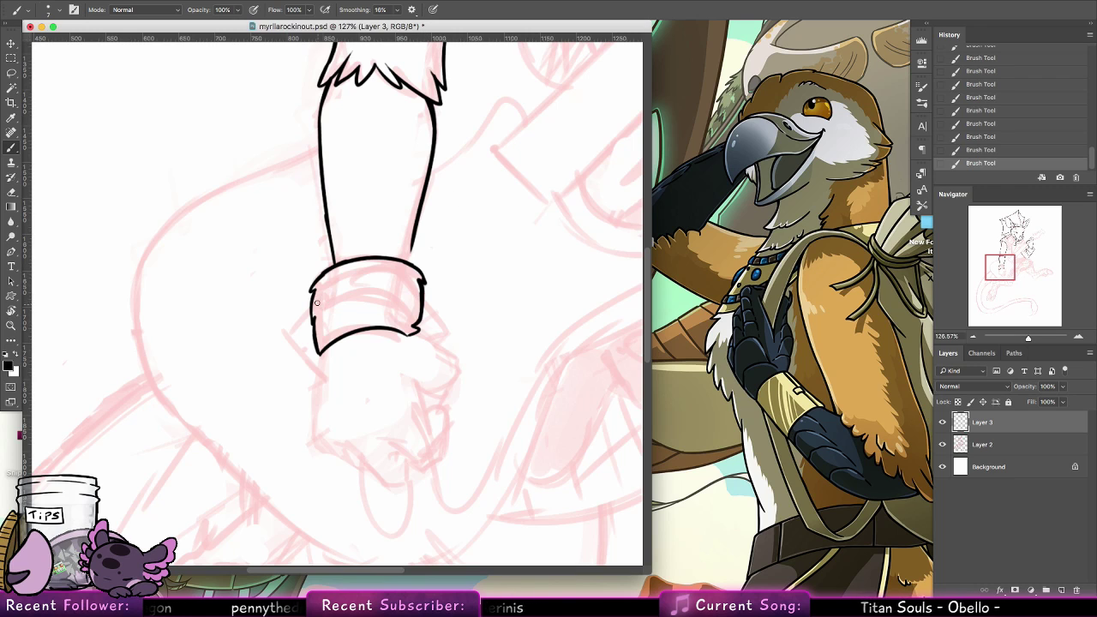
drag(320, 293, 395, 278)
key(super+z)
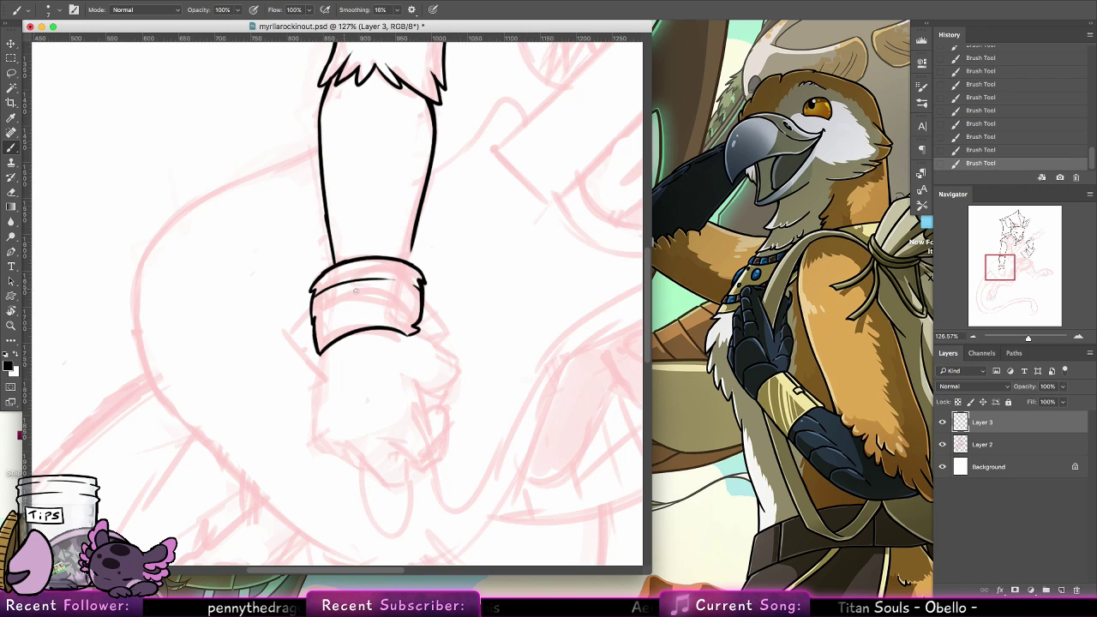
drag(313, 322, 379, 305)
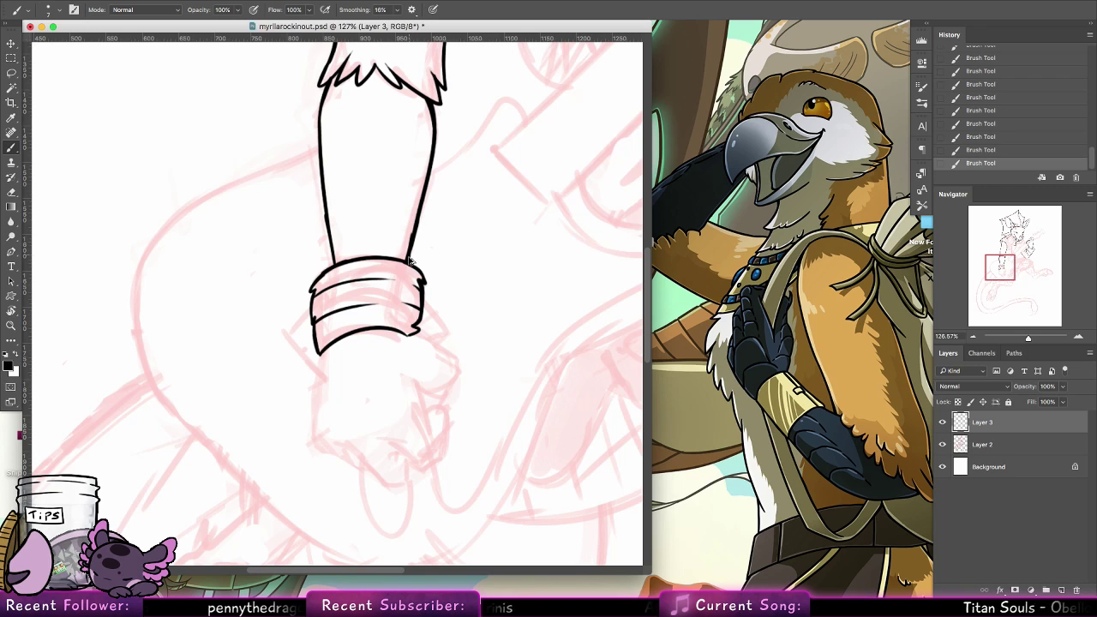
Extend the forearm's inner edge down until it meets the upper rim of the wrist wrap
key(alt+super+z)
key(alt+super+z)
drag(411, 250, 407, 262)
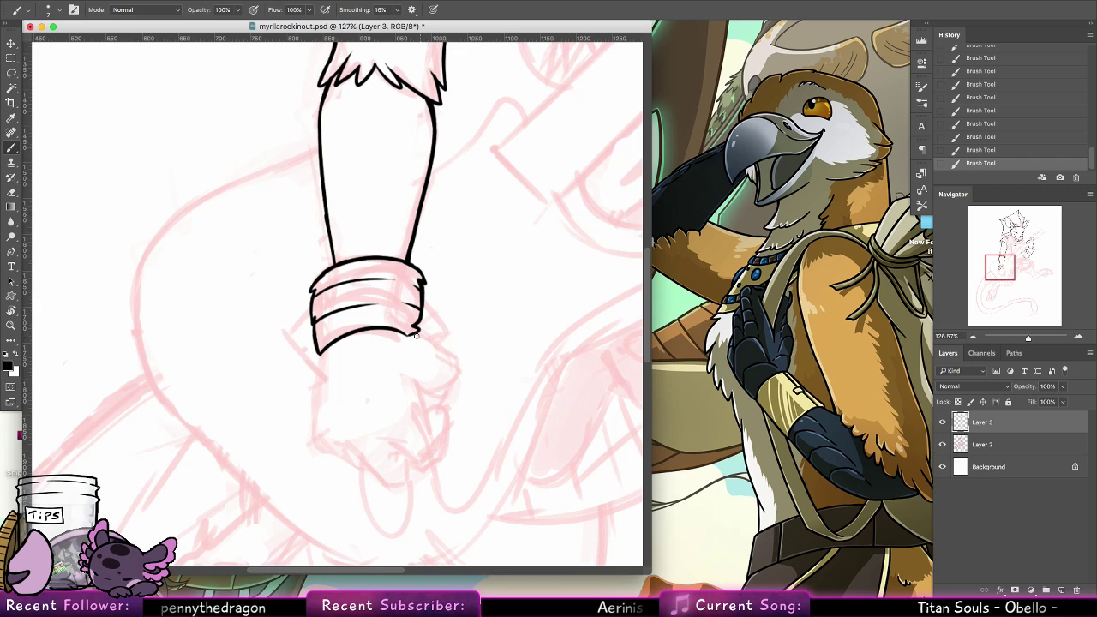
Ink the back of the hand from the wrist wrap out to the thumb-side knuckle, redoing the line that angles back inward
mouse_move(417, 328)
mouse_down()
mouse_move(452, 381)
mouse_move(435, 406)
mouse_up()
key(alt+super+z)
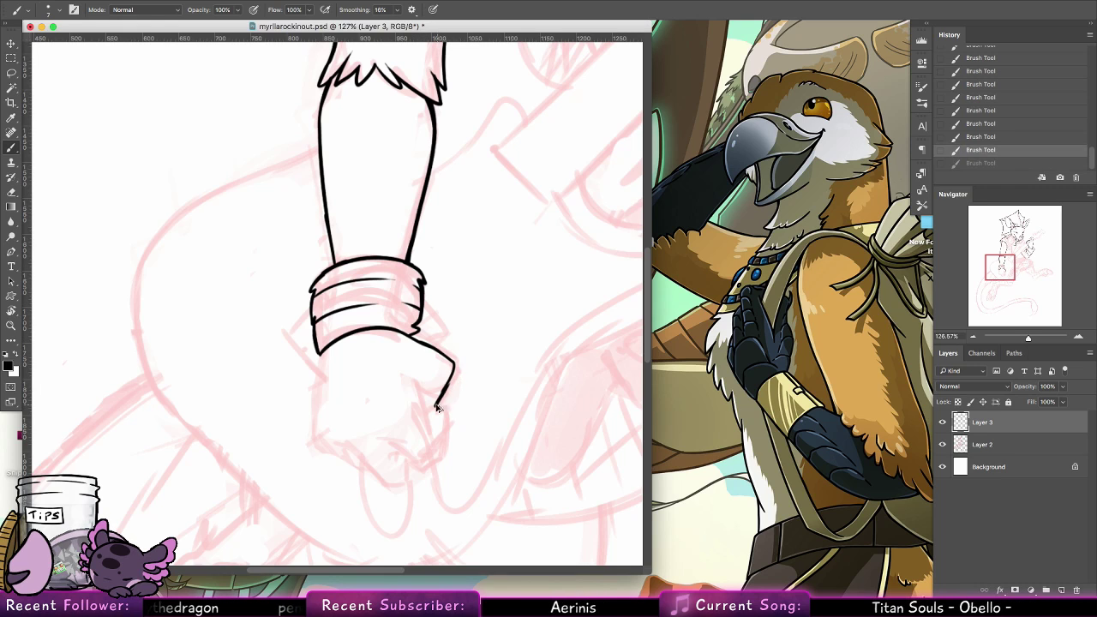
key(alt+super+z)
drag(454, 365, 434, 406)
mouse_move(455, 362)
mouse_down()
mouse_move(426, 425)
mouse_move(437, 399)
mouse_up()
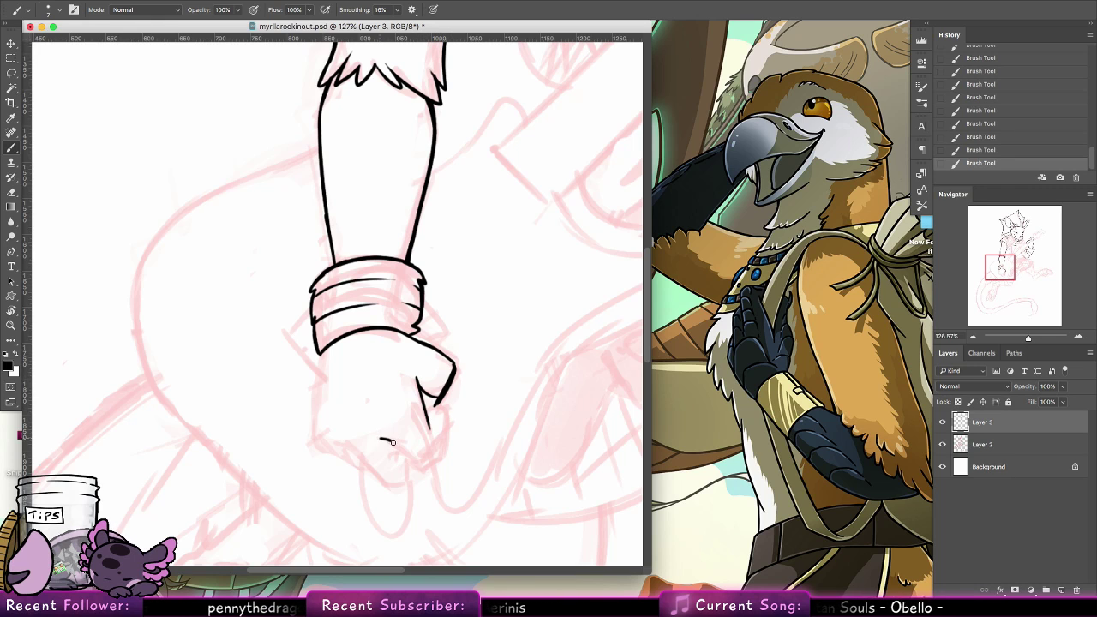
Ink the curled index finger below the knuckle, closing its rounded tip and side
drag(390, 441, 420, 464)
mouse_move(460, 362)
mouse_down()
mouse_move(448, 335)
mouse_move(399, 306)
mouse_up()
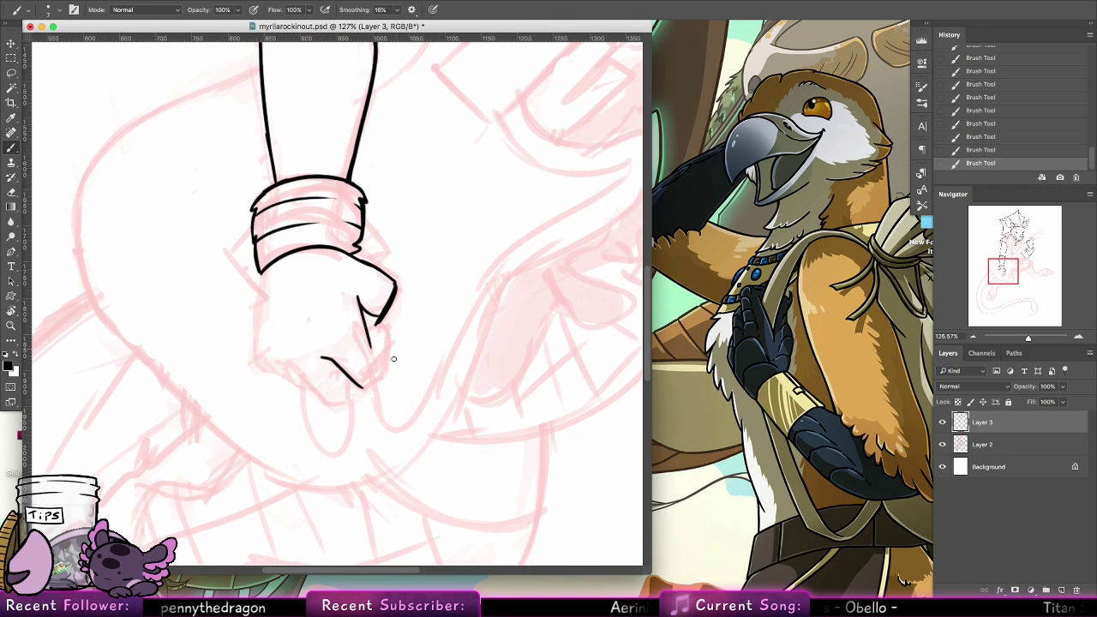
mouse_move(364, 385)
mouse_down()
mouse_move(385, 365)
mouse_move(385, 325)
mouse_up()
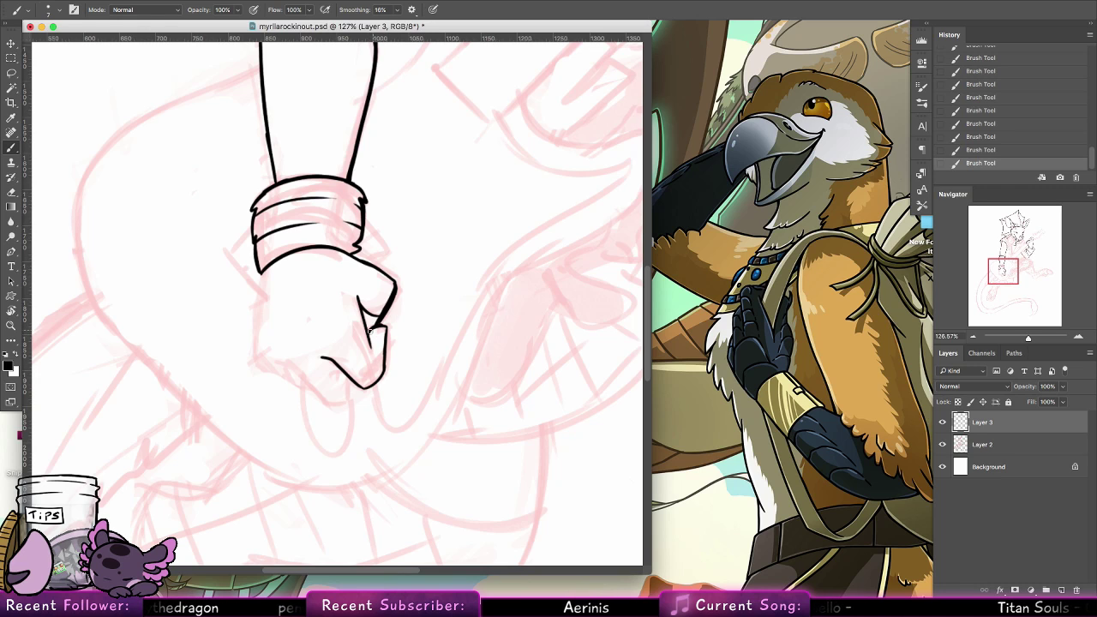
key(super+z)
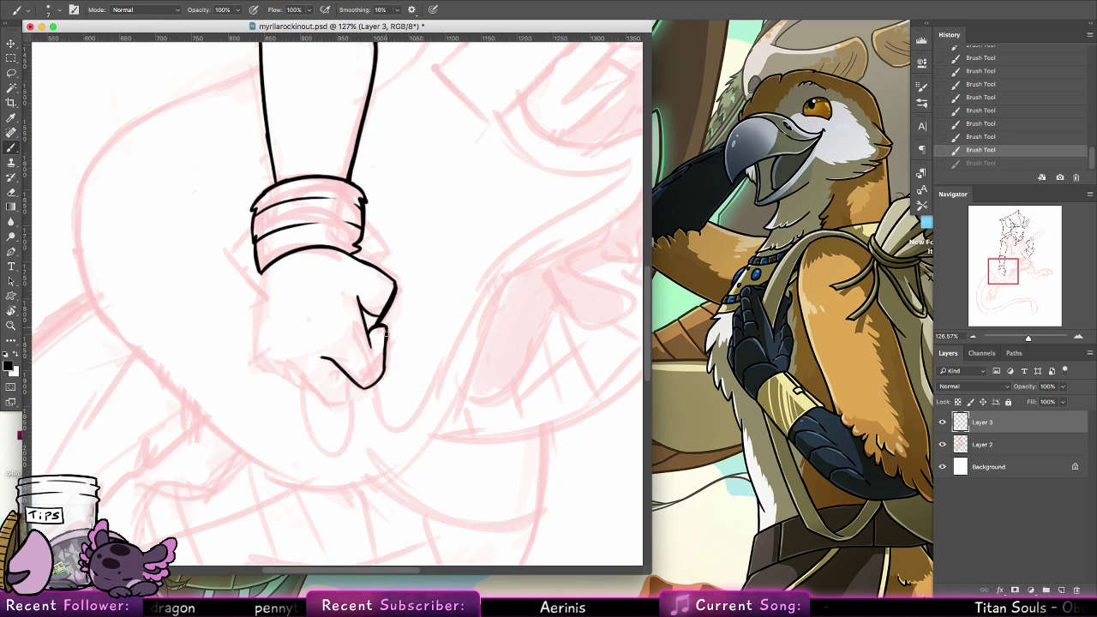
drag(370, 333, 474, 343)
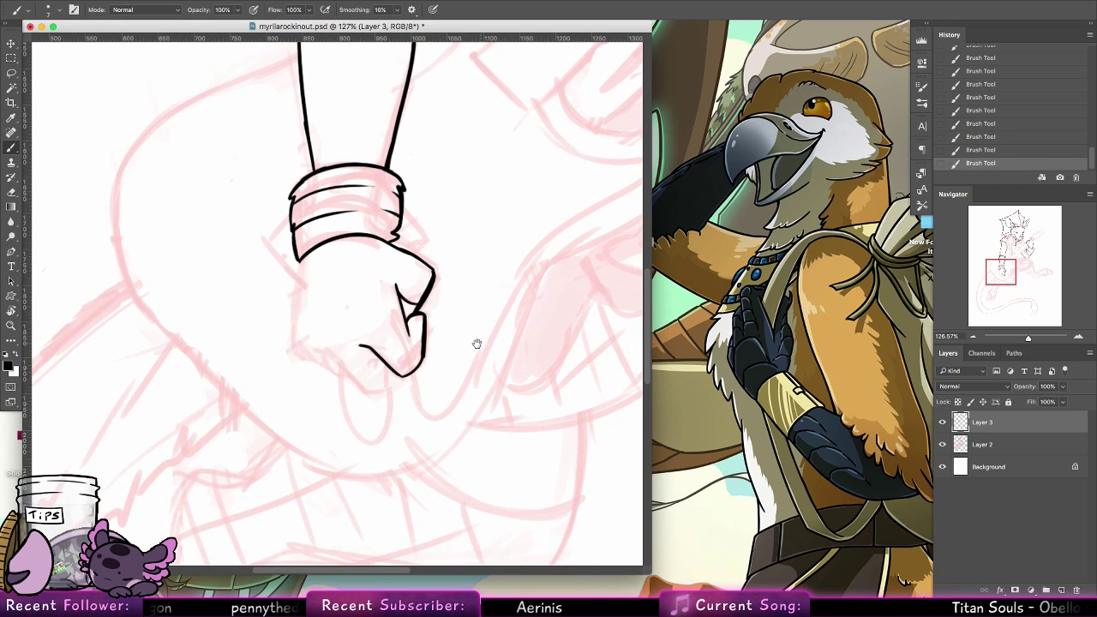
Ink the remaining curled fingers along the underside of the fist, comparing strokes with undo and redo
mouse_move(321, 348)
mouse_down()
mouse_move(368, 392)
mouse_move(376, 367)
mouse_move(367, 389)
mouse_up()
key(super+z)
key(super+z)
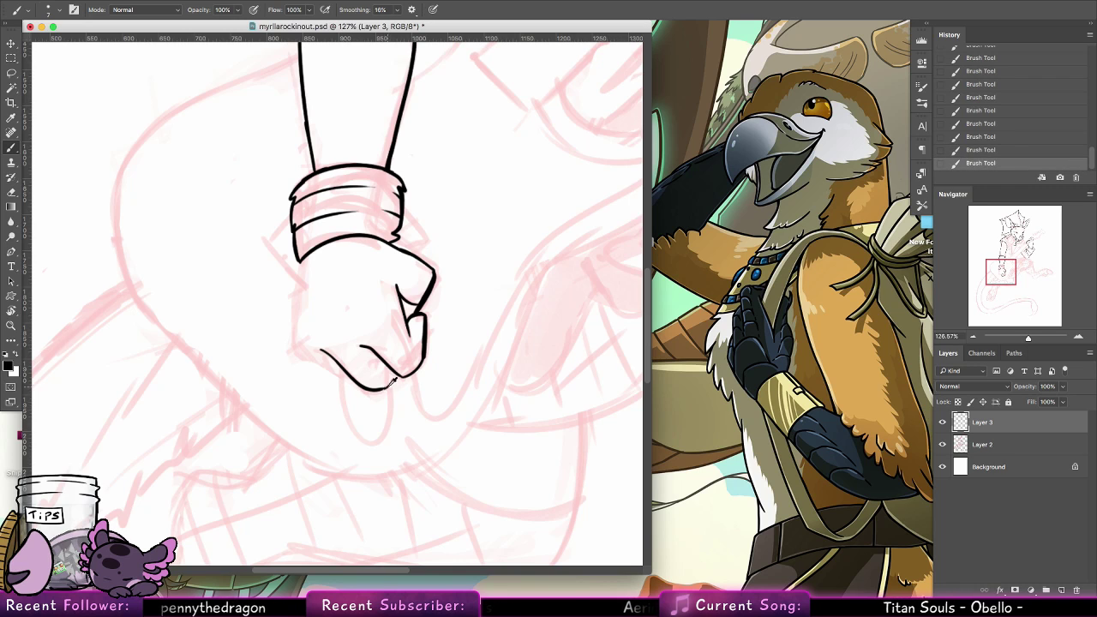
key(super+z)
key(super+shift+z)
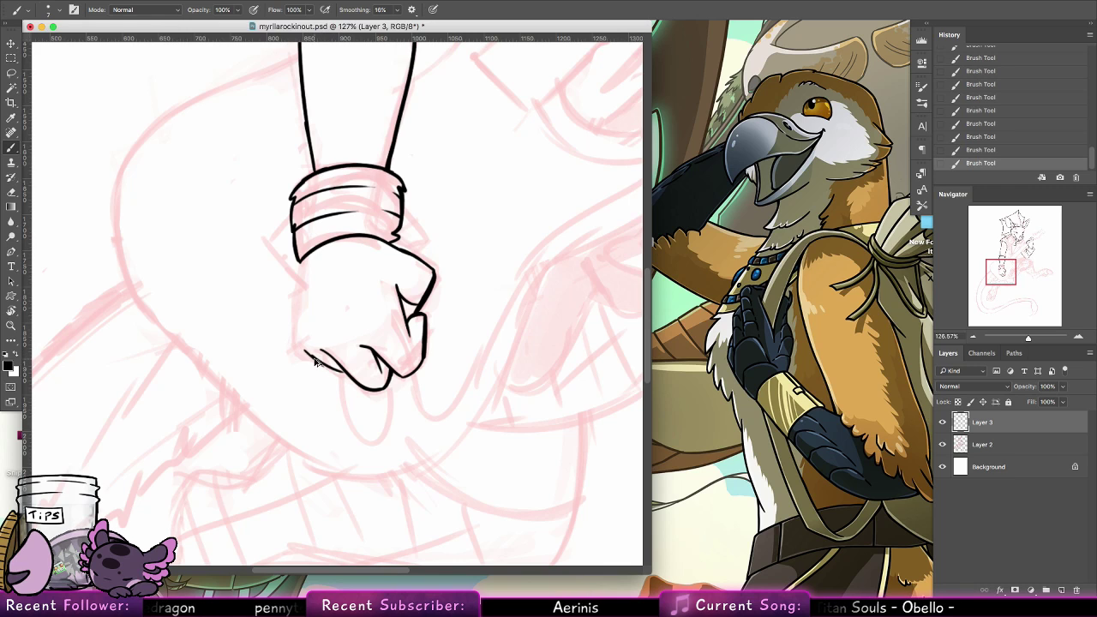
key(super+alt+z)
key(super+alt+z)
key(super+shift+z)
key(super+shift+z)
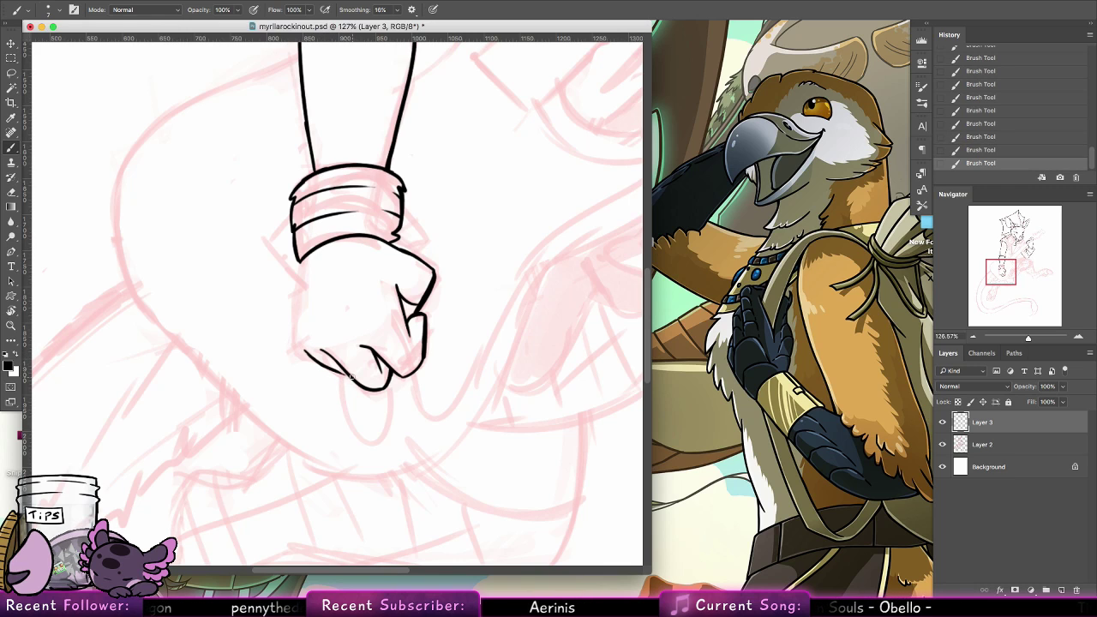
Ink the fist's outer edge from the wrist wrap to the last knuckle, redoing the stroke, and touch up the index finger's inner line
mouse_move(297, 350)
mouse_down()
mouse_move(314, 359)
mouse_move(297, 349)
mouse_up()
key(super+z)
key(super+z)
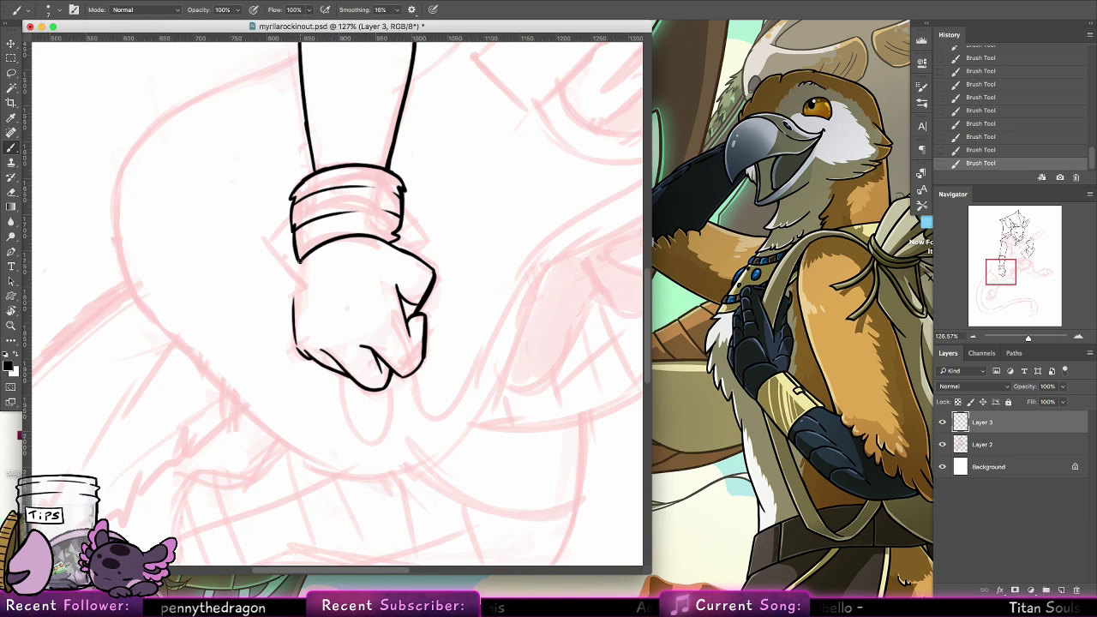
key(super+z)
key(super+z)
drag(300, 261, 296, 341)
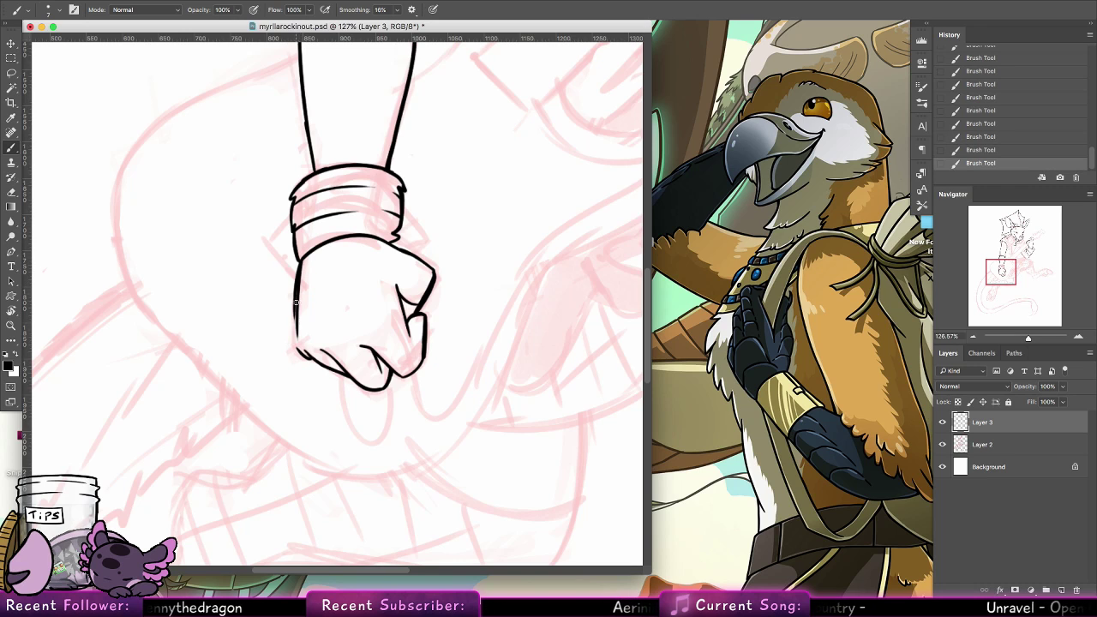
key(super+z)
drag(300, 262, 296, 345)
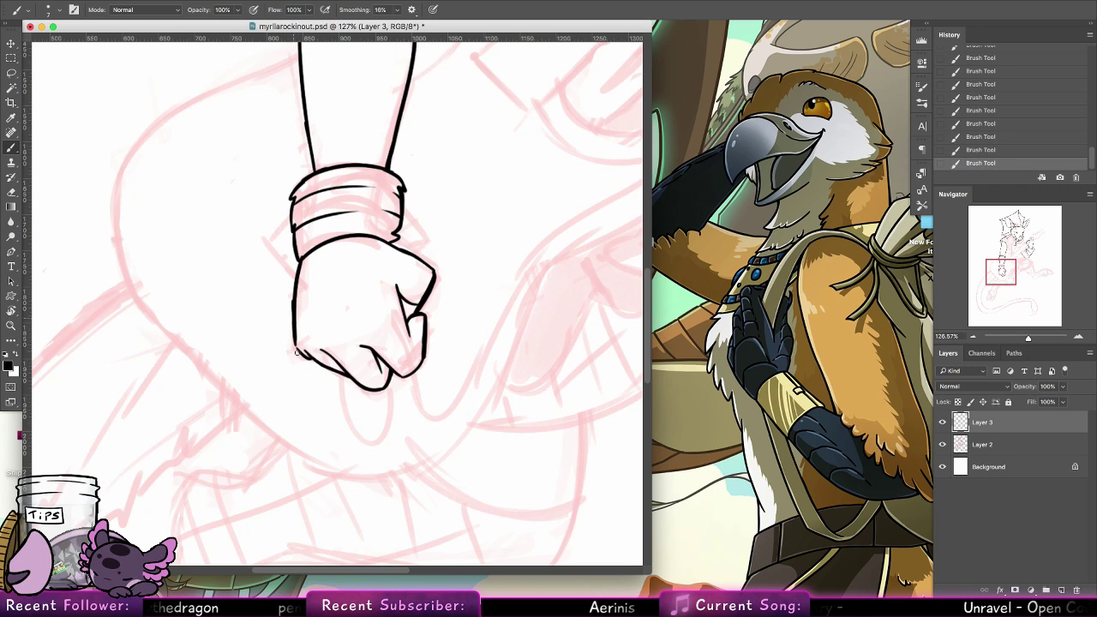
key(super+z)
key(super+shift+z)
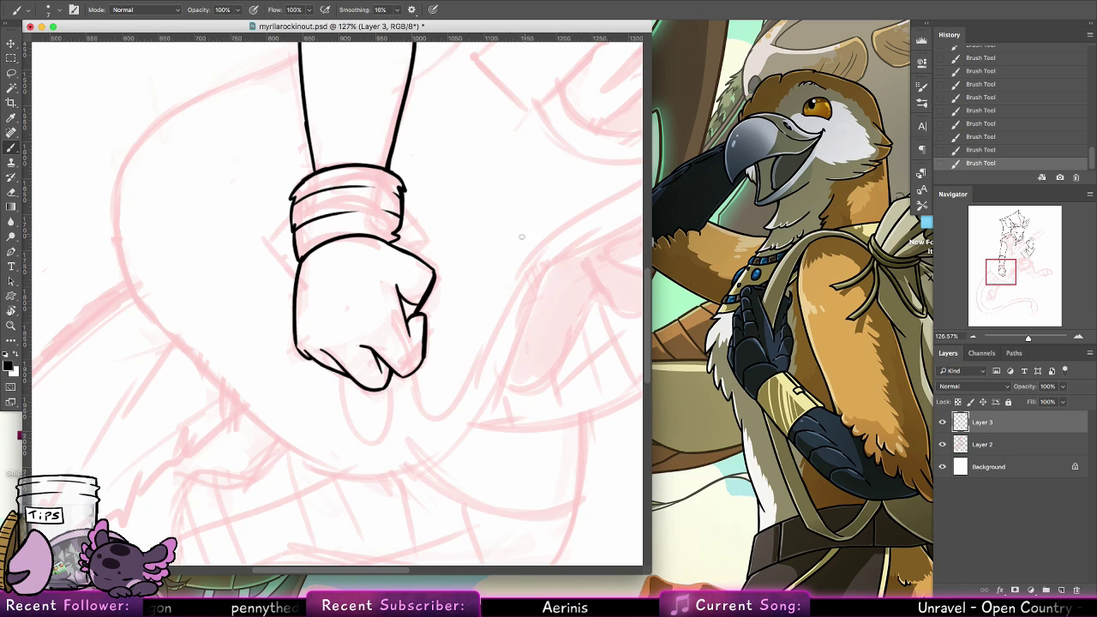
drag(410, 338, 419, 370)
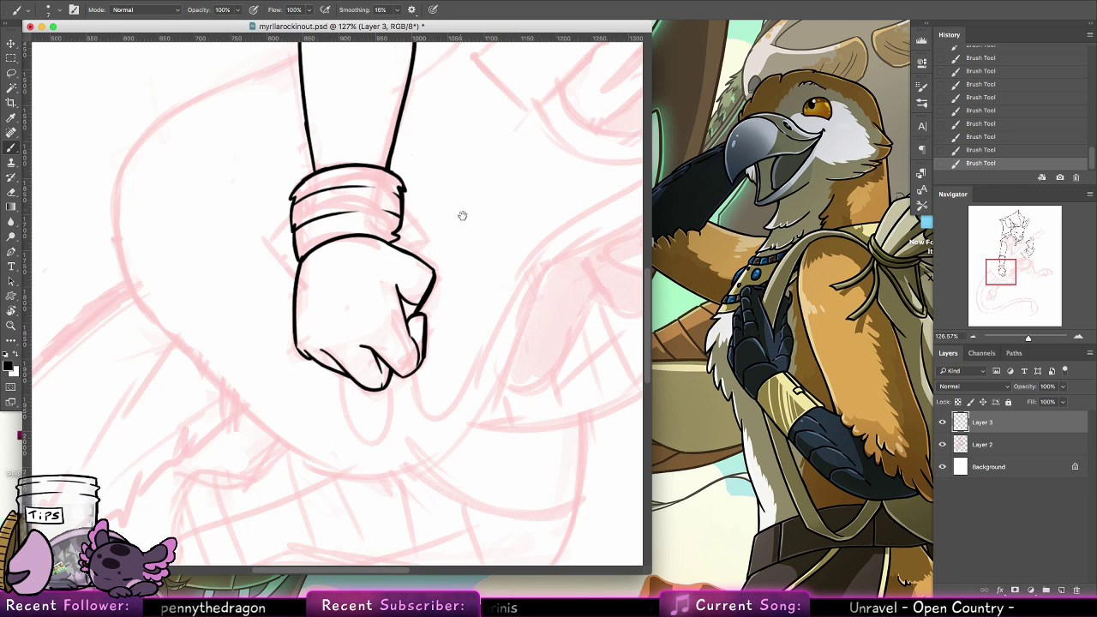
Ink the short jagged lines around the pointed fin tip above the shoulder, undoing the previous stroke first
drag(466, 233, 369, 420)
drag(502, 236, 428, 406)
drag(480, 189, 289, 341)
drag(520, 390, 288, 343)
drag(411, 370, 531, 343)
drag(172, 360, 467, 445)
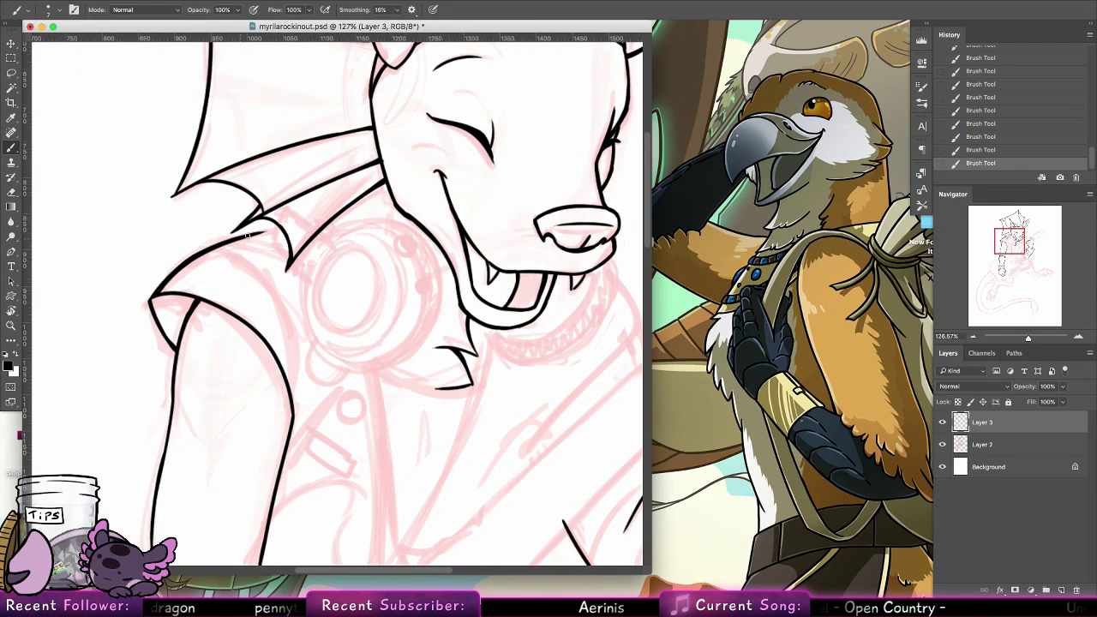
key(ctrl+z)
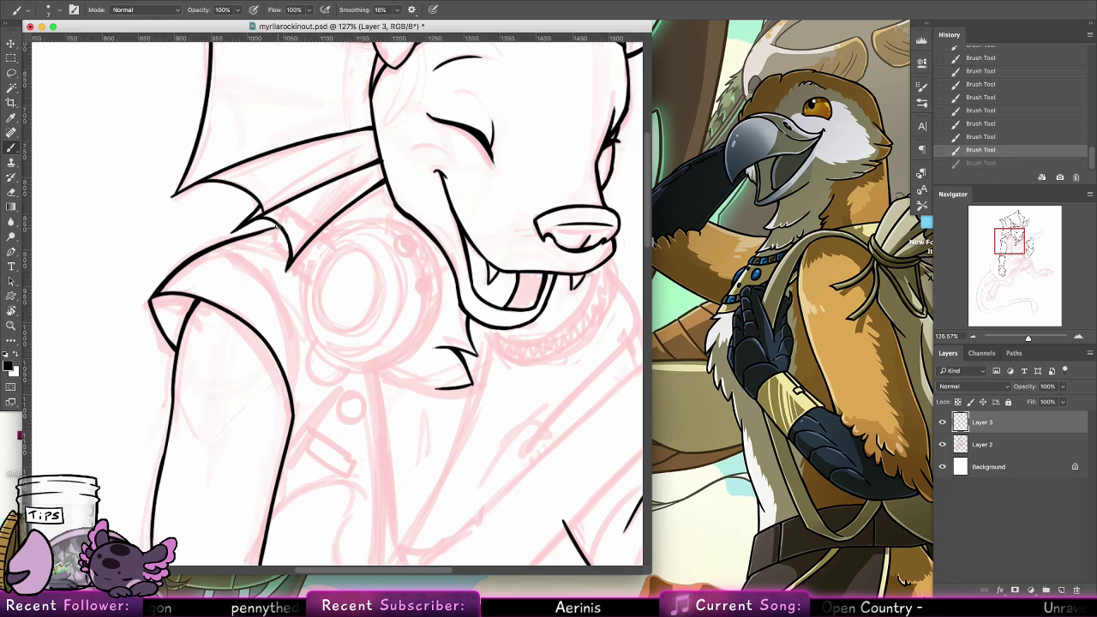
drag(276, 226, 289, 261)
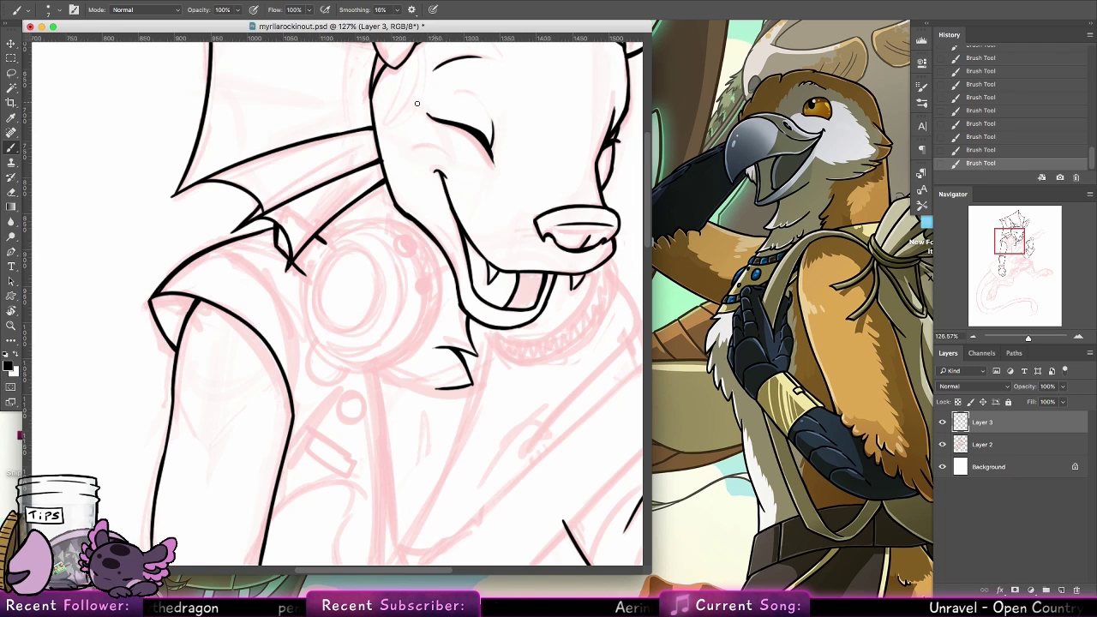
Ink the curved vest edge from the inner upper arm up over the shoulder, redoing it until the curve fits the sketch
drag(240, 244, 293, 349)
key(ctrl+z)
drag(294, 416, 245, 260)
key(ctrl+z)
key(ctrl+z)
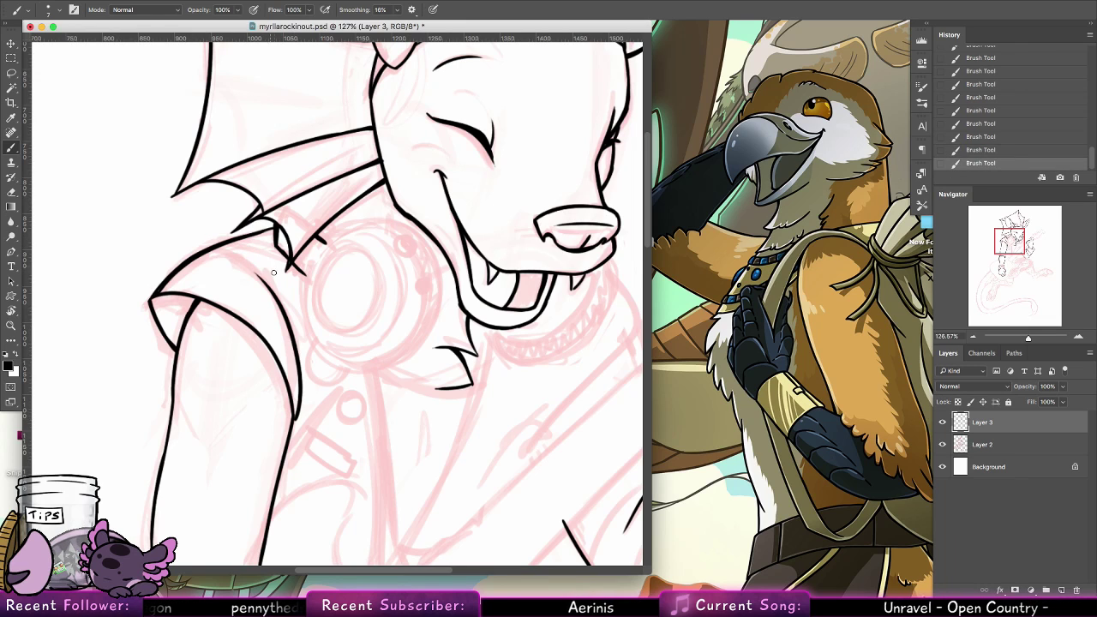
key(ctrl+z)
drag(293, 420, 257, 262)
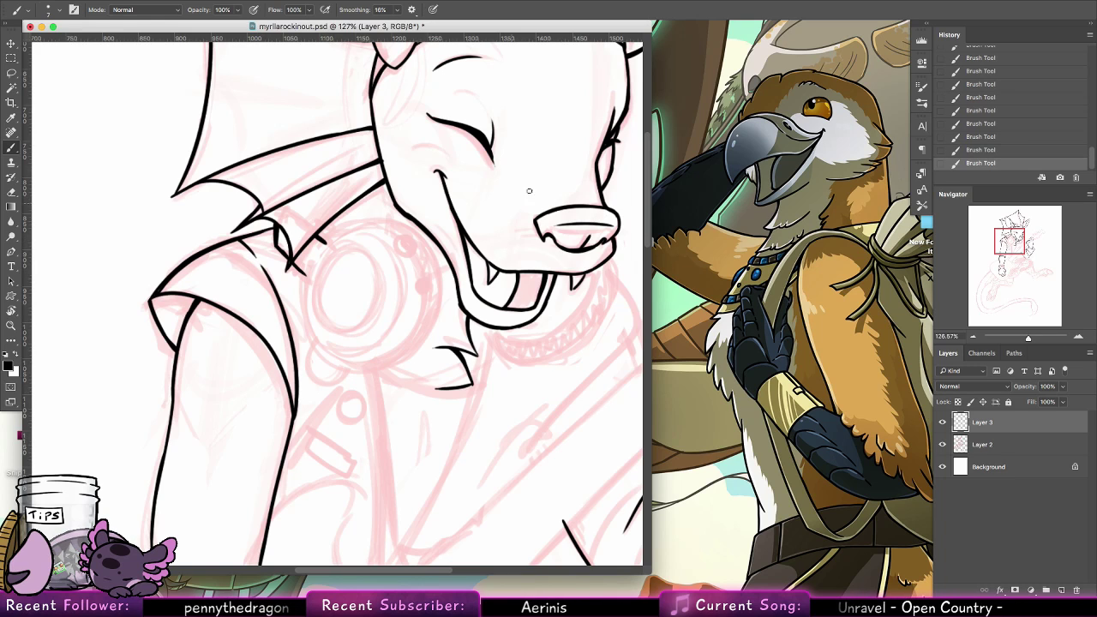
Set the brush to 100 px and stamp a solid black oval over the small circle sketched on the chest
click(59, 10)
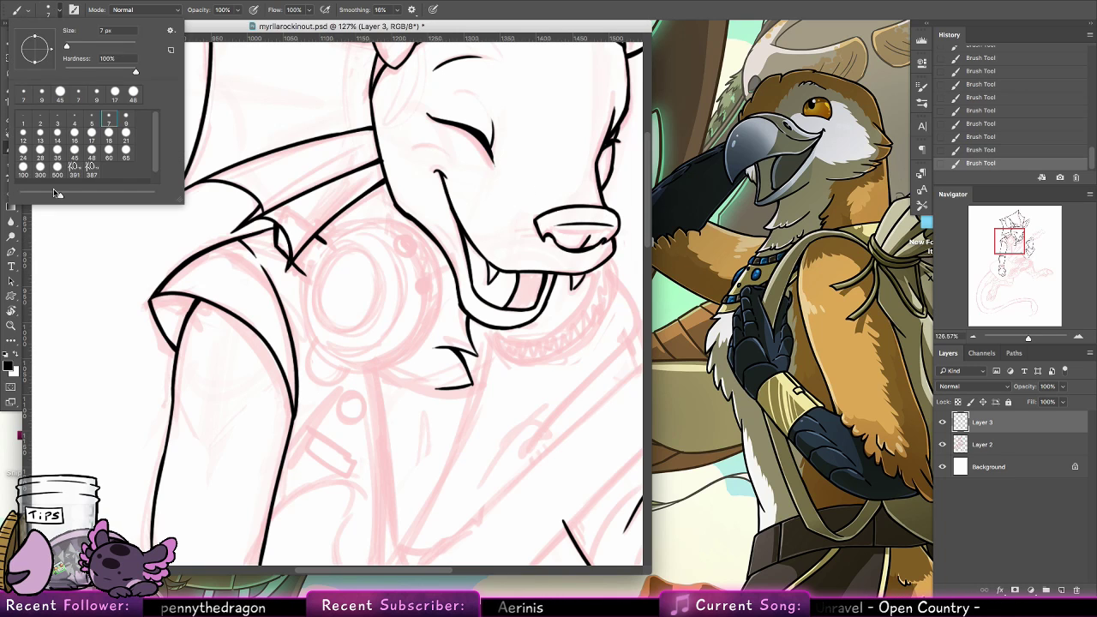
click(43, 175)
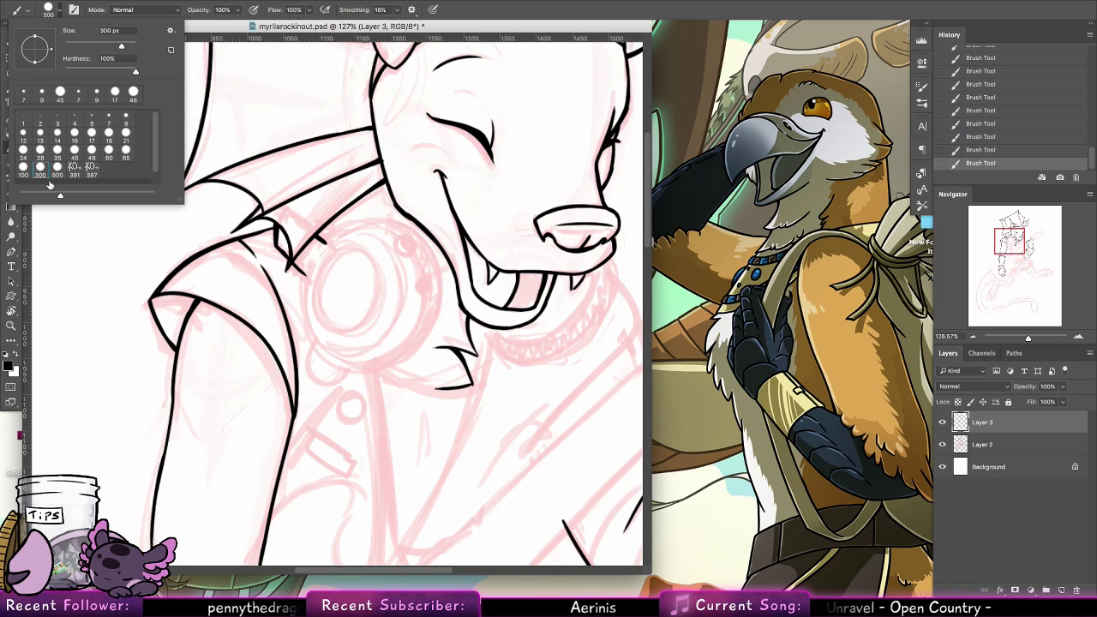
click(128, 151)
click(24, 172)
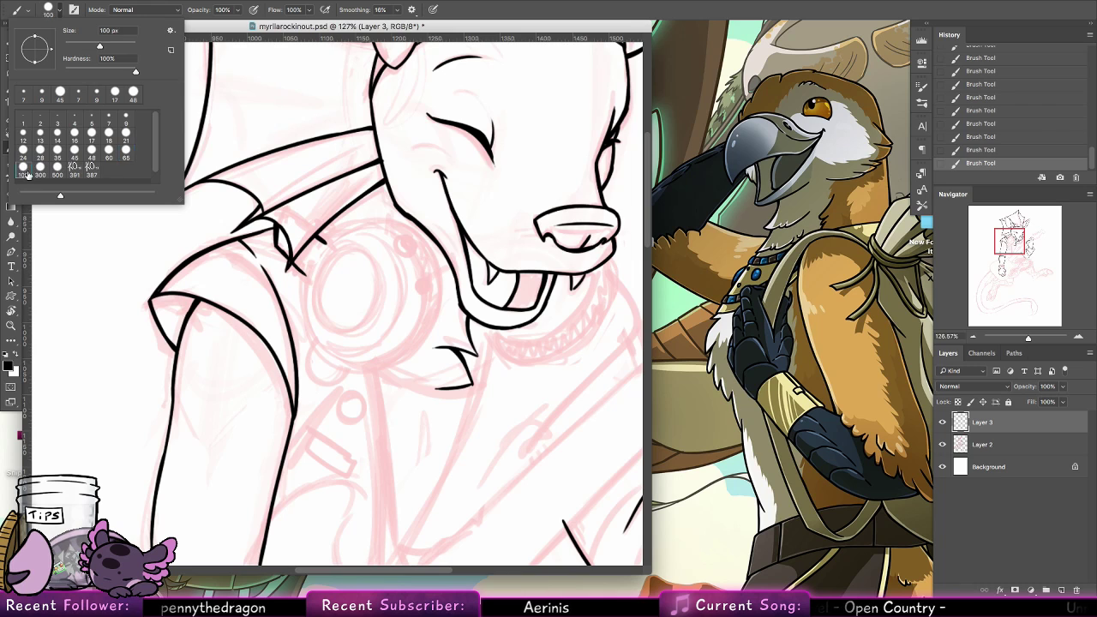
mouse_move(354, 289)
mouse_down()
mouse_move(352, 280)
mouse_move(347, 289)
mouse_up()
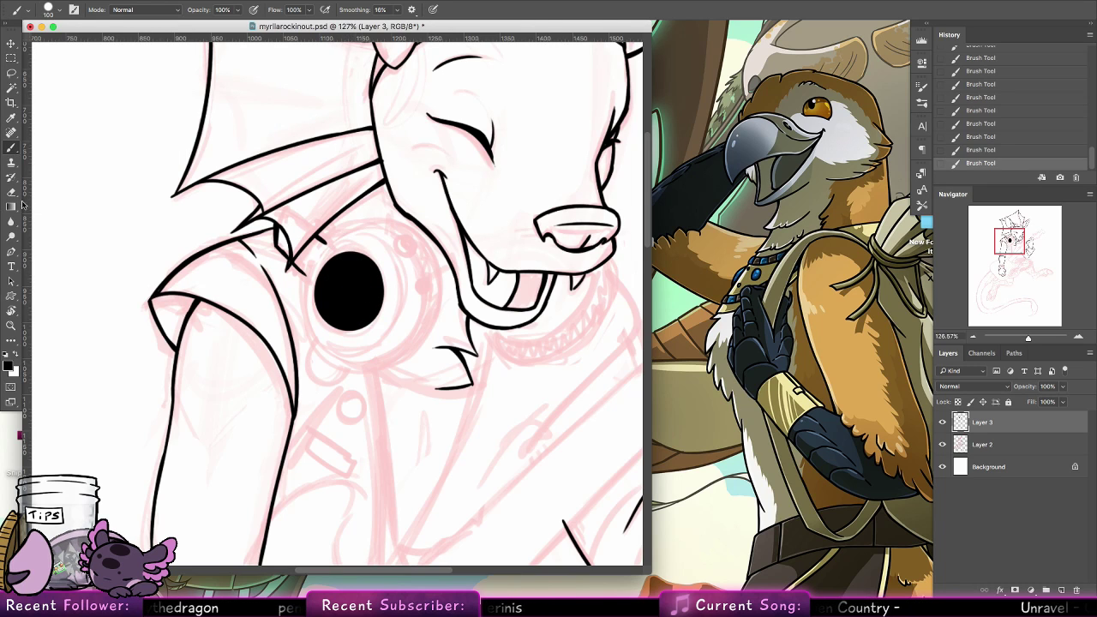
Erase the black oval's centre with a 100 px eraser, redoing the off-centre attempt, to leave a thin ring outline
key(e)
click(46, 12)
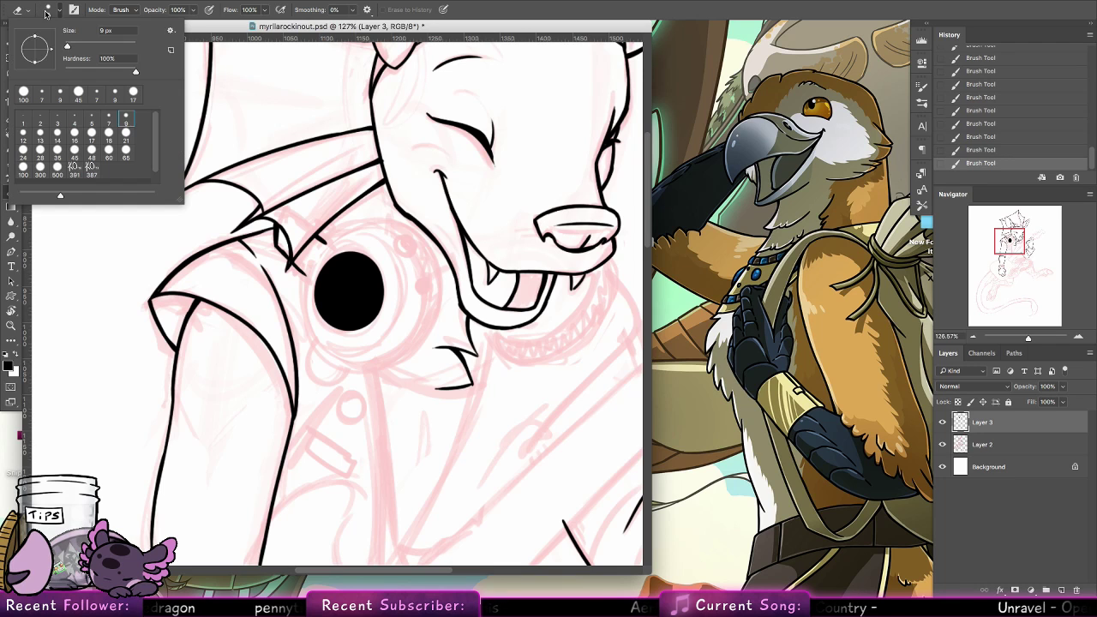
click(23, 172)
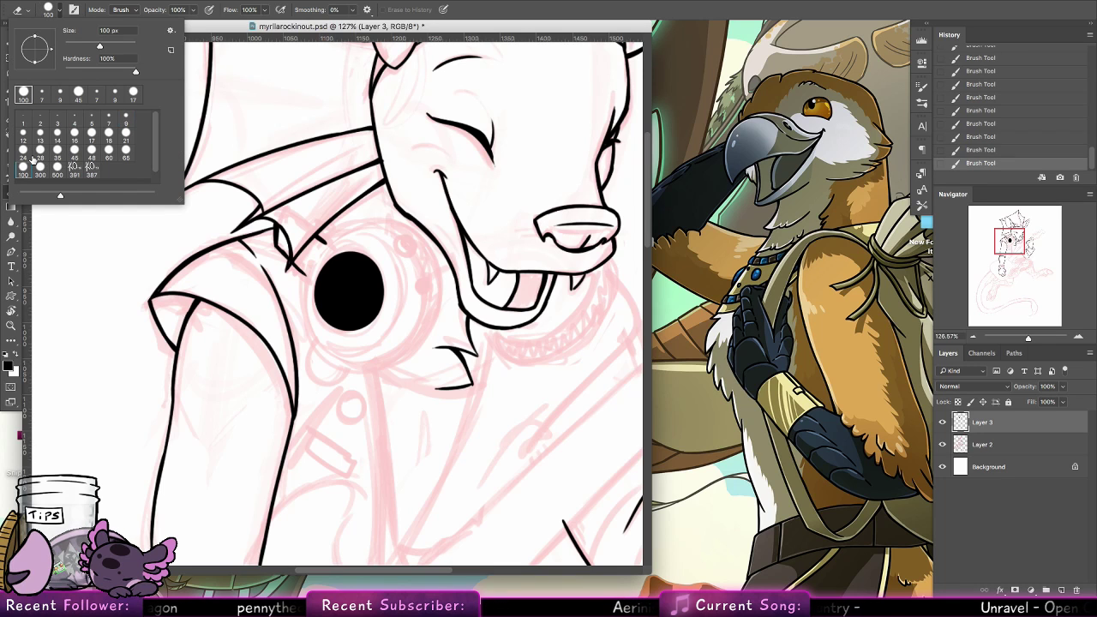
click(348, 291)
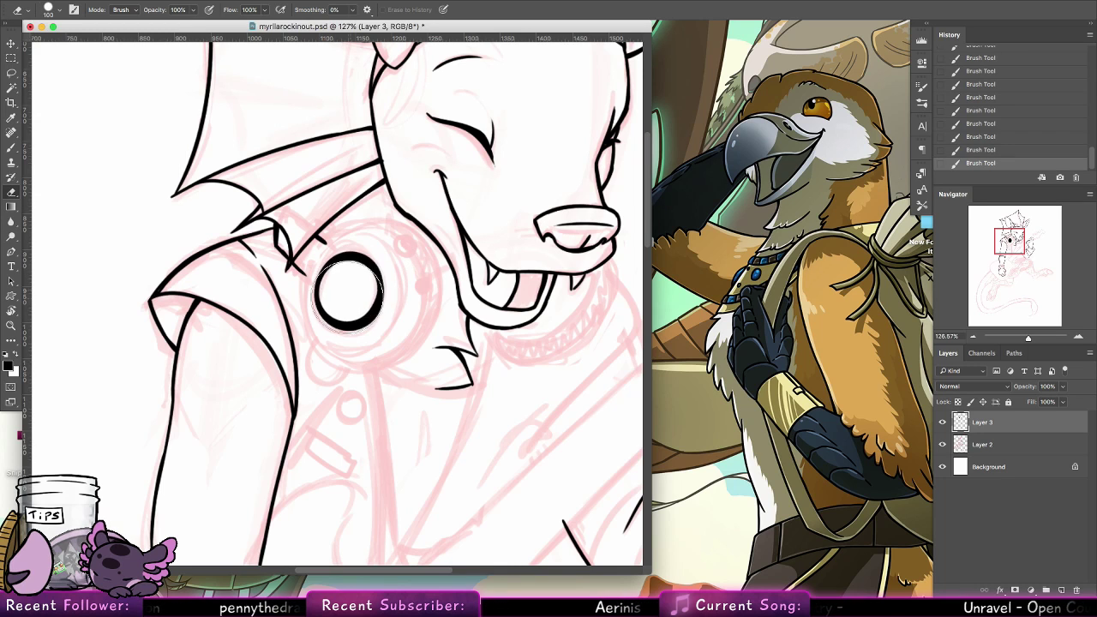
key(ctrl+z)
click(348, 291)
drag(350, 289, 349, 290)
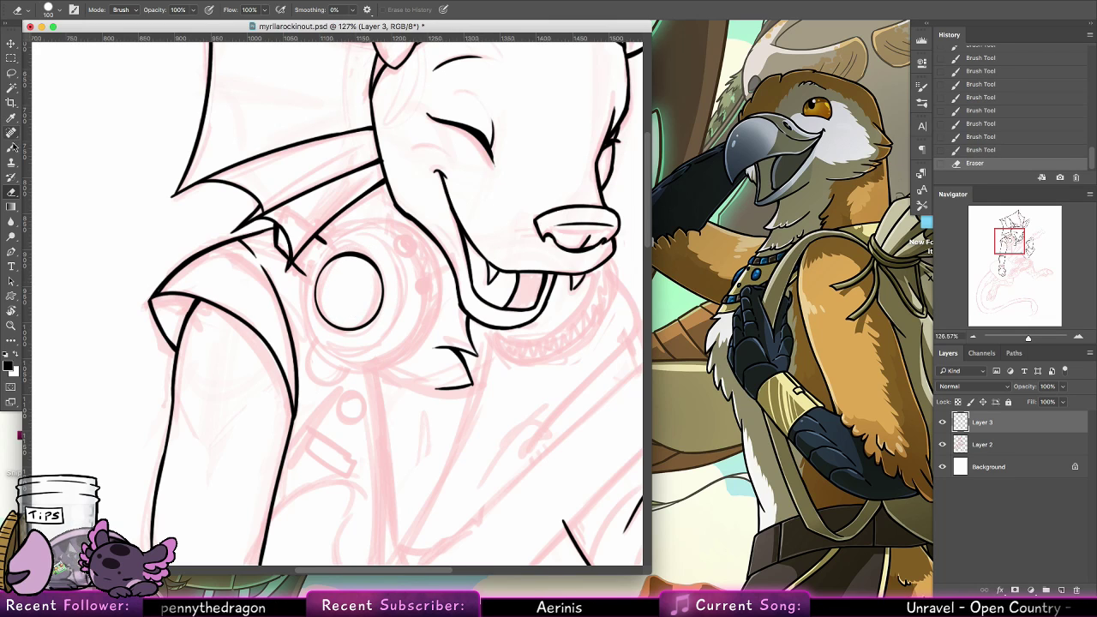
Set the brush to 188 px and stamp a large solid black disc over the whole round chest ornament
key(b)
click(59, 10)
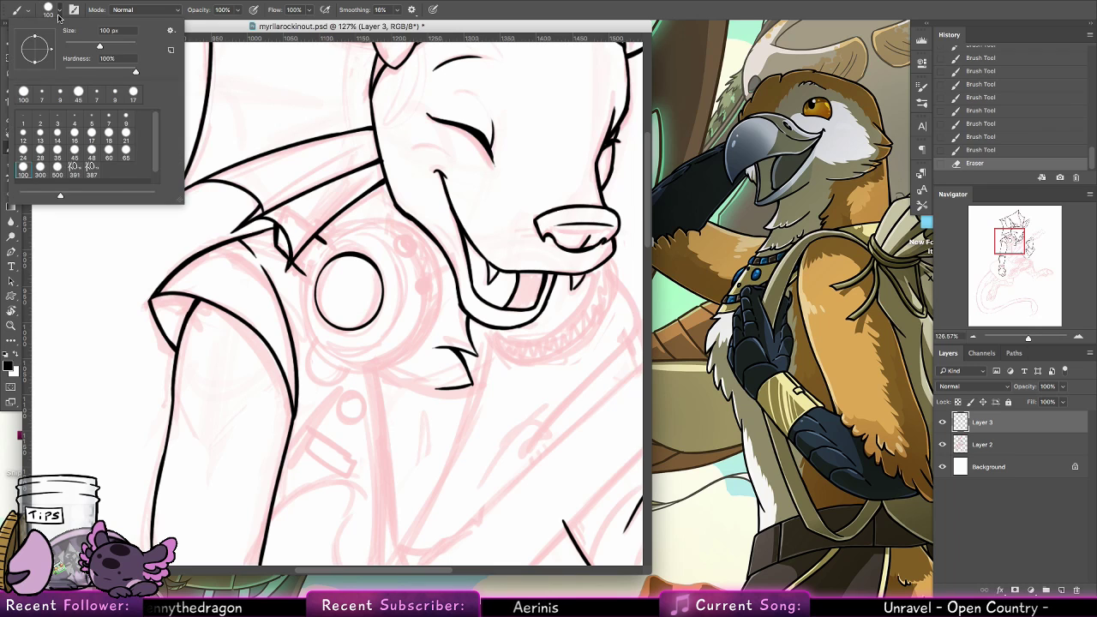
click(57, 168)
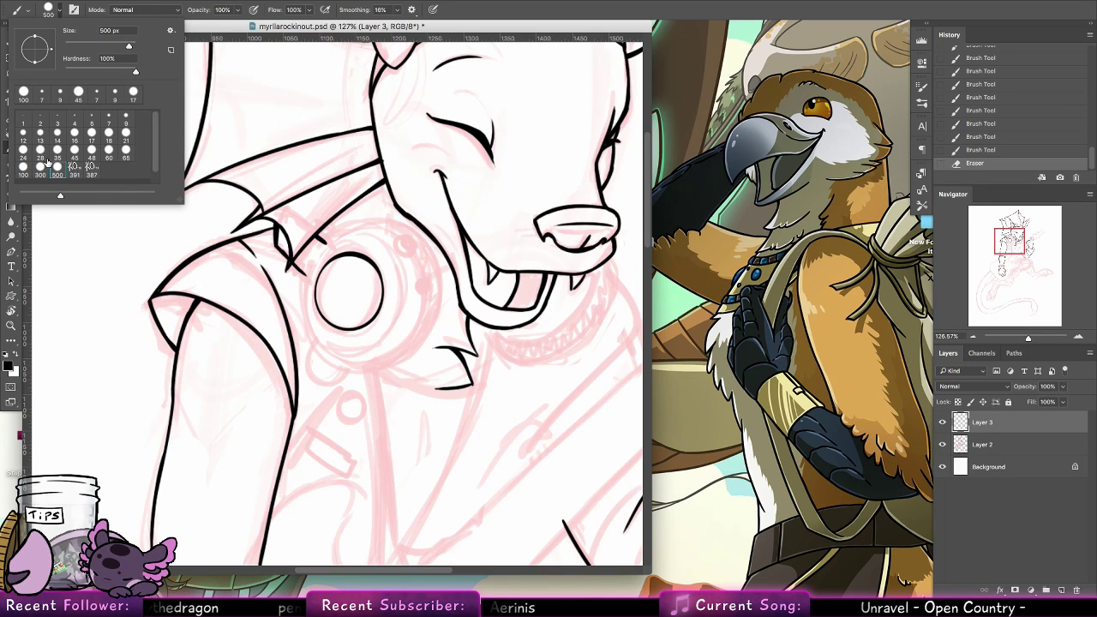
click(40, 170)
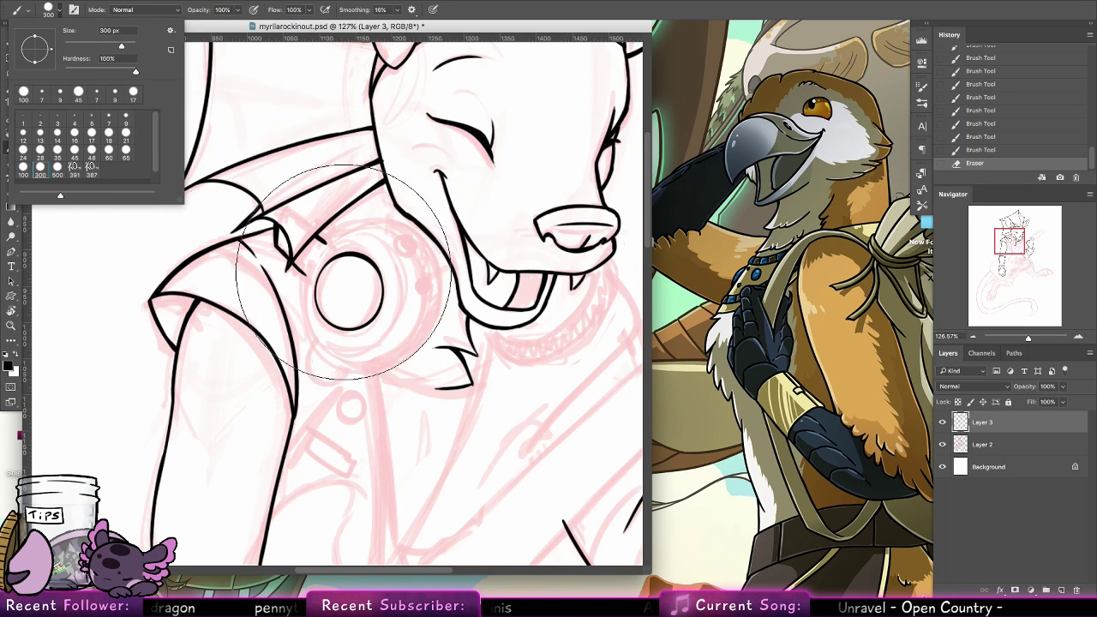
drag(117, 44, 108, 45)
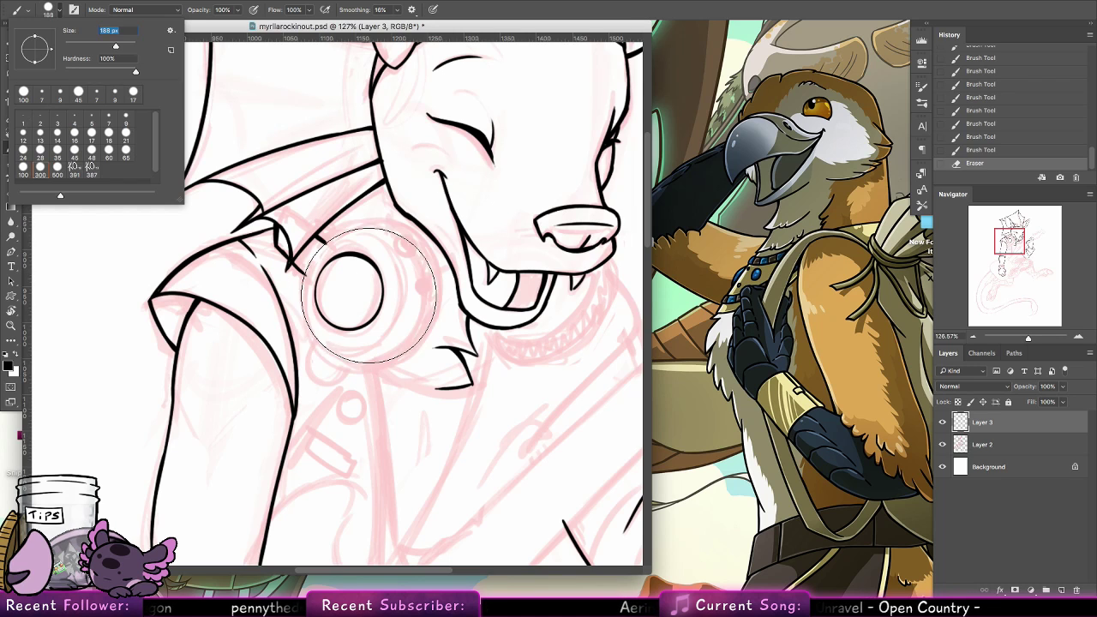
drag(356, 290, 373, 280)
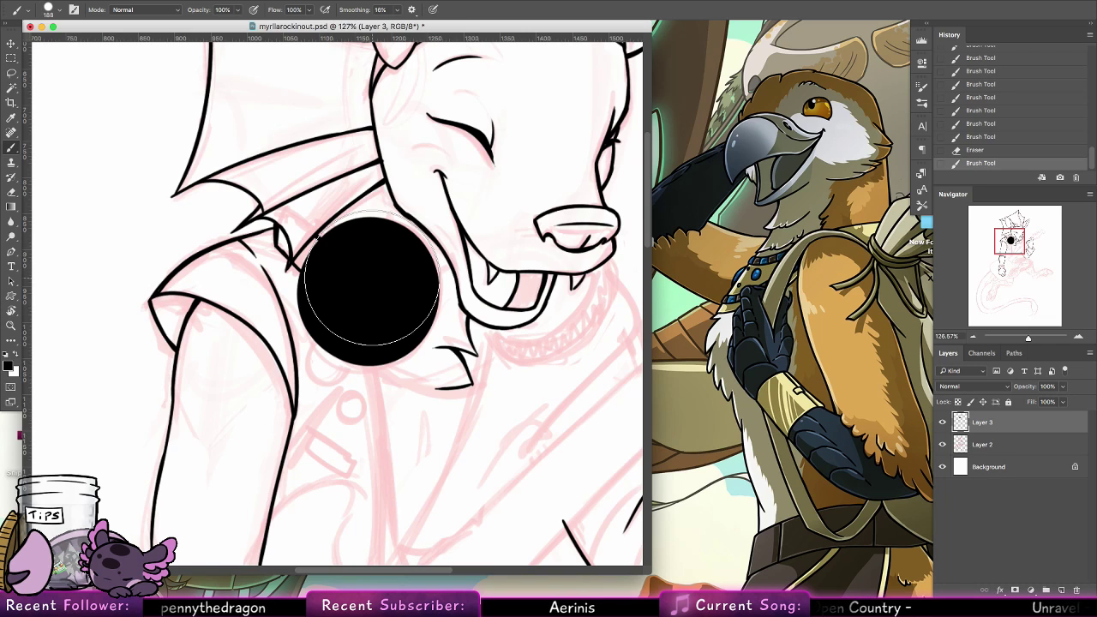
Erase the inside of the black disc with the 100 px eraser, leaving a thin outer ring
key(e)
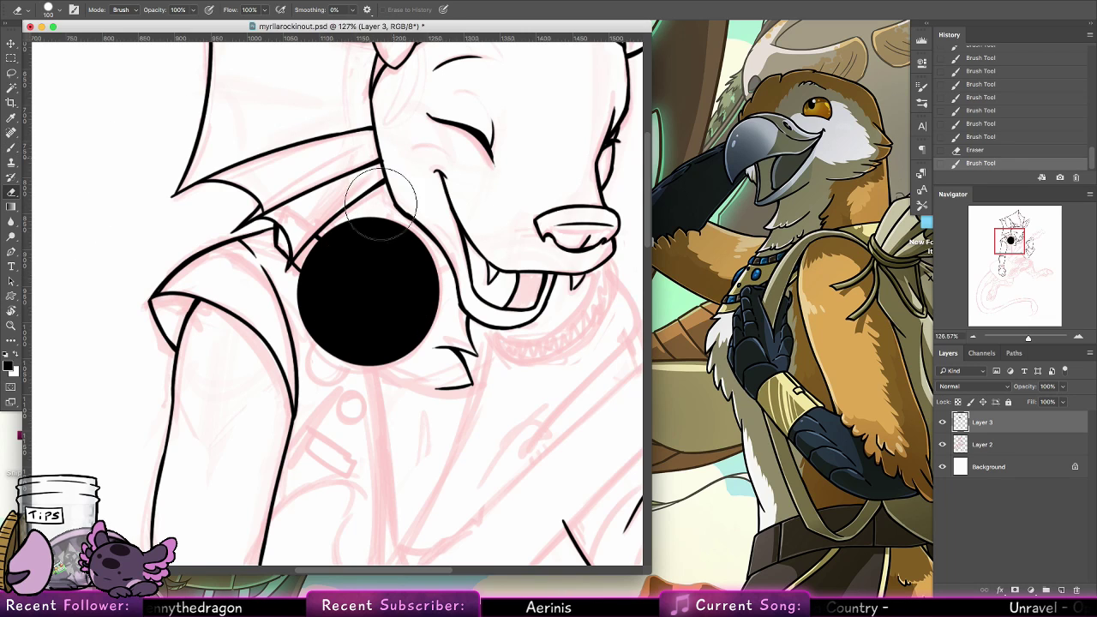
drag(368, 286, 380, 276)
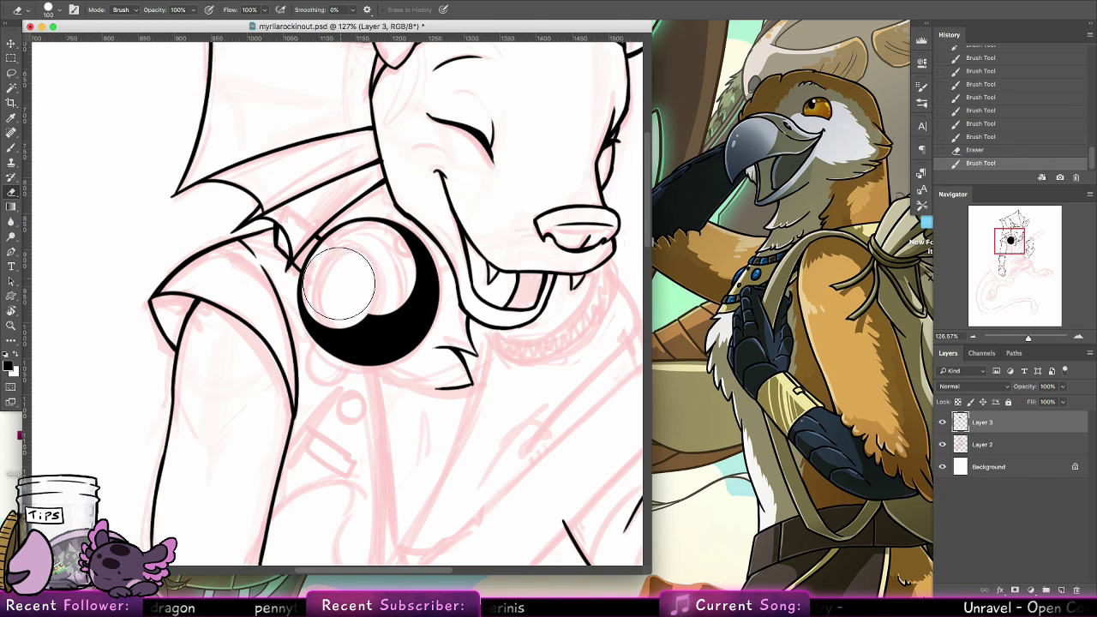
mouse_move(340, 300)
mouse_down()
mouse_move(365, 324)
mouse_move(381, 320)
mouse_move(397, 278)
mouse_move(379, 259)
mouse_move(429, 236)
mouse_up()
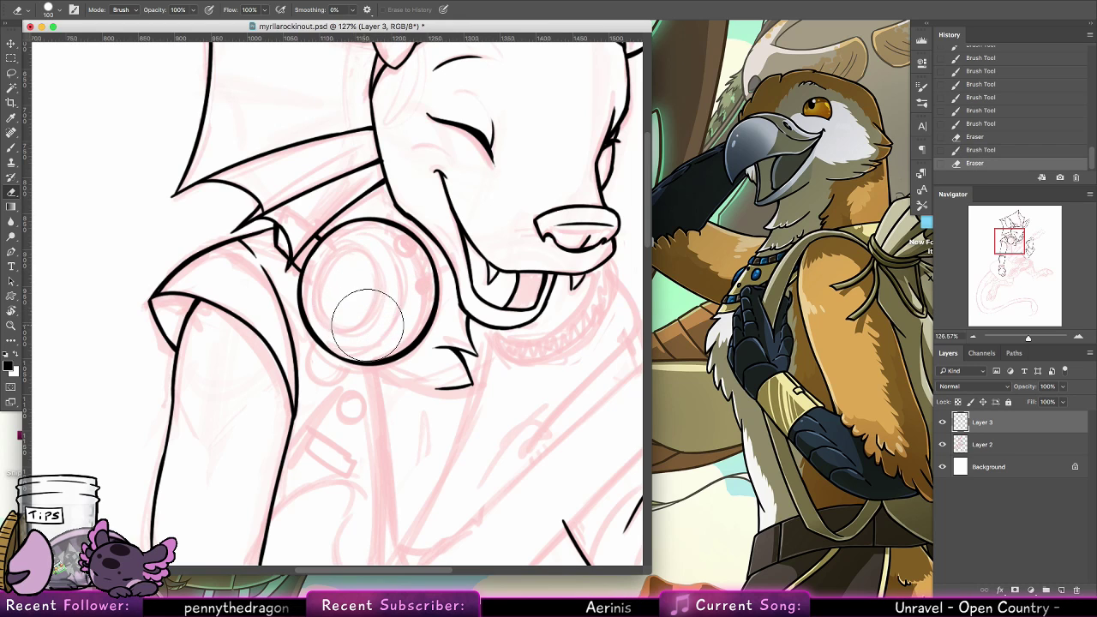
drag(385, 321, 397, 257)
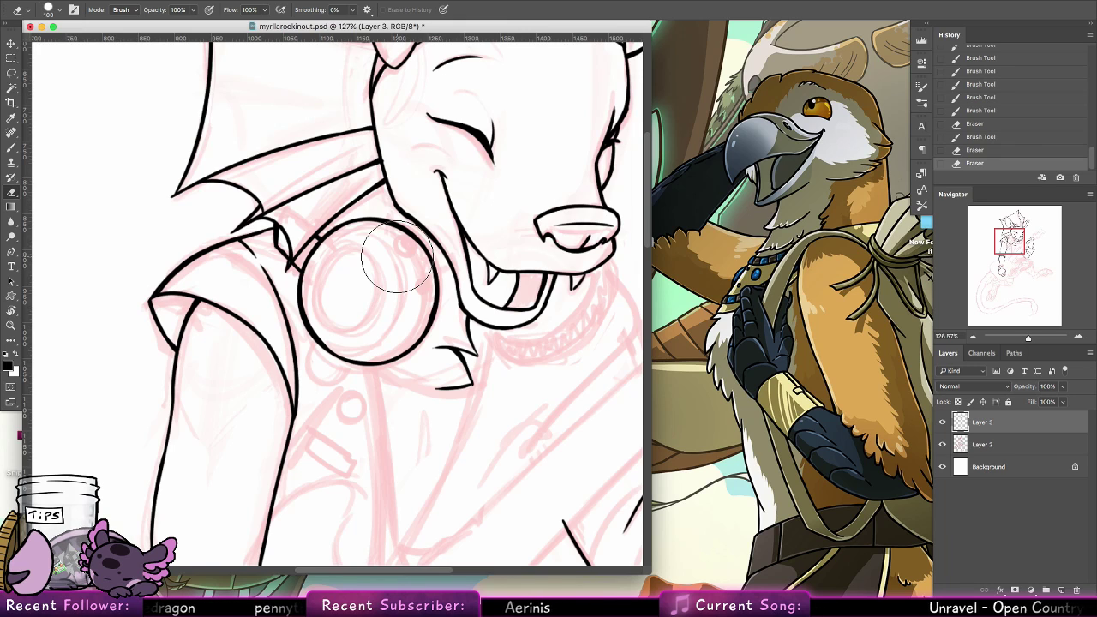
Try a 65 px brush dab inside the ring, undo it, and set the brush to 9 px
key(b)
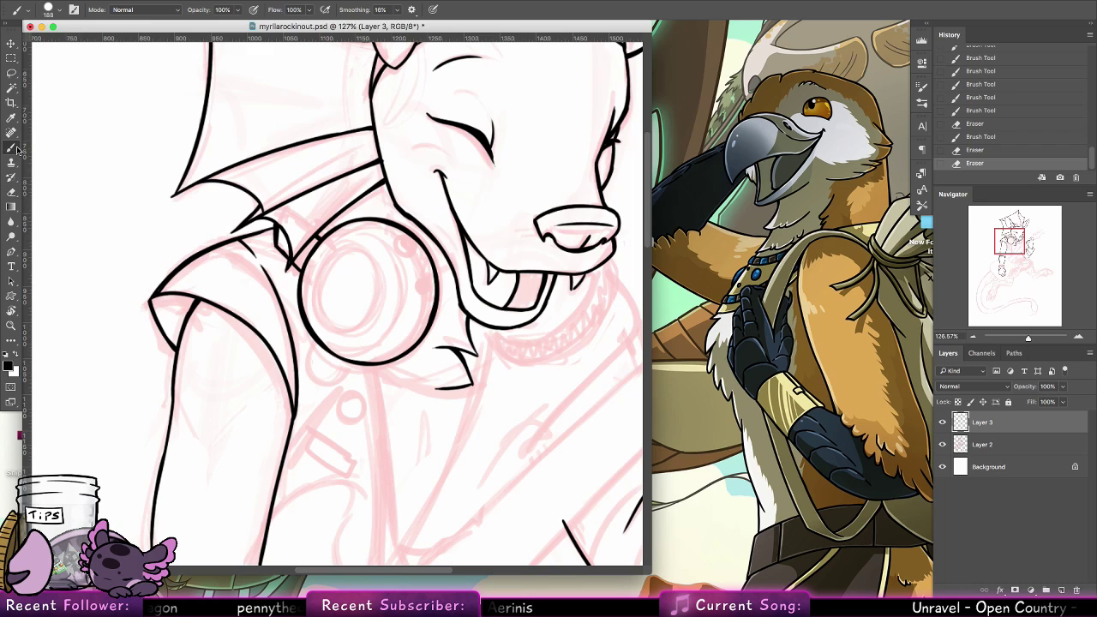
click(58, 10)
click(112, 121)
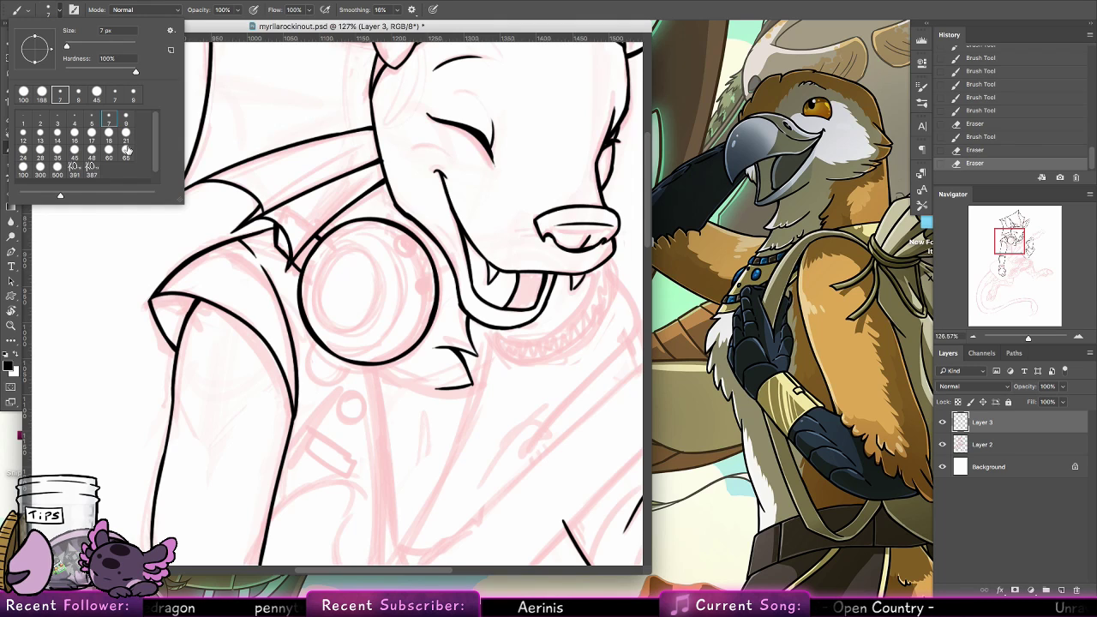
click(58, 150)
click(126, 156)
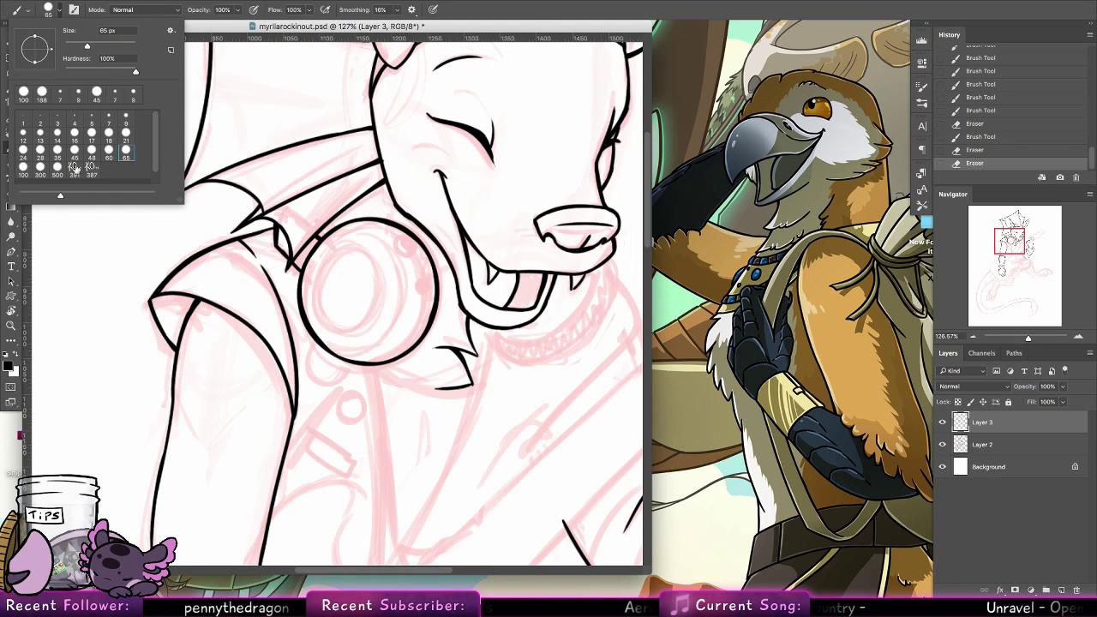
drag(357, 245, 356, 246)
key(super+z)
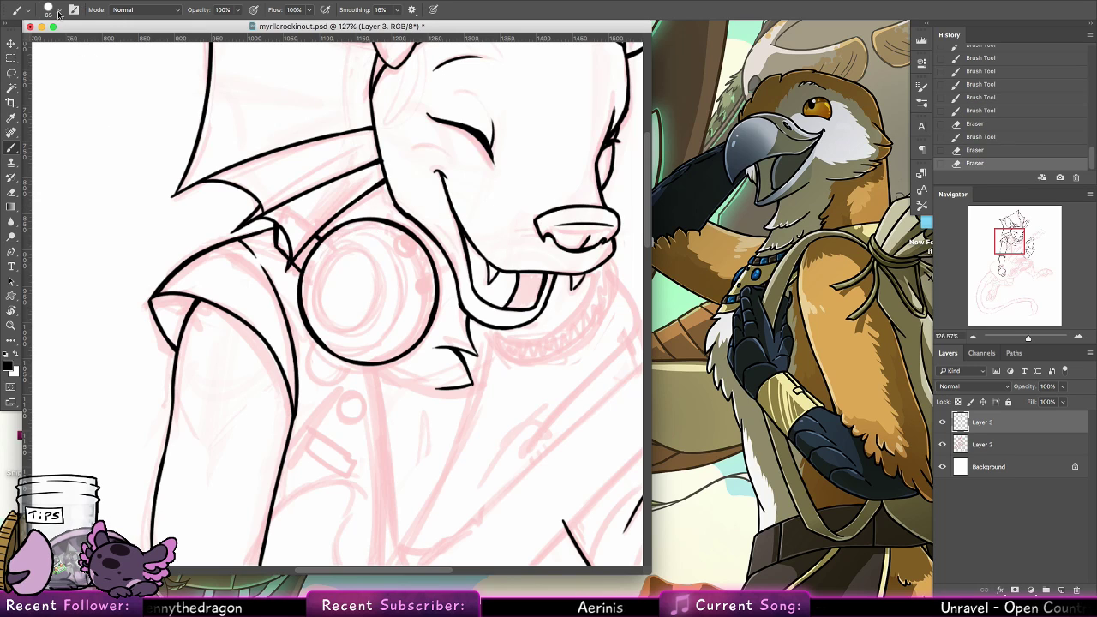
click(53, 10)
click(126, 118)
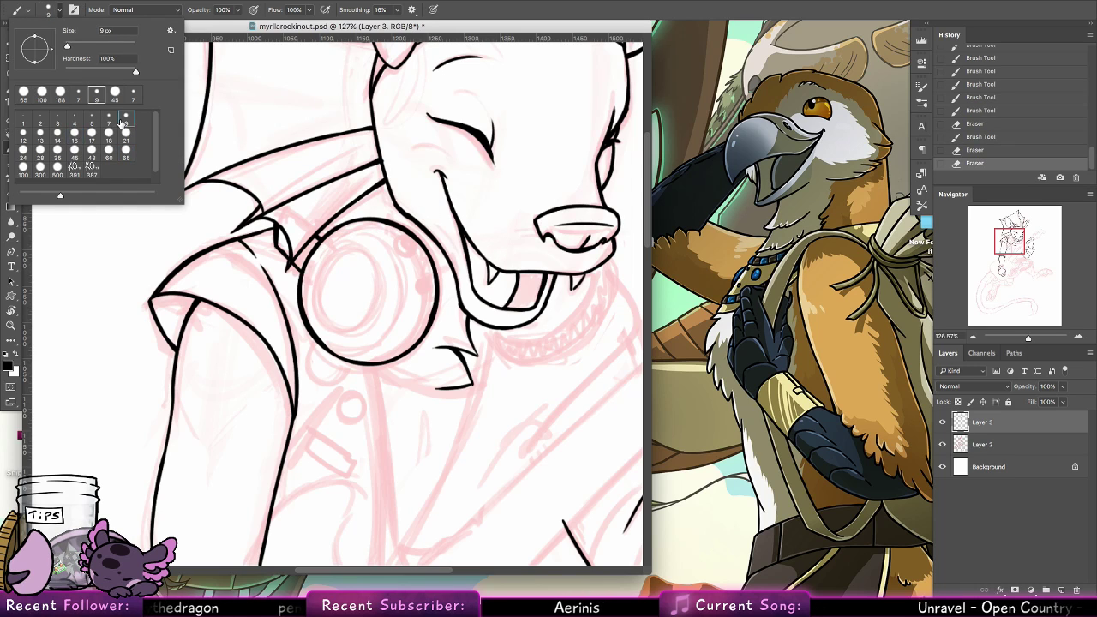
Try to ink an inner rim curve along the side of the ring facing the muzzle, then undo all the strokes
mouse_move(394, 226)
mouse_down()
mouse_move(388, 375)
mouse_move(415, 246)
mouse_move(404, 231)
mouse_move(413, 332)
mouse_up()
key(super+z)
drag(361, 361, 408, 340)
key(super+z)
mouse_move(348, 359)
mouse_down()
mouse_move(391, 349)
mouse_move(414, 326)
mouse_move(383, 352)
mouse_move(429, 286)
mouse_up()
drag(415, 327, 434, 275)
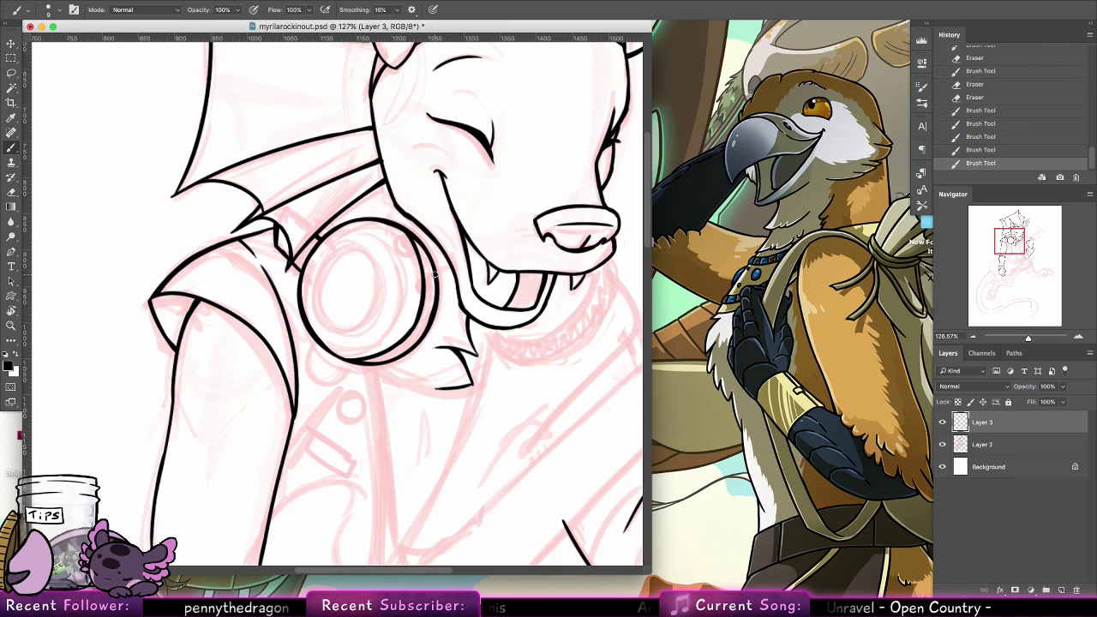
key(super+z)
key(super+z)
key(super+z)
key(super+z)
key(super+z)
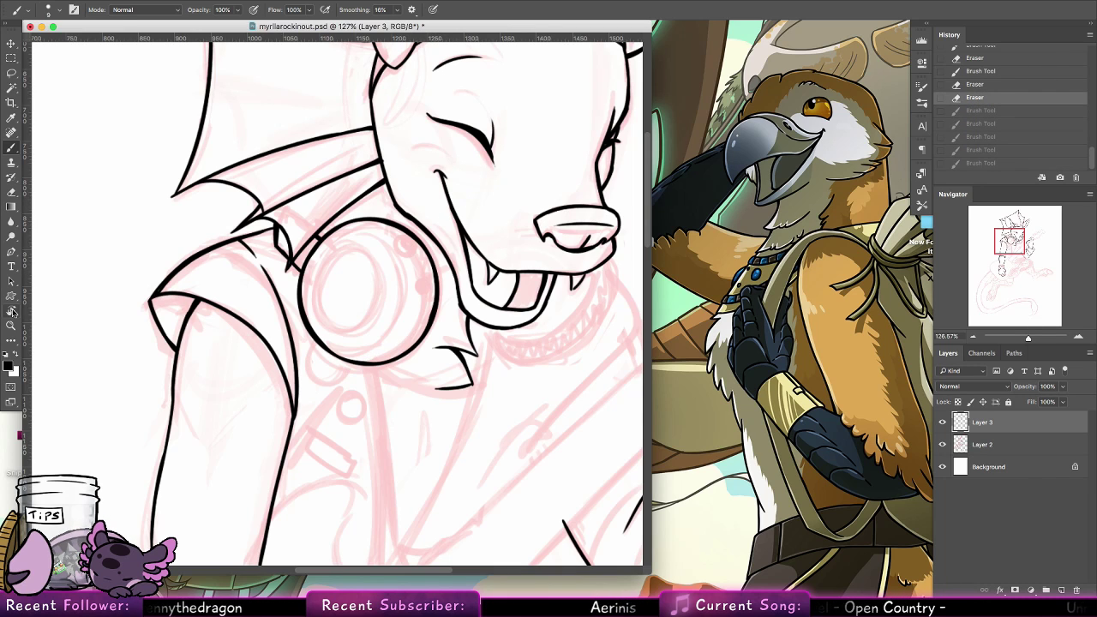
Ink the inner rim curve just inside the ornament's muzzle-side edge, redoing the strokes until the band looks even
key(r)
mouse_move(174, 225)
mouse_down()
mouse_move(196, 400)
mouse_move(265, 453)
mouse_move(294, 455)
mouse_move(304, 429)
mouse_up()
key(b)
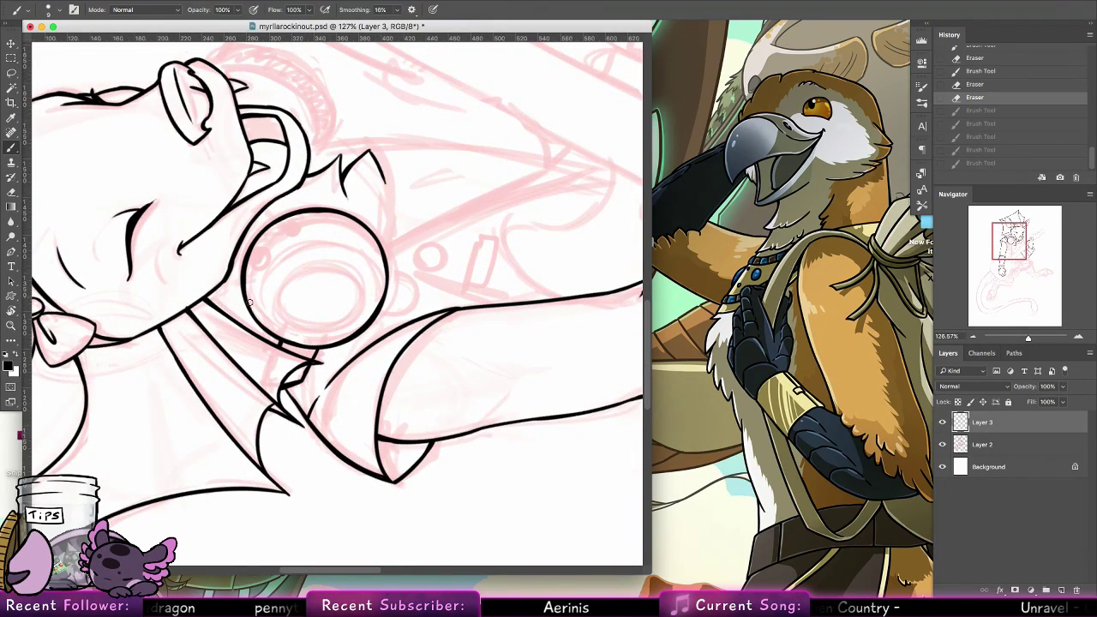
mouse_move(254, 315)
mouse_down()
mouse_move(250, 284)
mouse_move(303, 240)
mouse_up()
key(super+z)
drag(257, 320, 304, 238)
key(super+z)
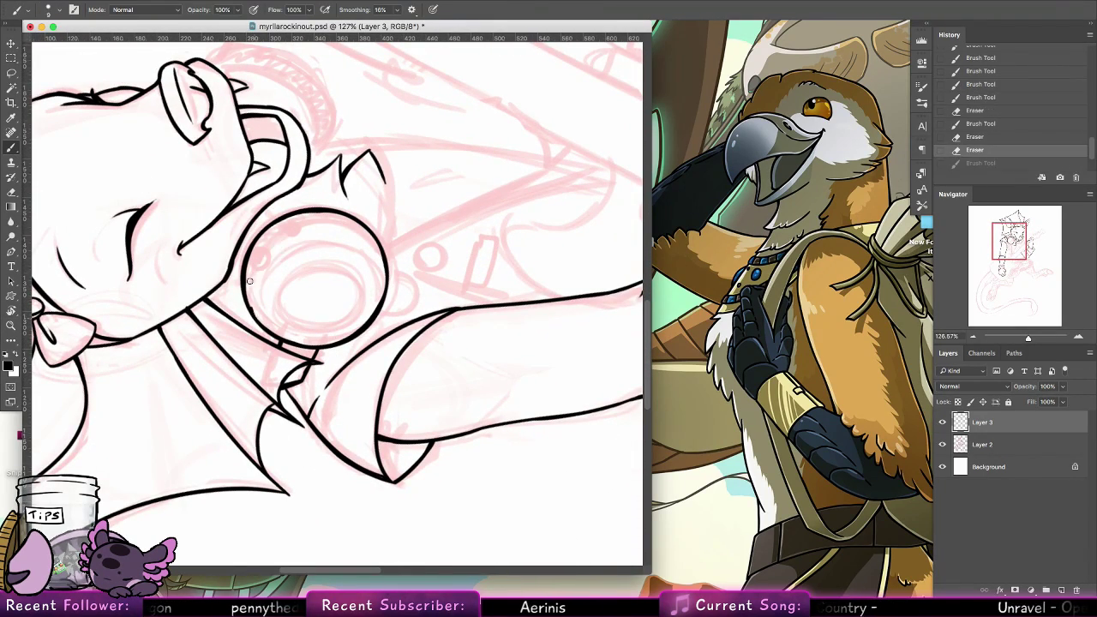
drag(255, 310, 297, 243)
drag(388, 280, 300, 240)
key(super+z)
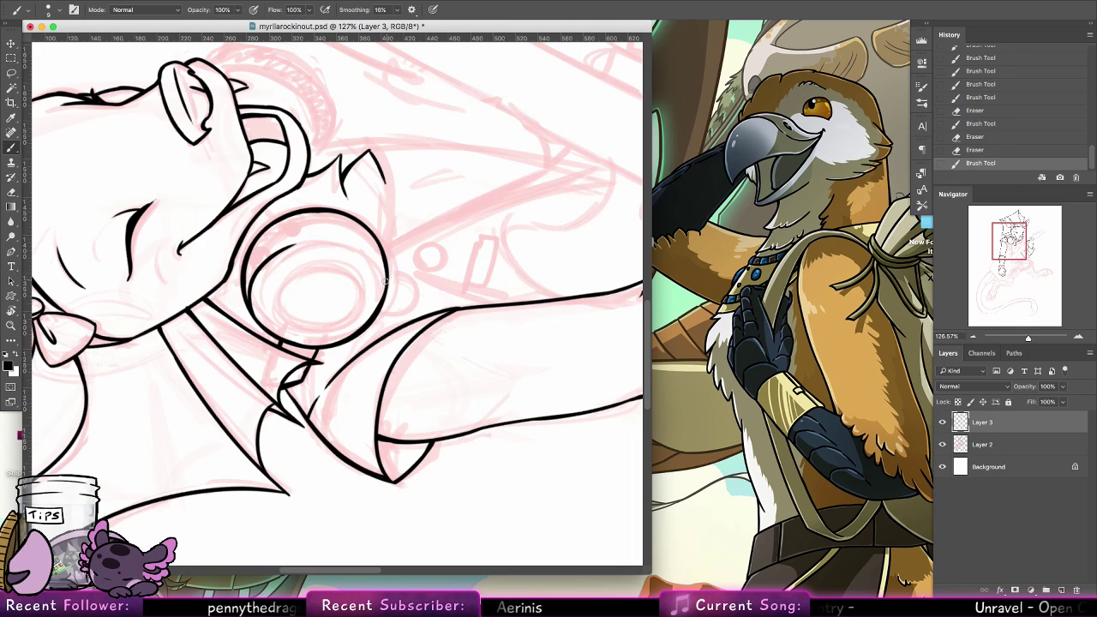
mouse_move(389, 285)
mouse_down()
mouse_move(325, 219)
mouse_move(380, 206)
mouse_move(268, 257)
mouse_move(332, 239)
mouse_move(298, 248)
mouse_move(336, 239)
mouse_up()
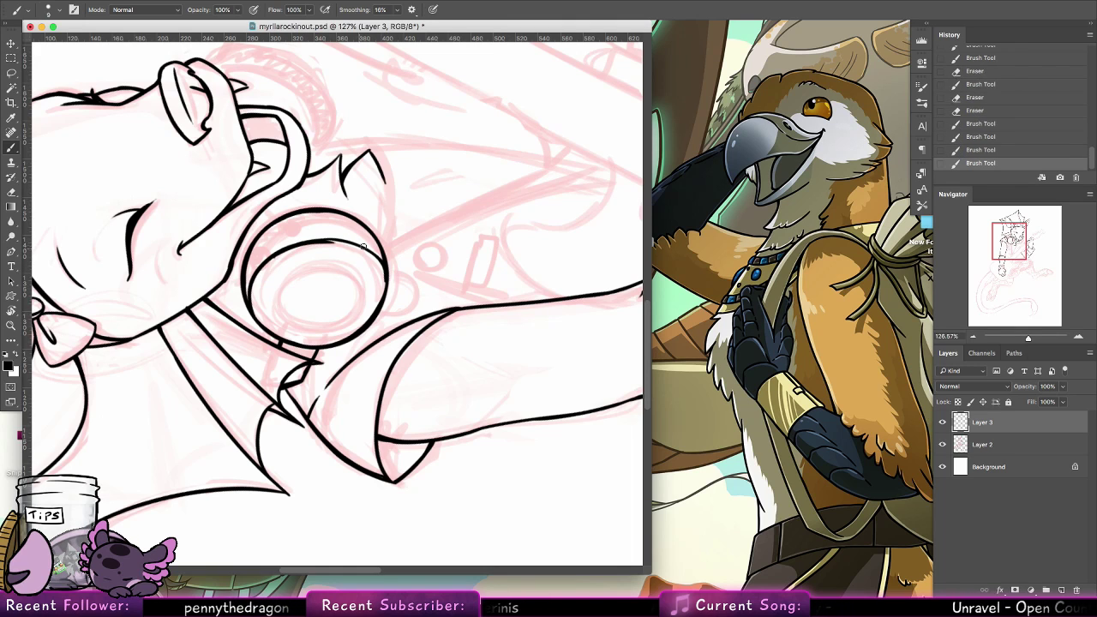
key(super+z)
mouse_move(276, 258)
mouse_down()
mouse_move(377, 246)
mouse_move(290, 246)
mouse_move(346, 239)
mouse_up()
key(super+z)
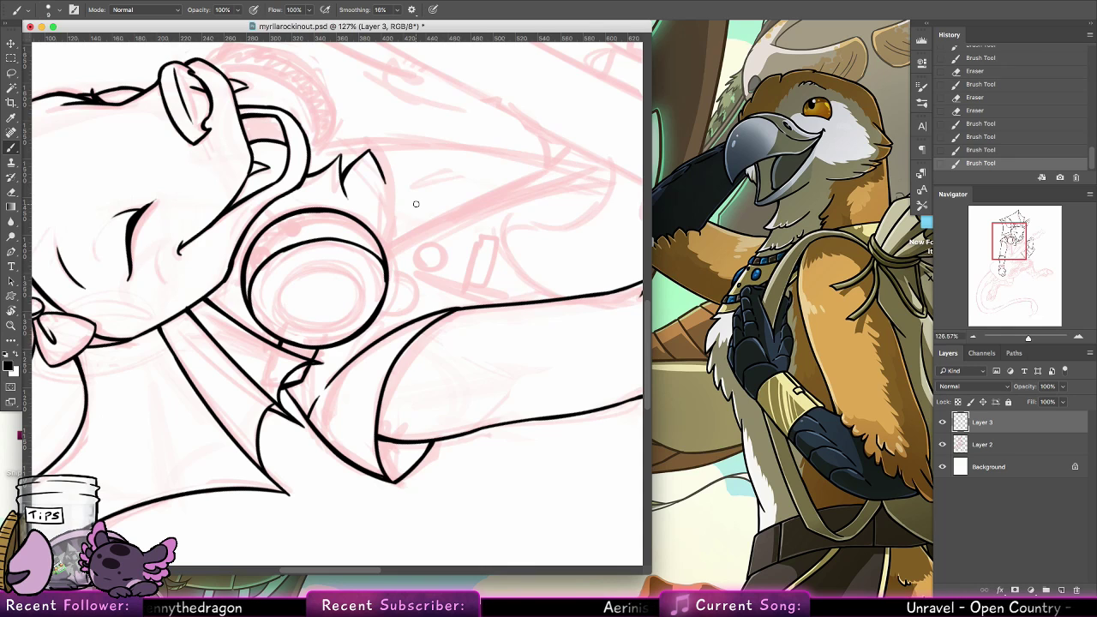
key(super+z)
key(super+z)
key(super+z)
key(super+z)
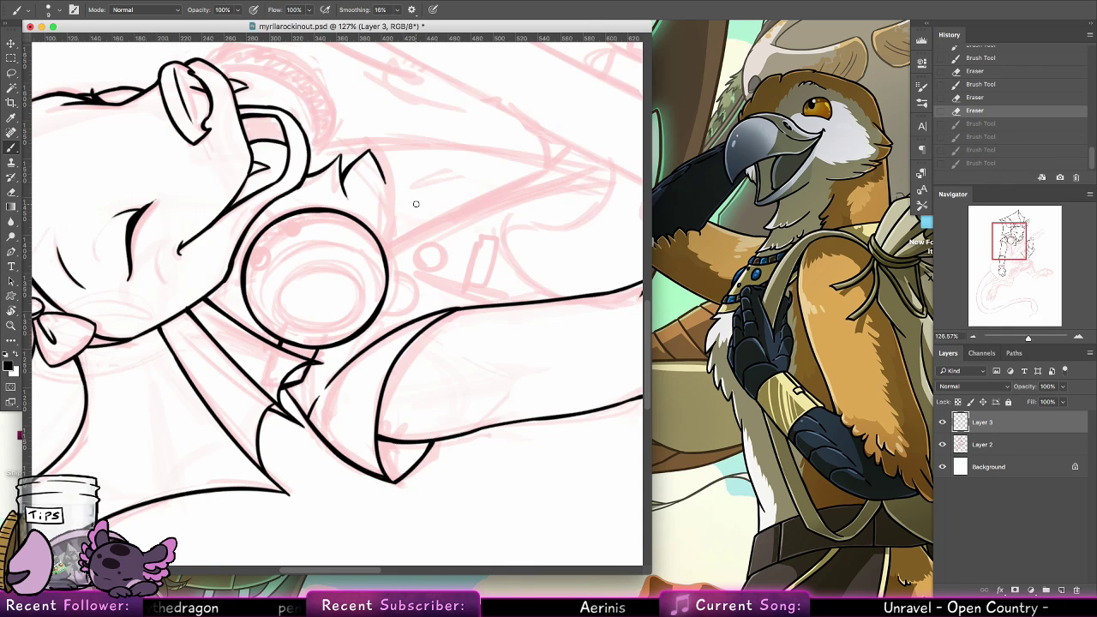
mouse_move(248, 304)
mouse_down()
mouse_move(267, 244)
mouse_move(349, 227)
mouse_up()
key(super+z)
mouse_move(268, 246)
mouse_down()
mouse_move(361, 232)
mouse_move(351, 227)
mouse_move(379, 251)
mouse_up()
key(super+z)
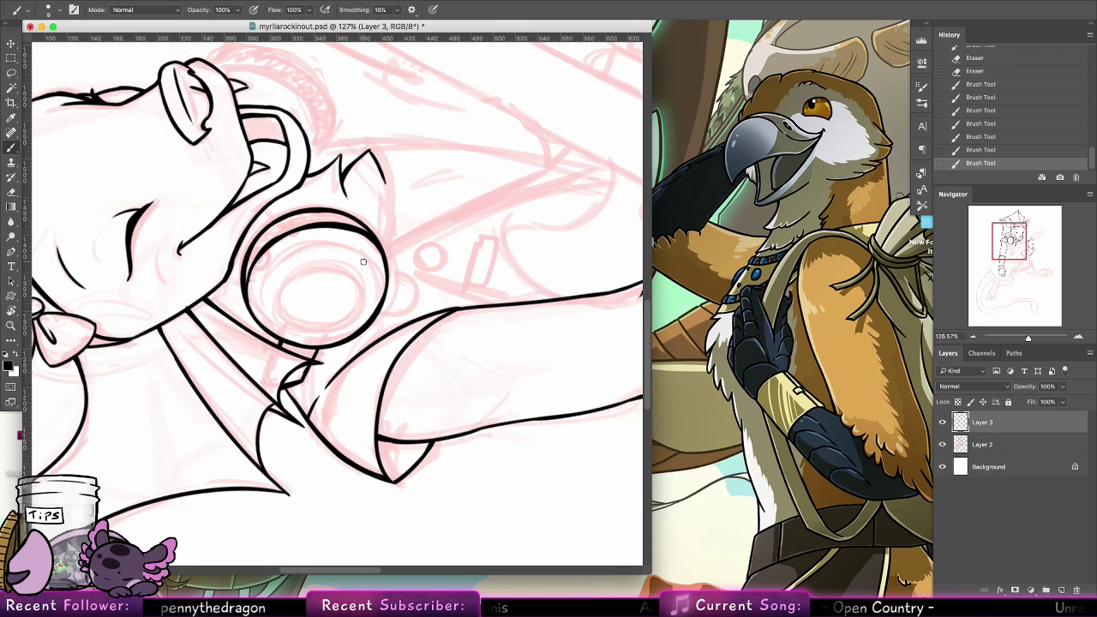
mouse_move(245, 292)
mouse_down()
mouse_move(282, 237)
mouse_move(248, 276)
mouse_up()
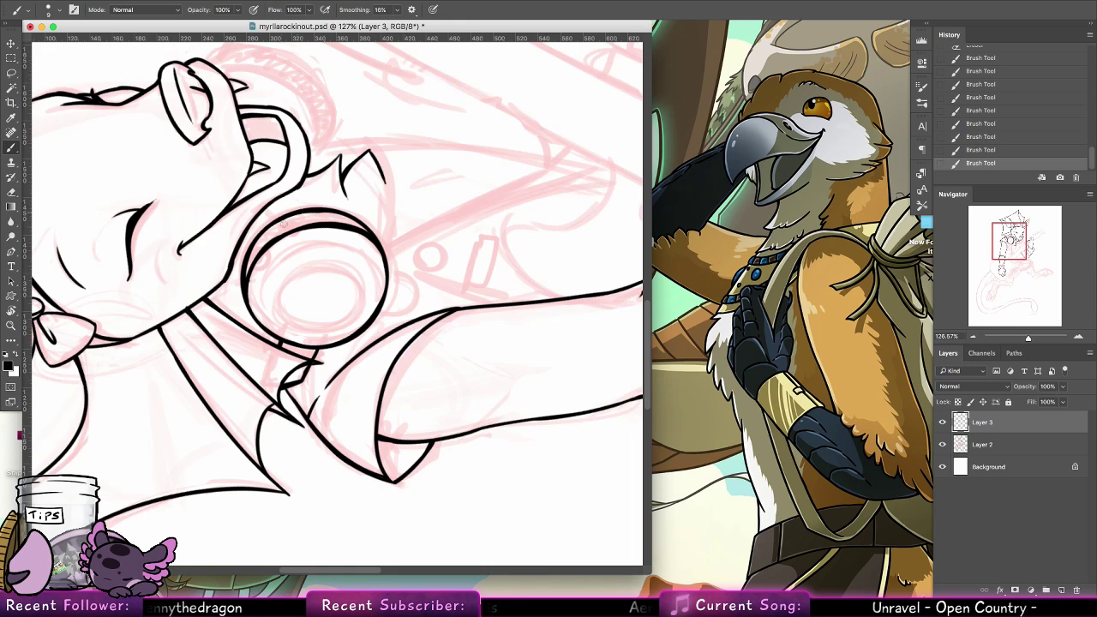
Ink two small ovals on the ornament's side band and the curved band edge beside them, redoing the curve until it fits
mouse_move(274, 254)
mouse_down()
mouse_move(264, 253)
mouse_move(275, 261)
mouse_move(291, 241)
mouse_up()
drag(263, 327, 288, 263)
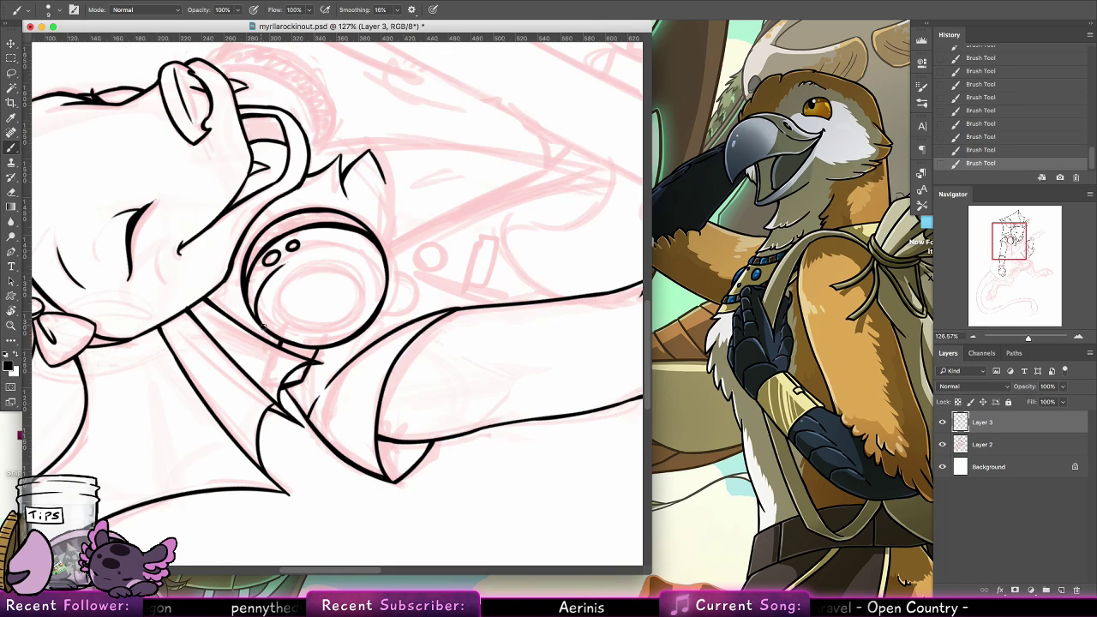
key(super+z)
drag(261, 328, 341, 261)
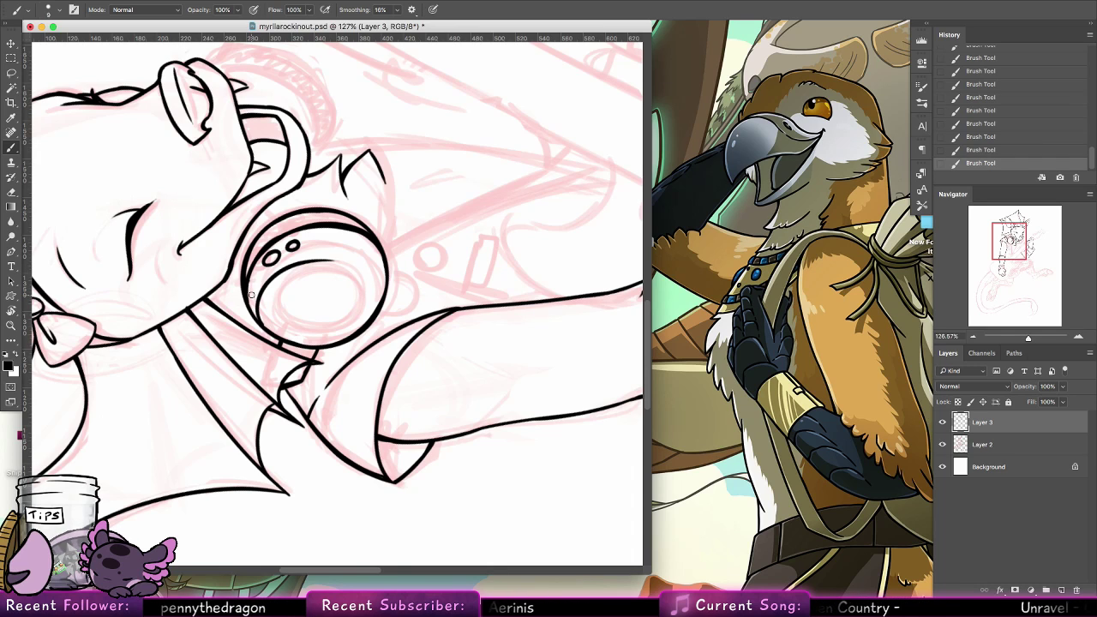
key(super+z)
mouse_move(261, 324)
mouse_down()
mouse_move(259, 289)
mouse_move(339, 266)
mouse_up()
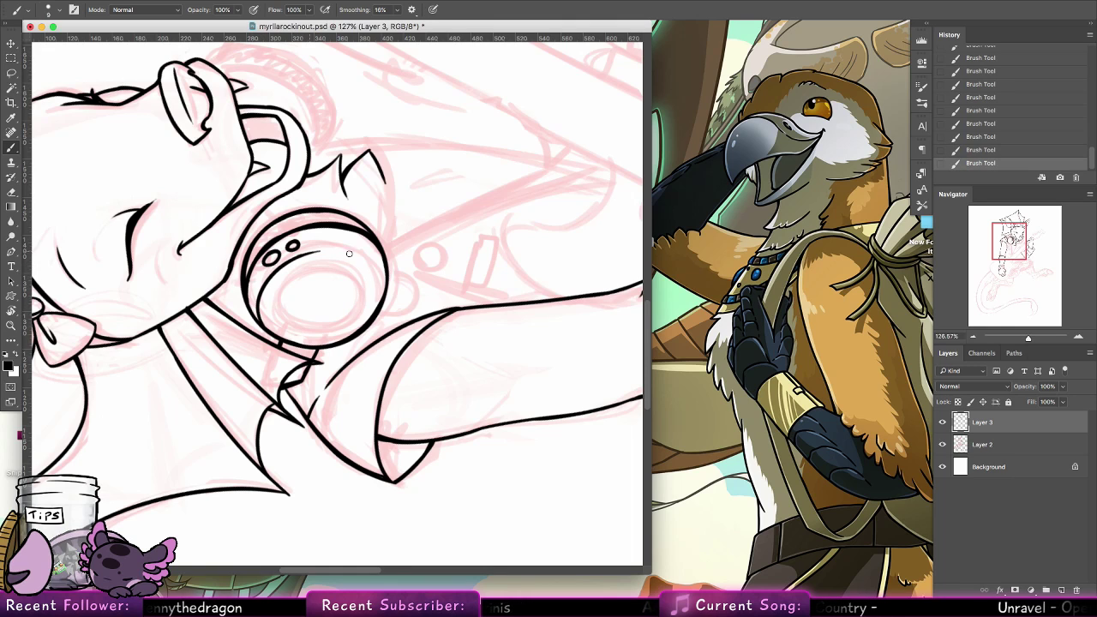
drag(383, 300, 336, 248)
key(super+z)
drag(384, 299, 329, 251)
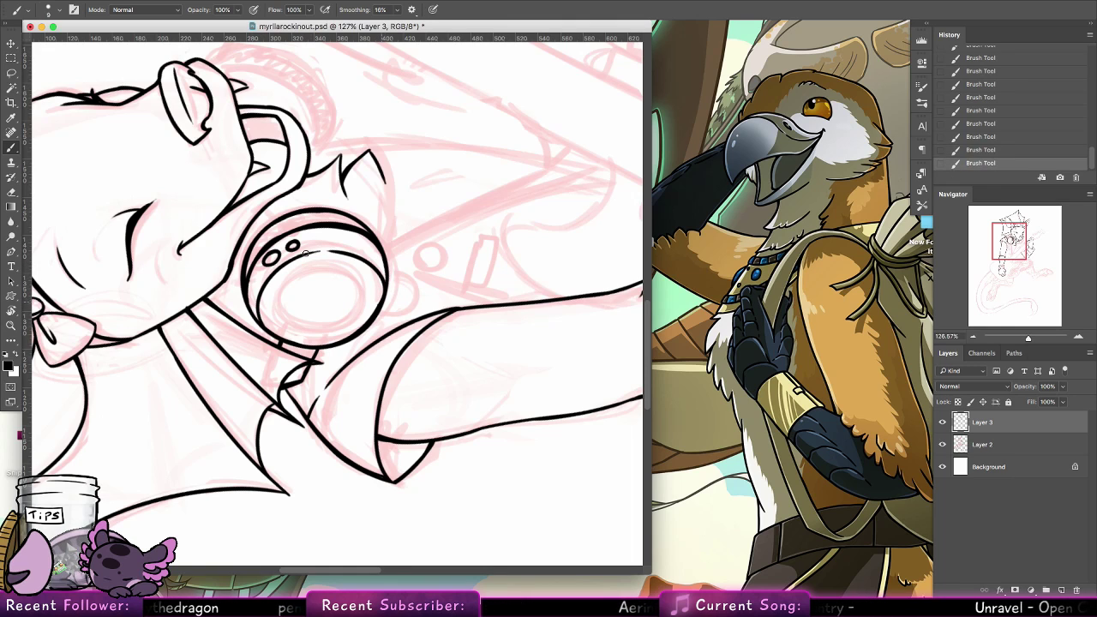
Ink the central ellipse on the ornament's face over the sketch, undoing and redrawing the uneven strokes
mouse_move(275, 304)
mouse_down()
mouse_move(312, 273)
mouse_move(273, 310)
mouse_up()
key(super+z)
drag(346, 279, 360, 294)
key(super+z)
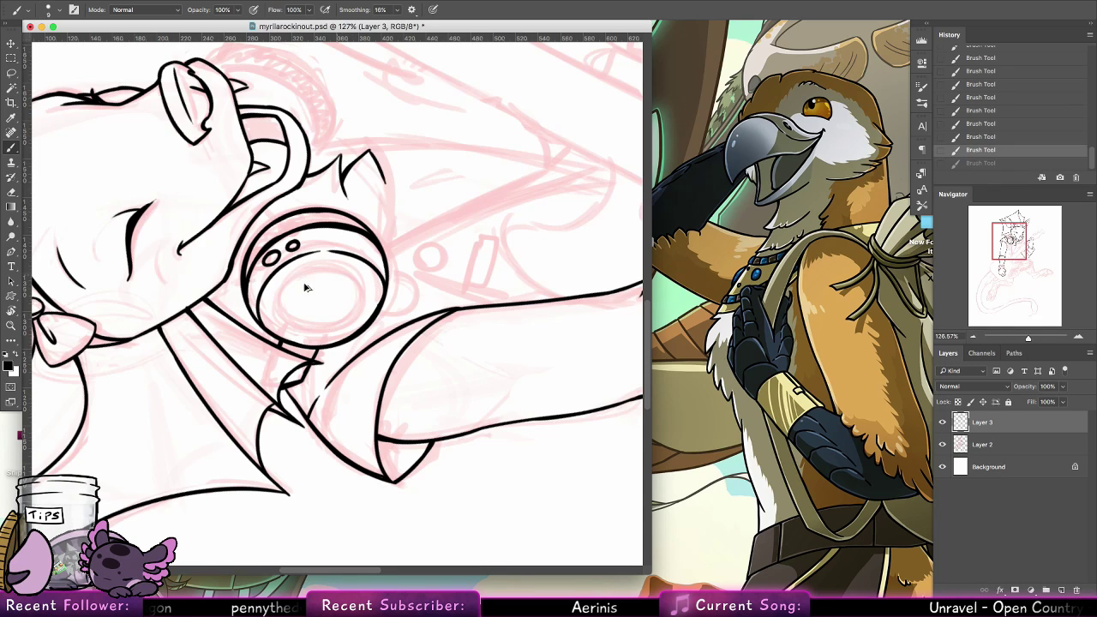
drag(283, 309, 359, 293)
mouse_move(291, 292)
mouse_down()
mouse_move(295, 328)
mouse_move(283, 305)
mouse_move(334, 317)
mouse_move(293, 328)
mouse_move(356, 313)
mouse_move(365, 293)
mouse_move(344, 319)
mouse_move(356, 284)
mouse_move(346, 278)
mouse_move(358, 301)
mouse_move(344, 276)
mouse_move(359, 298)
mouse_up()
key(super+z)
key(super+z)
key(super+z)
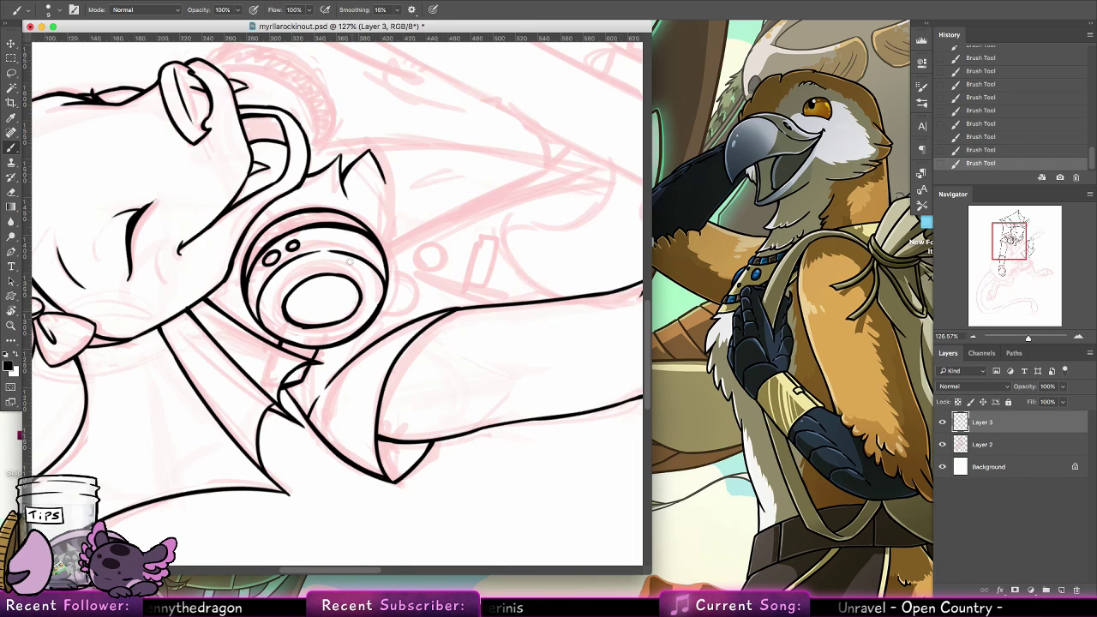
key(super+z)
Ink the ornament's outer back edge beside the jaw and around its lower side, redoing the lower stroke
drag(240, 270, 247, 296)
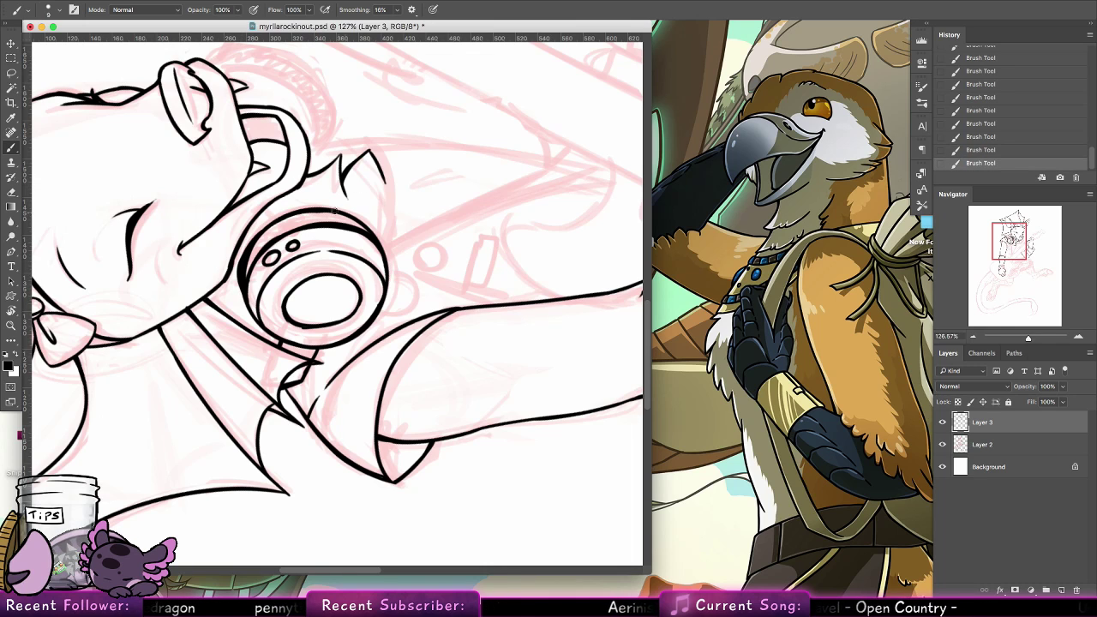
click(11, 311)
click(152, 9)
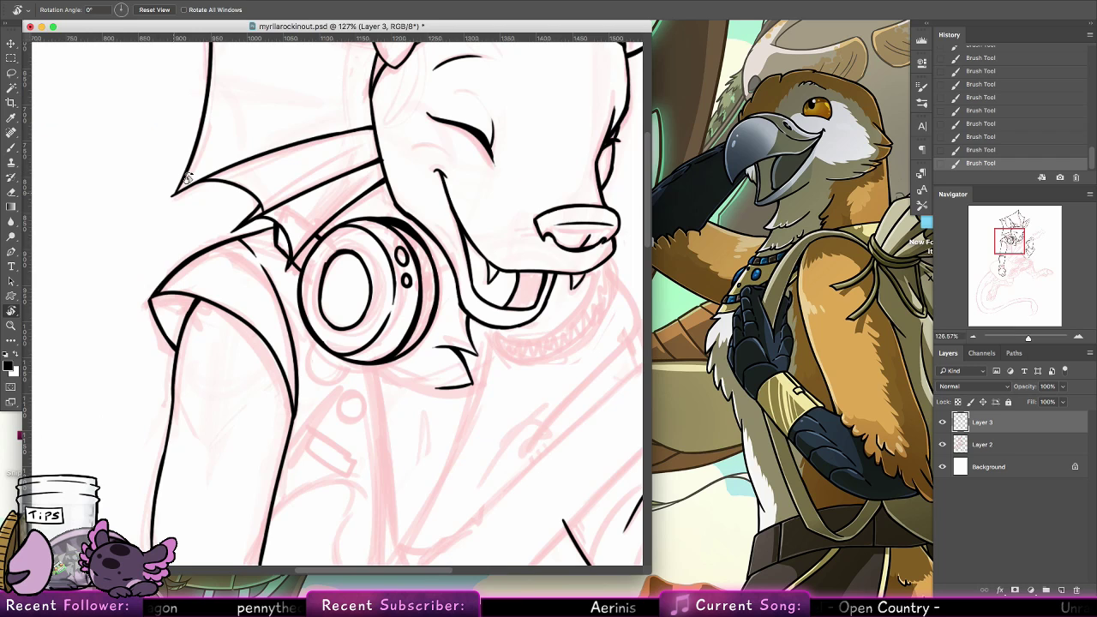
click(11, 149)
mouse_move(358, 365)
mouse_down()
mouse_move(413, 358)
mouse_move(359, 365)
mouse_move(392, 363)
mouse_move(421, 342)
mouse_move(371, 370)
mouse_move(359, 363)
mouse_move(399, 361)
mouse_move(411, 348)
mouse_move(381, 367)
mouse_move(430, 329)
mouse_up()
key(super+z)
key(super+z)
Set the eraser to 7 px and thin the heavy overlapping lines along the ornament's upper and lower outer edges
key(e)
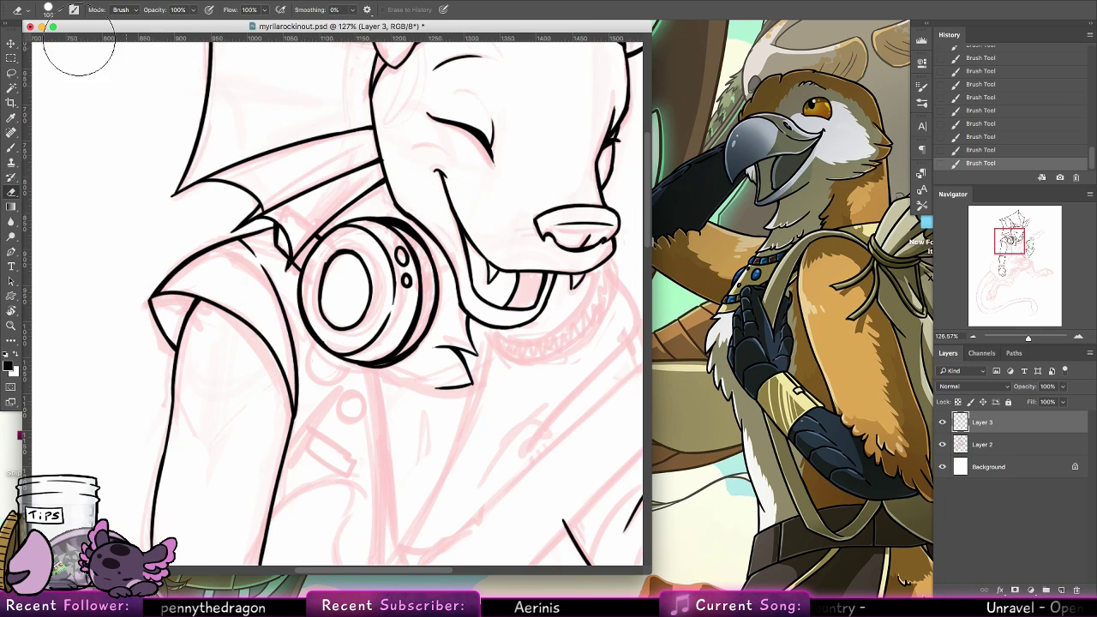
click(58, 10)
click(109, 120)
drag(393, 228, 401, 241)
drag(394, 230, 413, 237)
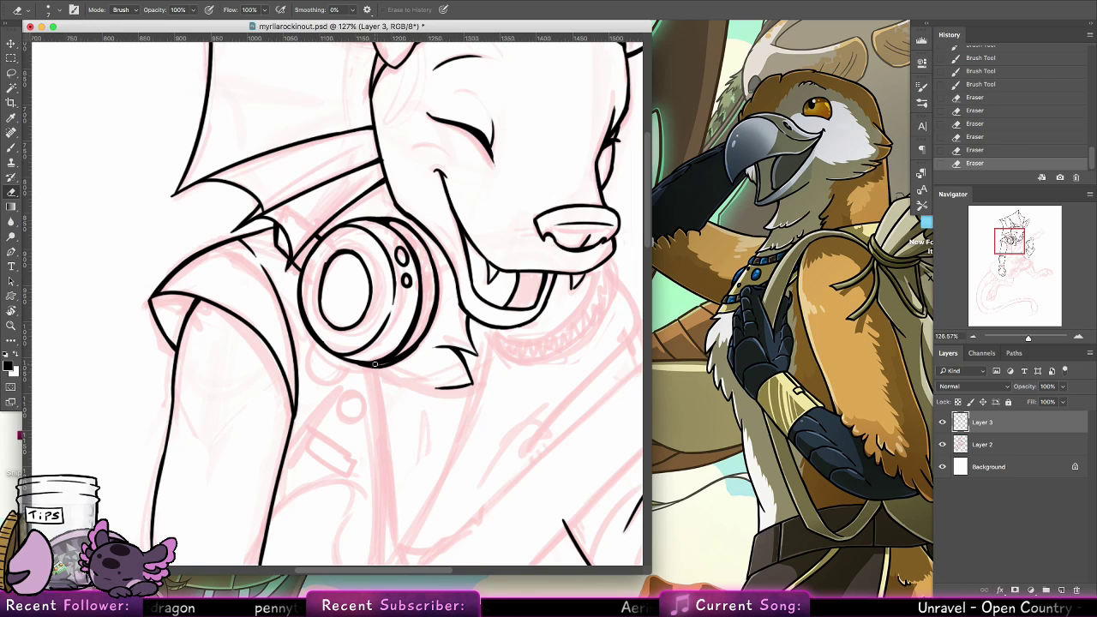
mouse_move(374, 364)
mouse_down()
mouse_move(437, 304)
mouse_move(418, 336)
mouse_move(378, 362)
mouse_move(425, 331)
mouse_up()
key(super+z)
drag(385, 364, 416, 344)
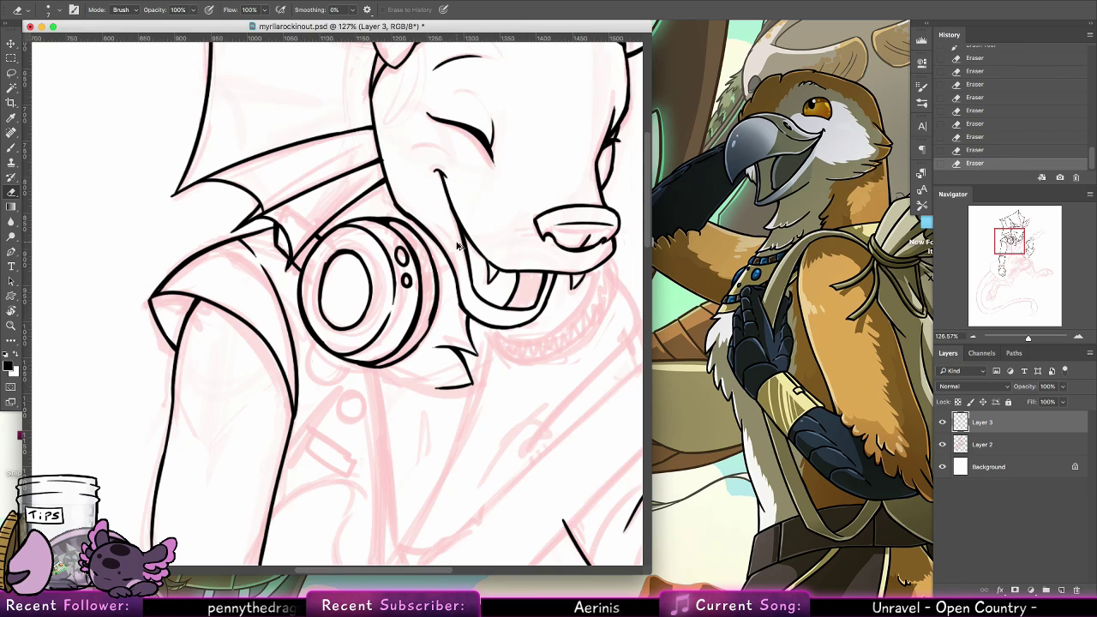
Thin the outer back edge of the headphone cup with the eraser and ink short lines on the band joining it
key(super+z)
drag(431, 300, 429, 322)
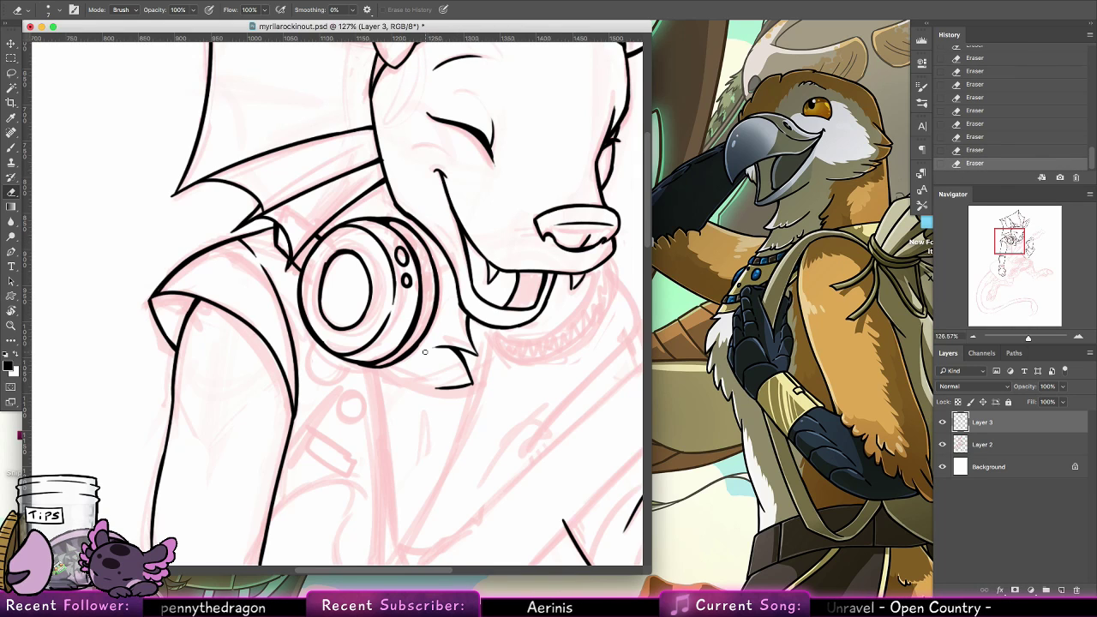
key(b)
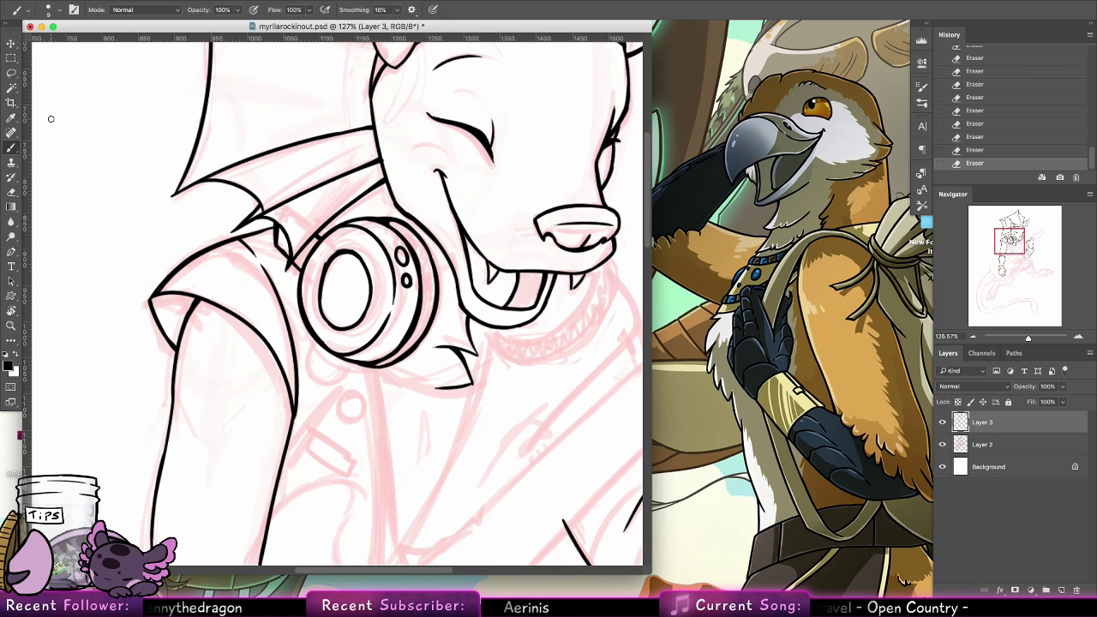
drag(322, 227, 321, 238)
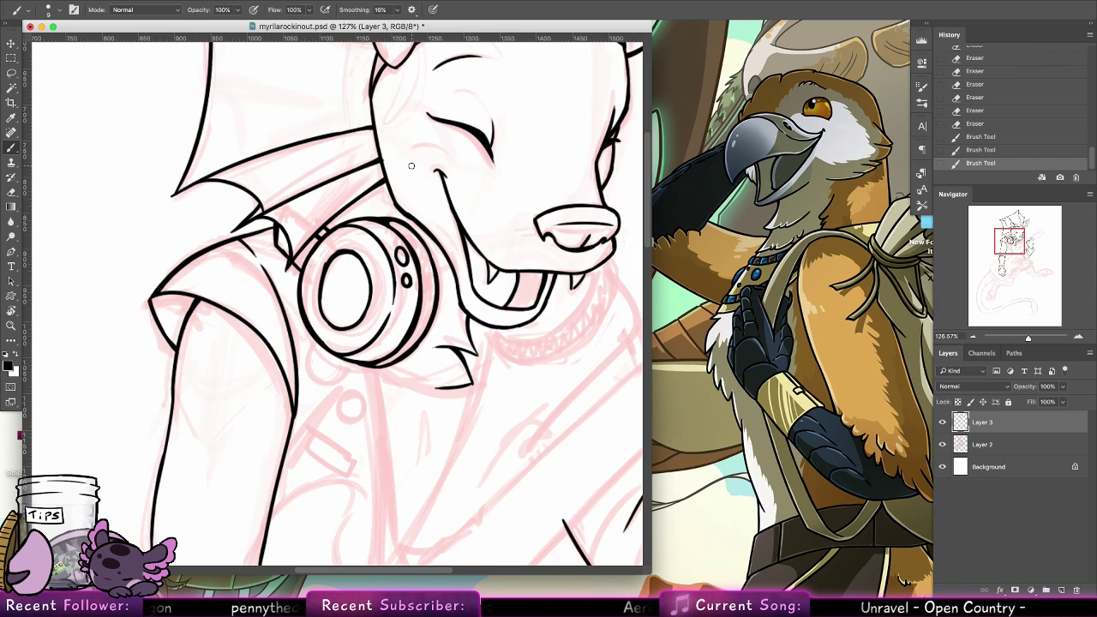
Clean the central ellipse's uneven line with the eraser and re-ink its left side
click(12, 191)
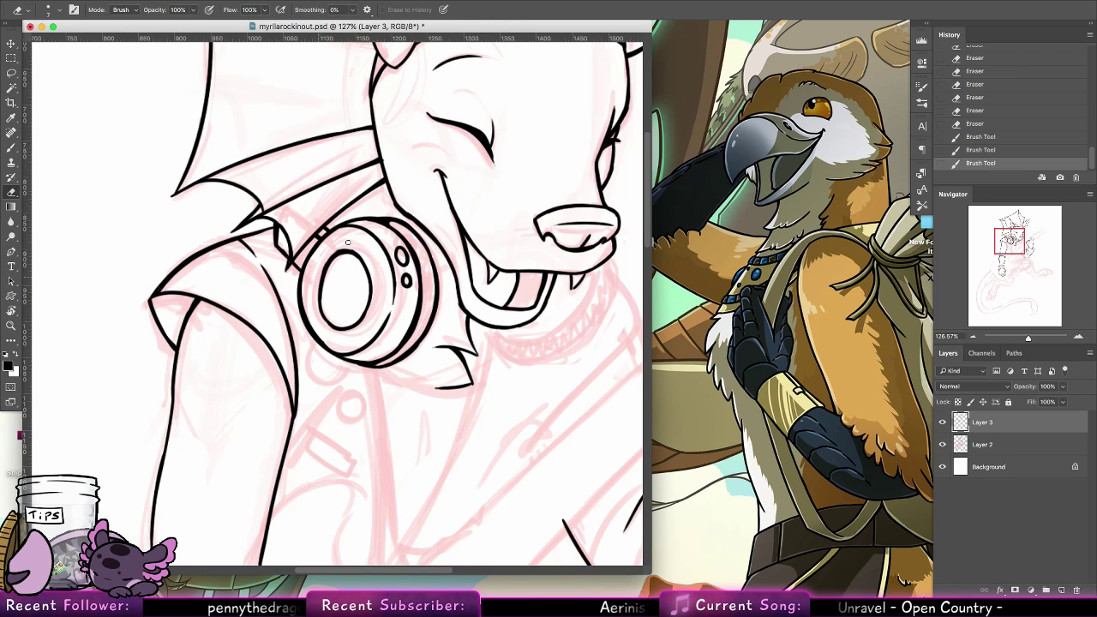
mouse_move(346, 249)
mouse_down()
mouse_move(324, 269)
mouse_move(354, 249)
mouse_move(366, 258)
mouse_up()
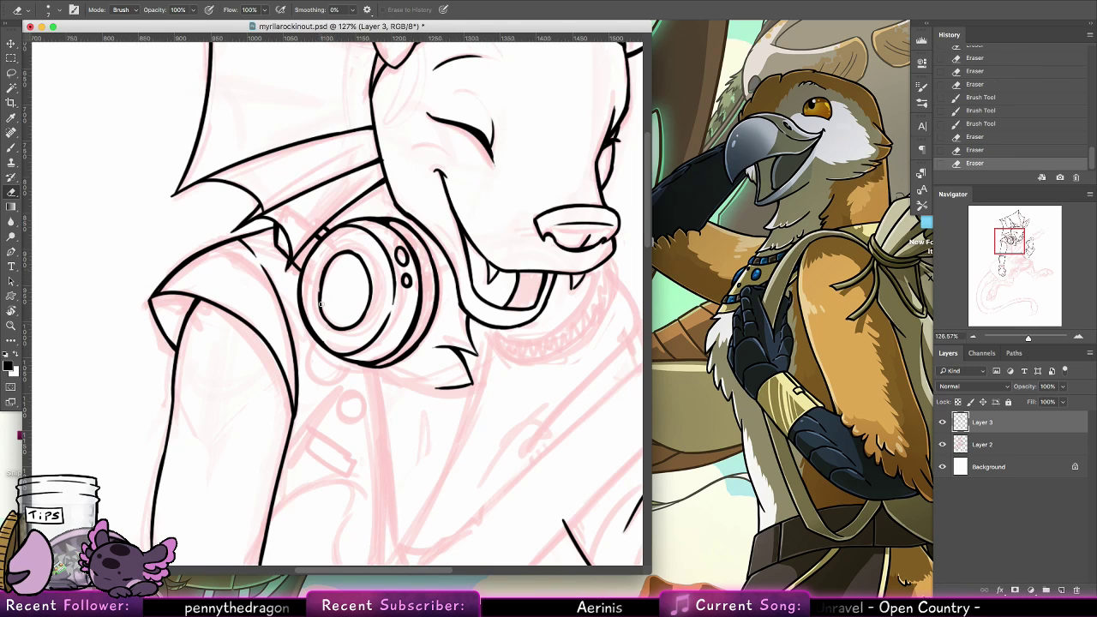
drag(321, 304, 328, 319)
drag(320, 274, 324, 320)
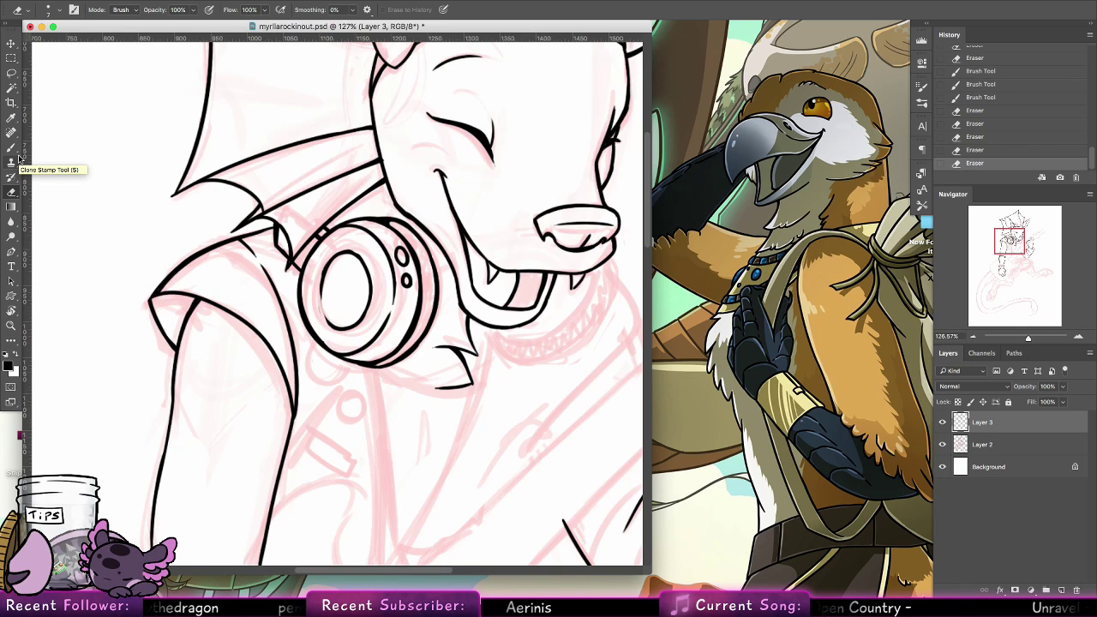
click(320, 310)
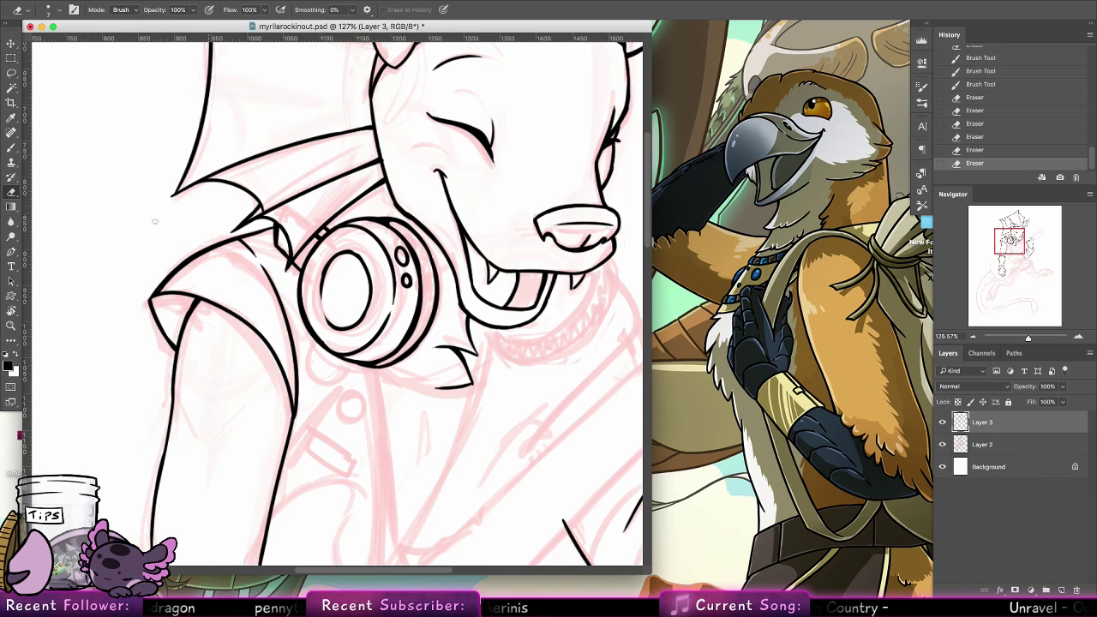
key(b)
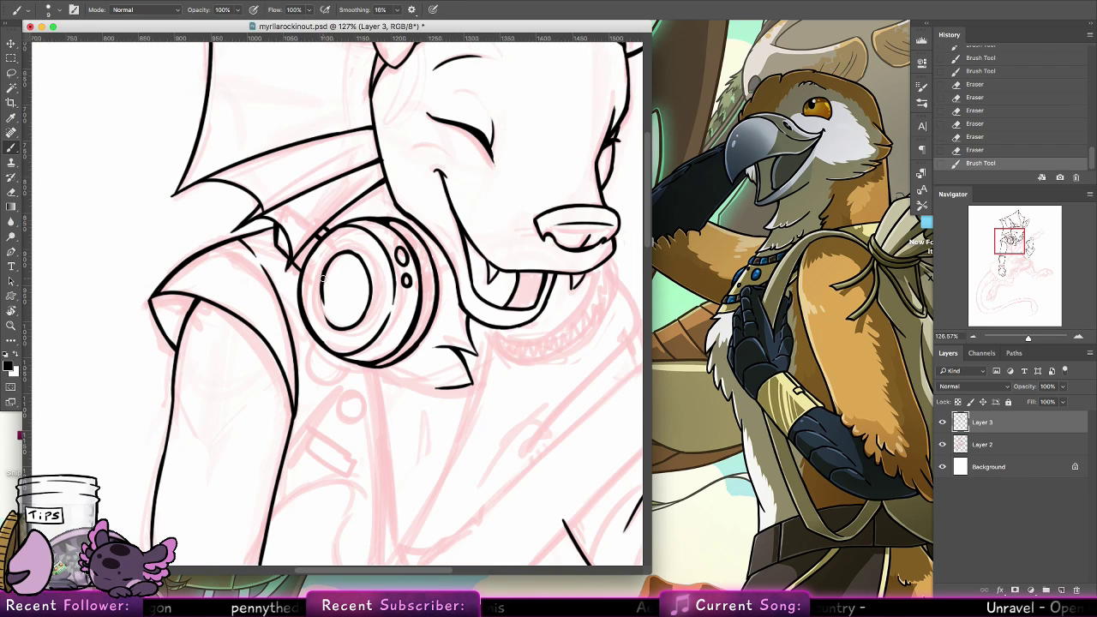
mouse_move(323, 264)
mouse_down()
mouse_move(333, 328)
mouse_move(323, 317)
mouse_up()
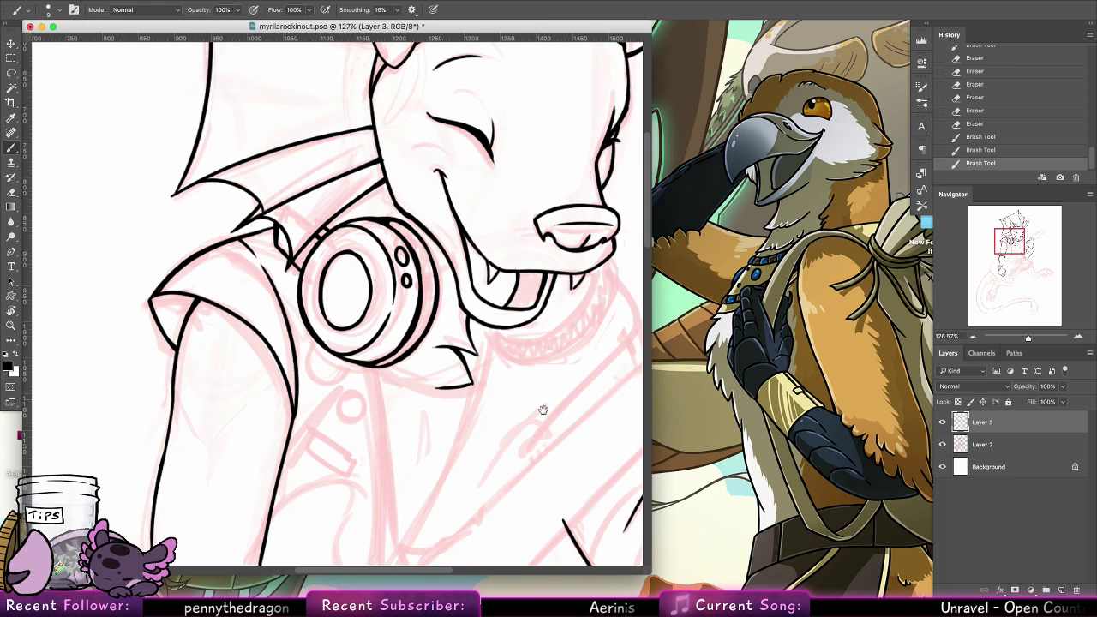
Ink the outer curve of the second headphone cup below the jaw, redoing the lower stroke and extending it up to the muzzle
drag(543, 411, 328, 389)
drag(294, 326, 387, 367)
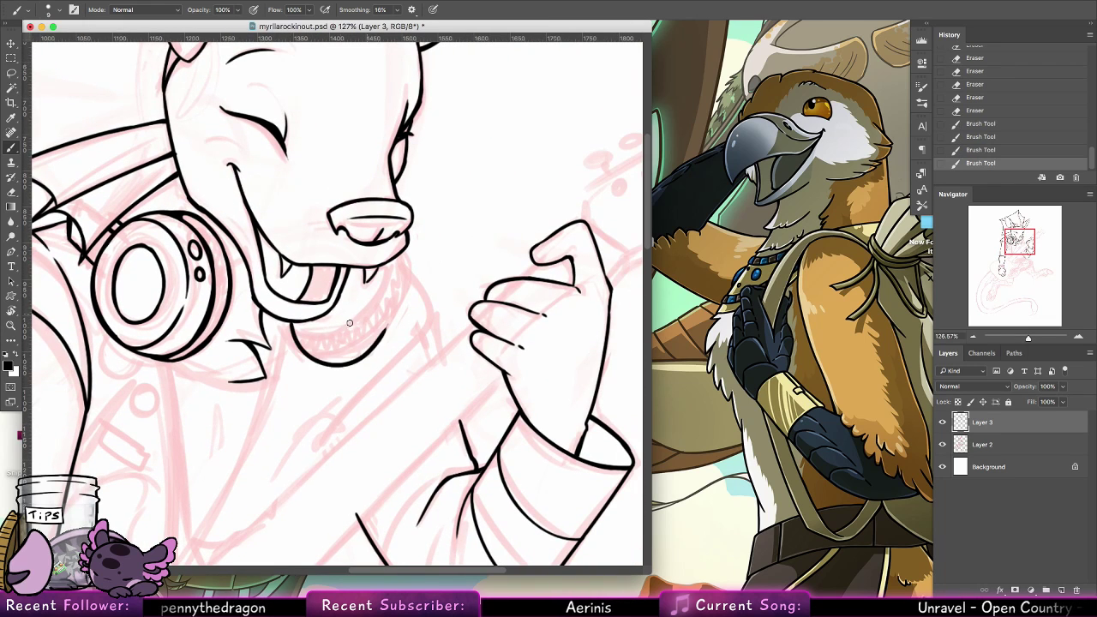
key(ctrl+z)
drag(292, 322, 383, 336)
drag(393, 257, 395, 310)
drag(395, 257, 391, 321)
drag(398, 276, 391, 320)
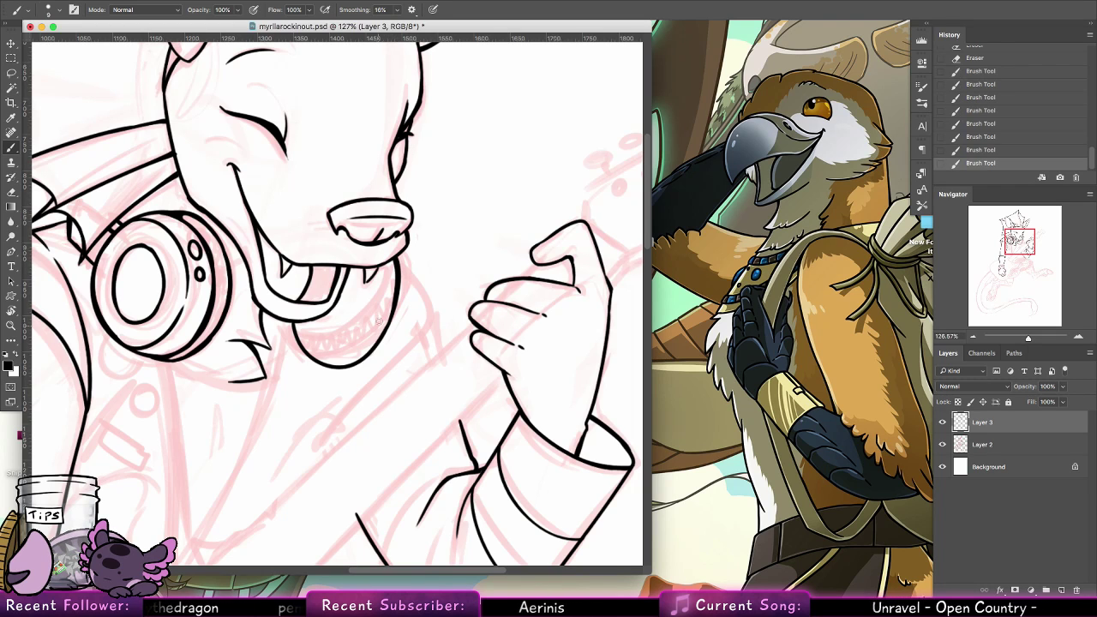
Ink the second cup's inner rim beneath the mouth and beside the fang, undoing and redrawing uneven strokes
click(326, 330)
drag(321, 319, 357, 314)
key(ctrl+z)
key(ctrl+z)
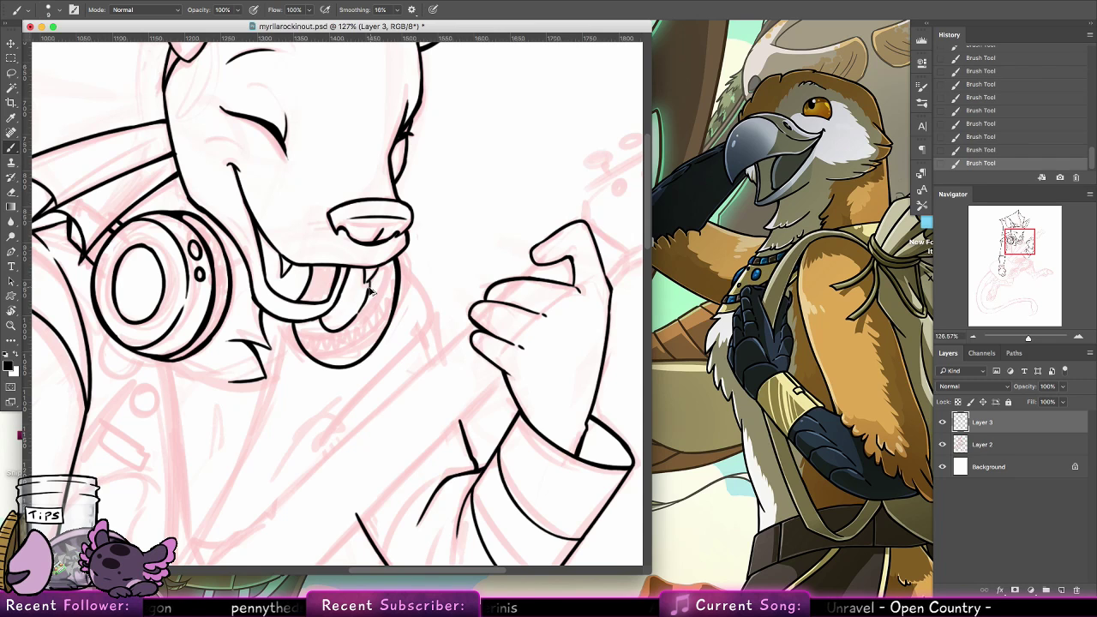
key(super+z)
key(super+z)
mouse_move(375, 273)
mouse_down()
mouse_move(346, 325)
mouse_move(366, 287)
mouse_up()
key(super+z)
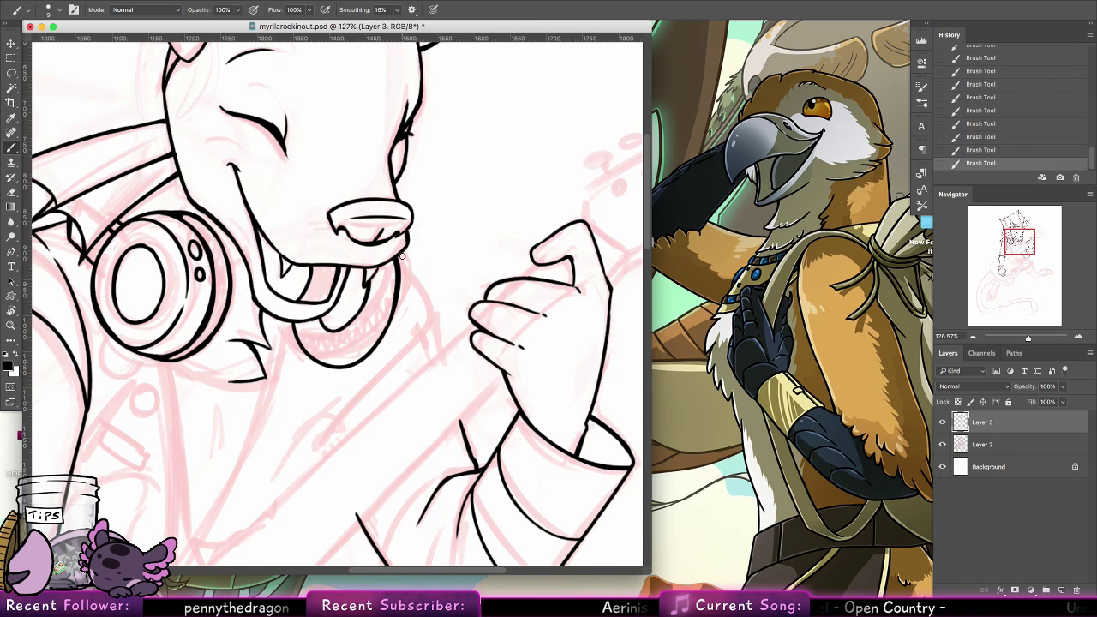
Ink the second cup's outer back rim from the muzzle down to its lower side, redoing the curve until it fits
mouse_move(402, 256)
mouse_down()
mouse_move(407, 296)
mouse_move(378, 351)
mouse_up()
key(super+z)
key(super+z)
key(super+z)
key(super+z)
drag(406, 313, 377, 350)
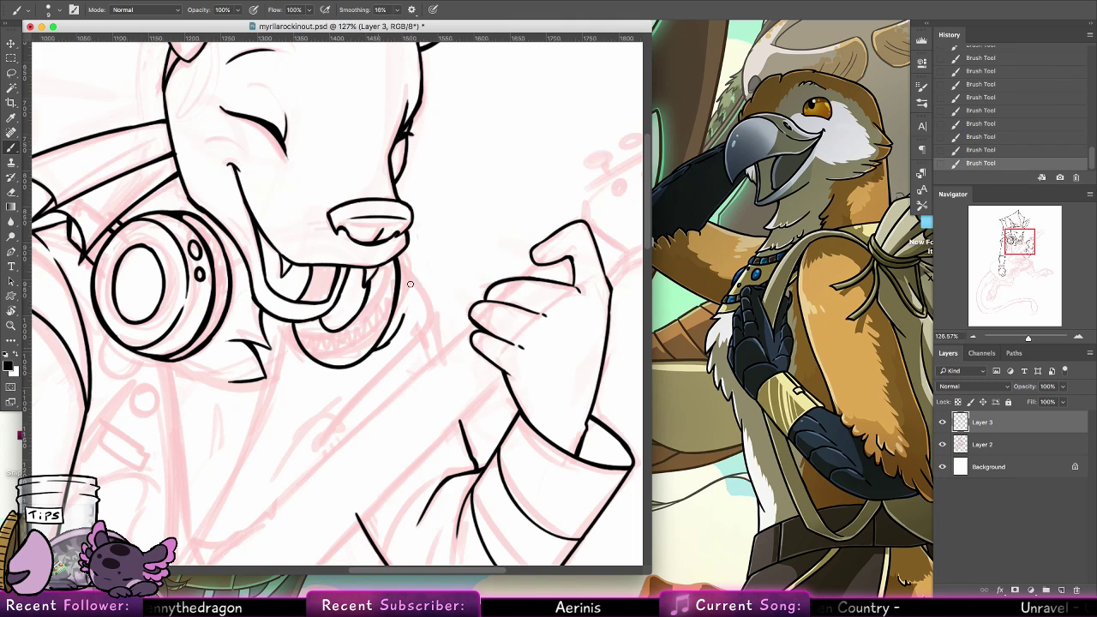
drag(410, 283, 404, 313)
key(super+z)
key(super+z)
mouse_move(406, 247)
mouse_down()
mouse_move(399, 329)
mouse_move(386, 346)
mouse_move(410, 293)
mouse_up()
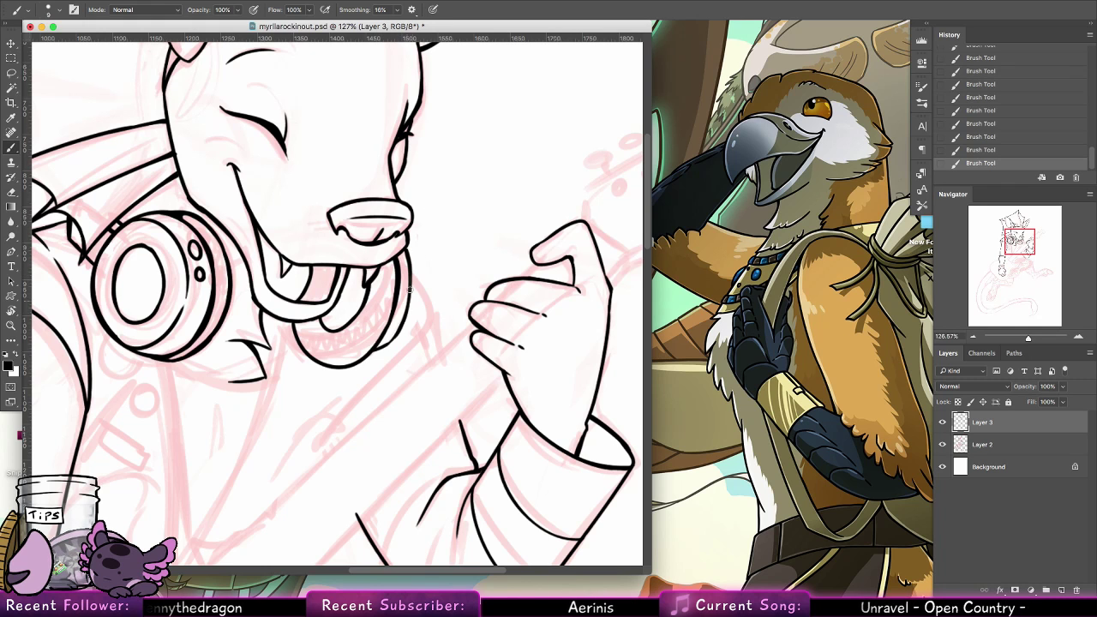
Ink the partly hidden round badge below the first headphone cup and the small round badge beneath it
drag(294, 434, 440, 185)
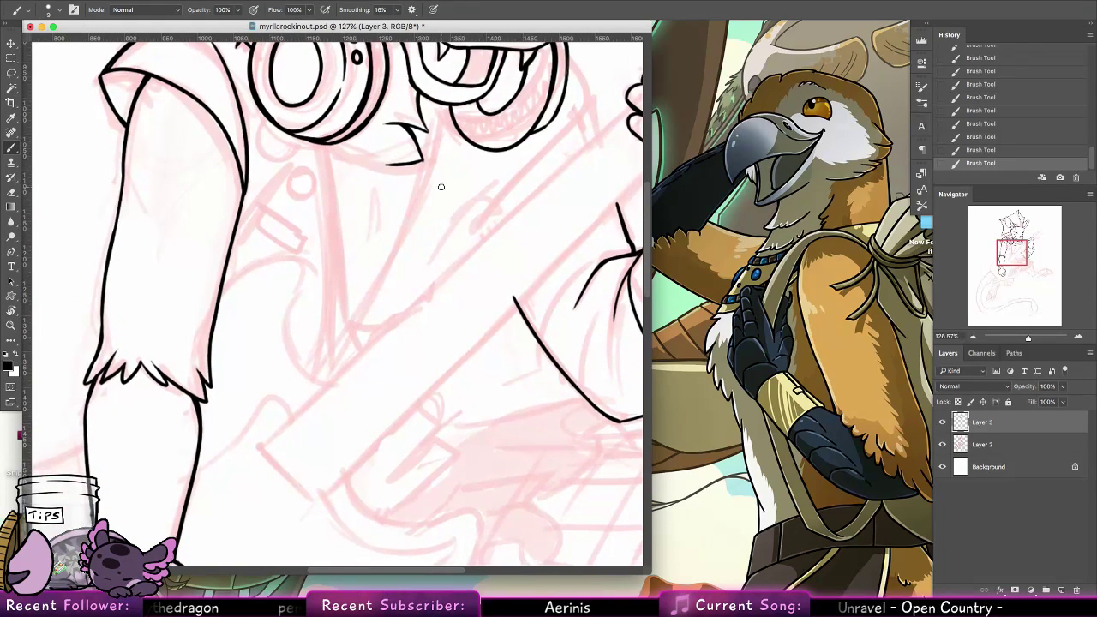
mouse_move(360, 298)
mouse_down()
mouse_move(386, 404)
mouse_move(411, 429)
mouse_up()
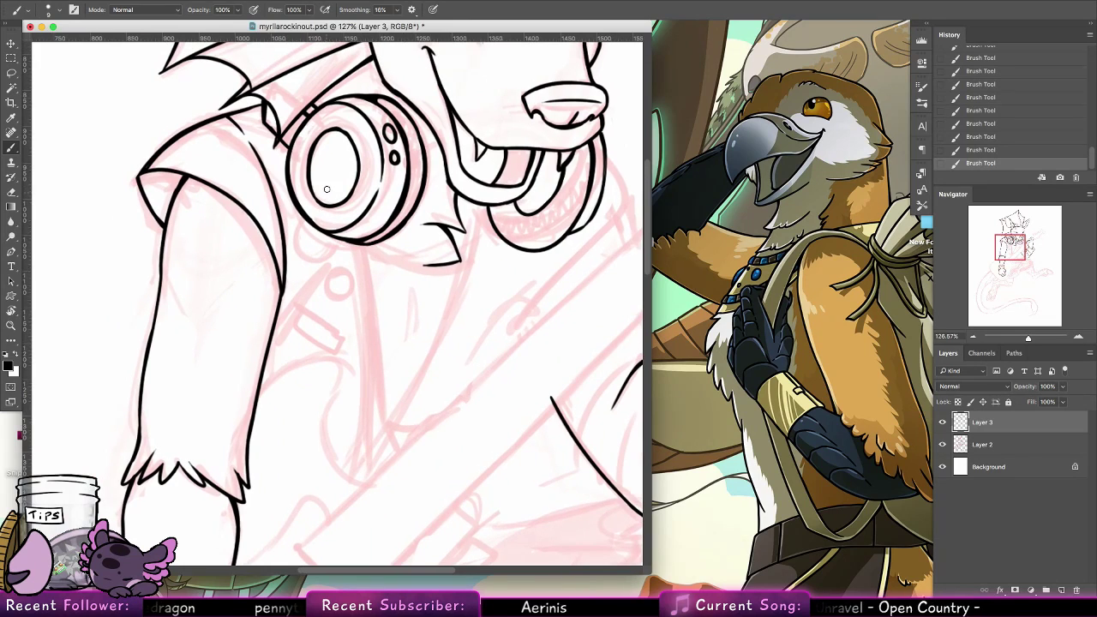
drag(327, 264, 345, 239)
mouse_move(344, 277)
mouse_down()
mouse_move(345, 296)
mouse_move(346, 275)
mouse_up()
key(ctrl+z)
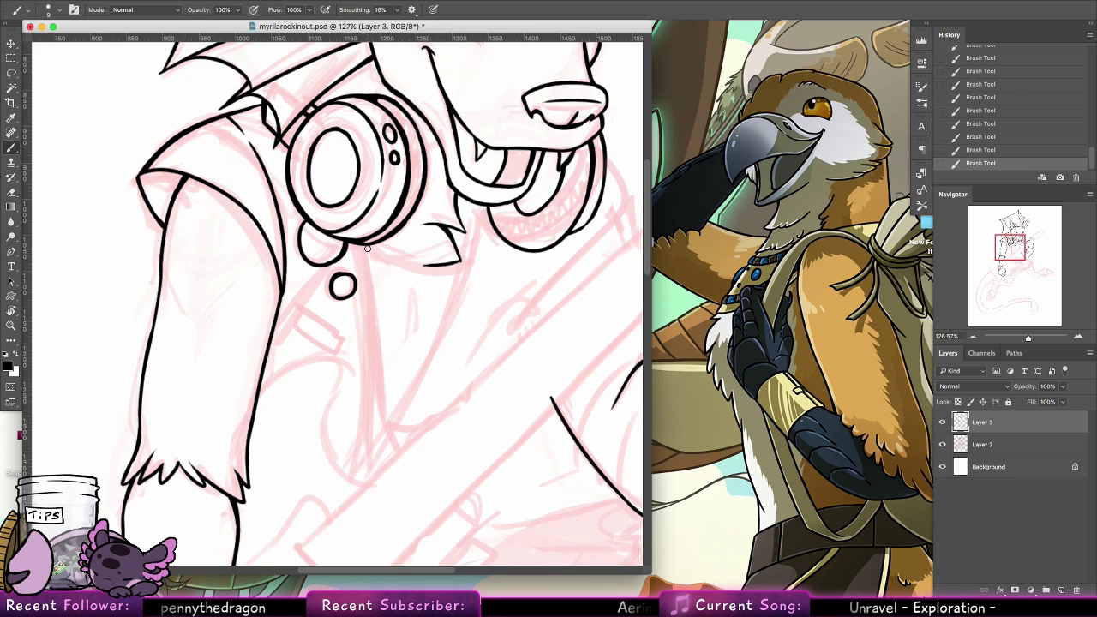
Ink the two long edges of the vest's V-shaped opening down to a shared point, redrawing uneven strokes
mouse_move(369, 245)
mouse_down()
mouse_move(377, 313)
mouse_move(367, 460)
mouse_move(376, 339)
mouse_move(358, 478)
mouse_up()
key(super+z)
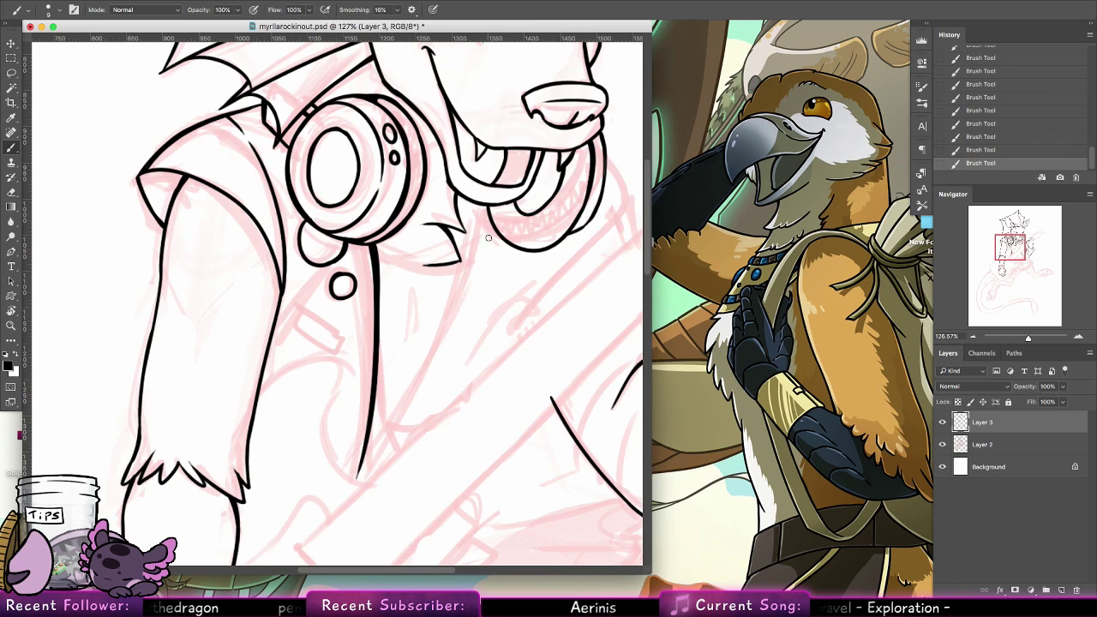
drag(478, 207, 399, 404)
key(super+z)
mouse_move(477, 206)
mouse_down()
mouse_move(463, 279)
mouse_move(360, 459)
mouse_up()
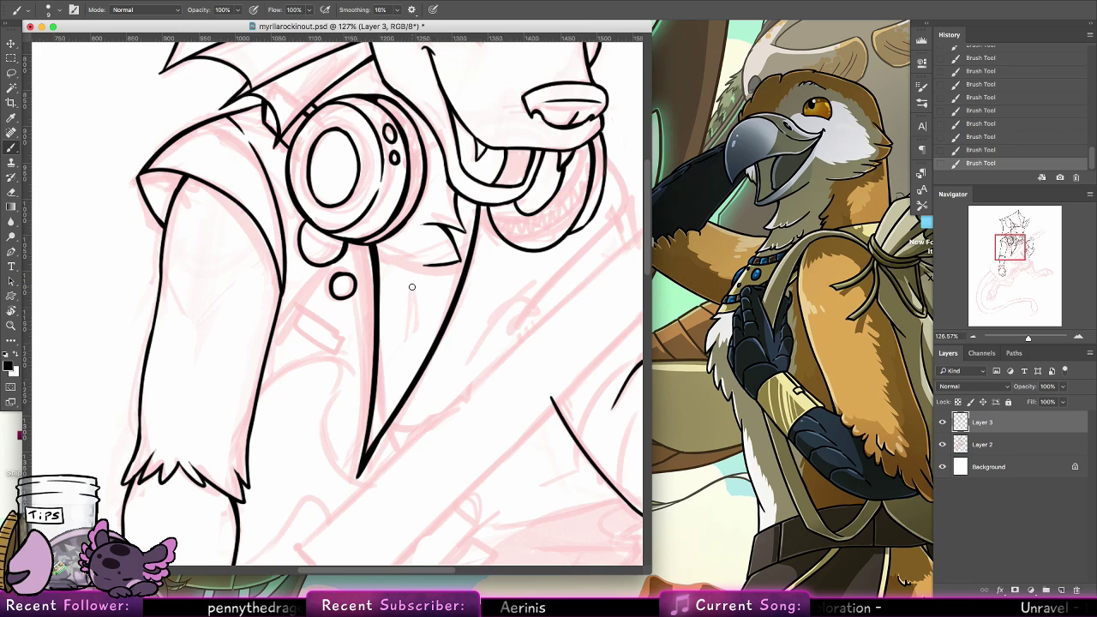
Ink the short vest line beside the armhole and the slanted rectangular badge on the chest, redoing the badge's strokes
drag(276, 314, 304, 285)
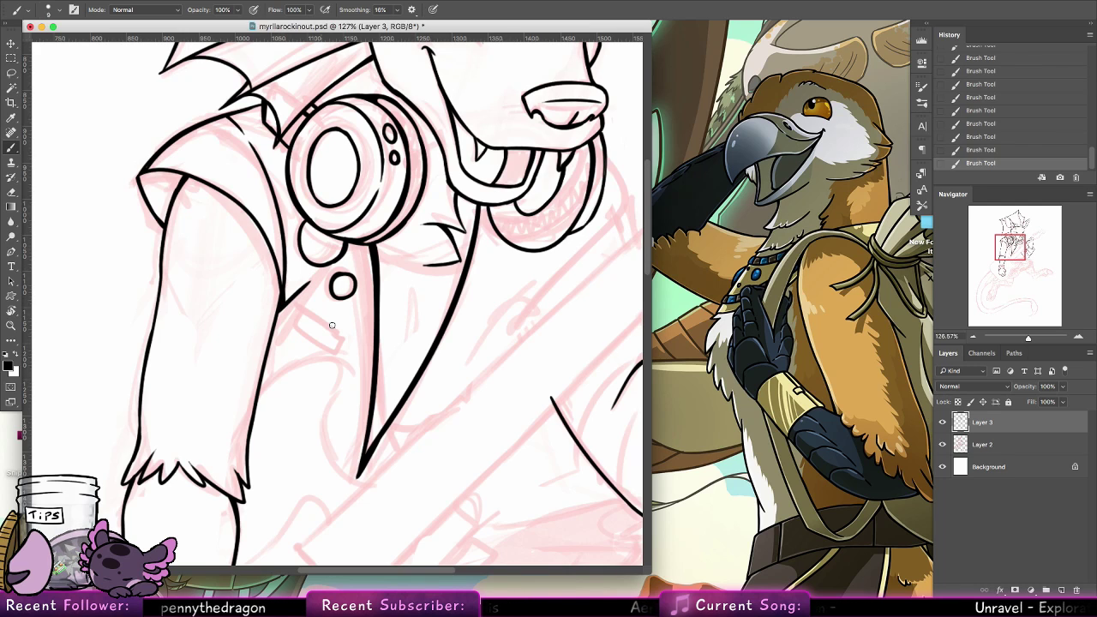
drag(329, 323, 357, 339)
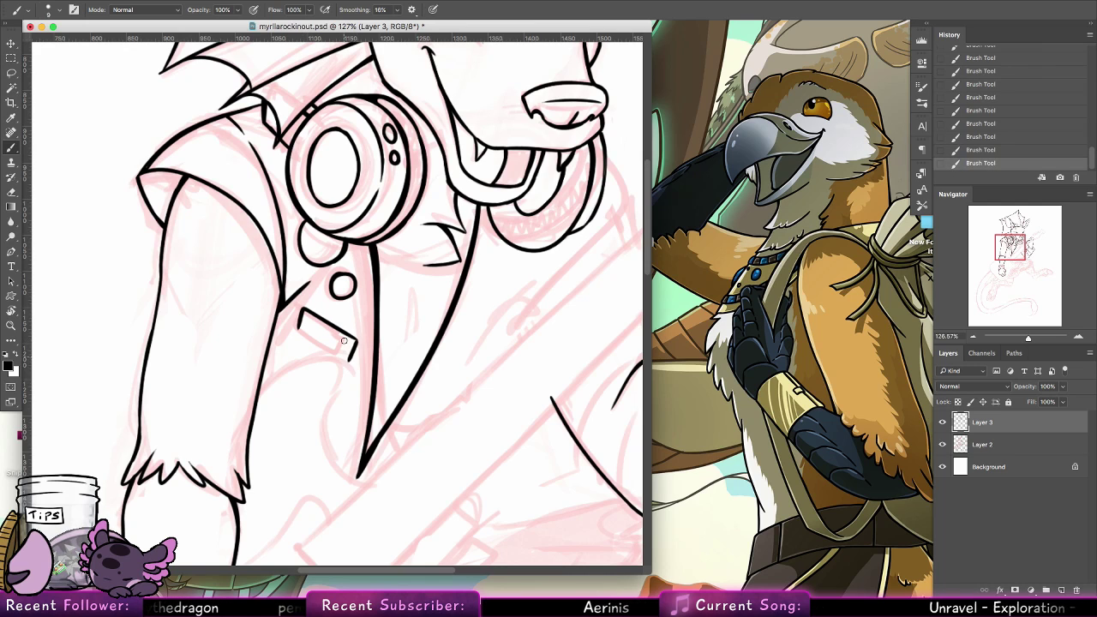
key(ctrl+z)
mouse_move(326, 344)
mouse_down()
mouse_move(352, 357)
mouse_move(359, 342)
mouse_up()
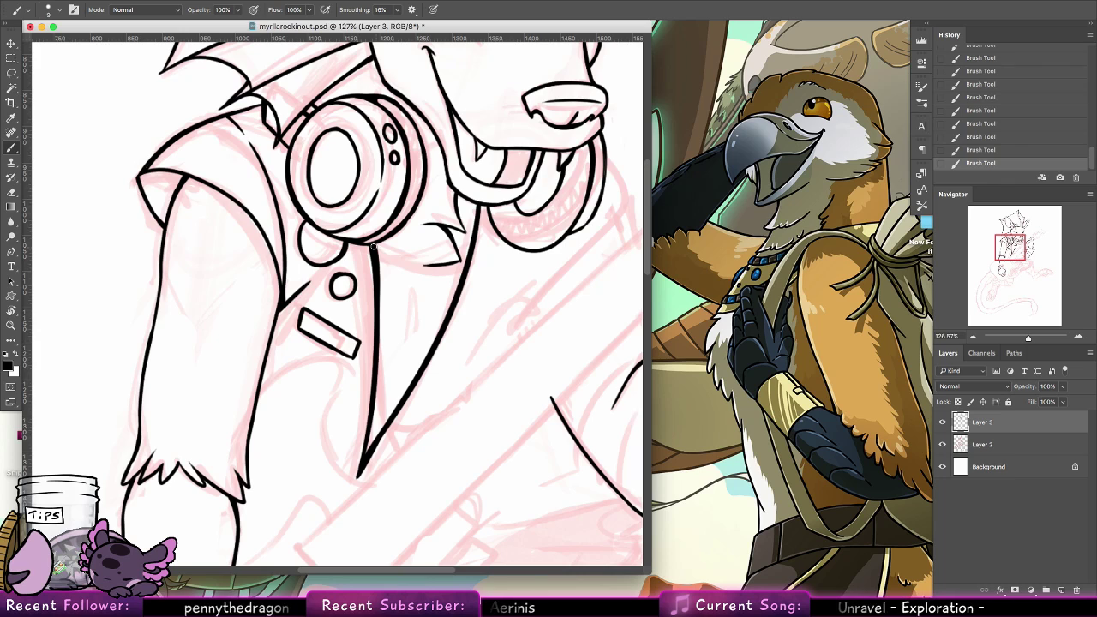
Ink the curved neckline between the two vest edges below the headphone cup, redrawing the first attempt
drag(374, 247, 444, 270)
key(super+z)
drag(375, 247, 465, 279)
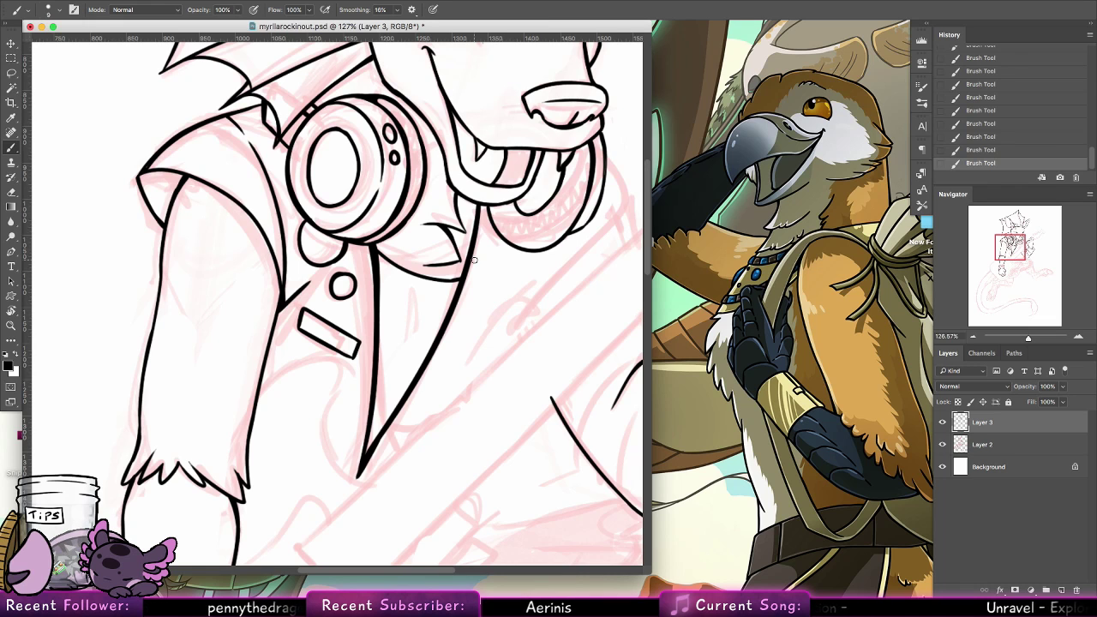
Ink the diagonal line across the chest and the shoulder contour beside the second headphone cup
drag(595, 282, 416, 250)
drag(343, 327, 403, 261)
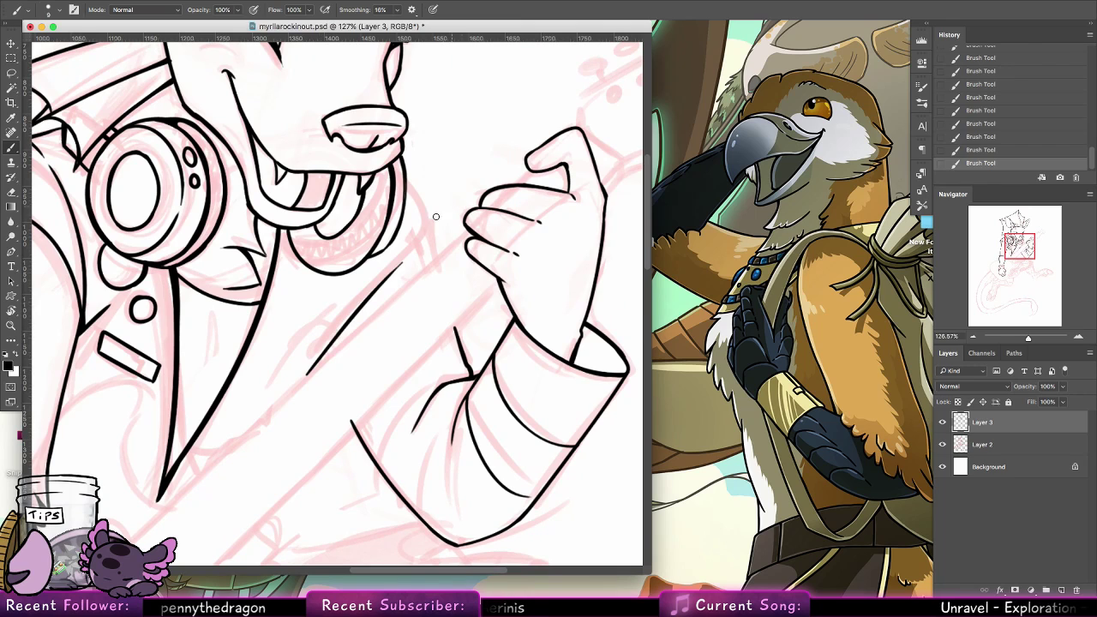
drag(406, 183, 425, 229)
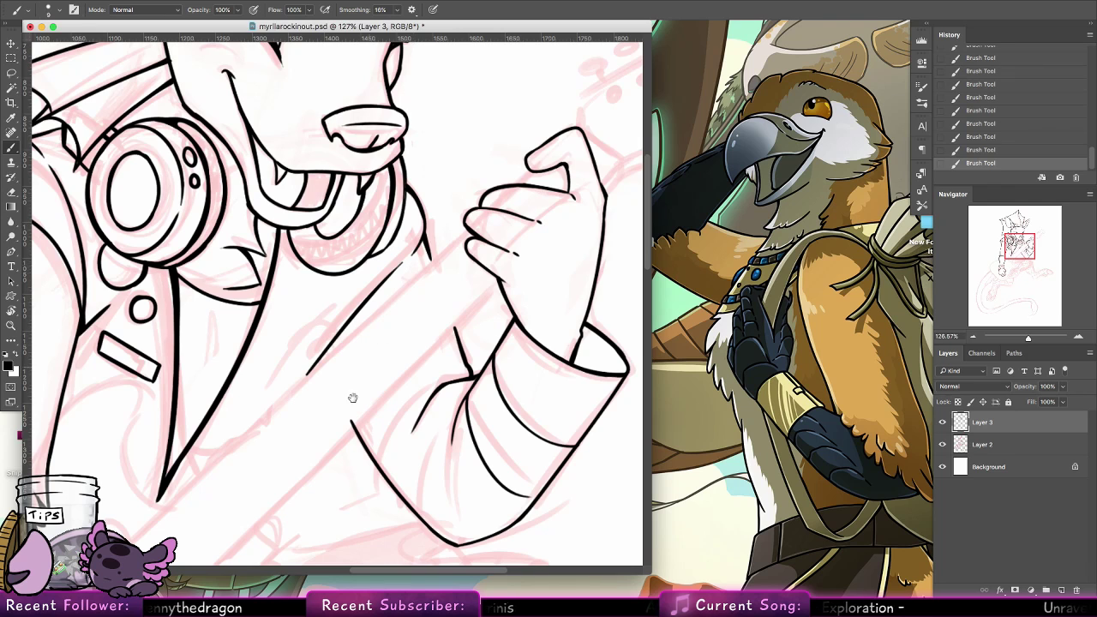
Check the inked upper body against the rest of the figure's sketch and save the document
drag(352, 397, 408, 269)
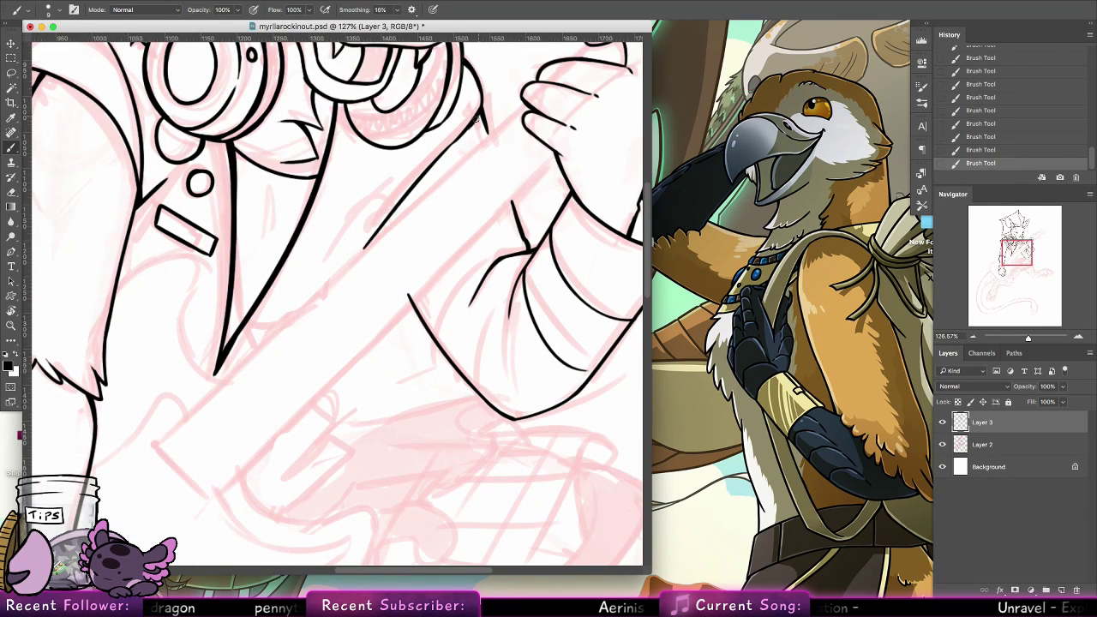
mouse_move(418, 426)
mouse_down()
mouse_move(445, 323)
mouse_move(513, 198)
mouse_up()
drag(433, 317, 531, 194)
drag(334, 379, 452, 274)
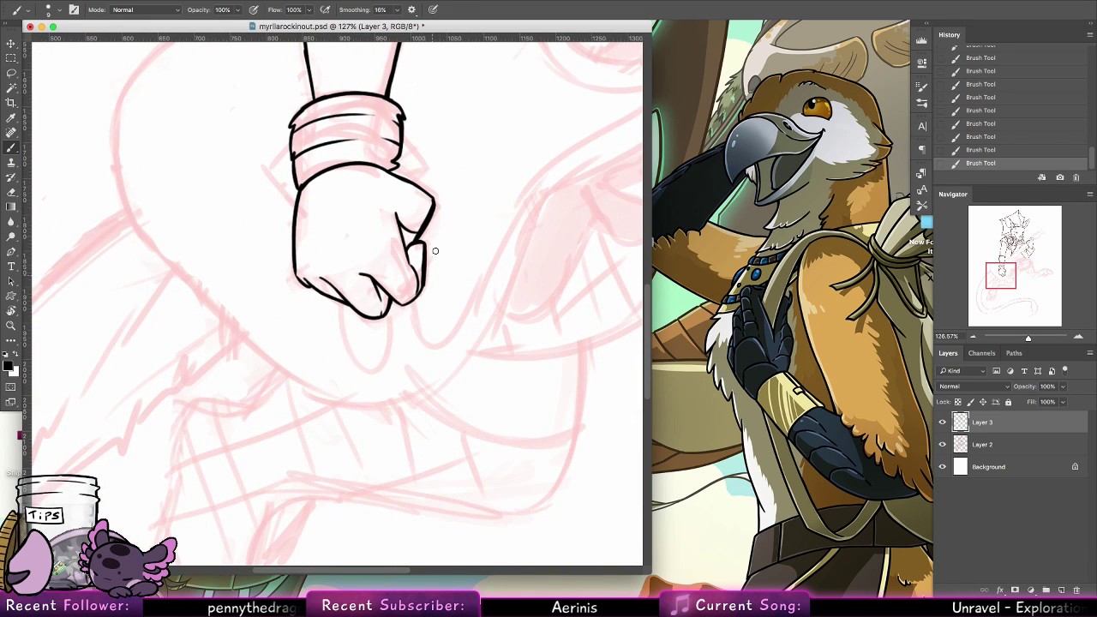
click(11, 327)
drag(485, 231, 436, 204)
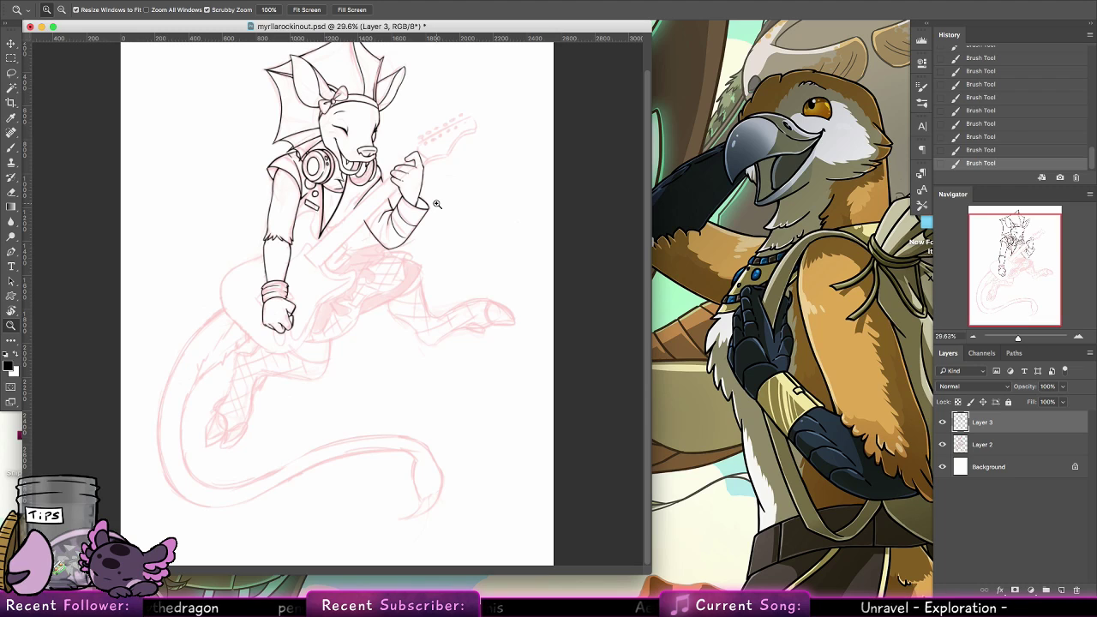
drag(436, 126, 517, 119)
drag(463, 217, 458, 313)
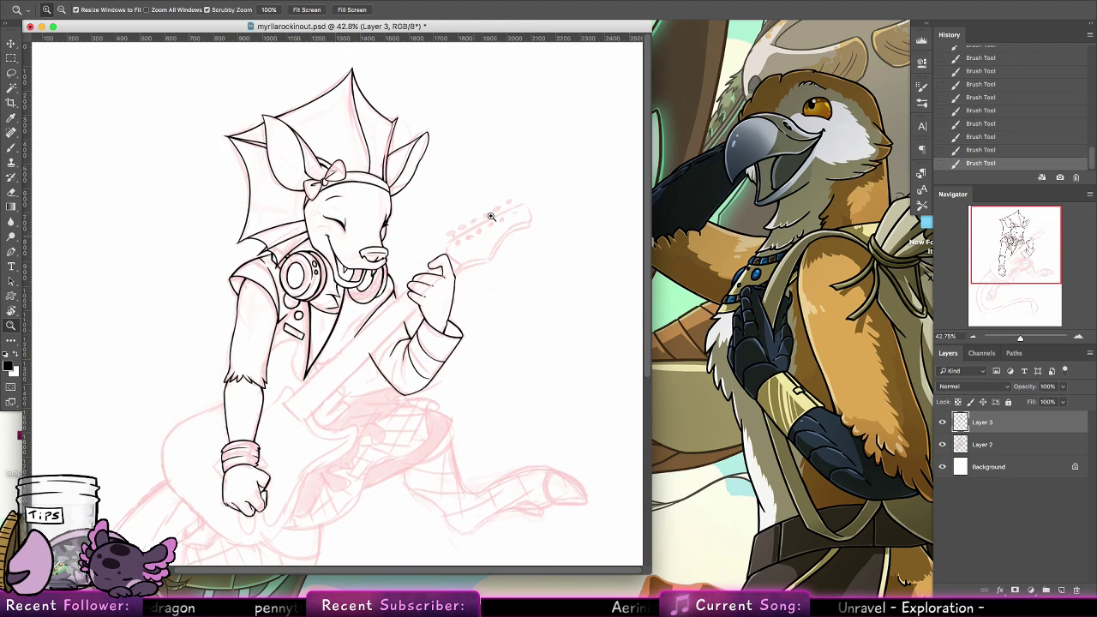
drag(506, 230, 399, 251)
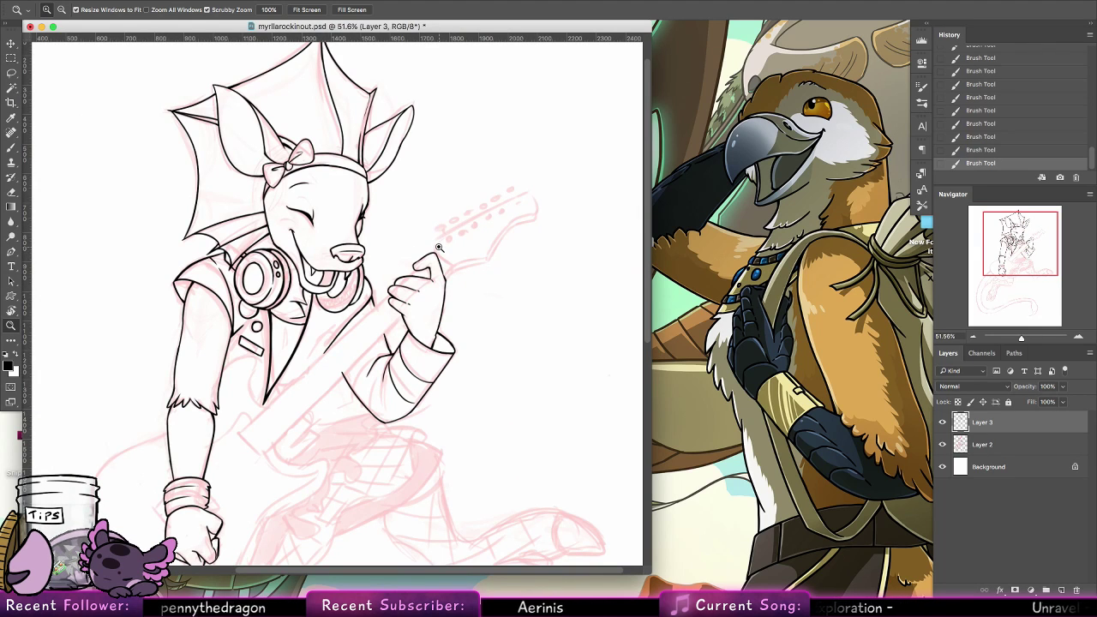
key(super+s)
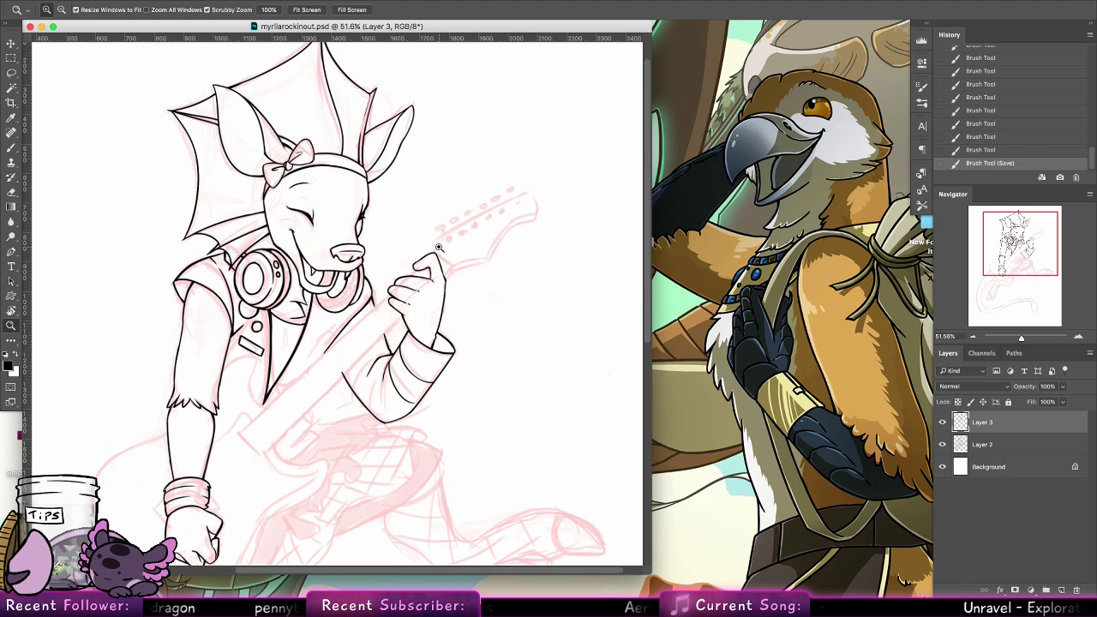
Ink the short edge above the thumb and the long upper edge of the guitar headstock, redoing the strokes until they follow the sketch
drag(507, 223, 565, 149)
click(11, 148)
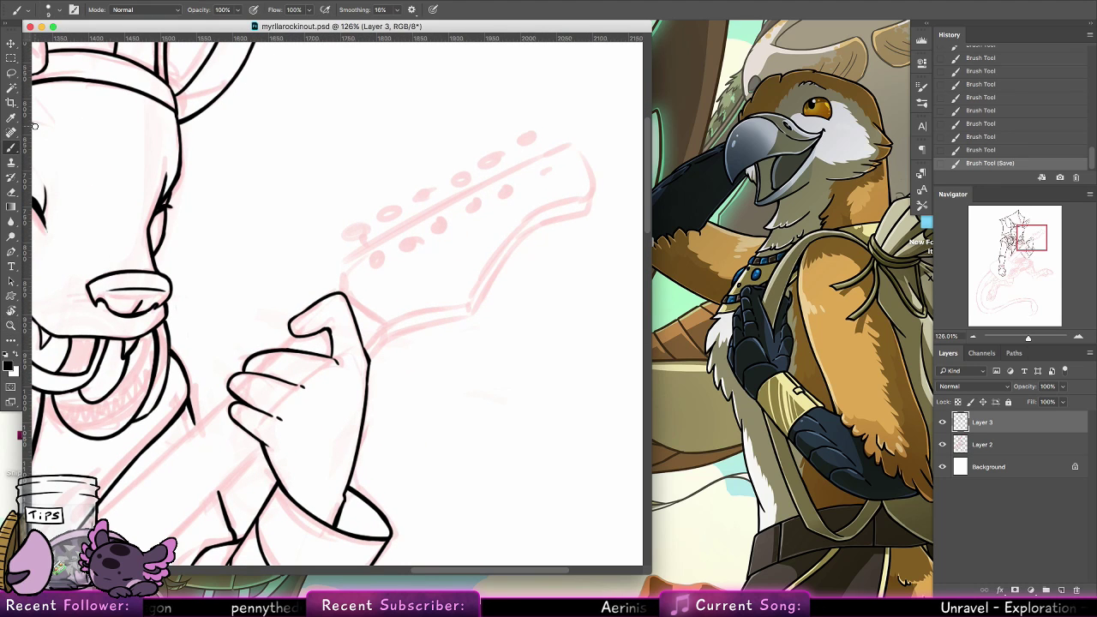
mouse_move(344, 291)
mouse_down()
mouse_move(344, 265)
mouse_move(342, 295)
mouse_up()
key(super+z)
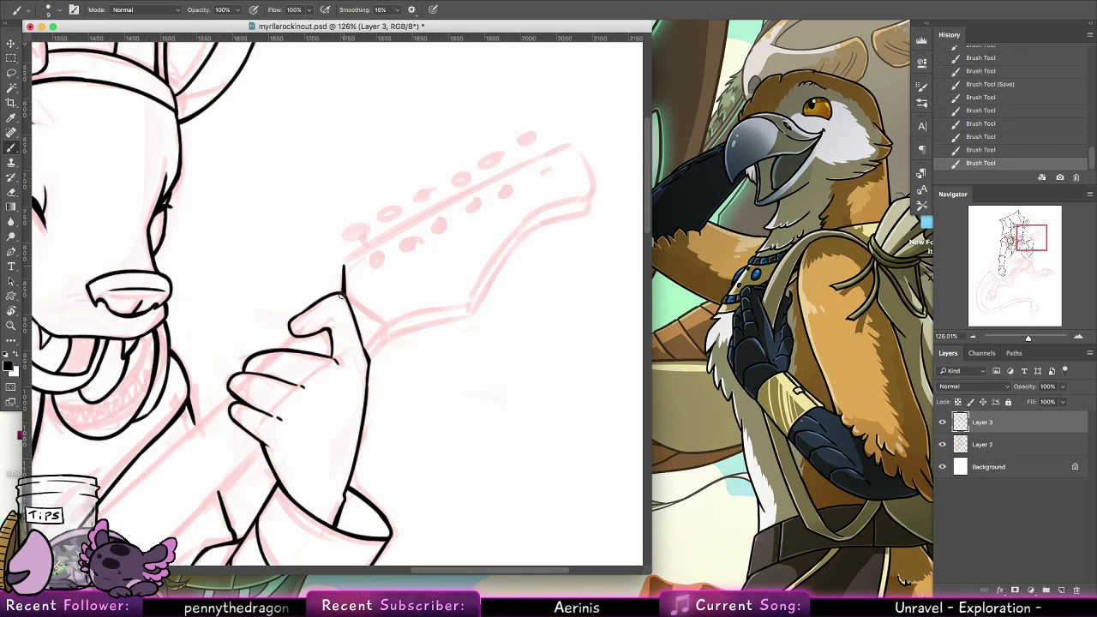
click(572, 145)
shift+click(378, 245)
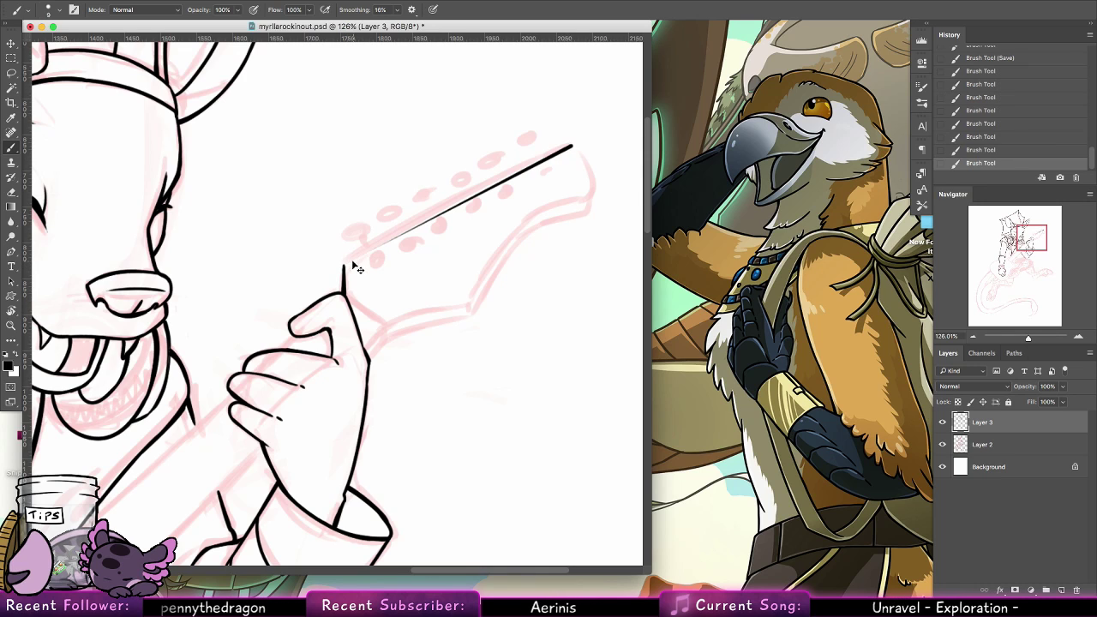
key(super+z)
key(super+z)
drag(344, 264, 533, 160)
key(super+z)
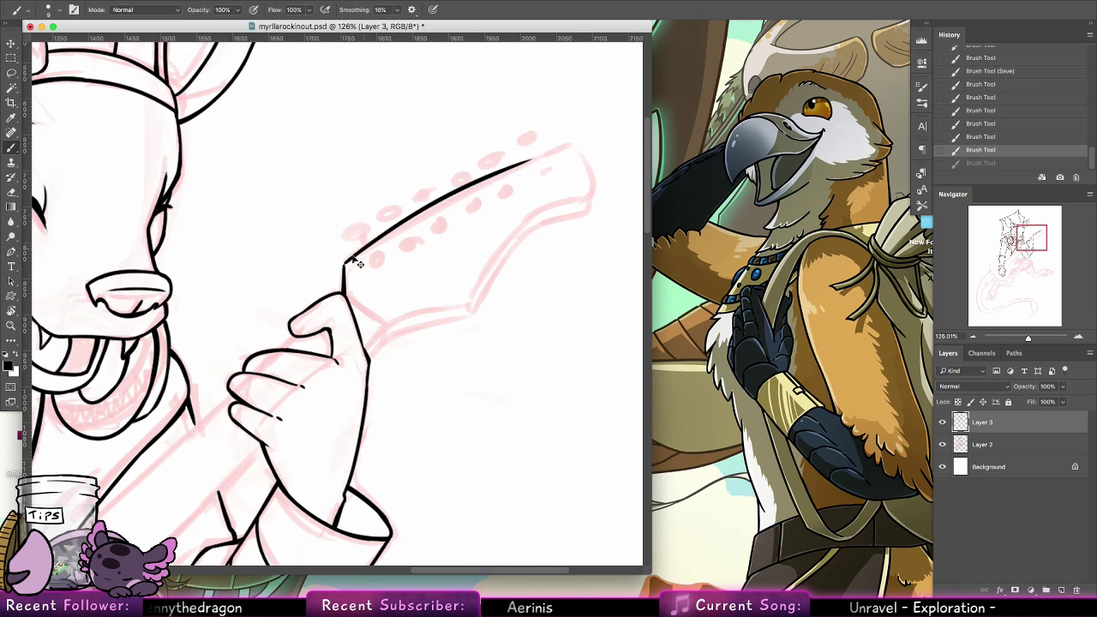
drag(344, 267, 565, 147)
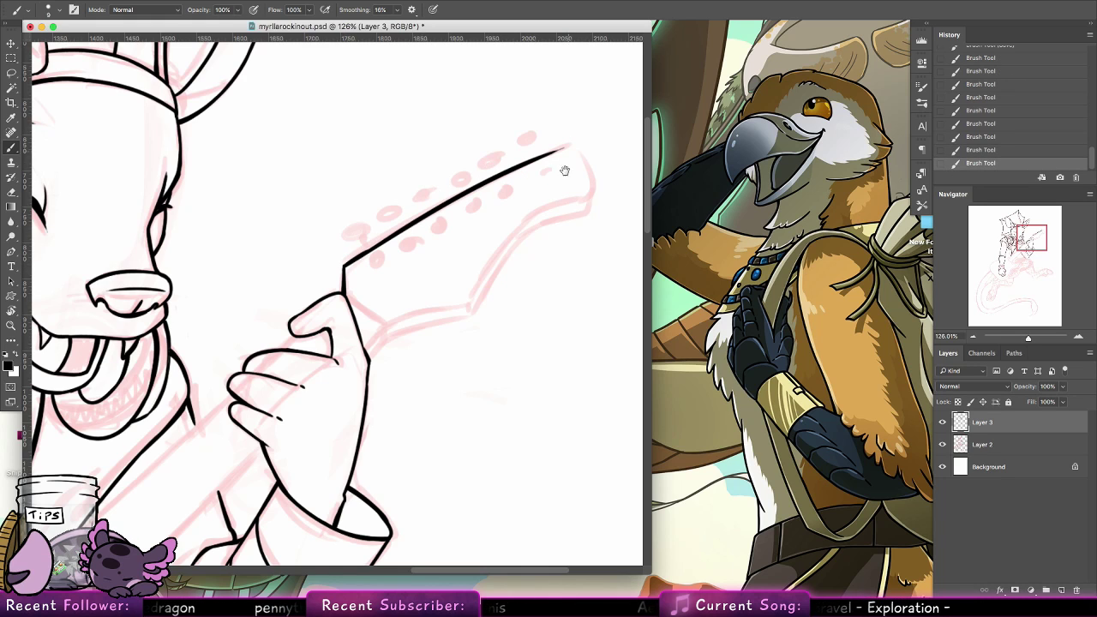
Ink the headstock's lower outline from the thumb through the pointed notch and along the concave curve toward the tip
drag(565, 170, 430, 197)
key(ctrl+z)
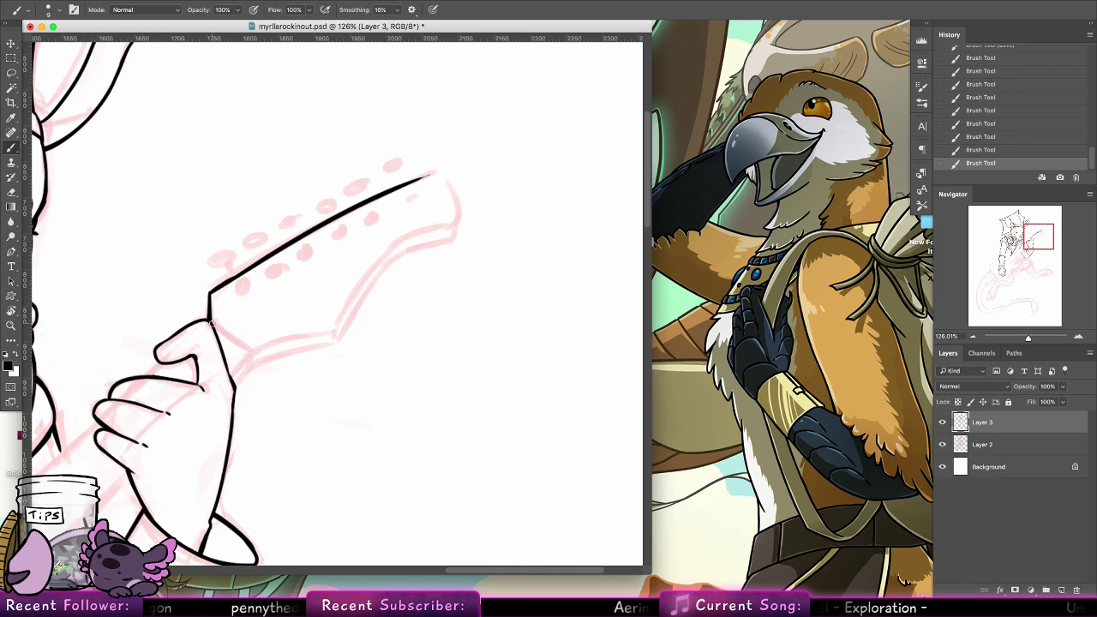
drag(259, 353, 353, 329)
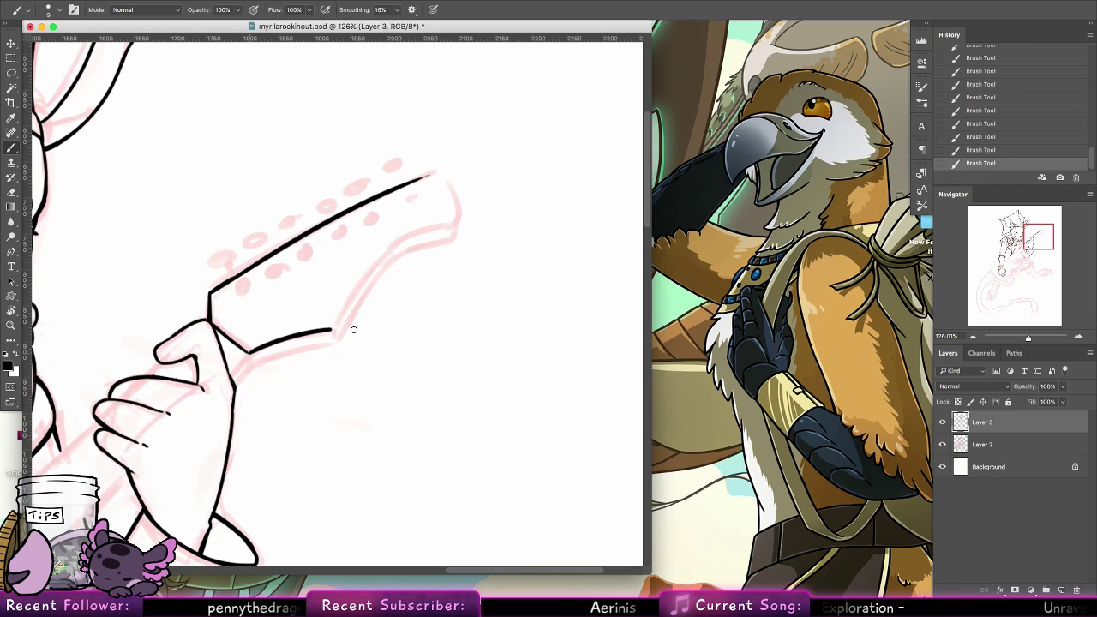
key(ctrl+z)
drag(248, 353, 336, 334)
key(ctrl+z)
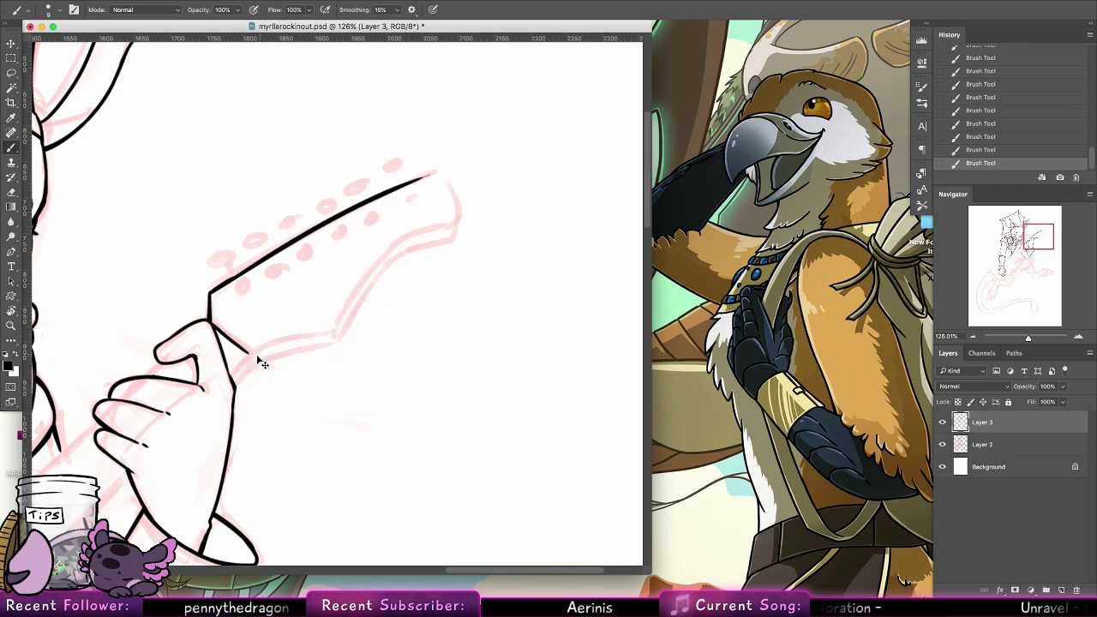
mouse_move(250, 353)
mouse_down()
mouse_move(342, 334)
mouse_move(427, 231)
mouse_up()
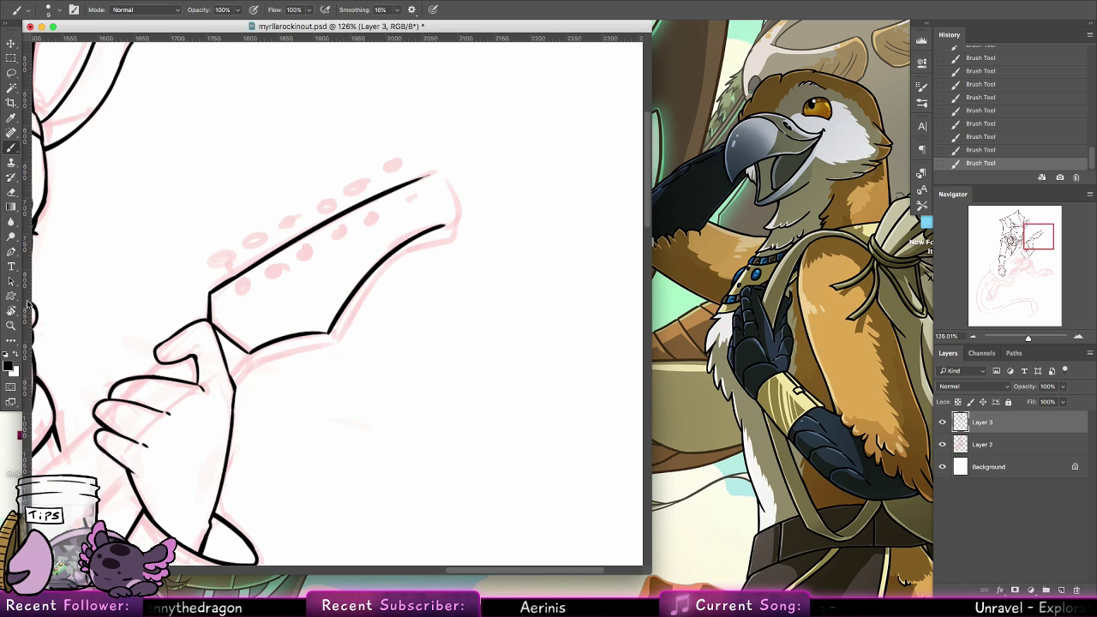
Rotate the canvas view and ink the rounded tip joining the headstock's two long edges
mouse_move(175, 184)
mouse_down()
mouse_move(281, 458)
mouse_move(310, 470)
mouse_up()
key(super+z)
key(r)
mouse_move(88, 193)
mouse_down()
mouse_move(234, 453)
mouse_move(267, 467)
mouse_up()
key(b)
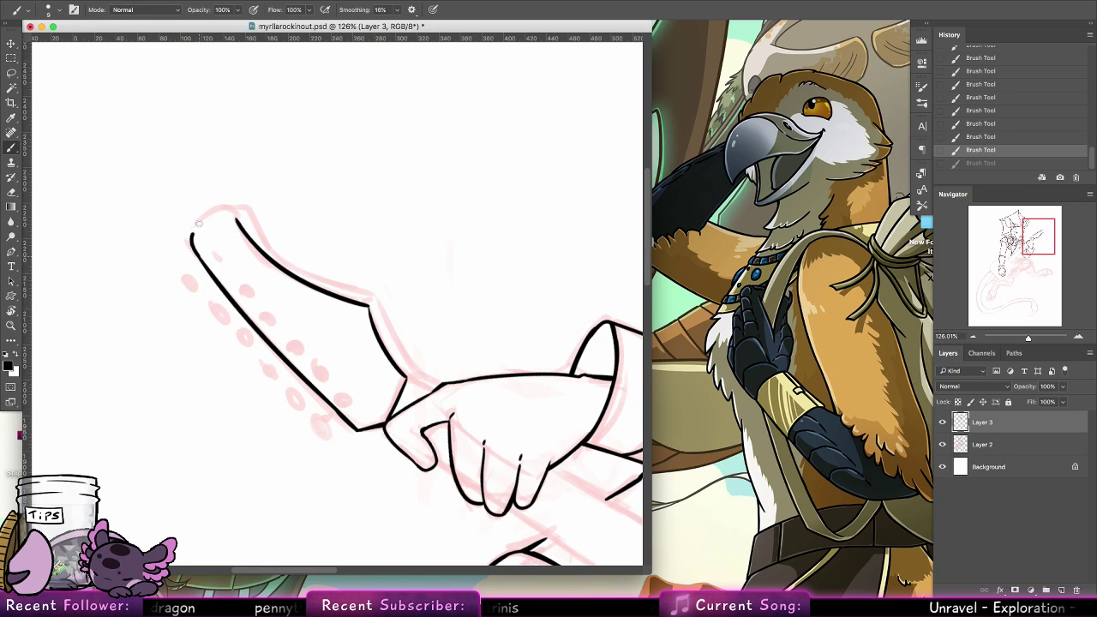
drag(191, 245, 237, 219)
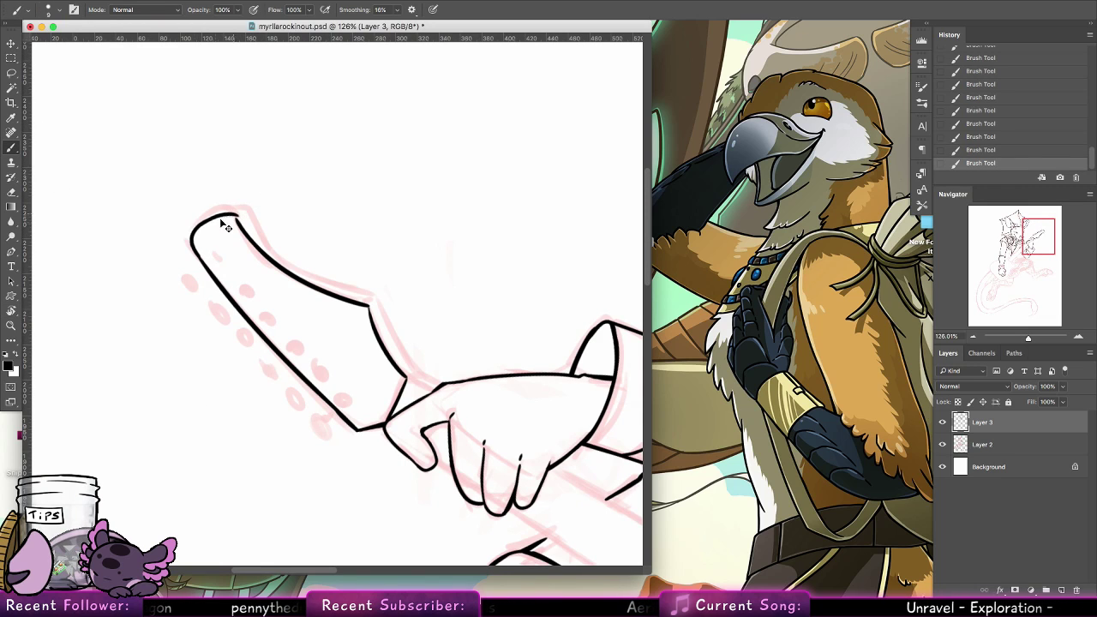
Ink a parallel thickness line along the headstock's long concave edge, redrawing it until it follows the curve
mouse_move(228, 216)
mouse_down()
mouse_move(251, 217)
mouse_move(292, 274)
mouse_up()
key(super+z)
drag(252, 218, 326, 281)
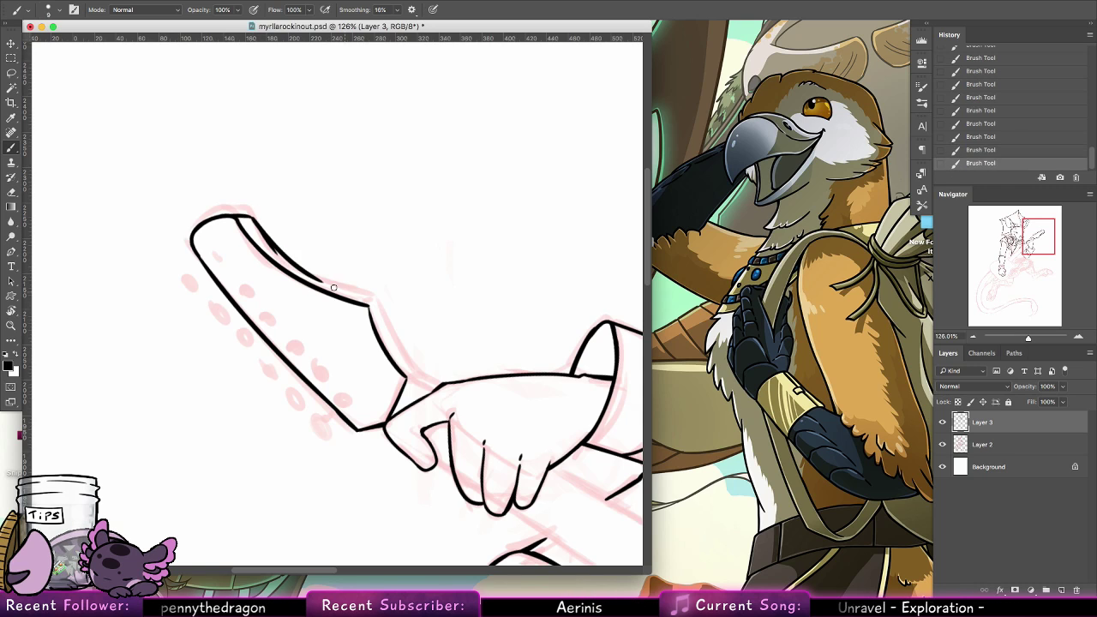
key(super+z)
key(super+z)
mouse_move(252, 218)
mouse_down()
mouse_move(366, 294)
mouse_move(308, 270)
mouse_move(369, 297)
mouse_move(314, 275)
mouse_move(369, 294)
mouse_up()
key(super+z)
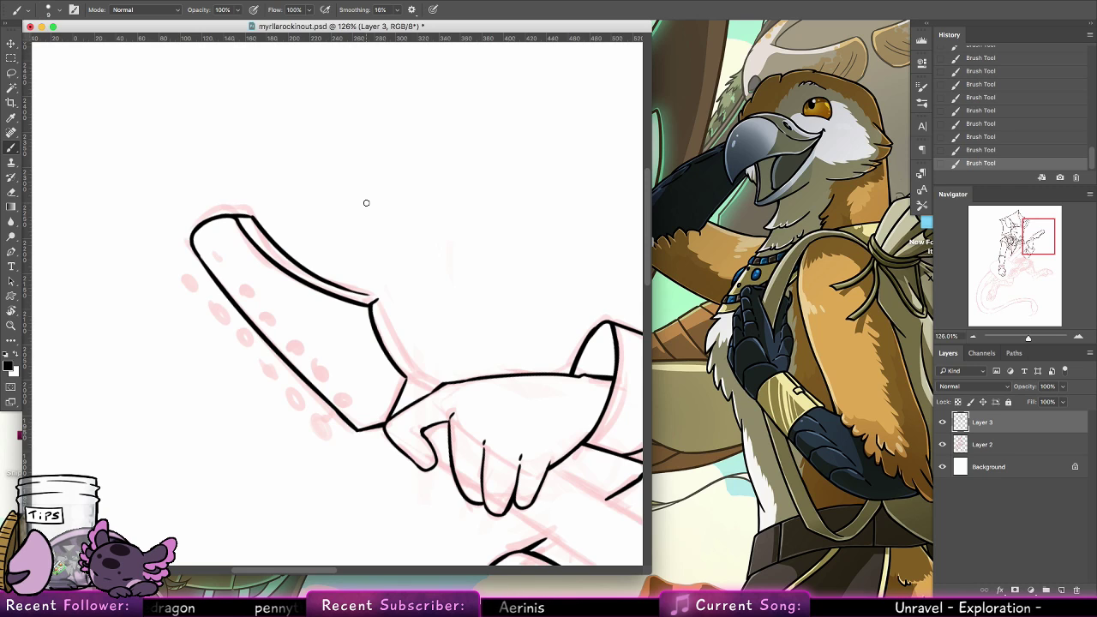
Reset the view rotation and ink the headstock's remaining thickness edge from the notch corner to the neck
double_click(12, 311)
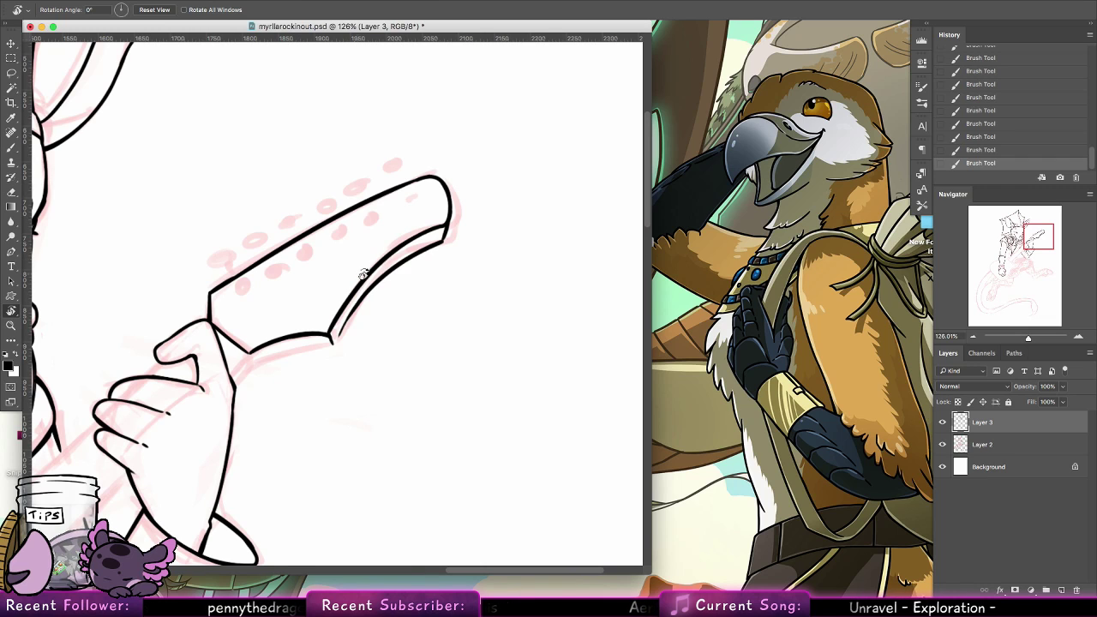
click(12, 163)
click(11, 148)
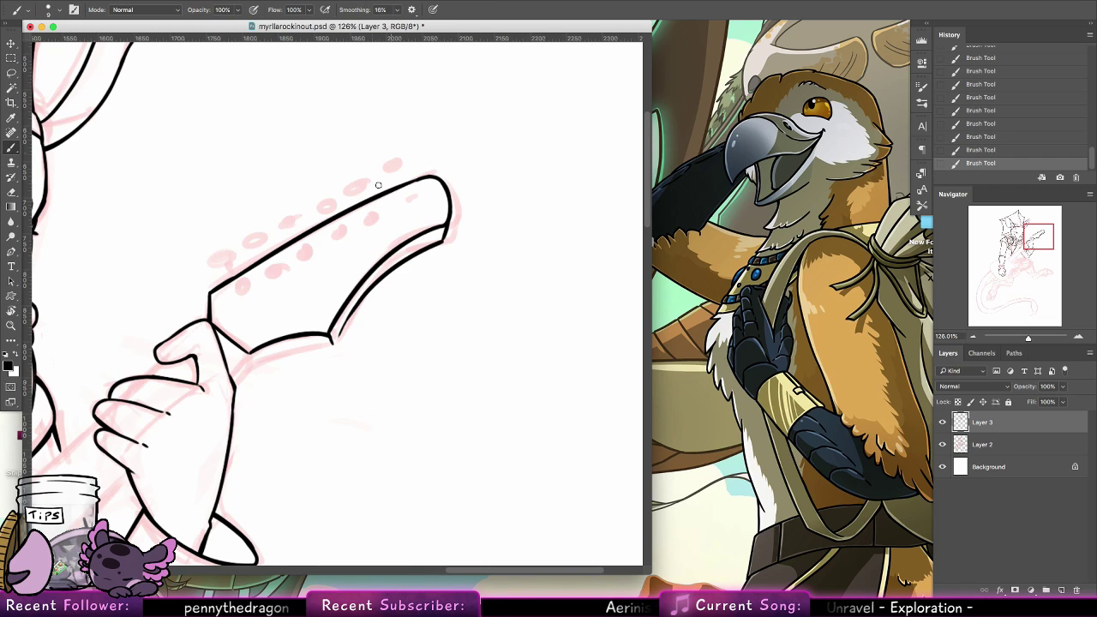
drag(334, 344, 347, 316)
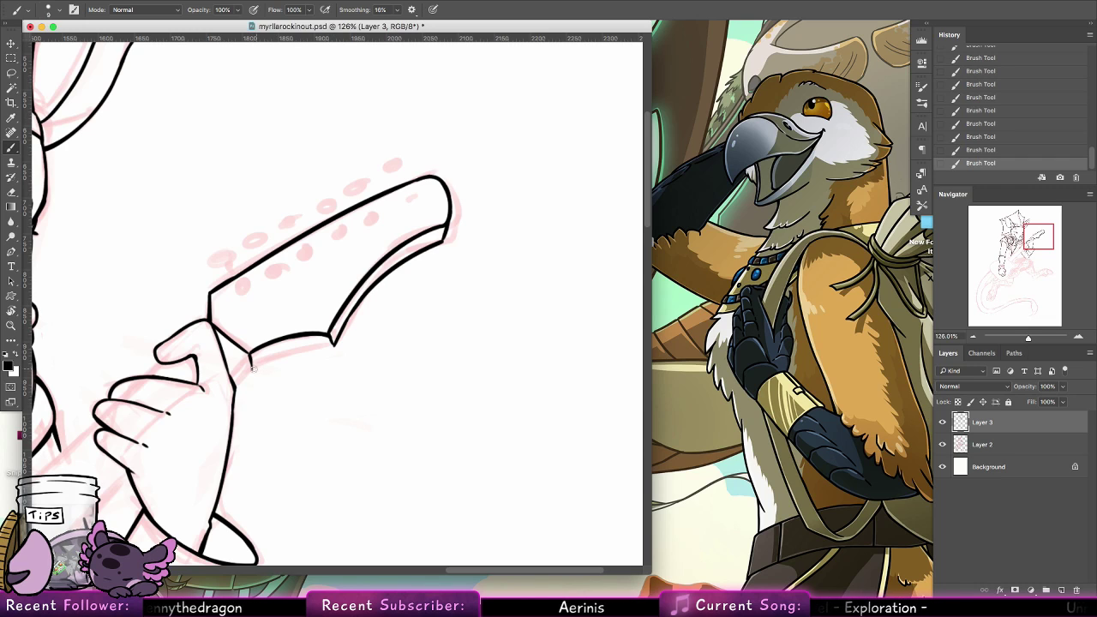
drag(252, 368, 328, 345)
key(super+z)
drag(254, 369, 329, 344)
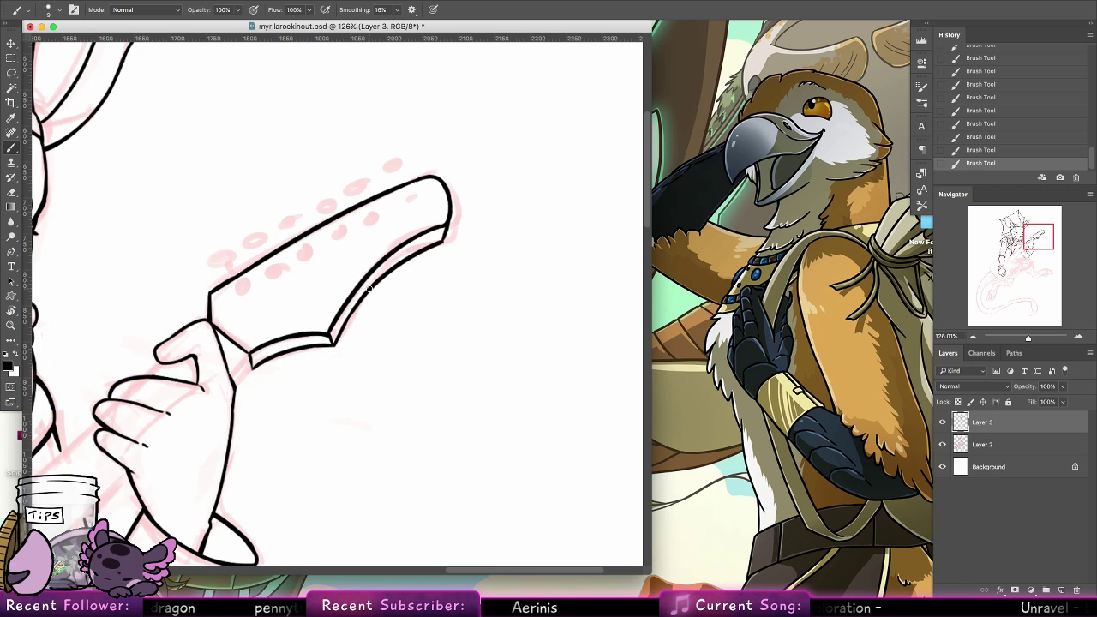
Ink a row of six small oval peg holes along the inside of the headstock's upper edge, redoing uneven ones
scroll(368, 290, up, 3)
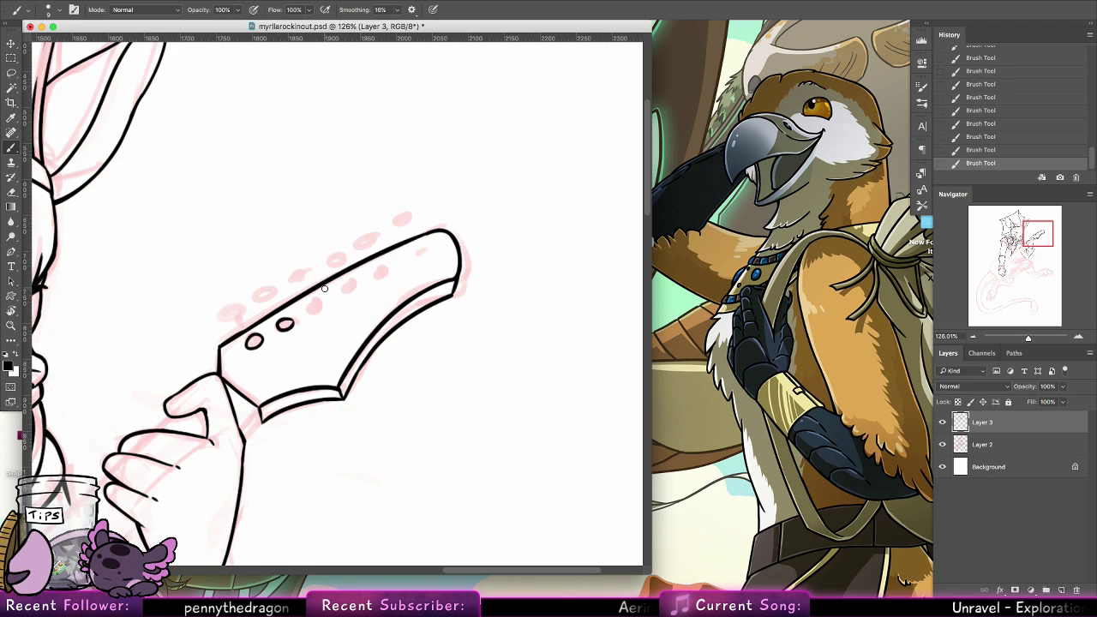
key(ctrl+z)
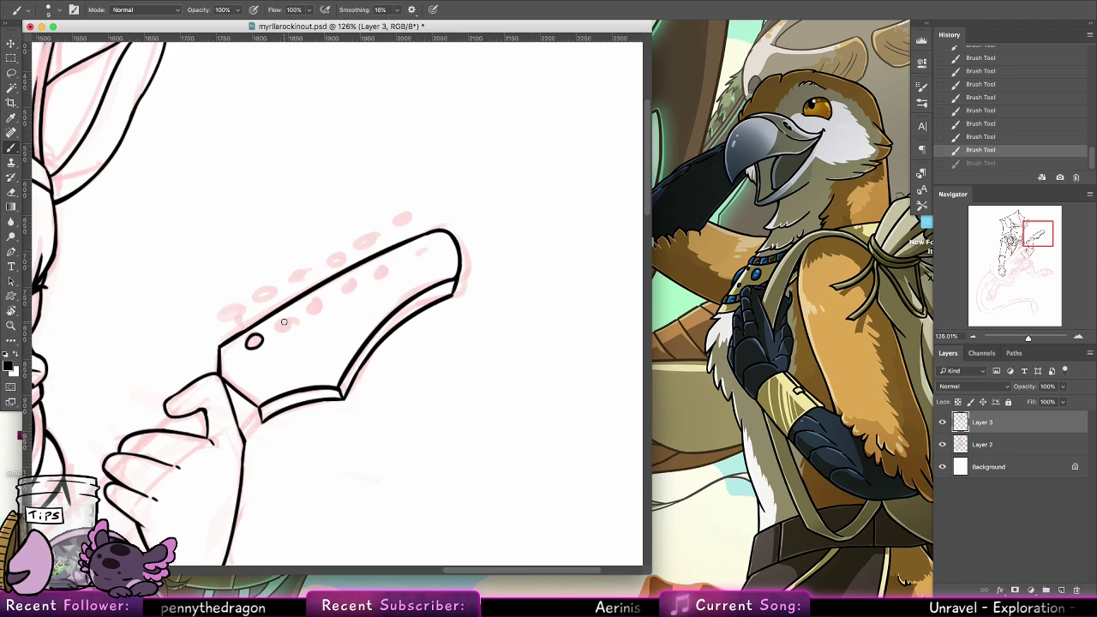
mouse_move(288, 328)
mouse_down()
mouse_move(283, 318)
mouse_move(344, 288)
mouse_up()
key(ctrl+z)
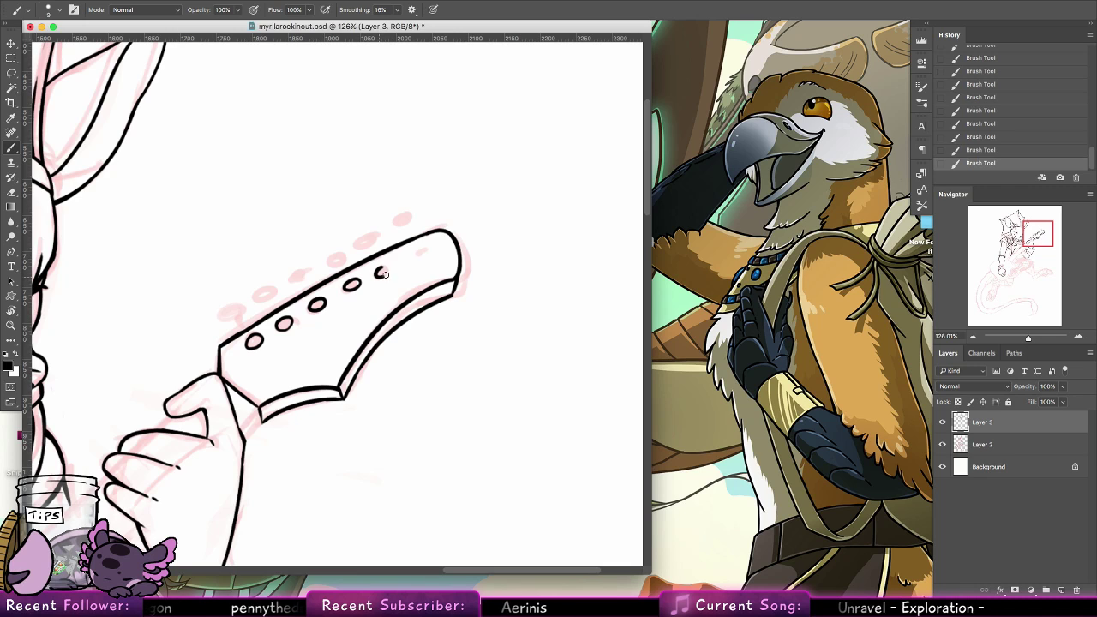
key(ctrl+z)
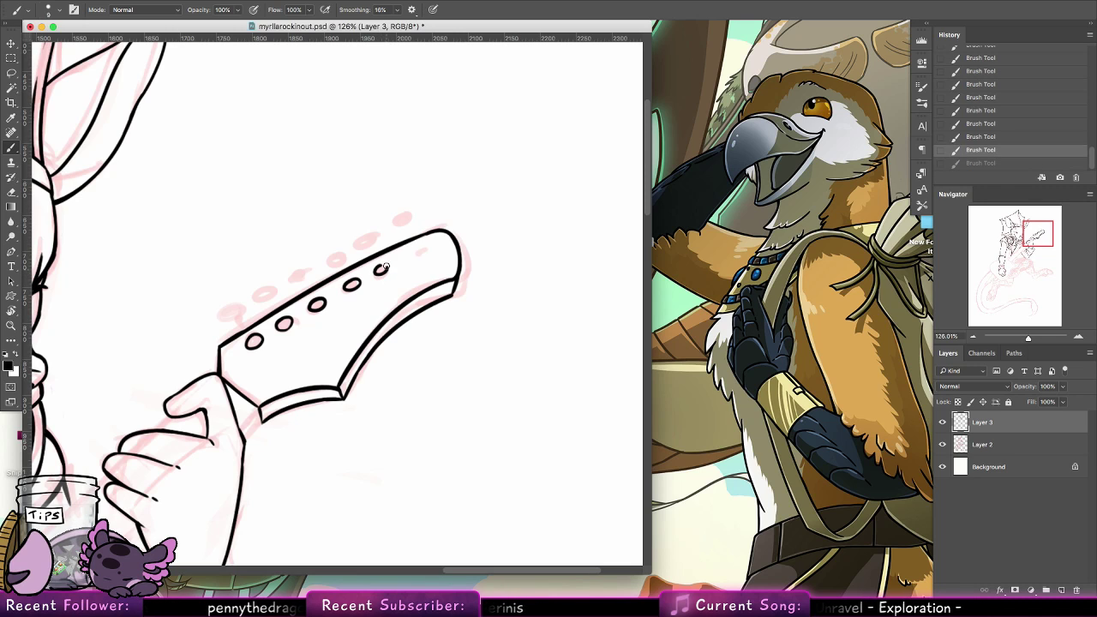
drag(383, 267, 420, 251)
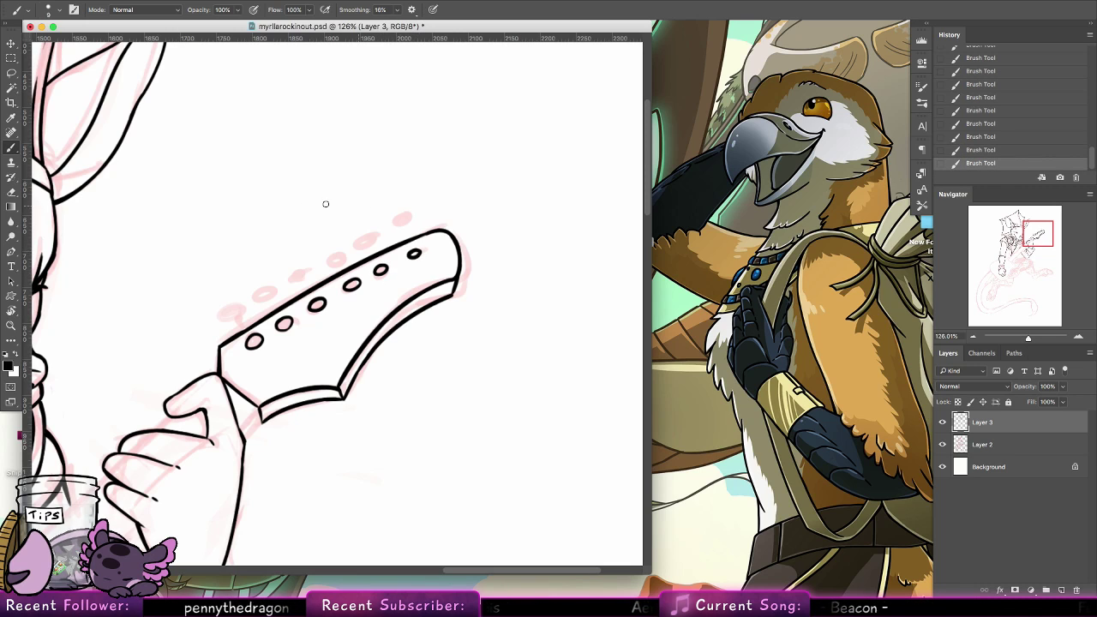
Ink the first tuning knob with its stem, then place three duplicates along the headstock's upper edge, rotating the last by 2.95°
mouse_move(241, 331)
mouse_down()
mouse_move(249, 313)
mouse_move(232, 310)
mouse_up()
key(super+z)
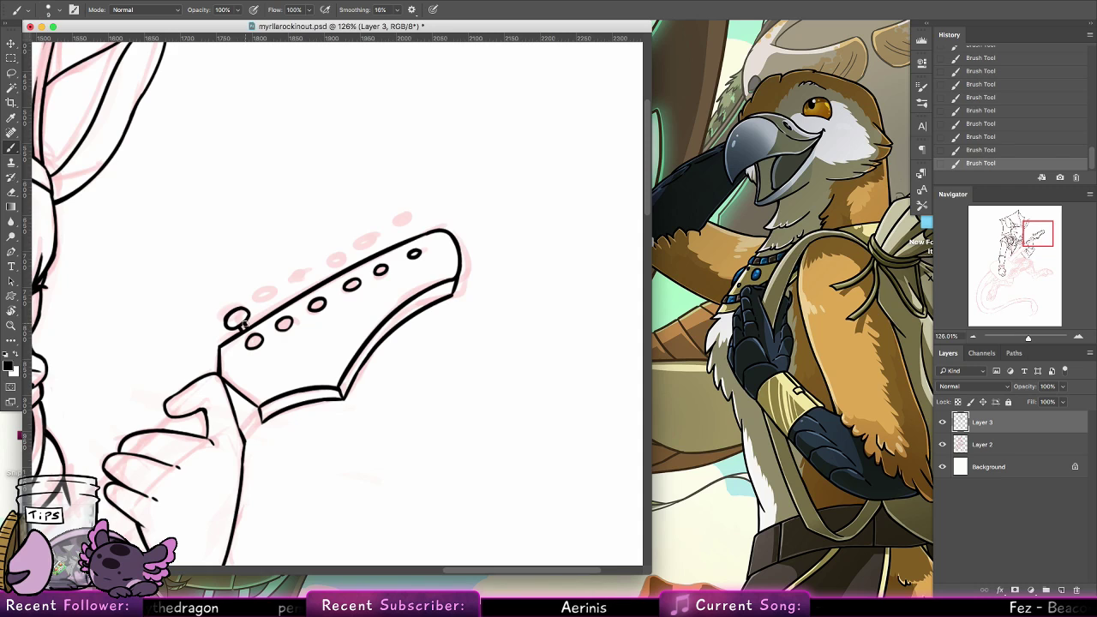
key(l)
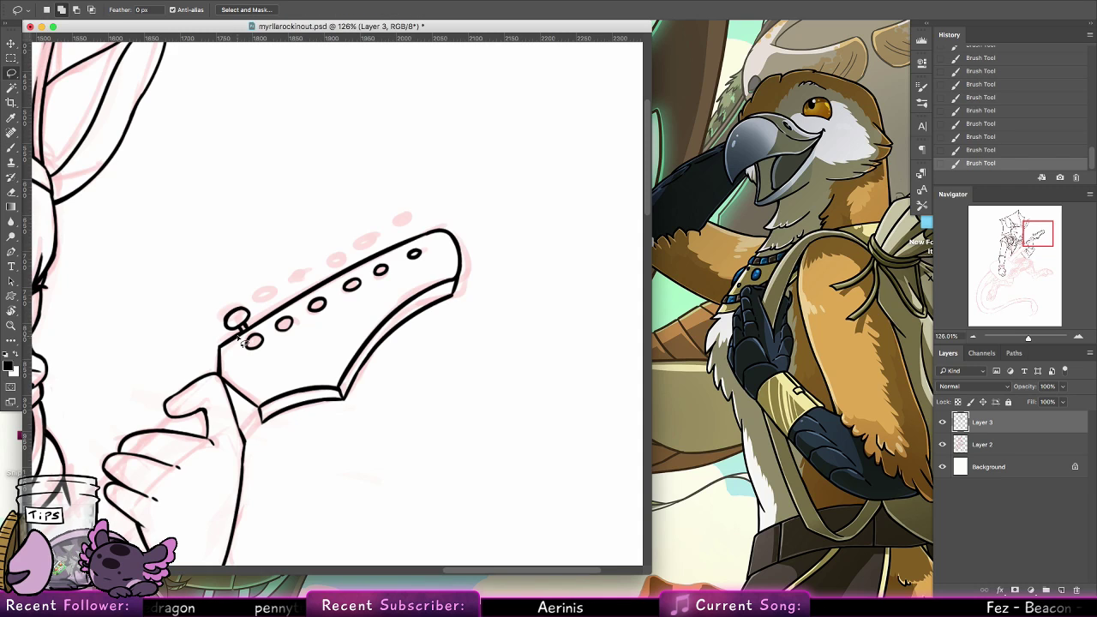
mouse_move(245, 338)
mouse_down()
mouse_move(212, 304)
mouse_move(252, 285)
mouse_move(246, 334)
mouse_move(293, 293)
mouse_move(284, 288)
mouse_up()
key(v)
drag(271, 299, 390, 194)
key(ctrl+t)
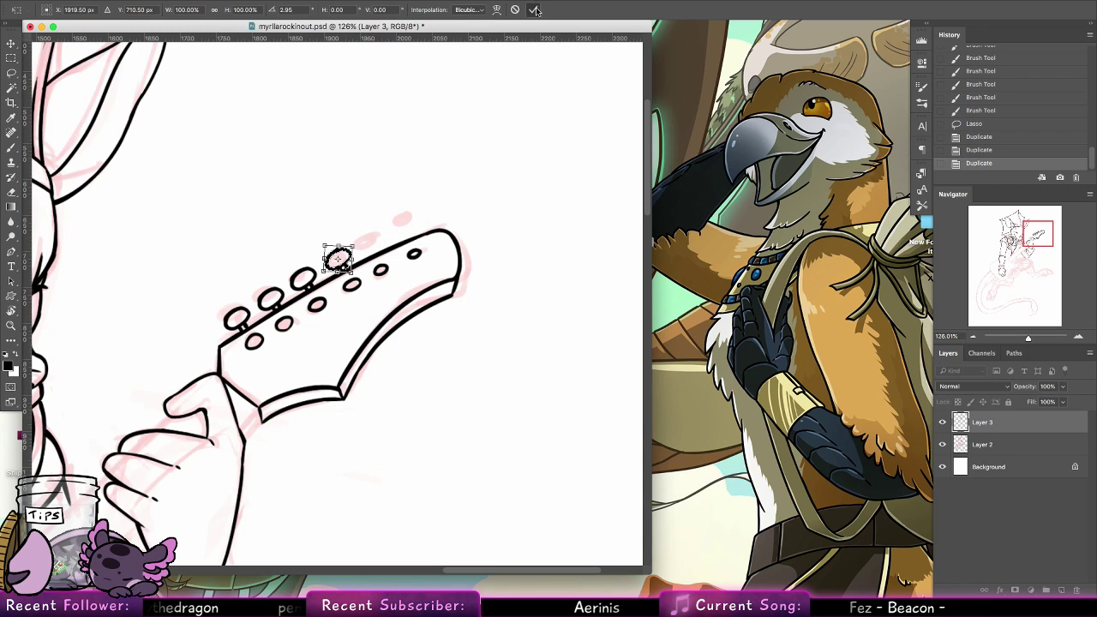
key(Return)
Place two more duplicated tuning knobs toward the headstock's tip, rotating the first by 4.06°, and clear the selection
drag(359, 251, 573, 87)
key(ctrl+t)
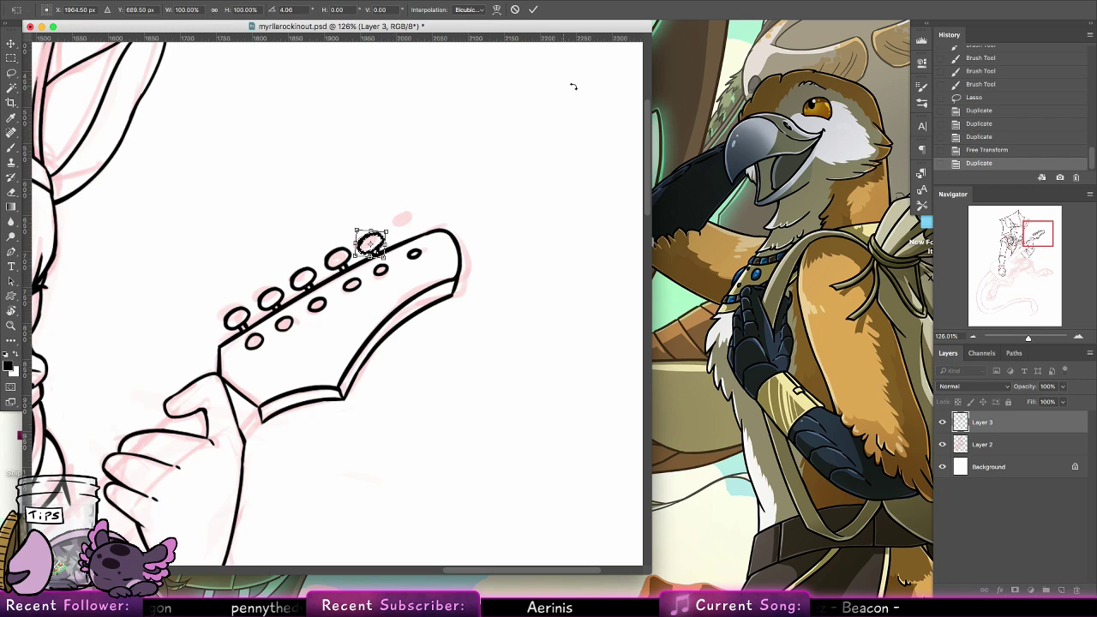
key(Return)
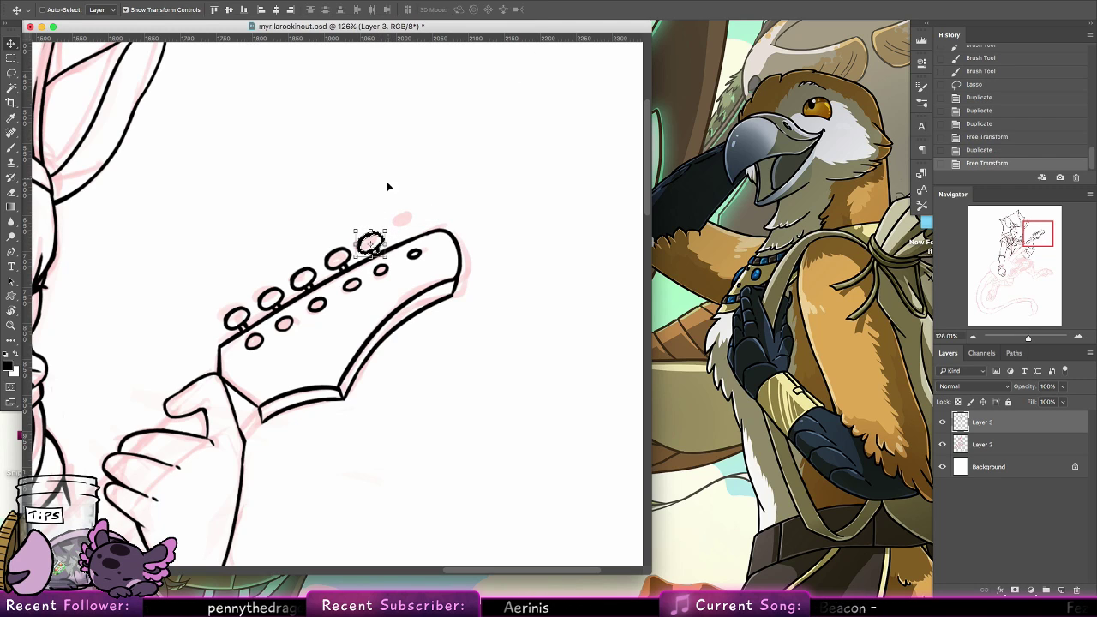
drag(386, 205, 416, 223)
key(ctrl+t)
click(533, 9)
key(ctrl+d)
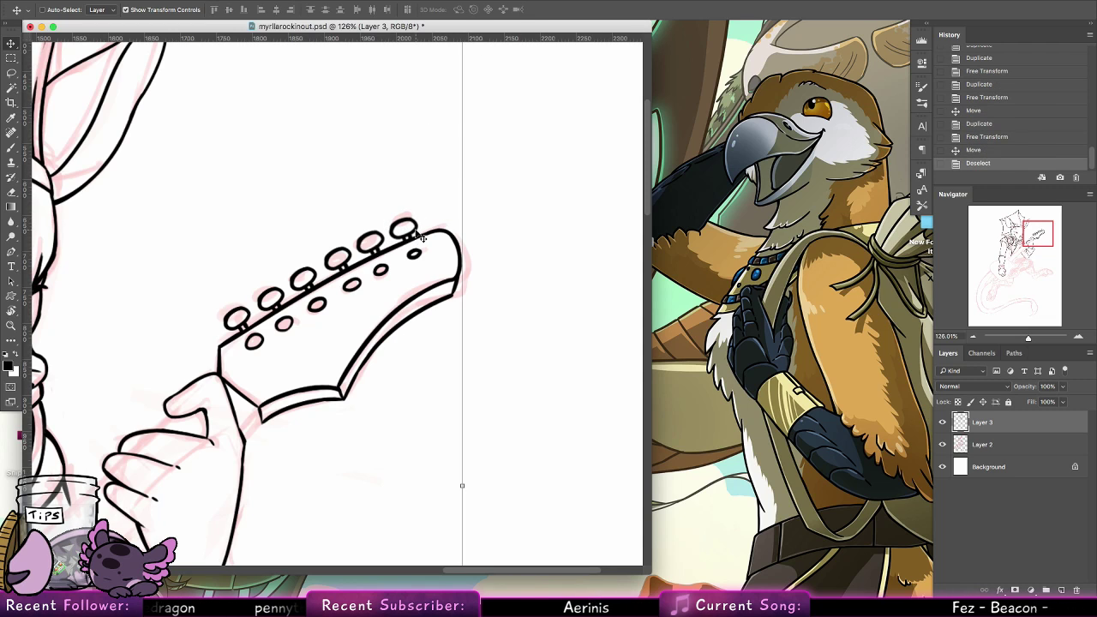
Add a new layer above Layer 3 for the guitar neck and body
key(b)
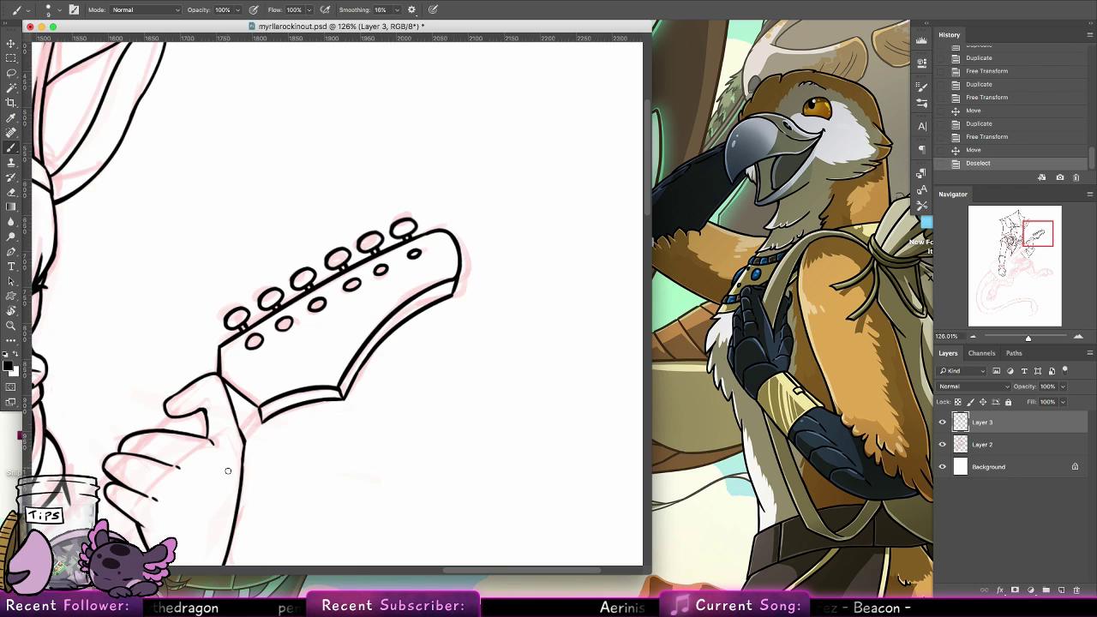
drag(390, 381, 722, 82)
key(z)
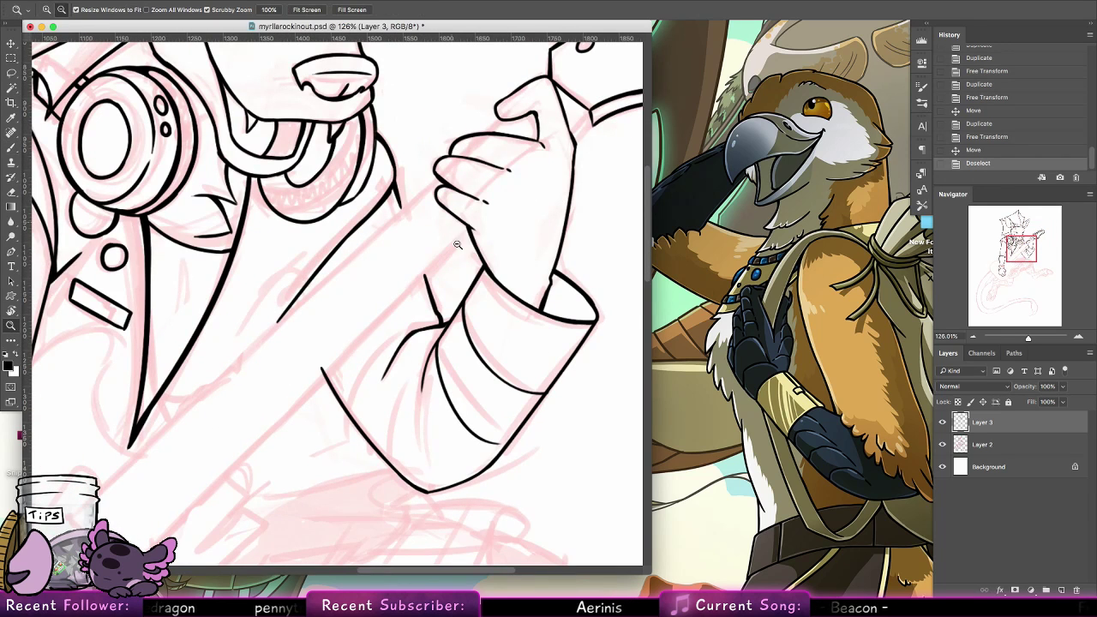
alt+click(457, 244)
alt+click(636, 214)
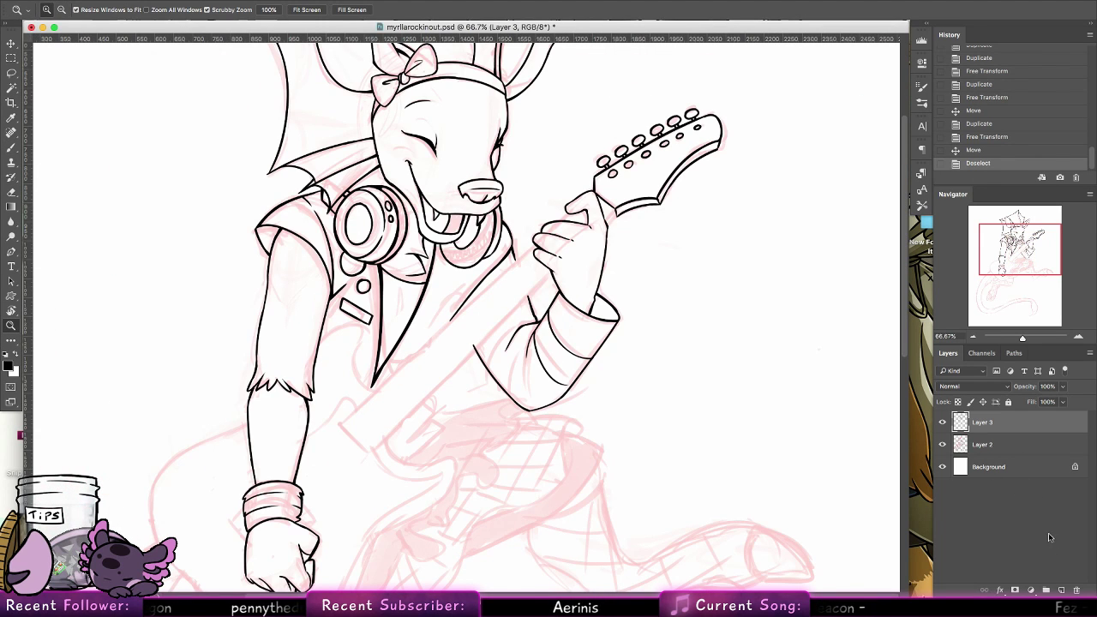
click(1060, 590)
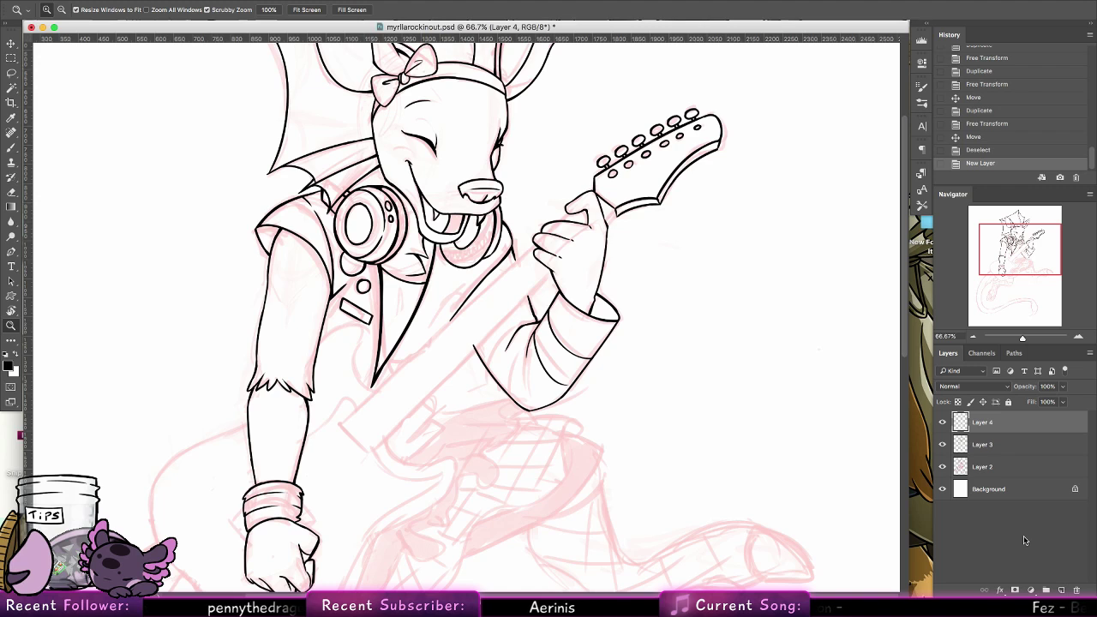
Ink the straight upper edge of the guitar neck from its body end across the chest to the fretting hand
click(10, 148)
click(345, 419)
click(344, 419)
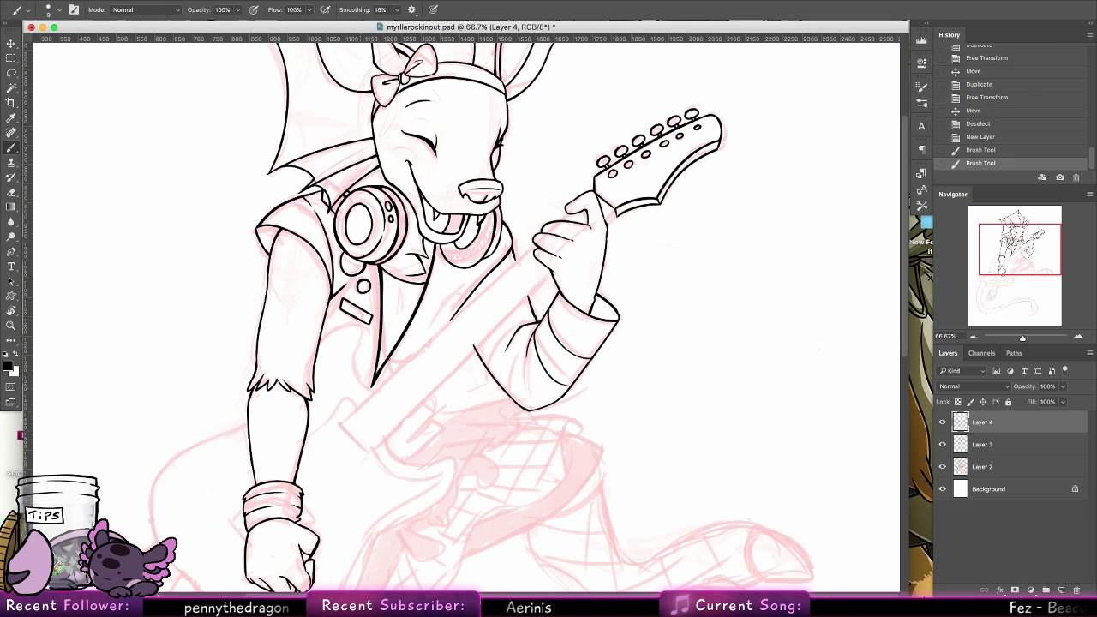
click(340, 426)
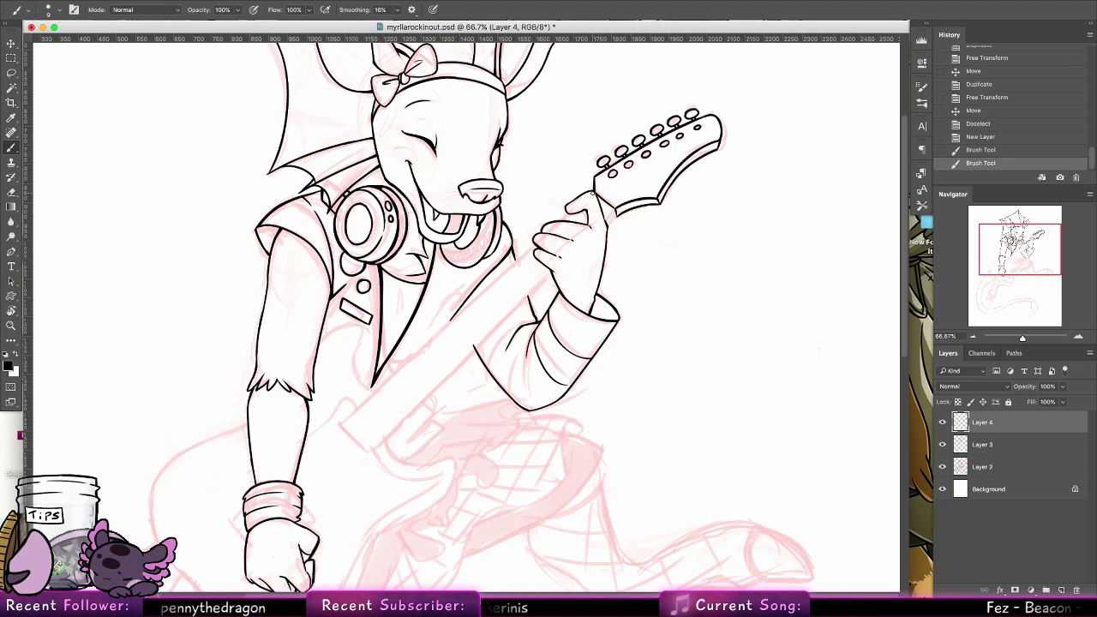
shift+click(338, 421)
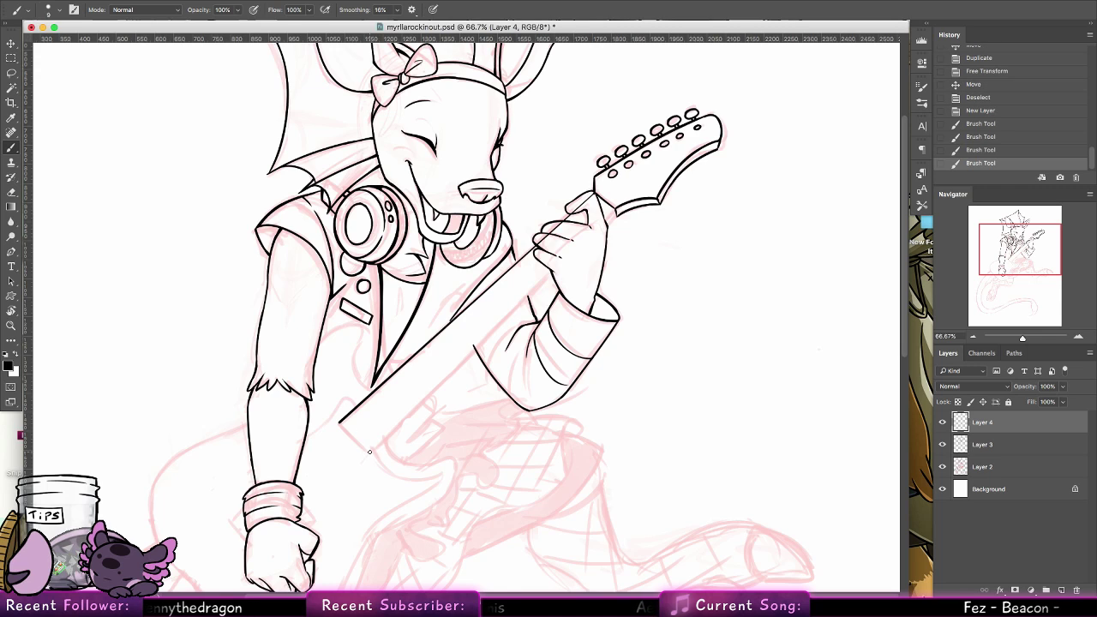
Ink the straight lower edge of the guitar neck from the headstock to its body end, undoing the surplus strokes
shift+click(592, 194)
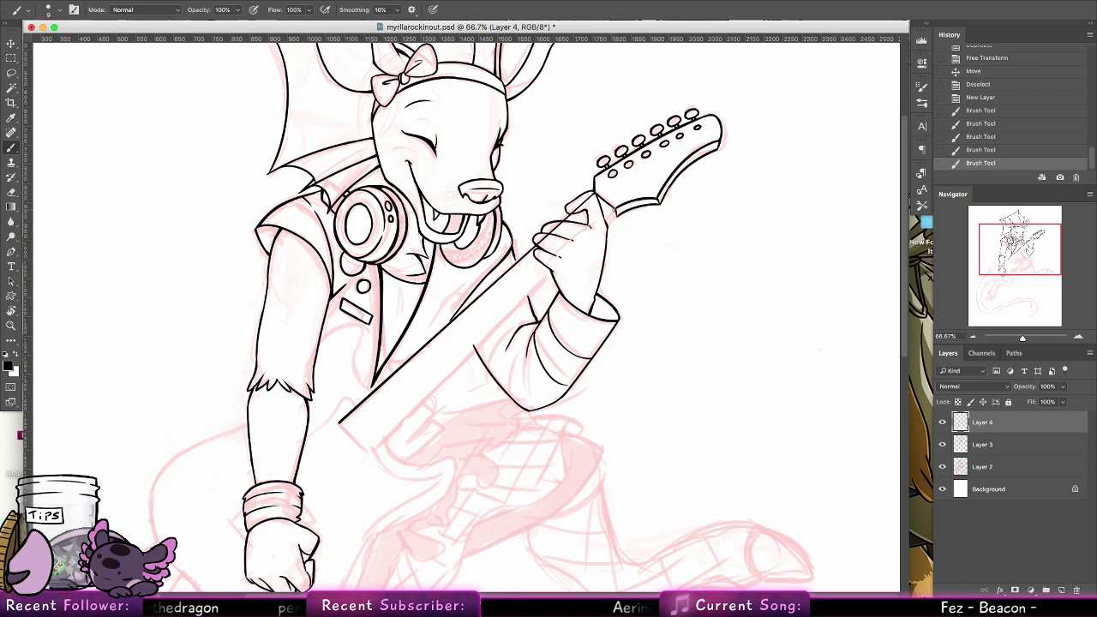
click(615, 209)
shift+click(369, 450)
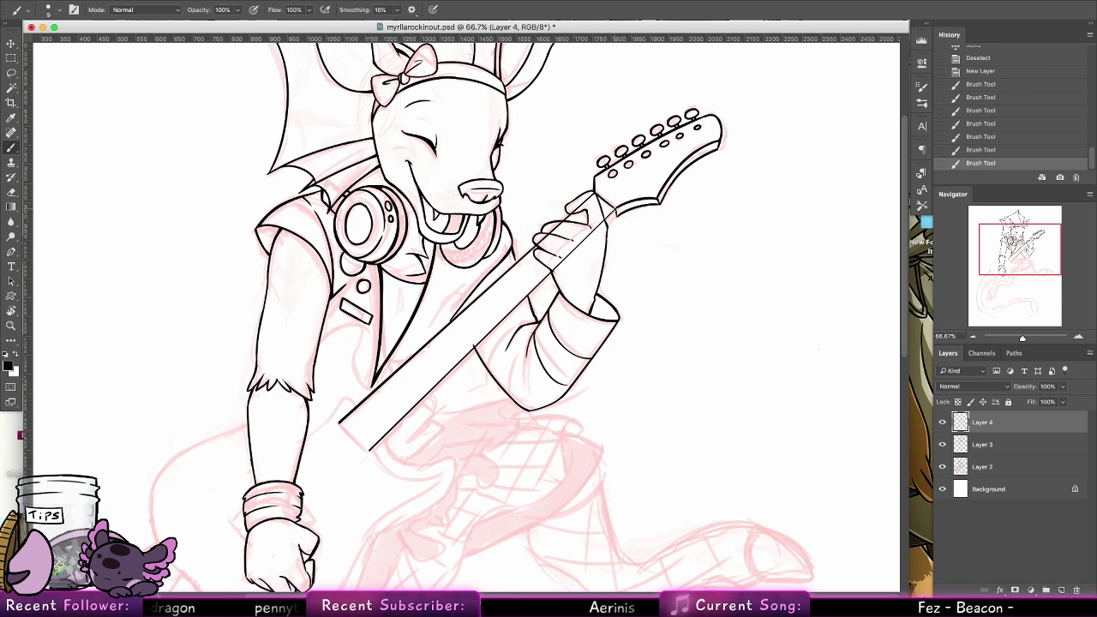
shift+click(615, 209)
shift+click(369, 450)
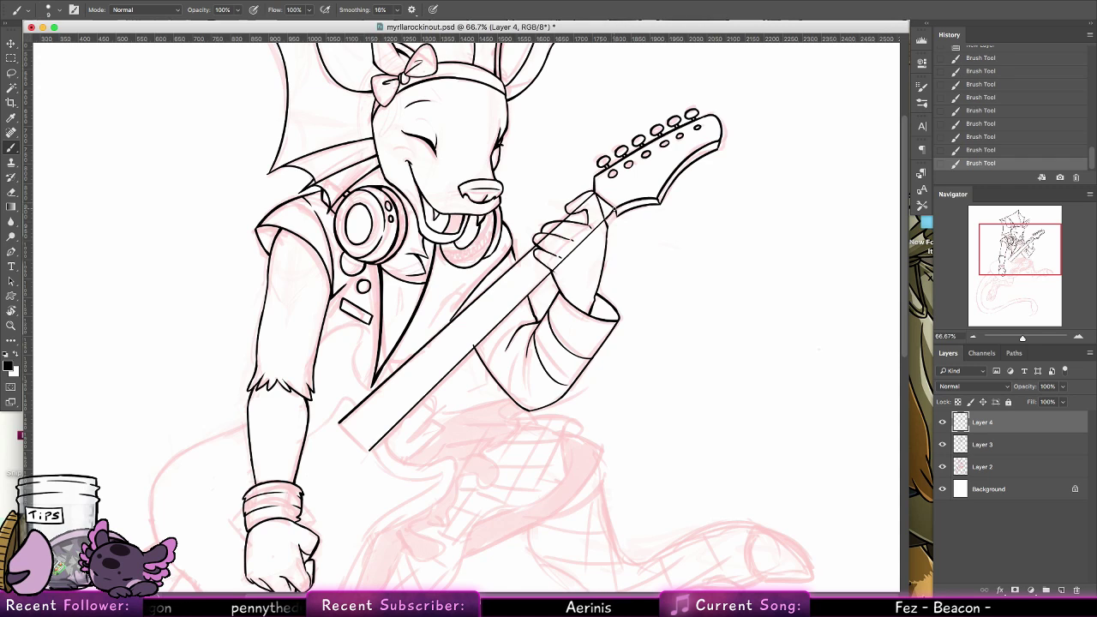
key(ctrl+alt+z)
key(ctrl+alt+z)
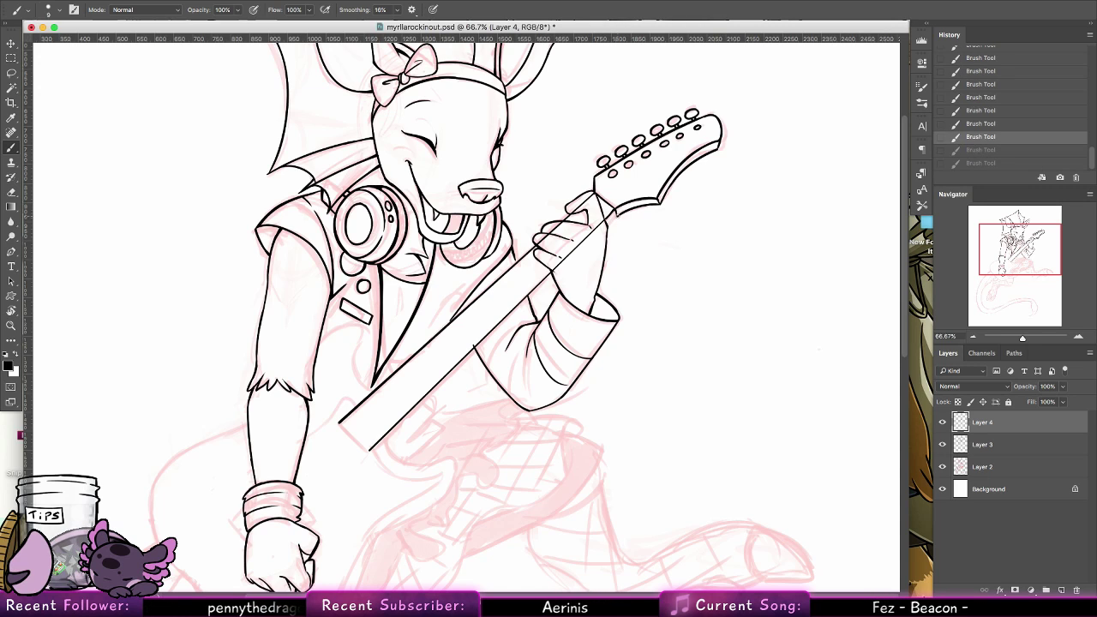
Ink a parallel line just below the neck's lower edge for its side, and close off the neck's body end with a short line
click(615, 210)
shift+click(388, 441)
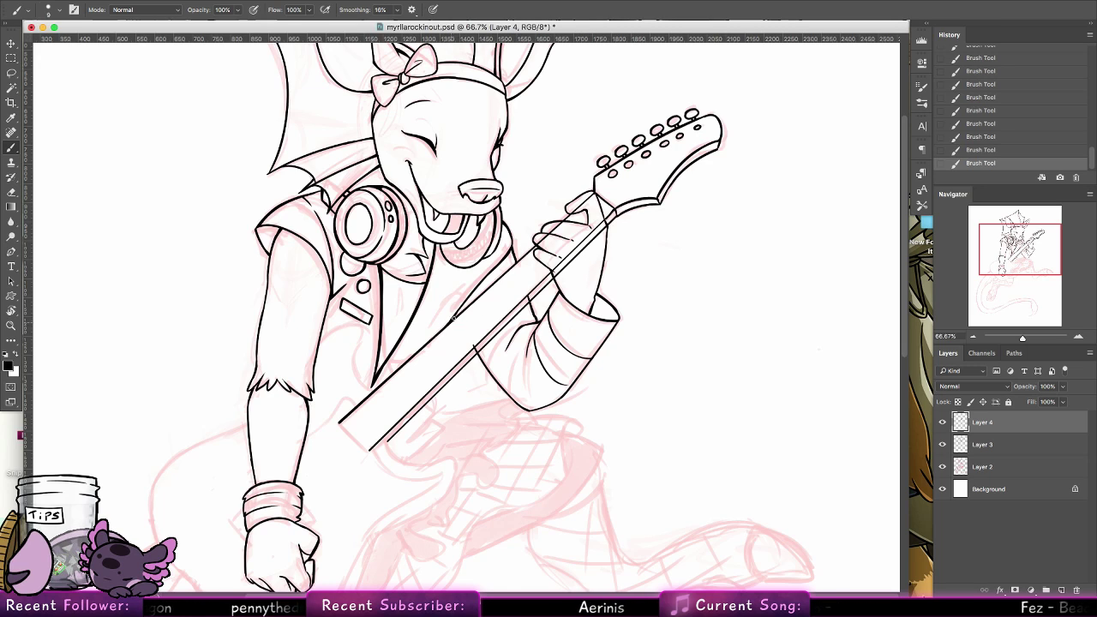
drag(340, 422, 368, 449)
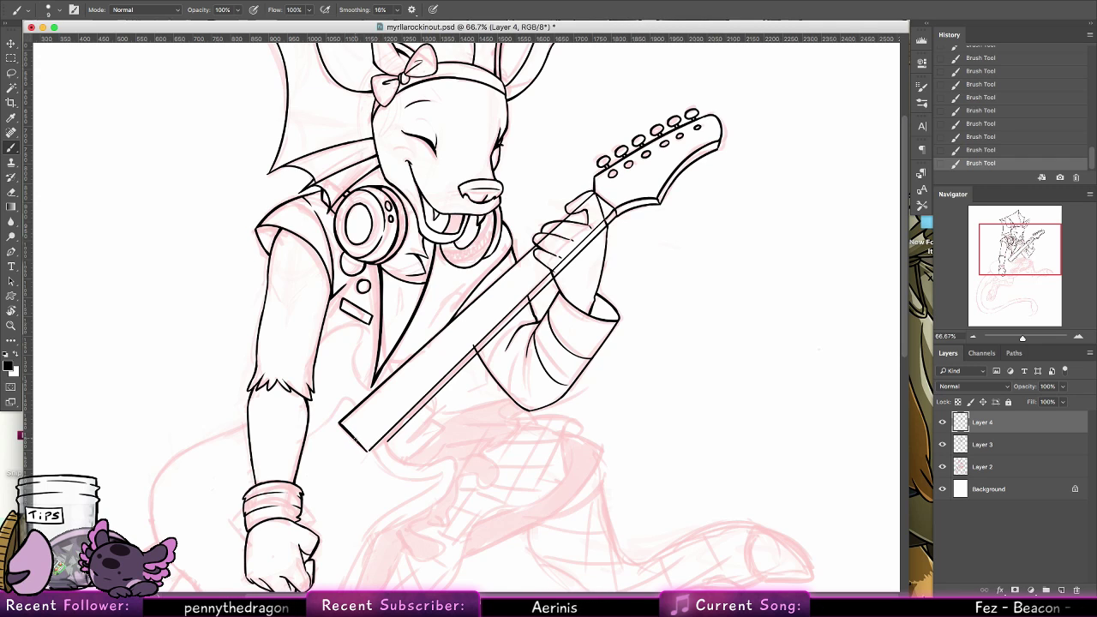
Ink the curved lower cutaway of the guitar body from the neck's end to the horn tip, redoing the stroke until it fits
scroll(399, 270, down, 5)
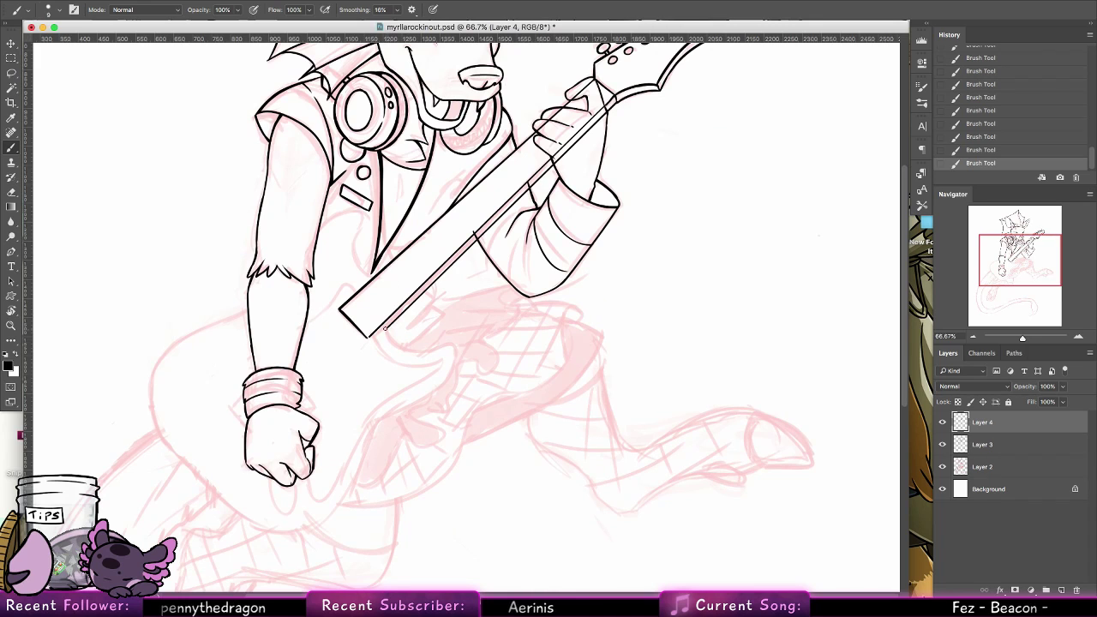
drag(383, 324, 397, 342)
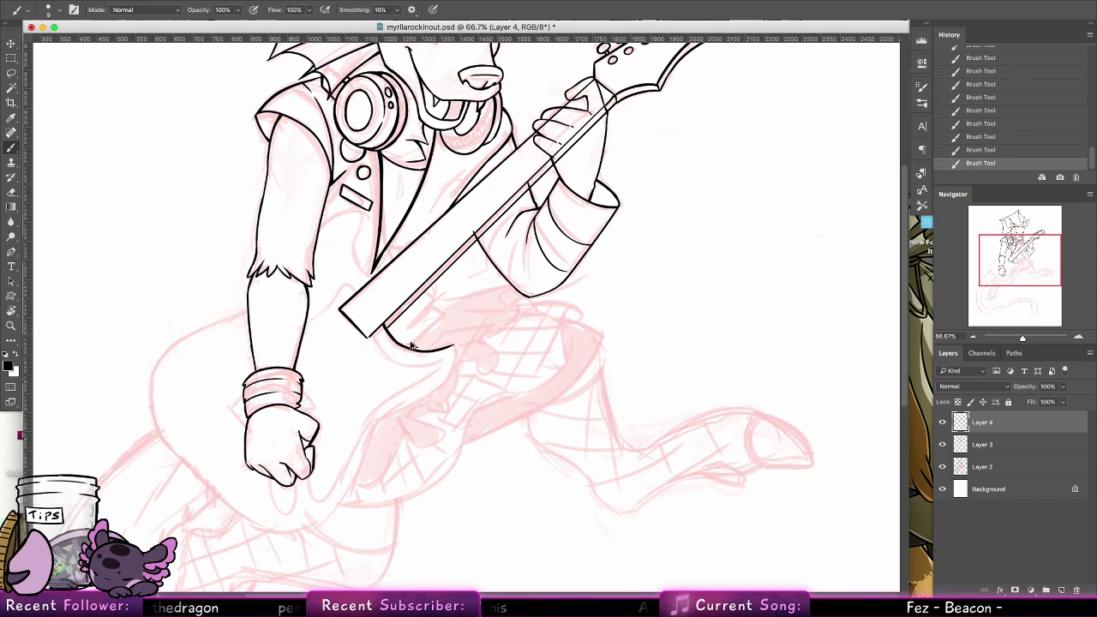
key(super+z)
drag(383, 324, 456, 354)
key(super+z)
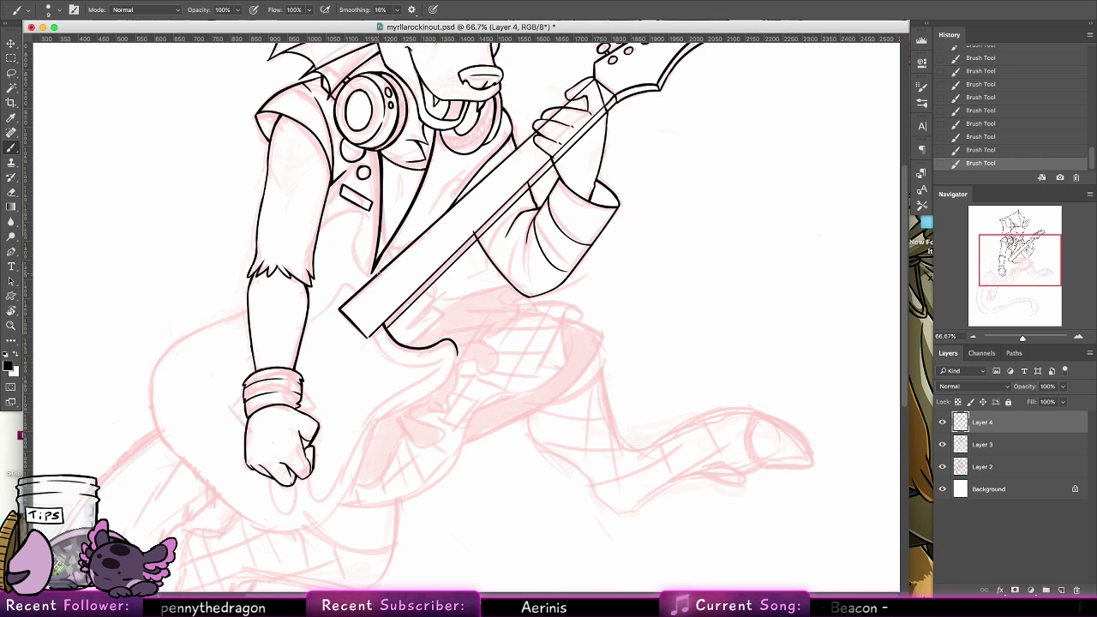
Ink the curved upper horn and cutaway of the guitar body between the arm and the neck, reworking the strokes beside the vest edge
key(super+z)
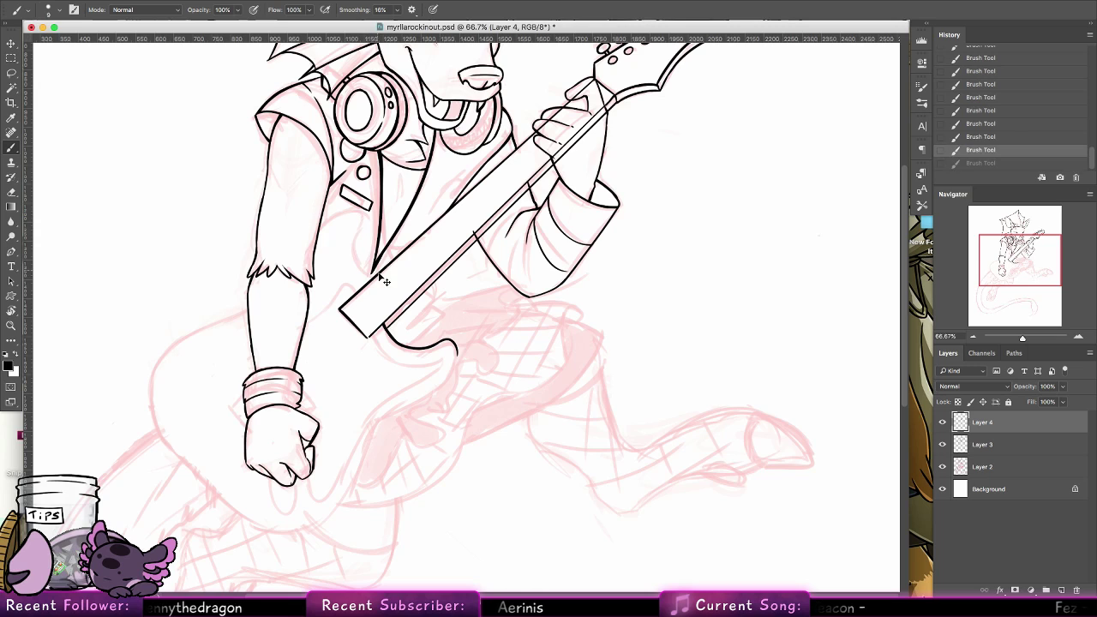
key(super+shift+z)
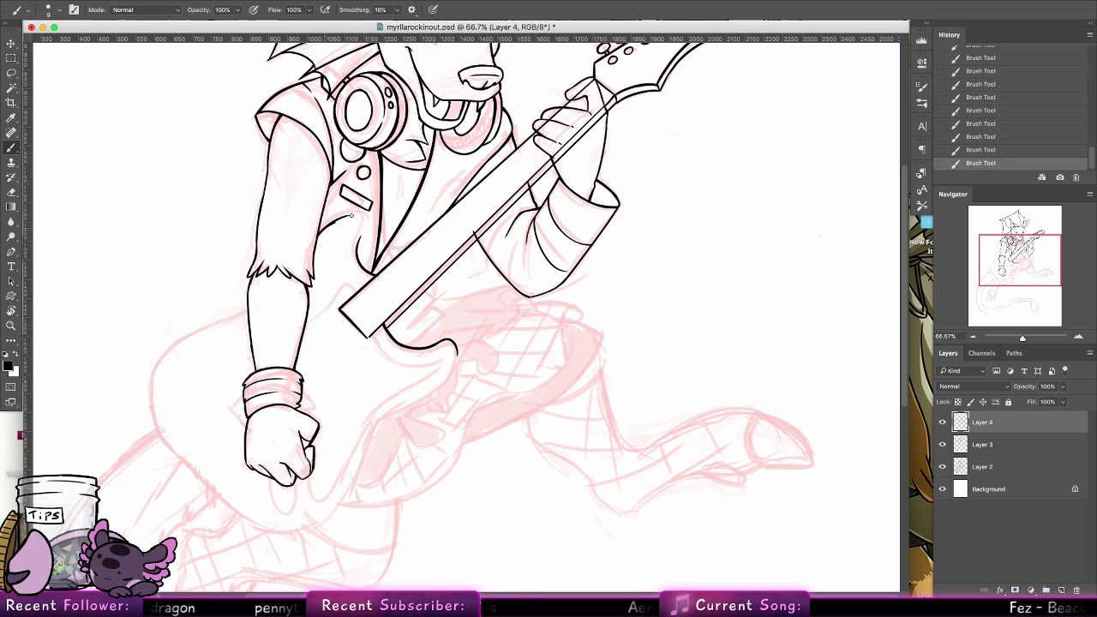
key(super+z)
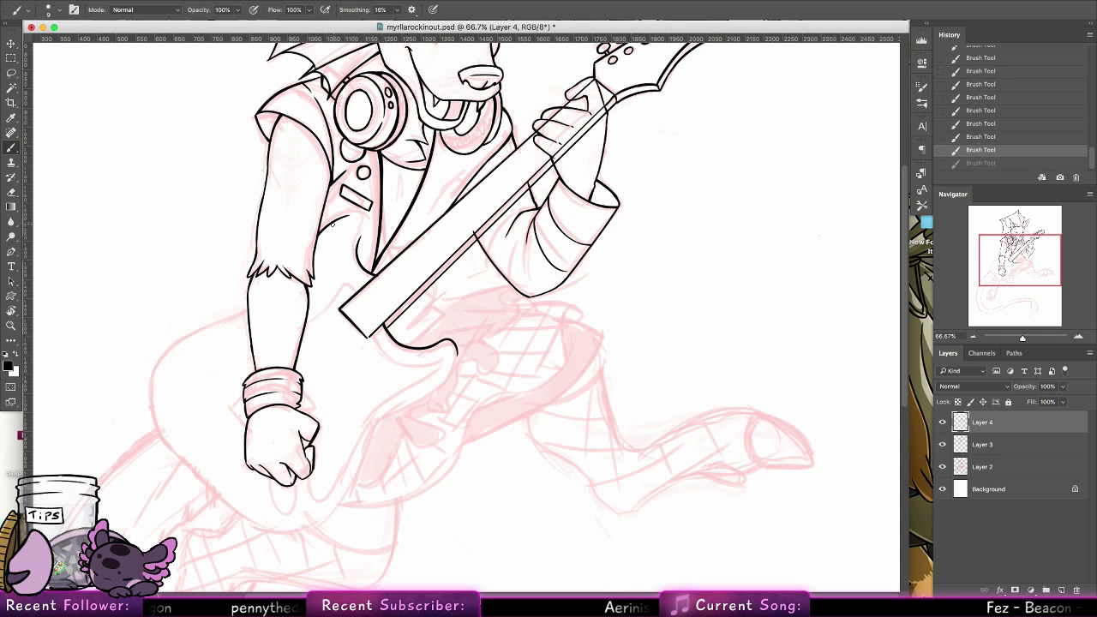
key(super+shift+z)
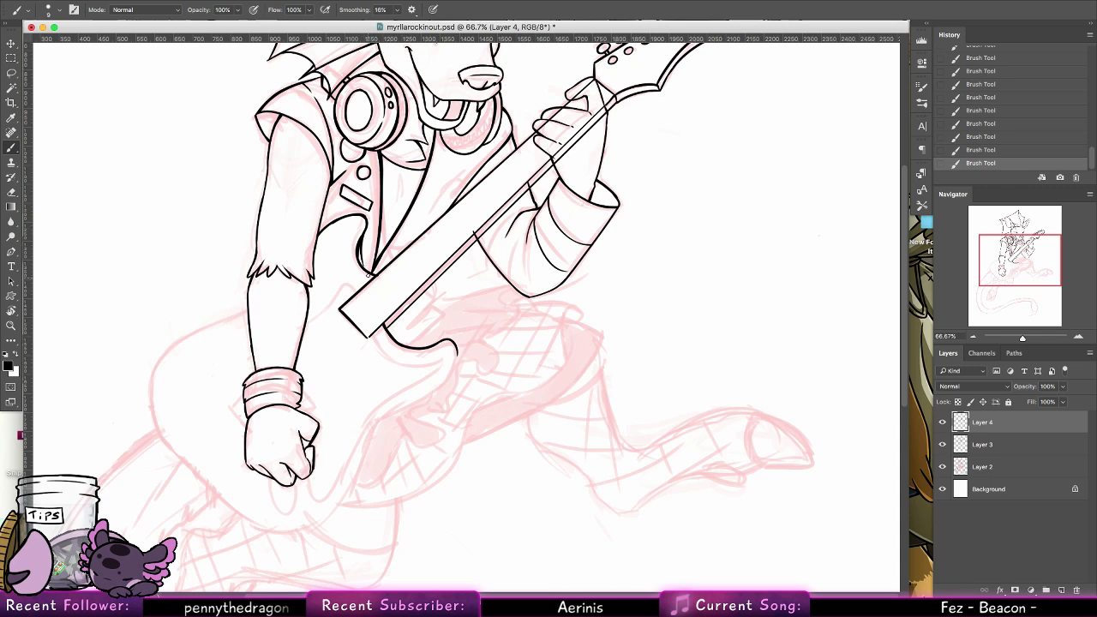
key(super+z)
key(super+shift+z)
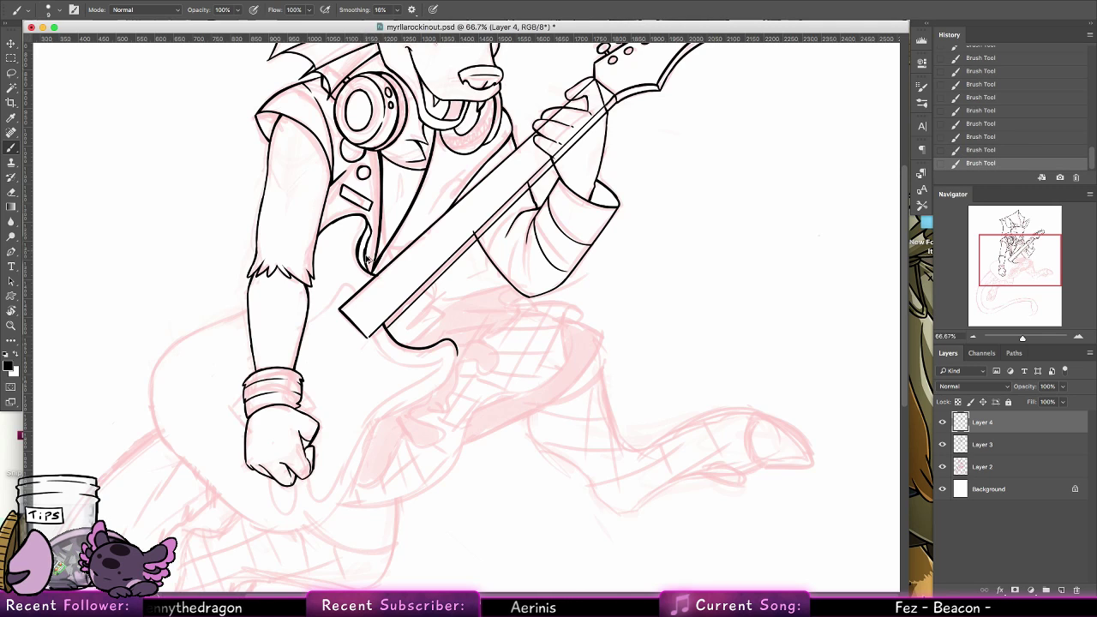
key(super+z)
key(super+shift+z)
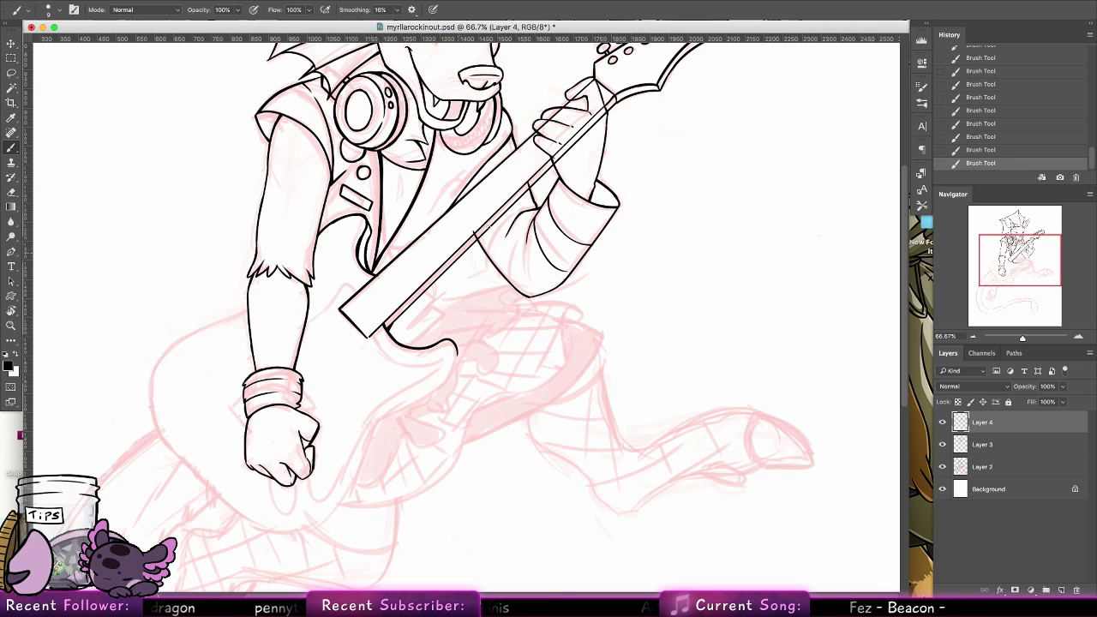
Erase the neck lines crossing the fretting hand with a 35 px eraser, and erase the sleeve lines overlapping the neck on Layer 3
key(e)
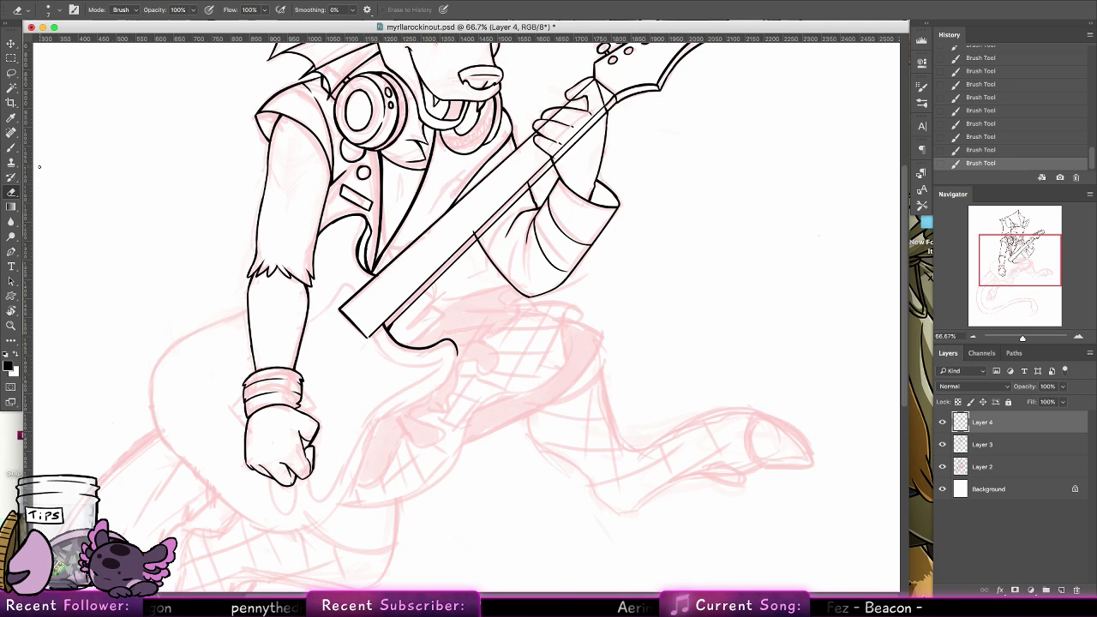
drag(563, 171, 553, 256)
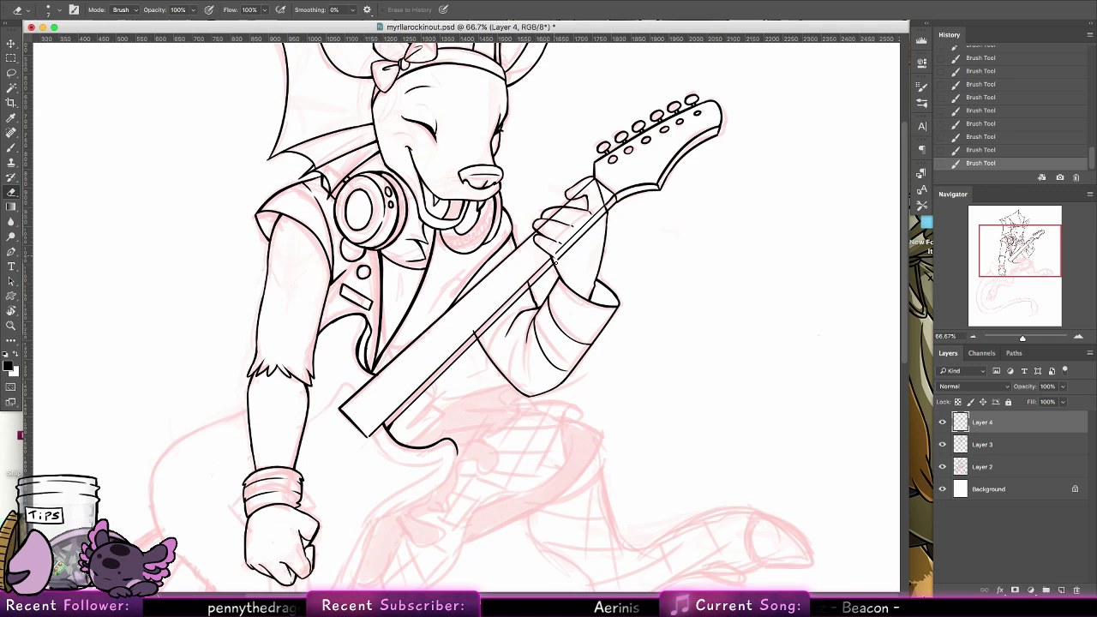
click(49, 10)
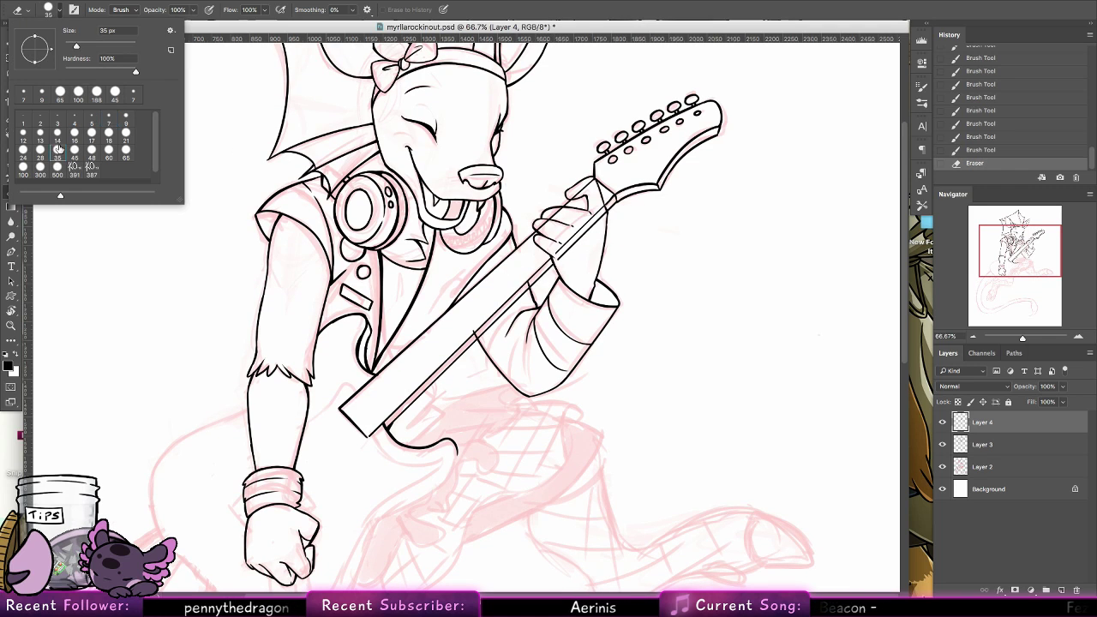
drag(528, 240, 565, 209)
key(super+z)
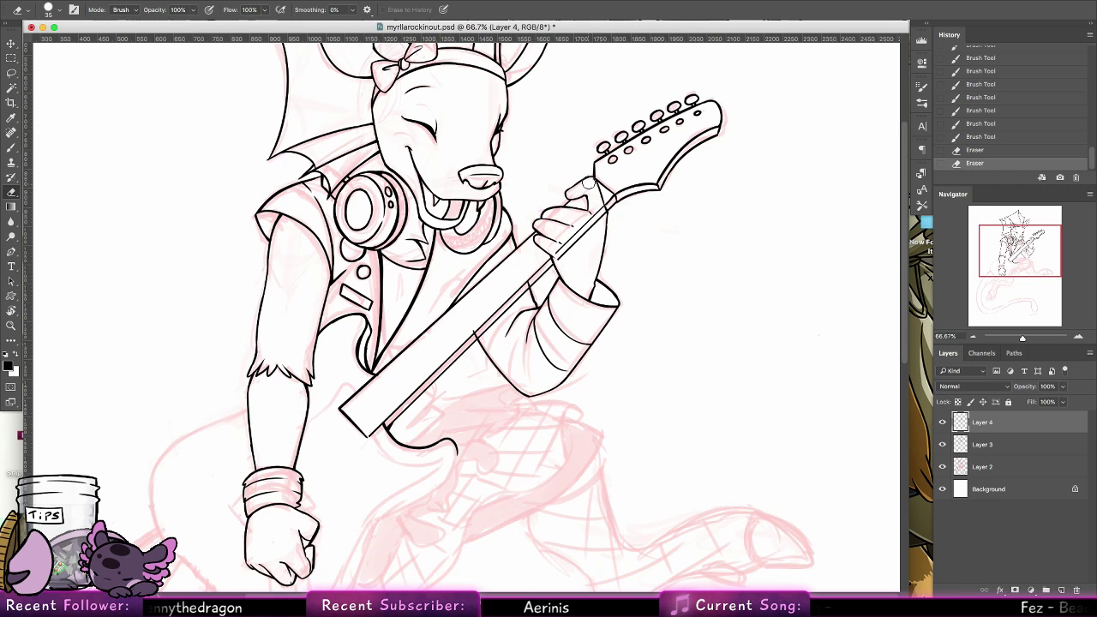
drag(580, 230, 563, 244)
click(982, 443)
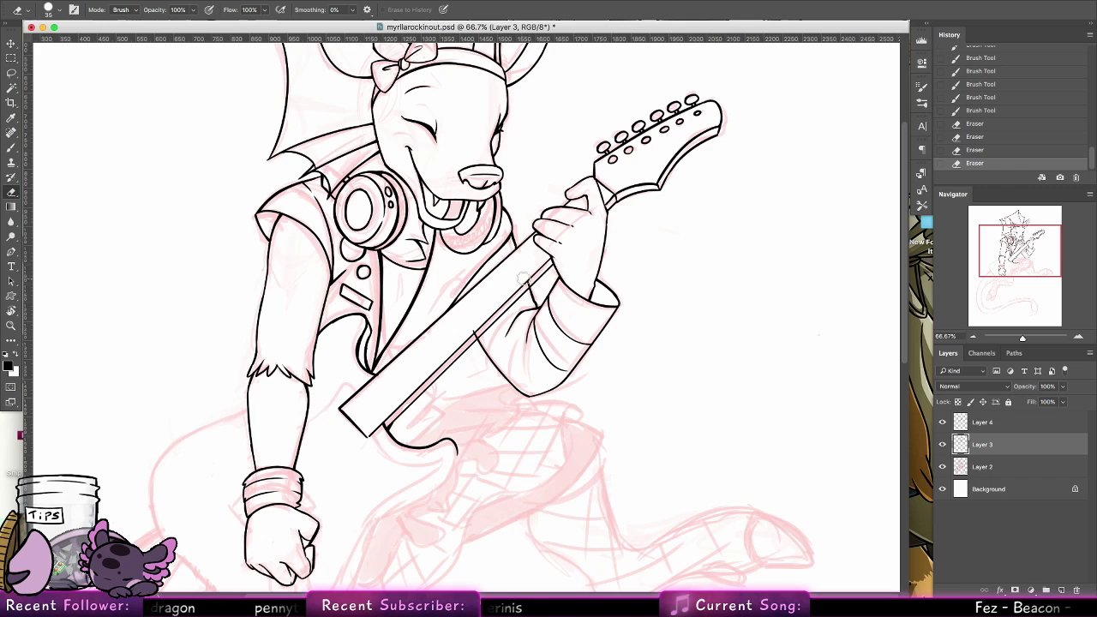
mouse_move(523, 281)
mouse_down()
mouse_move(464, 341)
mouse_move(486, 319)
mouse_up()
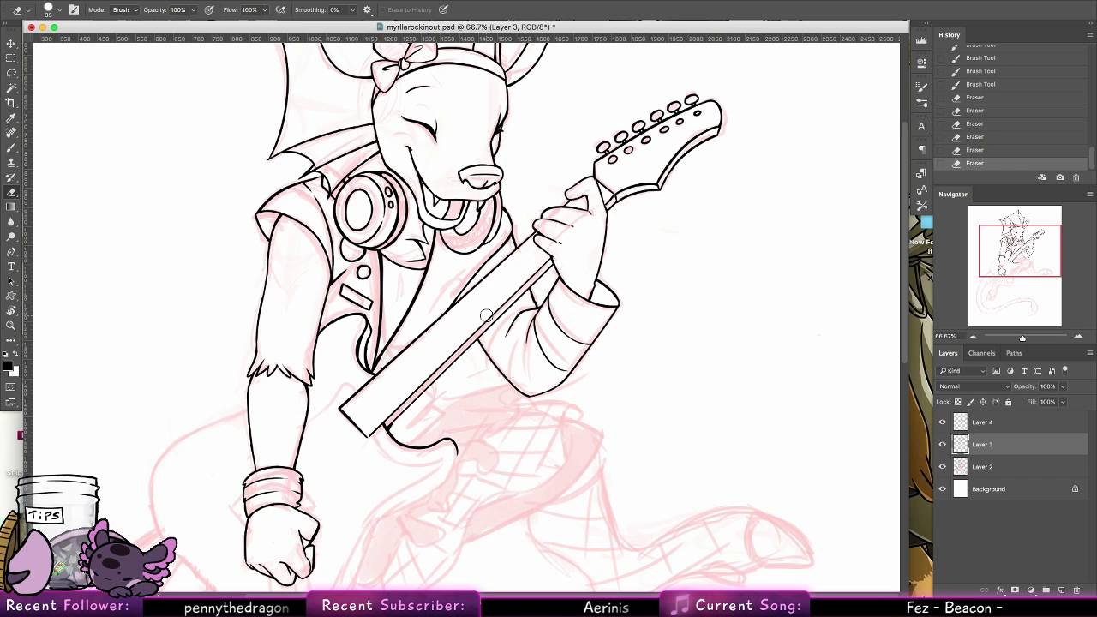
Thicken the guitar neck's lower edge with brush strokes on Layer 3, from the body end up to the fretting hand
key(b)
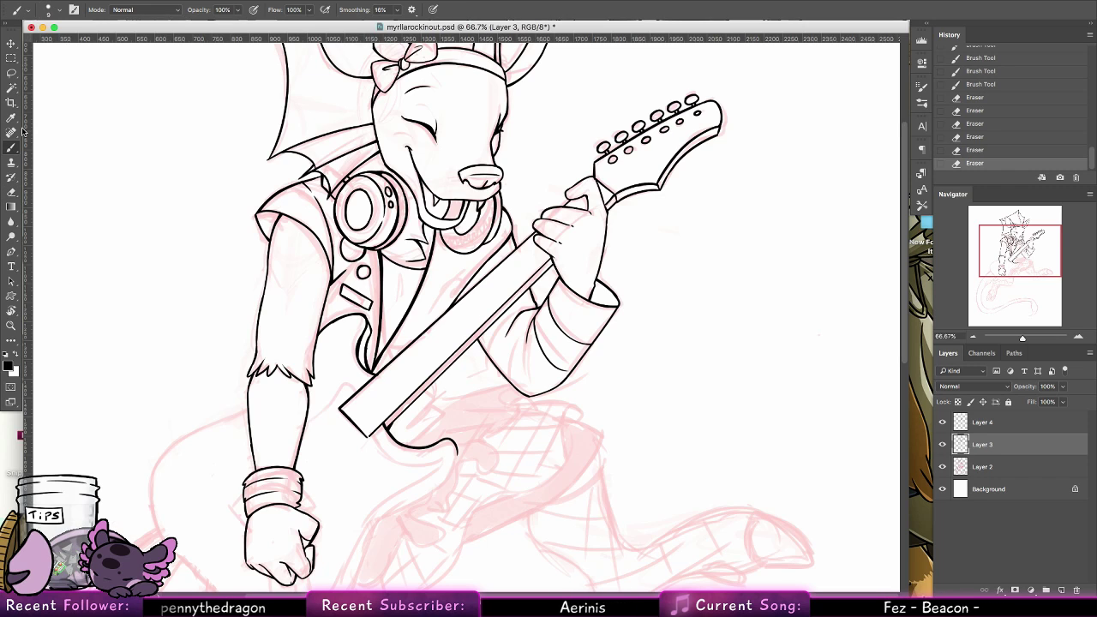
mouse_move(382, 416)
mouse_down()
mouse_move(389, 425)
mouse_move(528, 291)
mouse_up()
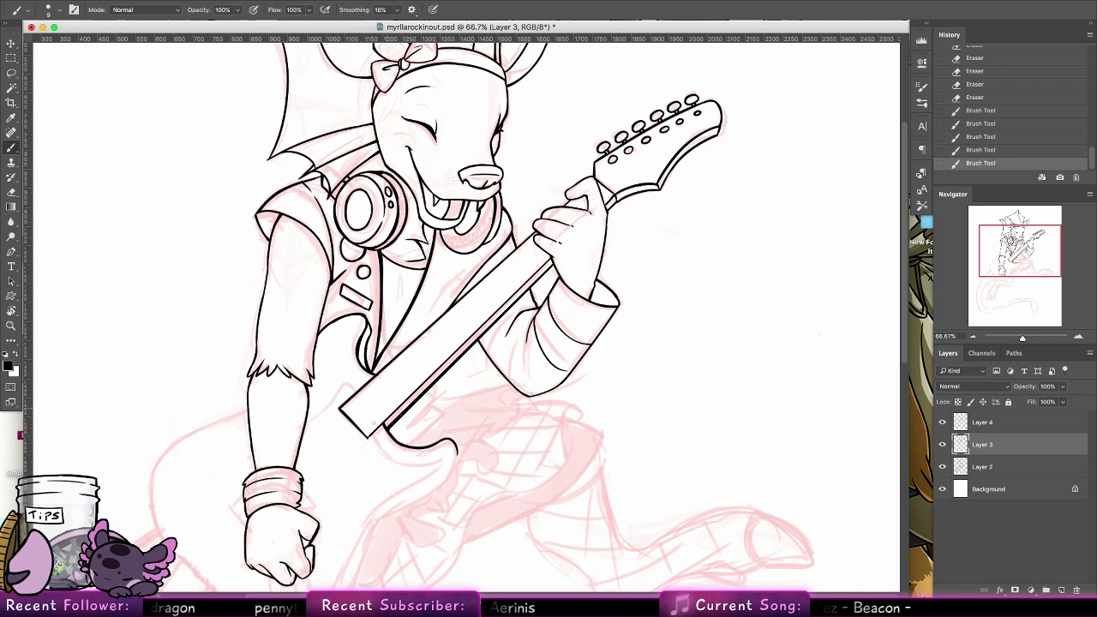
drag(368, 436, 492, 314)
drag(450, 355, 552, 258)
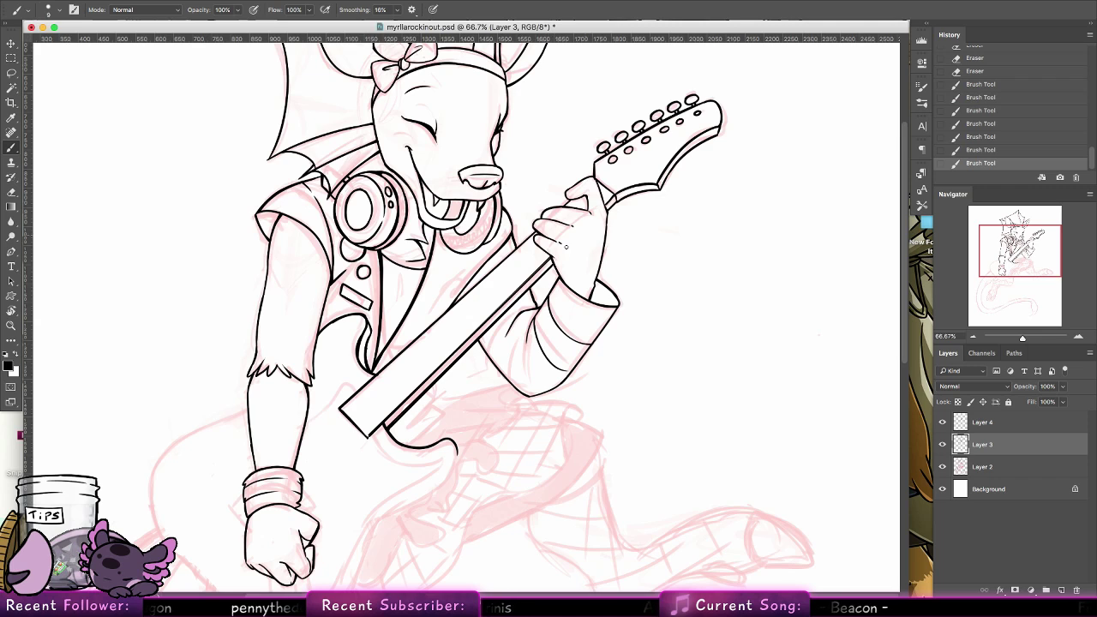
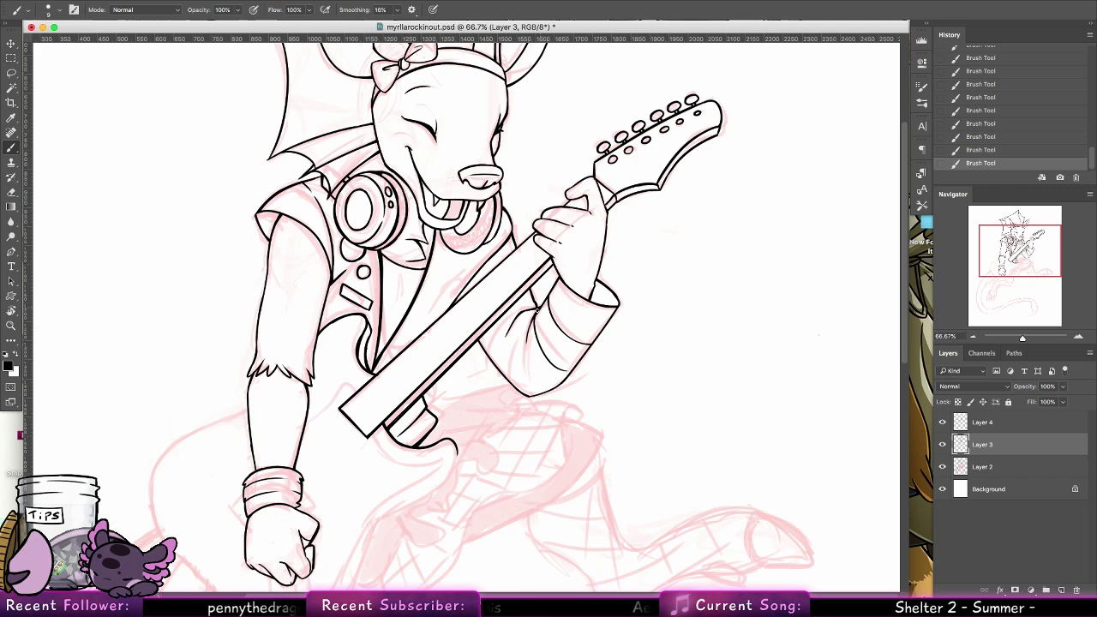
Ink the short curved fold line inside the raised arm's sleeve below the cuff, redoing the stroke until it fits
key(super+z)
drag(534, 312, 526, 349)
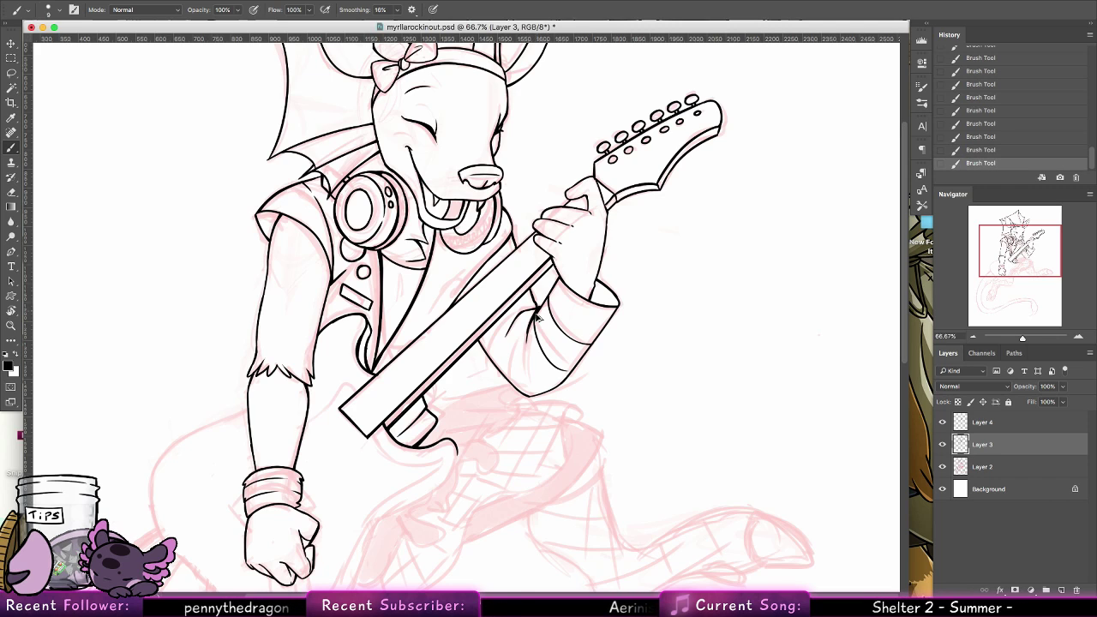
key(super+z)
drag(536, 313, 527, 350)
key(super+z)
drag(534, 312, 526, 349)
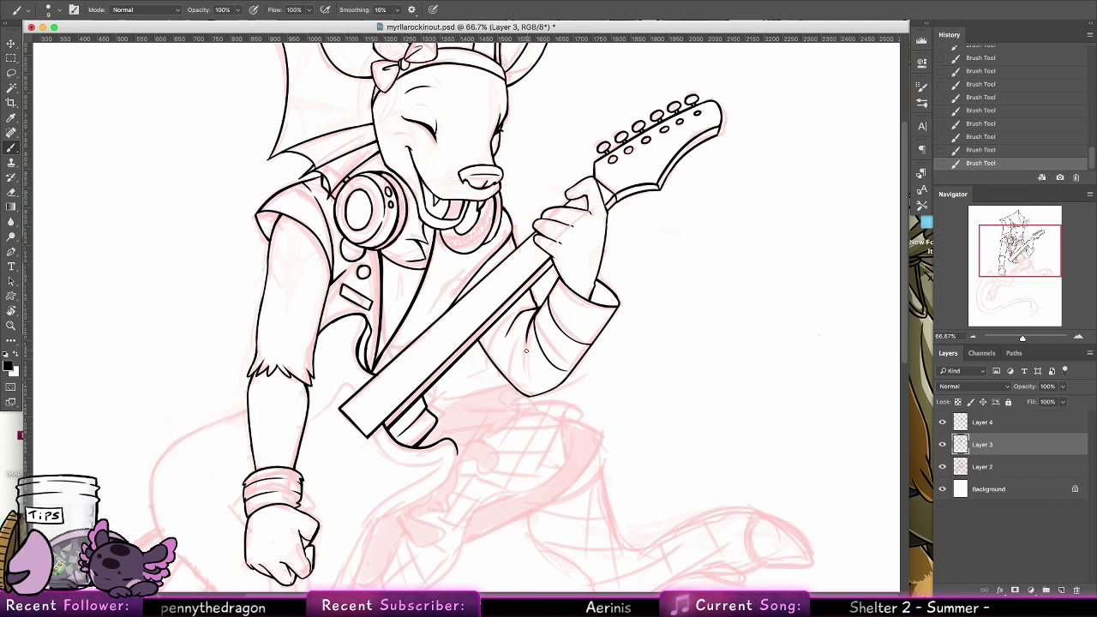
Ink the guitar body's lower edge from the lower horn tip through the waist curve toward the body's base, reworking the stroke
scroll(383, 342, down, 5)
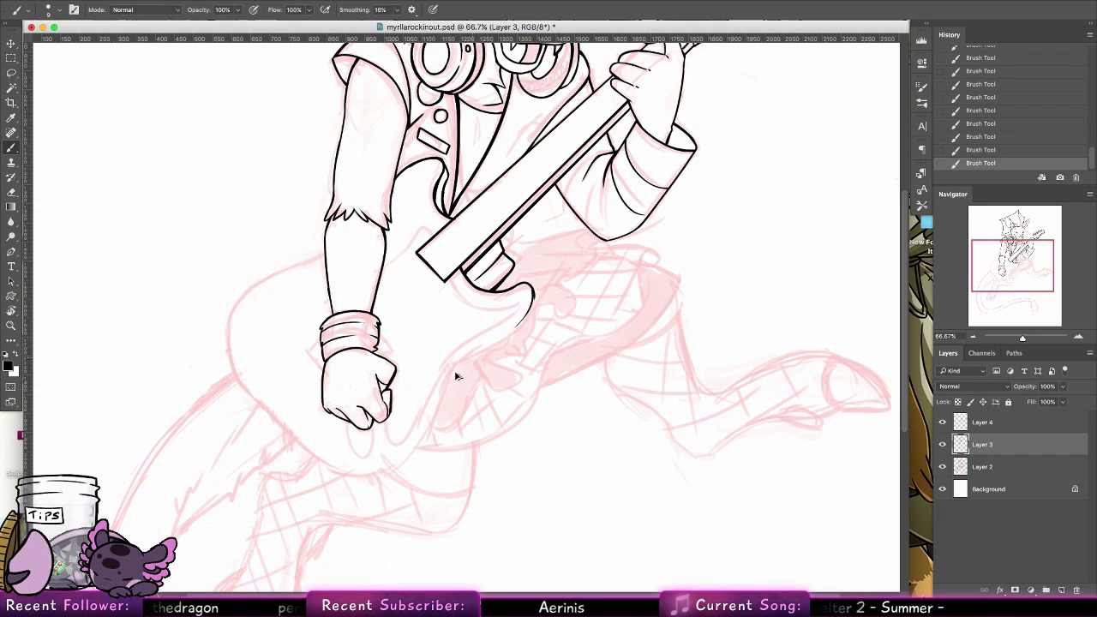
key(super+z)
drag(455, 373, 391, 470)
key(super+z)
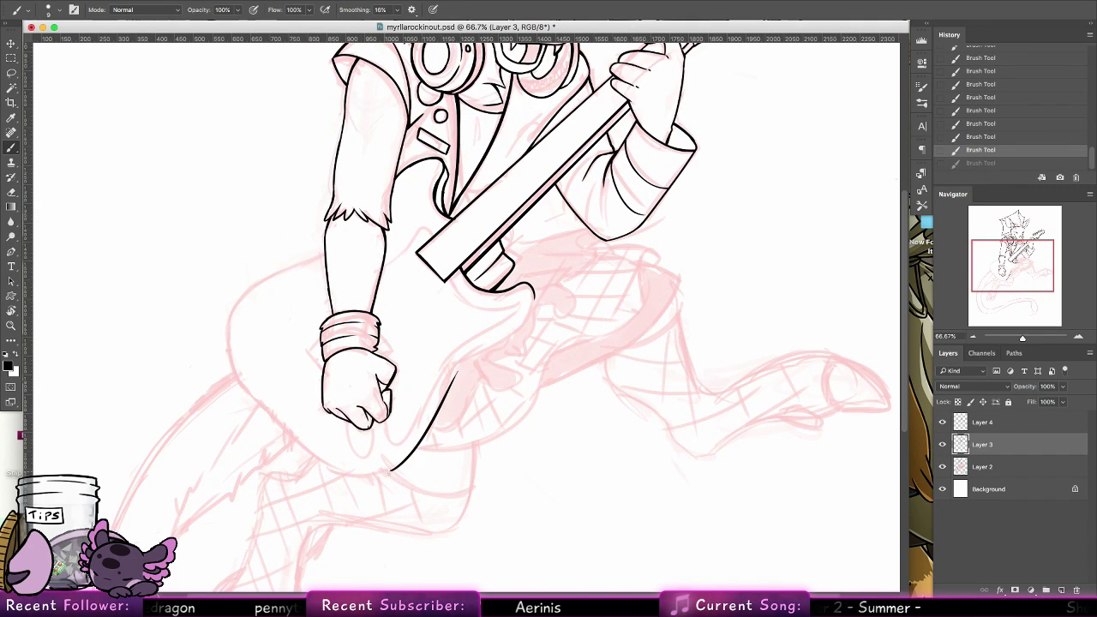
mouse_move(456, 372)
mouse_down()
mouse_move(389, 472)
mouse_move(419, 447)
mouse_move(388, 471)
mouse_up()
key(super+z)
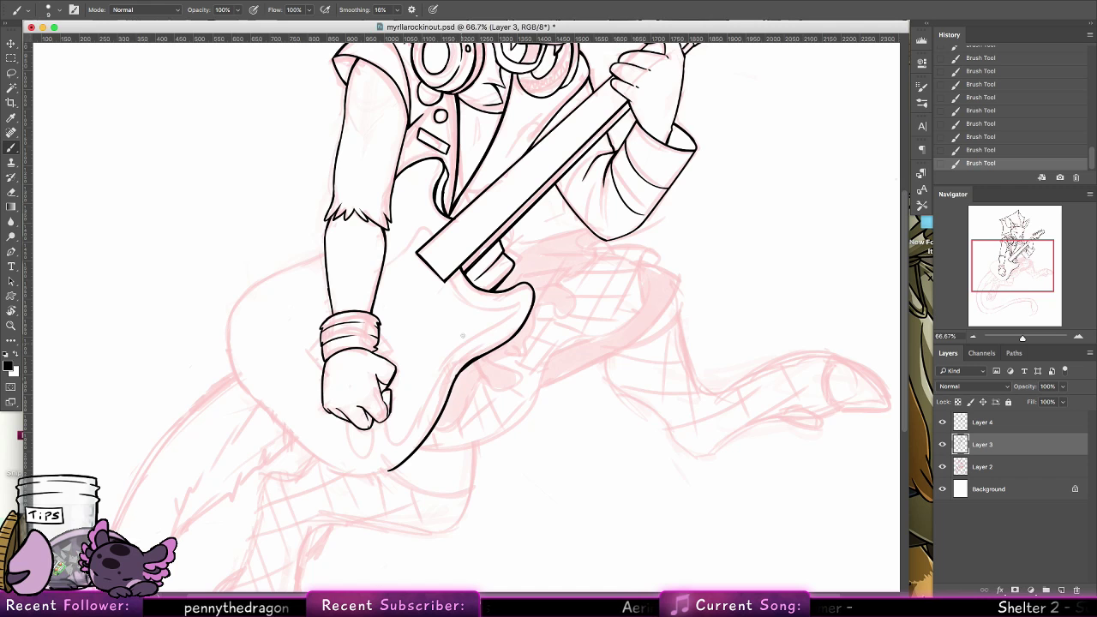
Ink the guitar body's rounded outer edge from the strumming forearm around and down toward the base, redoing the lower part
drag(423, 391, 453, 425)
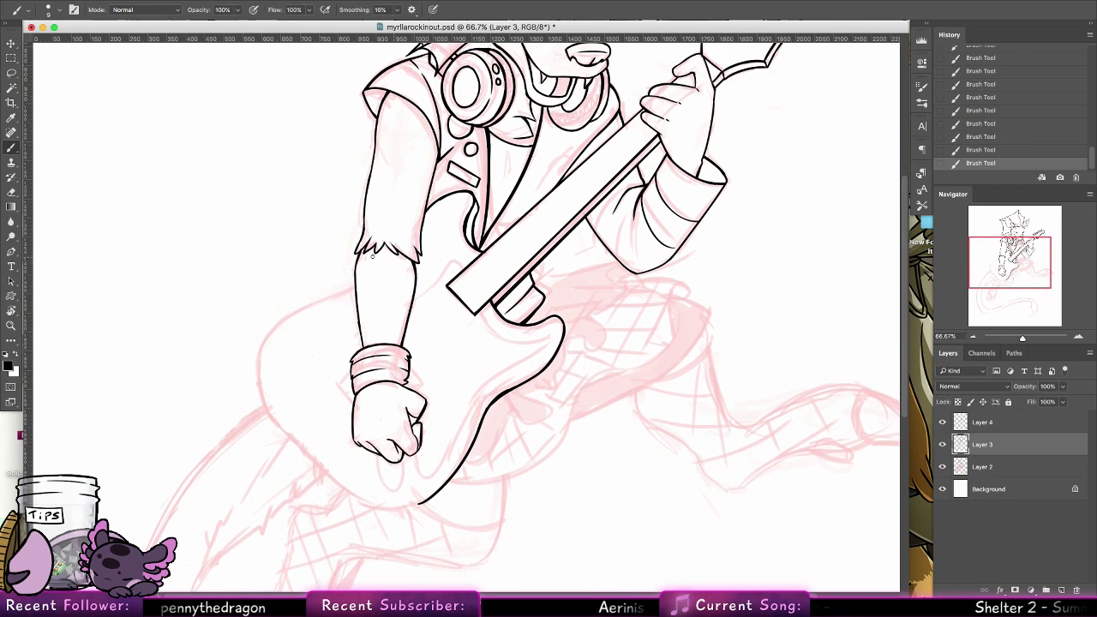
mouse_move(354, 286)
mouse_down()
mouse_move(325, 298)
mouse_move(261, 386)
mouse_up()
key(super+z)
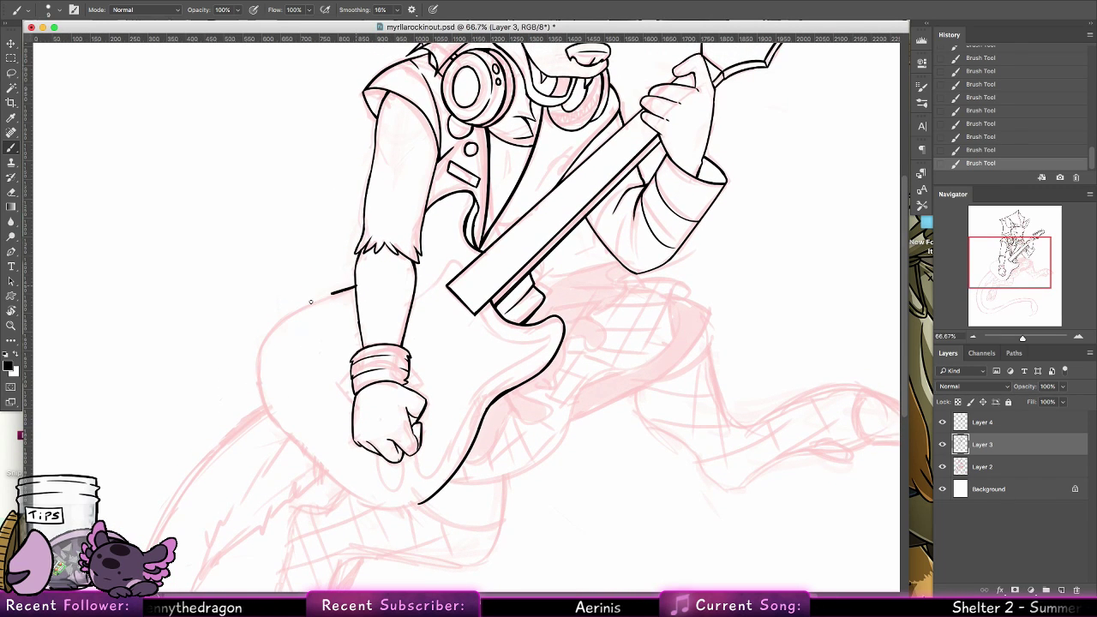
mouse_move(355, 287)
mouse_down()
mouse_move(257, 375)
mouse_move(306, 448)
mouse_up()
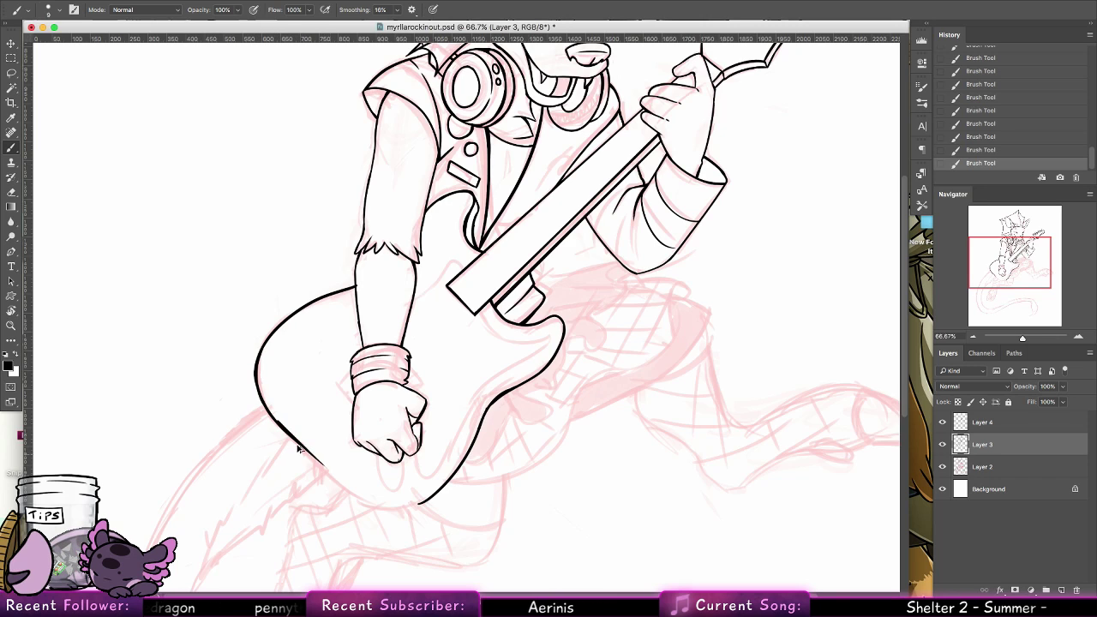
drag(306, 448, 349, 494)
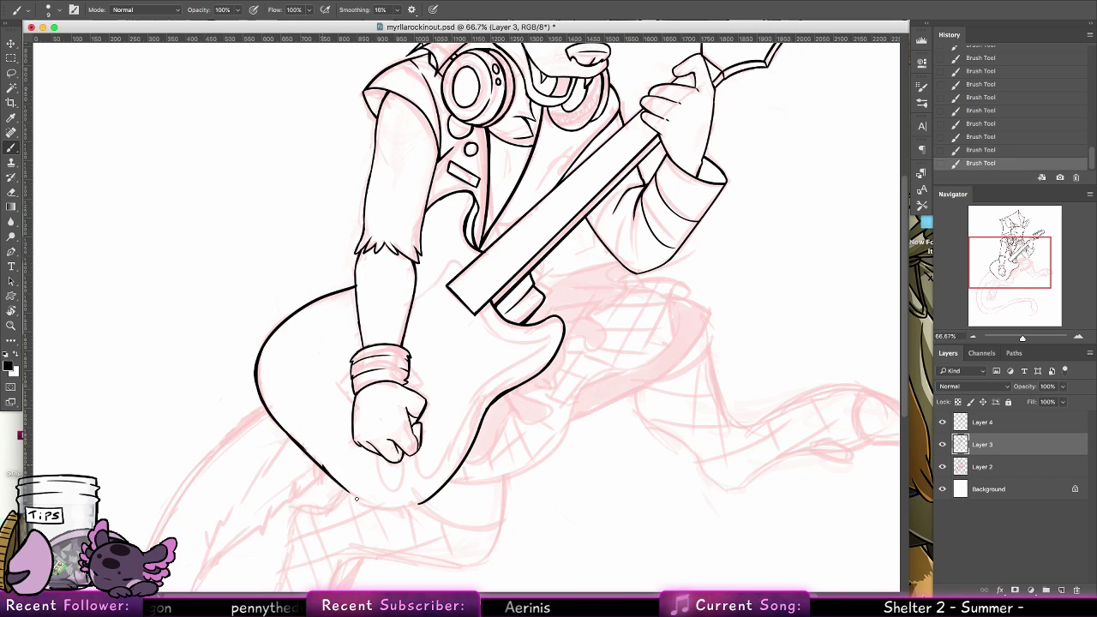
key(super+z)
drag(301, 445, 349, 492)
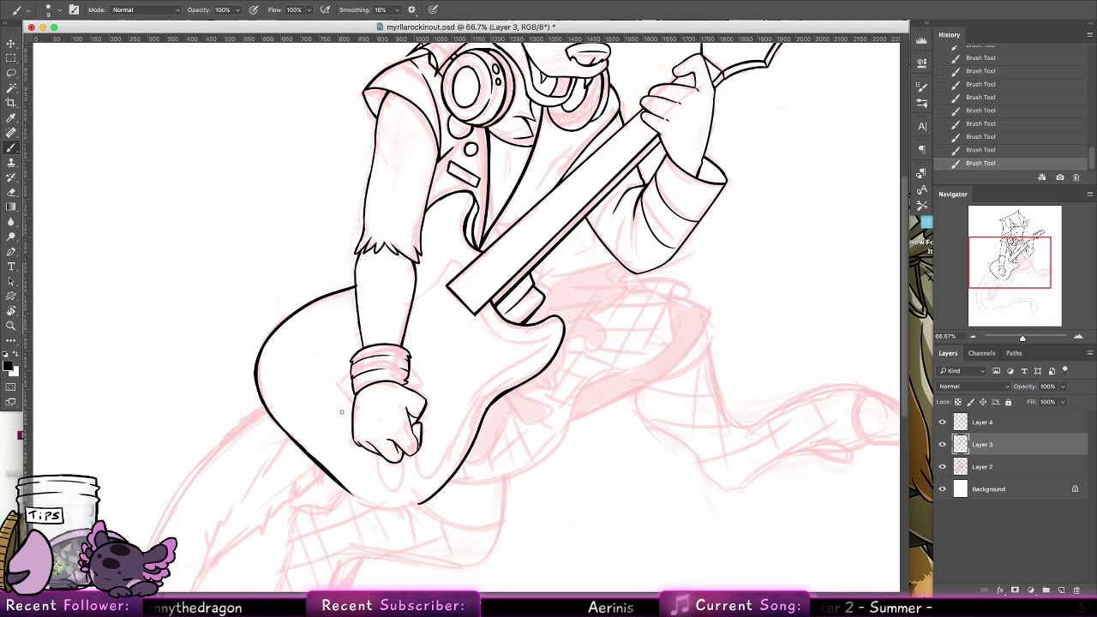
Rotate the canvas so the guitar neck is vertical, and close the gap in the outline at the guitar body's base with a smooth curve
key(r)
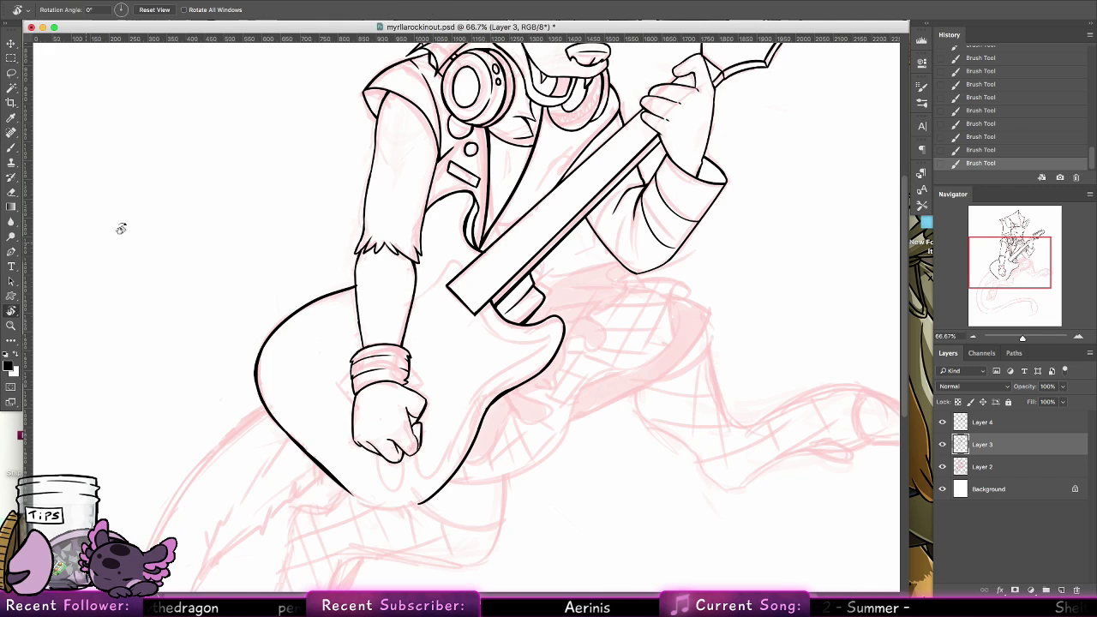
drag(117, 225, 582, 172)
click(12, 148)
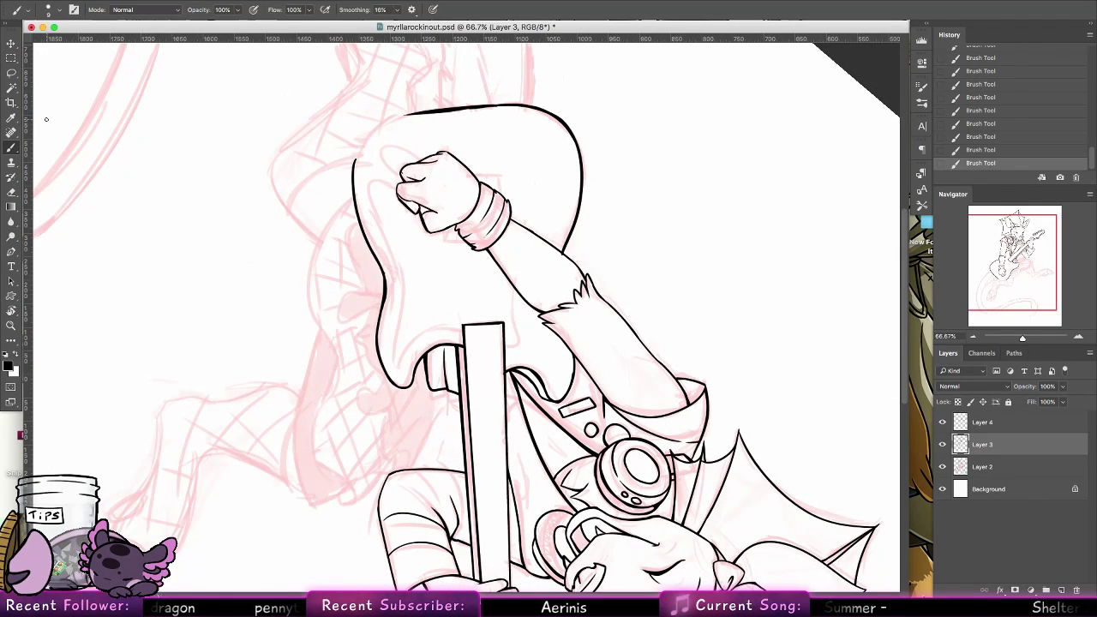
drag(428, 245, 415, 365)
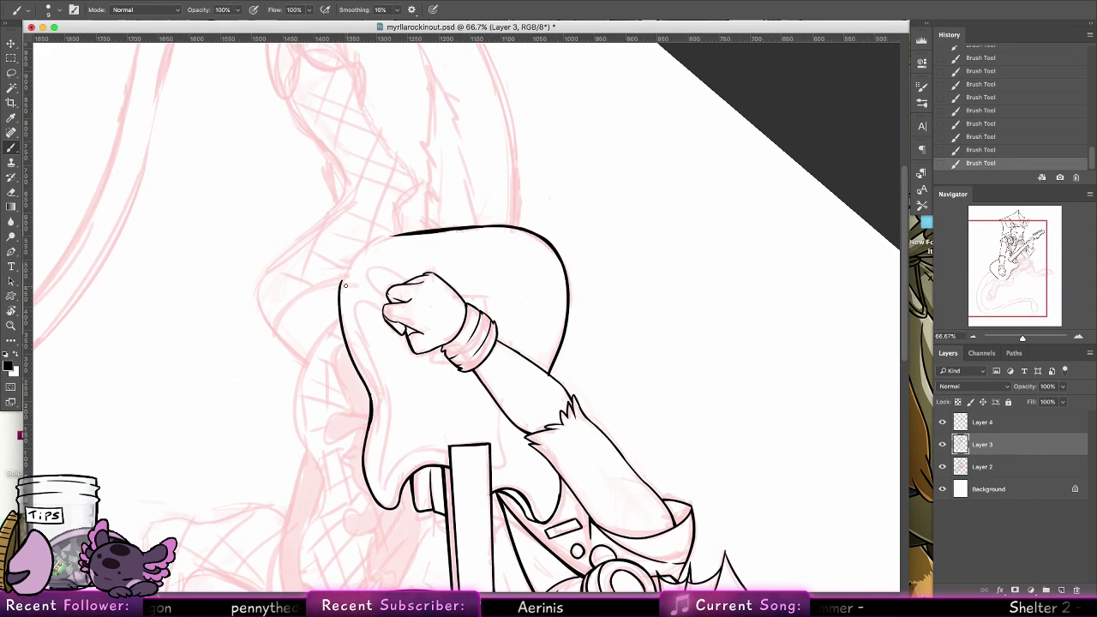
key(super+z)
drag(339, 296, 390, 234)
key(super+z)
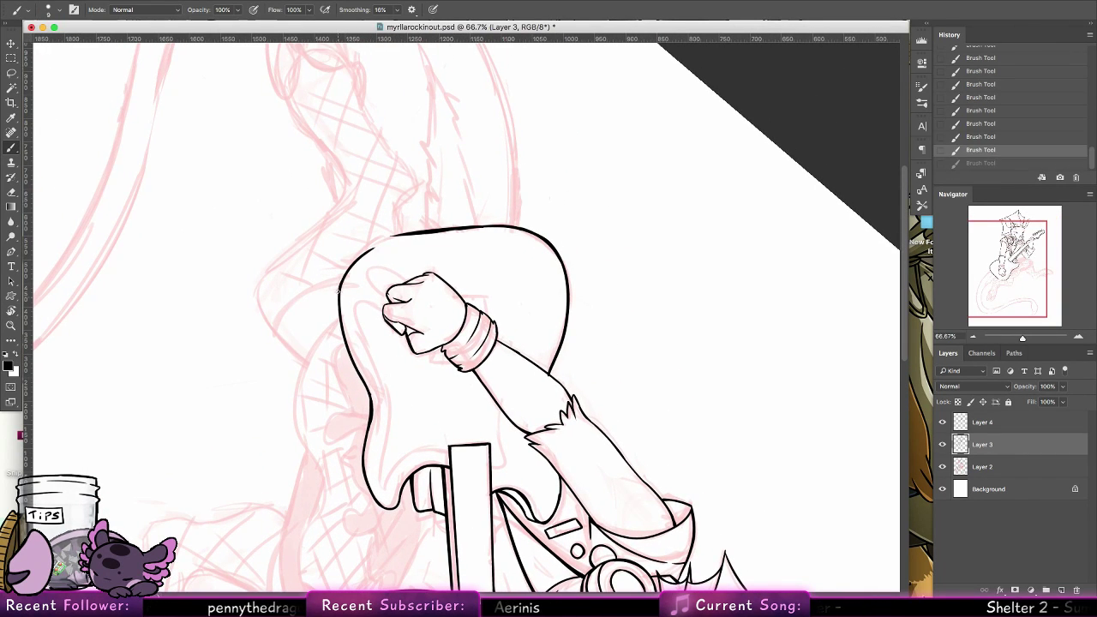
drag(339, 296, 390, 233)
key(super+z)
drag(340, 297, 376, 243)
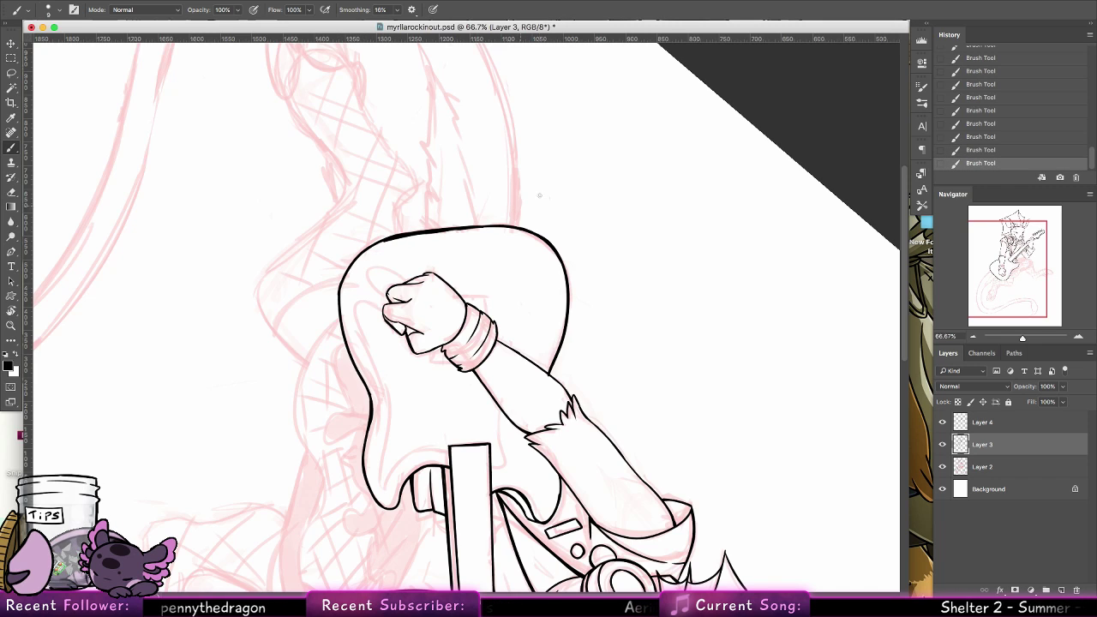
key(super+z)
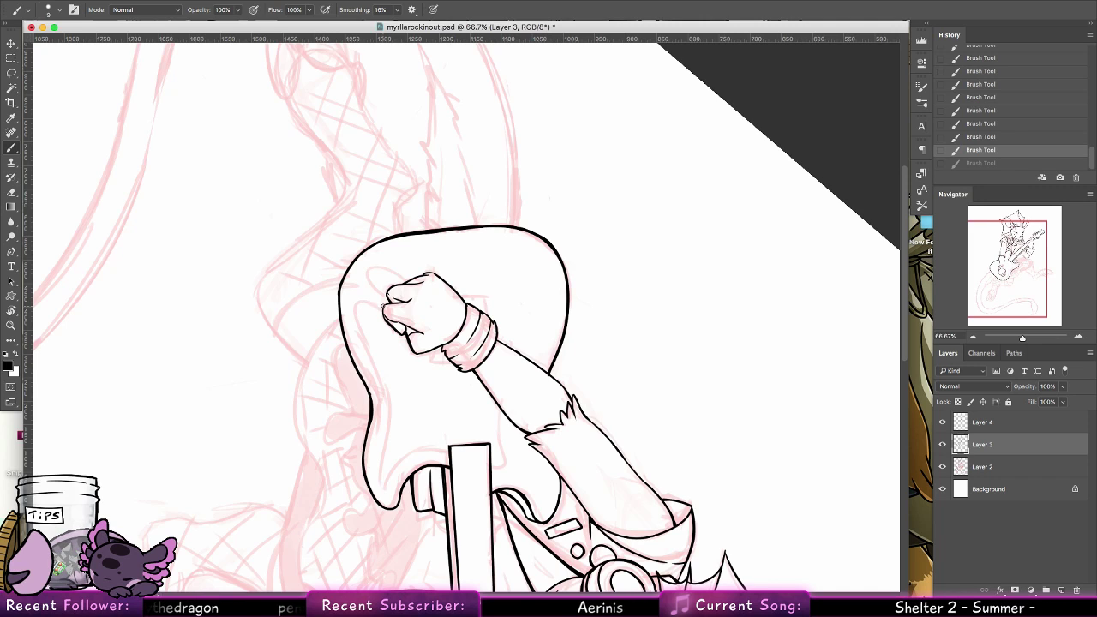
Ink the pickguard's inner contour from the fist along the guitar body's lower edge toward the lower horn, redoing the stroke
drag(383, 306, 386, 323)
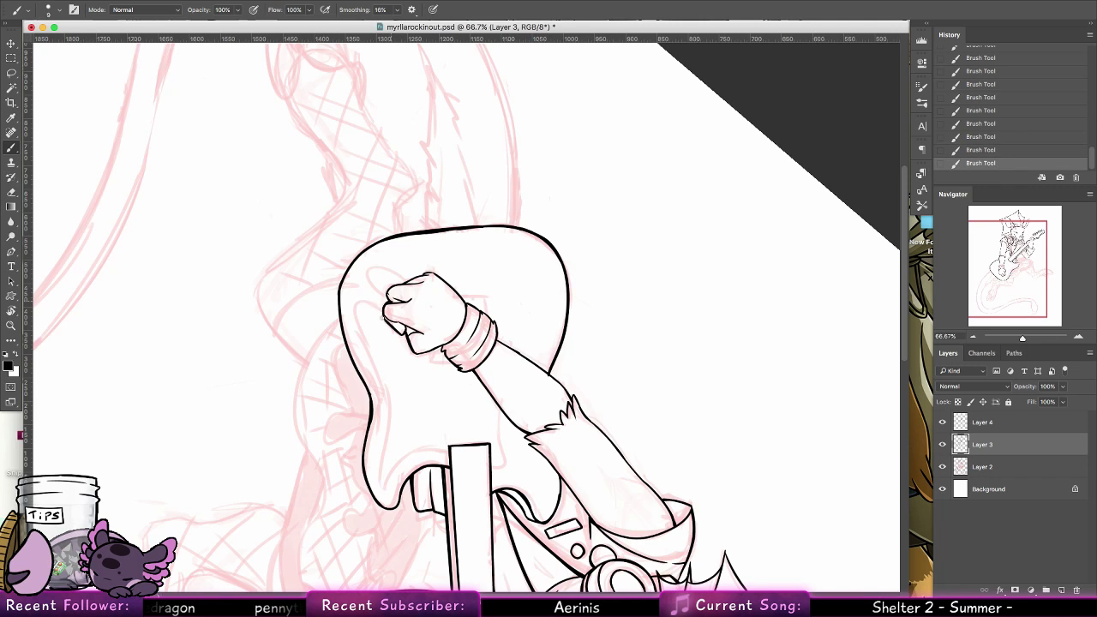
key(super+z)
mouse_move(391, 299)
mouse_down()
mouse_move(359, 316)
mouse_move(388, 460)
mouse_up()
key(super+z)
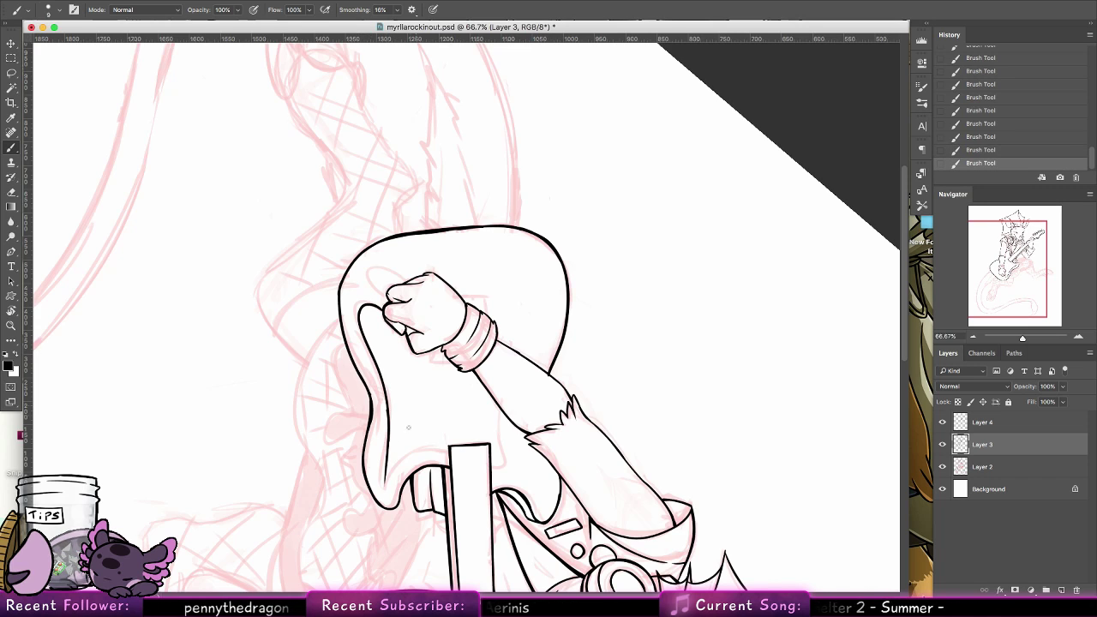
key(super+z)
drag(389, 412, 385, 477)
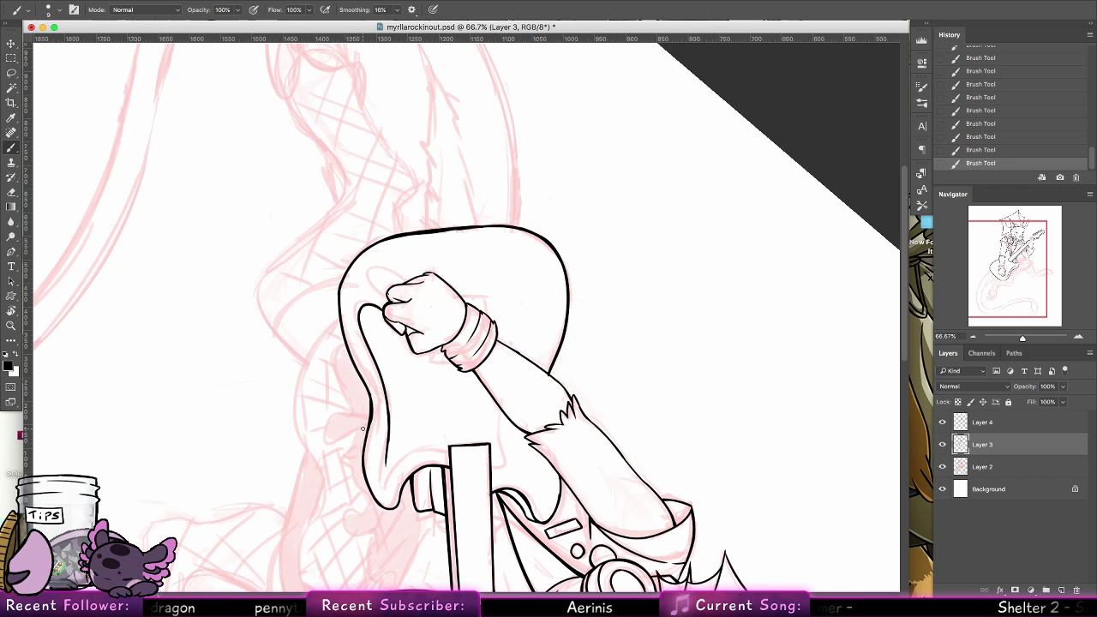
Reset the canvas rotation and ink the pickguard's remaining edges, at the lower horn and from the neck's upper side to the forearm
key(r)
key(Escape)
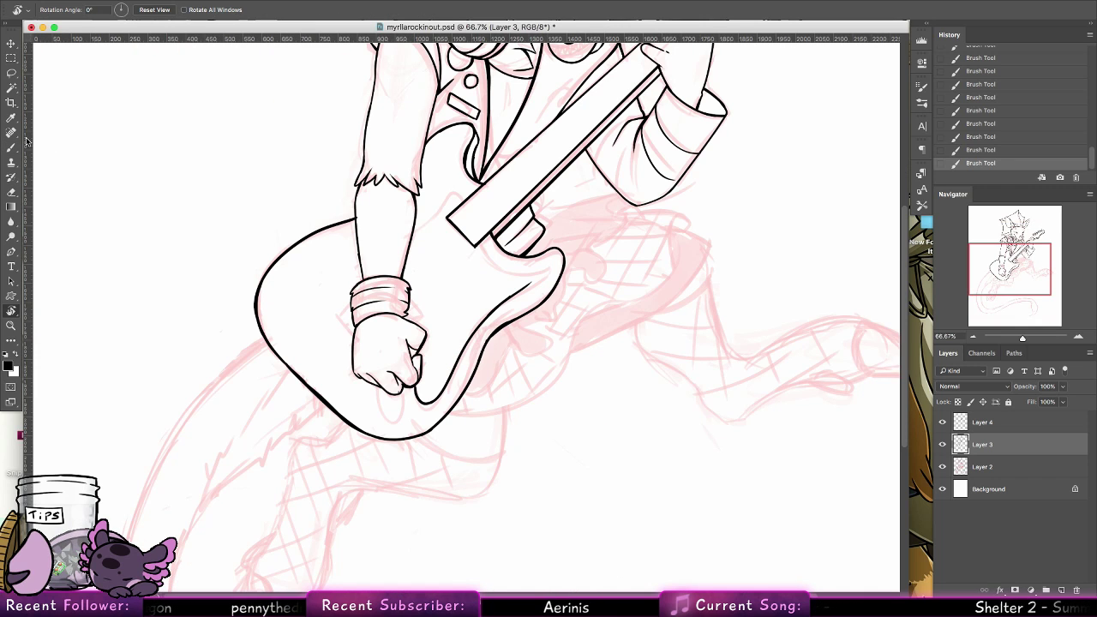
key(b)
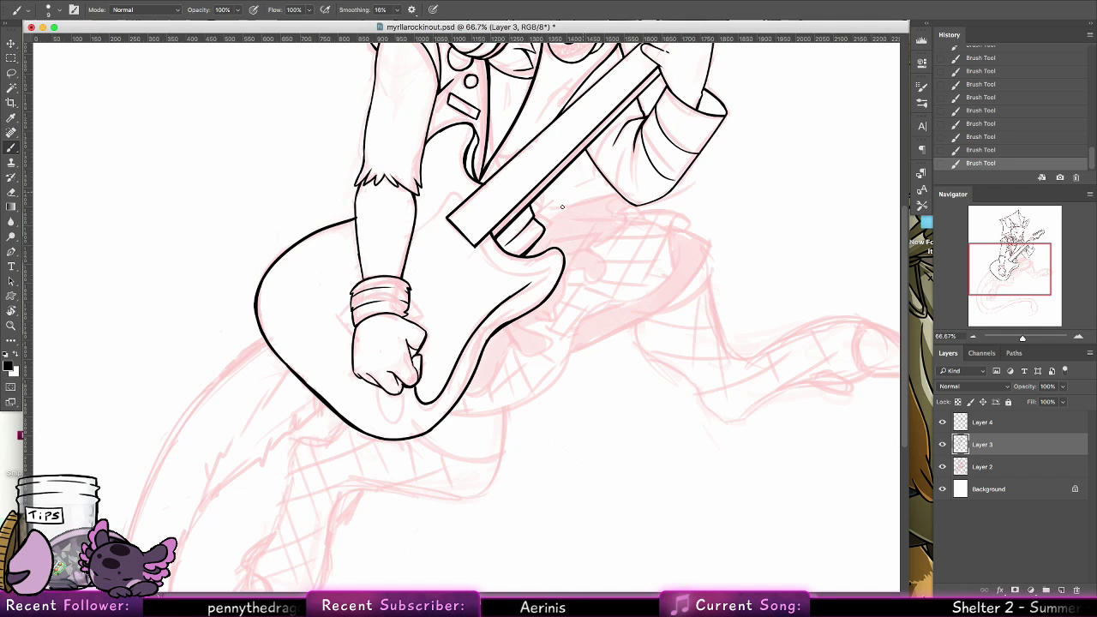
drag(482, 253, 545, 265)
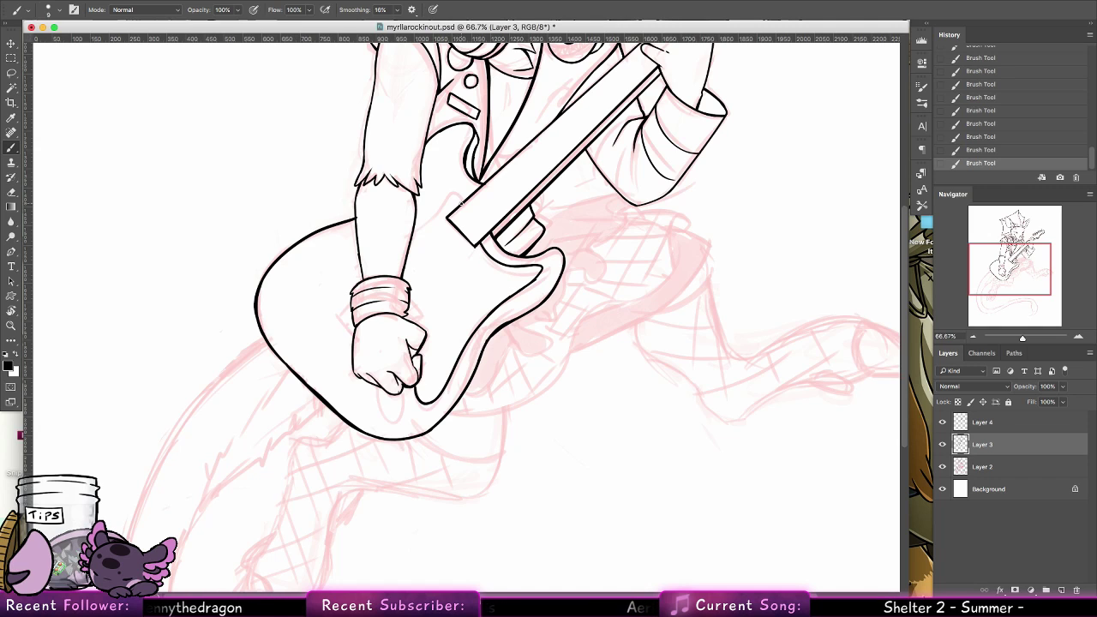
mouse_move(461, 204)
mouse_down()
mouse_move(441, 186)
mouse_move(415, 235)
mouse_up()
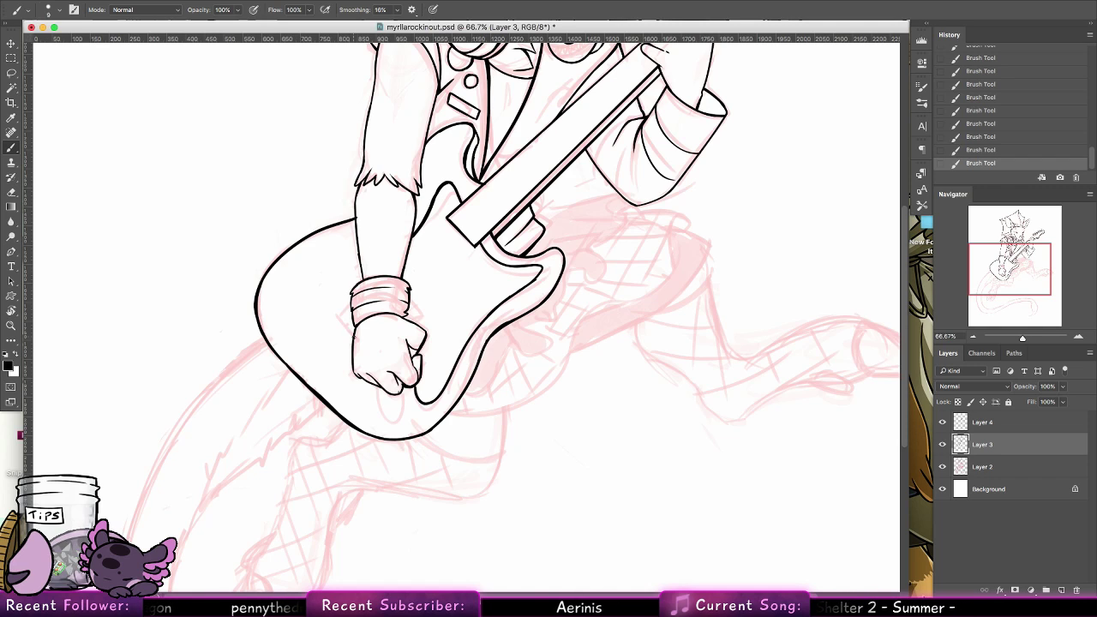
Ink the small angular corner of the guitar part showing behind the wristband, and touch up the outline of the strumming hand
drag(339, 315, 349, 334)
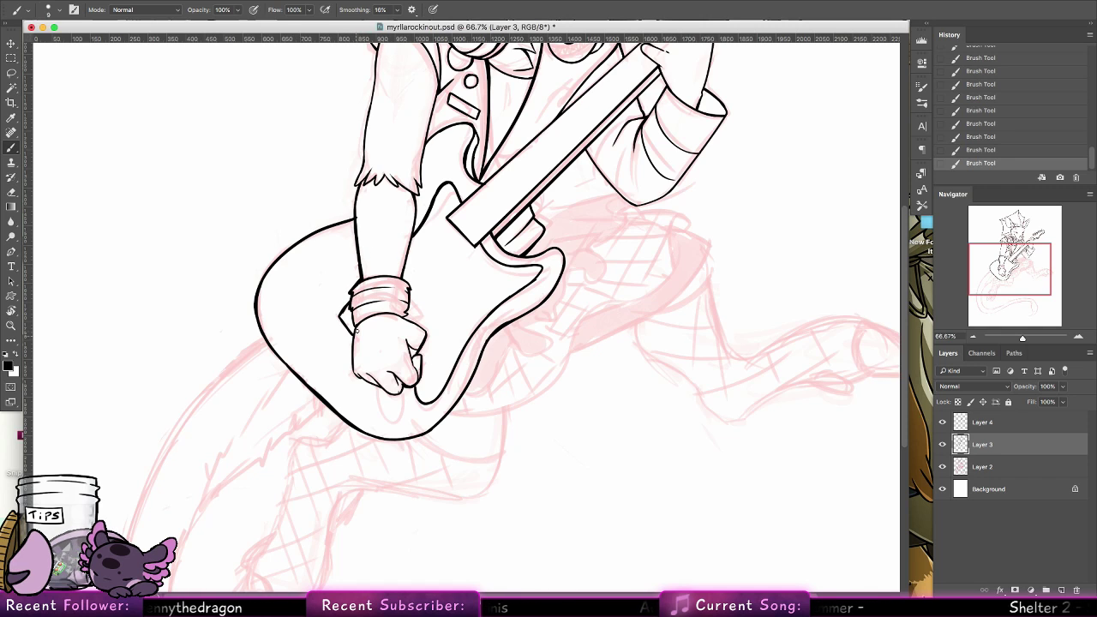
key(super+z)
drag(356, 326, 354, 370)
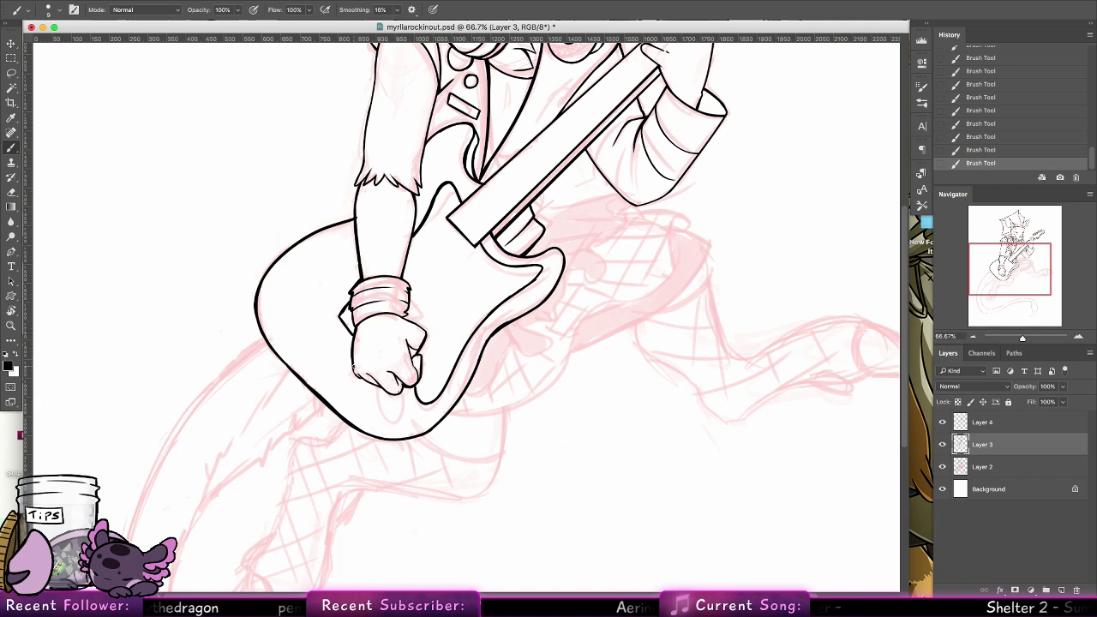
key(super+z)
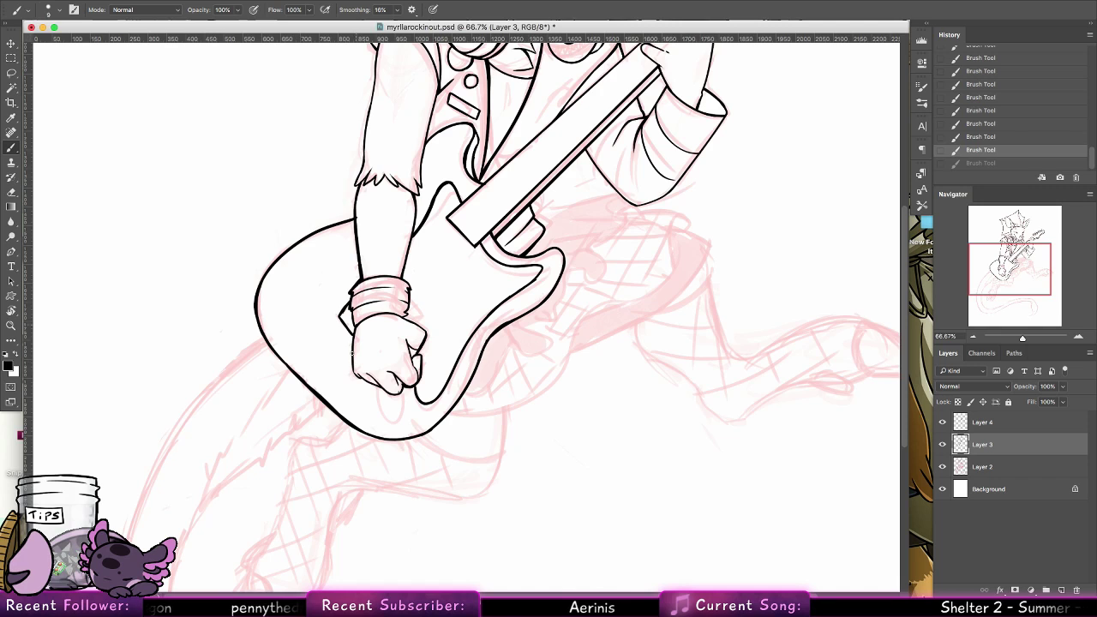
key(super+shift+z)
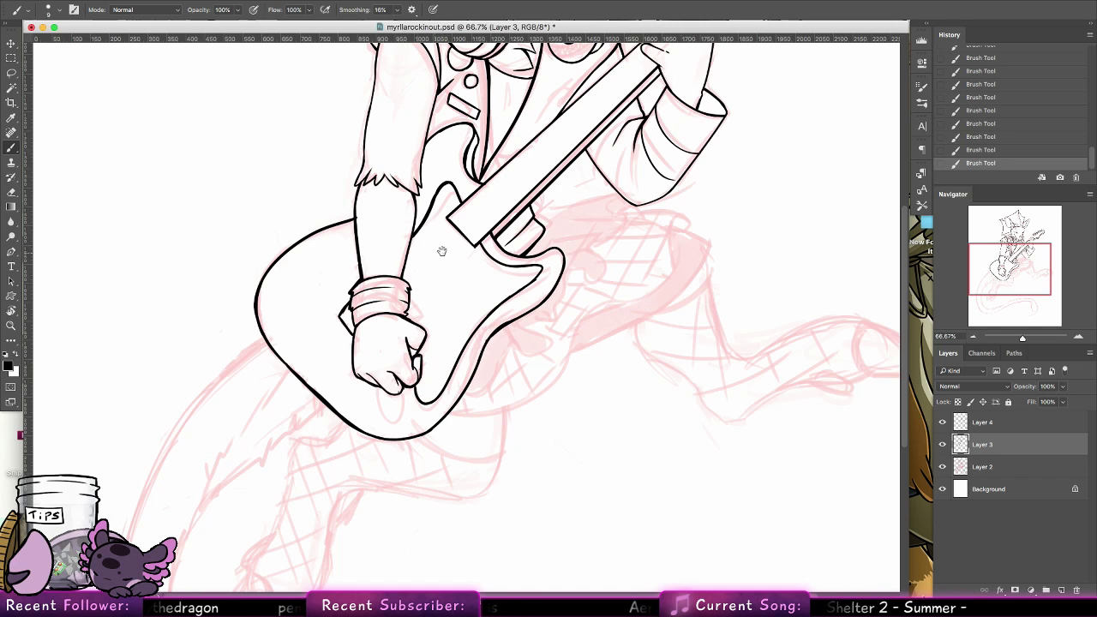
Thicken the outlines of the strumming arm and its sleeve on Layer 3, redoing strokes that do not fit
drag(441, 251, 424, 393)
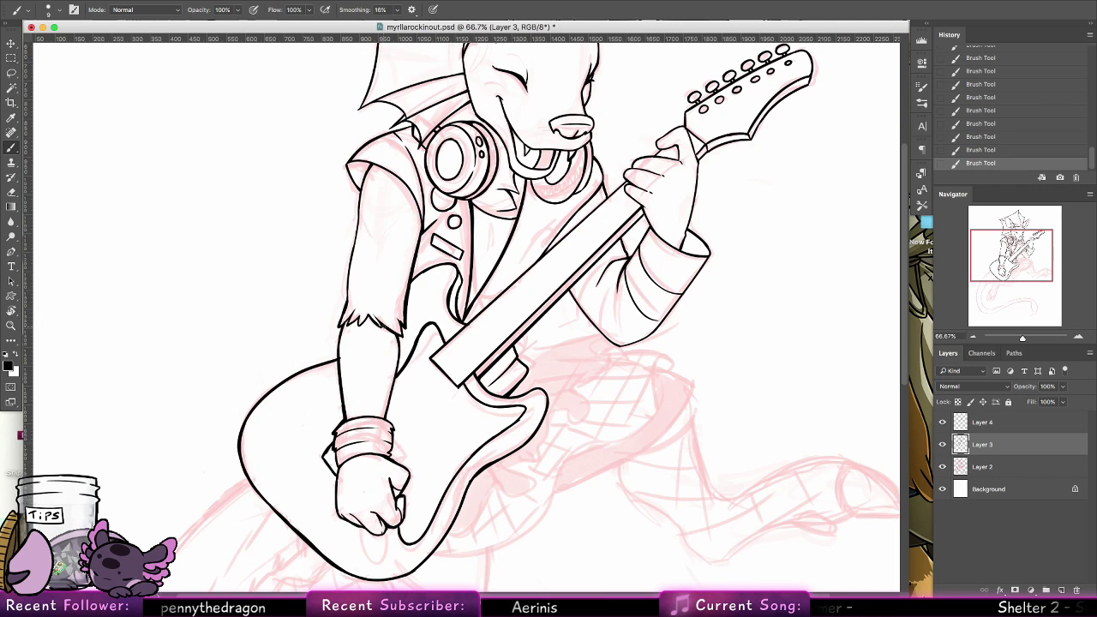
key(super+z)
key(super+z)
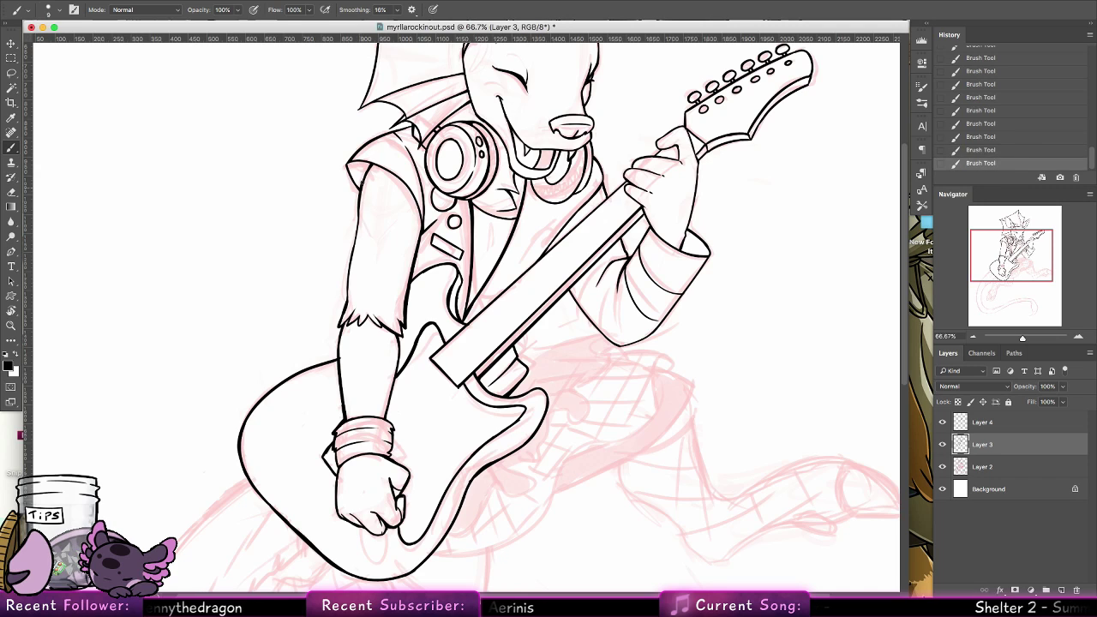
key(super+z)
key(super+z)
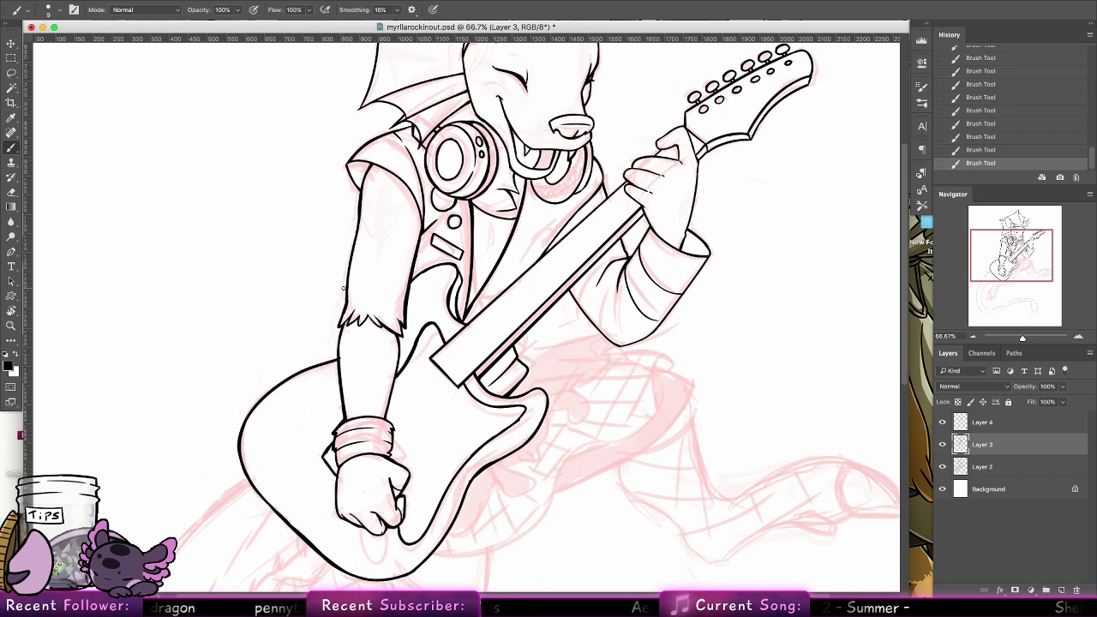
Ink the ragged, wavy cloth hem at the waist from the raised elbow down behind the guitar's lower edge, reworking the first strokes
drag(630, 376, 540, 373)
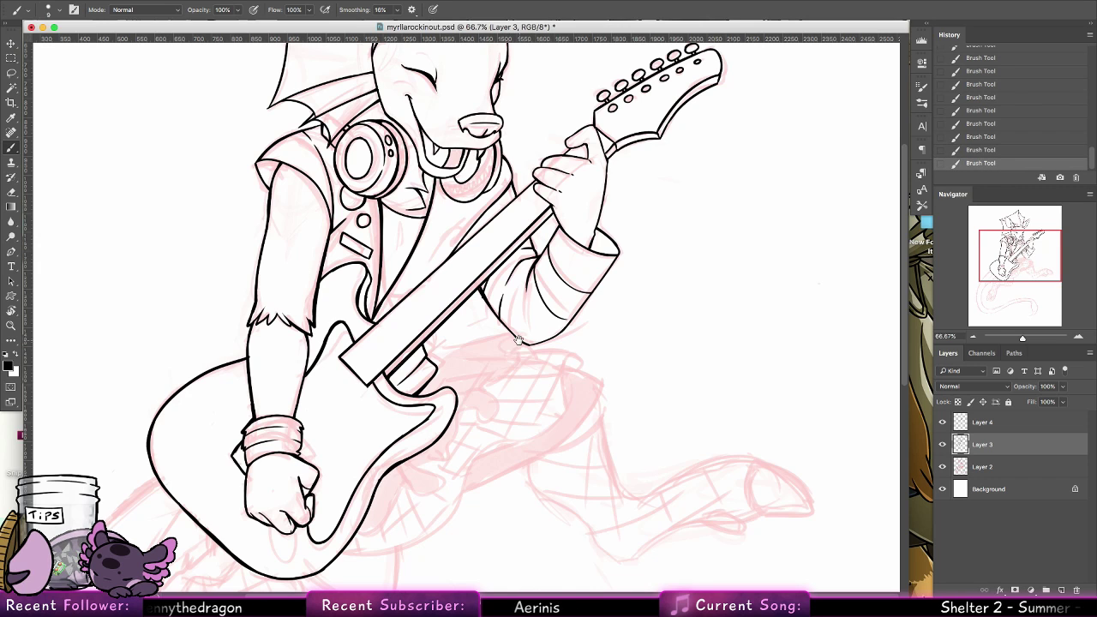
scroll(463, 317, down, 3)
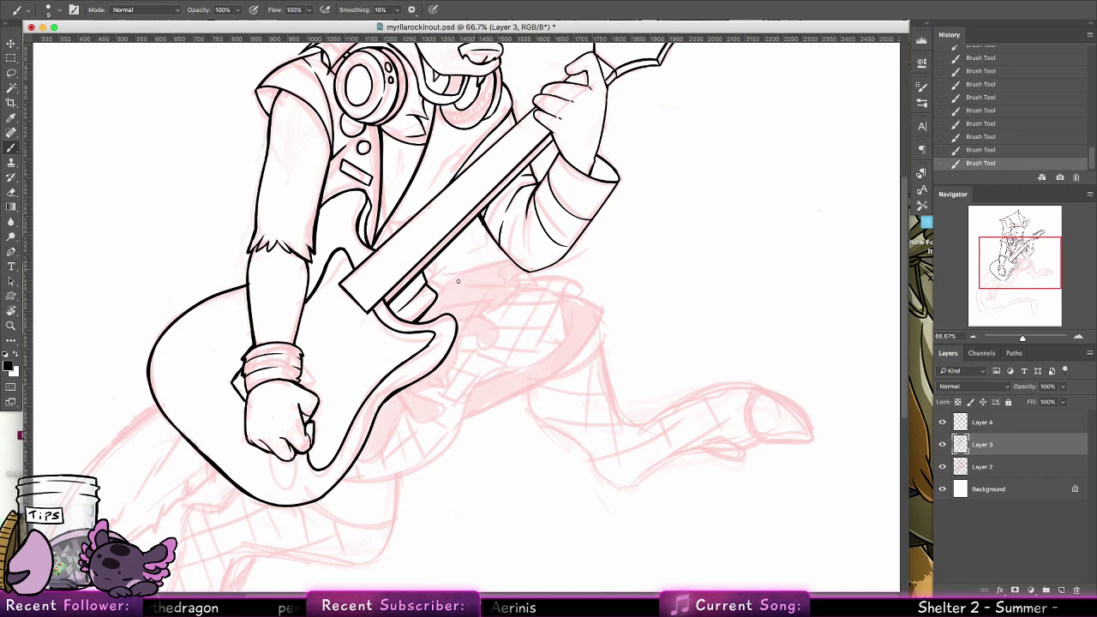
mouse_move(438, 295)
mouse_down()
mouse_move(506, 264)
mouse_move(469, 275)
mouse_move(506, 264)
mouse_move(492, 307)
mouse_up()
key(super+z)
key(super+z)
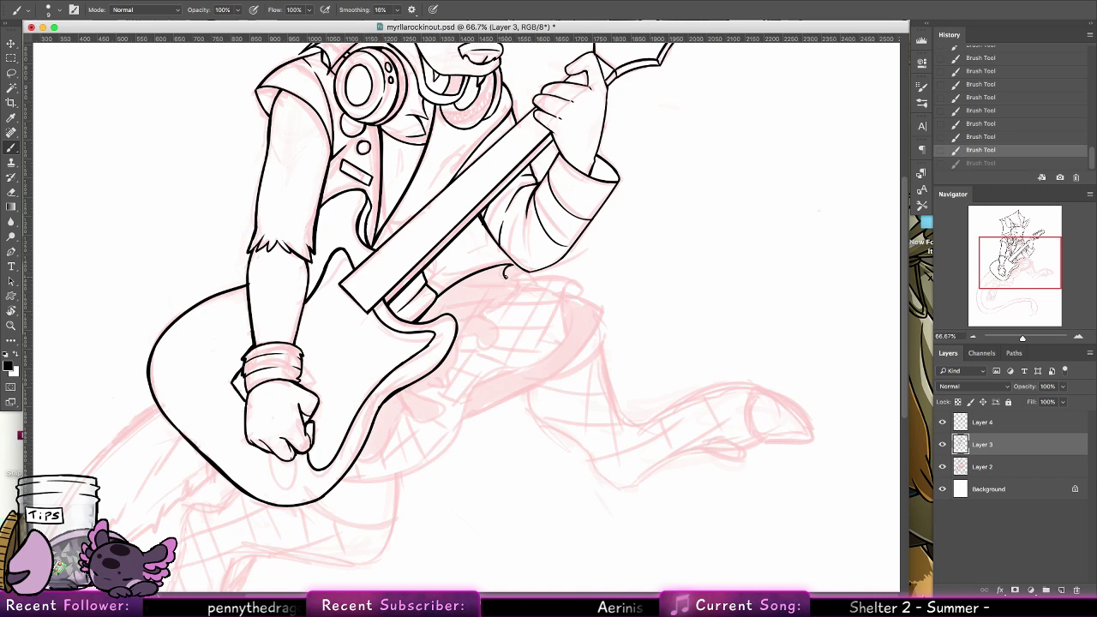
mouse_move(511, 265)
mouse_down()
mouse_move(483, 310)
mouse_move(479, 348)
mouse_move(479, 320)
mouse_move(428, 378)
mouse_up()
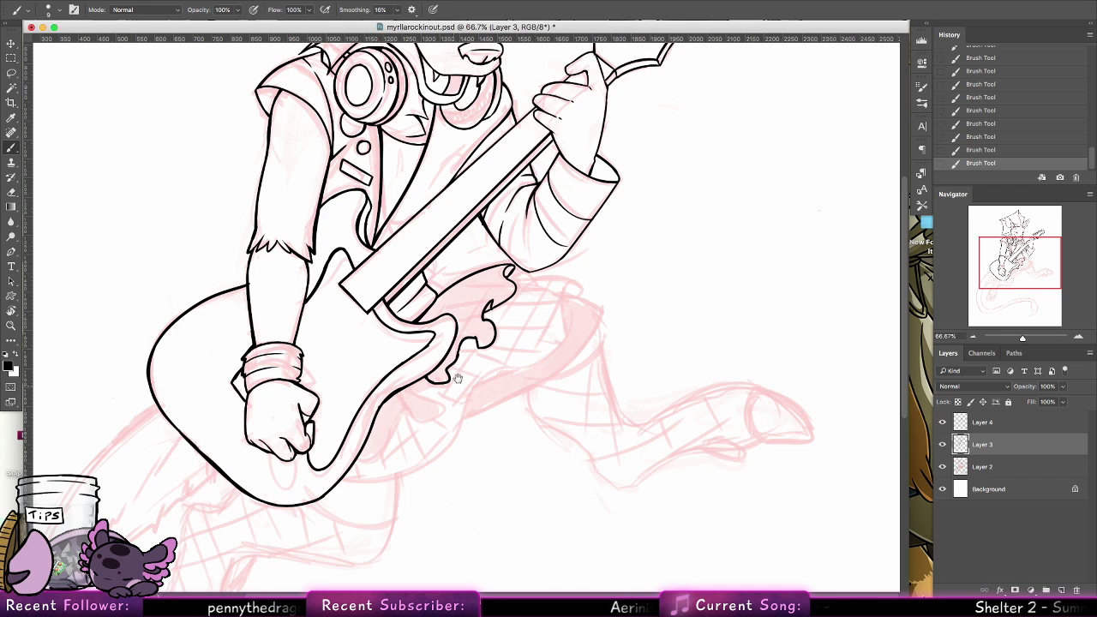
mouse_move(457, 379)
mouse_down()
mouse_move(484, 289)
mouse_move(462, 292)
mouse_up()
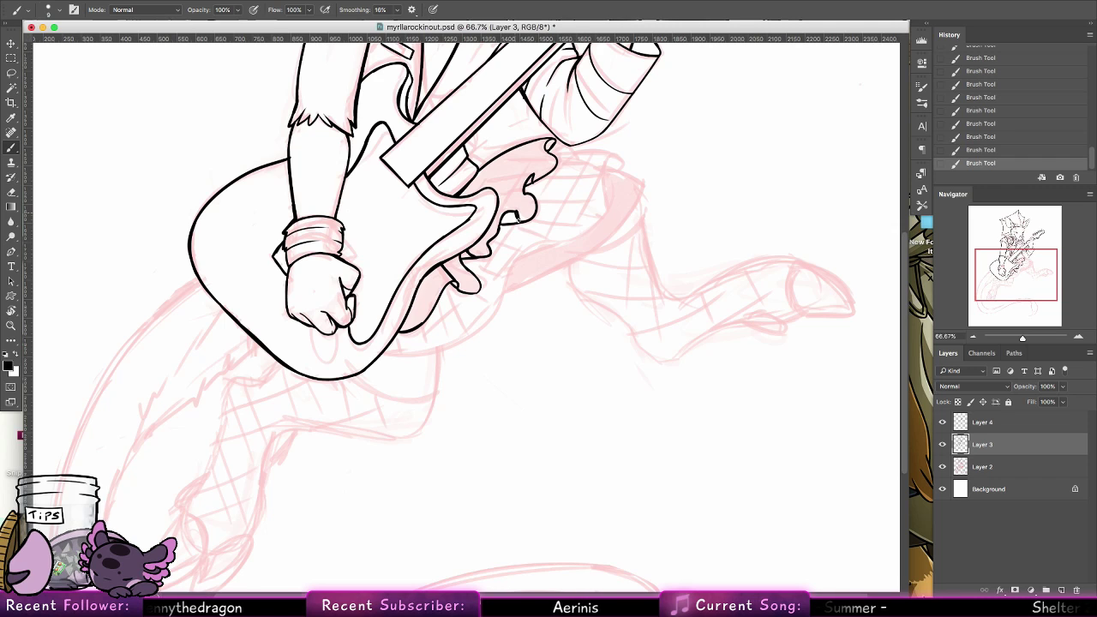
Finish the small ruffle fold and ink the skirt's outline: wavy front hem from the guitar, upper edge, and pointed back panel
key(super+z)
drag(516, 212, 519, 221)
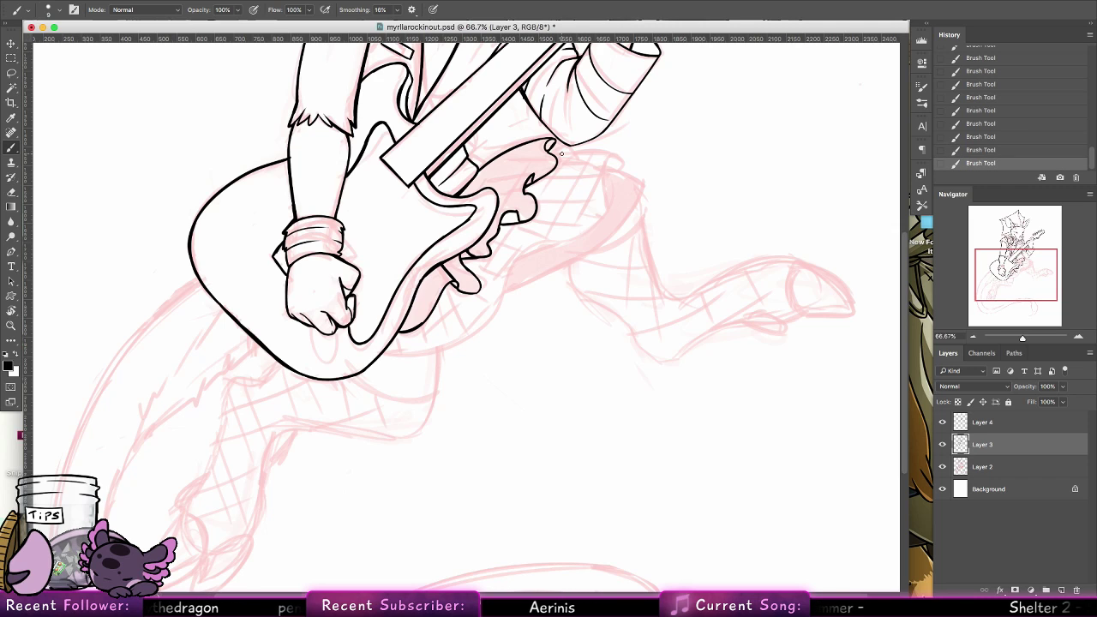
drag(388, 351, 521, 274)
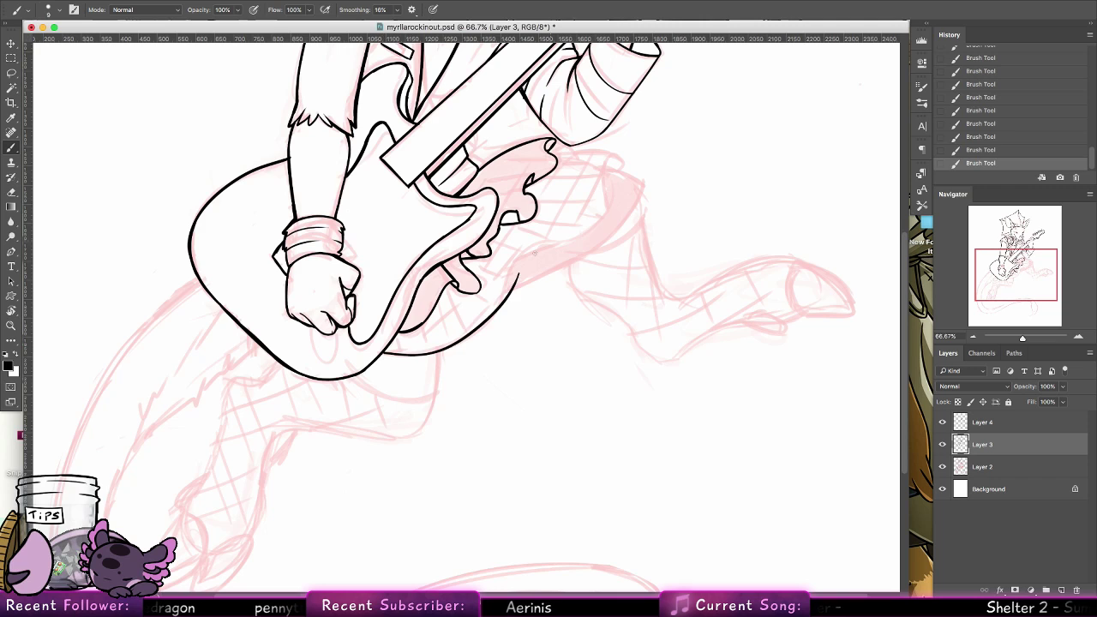
key(super+z)
mouse_move(383, 351)
mouse_down()
mouse_move(541, 245)
mouse_move(603, 181)
mouse_up()
drag(555, 154, 622, 159)
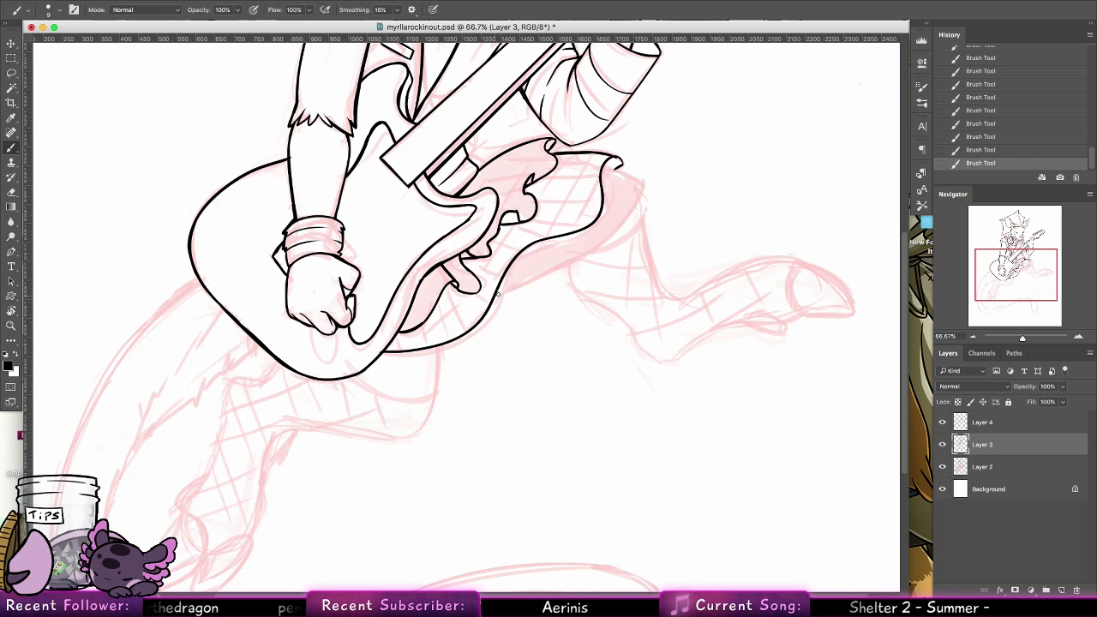
drag(523, 266, 638, 196)
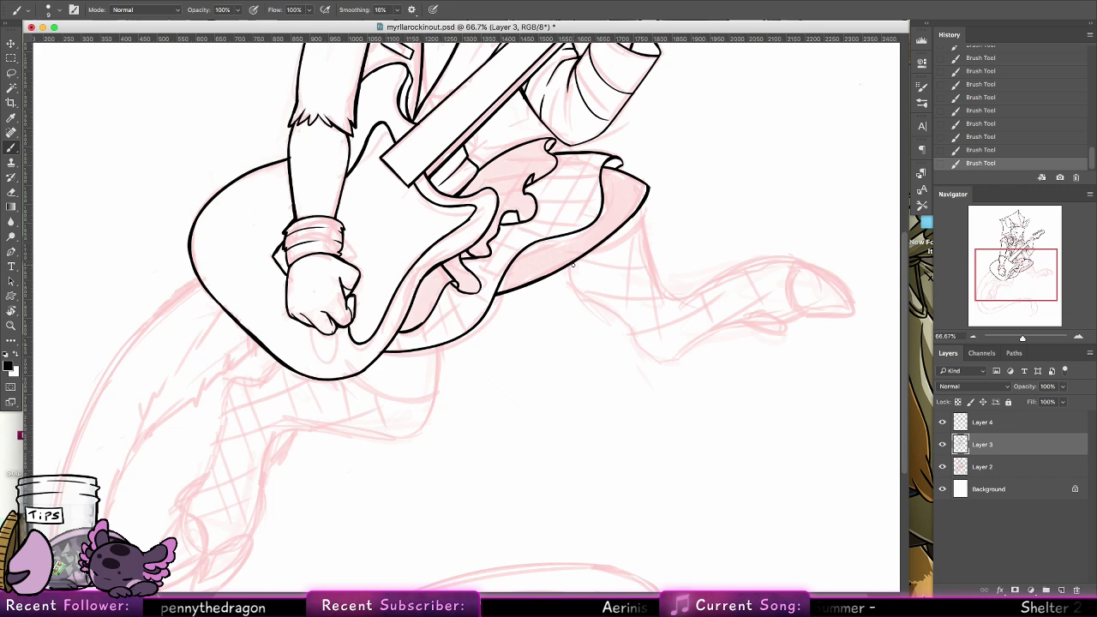
Ink the jagged fur tufts at the tail's base, along both sides of the fur patch emerging from behind the guitar body
drag(435, 385, 501, 323)
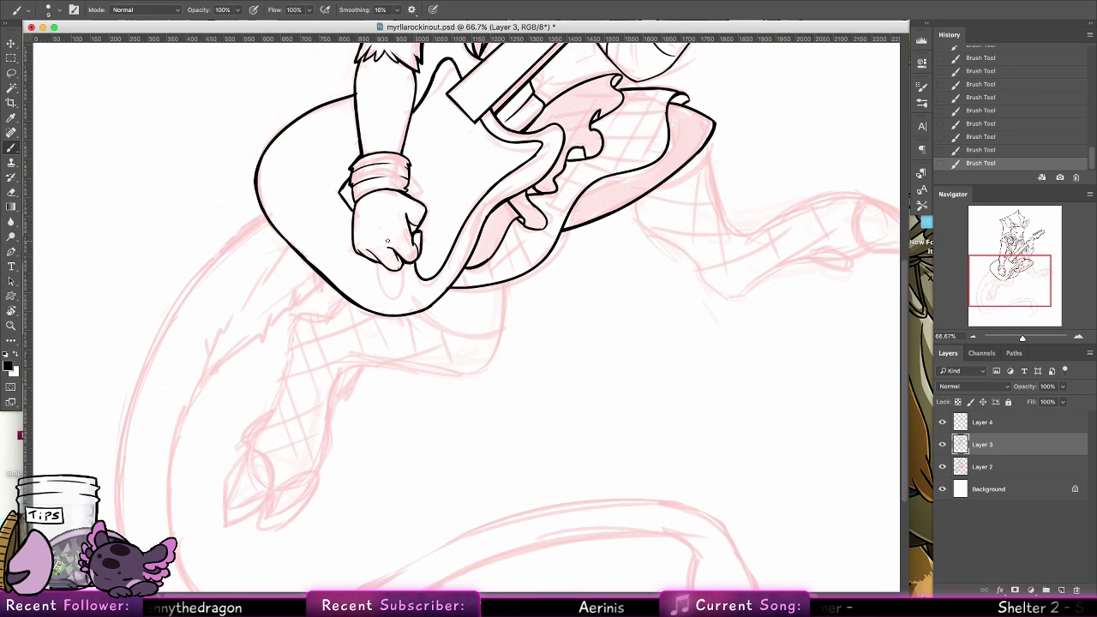
drag(324, 279, 313, 299)
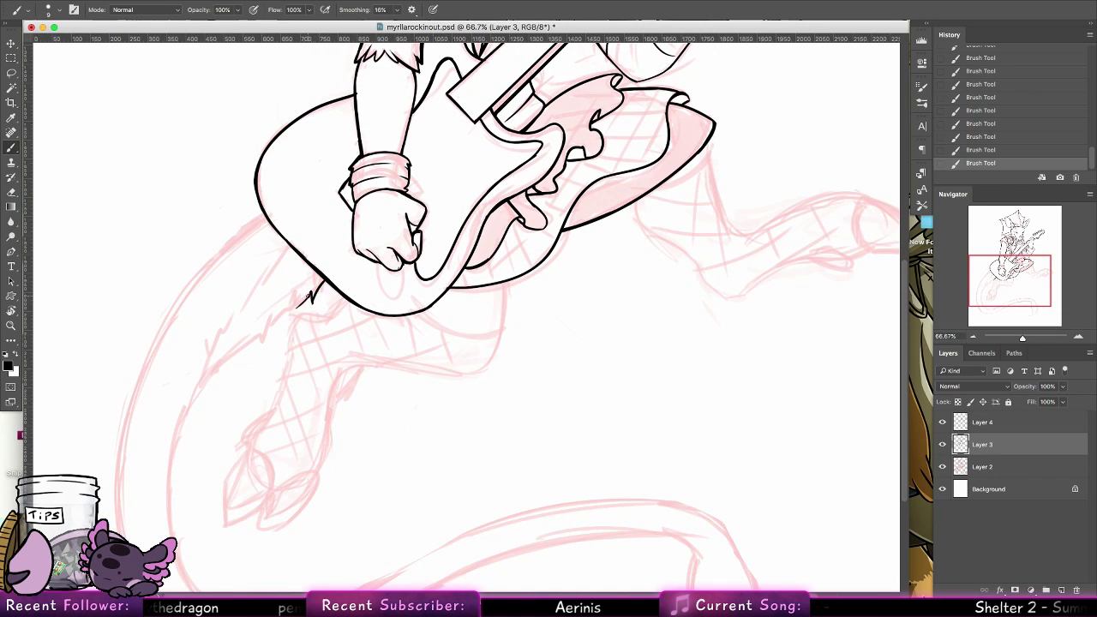
key(ctrl+z)
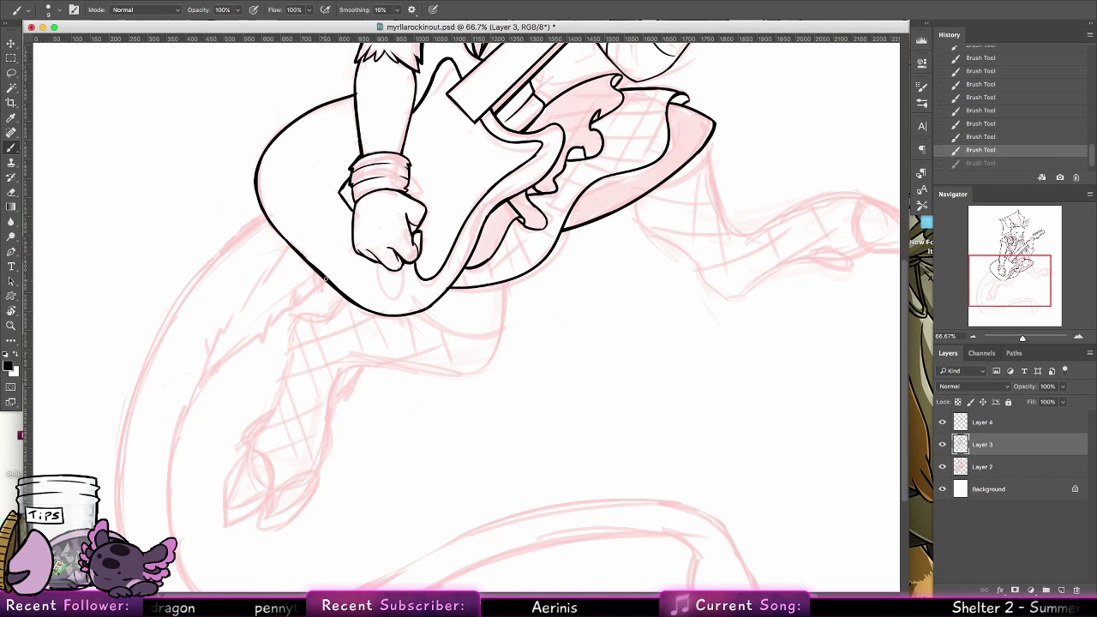
drag(324, 280, 190, 407)
key(ctrl+z)
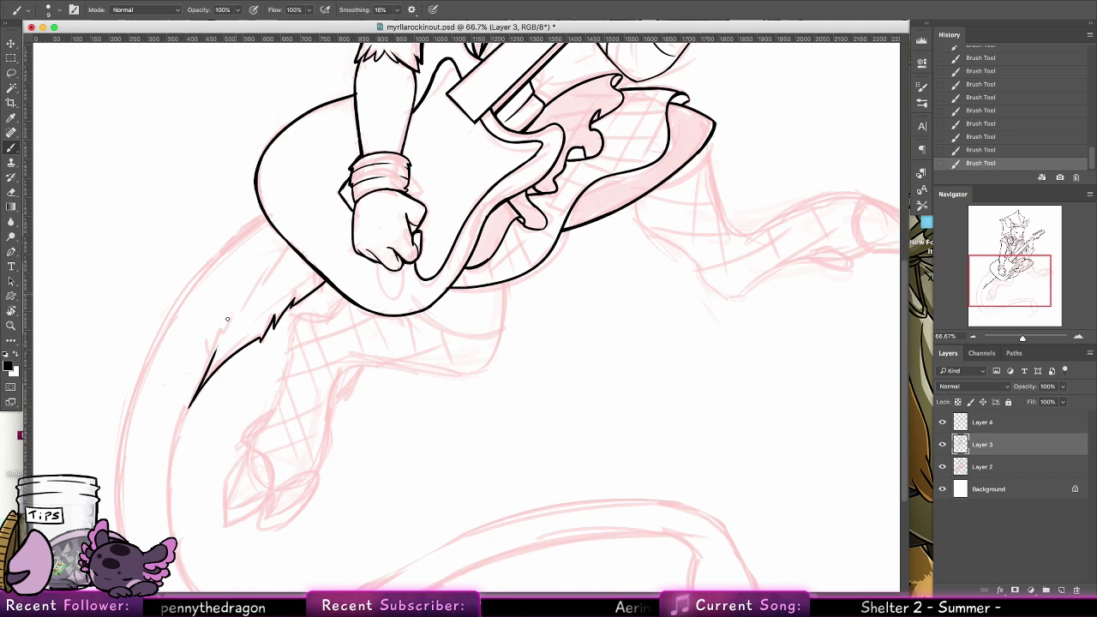
drag(239, 311, 207, 341)
drag(275, 260, 245, 304)
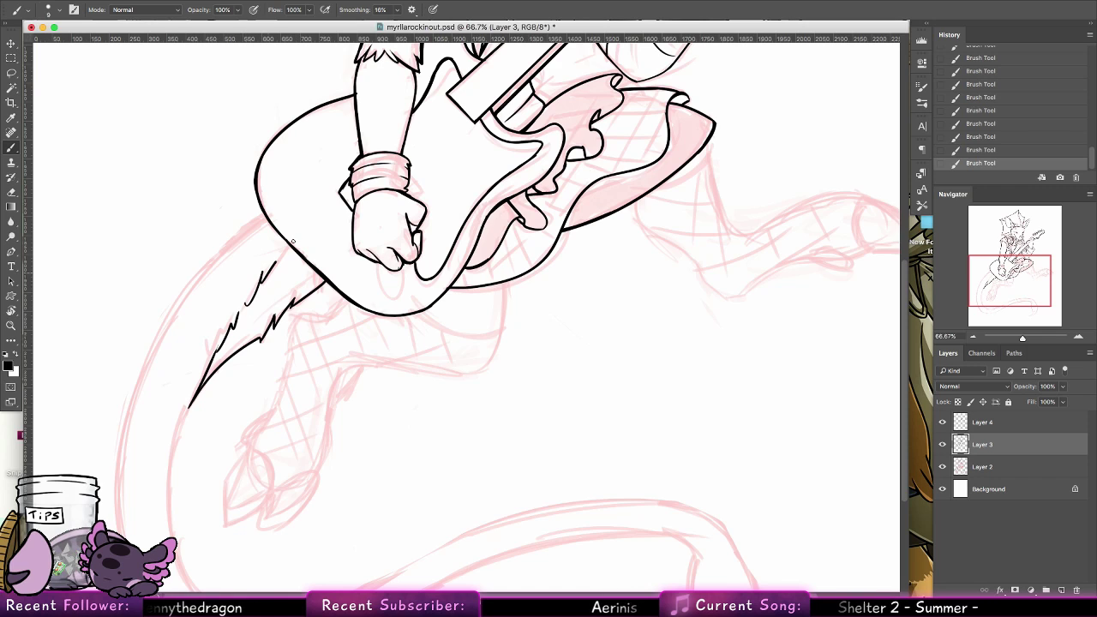
drag(292, 243, 266, 272)
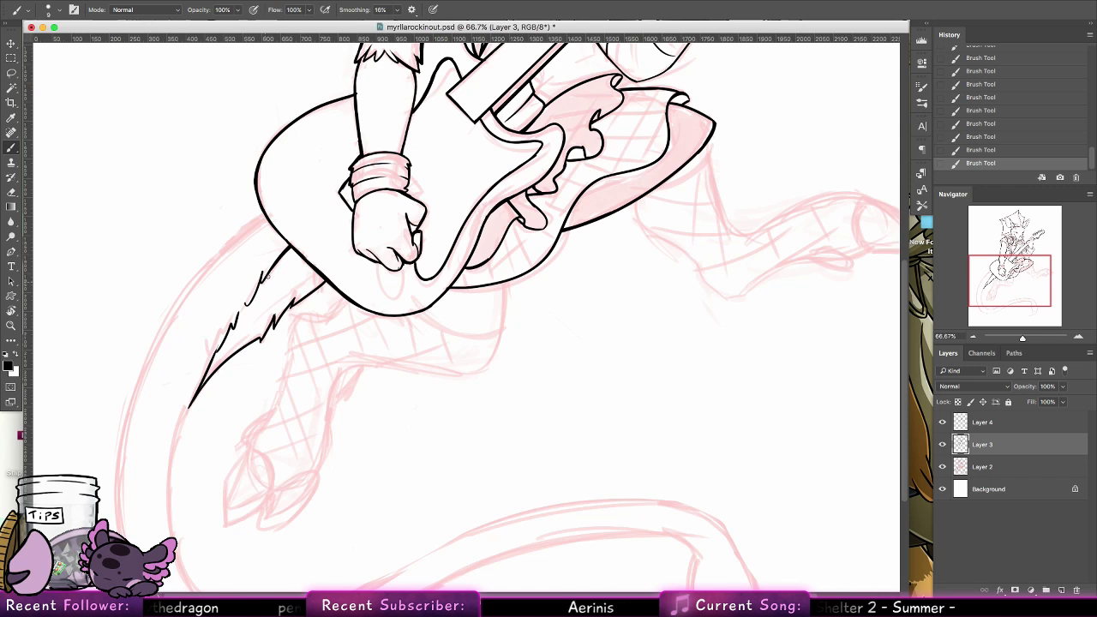
key(super+z)
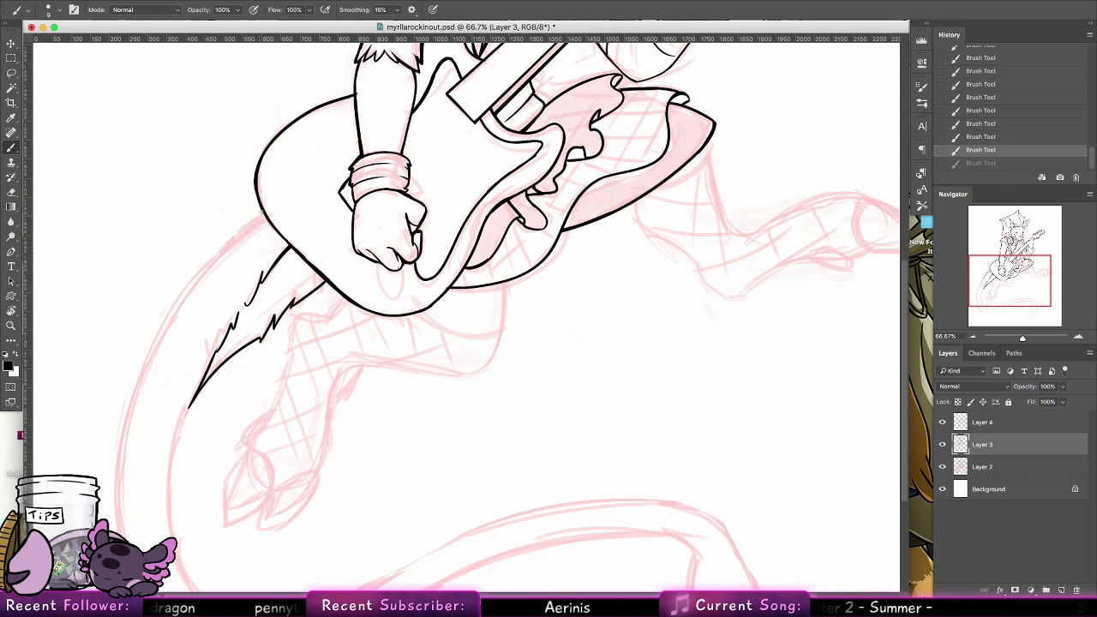
Ink the upper part of the tail's outer edge from the guitar body downward, redoing the curve and thickening its start
drag(261, 213, 120, 497)
key(super+z)
mouse_move(264, 214)
mouse_down()
mouse_move(129, 504)
mouse_move(127, 475)
mouse_up()
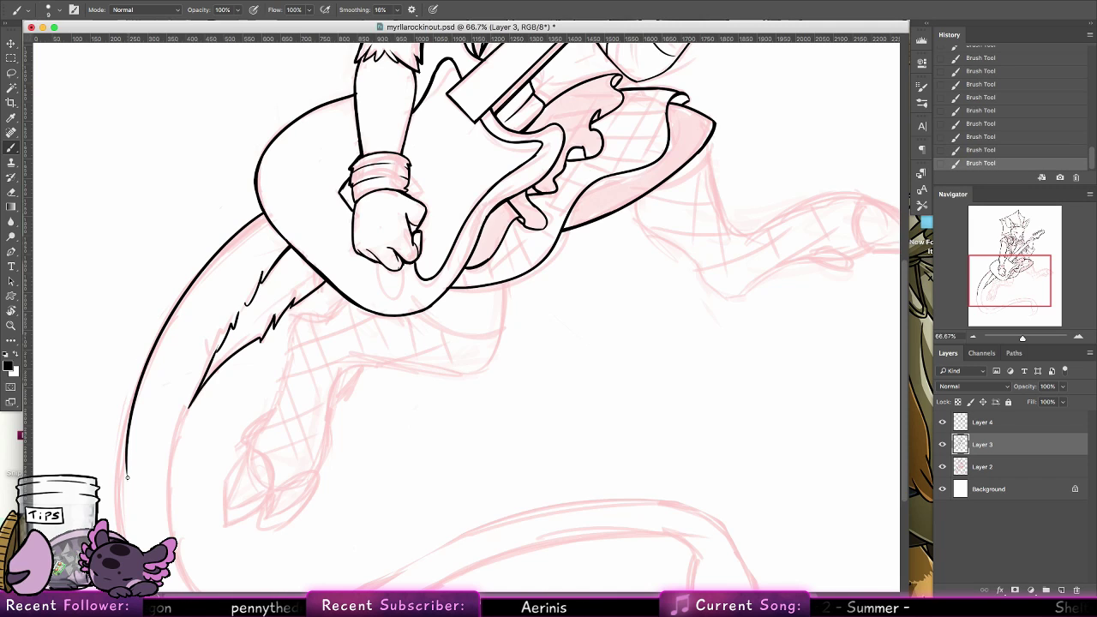
key(super+z)
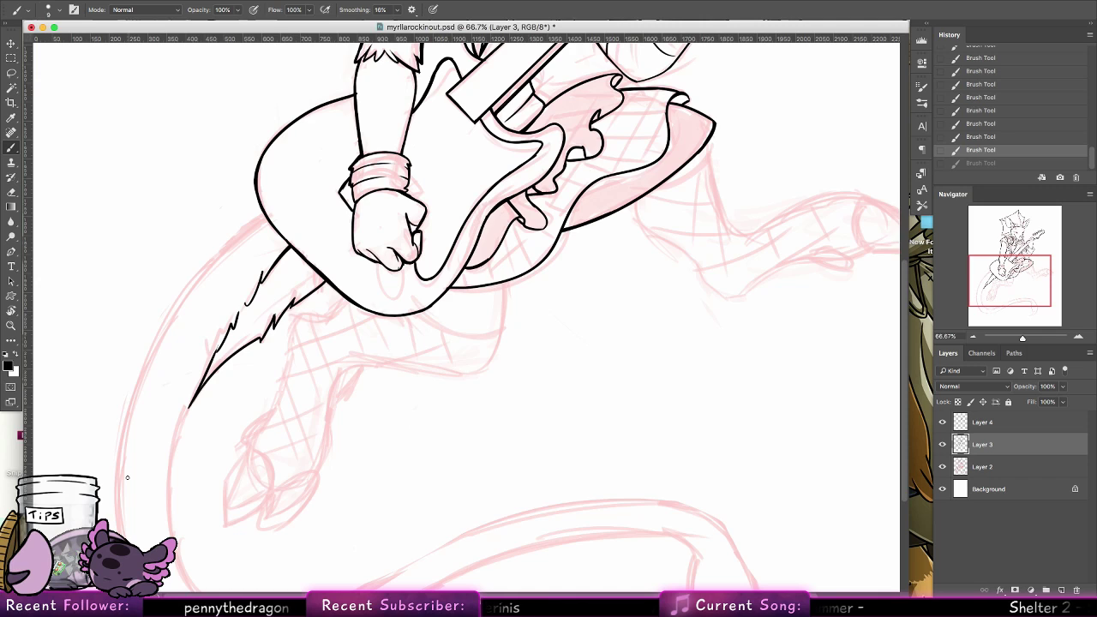
drag(258, 217, 128, 401)
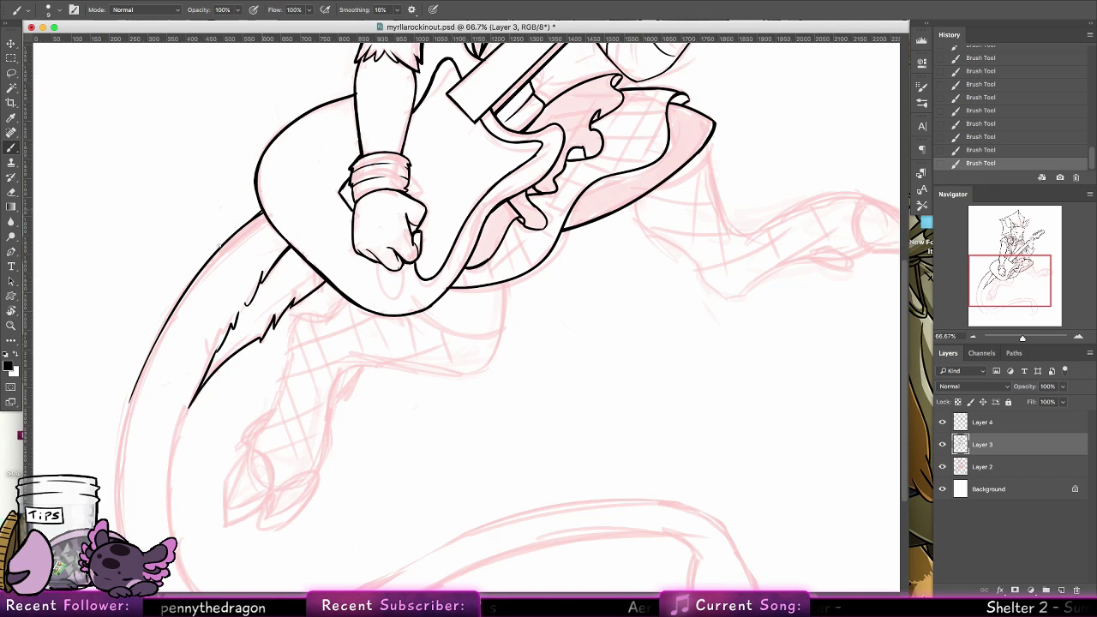
mouse_move(261, 211)
mouse_down()
mouse_move(226, 236)
mouse_move(249, 222)
mouse_up()
key(super+z)
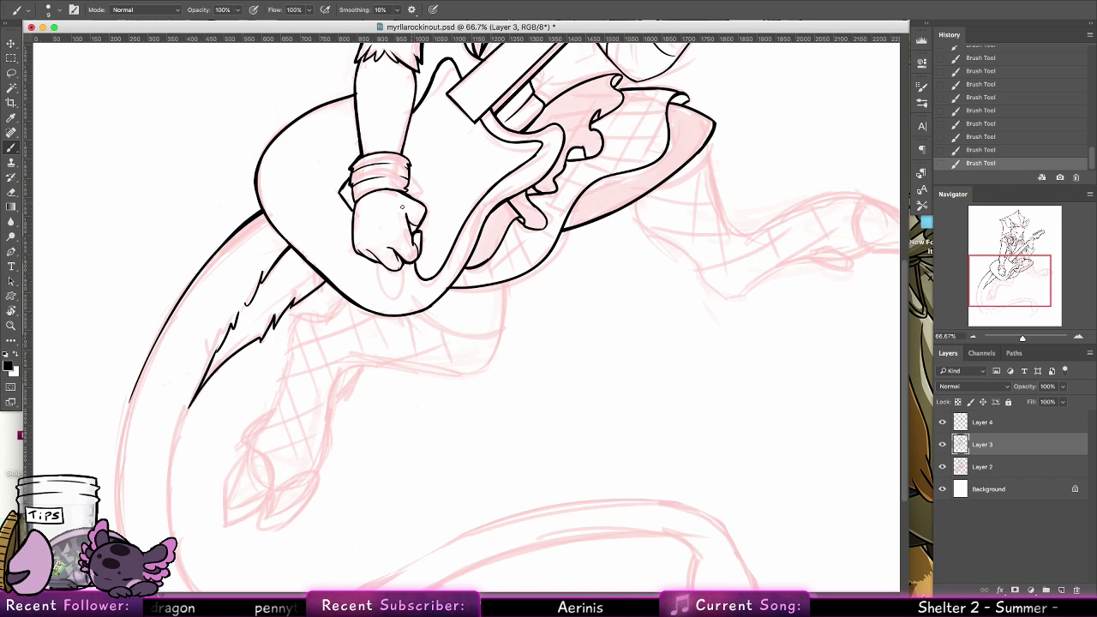
Ink the near leg's thigh line below the skirt and the shin line from the guitar to the dewclaw above the hoof
drag(506, 283, 485, 360)
key(ctrl+z)
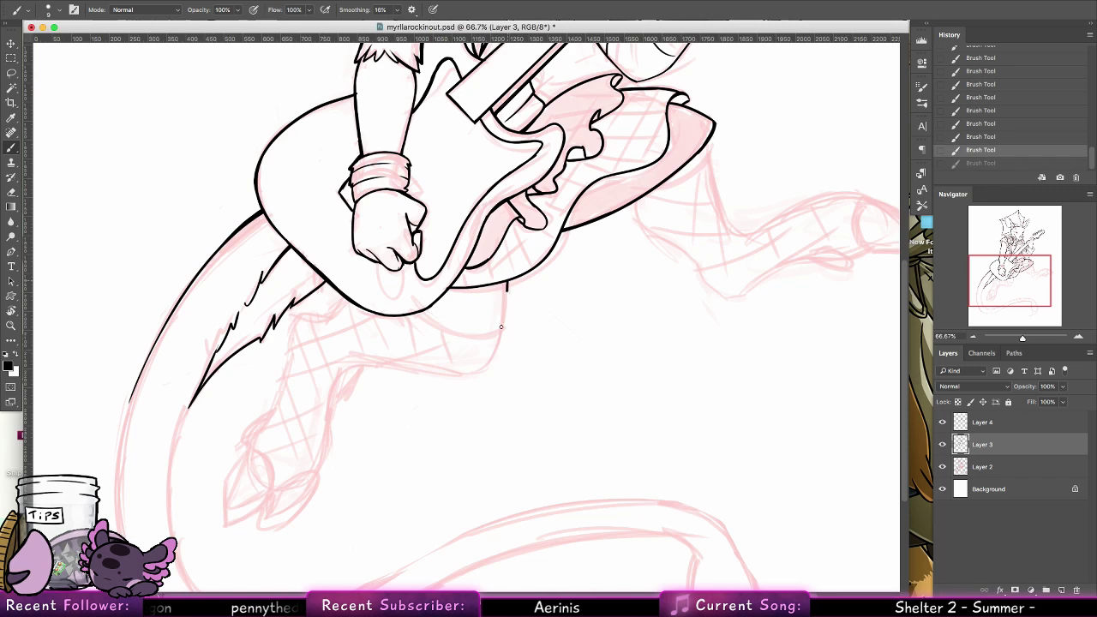
drag(507, 284, 485, 359)
mouse_move(350, 300)
mouse_down()
mouse_move(312, 303)
mouse_move(322, 317)
mouse_move(280, 396)
mouse_move(292, 341)
mouse_move(321, 317)
mouse_move(296, 324)
mouse_move(286, 385)
mouse_move(255, 438)
mouse_up()
key(super+z)
key(super+z)
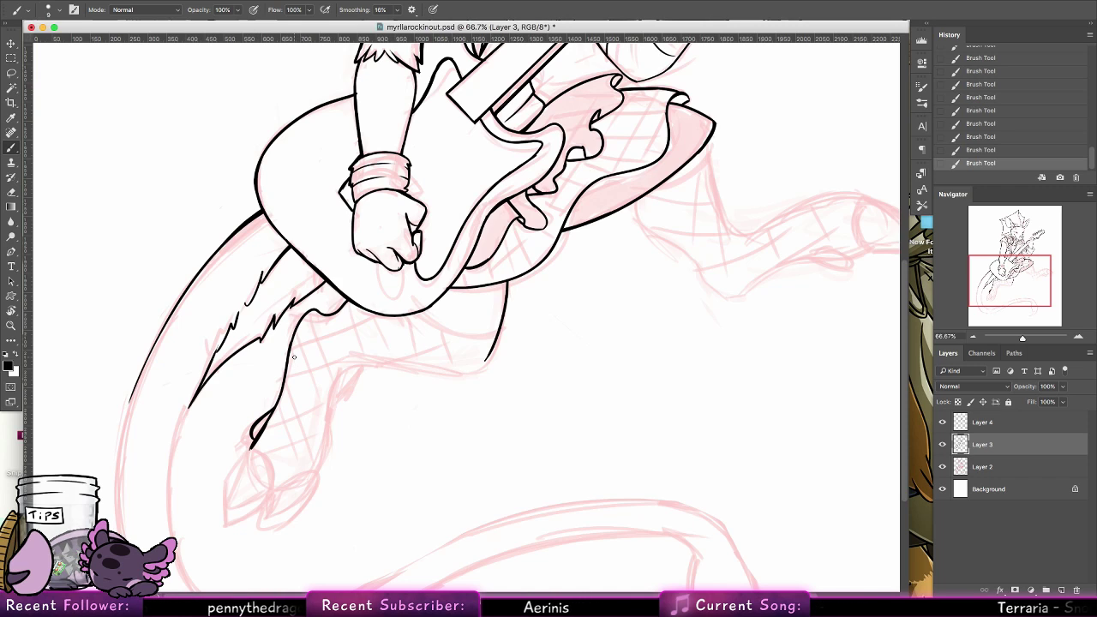
Ink the first toe of the near leg's cloven hoof, redoing its outer curve and closing it at the tip
drag(353, 400, 352, 366)
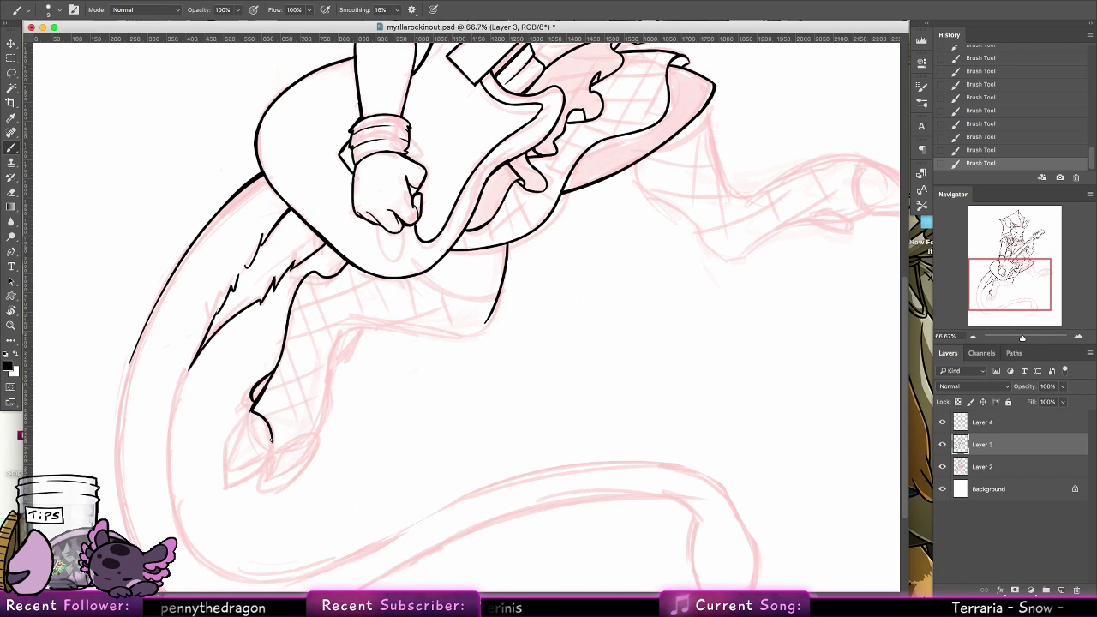
mouse_move(251, 413)
mouse_down()
mouse_move(272, 442)
mouse_move(233, 443)
mouse_move(229, 467)
mouse_up()
key(super+z)
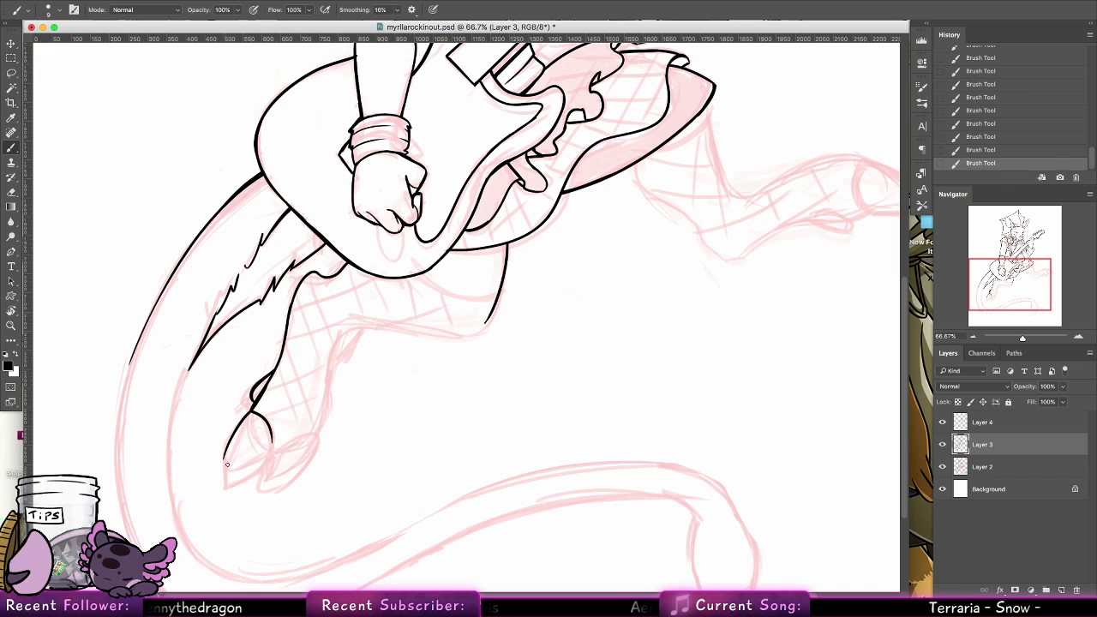
key(super+z)
drag(251, 412, 231, 483)
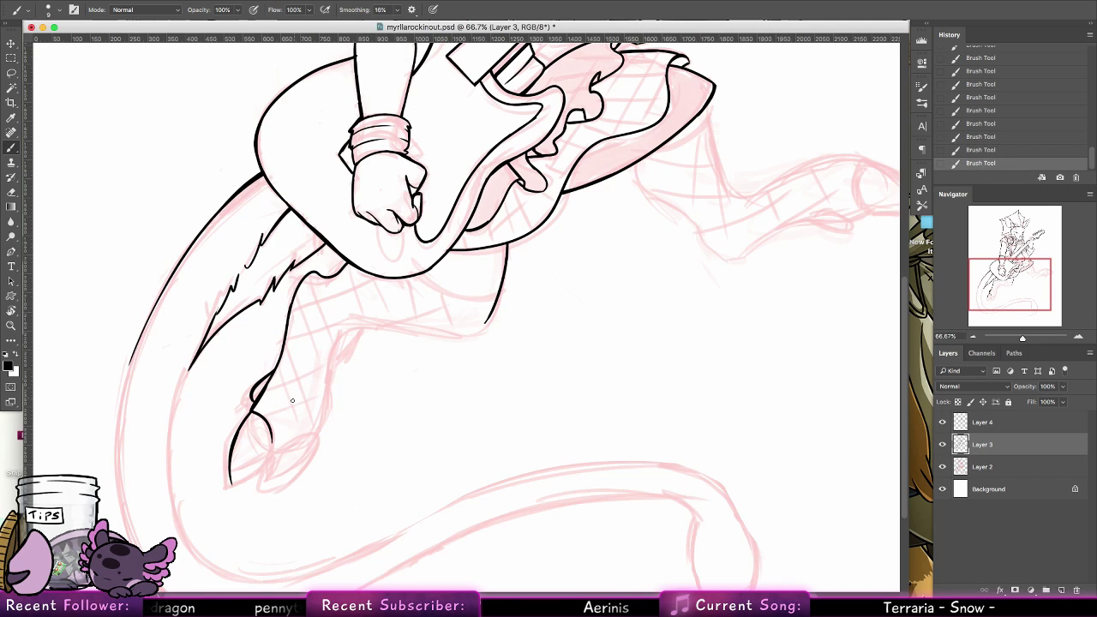
drag(231, 484, 273, 455)
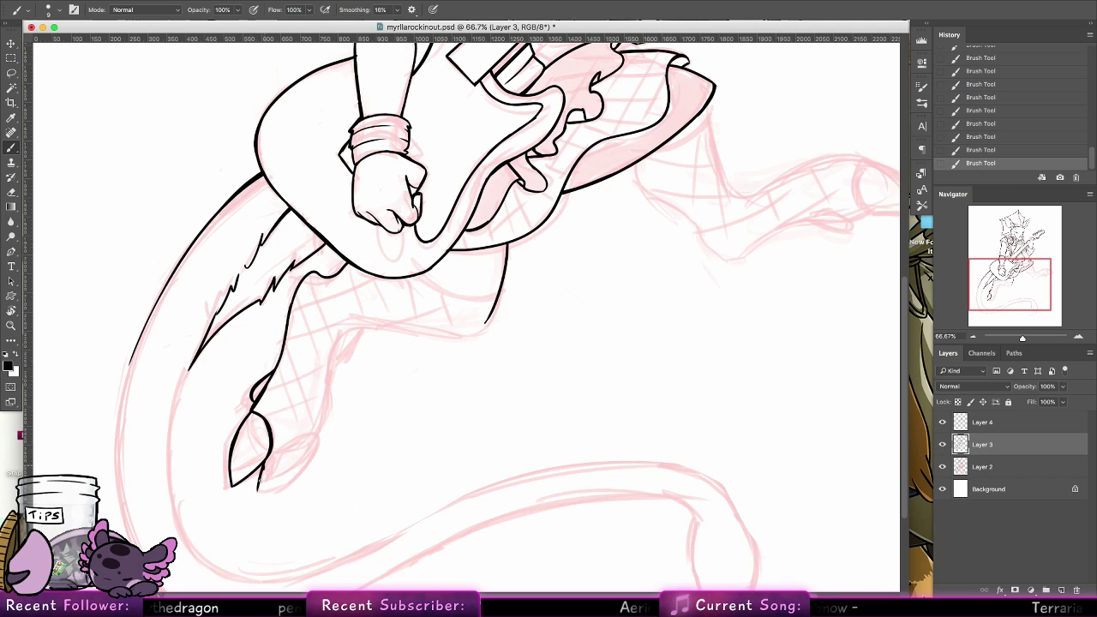
Ink the second toe of the near leg's cloven hoof, redrawing its lower and upper edges
key(super+z)
drag(258, 492, 317, 432)
key(super+z)
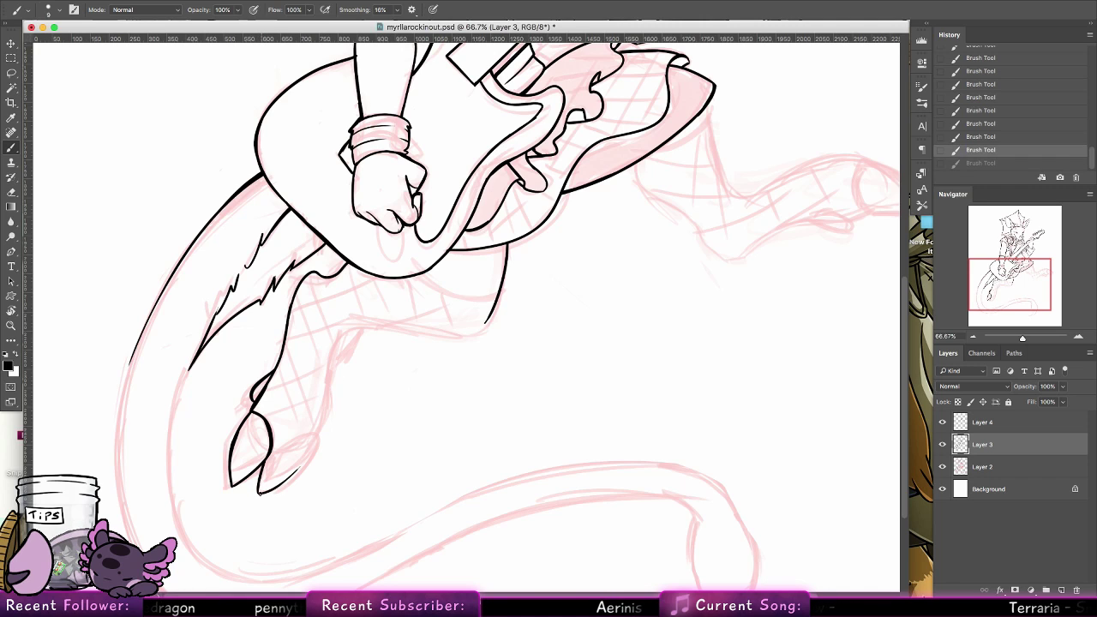
mouse_move(259, 492)
mouse_down()
mouse_move(313, 432)
mouse_move(279, 458)
mouse_move(309, 440)
mouse_up()
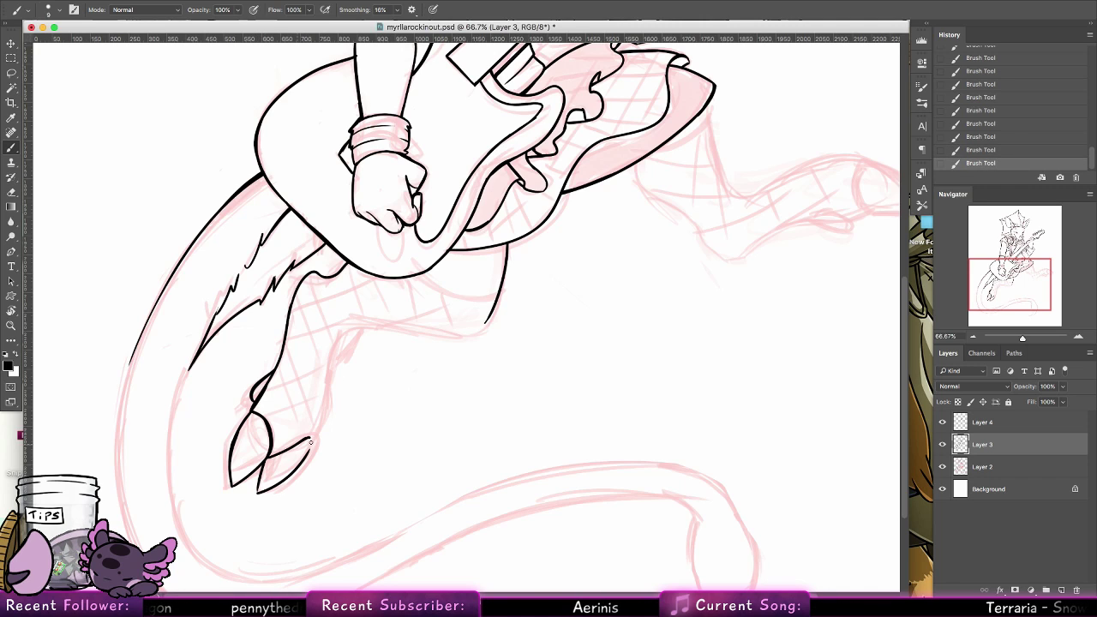
key(super+z)
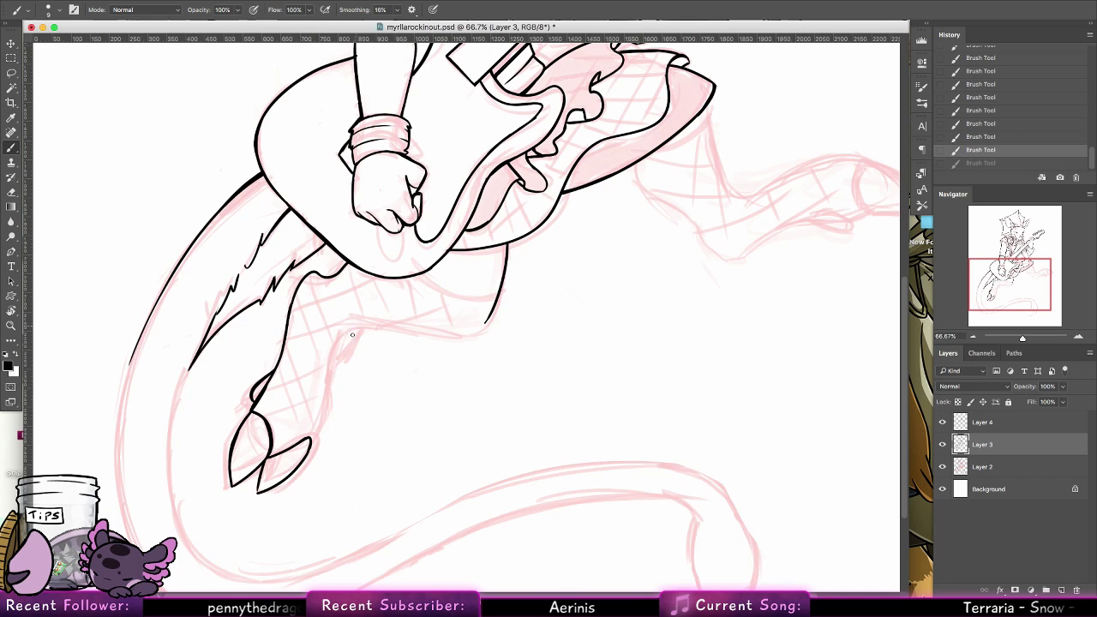
Ink the near leg's remaining contour from the hoof up the ankle and along the underside to the knee
drag(310, 440, 328, 370)
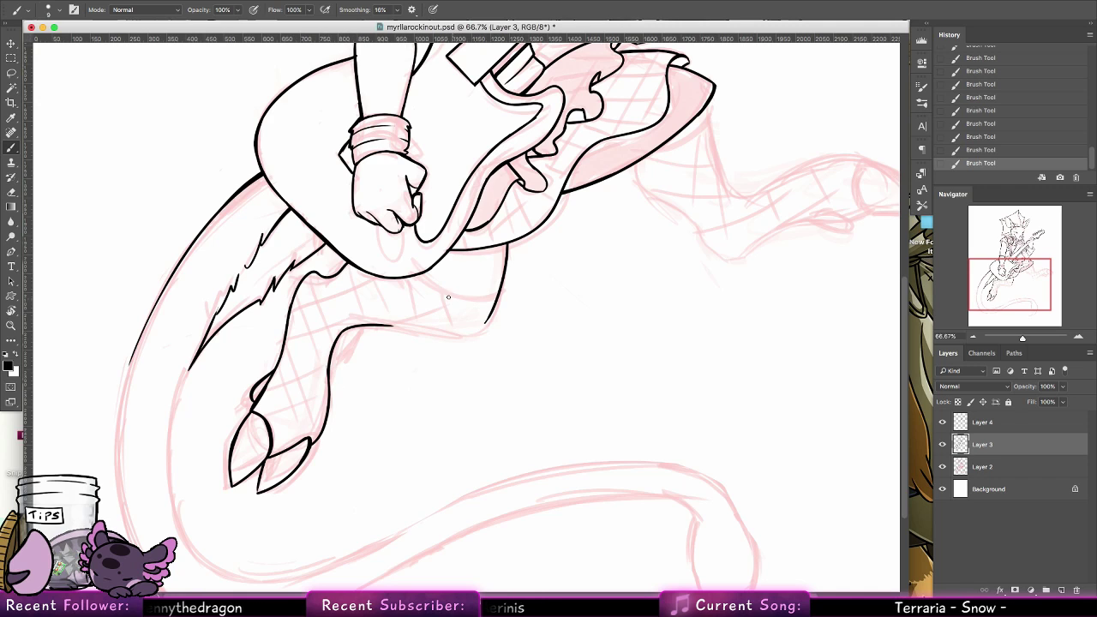
key(super+z)
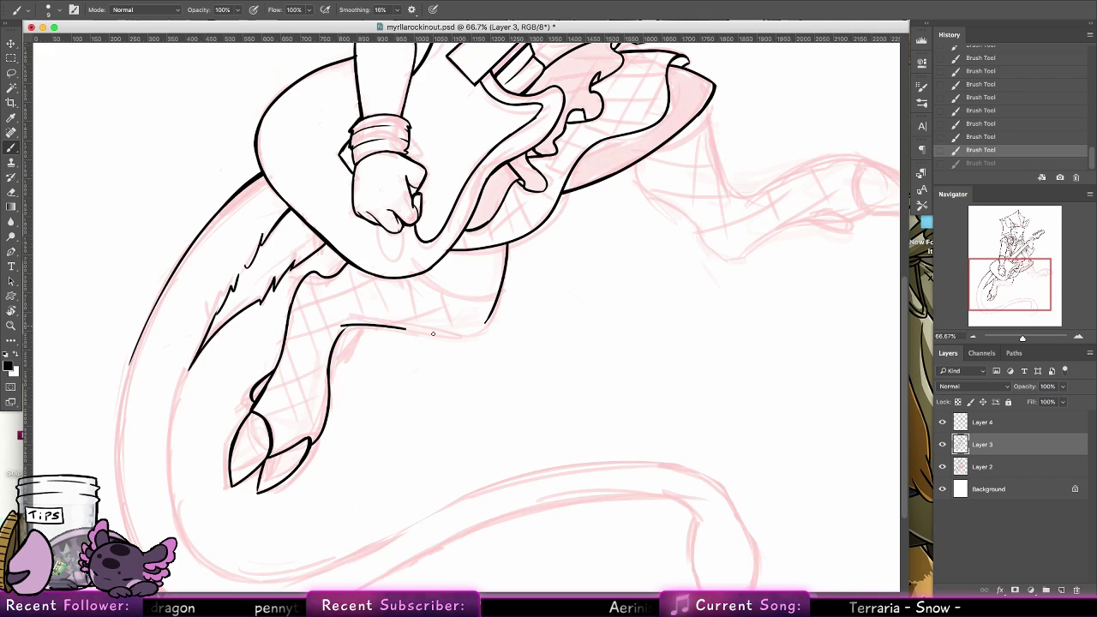
drag(343, 325, 467, 335)
key(super+z)
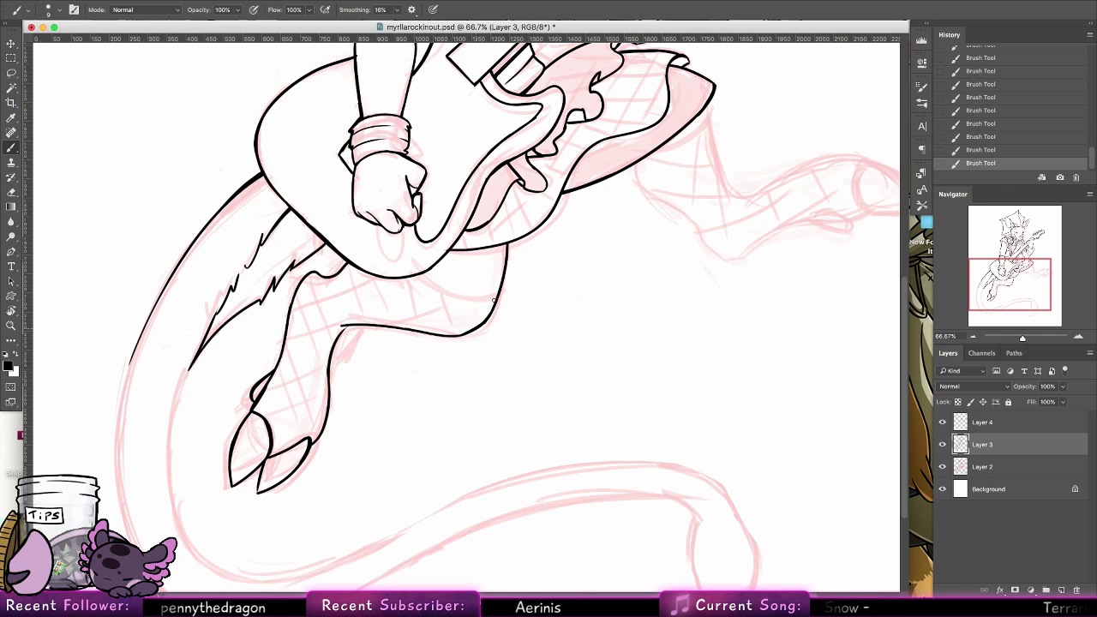
Ink the curved line across the near leg from the guitar's lower edge to the knee's underside, reworking the stroke
mouse_move(417, 276)
mouse_down()
mouse_move(484, 302)
mouse_move(465, 305)
mouse_move(419, 278)
mouse_move(452, 334)
mouse_move(462, 332)
mouse_move(411, 277)
mouse_move(450, 332)
mouse_up()
key(super+z)
key(super+z)
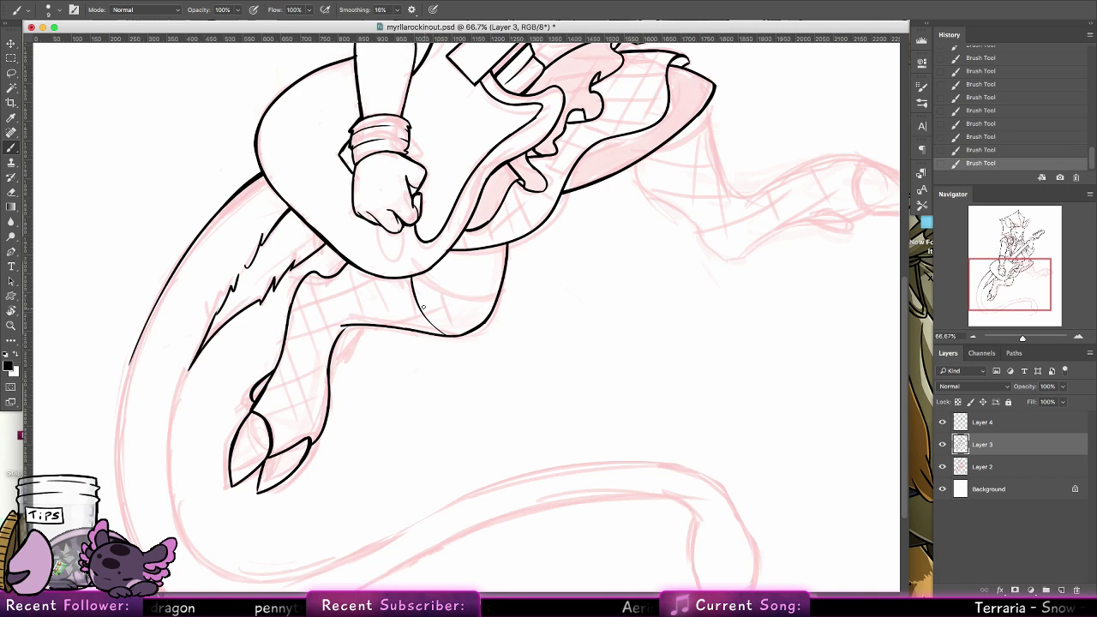
key(super+z)
drag(412, 278, 447, 334)
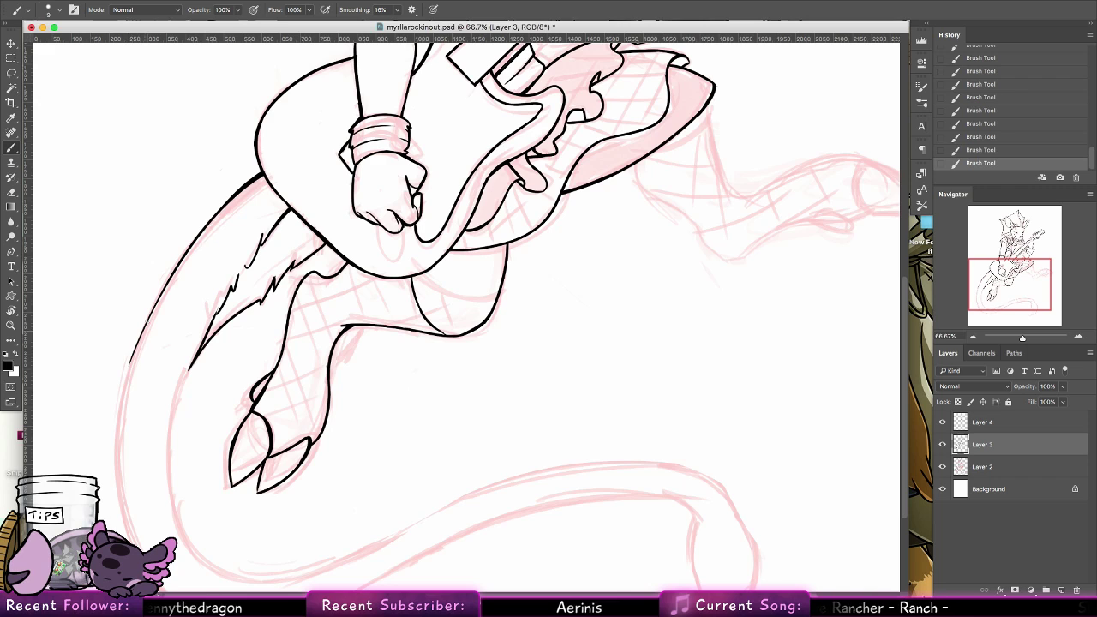
Extend the tail's outer edge down along the sketched curve, redoing strokes until it joins the upper part smoothly
key(ctrl+z)
key(ctrl+z)
key(ctrl+z)
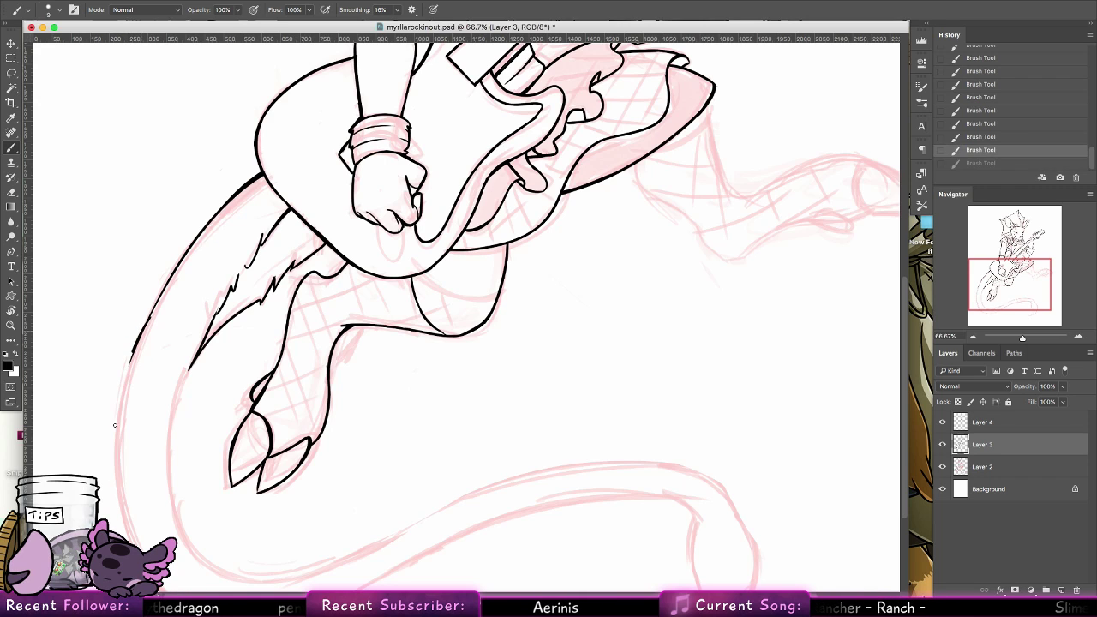
key(ctrl+z)
key(ctrl+z)
key(ctrl+z)
key(ctrl+z)
key(ctrl+z)
key(ctrl+z)
key(ctrl+z)
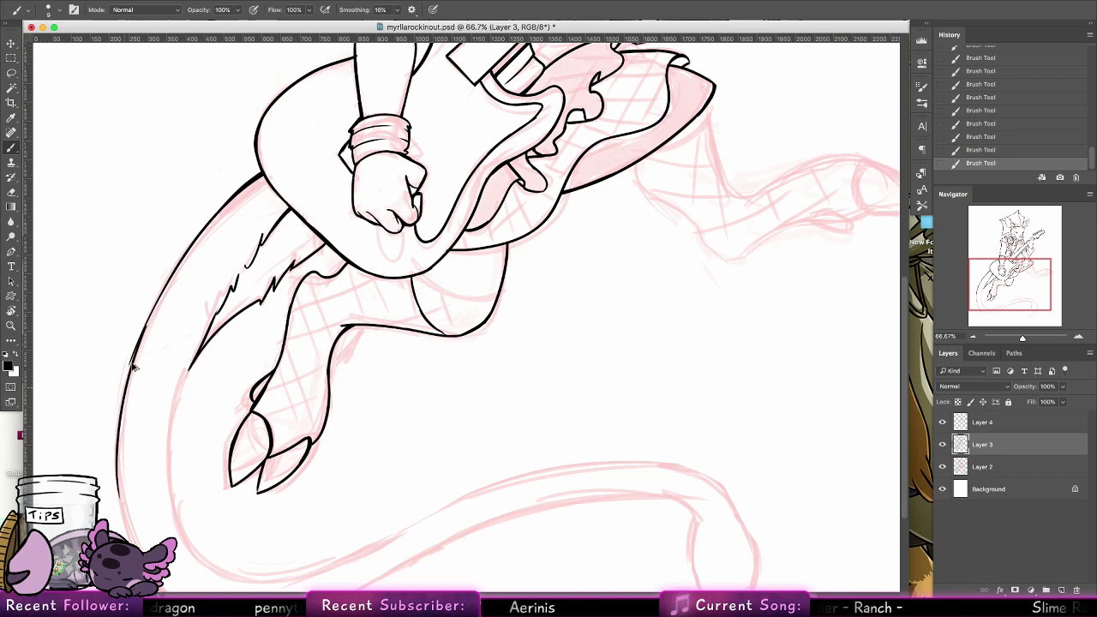
key(ctrl+z)
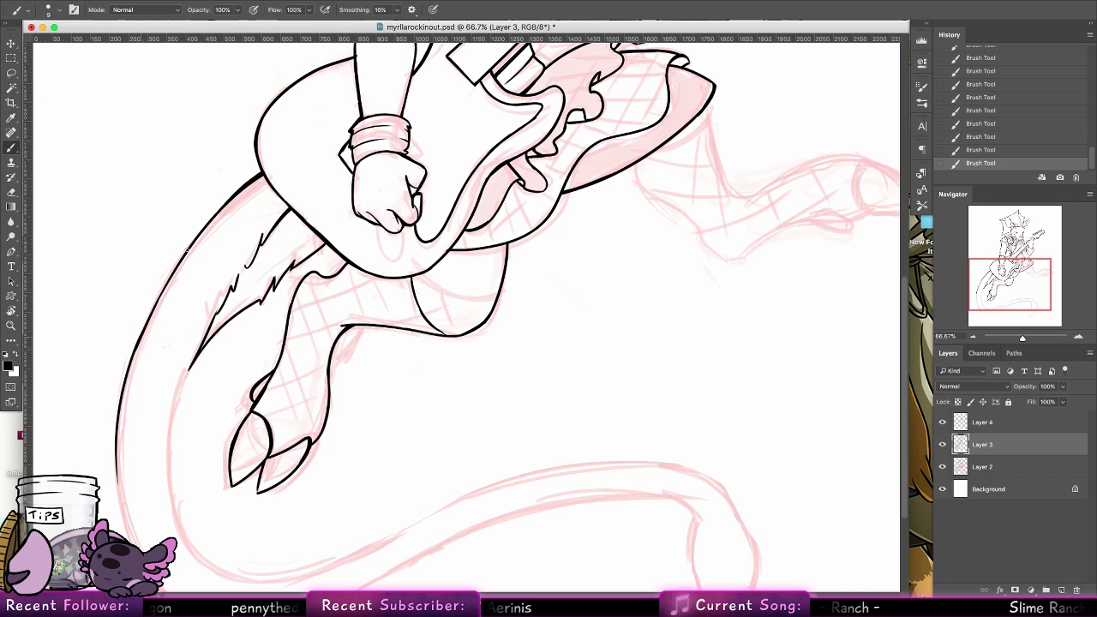
Ink the tail's inner edge from the fur tuft down along the sketched curve past the hoof, redoing strokes until it flows smoothly
key(ctrl+z)
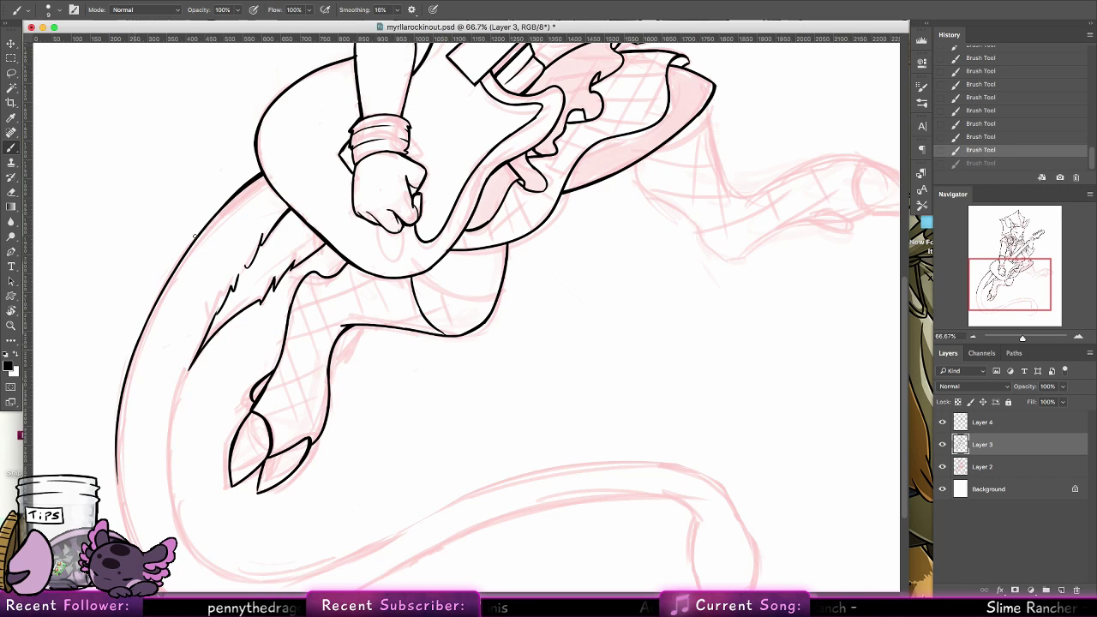
key(ctrl+z)
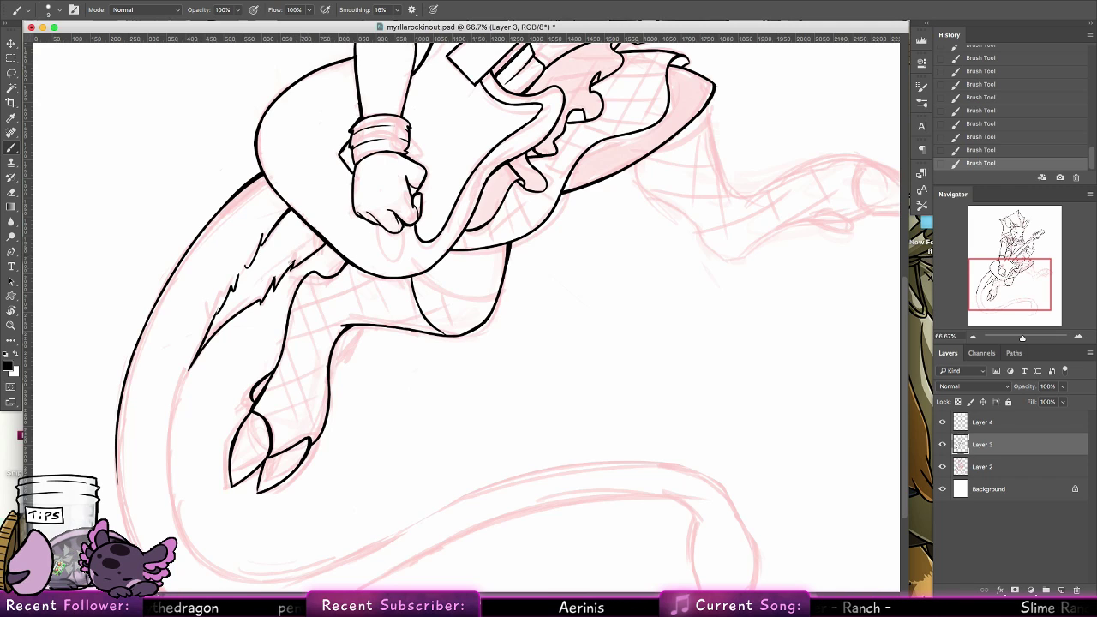
key(super+z)
drag(189, 370, 173, 462)
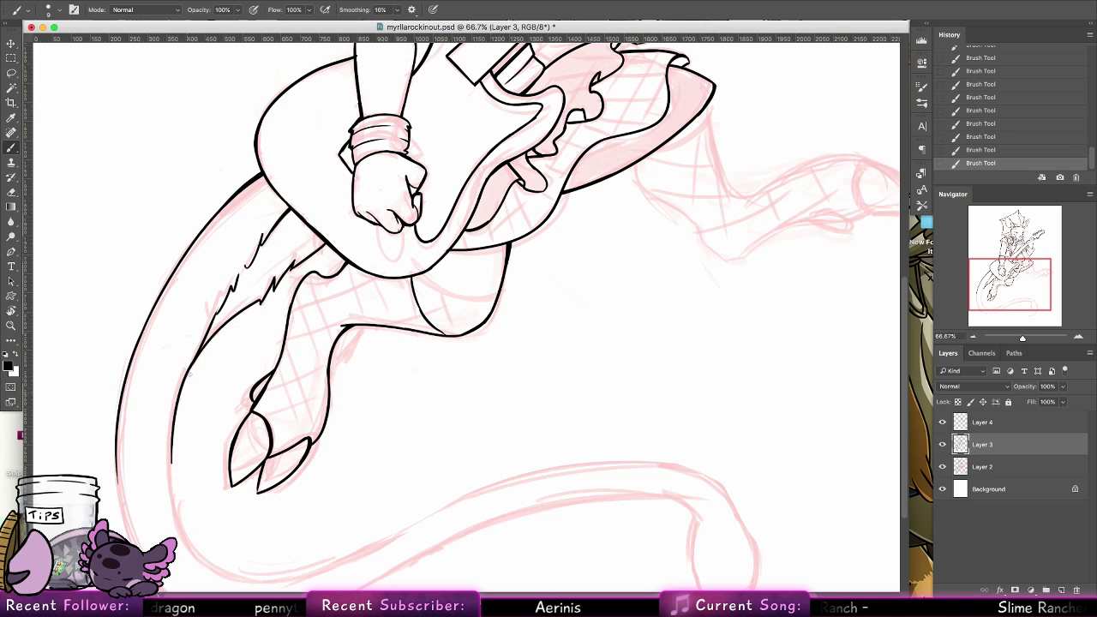
key(super+z)
drag(188, 403, 174, 503)
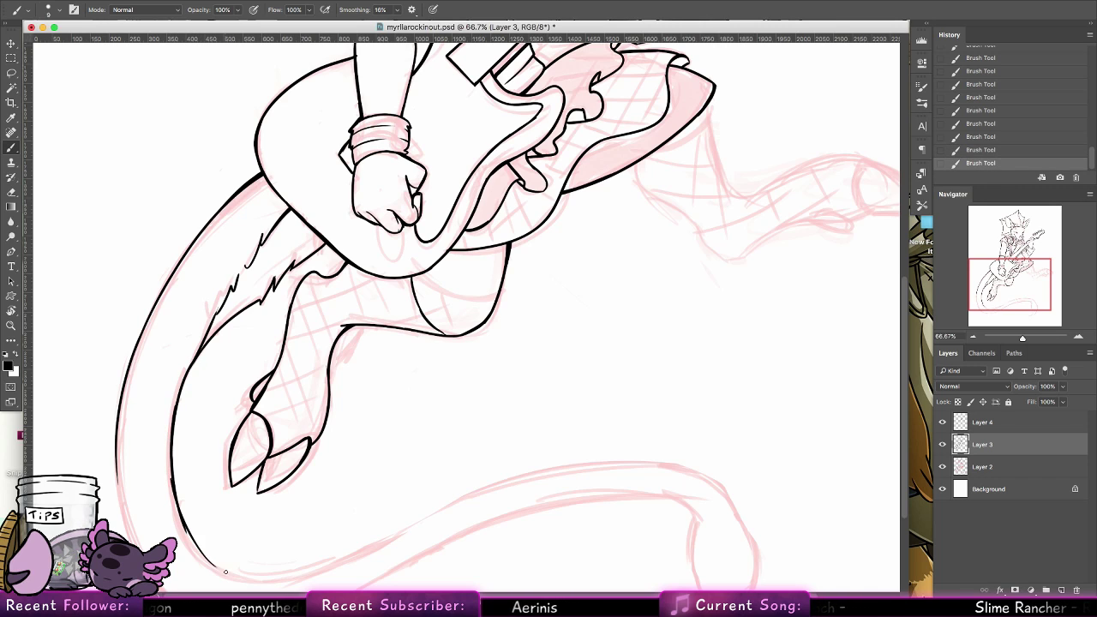
key(super+z)
scroll(203, 274, down, 5)
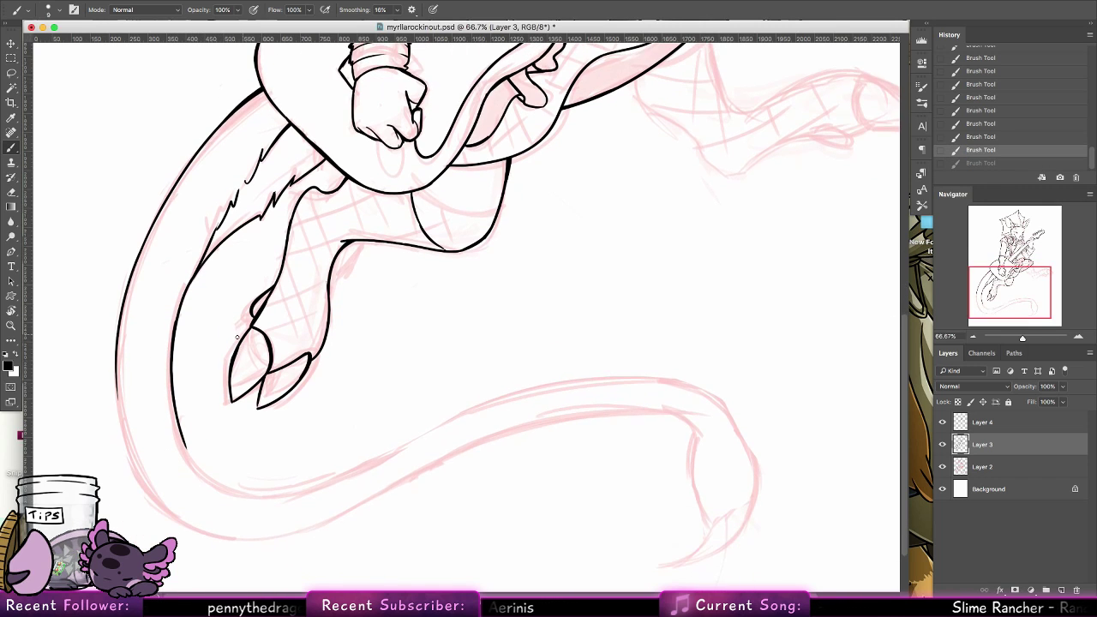
Extend the tail's outer edge around the lower bend of the sketch, undoing and redrawing the stroke until the joint is clean
mouse_move(120, 332)
mouse_down()
mouse_move(140, 469)
mouse_move(155, 493)
mouse_up()
key(super+z)
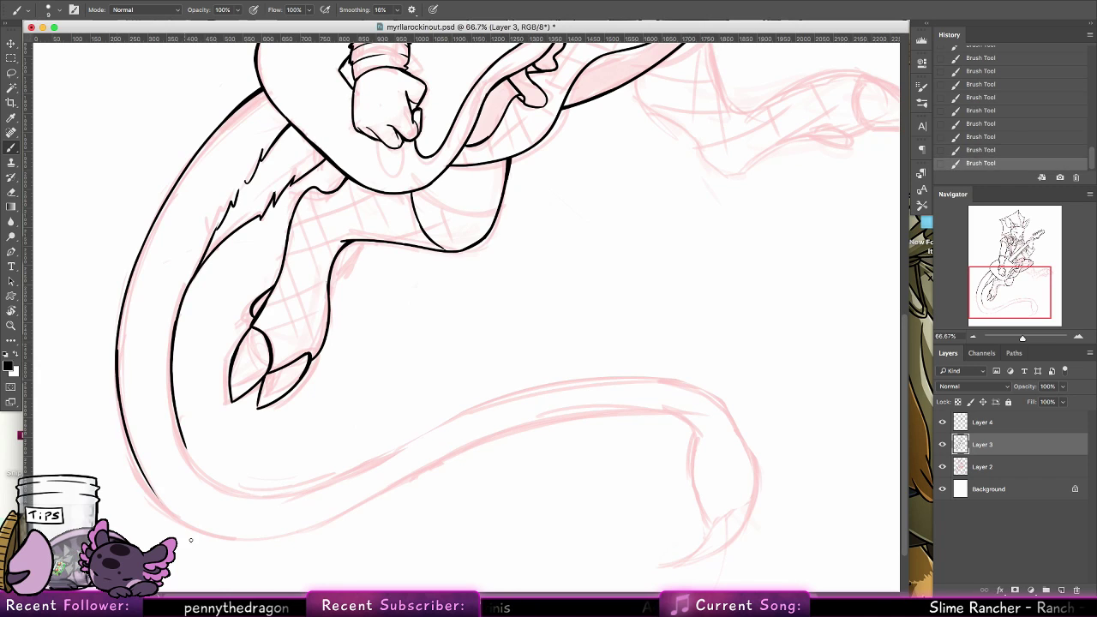
key(super+z)
drag(118, 359, 156, 494)
key(super+z)
drag(118, 344, 155, 493)
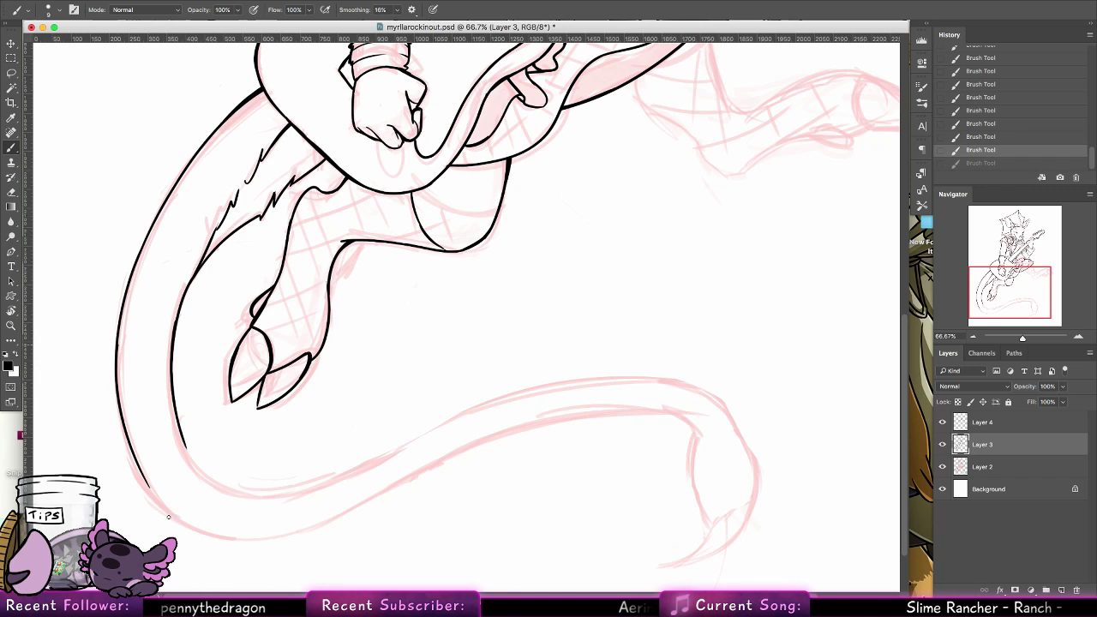
key(super+z)
drag(130, 443, 191, 527)
key(super+z)
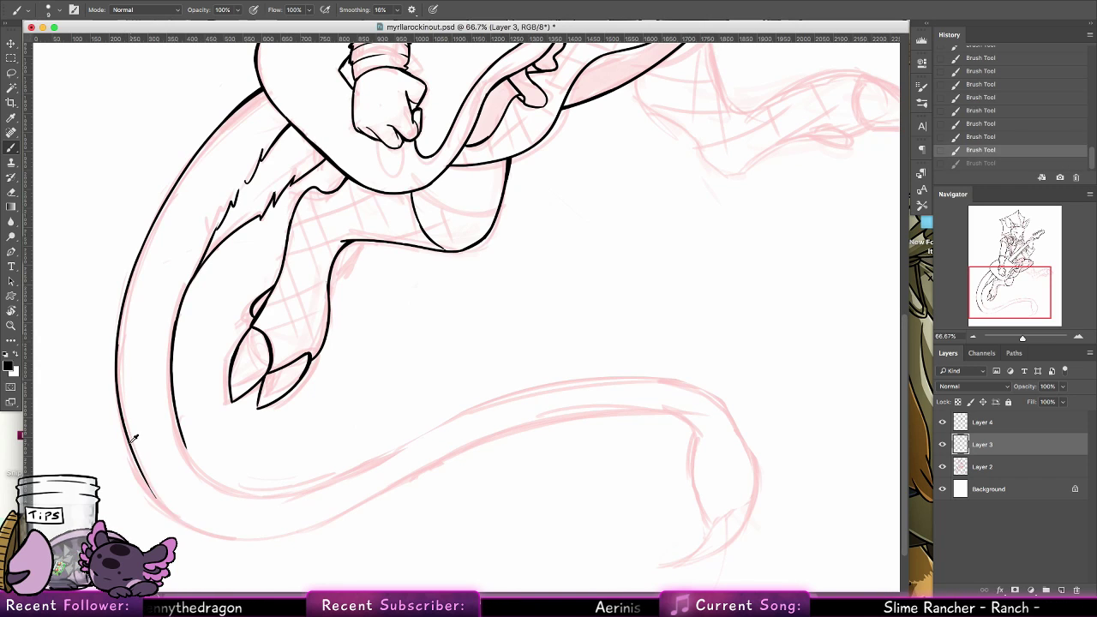
drag(129, 439, 187, 525)
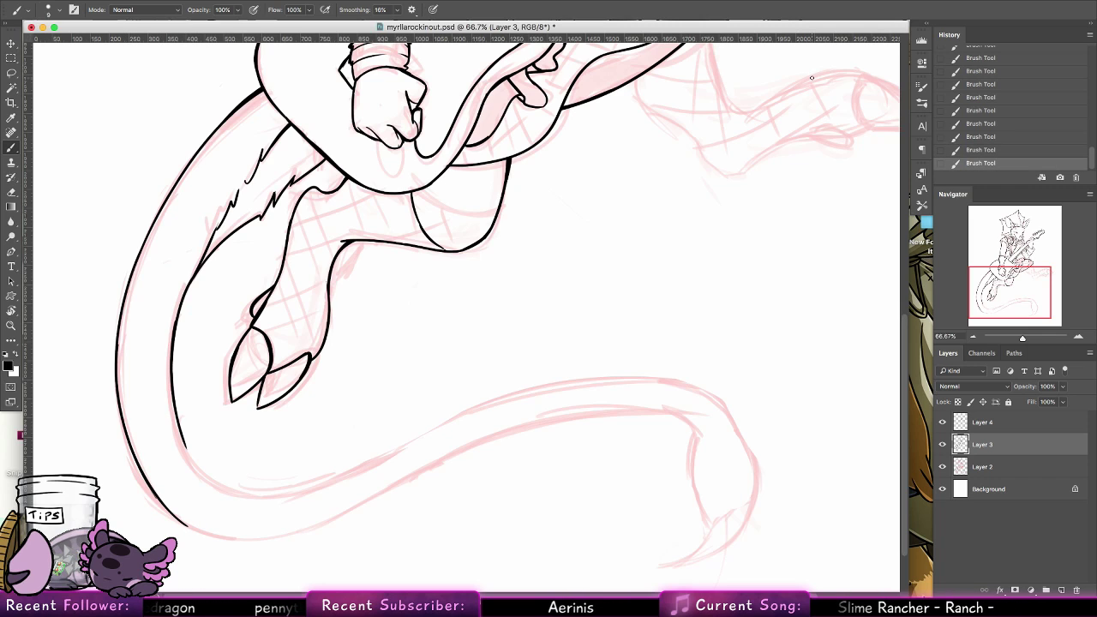
Rotate the canvas to about 125° and ink both curved edges of the pointed spike at the tail's end
key(r)
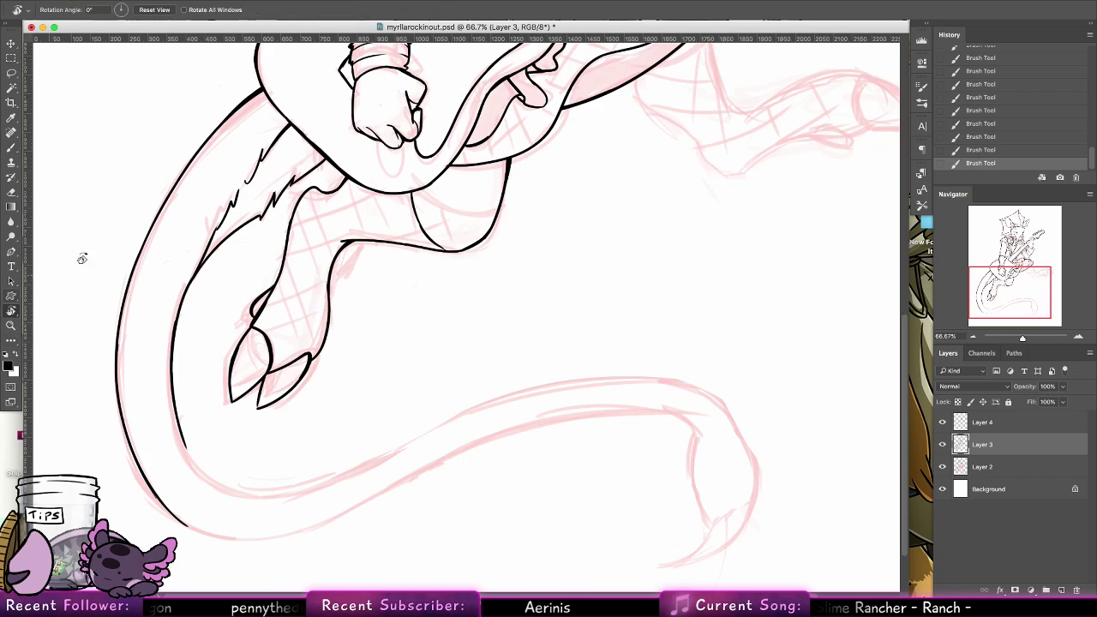
drag(81, 252, 228, 250)
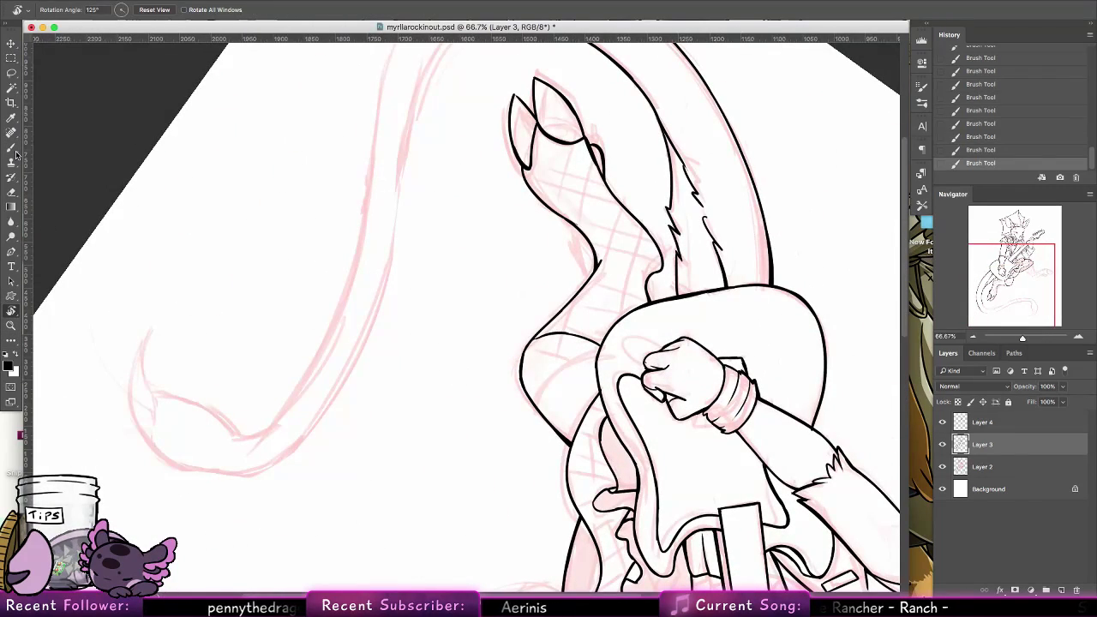
key(b)
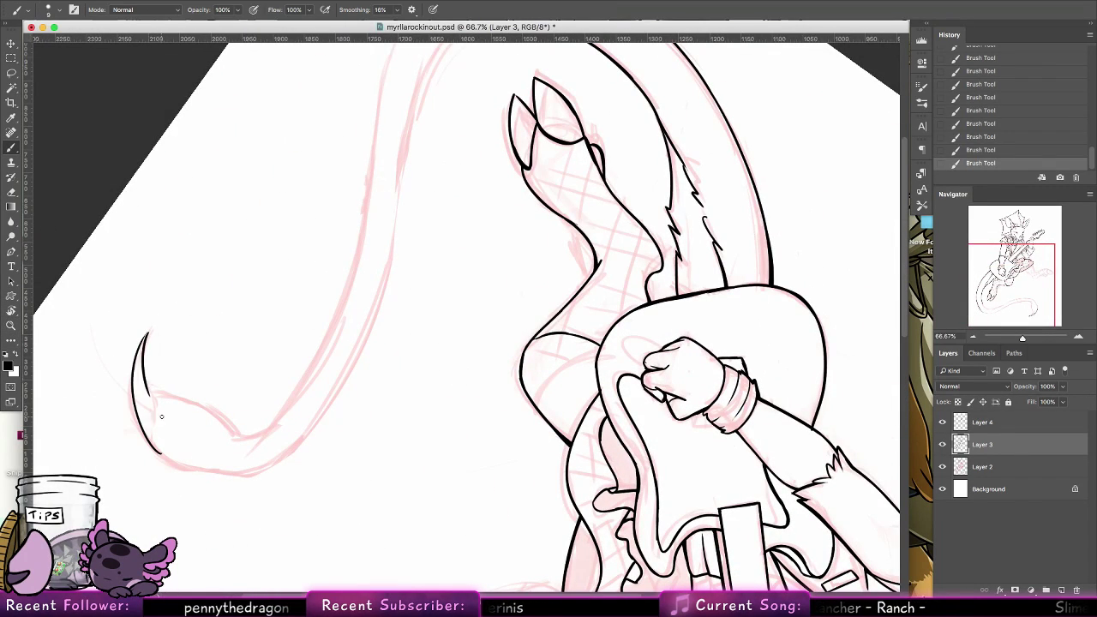
key(super+z)
drag(147, 333, 151, 393)
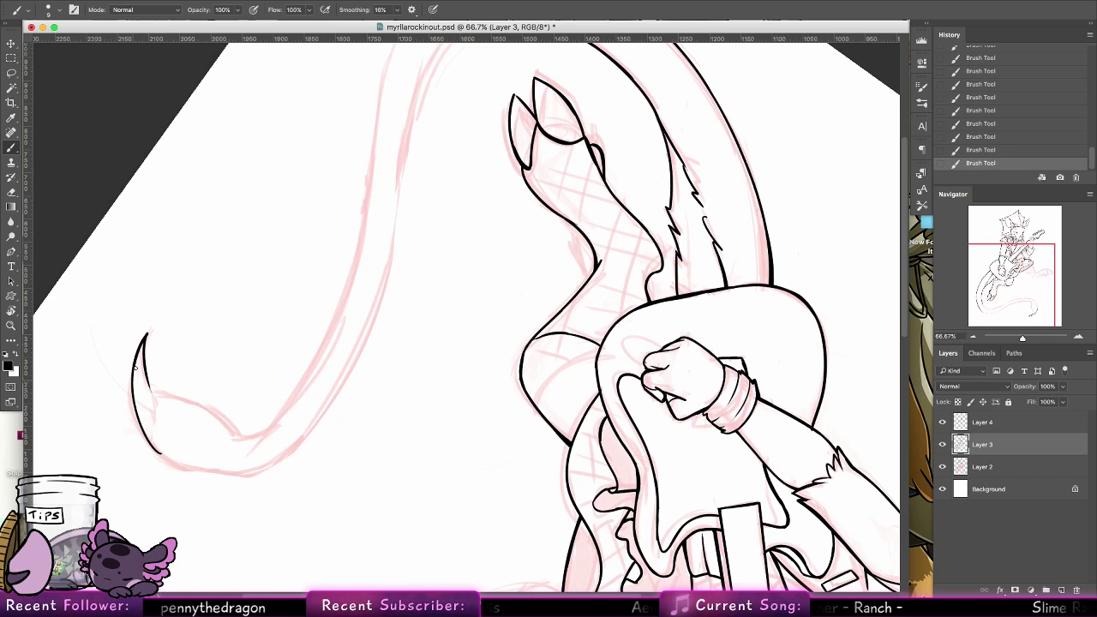
key(super+z)
drag(147, 335, 136, 413)
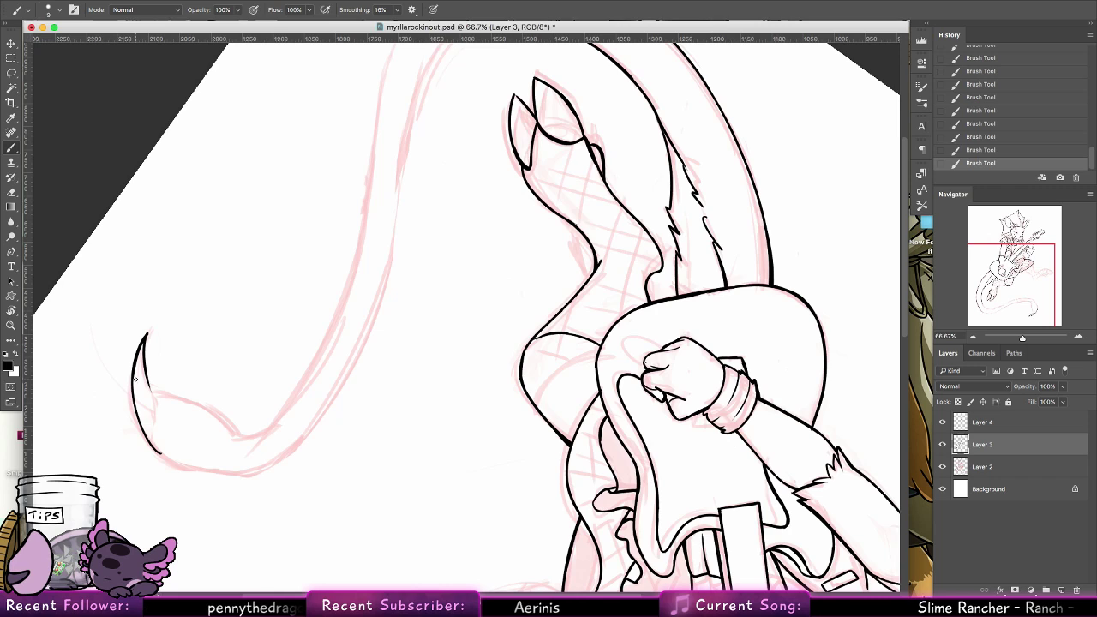
Finish the spike's base line and ink the bulb's inner edge from the spike toward the tail's narrow neck
mouse_move(148, 382)
mouse_down()
mouse_move(155, 418)
mouse_move(161, 394)
mouse_move(211, 406)
mouse_move(232, 426)
mouse_up()
key(super+z)
key(super+z)
Try to ink the bulb's outer contour from the spike around toward the tail's neck
key(super+z)
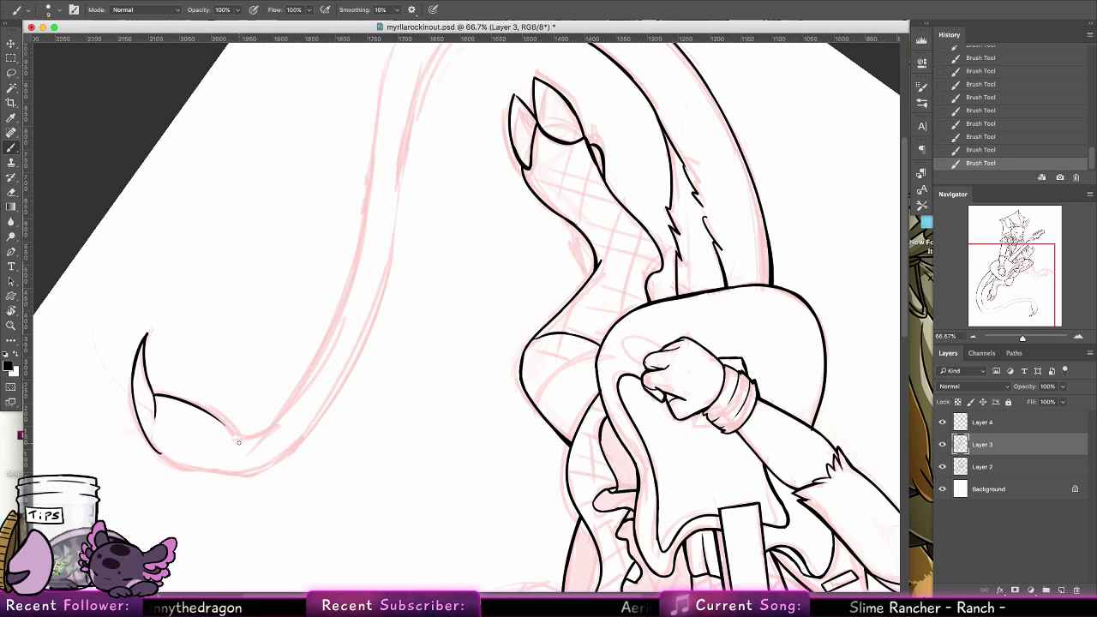
drag(163, 456, 200, 470)
key(super+z)
drag(132, 400, 185, 469)
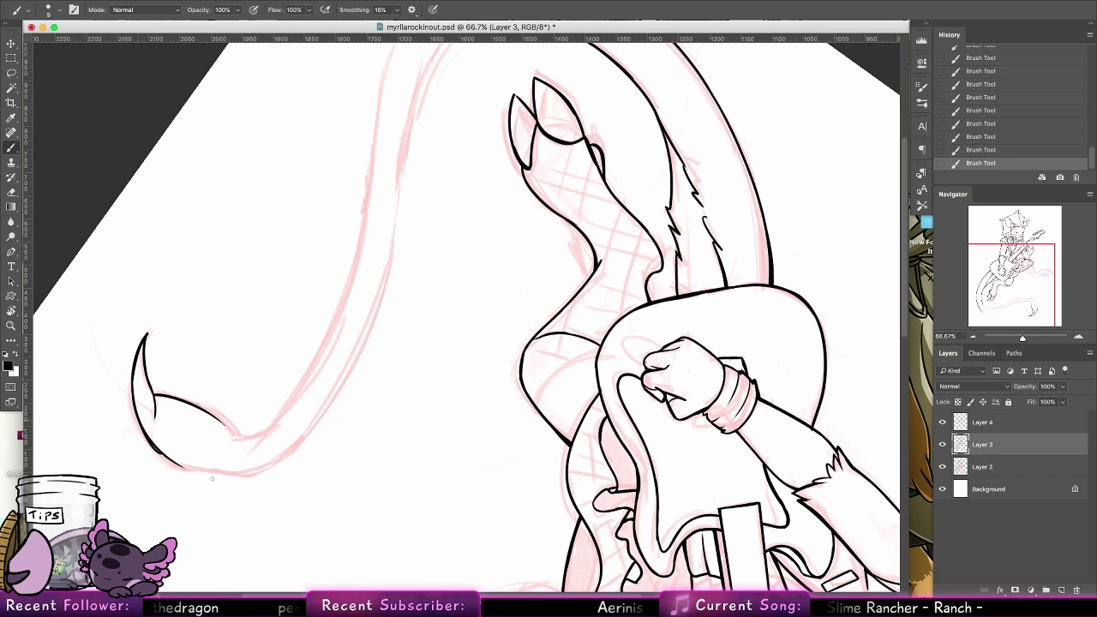
key(super+z)
drag(132, 401, 229, 474)
key(super+z)
drag(132, 392, 232, 473)
Try to redraw the bulb's outer contour on the canvas rotated to about -174°, and undo back to the bare spike
click(13, 310)
drag(212, 205, 444, 162)
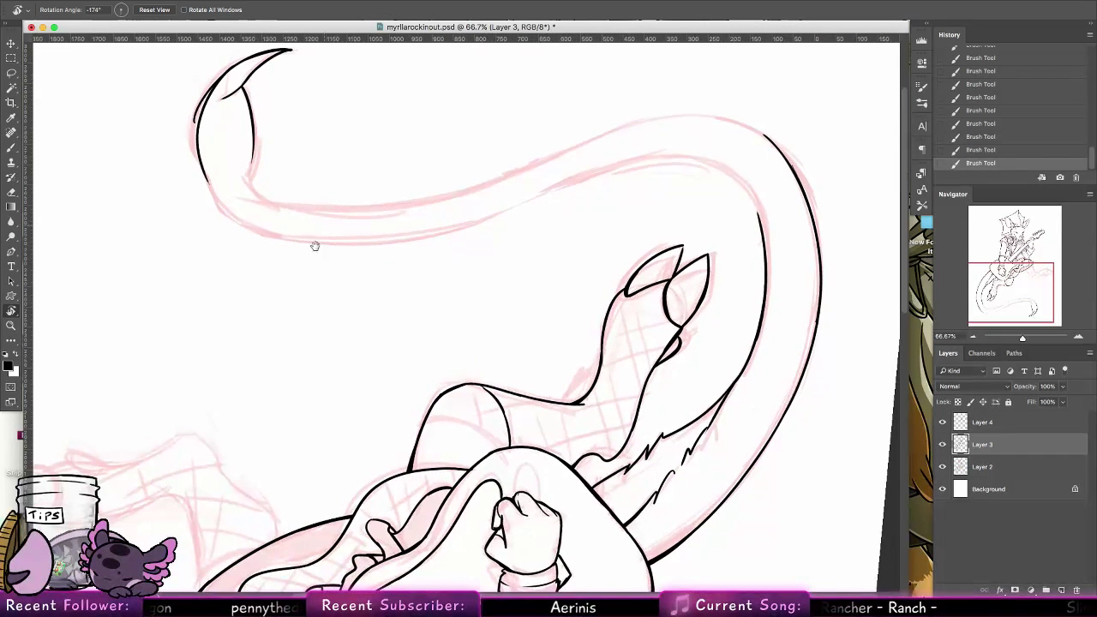
drag(314, 245, 335, 371)
click(11, 148)
key(super+z)
drag(245, 203, 224, 305)
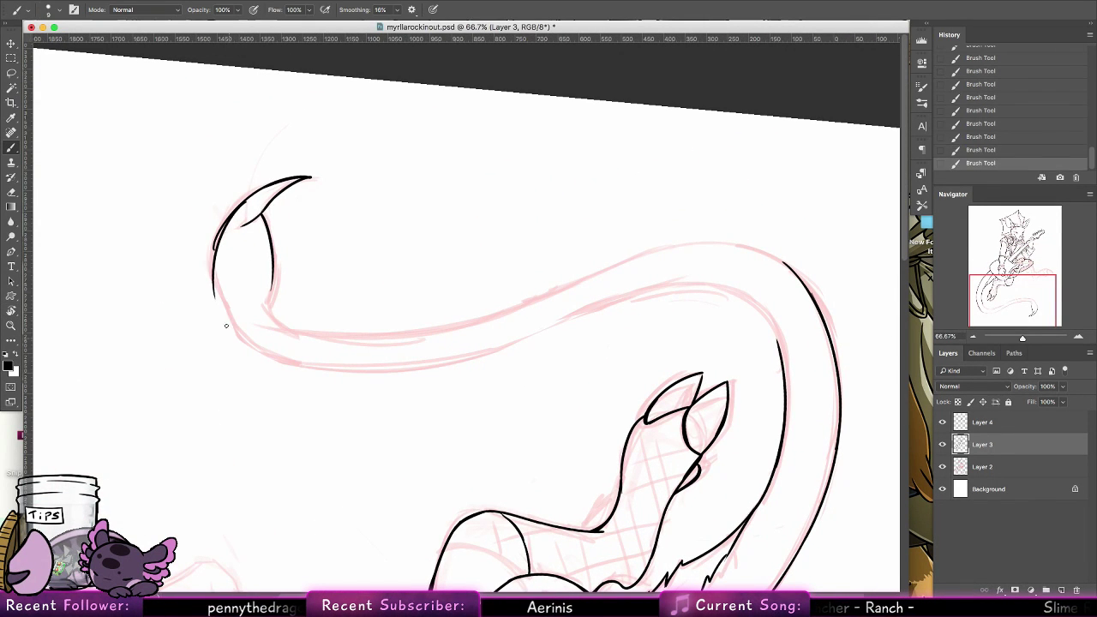
key(super+z)
drag(243, 203, 229, 304)
key(super+z)
drag(243, 206, 228, 301)
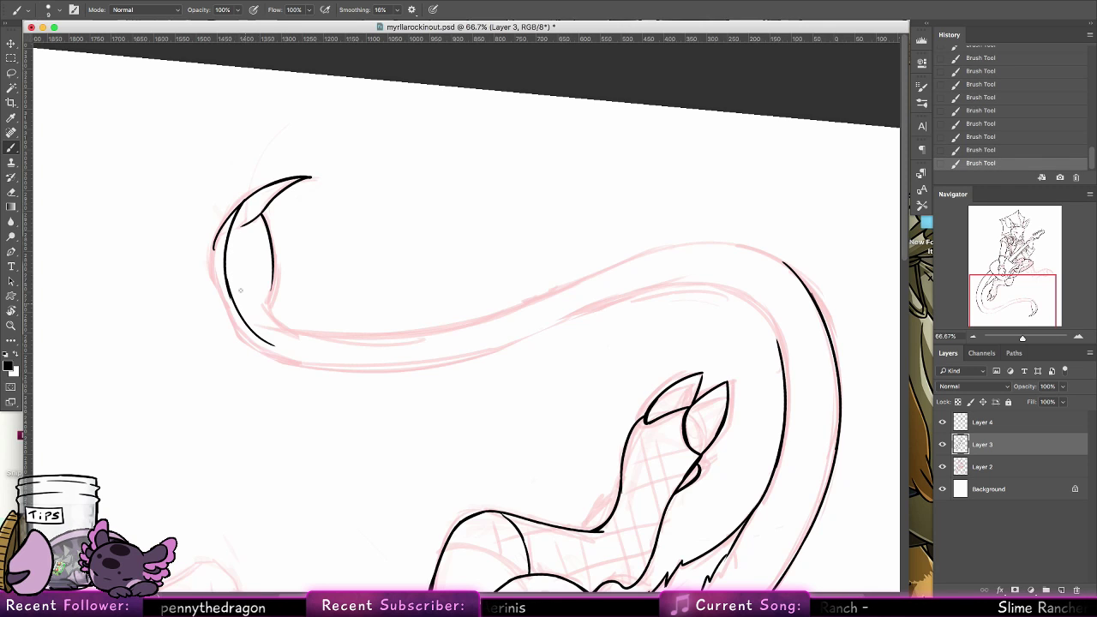
key(super+z)
key(super+z)
key(super+z)
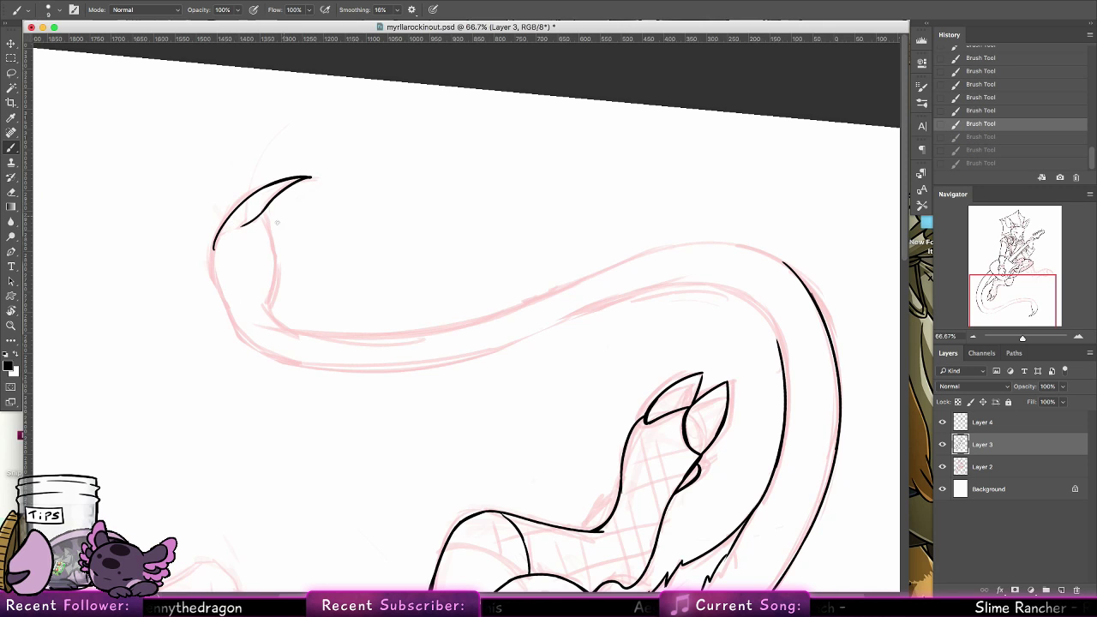
Restore the bulb's inner edge as a slightly longer curve and thicken the line where it meets the spike
key(super+shift+z)
key(super+shift+z)
key(super+shift+z)
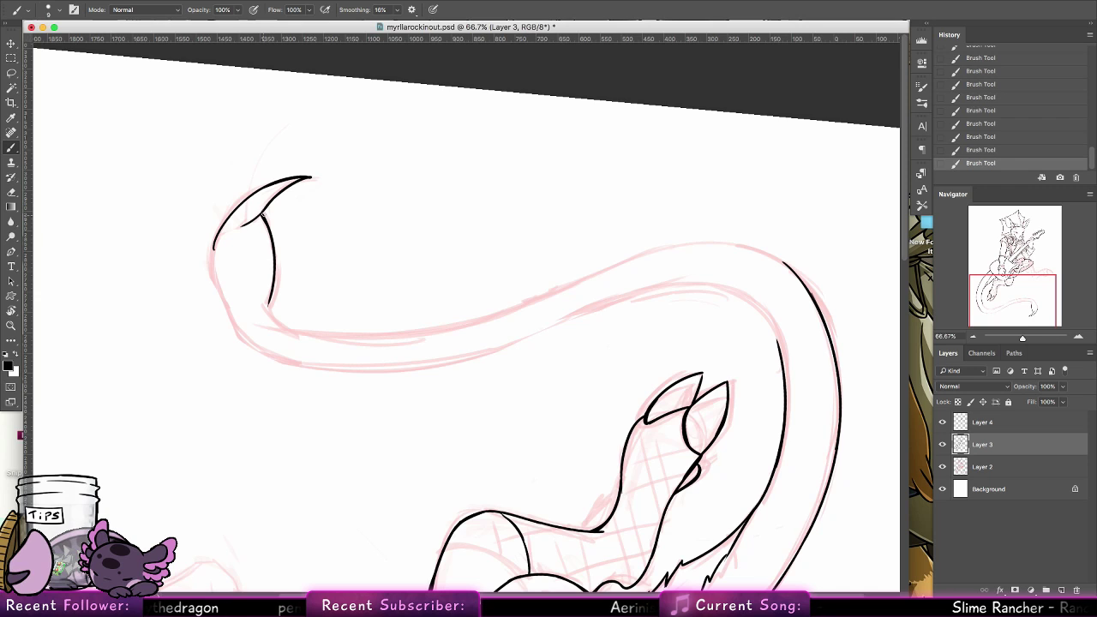
drag(262, 215, 278, 196)
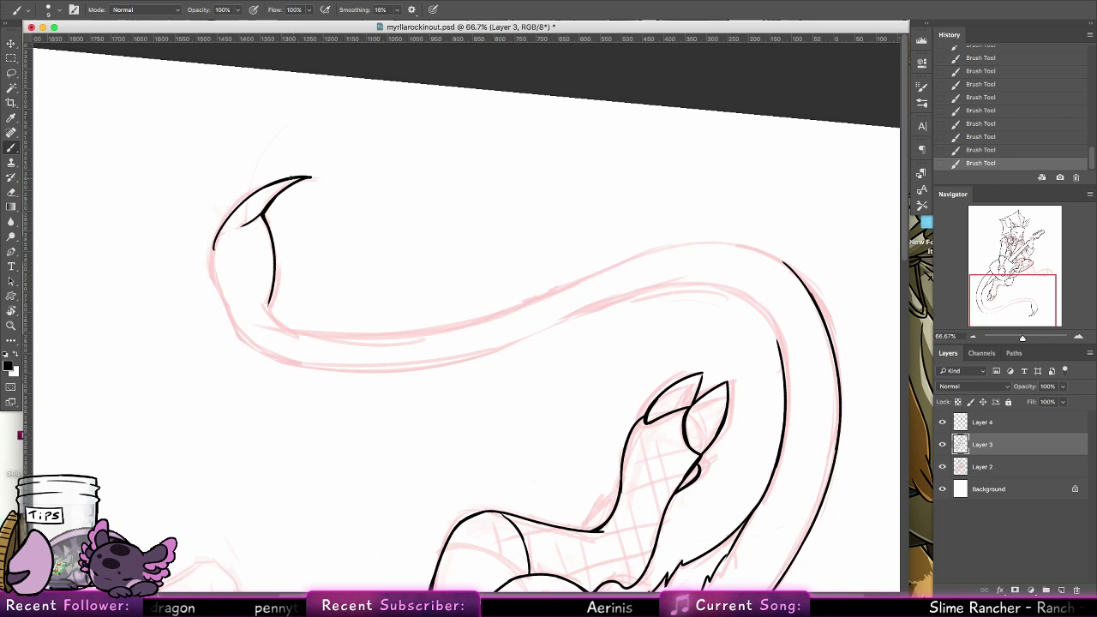
key(super+z)
key(super+z)
Ink the bulb's outer contour from the spike's base down to the tail's narrow neck, reworking the stroke
drag(214, 243, 218, 289)
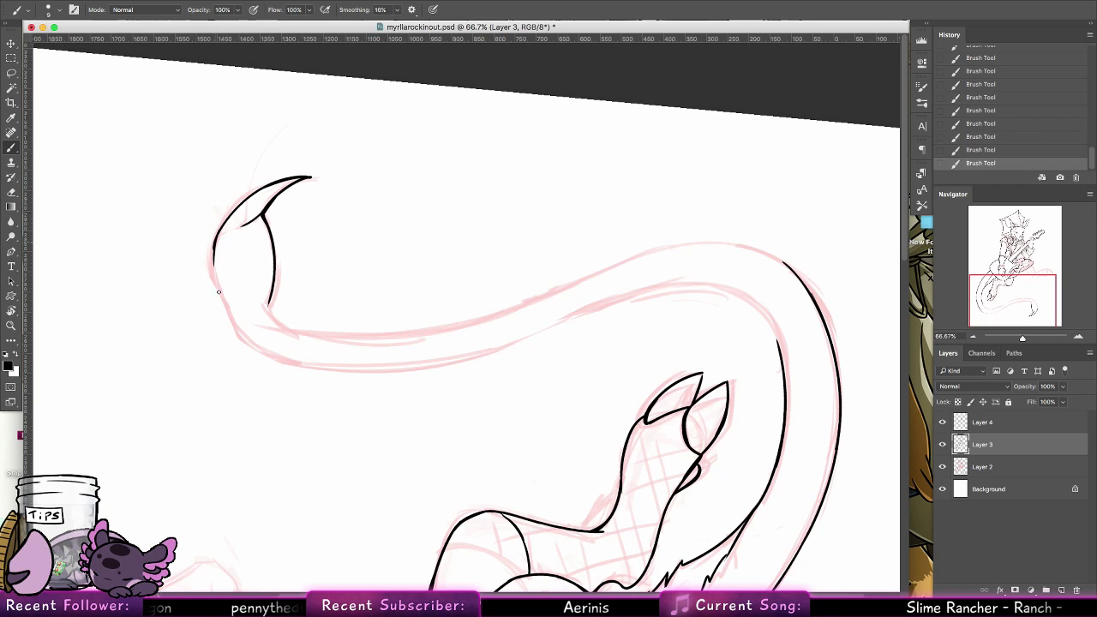
key(super+z)
drag(214, 247, 235, 326)
key(super+z)
key(super+shift+z)
key(super+z)
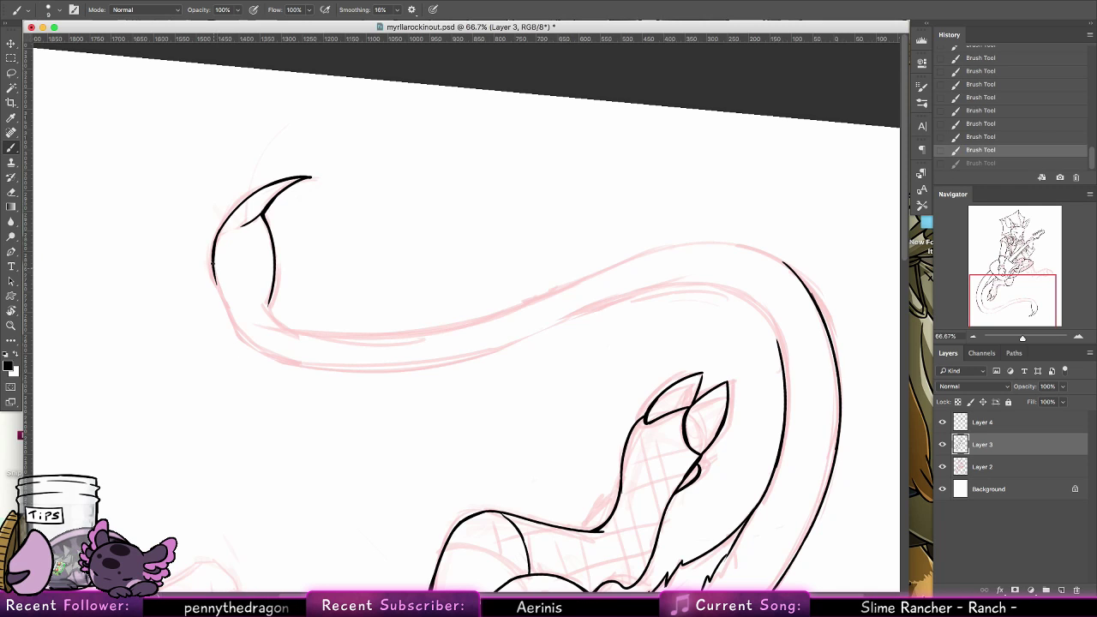
mouse_move(213, 269)
mouse_down()
mouse_move(233, 333)
mouse_move(257, 348)
mouse_up()
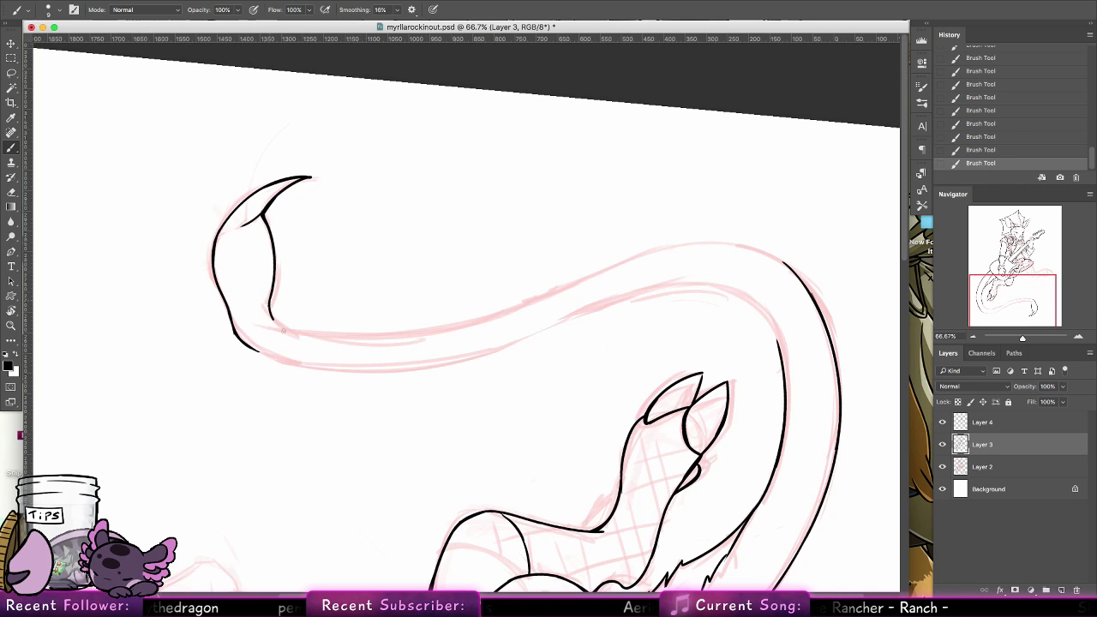
Extend the bulb's inner edge so it curves into the long sketched line of the tail
key(super+z)
drag(283, 330, 285, 330)
key(super+z)
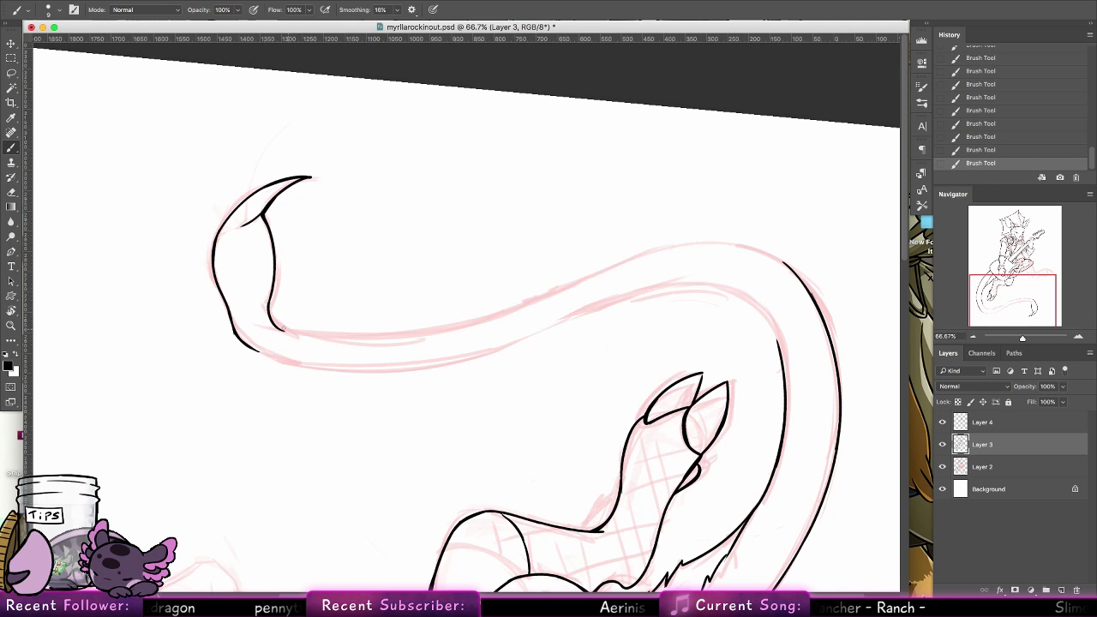
Lasso the inked bulb and spike, scale them to about 91%, move them slightly down, and deselect
key(r)
drag(91, 225, 110, 196)
scroll(402, 159, up, 4)
key(l)
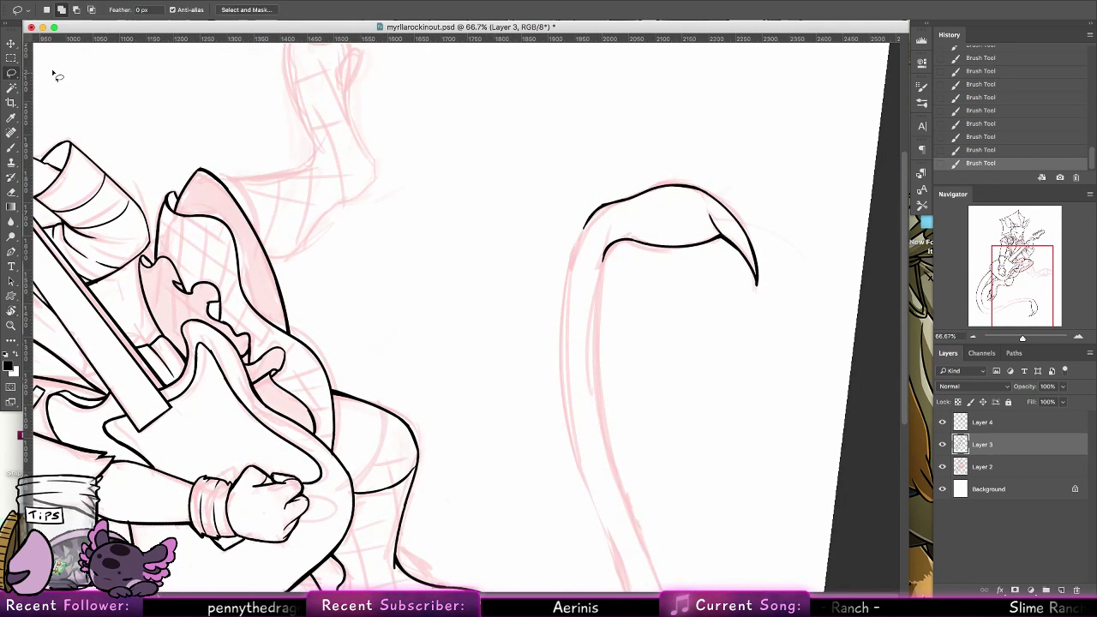
mouse_move(529, 257)
mouse_down()
mouse_move(751, 338)
mouse_move(527, 250)
mouse_up()
key(super+t)
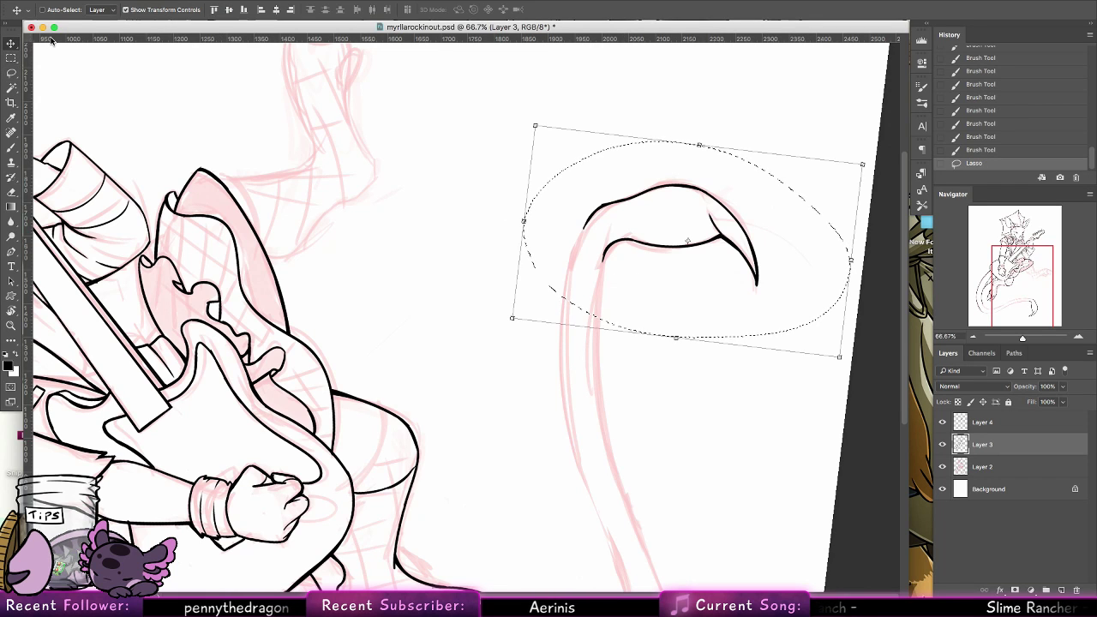
drag(840, 355, 814, 332)
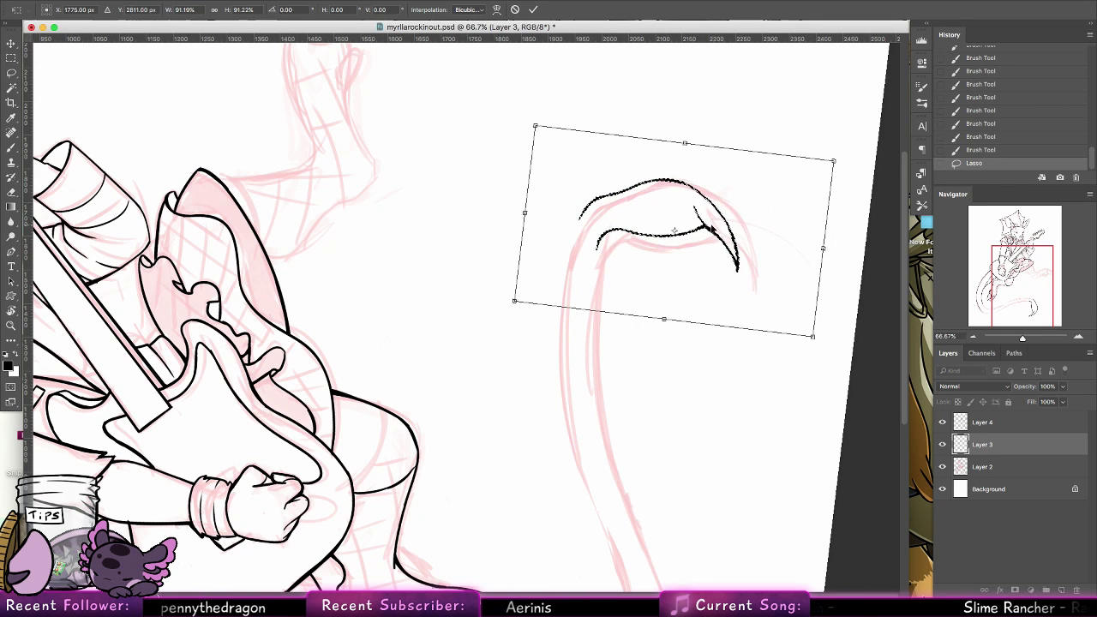
drag(711, 224, 710, 249)
key(Return)
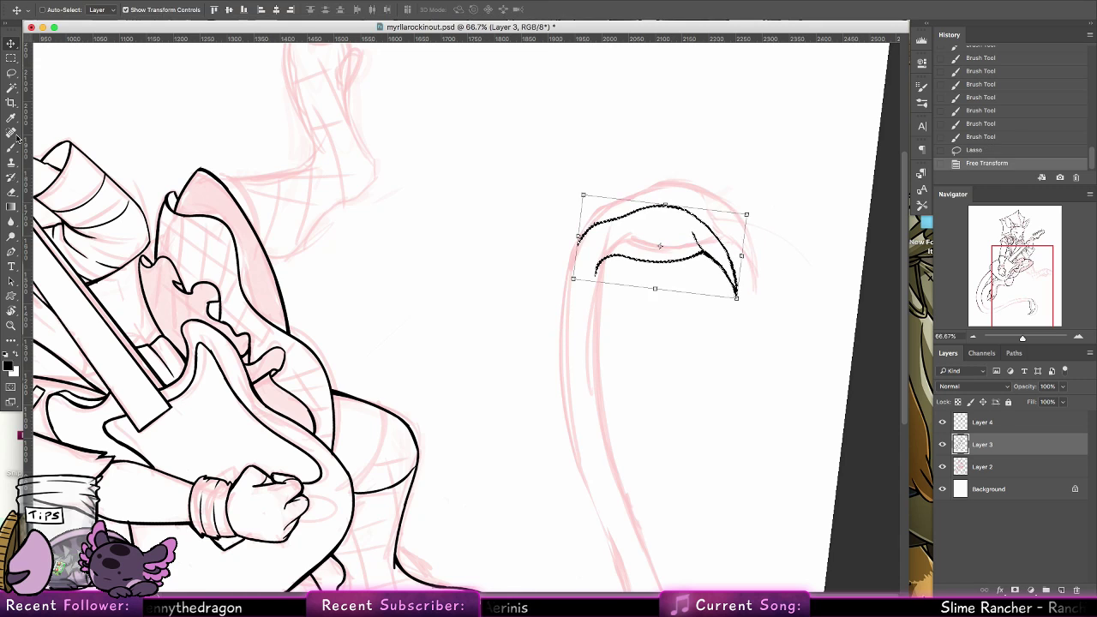
key(b)
drag(534, 328, 534, 255)
key(super+d)
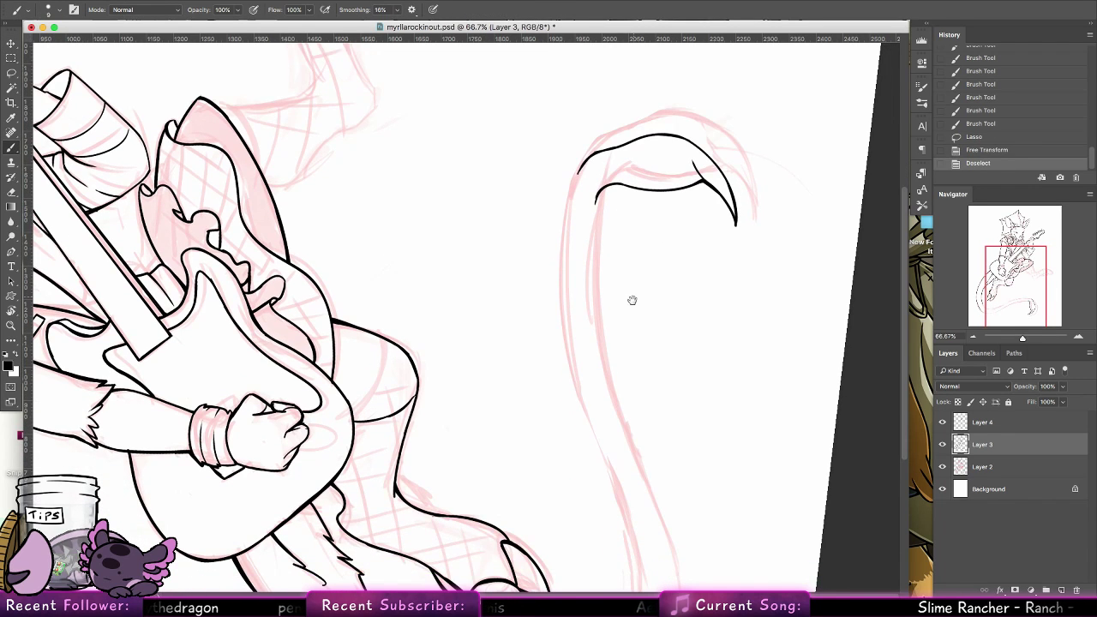
Try to ink the tail's long edge in one stroke from the bulb's inner curve down toward the lower bend
drag(632, 300, 631, 188)
mouse_move(592, 81)
mouse_down()
mouse_move(628, 330)
mouse_move(665, 473)
mouse_up()
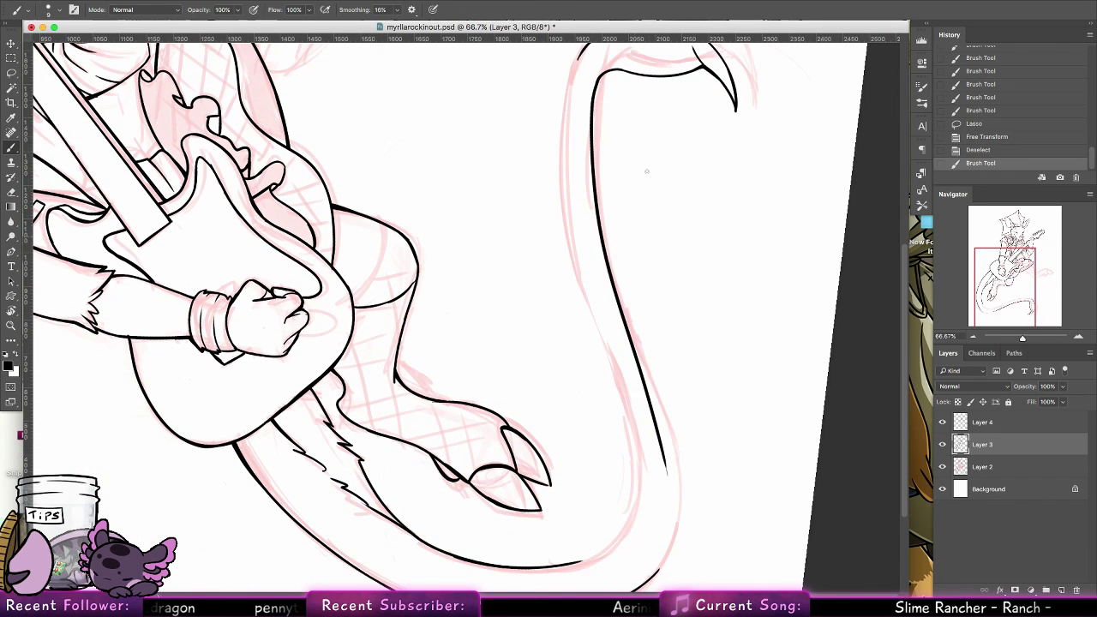
key(super+z)
drag(591, 77, 644, 411)
key(super+z)
mouse_move(592, 76)
mouse_down()
mouse_move(595, 197)
mouse_move(667, 565)
mouse_up()
drag(690, 386, 676, 205)
key(super+z)
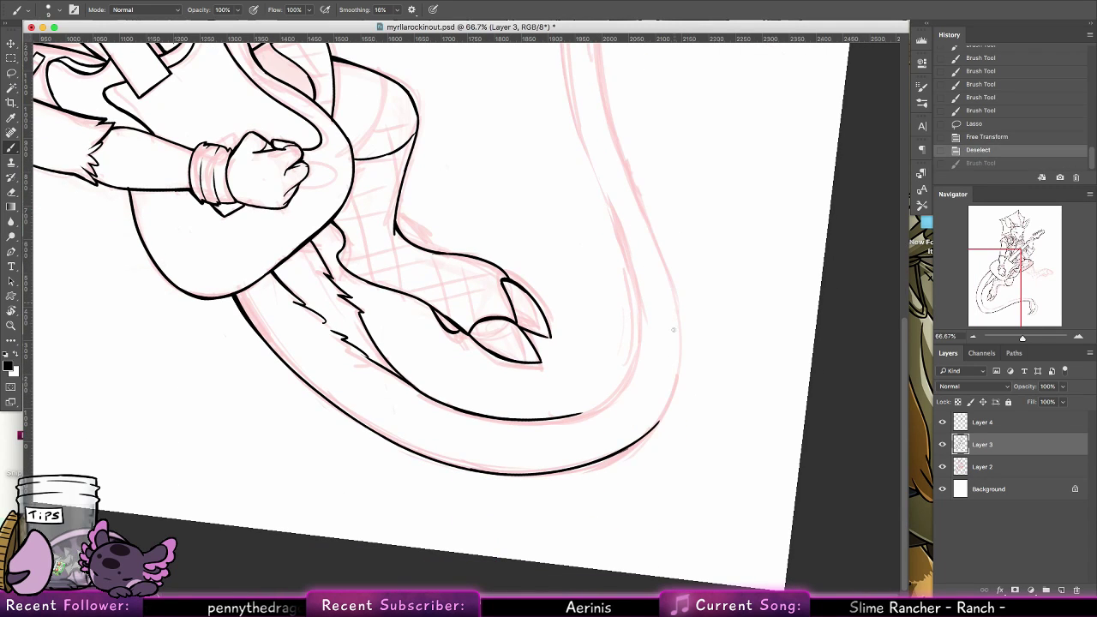
Try to ink the tail's outer edge upward from the lower bend in one long stroke
mouse_move(628, 447)
mouse_down()
mouse_move(658, 423)
mouse_move(634, 196)
mouse_up()
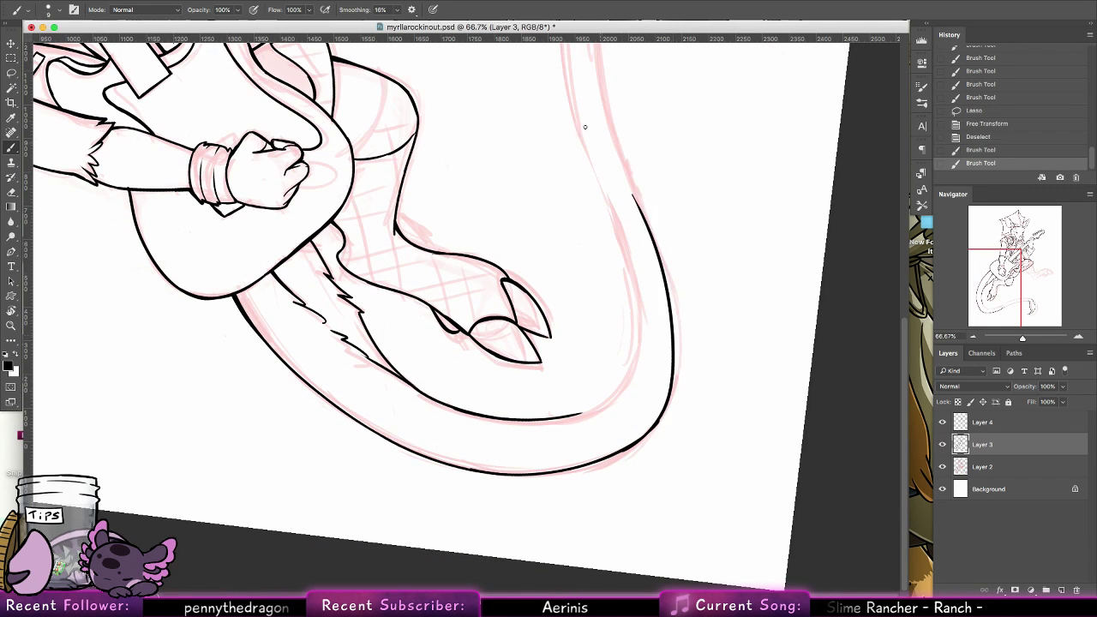
key(super+z)
mouse_move(637, 444)
mouse_down()
mouse_move(686, 288)
mouse_move(627, 137)
mouse_up()
scroll(643, 367, up, 5)
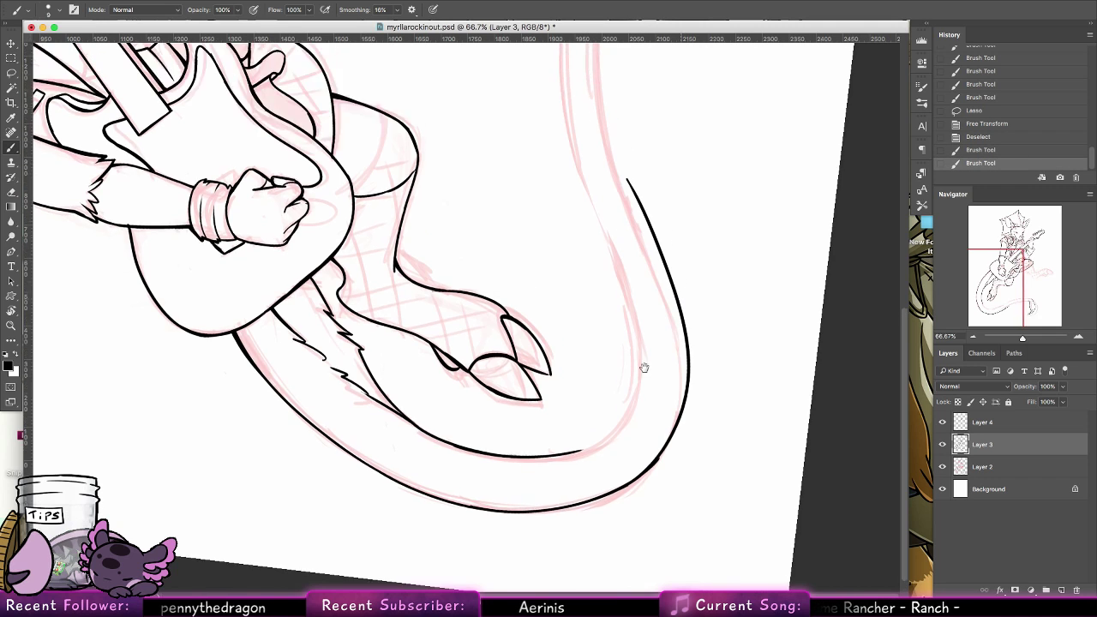
key(super+z)
scroll(677, 445, down, 5)
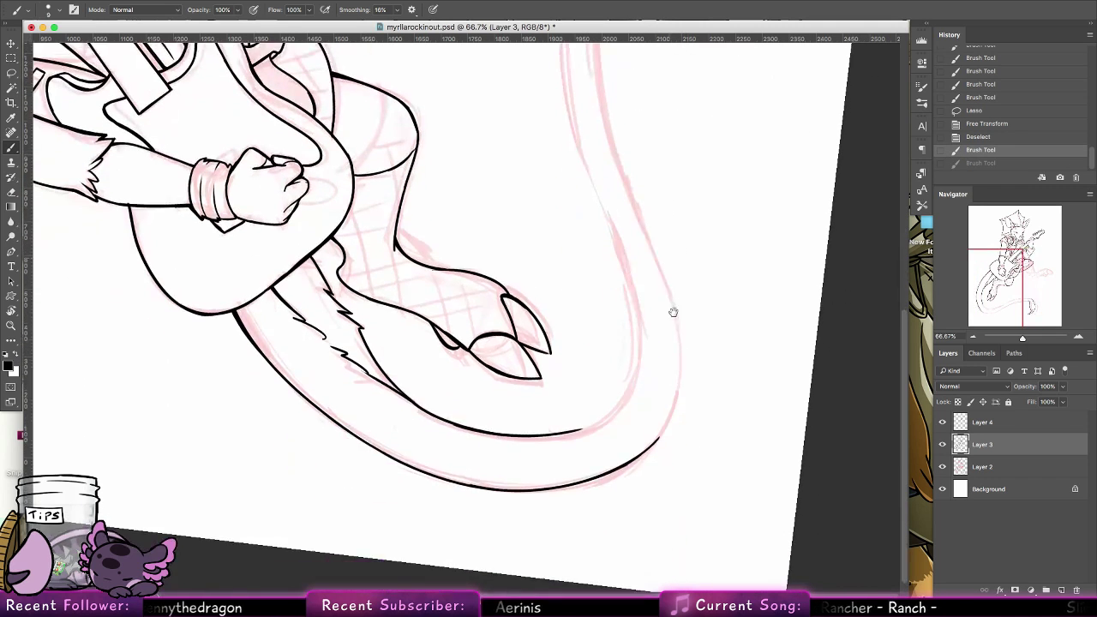
mouse_move(624, 445)
mouse_down()
mouse_move(695, 300)
mouse_move(610, 47)
mouse_up()
key(super+z)
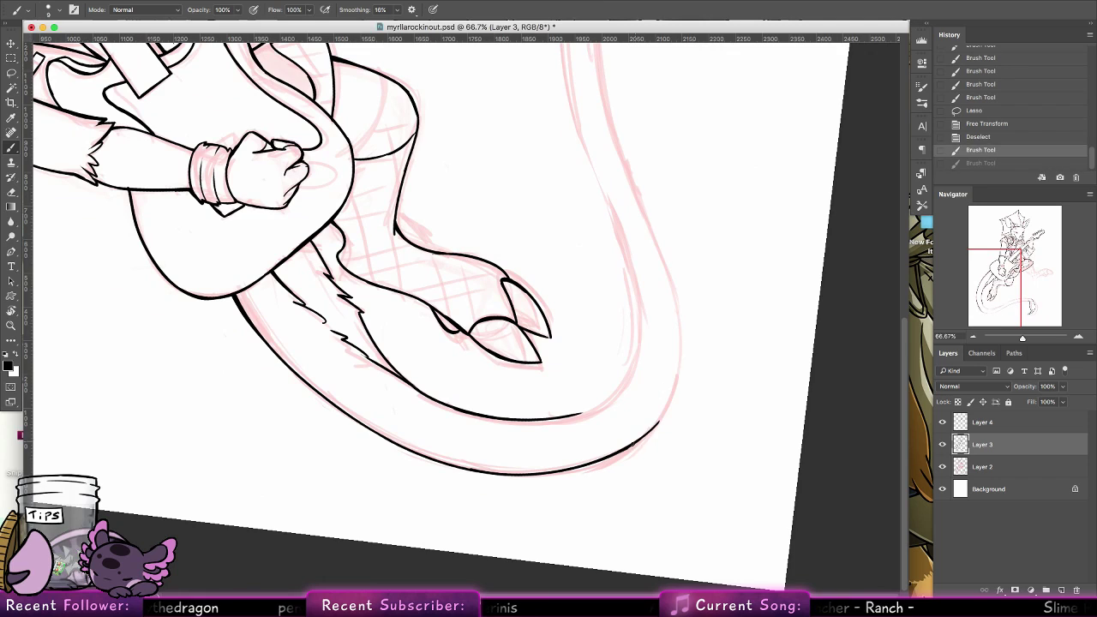
mouse_move(629, 444)
mouse_down()
mouse_move(648, 175)
mouse_move(625, 133)
mouse_up()
key(super+z)
Rotate the canvas so the tail's bend arches upward and ink the outer contour around the bend
key(r)
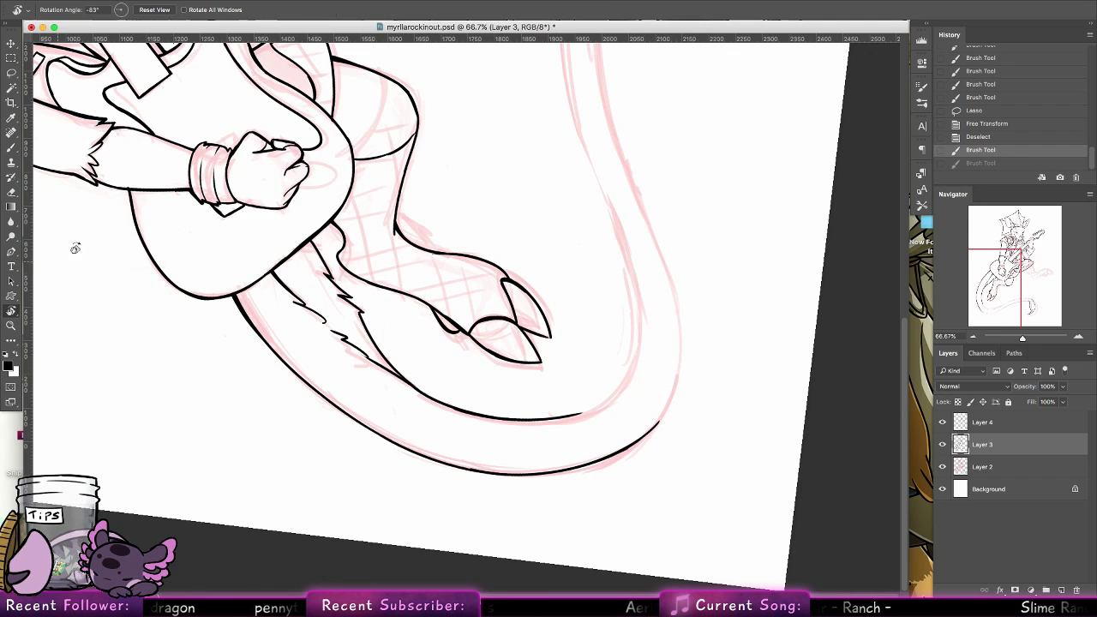
mouse_move(75, 247)
mouse_down()
mouse_move(628, 261)
mouse_move(506, 386)
mouse_up()
key(b)
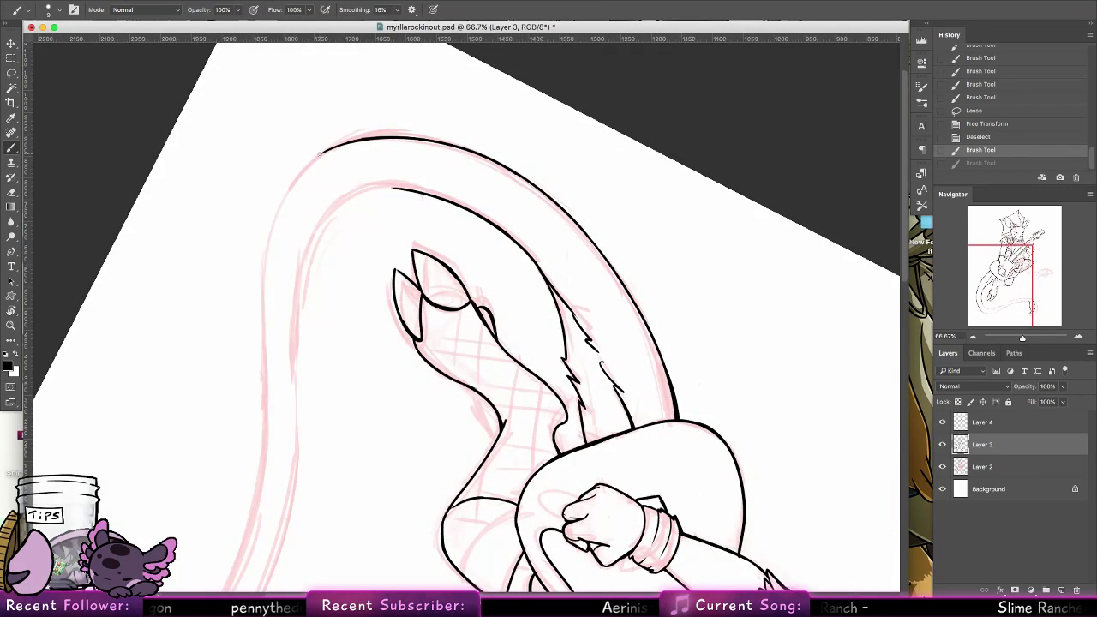
drag(309, 159, 293, 182)
key(super+z)
mouse_move(360, 141)
mouse_down()
mouse_move(289, 190)
mouse_move(296, 179)
mouse_up()
key(super+z)
Extend the tail's outer contour from the bend along the straight sketched section, overlapping short strokes
key(super+z)
mouse_move(360, 141)
mouse_down()
mouse_move(291, 184)
mouse_move(277, 210)
mouse_up()
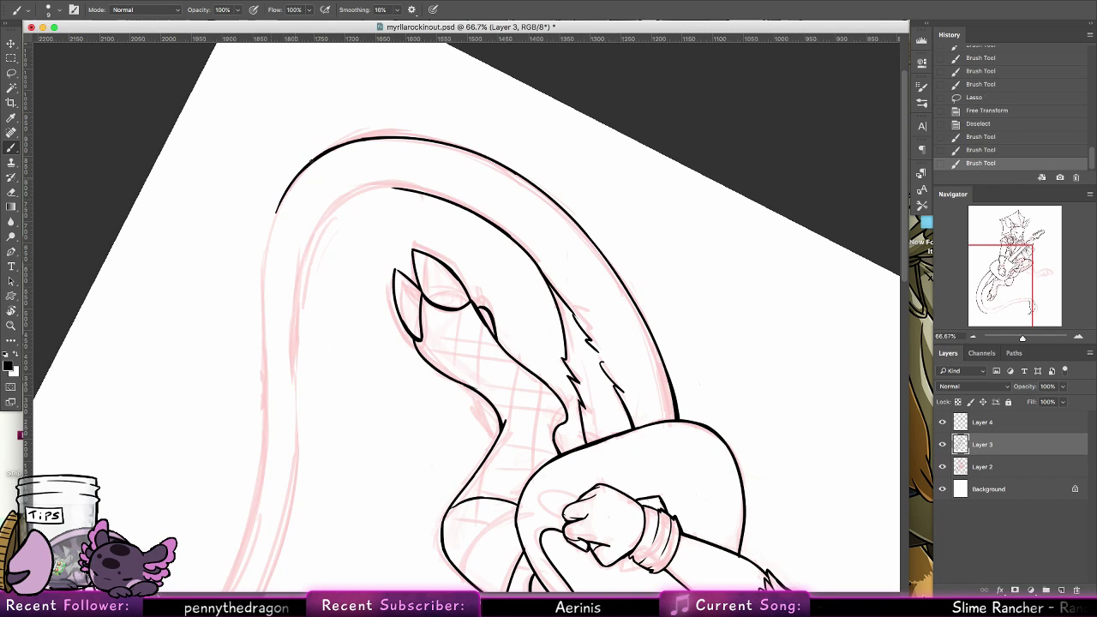
mouse_move(299, 175)
mouse_down()
mouse_move(265, 277)
mouse_move(265, 264)
mouse_up()
key(super+z)
key(super+z)
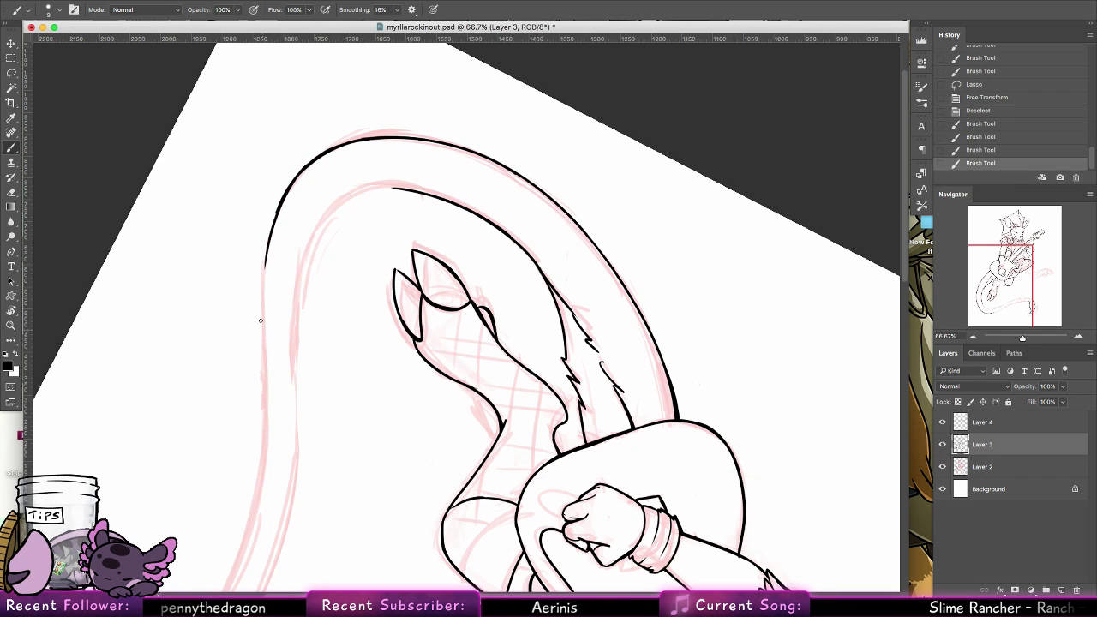
mouse_move(281, 197)
mouse_down()
mouse_move(262, 290)
mouse_move(266, 347)
mouse_up()
key(super+z)
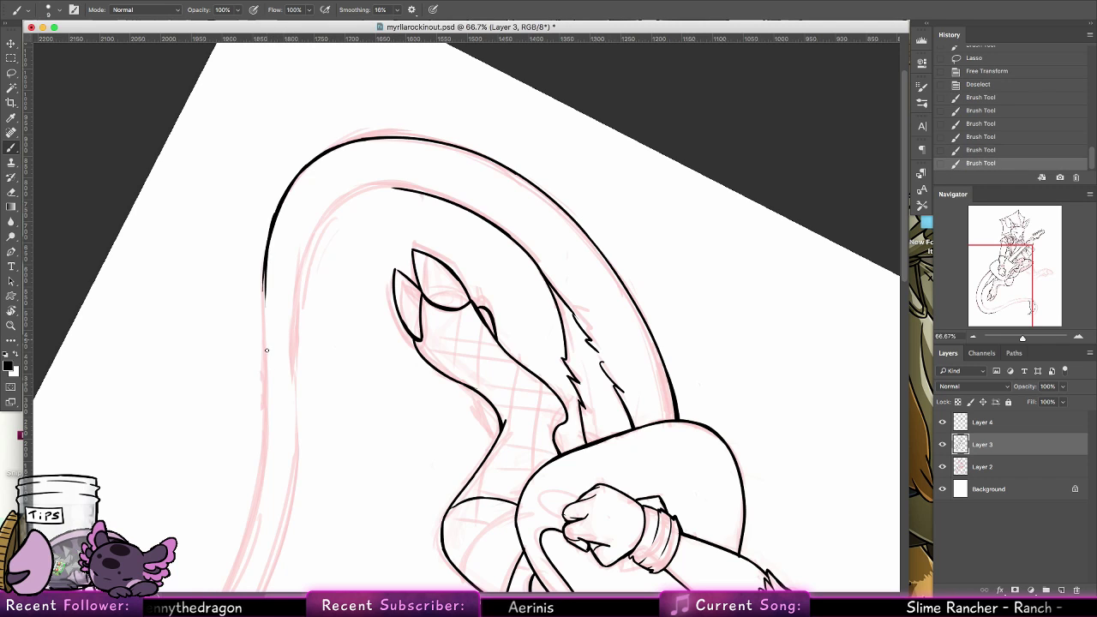
key(super+z)
drag(264, 267, 264, 355)
drag(263, 313, 267, 411)
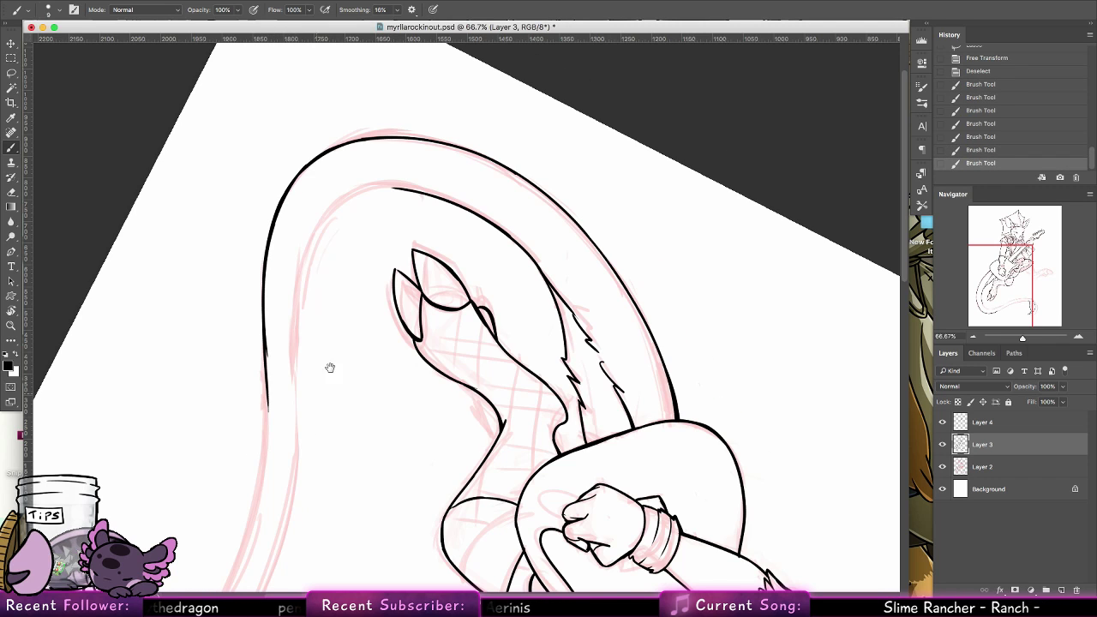
Continue the tail's outer edge and ink the stretch from the bulb's inner curve to meet it
drag(330, 367, 413, 234)
drag(345, 225, 335, 367)
drag(287, 503, 339, 327)
key(super+z)
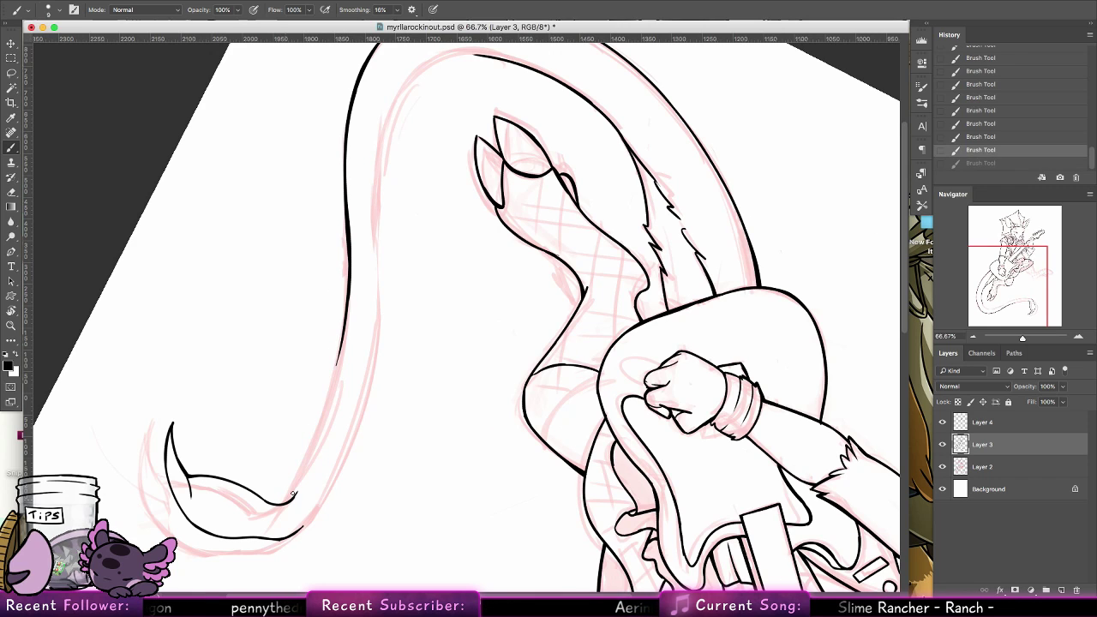
drag(287, 501, 347, 204)
key(super+z)
drag(289, 501, 346, 281)
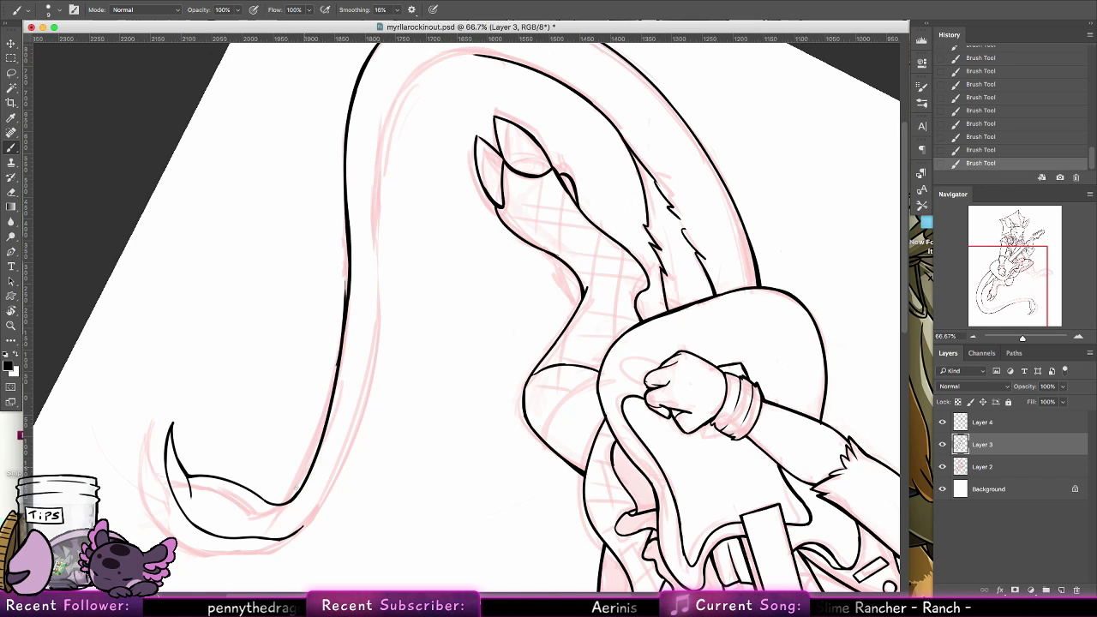
key(super+z)
mouse_move(288, 502)
mouse_down()
mouse_move(355, 276)
mouse_move(338, 168)
mouse_move(350, 303)
mouse_up()
key(super+z)
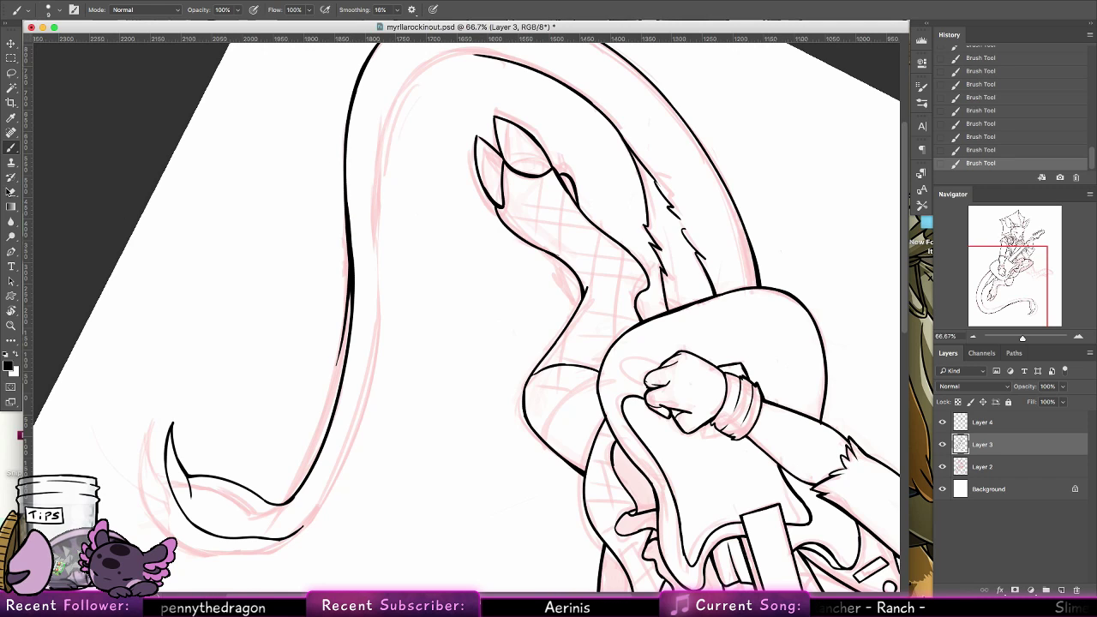
Erase the doubled line where the tail's outer edge strokes meet and touch up the join with the brush
key(e)
mouse_move(359, 263)
mouse_down()
mouse_move(360, 346)
mouse_move(358, 287)
mouse_move(337, 334)
mouse_up()
drag(346, 289, 335, 369)
key(super+z)
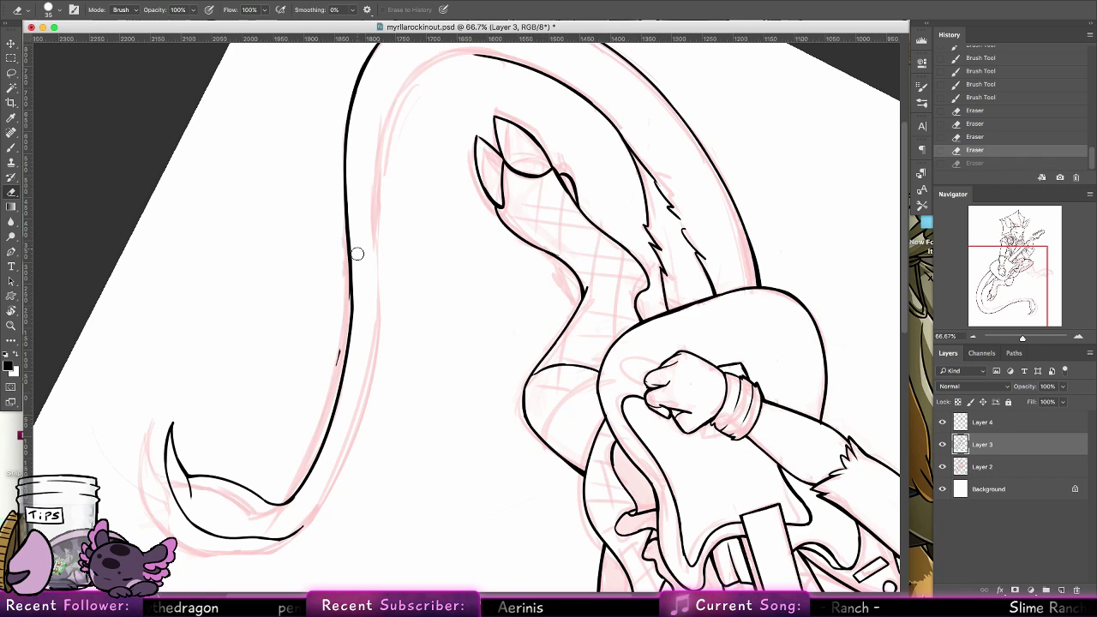
mouse_move(357, 252)
mouse_down()
mouse_move(355, 367)
mouse_move(331, 383)
mouse_move(324, 345)
mouse_move(350, 274)
mouse_move(341, 372)
mouse_move(342, 354)
mouse_up()
key(b)
key(super+z)
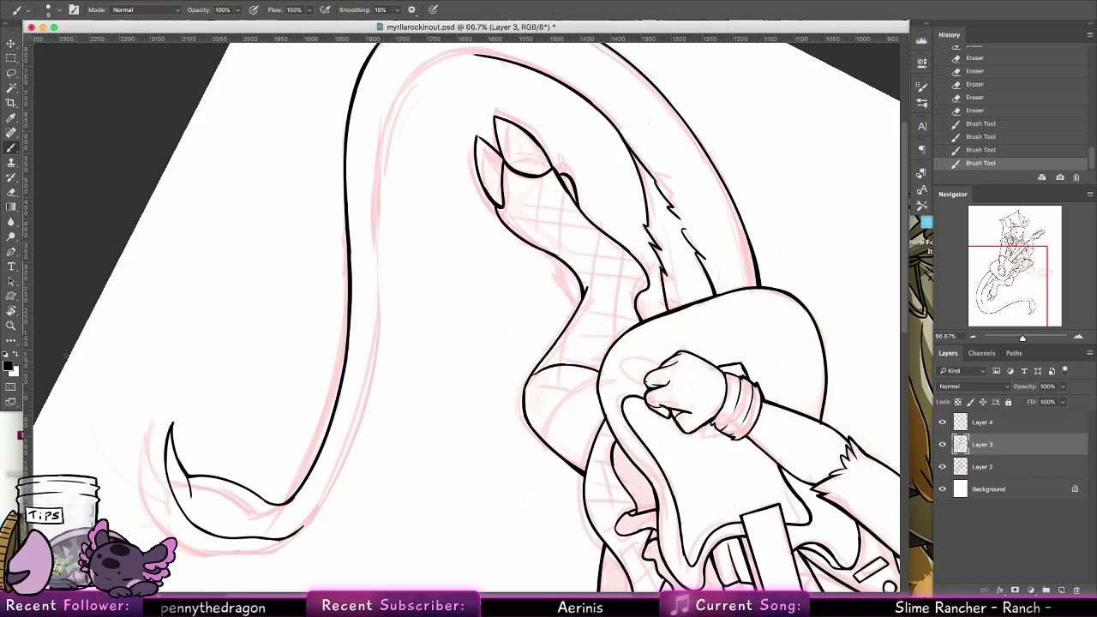
Rotate the canvas to about -94° and ink the tail's opposite edge from the bulb's neck along the sketch
click(11, 312)
drag(401, 322, 506, 273)
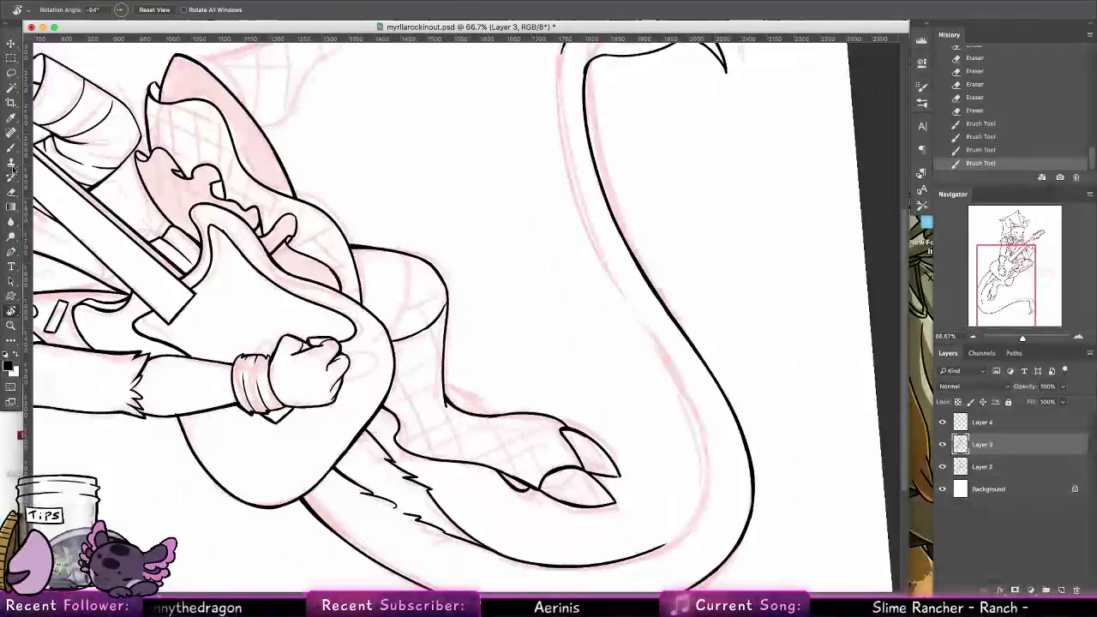
click(11, 148)
scroll(441, 289, up, 5)
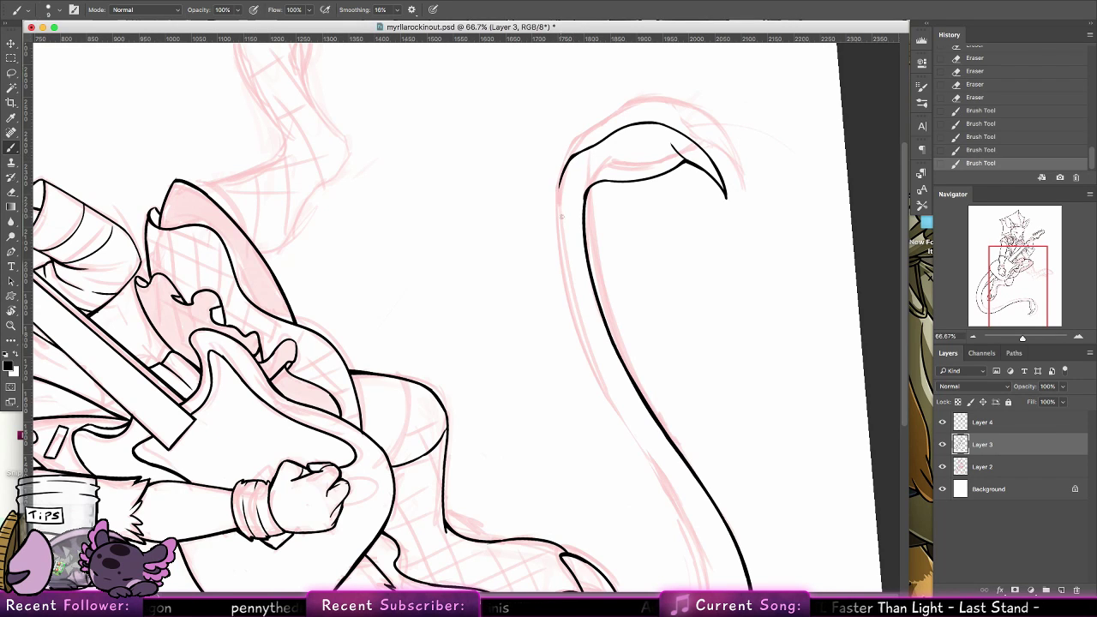
drag(562, 177, 569, 295)
key(super+z)
drag(563, 171, 570, 303)
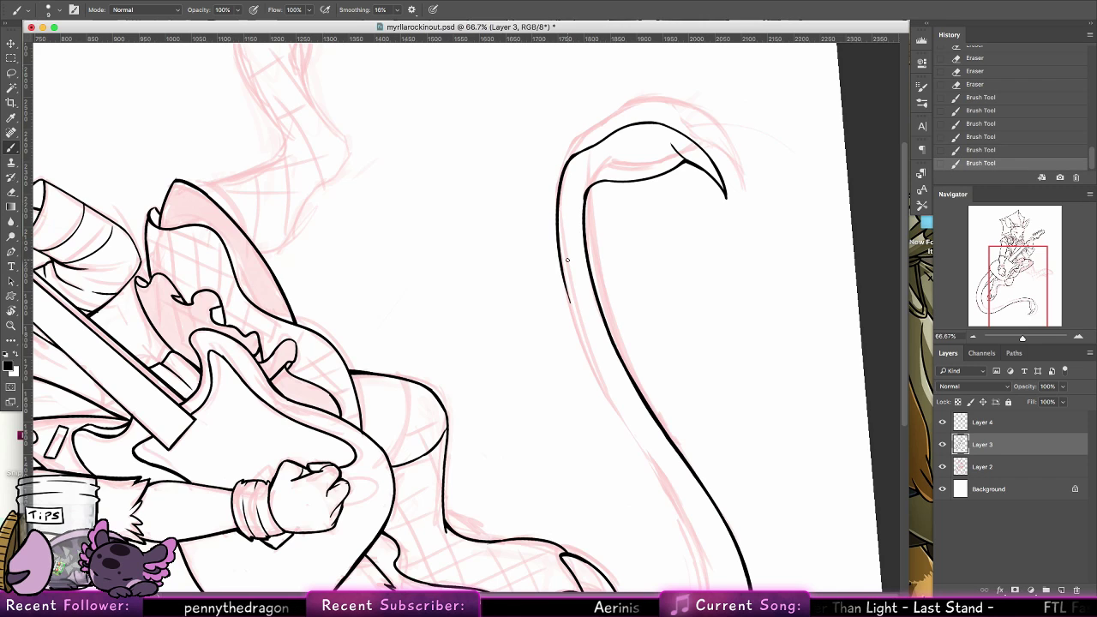
key(super+z)
mouse_move(567, 162)
mouse_down()
mouse_move(558, 254)
mouse_move(572, 315)
mouse_up()
key(super+z)
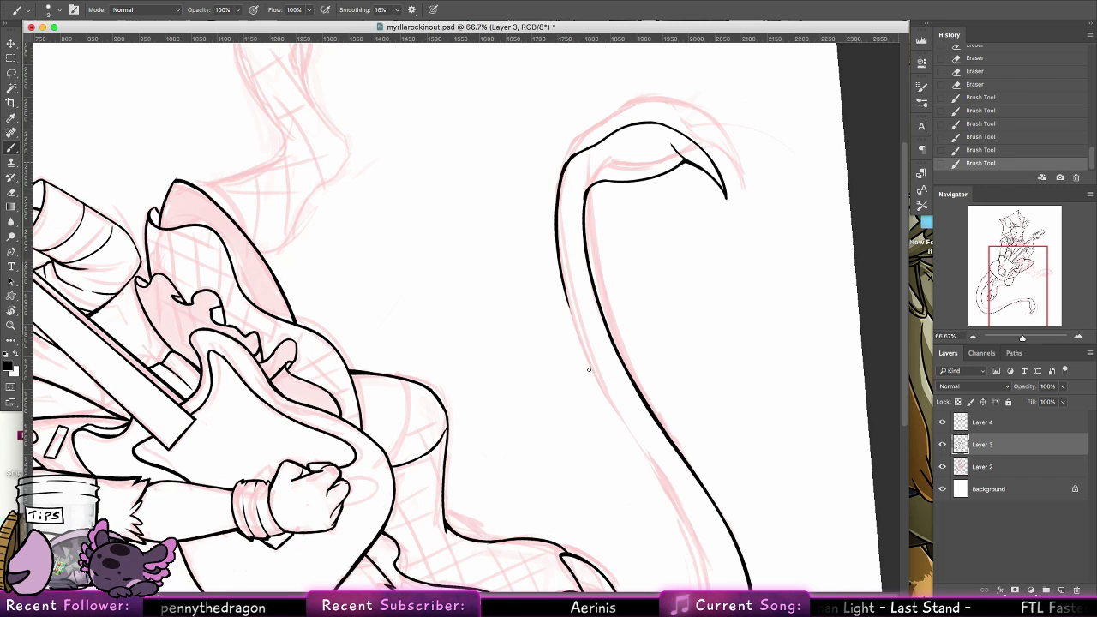
Extend the tail's opposite edge from the neck stroke toward the inside of the large bend
drag(425, 292, 398, 178)
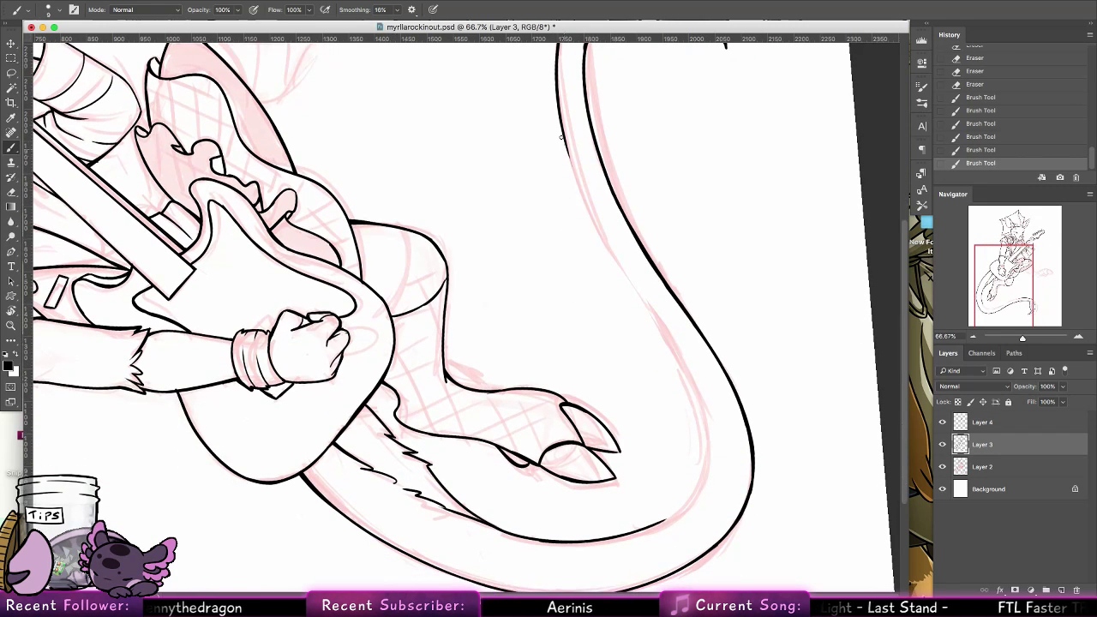
drag(556, 96, 640, 306)
key(super+z)
drag(558, 101, 686, 418)
key(super+z)
Rotate the canvas so the large bend faces up and ink the tail's inner edge around it
key(r)
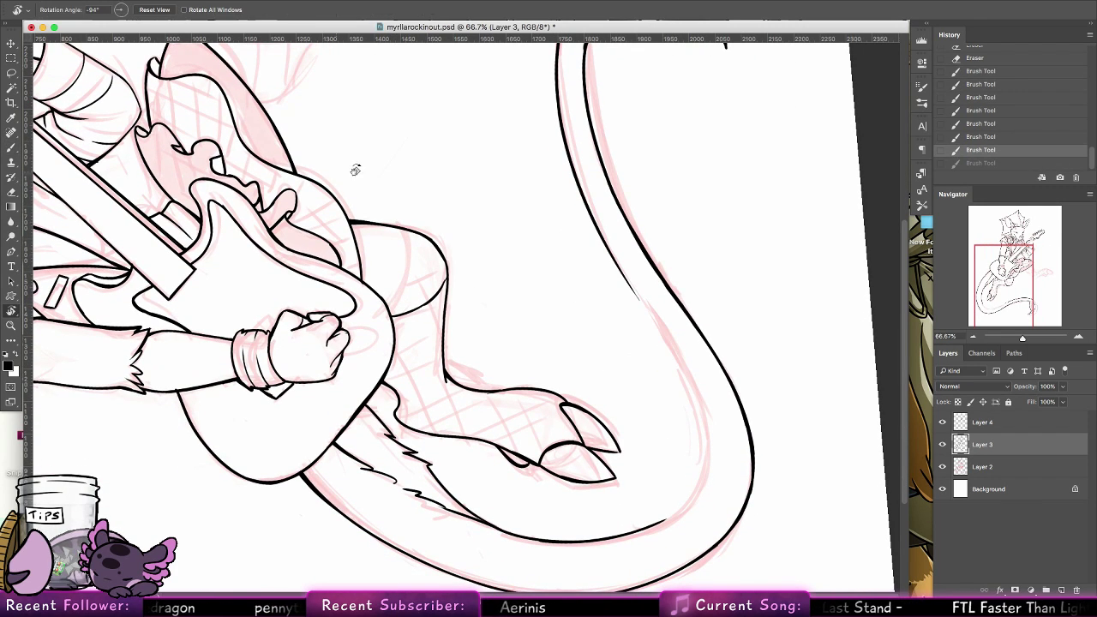
drag(355, 170, 573, 280)
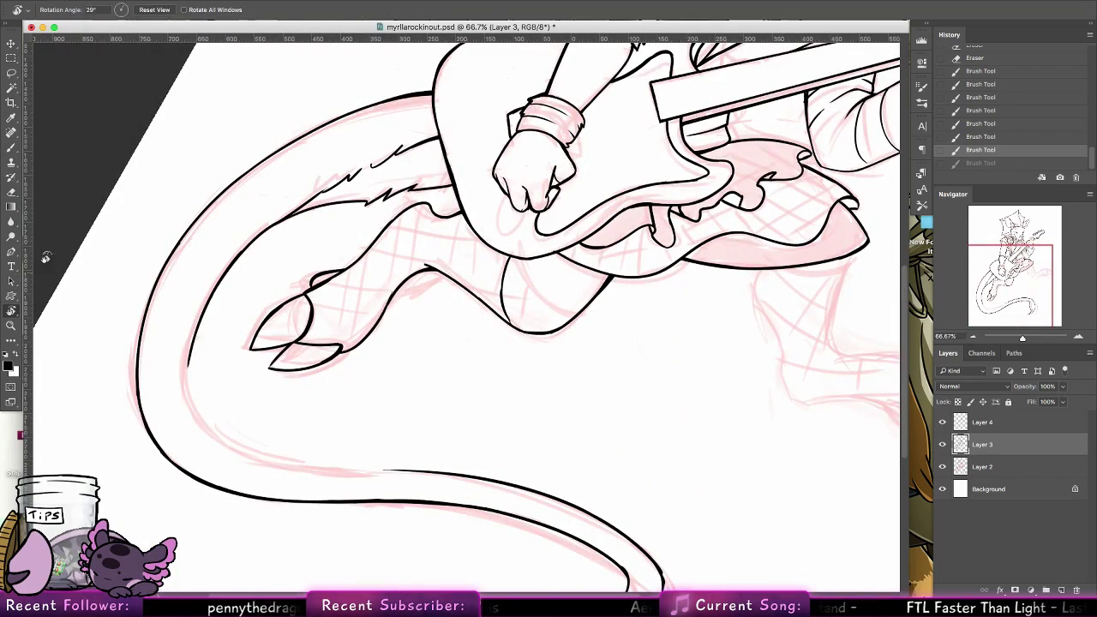
mouse_move(201, 227)
mouse_down()
mouse_move(229, 159)
mouse_move(74, 139)
mouse_up()
key(b)
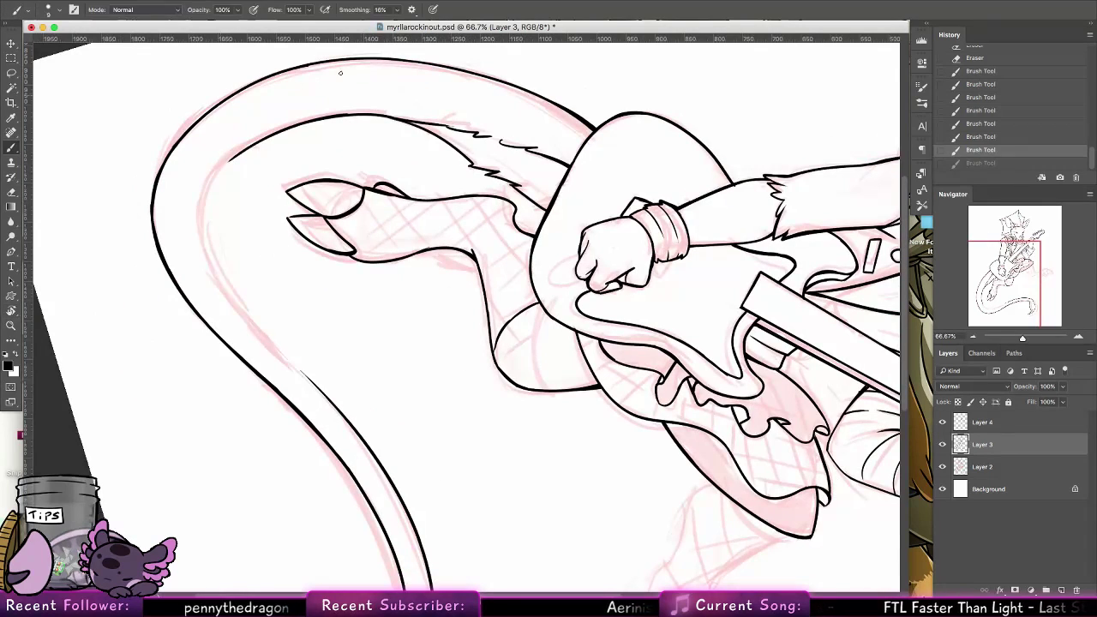
mouse_move(239, 153)
mouse_down()
mouse_move(215, 251)
mouse_move(210, 230)
mouse_move(229, 285)
mouse_move(231, 160)
mouse_move(266, 138)
mouse_up()
key(super+z)
key(super+z)
Ink the remaining gap in the tail's inner edge, joining the bend to the line from the bulb
key(super+z)
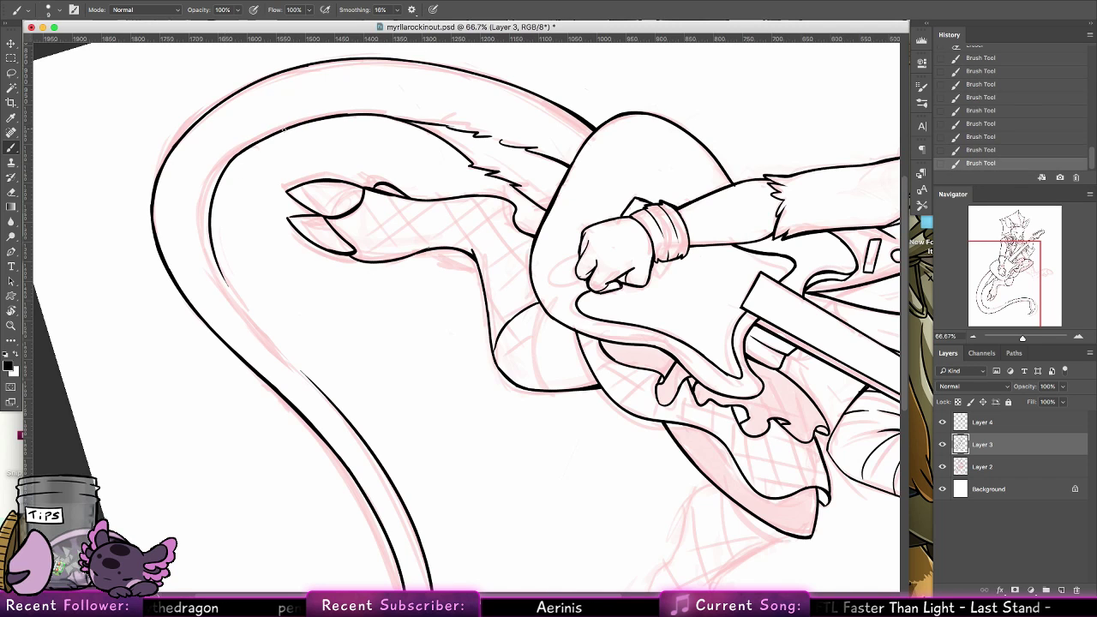
drag(213, 239, 270, 338)
key(super+z)
drag(223, 272, 303, 370)
key(super+z)
drag(221, 269, 307, 374)
drag(271, 339, 314, 386)
key(super+z)
drag(281, 347, 306, 375)
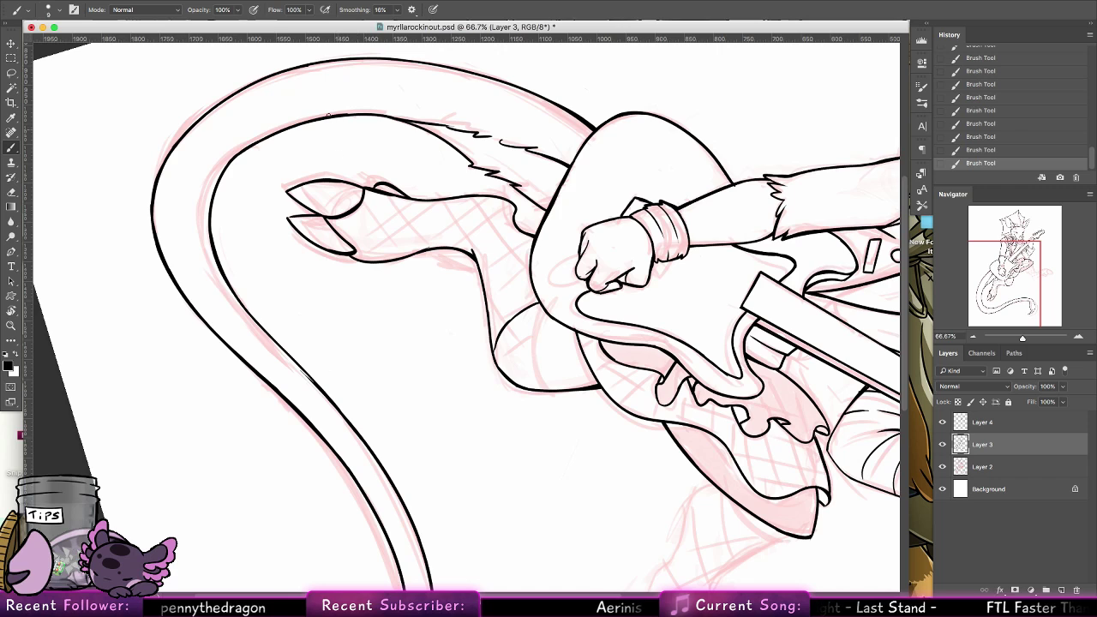
Thicken the inner bend's line, erase its excess outer side, and re-ink the curve smoothly
drag(227, 177, 297, 124)
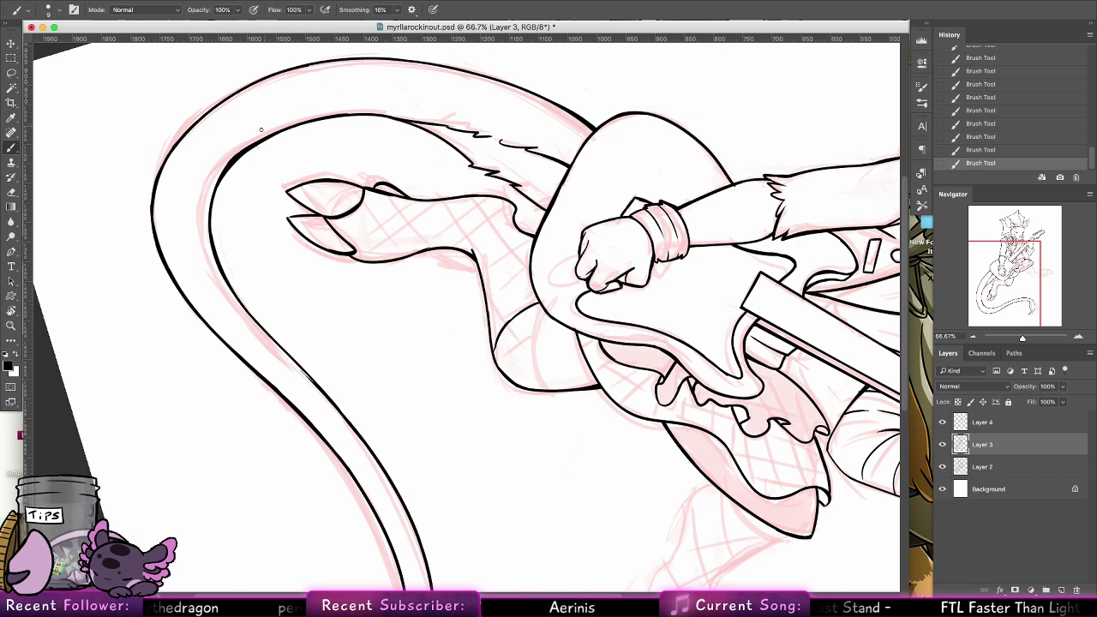
click(15, 197)
drag(206, 188, 270, 124)
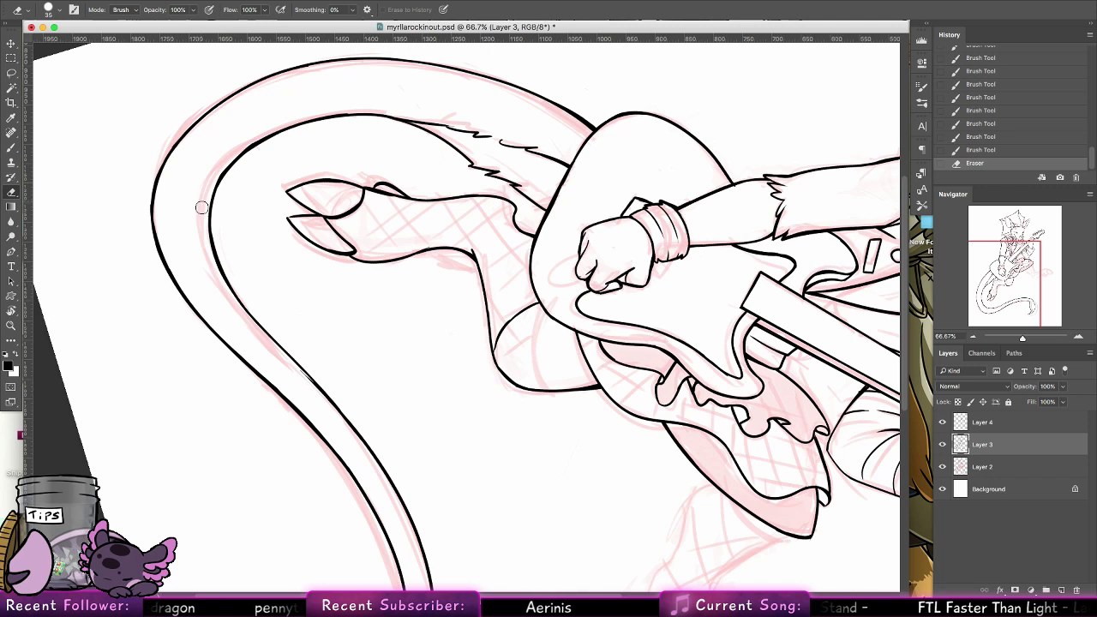
mouse_move(201, 208)
mouse_down()
mouse_move(234, 153)
mouse_move(279, 122)
mouse_up()
drag(222, 165, 291, 118)
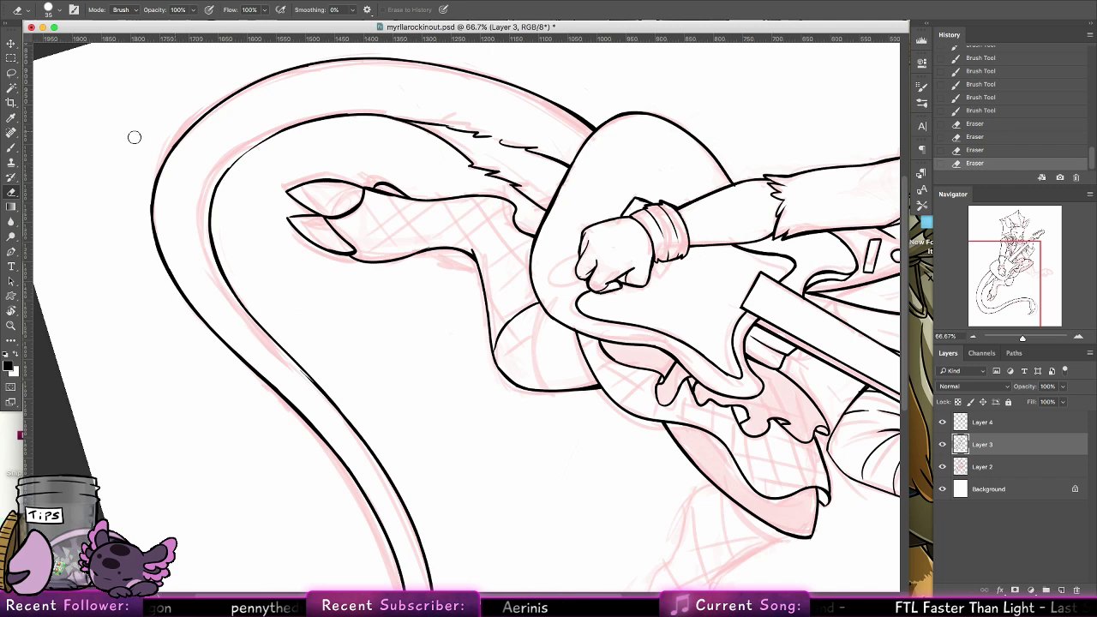
click(11, 147)
drag(216, 189, 251, 150)
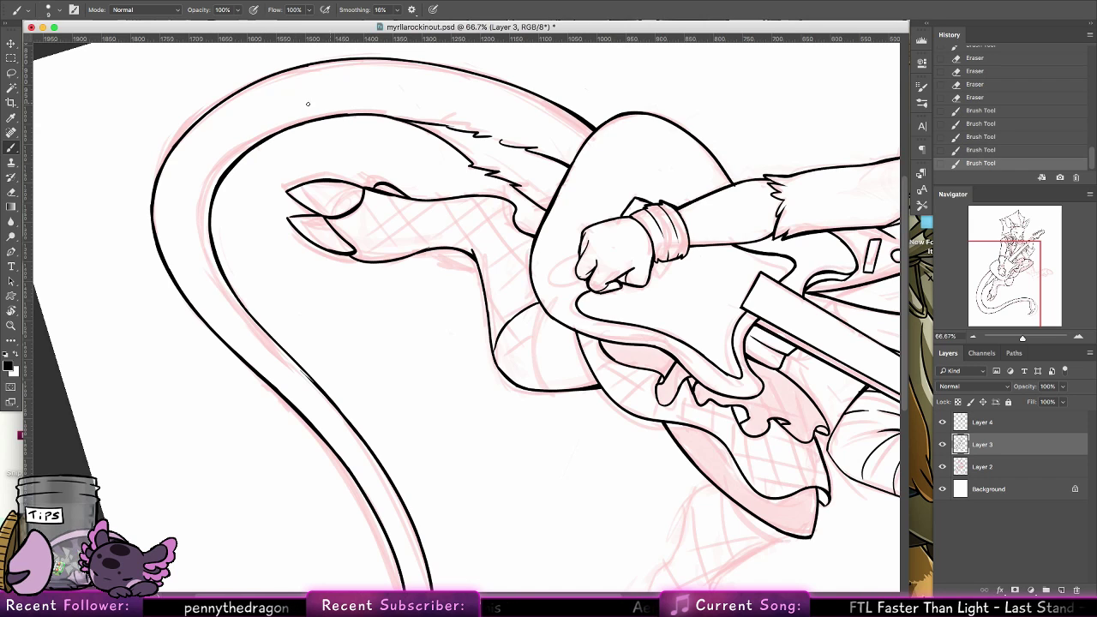
Erase the stray overlap where the inner edge's two lines join past the bend
drag(239, 298, 281, 353)
key(super+z)
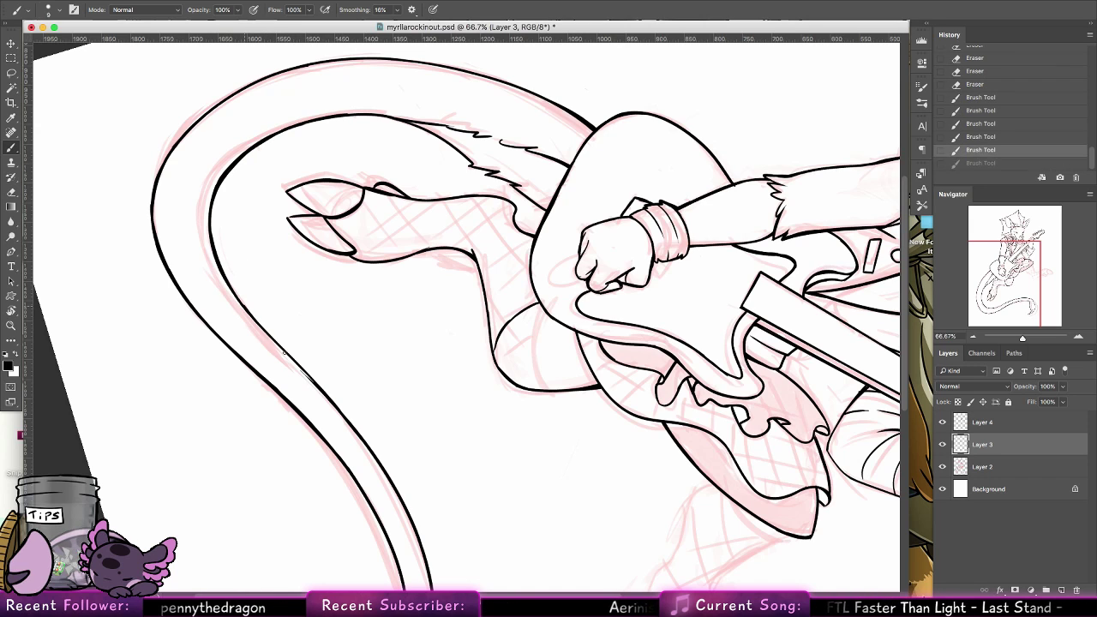
drag(241, 302, 330, 396)
key(super+z)
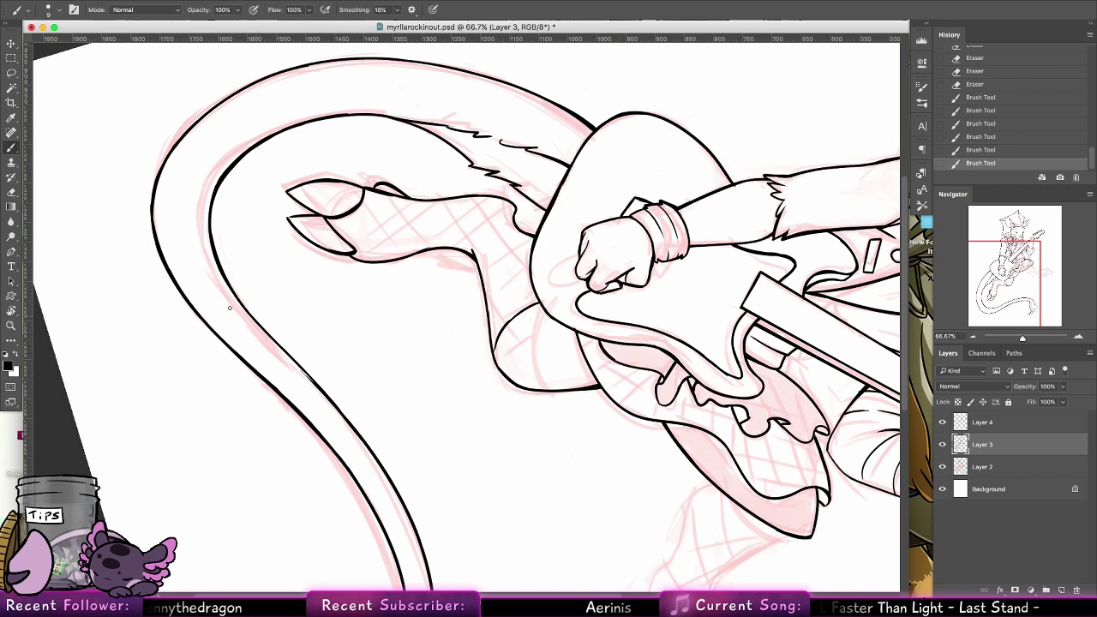
key(e)
mouse_move(289, 367)
mouse_down()
mouse_move(329, 399)
mouse_move(342, 434)
mouse_up()
click(14, 147)
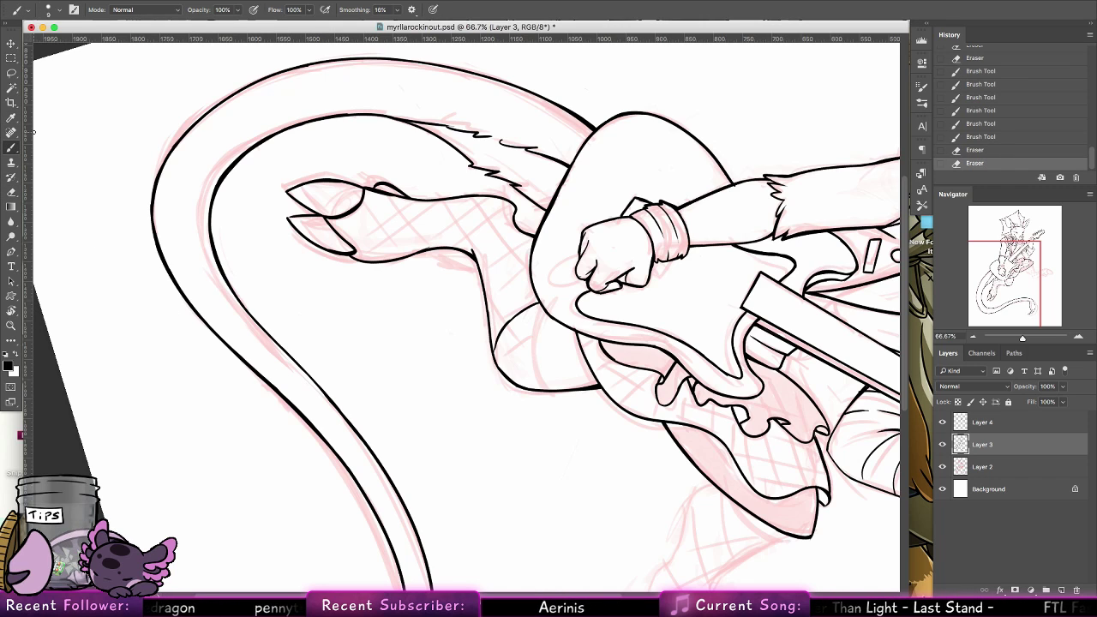
Reset the canvas rotation and ink the first lines of the raised leg's front and back edges beneath the skirt
double_click(12, 311)
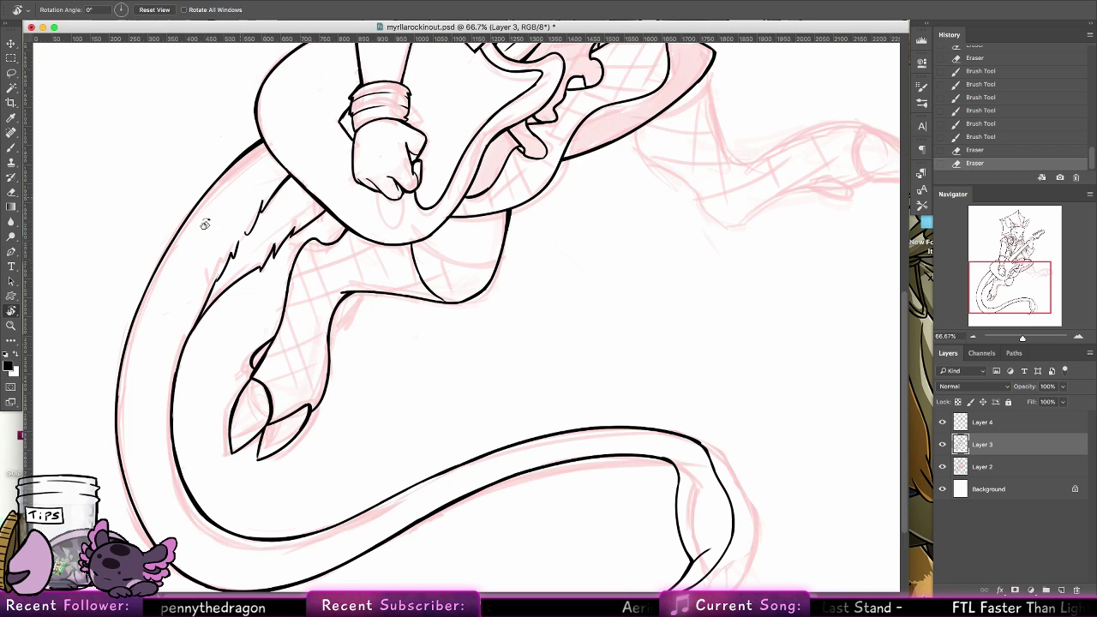
click(12, 147)
drag(596, 205, 491, 270)
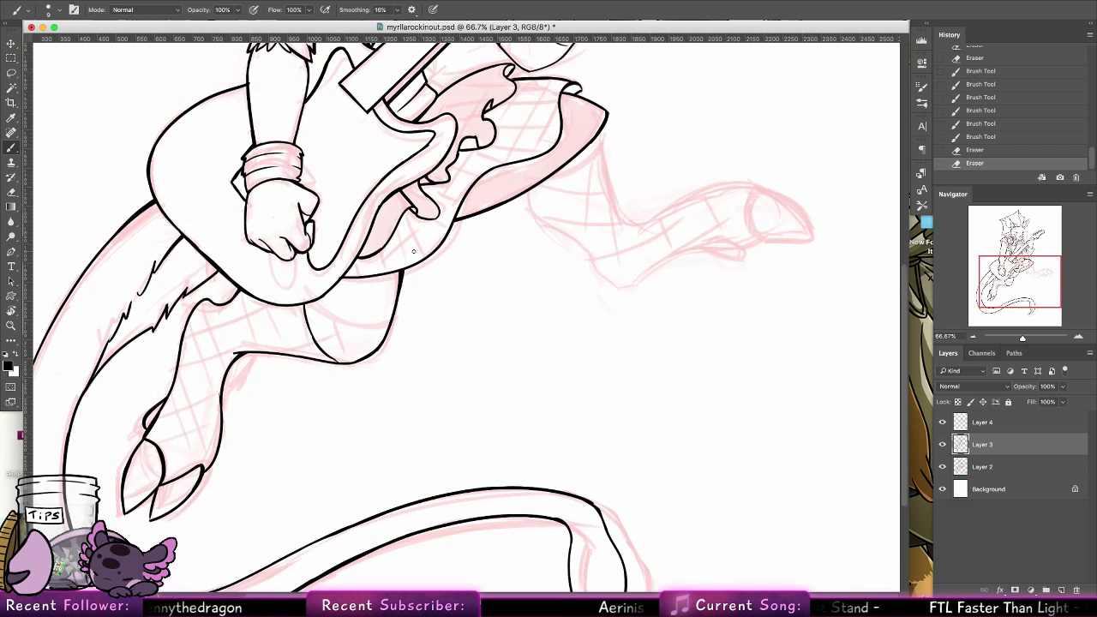
drag(602, 126, 620, 228)
key(super+z)
click(602, 127)
key(super+z)
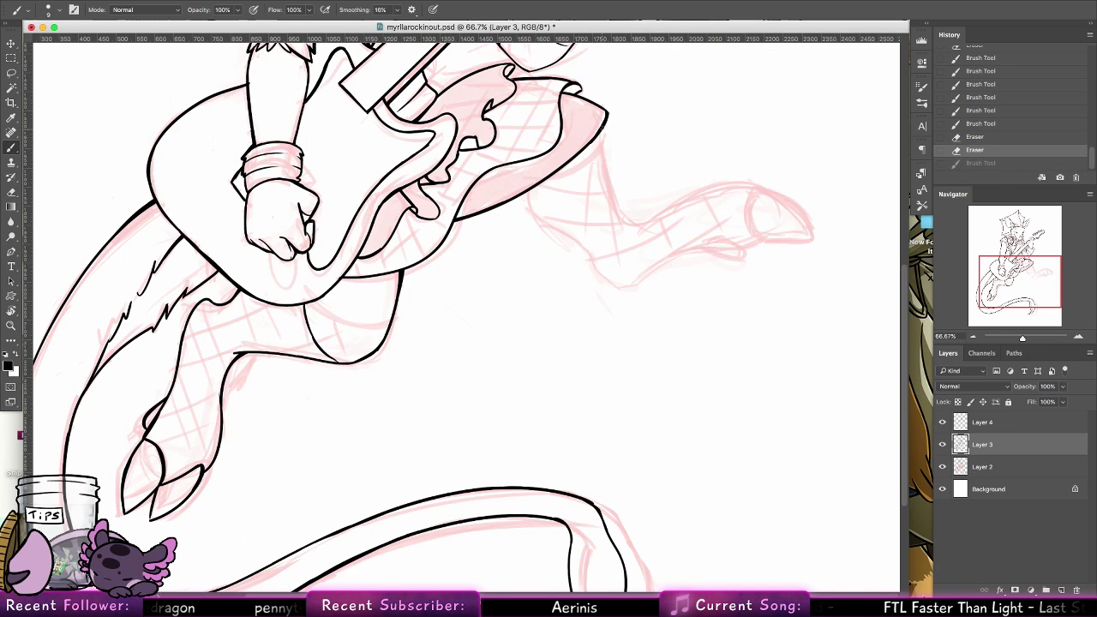
drag(602, 127, 619, 220)
drag(531, 190, 545, 224)
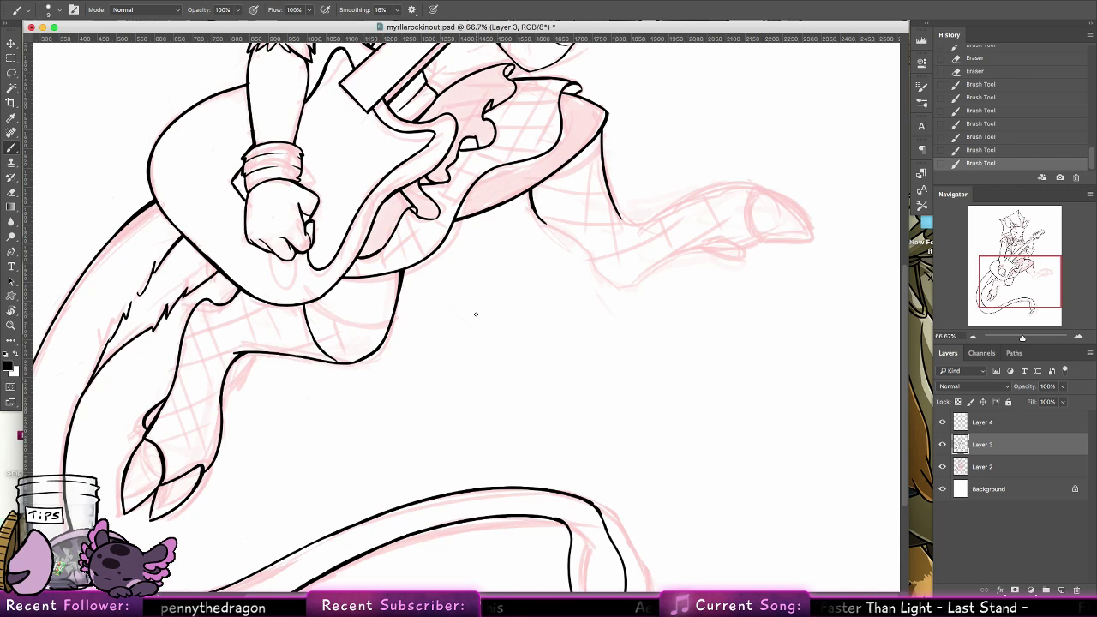
key(super+z)
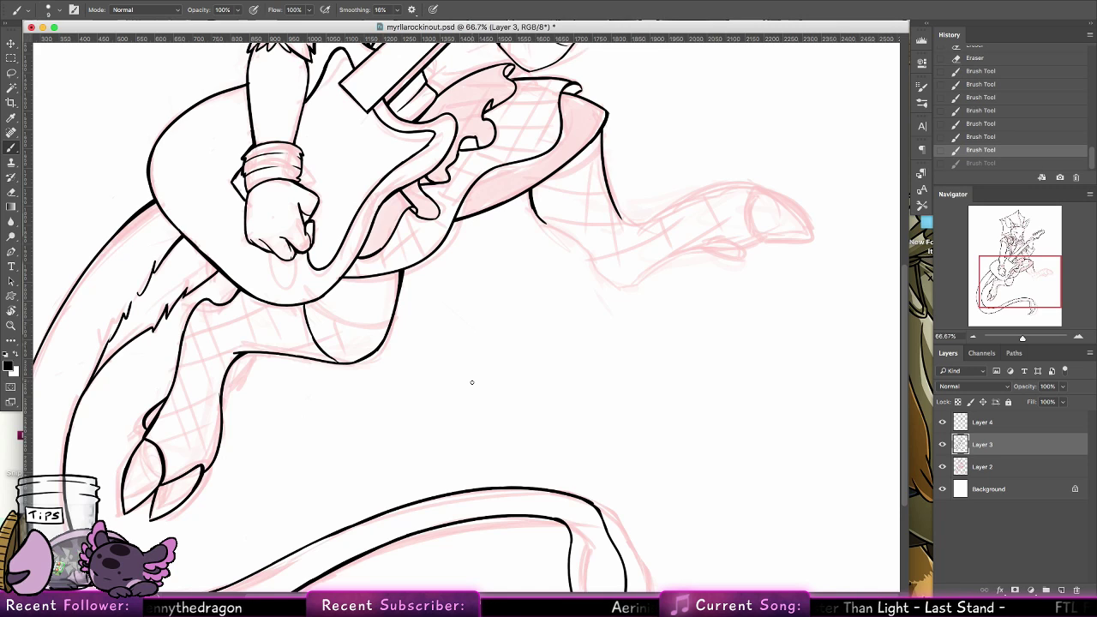
Doodle a banded round box and a small mallet in the blank area below the raised leg, and clear both with a lasso selection
mouse_move(470, 346)
mouse_down()
mouse_move(545, 321)
mouse_move(525, 341)
mouse_move(574, 364)
mouse_up()
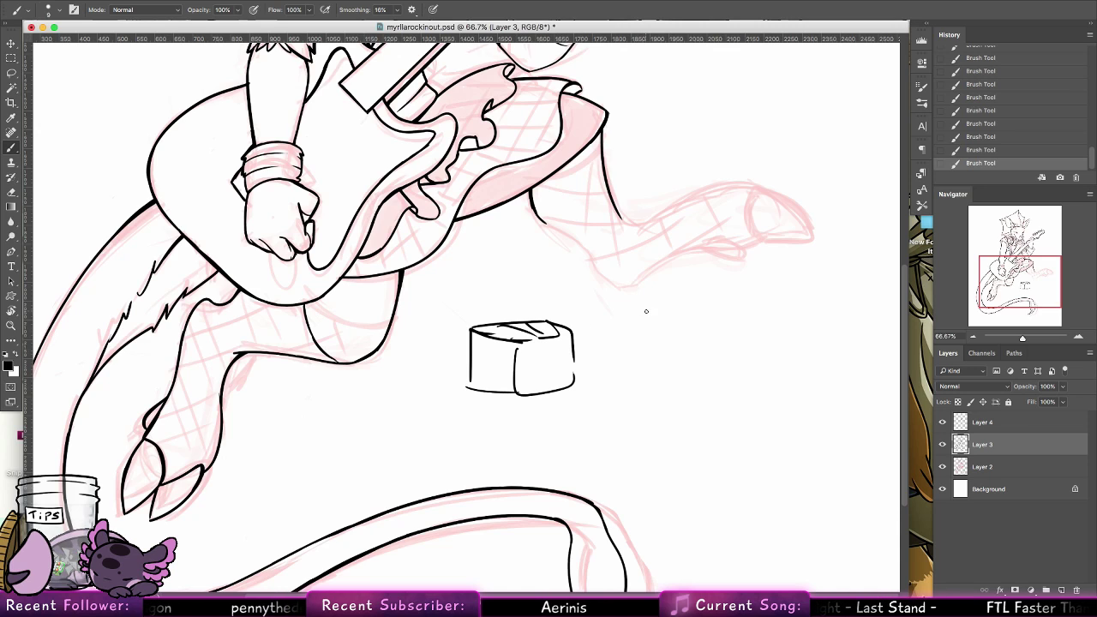
mouse_move(621, 333)
mouse_down()
mouse_move(664, 298)
mouse_move(629, 334)
mouse_up()
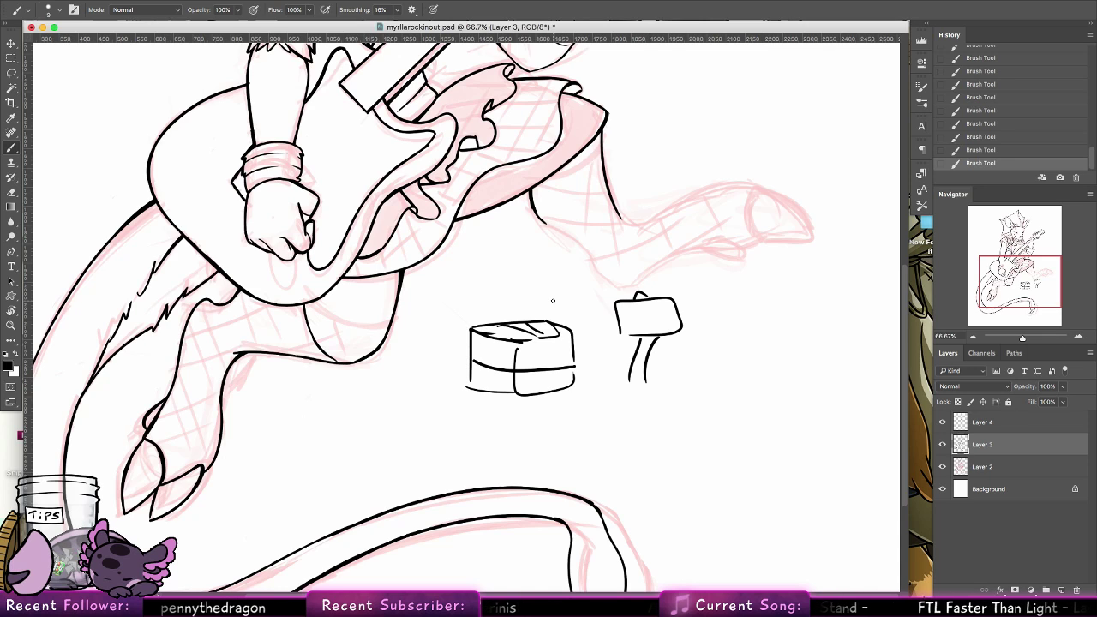
click(12, 73)
mouse_move(467, 438)
mouse_down()
mouse_move(521, 276)
mouse_move(469, 437)
mouse_up()
mouse_move(471, 370)
mouse_down()
mouse_move(514, 408)
mouse_move(473, 375)
mouse_up()
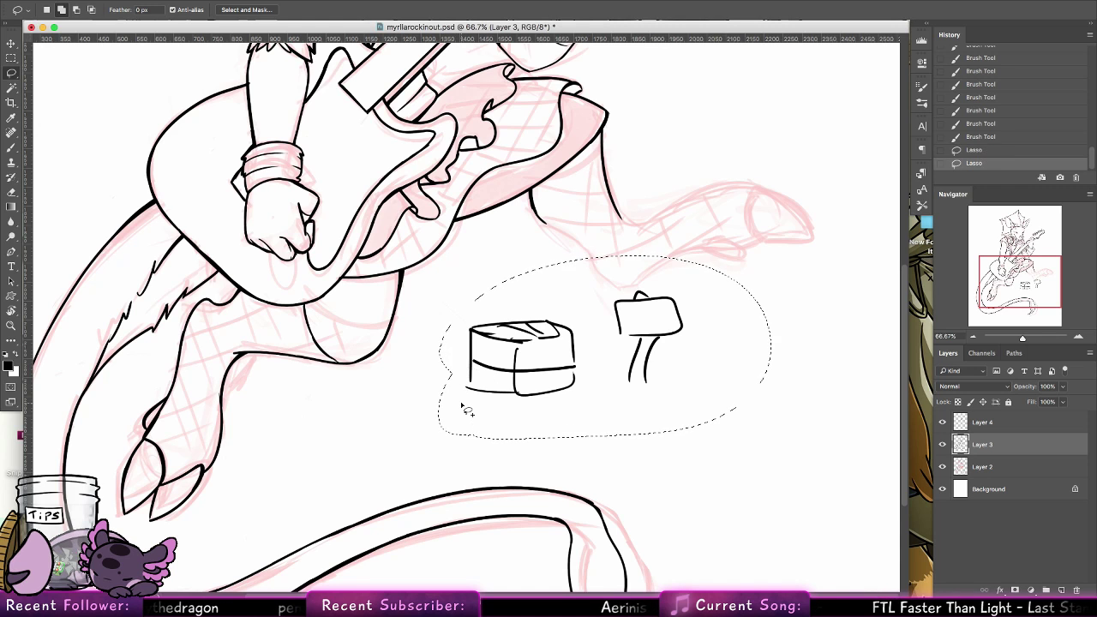
key(BackSpace)
key(super+d)
Extend the raised leg's underside line from beneath the skirt down towards the hock
key(b)
scroll(568, 282, up, 5)
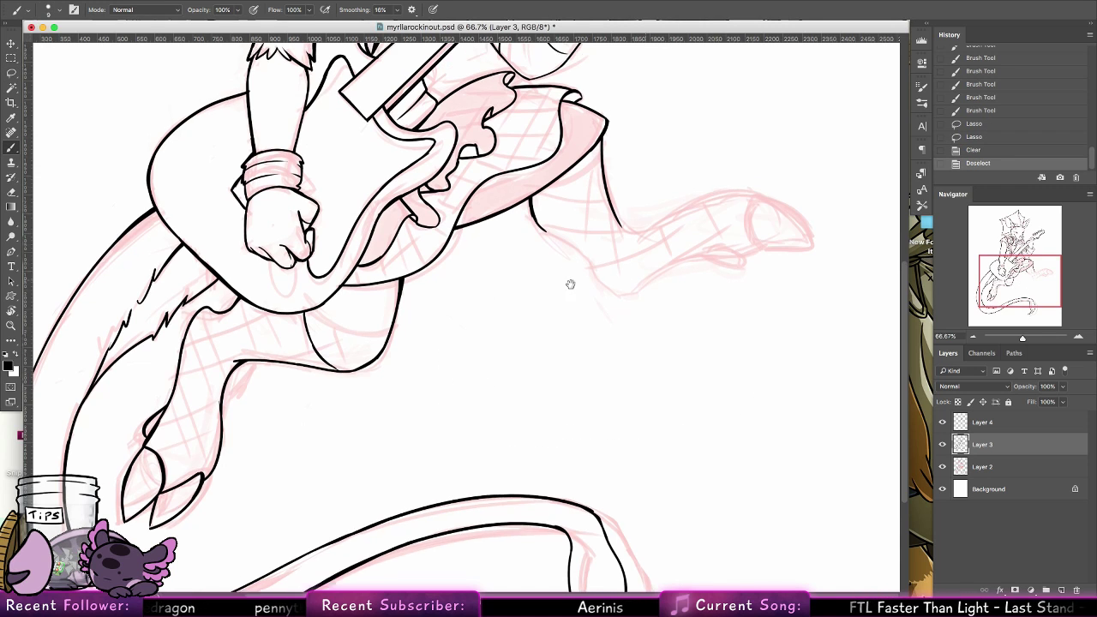
mouse_move(530, 355)
mouse_down()
mouse_move(532, 375)
mouse_move(596, 422)
mouse_up()
key(super+z)
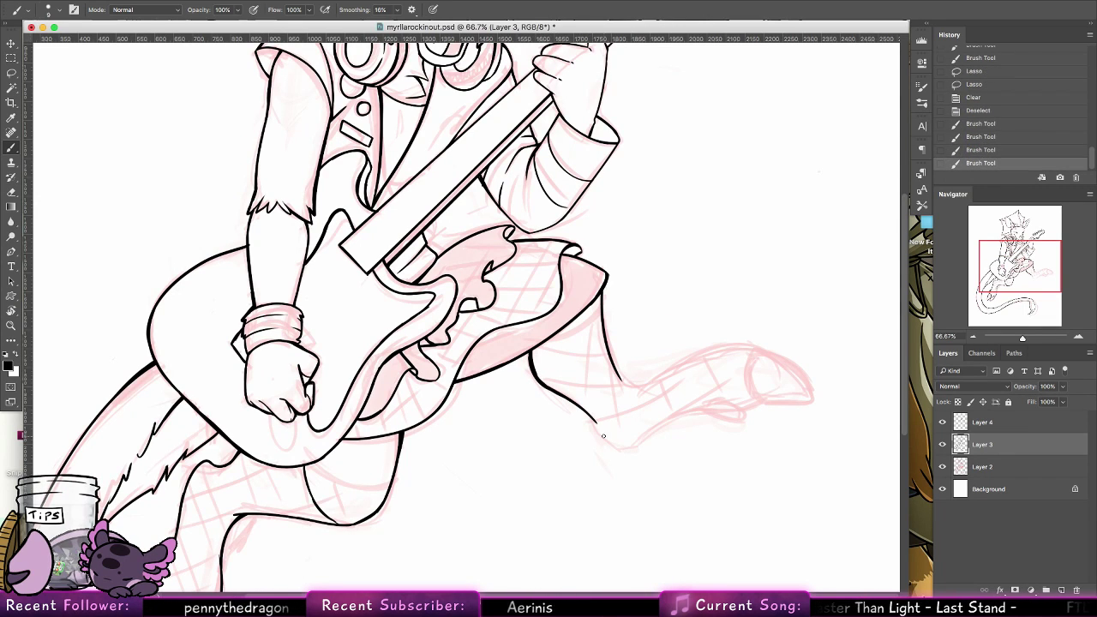
Rotate the canvas so the raised leg hangs down, ink its back edge around the hock to the dewclaw, and lengthen the front line
click(11, 310)
drag(352, 210, 546, 214)
click(11, 148)
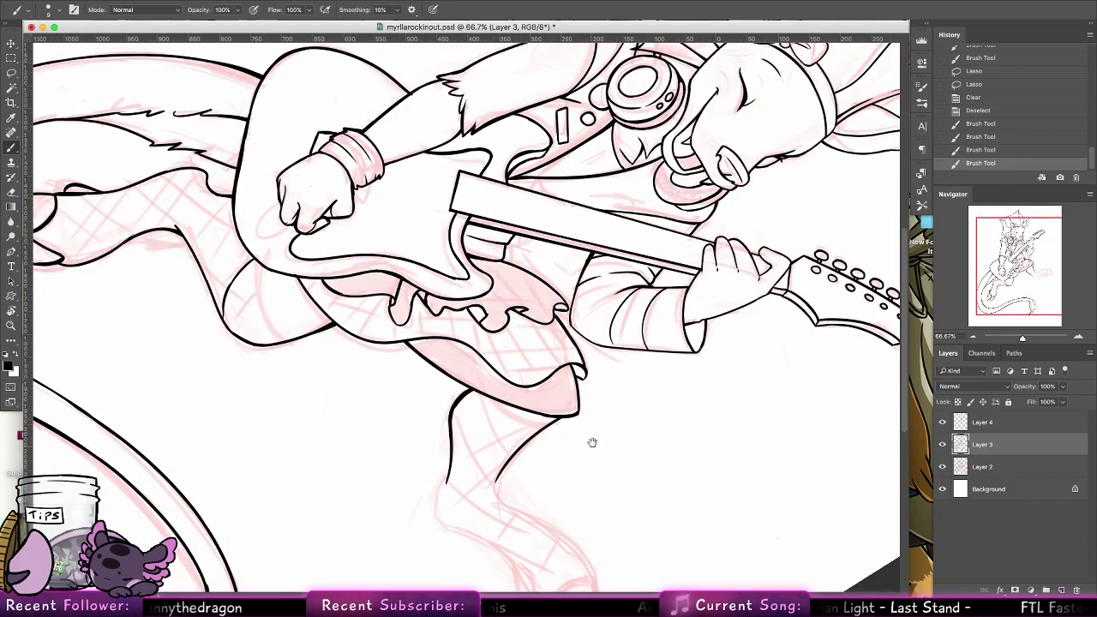
drag(591, 443, 559, 253)
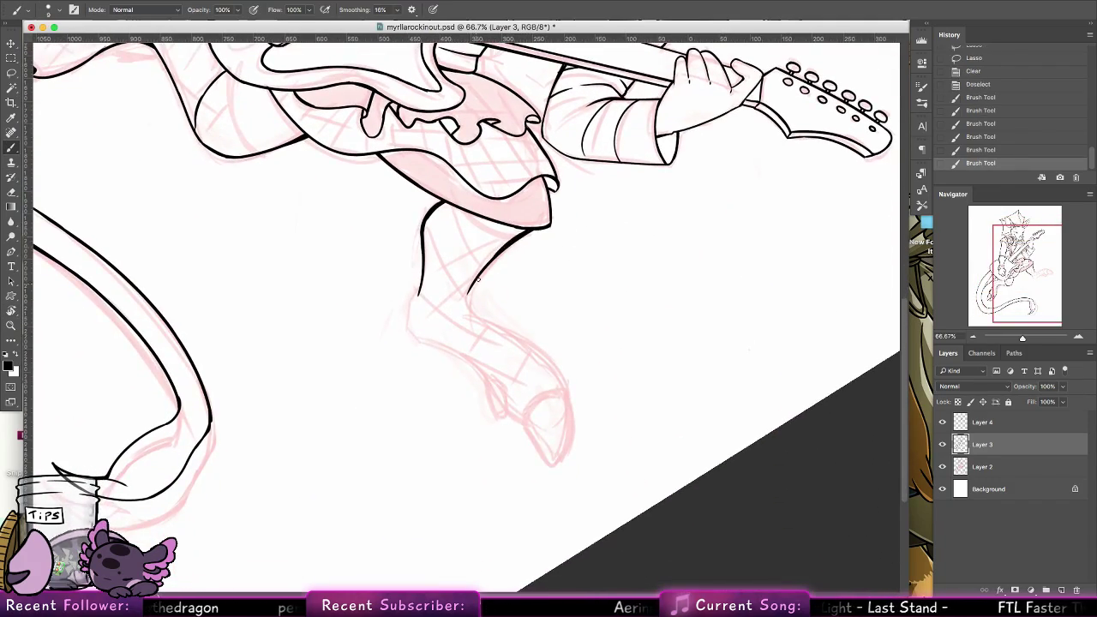
mouse_move(420, 287)
mouse_down()
mouse_move(413, 330)
mouse_move(492, 380)
mouse_up()
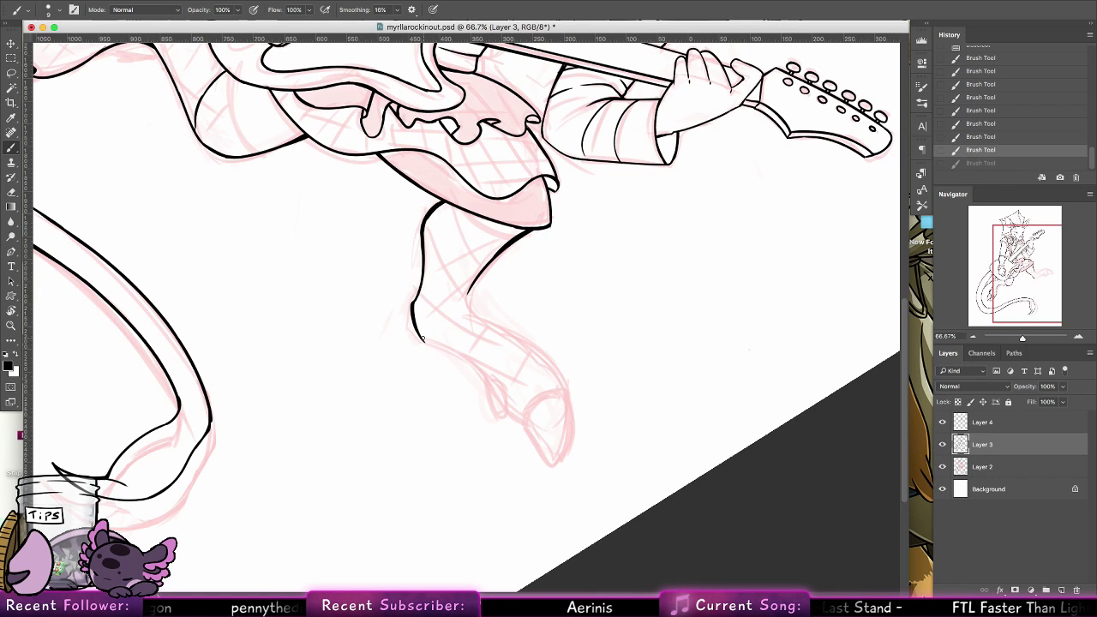
mouse_move(421, 339)
mouse_down()
mouse_move(495, 381)
mouse_move(451, 352)
mouse_up()
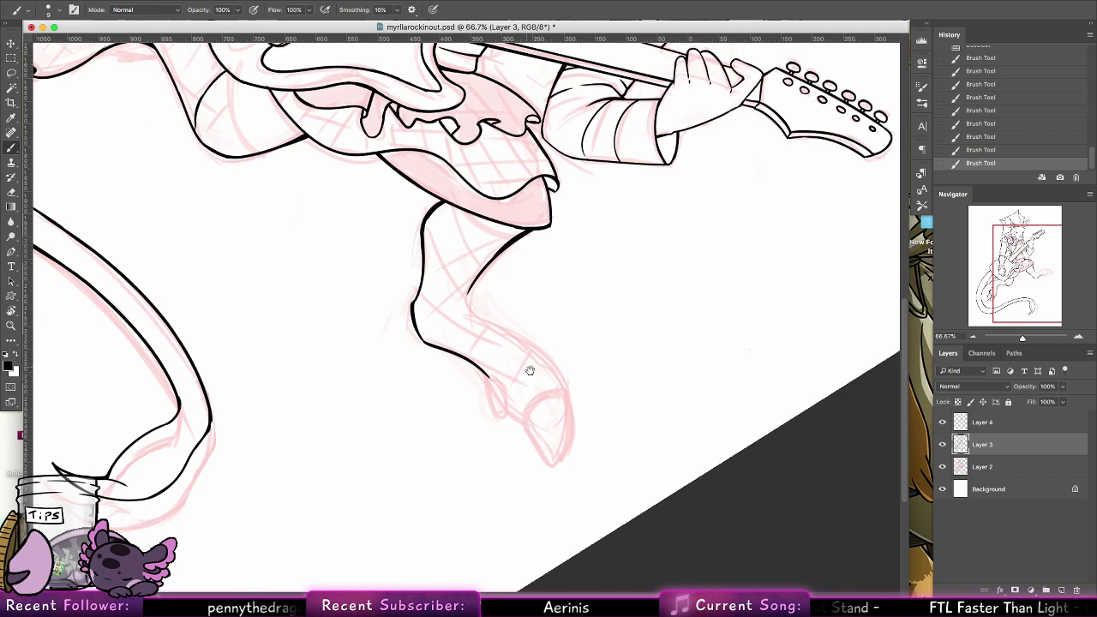
drag(524, 376, 504, 346)
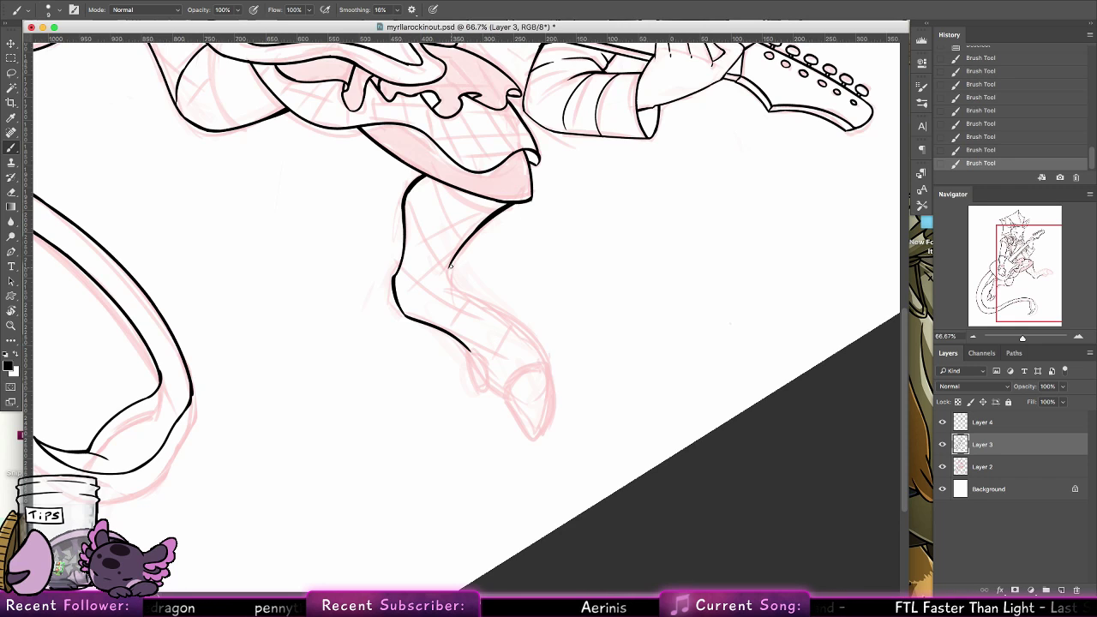
drag(450, 266, 446, 276)
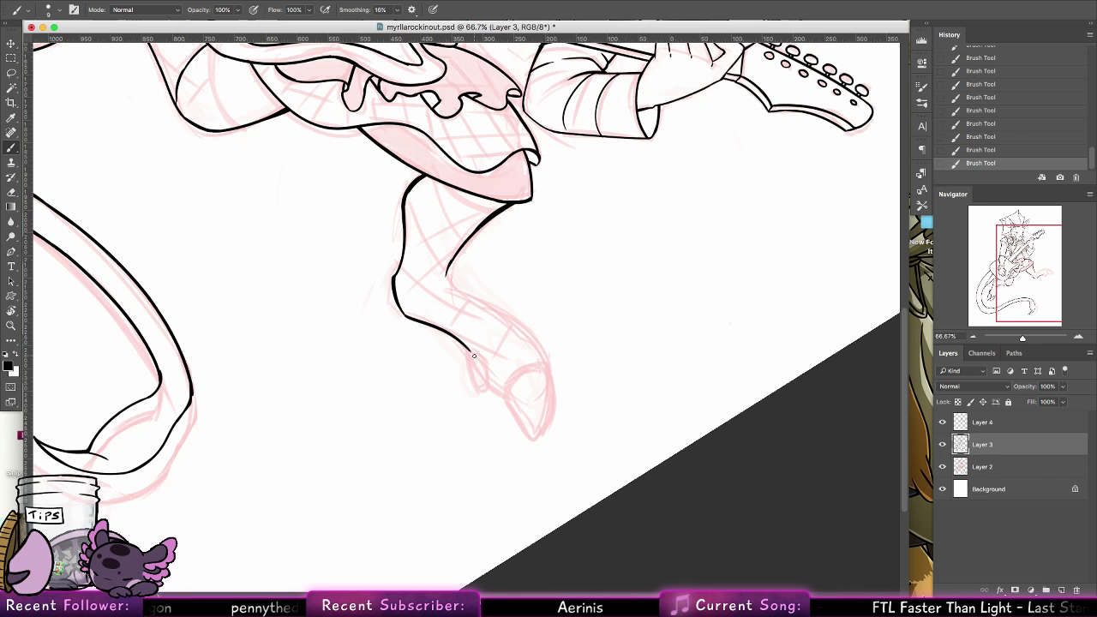
Ink the raised leg's dewclaw and both toes of the hoof, redoing uneven strokes
mouse_move(468, 350)
mouse_down()
mouse_move(478, 390)
mouse_move(471, 372)
mouse_move(509, 400)
mouse_move(523, 436)
mouse_move(537, 427)
mouse_move(543, 394)
mouse_up()
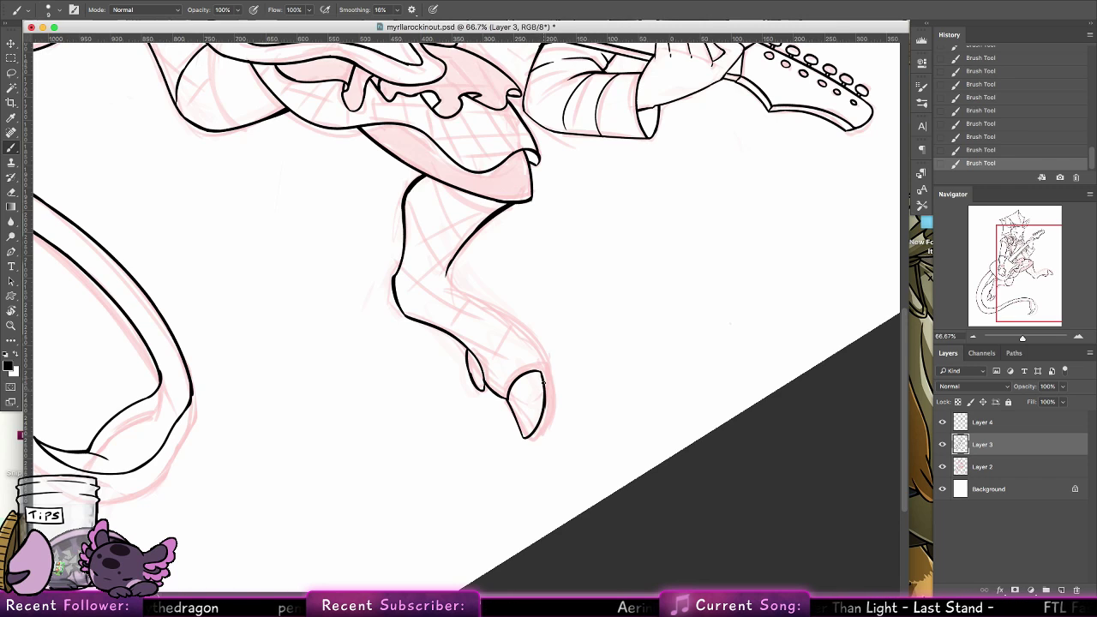
key(super+z)
key(super+z)
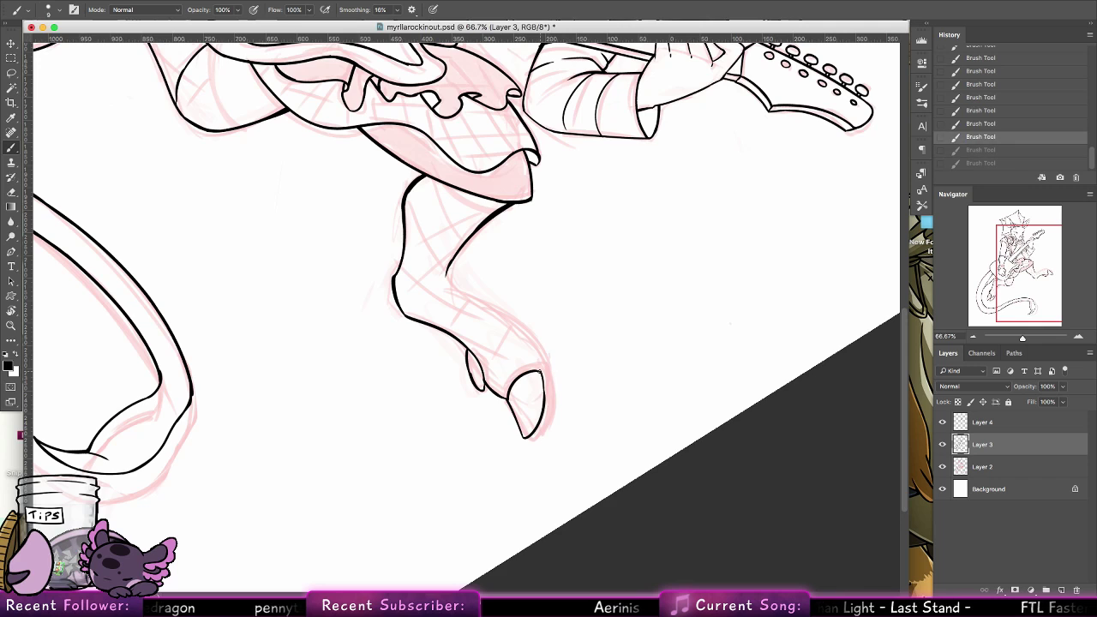
mouse_move(539, 371)
mouse_down()
mouse_move(544, 386)
mouse_move(507, 399)
mouse_up()
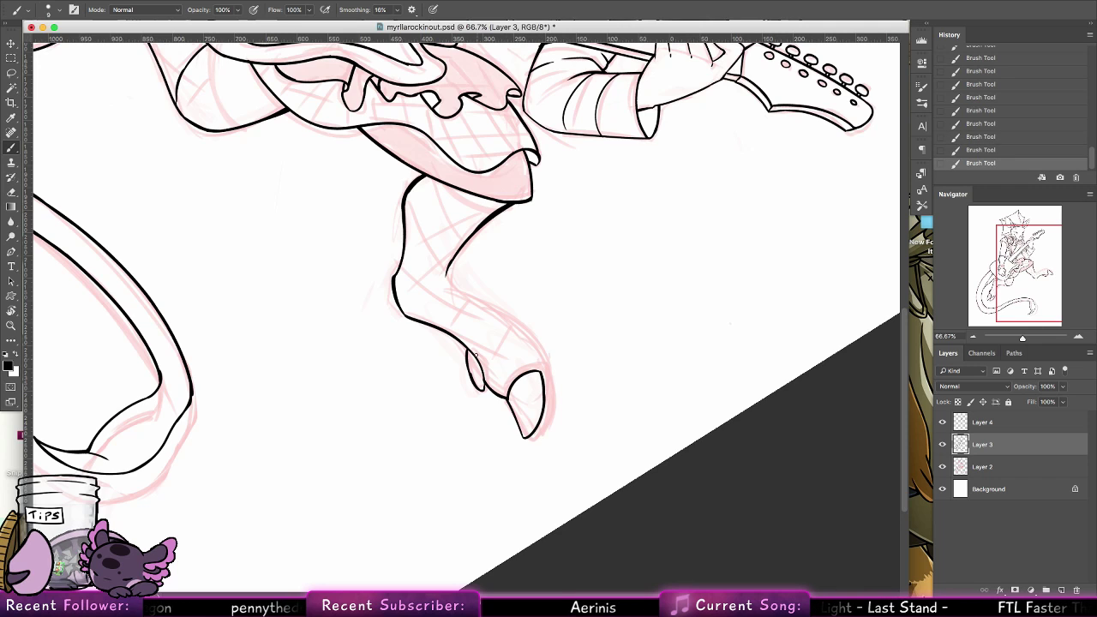
drag(467, 351, 480, 389)
key(super+z)
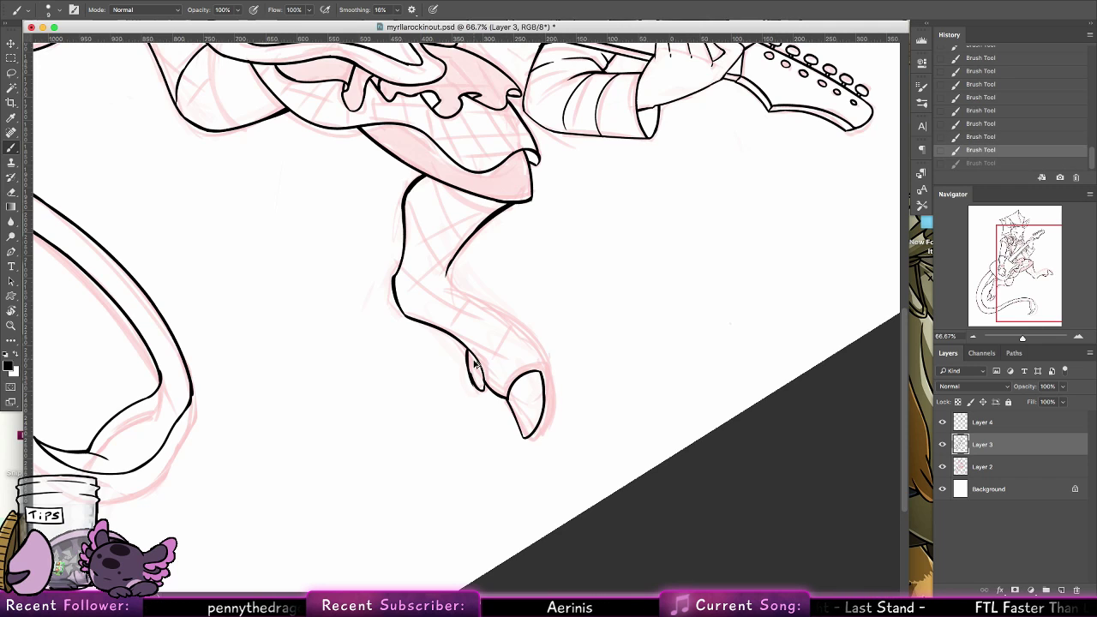
key(super+z)
drag(467, 350, 482, 387)
key(super+z)
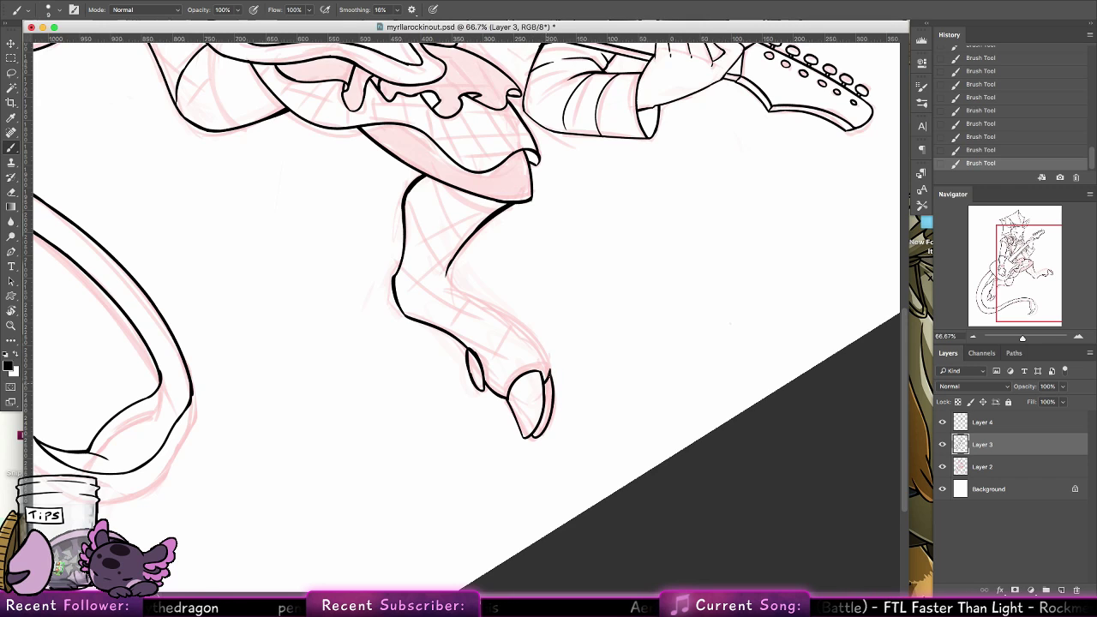
key(super+z)
Rotate the canvas back near upright and ink the raised leg's top edge in one smooth curve from the bend to the hoof
key(r)
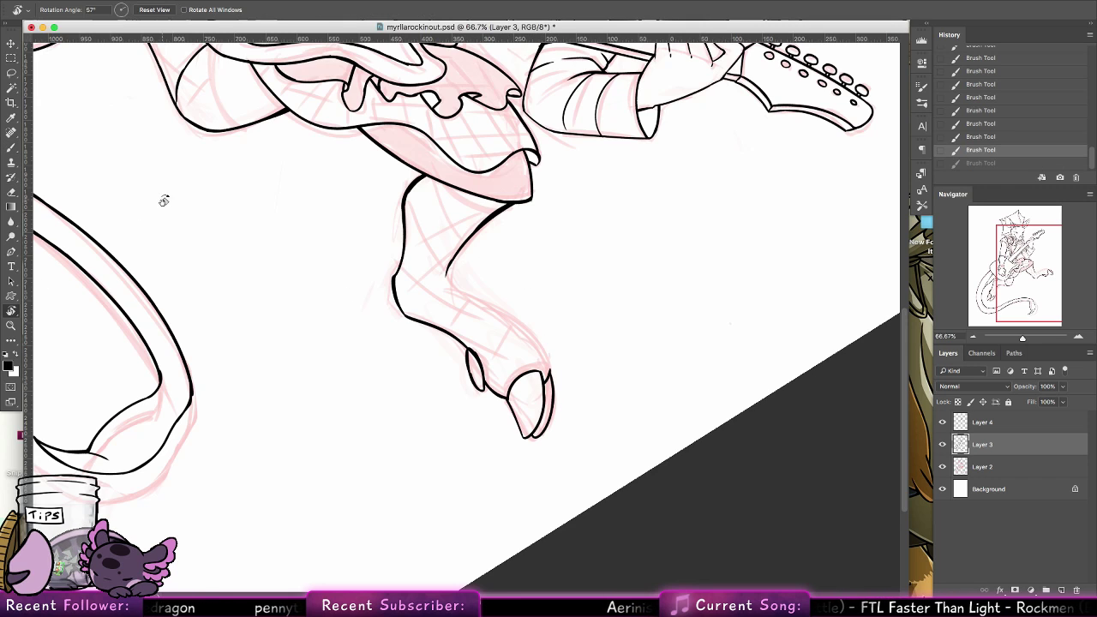
drag(162, 200, 191, 505)
click(11, 148)
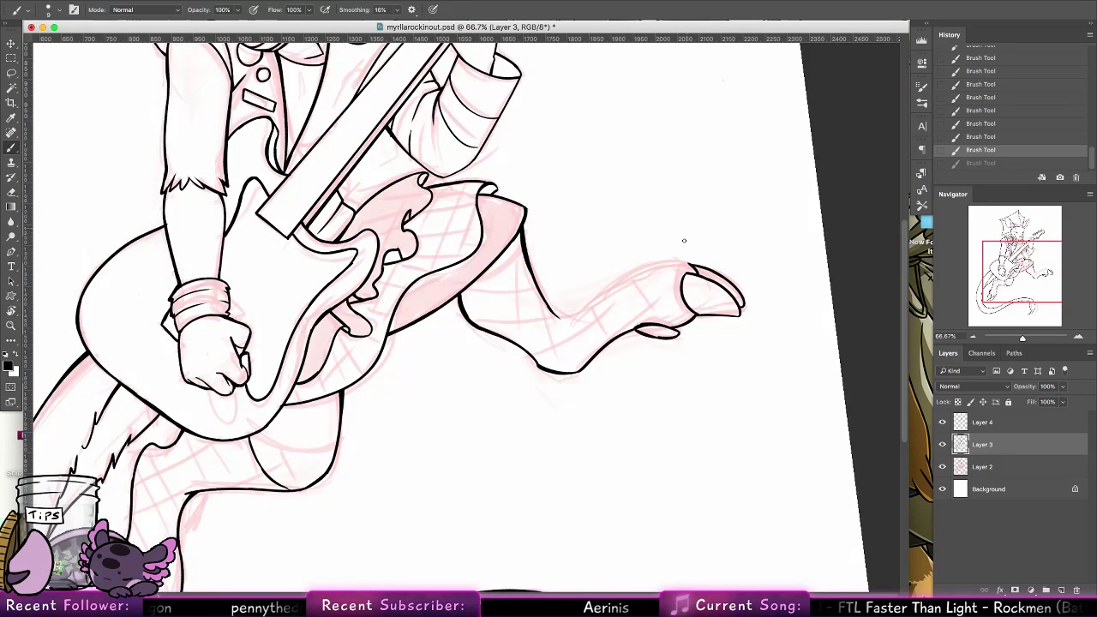
drag(558, 318, 678, 257)
key(super+z)
key(super+z)
mouse_move(563, 320)
mouse_down()
mouse_move(608, 284)
mouse_move(692, 270)
mouse_move(637, 270)
mouse_move(689, 263)
mouse_up()
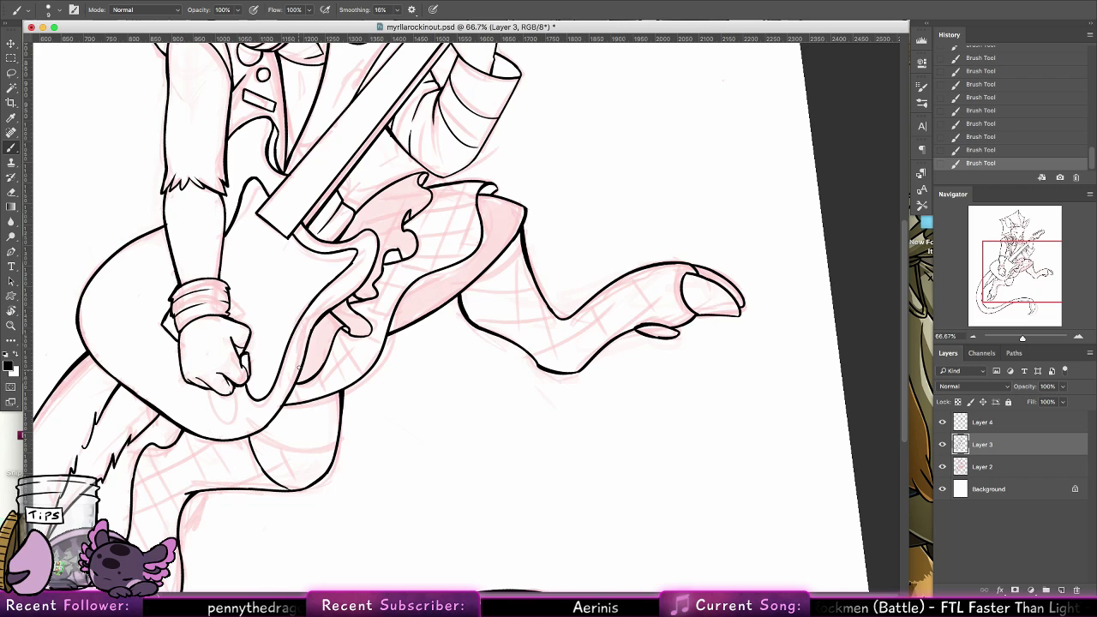
Thicken the outer edge of the frill behind the head, from its rear point down to its lowest tip
scroll(284, 389, down, 10)
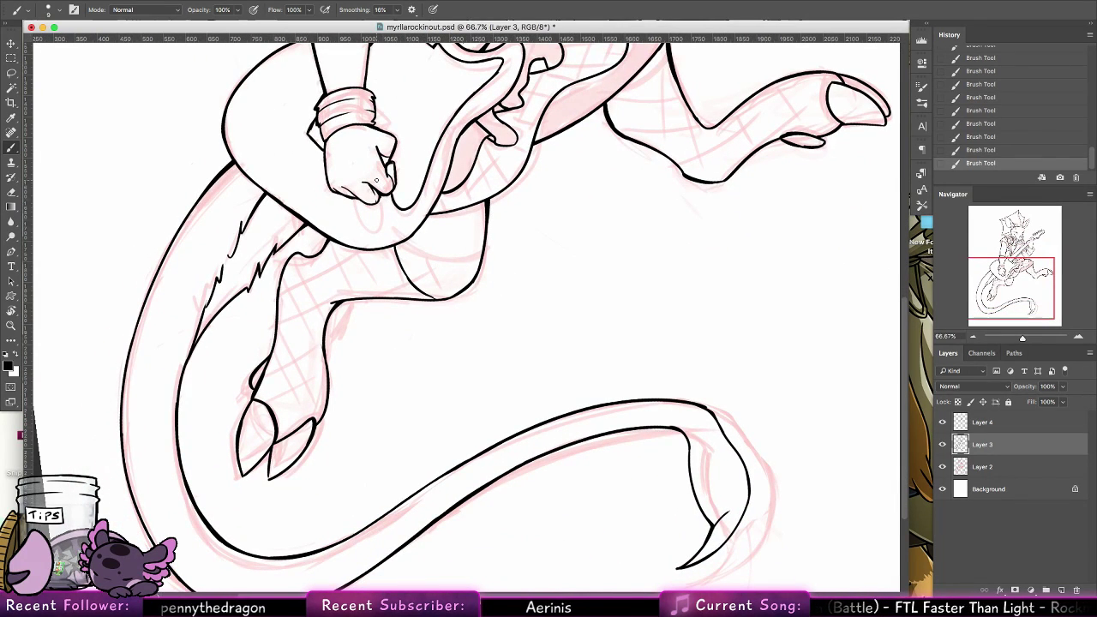
scroll(375, 180, up, 8)
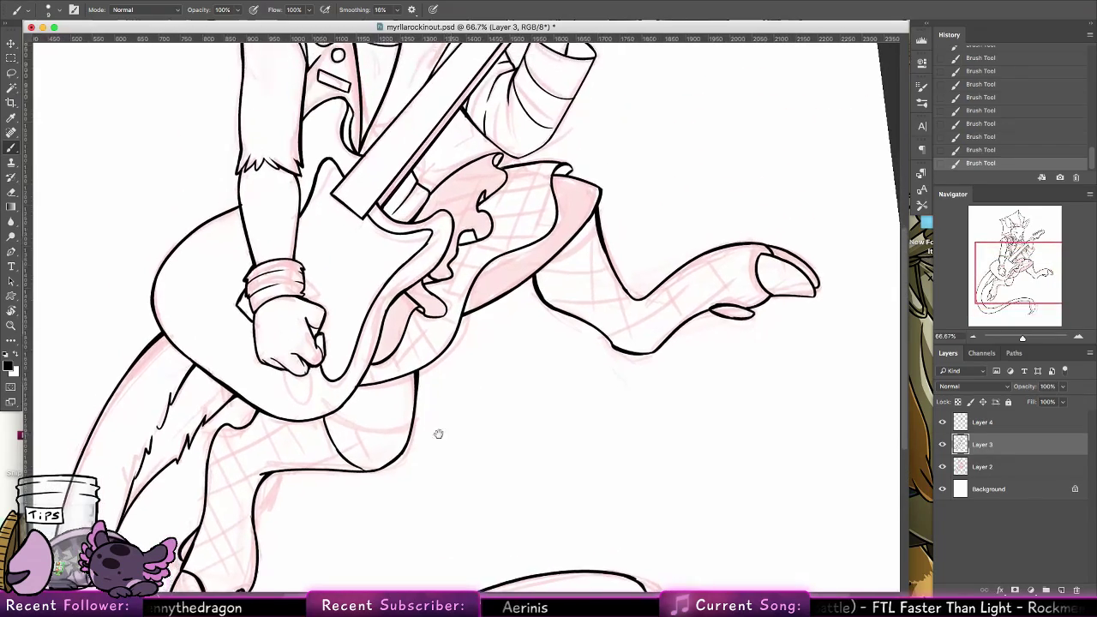
scroll(423, 315, up, 12)
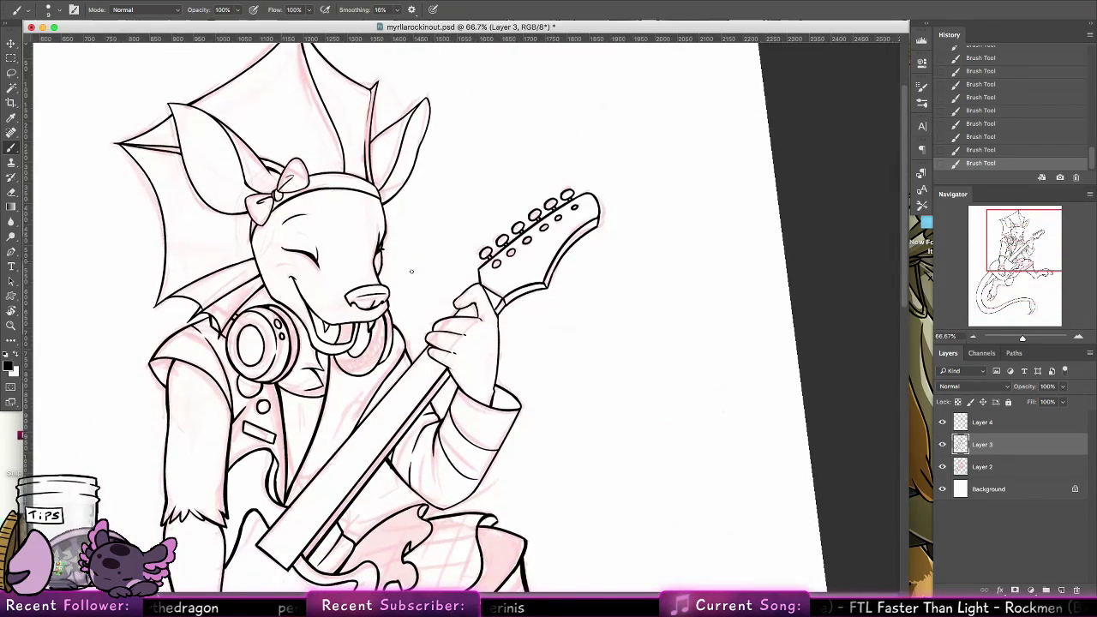
scroll(420, 310, up, 5)
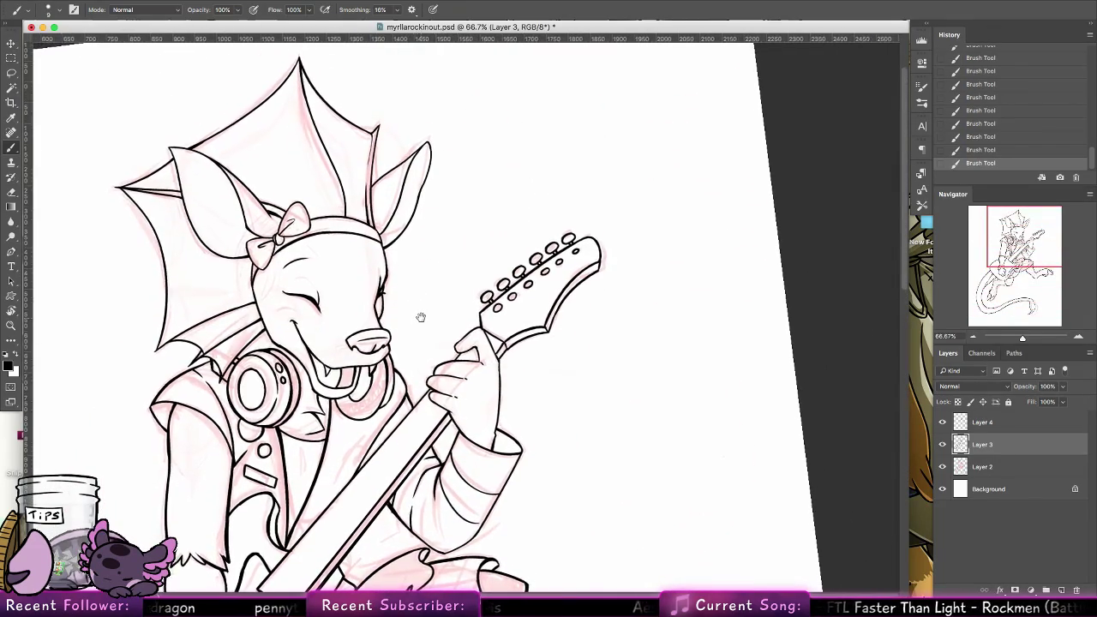
drag(465, 354, 477, 355)
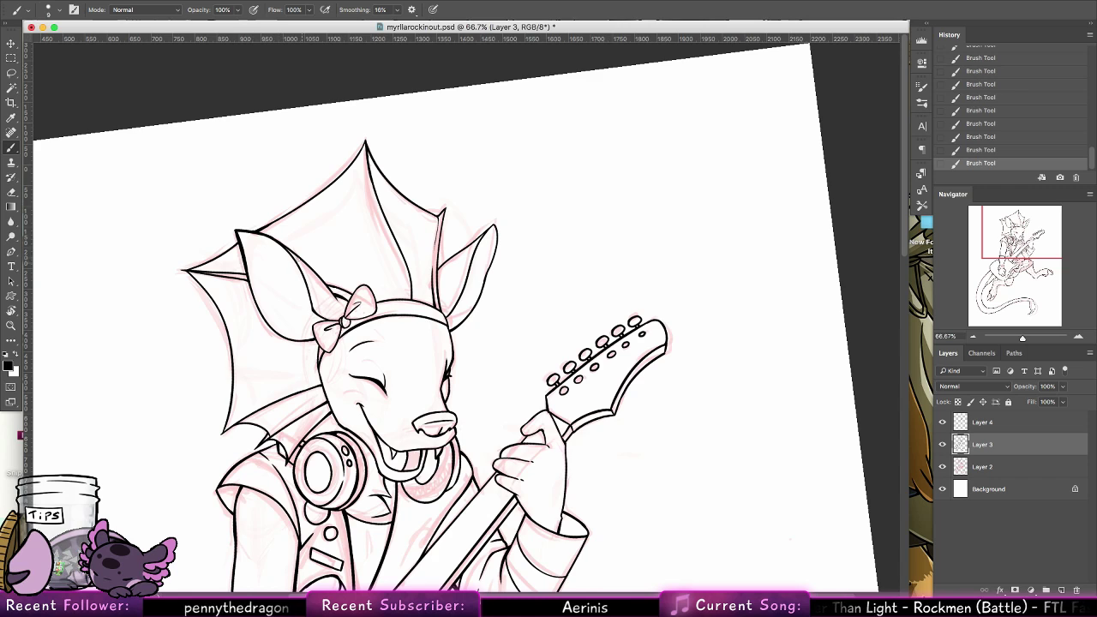
drag(187, 271, 232, 337)
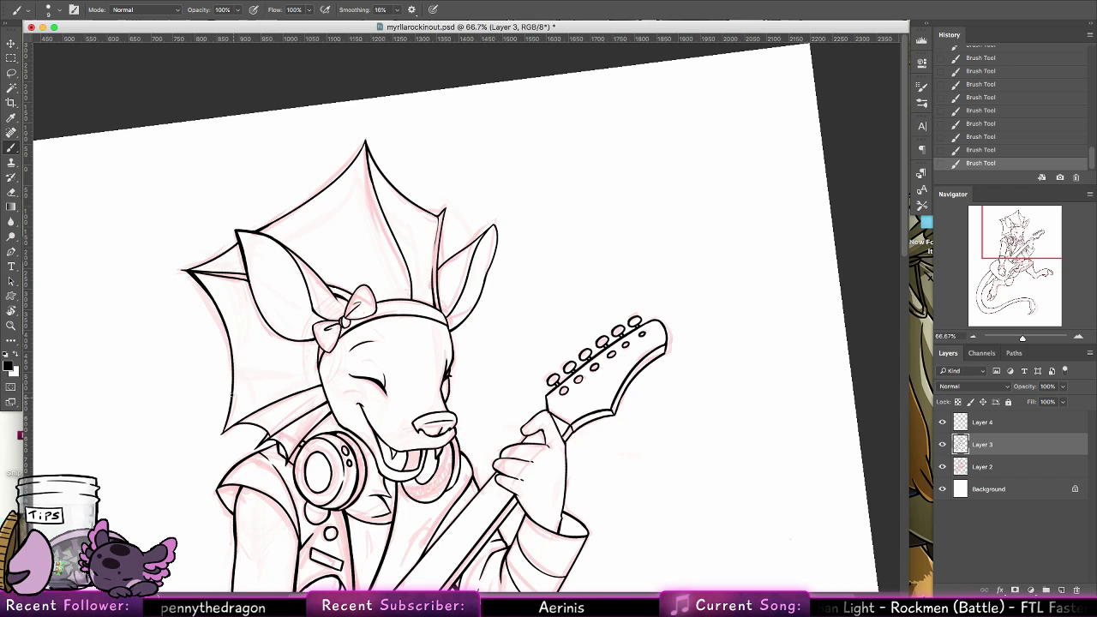
drag(224, 432, 232, 337)
key(super+z)
drag(223, 433, 232, 350)
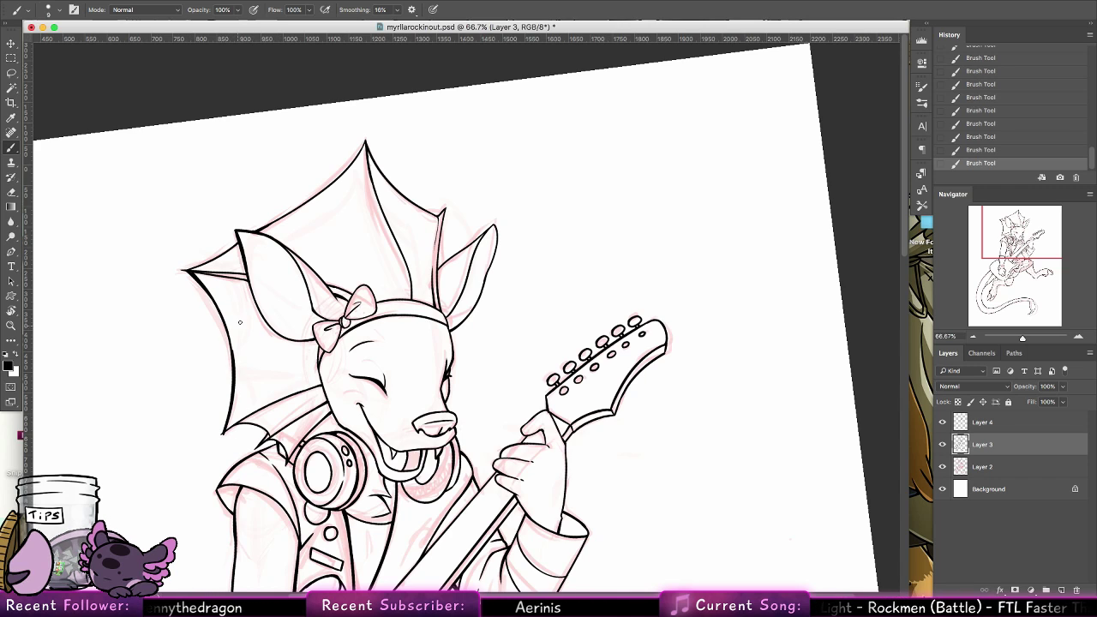
key(super+z)
drag(224, 432, 230, 343)
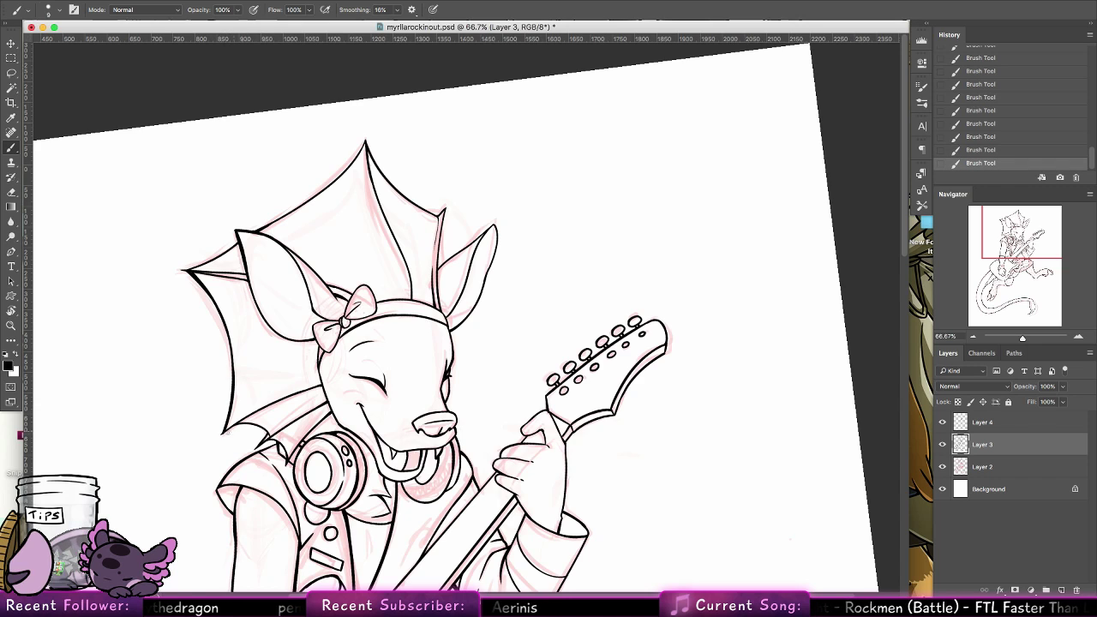
Thicken the lines running inward from the frill's lowest tip towards the headphones
drag(223, 432, 260, 408)
key(super+z)
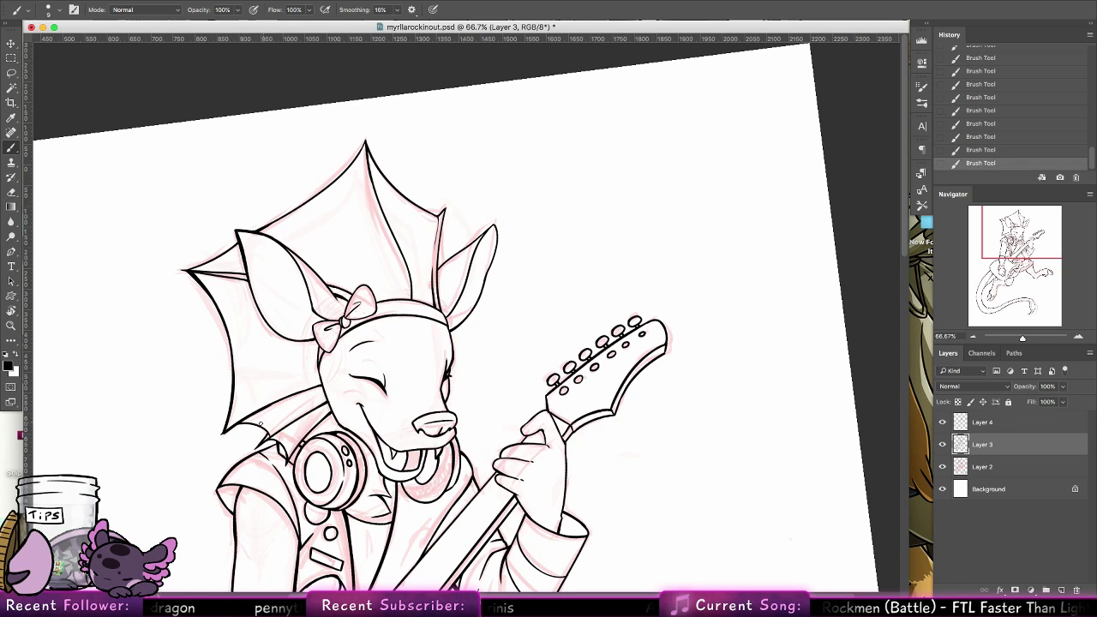
key(super+z)
drag(241, 423, 271, 437)
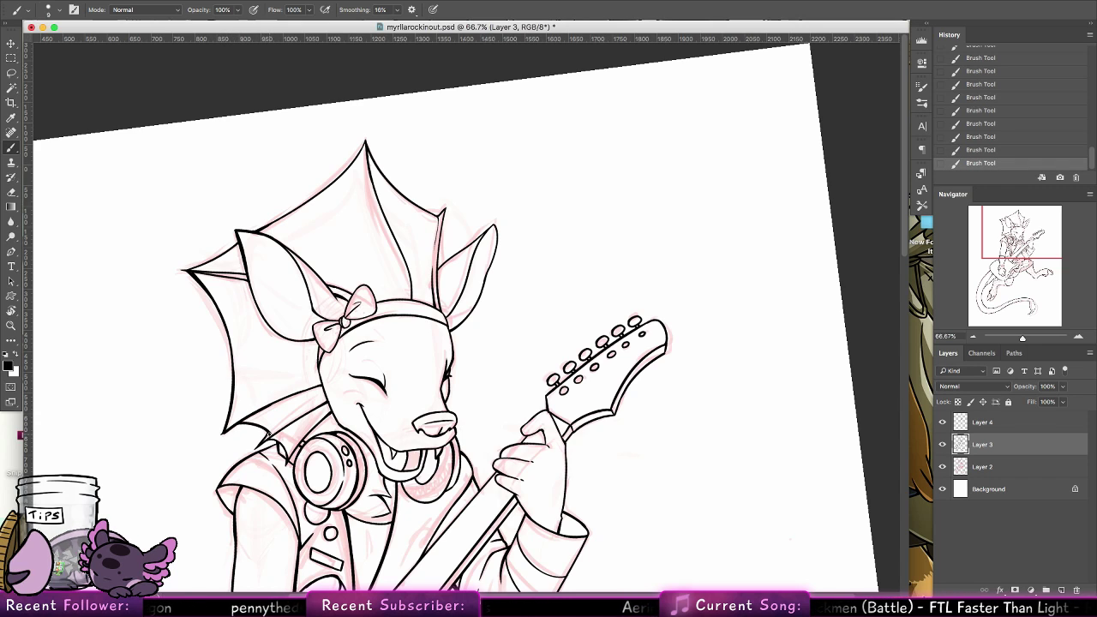
drag(418, 394, 372, 407)
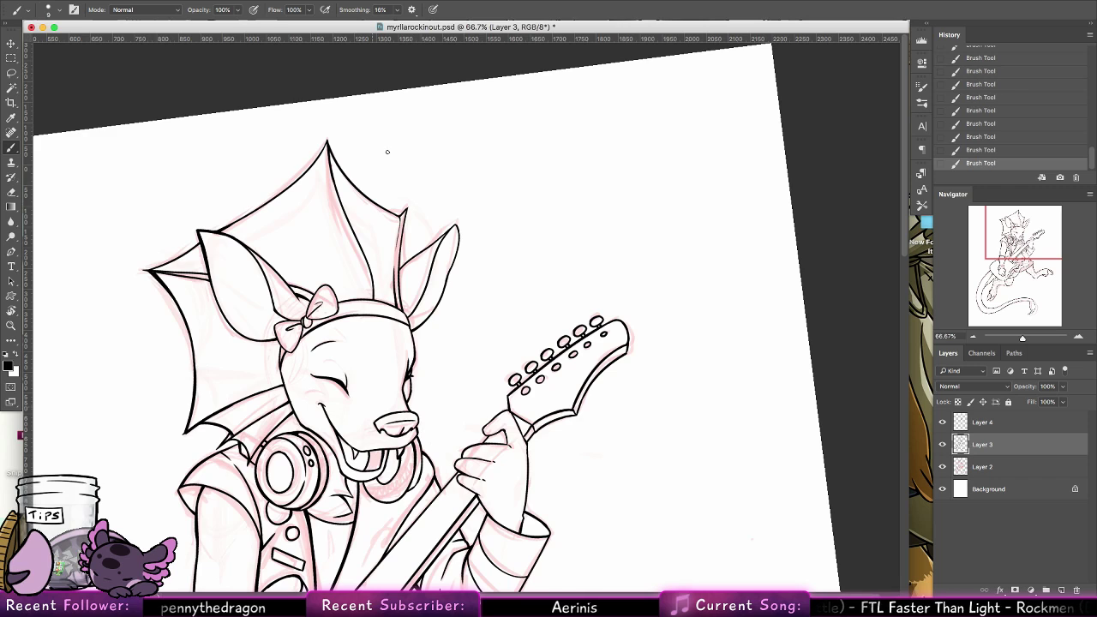
Thicken the frill's upper rear edge from behind the ear up towards its highest peak, redoing uneven strokes
drag(220, 231, 287, 182)
key(super+z)
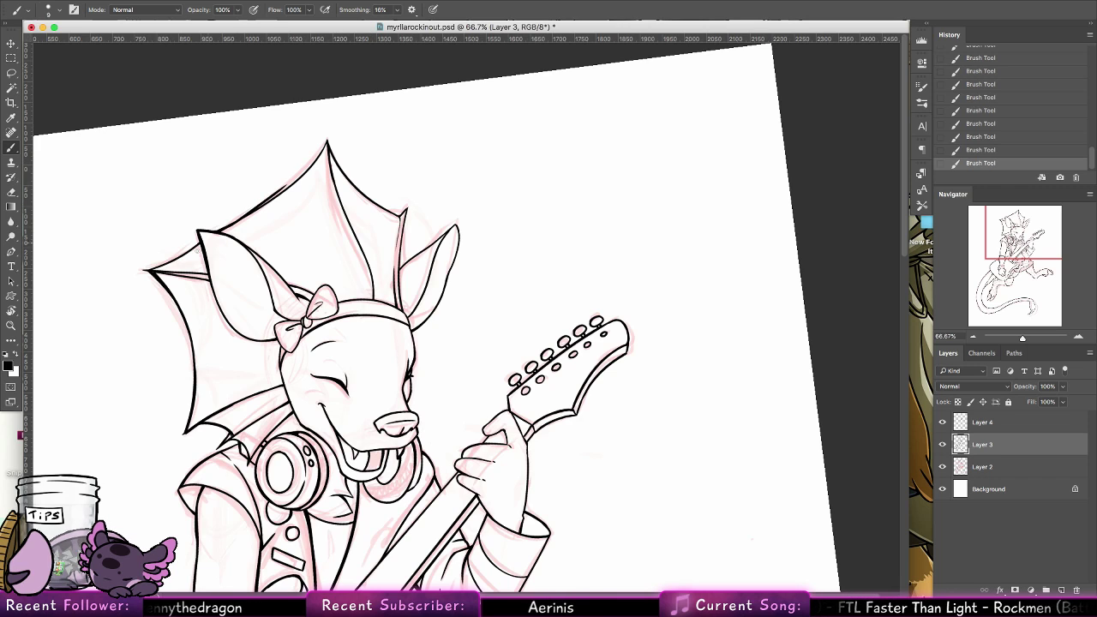
key(super+z)
drag(149, 272, 304, 173)
key(super+z)
drag(218, 233, 301, 172)
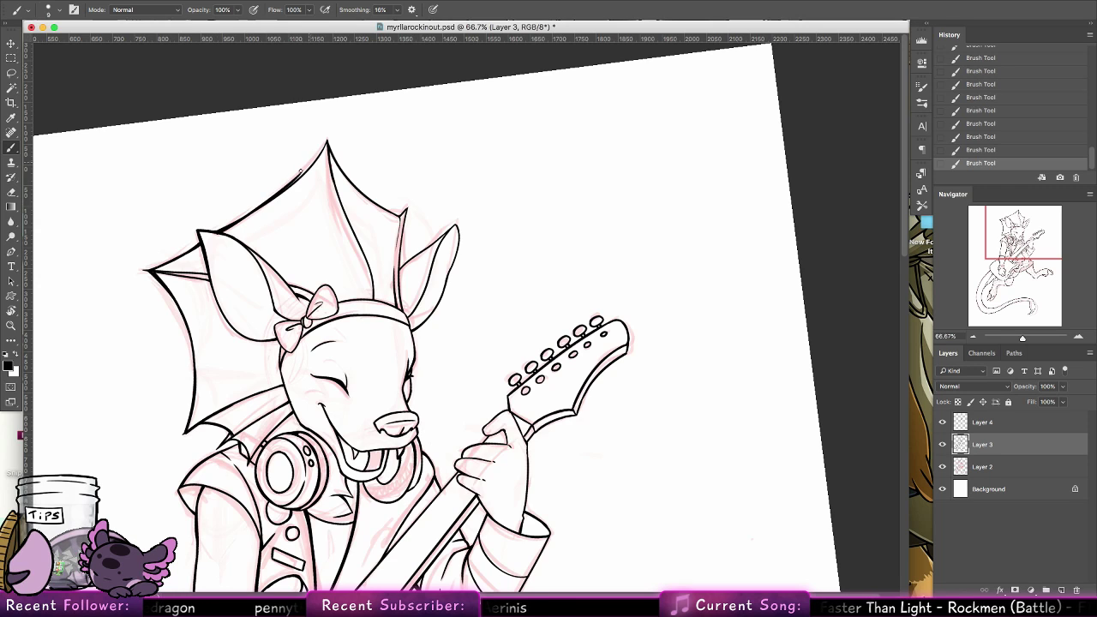
key(super+z)
drag(219, 233, 303, 172)
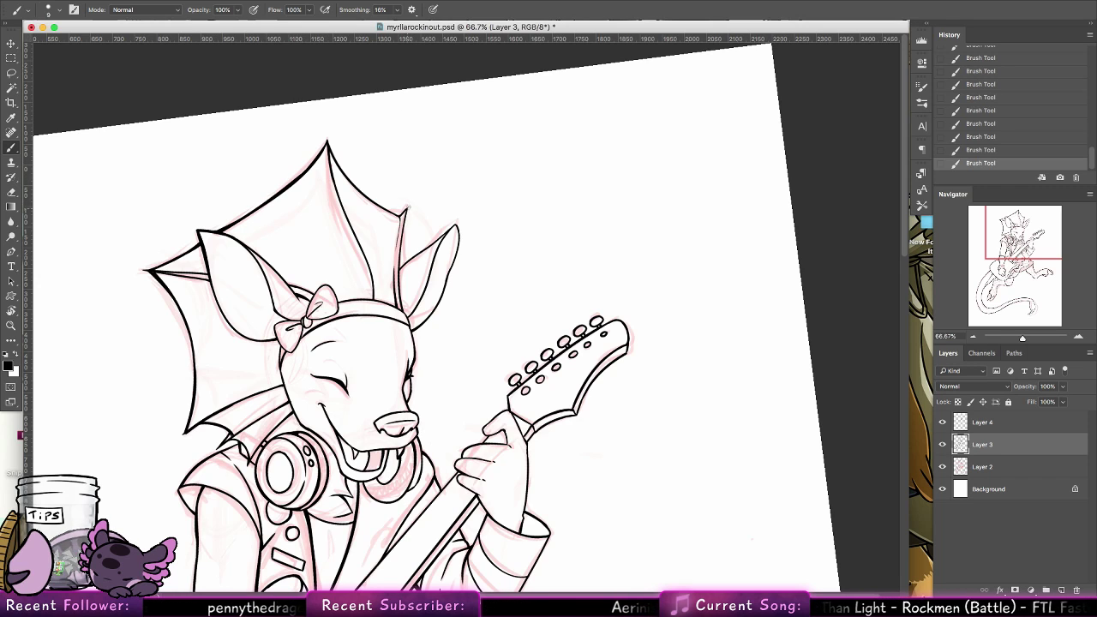
Thicken the frill's front rib from its short front tip down towards the headband
drag(407, 209, 396, 277)
key(super+z)
drag(407, 209, 400, 294)
key(super+z)
Thicken the lower part of the frill's central rib where it meets the headband
key(super+z)
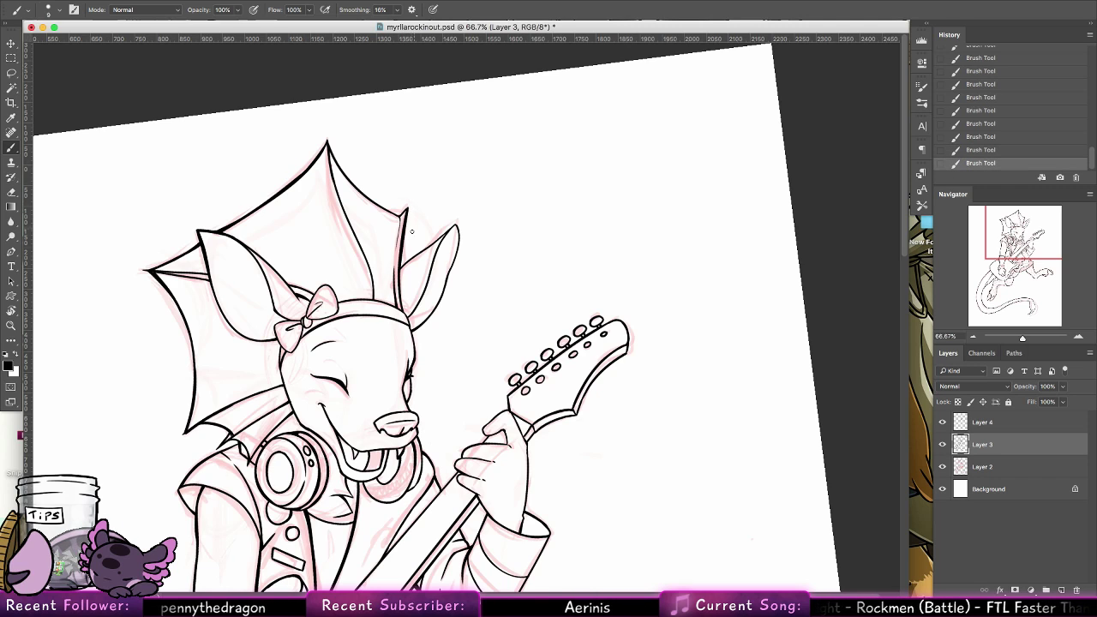
mouse_move(407, 218)
mouse_down()
mouse_move(409, 267)
mouse_move(395, 209)
mouse_move(366, 258)
mouse_up()
key(super+z)
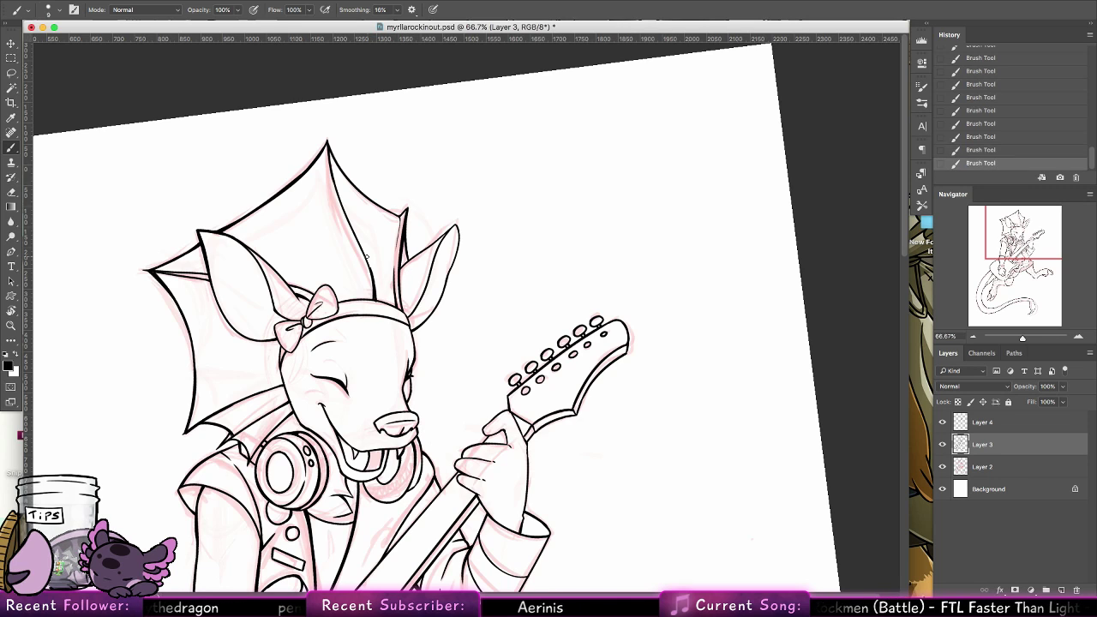
key(super+z)
drag(374, 300, 367, 261)
key(super+z)
drag(374, 300, 363, 254)
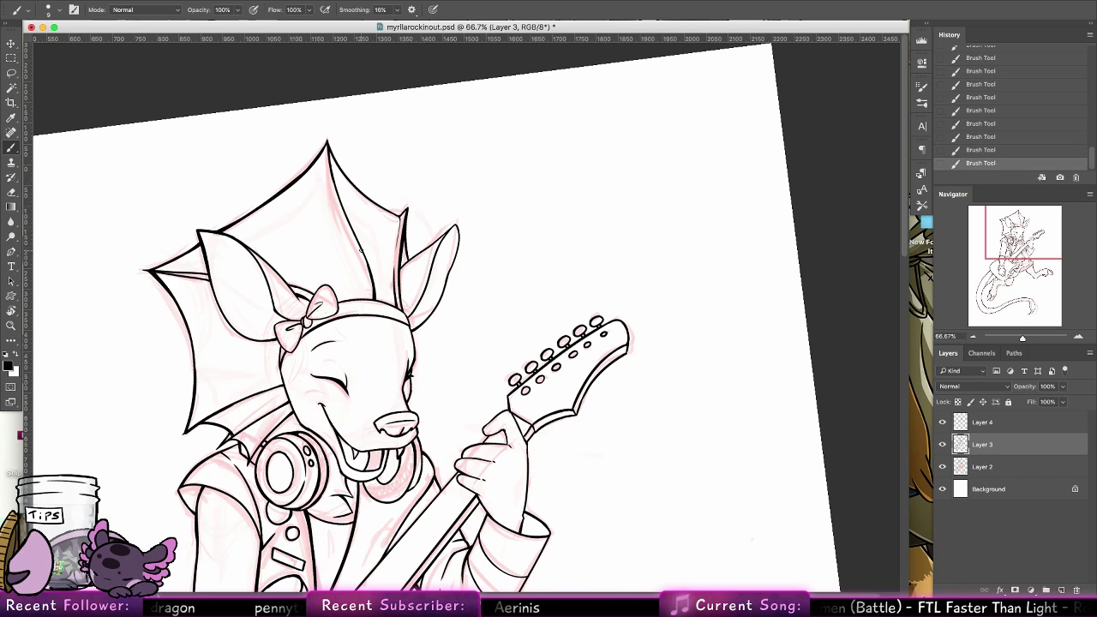
Ink the first crossing fishnet lines on the lowered leg's stocking, just beneath the guitar body
drag(455, 363, 458, 354)
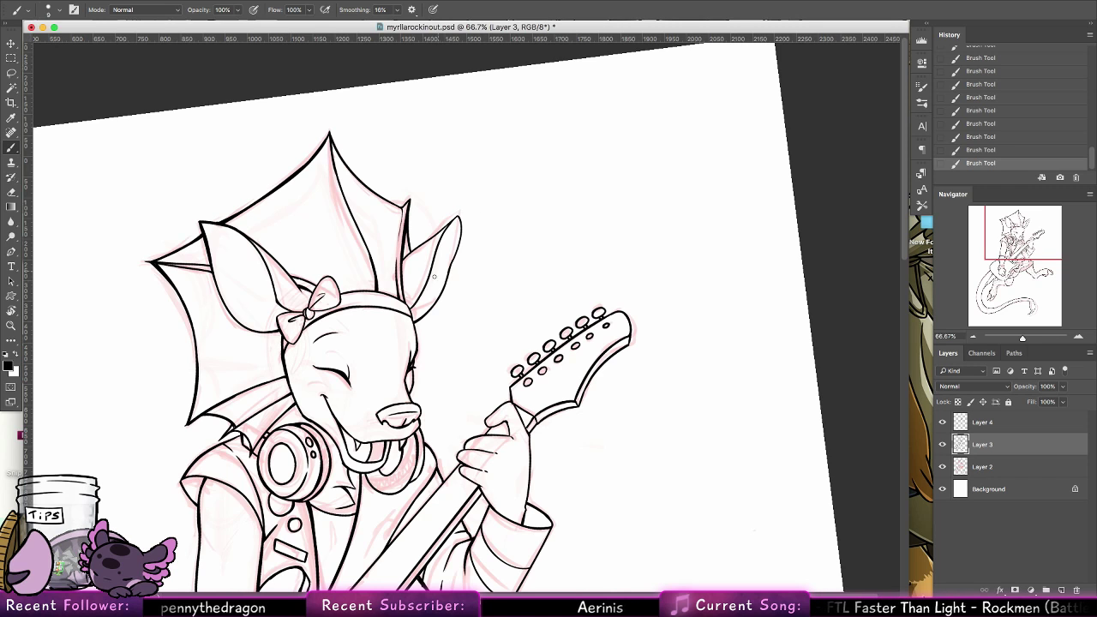
scroll(443, 215, down, 5)
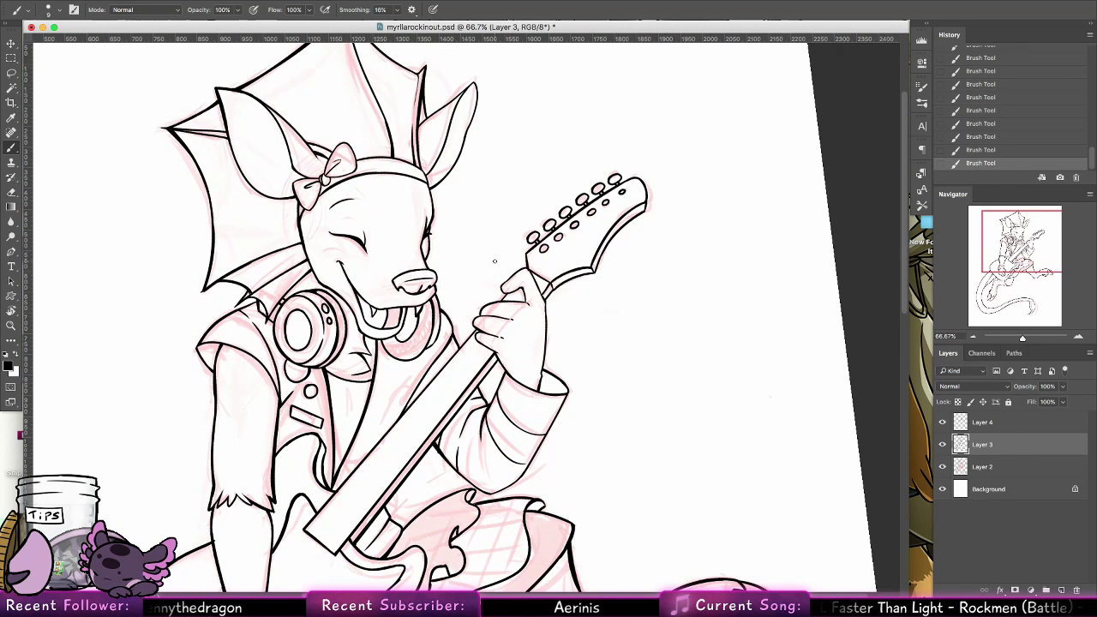
key(z)
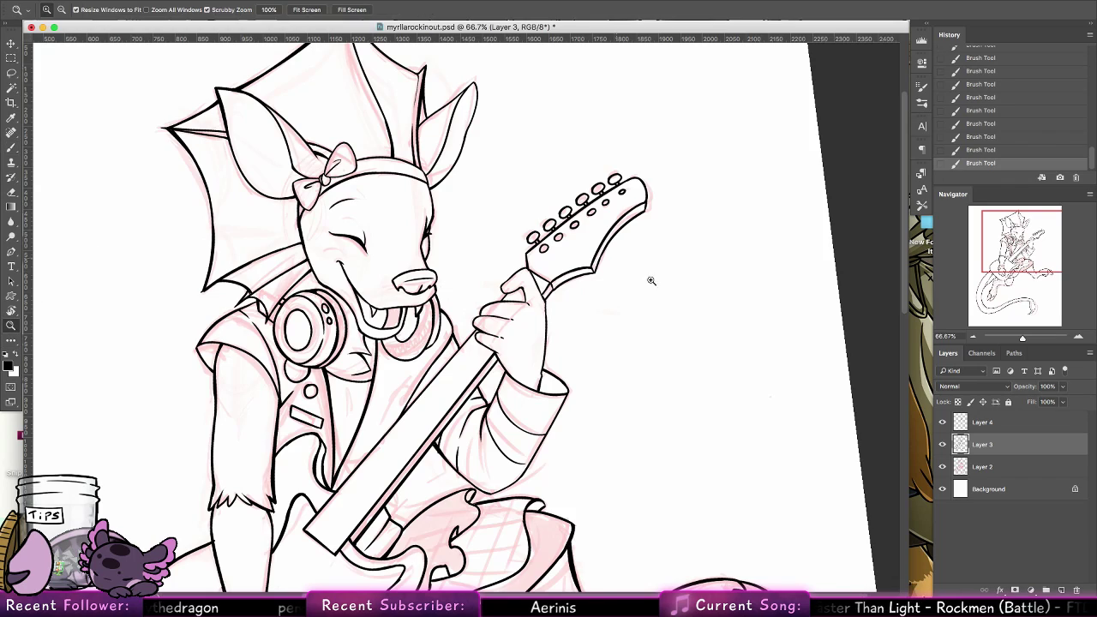
key(super+0)
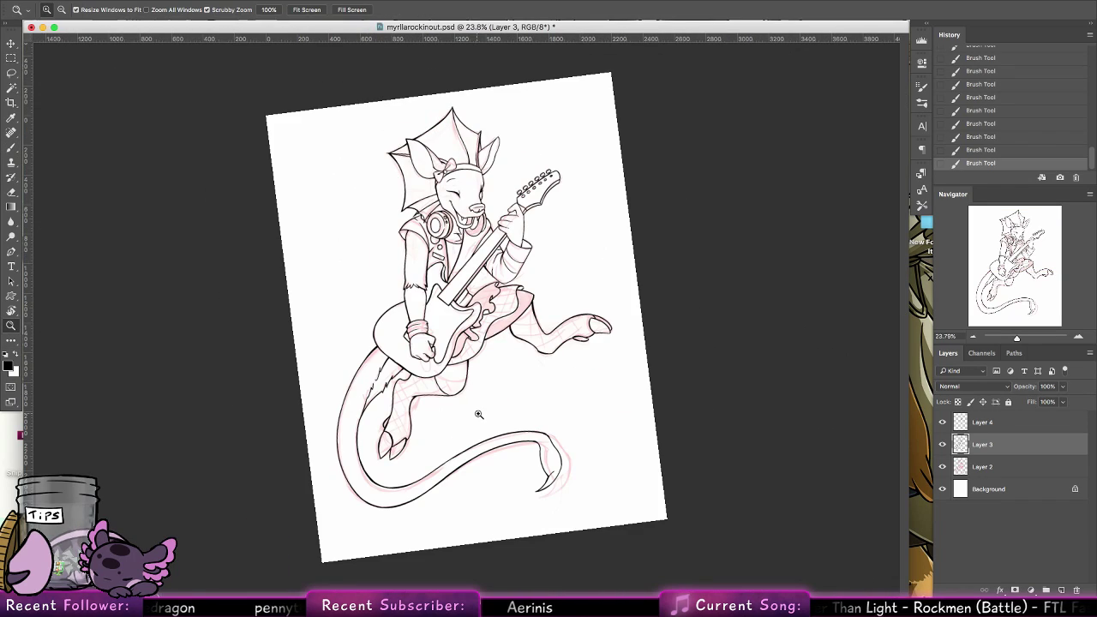
drag(485, 401, 514, 385)
drag(437, 394, 490, 399)
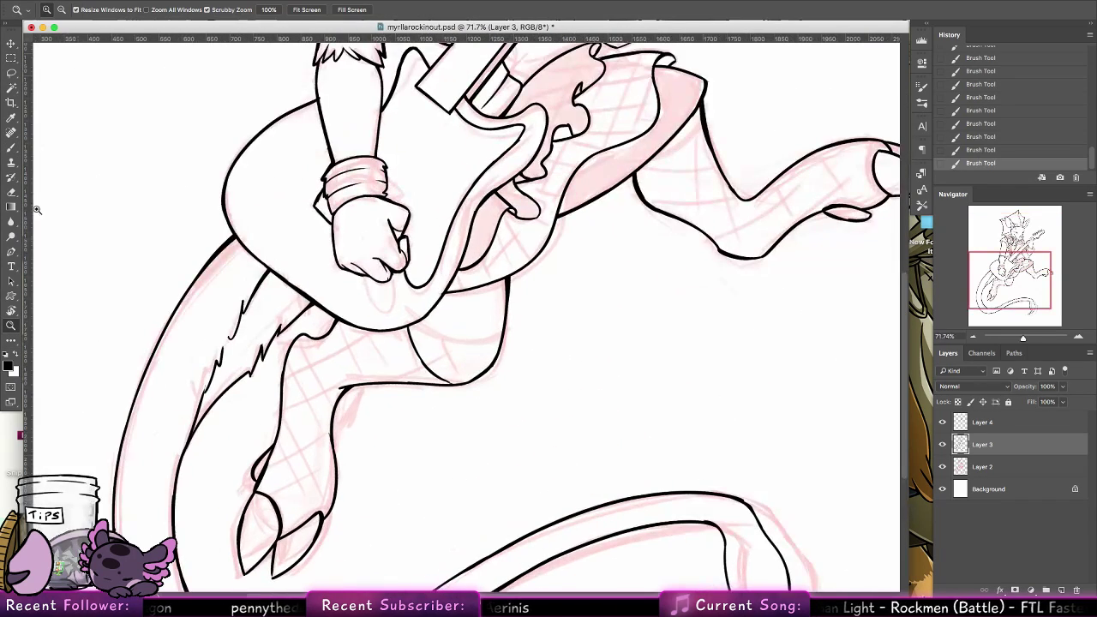
click(11, 149)
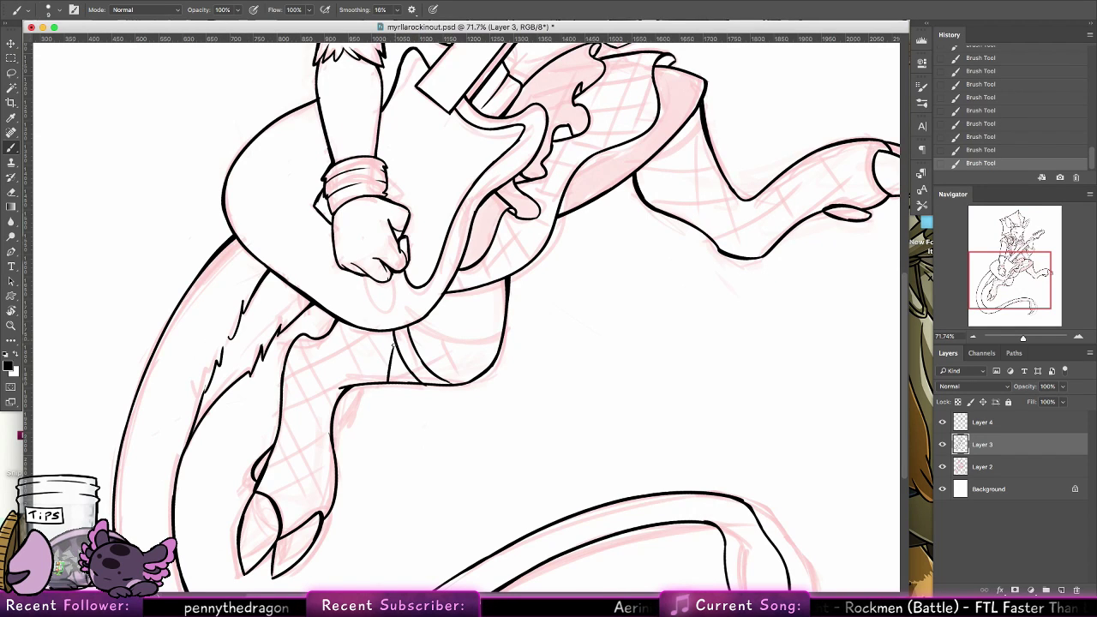
drag(377, 332, 369, 379)
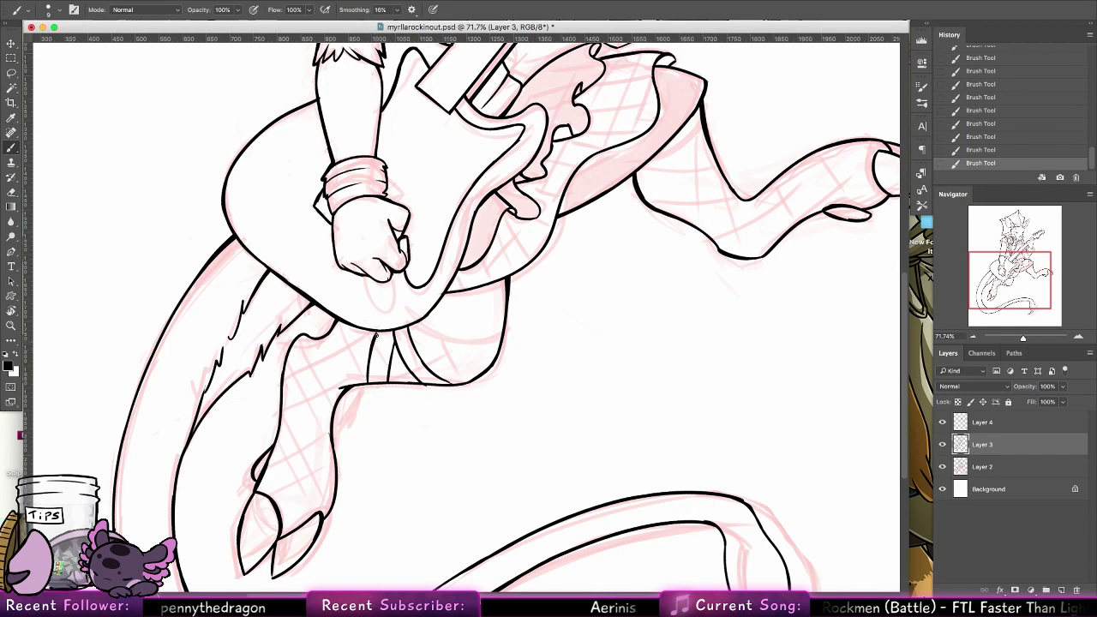
mouse_move(394, 344)
mouse_down()
mouse_move(358, 338)
mouse_move(404, 366)
mouse_up()
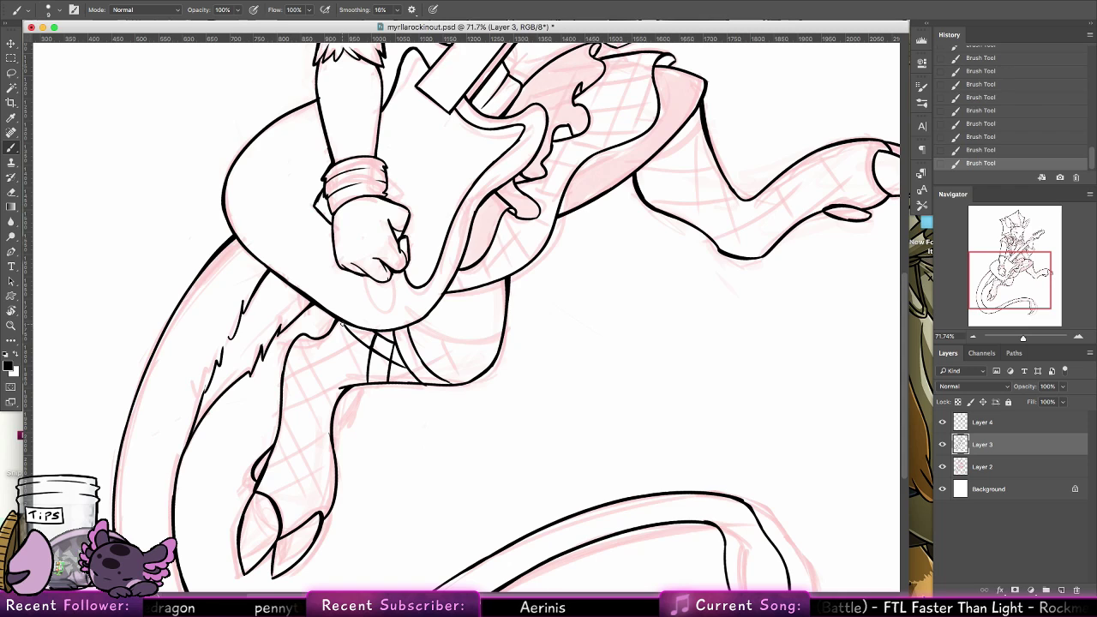
Extend the lowered leg's fishnet with more diagonal and cross lines from beneath the guitar towards the ankle bend
mouse_move(339, 321)
mouse_down()
mouse_move(367, 369)
mouse_move(402, 384)
mouse_up()
key(super+z)
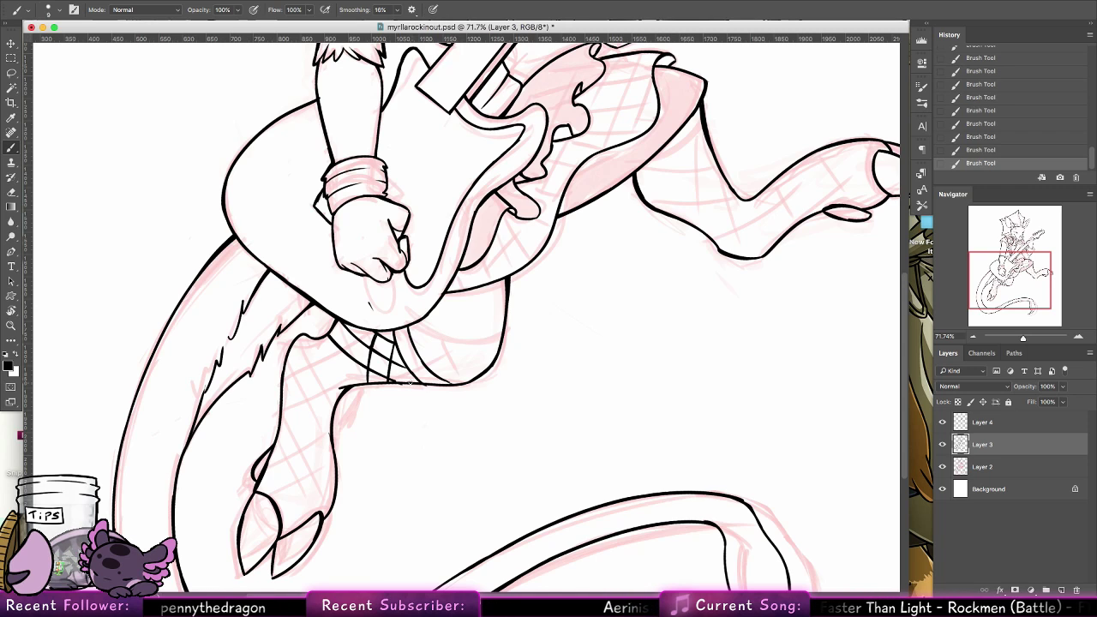
key(super+z)
key(super+z)
drag(401, 382, 361, 329)
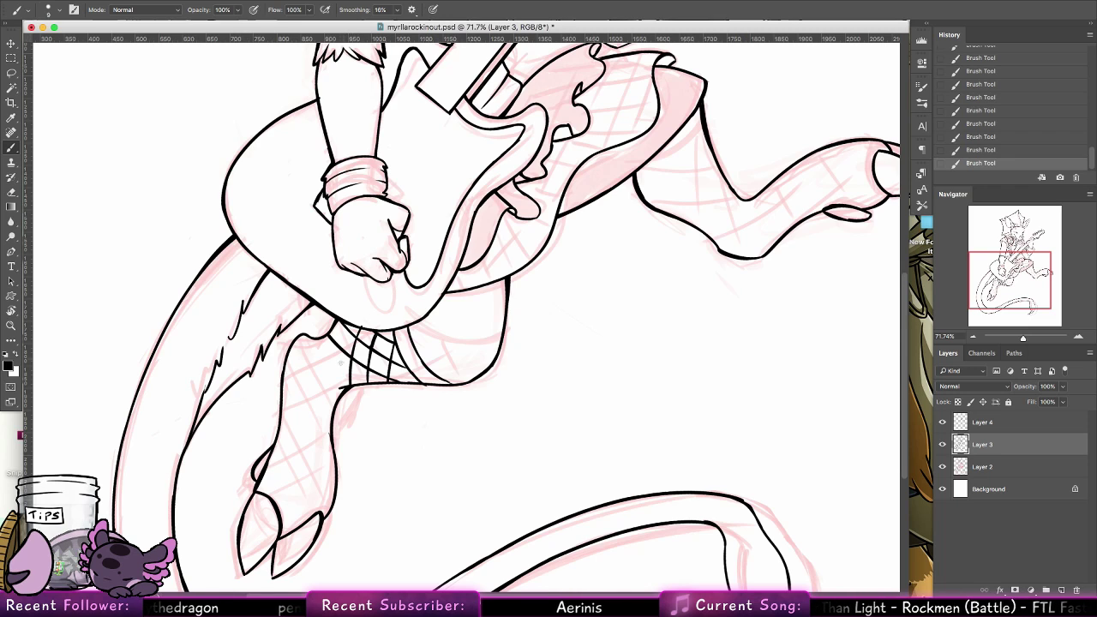
mouse_move(336, 387)
mouse_down()
mouse_move(335, 345)
mouse_move(337, 397)
mouse_move(336, 370)
mouse_move(346, 378)
mouse_up()
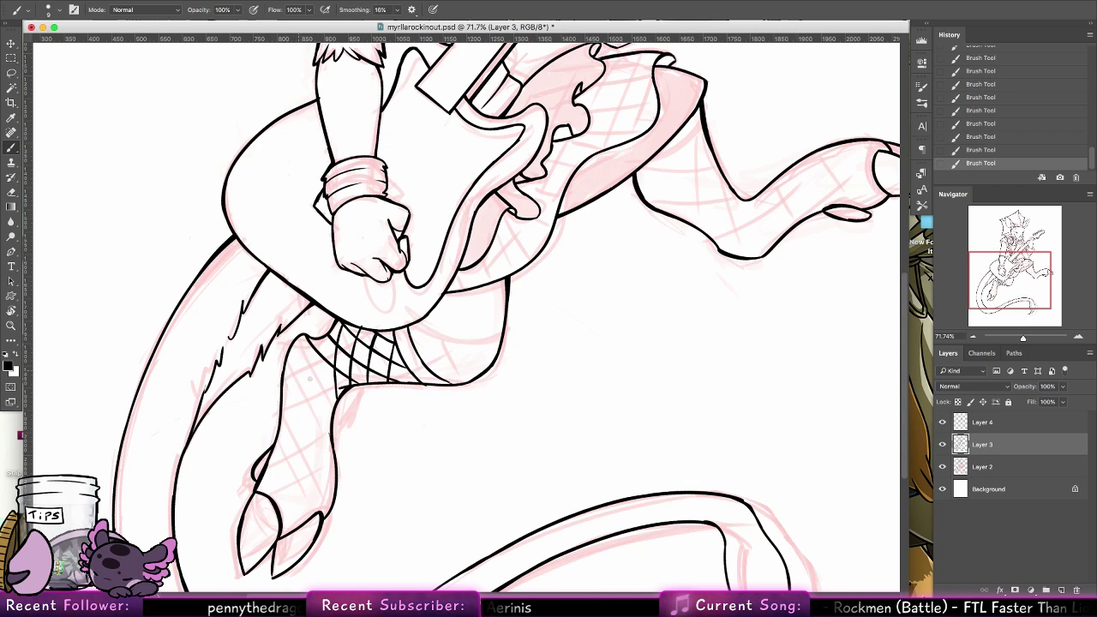
Ink long fishnet lines curving around the lowered leg's bend, redoing the uneven one
drag(292, 347, 333, 393)
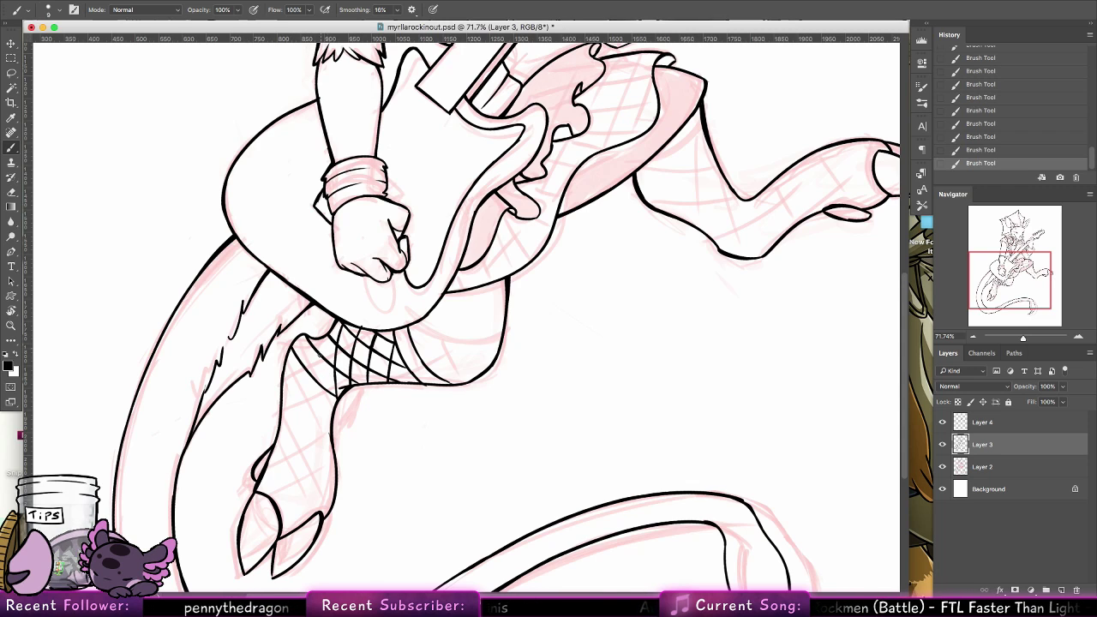
drag(318, 337, 329, 427)
key(super+z)
drag(318, 340, 327, 418)
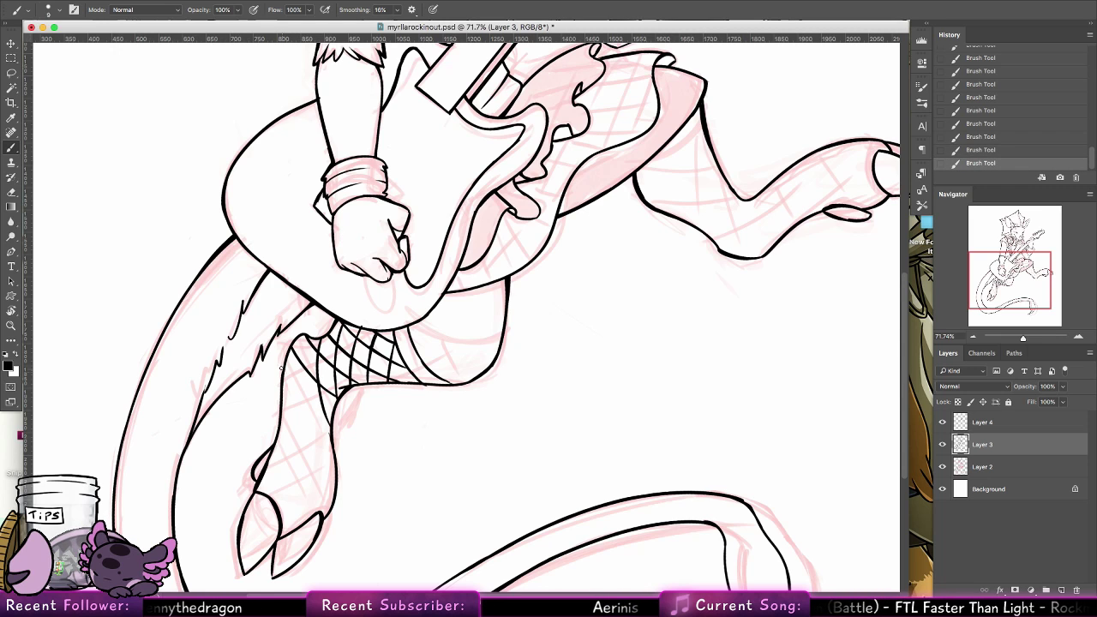
Rotate the canvas so the lowered leg lies sideways and ink crossing fishnet lines past its bend
key(r)
mouse_move(328, 418)
mouse_down()
mouse_move(115, 417)
mouse_move(477, 521)
mouse_move(505, 517)
mouse_up()
click(11, 147)
drag(637, 392, 434, 285)
drag(363, 313, 382, 376)
mouse_move(382, 320)
mouse_down()
mouse_move(410, 374)
mouse_move(434, 340)
mouse_move(460, 370)
mouse_up()
key(super+alt+z)
key(super+alt+z)
key(super+shift+z)
key(super+shift+z)
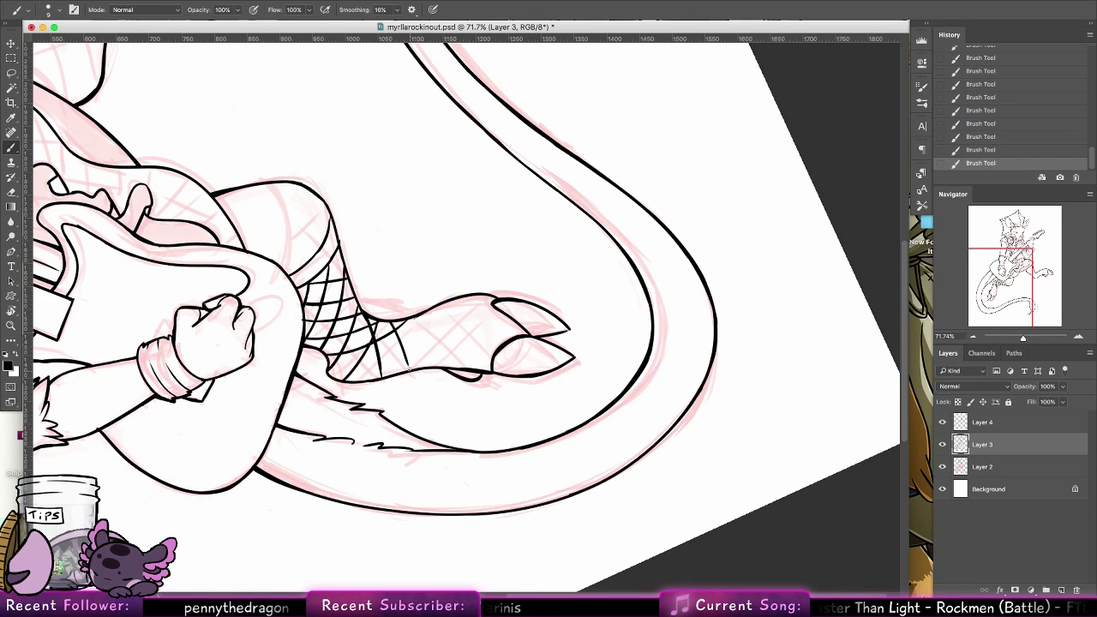
Ink parallel curved fishnet lines along the lowered foot up to the hoof, redoing the uneven one
drag(432, 317, 488, 369)
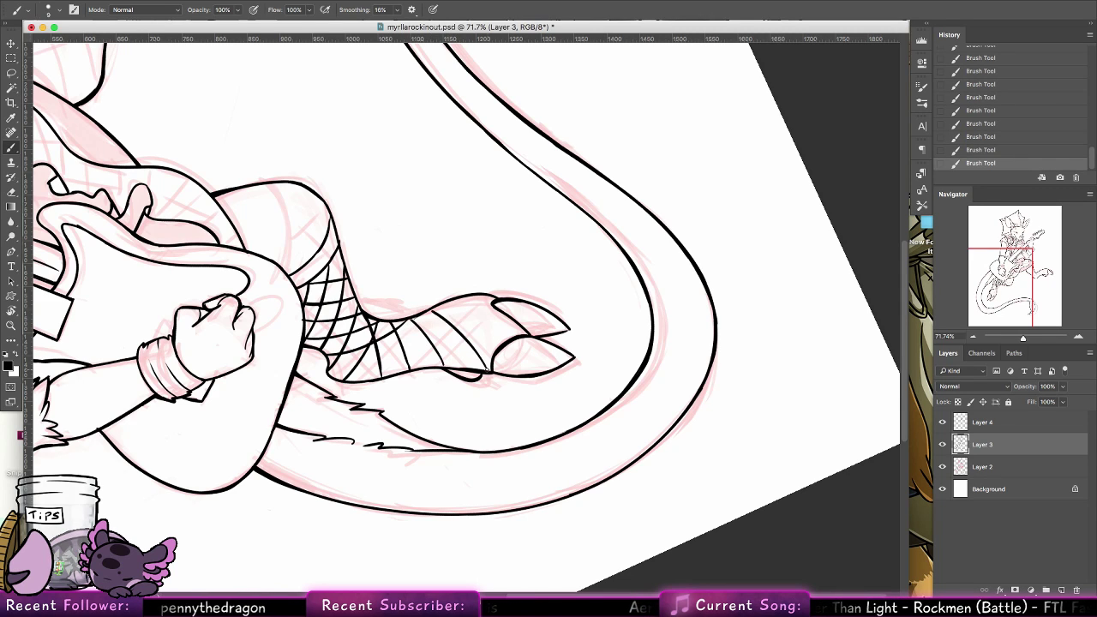
key(super+z)
drag(429, 312, 488, 371)
drag(459, 298, 504, 343)
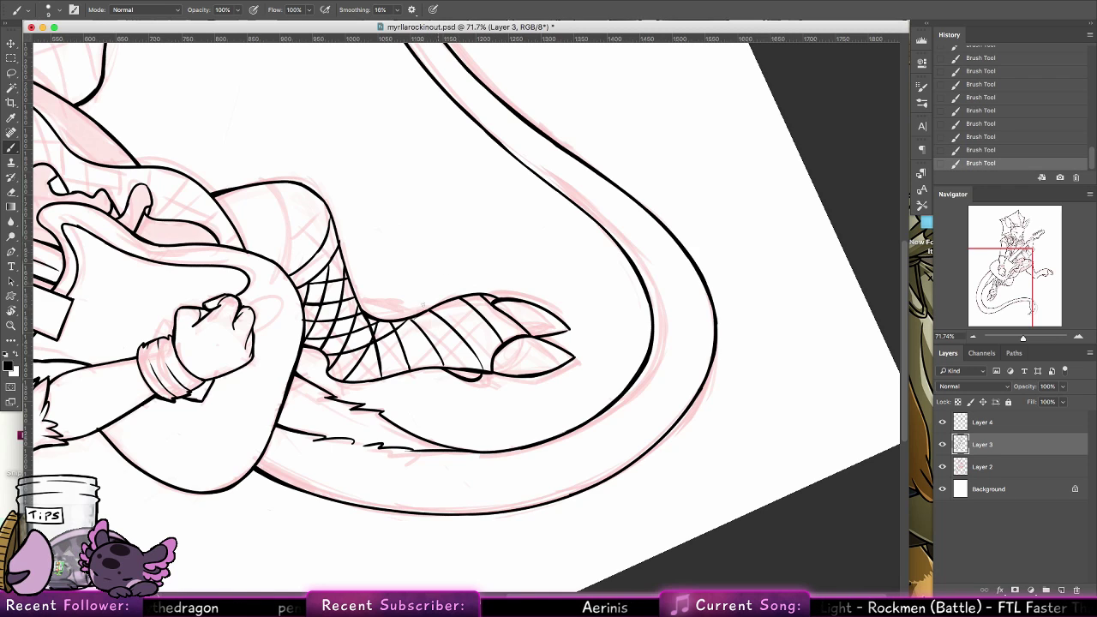
Cross the lowered foot's fishnet with opposing diagonal lines up to the hoof to close the mesh
drag(368, 380, 437, 307)
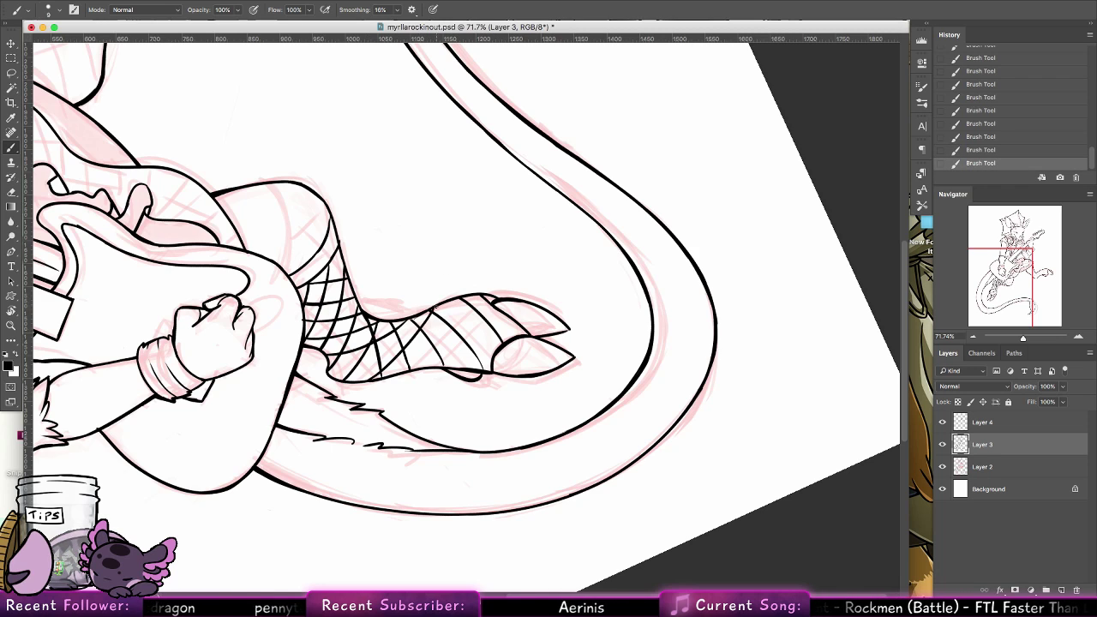
drag(402, 374, 459, 300)
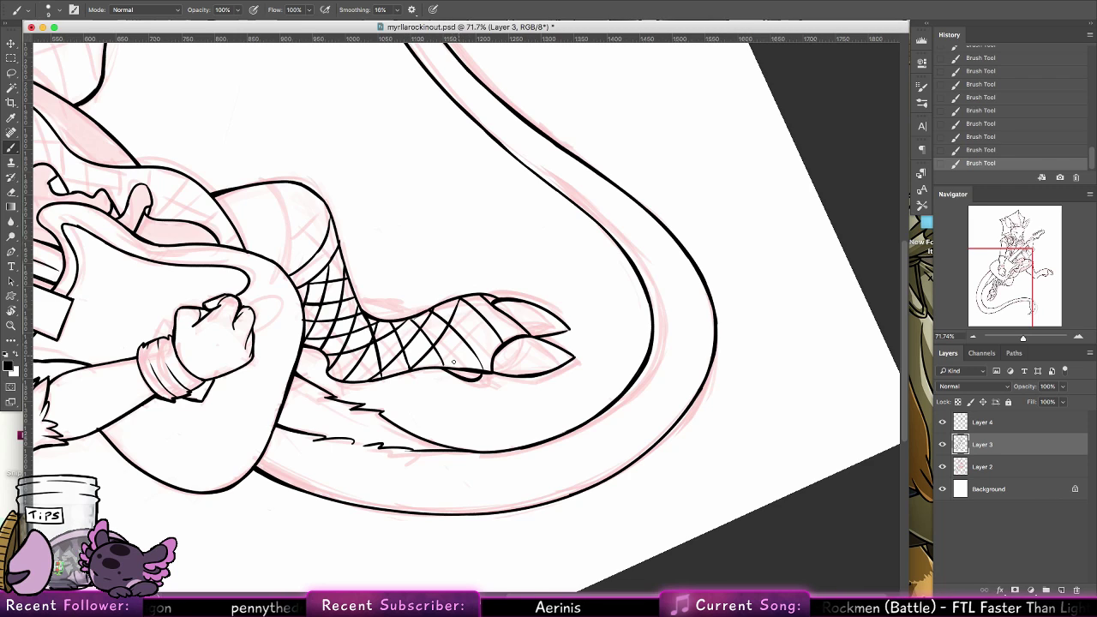
drag(435, 370, 490, 300)
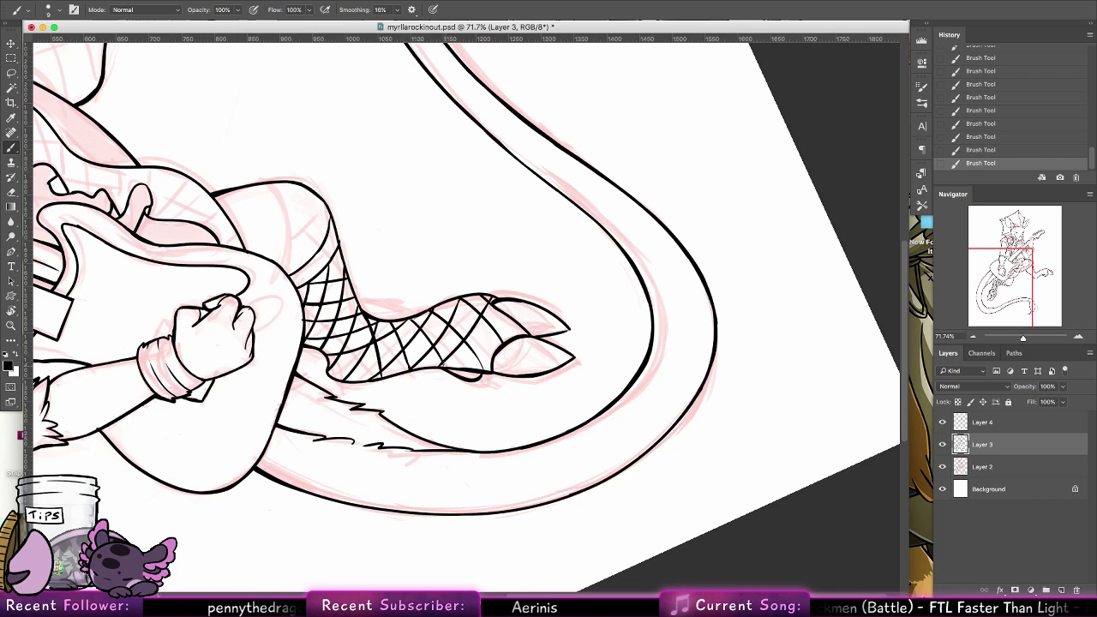
drag(443, 367, 443, 360)
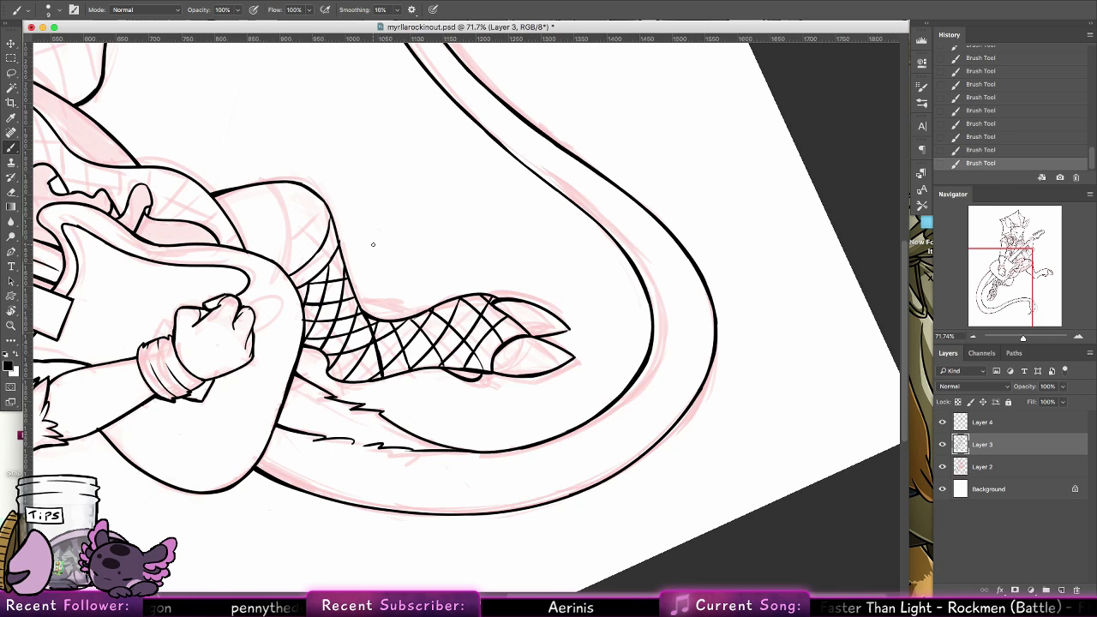
Bring the raised leg into view and ink curved fishnet lines running across its thigh between skirt and bend
drag(374, 262, 514, 532)
mouse_move(404, 285)
mouse_down()
mouse_move(426, 350)
mouse_move(470, 233)
mouse_move(478, 310)
mouse_up()
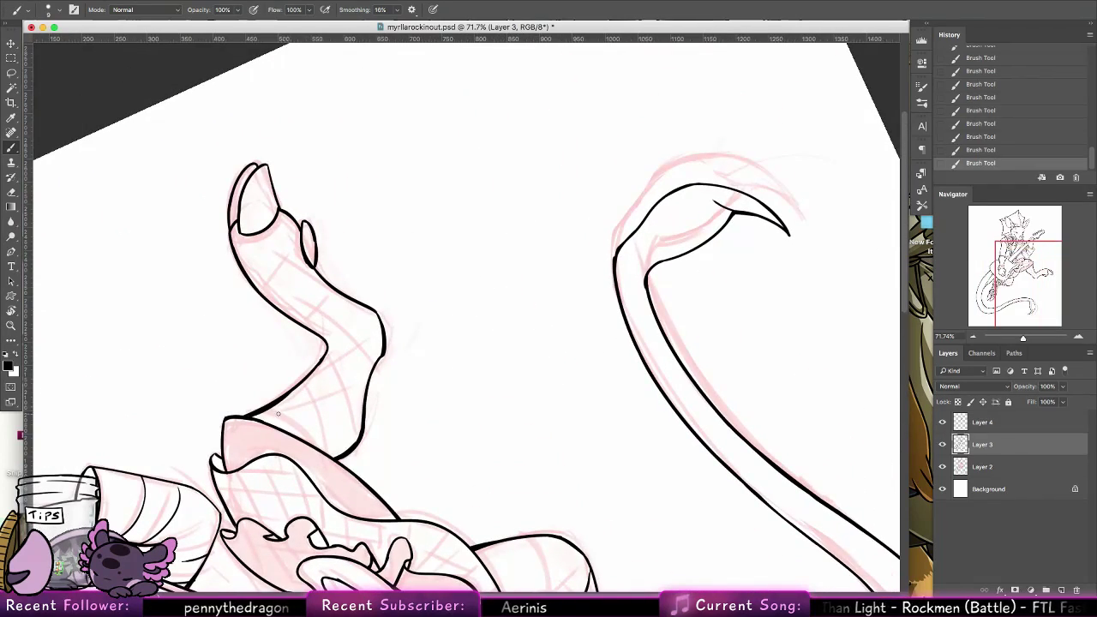
drag(269, 409, 315, 446)
key(super+z)
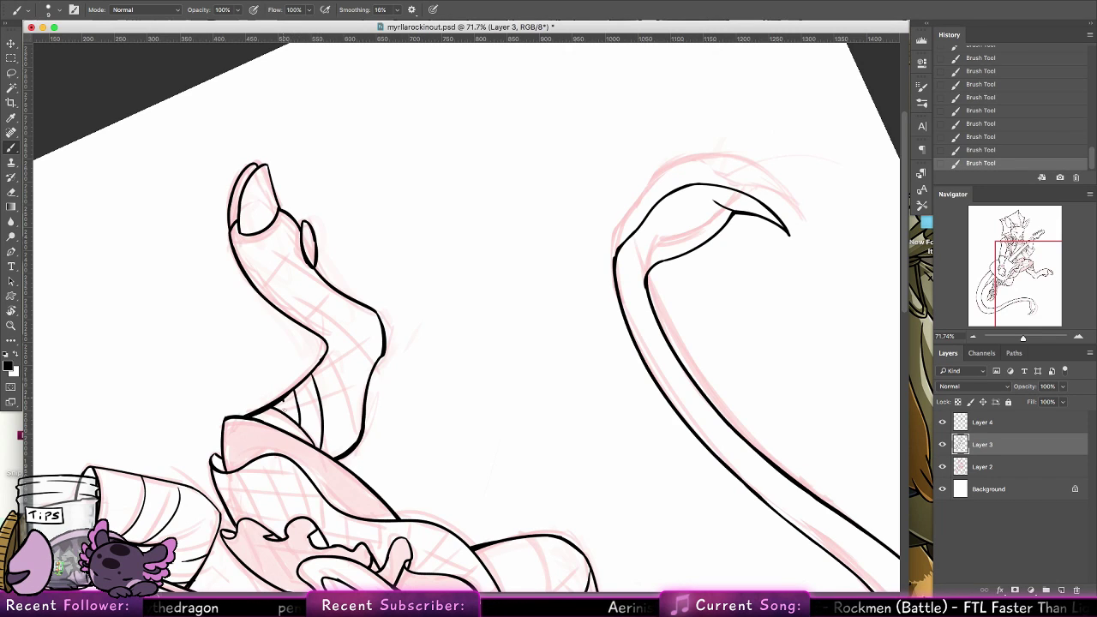
drag(320, 359, 344, 450)
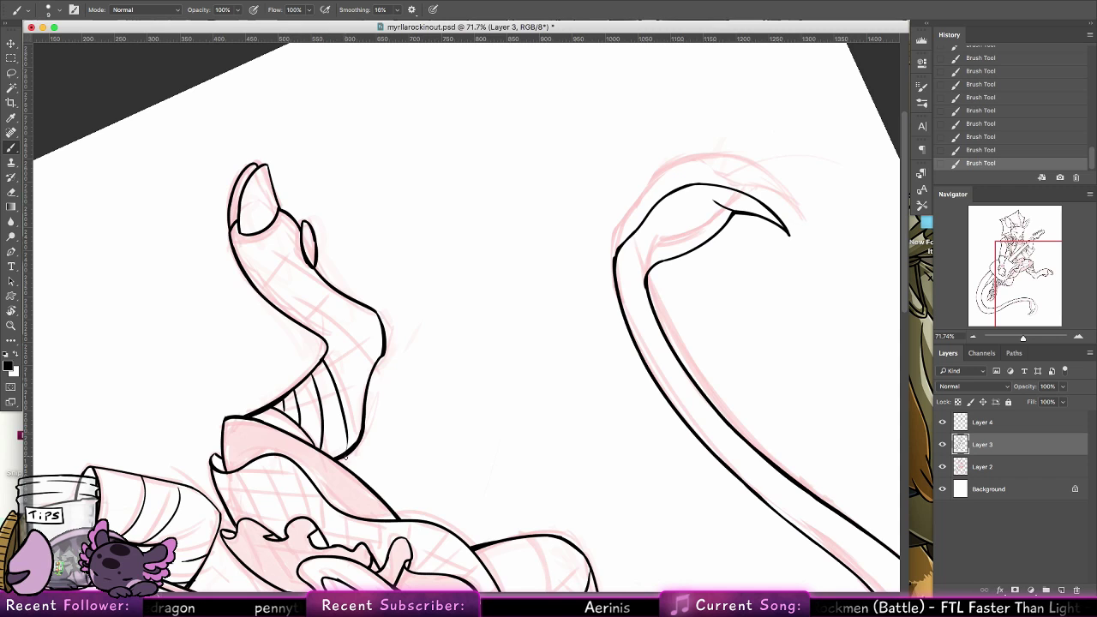
key(super+z)
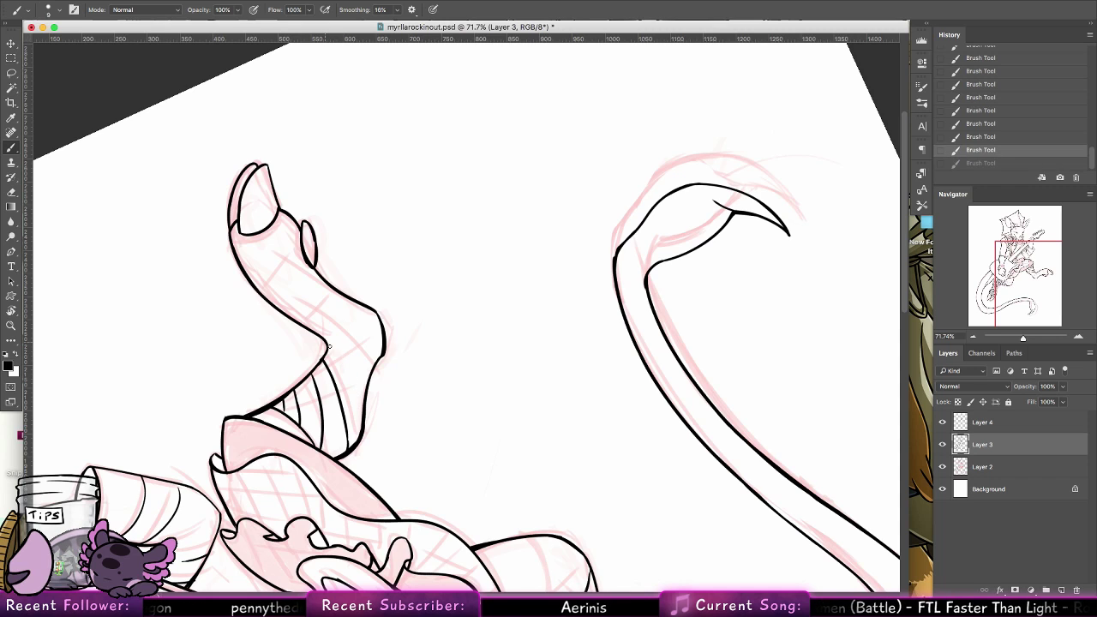
drag(329, 345, 364, 407)
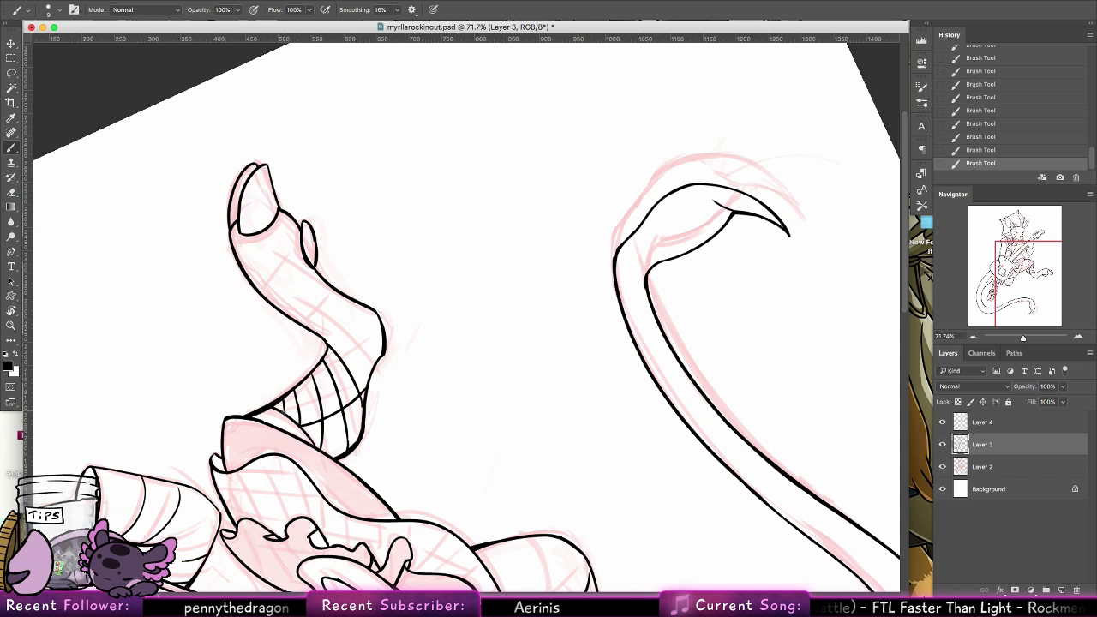
Cross the raised leg's fishnet with opposing diagonal lines from the skirt hem up to the bend, redoing uneven strokes
drag(283, 414, 375, 358)
key(super+z)
drag(283, 414, 374, 356)
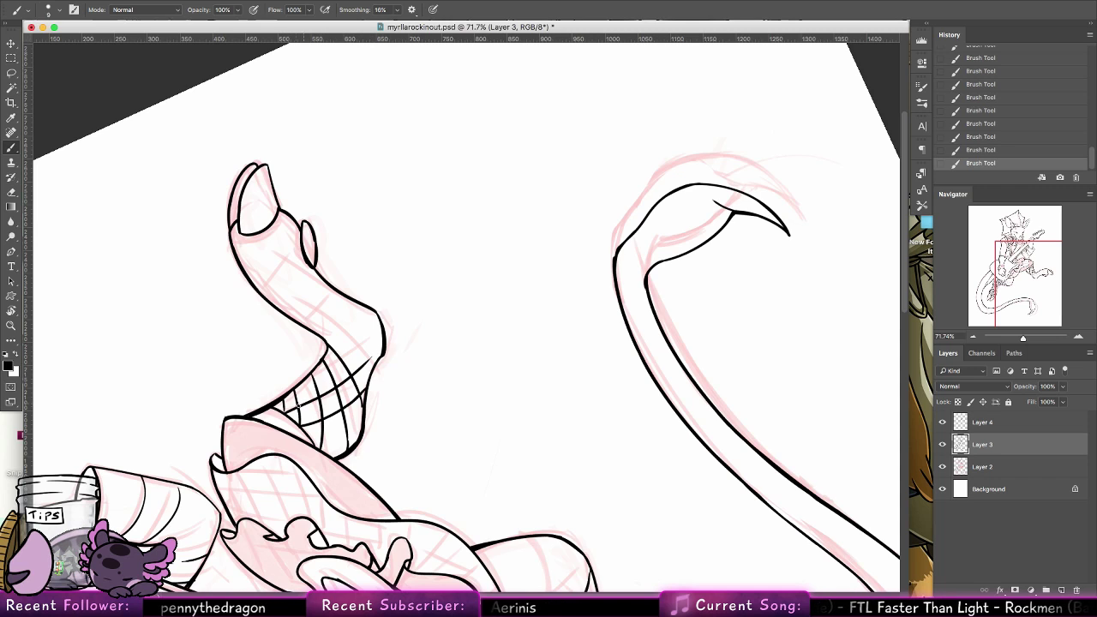
key(super+z)
mouse_move(283, 414)
mouse_down()
mouse_move(365, 364)
mouse_move(384, 337)
mouse_move(279, 400)
mouse_move(374, 336)
mouse_up()
key(super+z)
mouse_move(281, 400)
mouse_down()
mouse_move(379, 318)
mouse_move(366, 331)
mouse_up()
key(super+z)
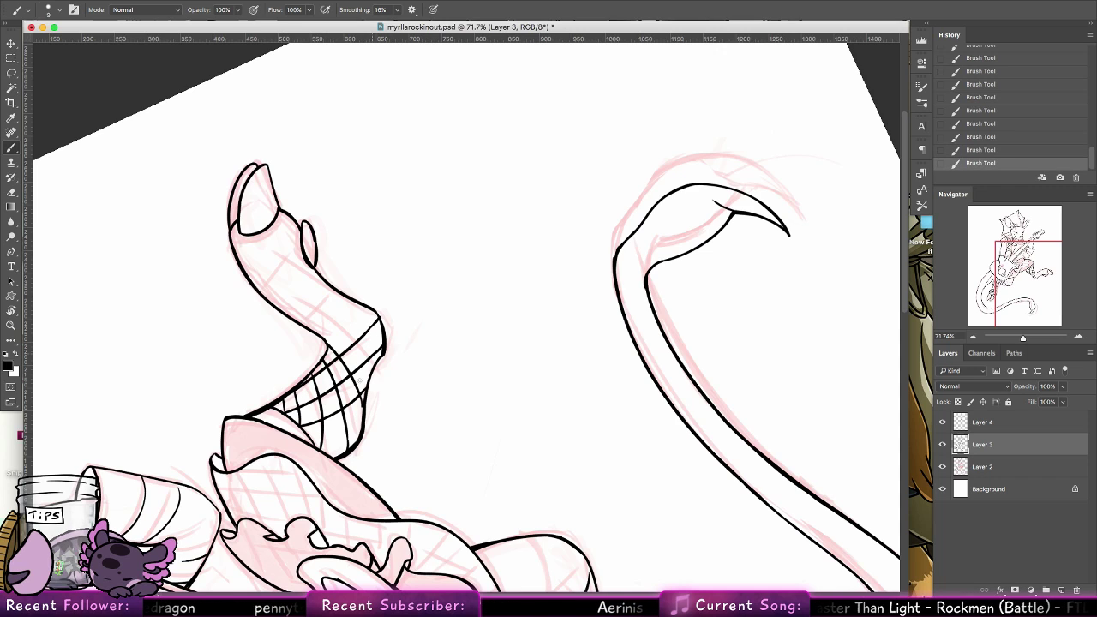
drag(318, 448, 366, 420)
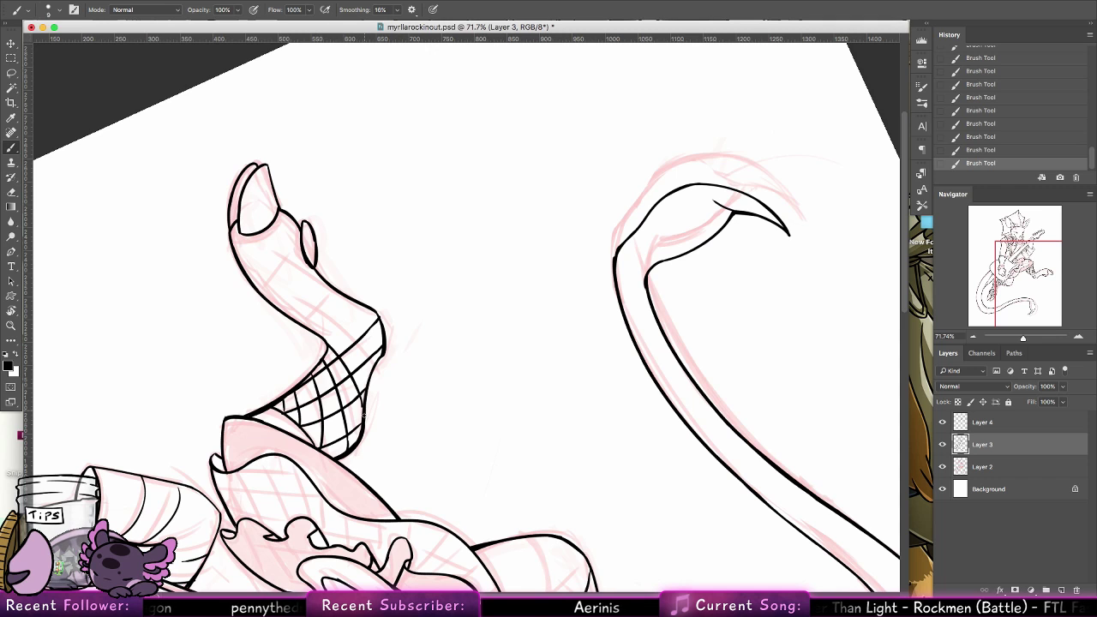
key(r)
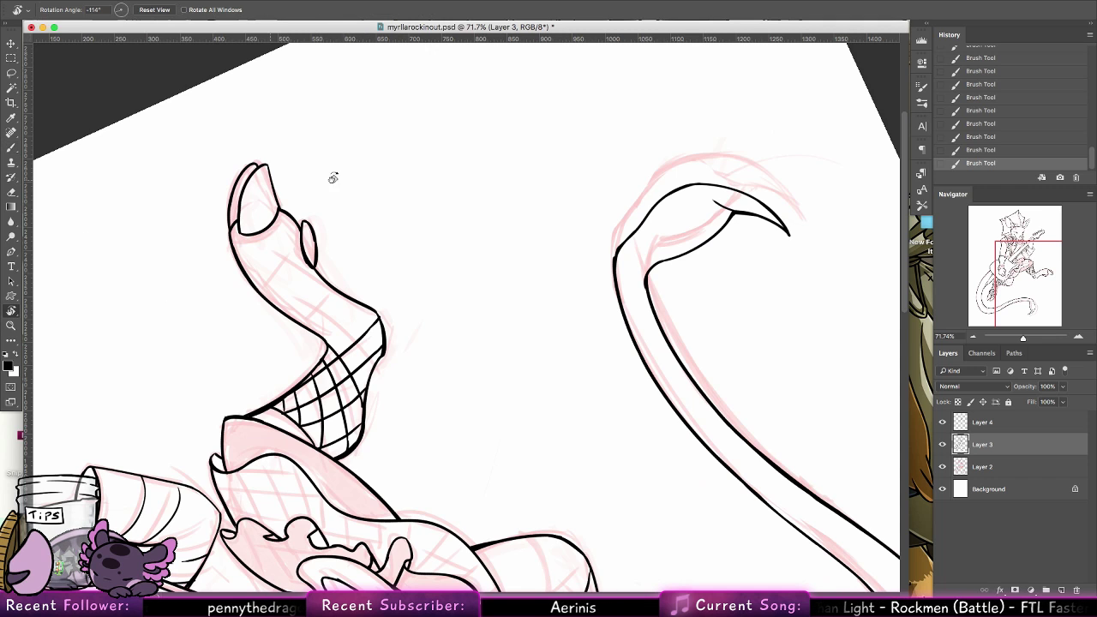
Rotate the canvas to bring the raised leg's lower part upright and ink its first fishnet lines just above the bend, redoing uneven strokes
drag(334, 177, 215, 189)
key(b)
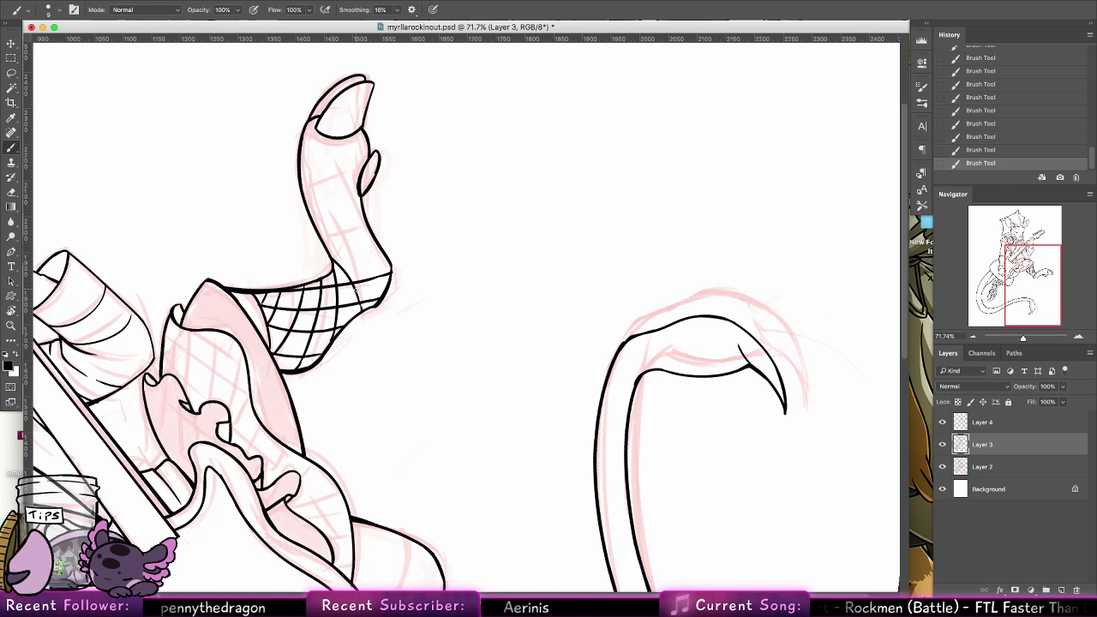
drag(443, 200, 438, 237)
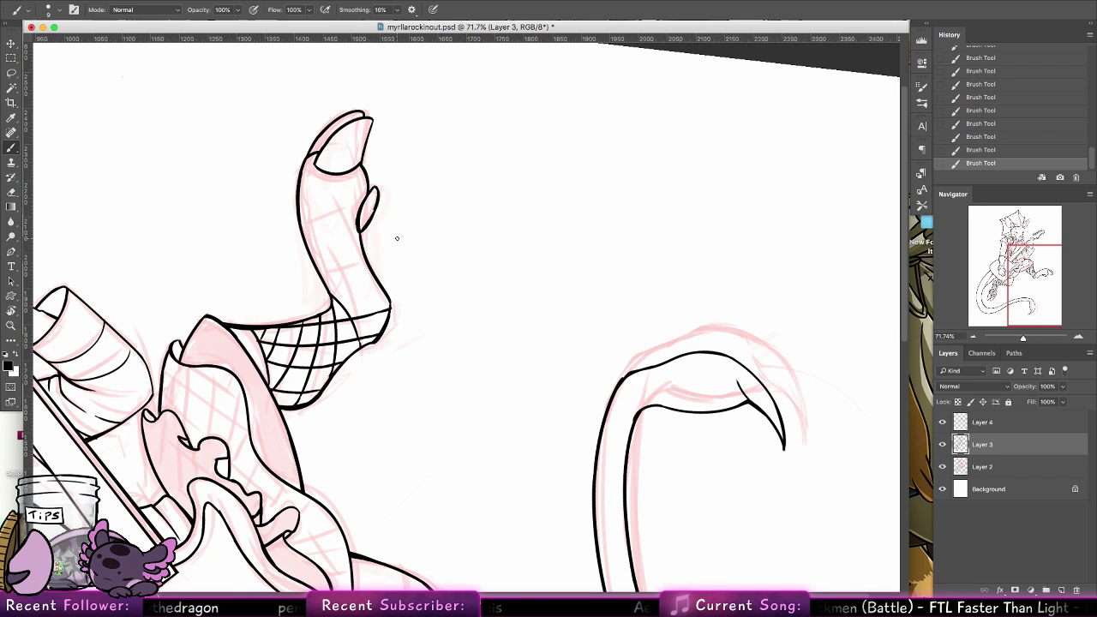
key(super+z)
key(super+z)
key(super+z)
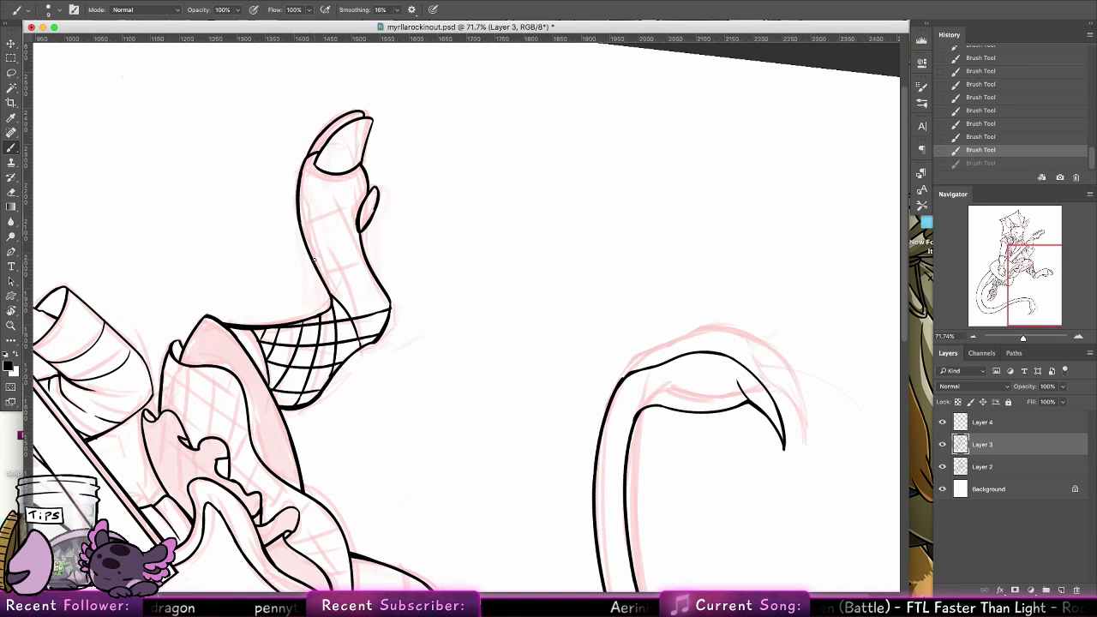
key(shift+super+z)
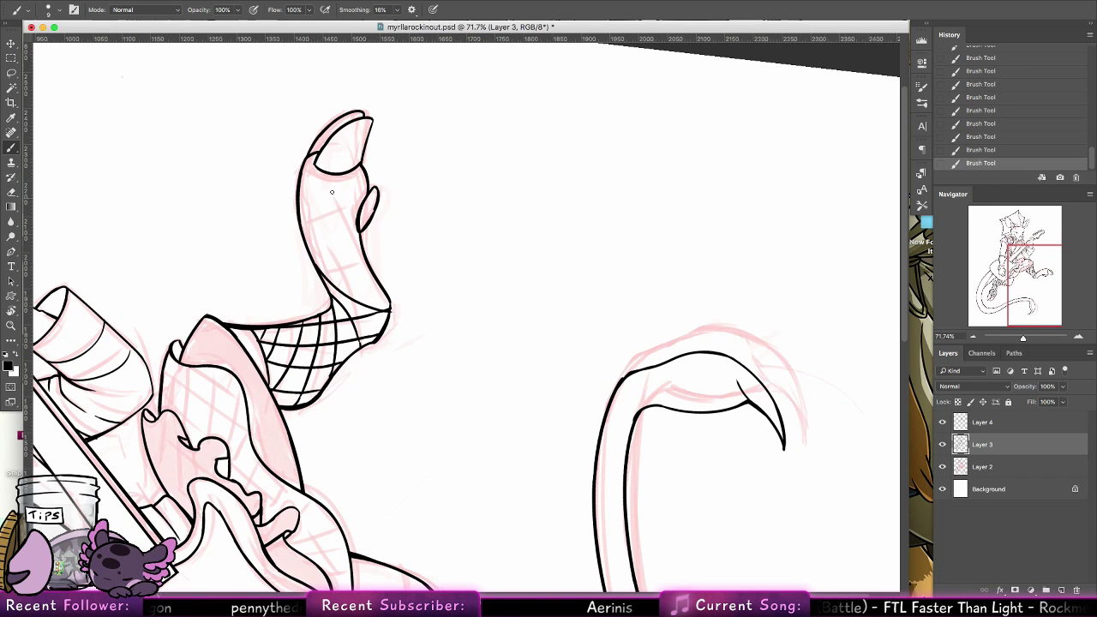
key(super+z)
key(shift+super+z)
key(super+z)
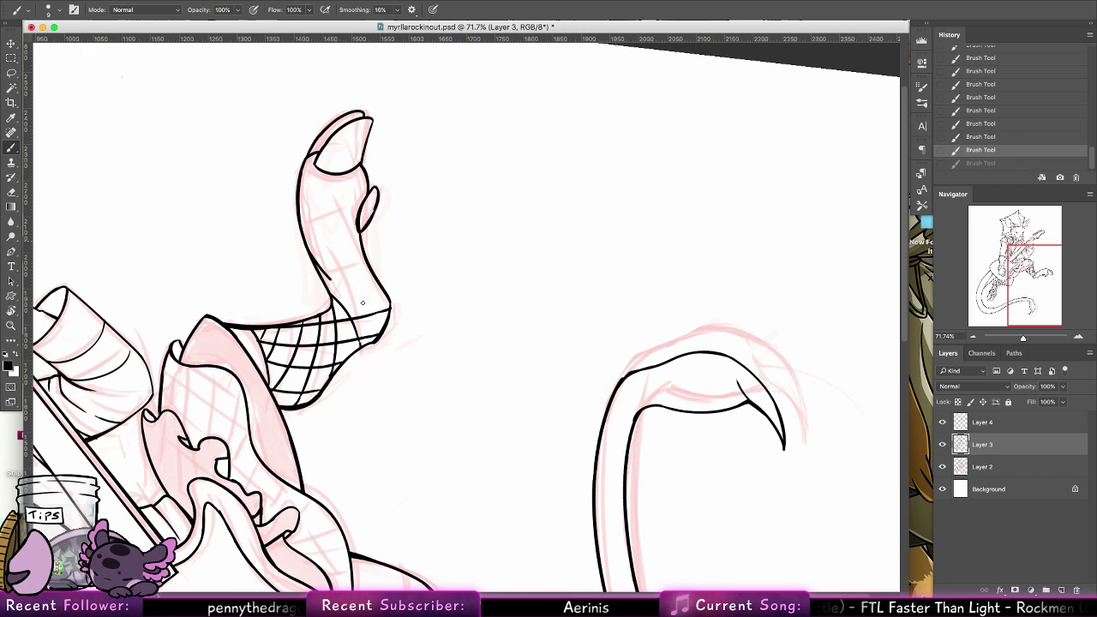
key(shift+super+z)
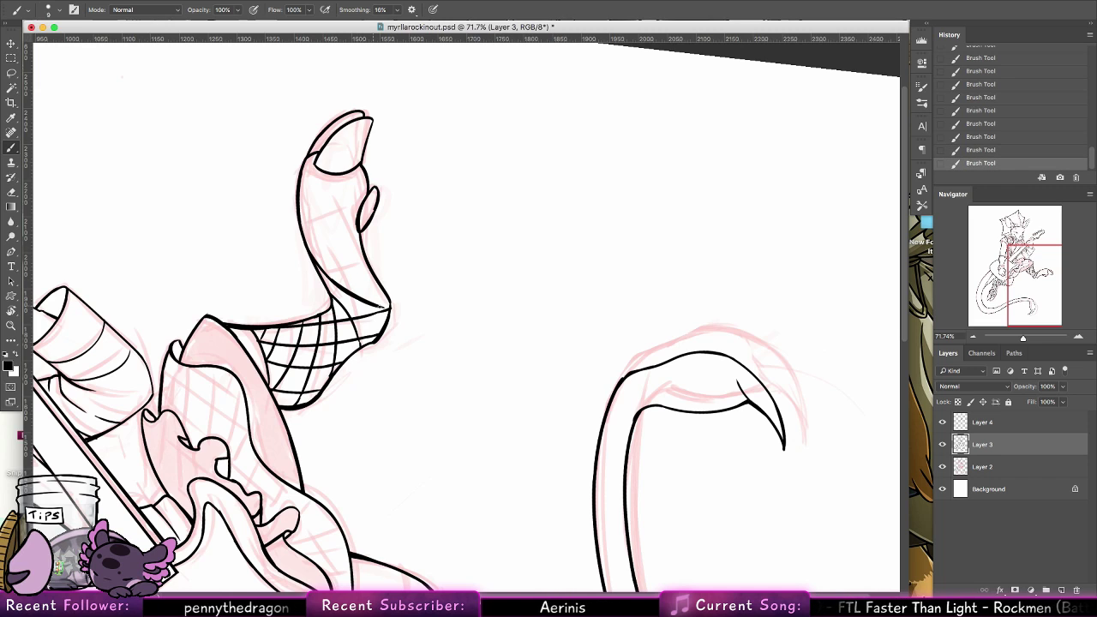
Ink parallel diagonal fishnet lines across the raised leg's lower part from the bend up to the hoof
drag(381, 305, 391, 308)
drag(299, 211, 357, 271)
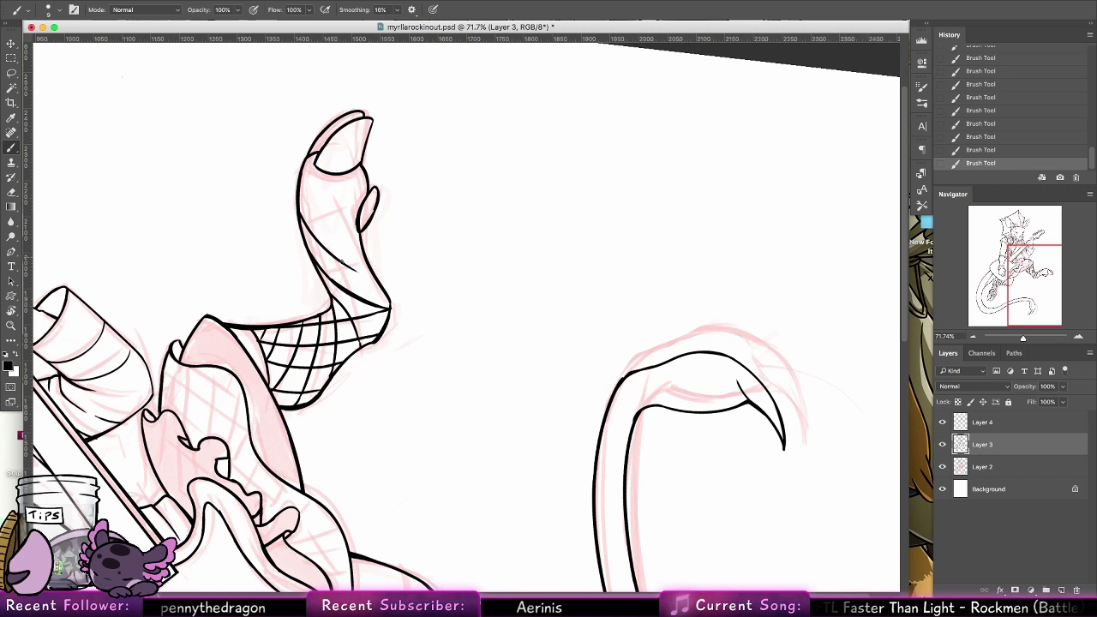
drag(299, 163, 356, 256)
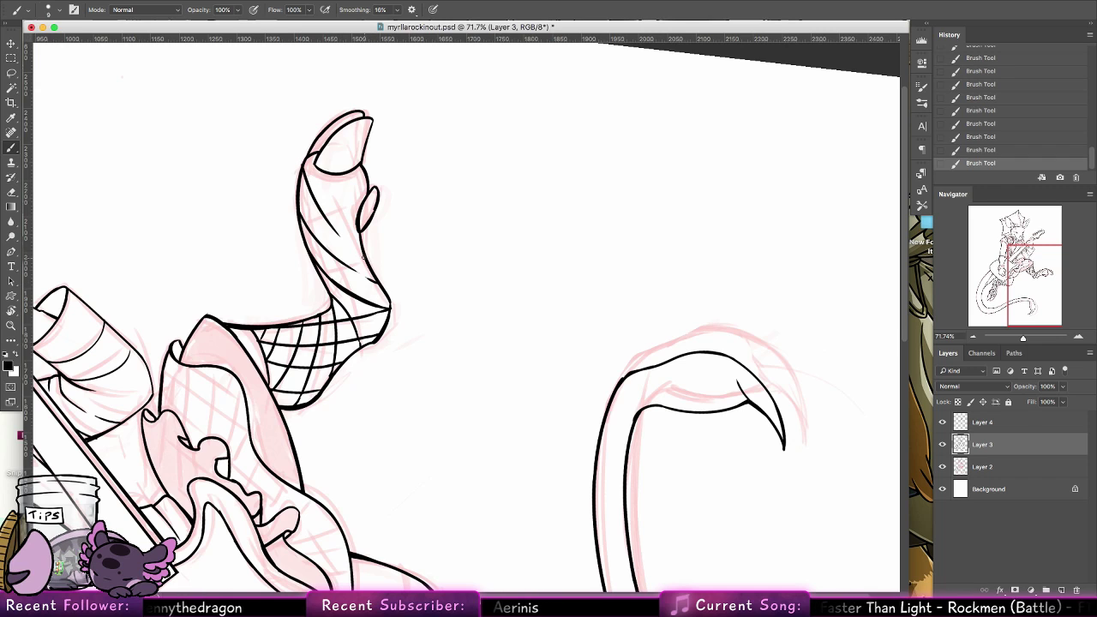
key(super+z)
key(super+z)
key(super+shift+z)
key(super+shift+z)
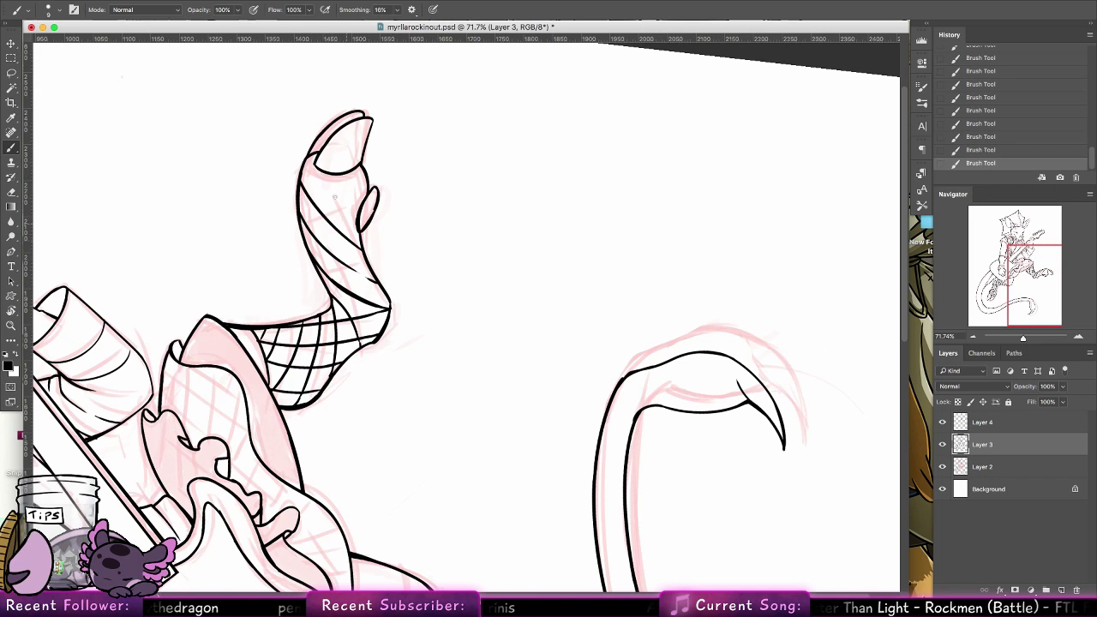
drag(306, 156, 351, 210)
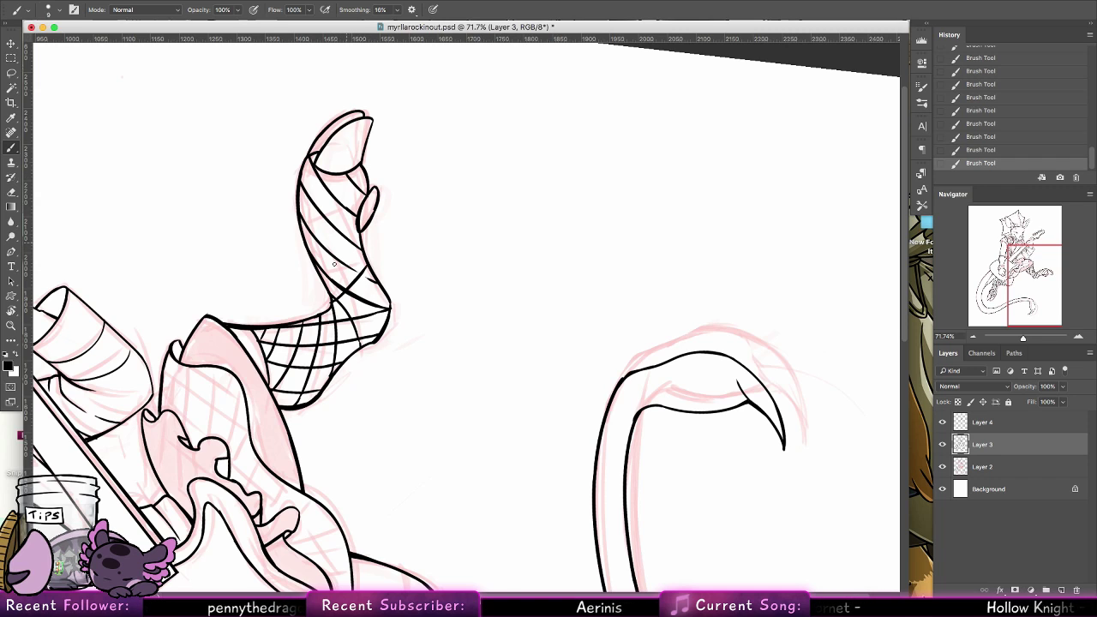
Cross the raised leg's lower fishnet with opposing diagonal lines up to the hoof, redoing the uneven one
drag(326, 284, 360, 228)
key(super+z)
mouse_move(325, 286)
mouse_down()
mouse_move(358, 234)
mouse_move(368, 171)
mouse_up()
mouse_move(300, 215)
mouse_down()
mouse_move(327, 177)
mouse_move(309, 172)
mouse_up()
Reset the canvas rotation, show the whole drawing, hide the red sketch on Layer 2 and save the document
double_click(14, 312)
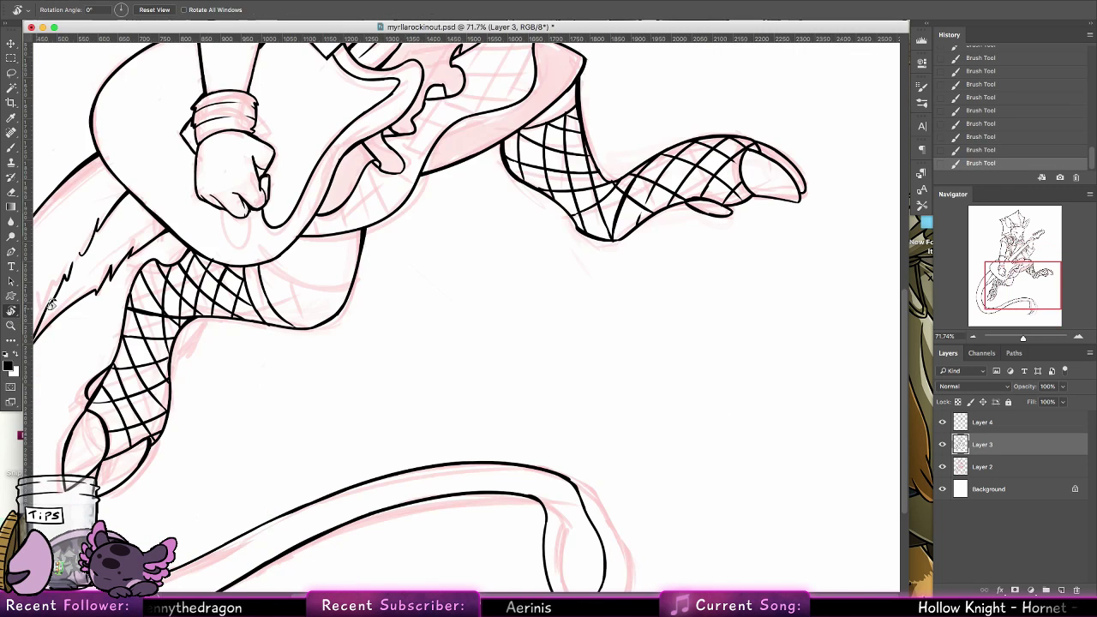
click(12, 325)
drag(687, 271, 642, 274)
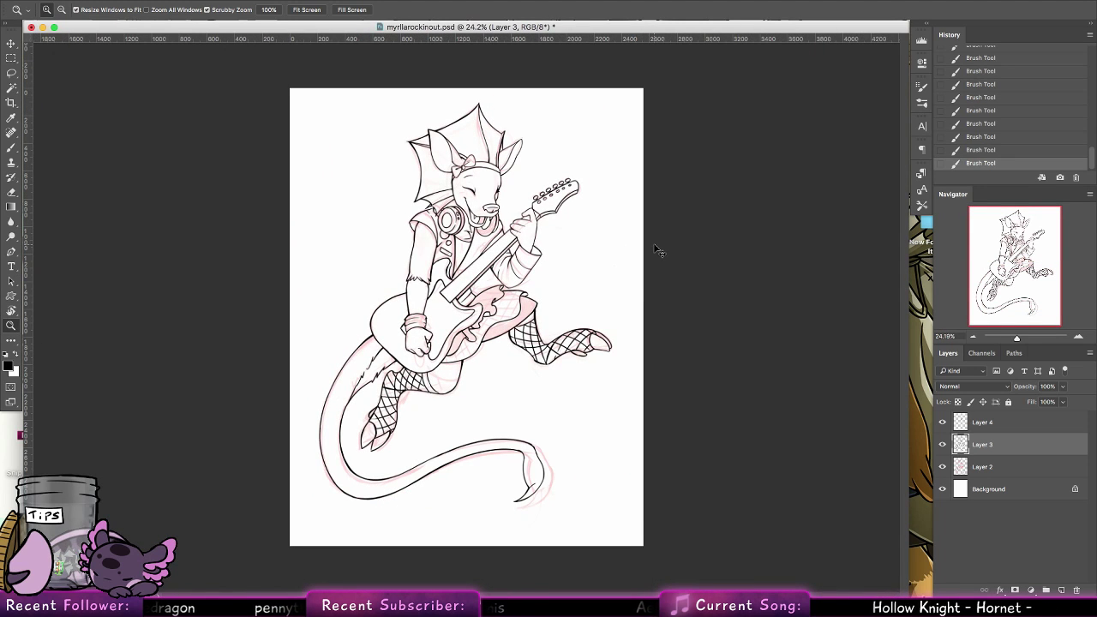
right_click(941, 467)
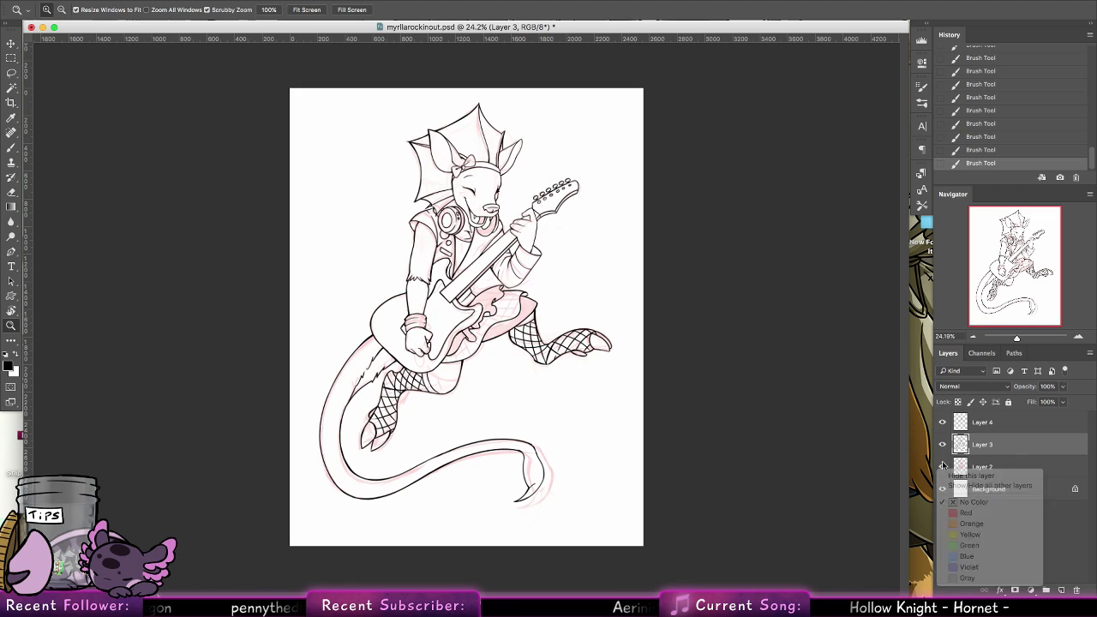
click(968, 476)
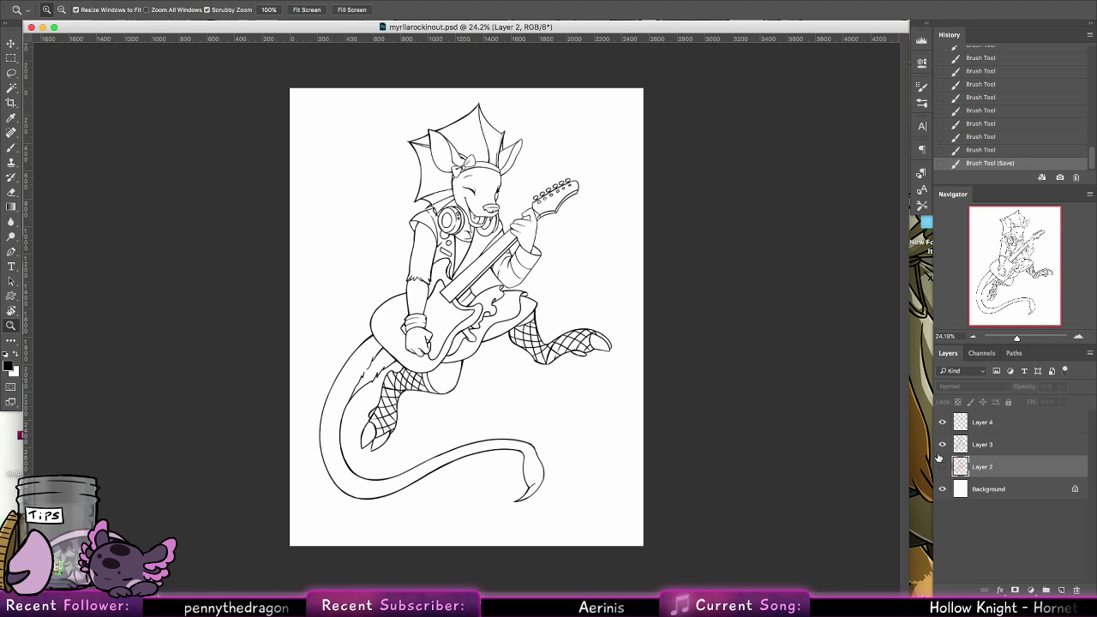
Shrink the document window to uncover the desktop files and close myrllarockinout.psd
drag(908, 589, 546, 573)
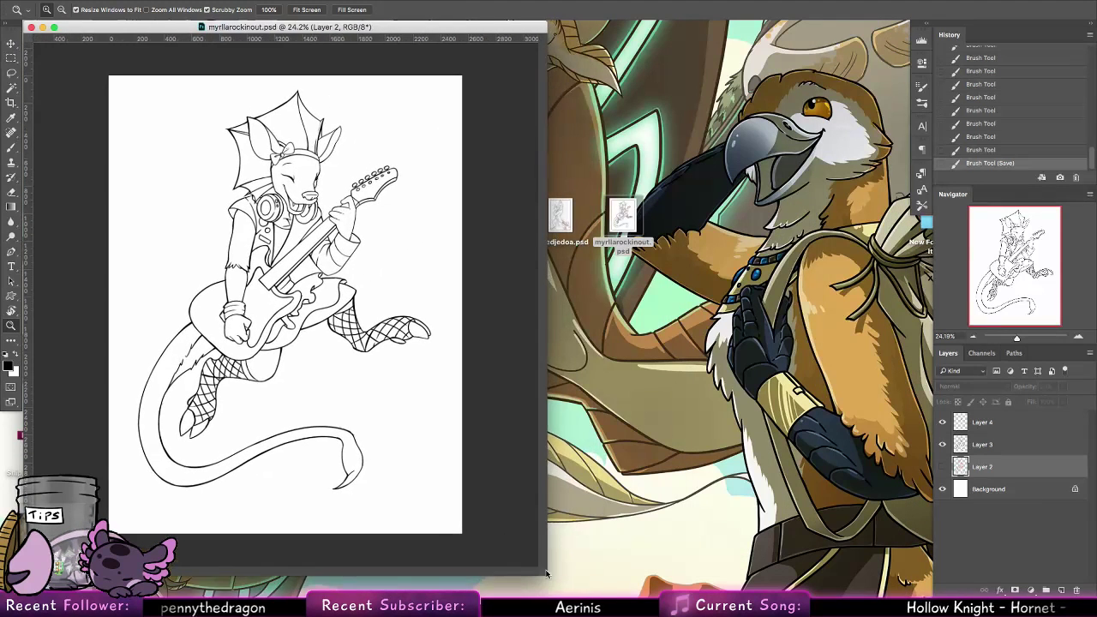
click(548, 575)
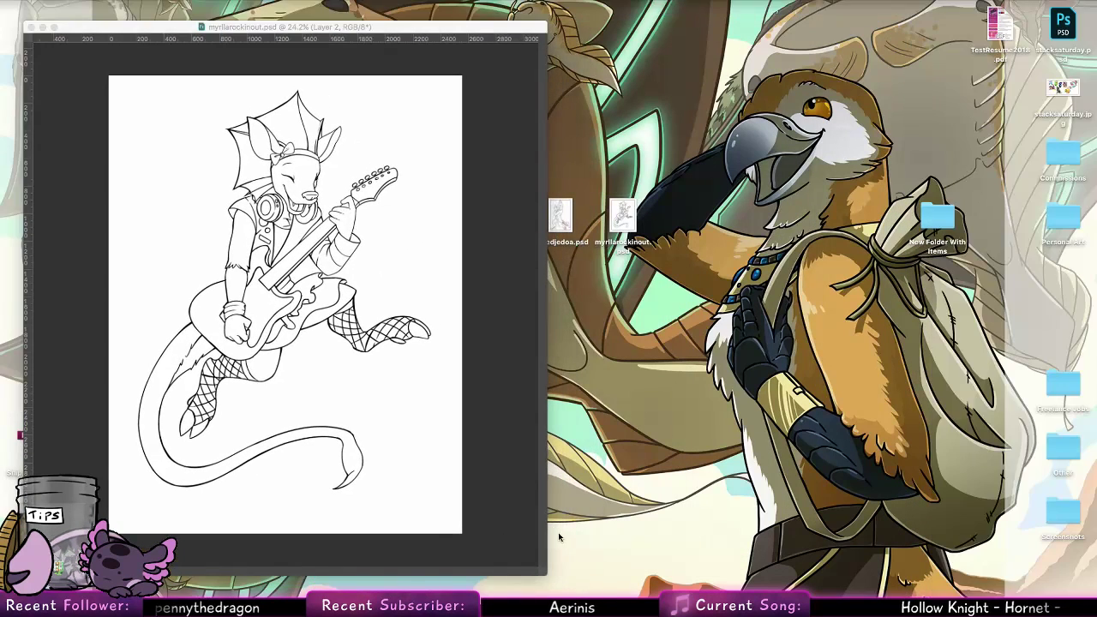
click(30, 29)
Preview the line art files on the desktop from aubrielle.psd through to myrllarockinout.psd, and close the preview
click(374, 219)
key(space)
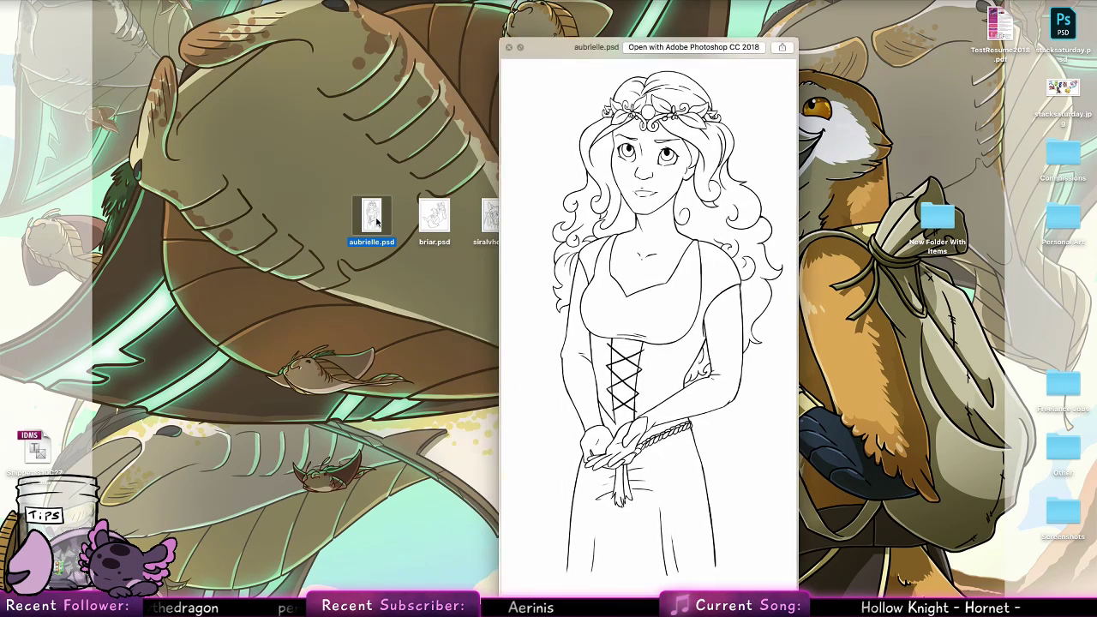
key(Right)
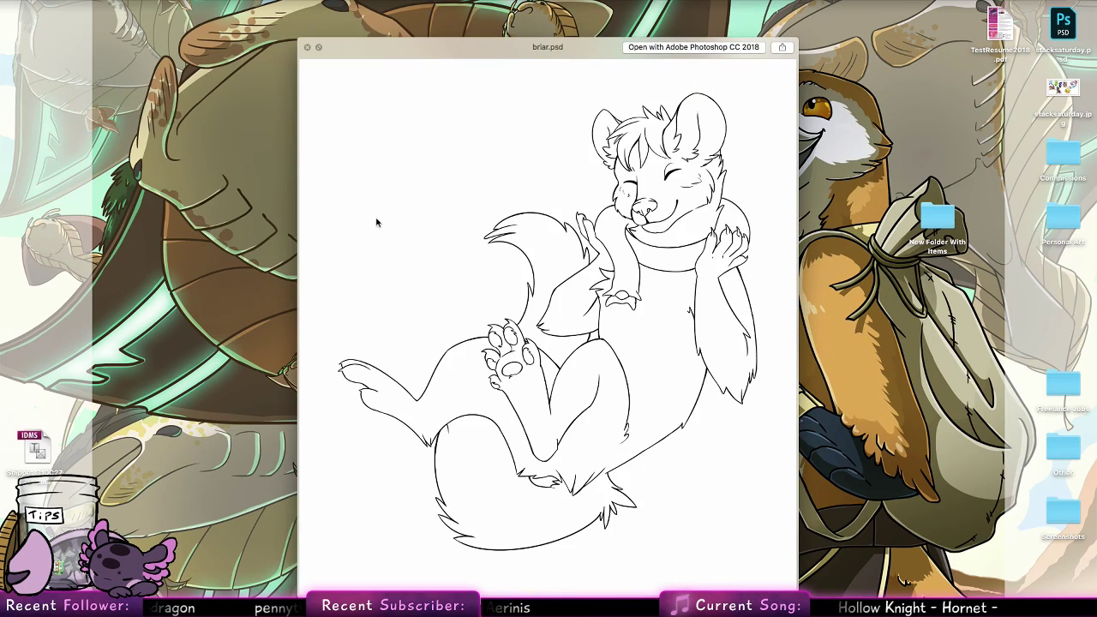
key(Right)
key(Right)
key(Right)
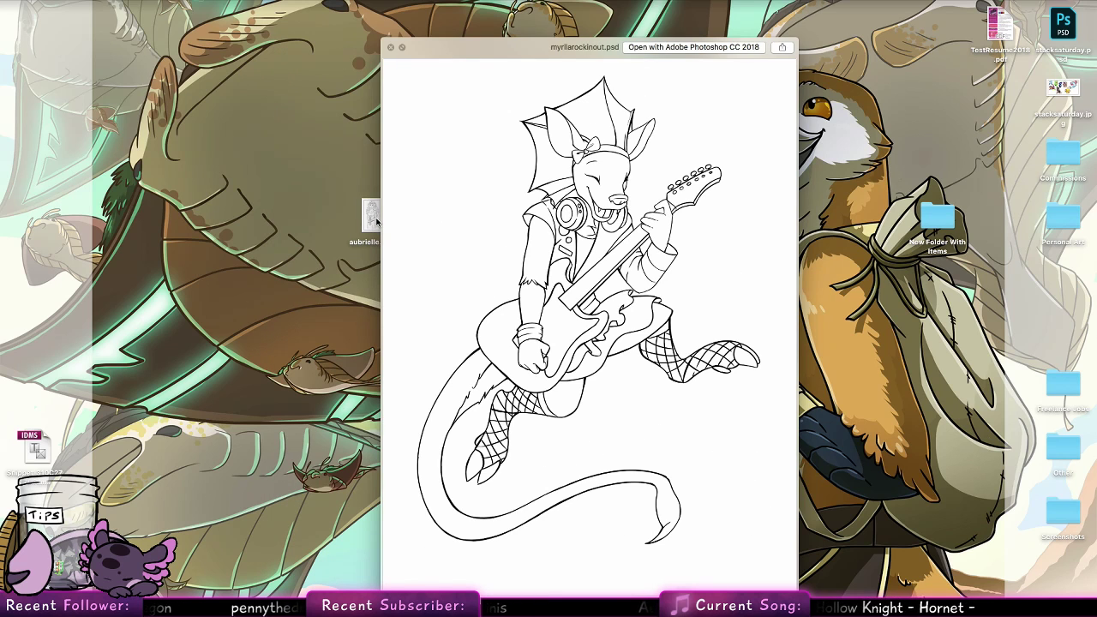
key(space)
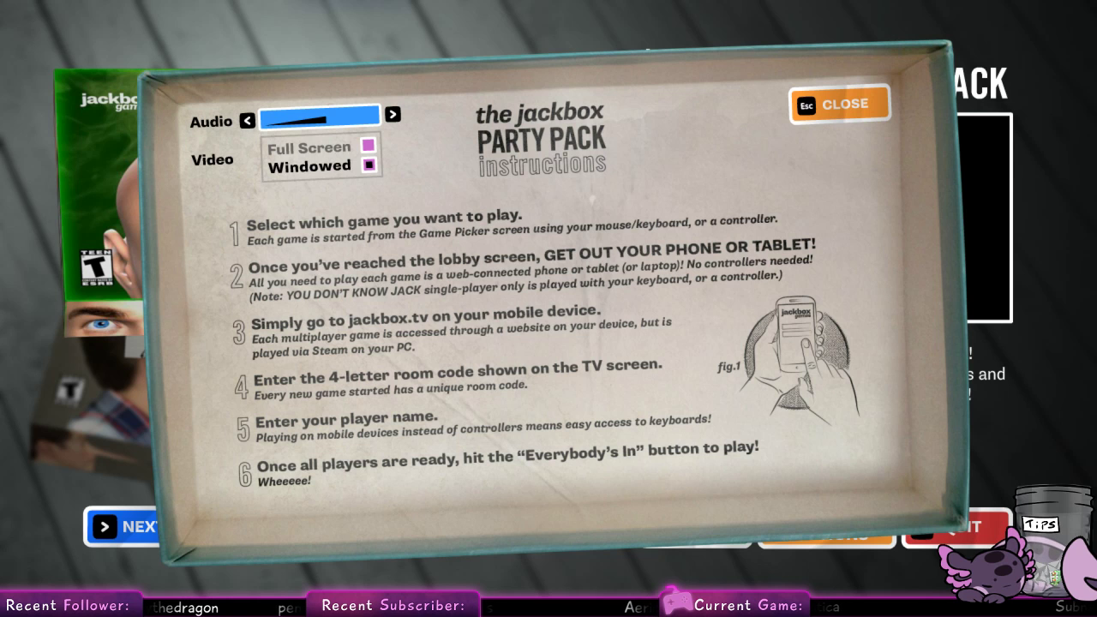
In The Jackbox Party Pack, close the instructions, browse to Drawful in the game picker and start it
key(Escape)
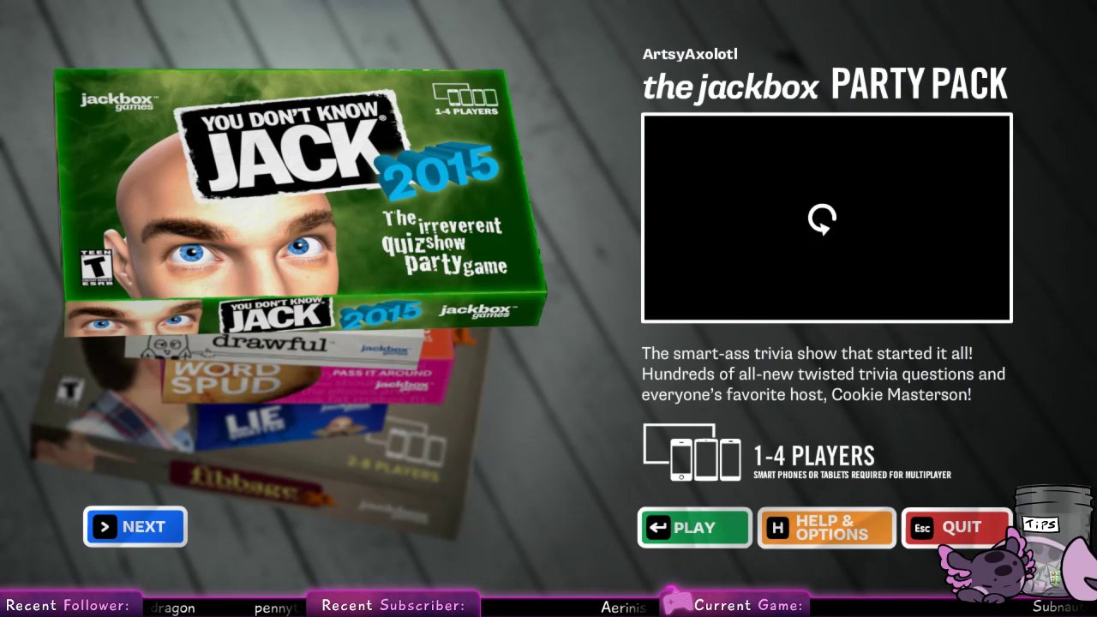
key(Right)
key(Right)
key(Right)
key(Right)
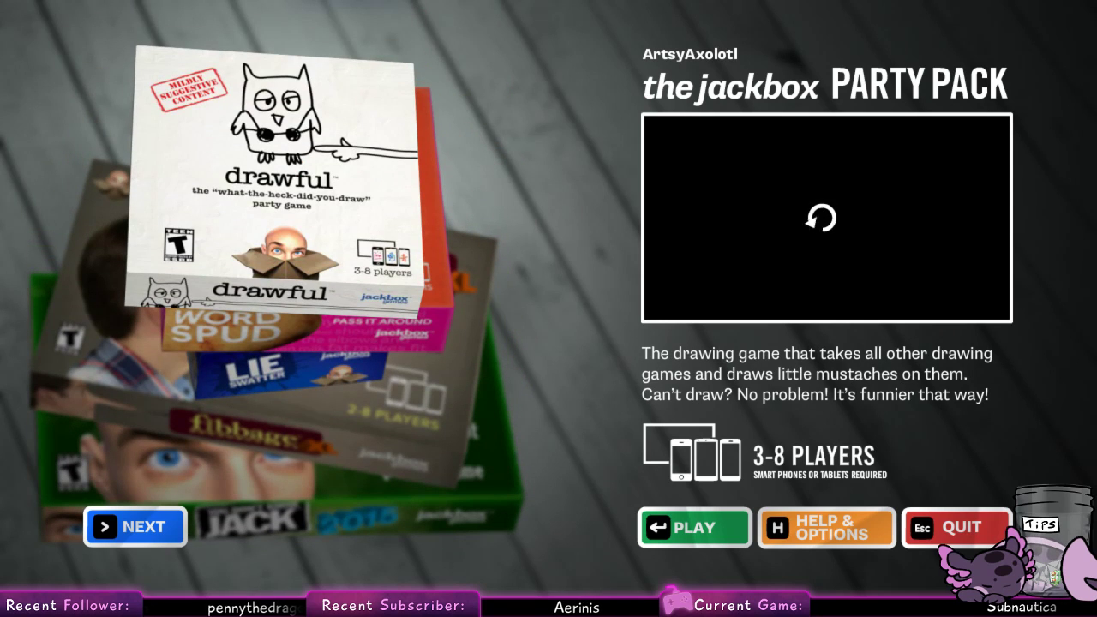
key(Return)
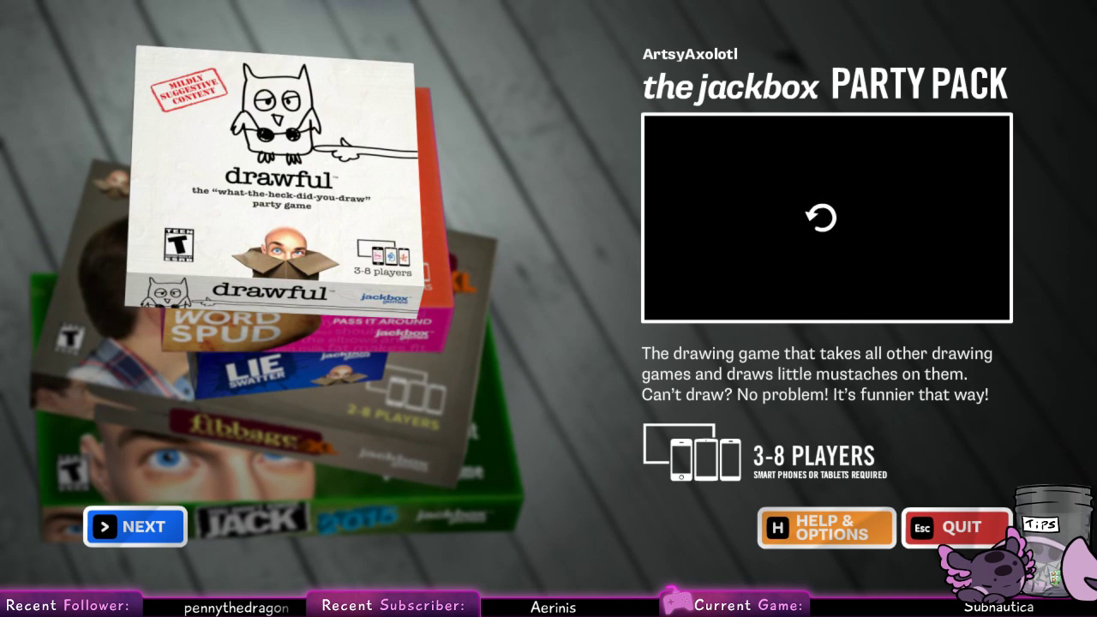